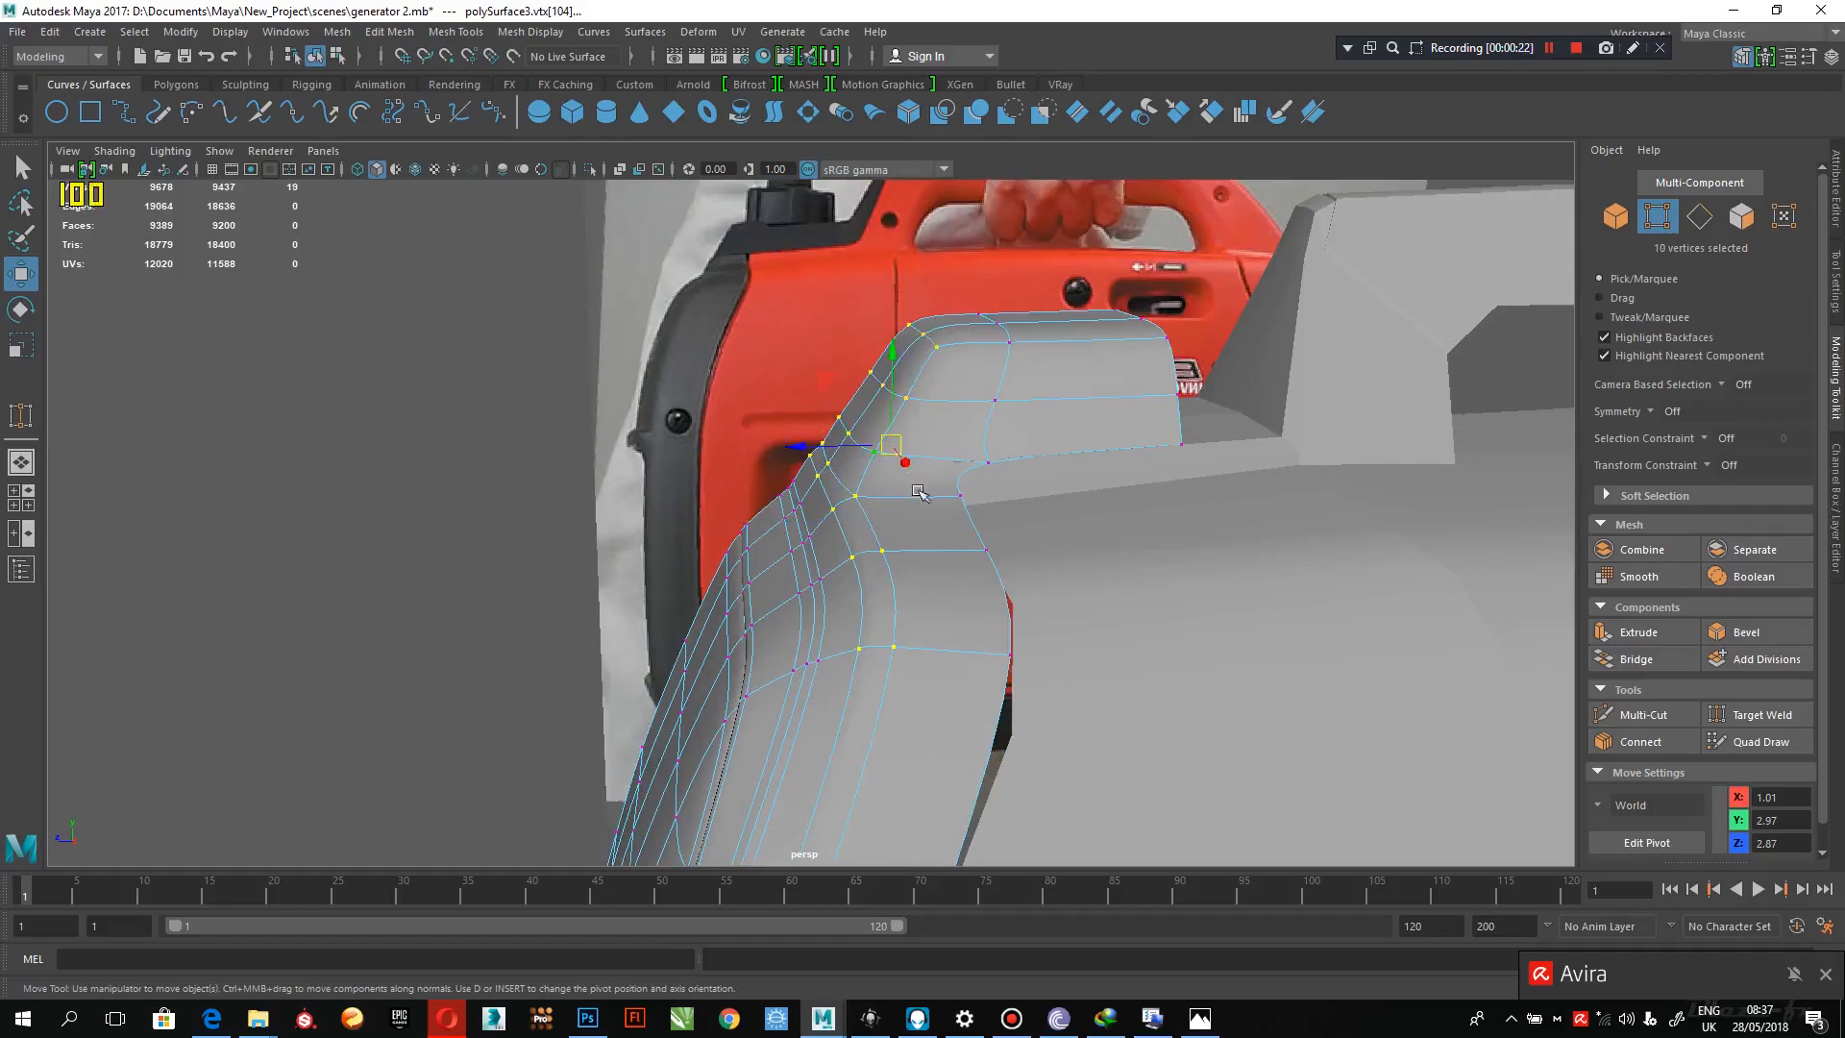
- Lower the 19 selected vertices of the end cover to about Y 3.23 and switch to the side view
left_click_drag(904, 531, 823, 394, "alt")
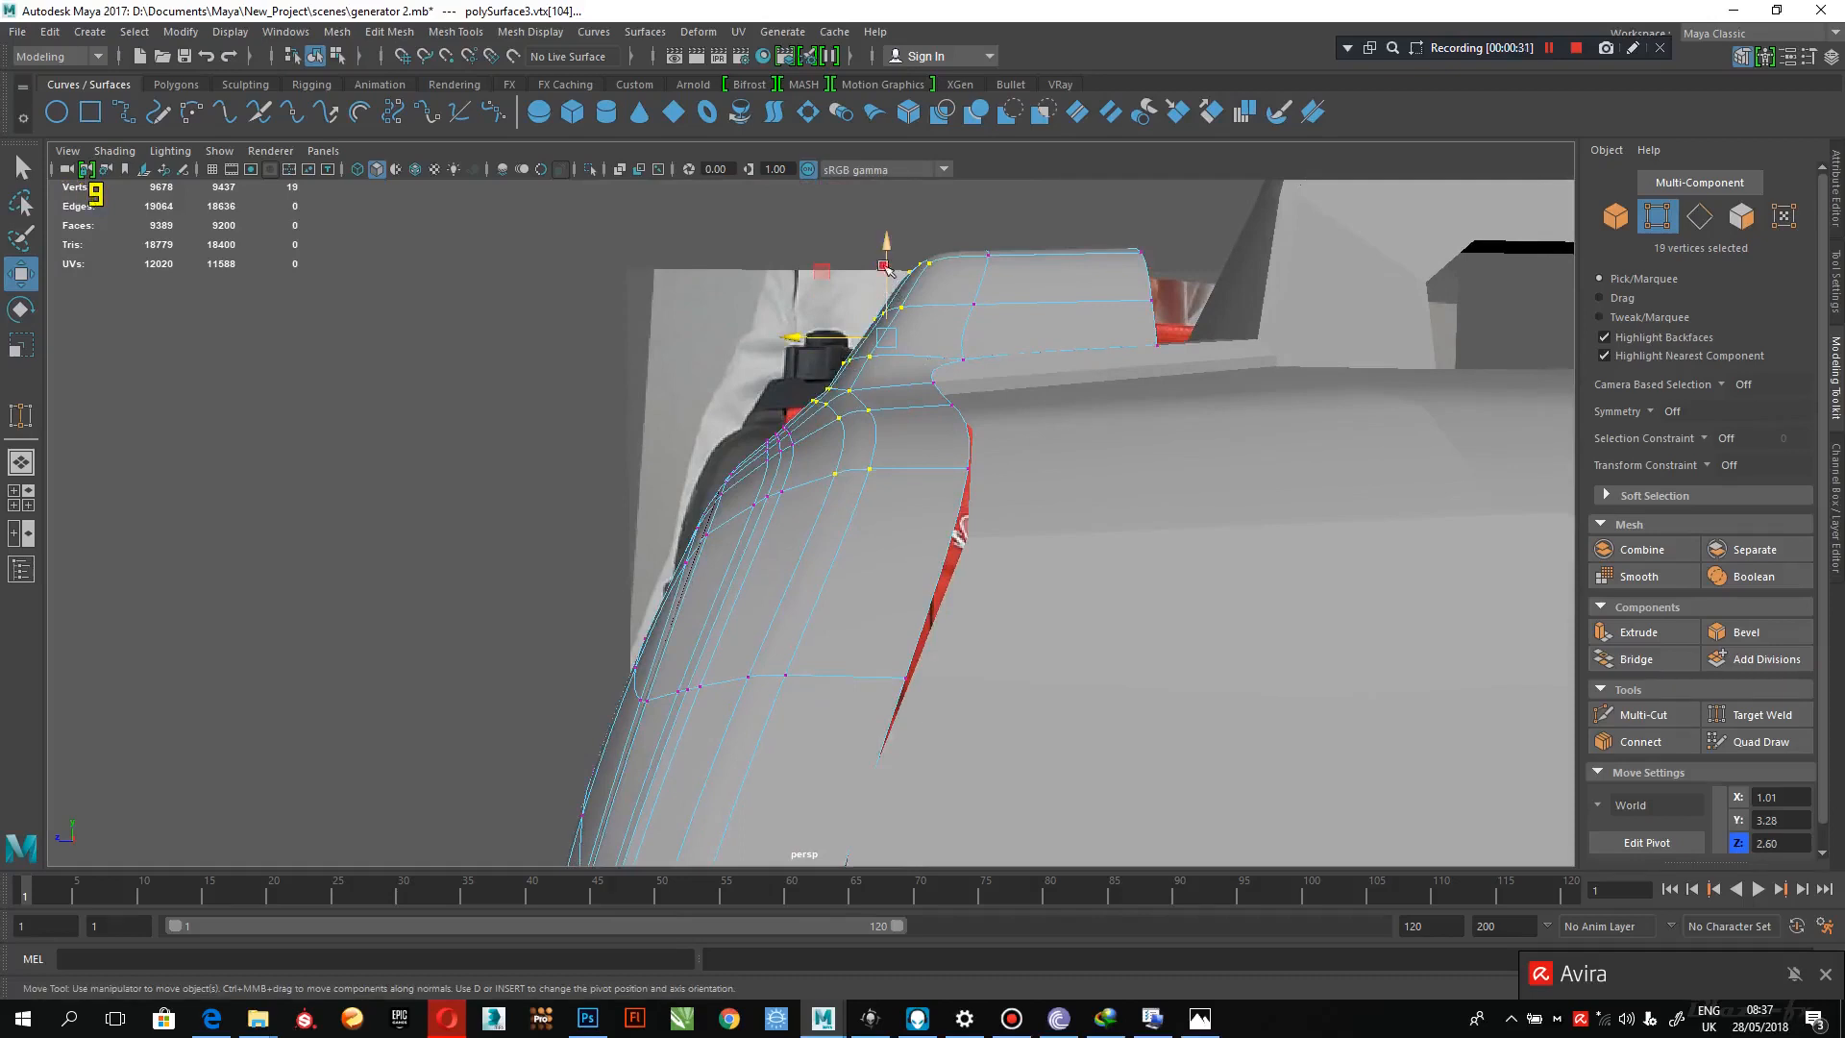
left_click_drag(884, 266, 882, 281)
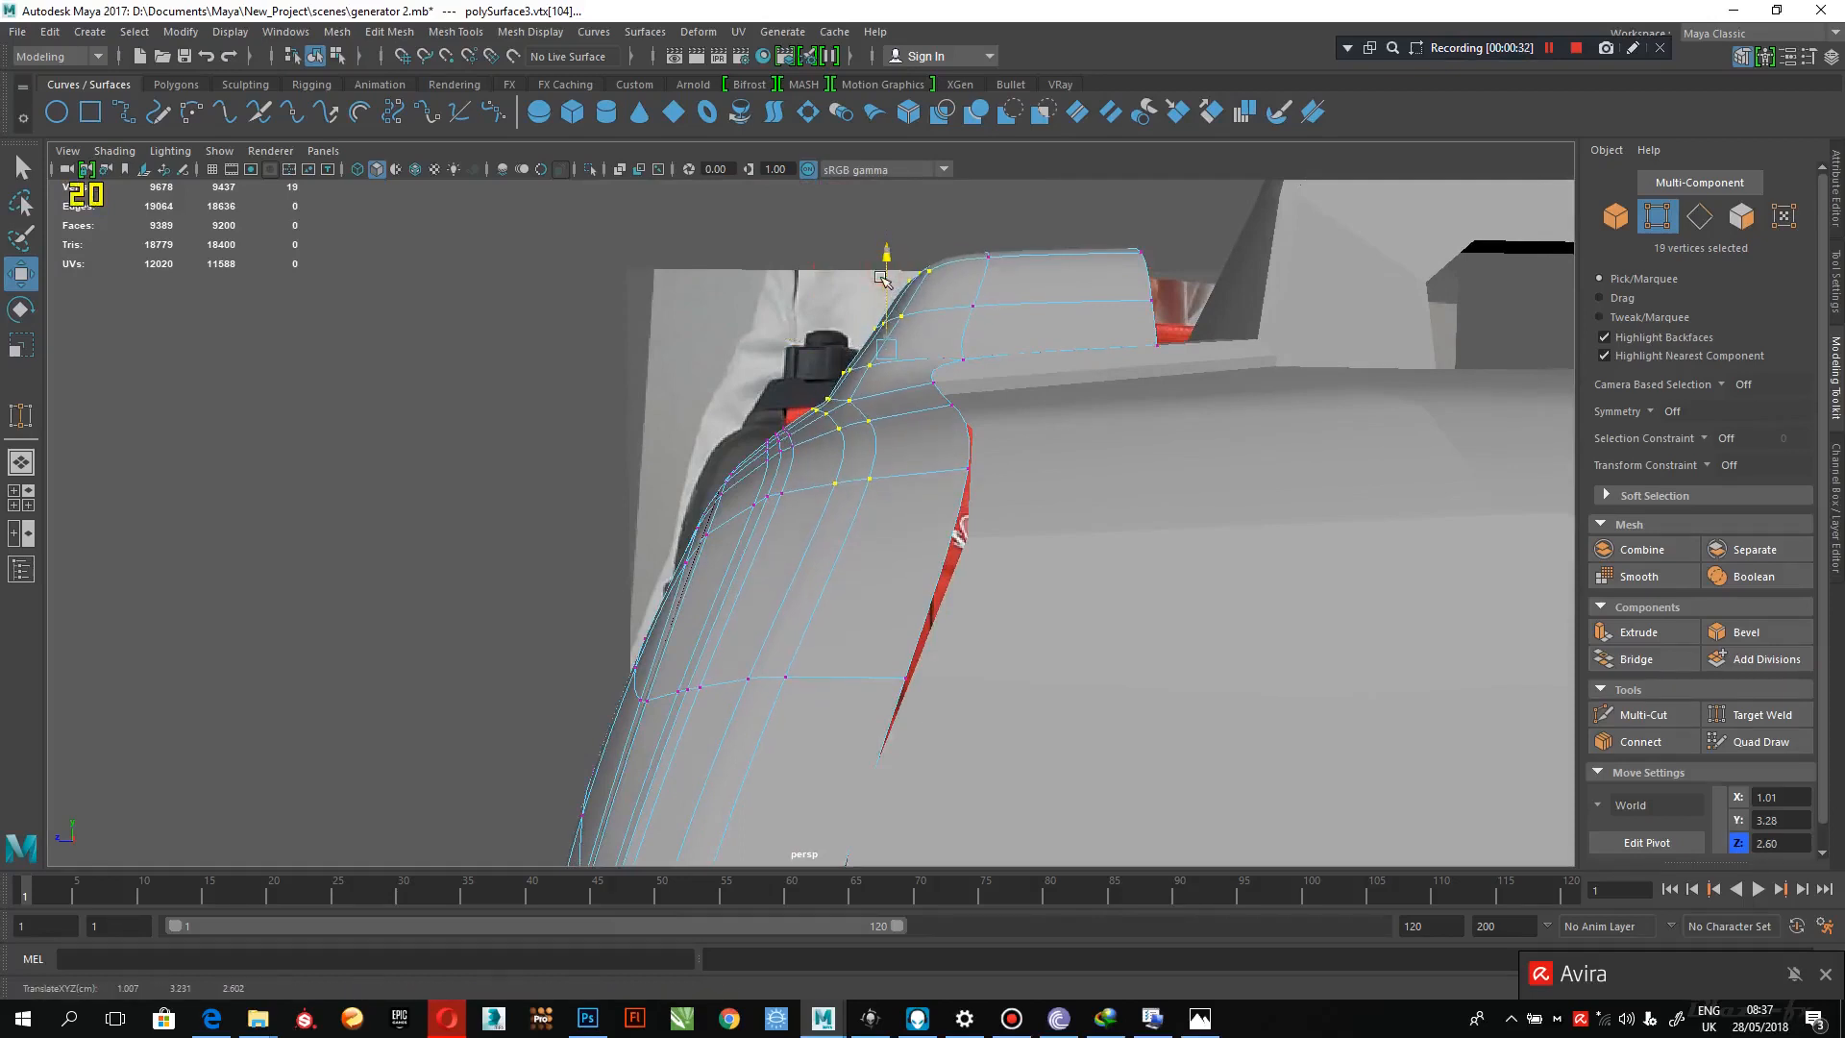
left_click_drag(934, 490, 984, 465, "alt")
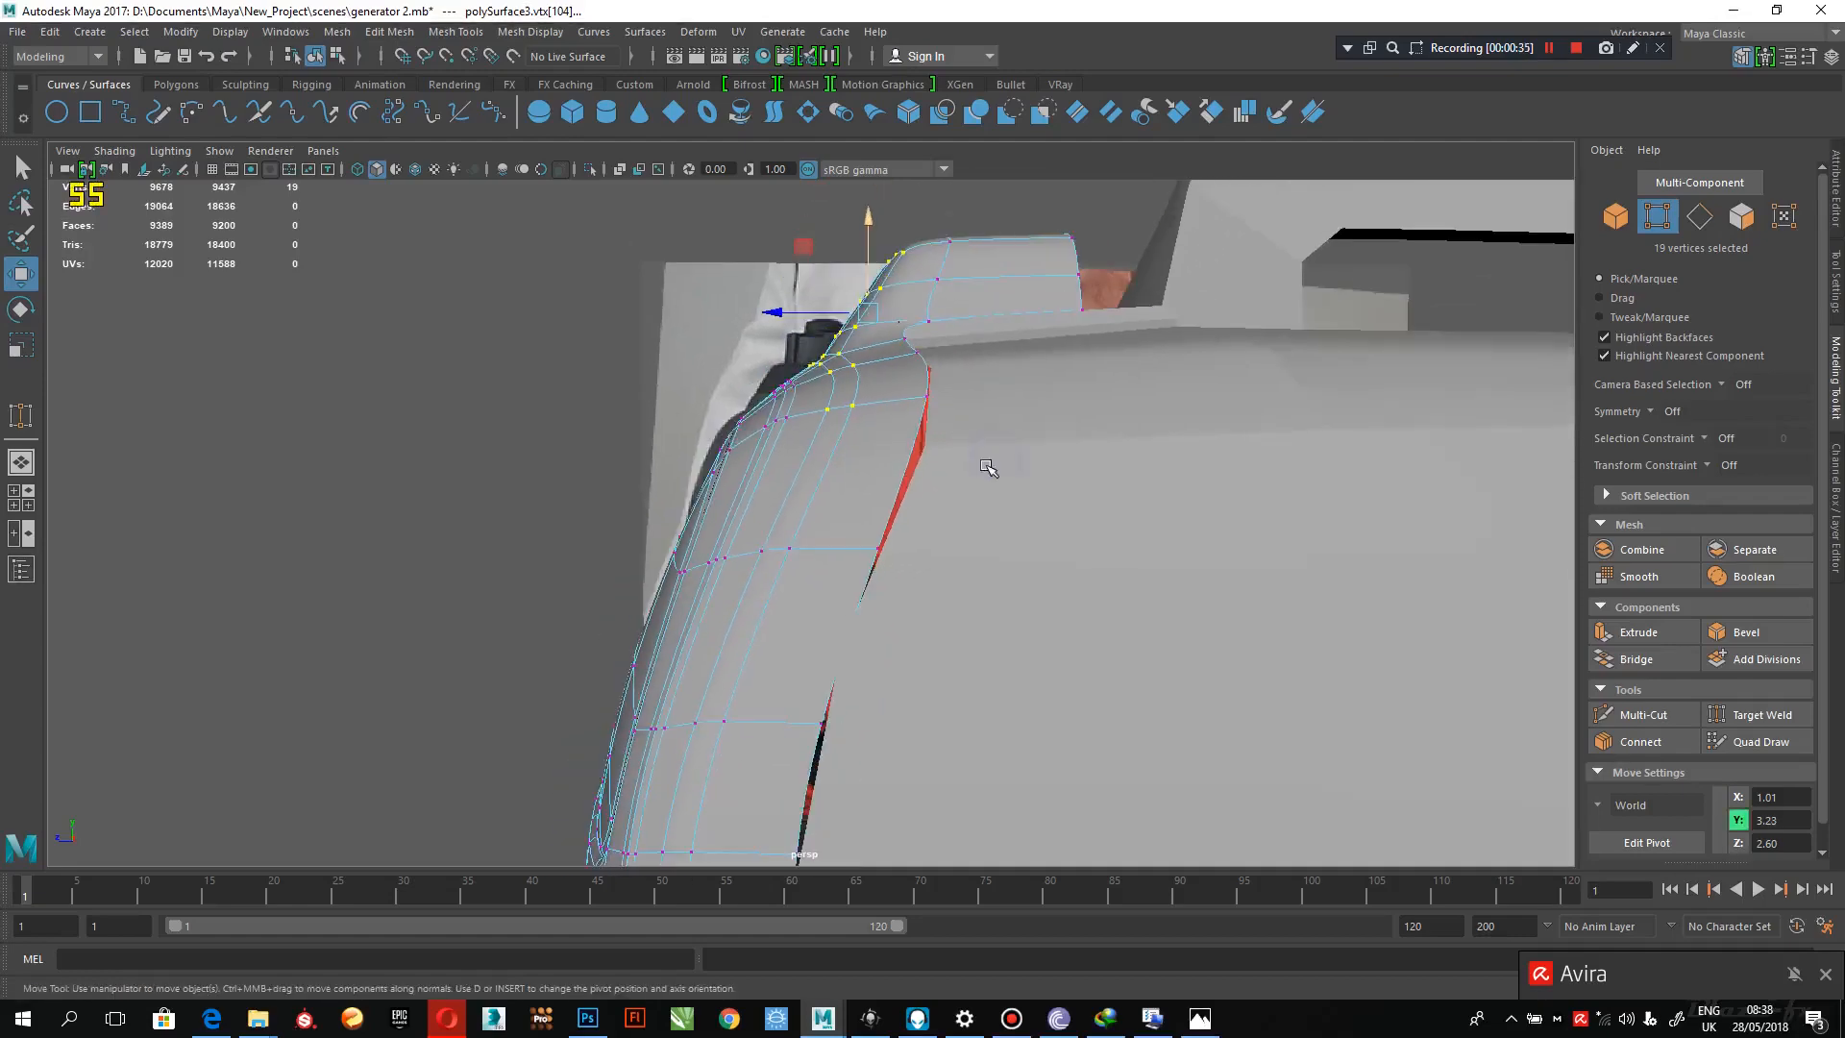
key("space")
key("space")
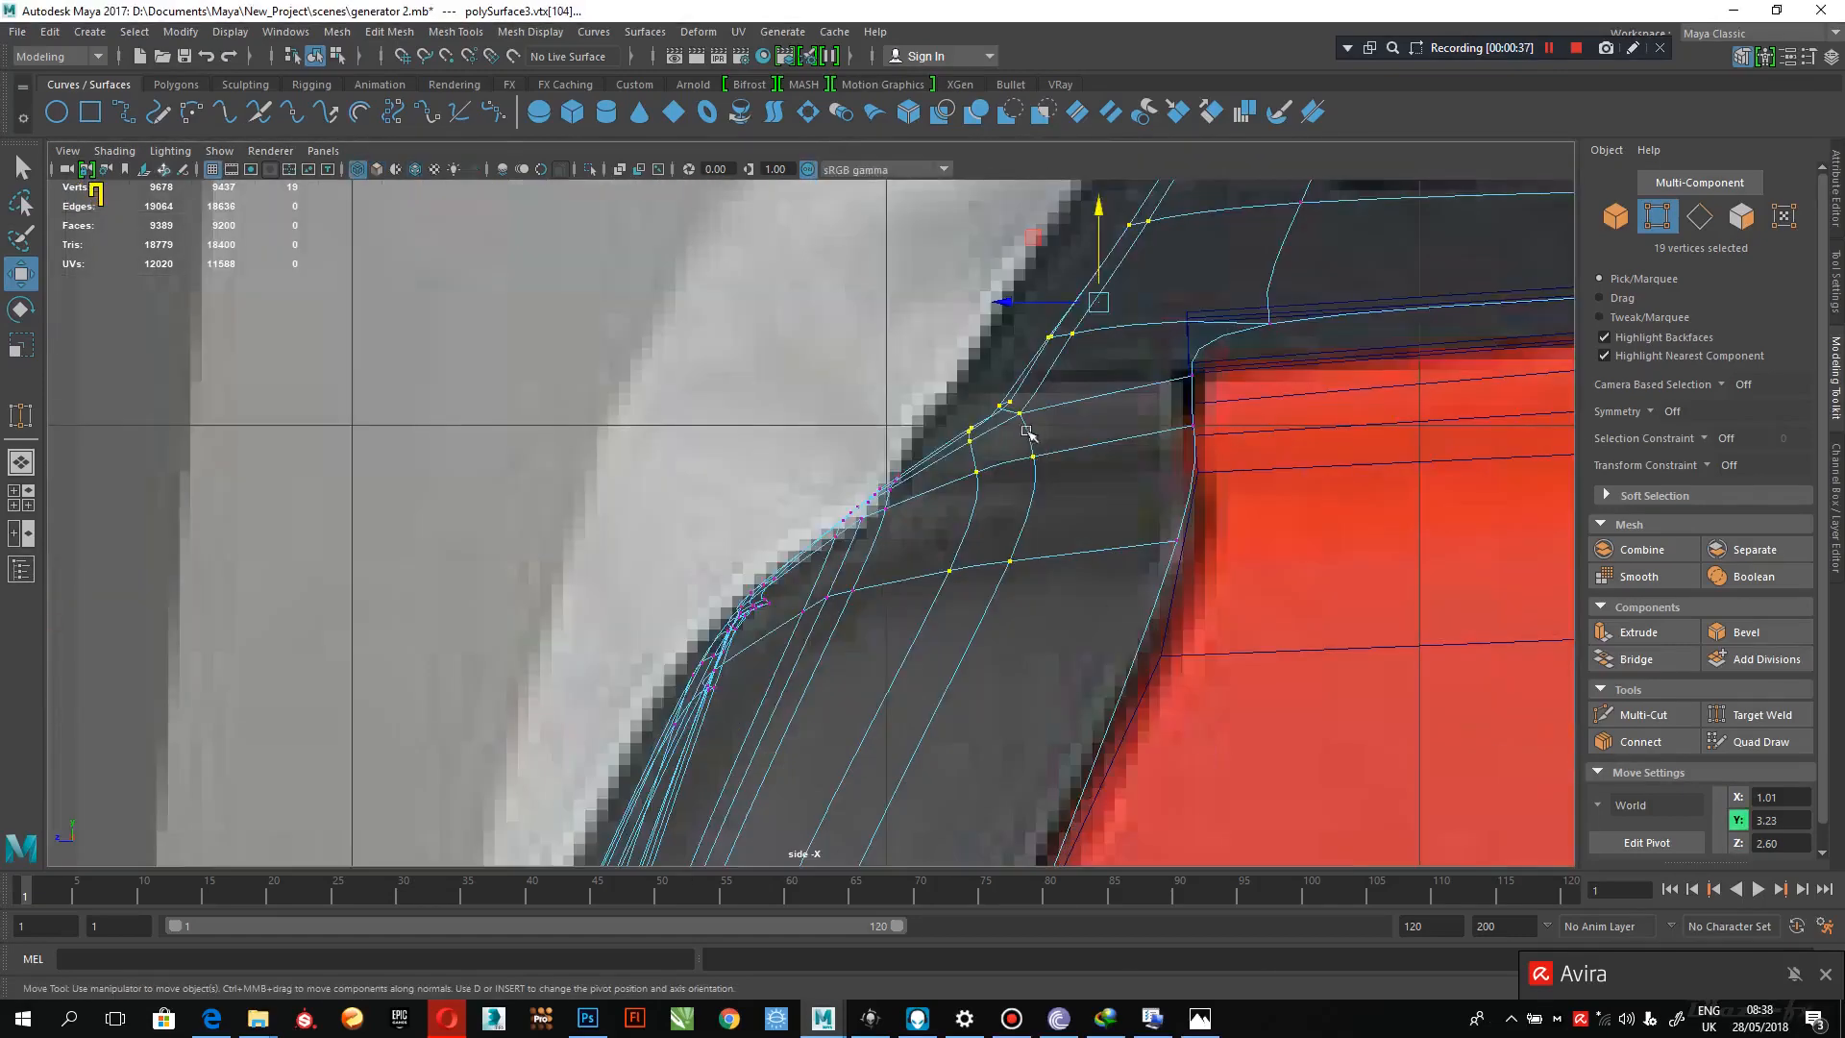
- Try to lower the 19 selected vertices slightly against the side reference image, and undo the move
middle_click_drag(1045, 439, 1023, 526, "alt")
right_click_drag(1068, 550, 1070, 539, "alt")
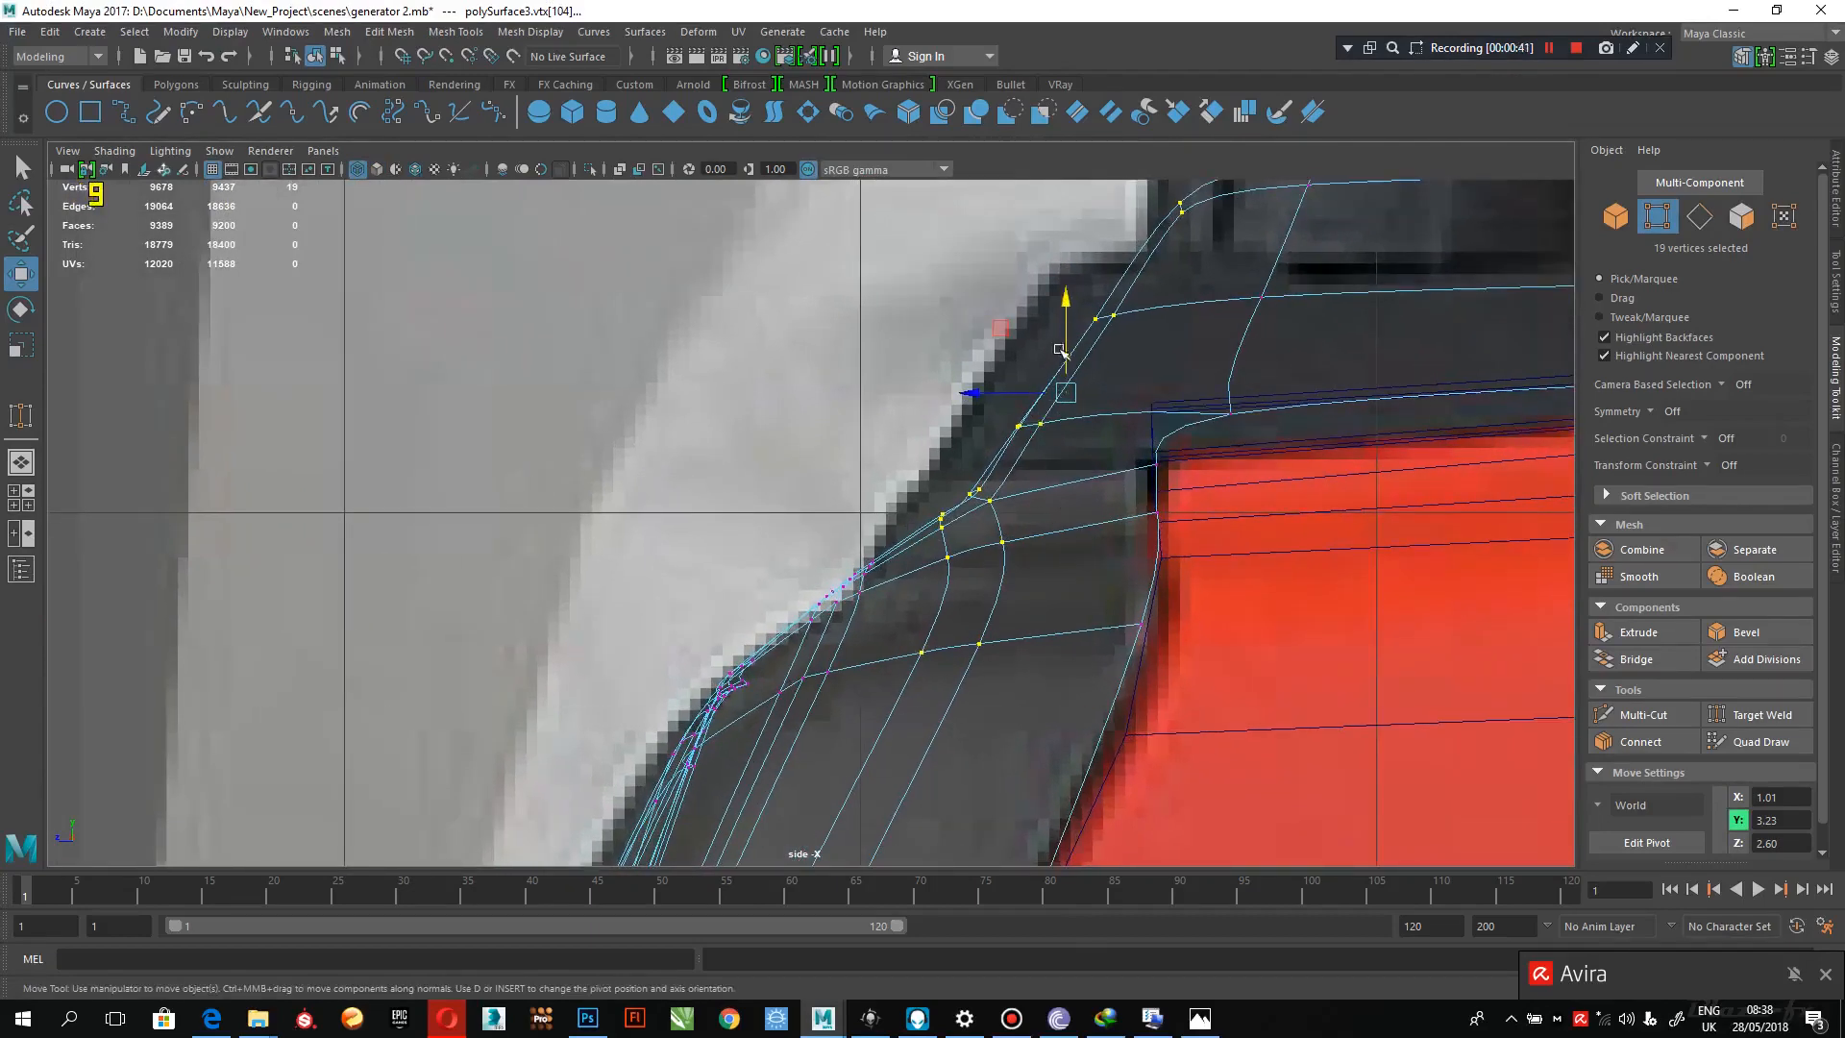
left_click_drag(1060, 351, 1060, 362)
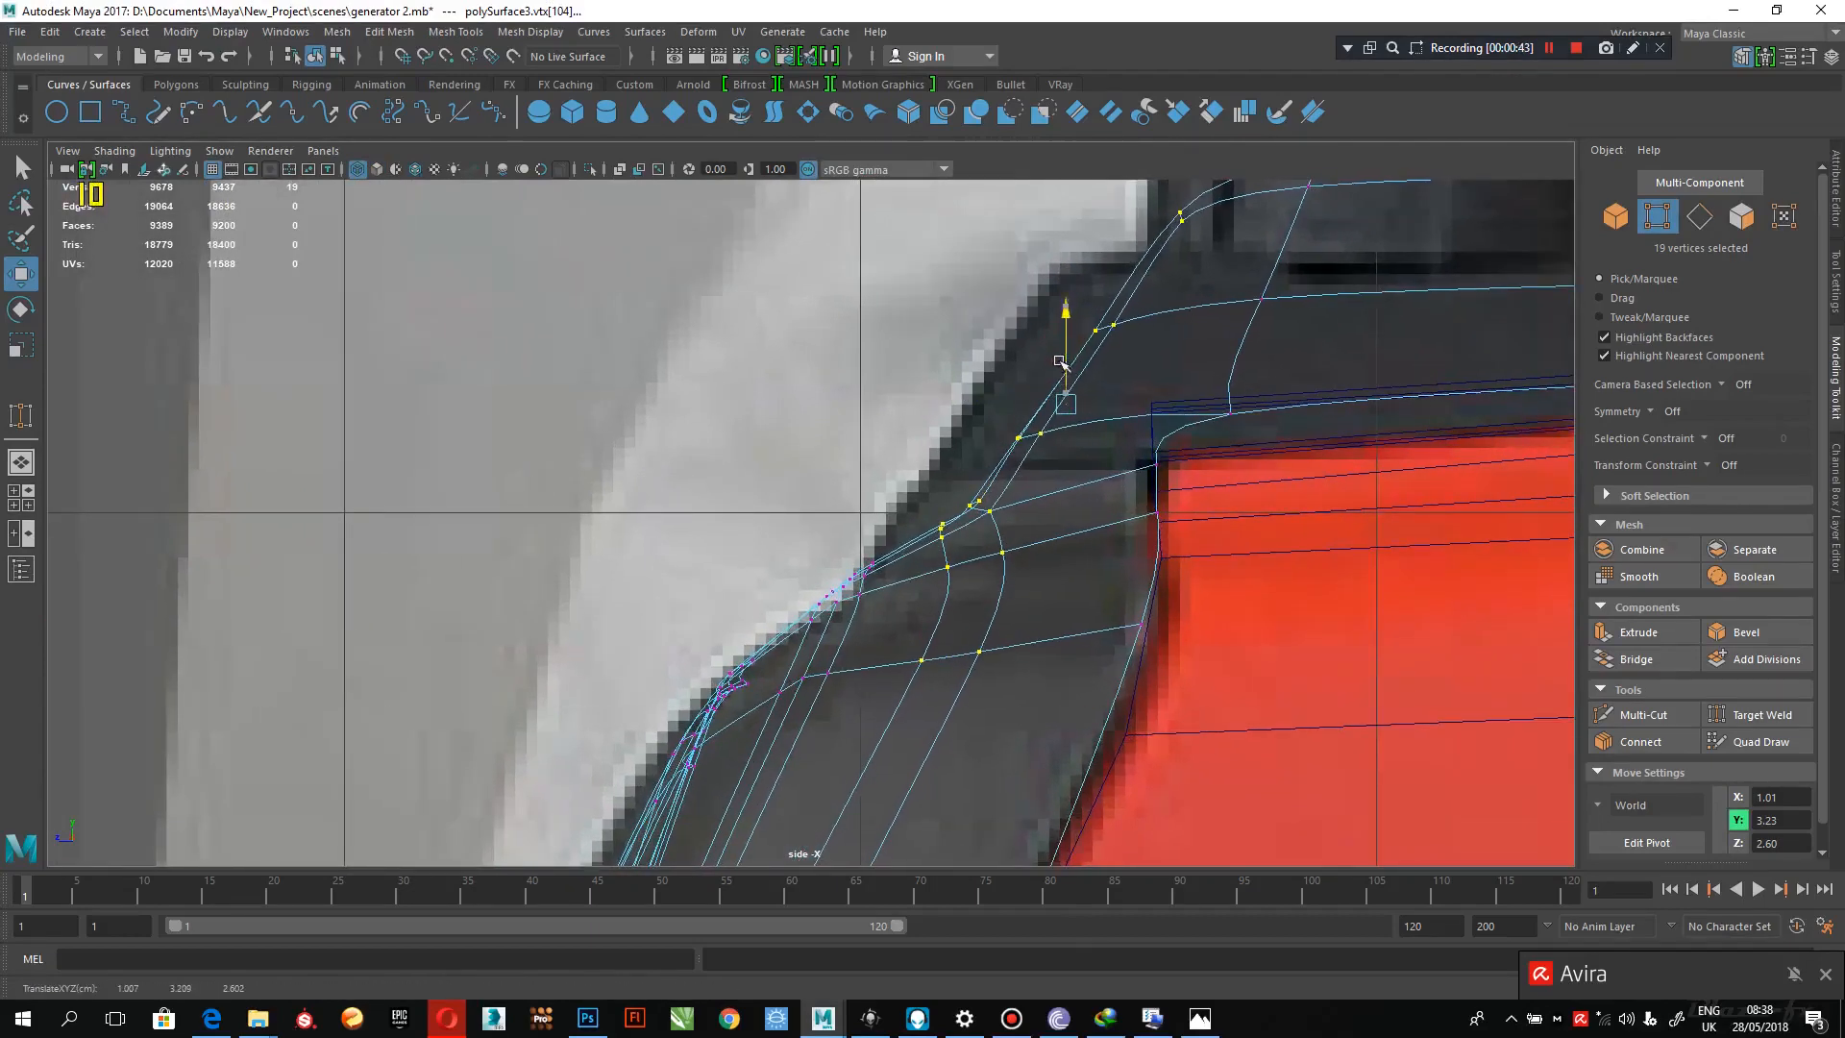
key("ctrl+z")
- Lower the 19 selected vertices to about Y 3.22 to follow the generator outline in the side reference
right_click_drag(1277, 555, 1014, 567, "alt")
middle_click_drag(1015, 567, 1025, 603, "alt")
right_click_drag(831, 467, 1153, 661, "alt")
middle_click_drag(1153, 661, 1137, 589, "alt")
right_click_drag(1136, 589, 1287, 663, "alt")
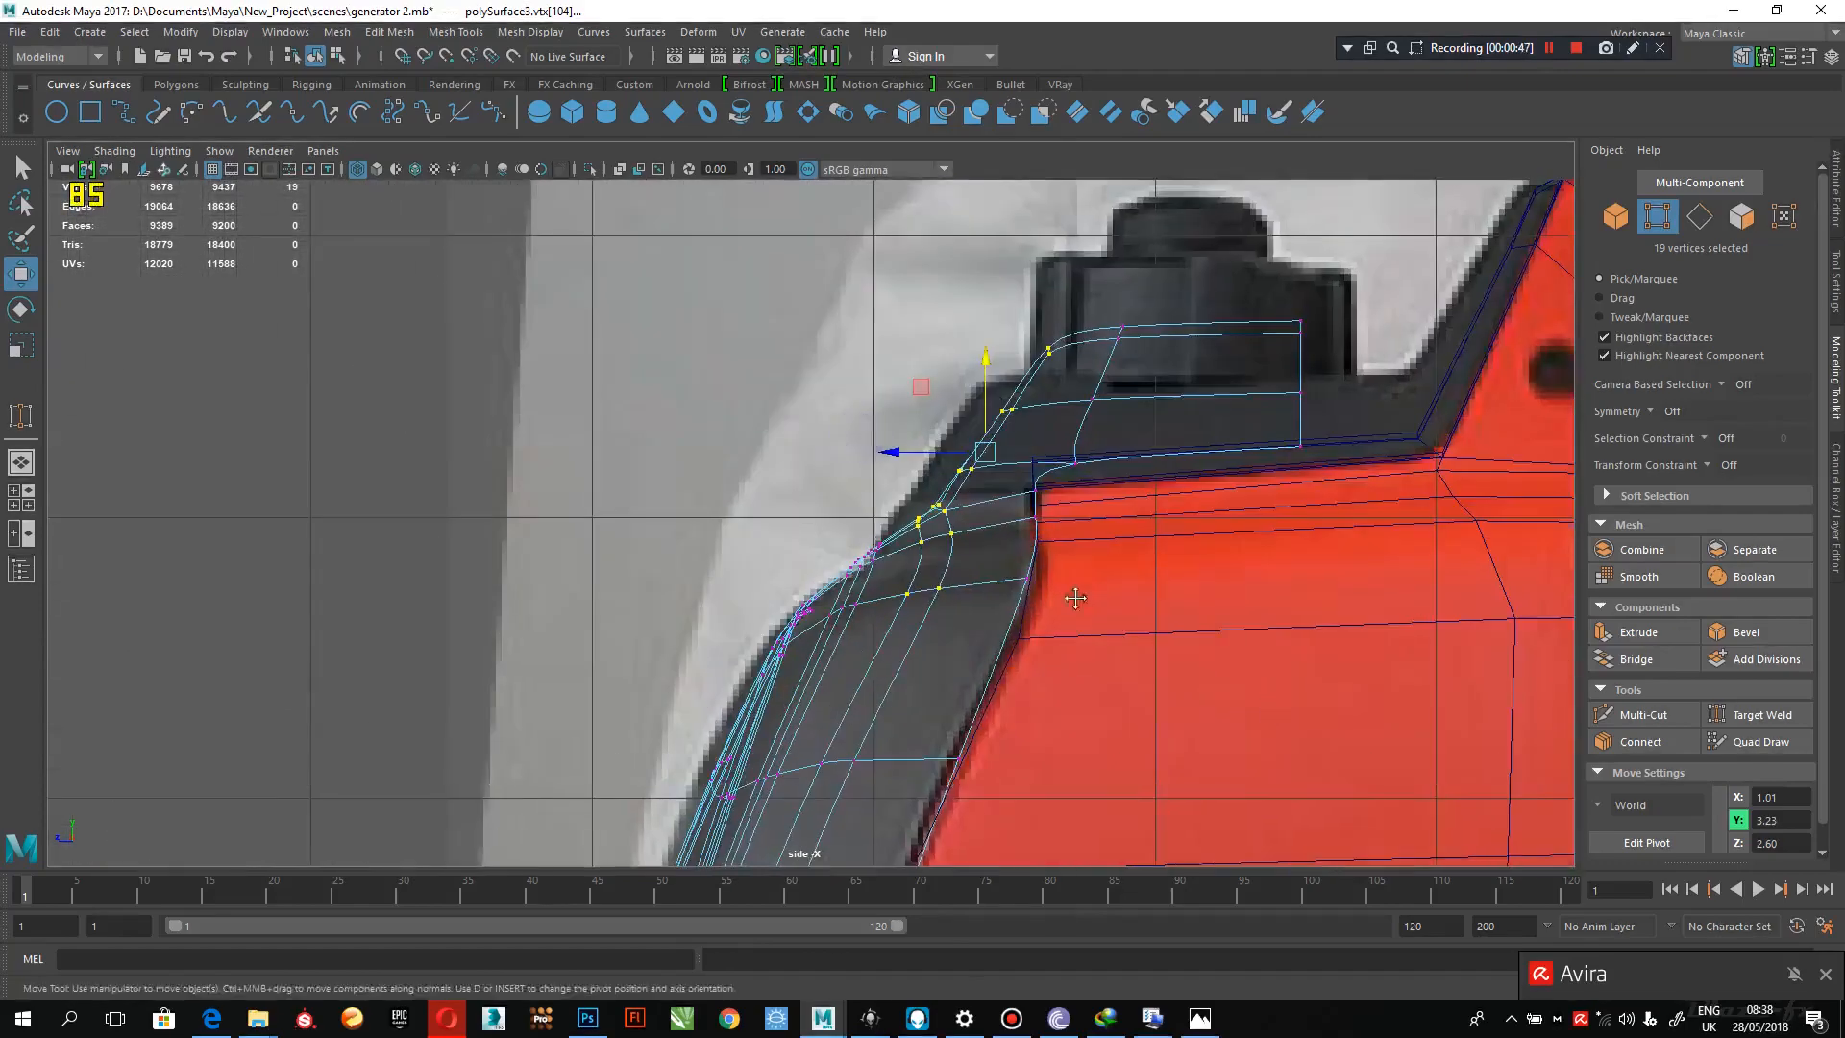
mouse_move(1075, 597)
right_mouse_down("alt")
mouse_move(1233, 697)
mouse_move(1091, 604)
right_mouse_up("alt")
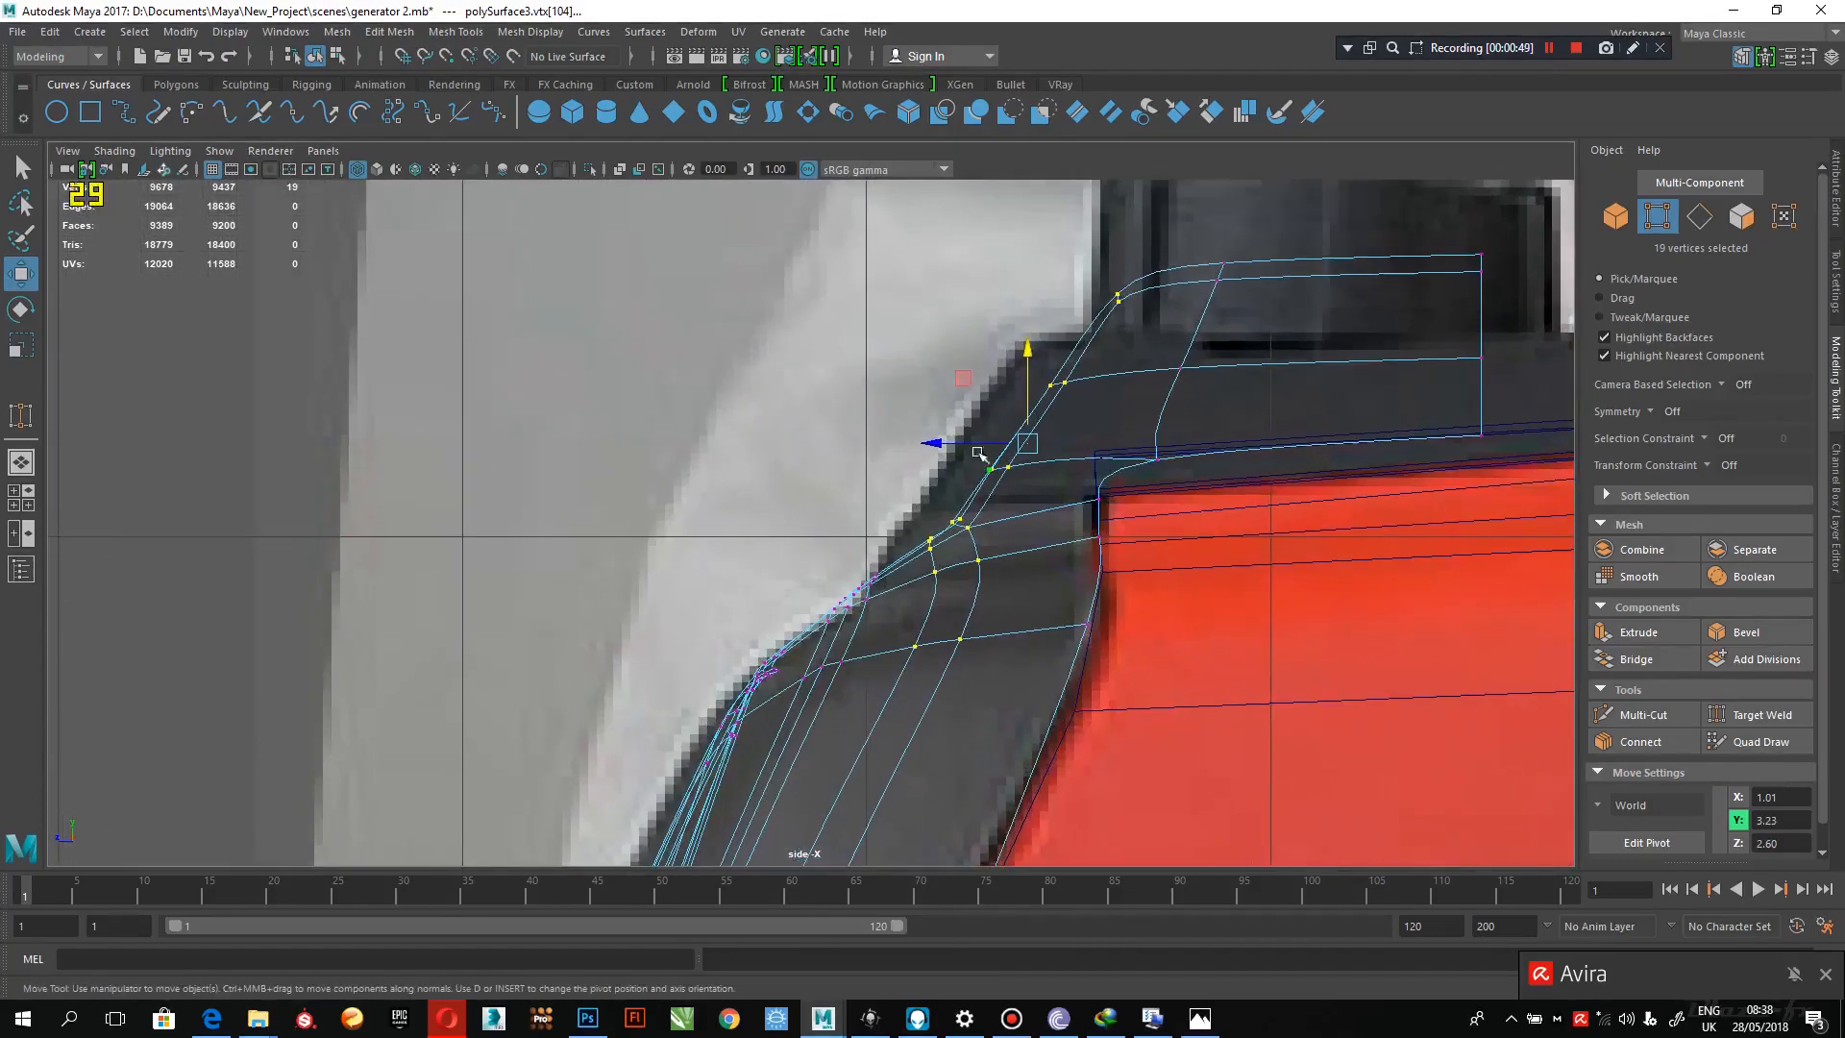
left_click_drag(1024, 373, 1028, 378)
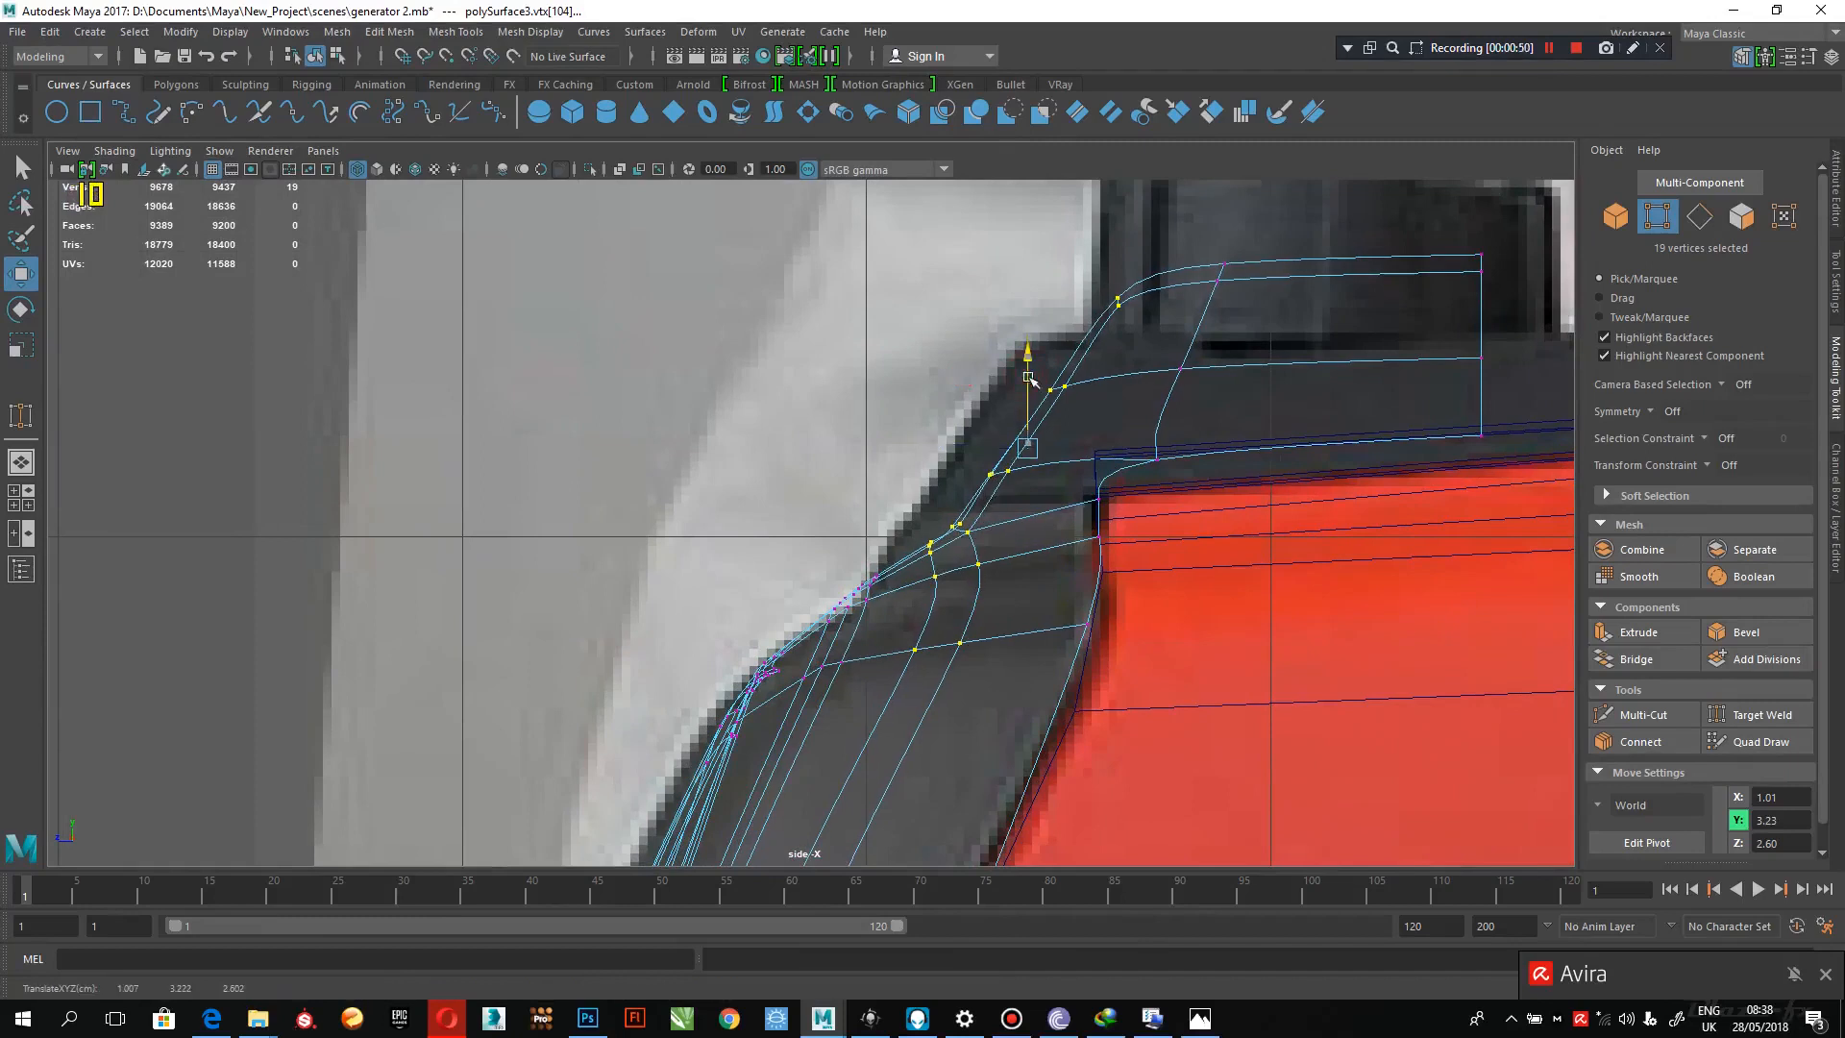
- Shift the end cover's inner border vertex to about Z 2.37 and lower the border vertex above it to about Y 3.05
middle_click_drag(1148, 511, 1110, 545, "alt")
left_click(1040, 659)
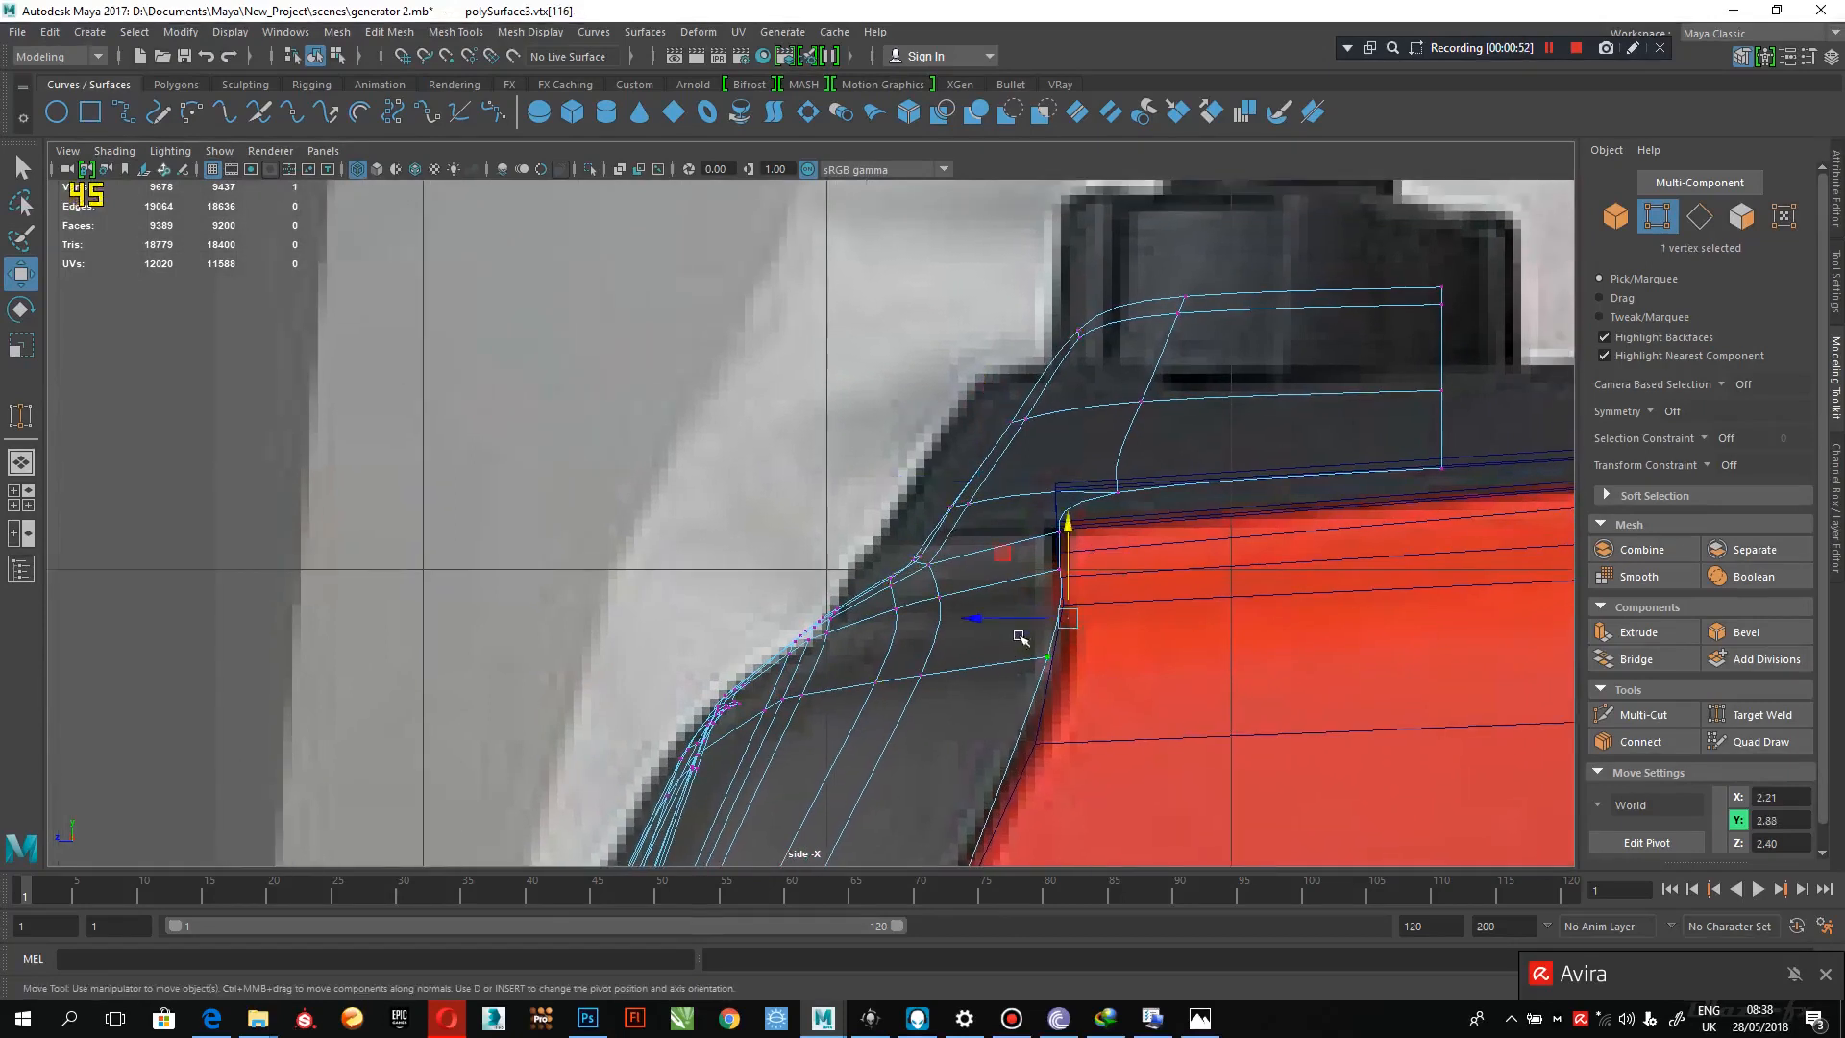
left_click_drag(1020, 620, 1032, 624)
middle_click_drag(1082, 544, 1056, 619, "alt")
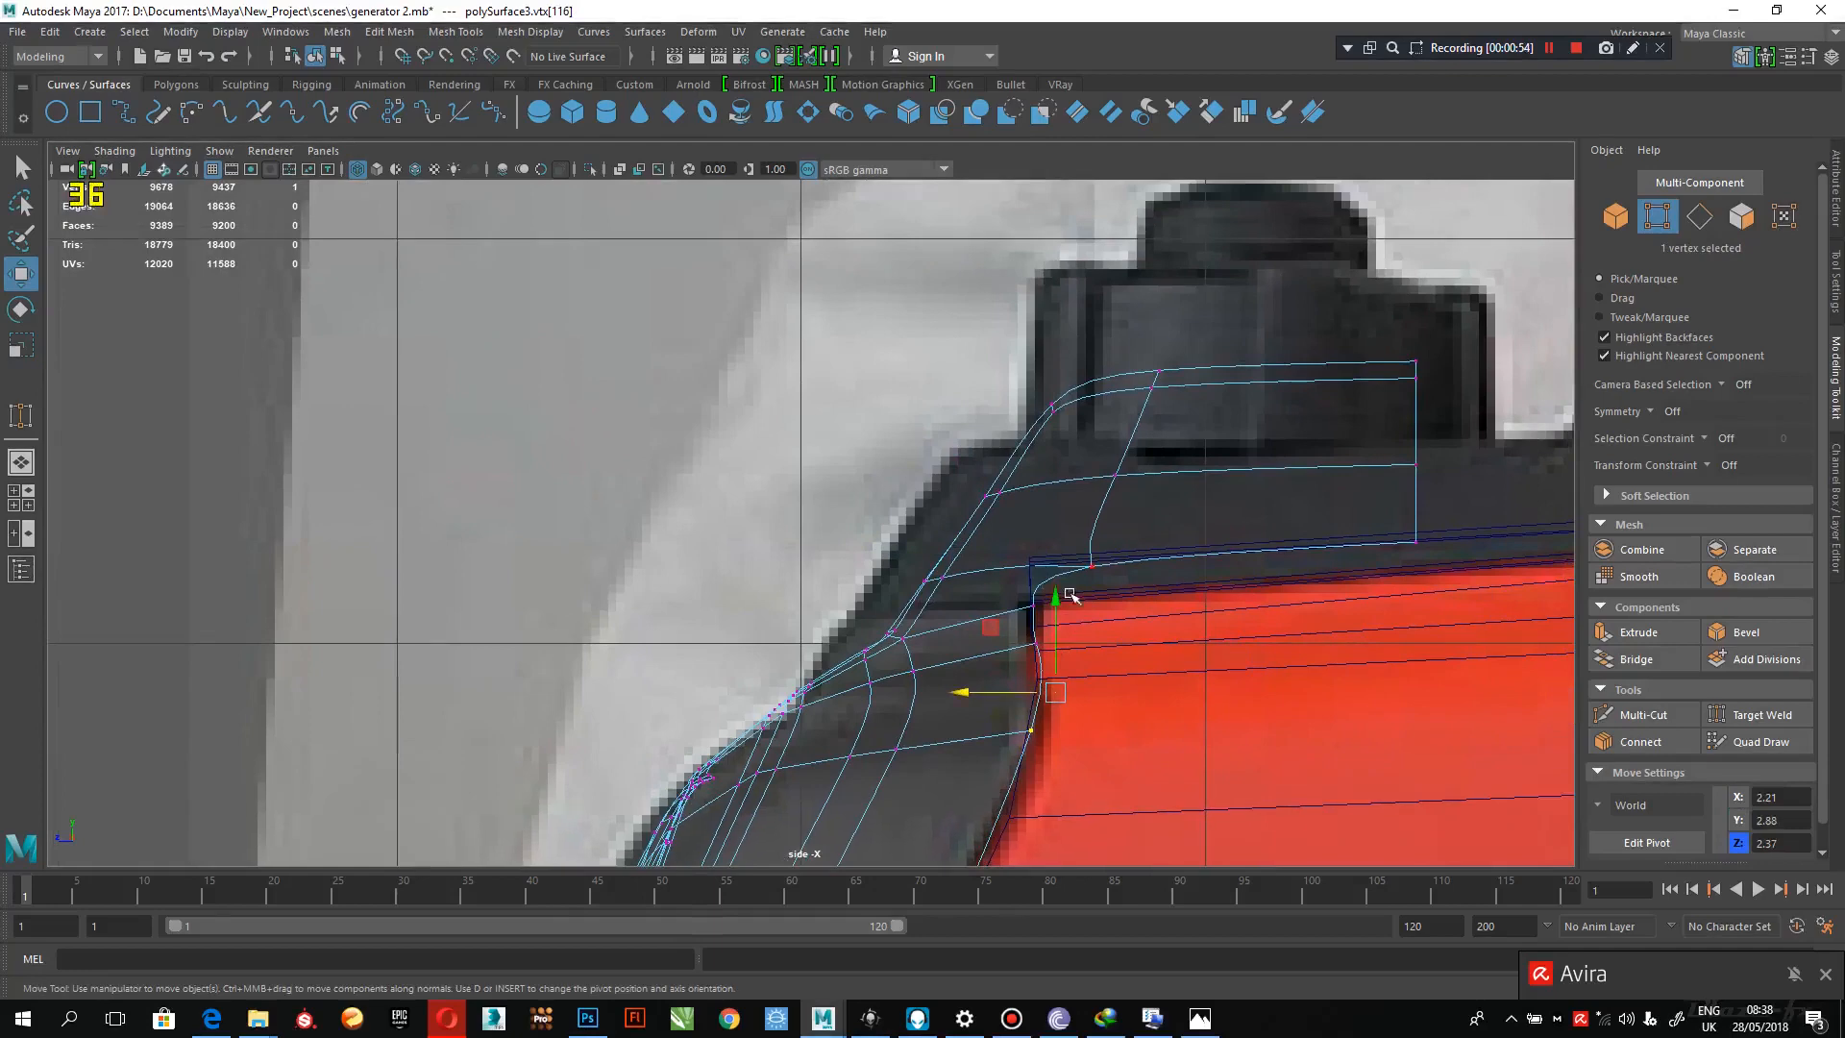
left_click(1028, 606)
left_click_drag(1036, 575, 1035, 589)
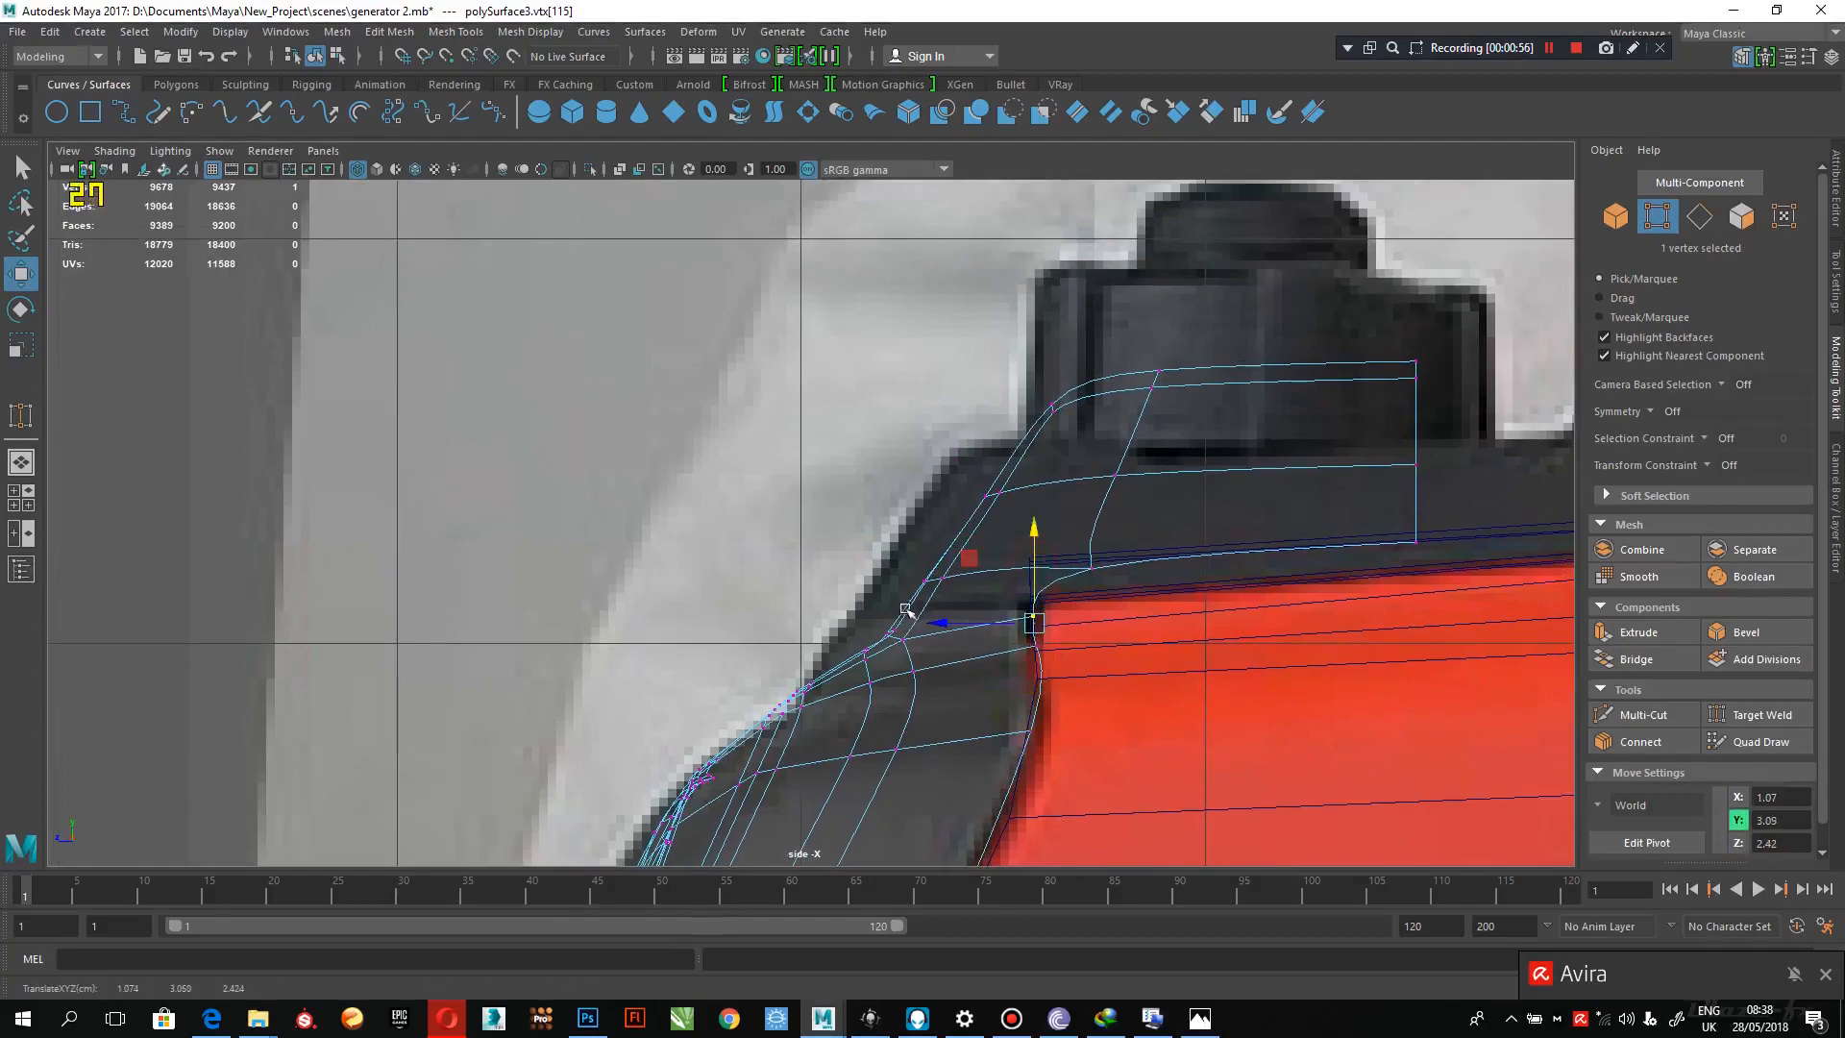
- Examine the smoothed end cover and its seam with the generator body from several angles in the perspective view
key("space")
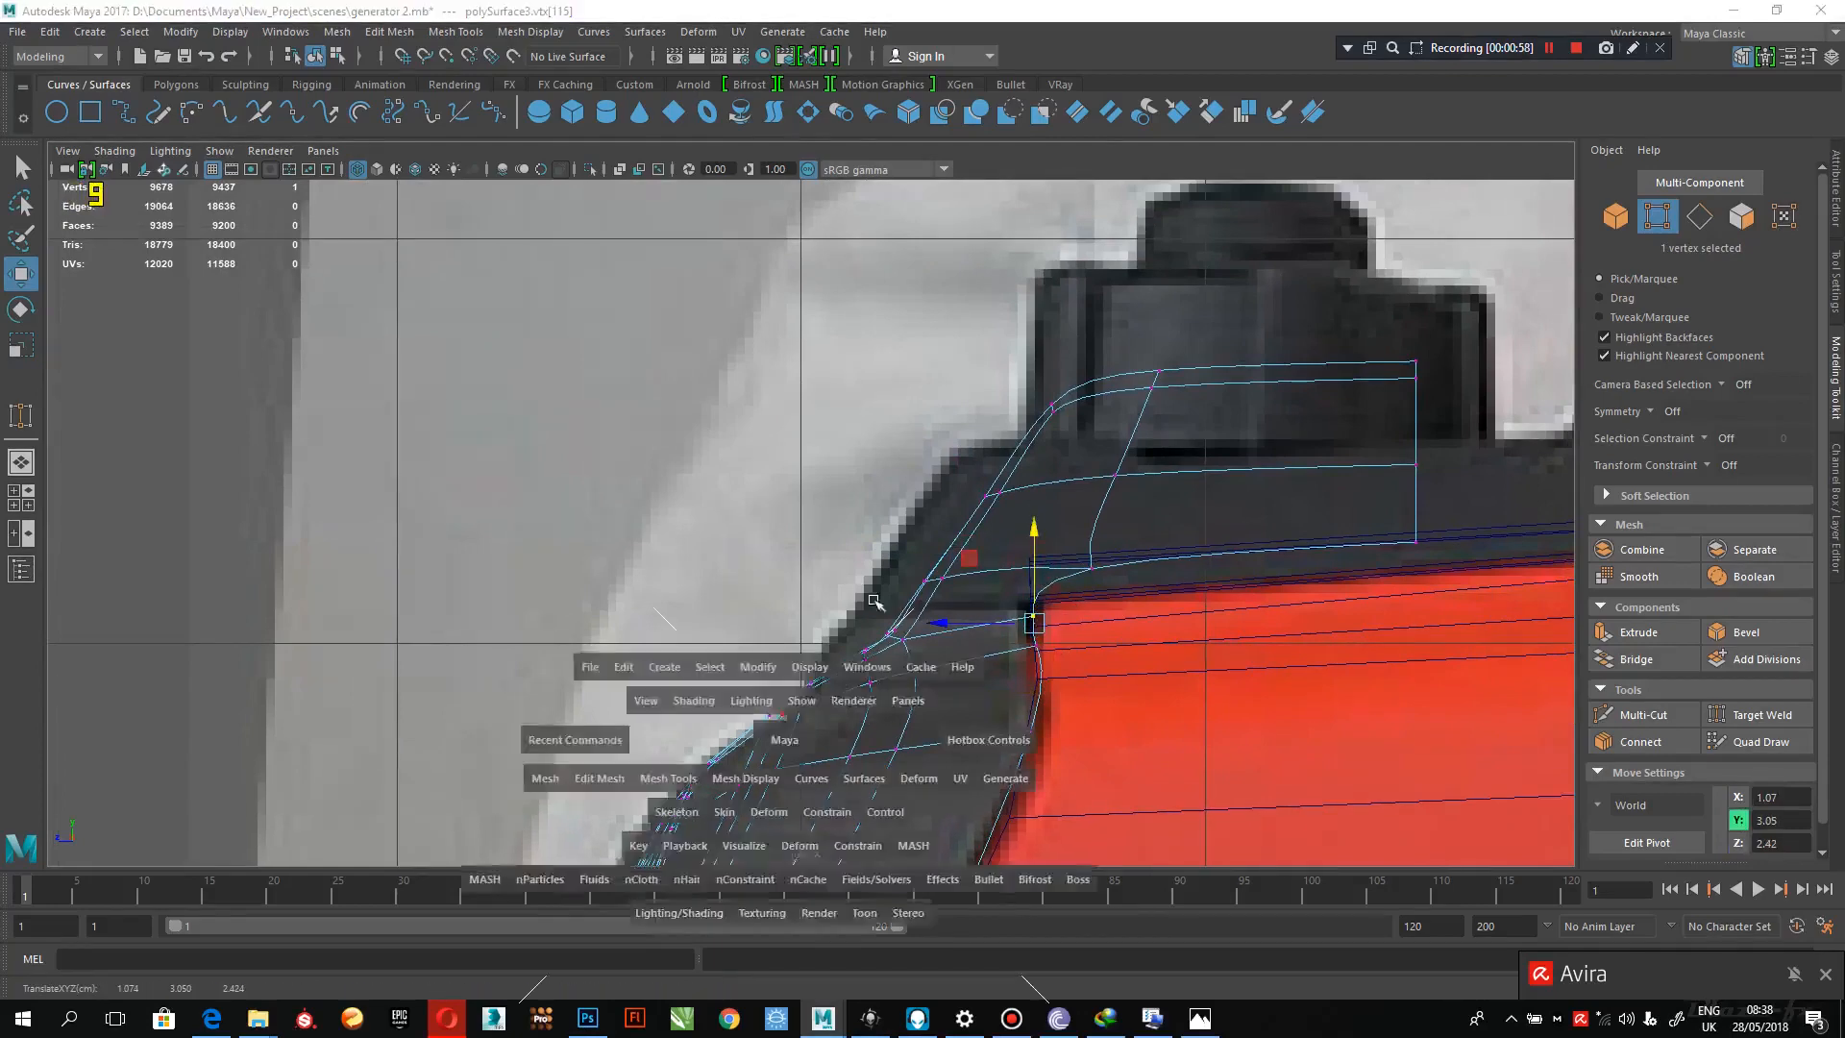
key("space")
right_click_drag(732, 352, 880, 466, "alt")
left_click_drag(878, 463, 914, 401, "alt")
right_click_drag(902, 492, 918, 507, "alt")
left_click_drag(917, 508, 906, 531, "alt")
right_click_drag(900, 329, 961, 309)
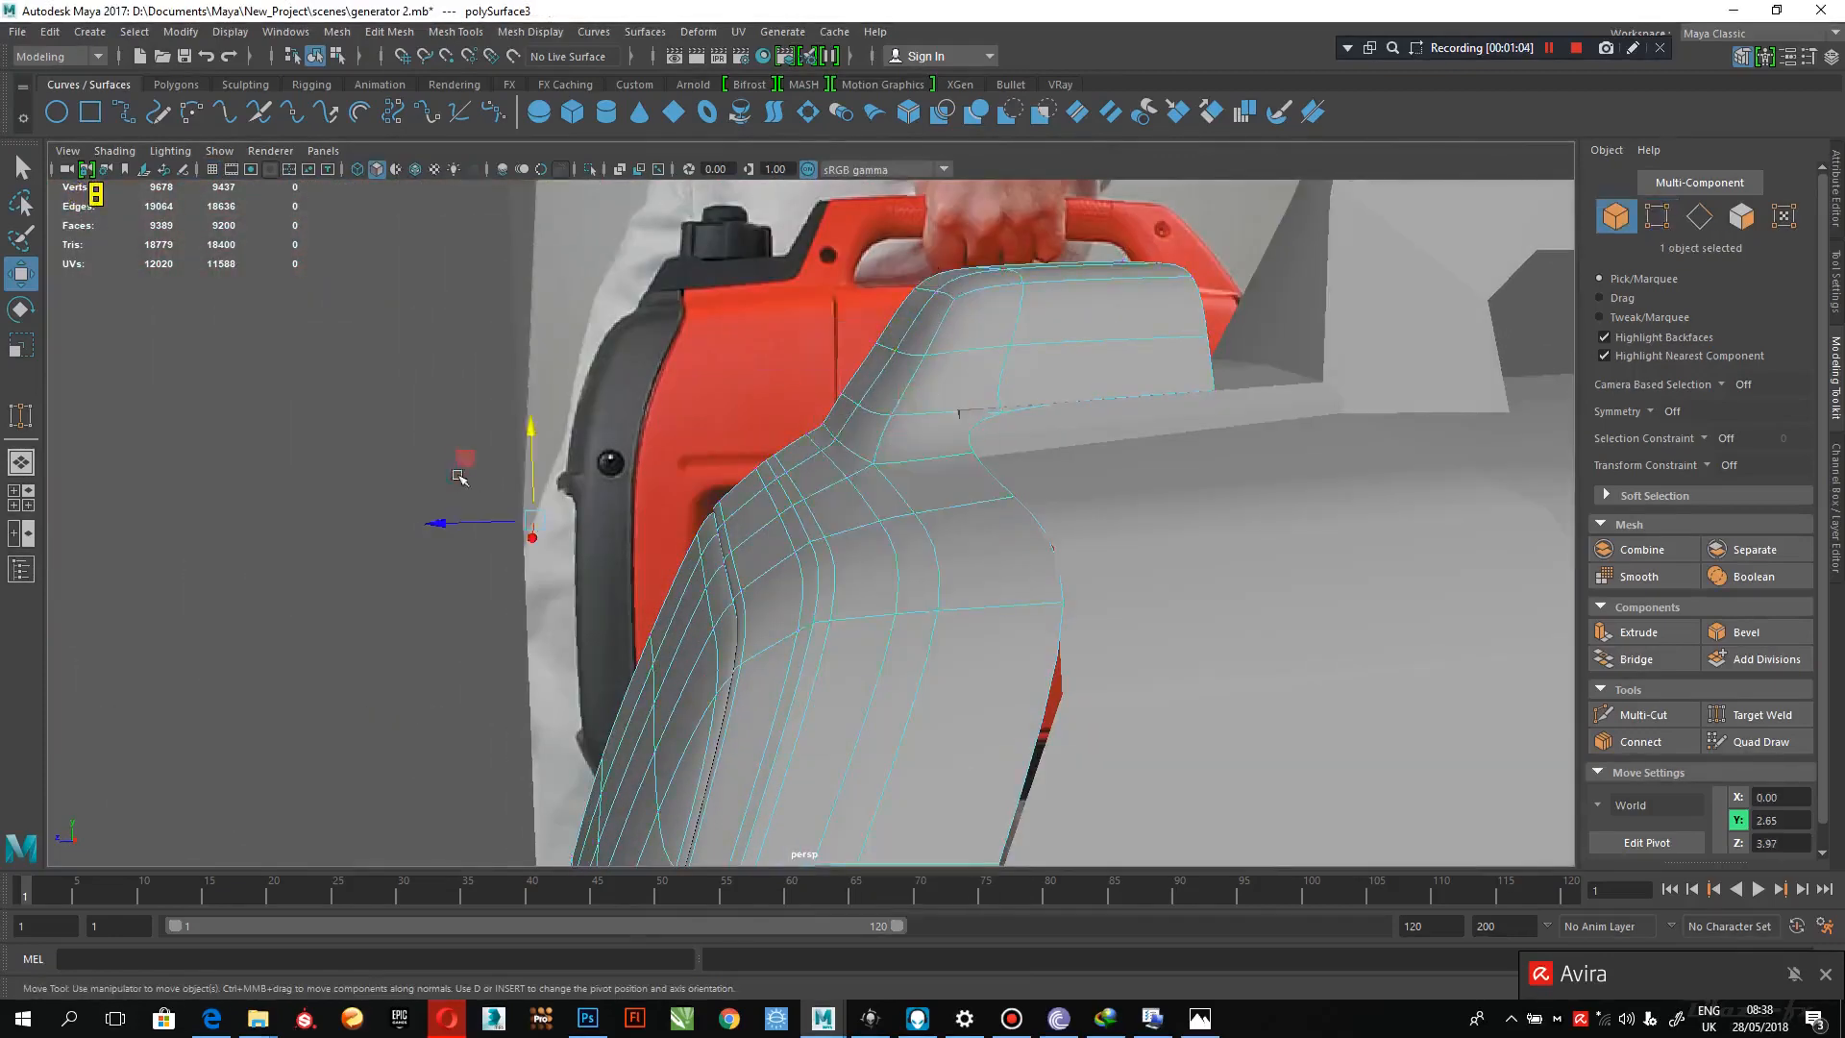
left_click(461, 466)
left_click_drag(865, 582, 960, 609, "alt")
scroll(955, 609, "up", 6)
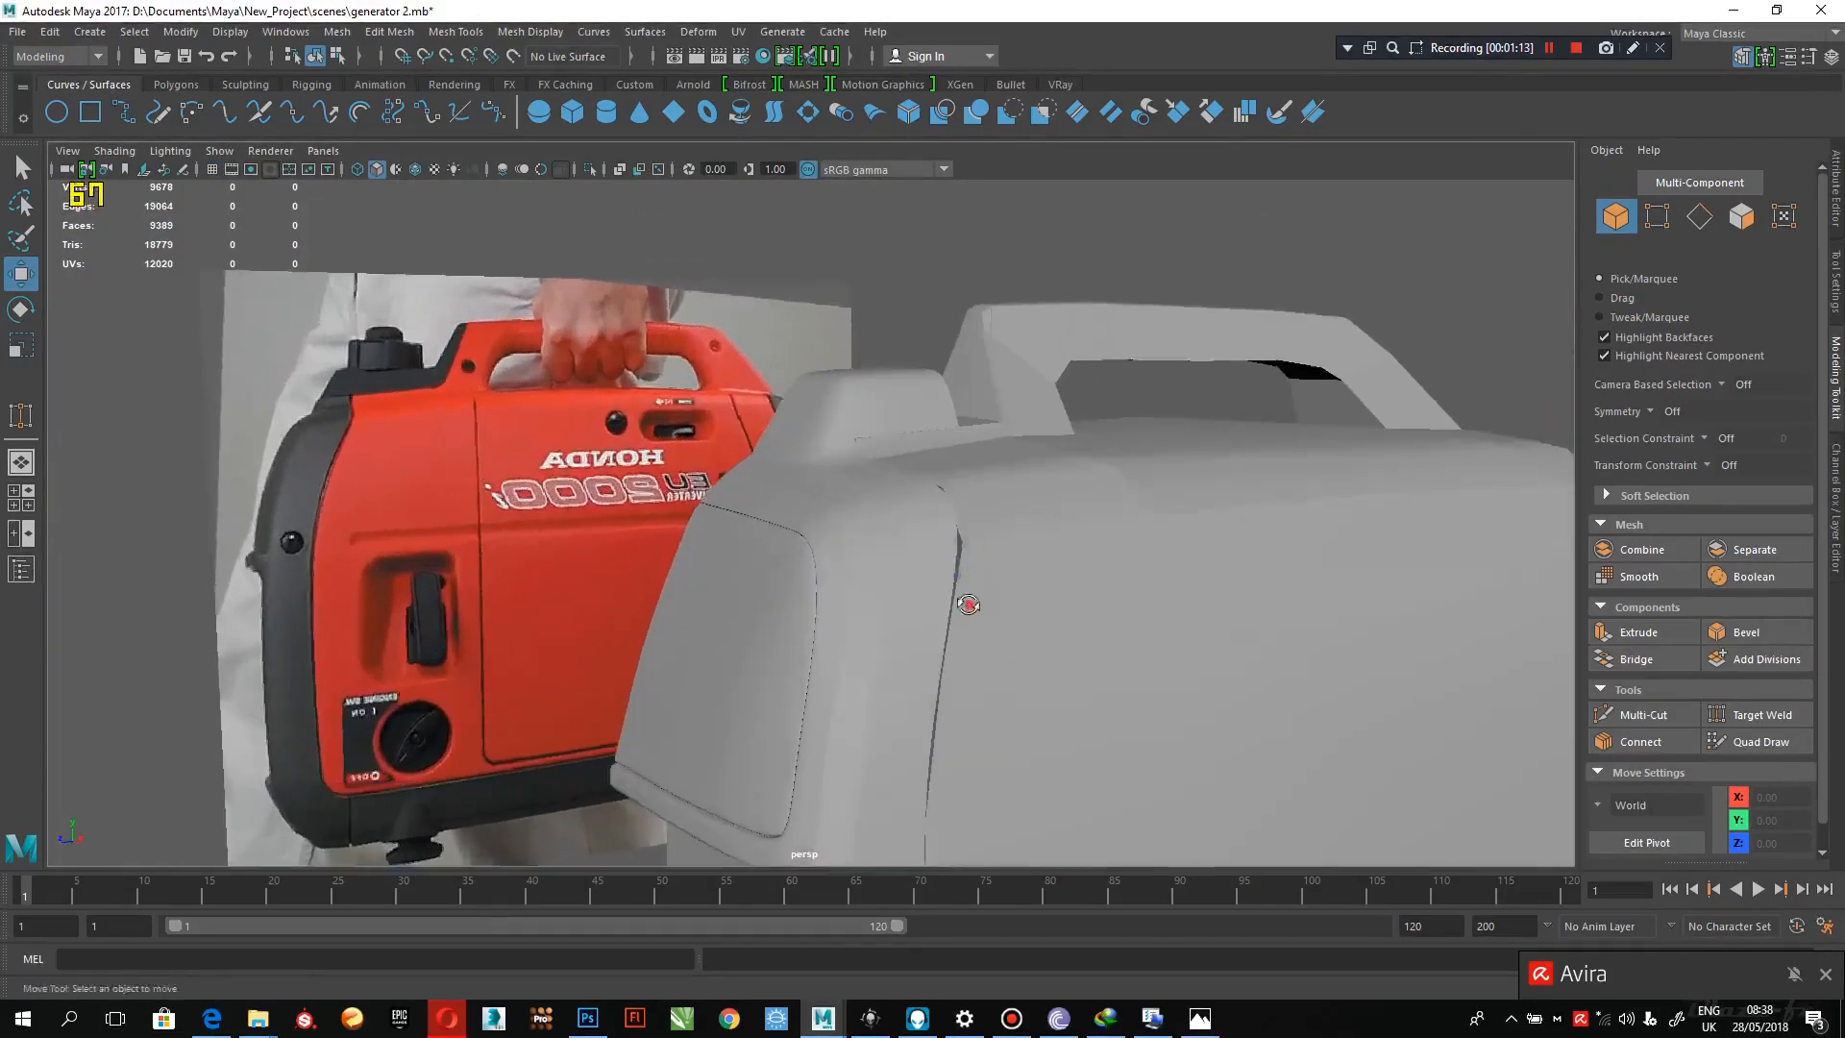
- Display the end cover unsmoothed in the side view and shift its inner border vertex to about Z 2.39
key("space")
key("space")
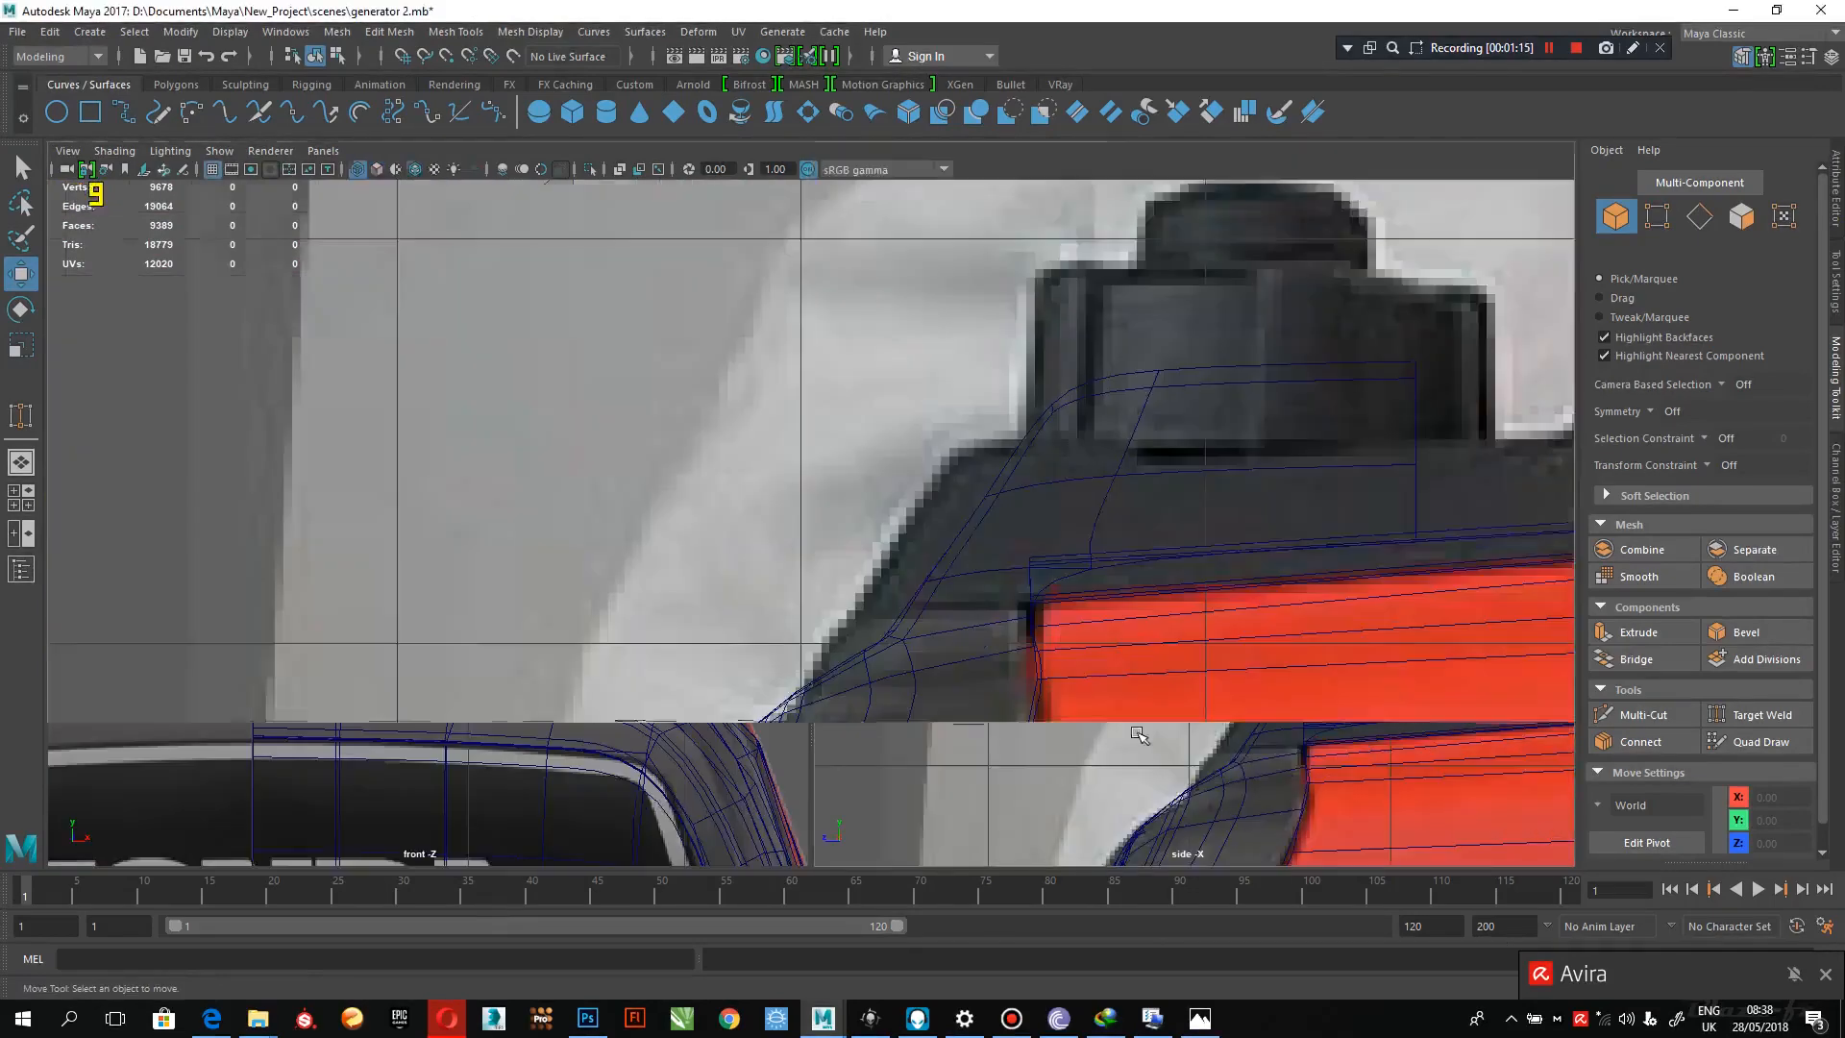
scroll(1038, 549, "up", 3)
left_click(1050, 492)
middle_click_drag(1050, 492, 957, 487, "alt")
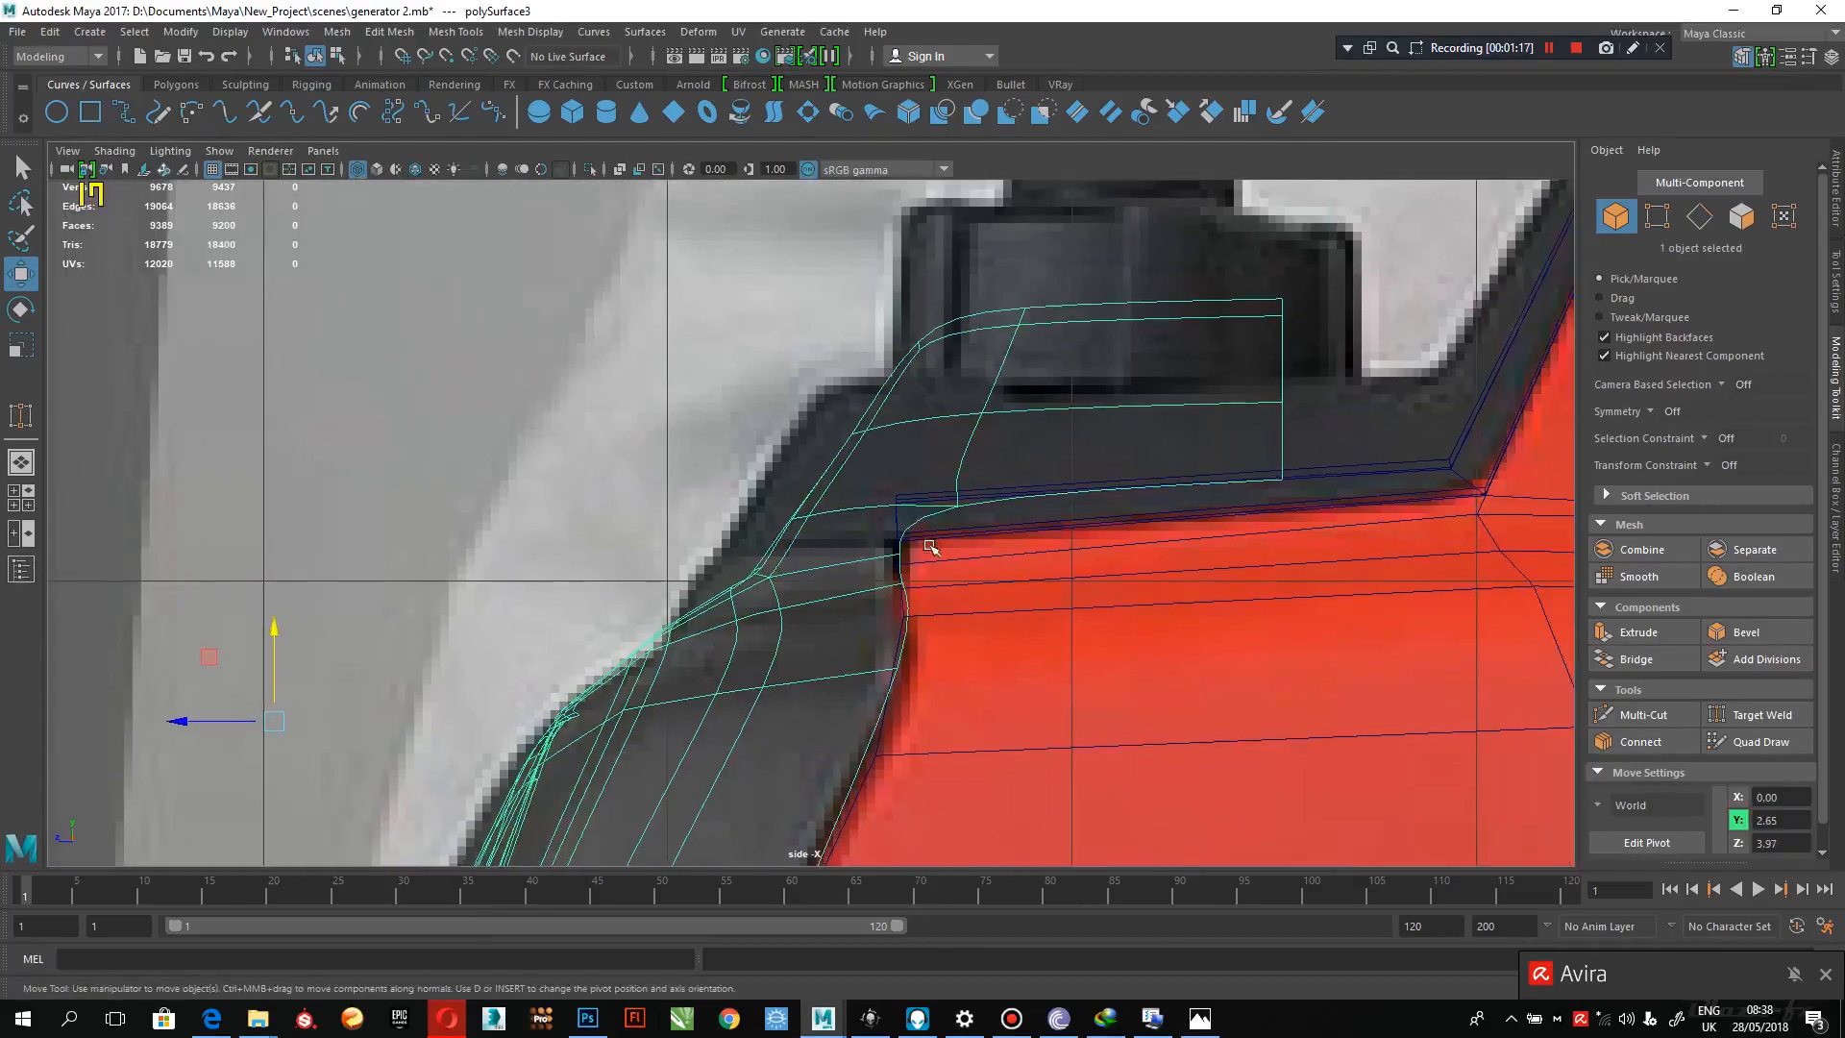
key("1")
key("3")
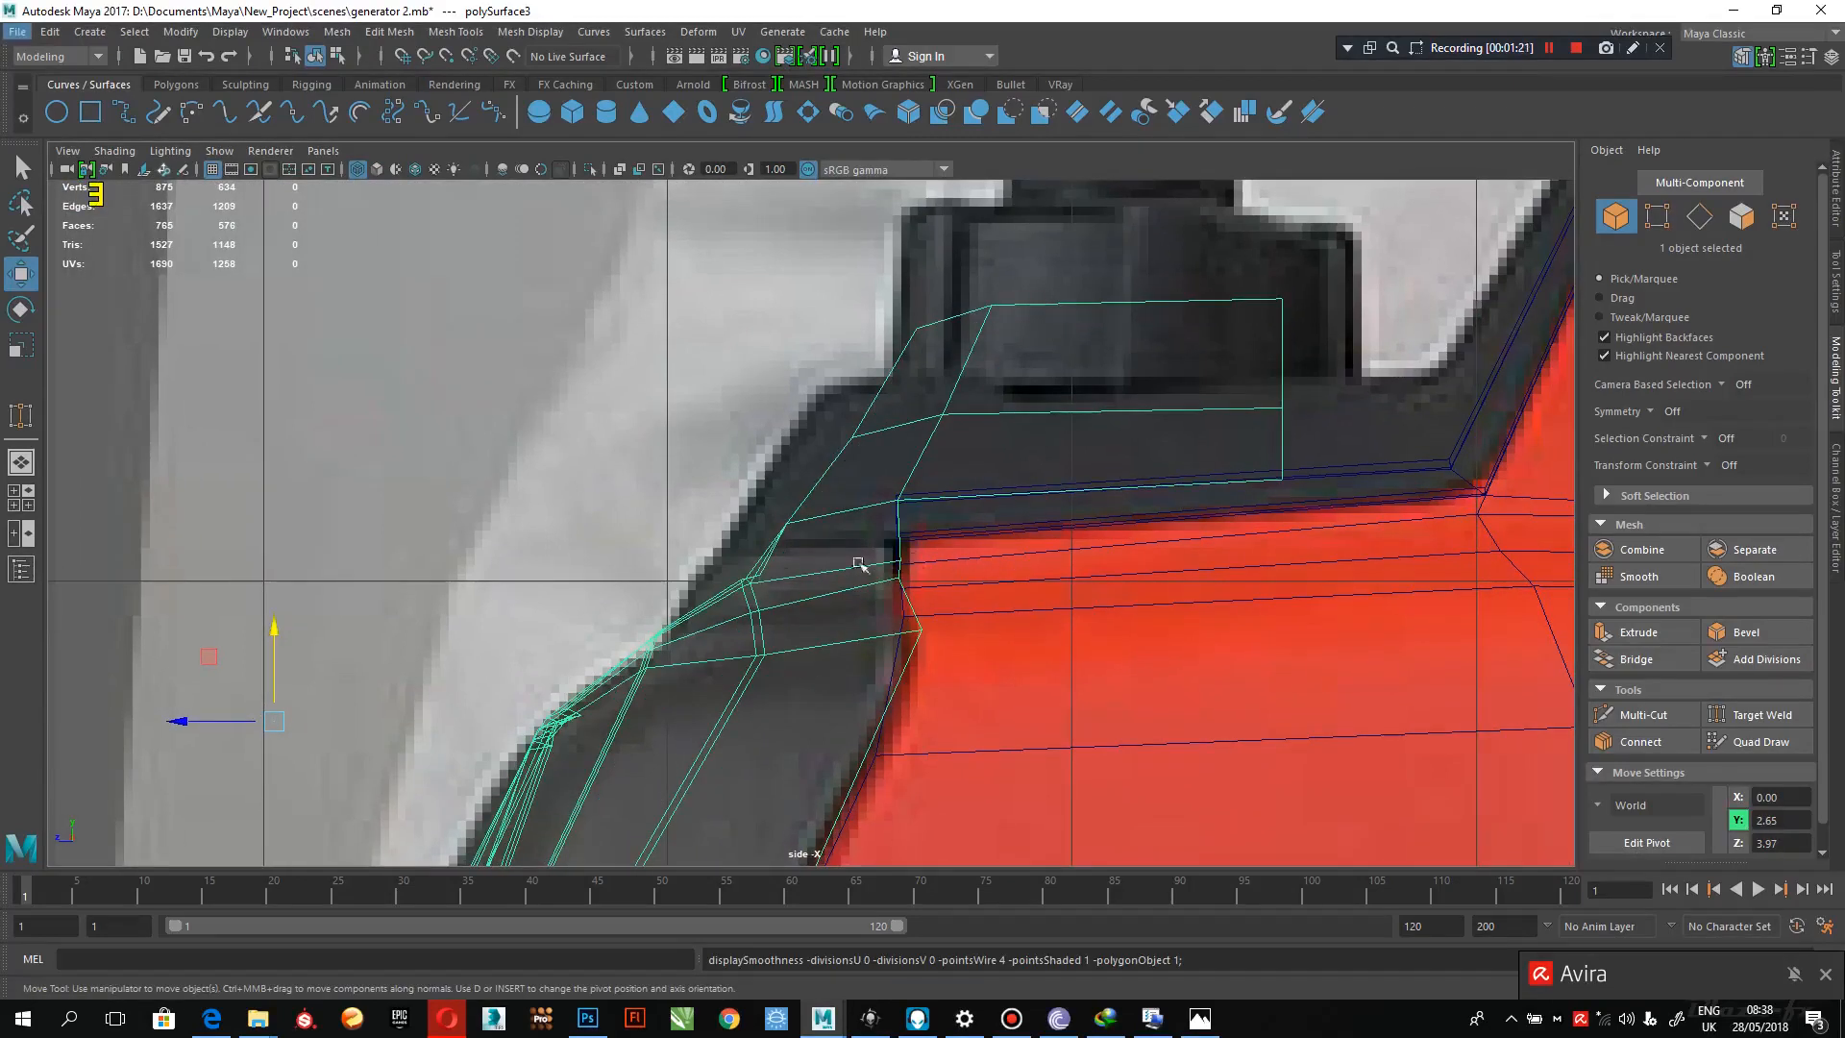
right_click_drag(921, 631, 830, 447)
left_click_drag(969, 616, 896, 661)
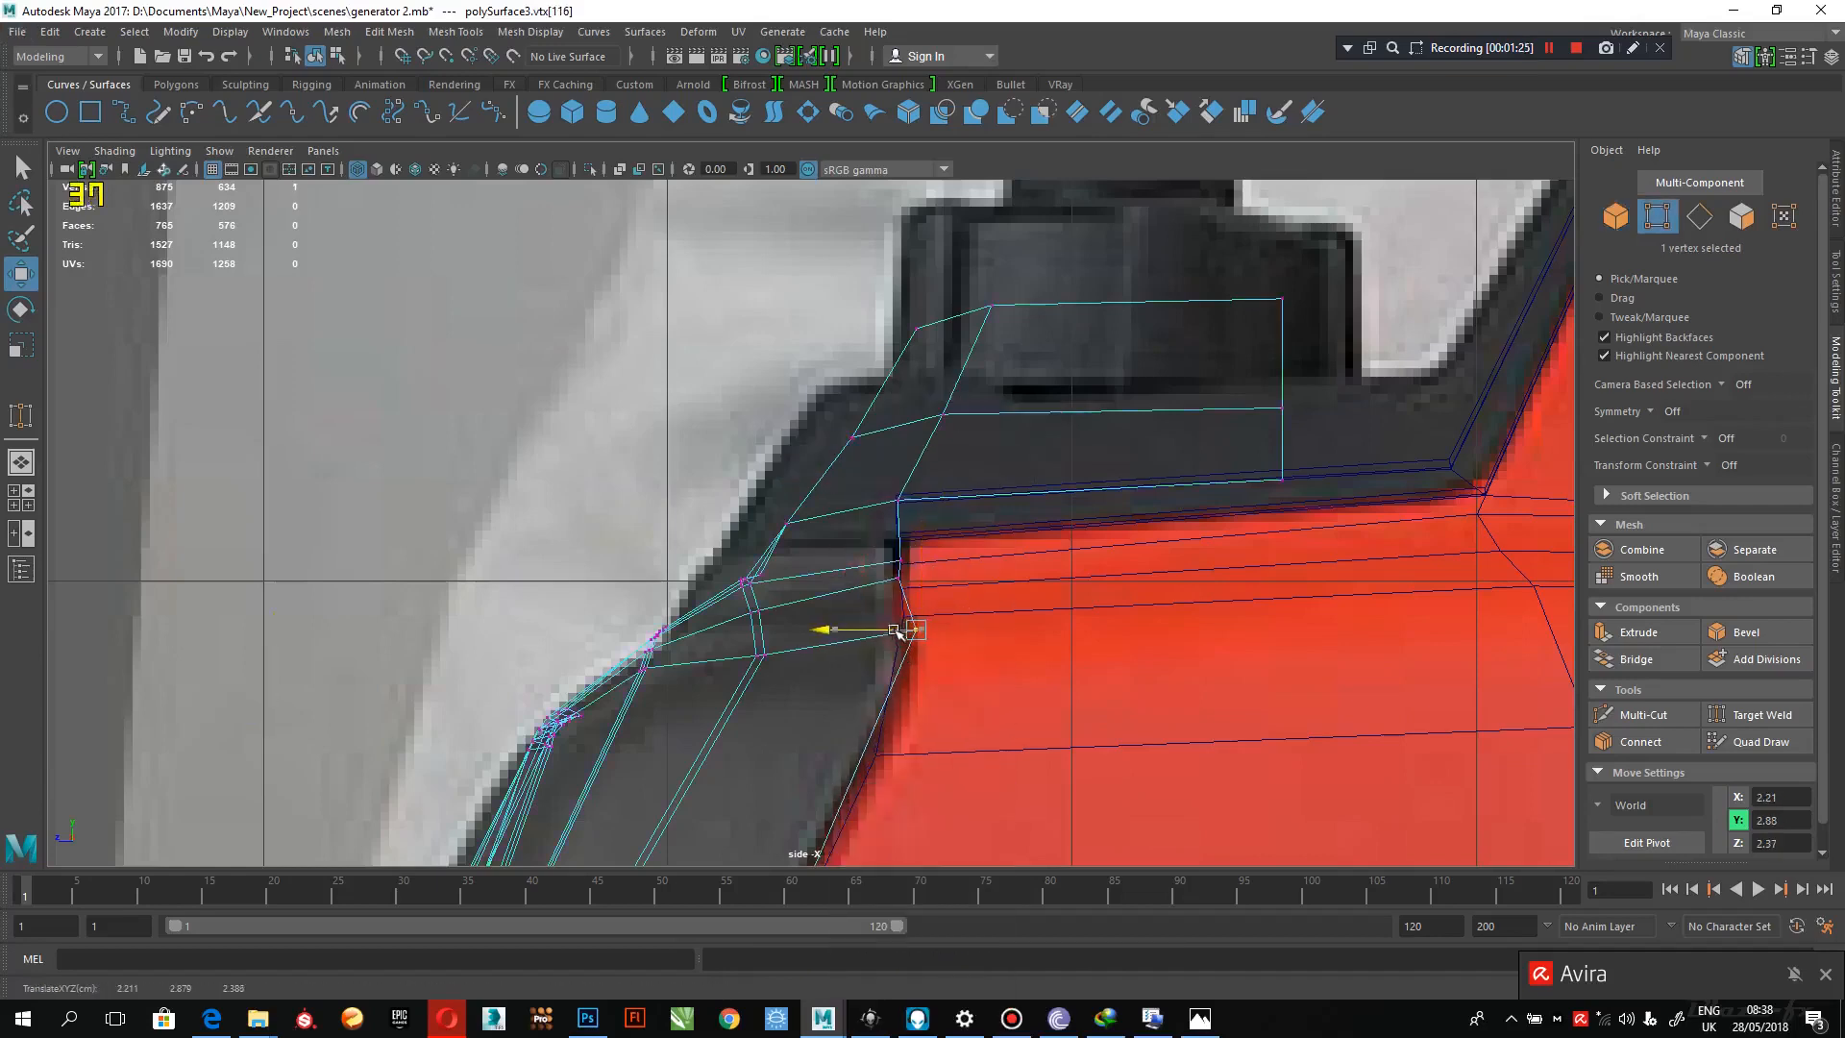
- Raise the six vertices at the base of the end cover's raised top block to about Y 3.07 and preview the mesh smoothed
left_click(784, 542)
key("ctrl+z")
left_click_drag(783, 559, 758, 504)
key("space")
key("space")
scroll(1048, 481, "up", 5)
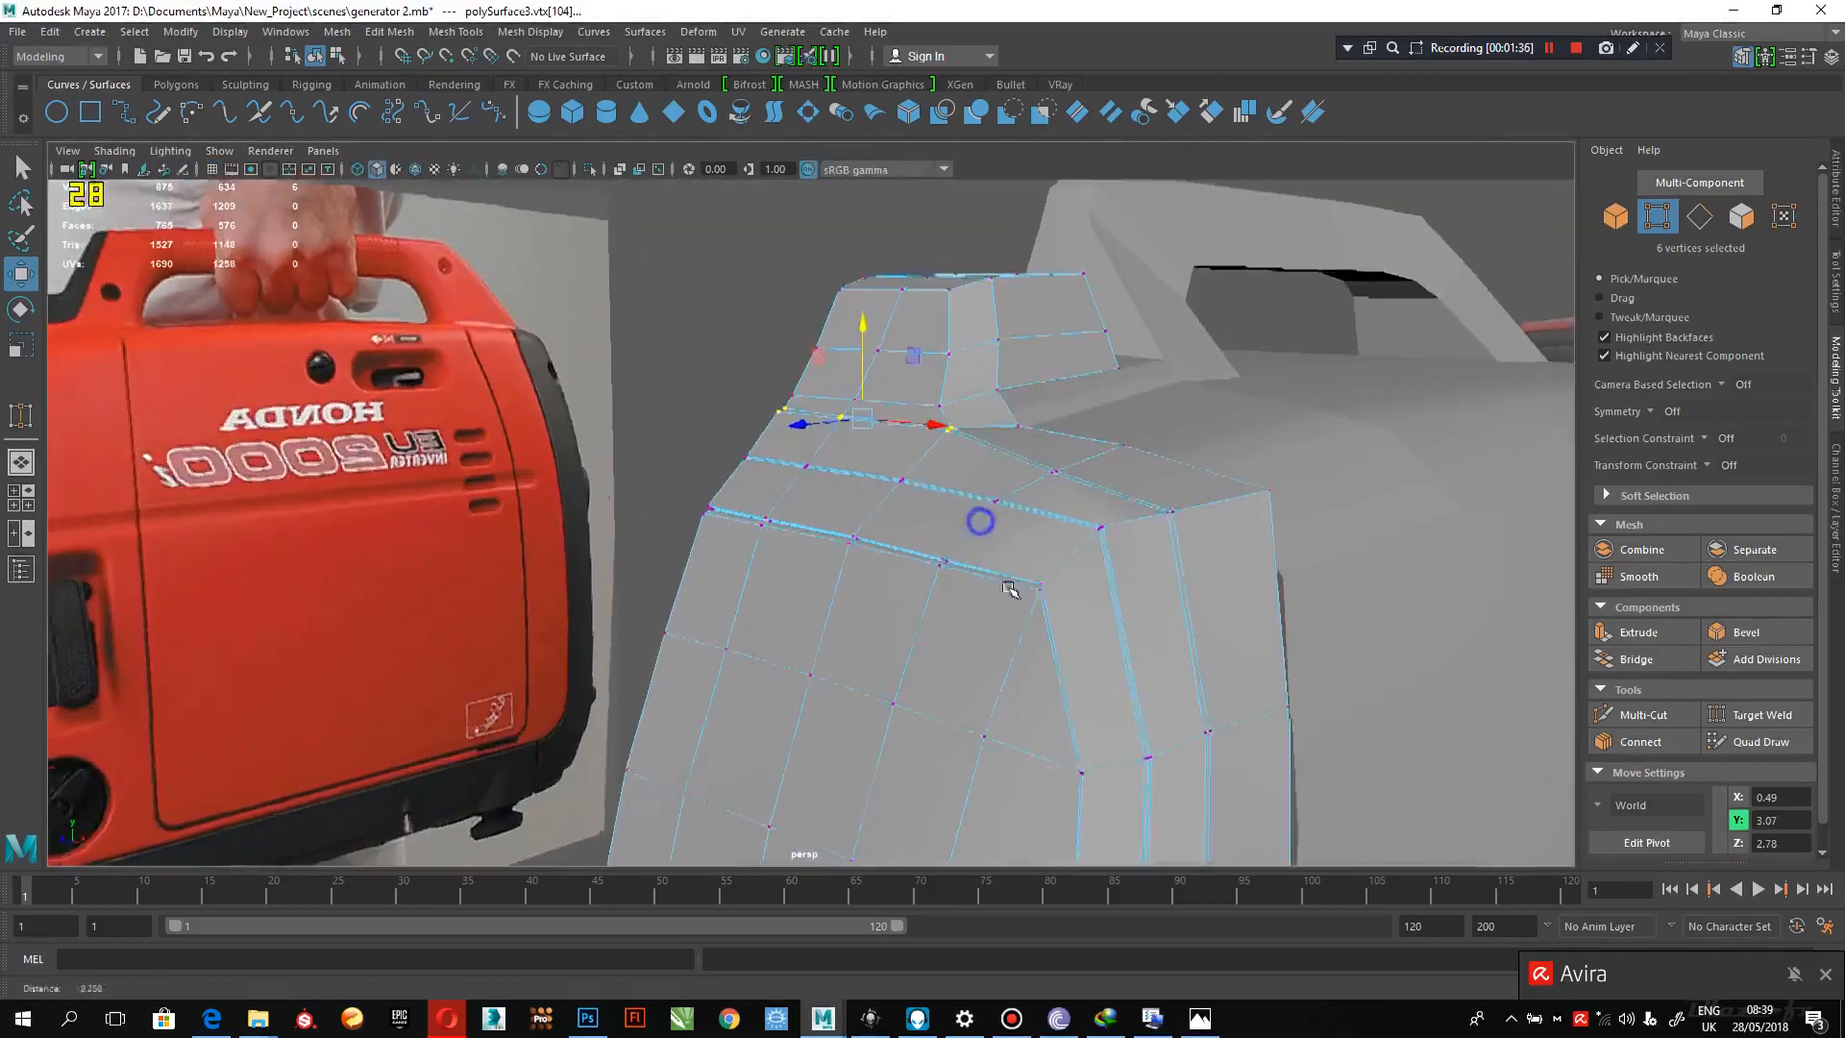
key("3")
left_click_drag(1000, 539, 928, 535, "alt")
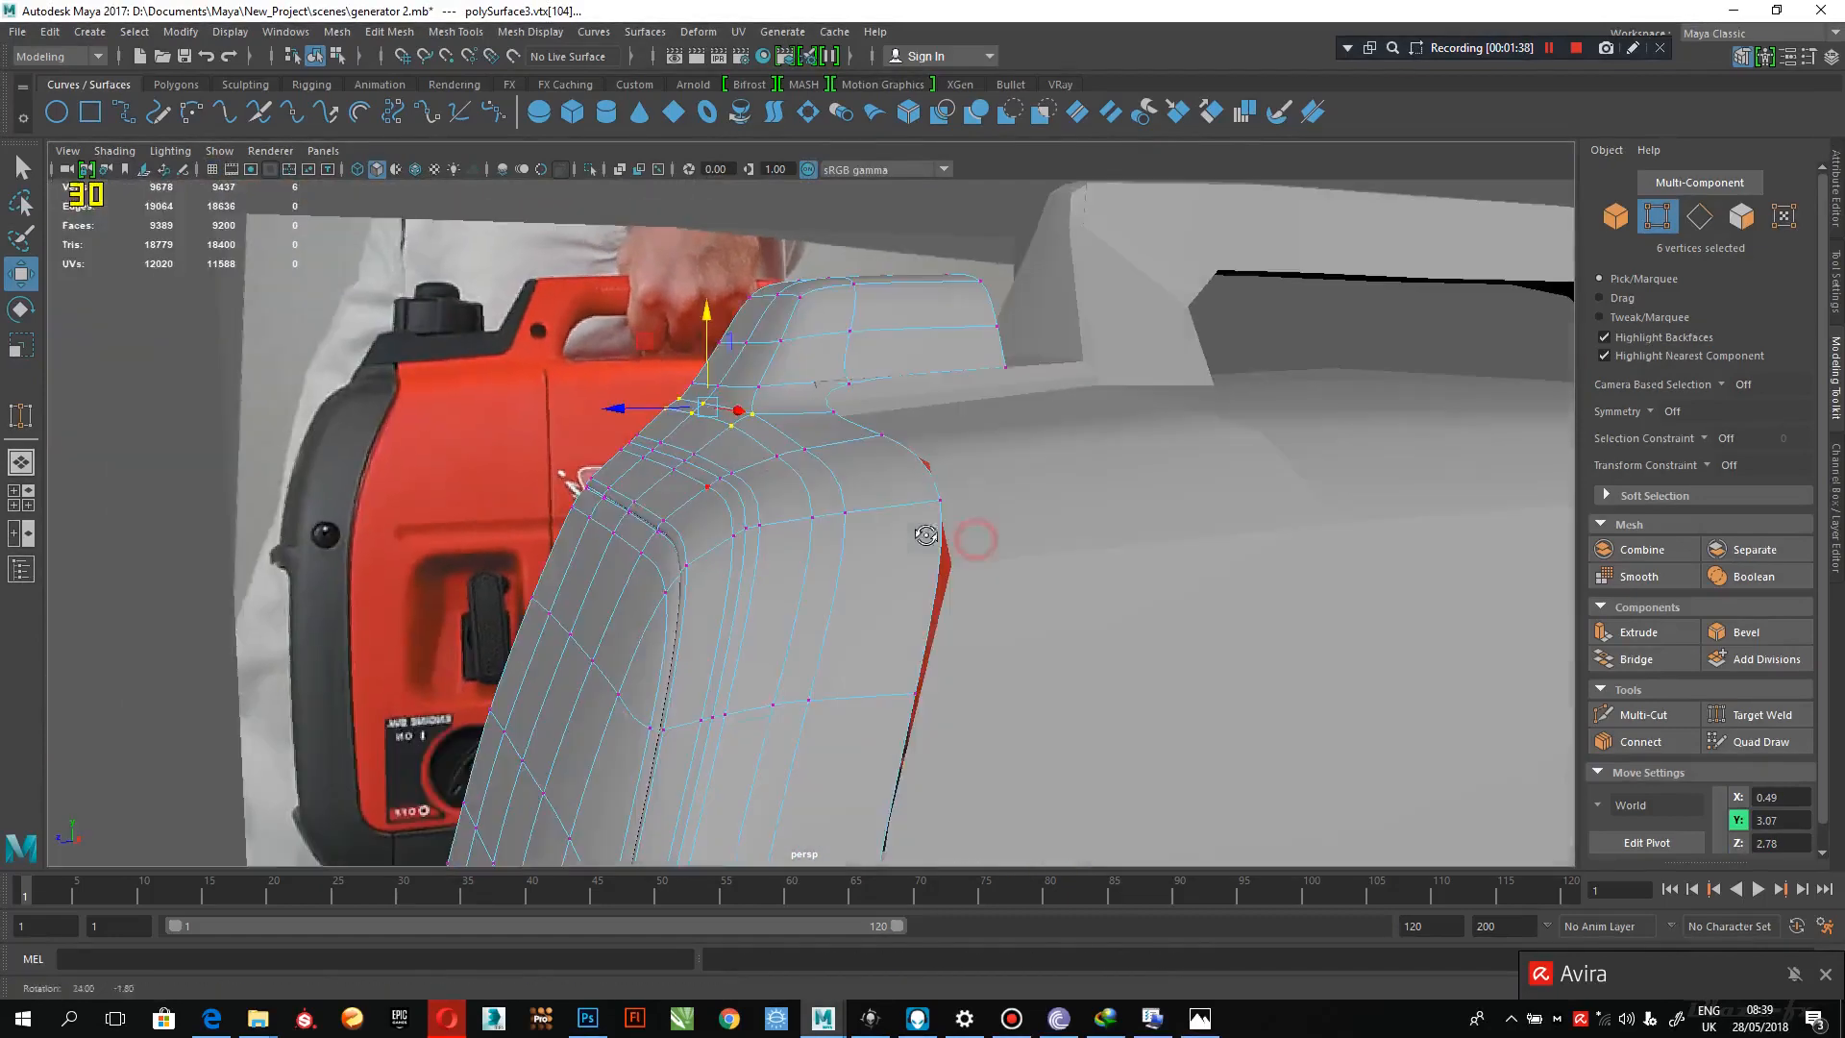
right_click_drag(845, 357, 939, 293)
left_click(913, 352)
left_click_drag(914, 351, 867, 357, "alt")
left_click(773, 349)
left_click(654, 419)
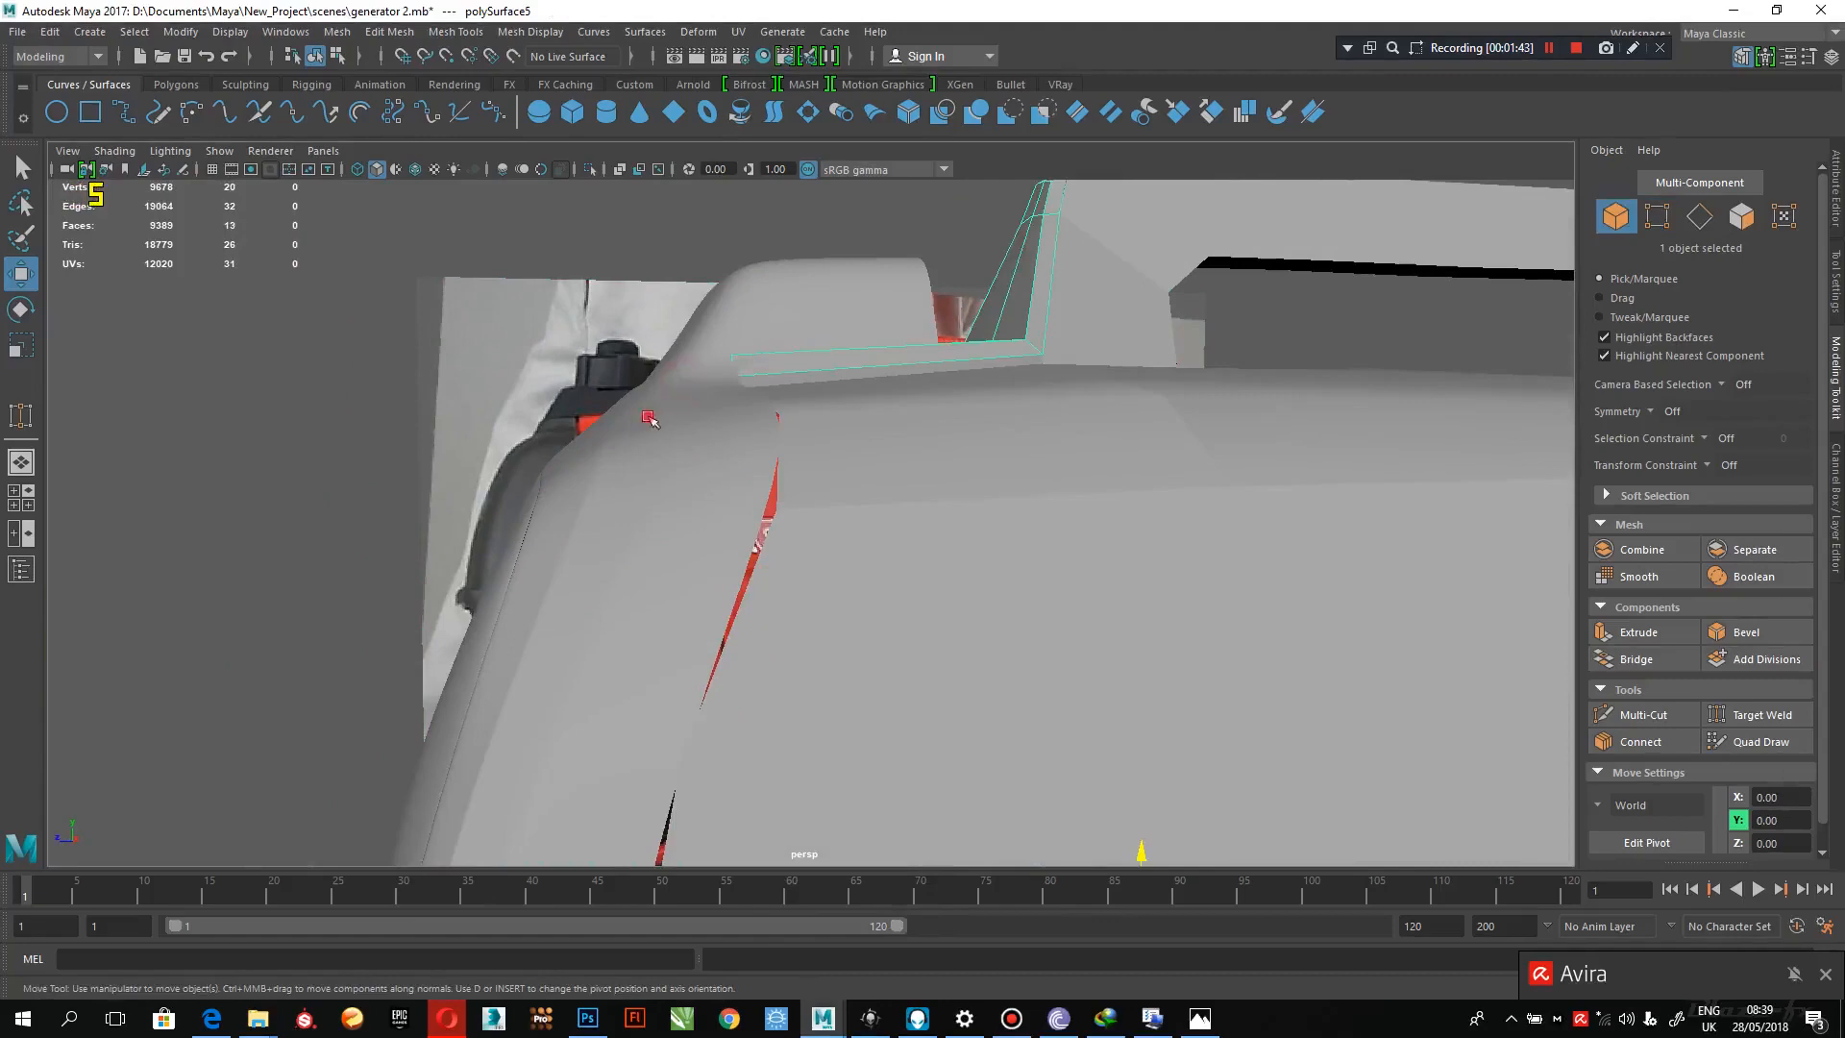
mouse_move(648, 487)
left_mouse_down("alt")
mouse_move(701, 496)
mouse_move(643, 491)
left_mouse_up("alt")
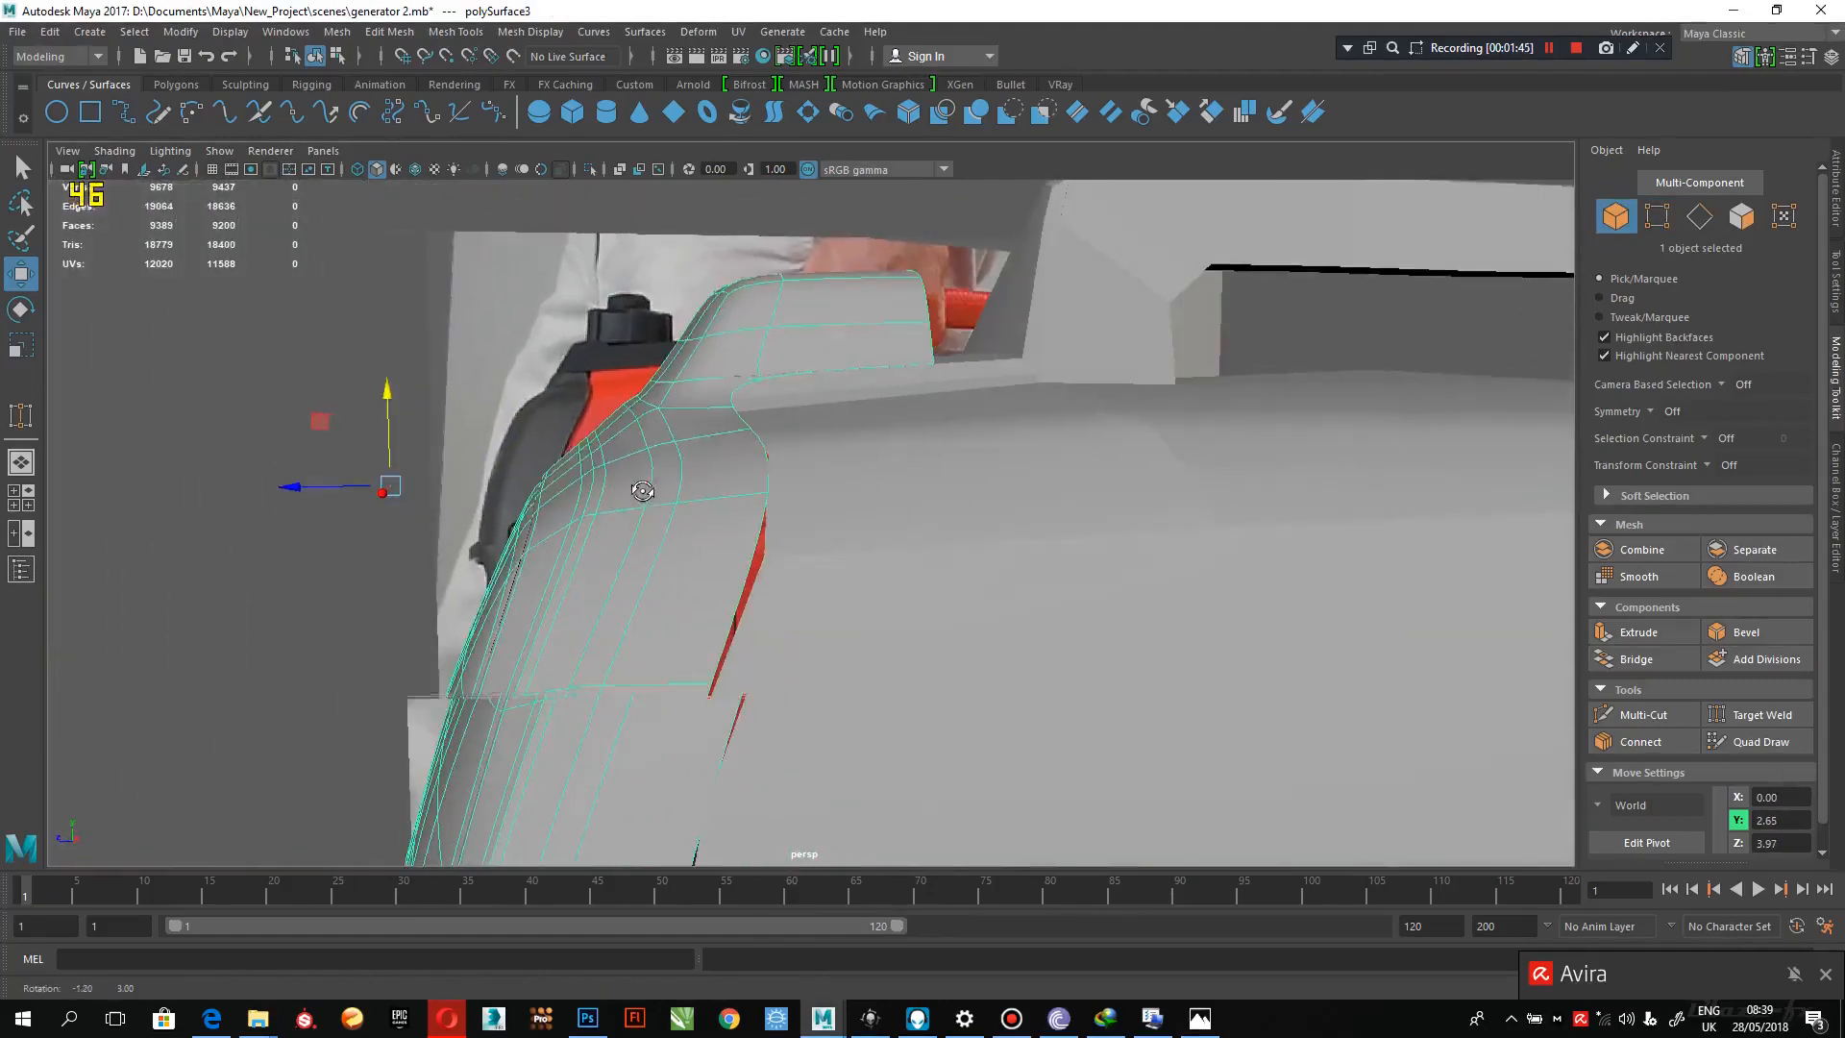
right_click_drag(606, 452, 605, 404)
left_click(603, 453)
double_click(604, 457)
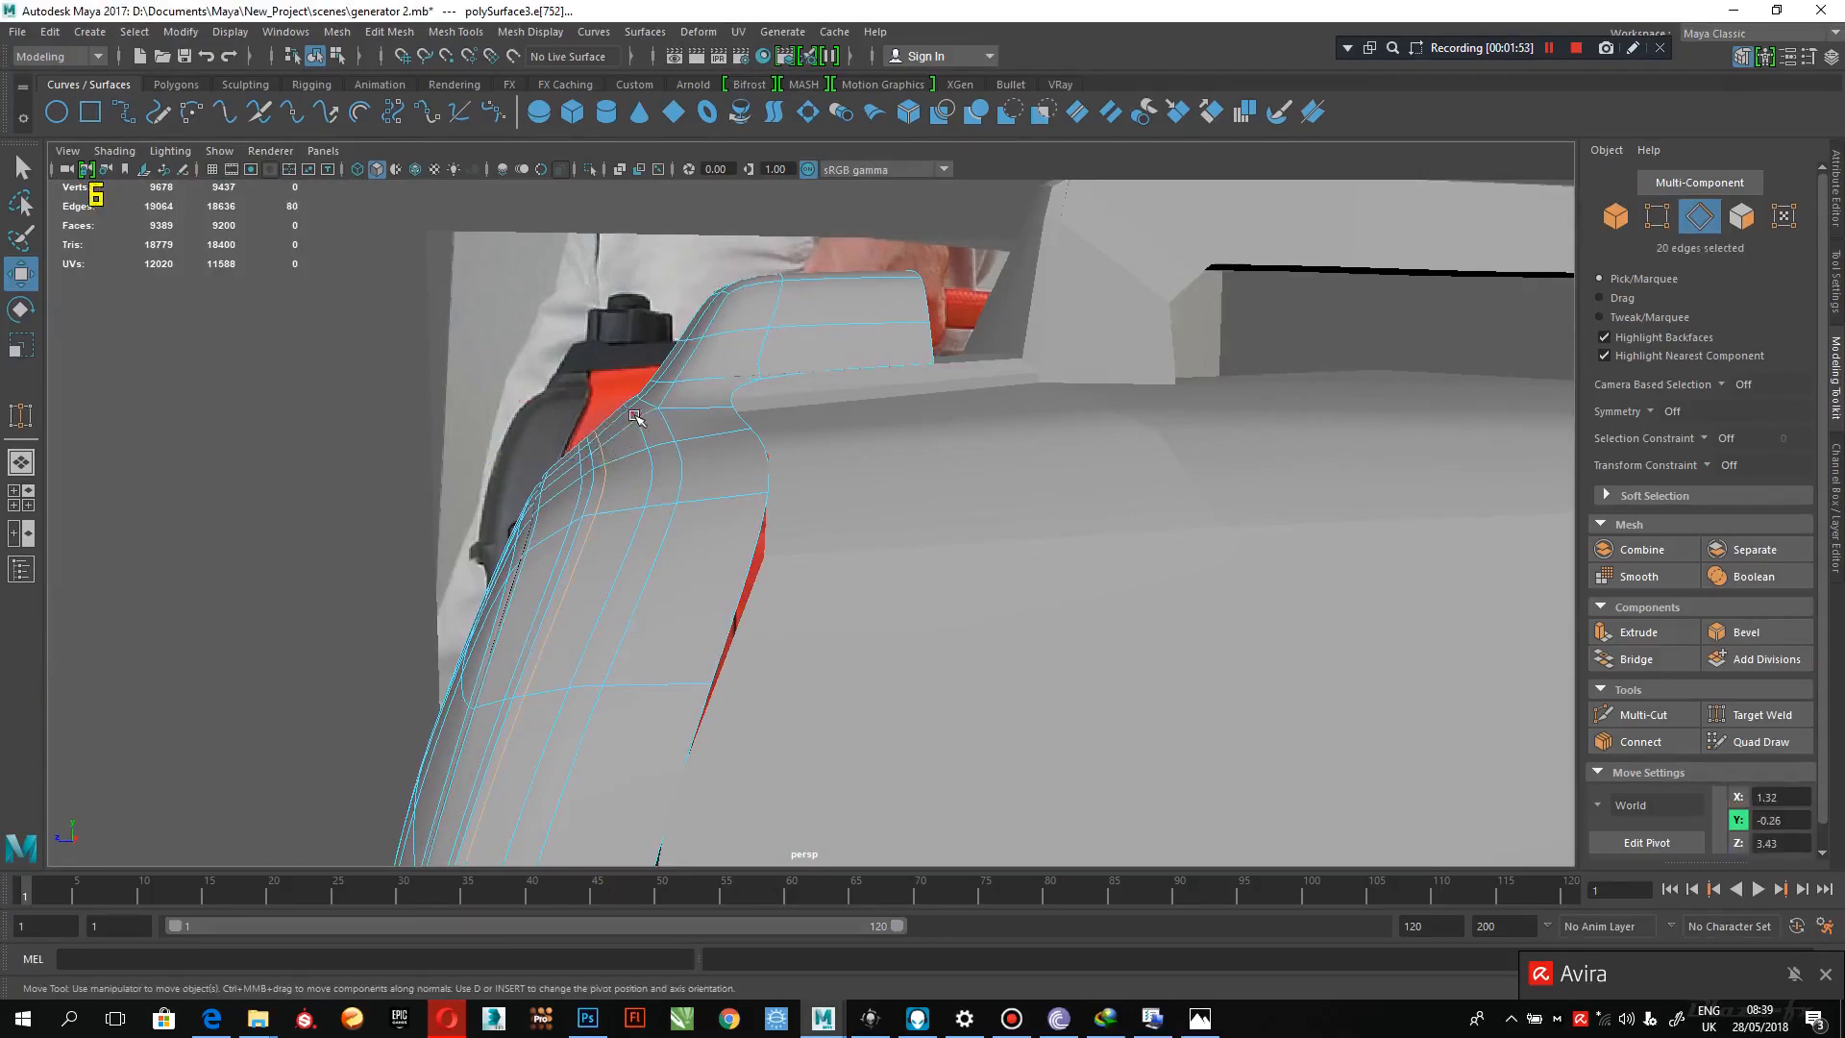
left_click(634, 415)
- Lower four vertices in the crease below the end cover's raised top block to about Y 2.98 and return to object mode
right_click_drag(646, 437, 644, 406)
left_click(650, 440)
left_click_drag(606, 393, 605, 391)
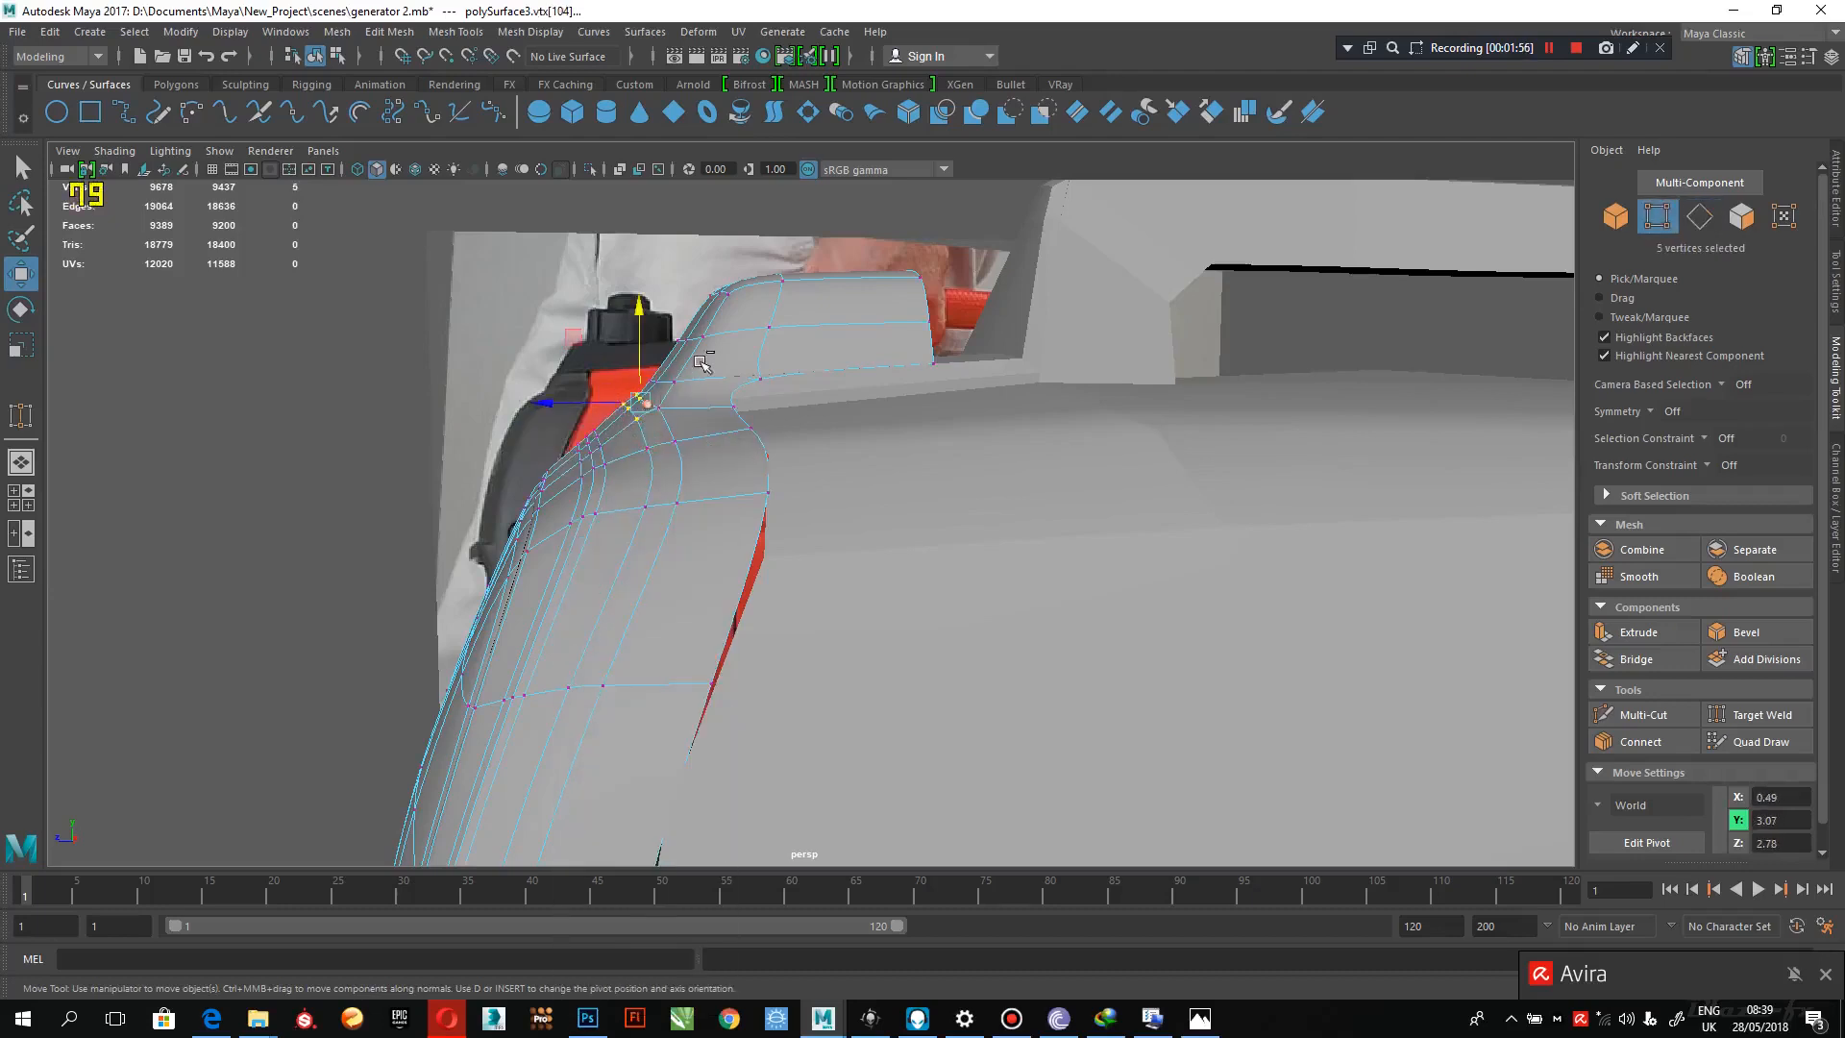
left_click_drag(703, 360, 631, 405, "ctrl")
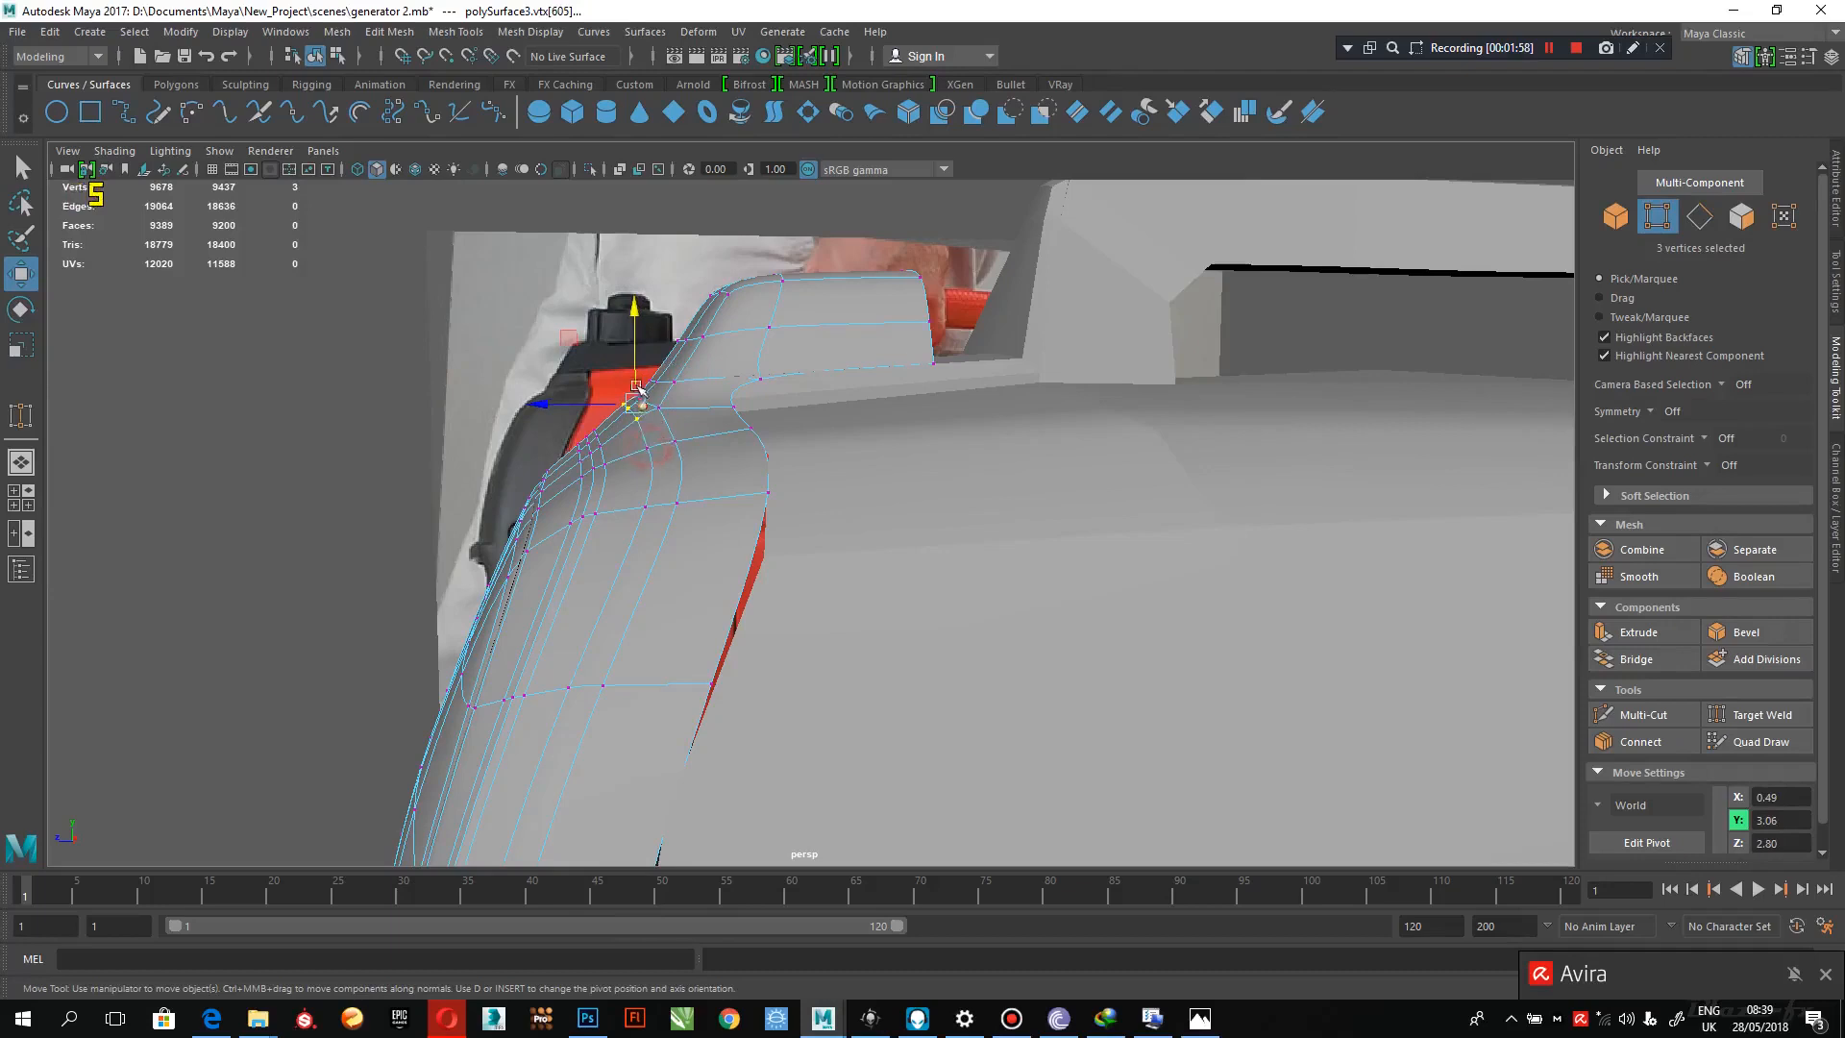
left_click(645, 436, "shift")
left_click_drag(644, 368, 646, 371)
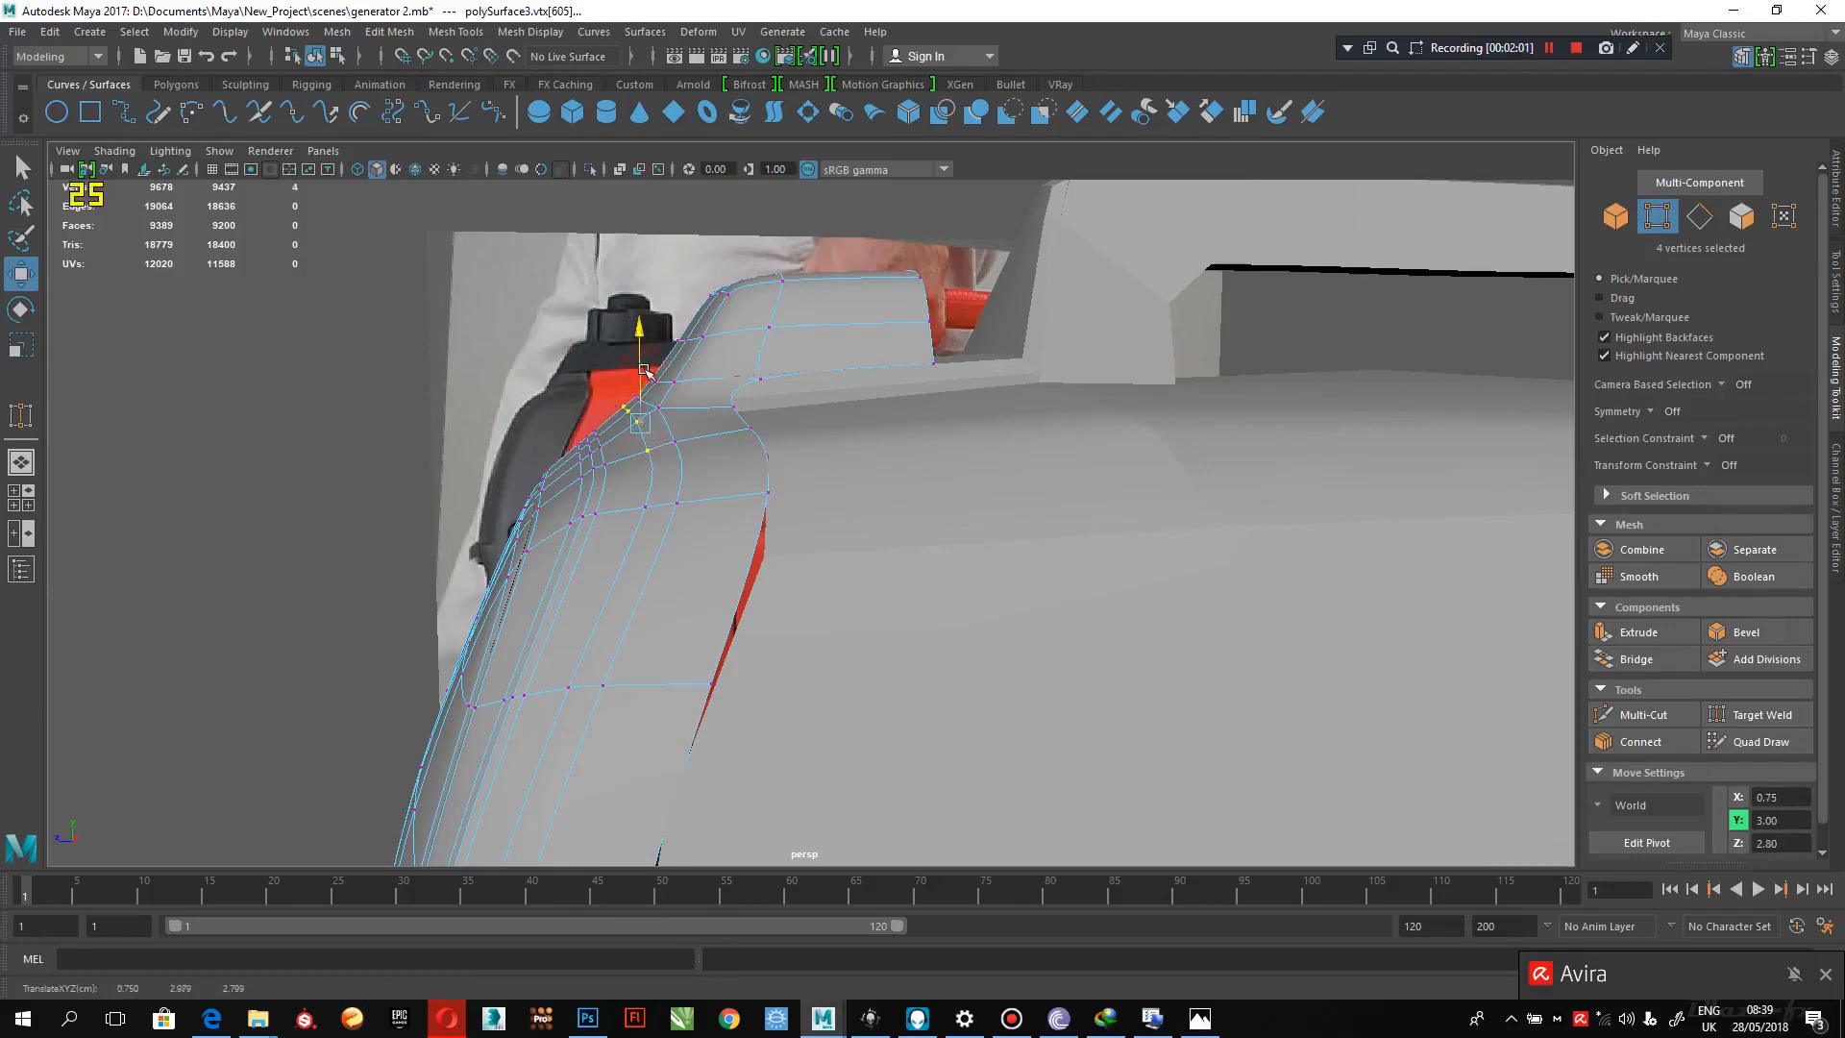
left_click(649, 455, "shift")
left_click_drag(630, 399, 783, 391, "alt")
right_click_drag(783, 391, 865, 362)
- Shift the two lower shoulder vertices of the unsmoothed end cover to about Z 2.79 in the side view and select the pair above them
key("space")
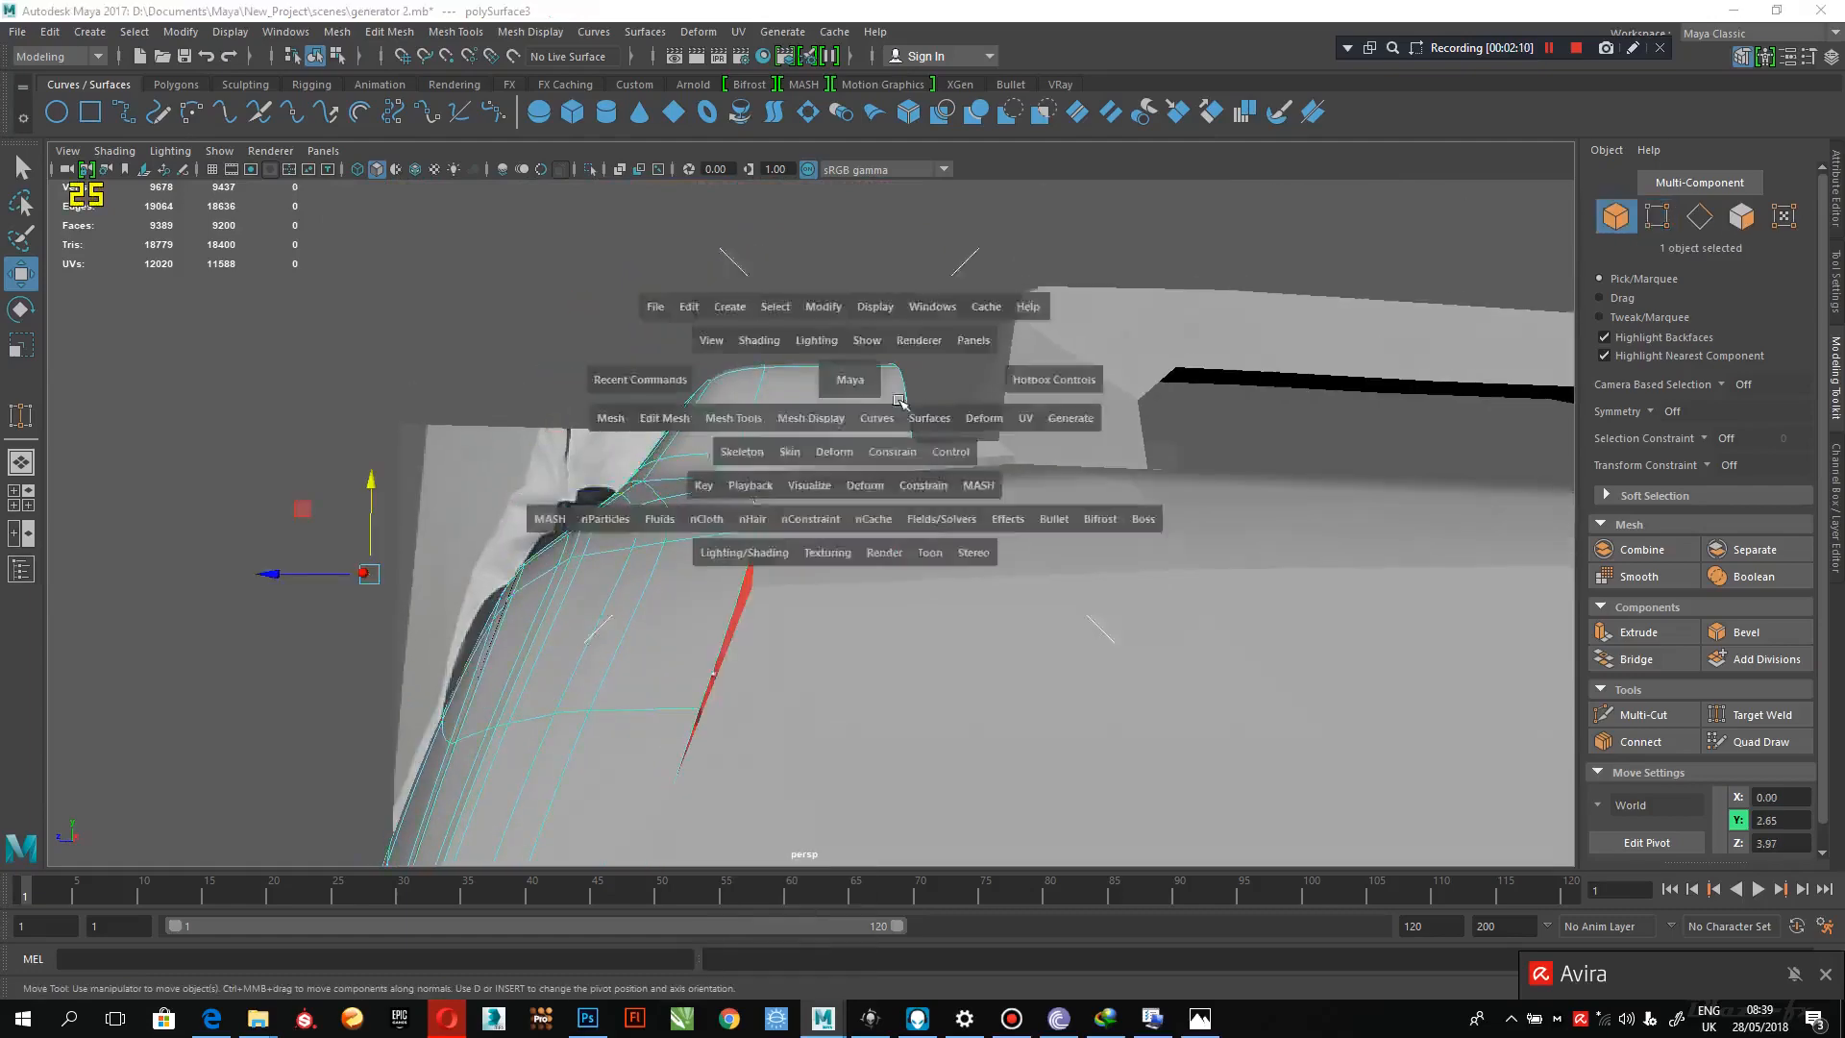
key("space")
middle_click_drag(1179, 698, 976, 695, "alt")
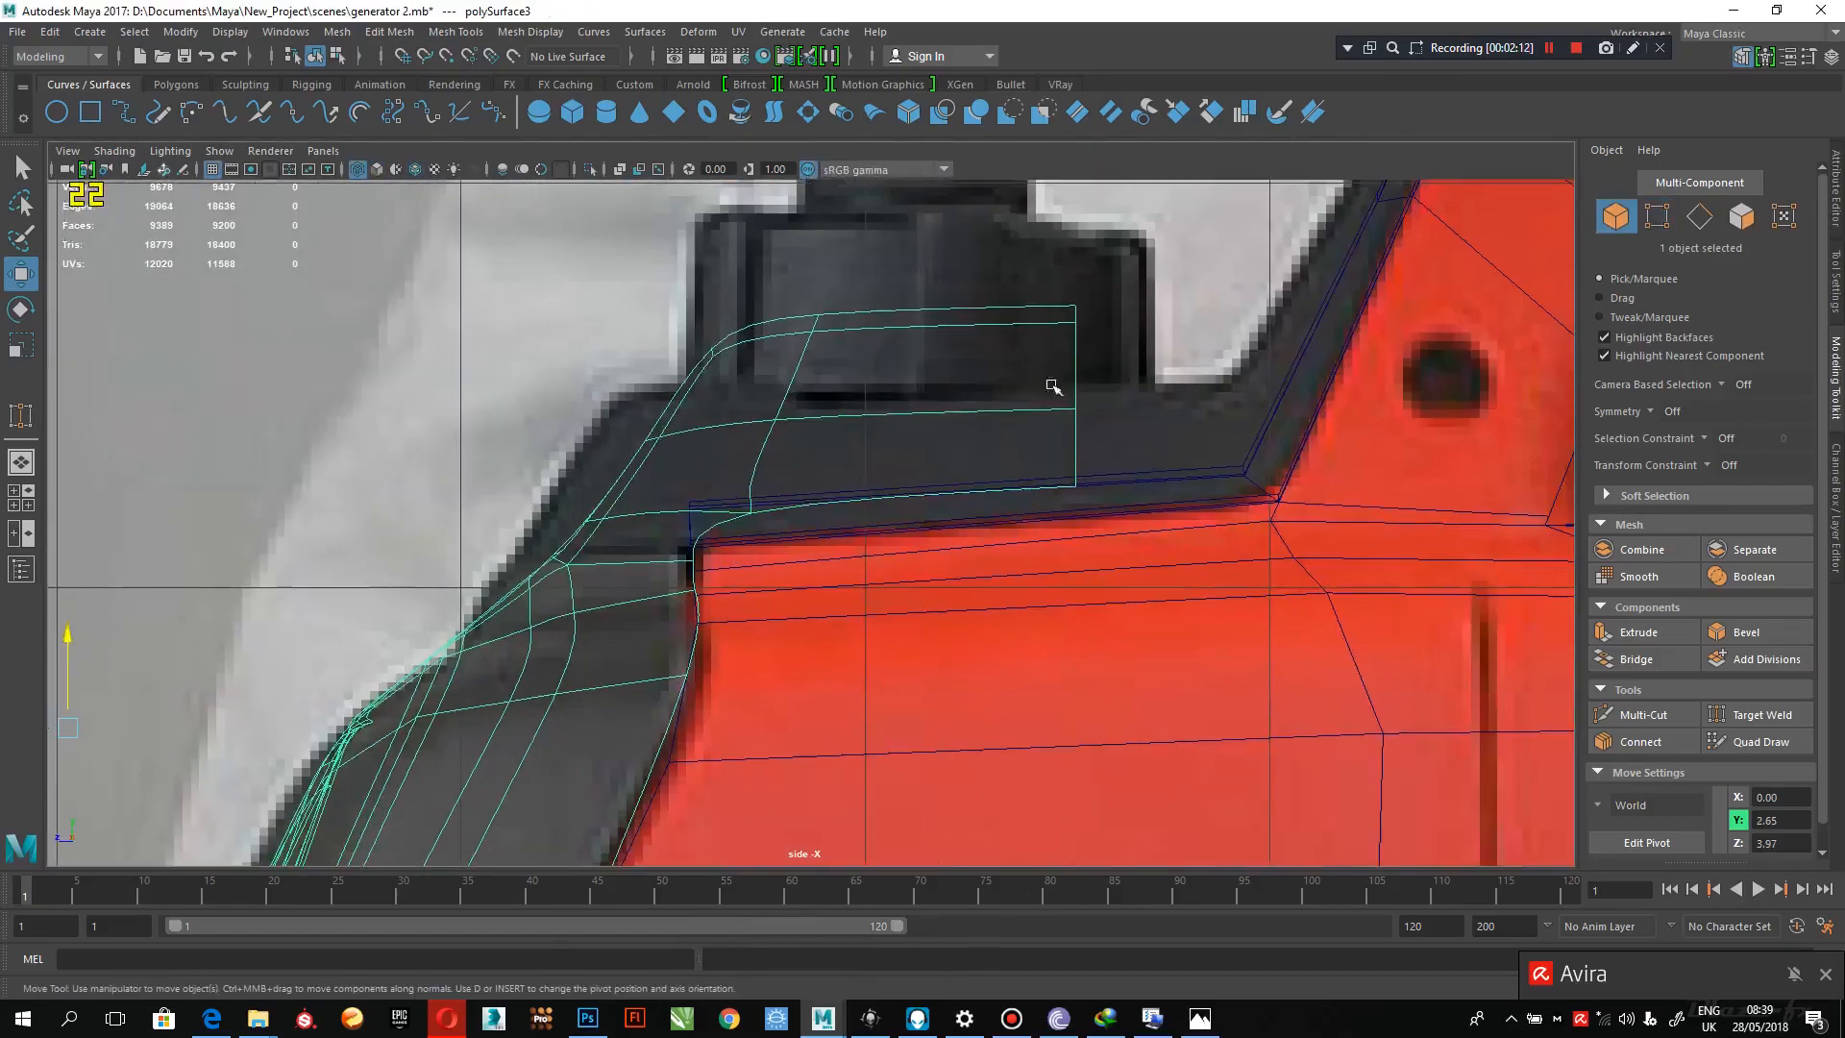
key("1")
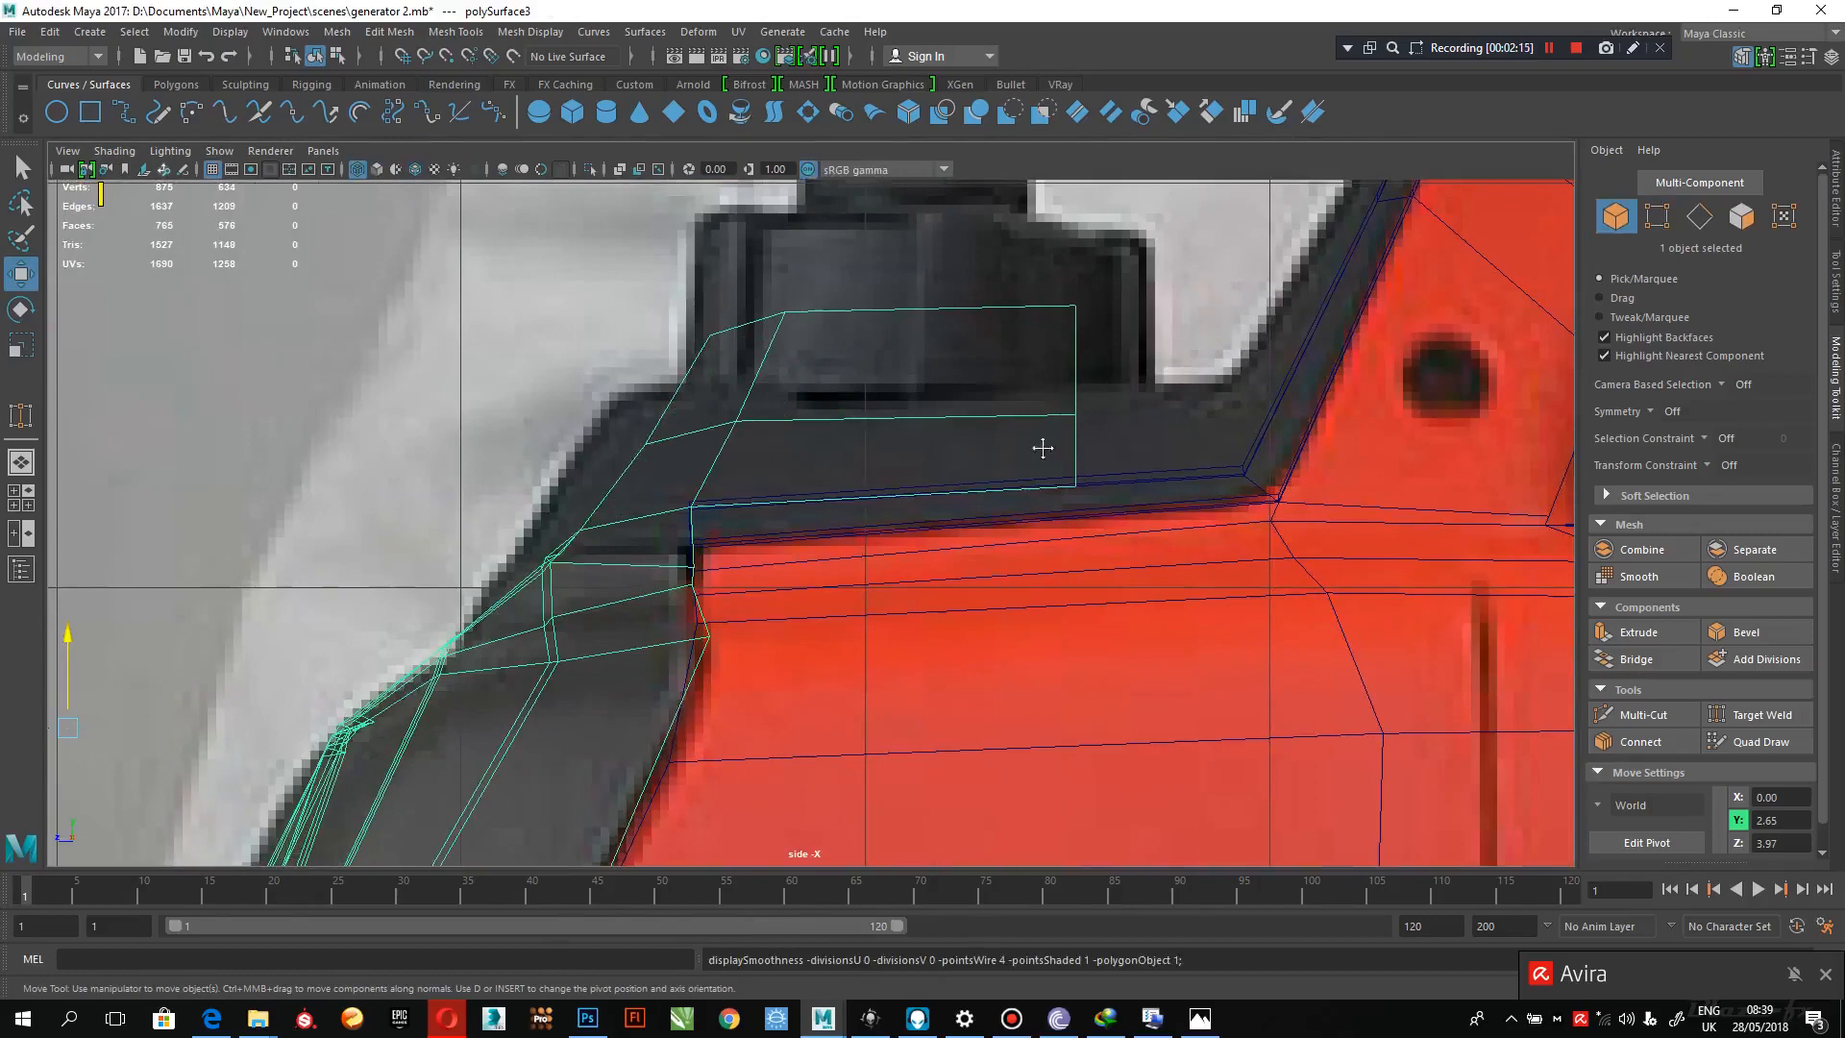
middle_click_drag(1043, 449, 951, 473, "alt")
middle_click_drag(770, 524, 846, 511, "alt")
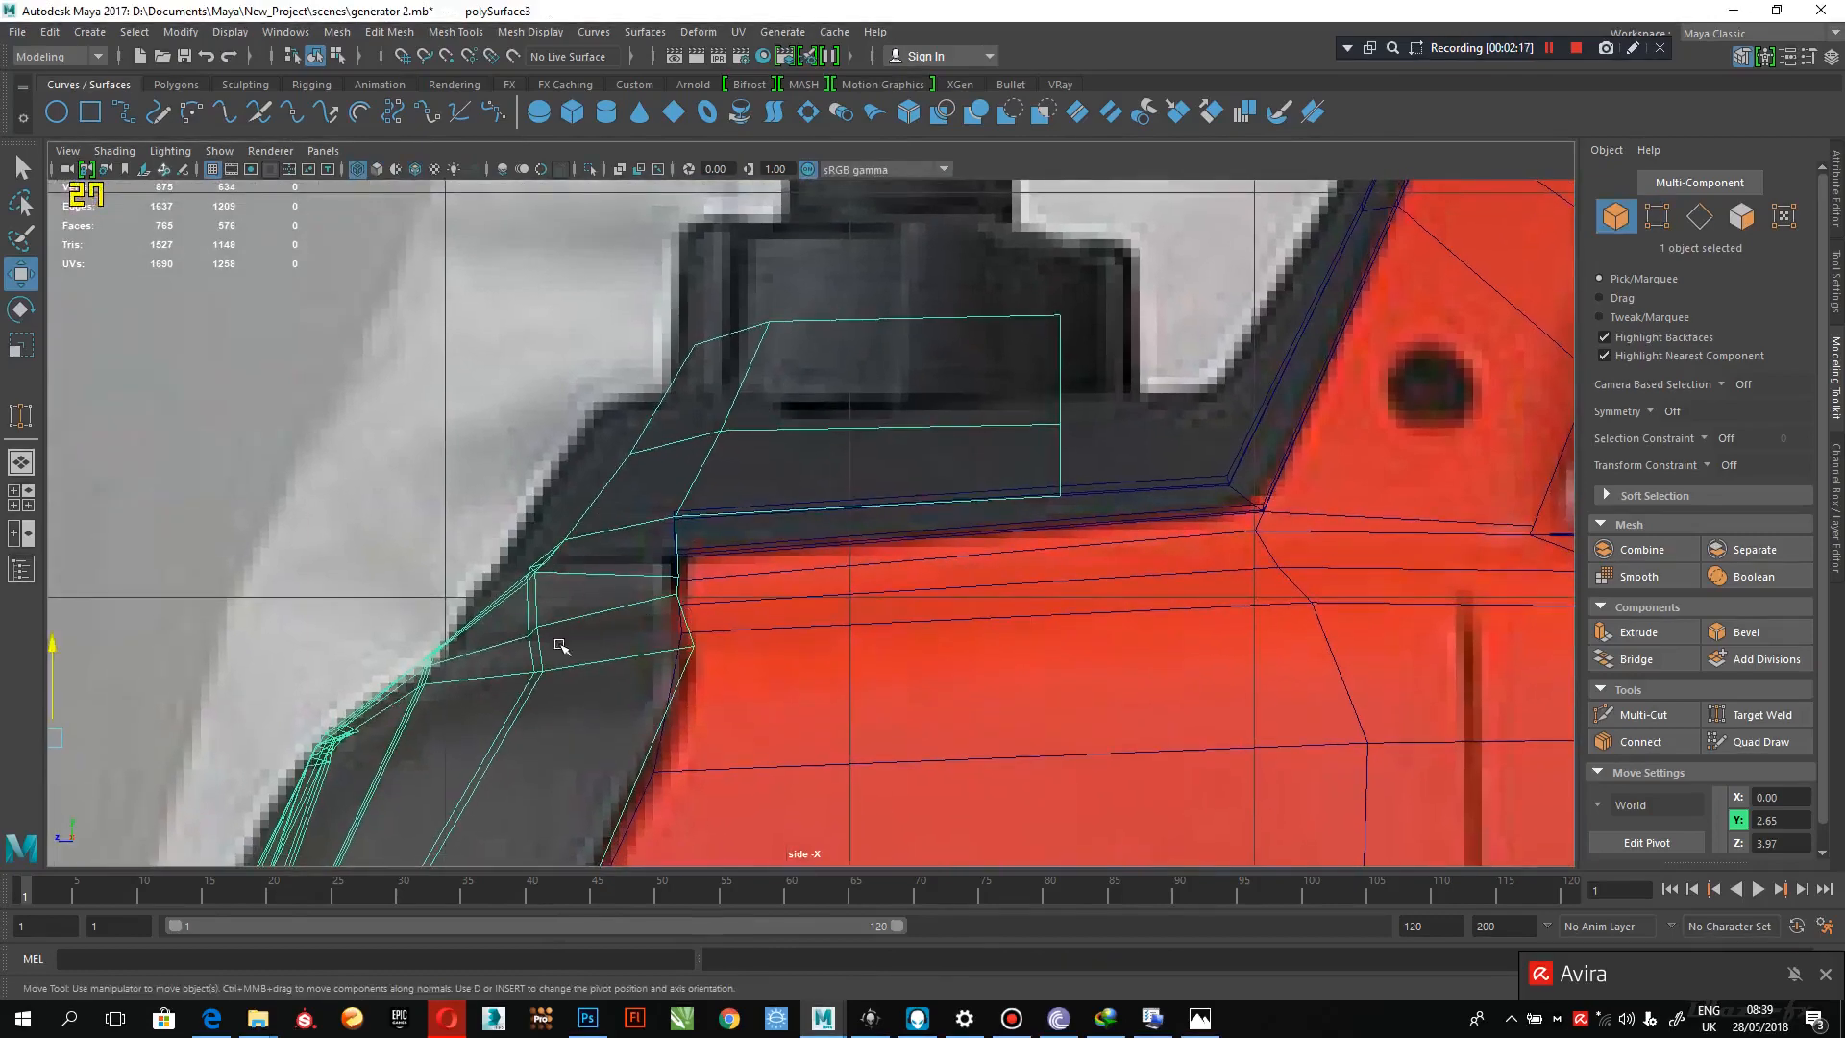
right_click_drag(540, 661, 445, 445)
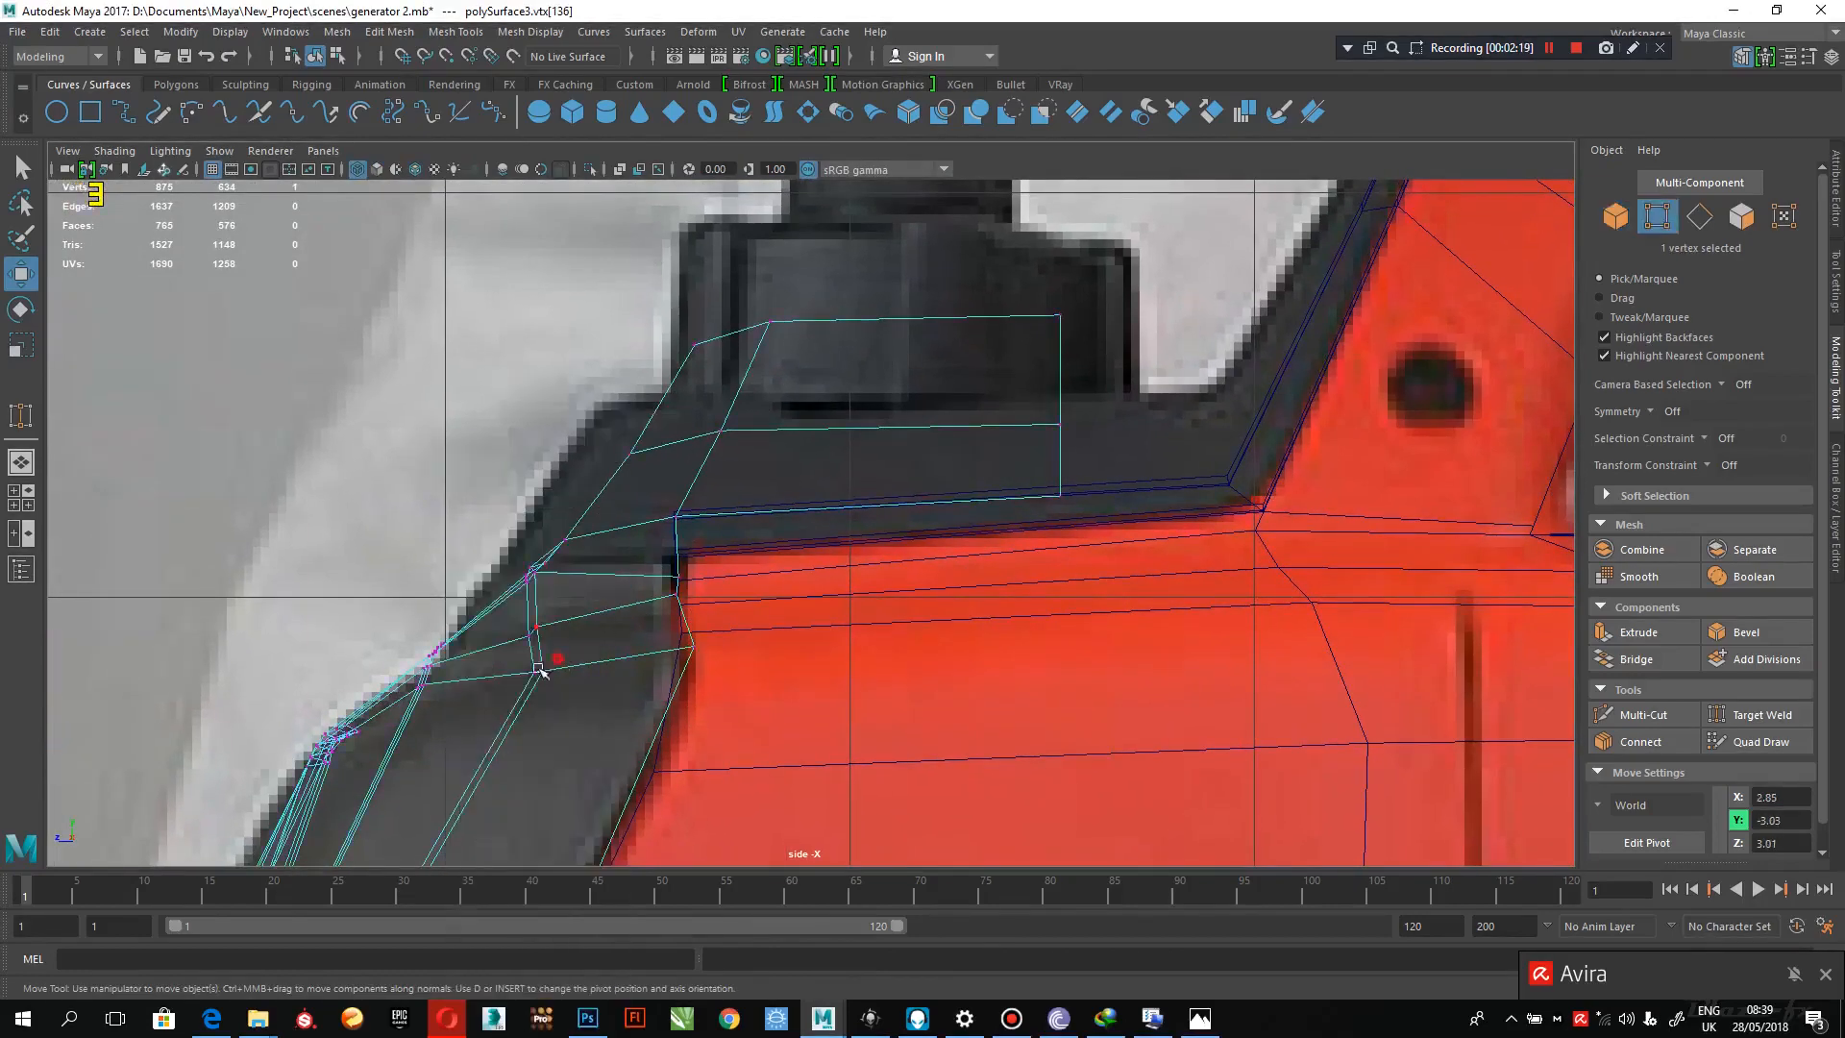
left_click_drag(532, 662, 487, 667)
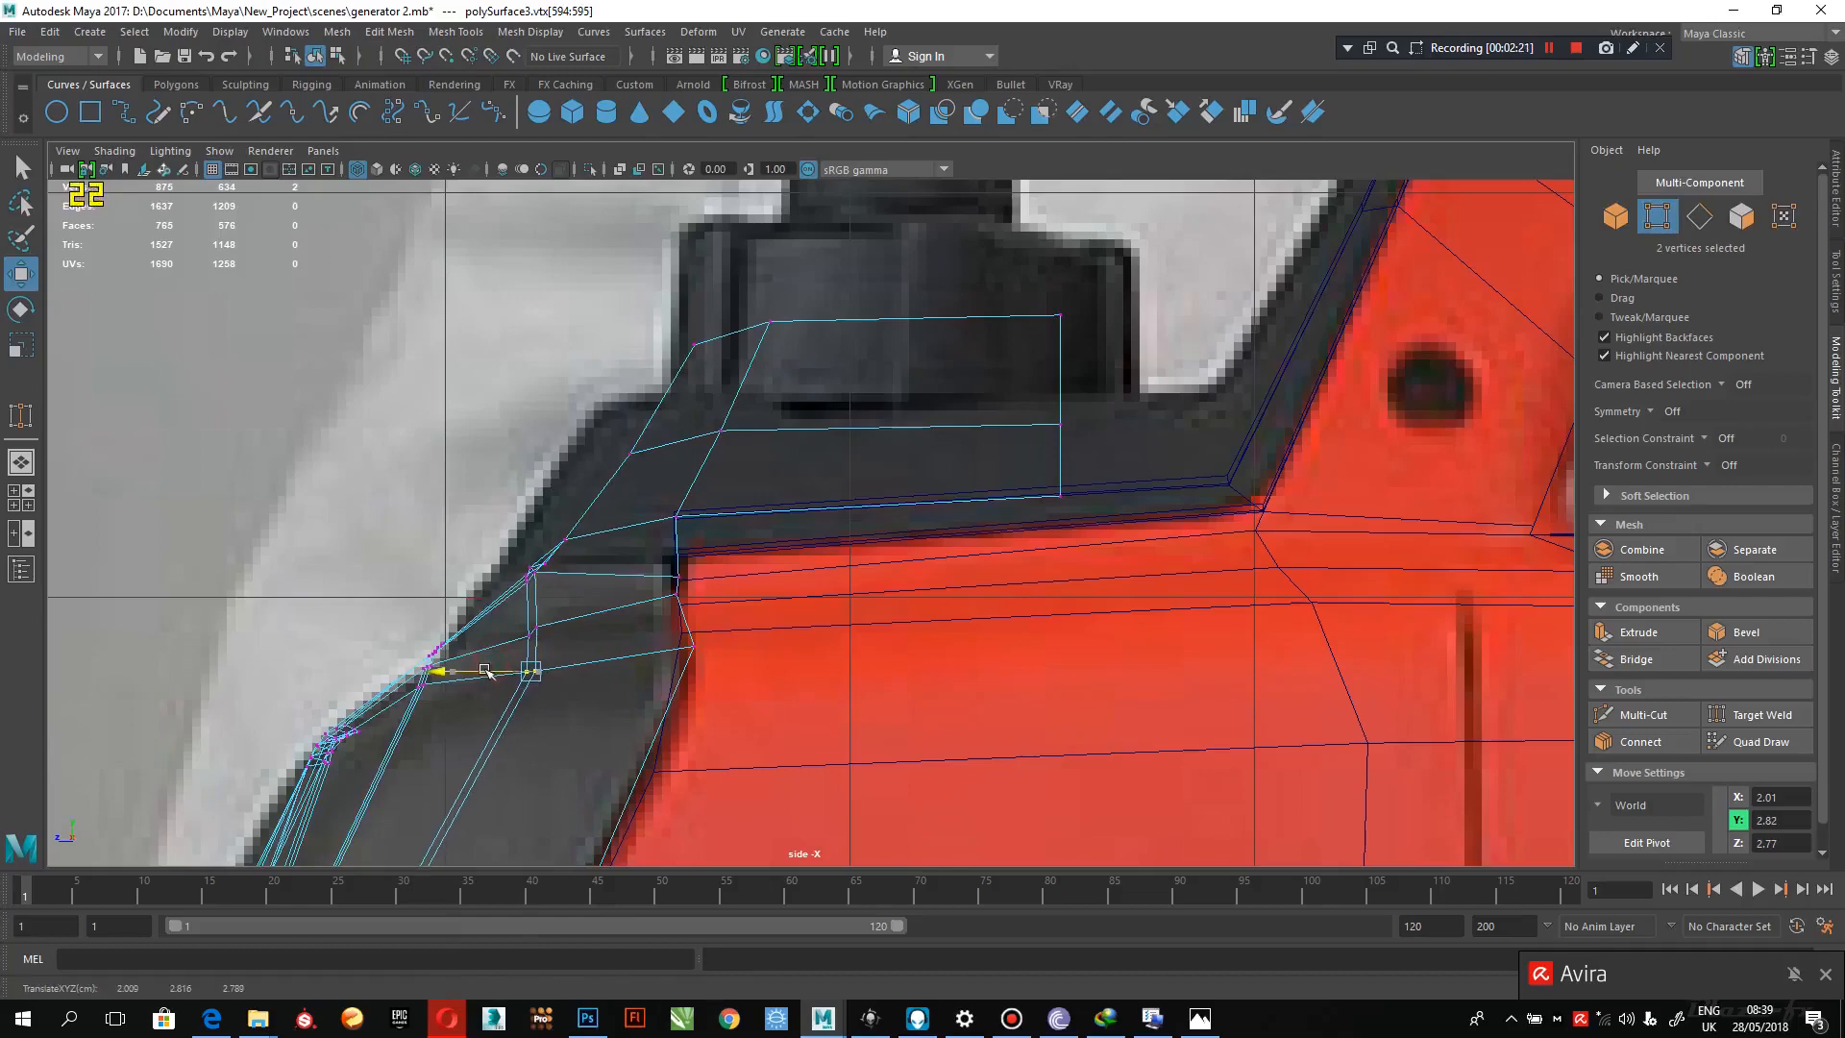
left_click_drag(561, 621, 505, 645)
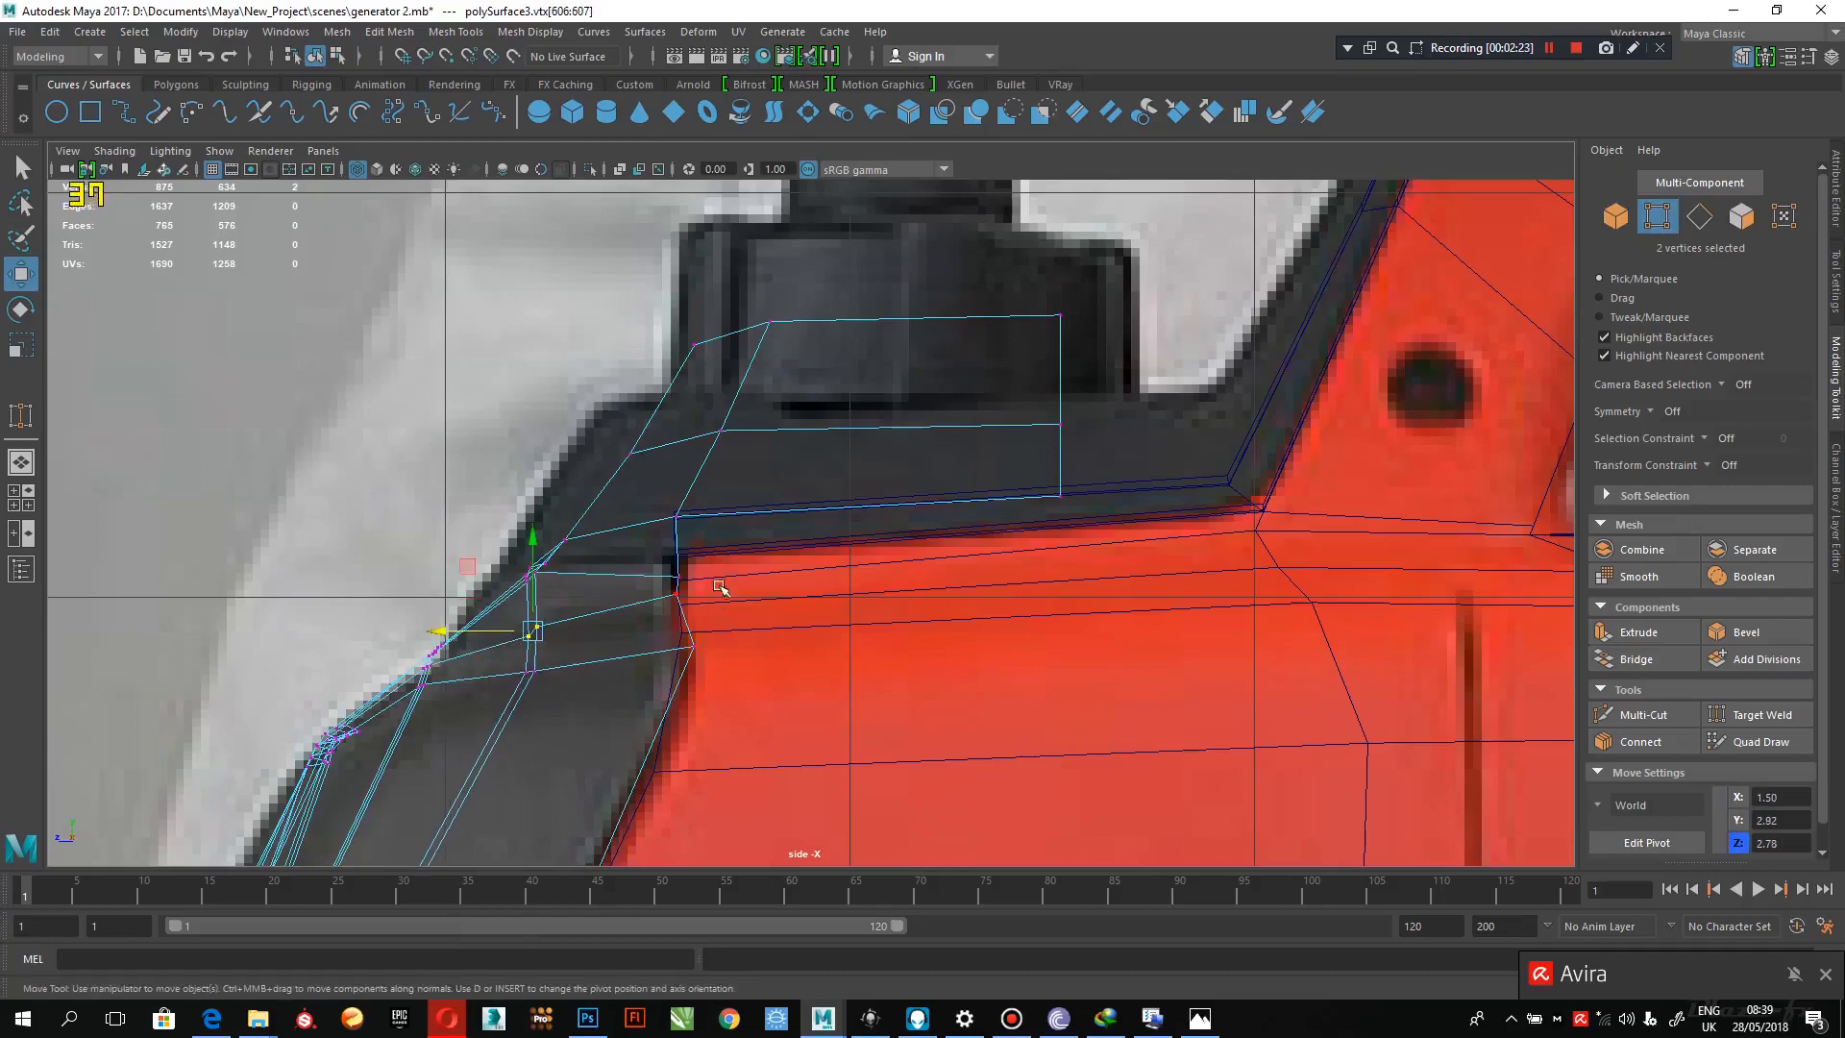
- Move the three front vertices of the row just above the raised block's base to about Y 3.18 and Z 2.67
middle_click_drag(729, 607, 752, 628, "alt")
left_click(707, 623)
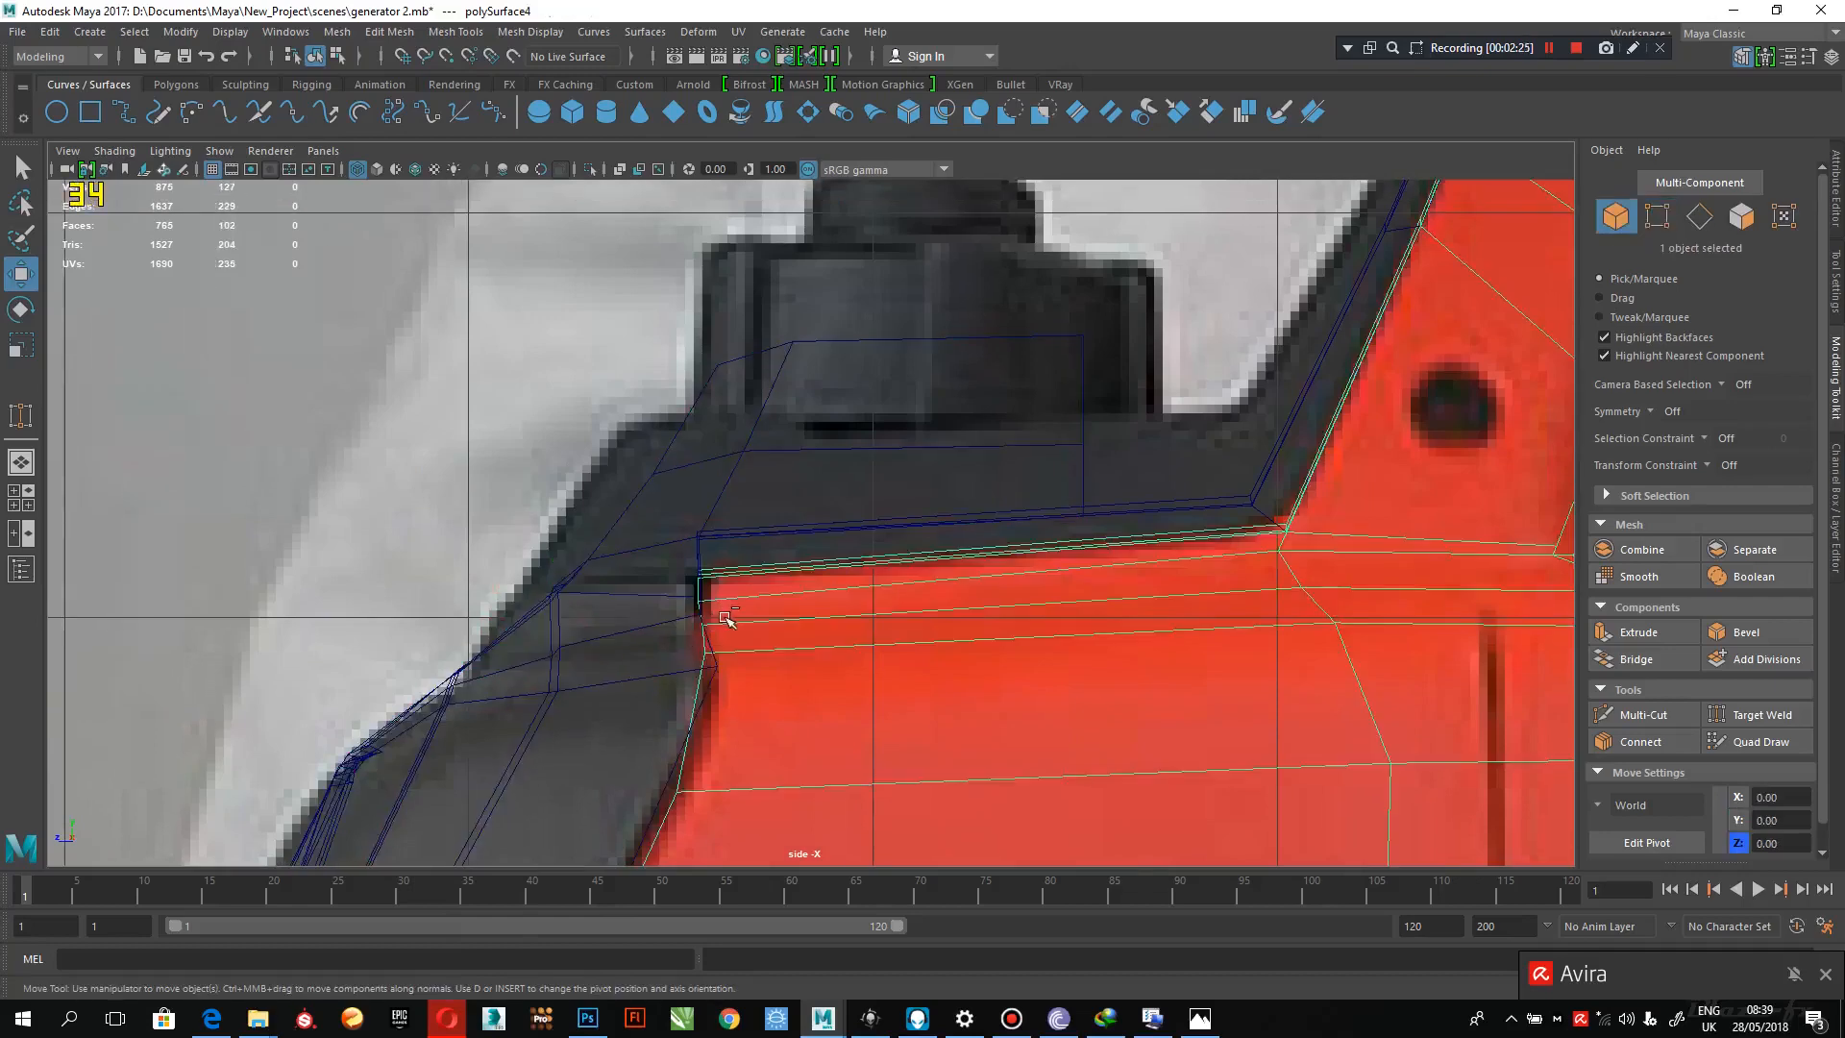
key("ctrl+z")
left_click_drag(733, 608, 663, 639)
left_click_drag(701, 557, 546, 588)
mouse_move(590, 515)
left_mouse_down()
mouse_move(602, 491)
mouse_move(555, 536)
mouse_move(573, 537)
left_mouse_up()
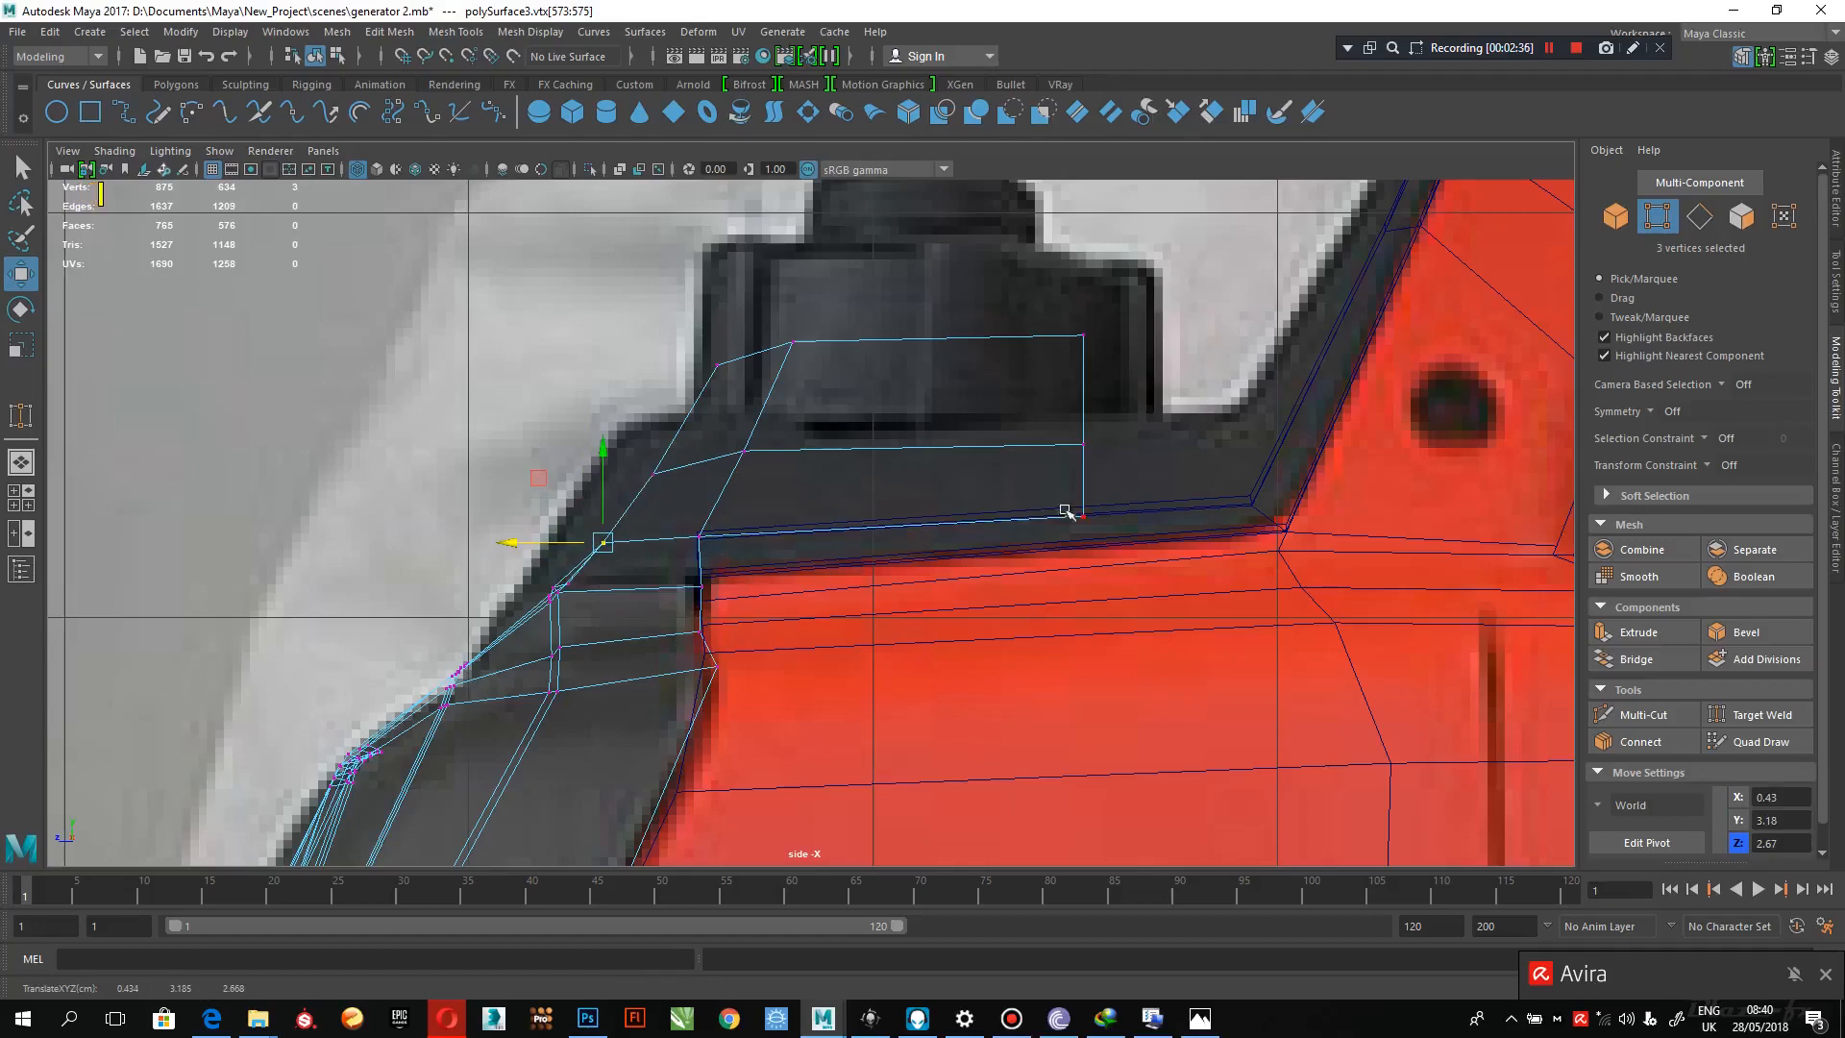
- Nudge the four vertices in the end cover's row just above the raised block's base slightly outward in the side view
left_click(1234, 496)
left_click(1080, 447)
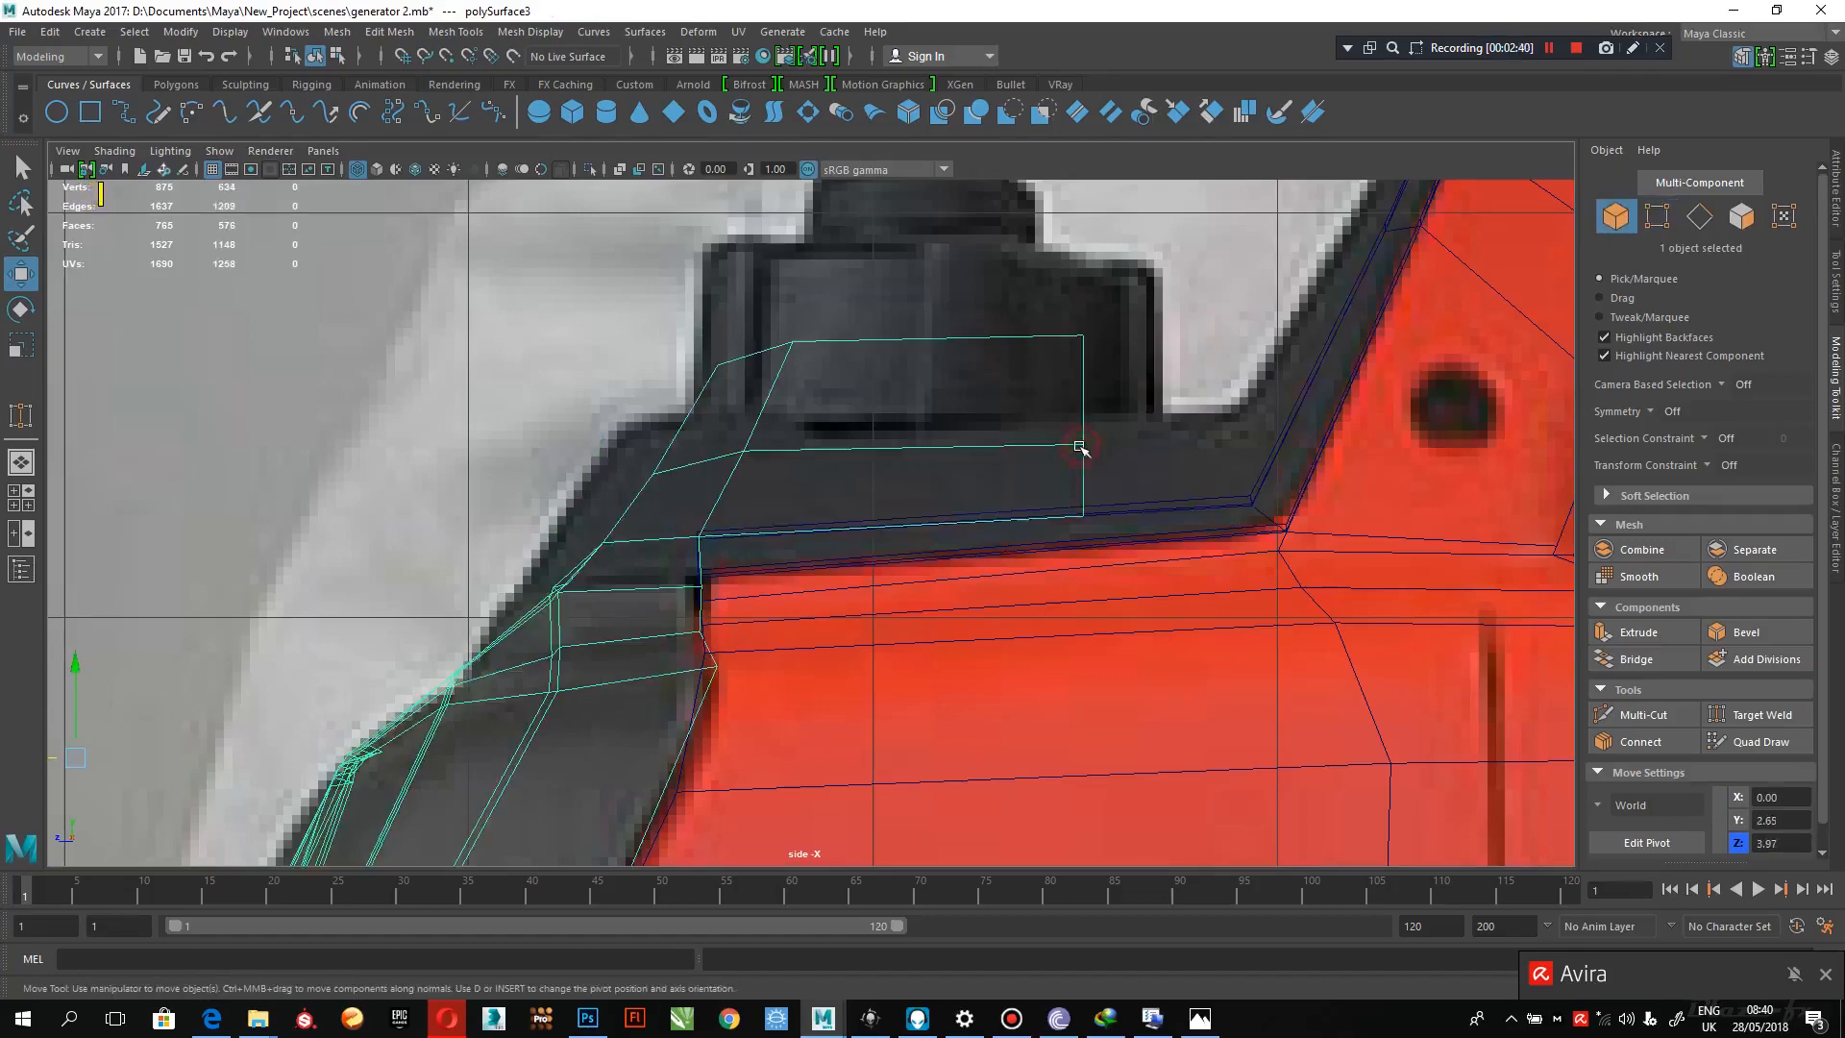
left_click(1196, 506)
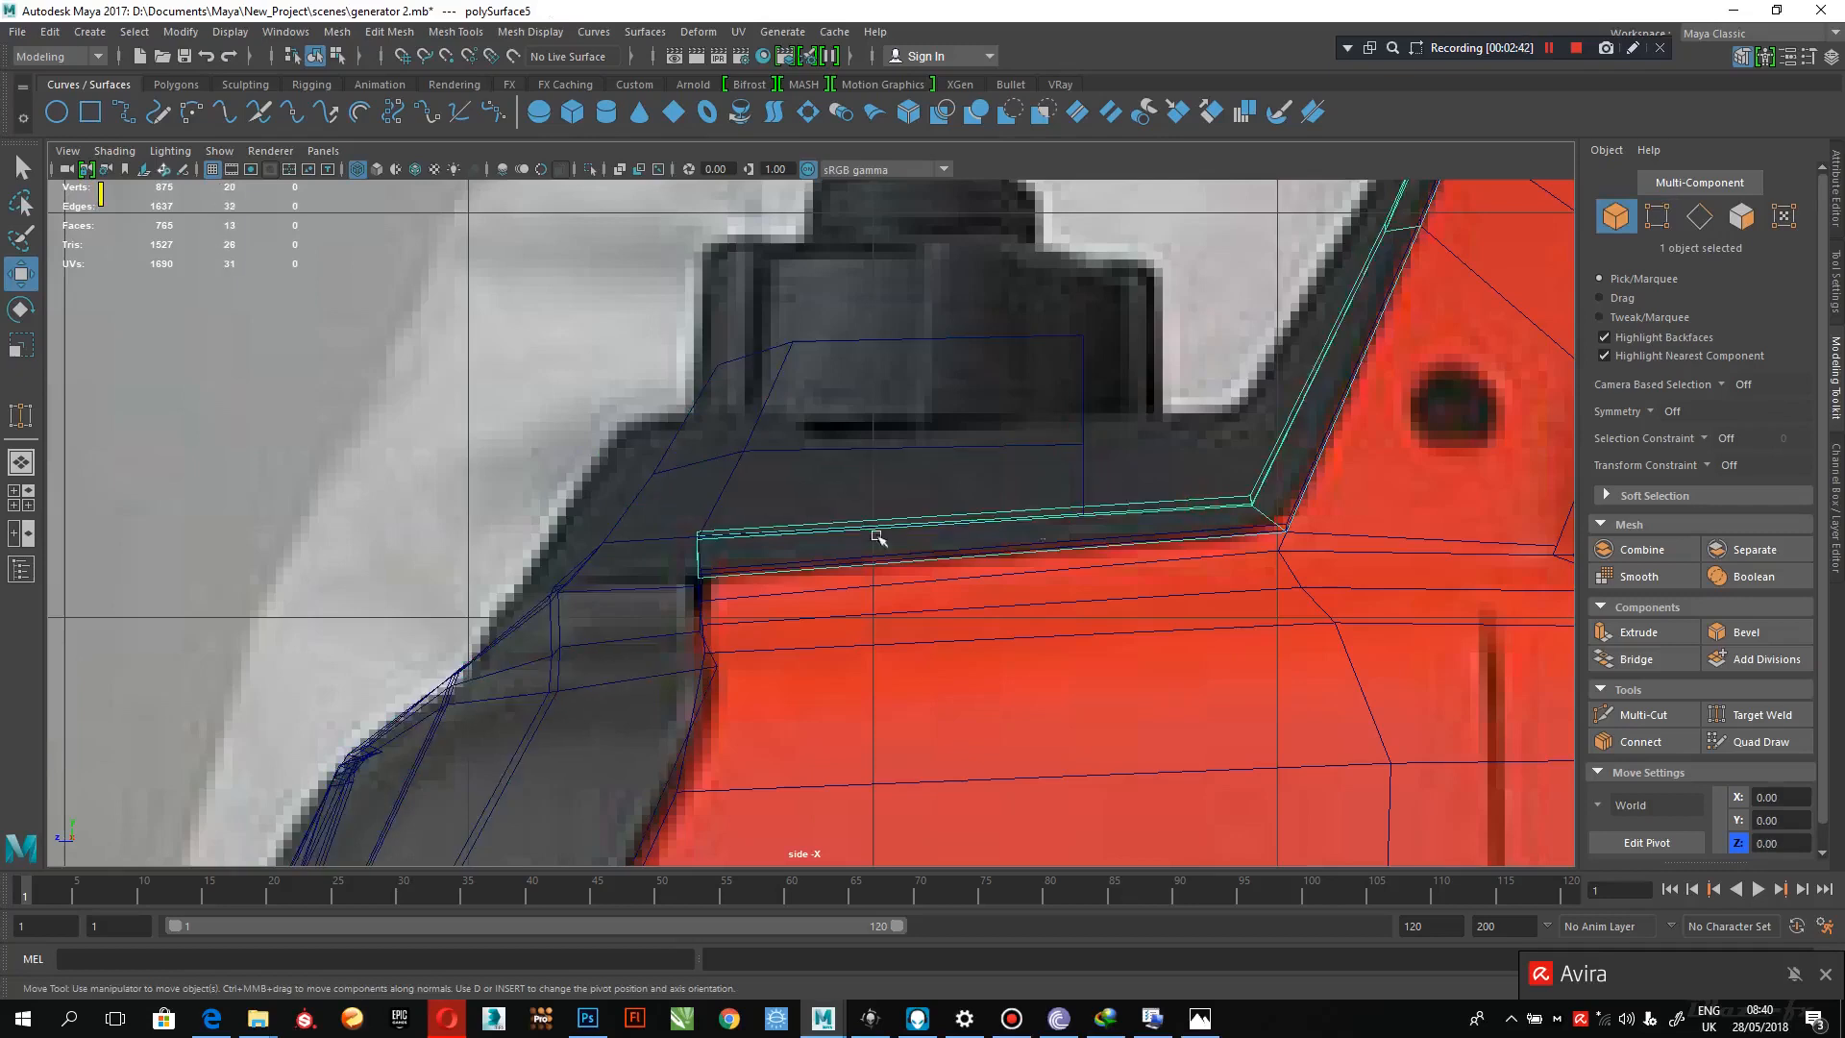
left_click(660, 544)
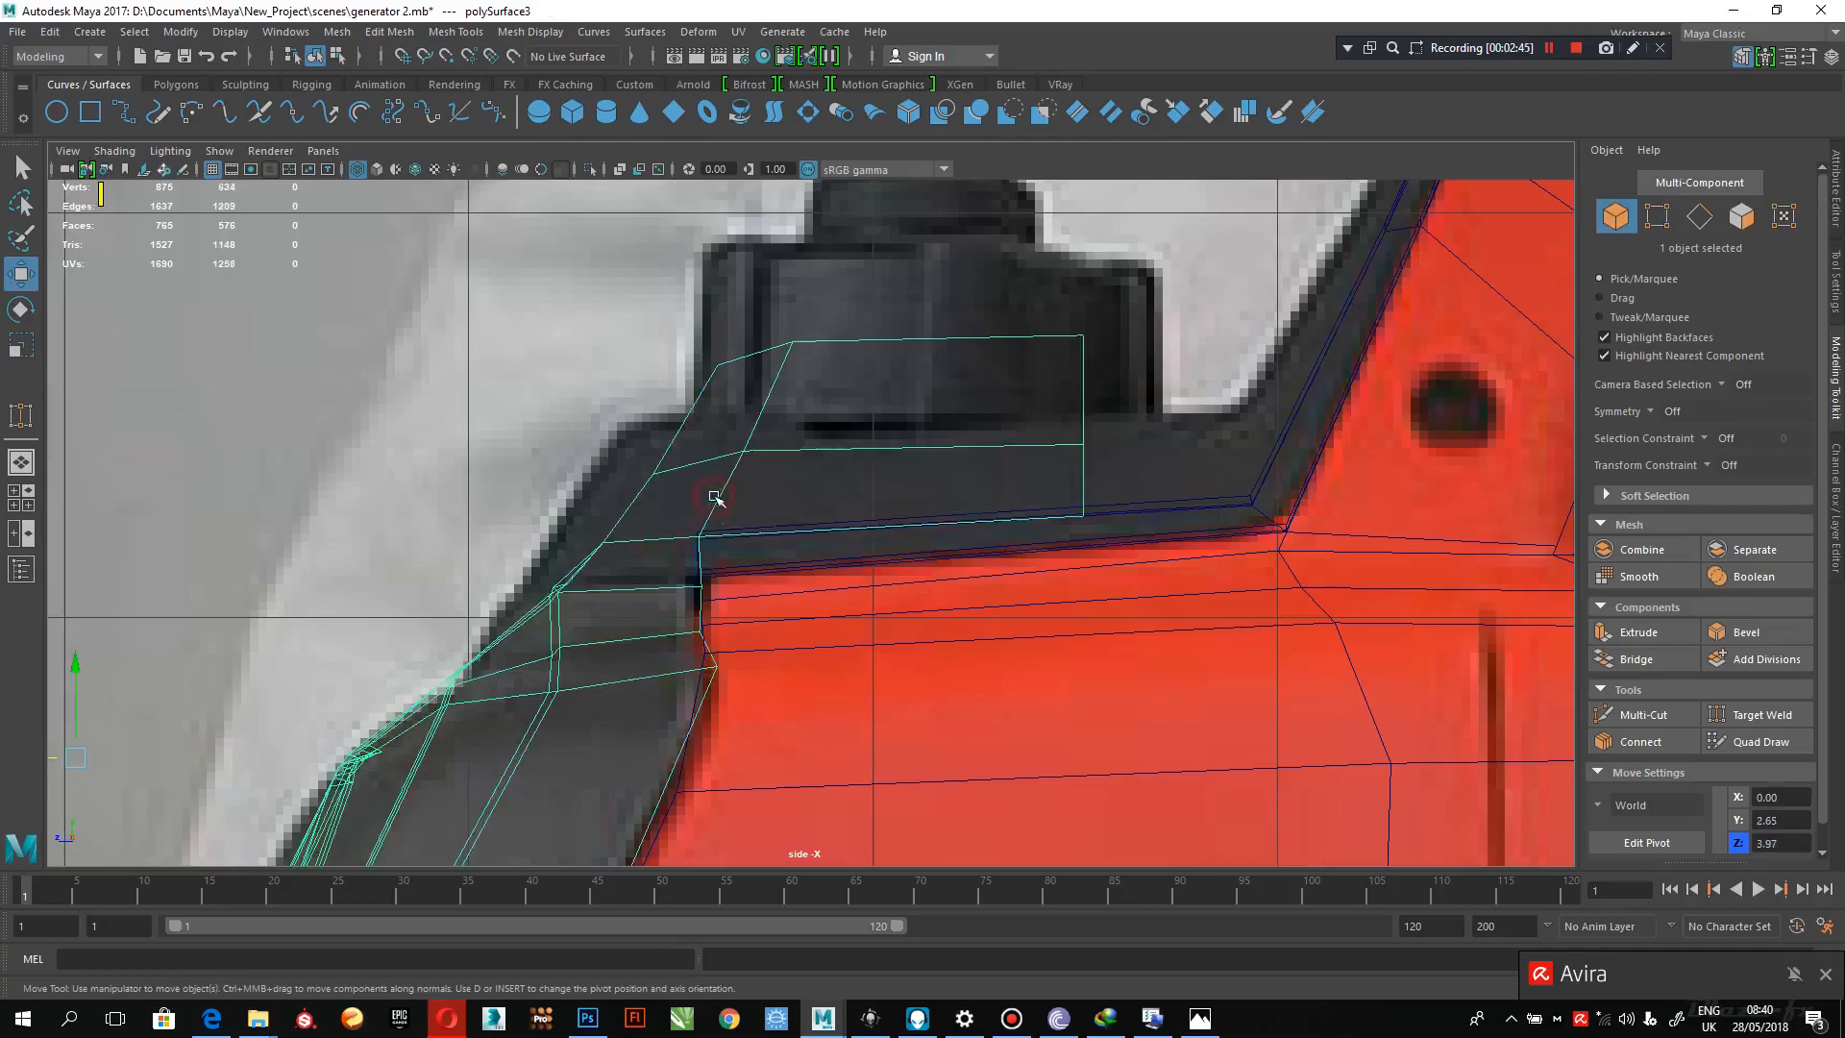
right_click_drag(714, 497, 634, 446)
left_click_drag(723, 511, 575, 554)
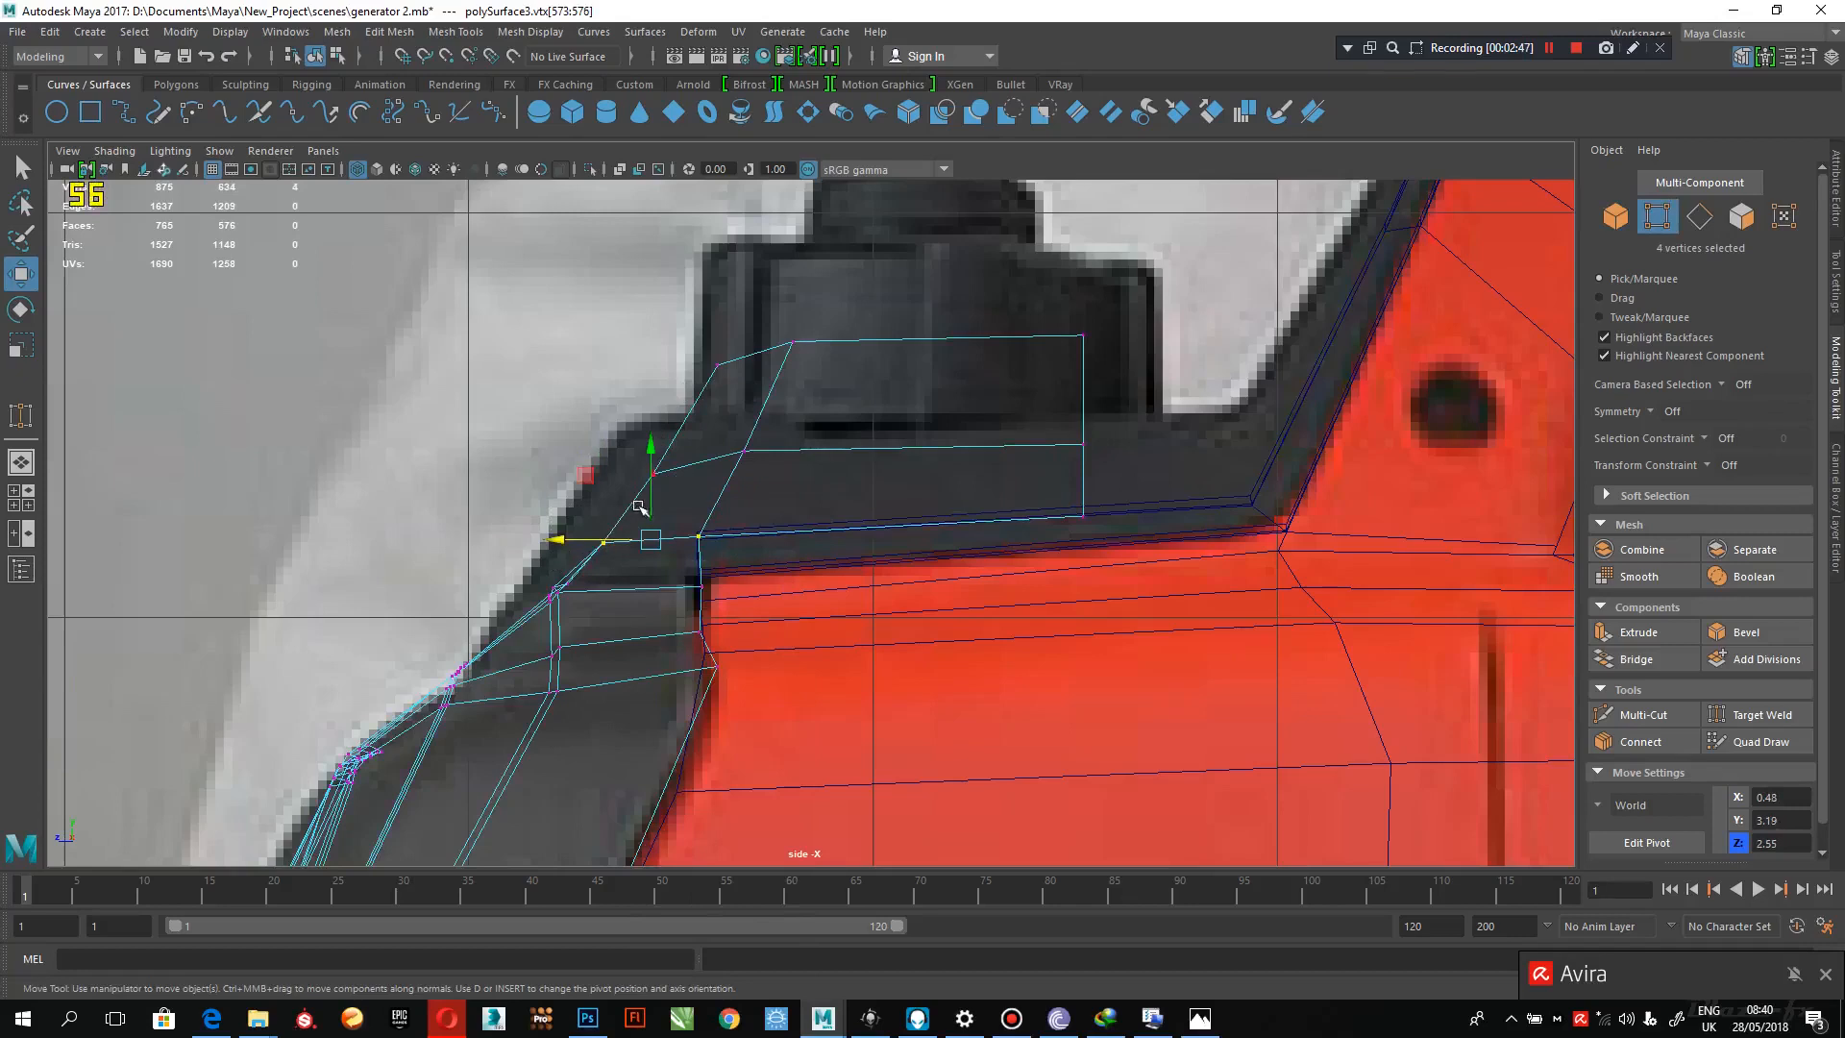
left_click_drag(650, 490, 601, 537)
left_click_drag(645, 475, 646, 479)
- Raise the rear bottom corner vertex of the end cover's raised block to about Y 3.27 and return to the perspective view
left_click(1082, 516)
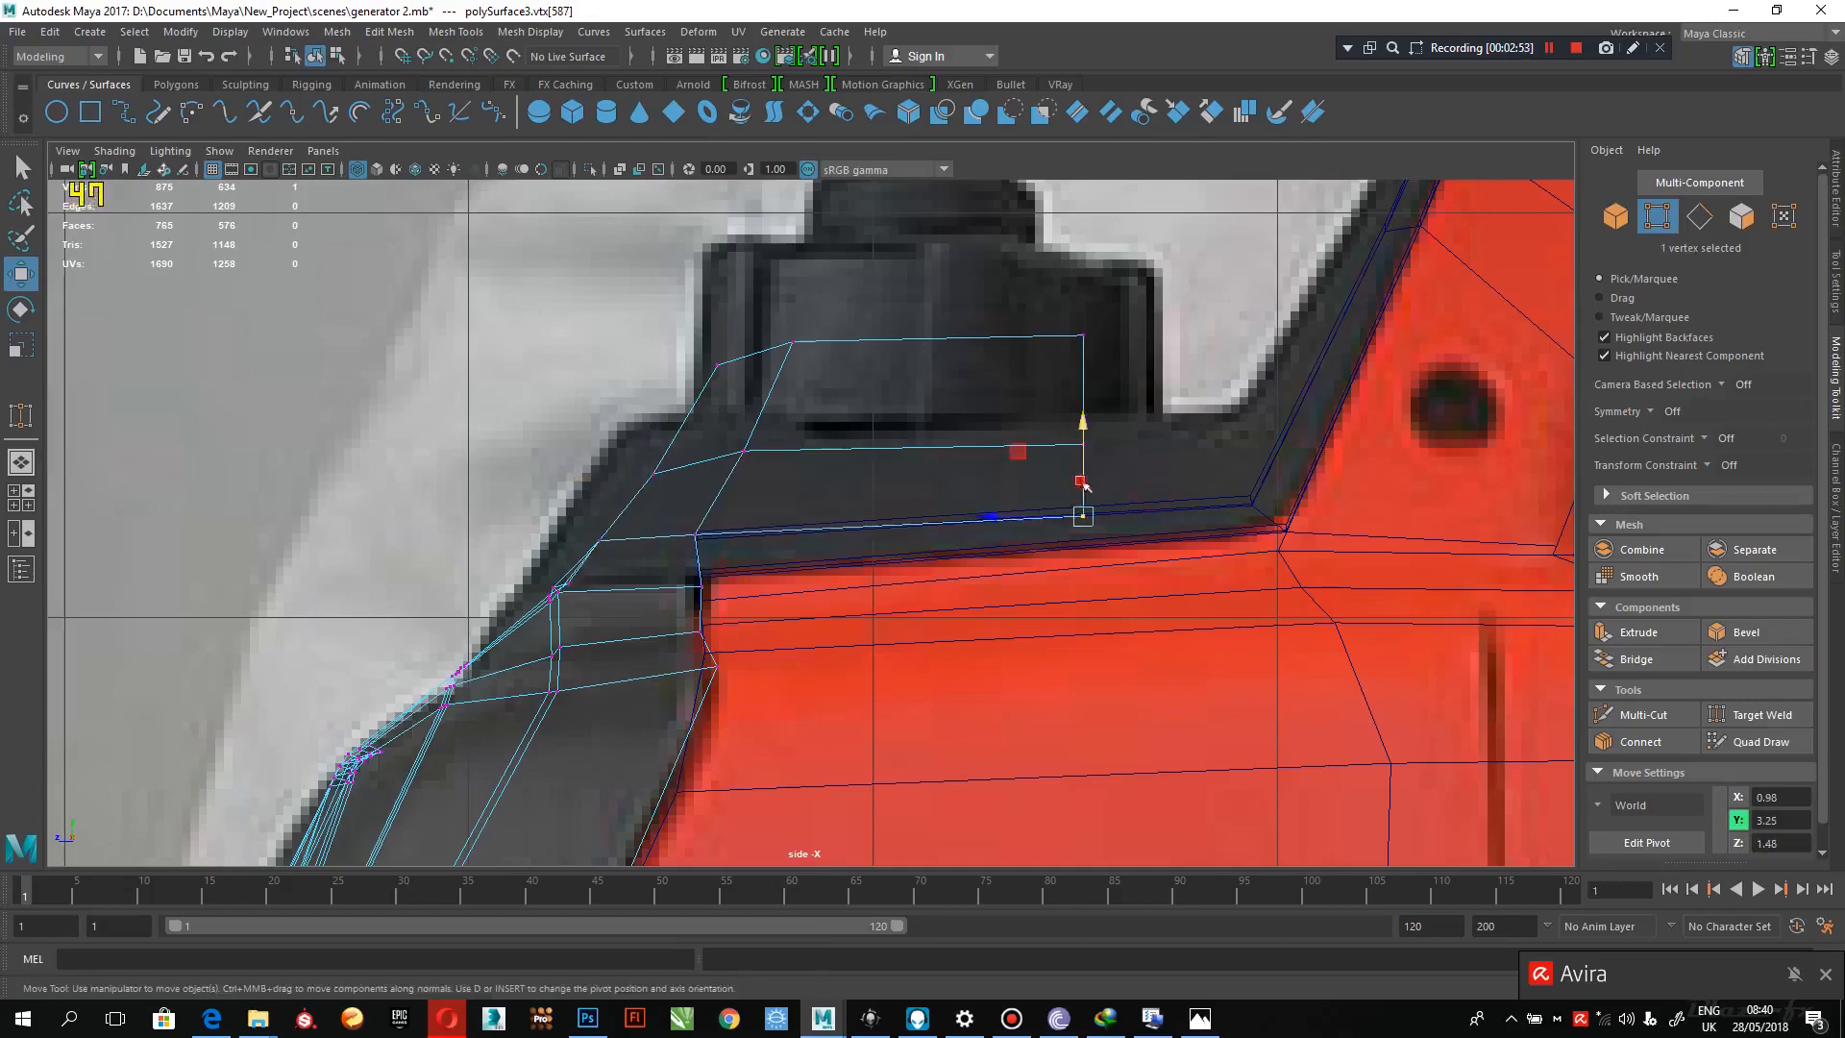
left_click_drag(1083, 484, 750, 627)
key("space")
key("space")
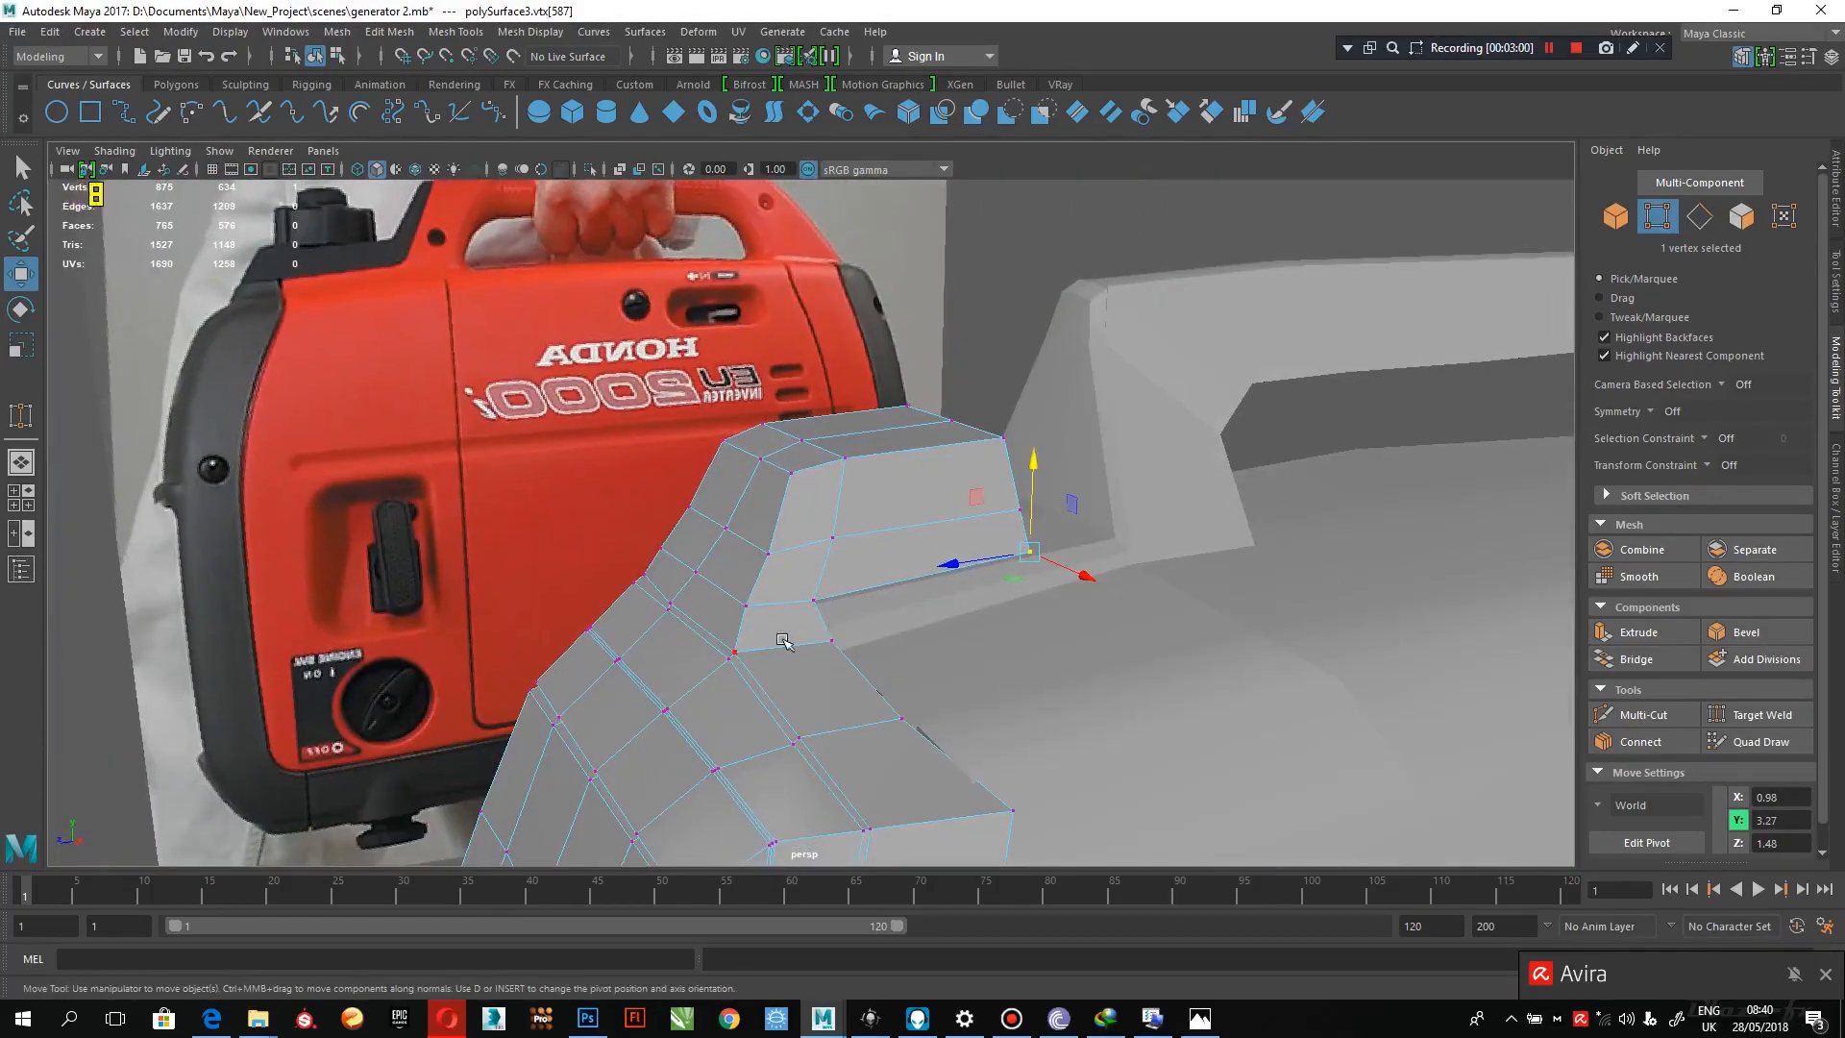
- Compare the end cover's raised block and shoulder with the Honda EU2200i reference photo in Photos, viewing the model from several angles
left_click(1201, 1024)
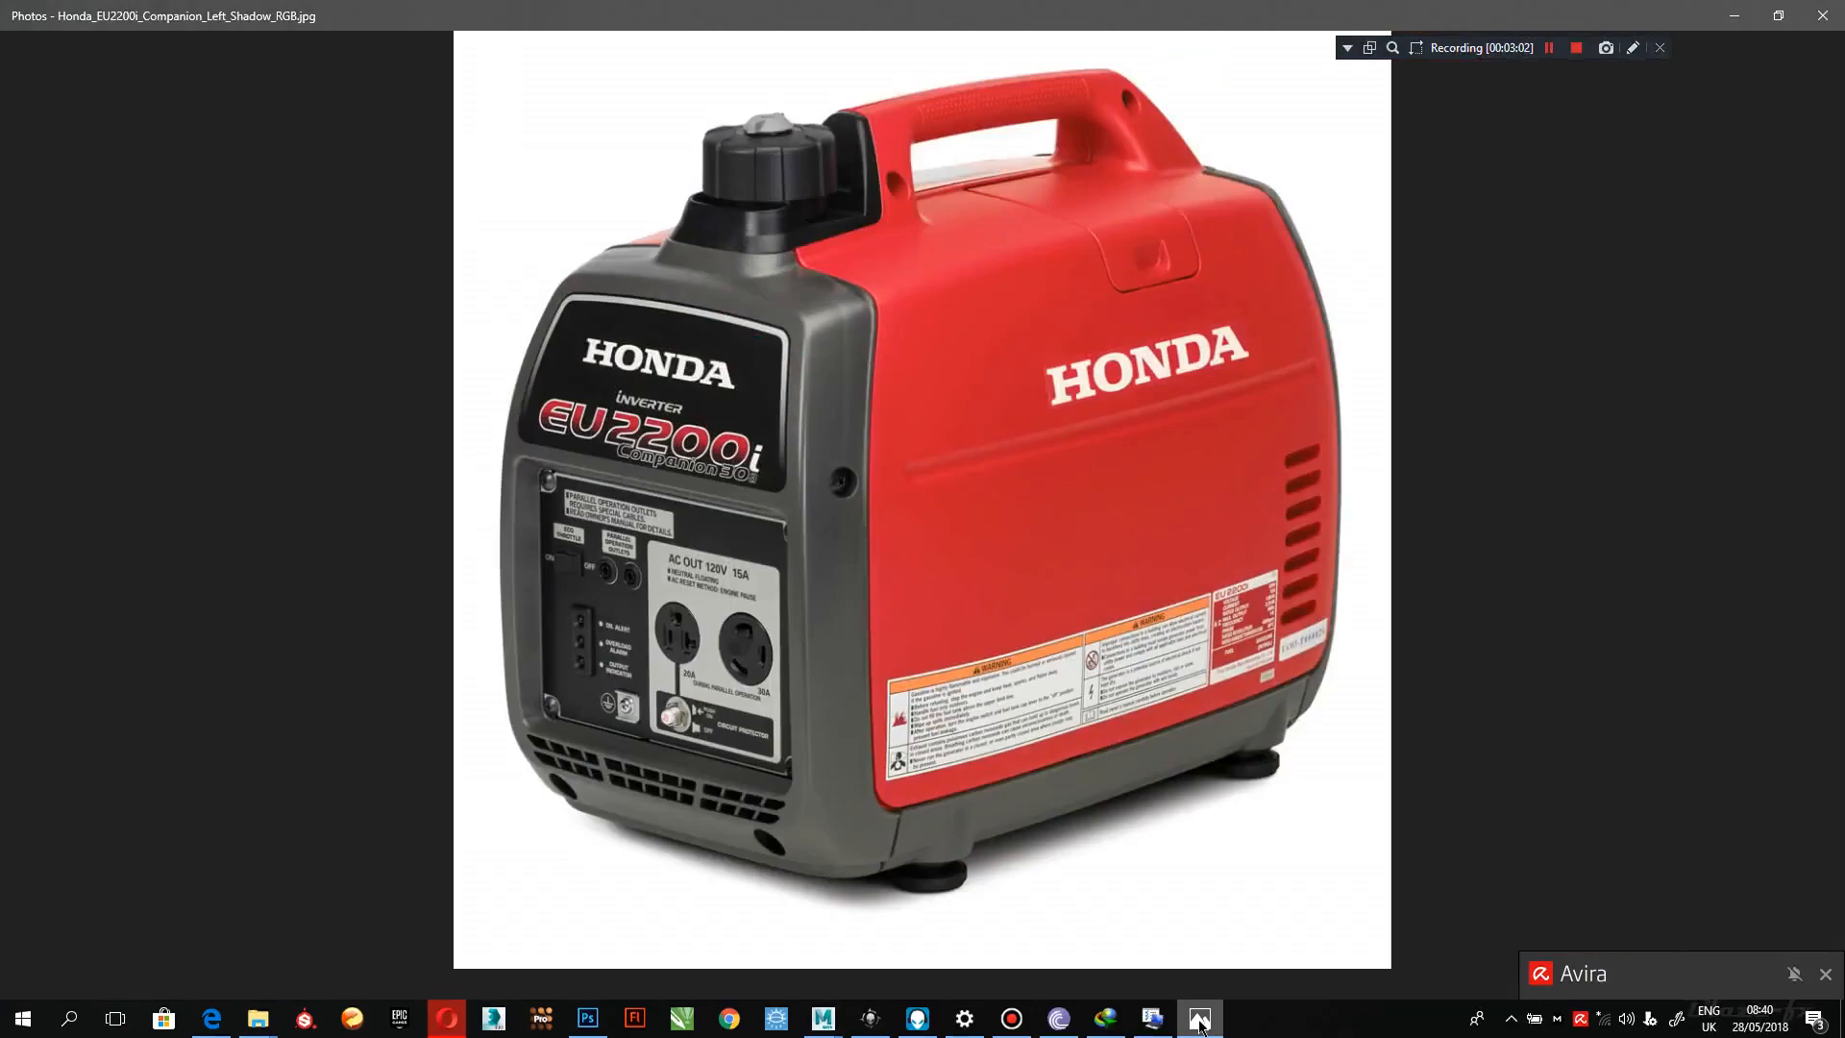
left_click(1200, 1025)
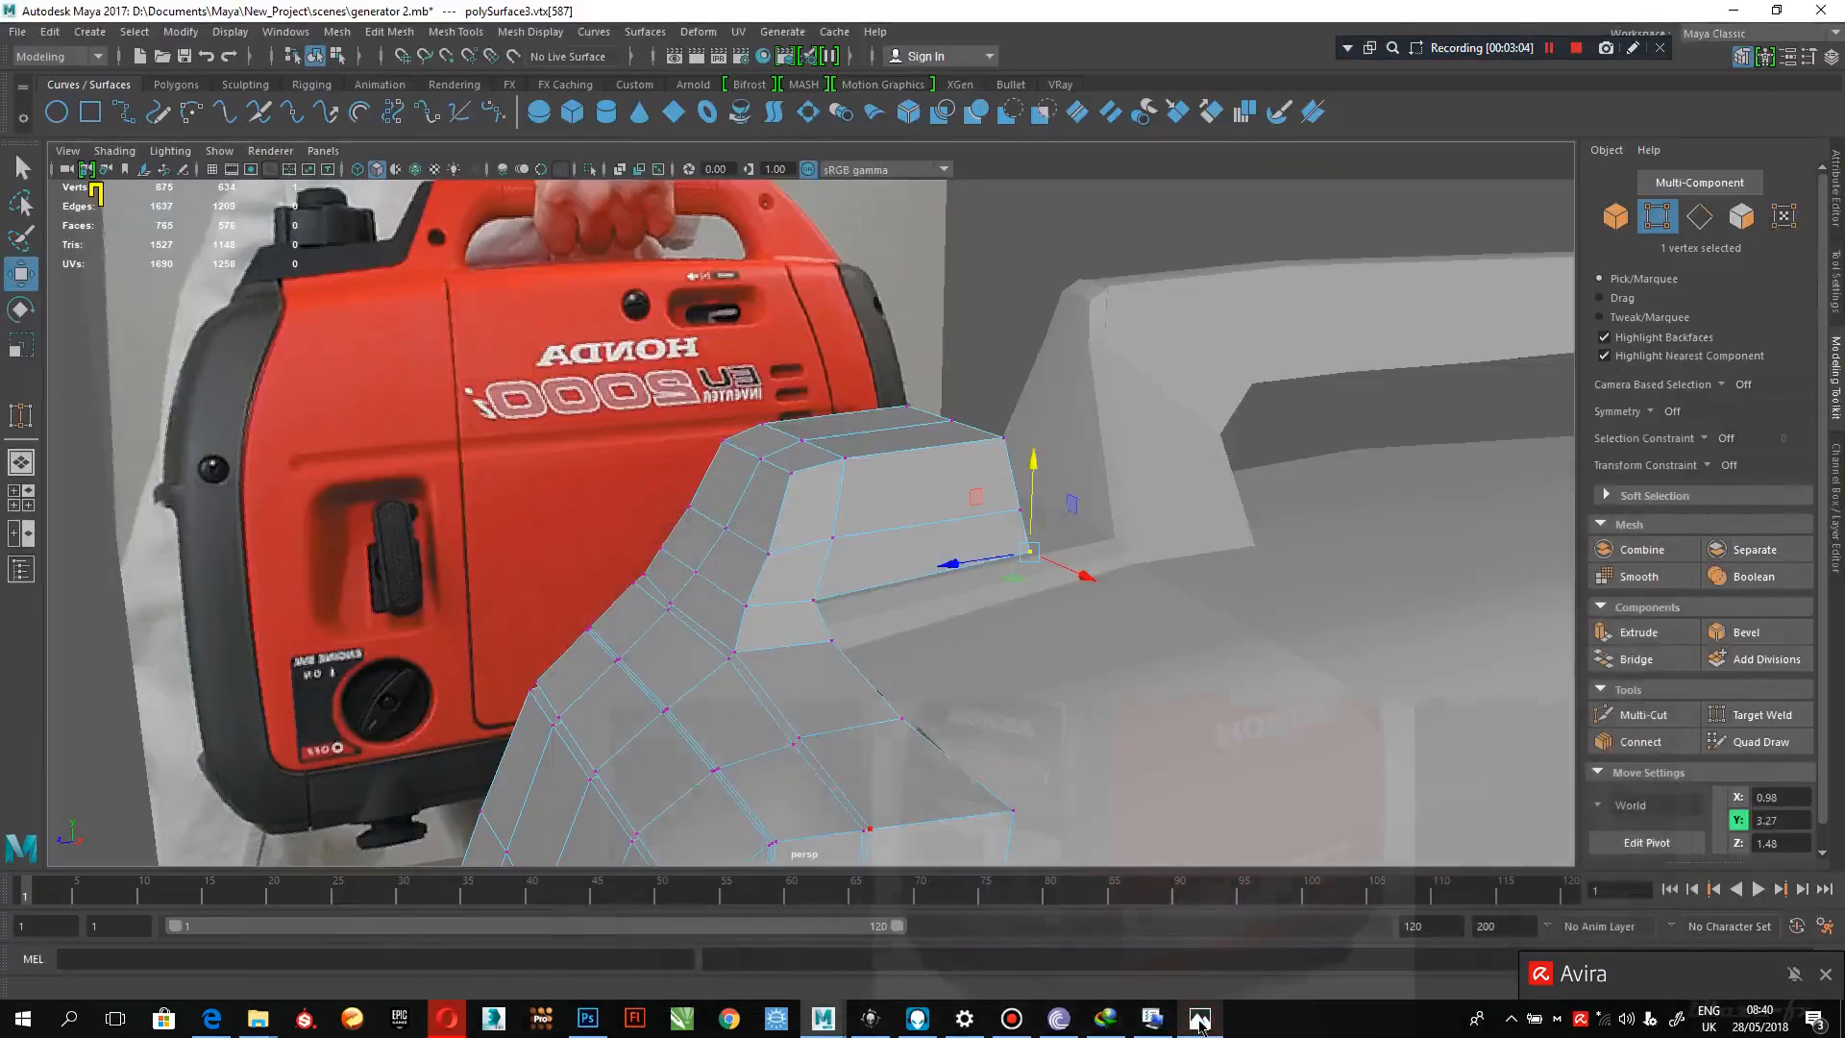
left_click_drag(827, 732, 778, 663, "alt")
left_click(1198, 1020)
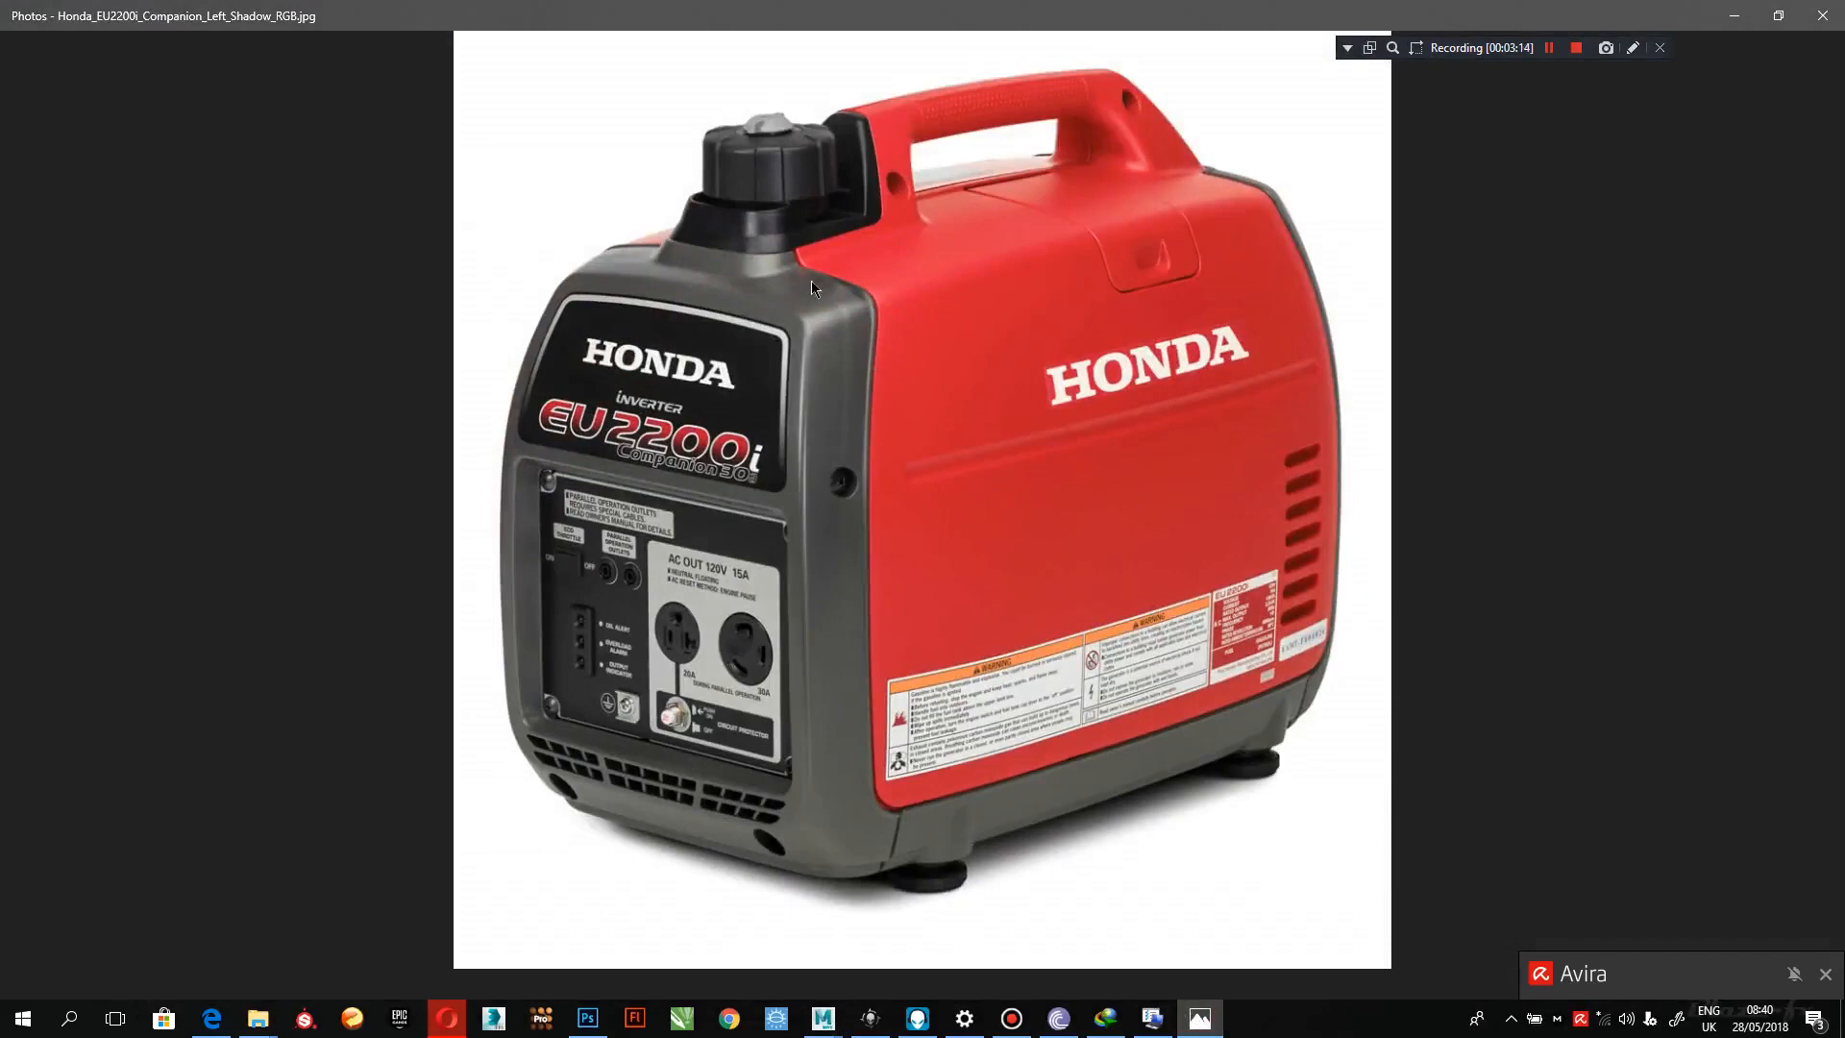
left_click(1200, 1019)
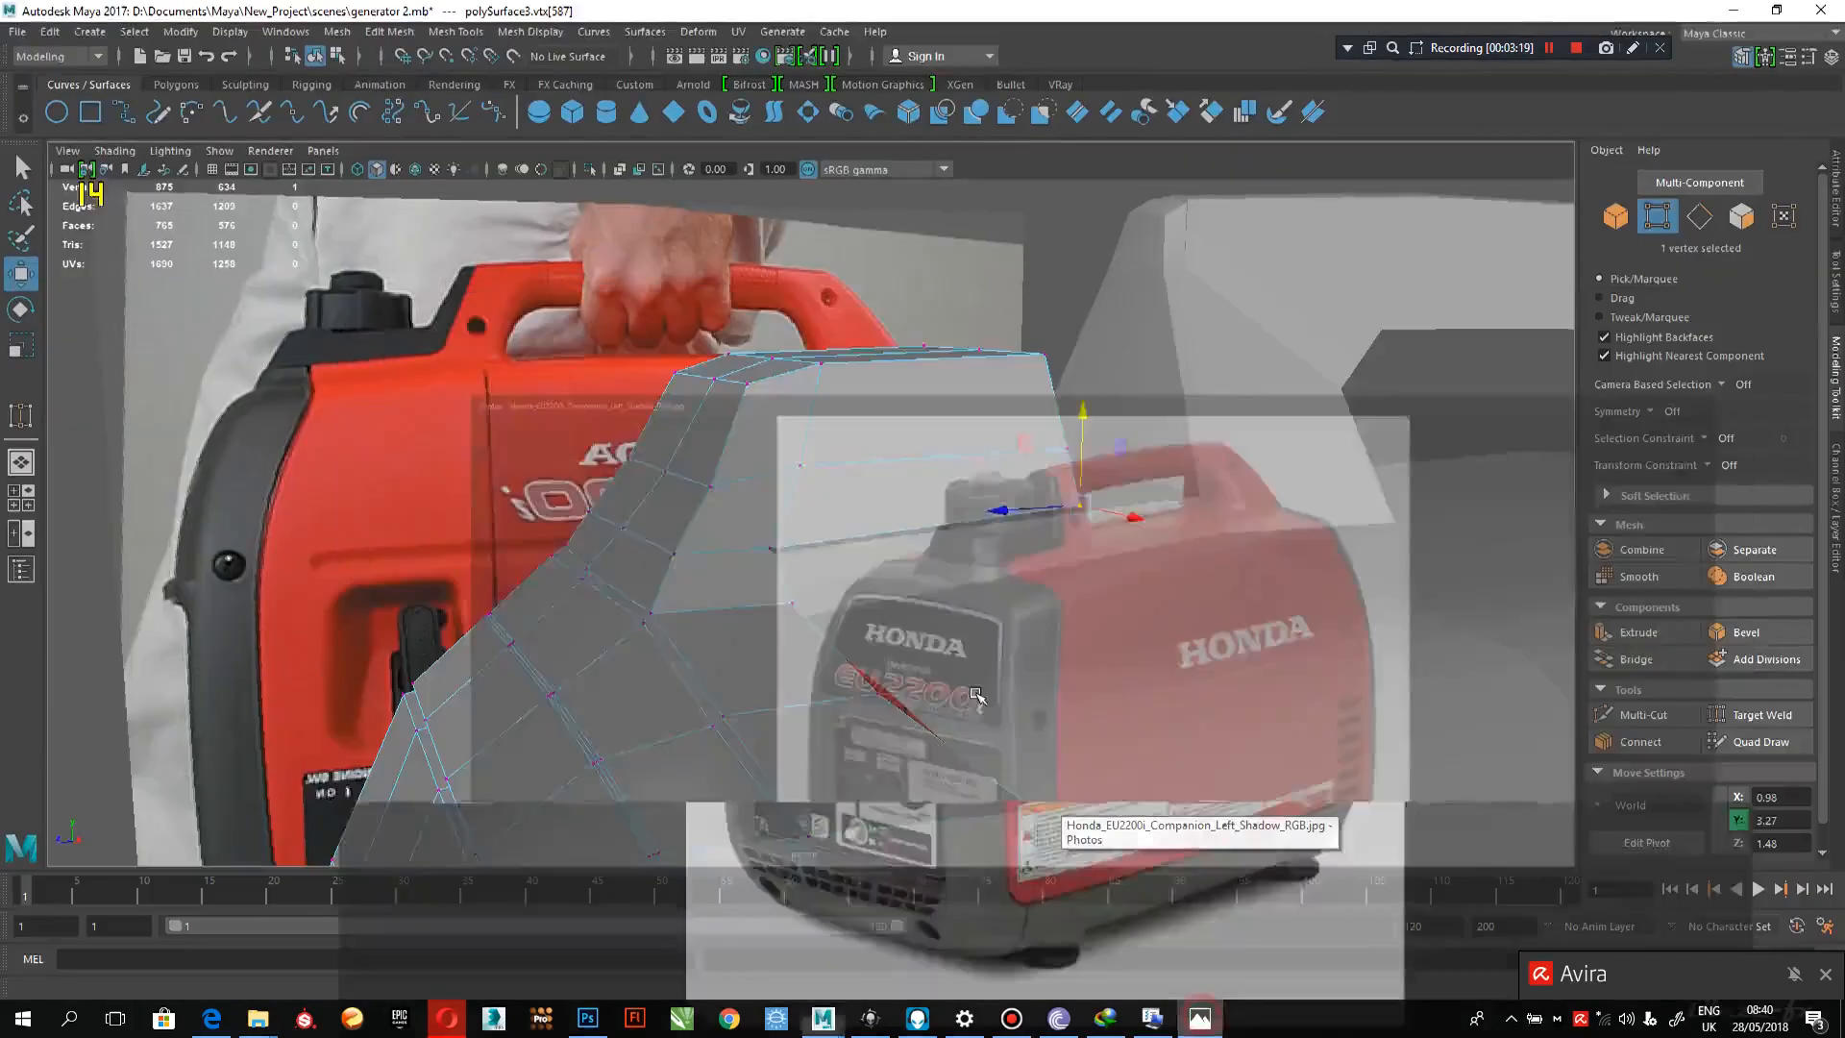
left_click_drag(965, 663, 908, 611, "alt")
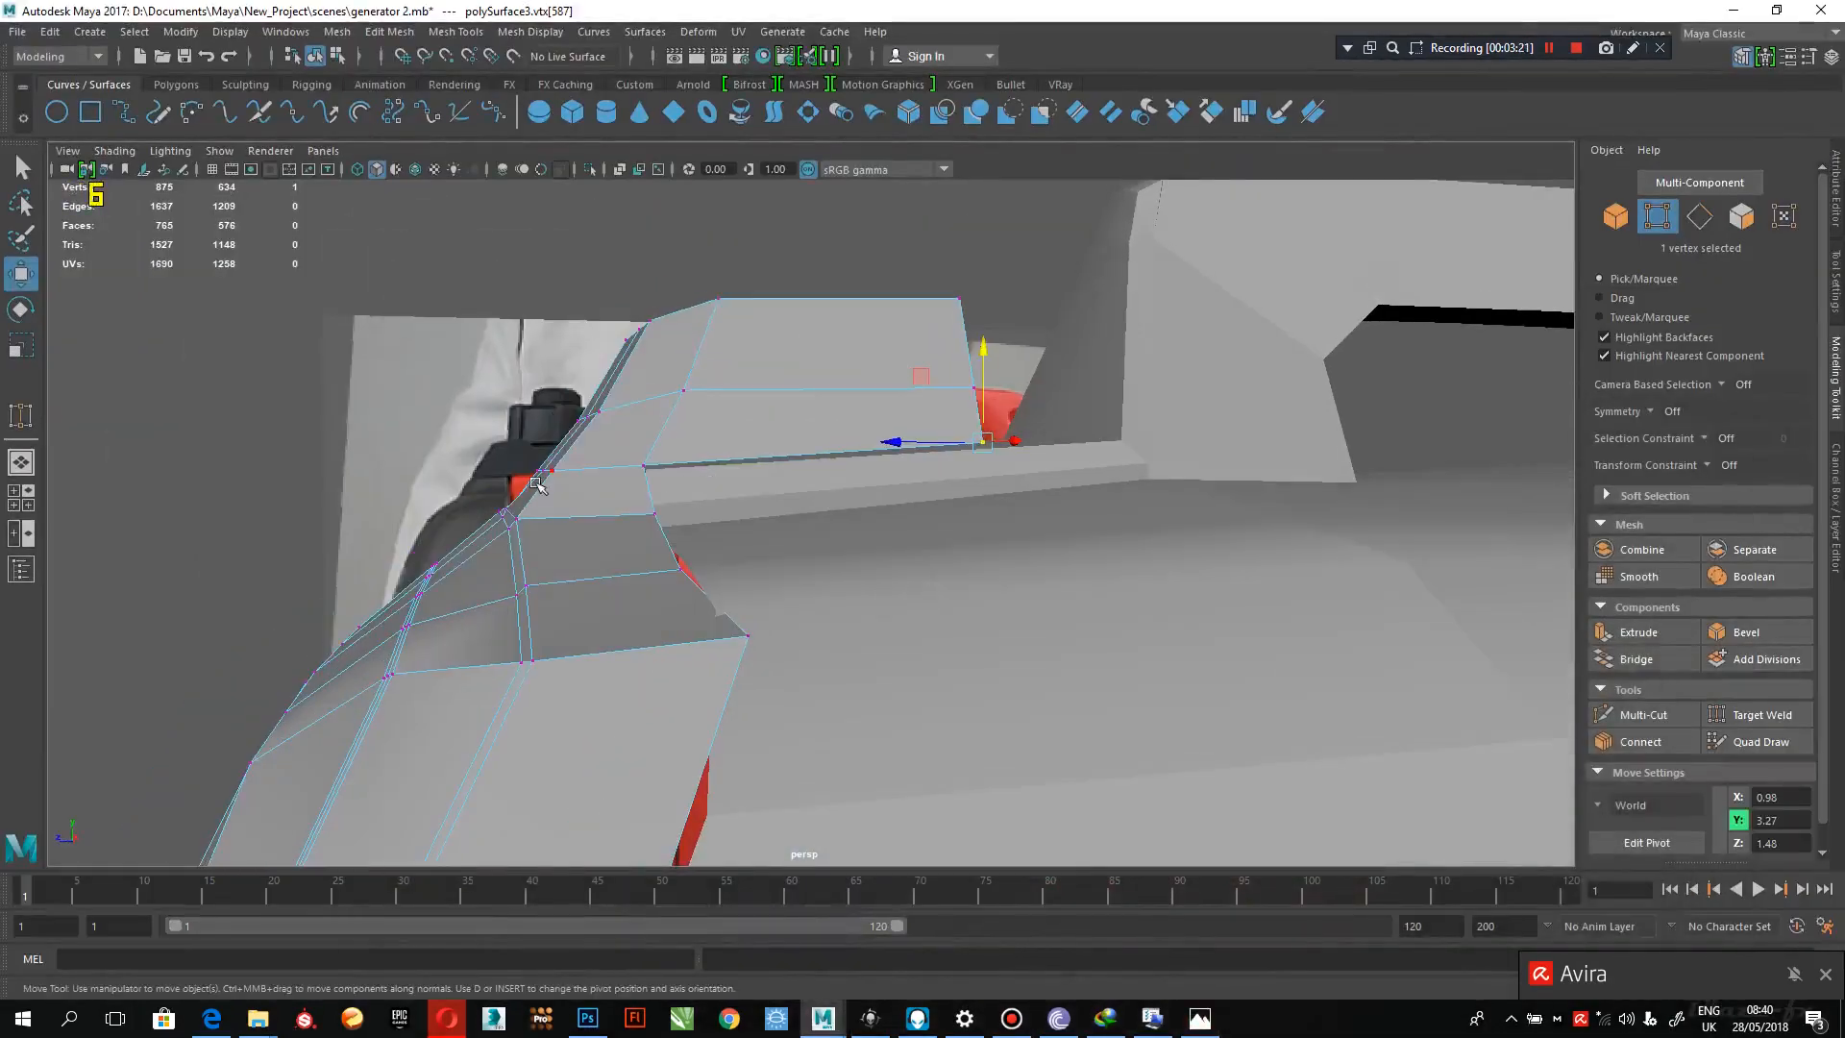
left_click_drag(644, 516, 721, 618, "alt")
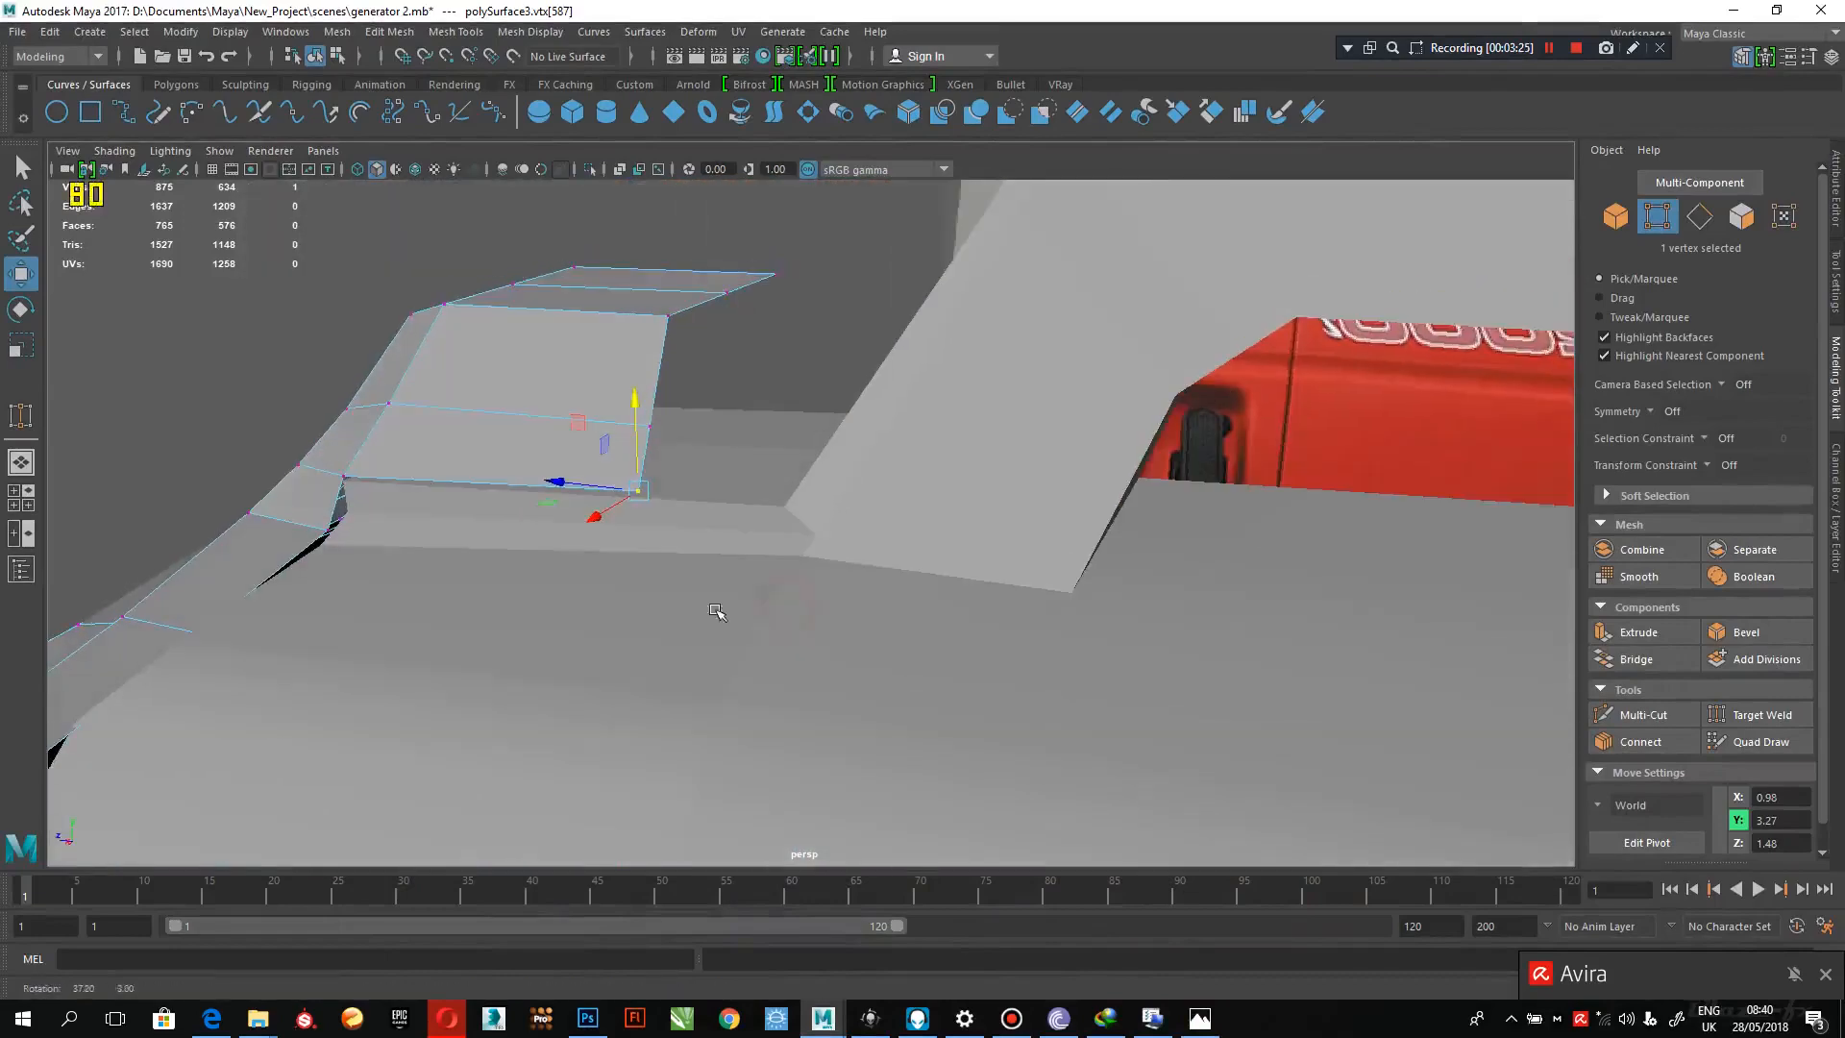
- Shift the red body's front border vertex just below the trim strip to about Z 2.42 in the side view
left_click(611, 586)
left_click_drag(580, 593, 735, 590, "alt")
key("space")
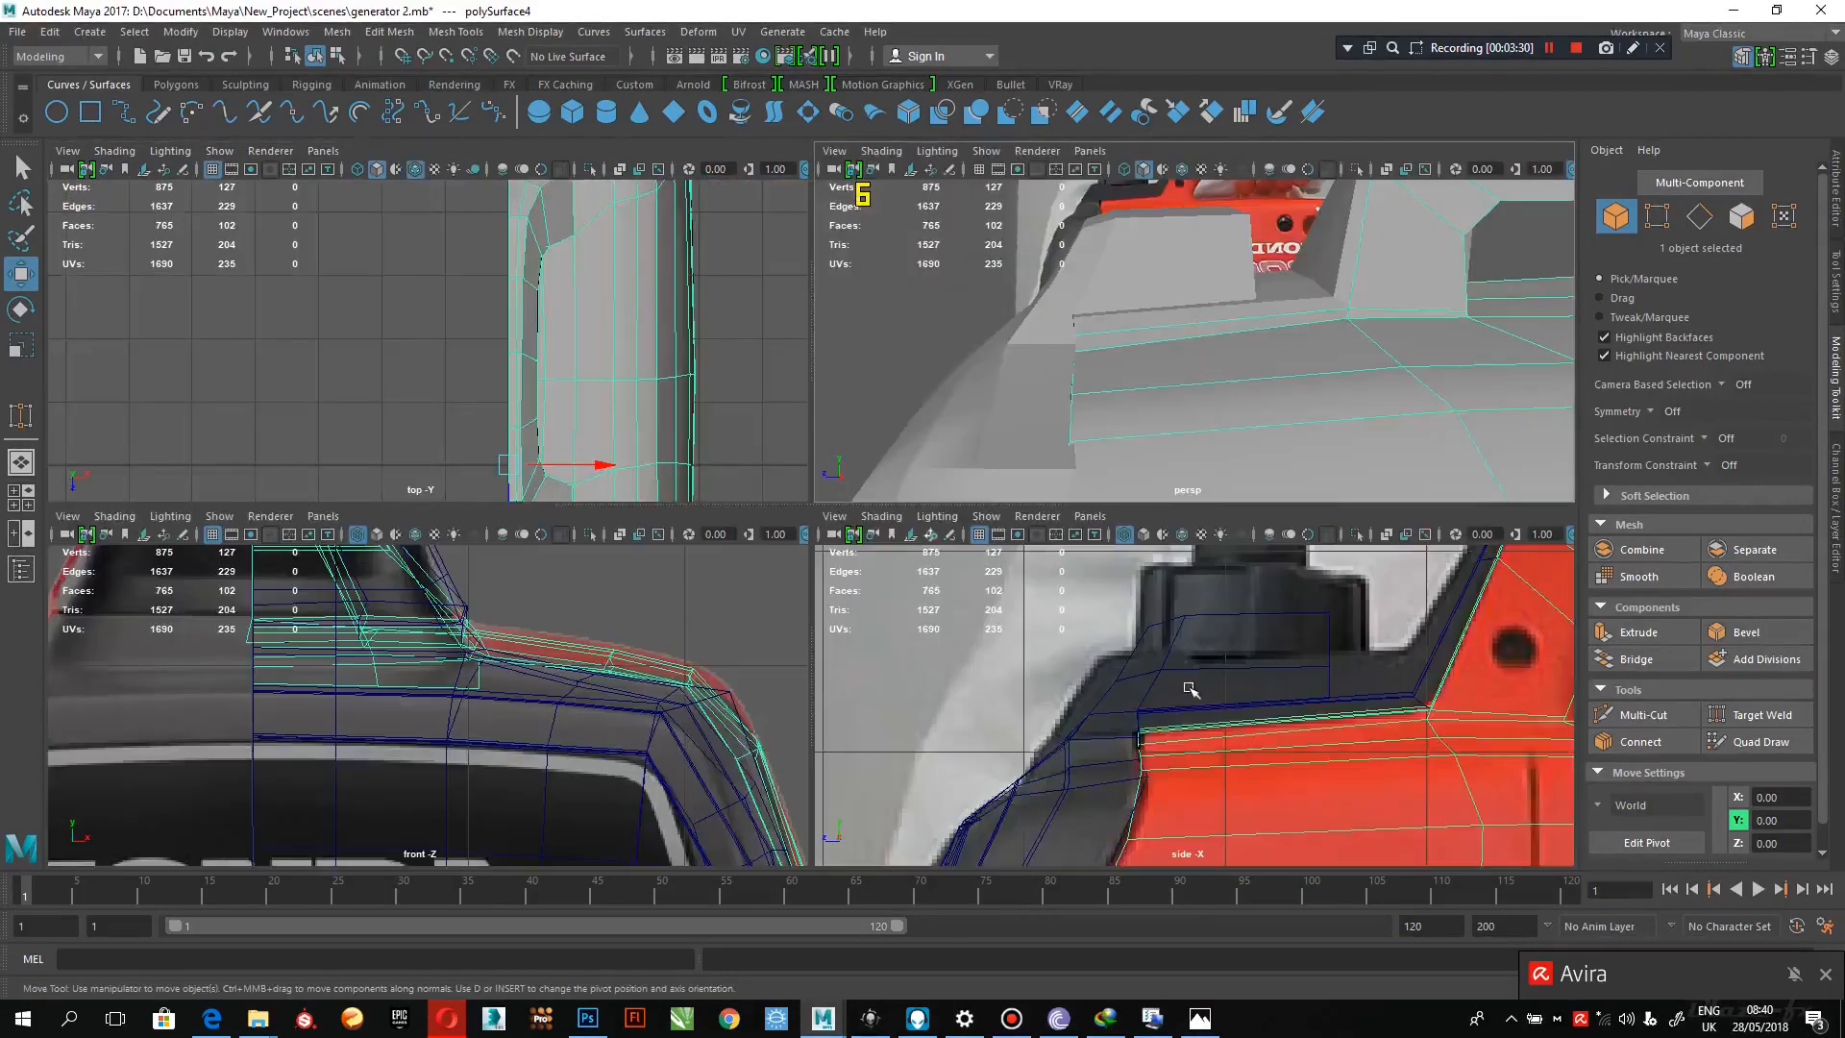
key("space")
right_click_drag(947, 597, 1234, 662, "alt")
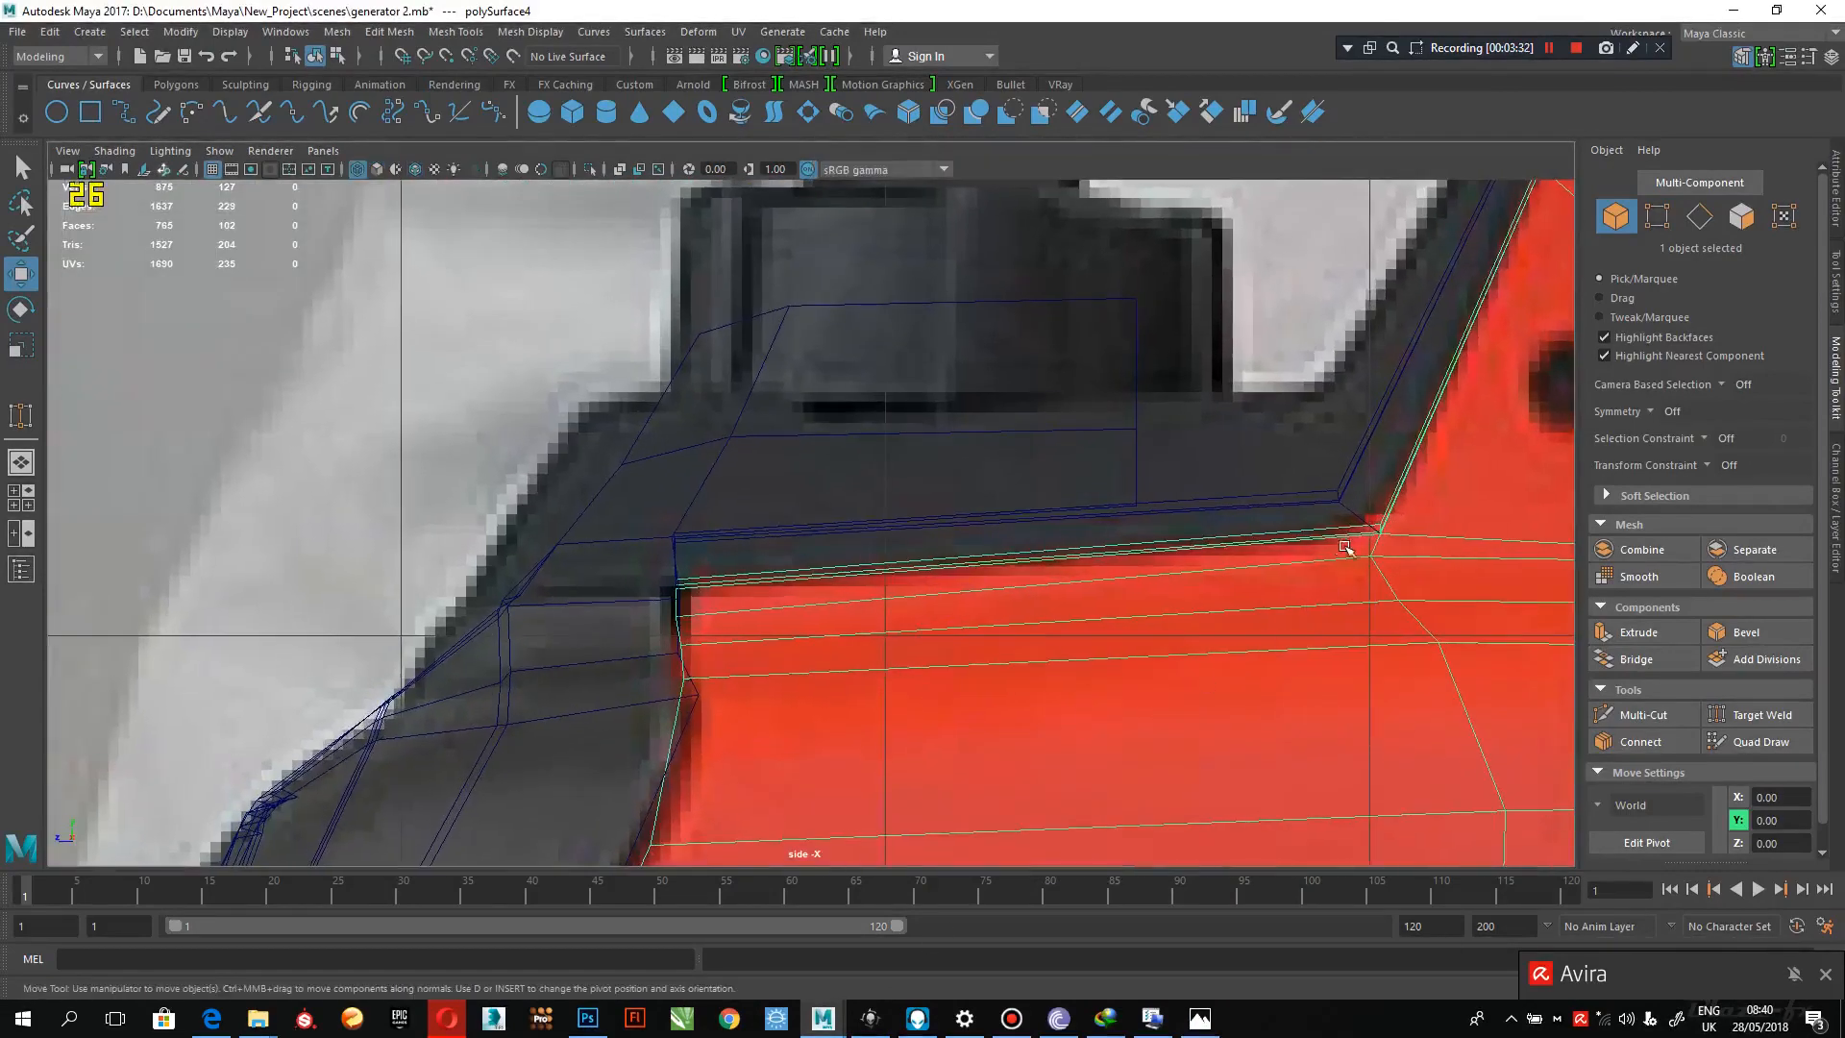
right_click_drag(699, 620, 615, 474)
left_click(678, 613)
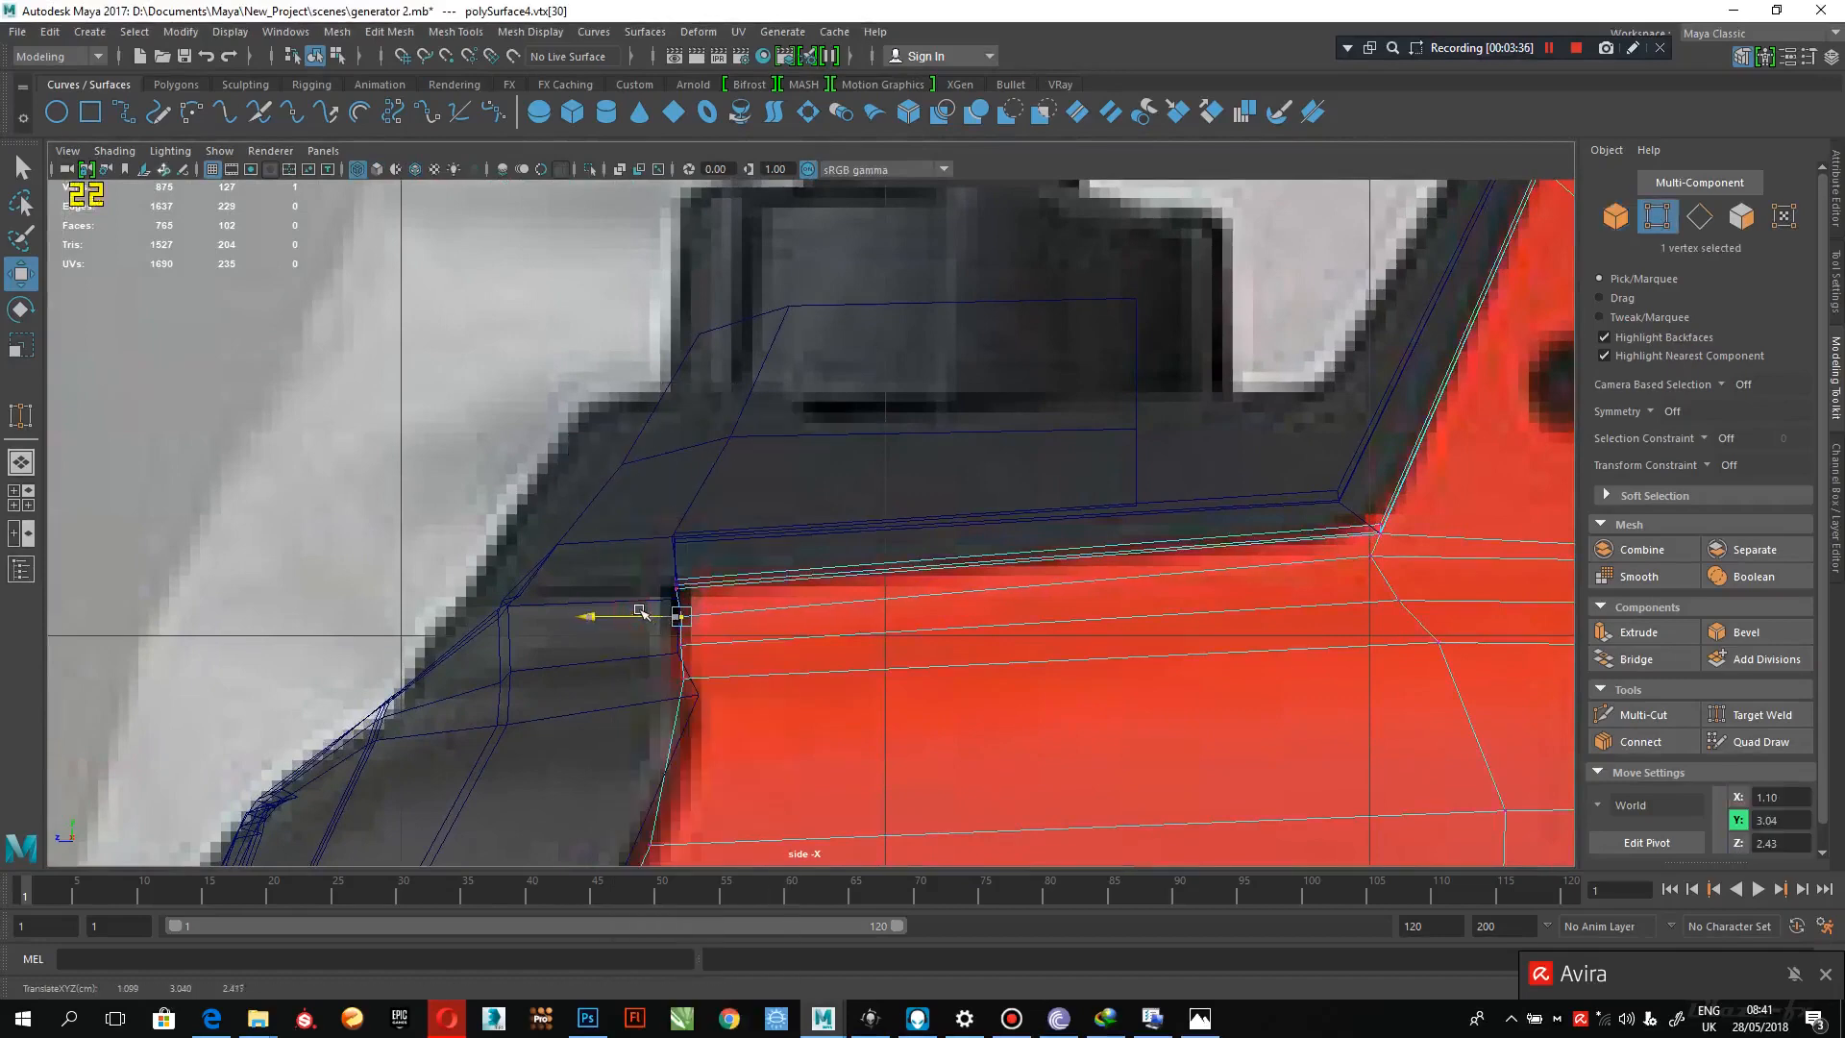
mouse_move(638, 605)
left_mouse_down()
mouse_move(696, 615)
mouse_move(647, 620)
left_mouse_up()
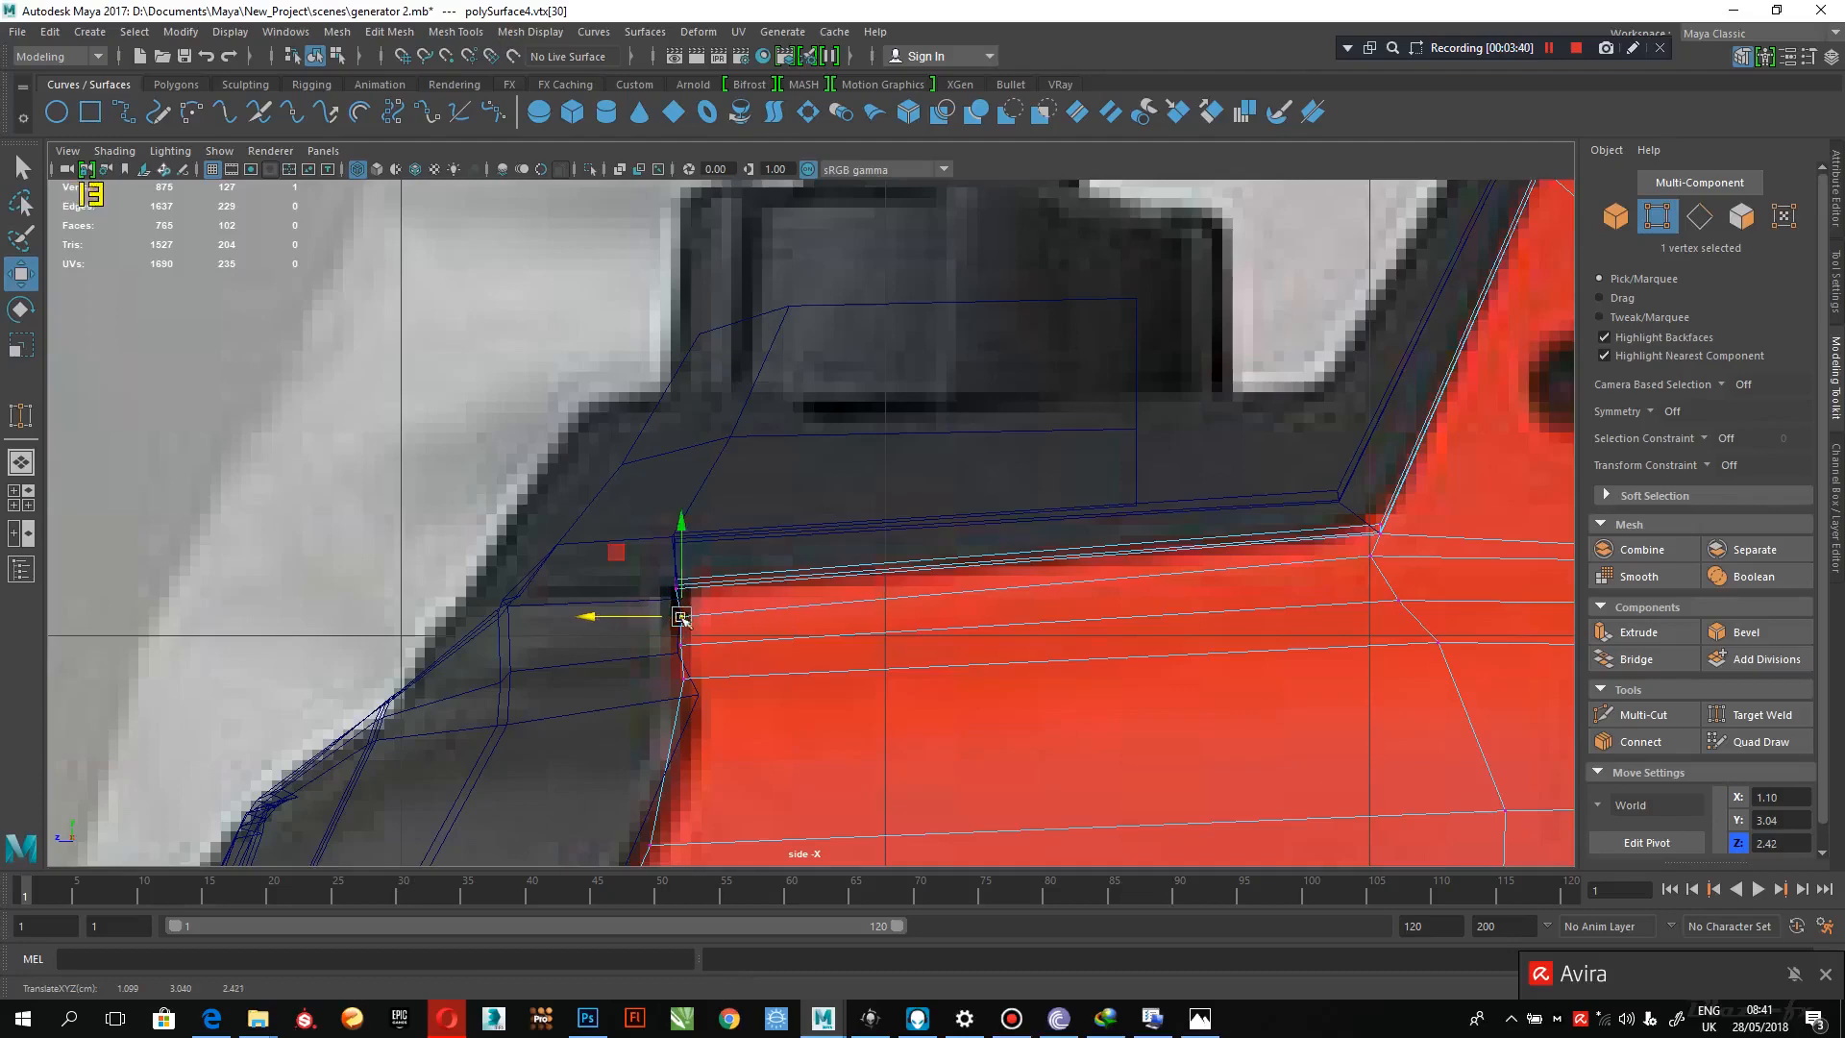
left_click(709, 536)
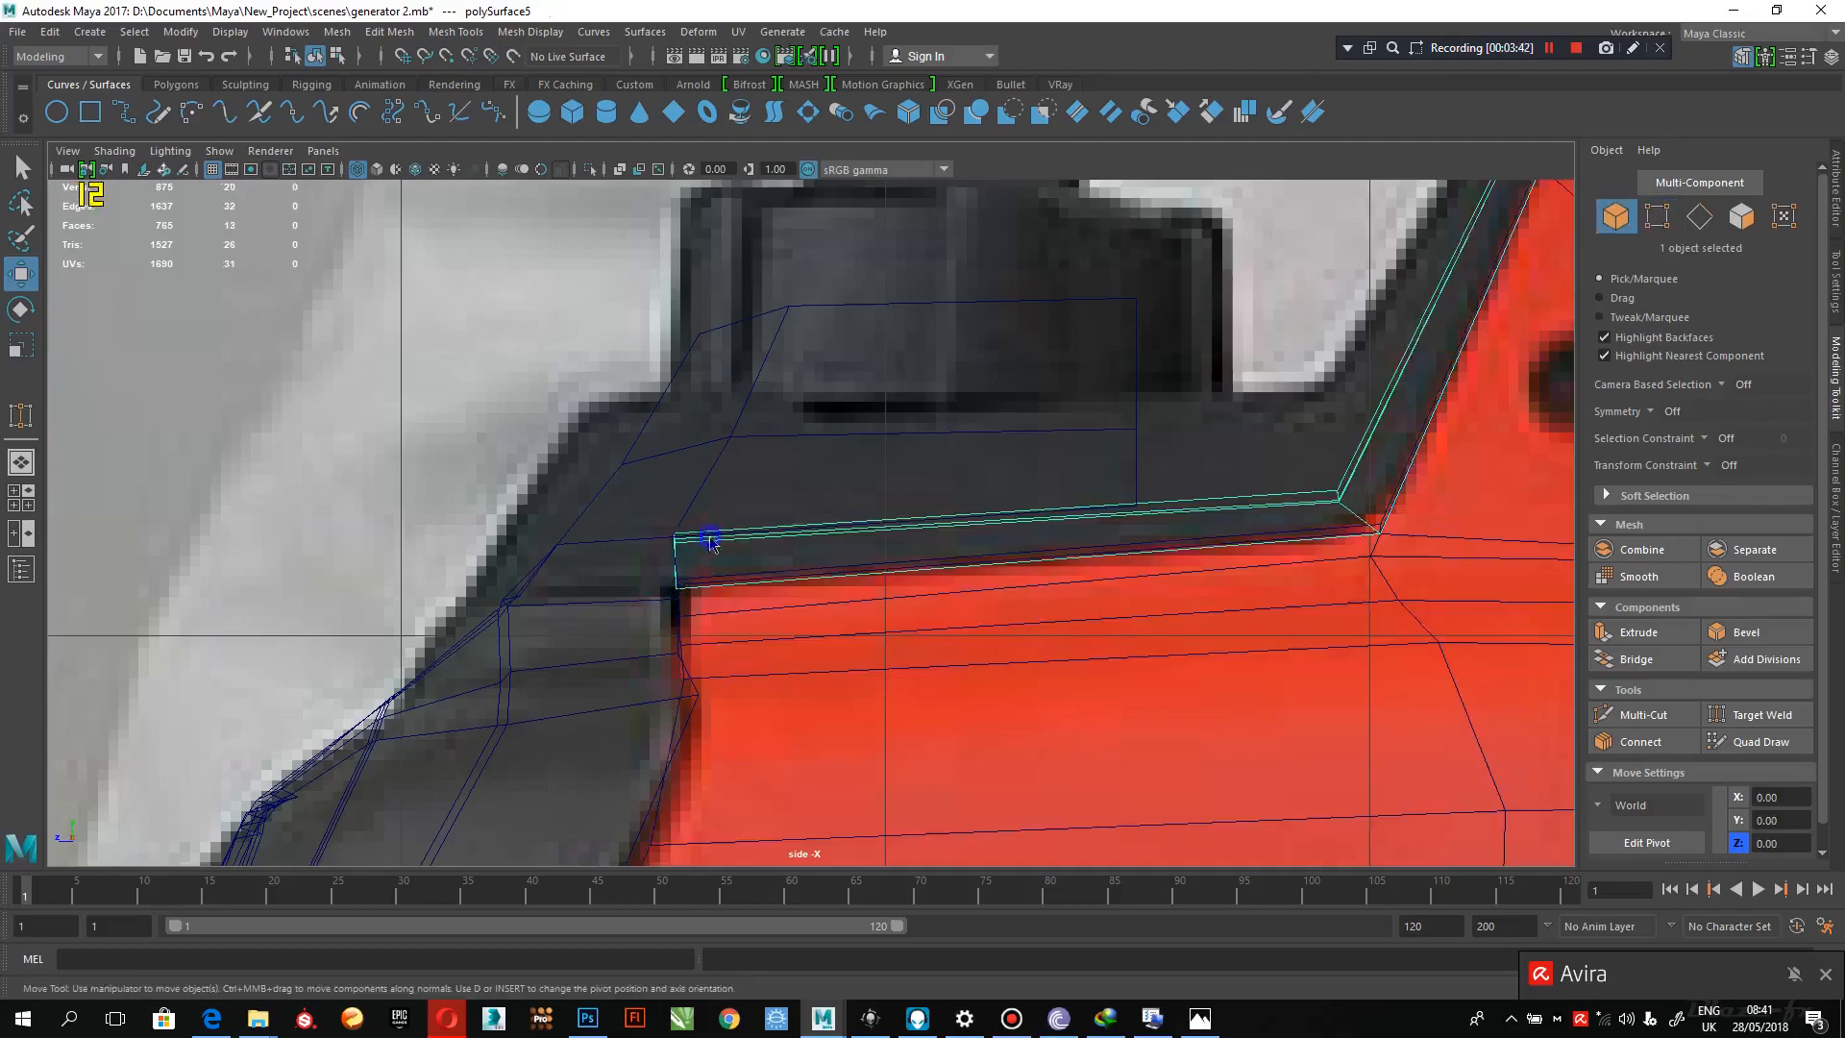
right_click_drag(709, 536, 644, 538)
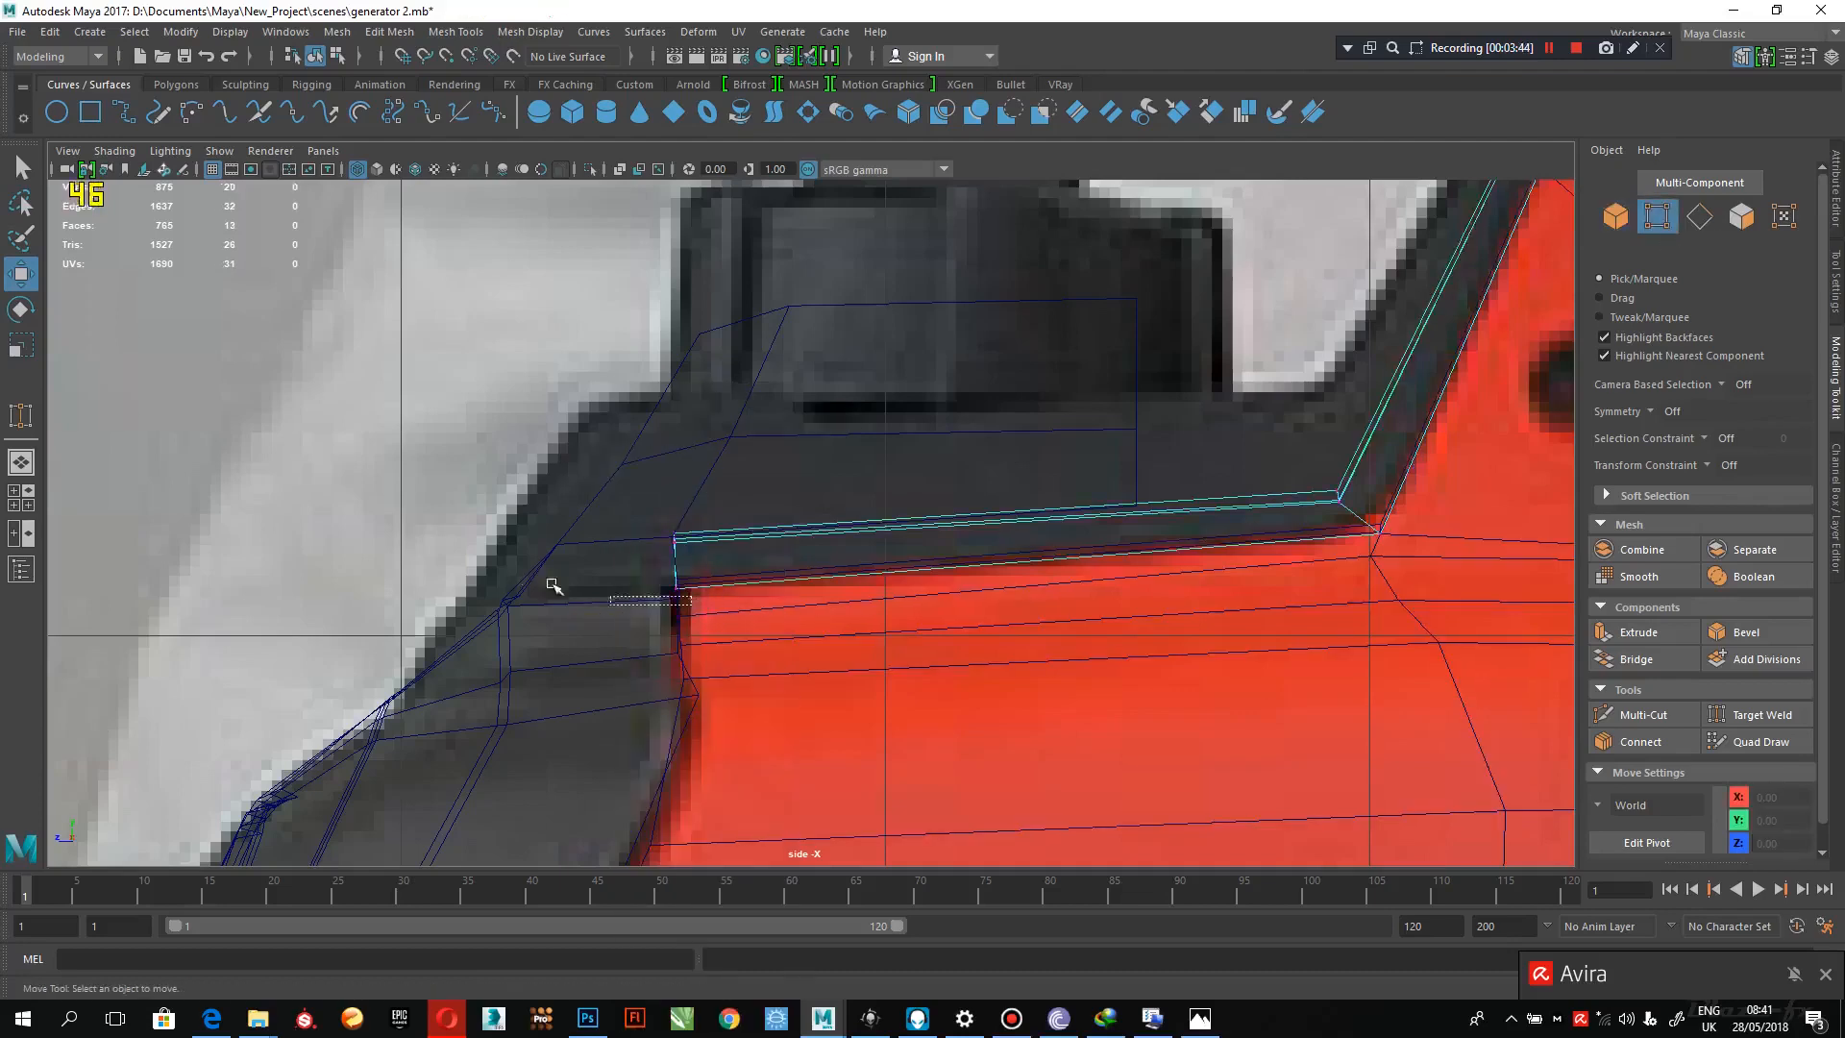
left_click_drag(464, 581, 465, 582)
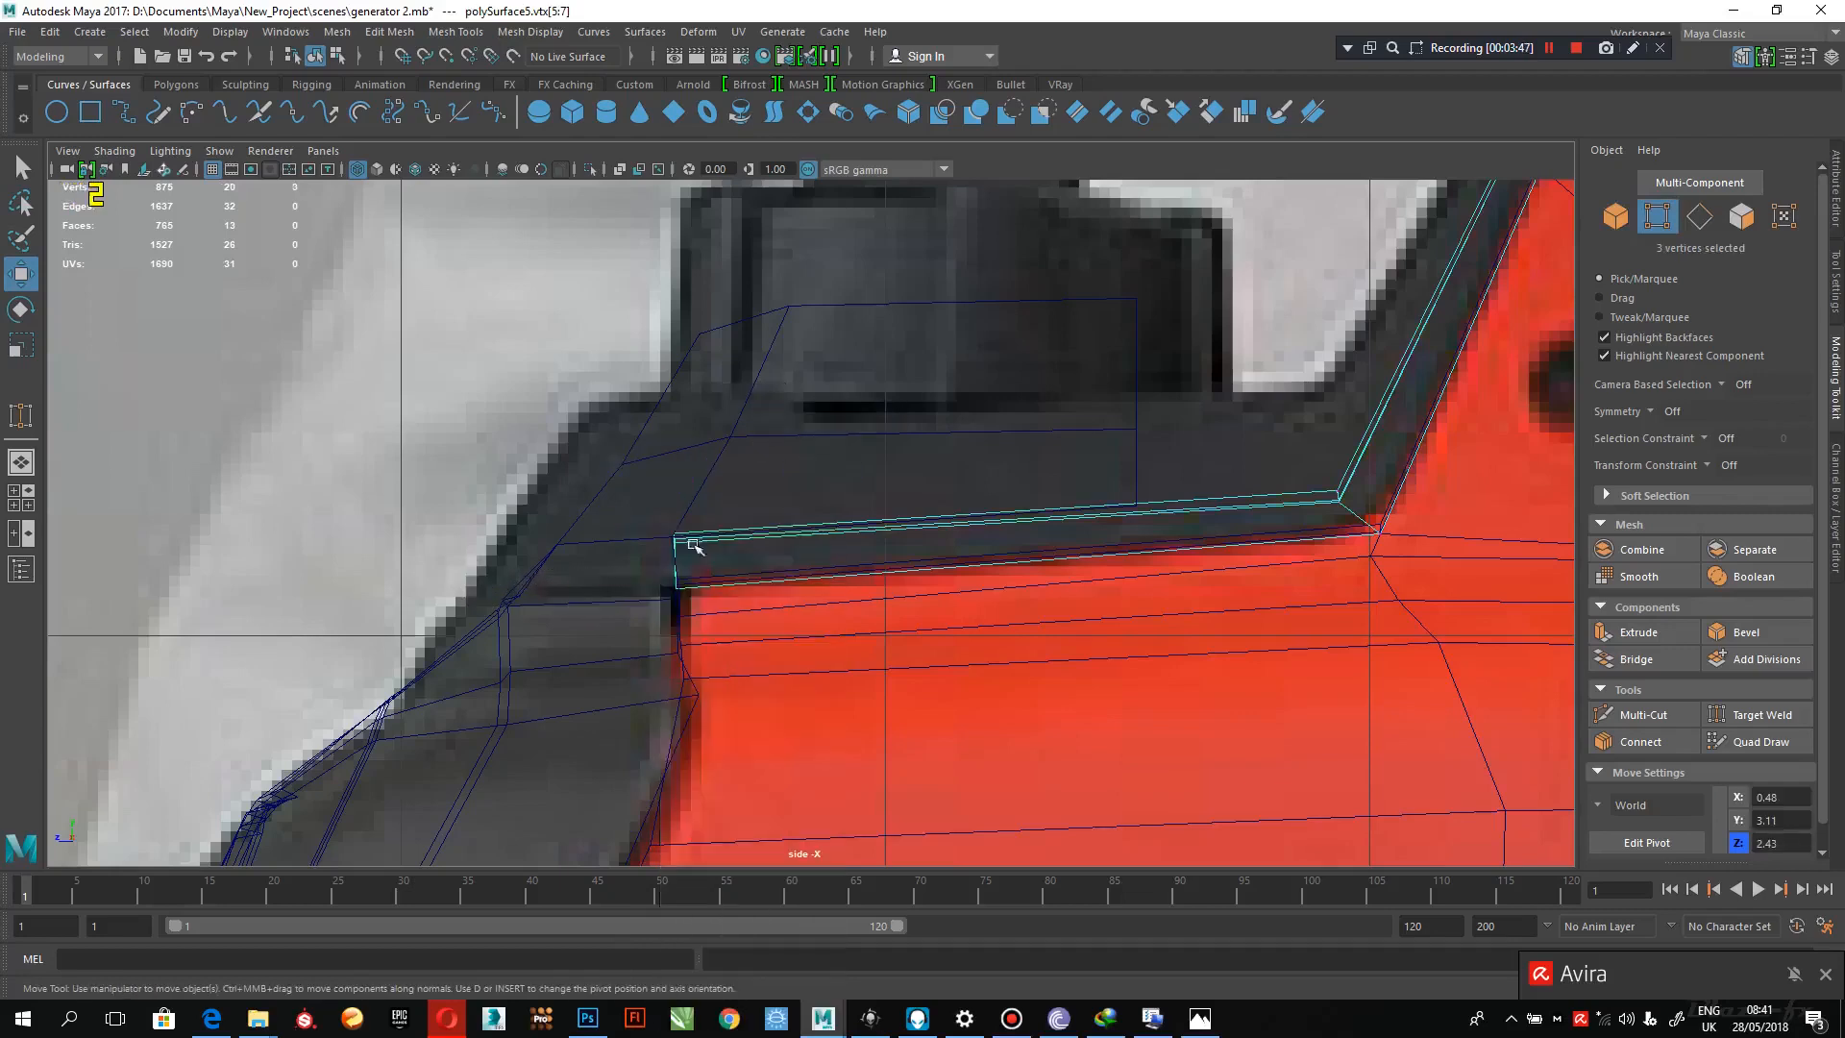
key("F8")
- Lower the seven vertices of the end cover's row at the foot of the raised block to about Y 3.02
left_click(592, 547)
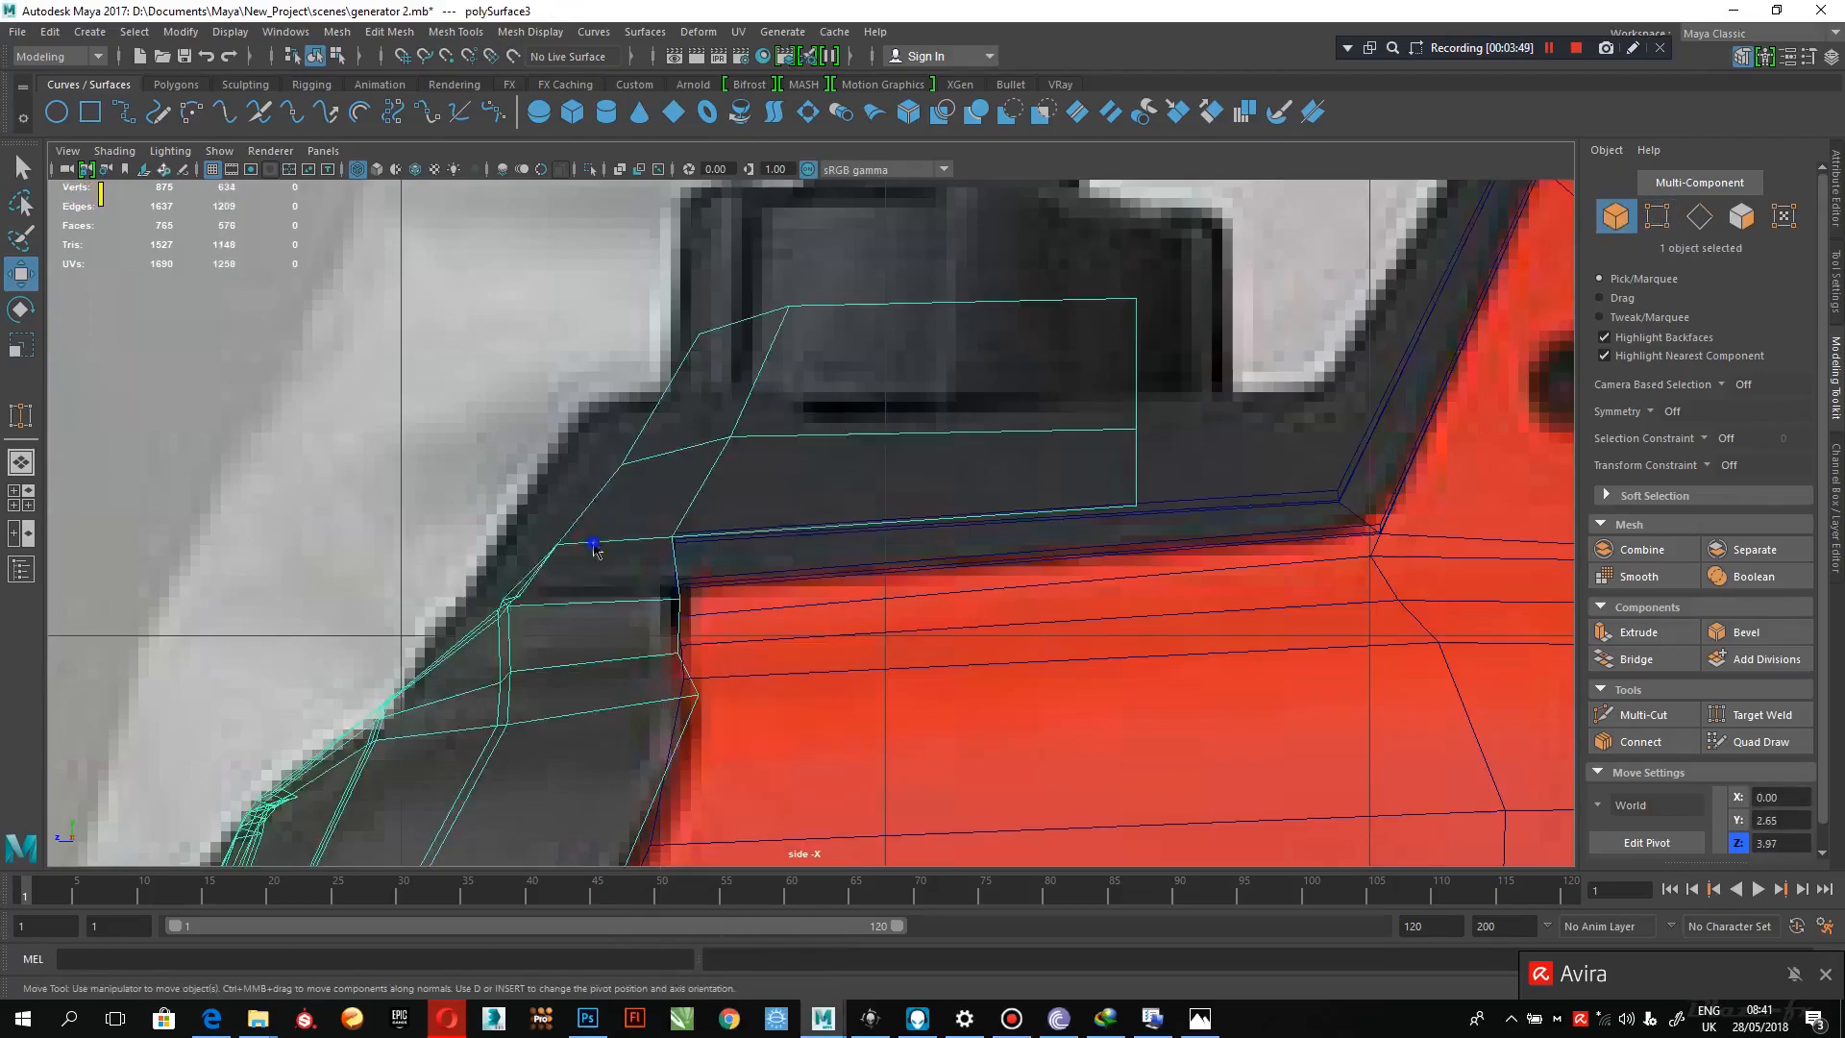
right_click_drag(592, 549, 494, 432)
left_click_drag(449, 630, 448, 632)
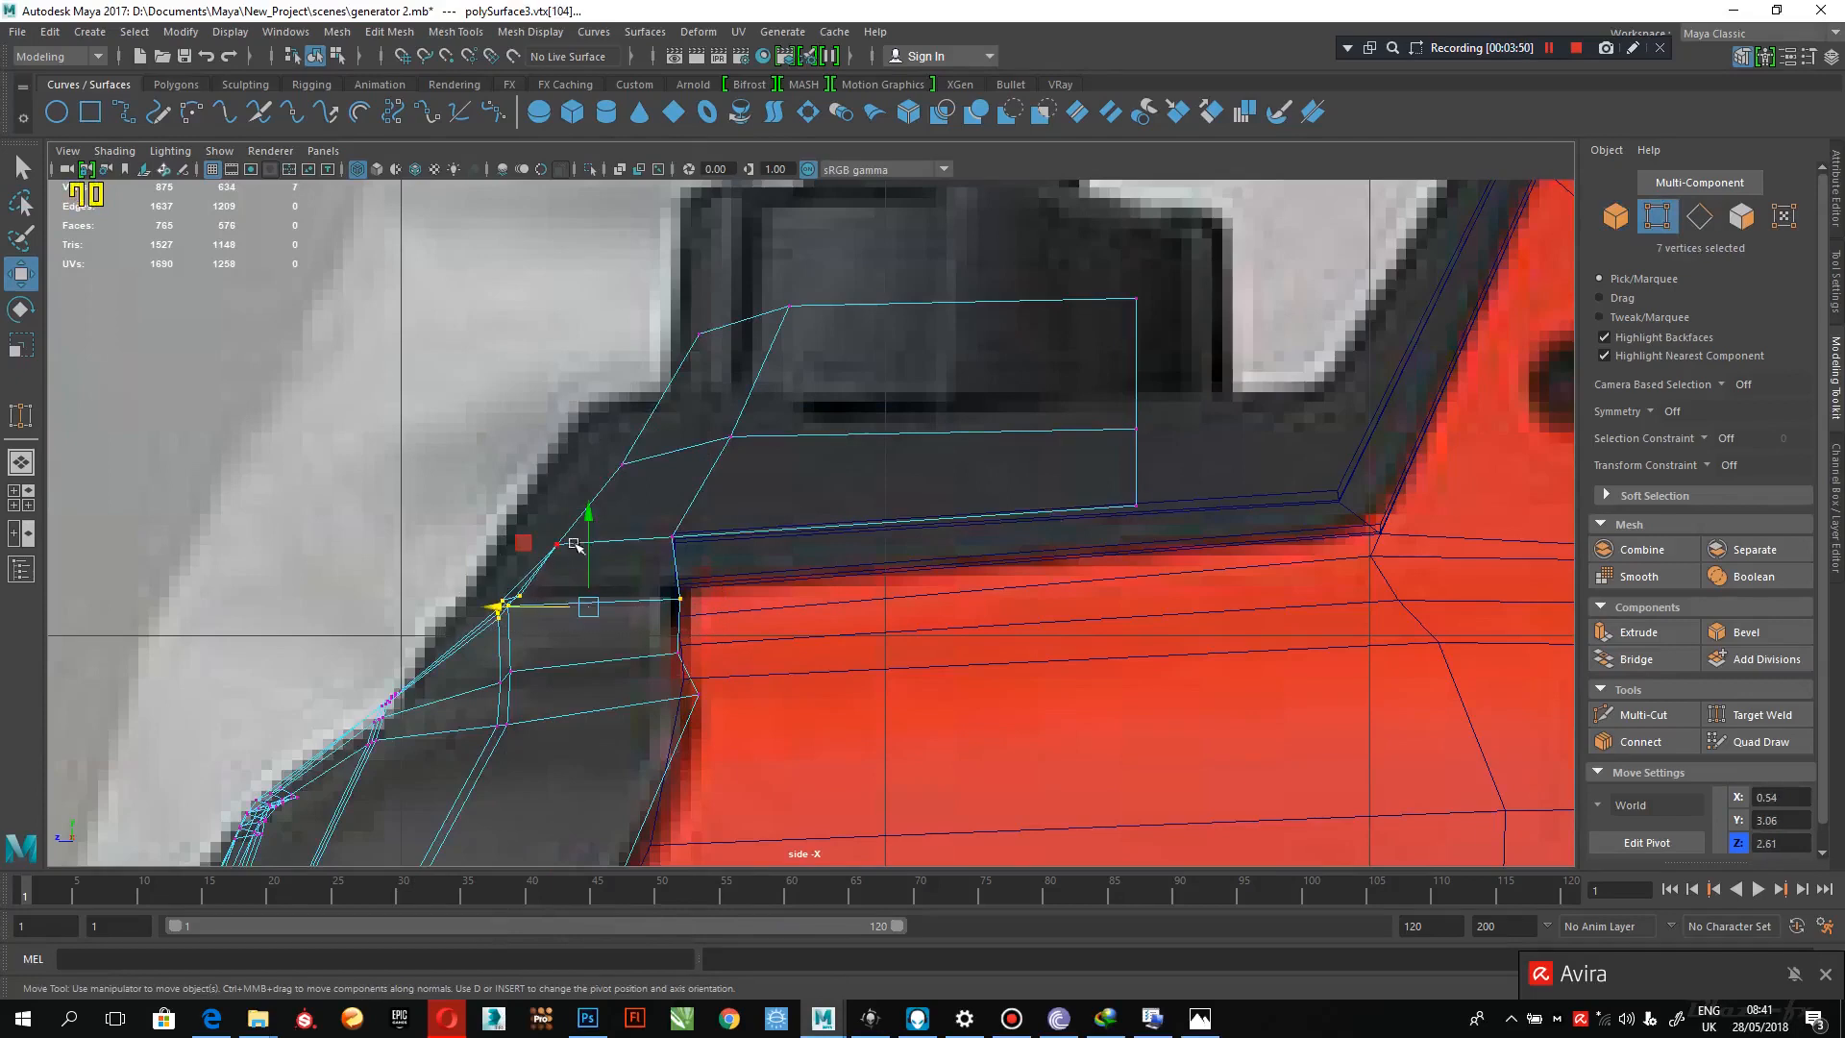
left_click_drag(584, 534, 563, 554)
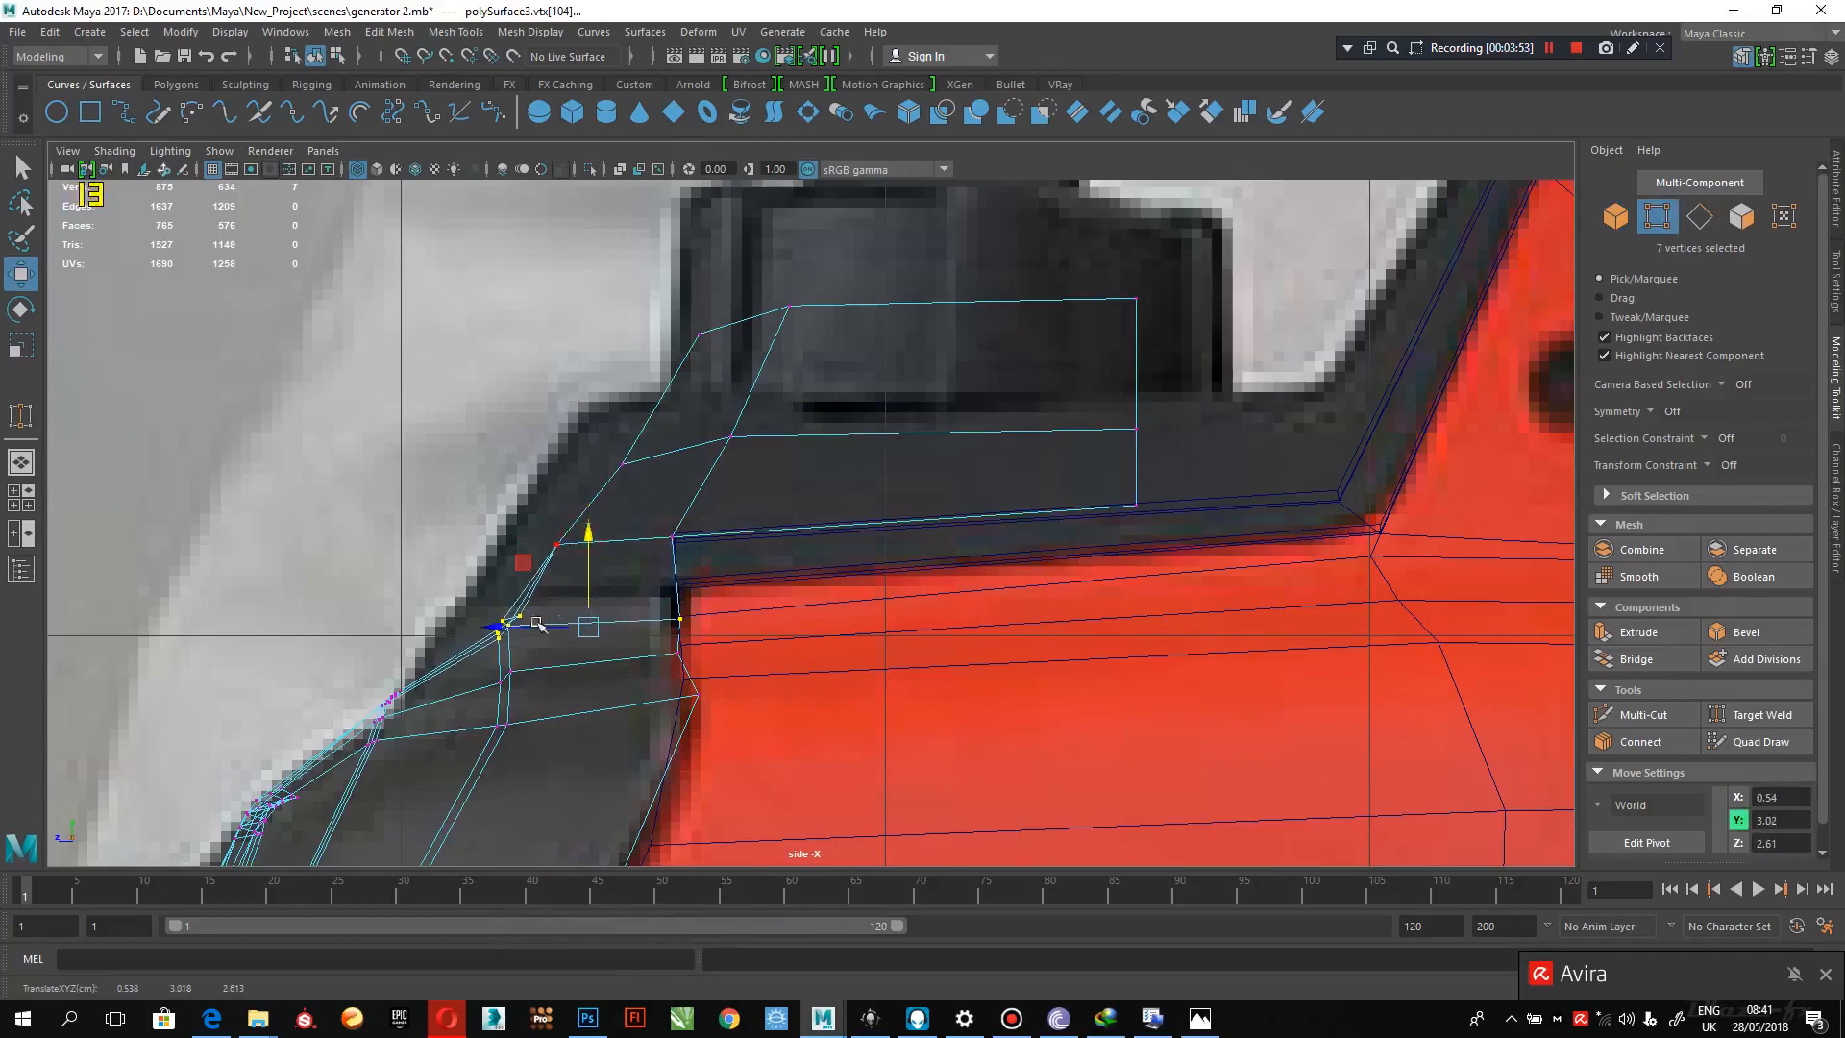
- Leave the inner border vertex out of the selection and move the row's other six vertices to about Y 2.99 and Z 2.90
left_click(554, 625, "ctrl")
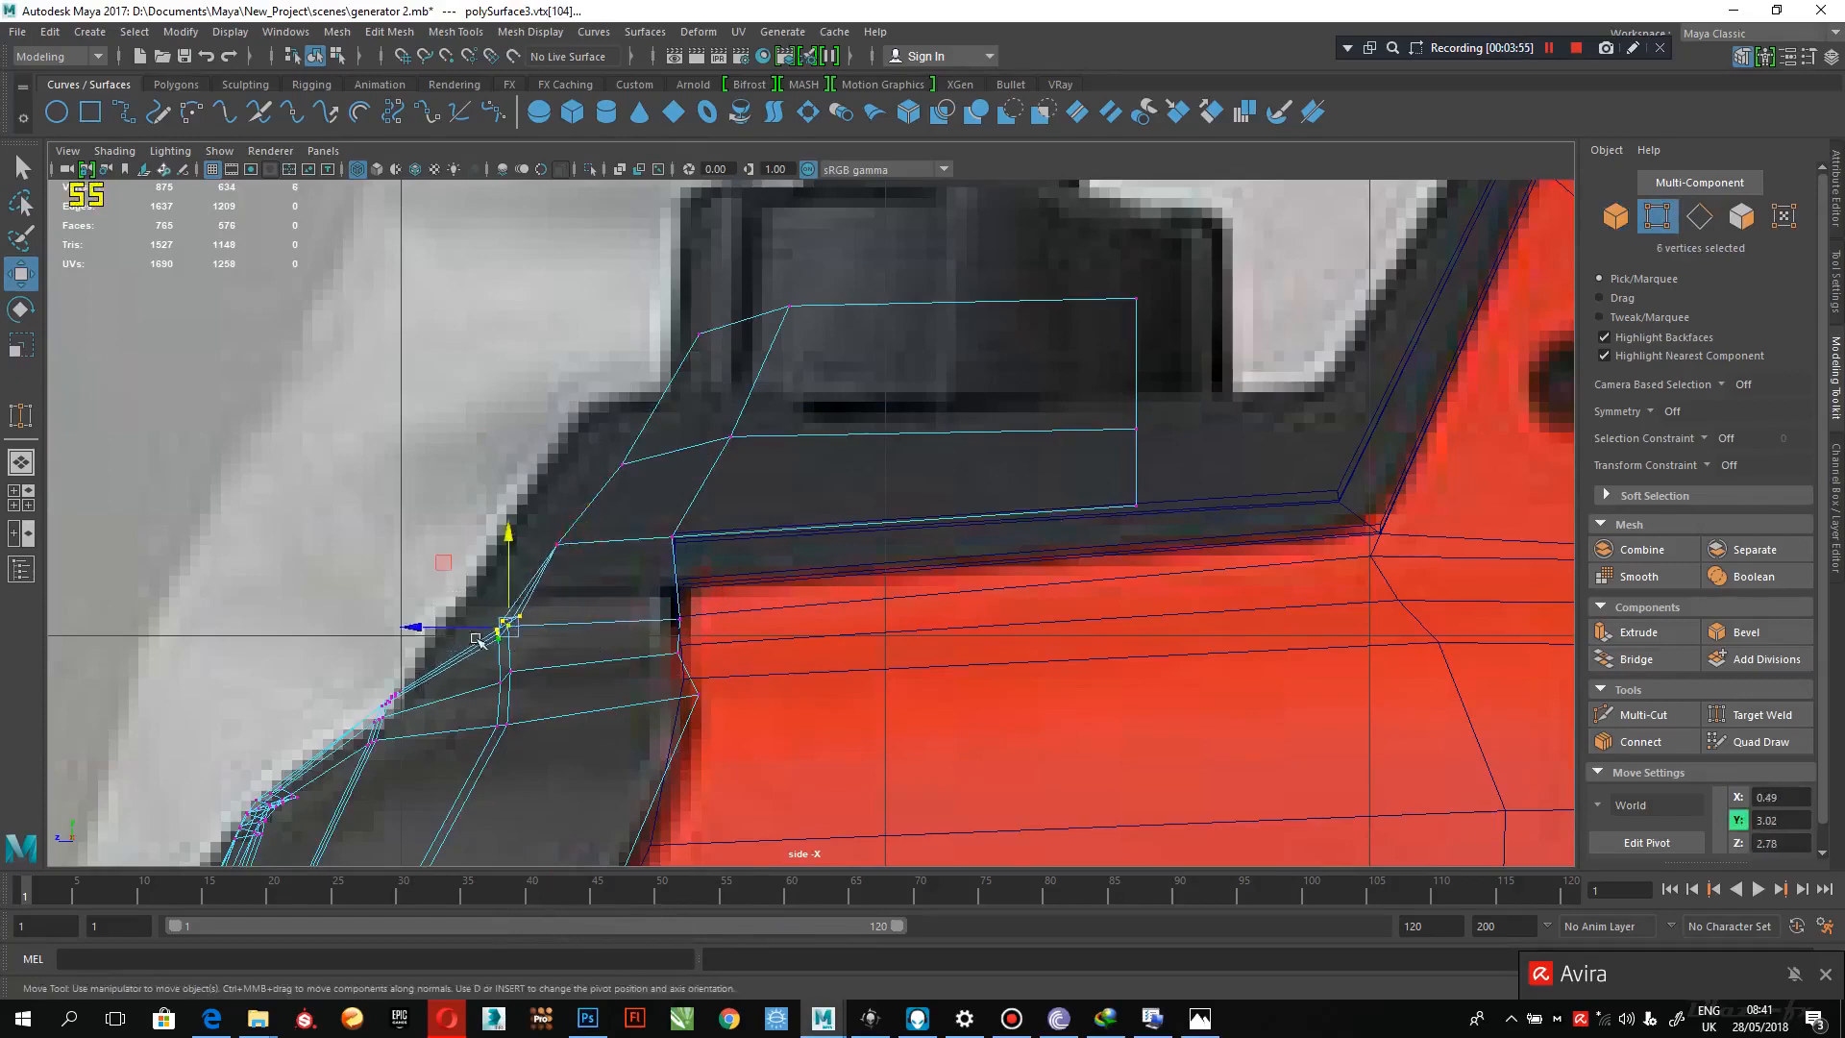
left_click_drag(461, 626, 411, 628)
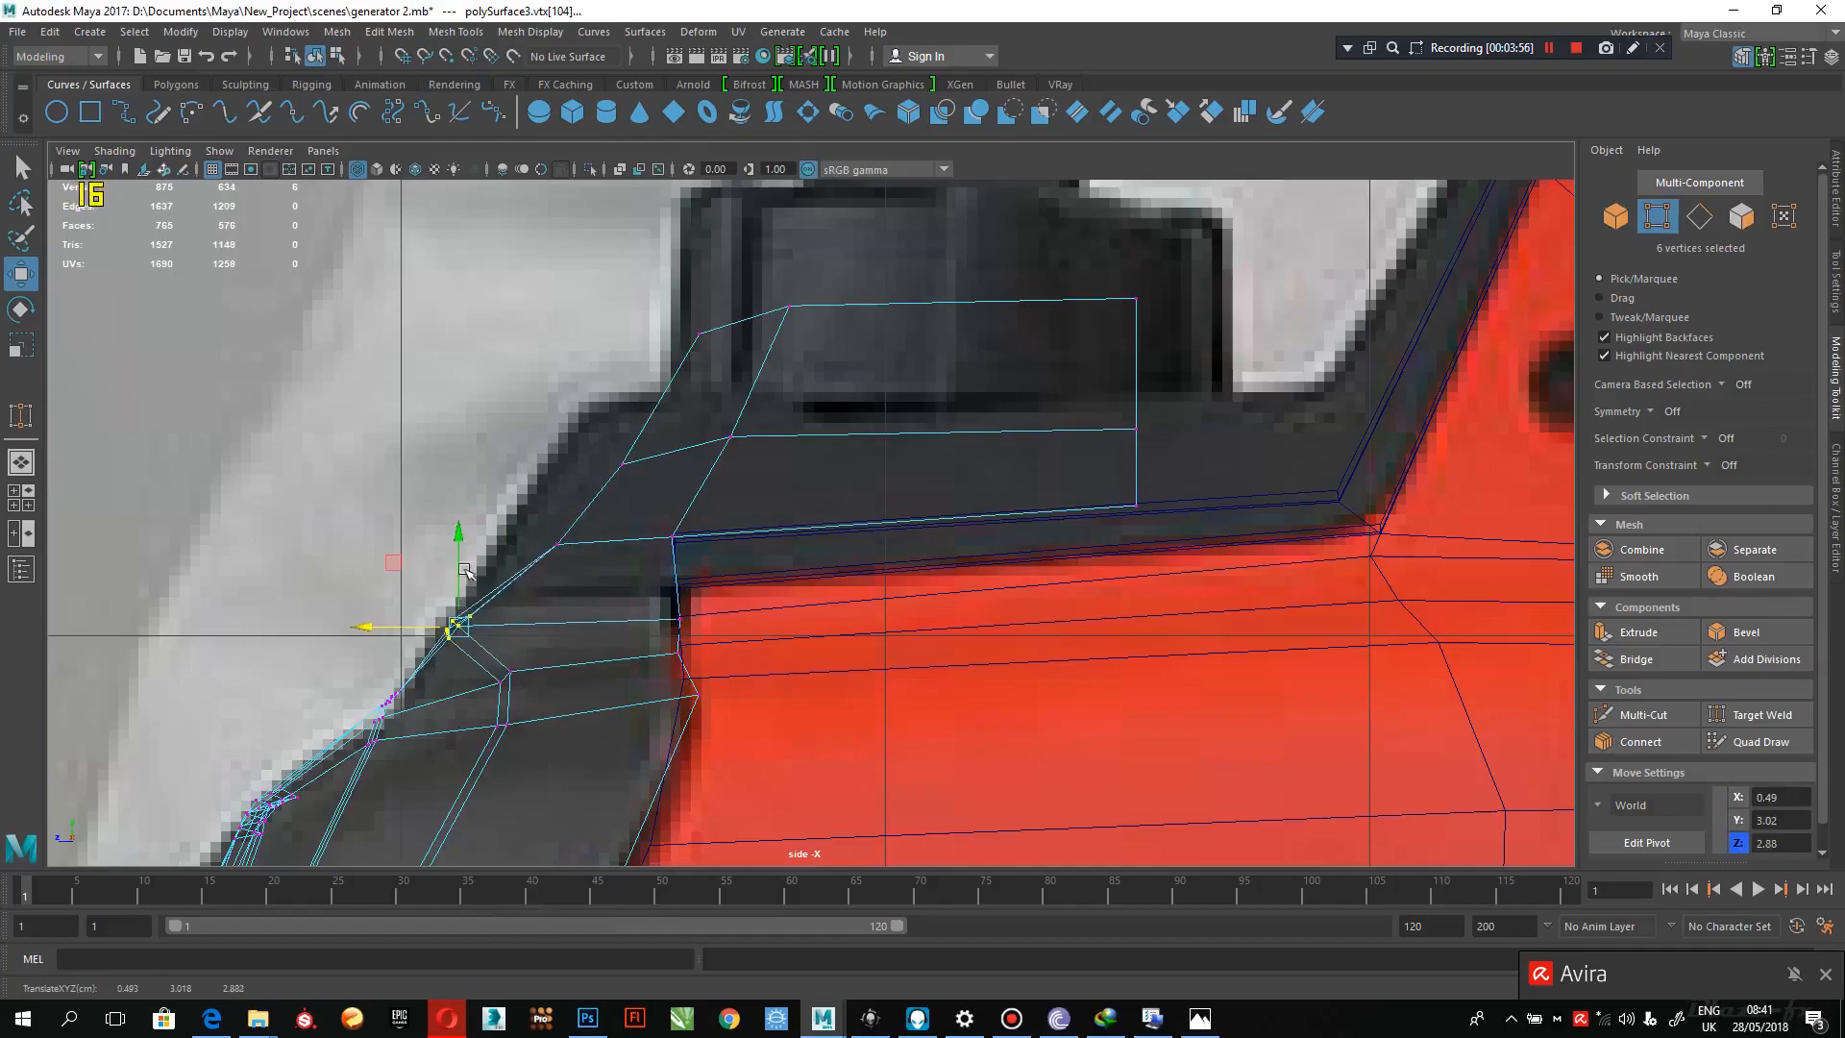
left_click_drag(465, 572, 424, 628)
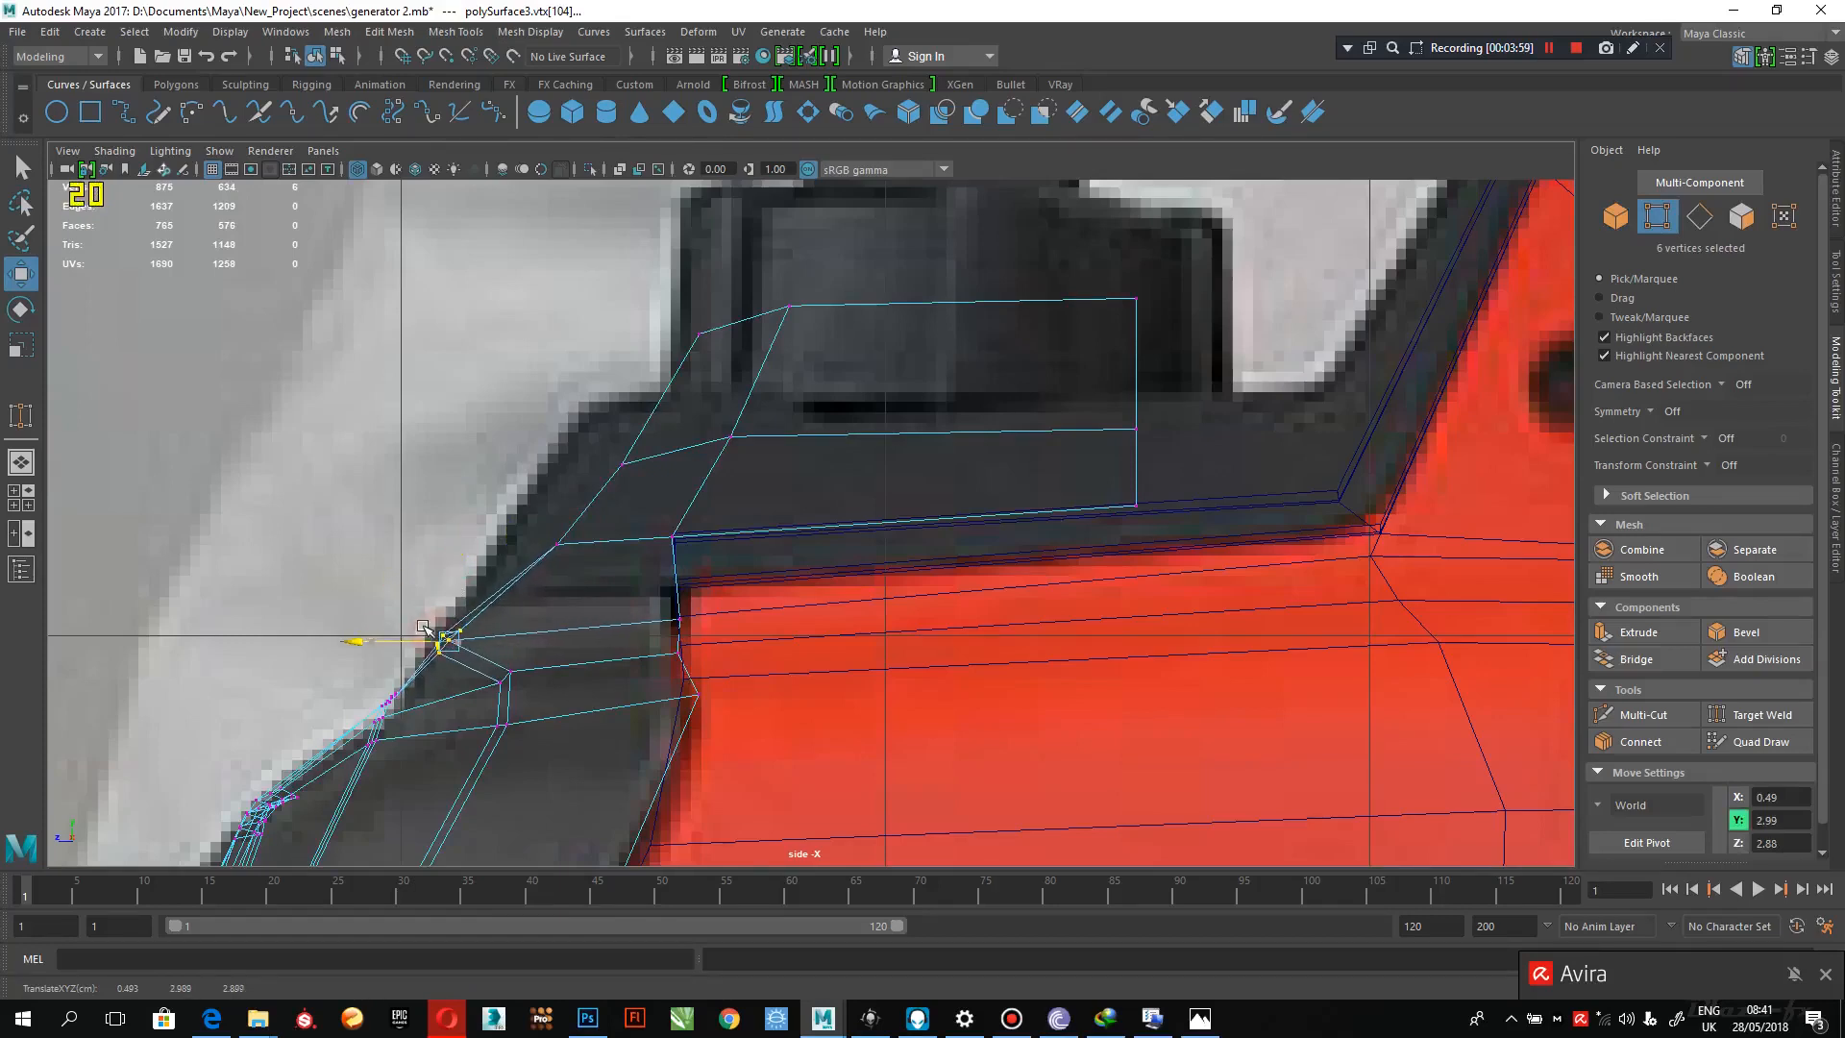
- Insert an edge loop across the end cover between the lowered row and the row above it
right_click(671, 582)
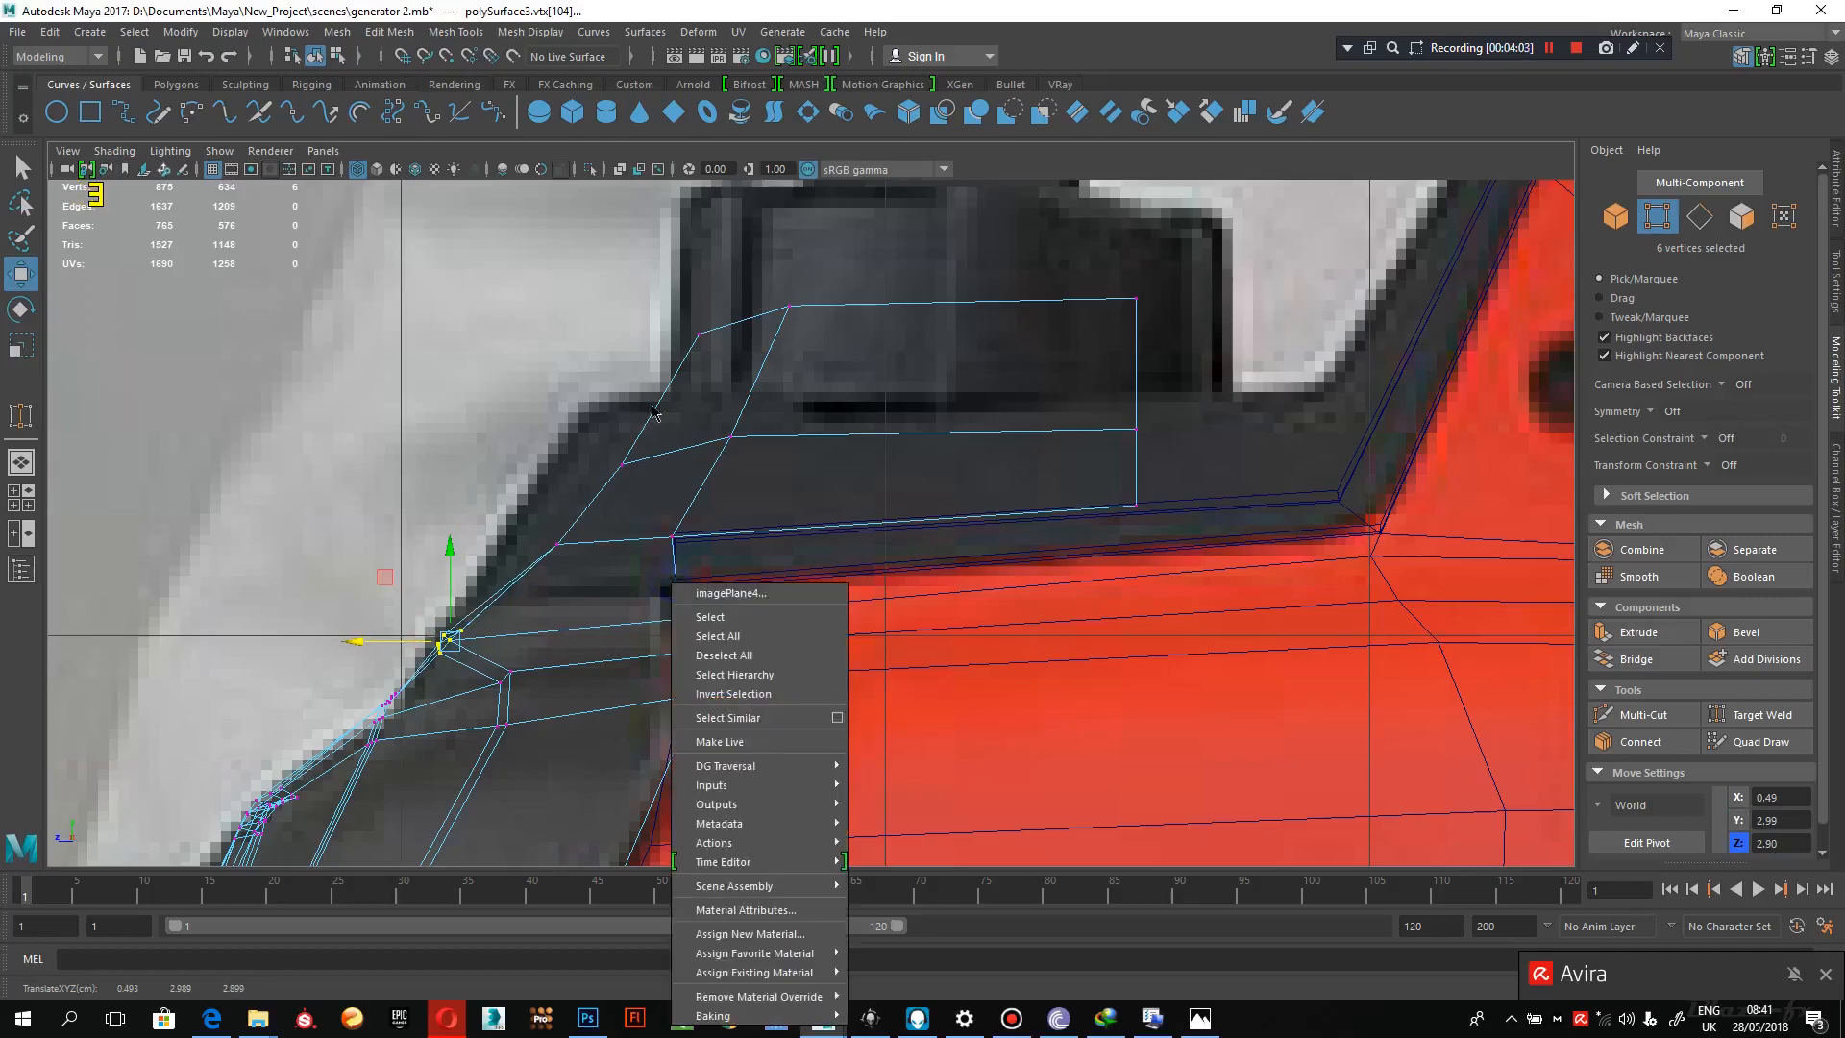
right_click(666, 531)
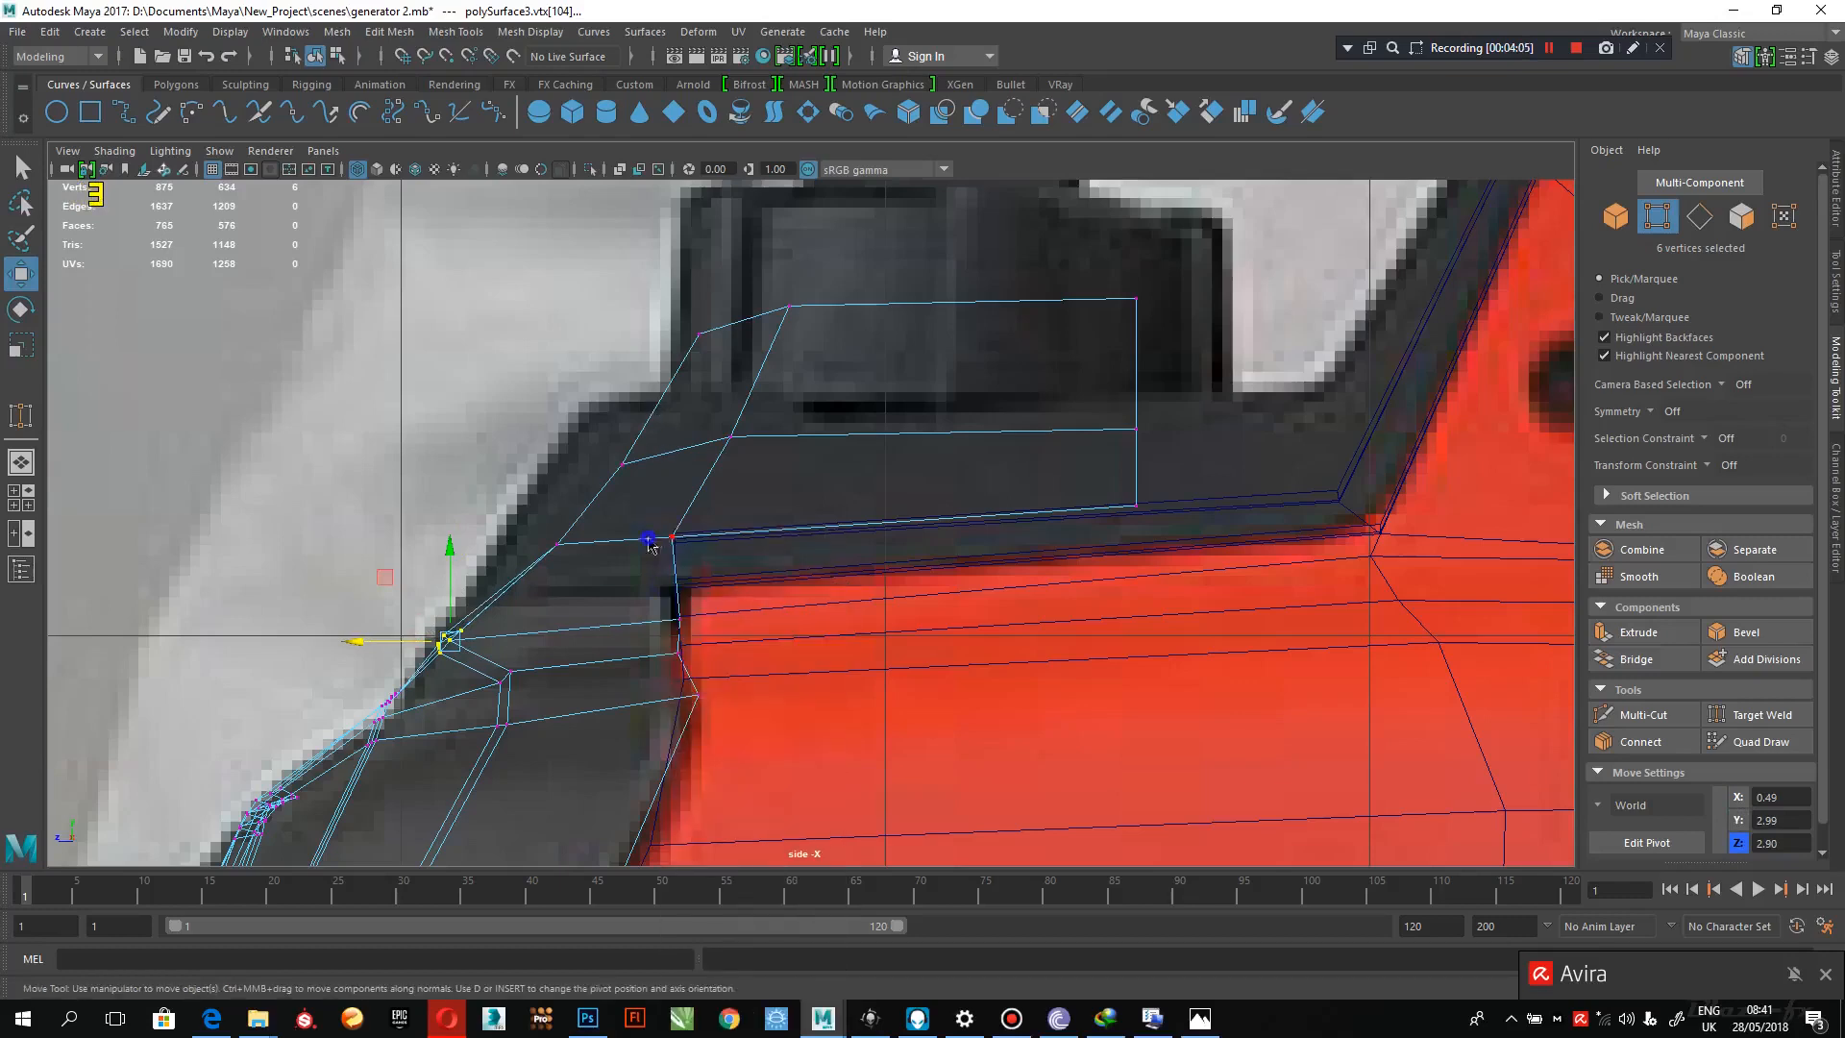
right_click_drag(647, 541, 647, 394)
left_click(673, 575)
right_click_drag(672, 574, 655, 708, "shift")
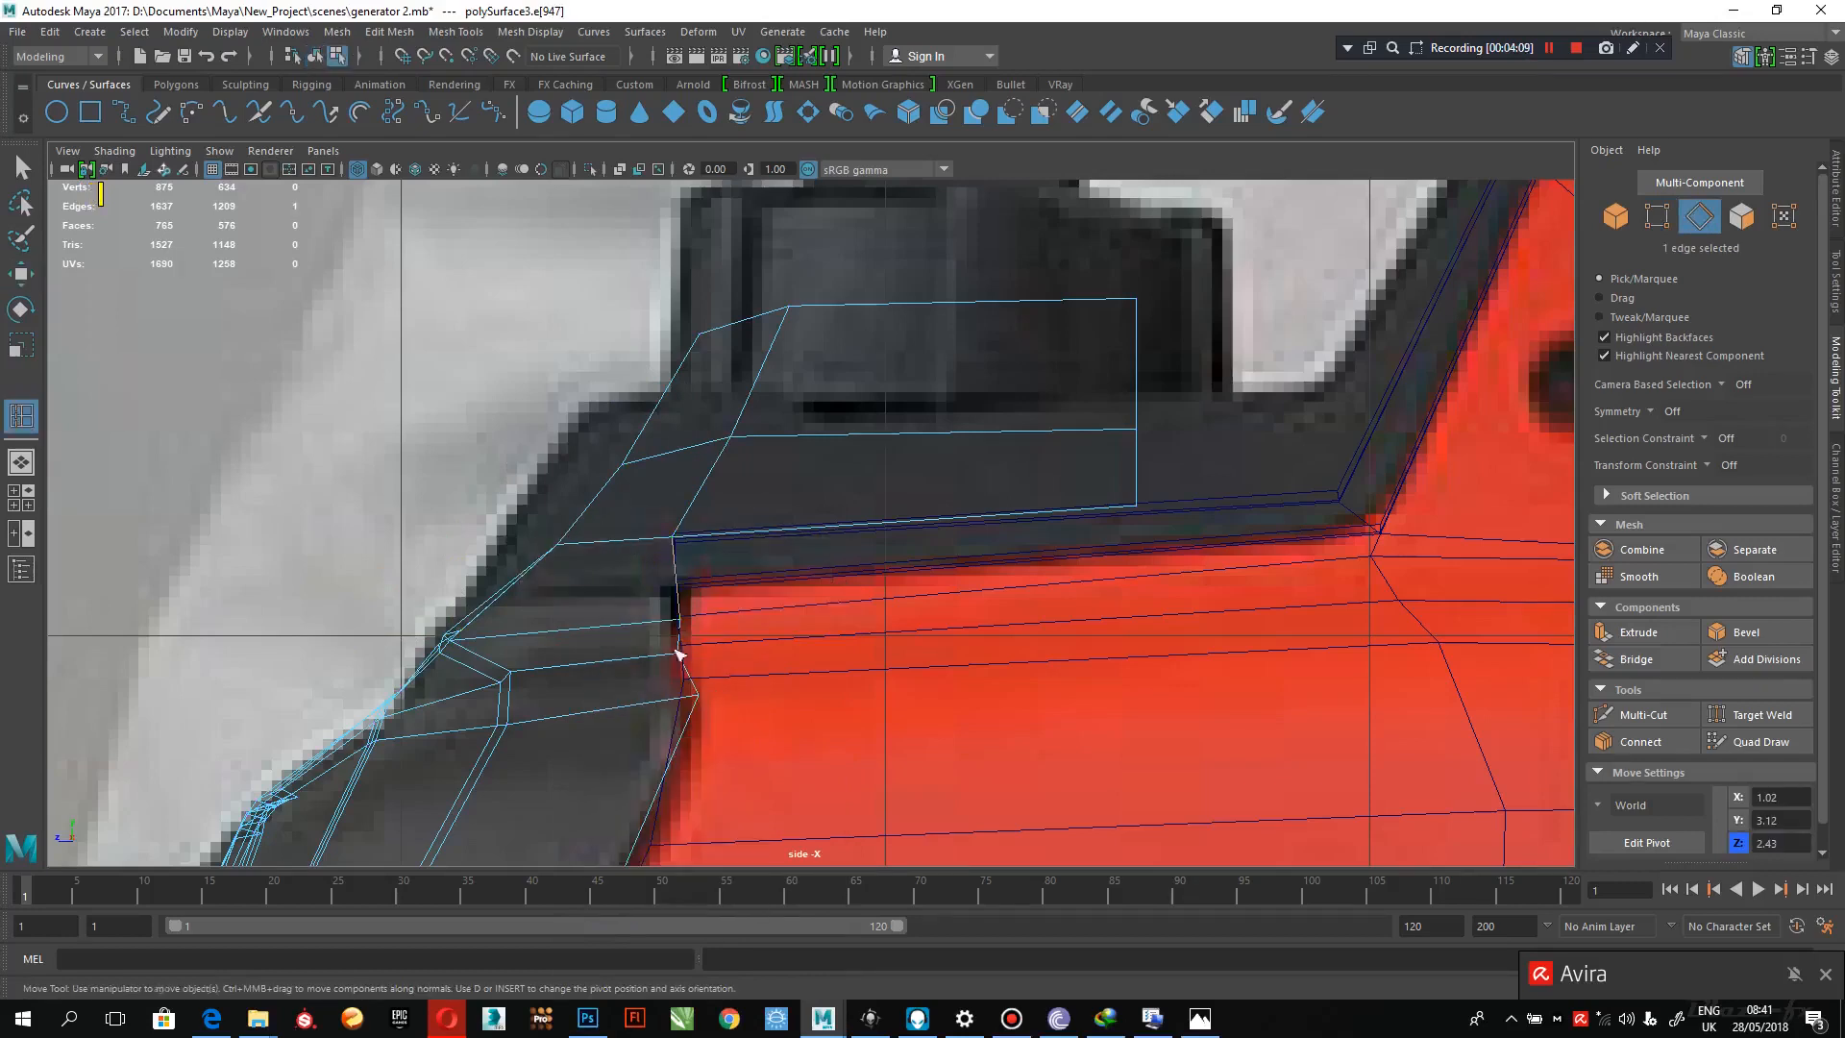
left_click(674, 588)
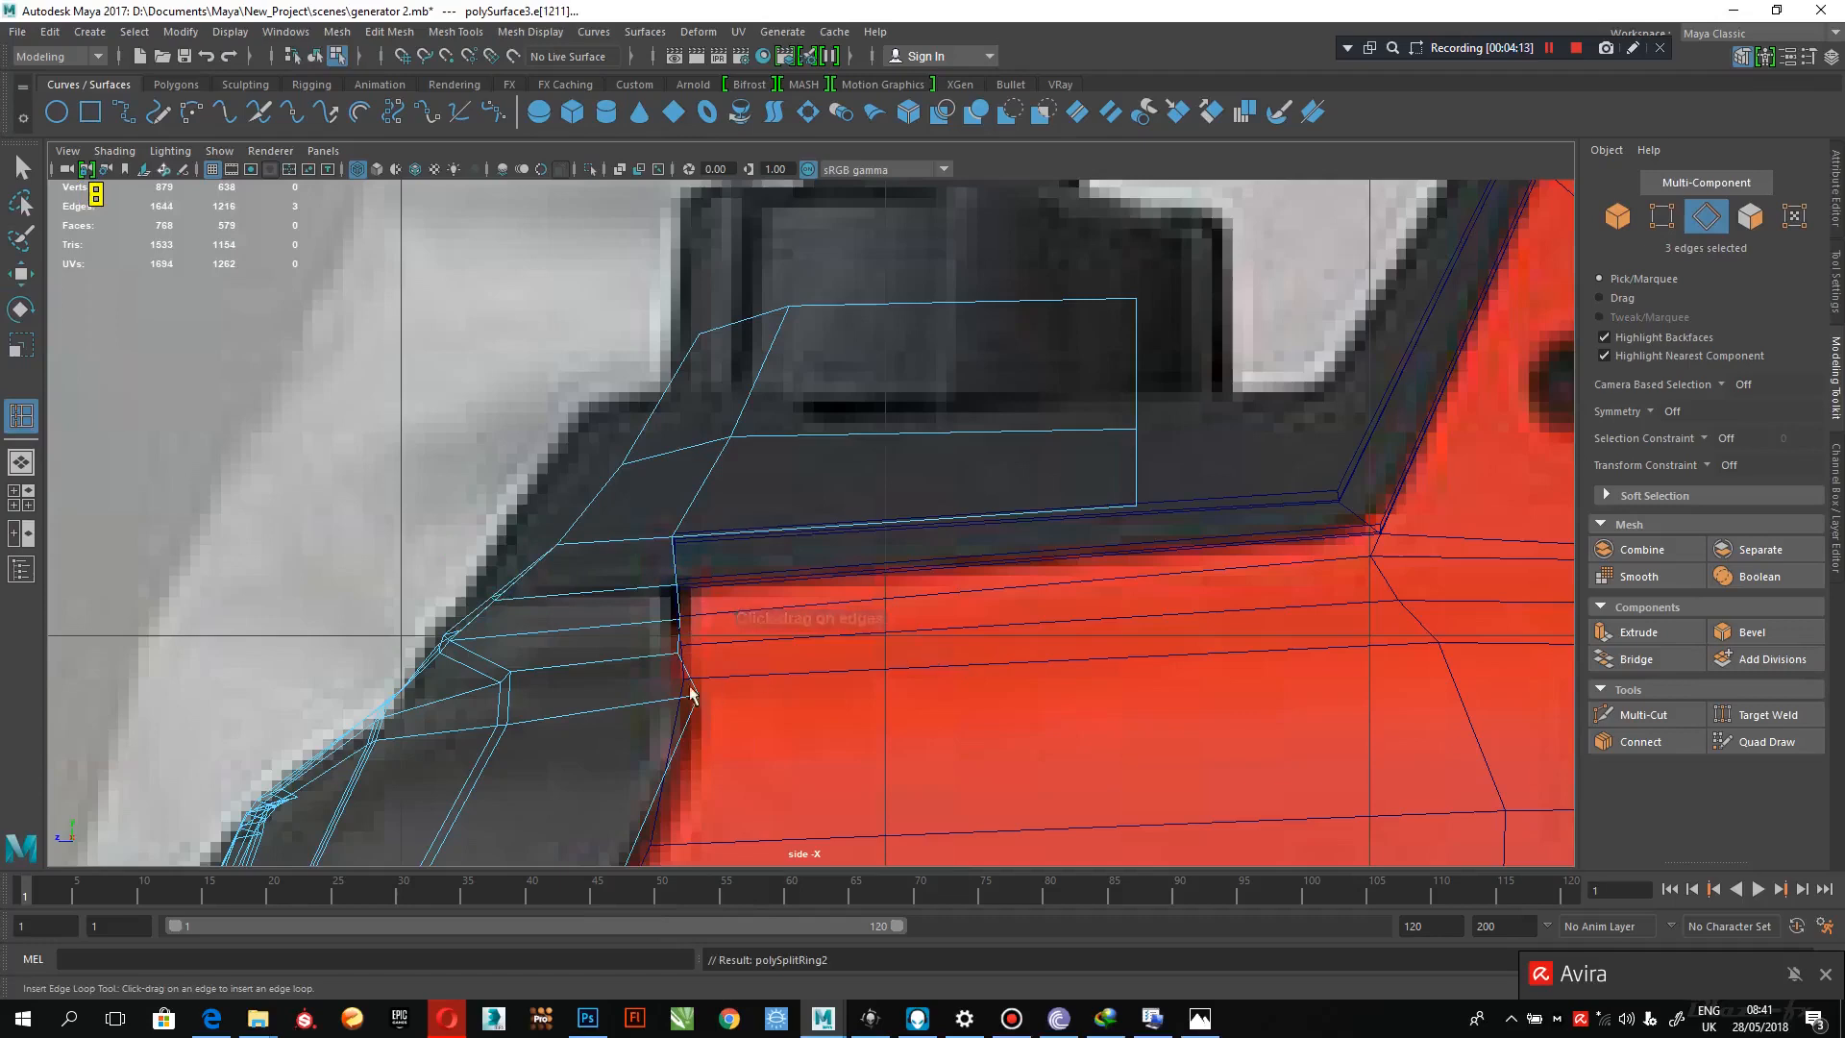
key("q")
- Shift the three front vertices of the new edge loop outward to the reference outline in the side view
right_click_drag(510, 600, 451, 555)
left_click(557, 553)
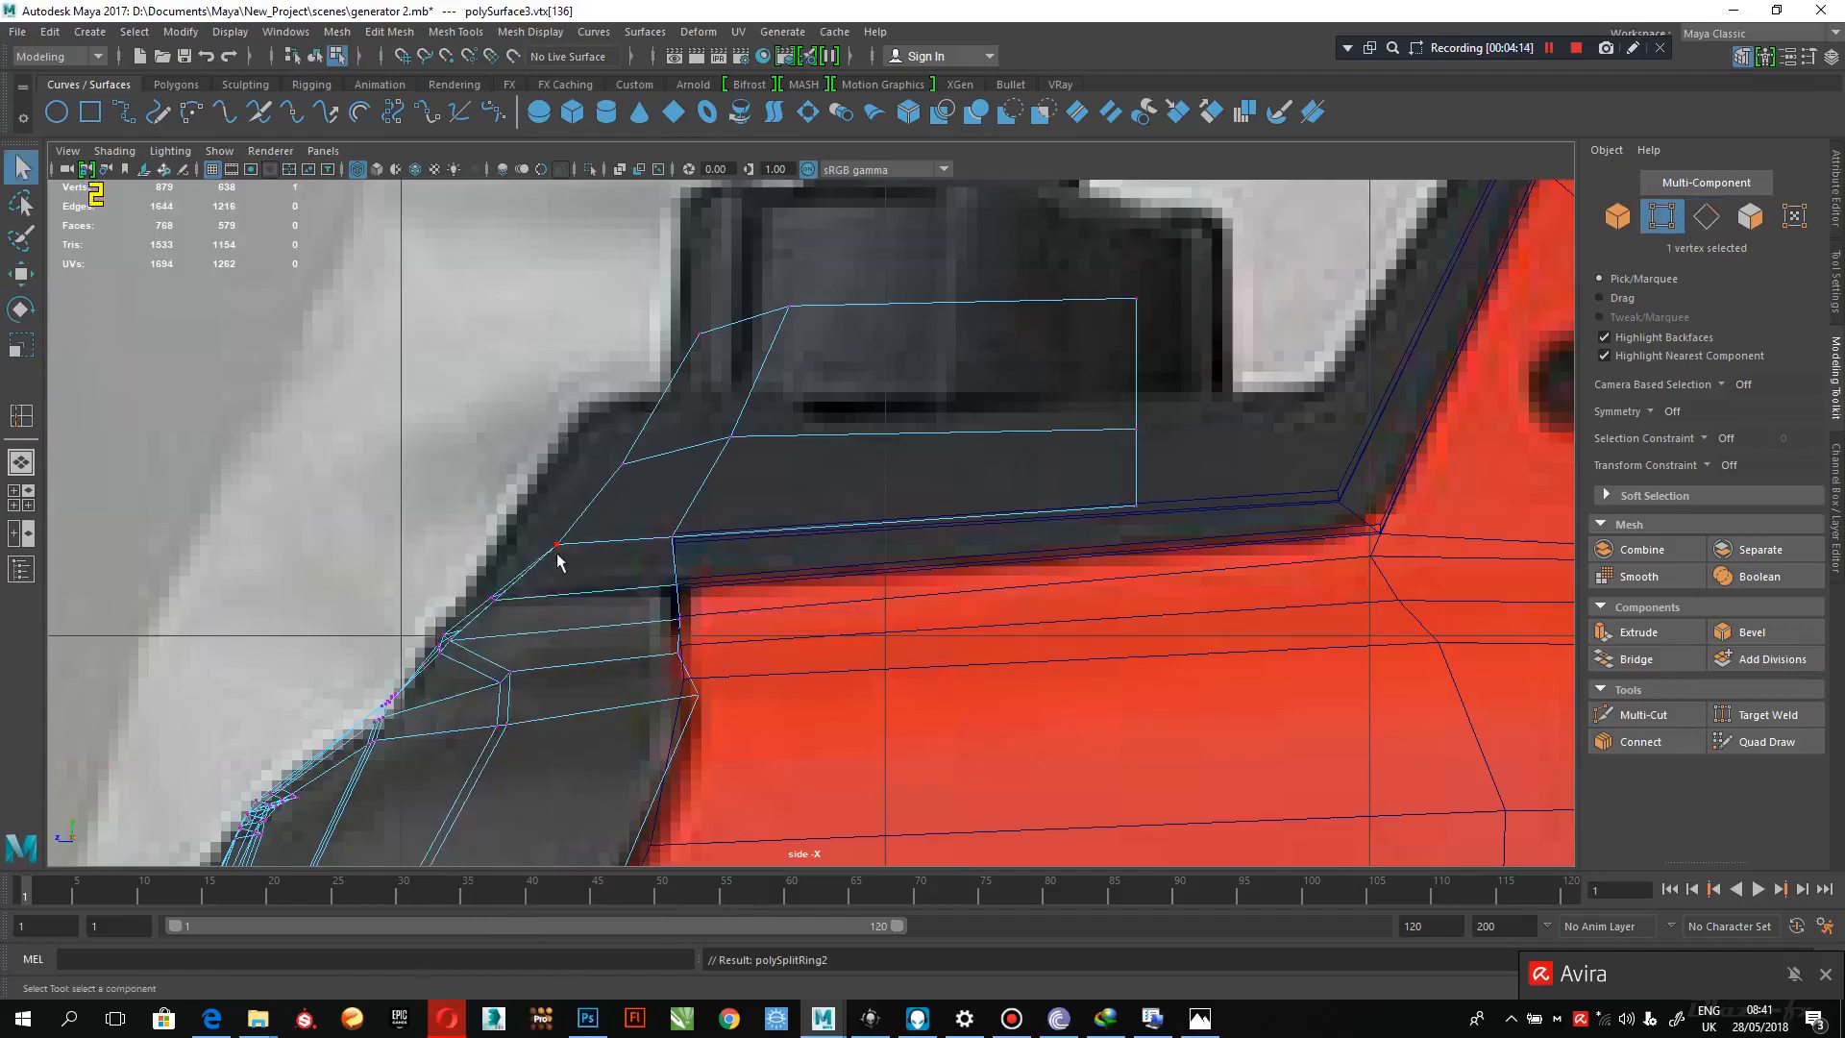
key("w")
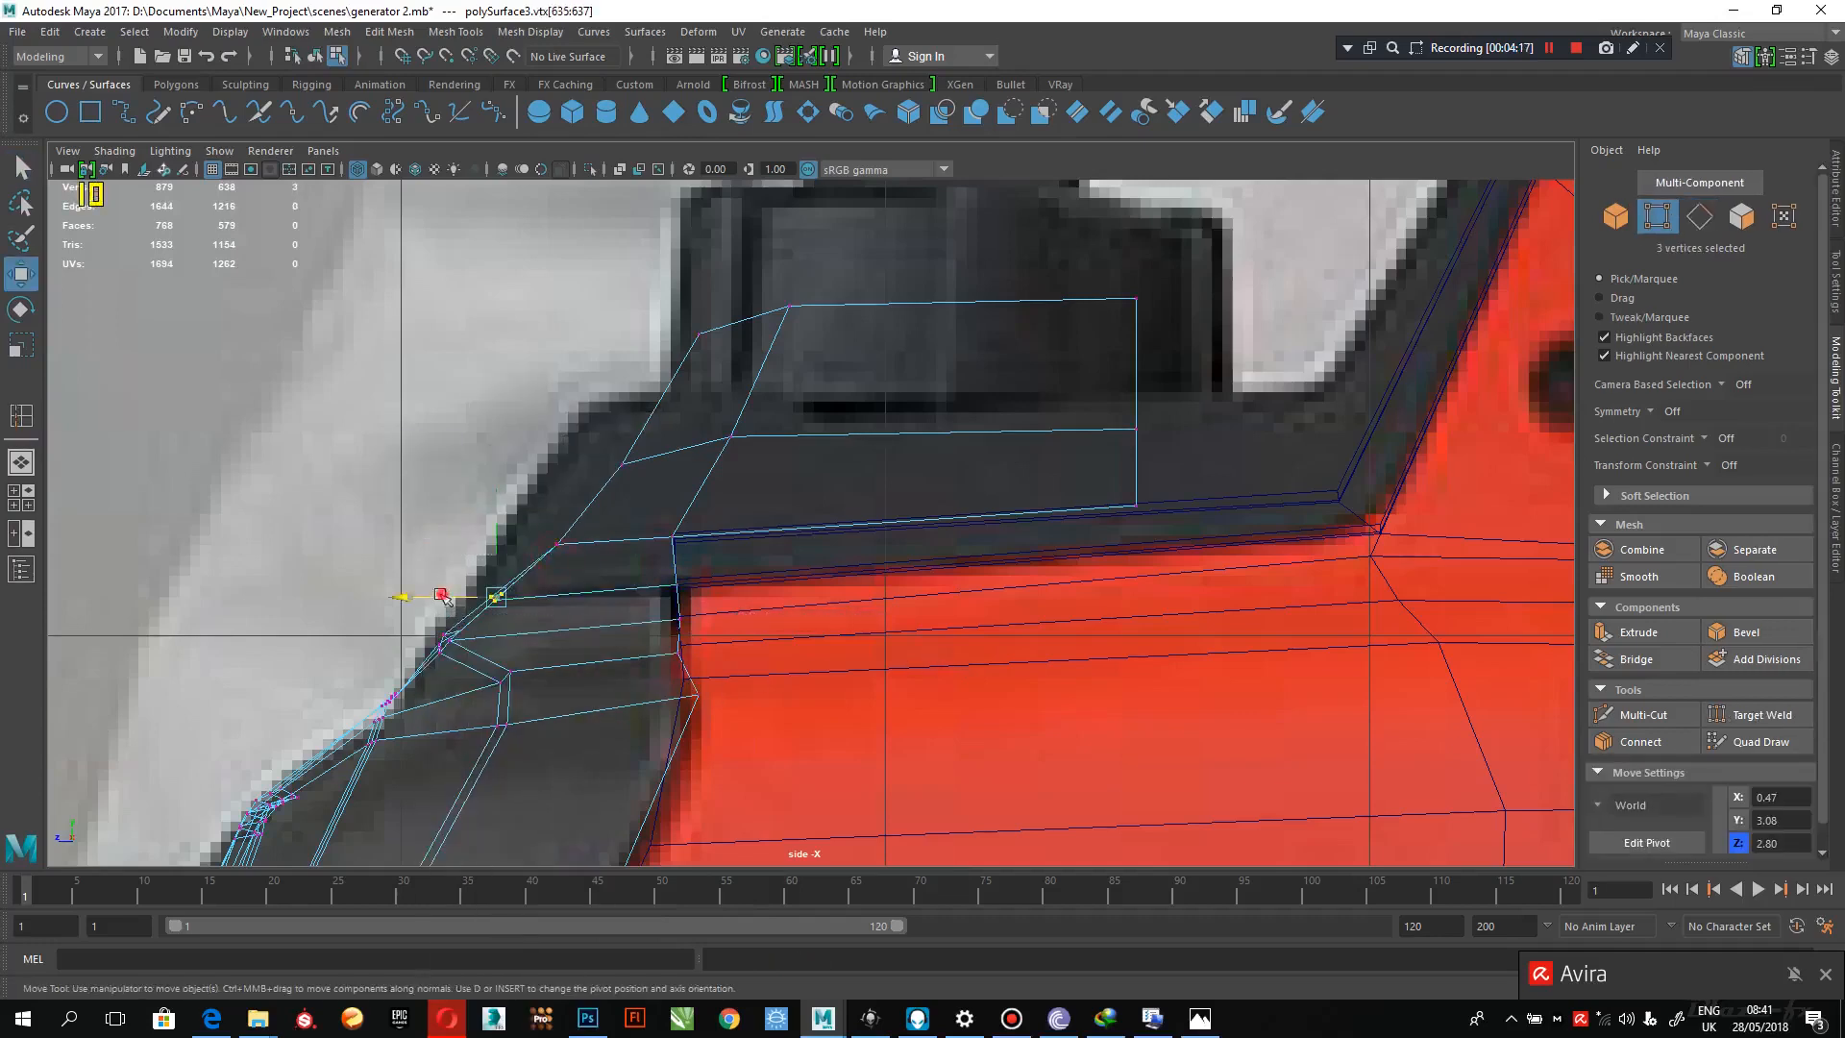
left_click_drag(442, 598, 415, 585)
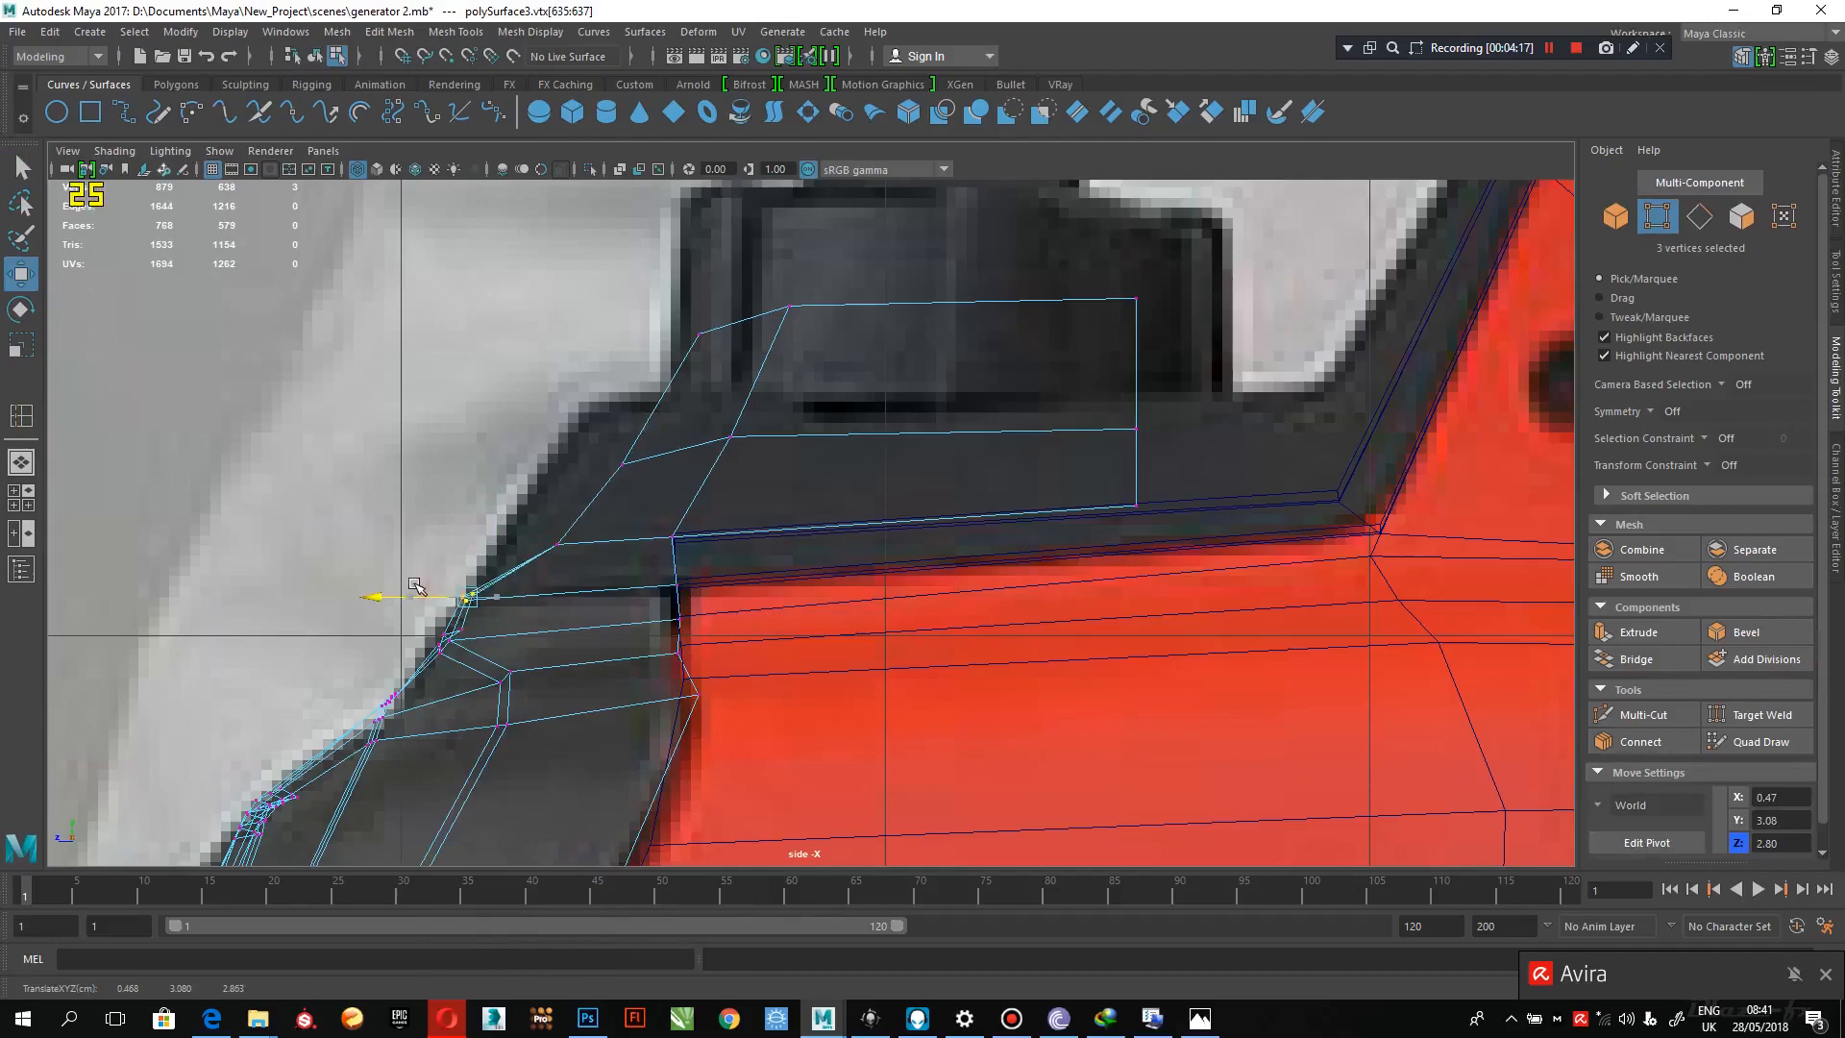
- Shift the two shoulder vertices just below the end cover's new edge loop outward to about Z 2.84 in the side view
left_click(536, 685)
left_click_drag(460, 685, 426, 684)
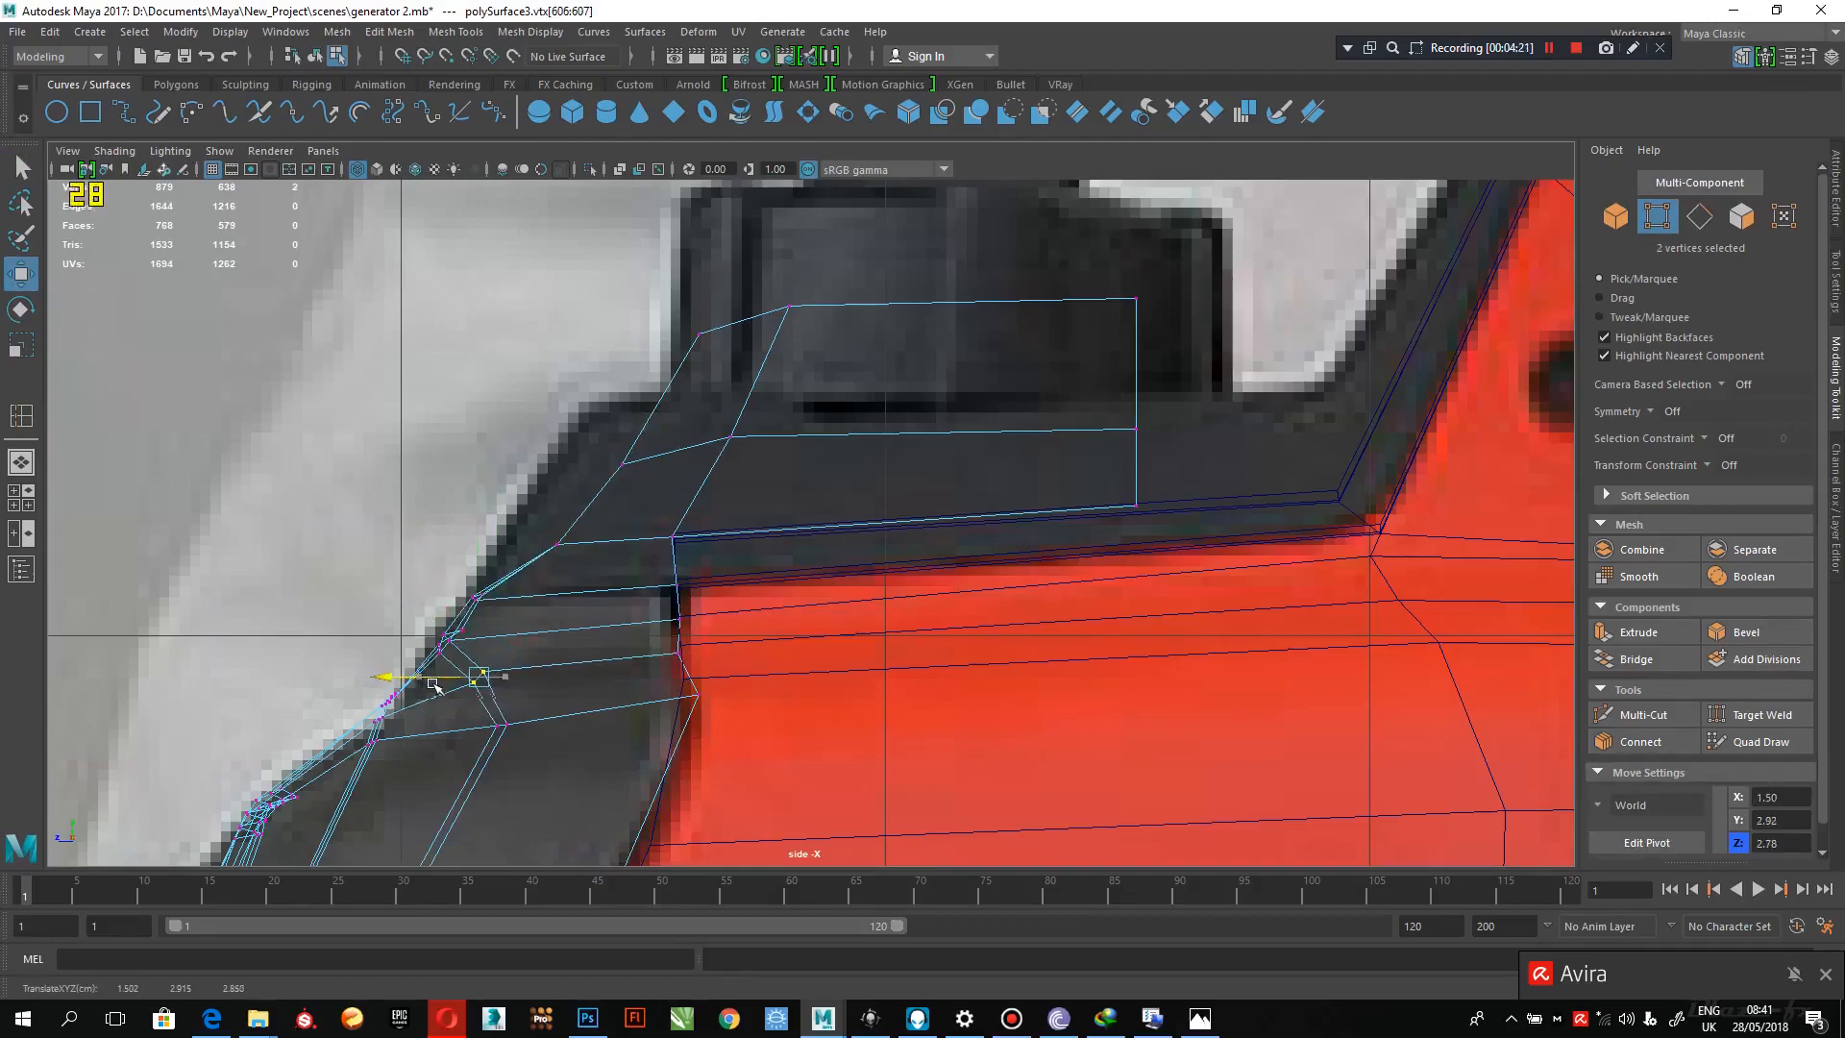
key("space")
key("space")
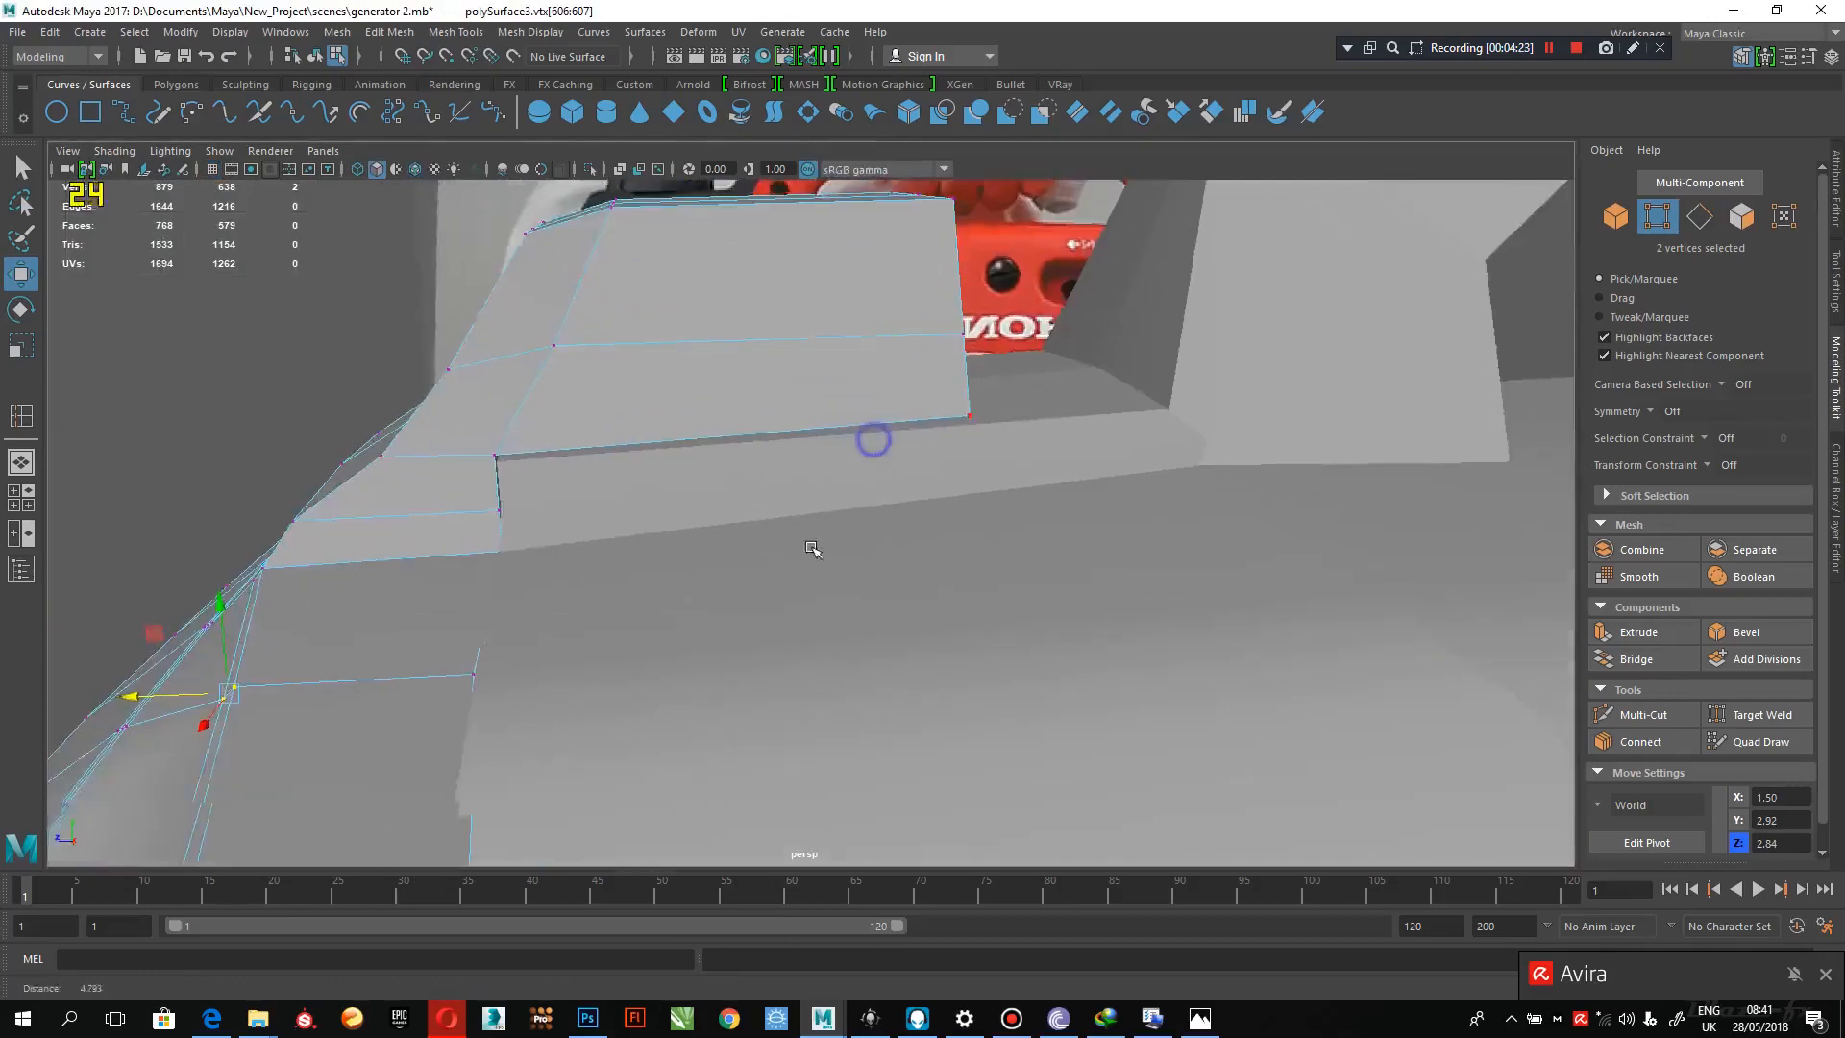
- Delete the closely spaced duplicate edge loop running over the shoulder and down the end cover's side face
left_click_drag(816, 547, 768, 533, "alt")
right_click_drag(768, 533, 738, 593, "alt")
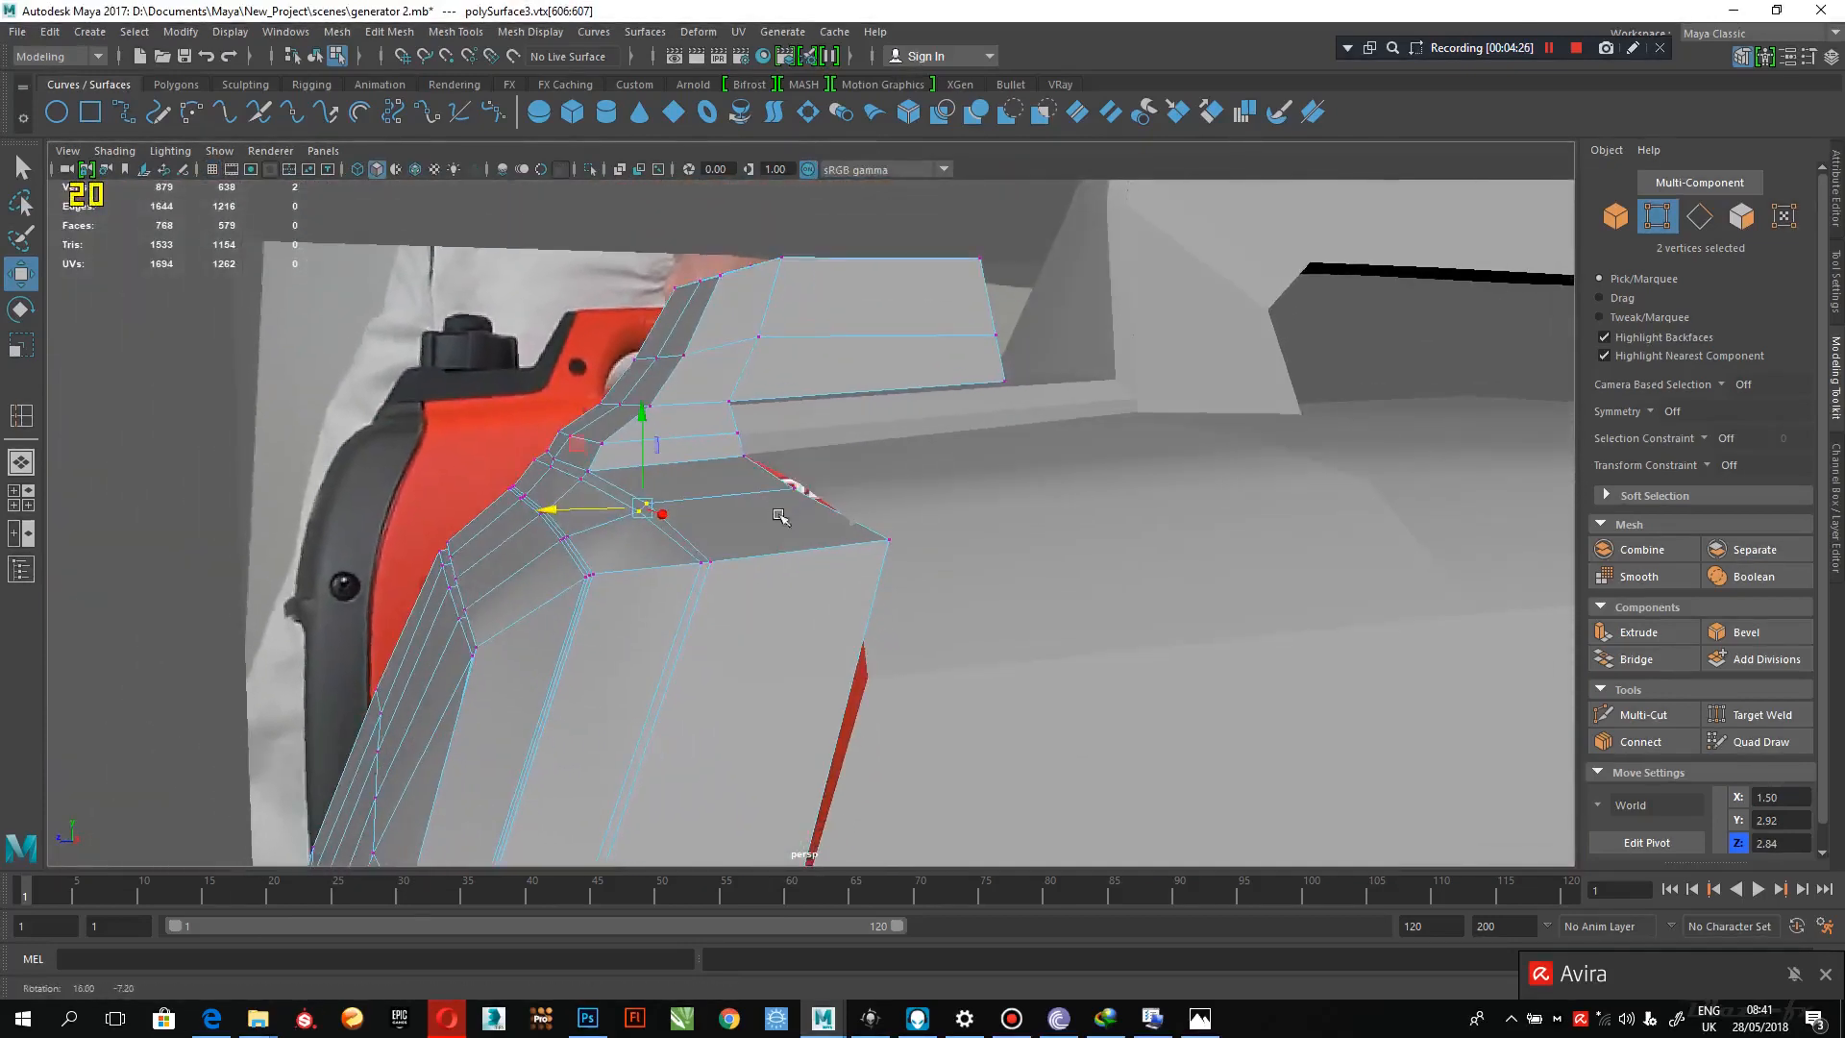
left_click_drag(738, 592, 659, 531, "alt")
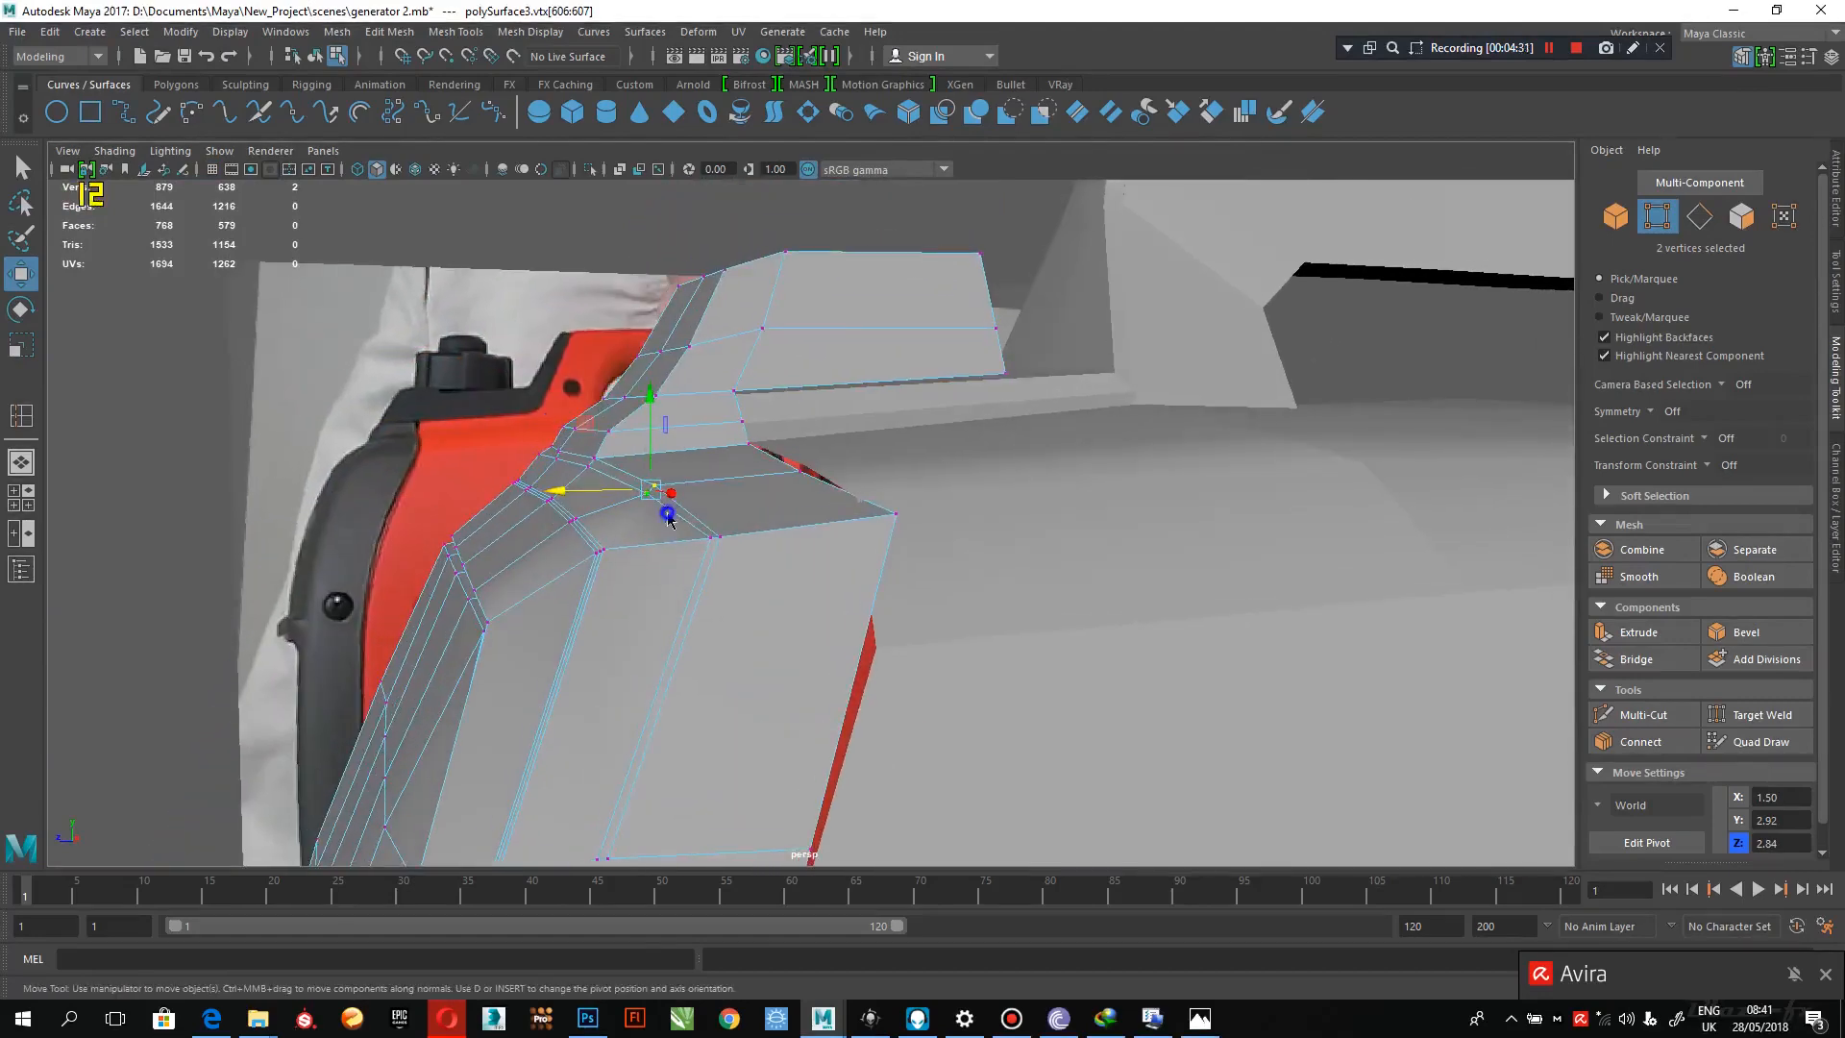
key("F10")
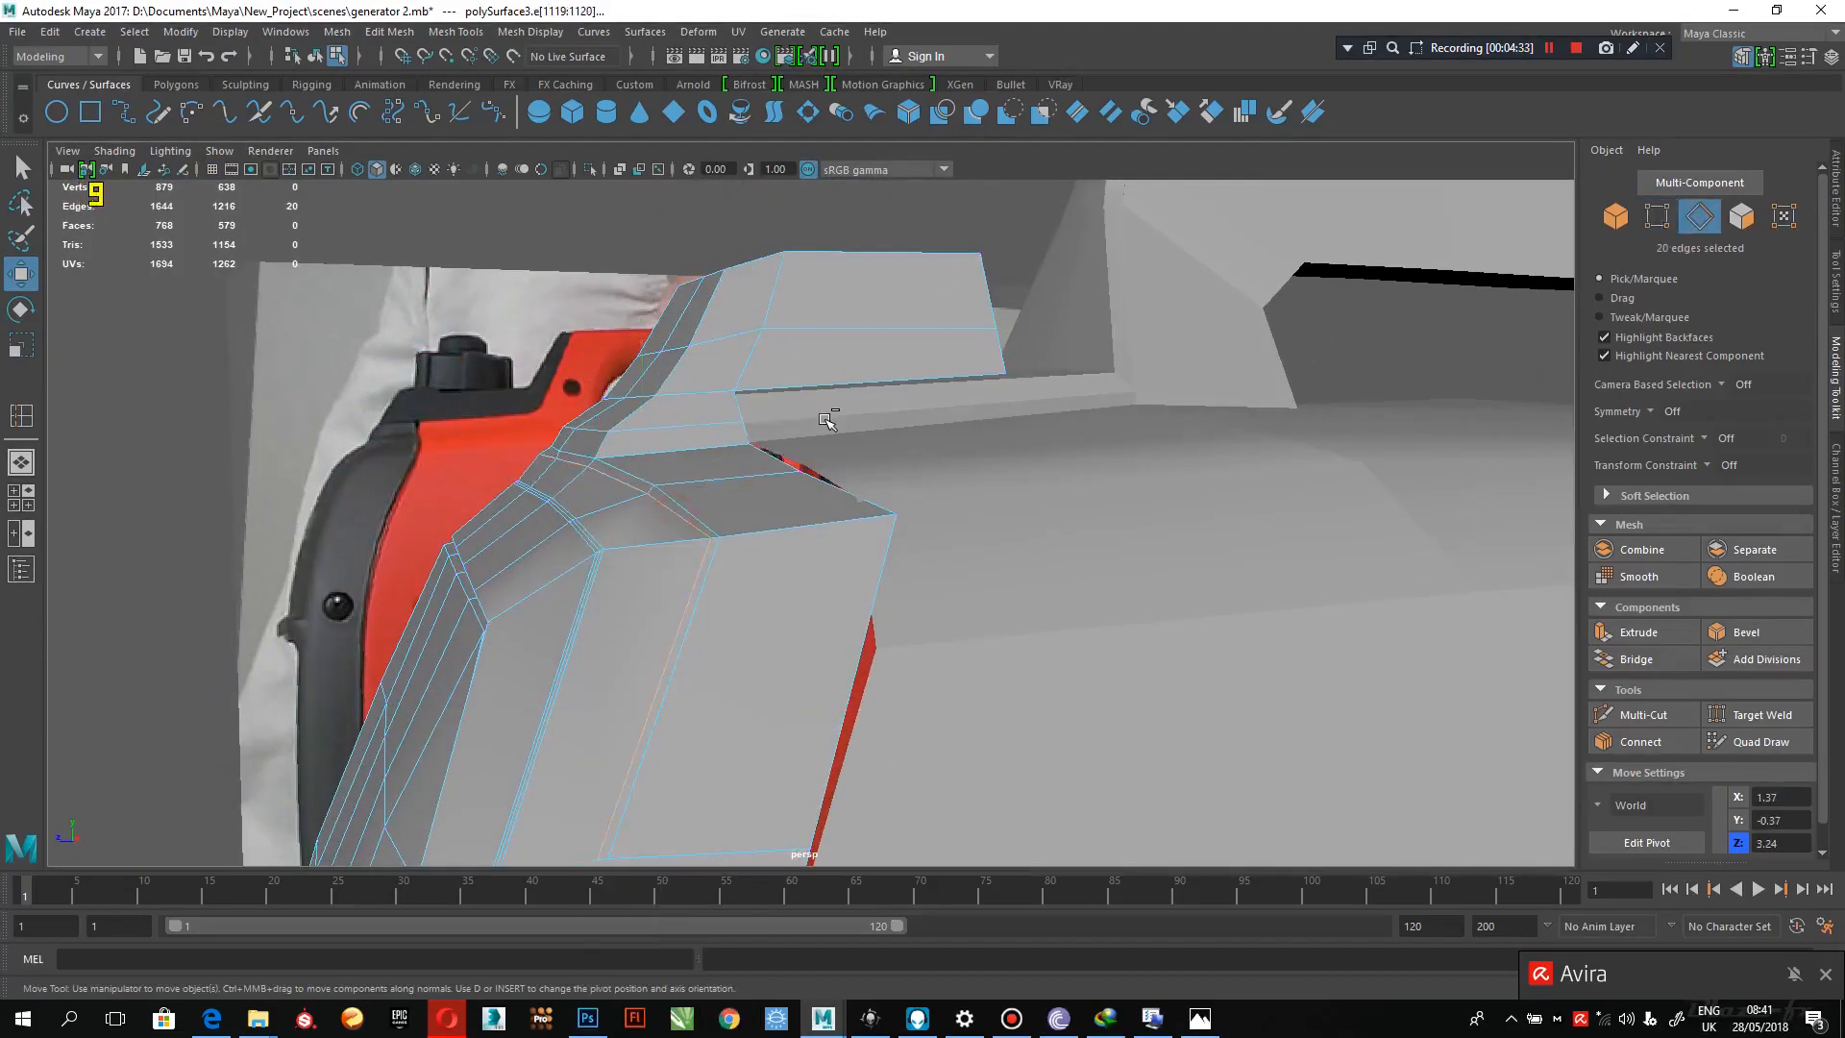
key("Delete")
left_click_drag(874, 632, 810, 397, "alt")
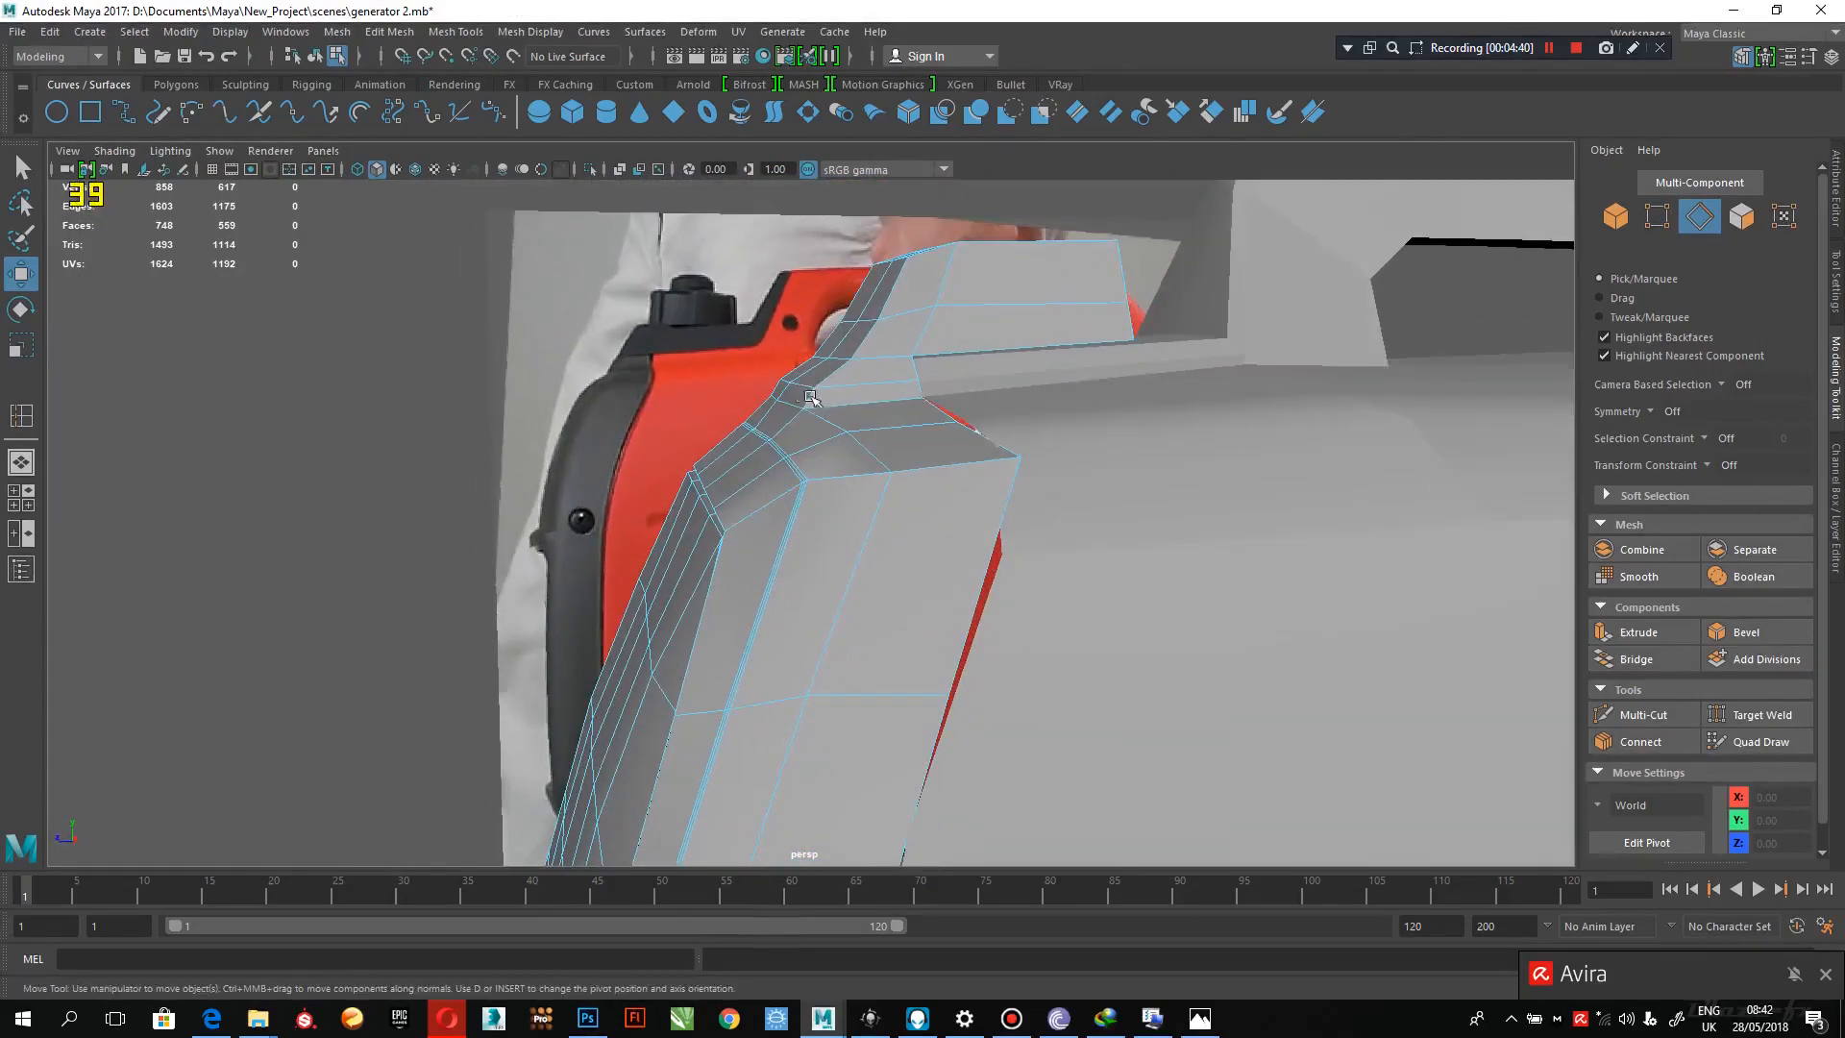
left_click_drag(760, 454, 766, 448, "alt")
- Select the twelve vertices of the tight crease row along the end cover's upper front edge and raise them slightly
right_click_drag(766, 444, 679, 444)
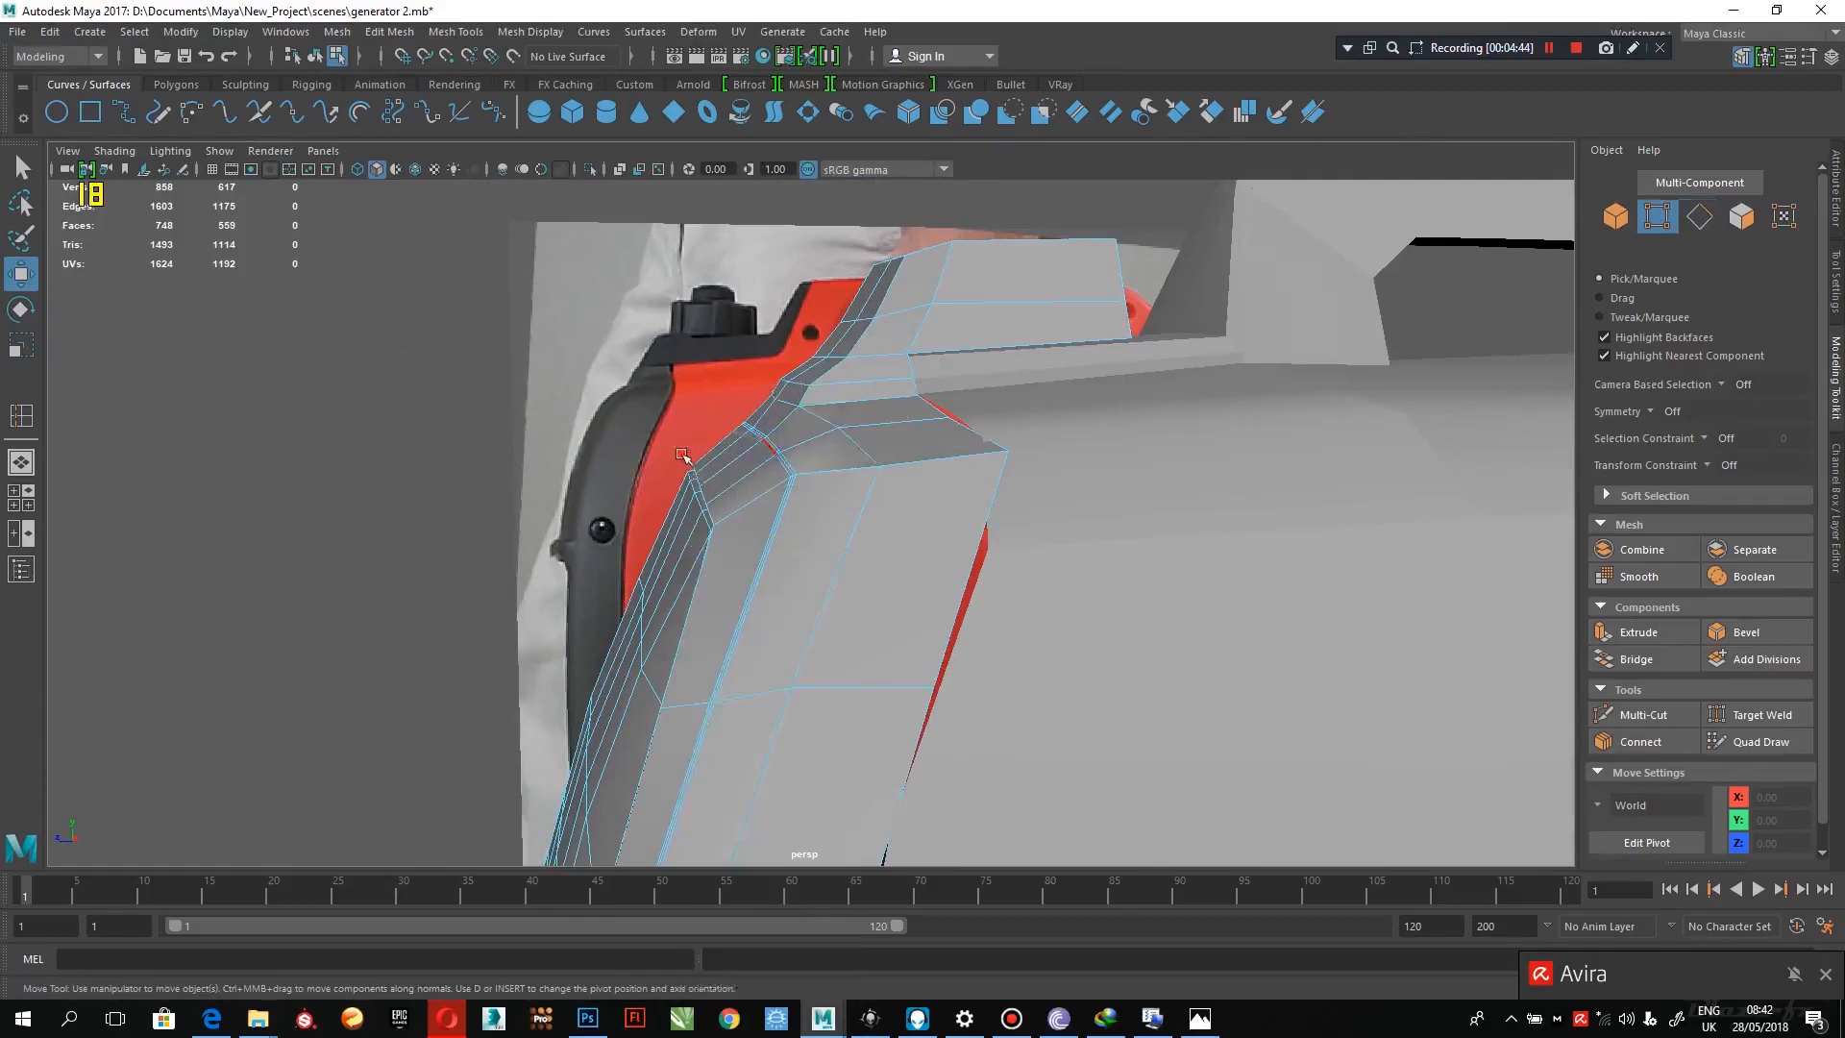
left_click_drag(688, 454, 789, 483, "alt")
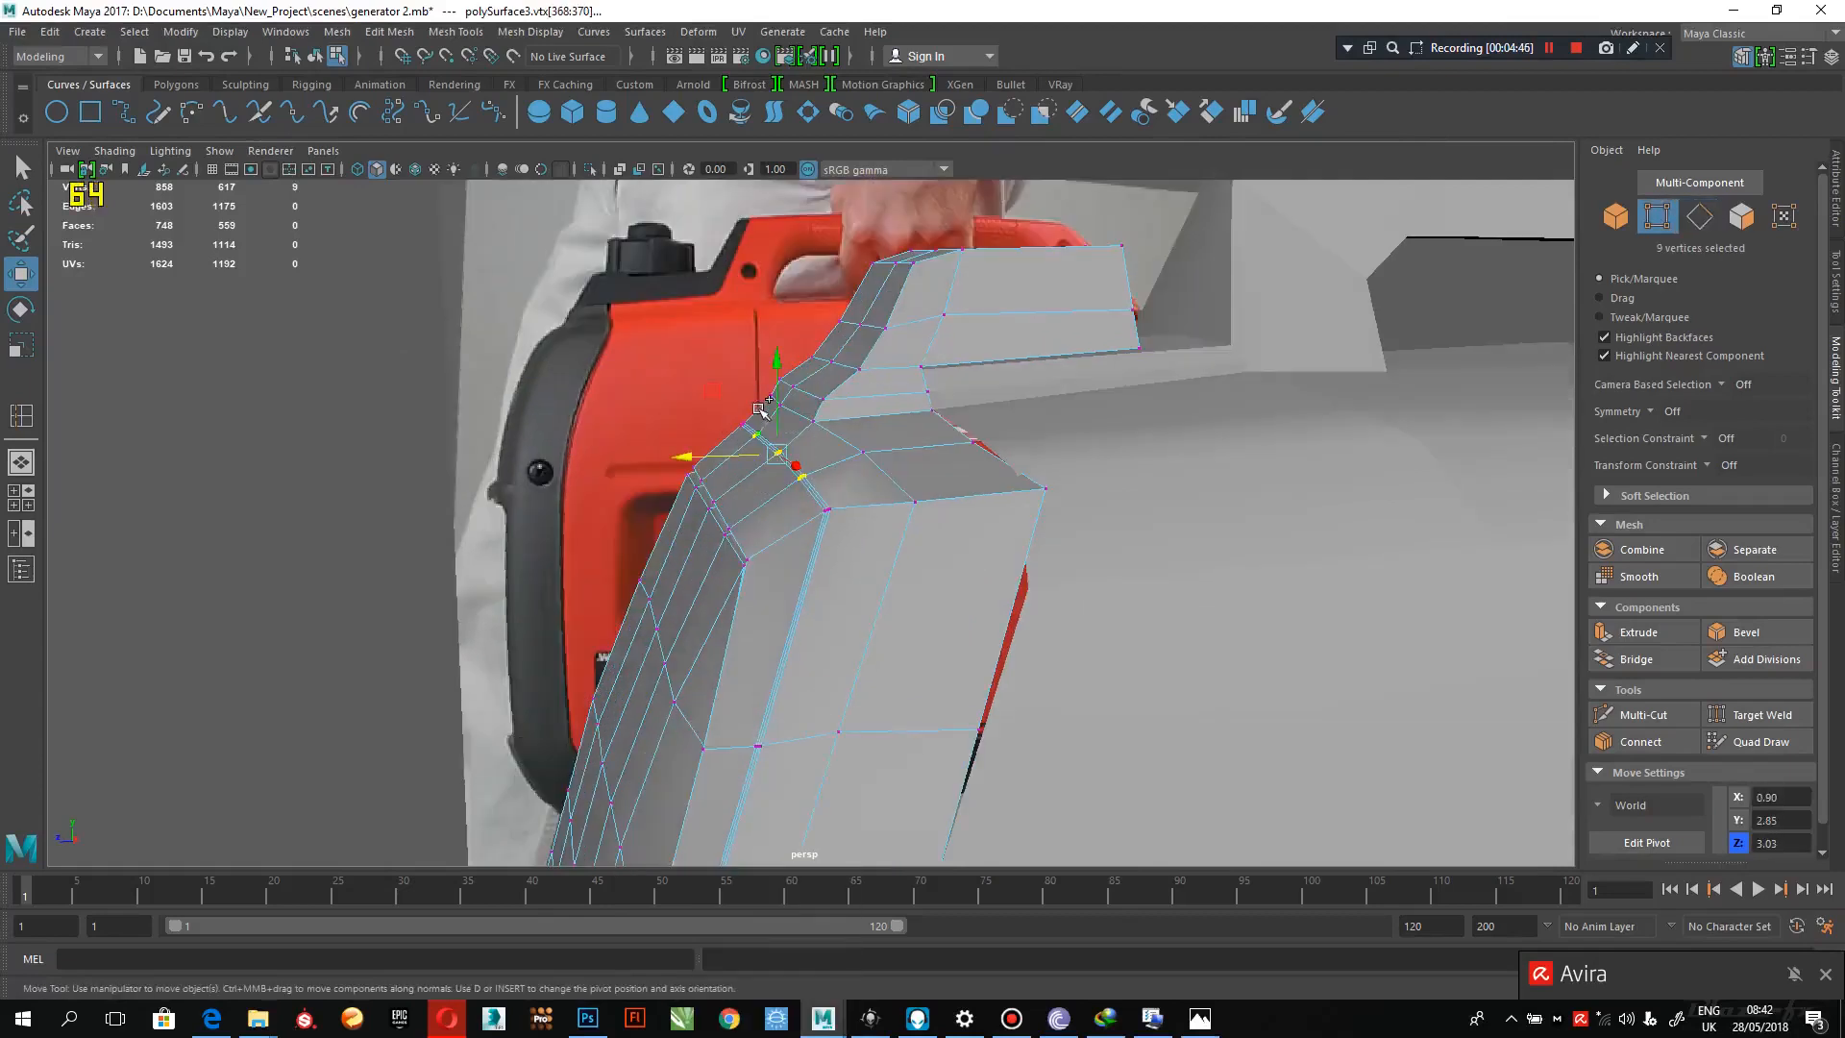
left_click_drag(700, 438, 704, 432, "alt")
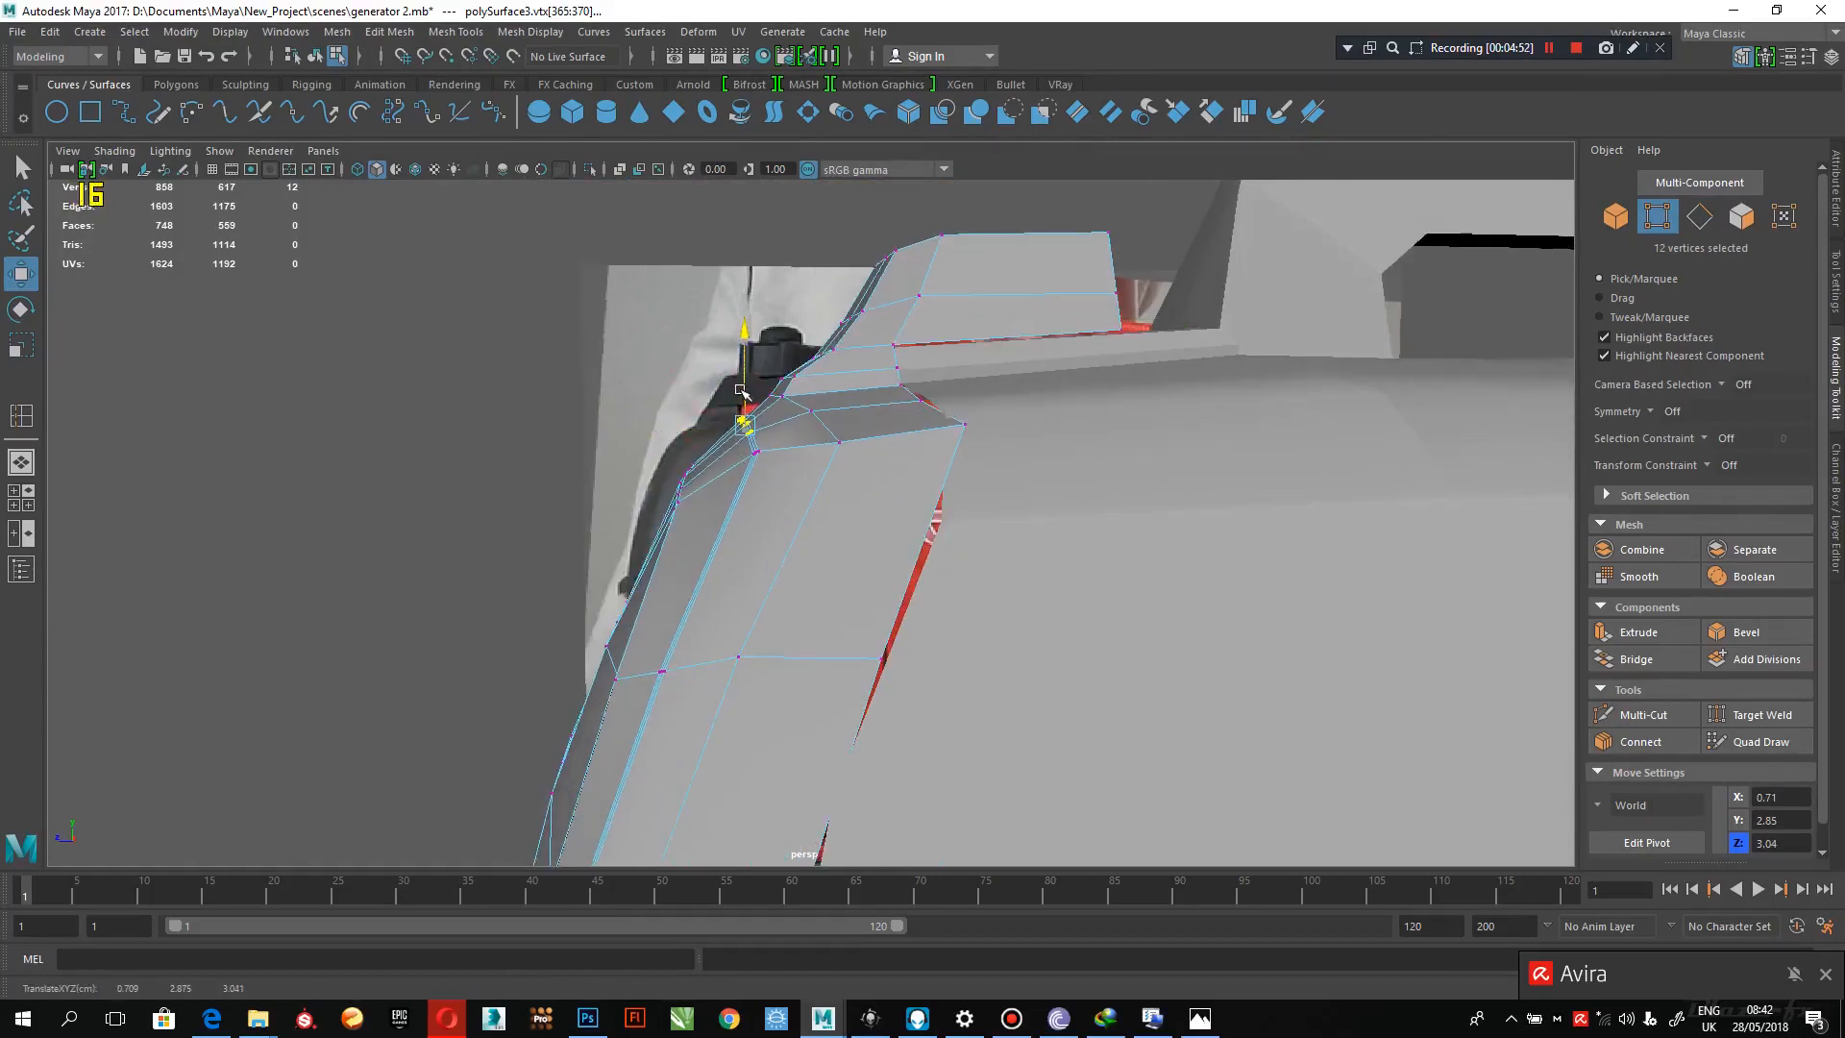
left_click_drag(744, 456, 845, 474, "alt")
- Lower the three front vertices of the row directly above the crease to about Y 2.98
left_click(882, 470)
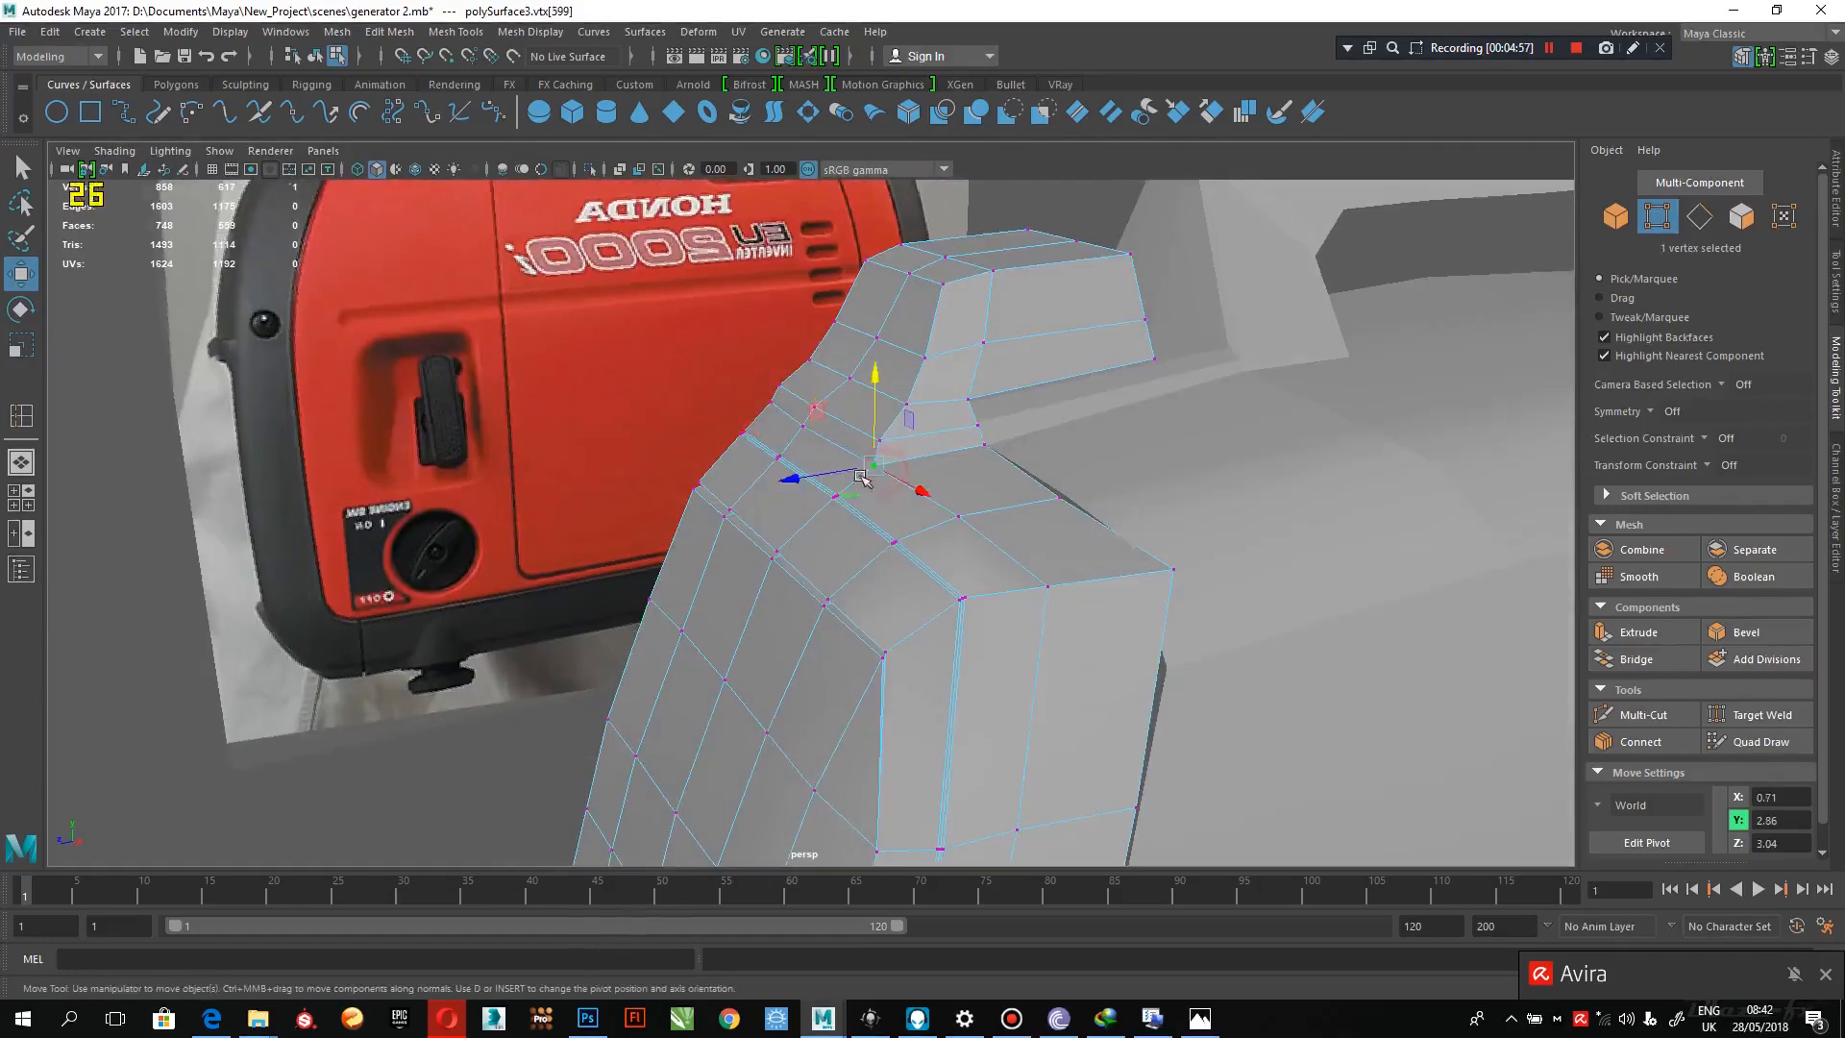
left_click(802, 428, "shift")
left_click(769, 409, "shift")
left_click_drag(770, 409, 757, 402, "alt")
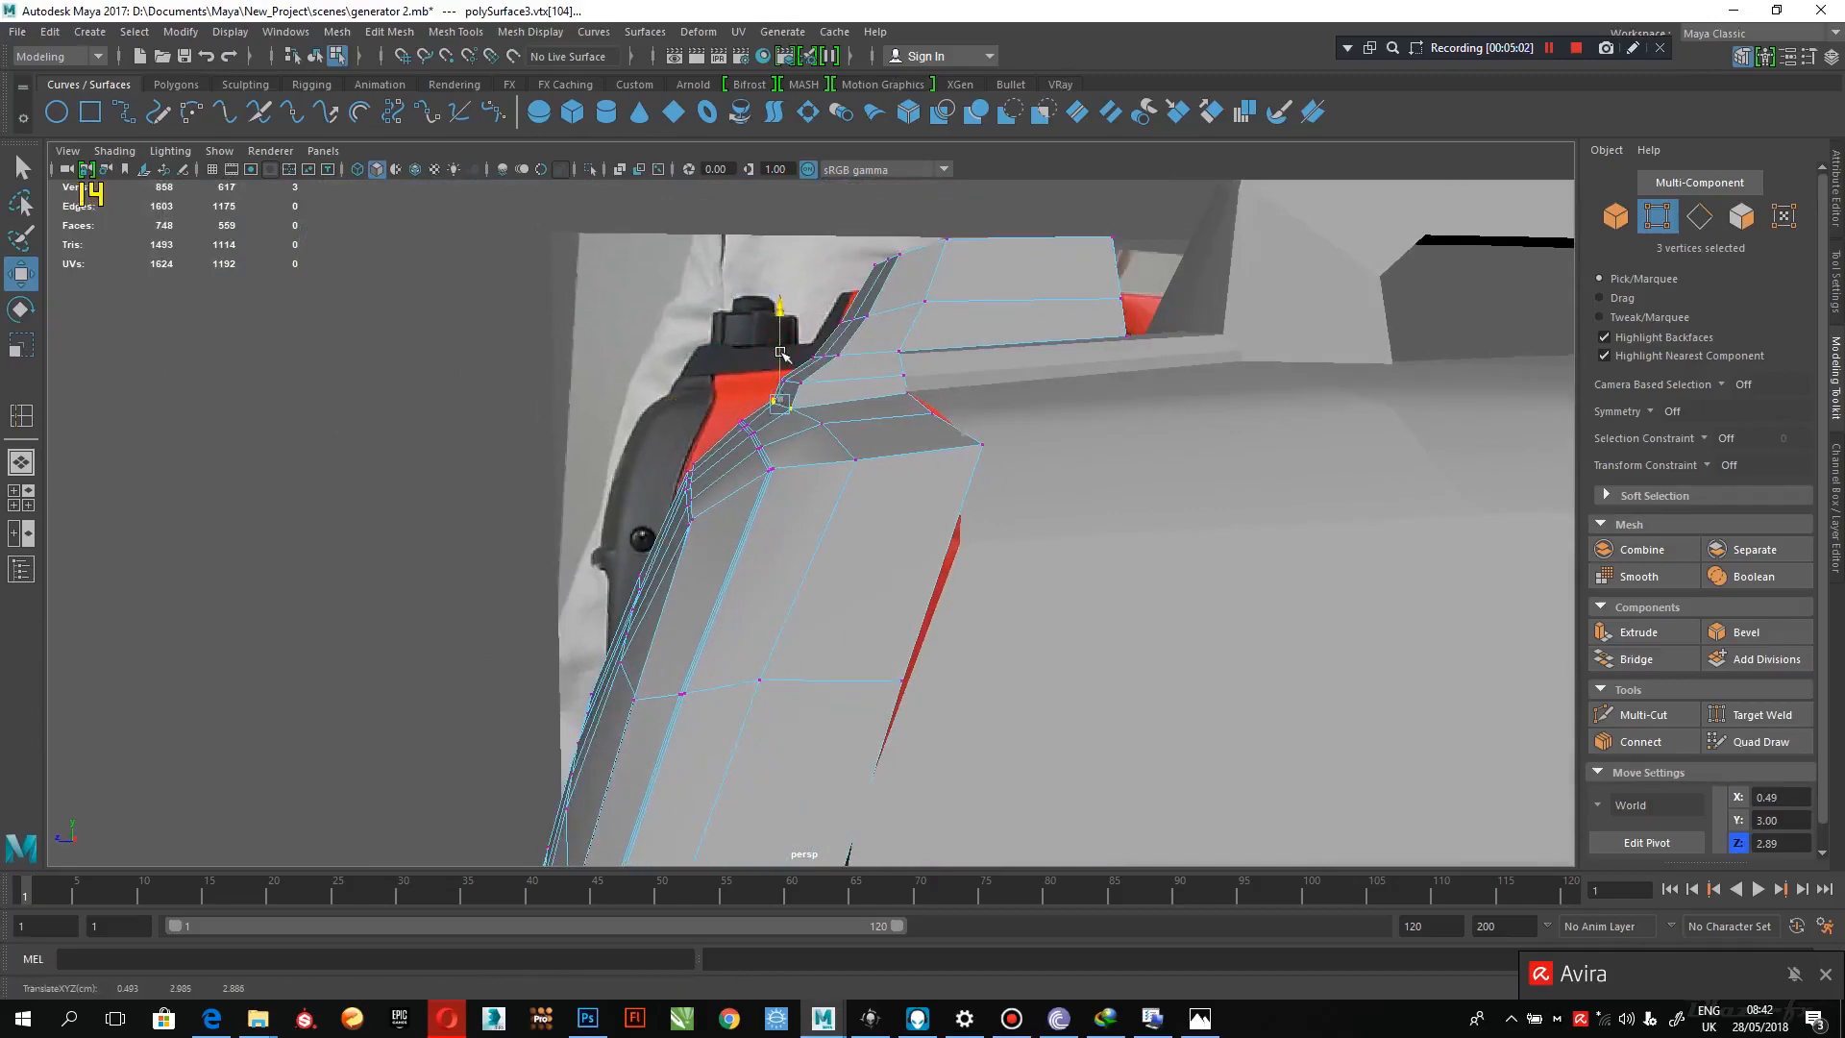
left_click_drag(780, 353, 780, 354)
left_click_drag(780, 355, 809, 427, "alt")
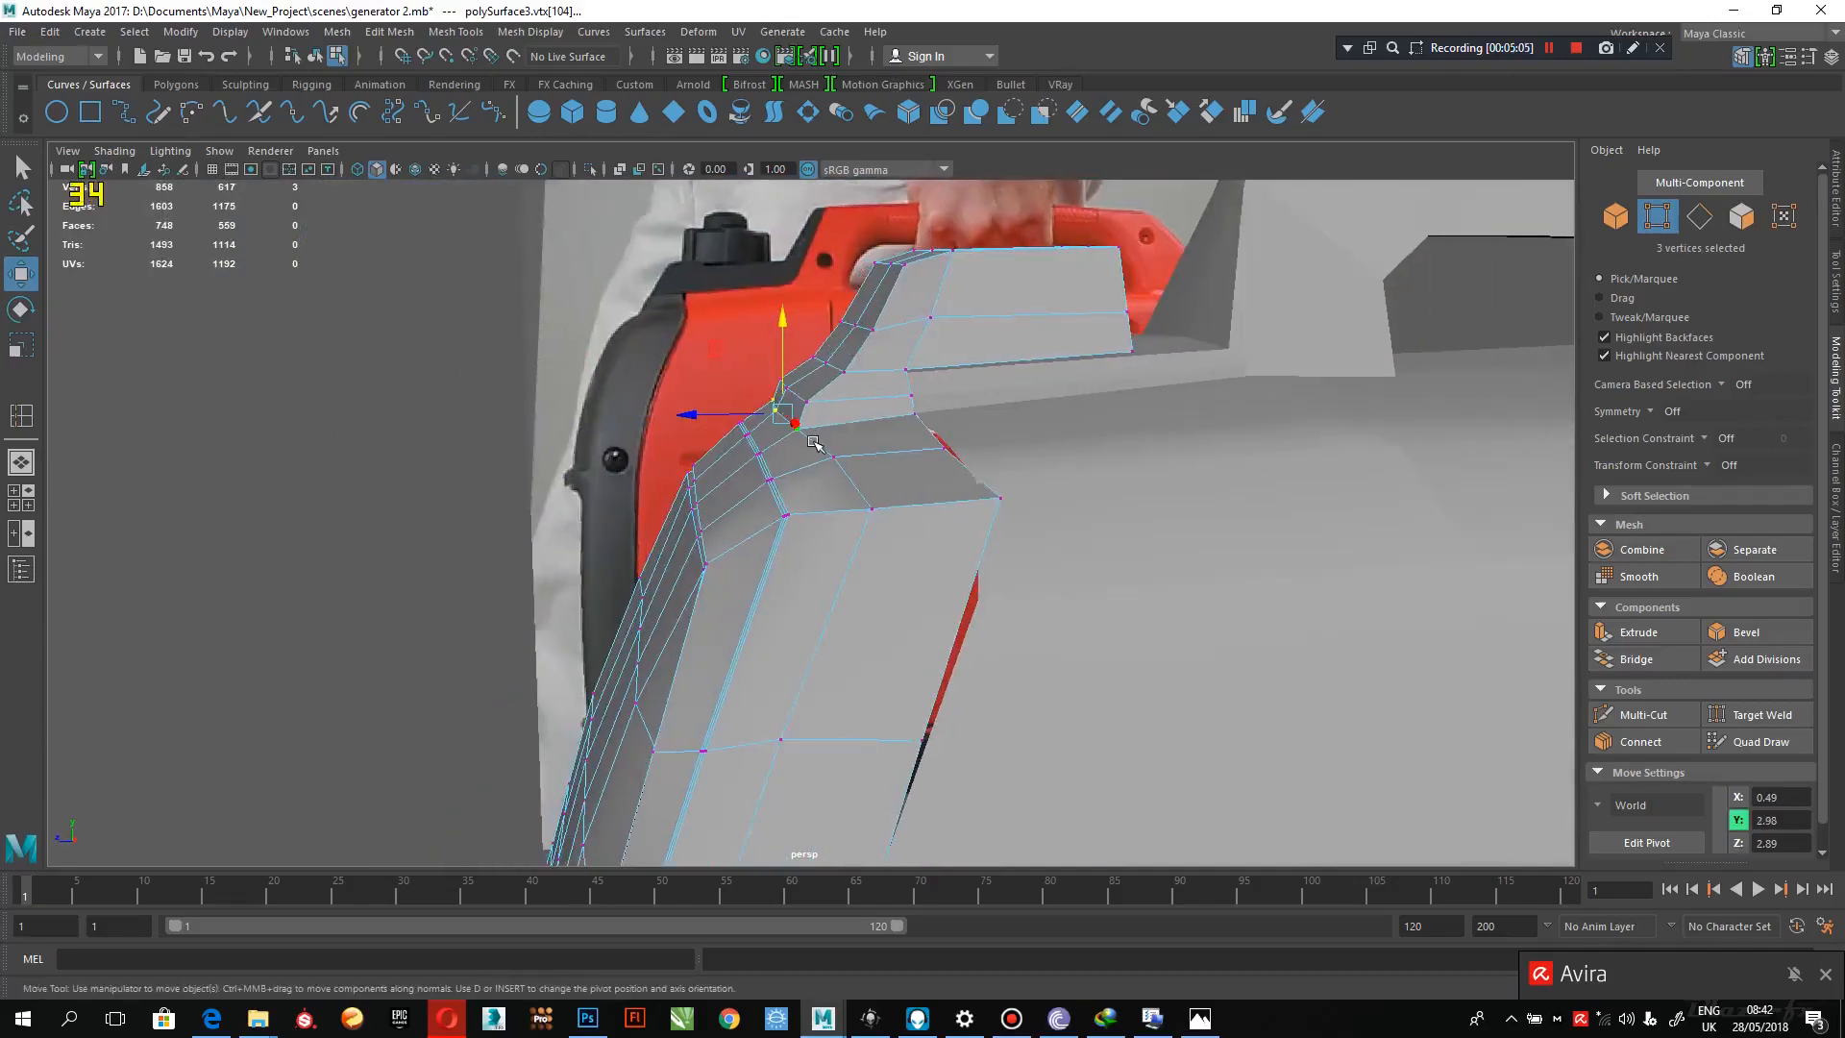
- Preview the end cover smoothed, examine its shoulder and raised block against the body, and return to the unsmoothed display
key("3")
right_click_drag(844, 387, 926, 357)
left_click(336, 520)
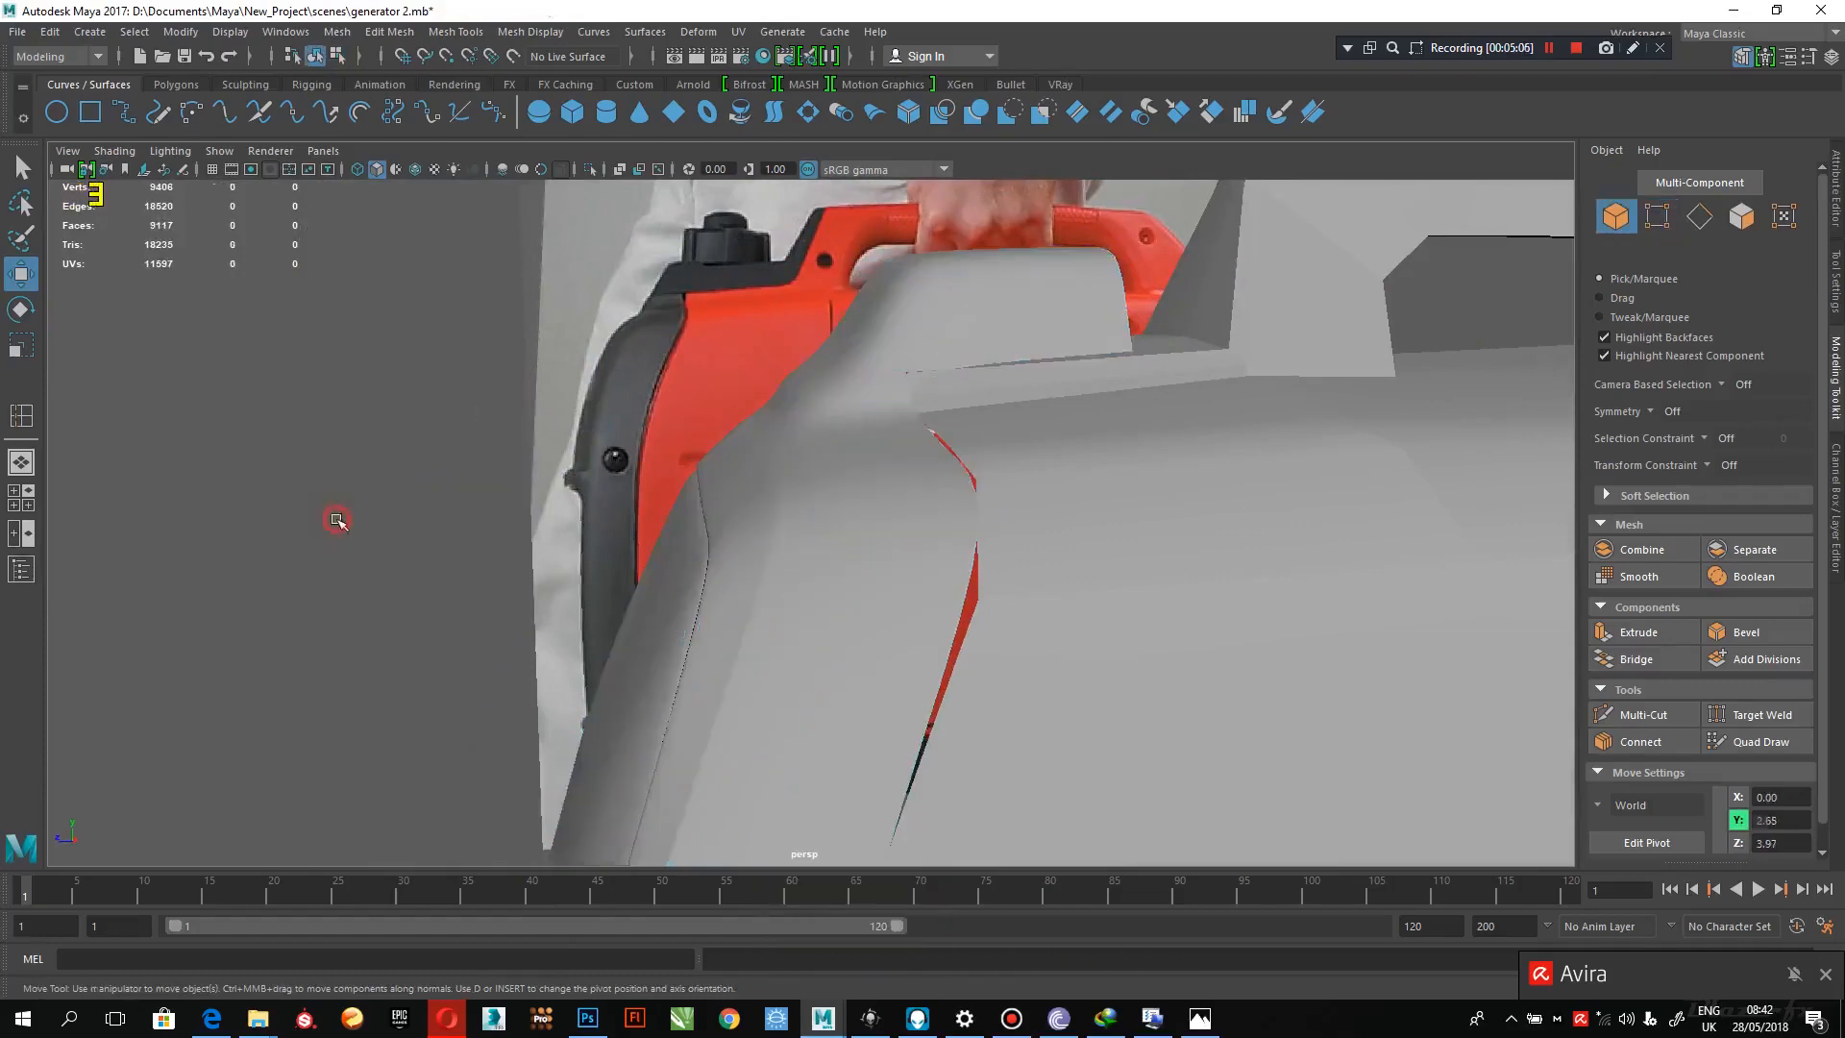
left_click_drag(336, 520, 611, 513, "alt")
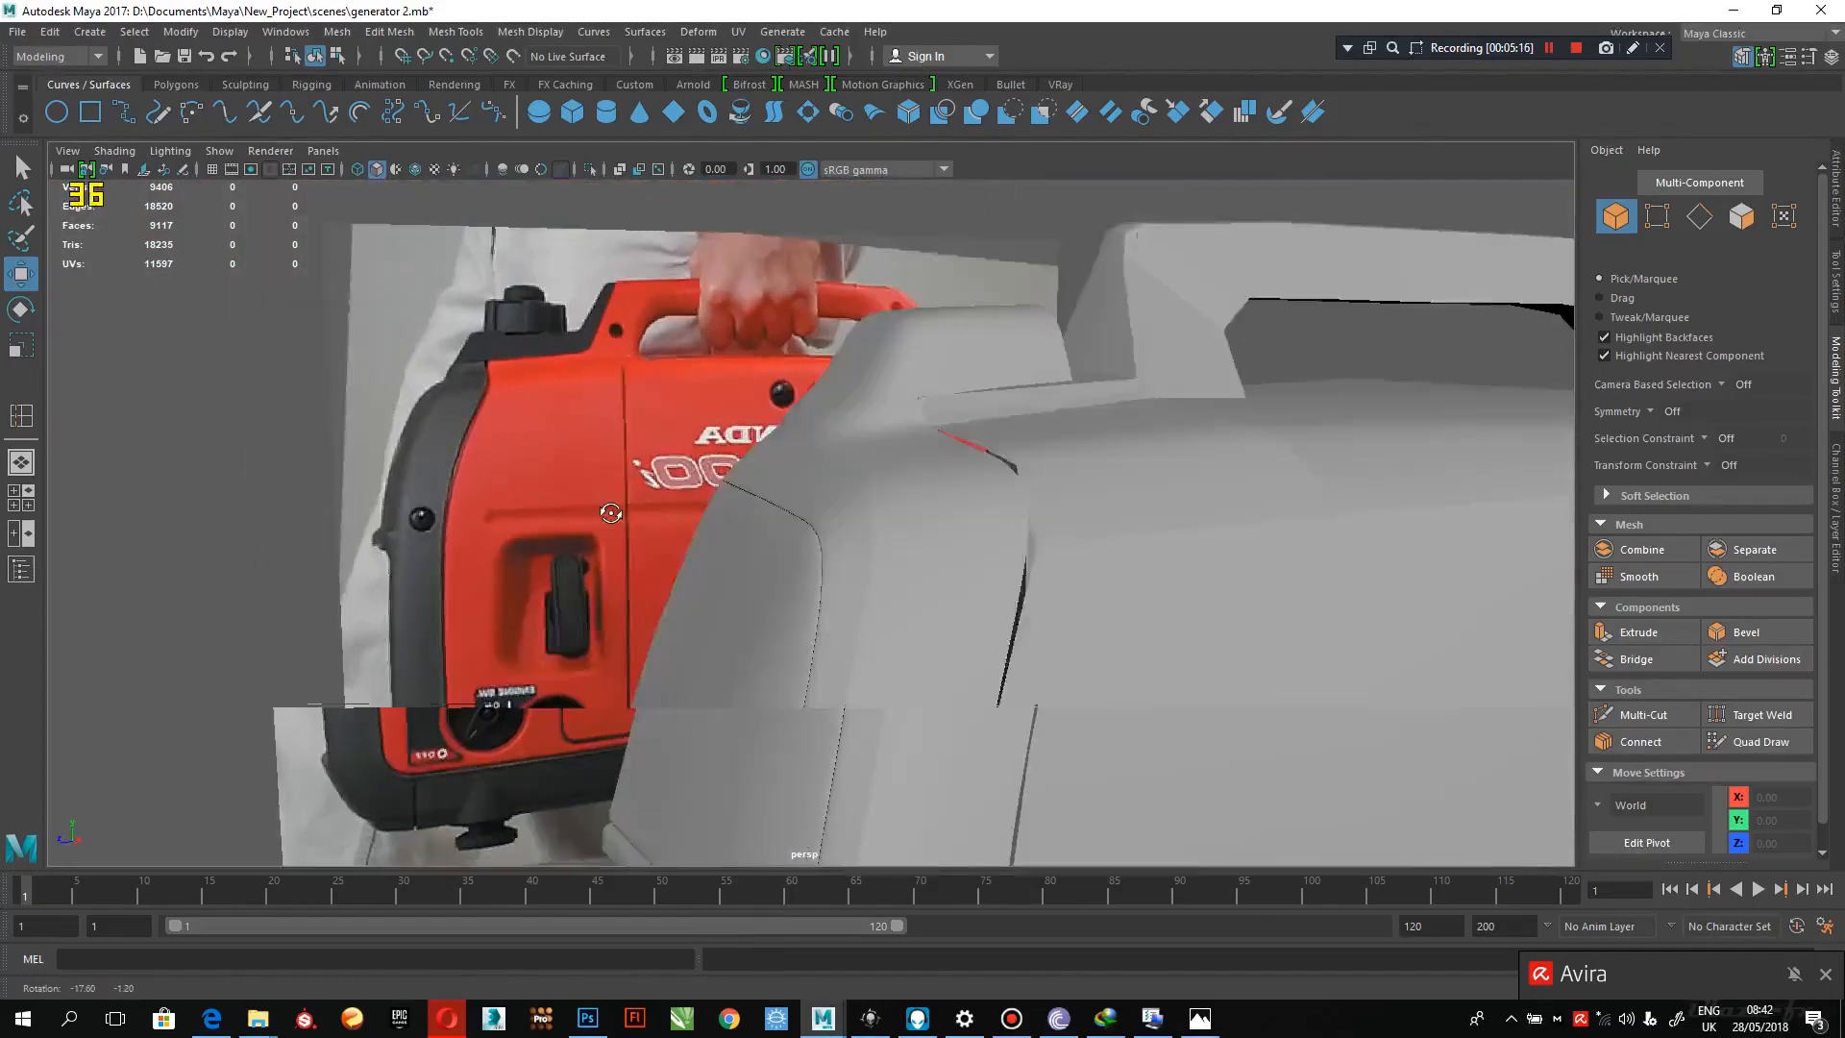
right_click_drag(611, 513, 772, 596, "alt")
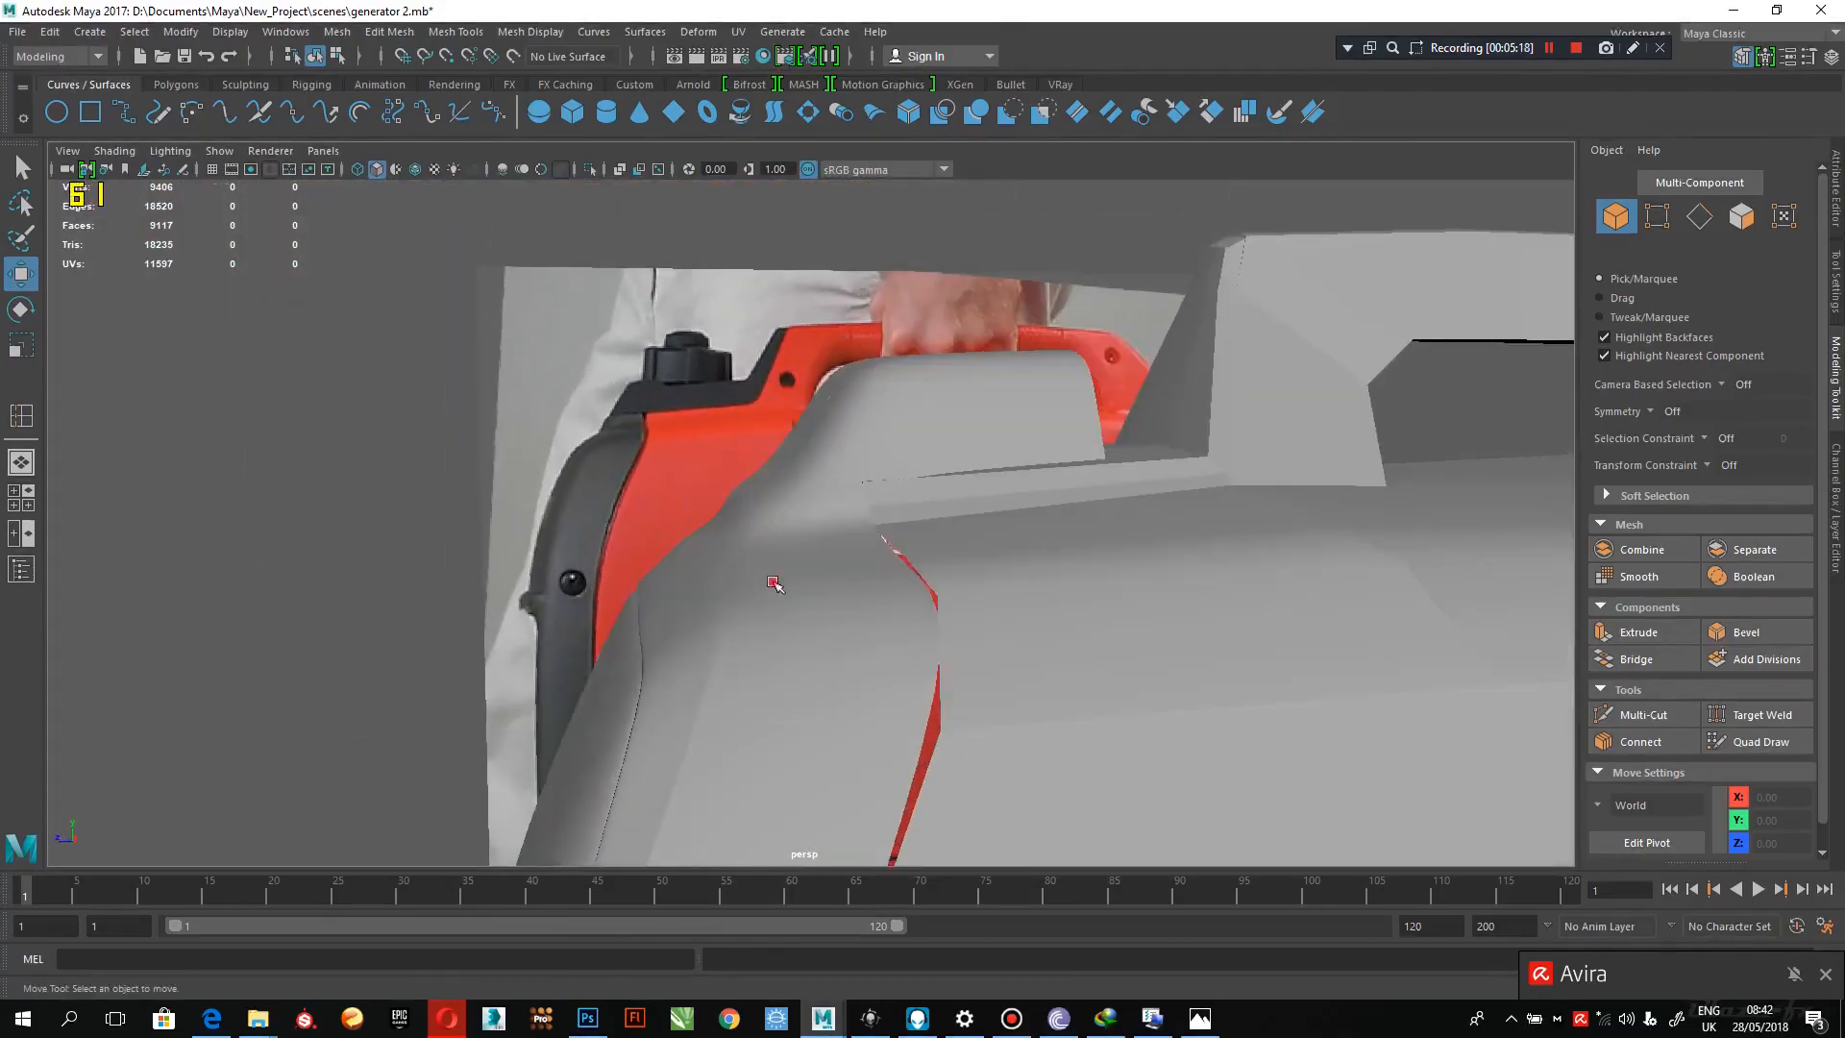
left_click(774, 582)
key("q")
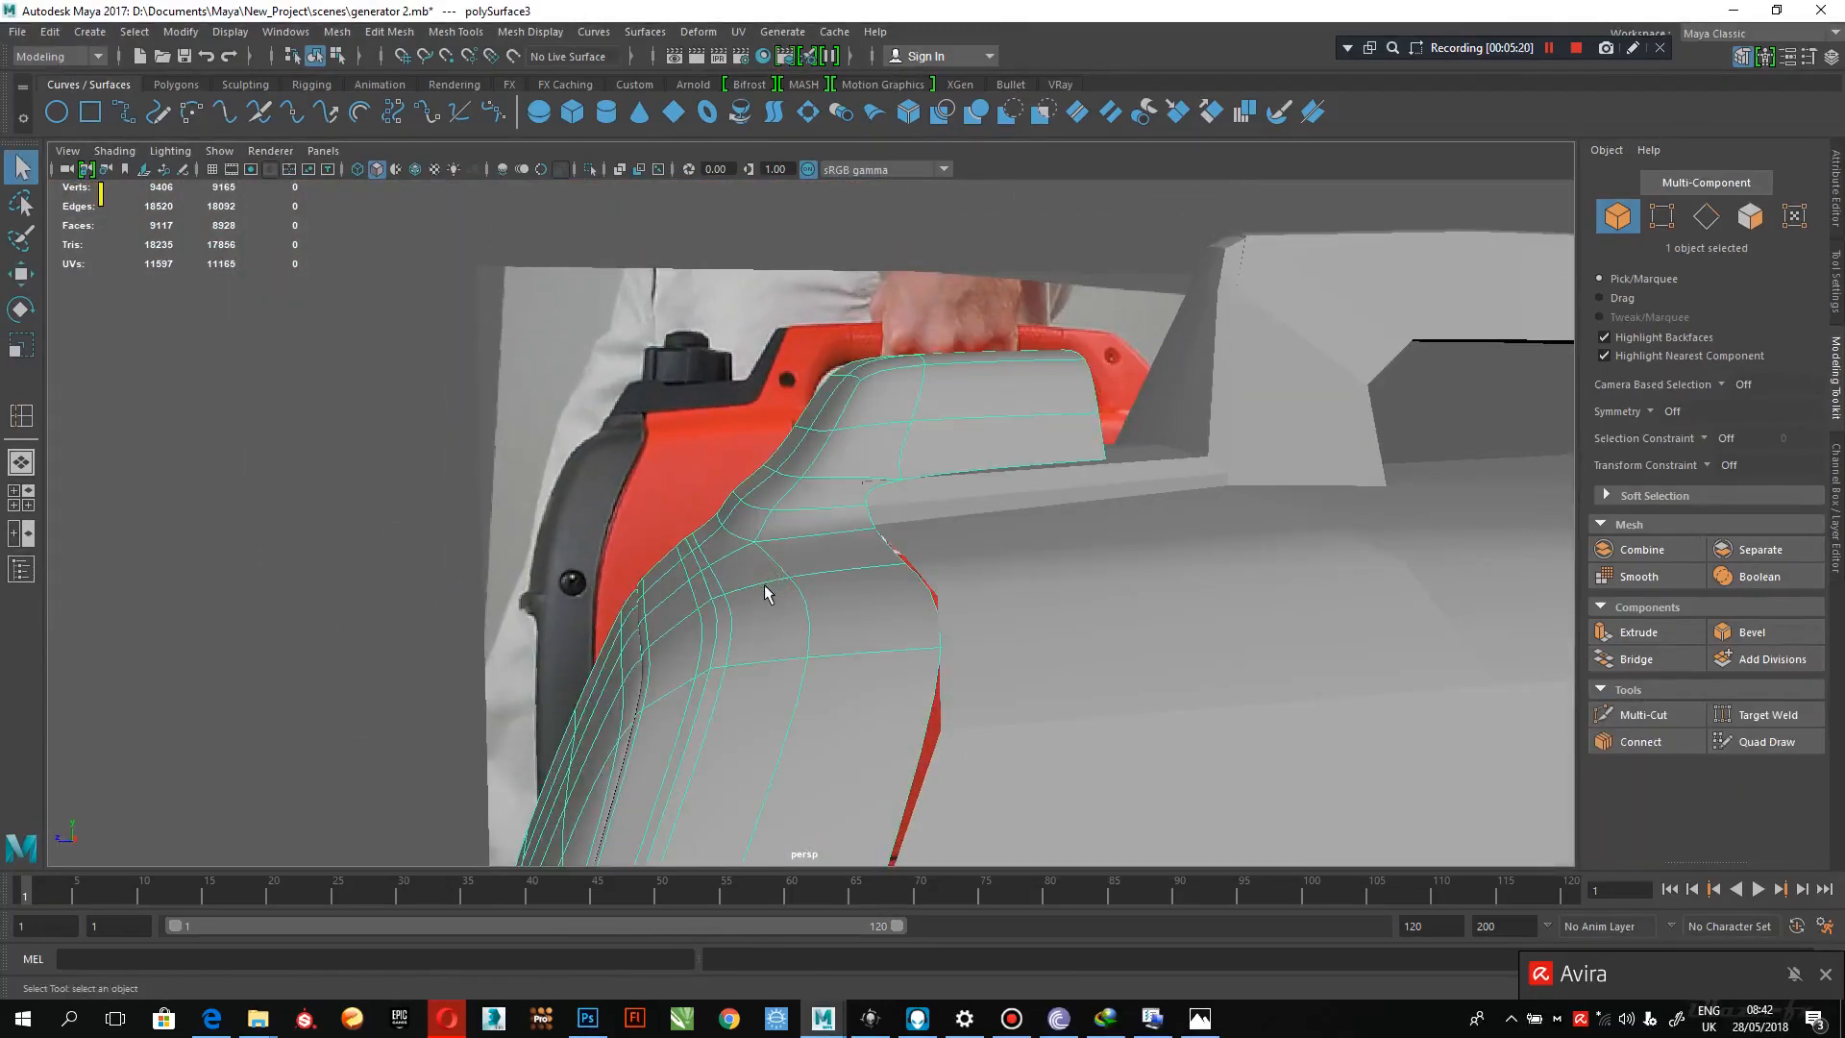
key("1")
- Extract the 15 faces of the raised block, including the strip at its foot, from the end cover as a separate mesh
key("space")
key("space")
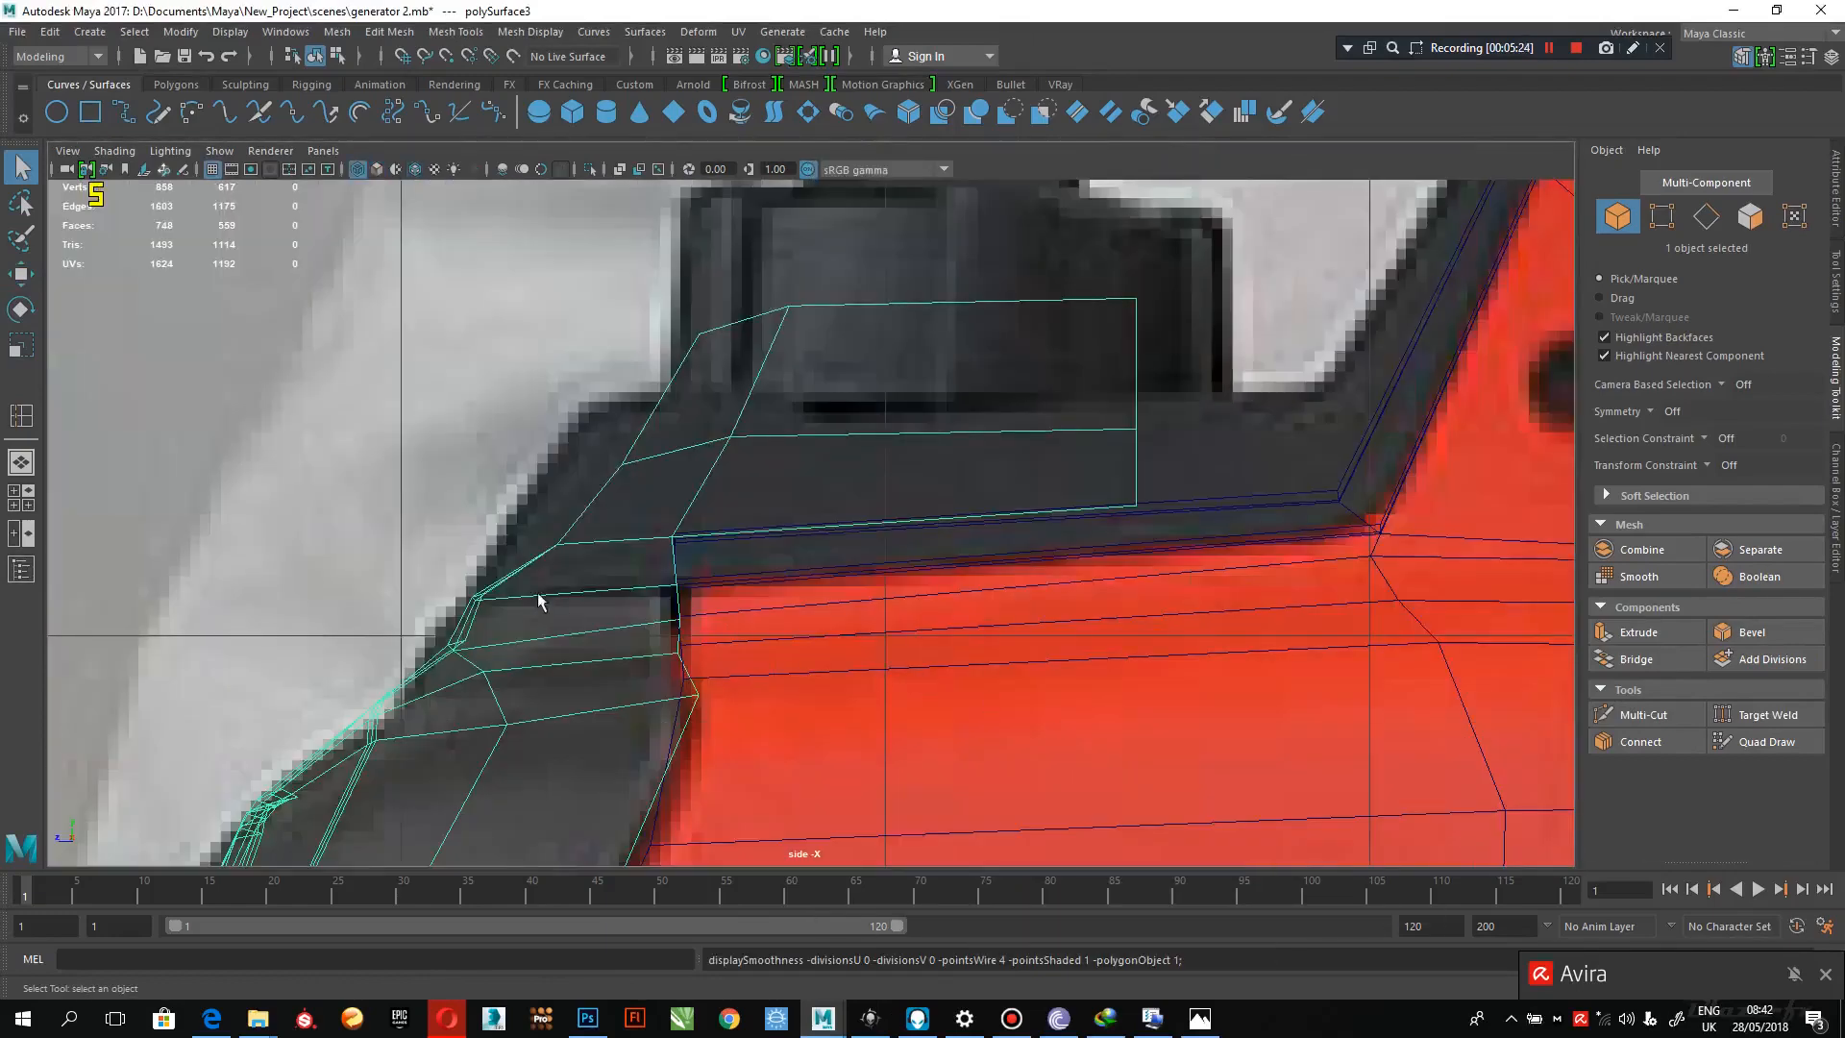
right_click_drag(538, 601, 646, 494)
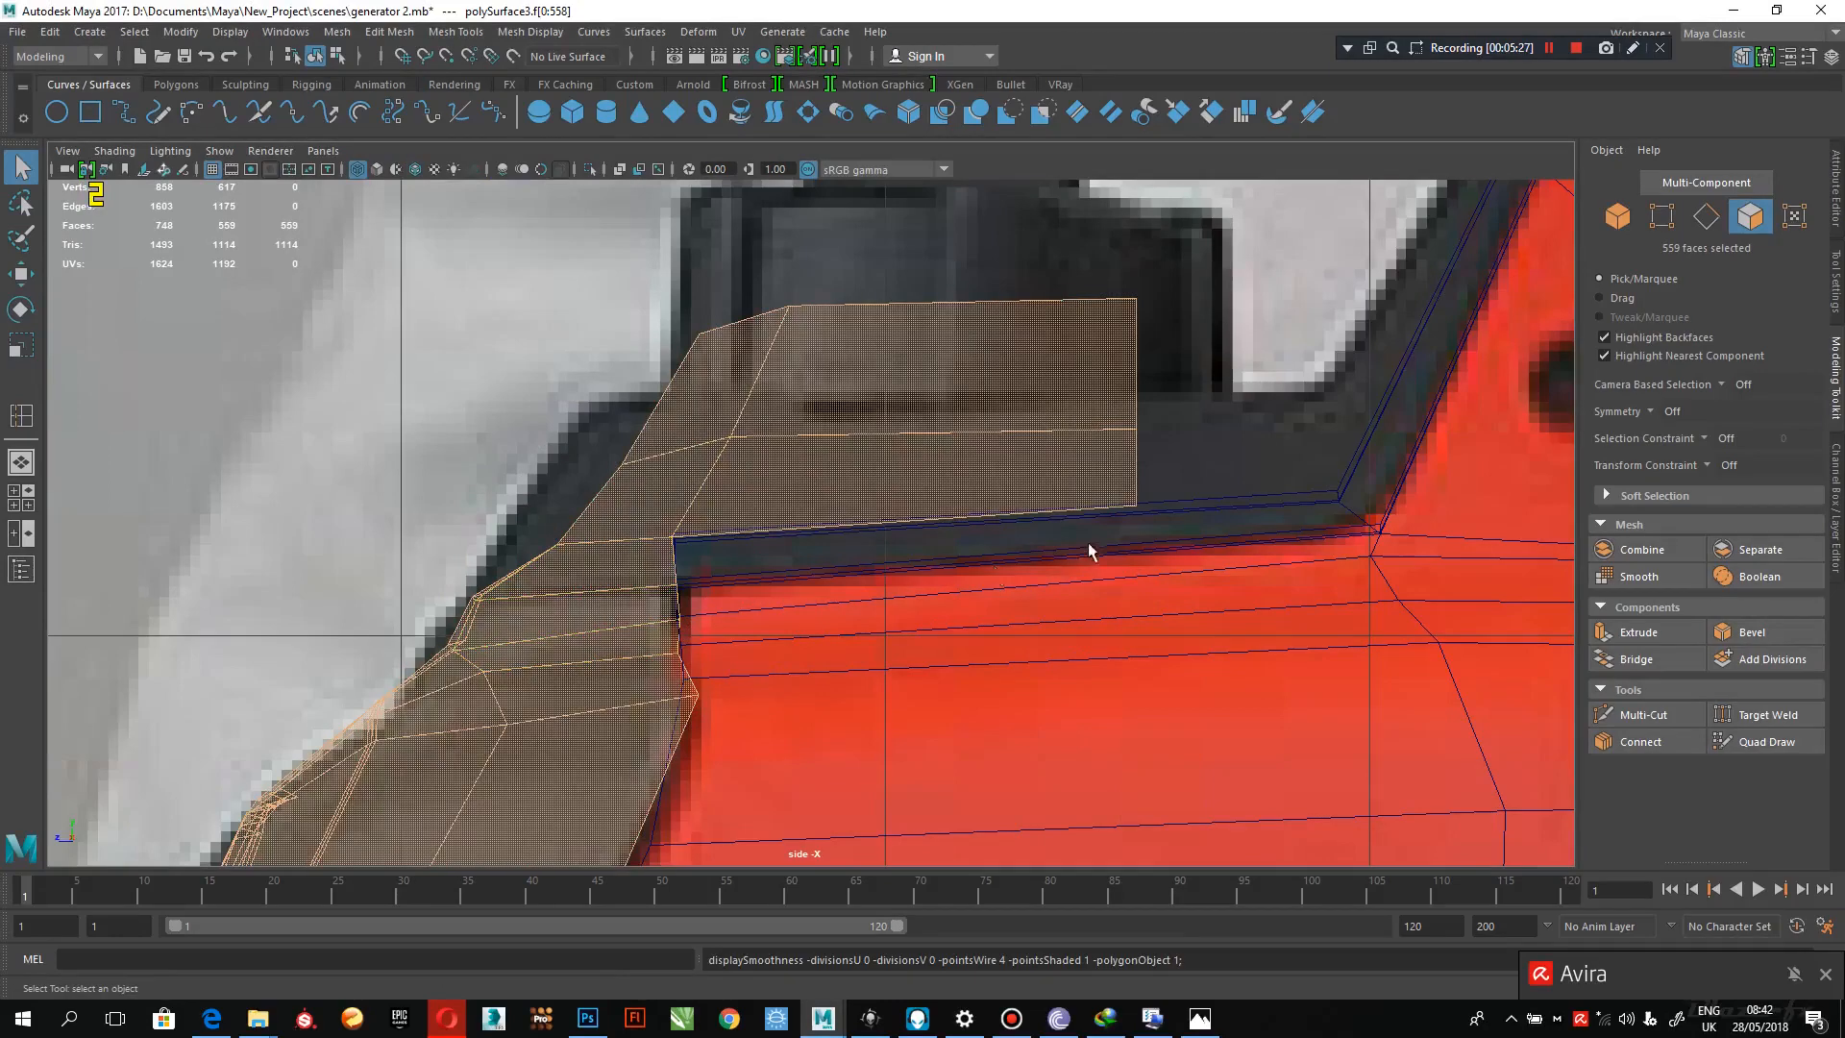
left_click_drag(1104, 210, 535, 404)
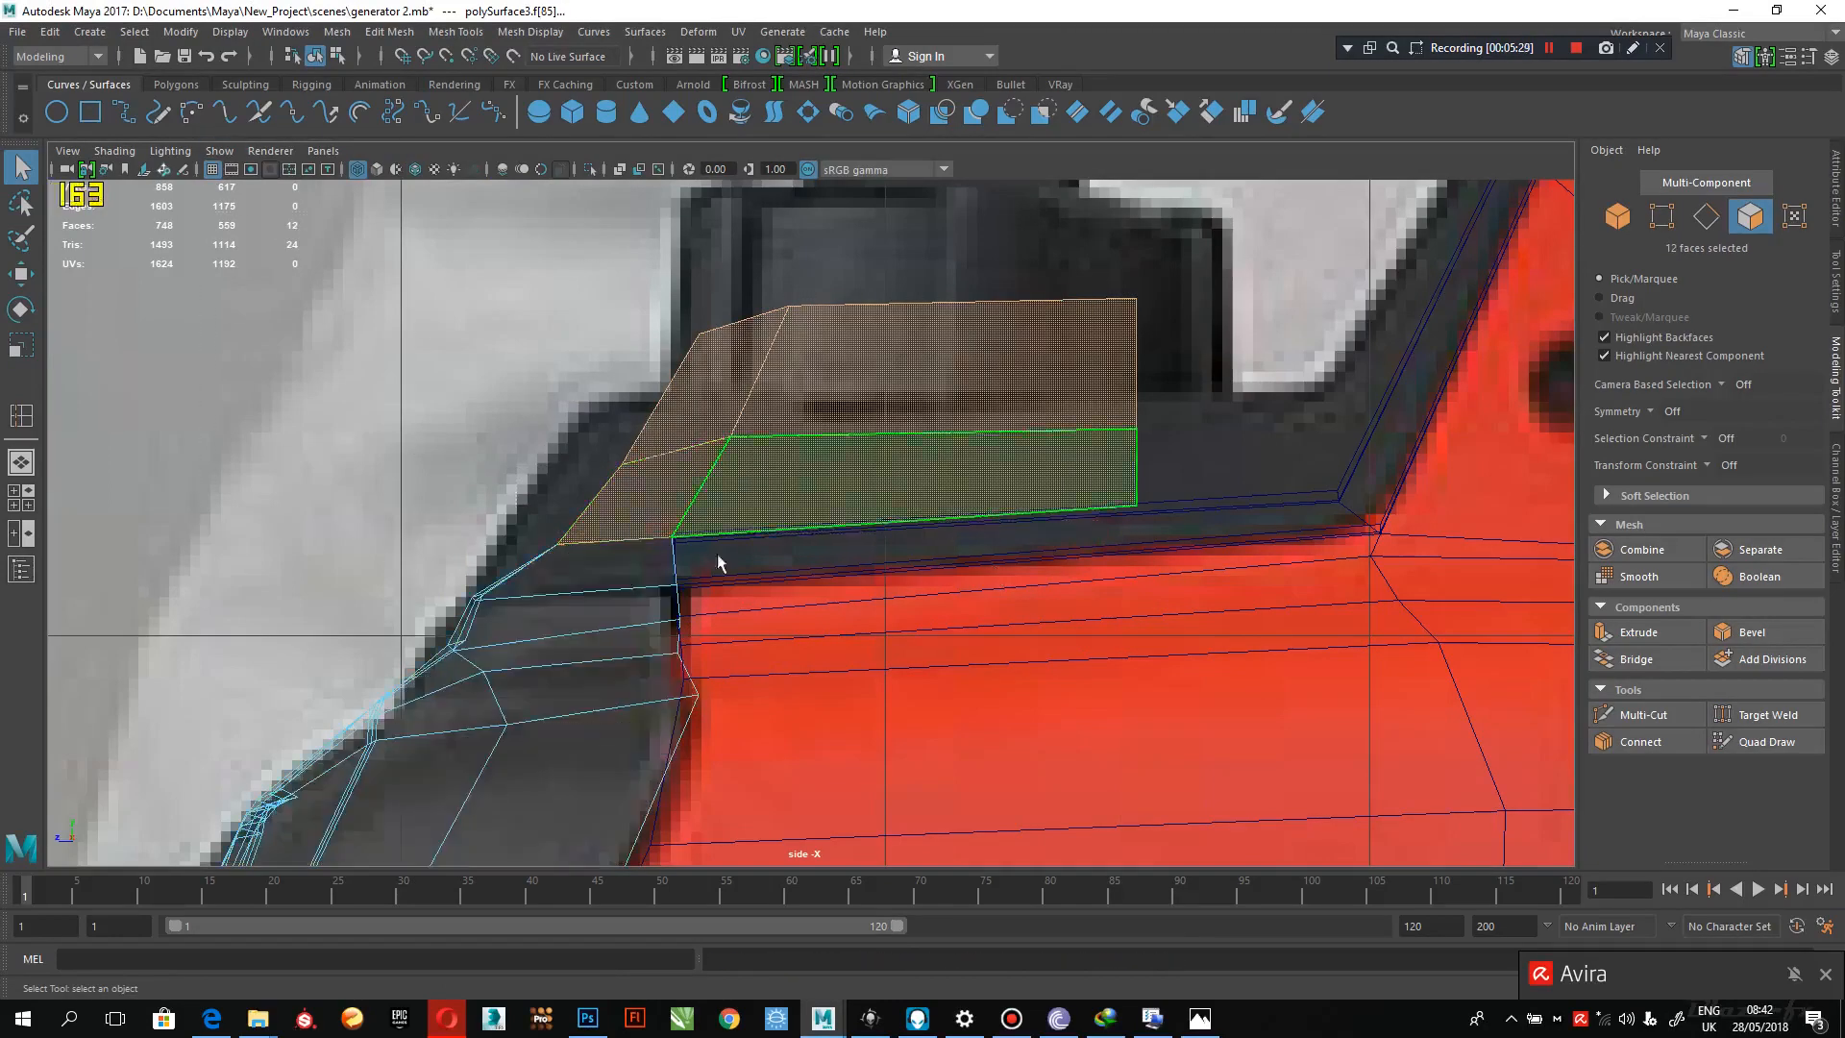
left_click_drag(605, 565, 438, 575, "shift")
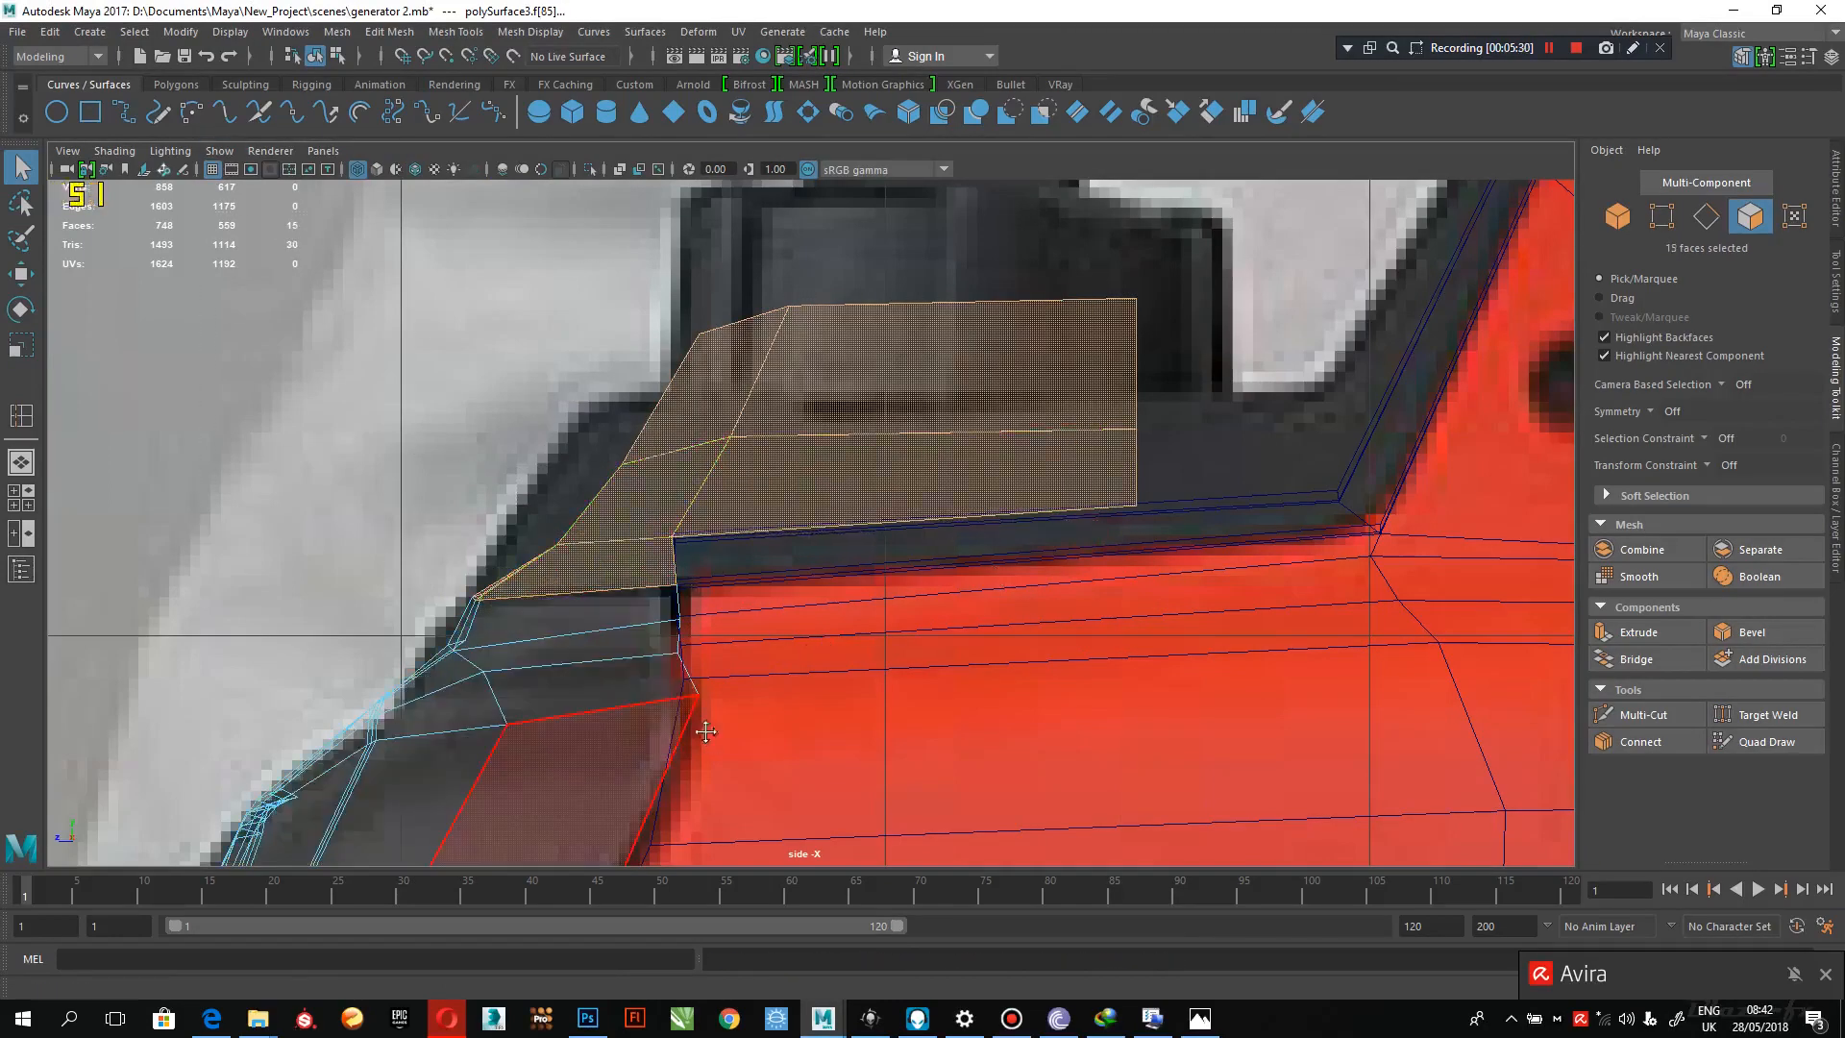
middle_click_drag(709, 688, 796, 668, "alt")
key("space")
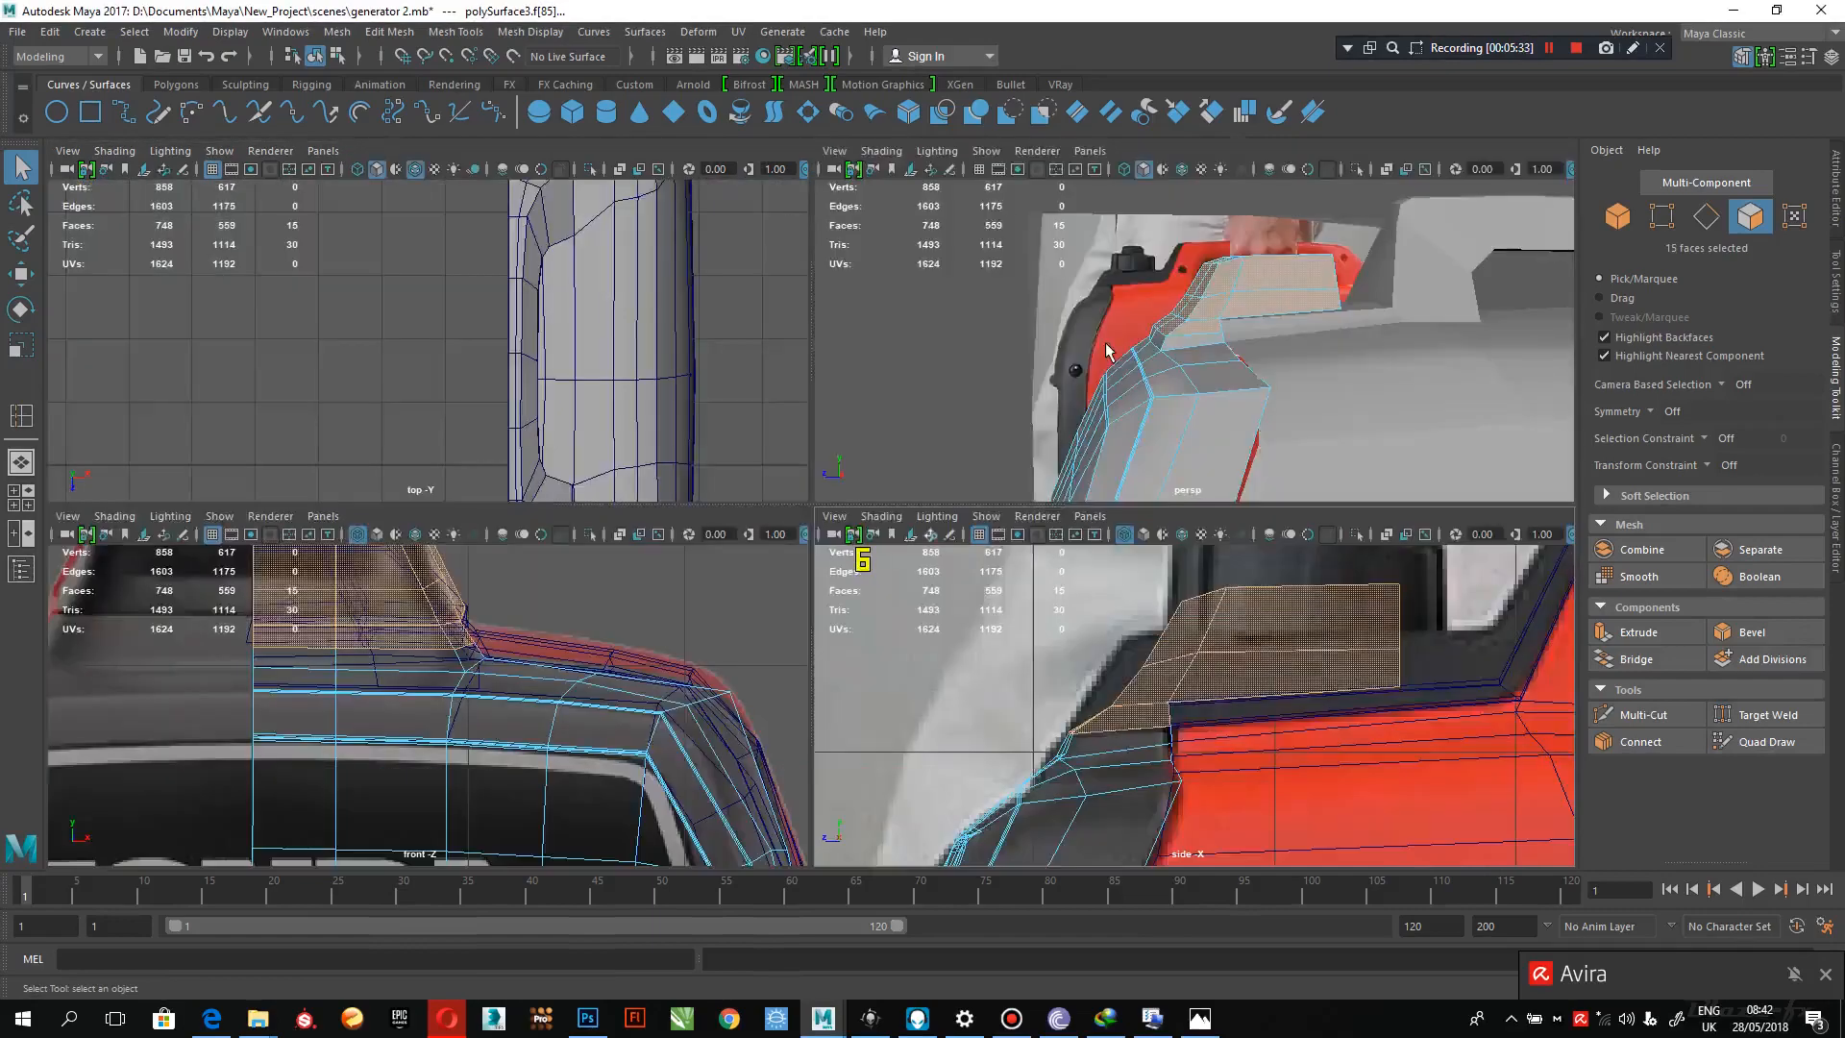
key("space")
left_click_drag(884, 413, 948, 423, "alt")
right_click_drag(967, 401, 956, 704, "shift")
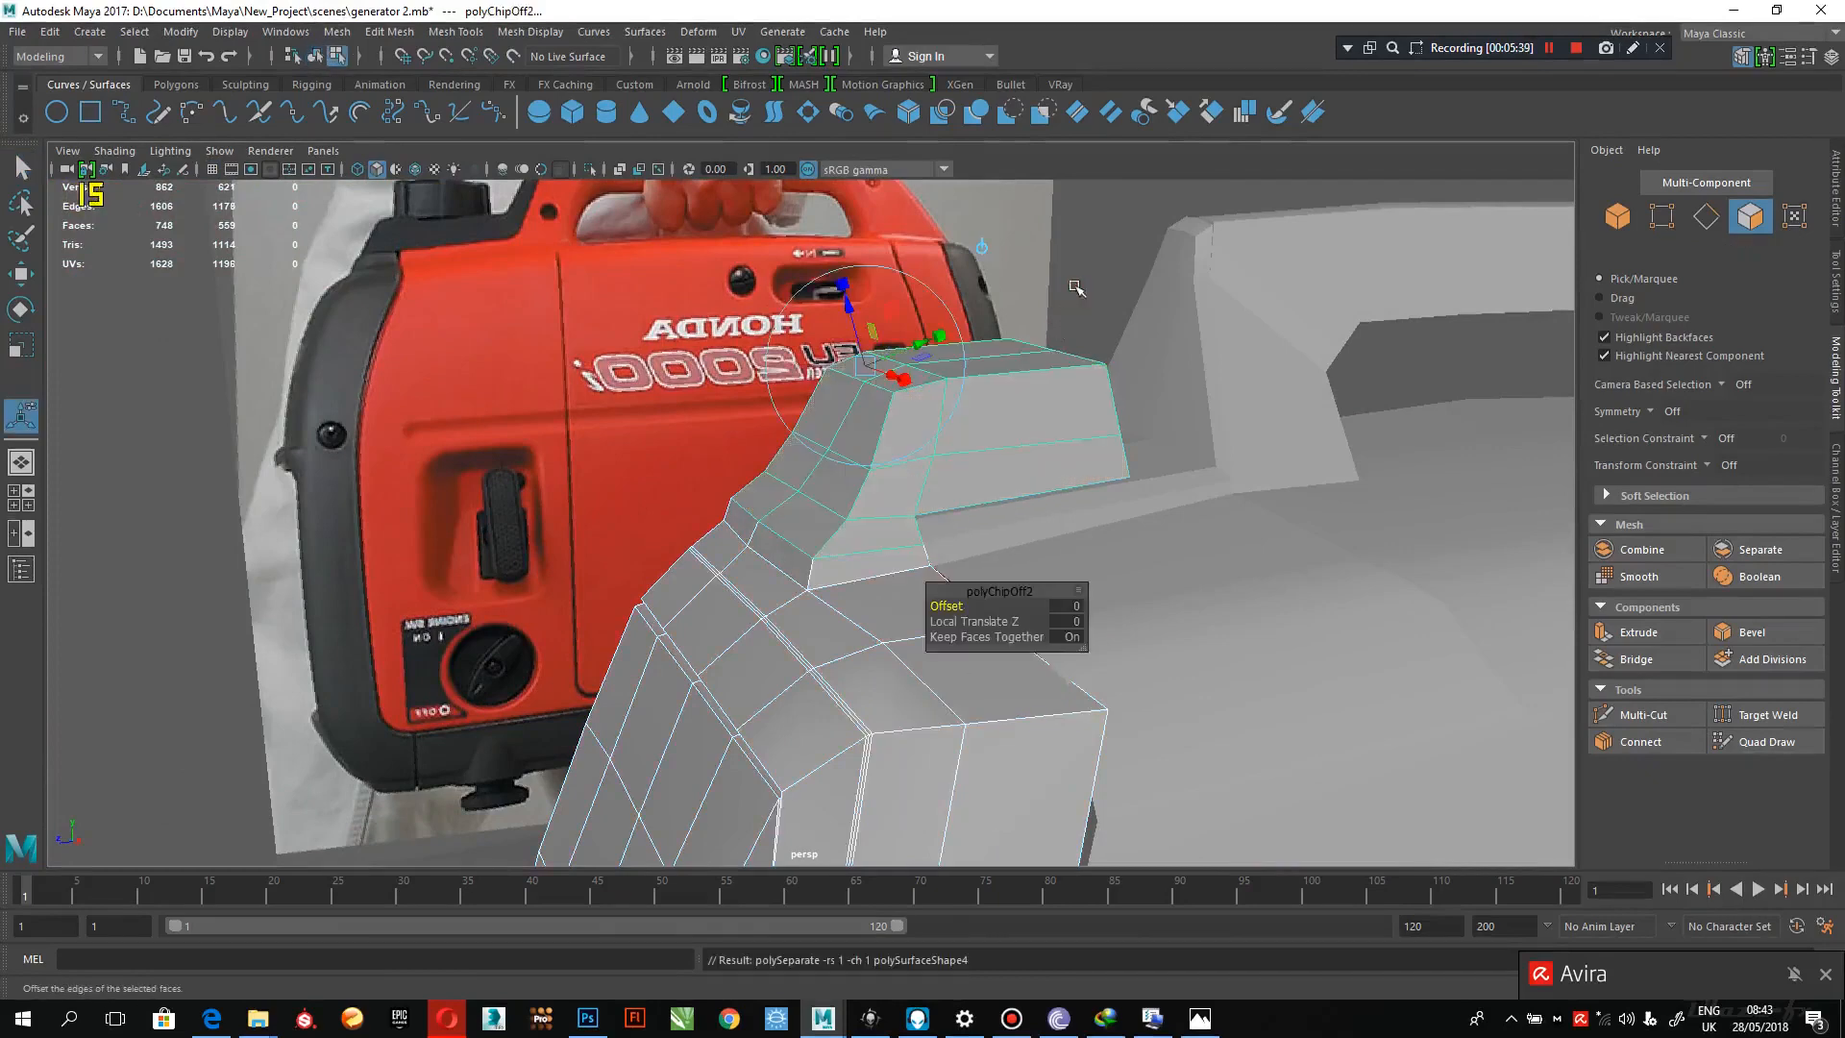
- Return to object selection and select the extracted block mesh on its own
left_click_drag(956, 704, 858, 609, "alt")
double_click(853, 615)
right_click_drag(1018, 706, 908, 615, "alt")
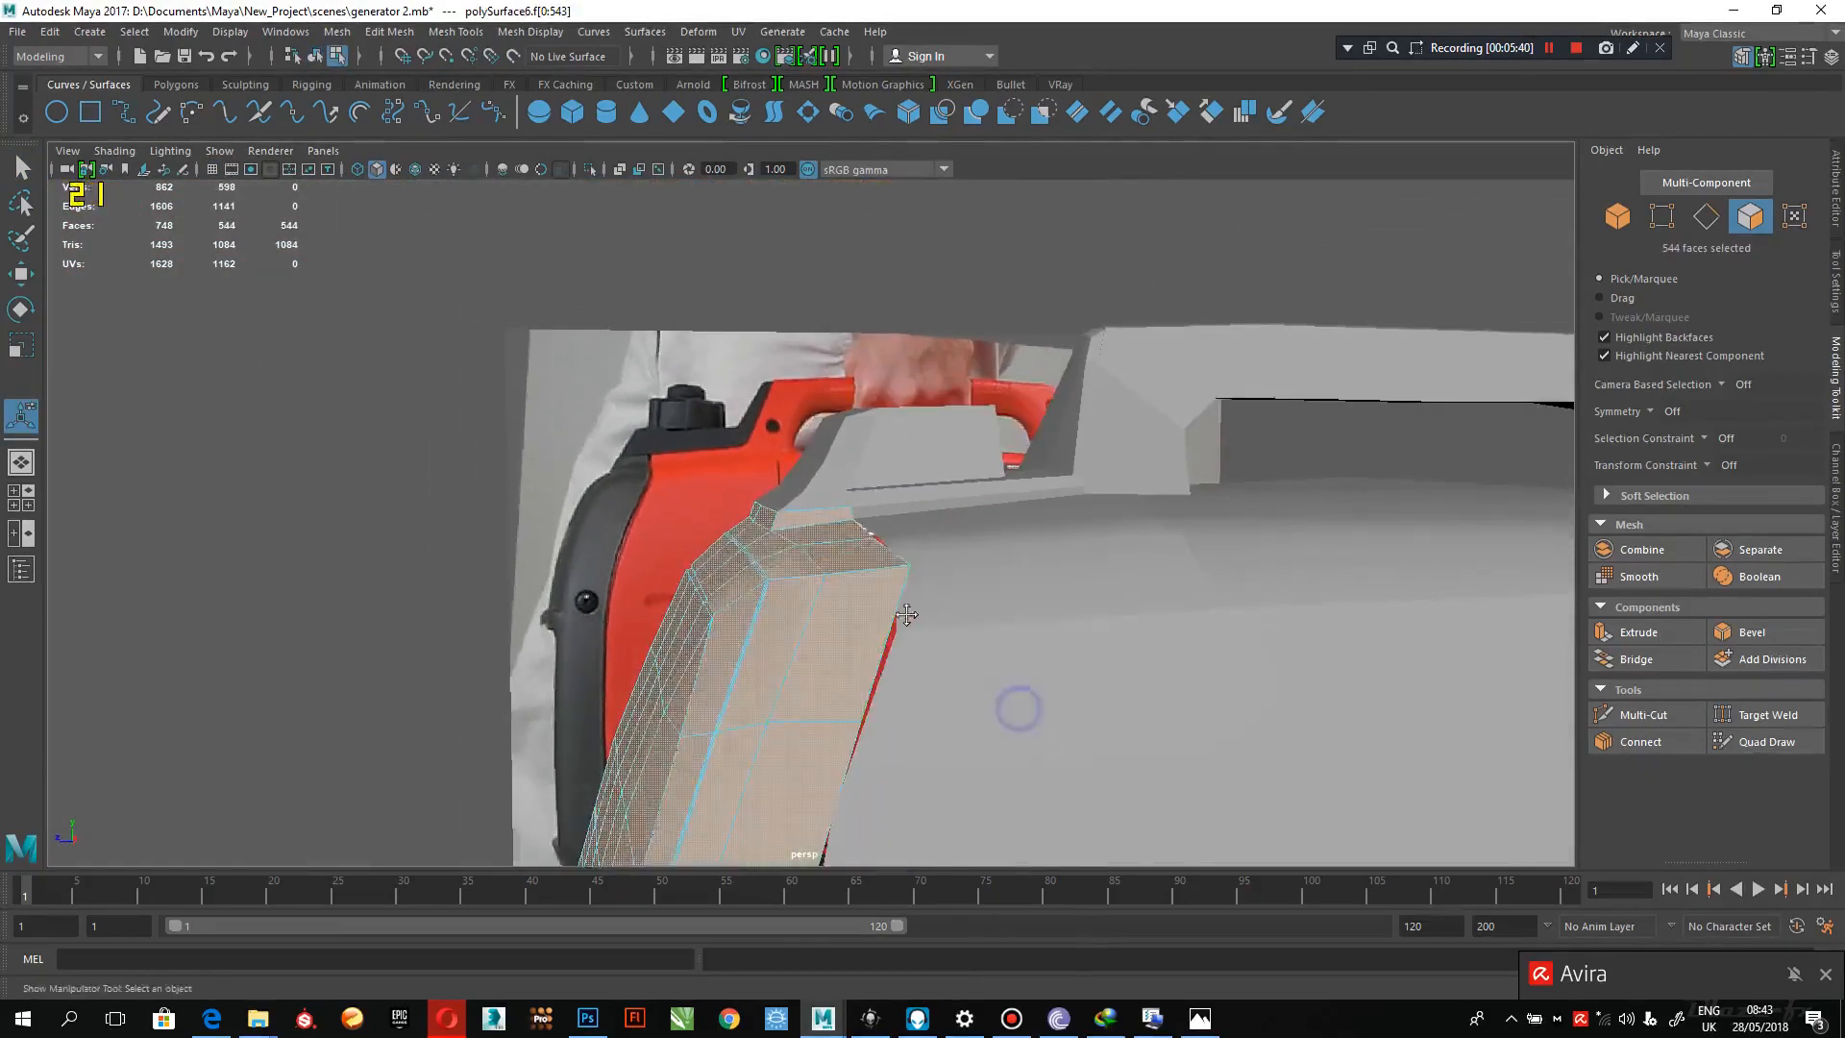
left_click_drag(908, 615, 860, 490, "alt")
right_click_drag(855, 467, 673, 442)
left_click(802, 476)
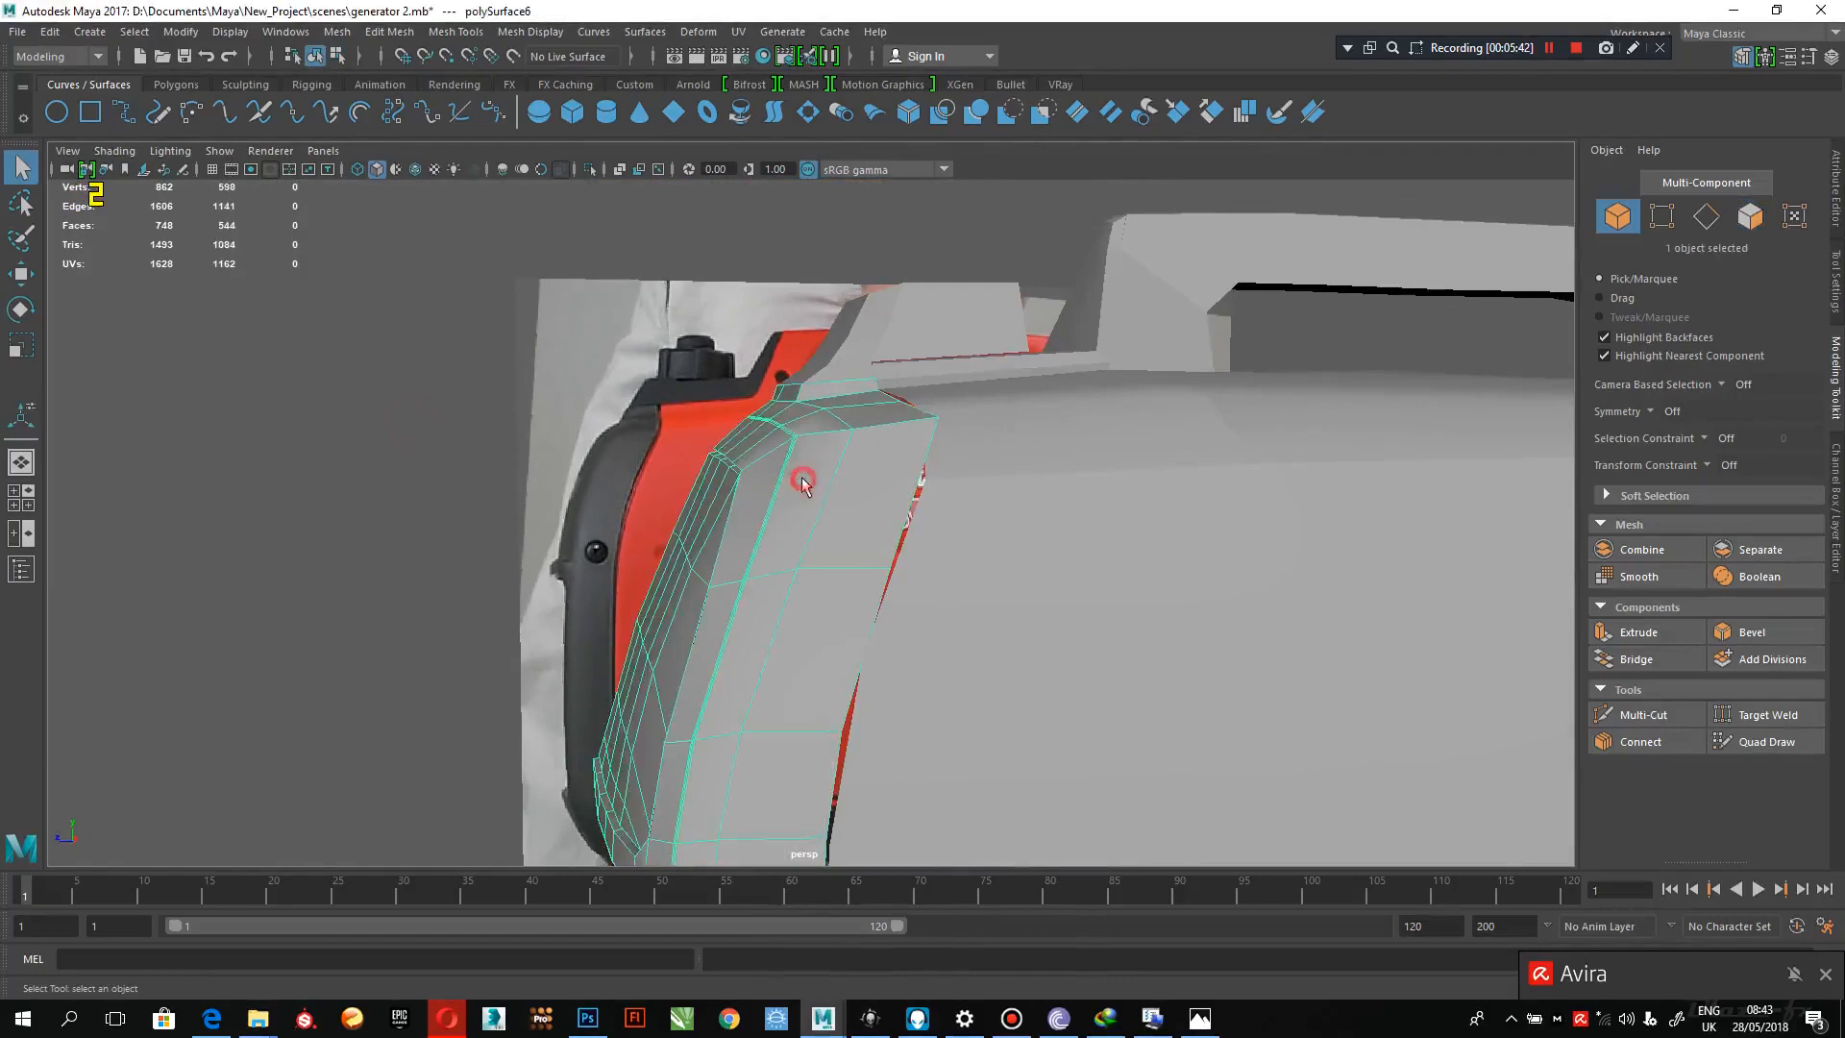
key("space")
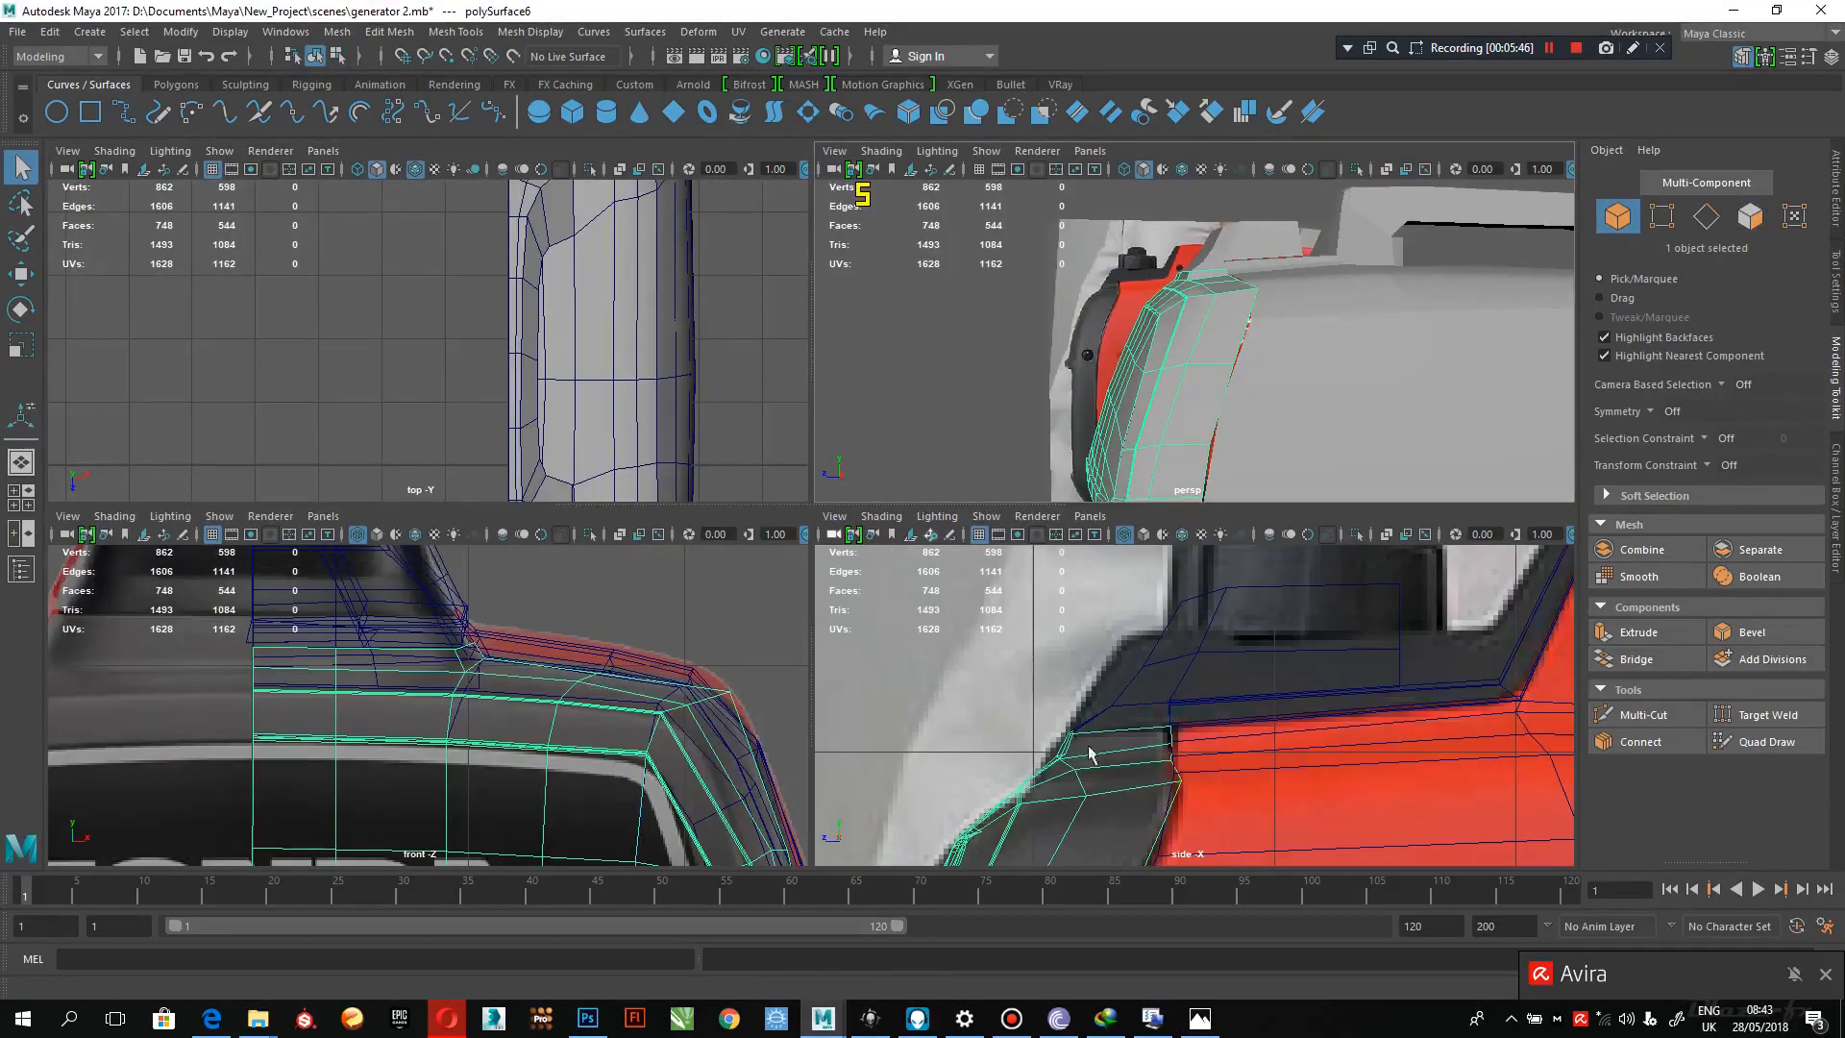
left_click(1176, 709)
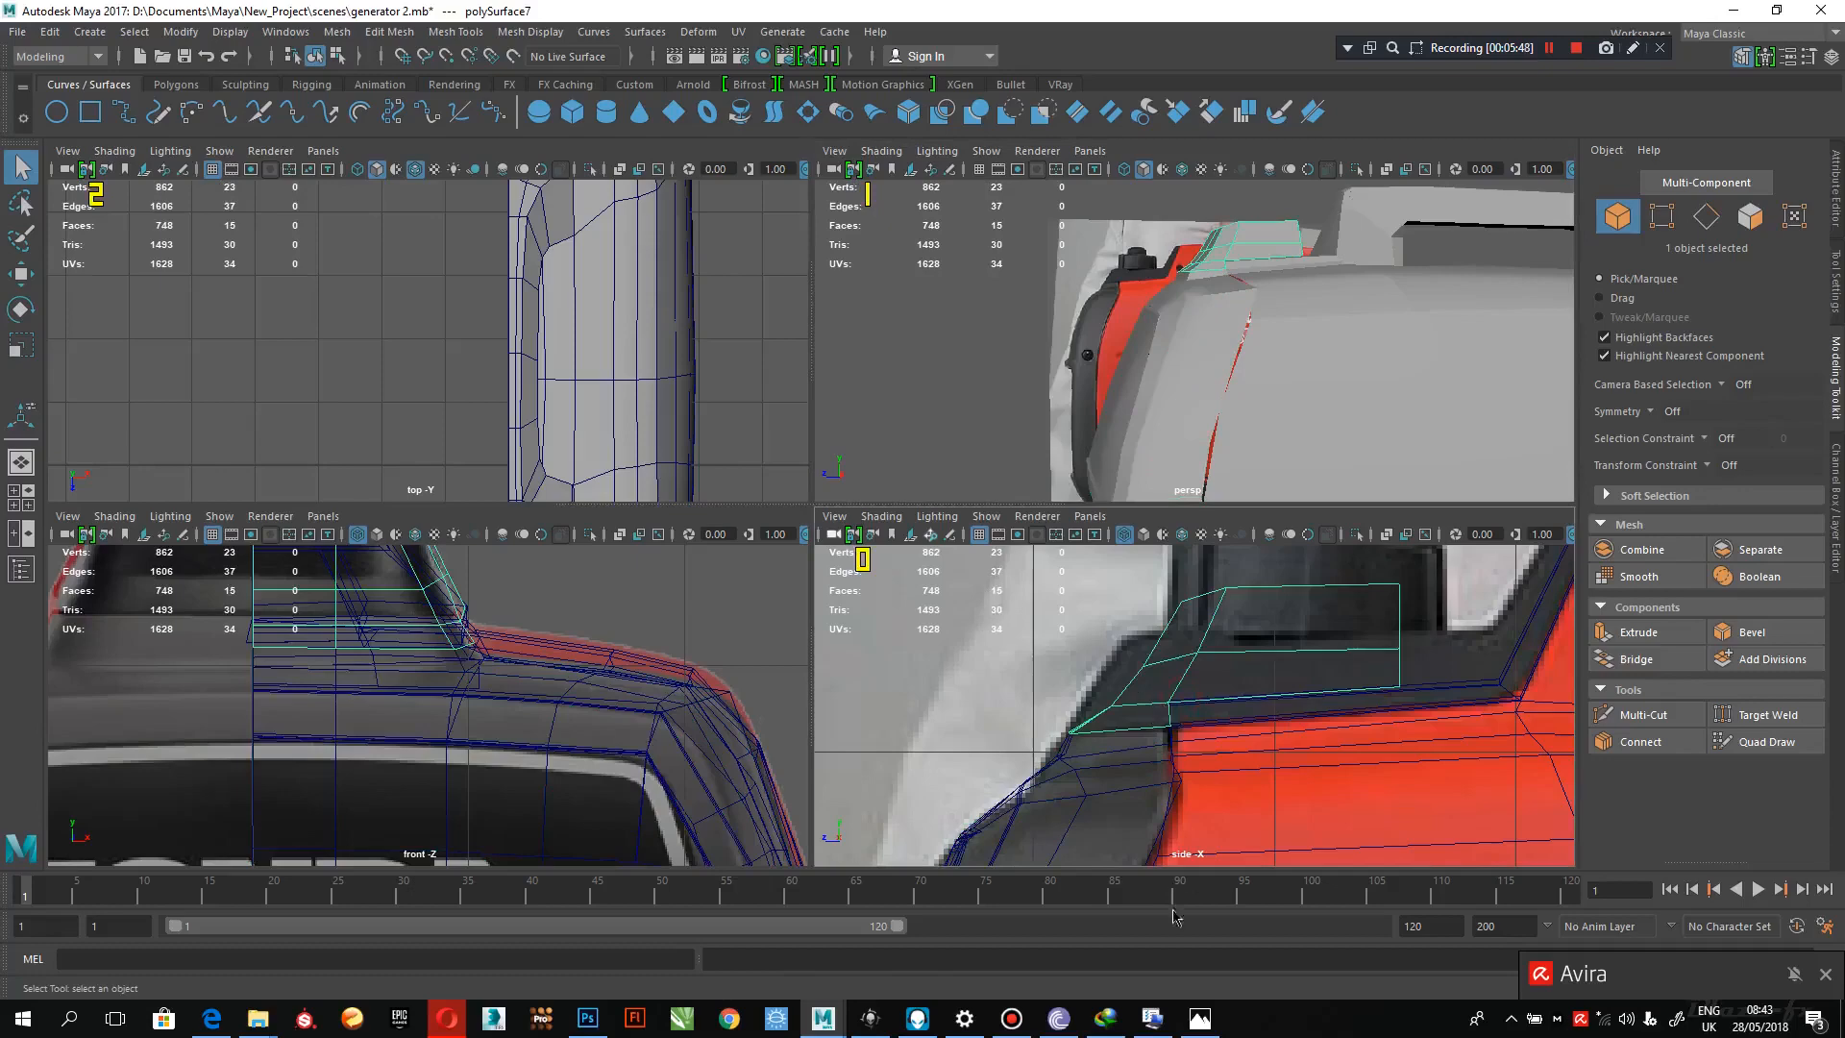
- Switch to Photos to study the collar beneath the fuel cap in the generator reference picture, and return to Maya
left_click(1209, 1022)
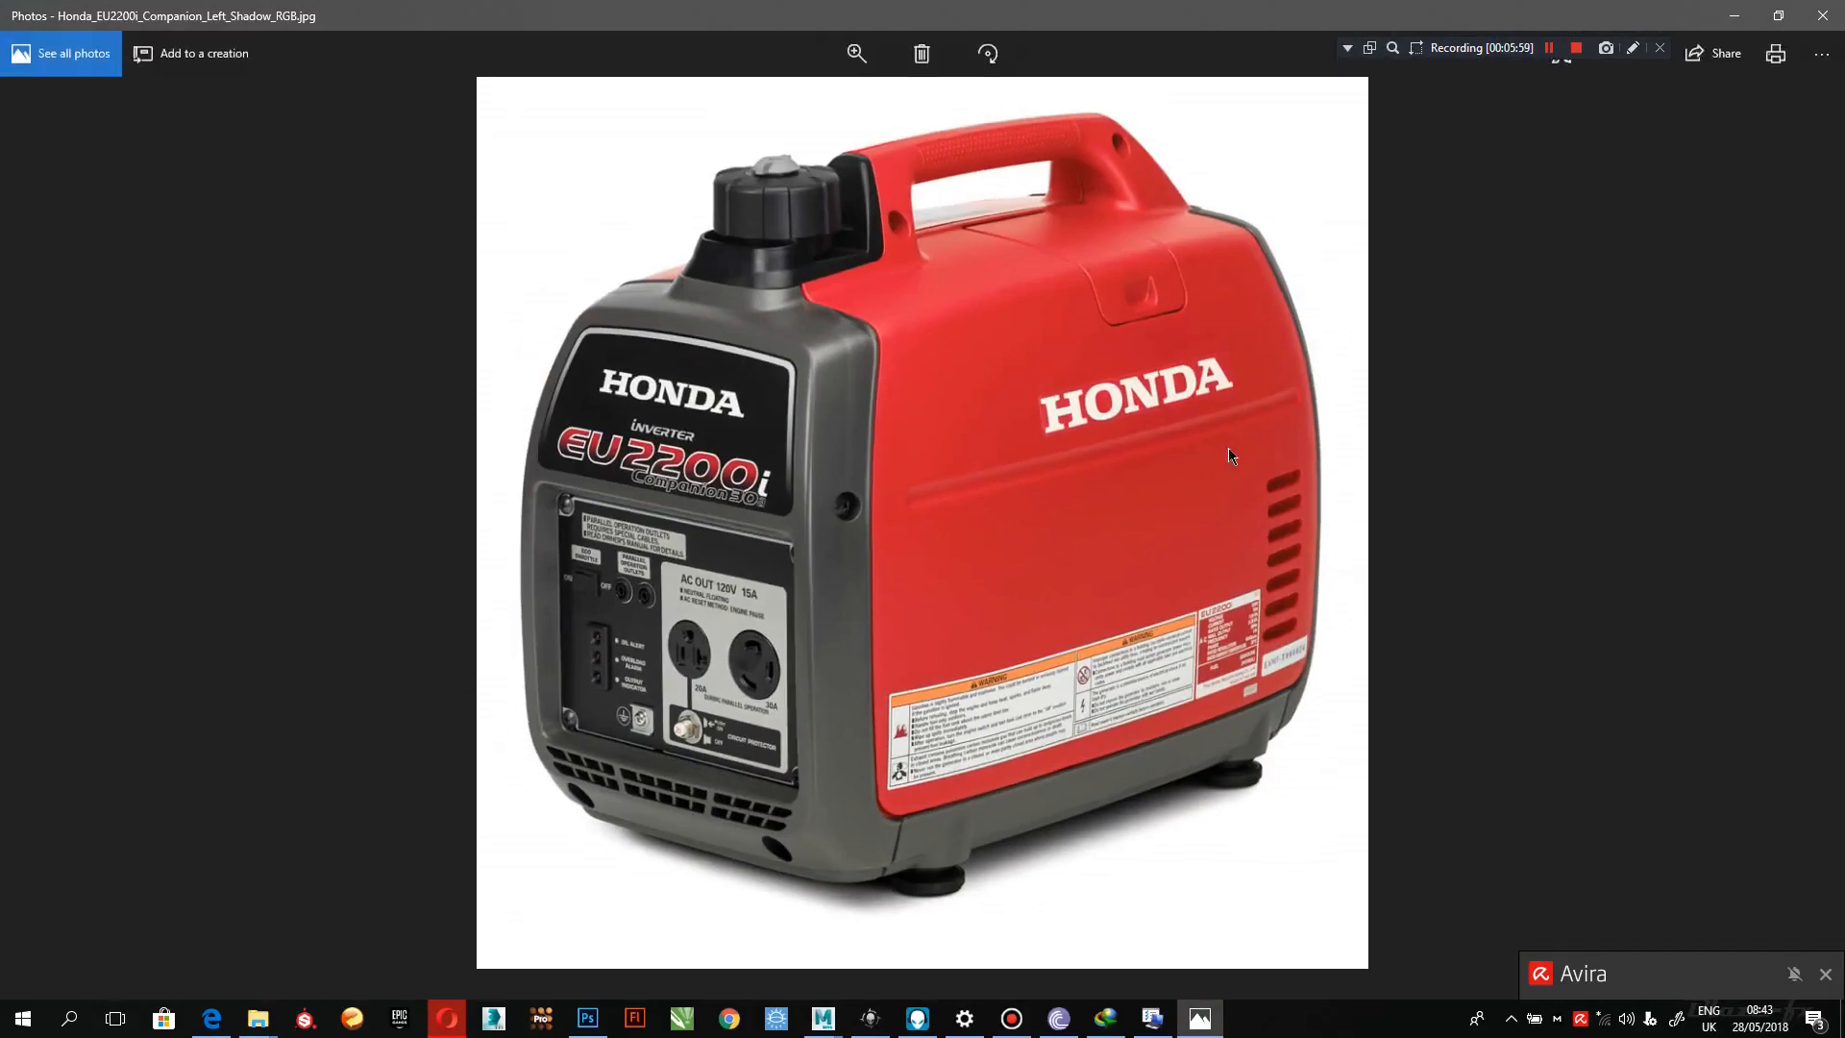
left_click(824, 1019)
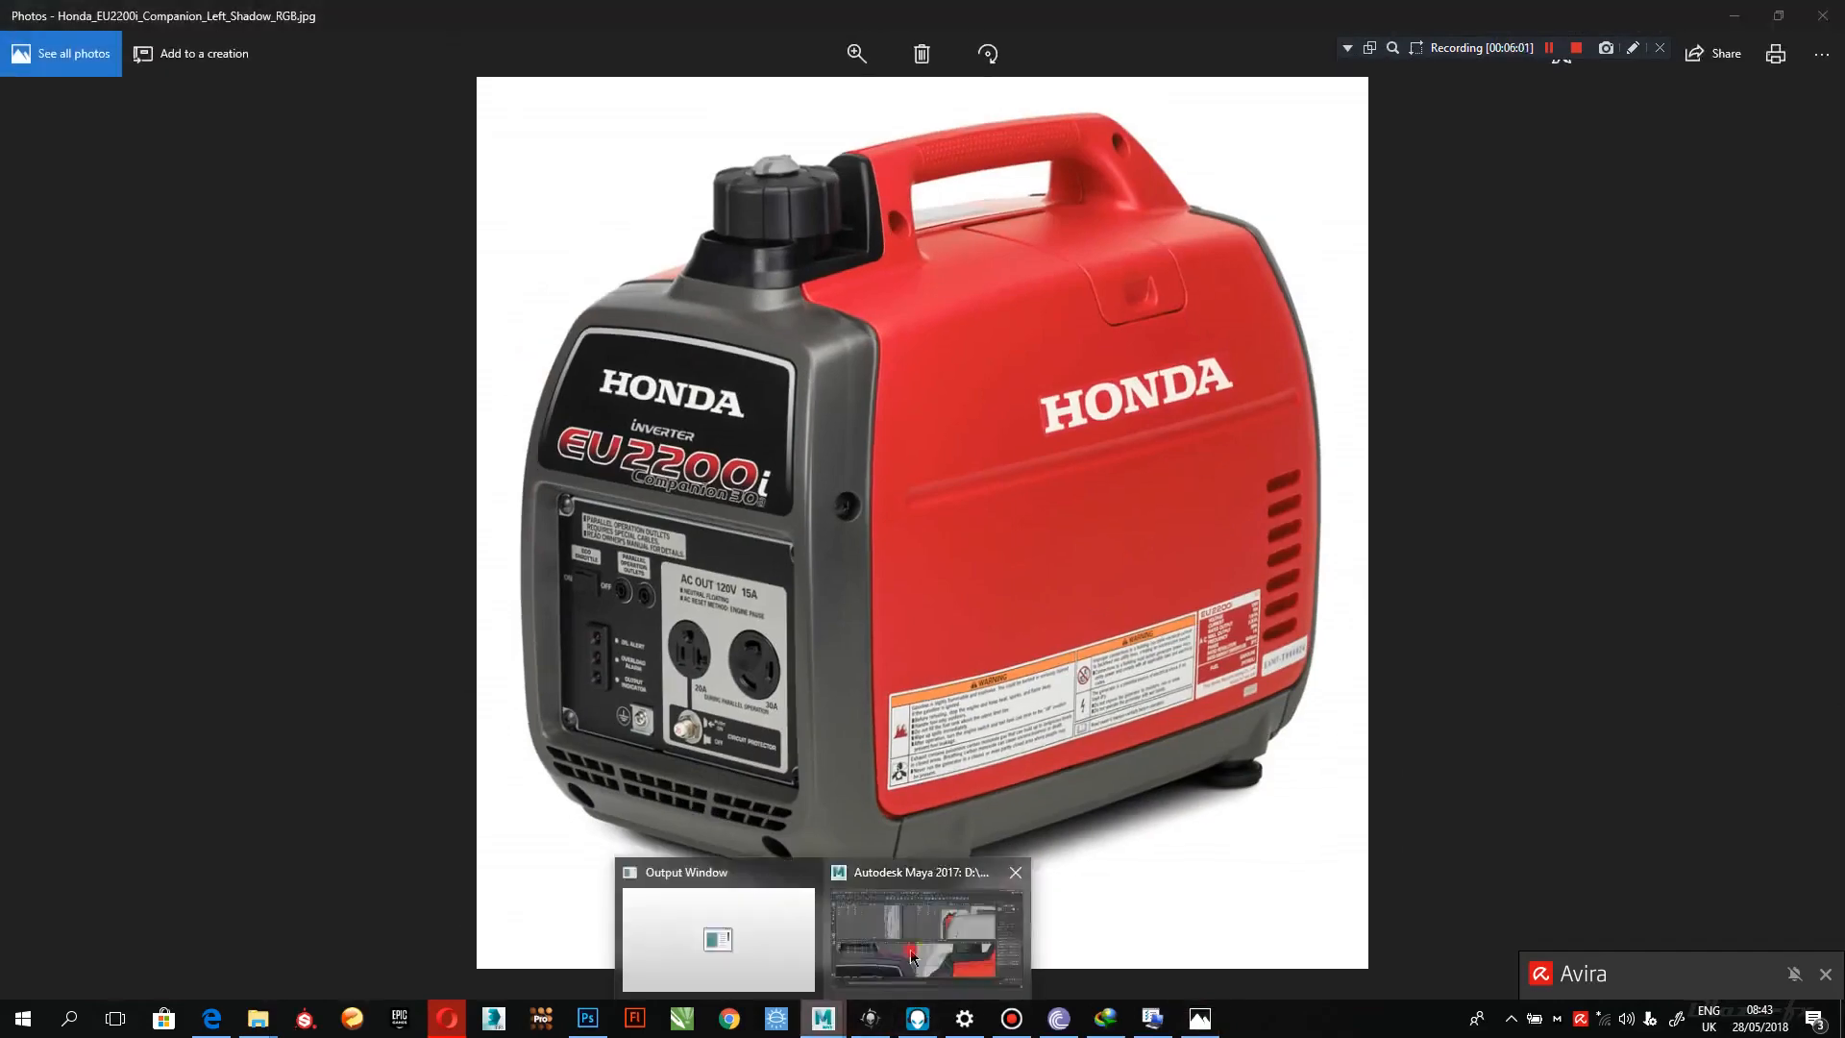
left_click(908, 932)
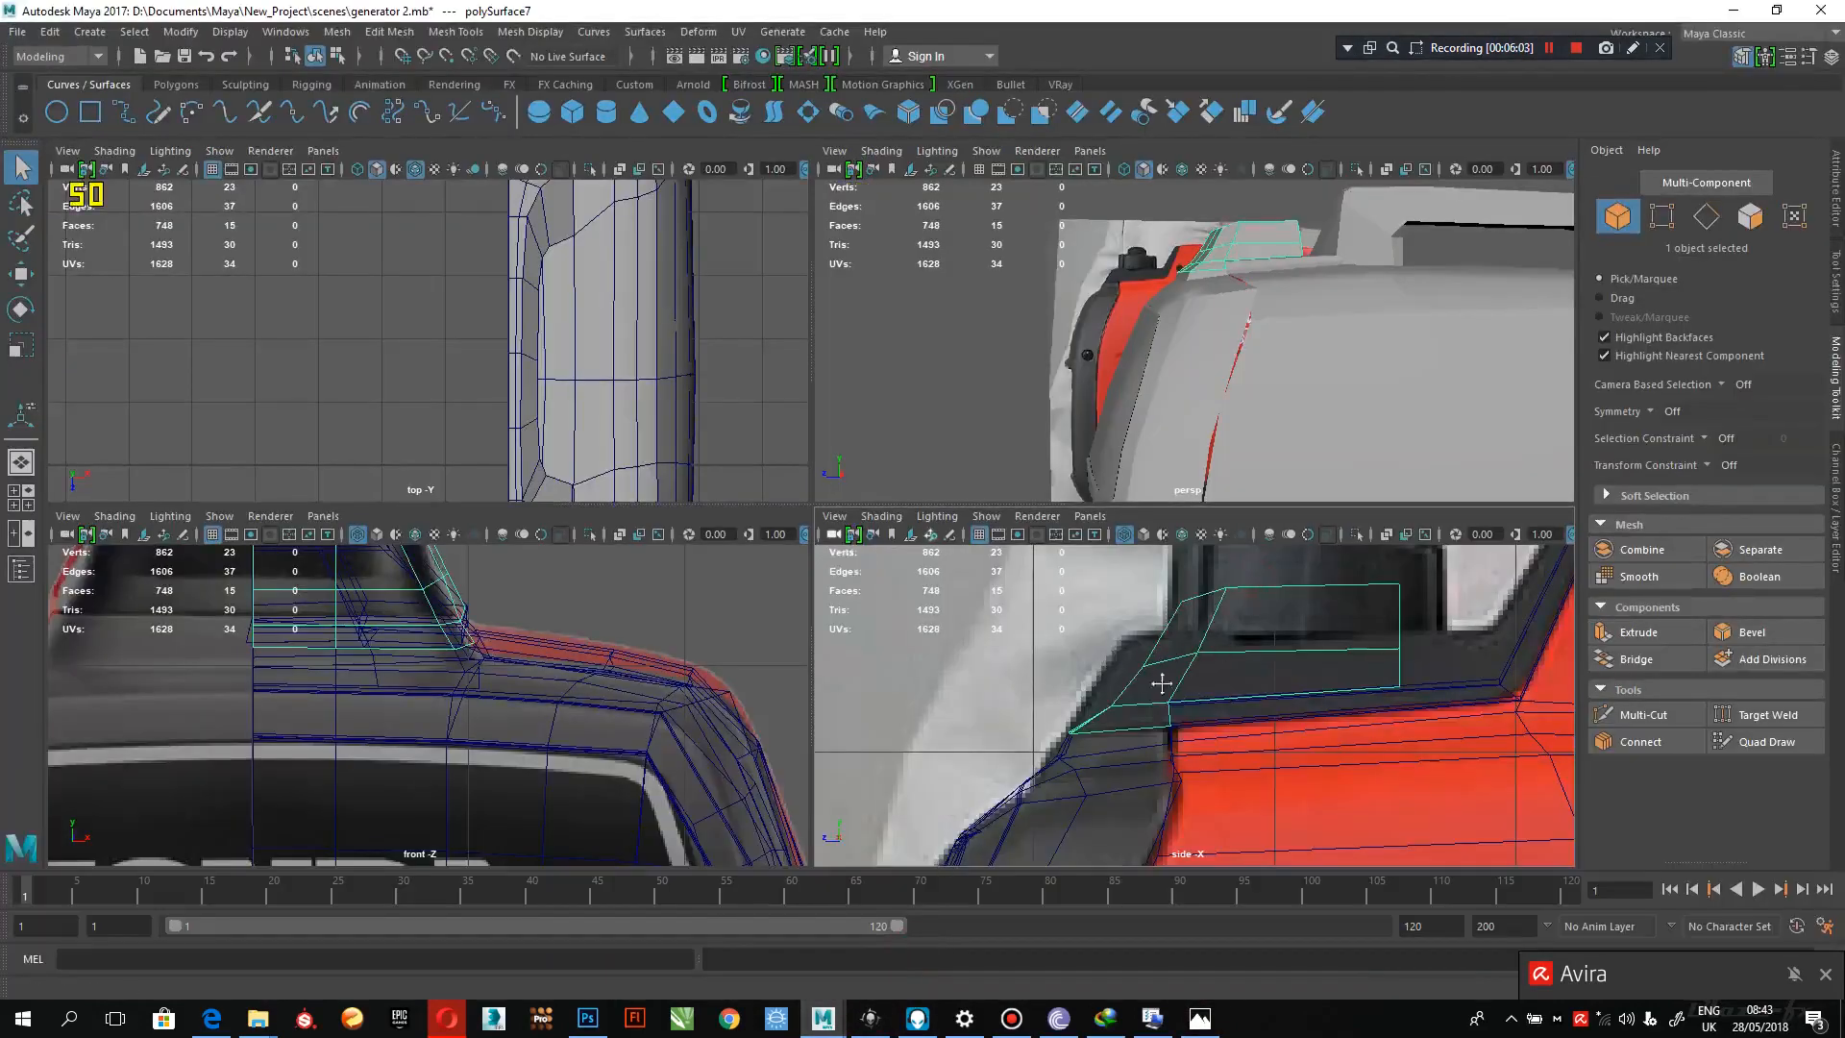
- Move the three front vertices just above the extracted block's lower edge outward to the reference outline, at about Z 2.78
scroll(1162, 680, "up", 1)
middle_click_drag(1201, 670, 1058, 683, "alt")
right_click_drag(1055, 662, 970, 446)
middle_click_drag(1097, 647, 1143, 716, "alt")
mouse_move(1007, 759)
left_mouse_down()
mouse_move(938, 747)
mouse_move(978, 807)
mouse_move(943, 793)
left_mouse_up()
key("w")
left_click(988, 741)
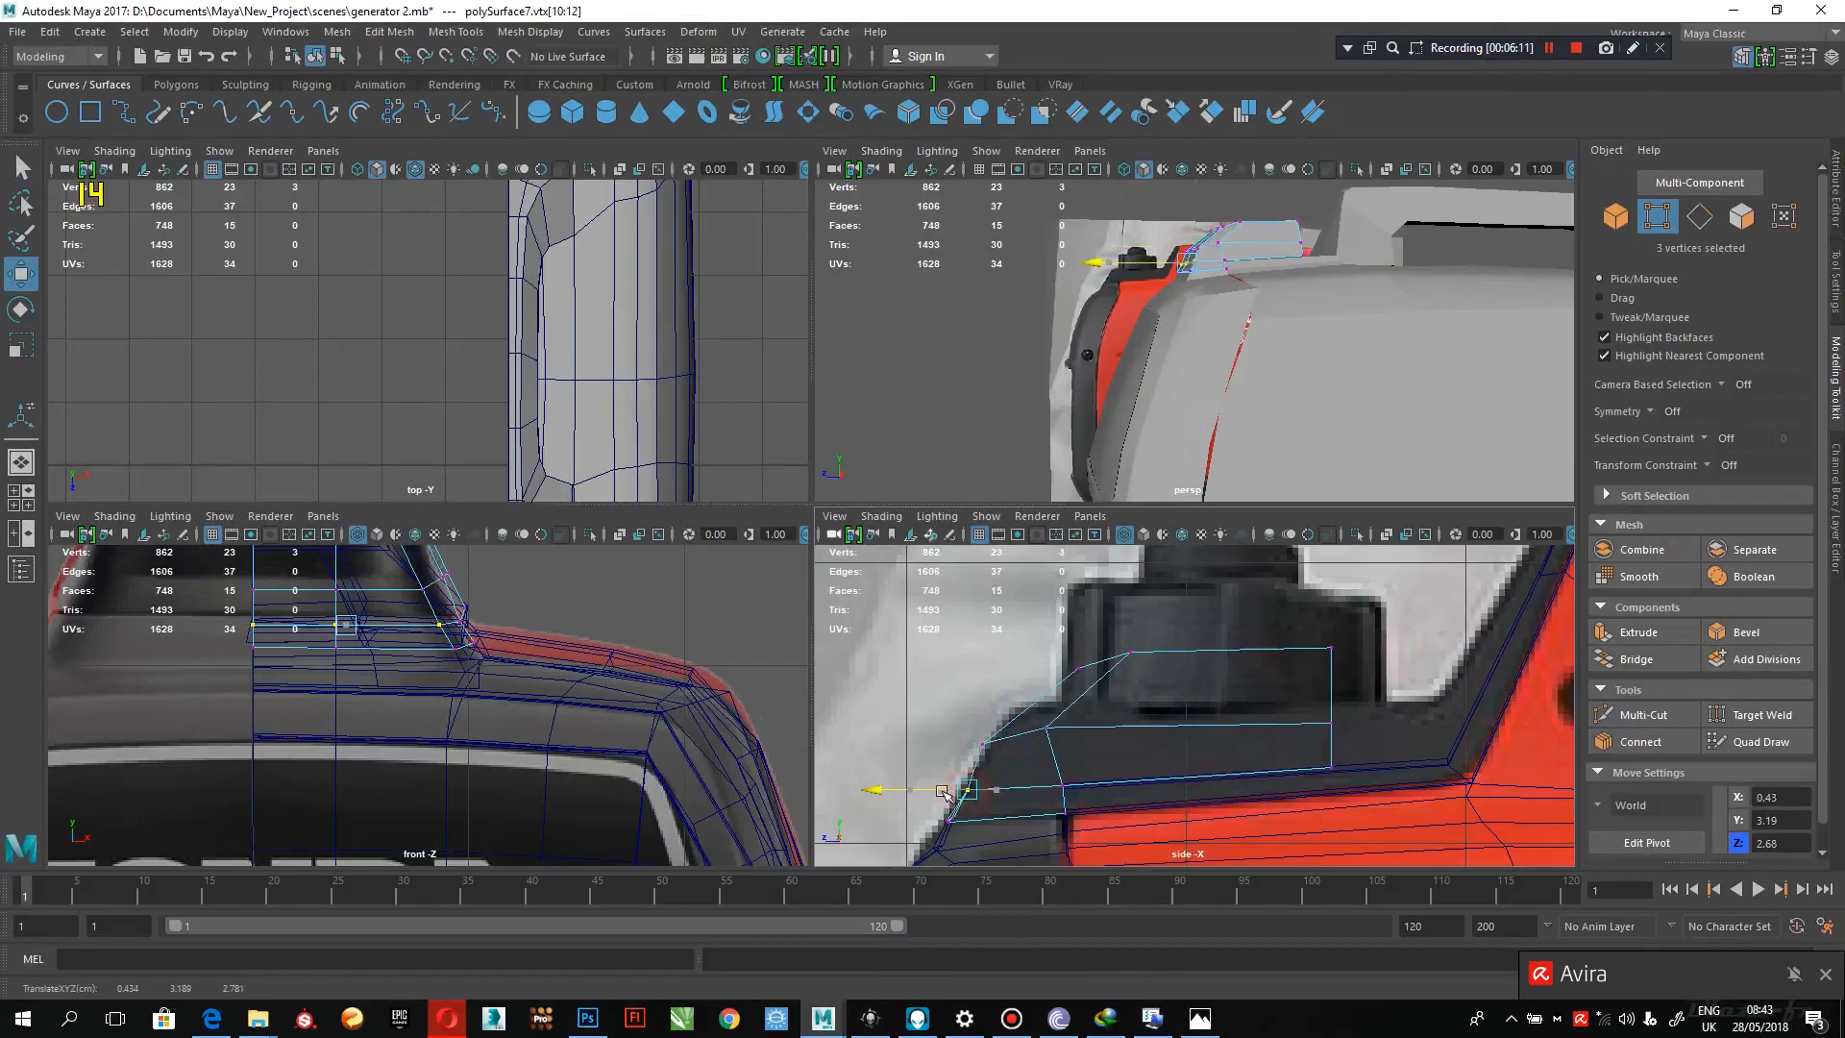
- Lower and realign the extracted block's top and middle vertices to the black collar's reference outline in the side view
left_click_drag(1095, 709, 1049, 709)
left_click_drag(1065, 638, 1064, 651)
left_click_drag(1393, 625, 1311, 680)
left_click_drag(1335, 603, 1336, 659)
left_click_drag(1361, 753, 1283, 717)
left_click_drag(1331, 656, 1332, 670)
left_click_drag(1120, 737, 1027, 753)
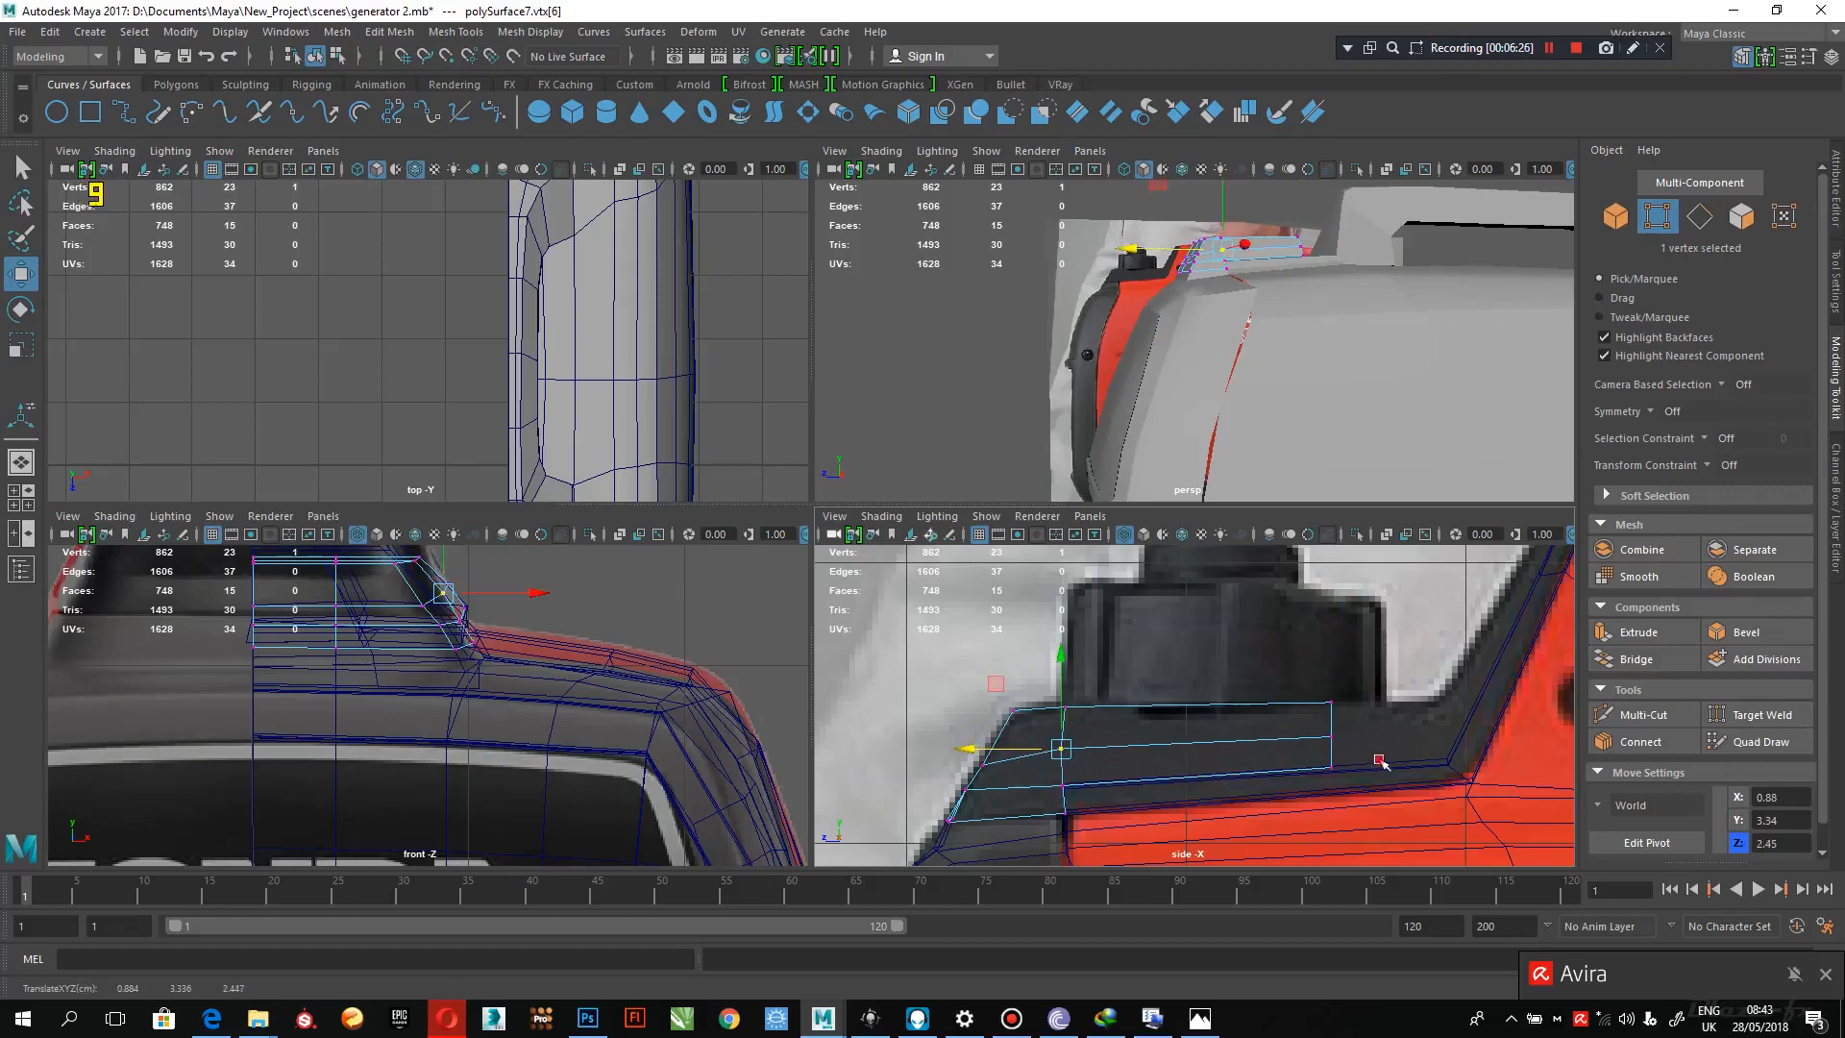
left_click(1322, 761)
left_click(1257, 704)
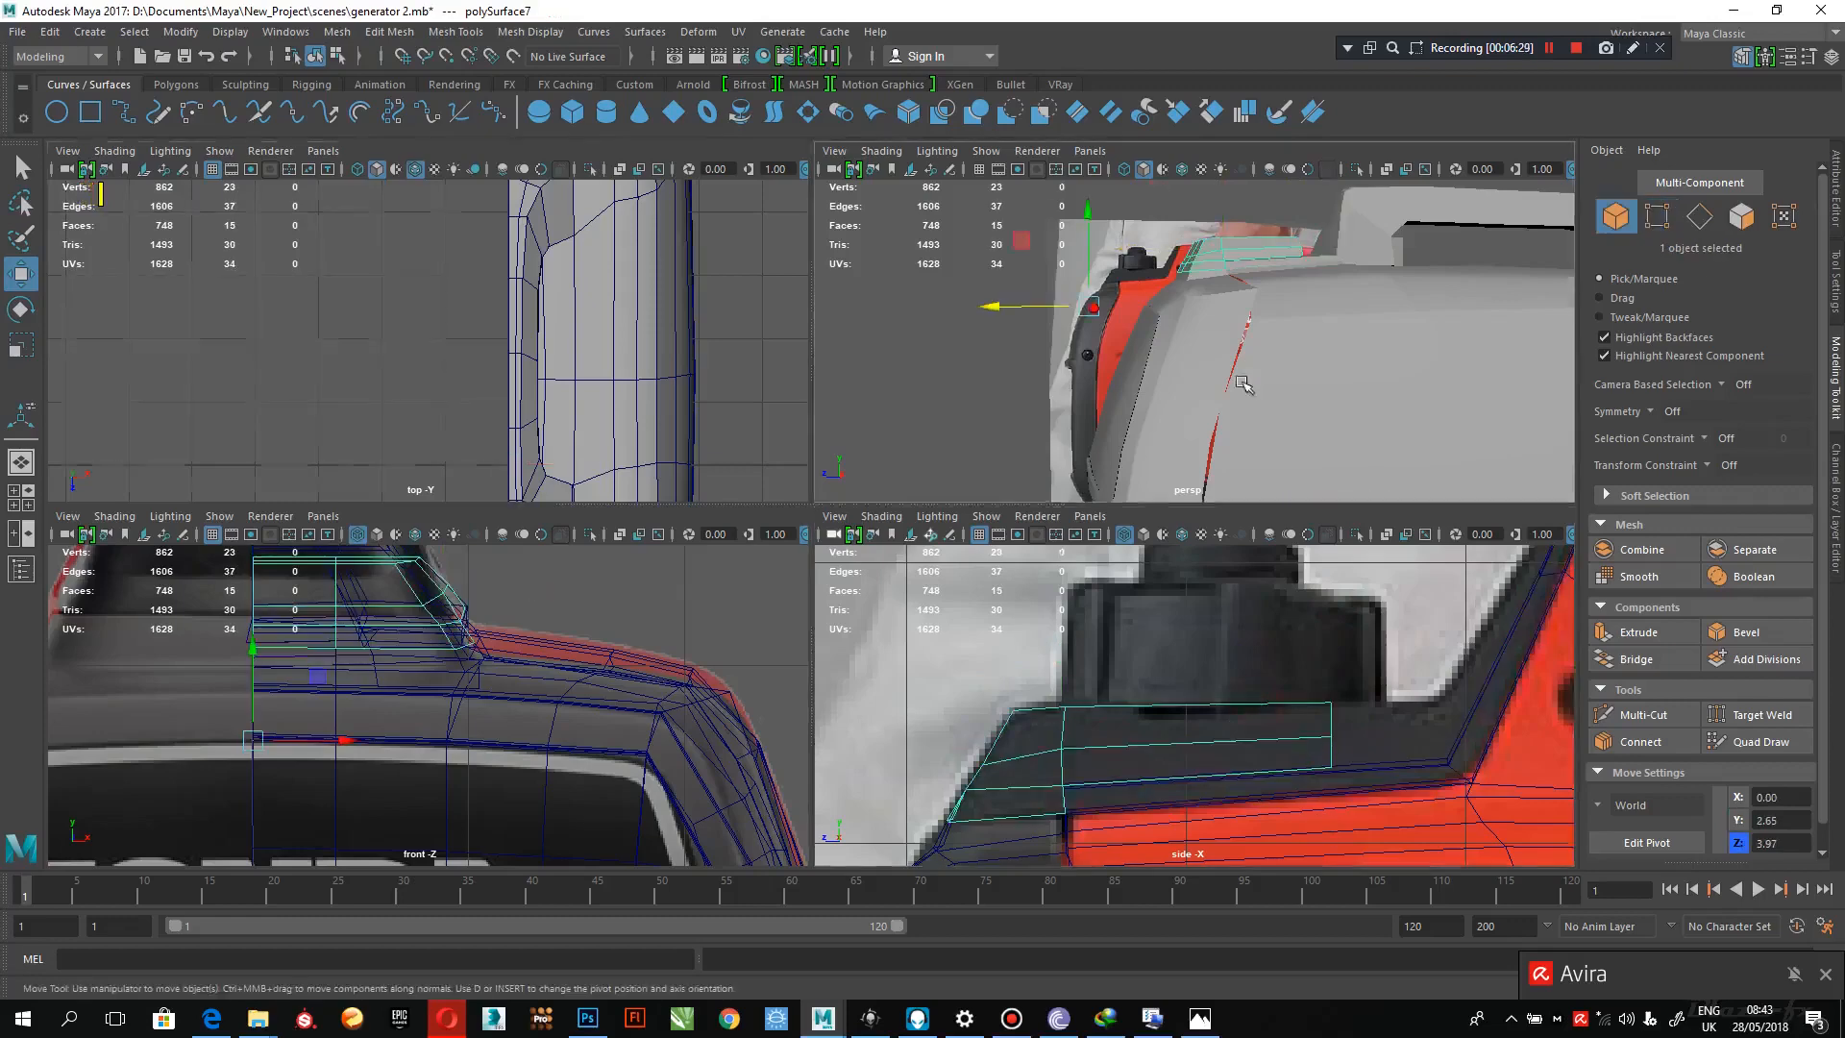
- Examine from several angles how the lowered block meets the body's raised rim and the end cover, selecting the meshes involved
key("space")
left_click_drag(1114, 432, 1096, 510, "alt")
right_click_drag(970, 557, 1083, 547, "alt")
left_click_drag(974, 563, 989, 514, "alt")
left_click(1016, 384)
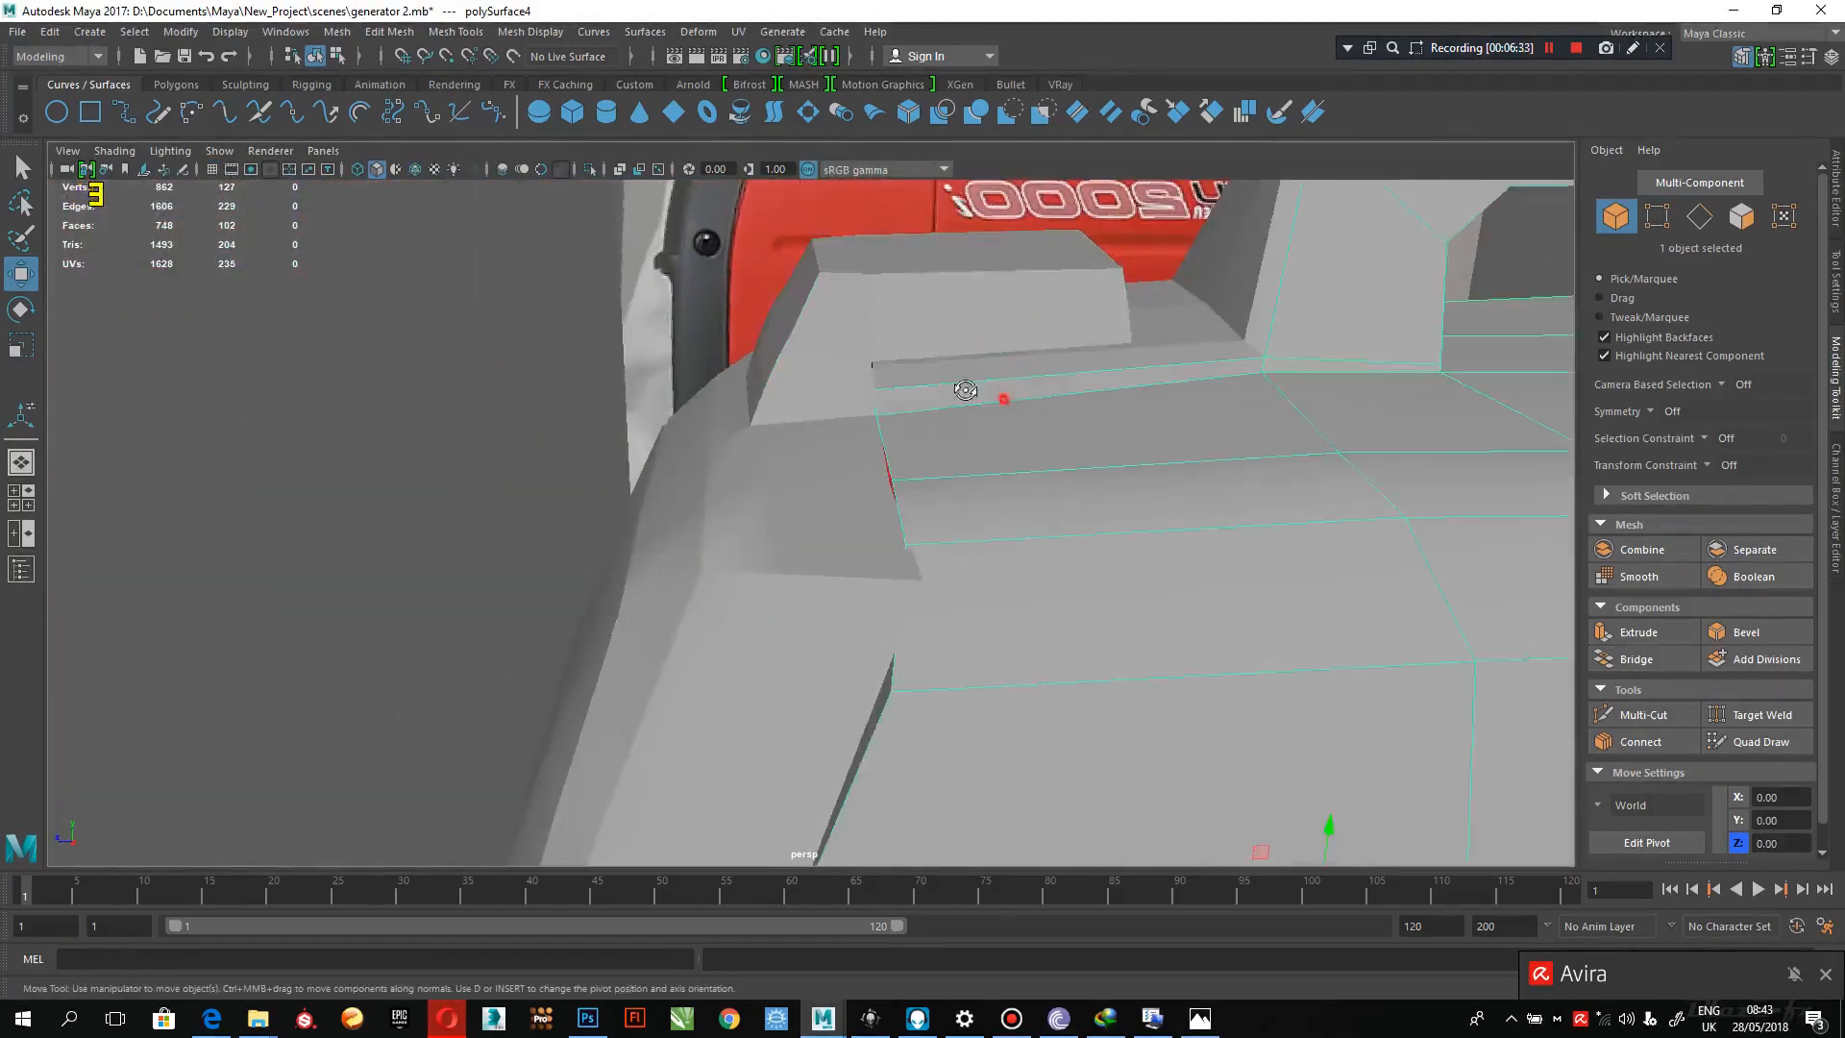
key("f")
left_click(928, 334, "shift")
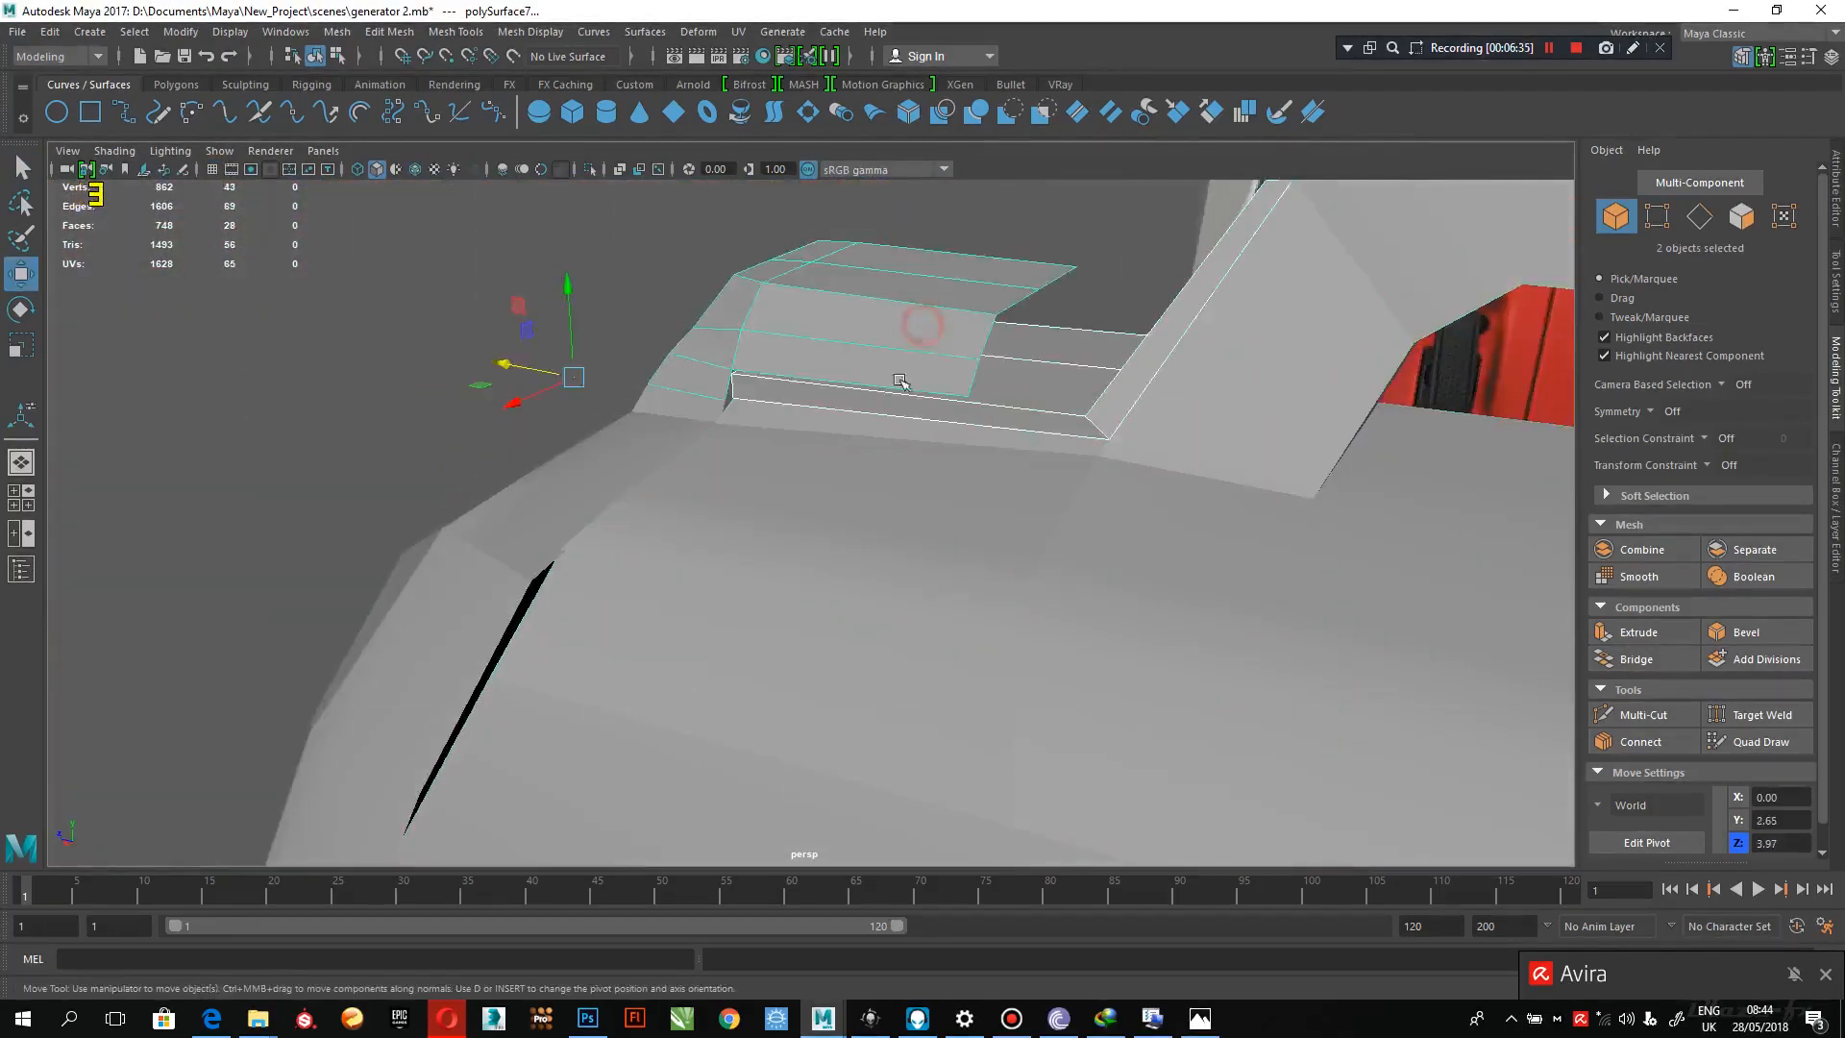
left_click_drag(927, 334, 903, 428, "alt")
middle_click_drag(903, 428, 958, 312, "alt")
right_click_drag(958, 312, 1067, 538, "alt")
left_click_drag(1067, 538, 722, 349, "alt")
right_click_drag(732, 315, 643, 312)
left_click(706, 299)
left_click_drag(706, 299, 962, 575, "alt")
left_click(888, 453)
left_click_drag(888, 500, 822, 449, "alt")
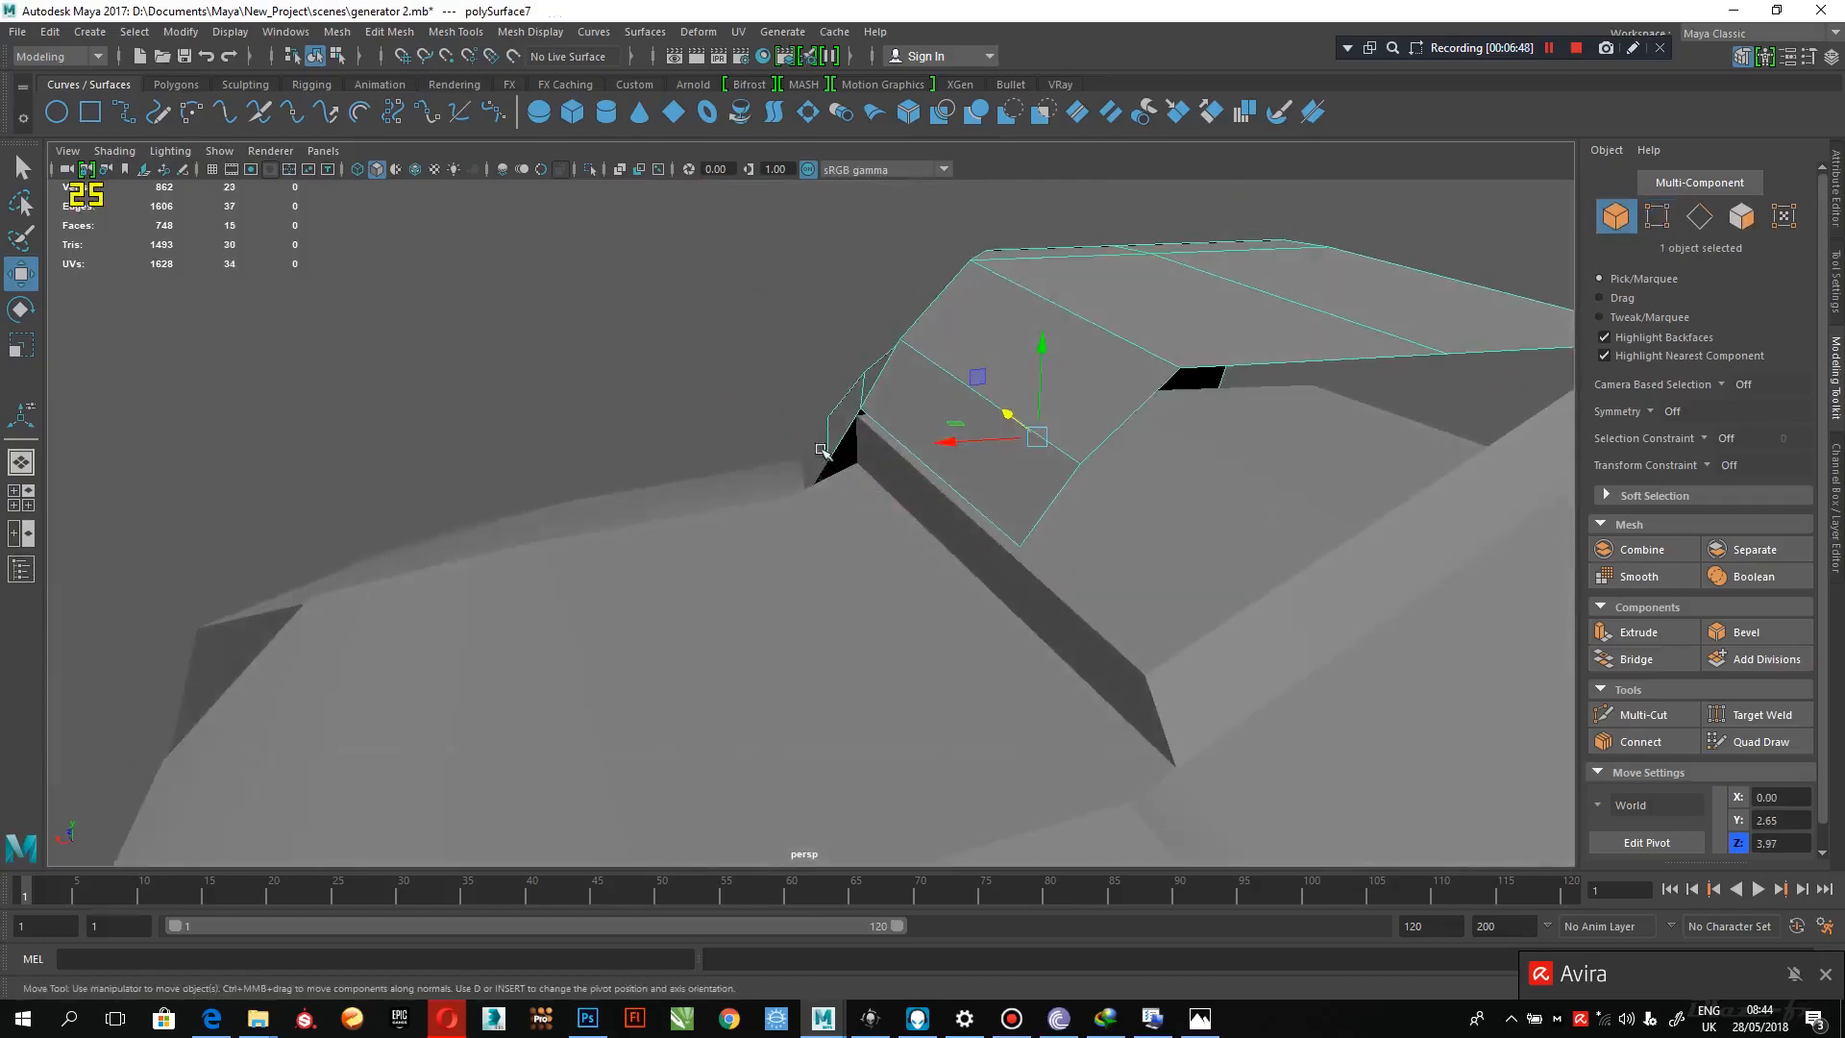
- Move the two lower outer corner vertices of the raised rim beneath the collar block outward along X
left_click(875, 474)
right_click_drag(876, 471, 792, 444)
left_click_drag(878, 477, 852, 457)
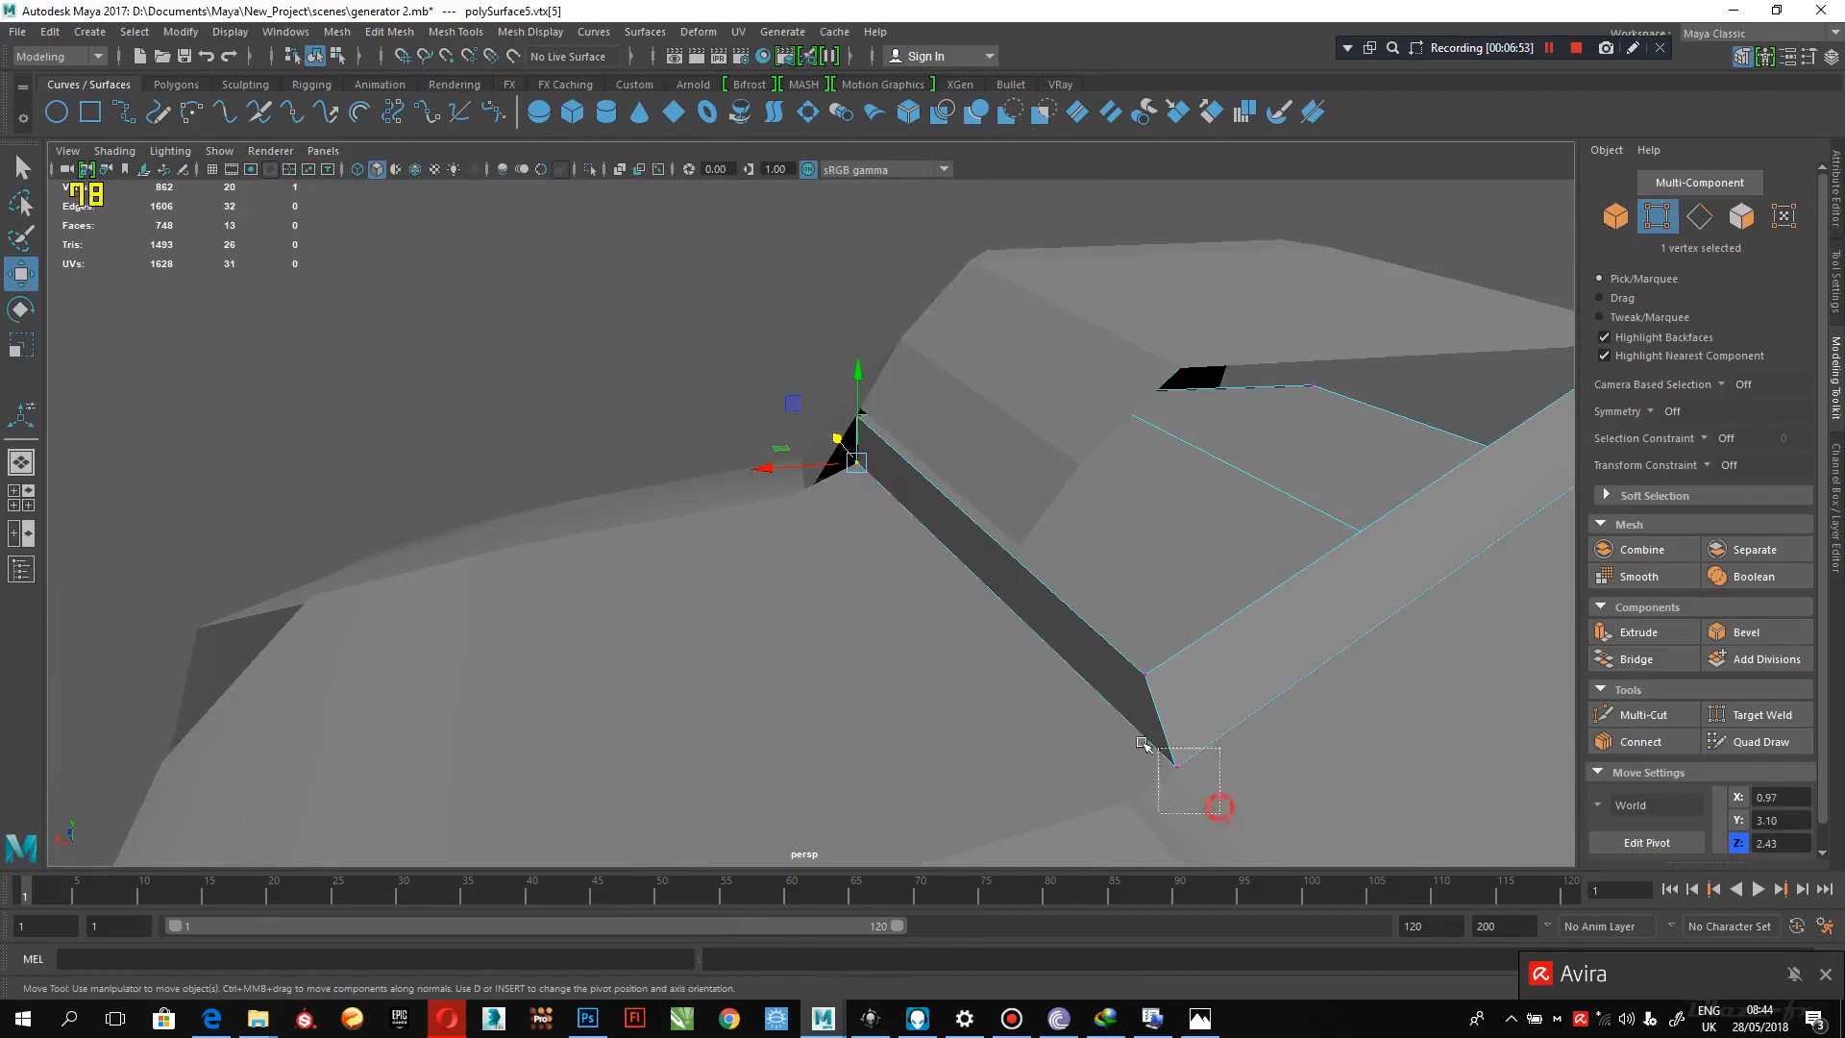
left_click_drag(1141, 742, 1140, 740, "shift")
left_click_drag(901, 580, 869, 590)
- Shift the body mesh's inner-edge vertices beside the rim along X to line up with the rim's lower edge
left_click(893, 621)
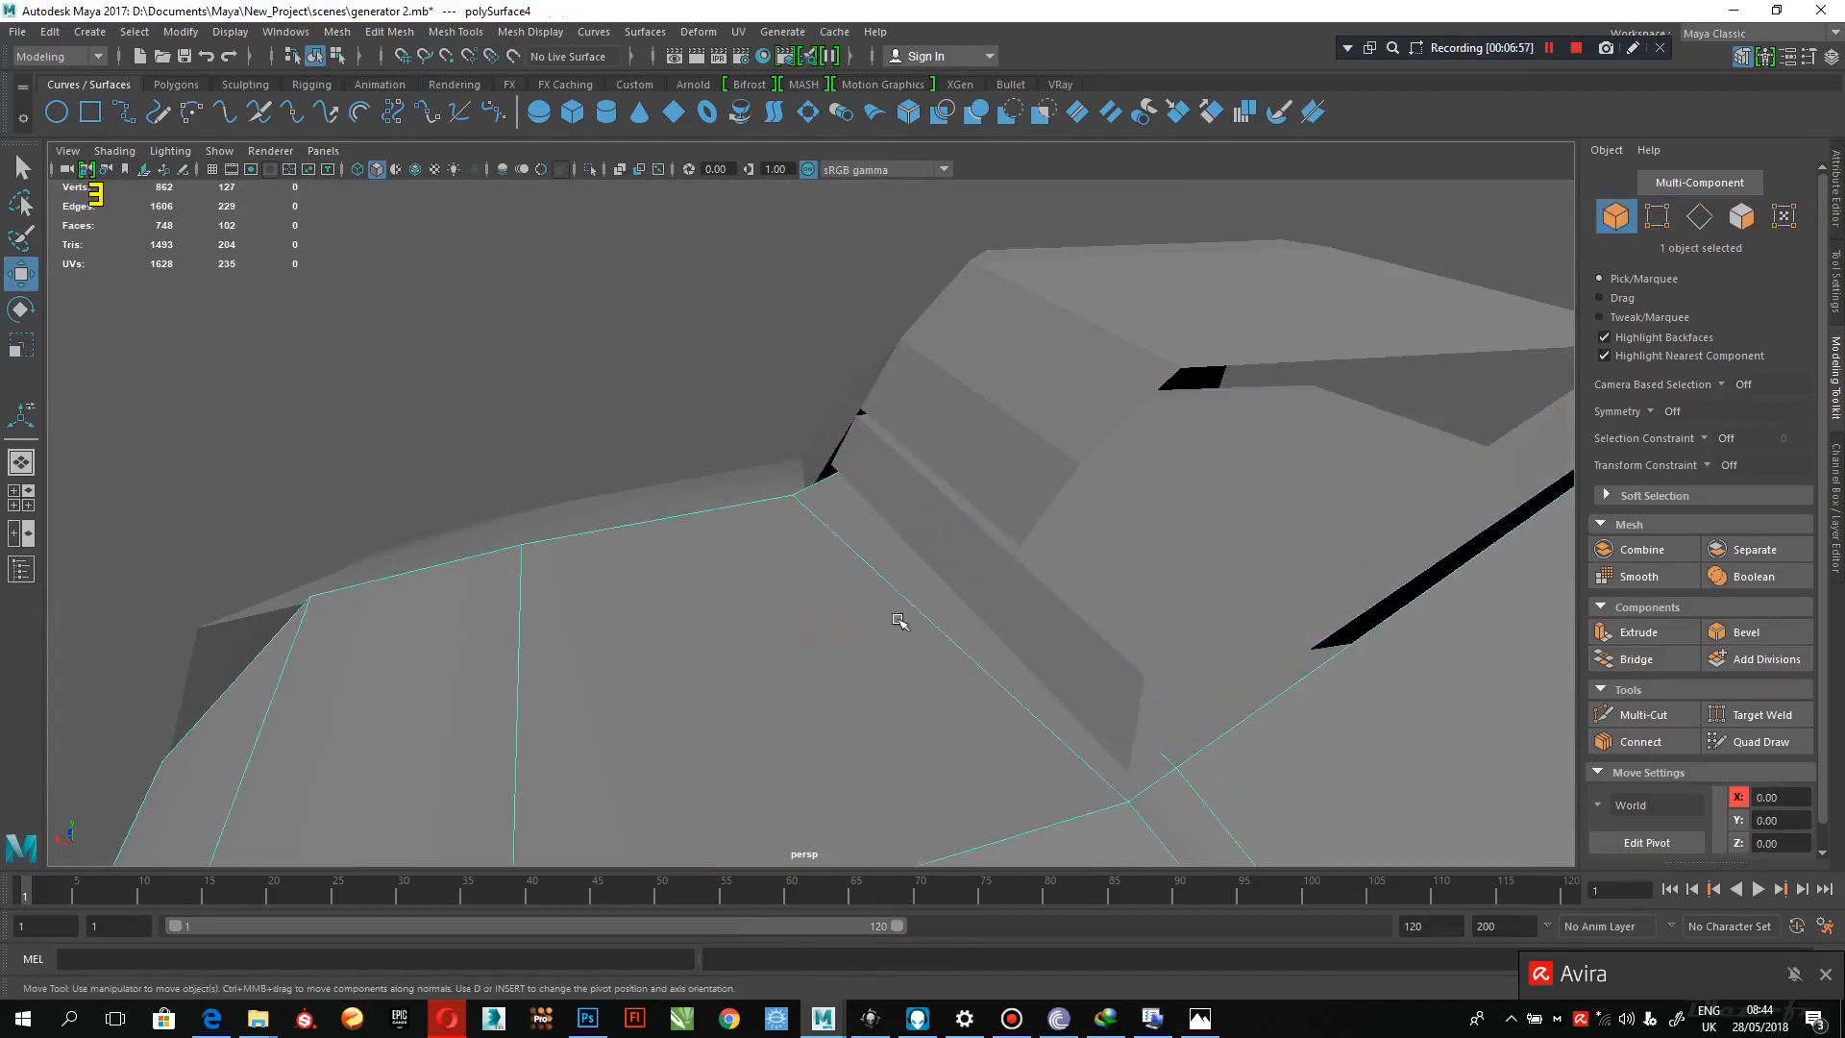
right_click_drag(898, 621, 807, 445)
left_click_drag(840, 462, 790, 510)
left_click_drag(826, 500, 968, 492, "alt")
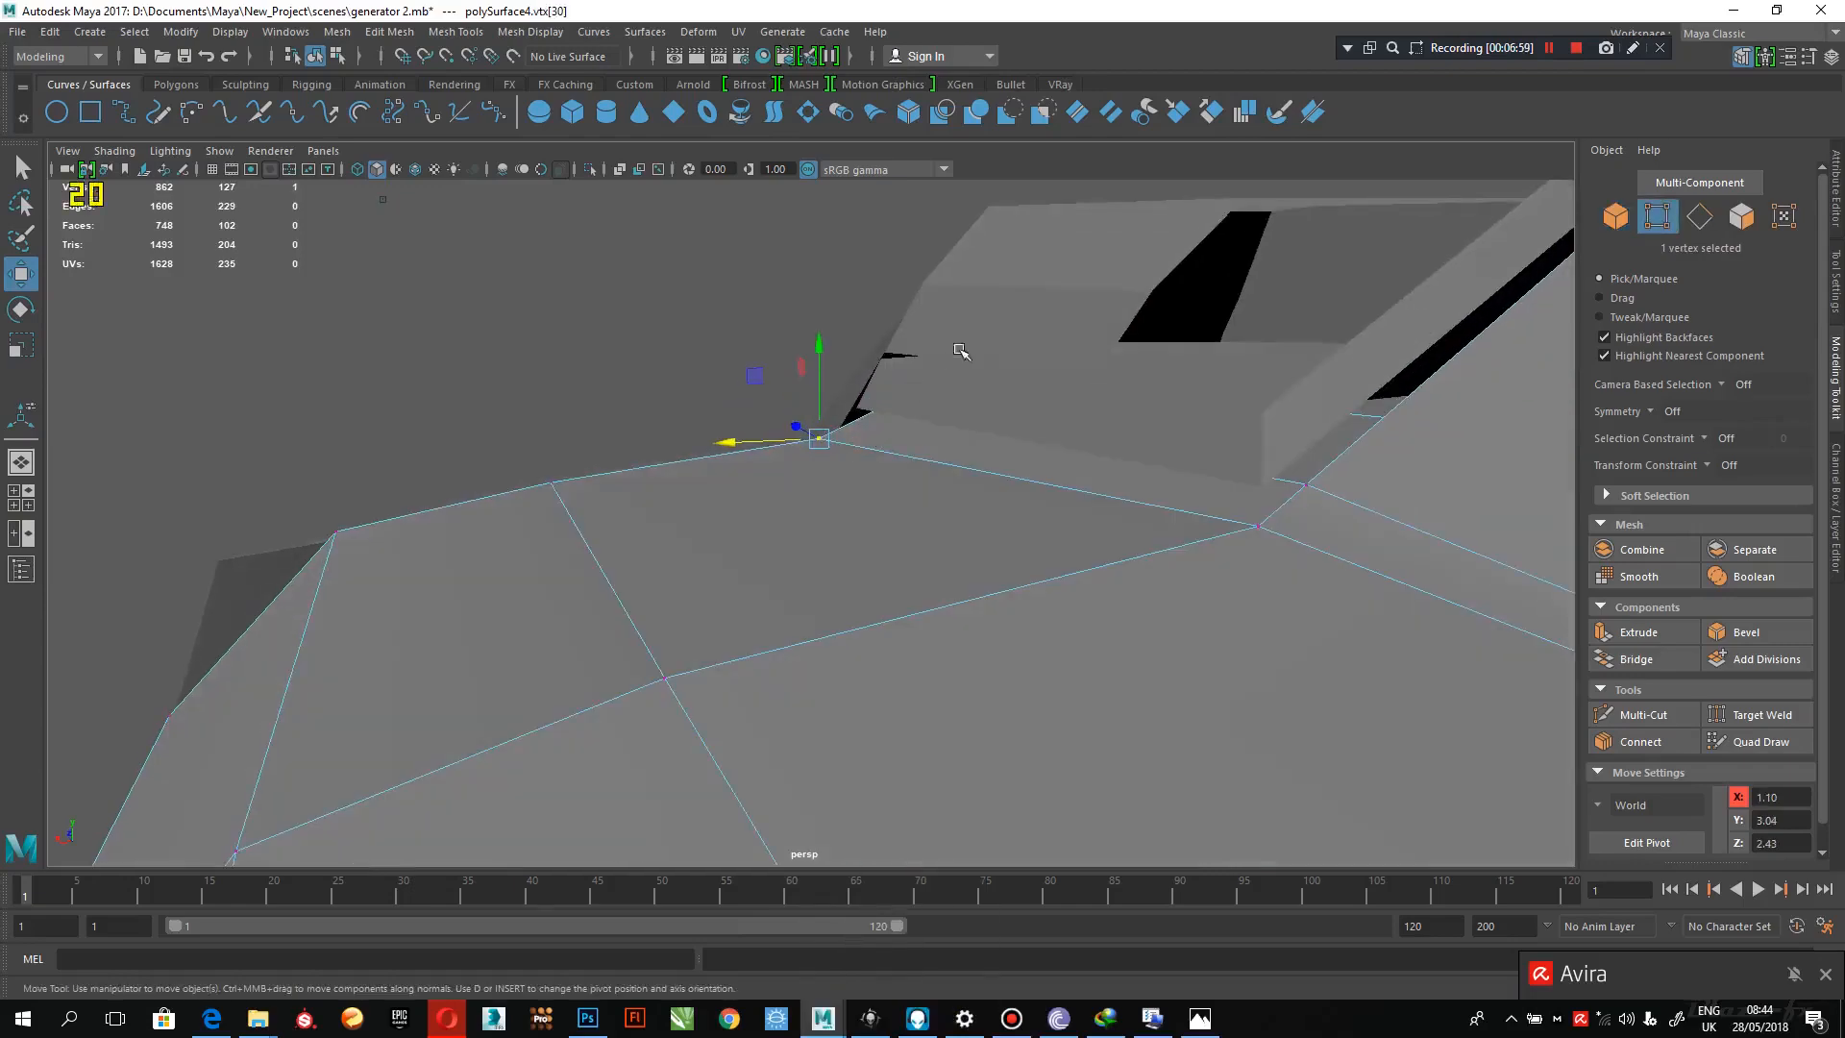
left_click(1324, 452, "shift")
left_click_drag(1207, 503, 1172, 498, "alt")
left_click_drag(1178, 490, 925, 449, "alt")
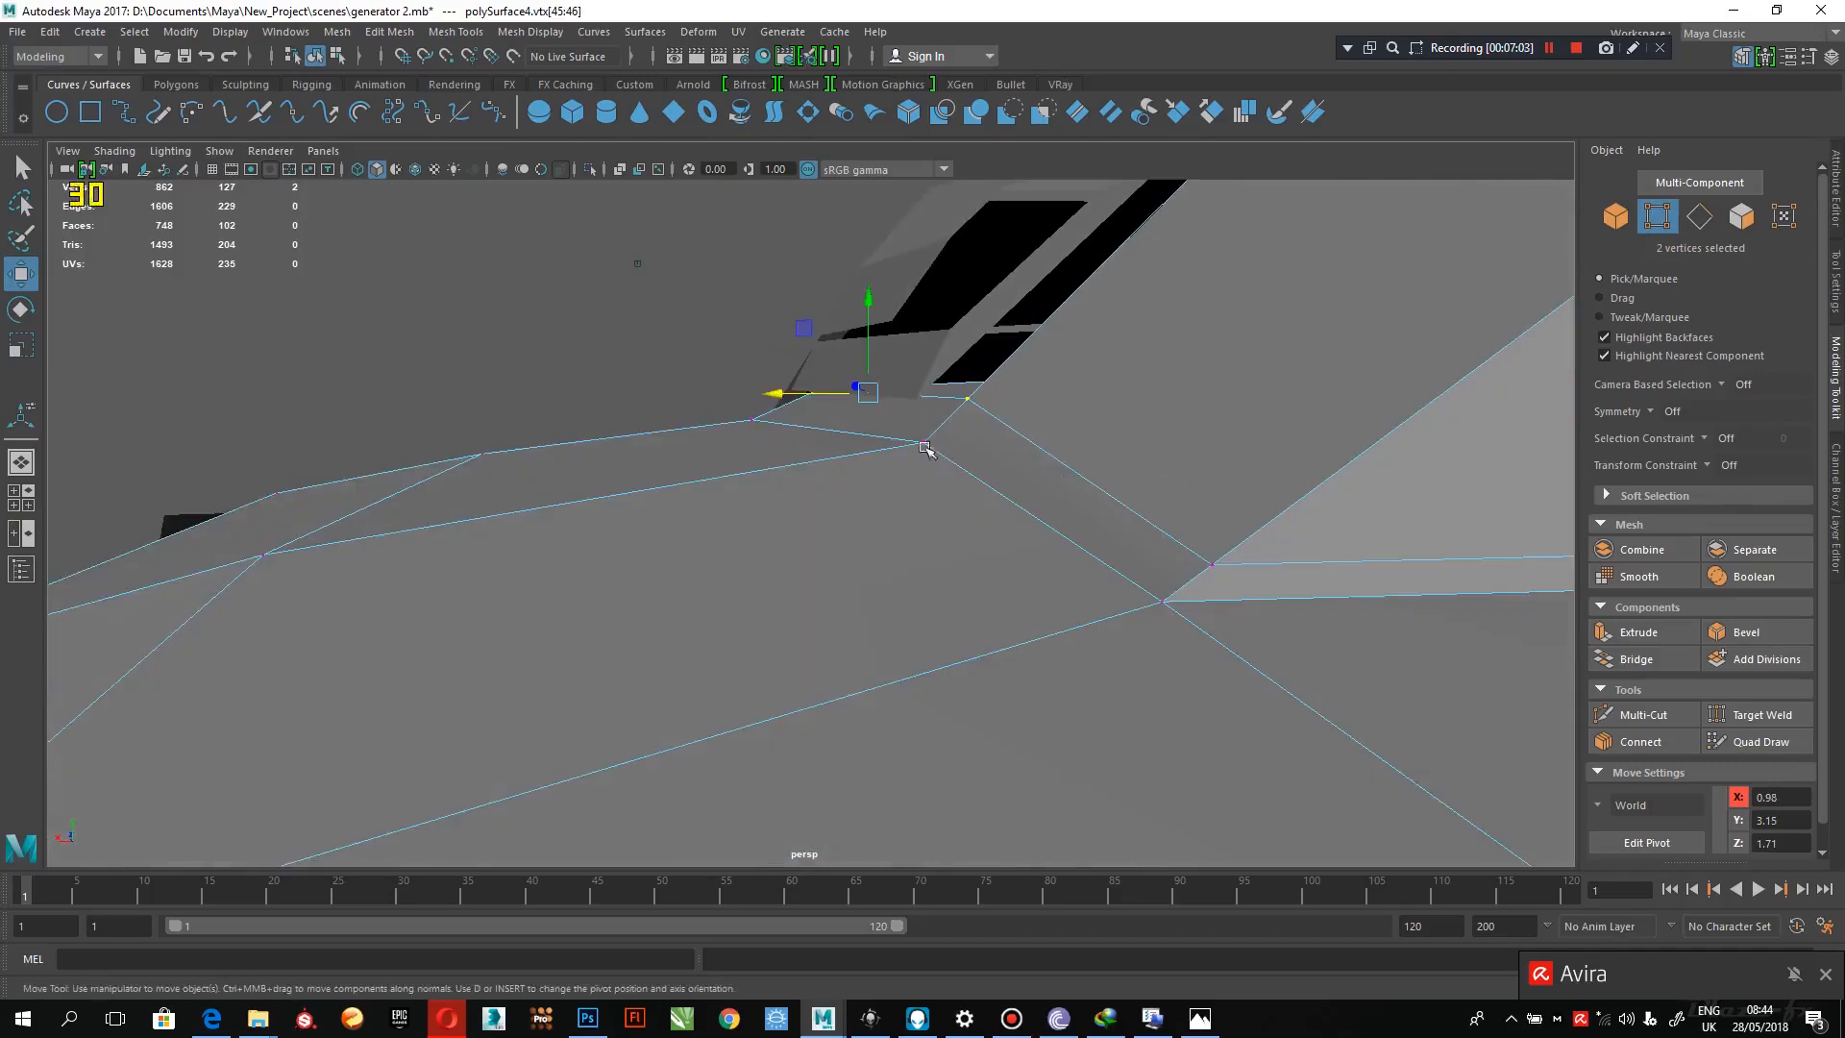
left_click_drag(831, 398, 1055, 622)
left_click_drag(1197, 645, 898, 629, "alt")
left_click(1106, 666)
left_click_drag(753, 514, 826, 700)
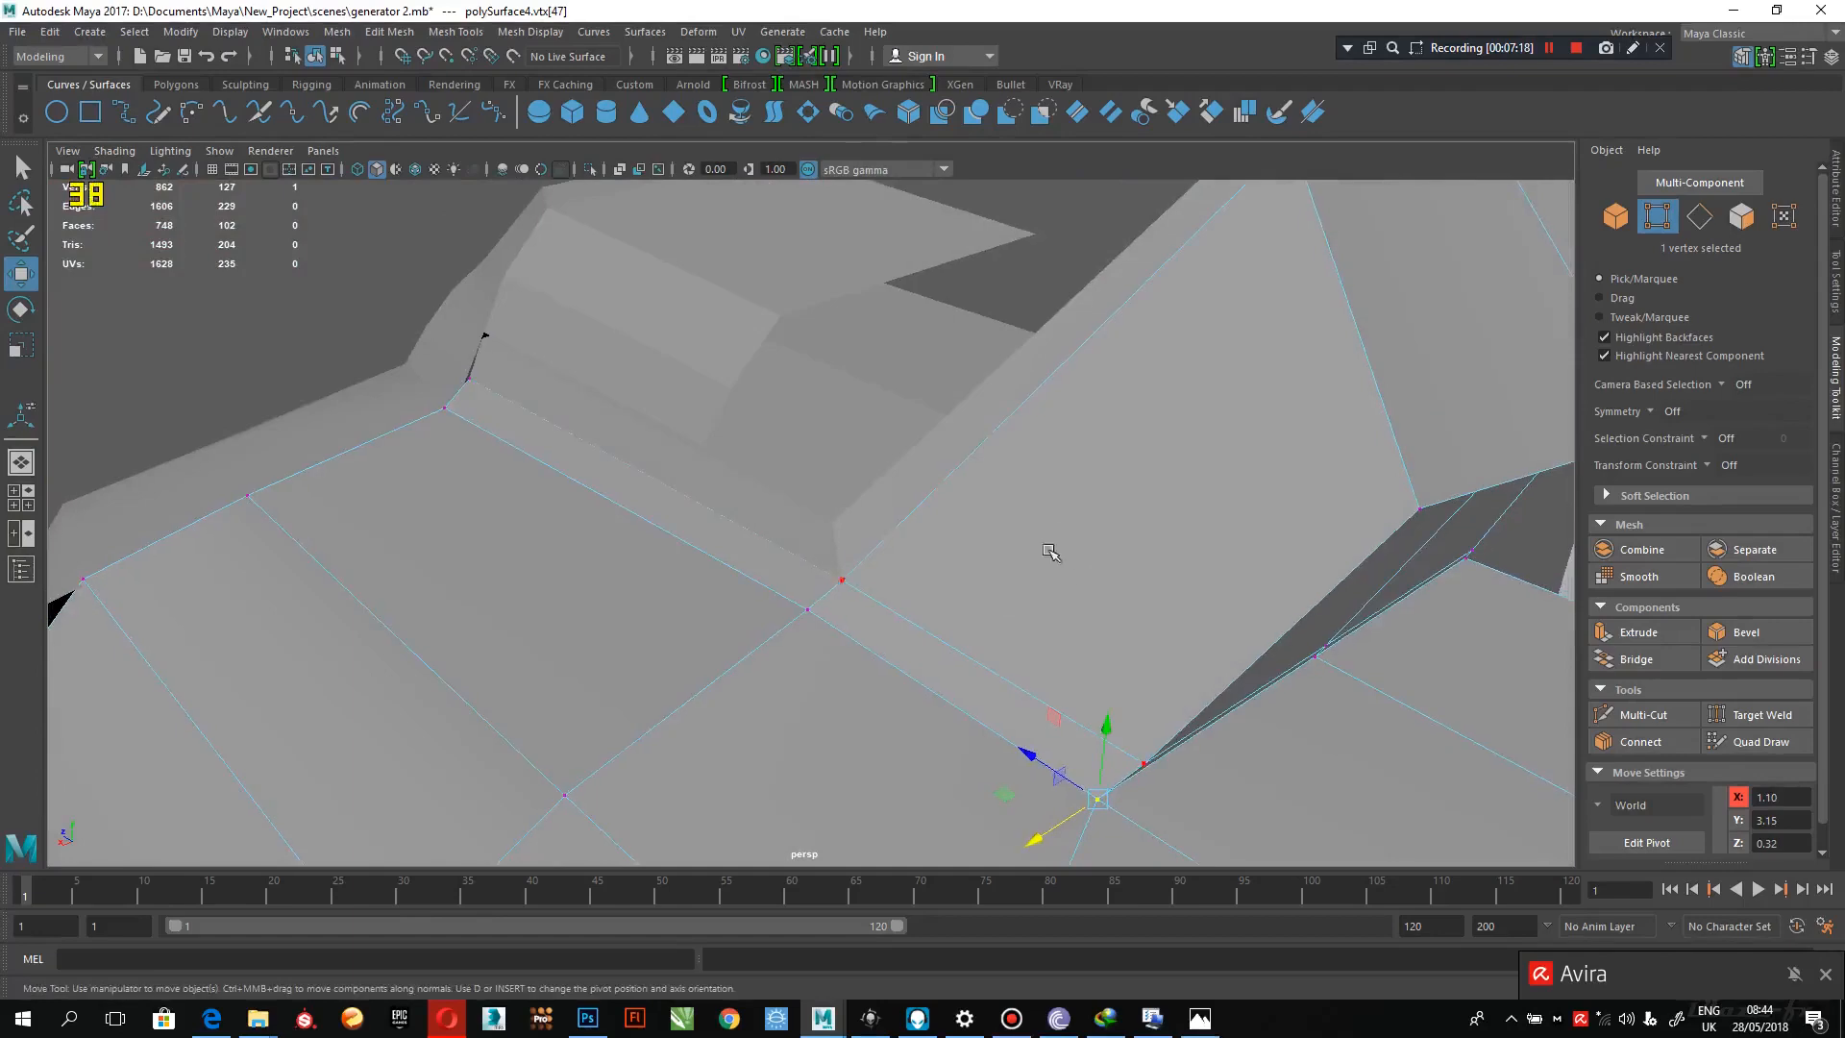
- Delete the two body faces that lie hidden underneath the raised rim and collar block
left_click_drag(1050, 551, 859, 527, "alt")
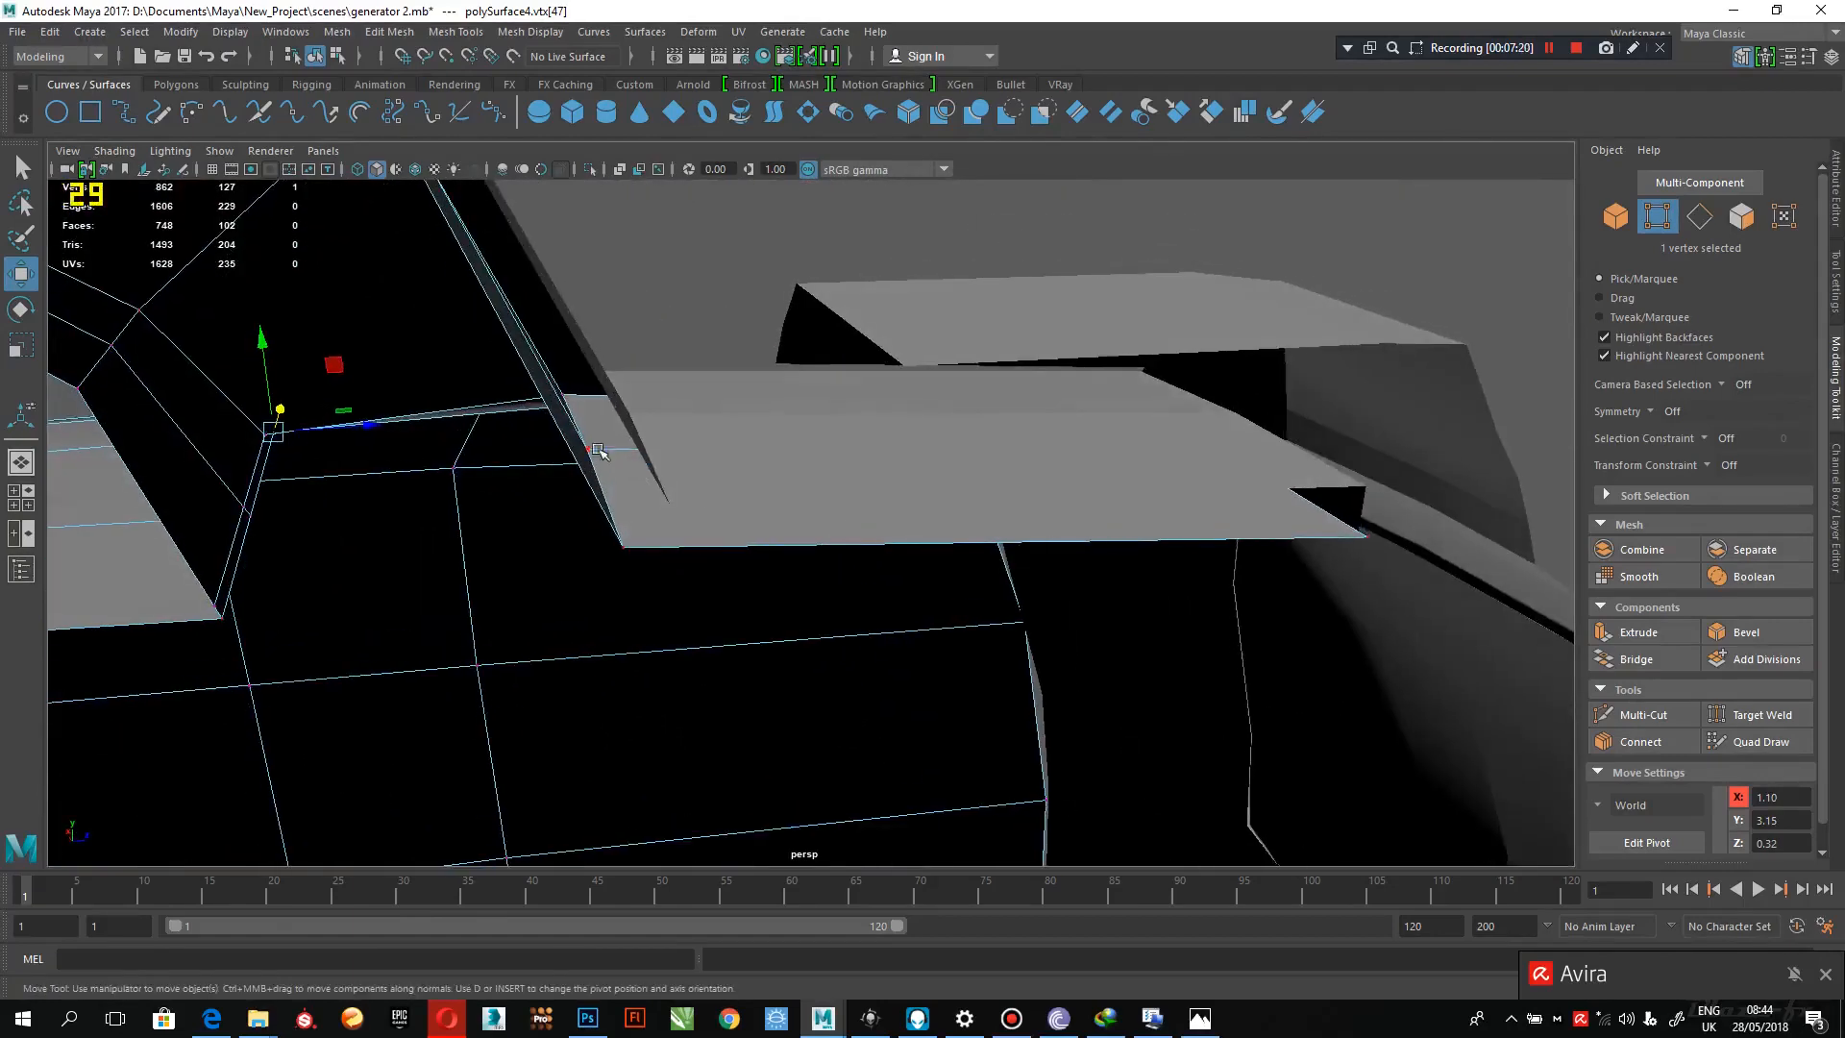
right_click_drag(597, 449, 590, 494)
left_click(601, 413)
left_click(630, 487, "shift")
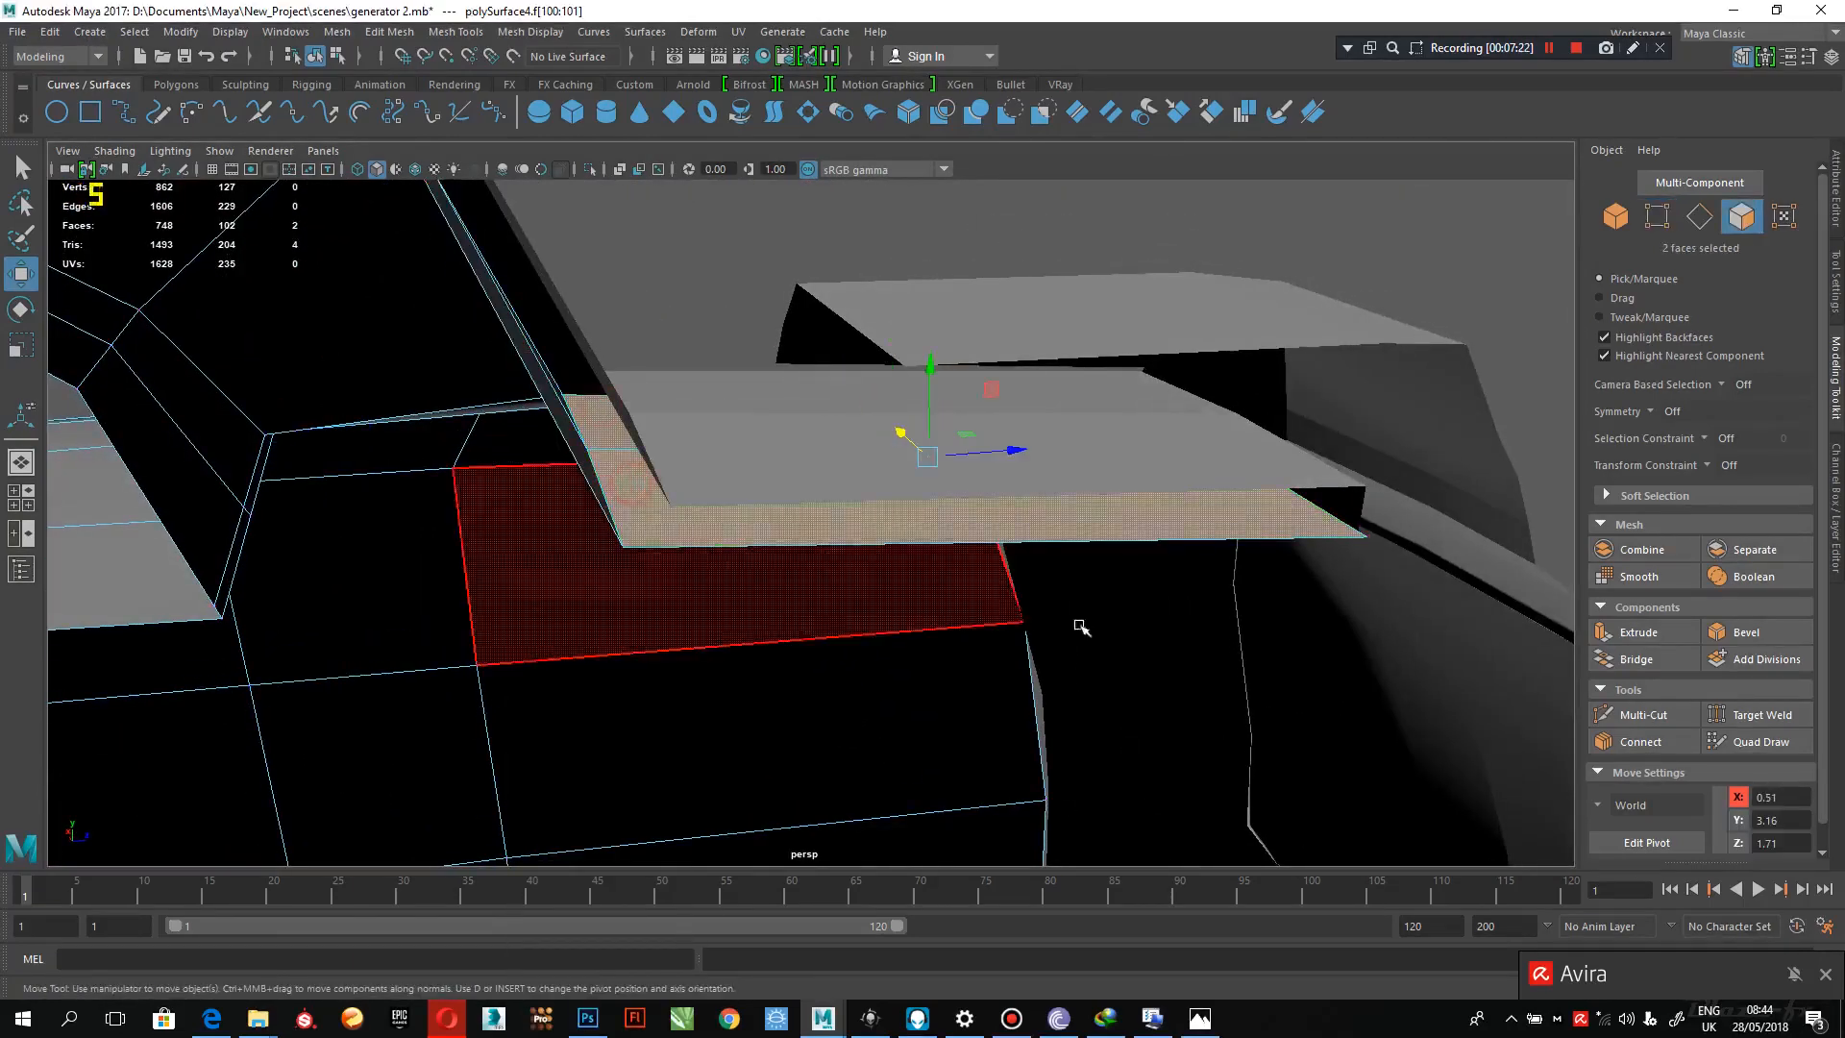
key("Delete")
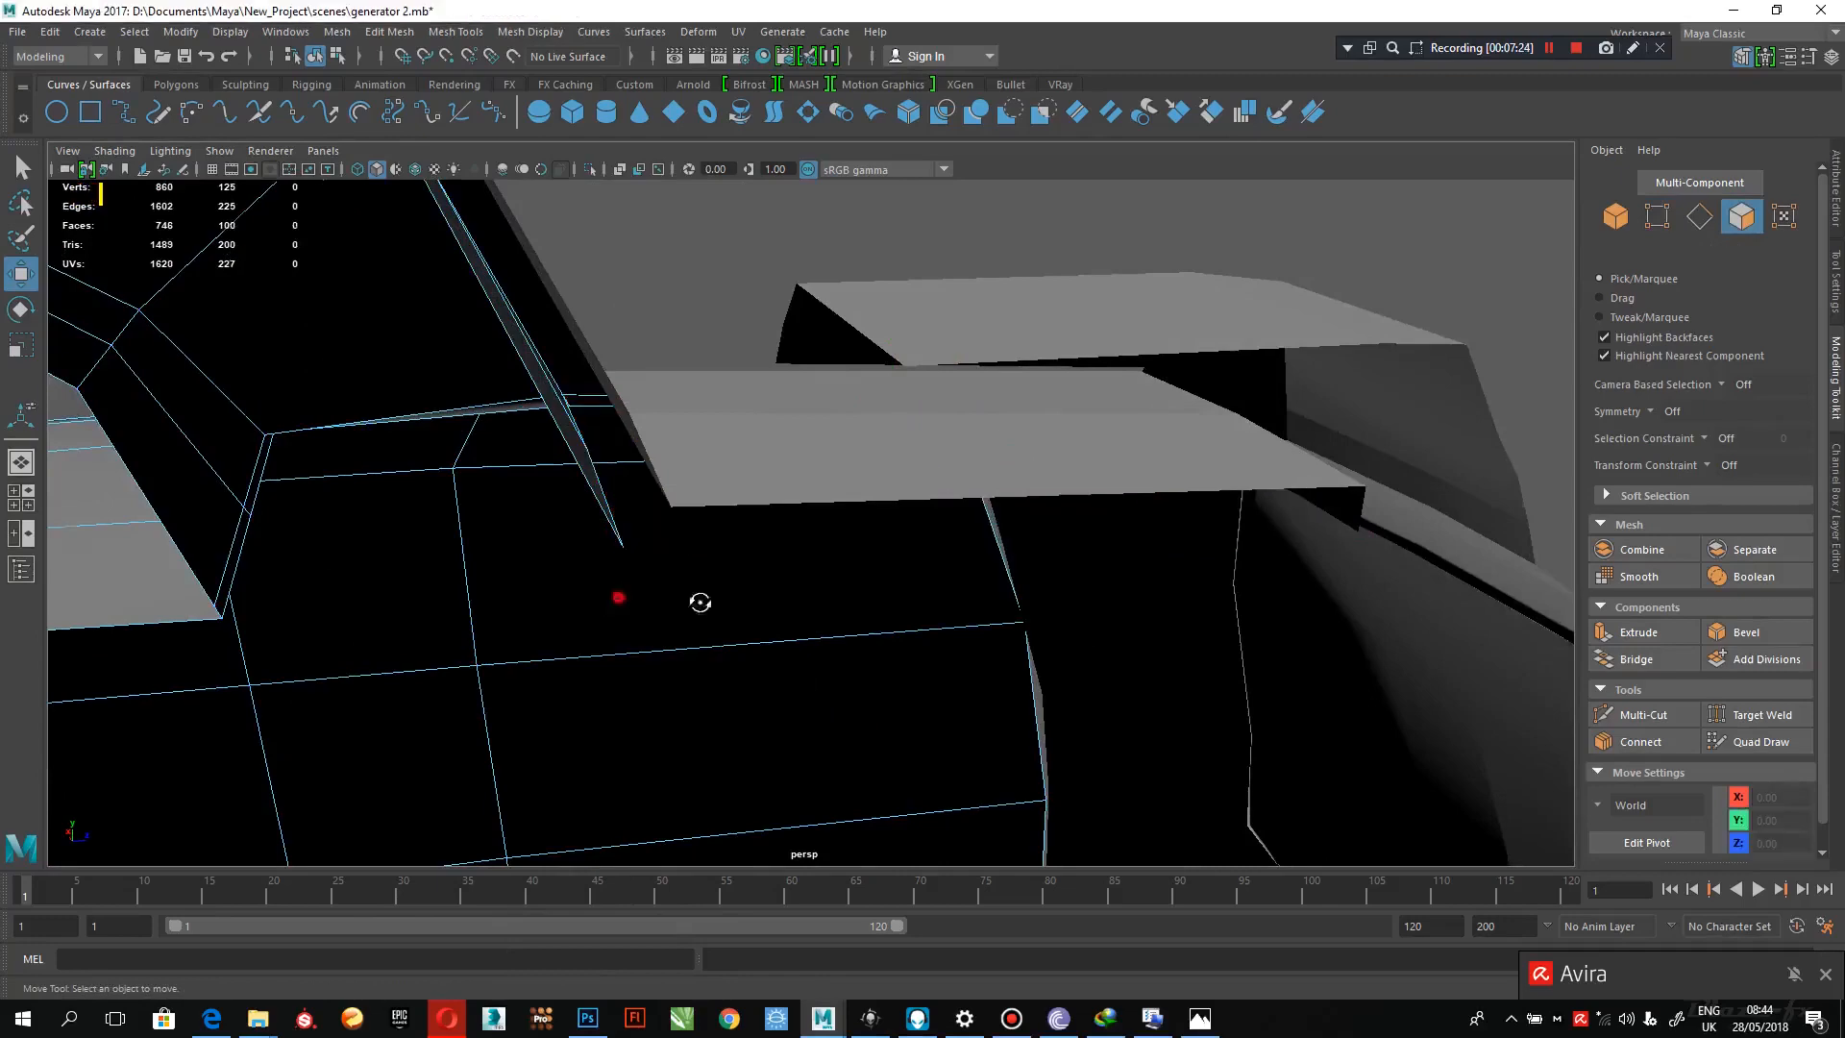
left_click_drag(701, 602, 1008, 521, "alt")
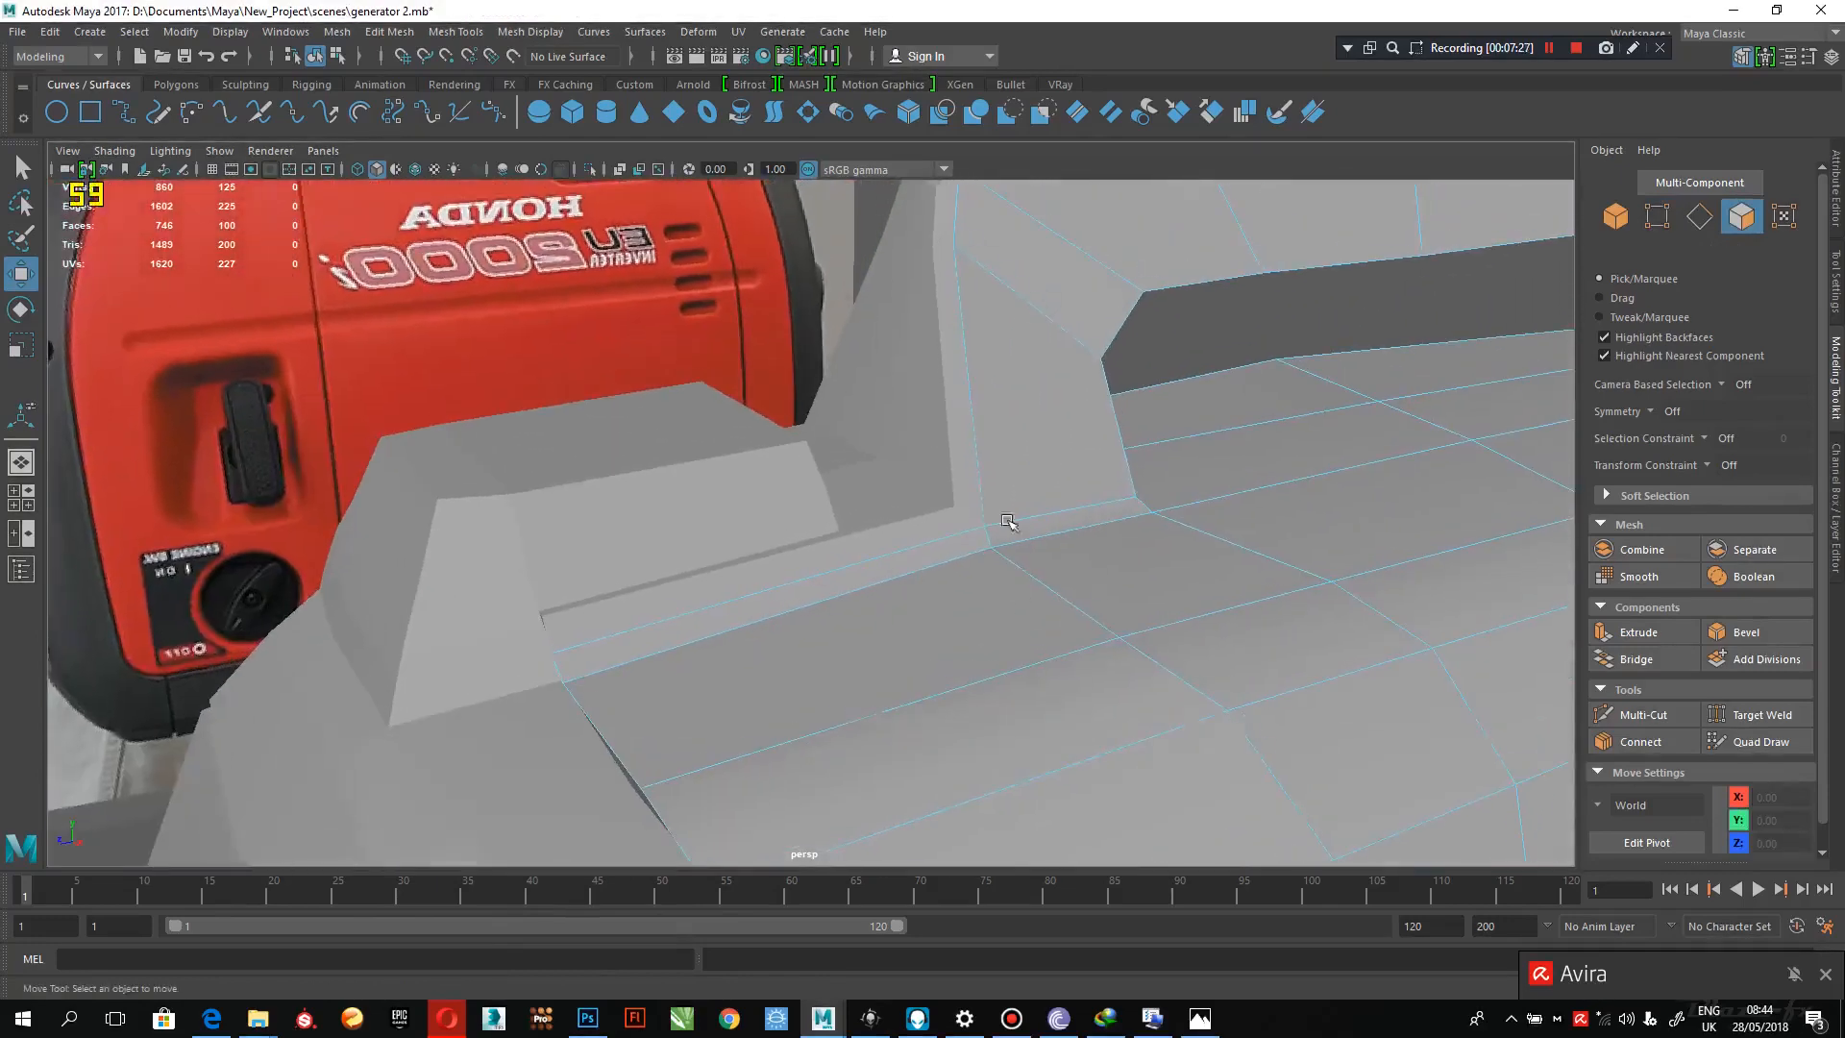
- Return to object selection, deselect the body mesh and save the scene
right_click_drag(1029, 423, 1119, 391)
right_click_drag(1219, 461, 926, 391, "alt")
left_click_drag(927, 391, 1060, 463, "alt")
right_click_drag(1059, 463, 740, 346, "alt")
middle_click_drag(971, 625, 993, 458, "alt")
right_click_drag(992, 458, 899, 432, "alt")
left_click_drag(899, 432, 727, 387, "alt")
left_click(1038, 272)
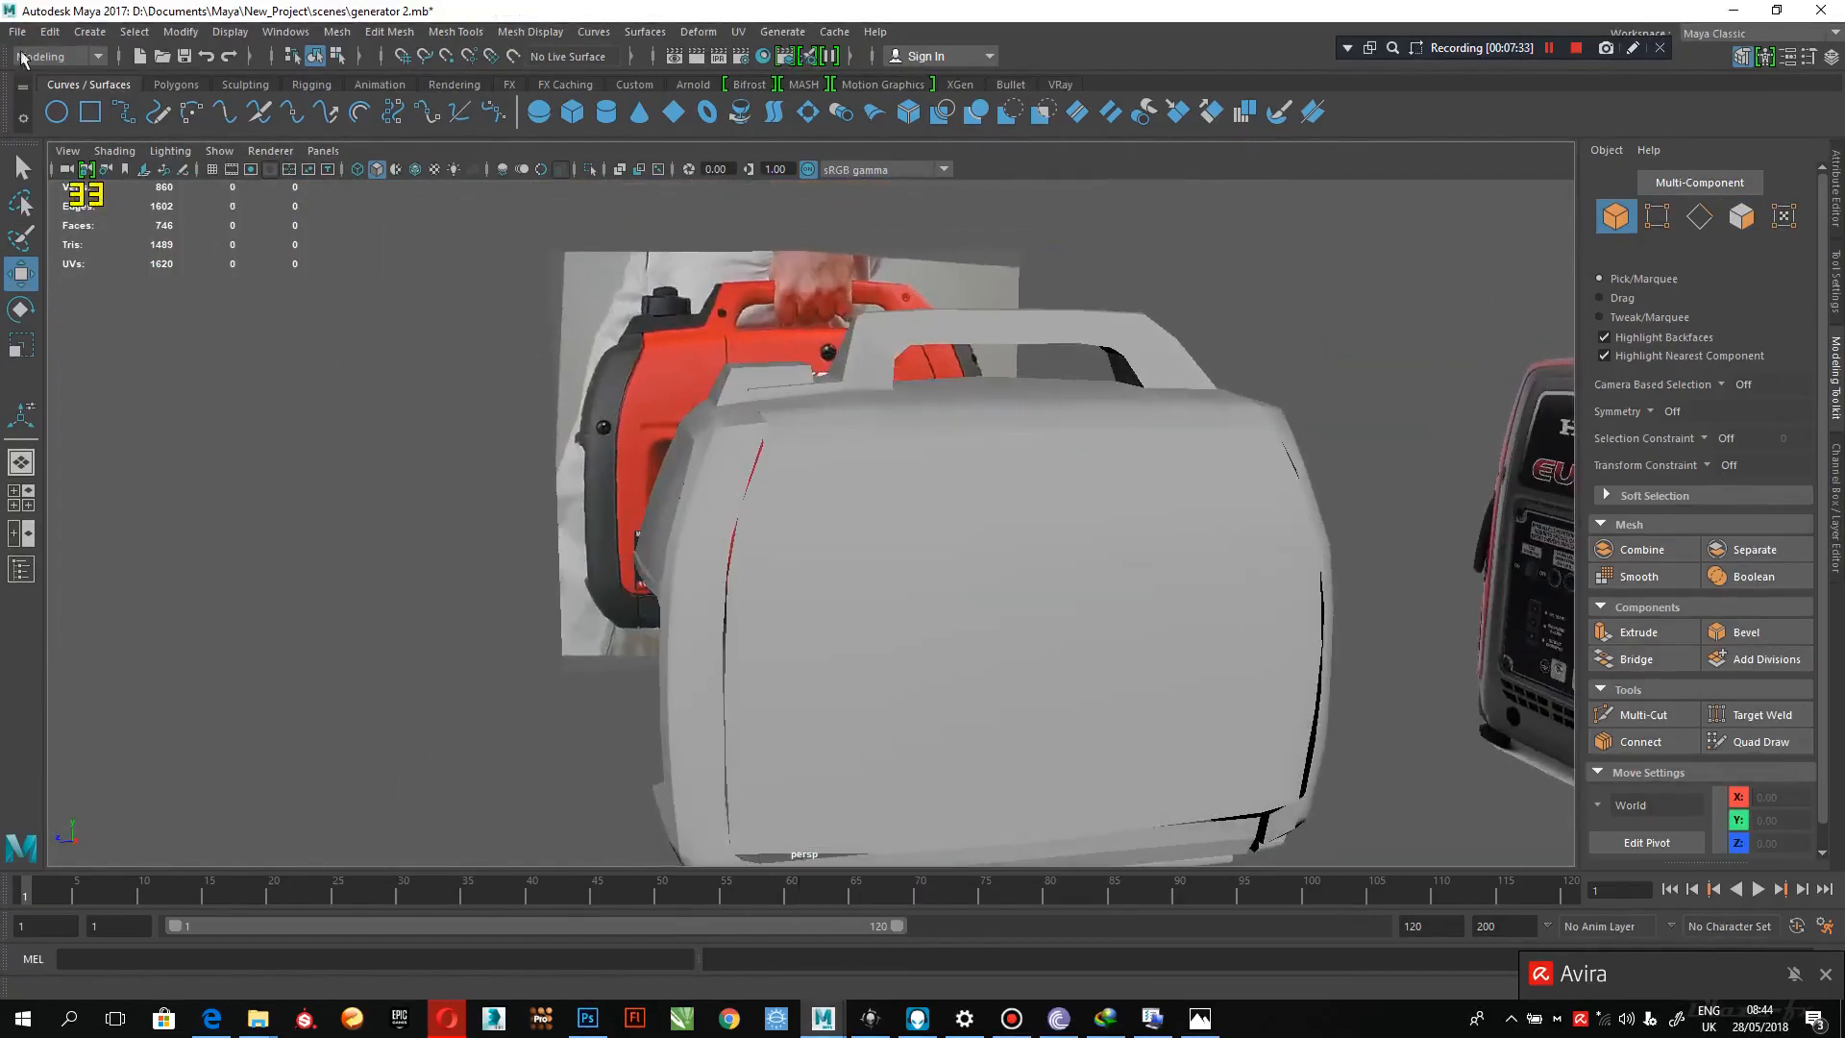
left_click(185, 57)
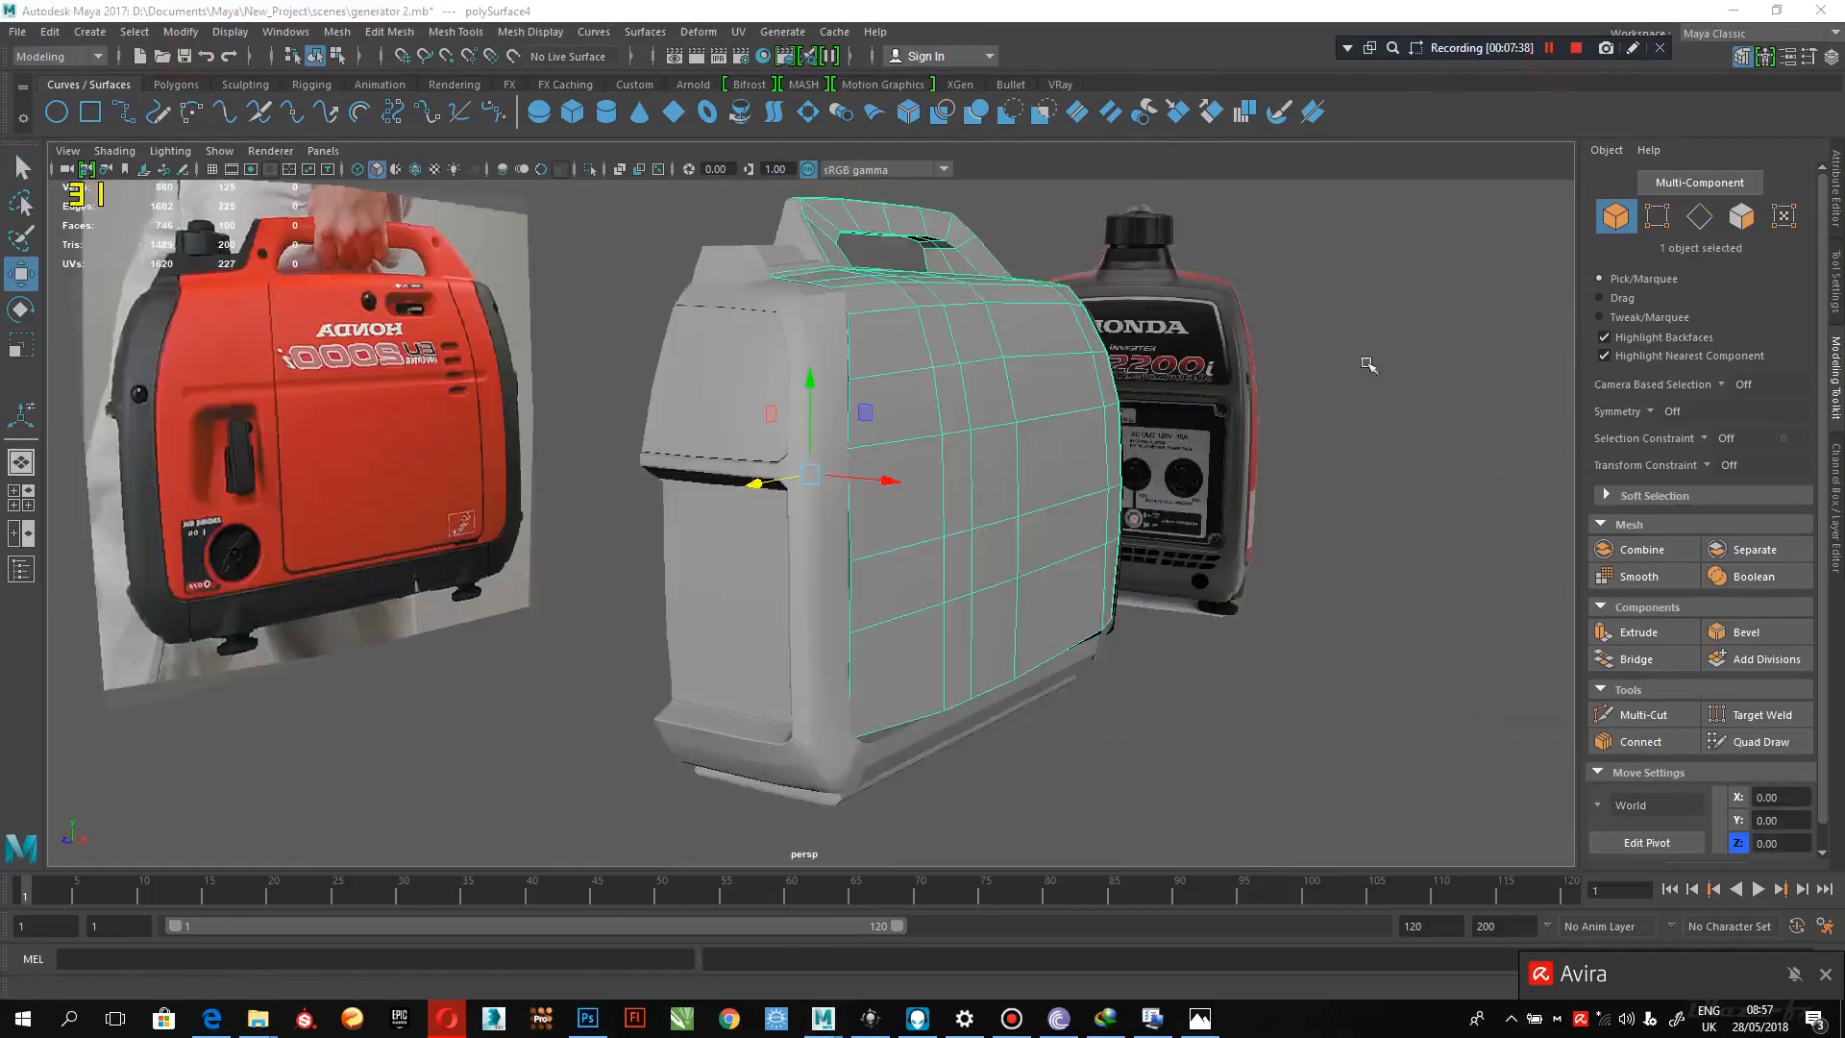
- Examine the seam between the collar block and the raised rim from several angles, with both meshes selected
left_click_drag(1249, 451, 1309, 399, "alt")
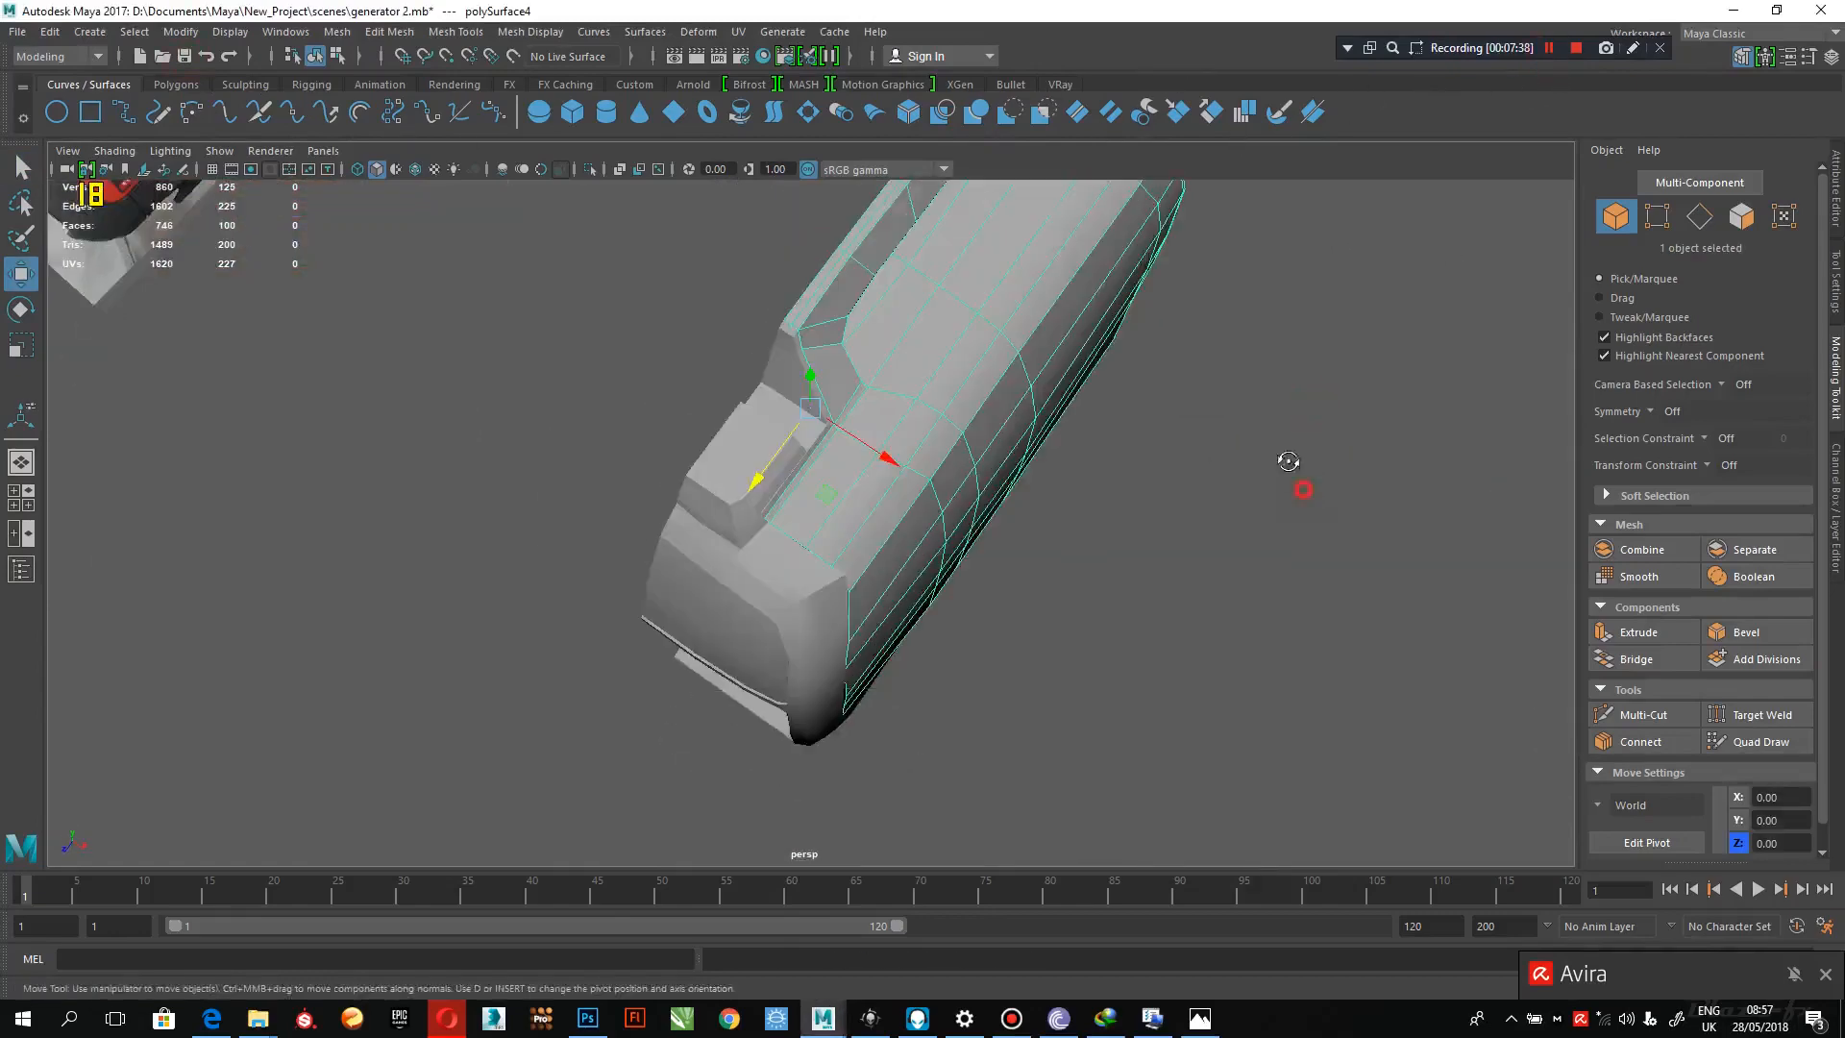
left_click_drag(1301, 486, 1274, 424, "alt")
scroll(1191, 437, "up", 3)
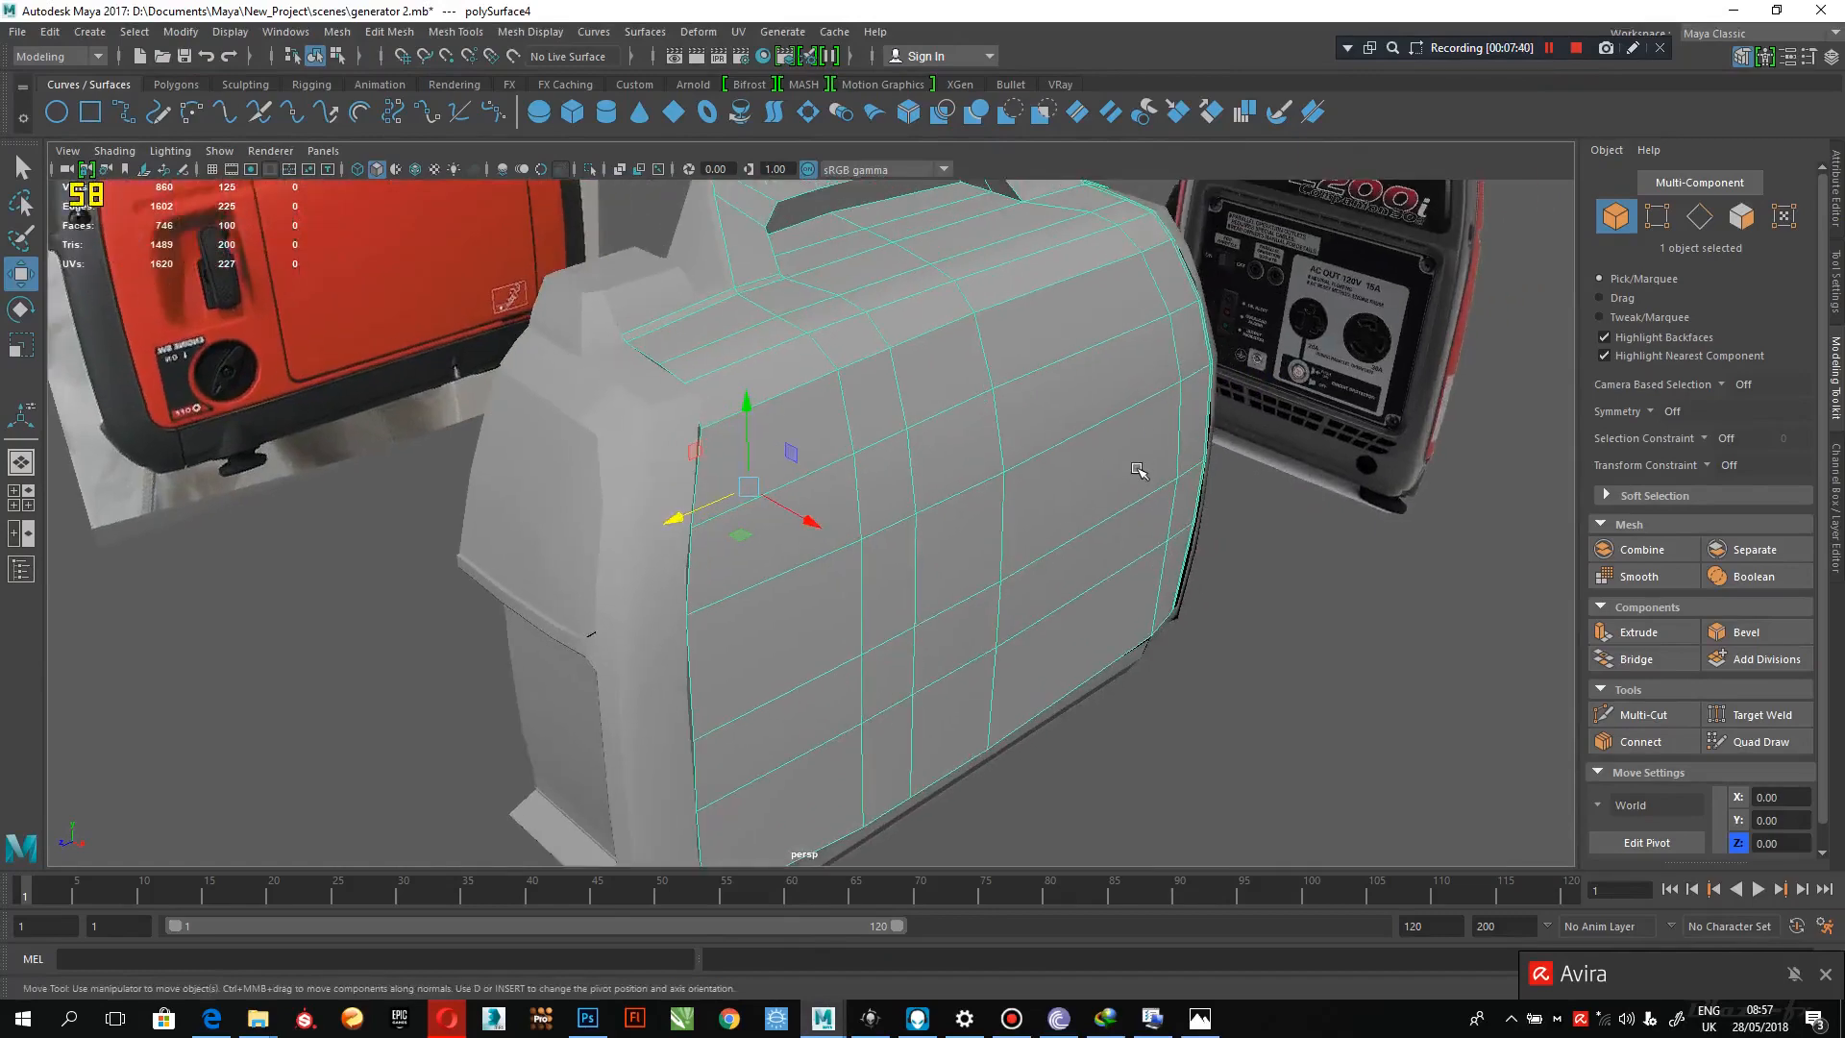
left_click_drag(1170, 558, 847, 483, "alt")
scroll(1005, 647, "up", 5)
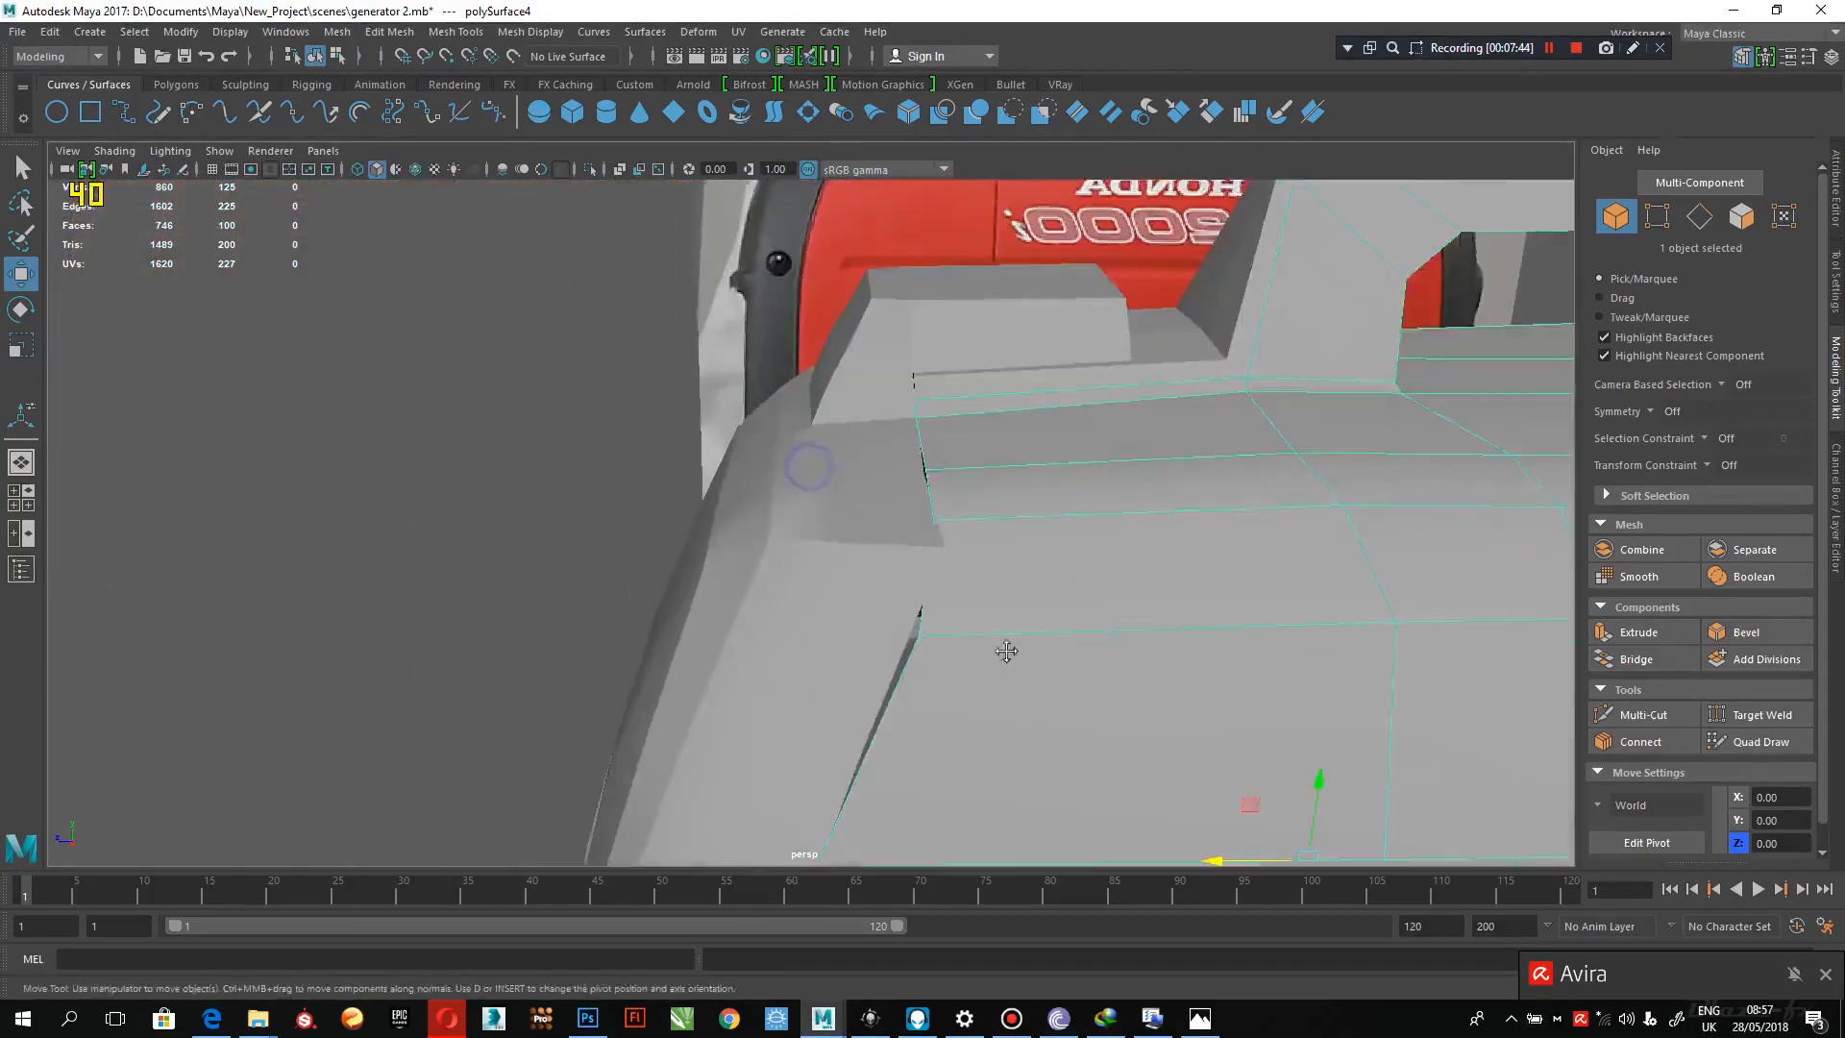
left_click(1202, 424)
left_click(1030, 368, "shift")
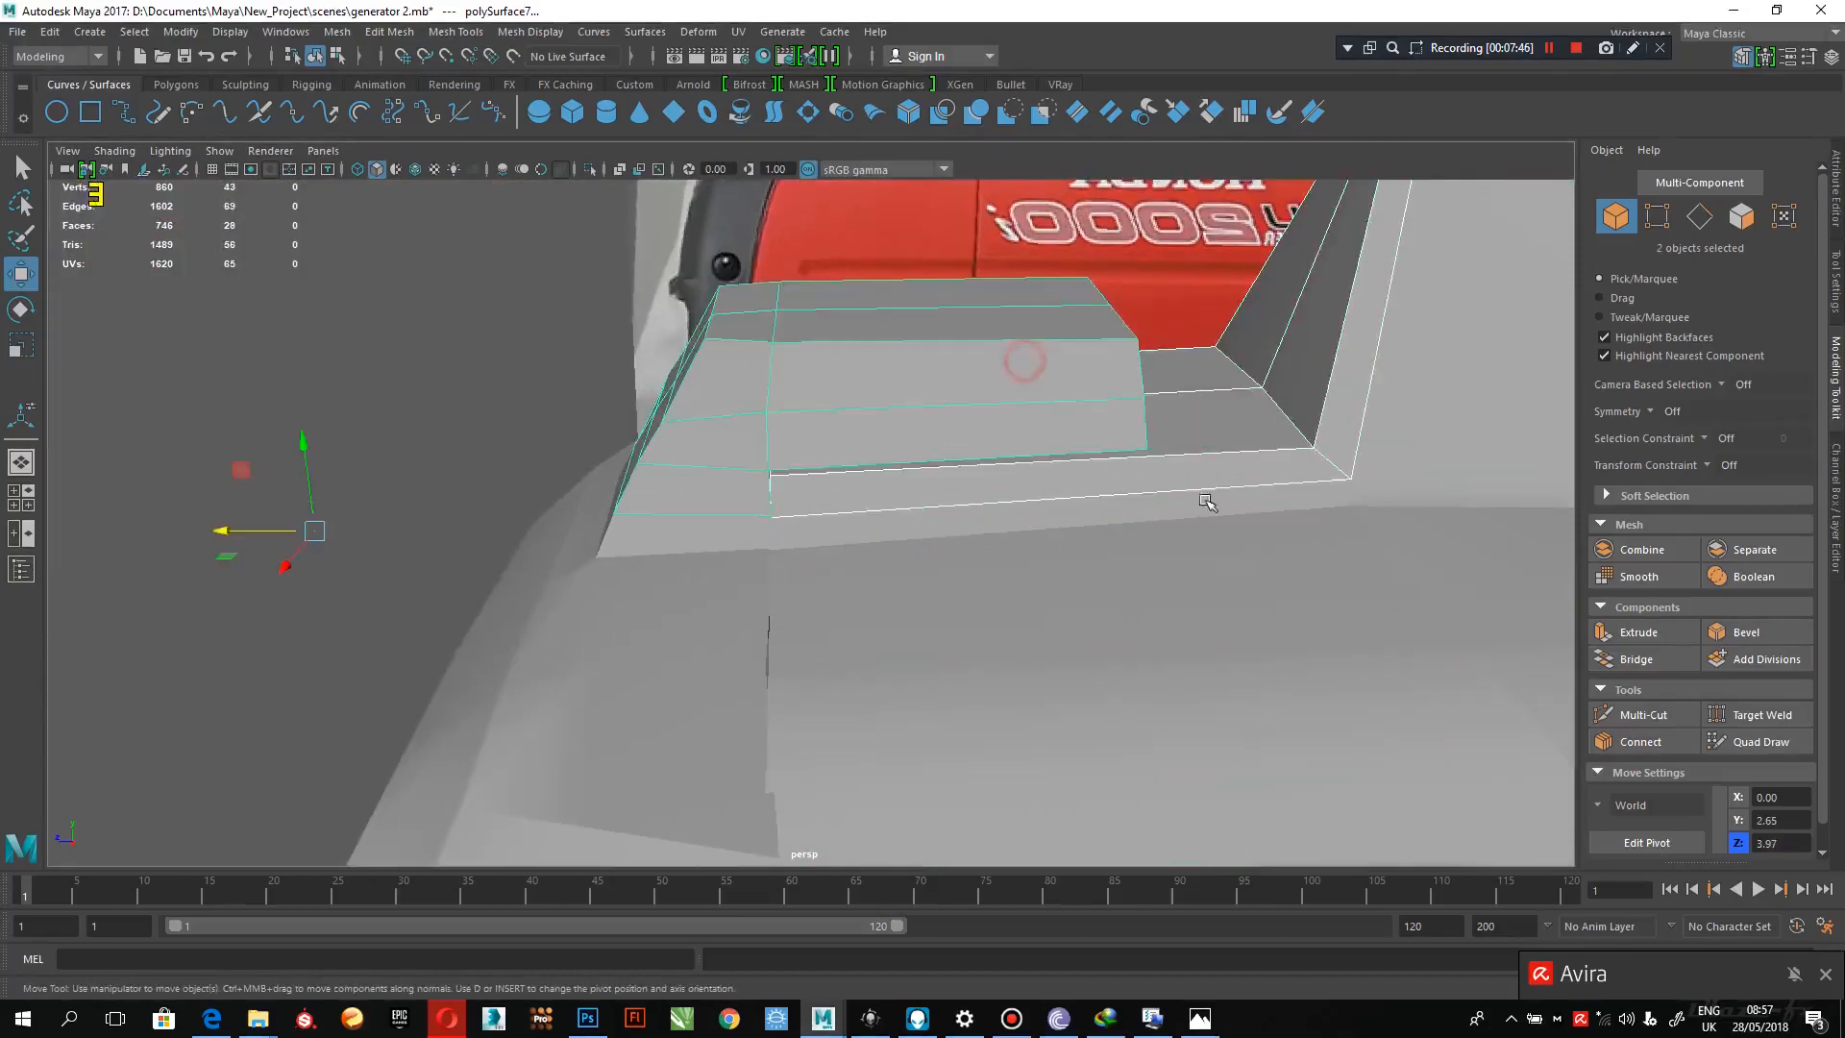
left_click_drag(1021, 363, 961, 542, "alt")
right_click_drag(960, 542, 970, 562, "alt")
left_click_drag(971, 562, 1045, 550, "alt")
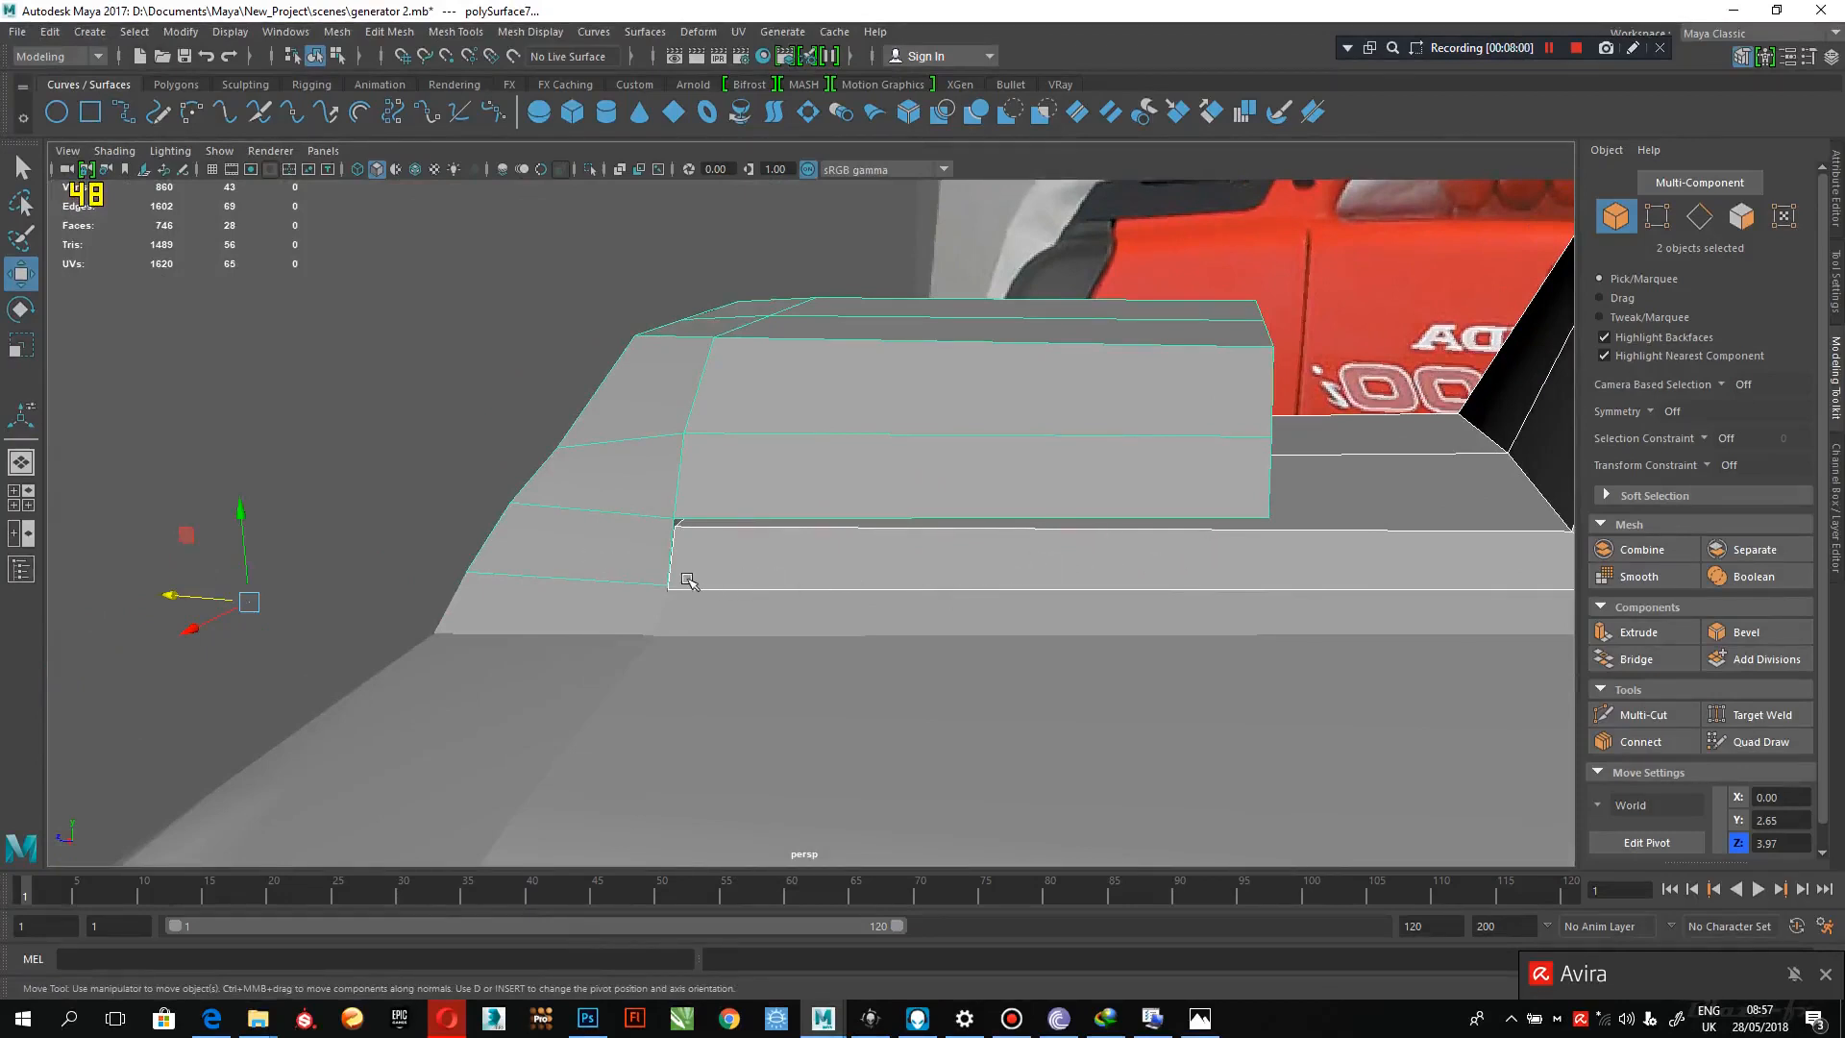
left_click_drag(687, 580, 986, 551, "alt")
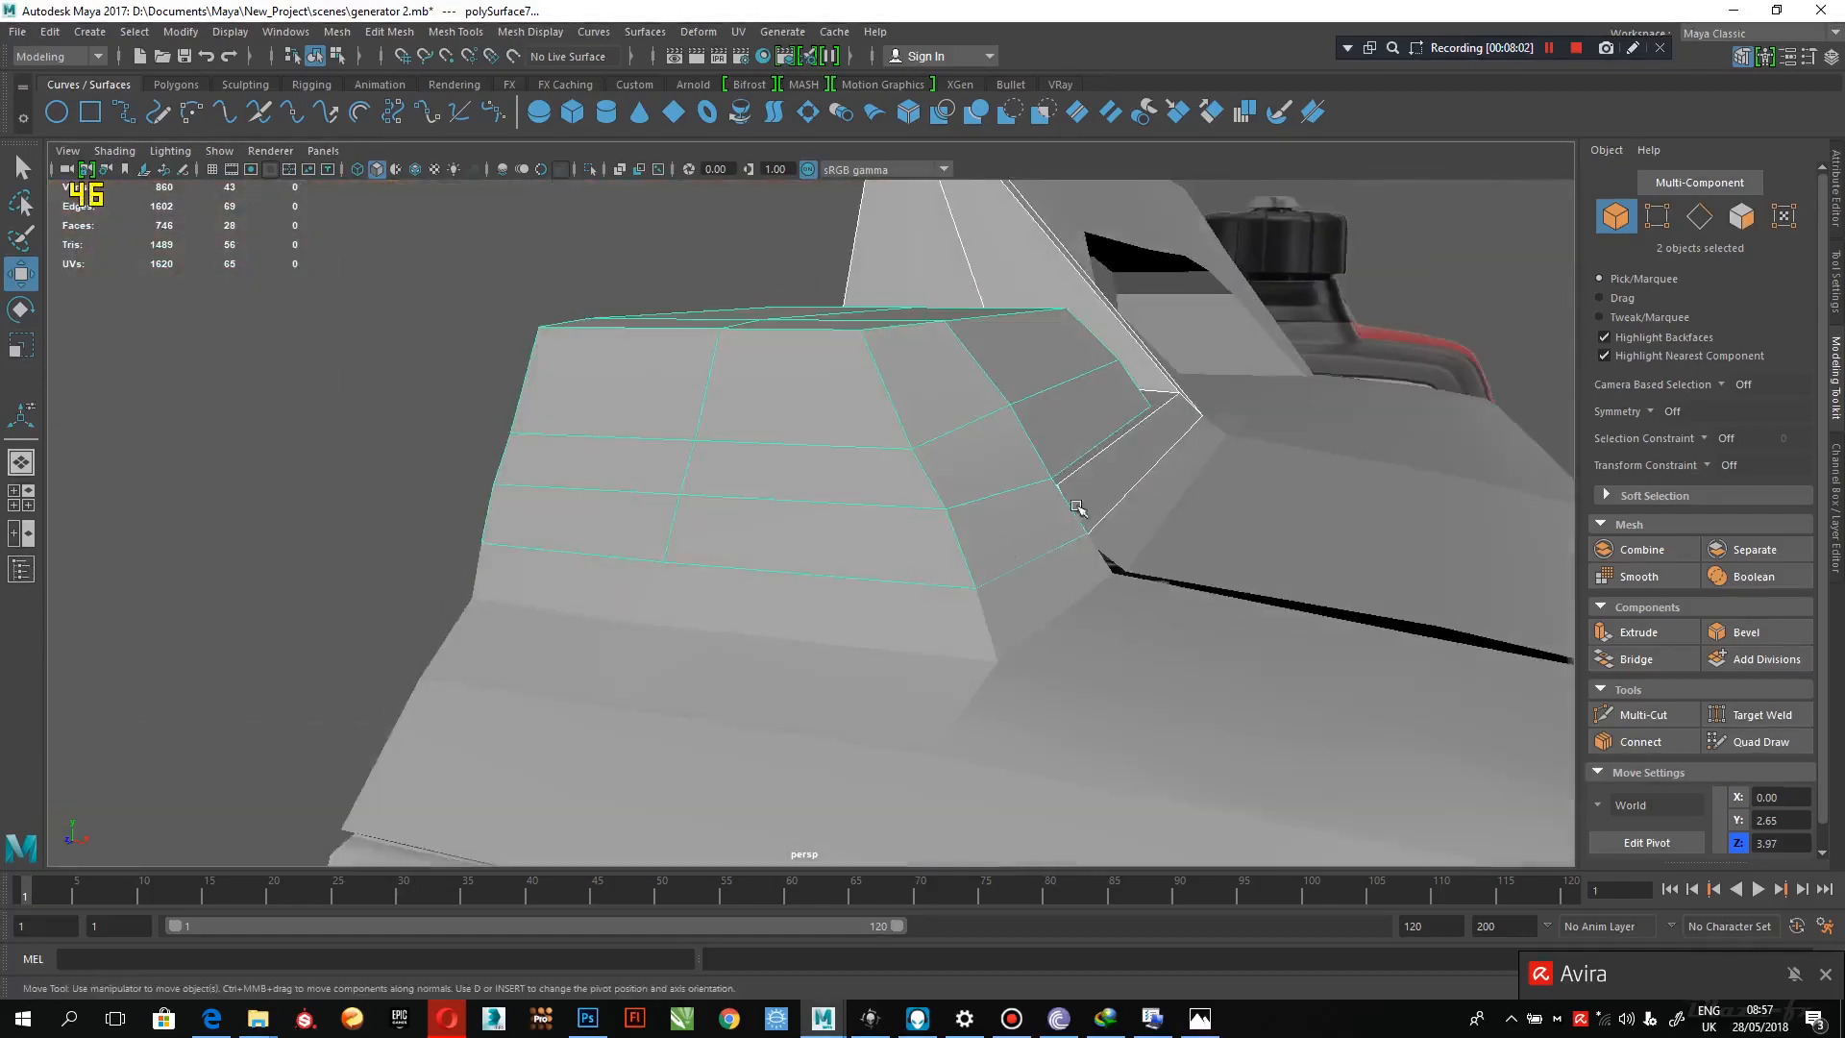
left_click_drag(828, 551, 877, 560, "alt")
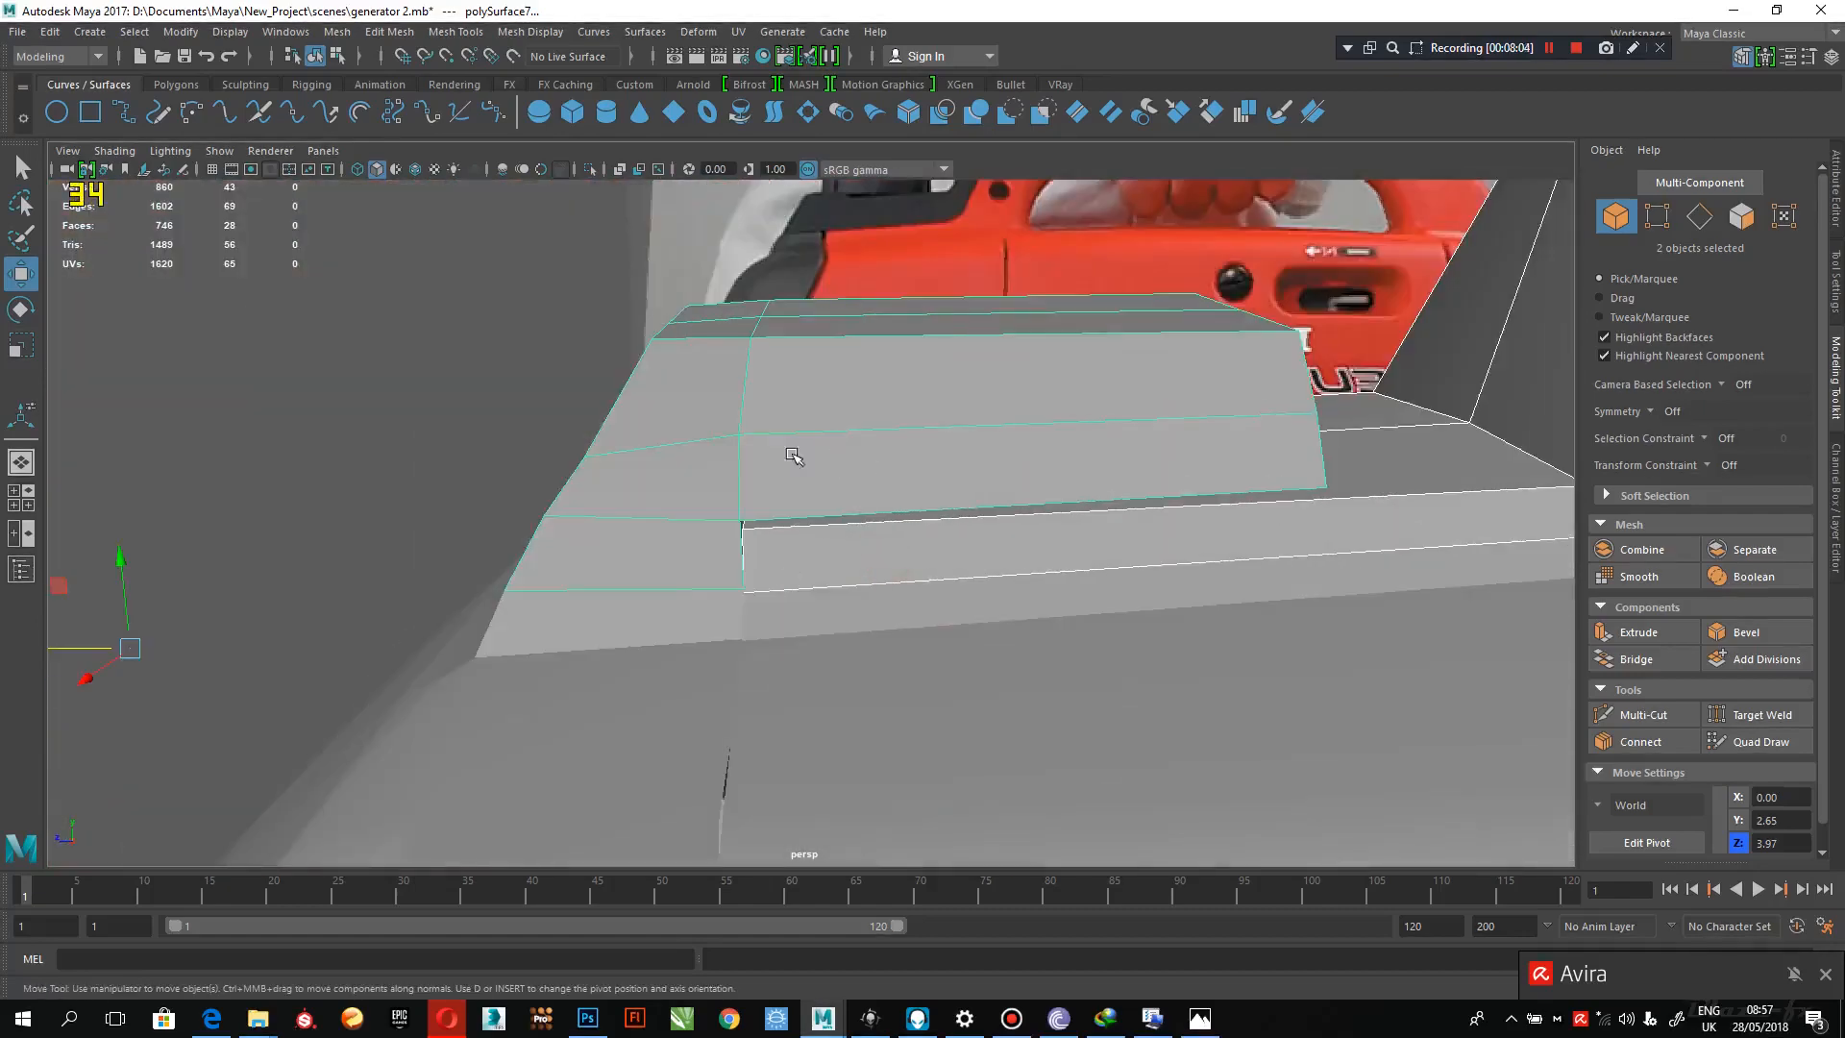
left_click_drag(695, 517, 825, 442, "alt")
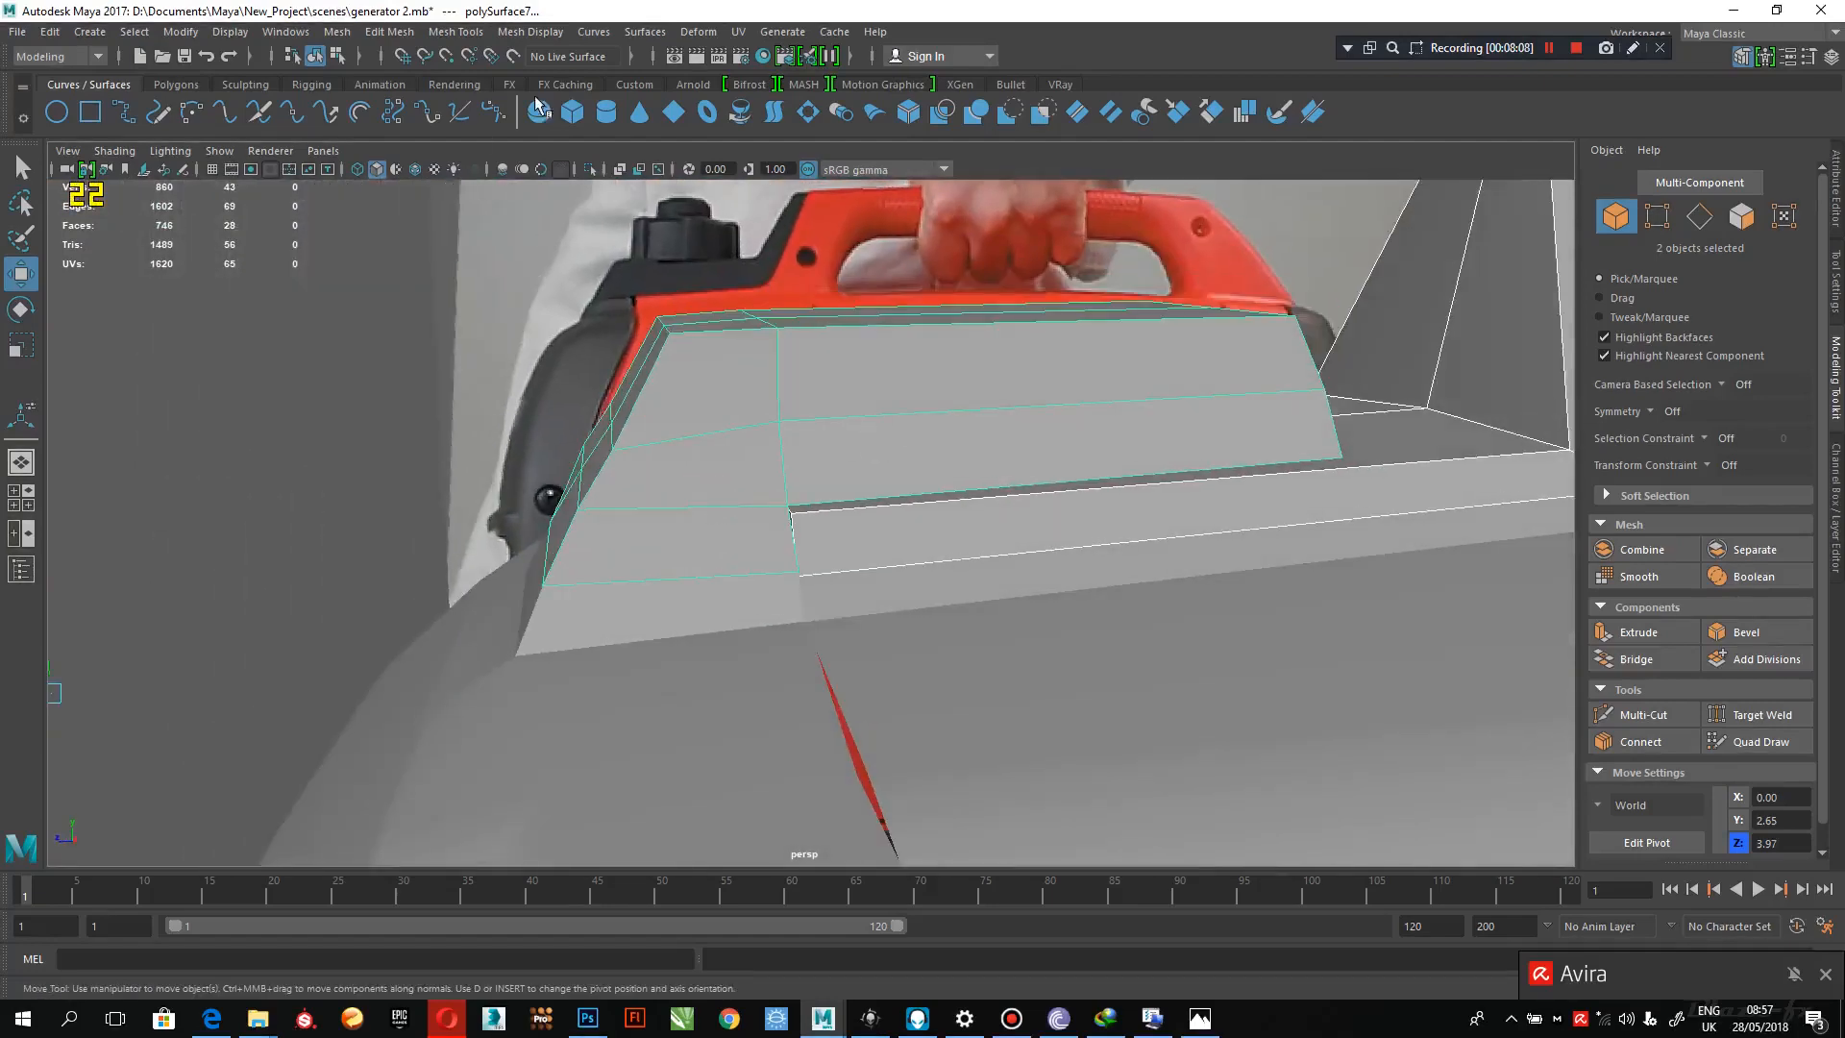
- Combine the collar block and the raised rim into one mesh and switch it to vertex editing
left_click(335, 32)
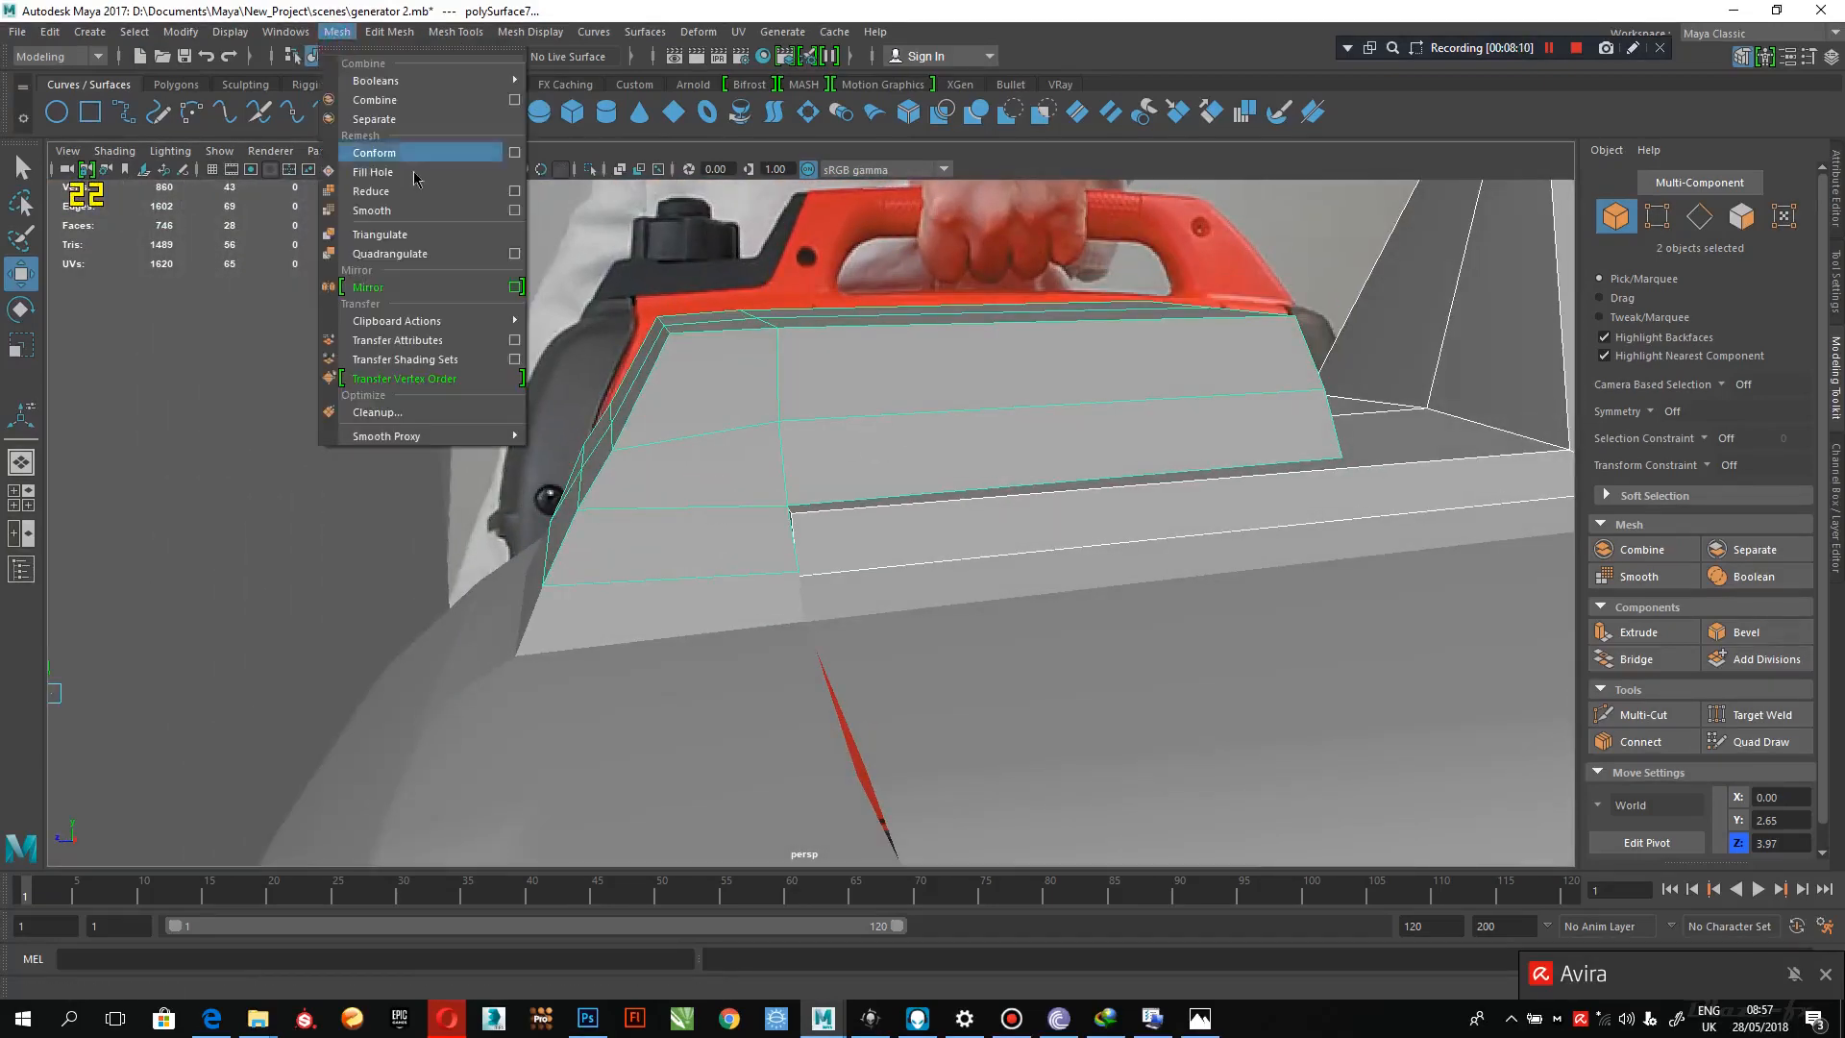
left_click(350, 502)
left_click_drag(350, 503, 508, 510, "alt")
left_click(823, 440)
right_click_drag(403, 497, 362, 447)
left_click_drag(385, 495, 830, 583, "alt")
left_click(346, 475)
left_click(383, 540)
- Delete the two floor faces between the collar block and the handle's sloping rim
right_click_drag(842, 557, 839, 501)
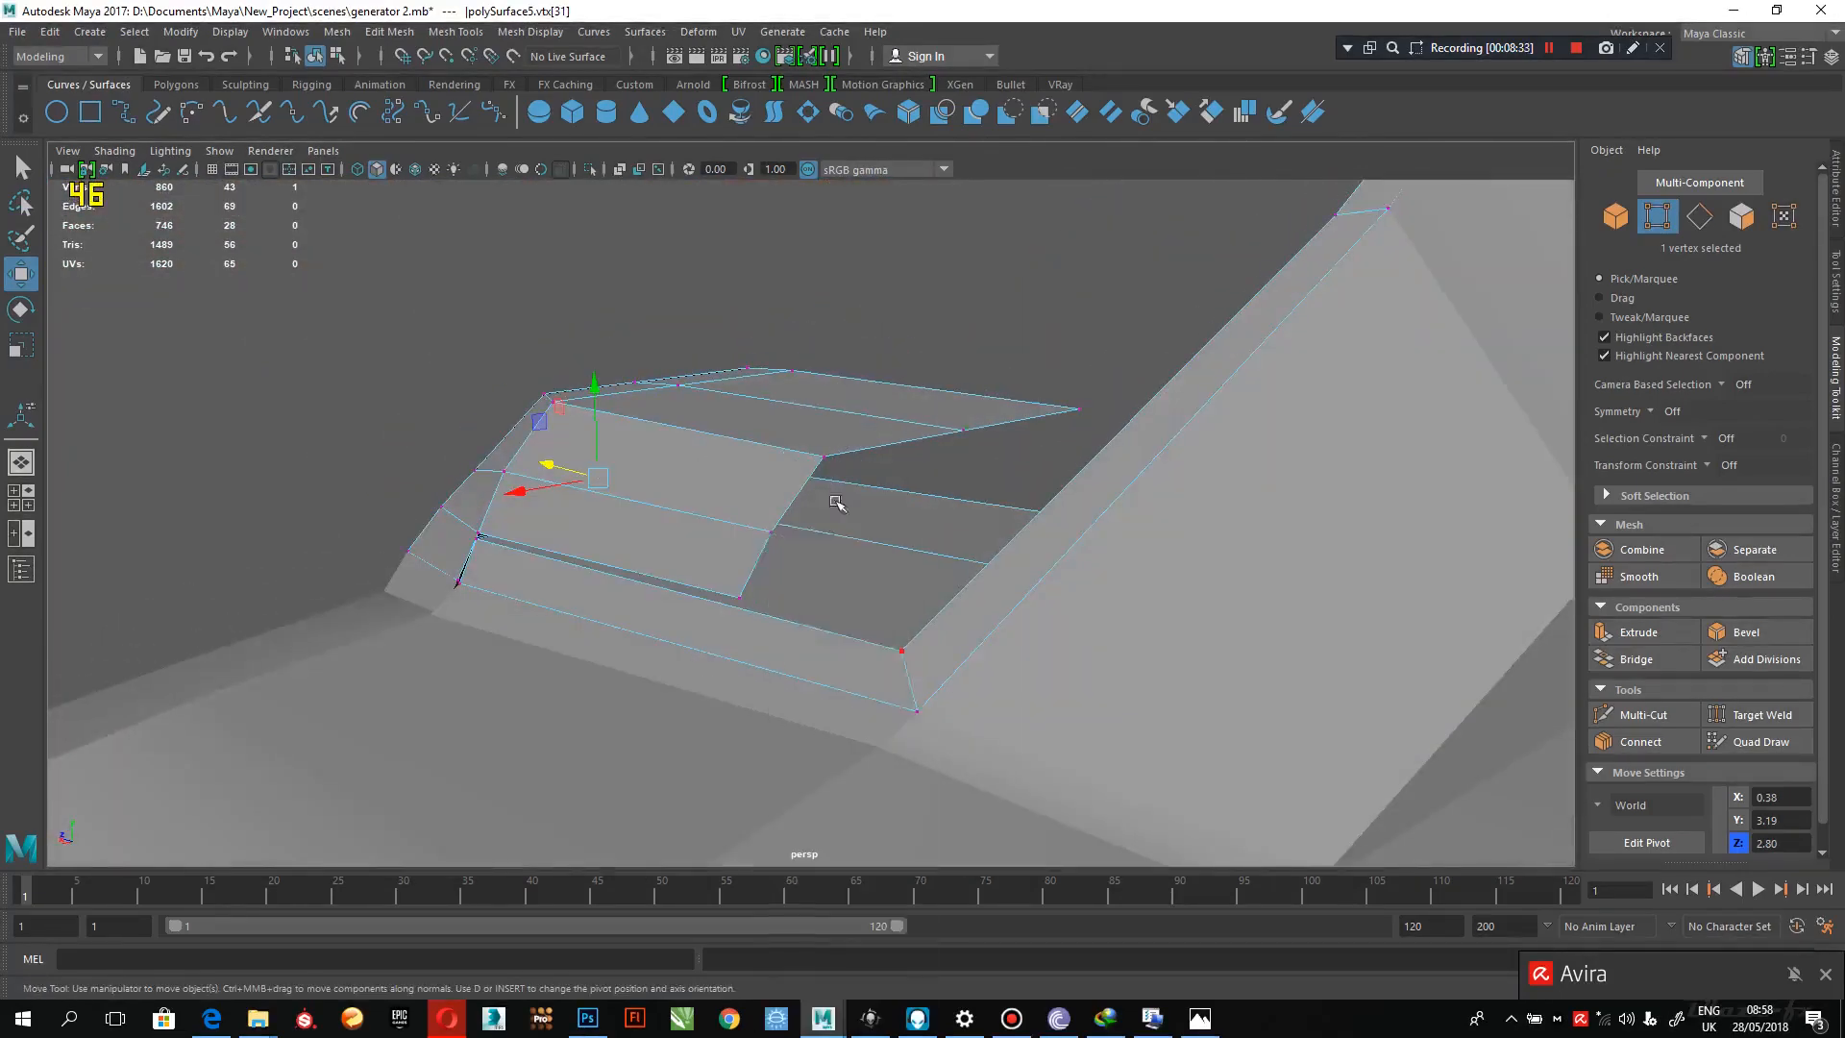
double_click(824, 584)
left_click(825, 574)
left_click_drag(824, 574, 803, 618, "alt")
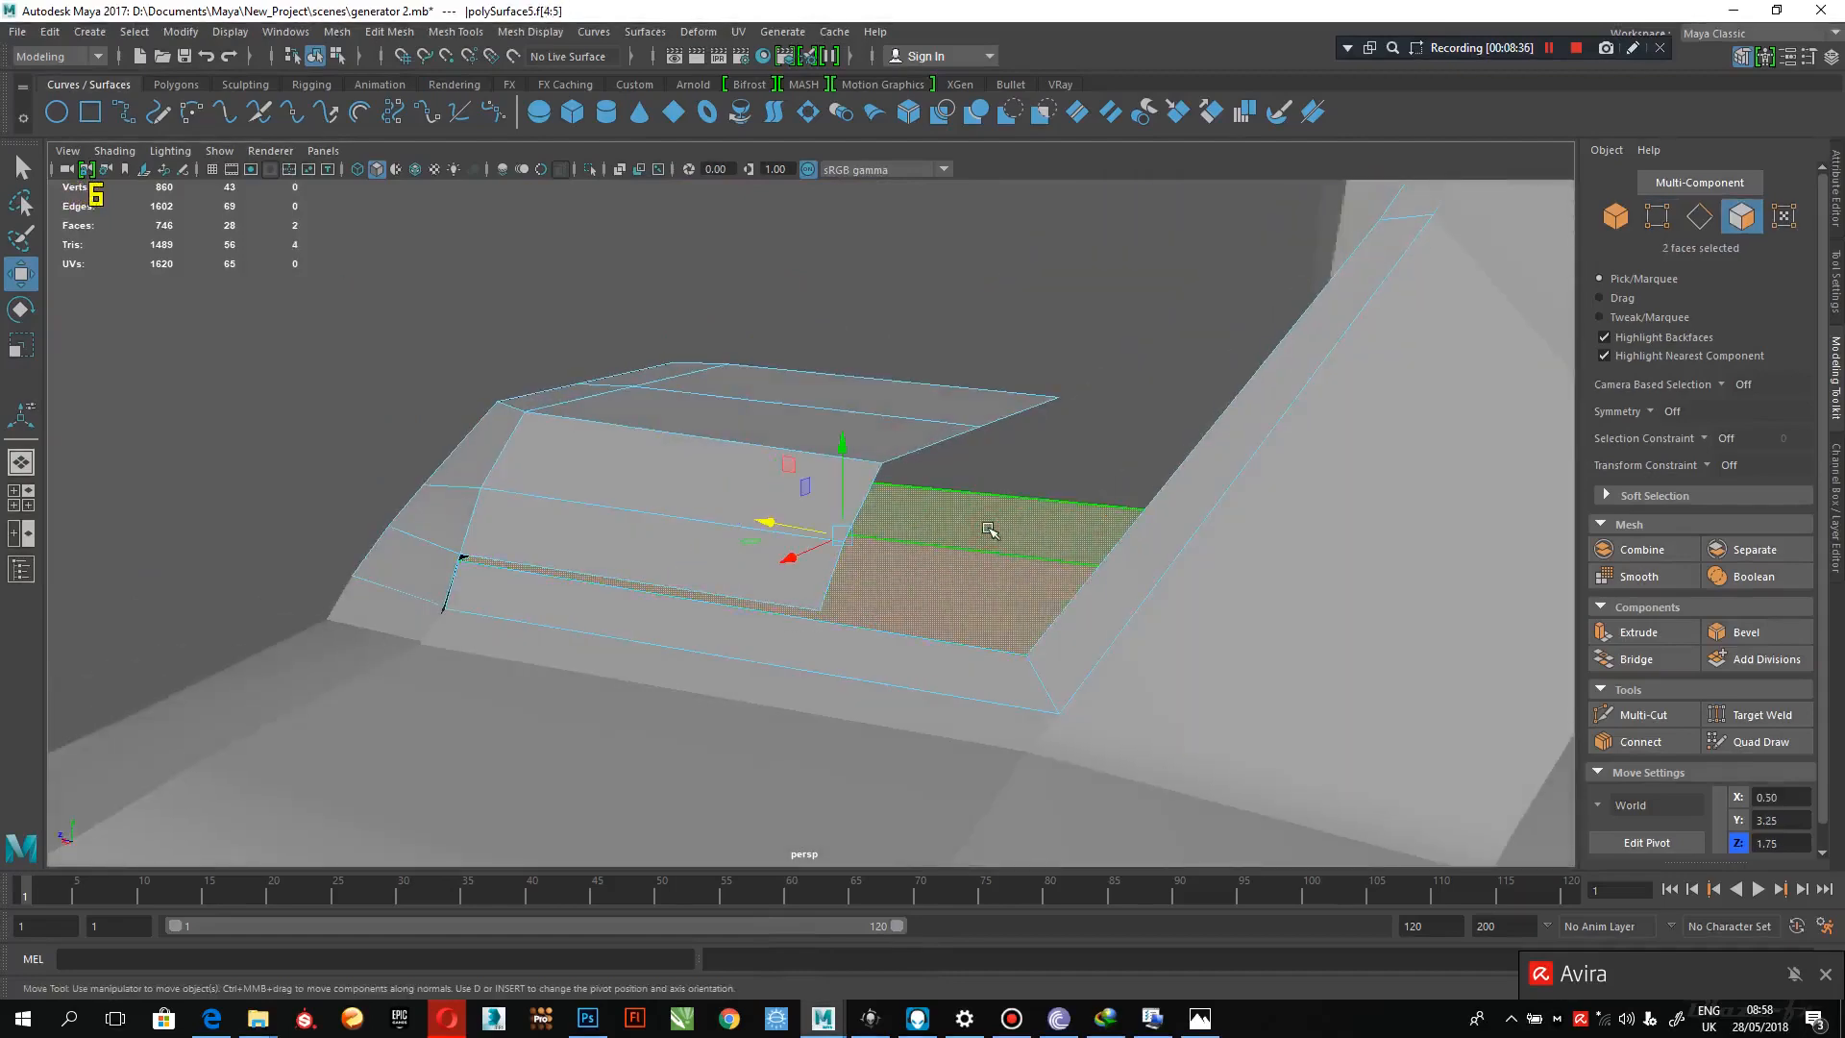
key("Delete")
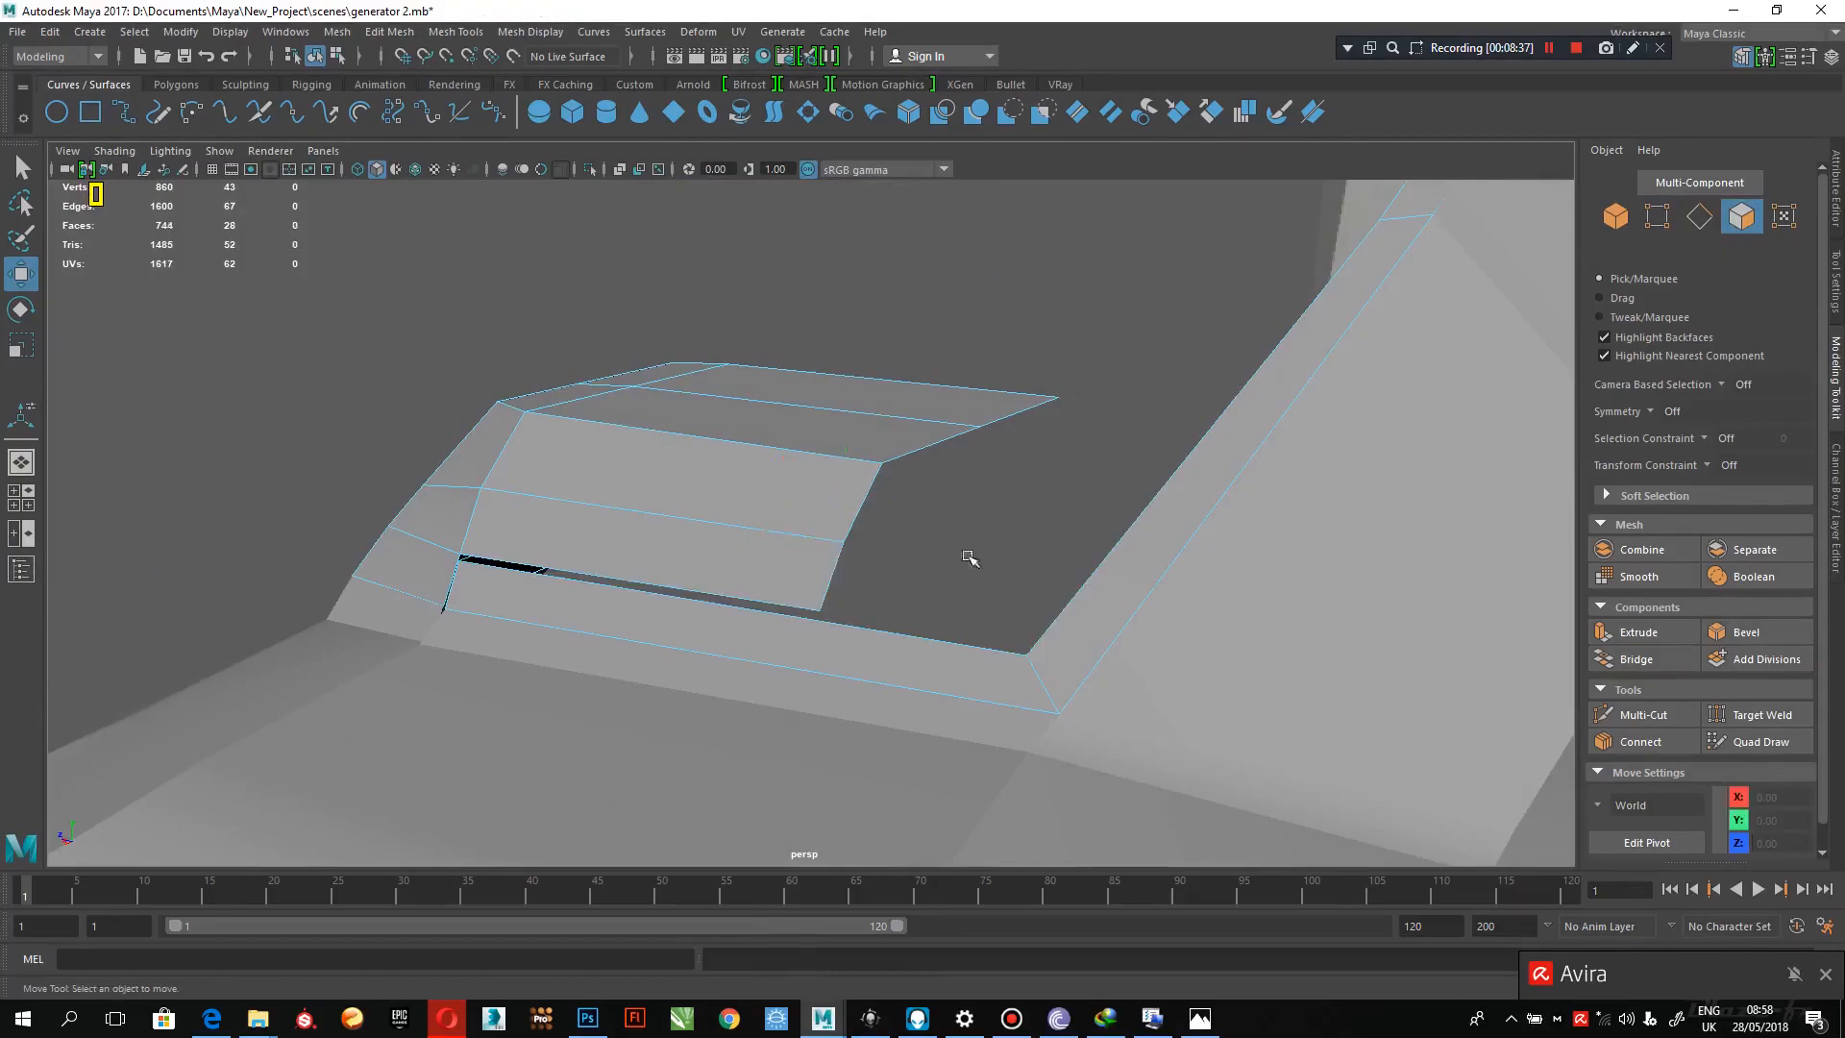
- Delete the two hidden inner faces beneath the front of the collar block
left_click_drag(734, 579, 576, 630, "alt")
left_click(625, 605)
left_click(810, 588, "shift")
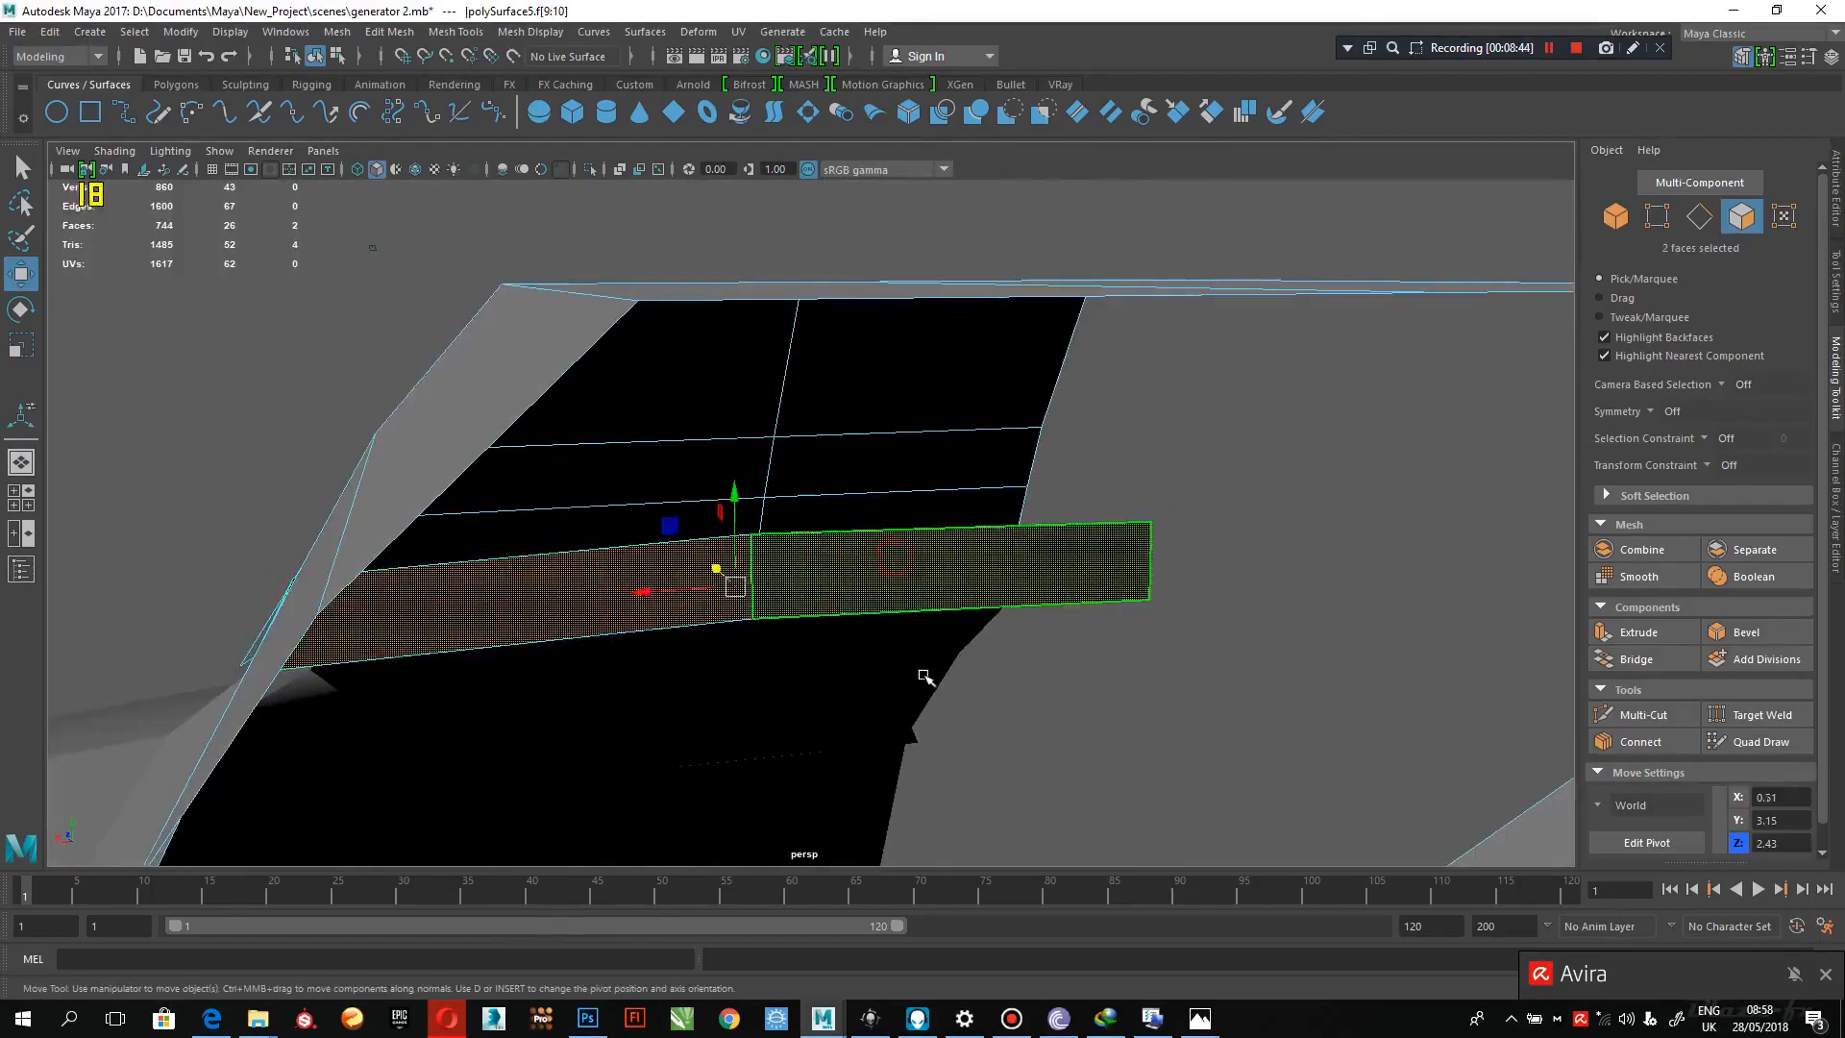
left_click_drag(923, 671, 884, 680, "alt")
key("Delete")
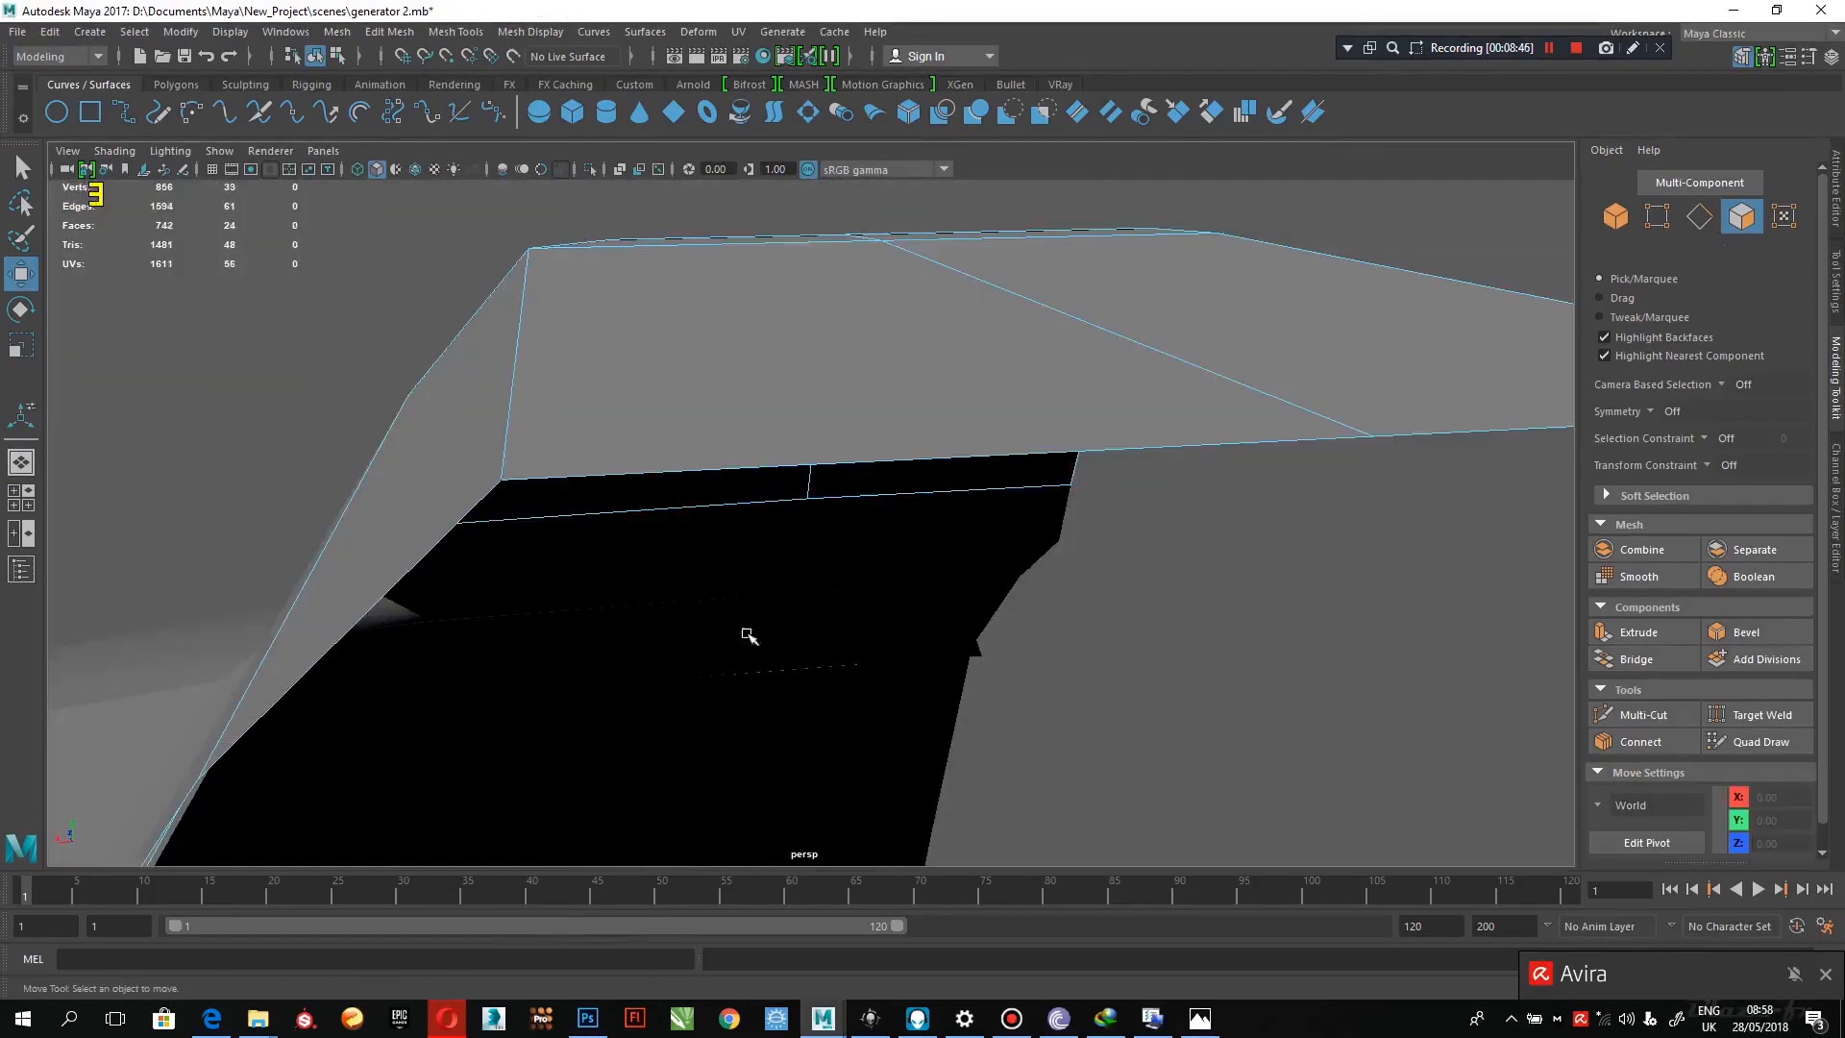
- Target-weld the front upper and lower corner vertices of the rim strip to the adjacent collar block vertices
left_click_drag(520, 640, 1013, 358, "alt")
right_click_drag(1012, 358, 1153, 519, "alt")
left_click_drag(894, 514, 840, 532, "alt")
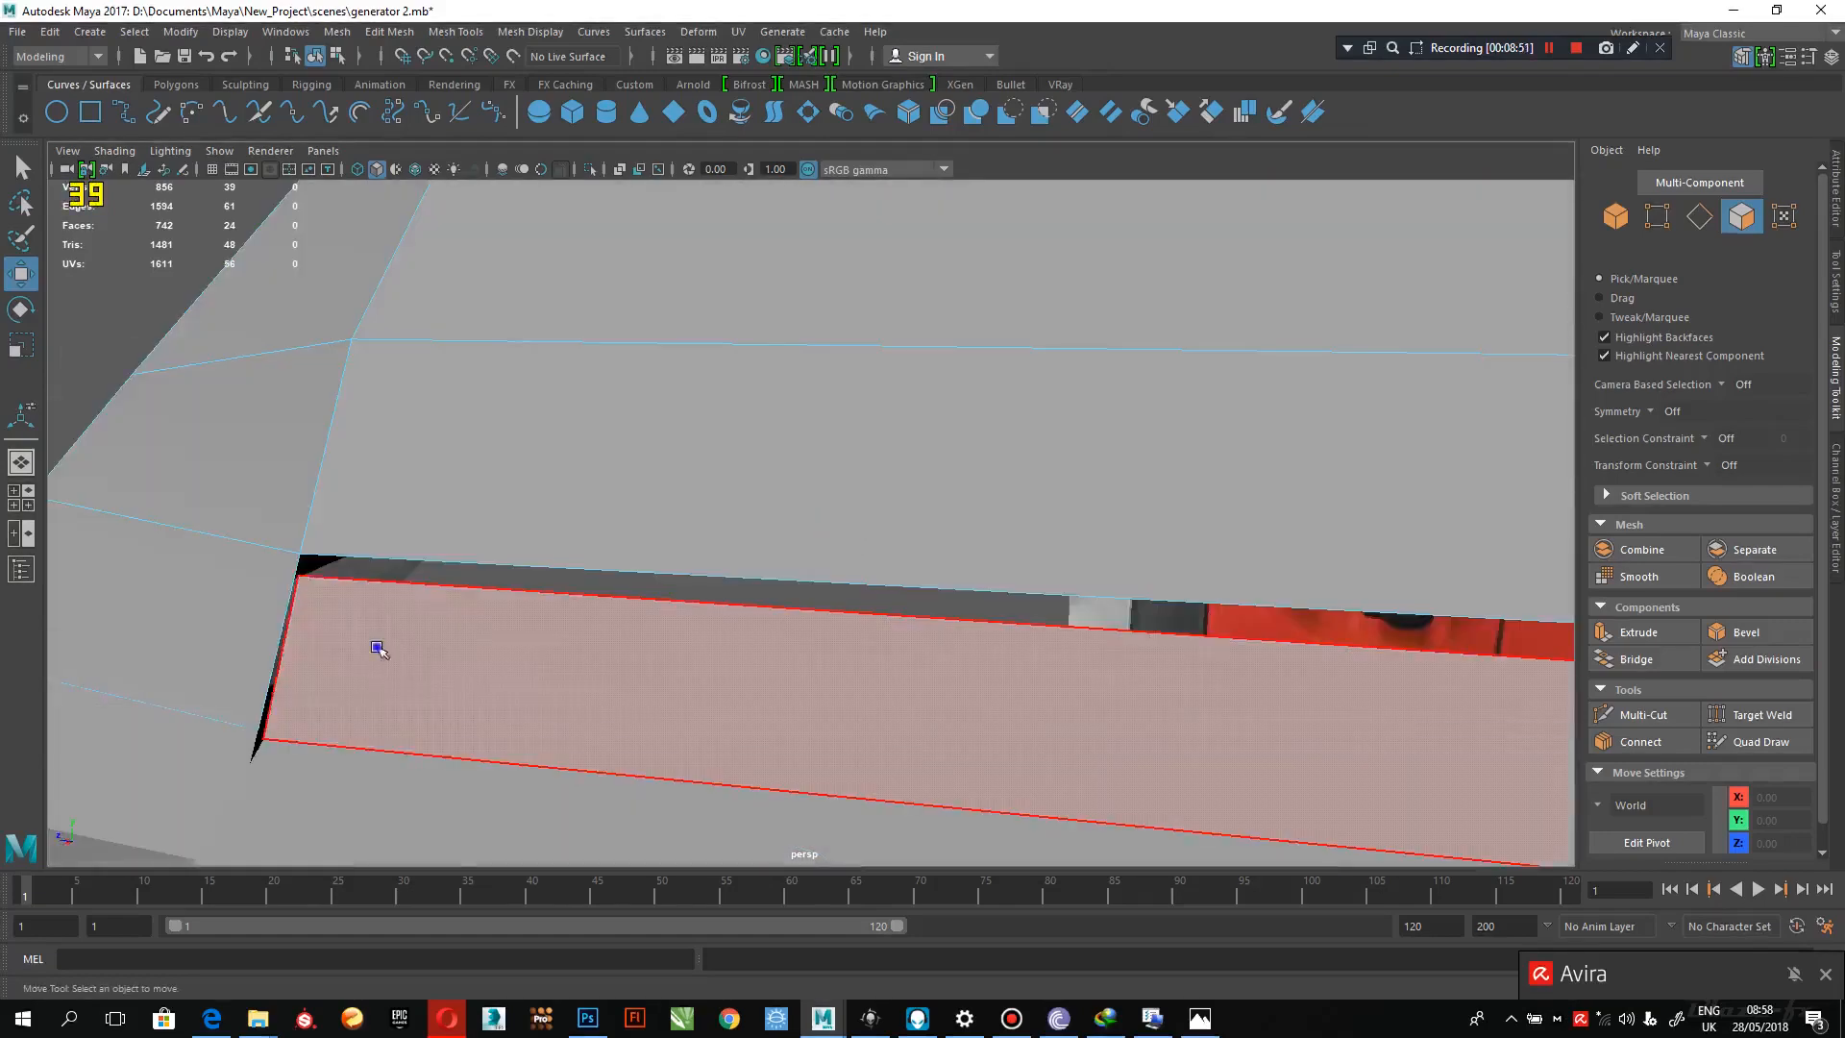
right_click_drag(379, 646, 286, 459)
left_click_drag(775, 598, 857, 582, "alt")
left_click(1778, 714)
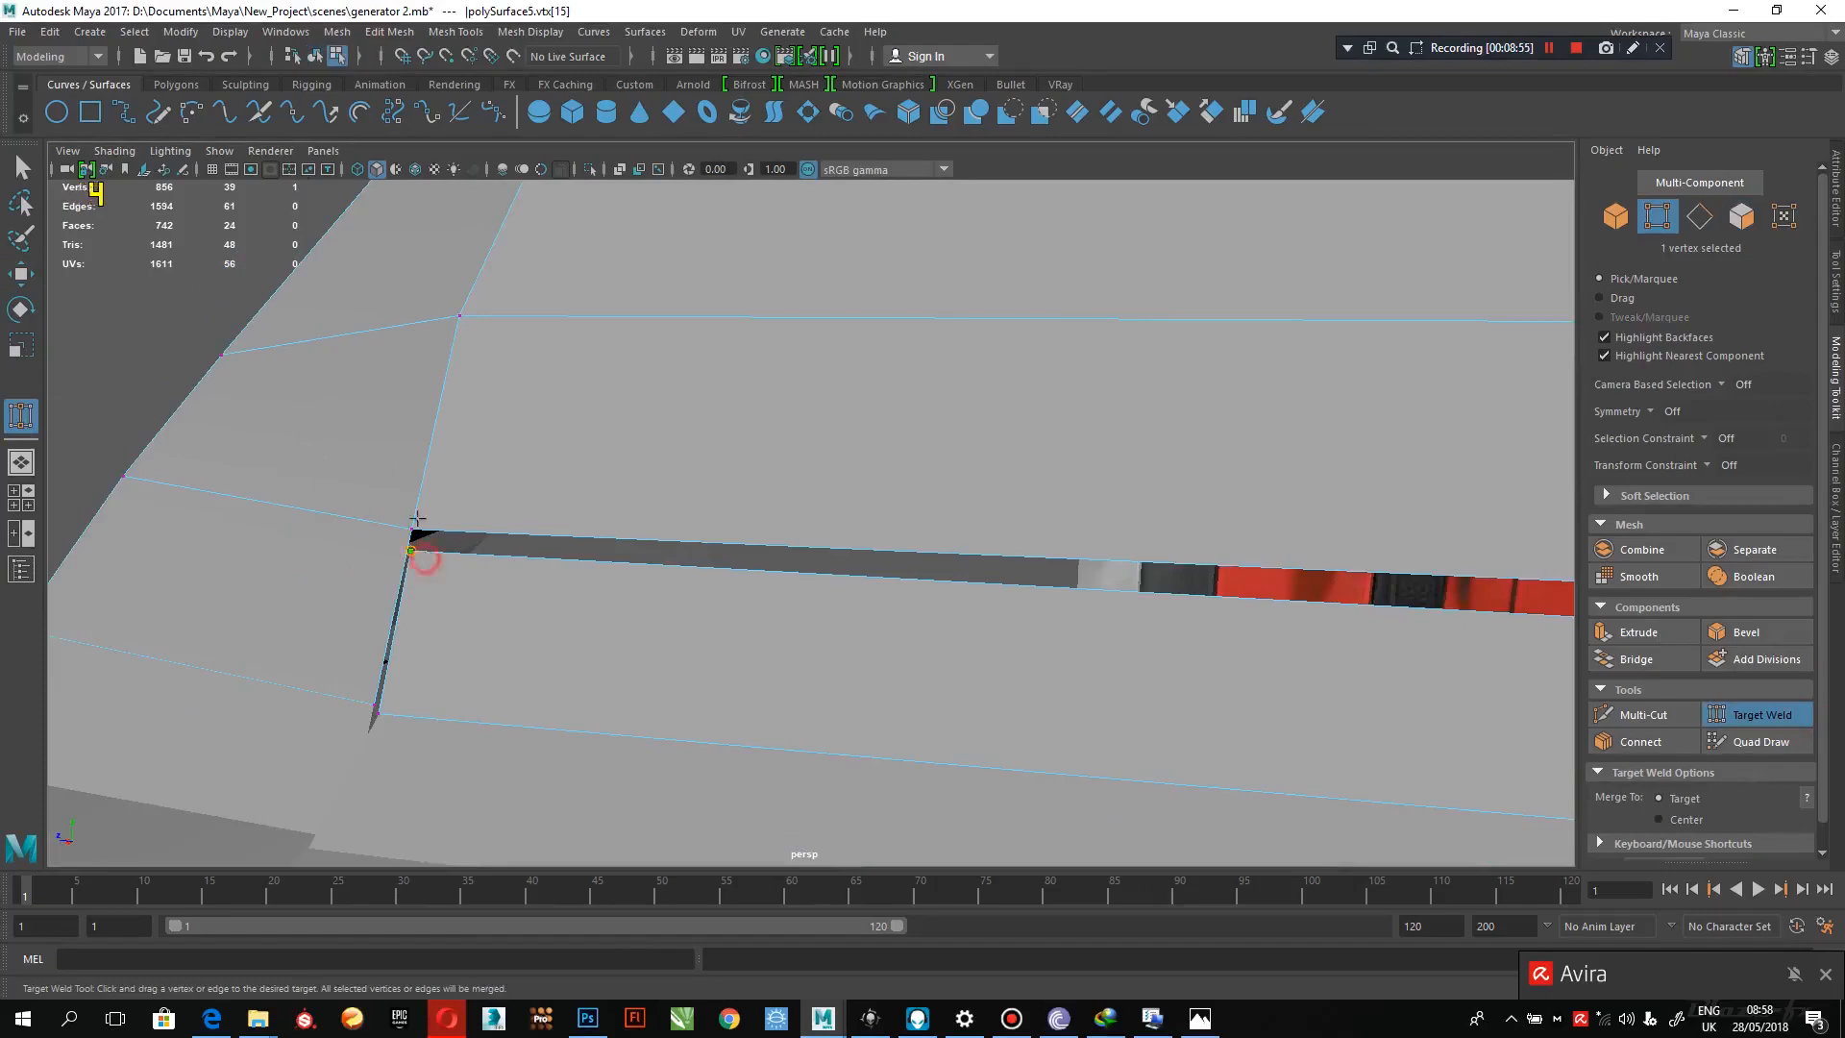
left_click_drag(417, 519, 417, 520)
left_click_drag(592, 610, 453, 567, "alt")
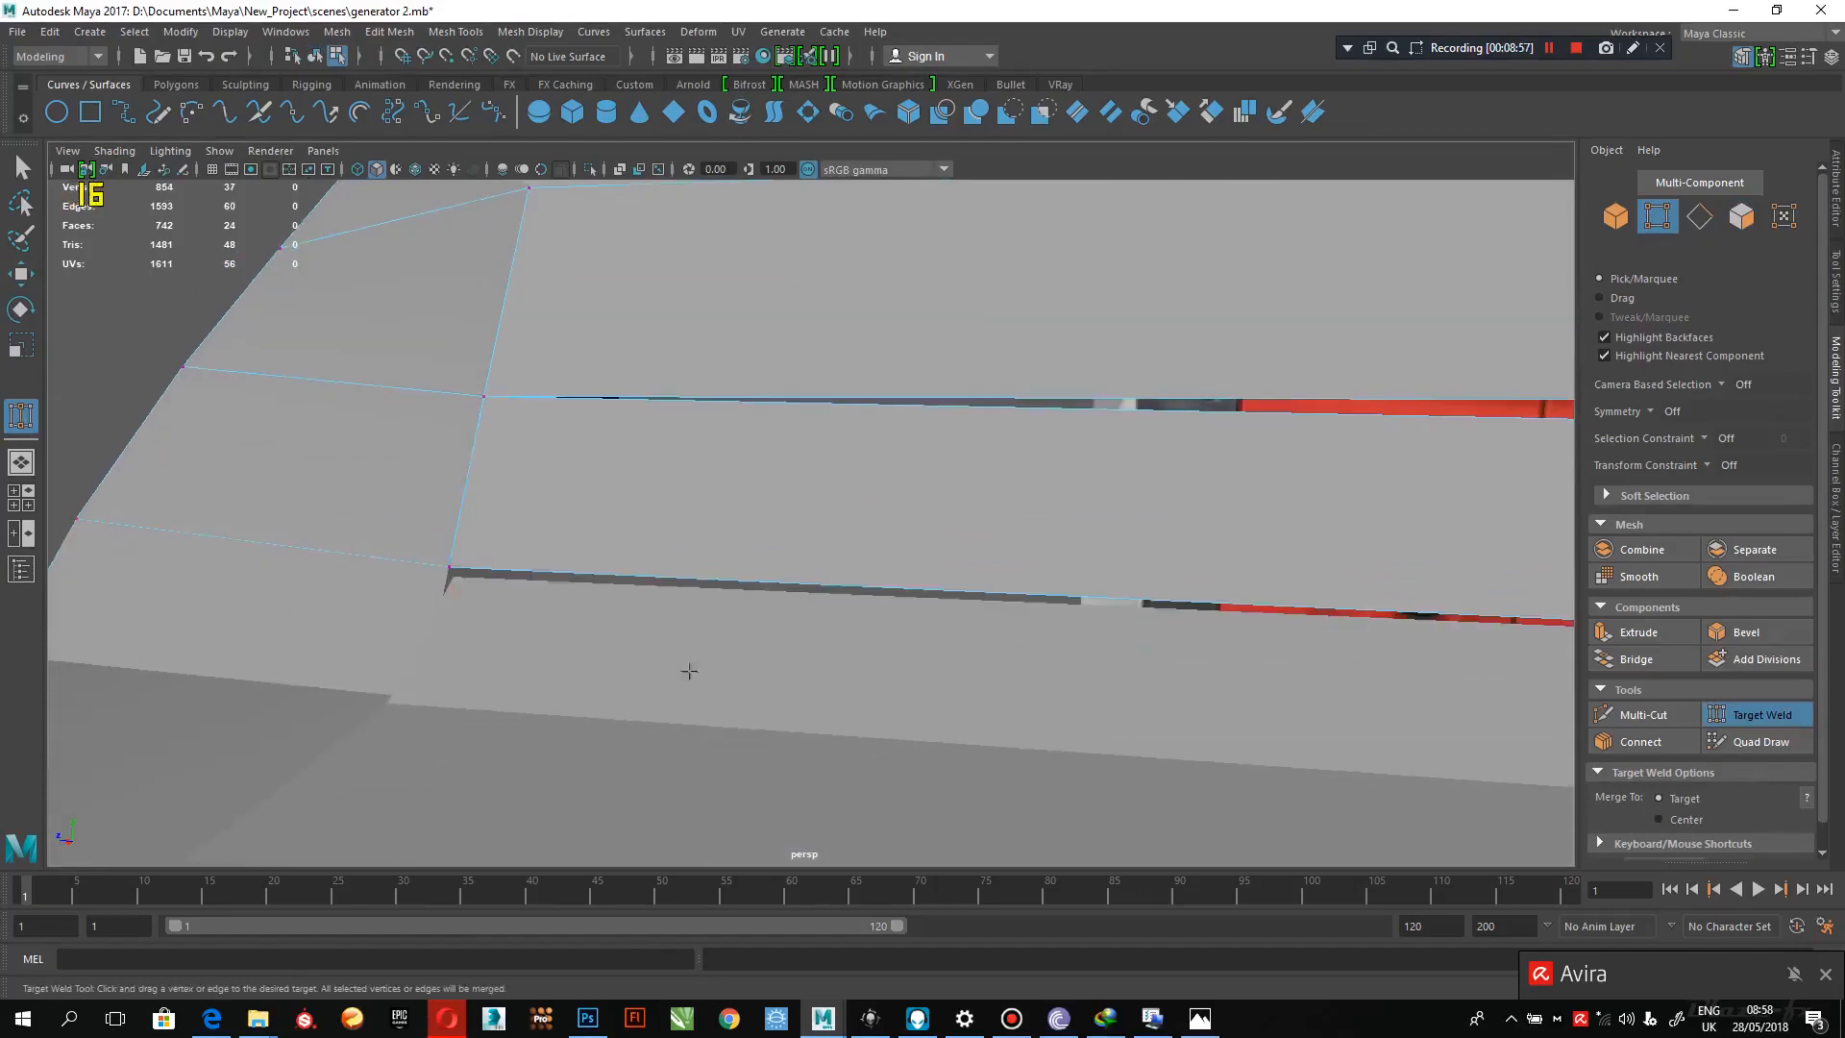
- Inspect the welded block, study where the collar meets the handle in the Photos reference picture, and return to Maya
right_click_drag(708, 672, 730, 601, "alt")
left_click_drag(730, 602, 675, 683, "alt")
middle_click_drag(971, 681, 745, 686, "alt")
right_click_drag(746, 686, 535, 576, "alt")
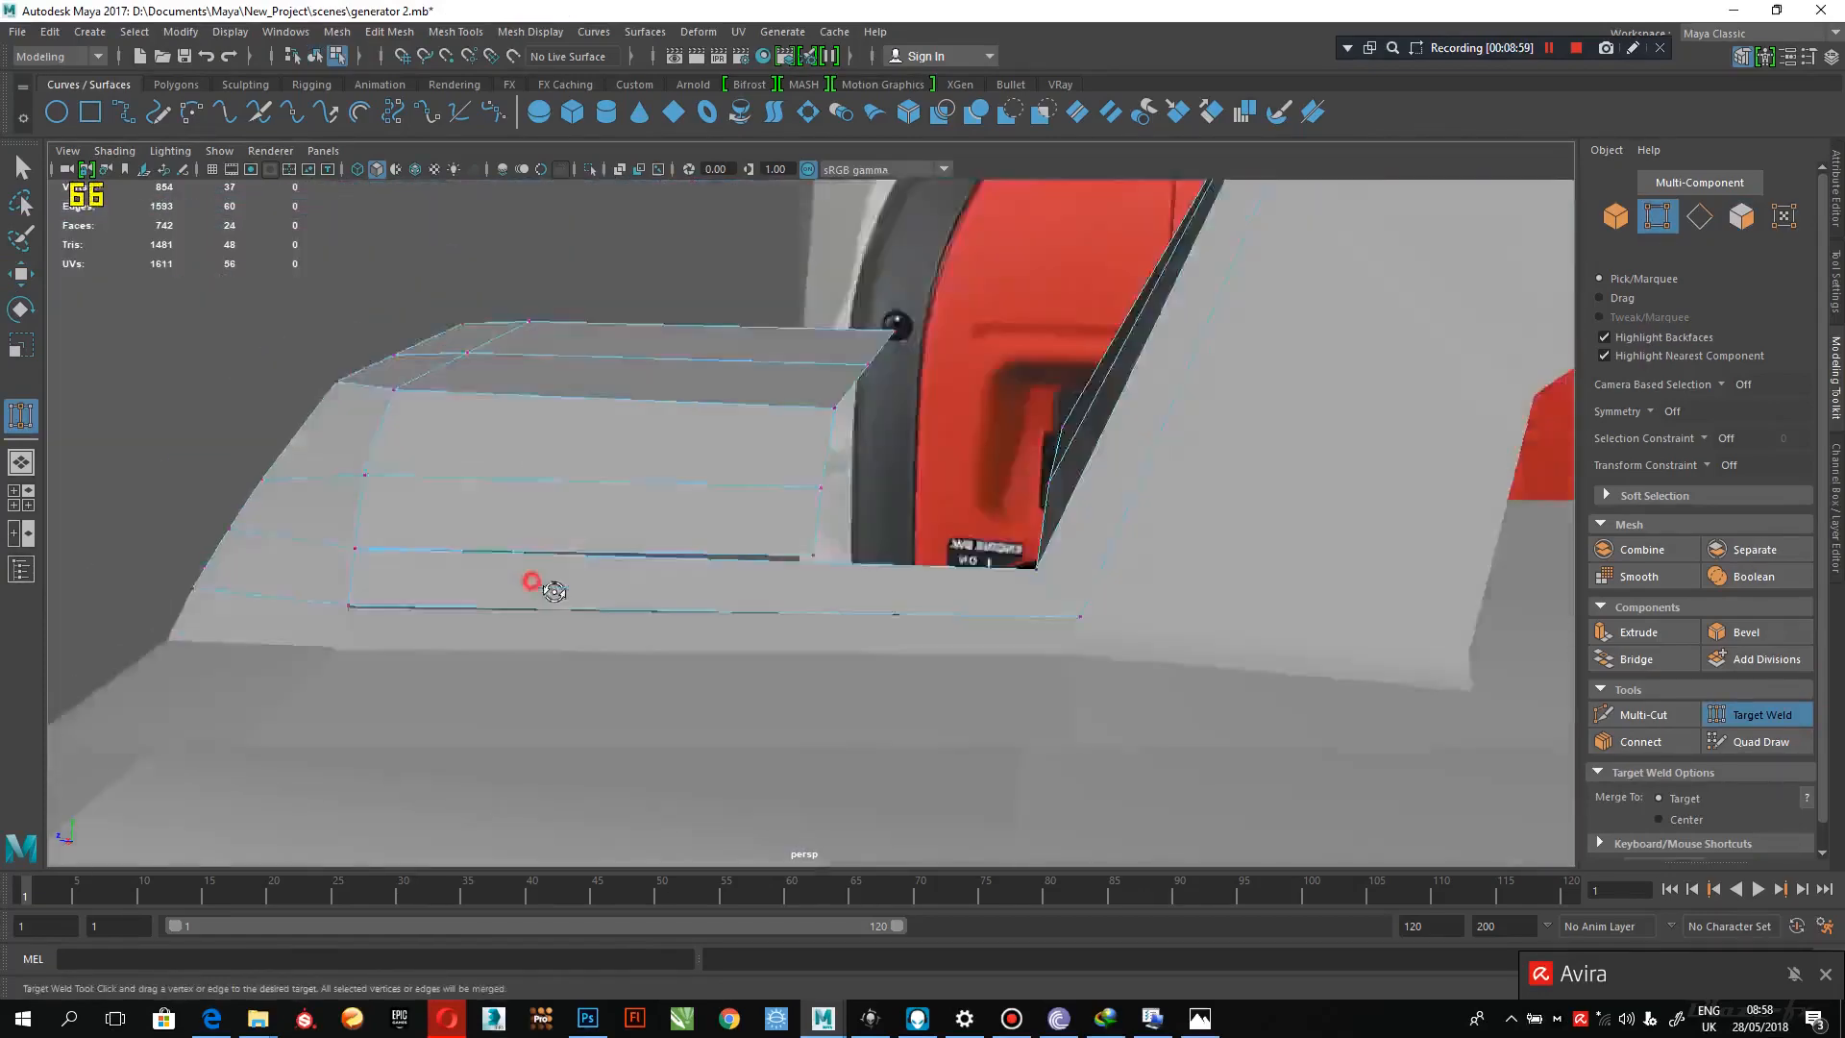
left_click_drag(535, 576, 638, 587, "alt")
left_click(1200, 1018)
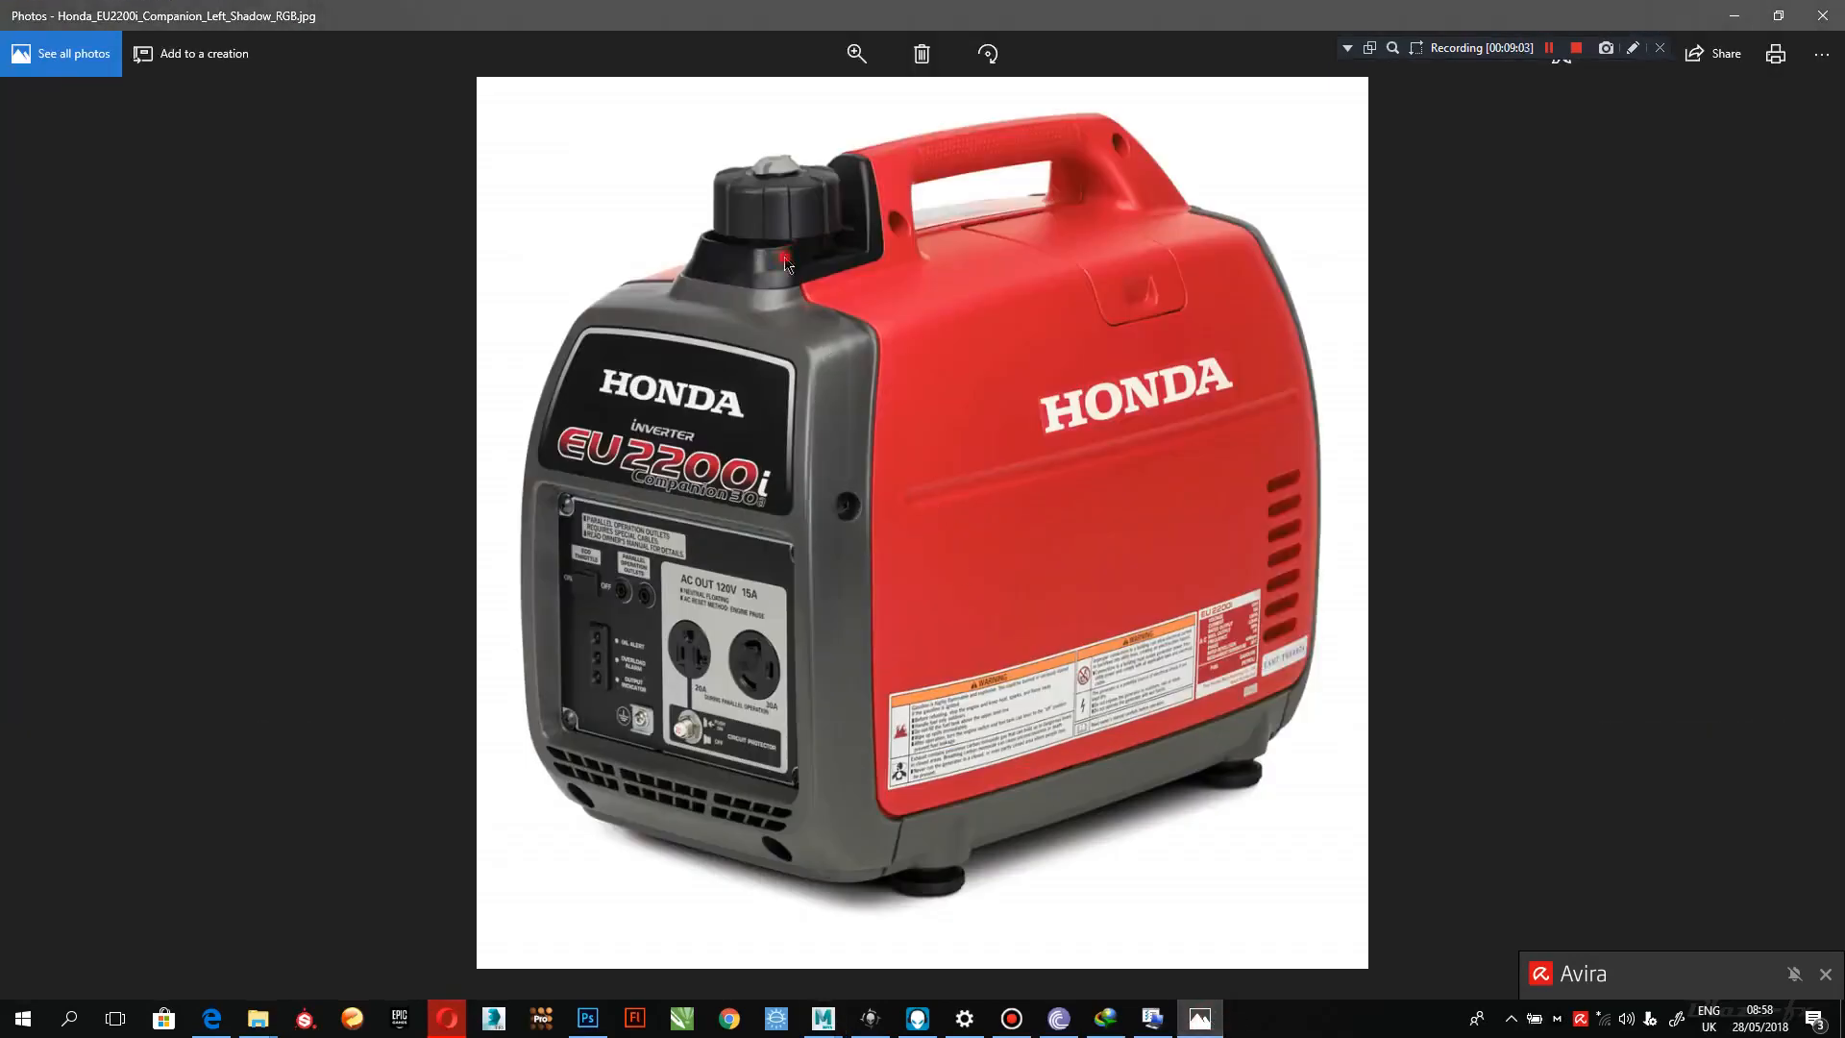
scroll(785, 265, "up", 3, "ctrl")
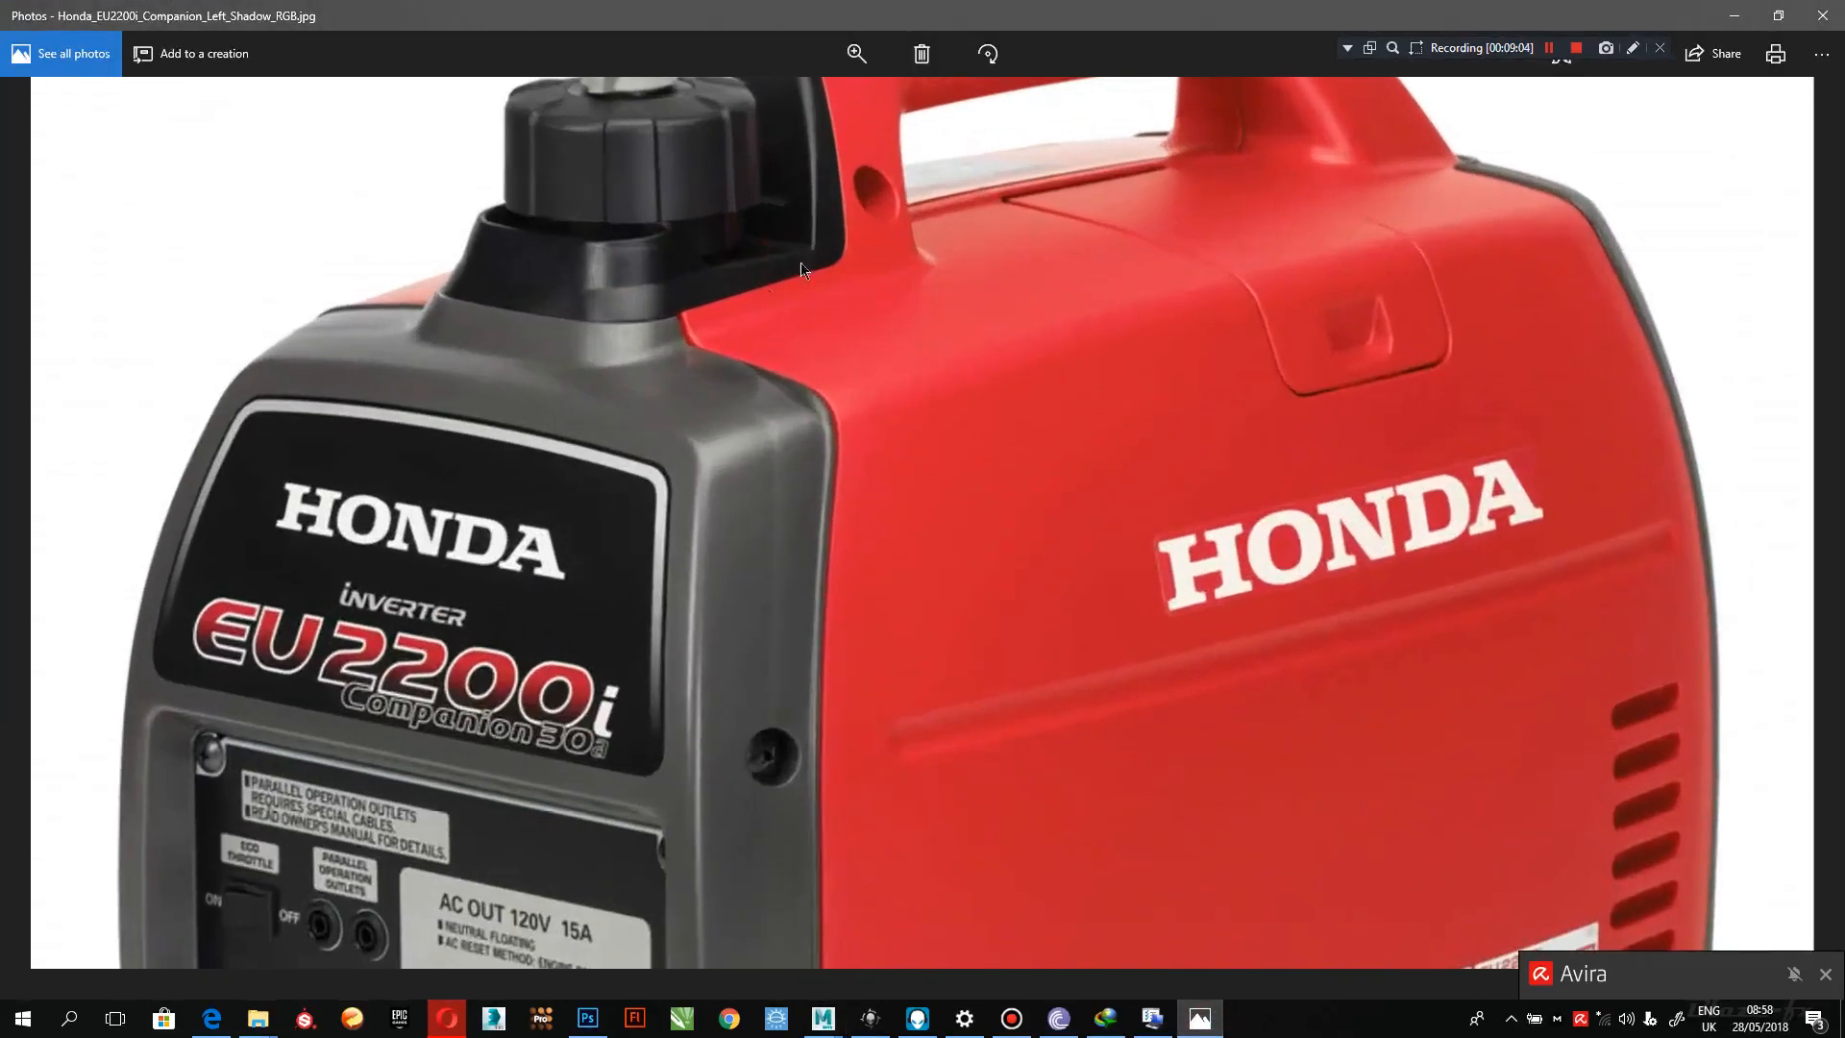
left_click(1223, 1022)
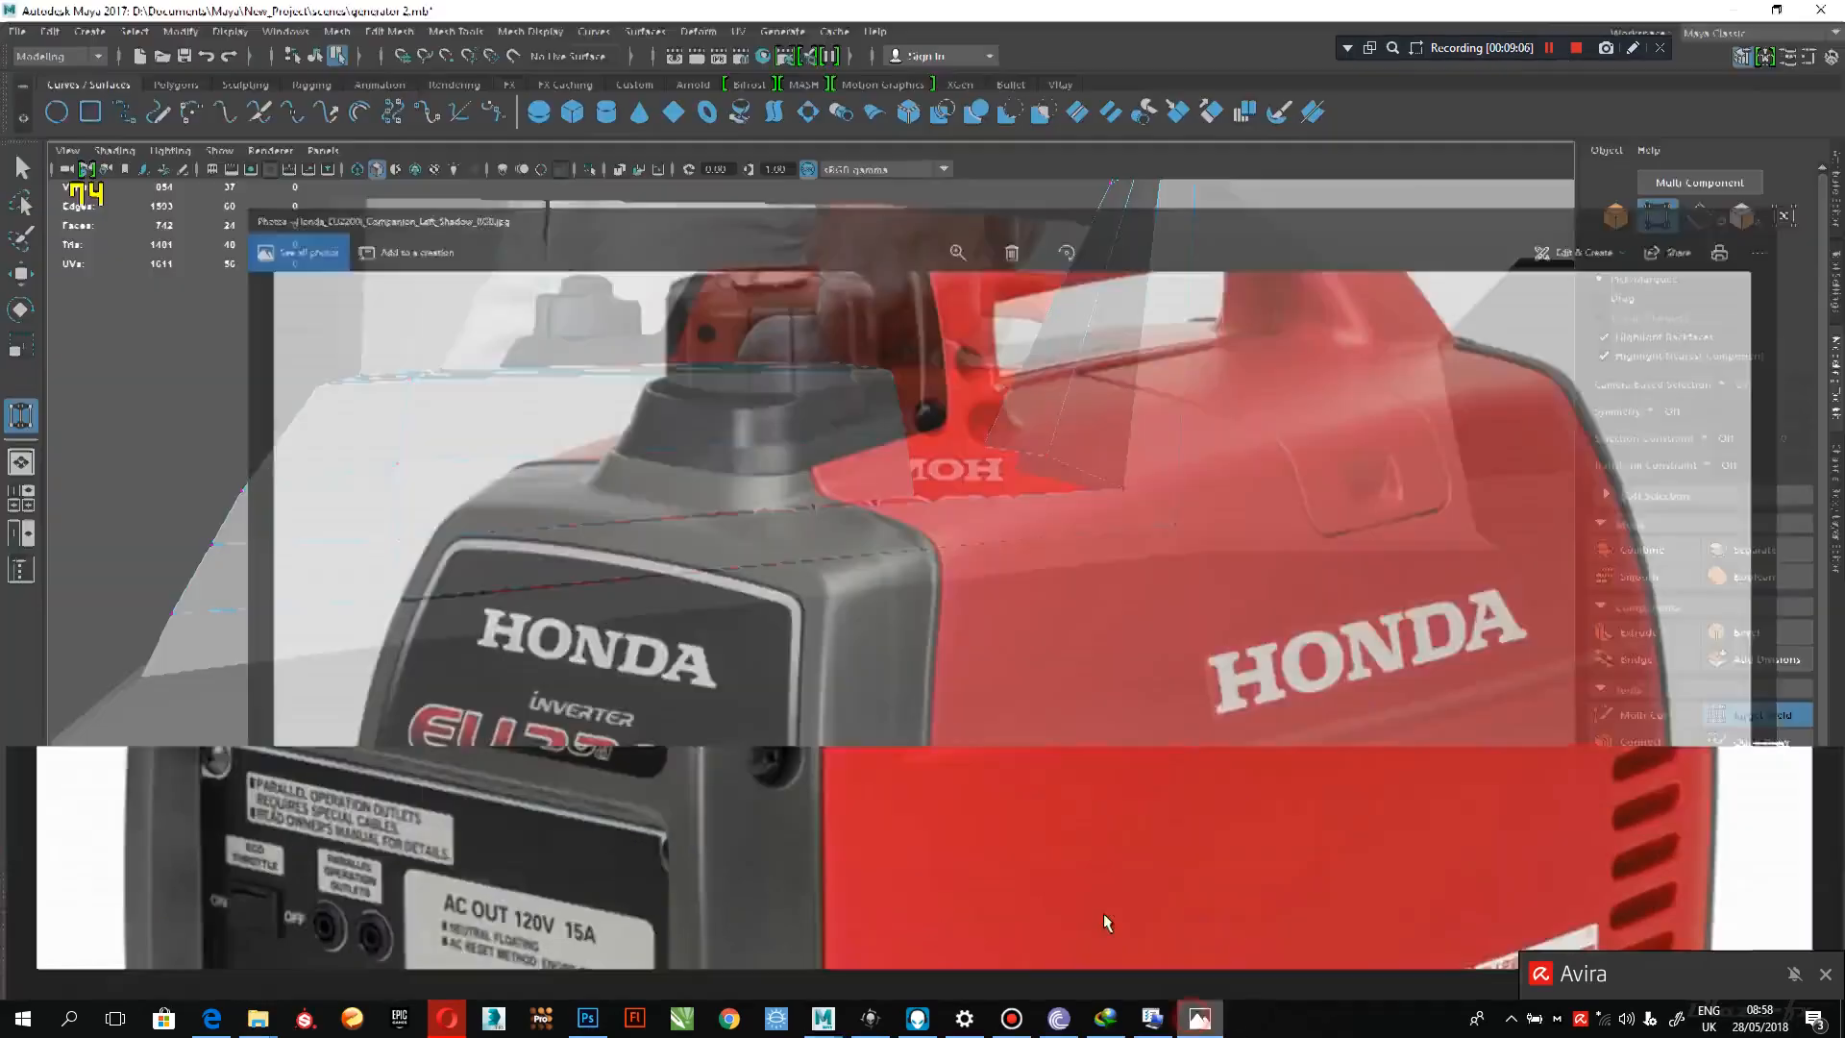
- Move the five vertices at the block's open end toward the handle and slightly up, to about Y 3.40 and Z 1.07
left_click_drag(807, 538, 716, 509, "alt")
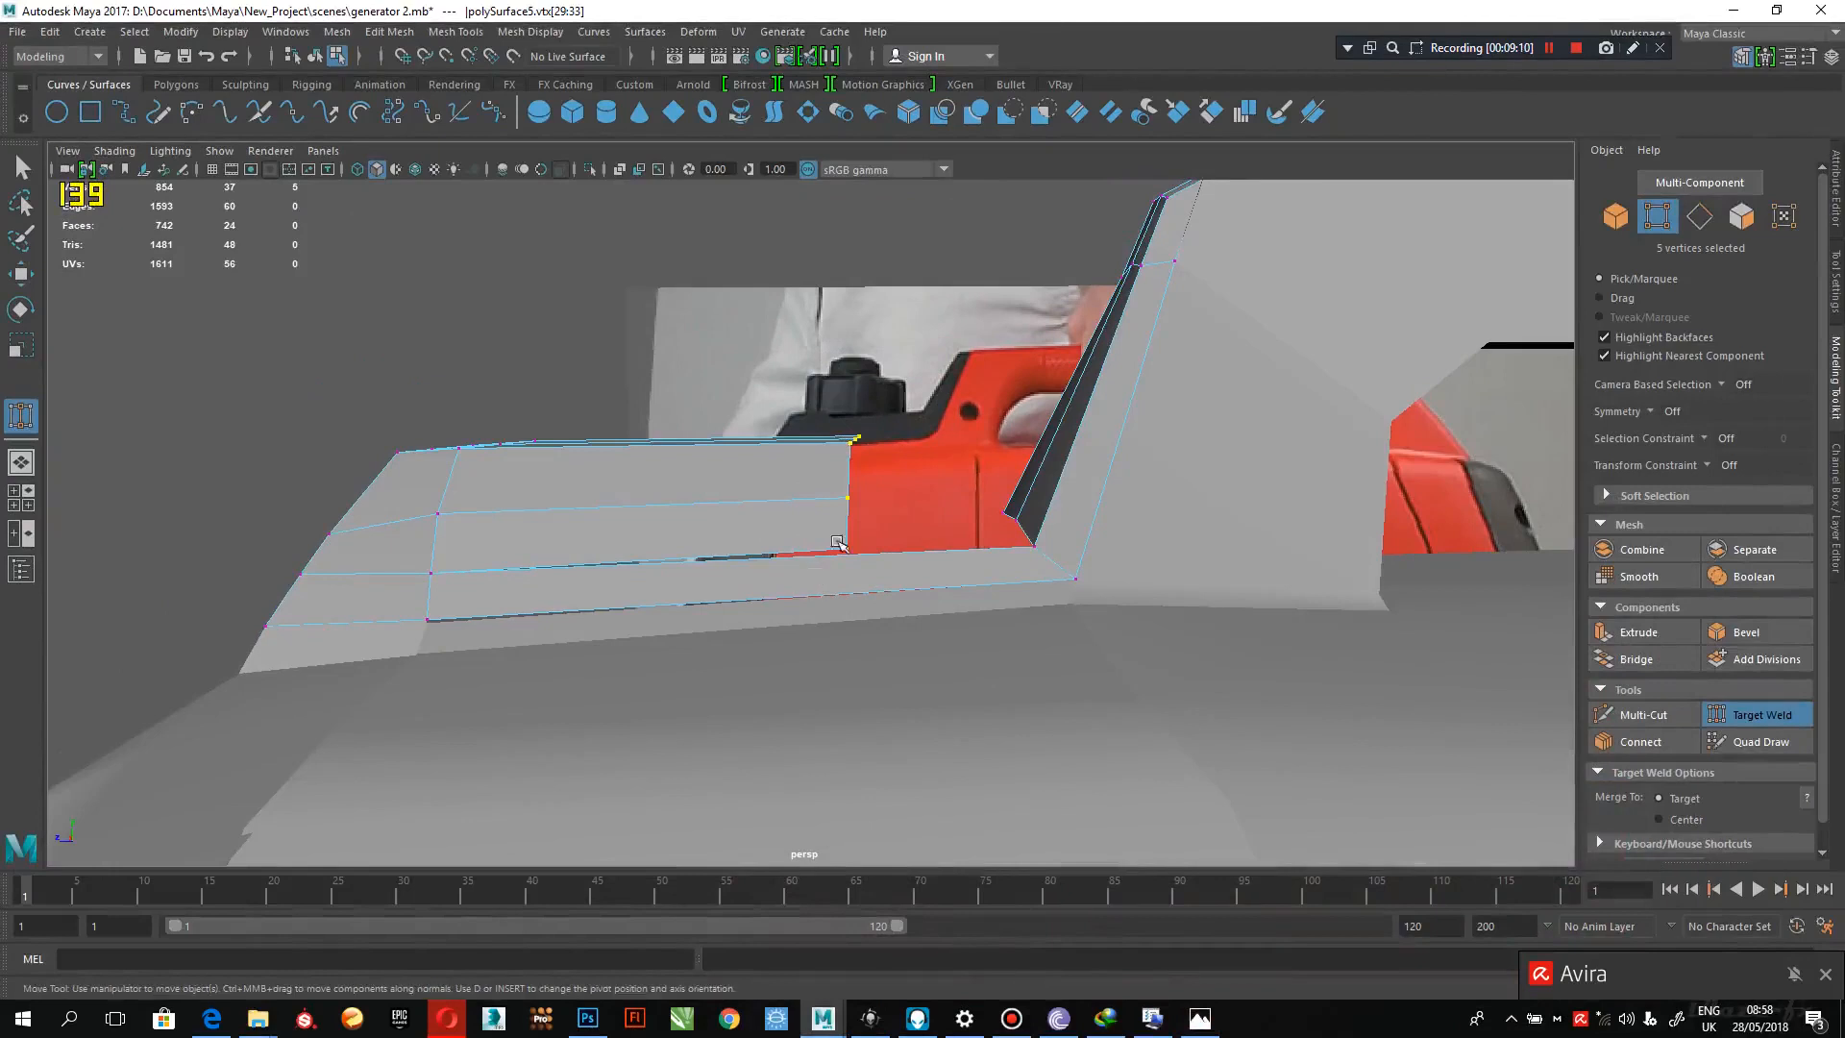
key("w")
left_click_drag(762, 482, 915, 464)
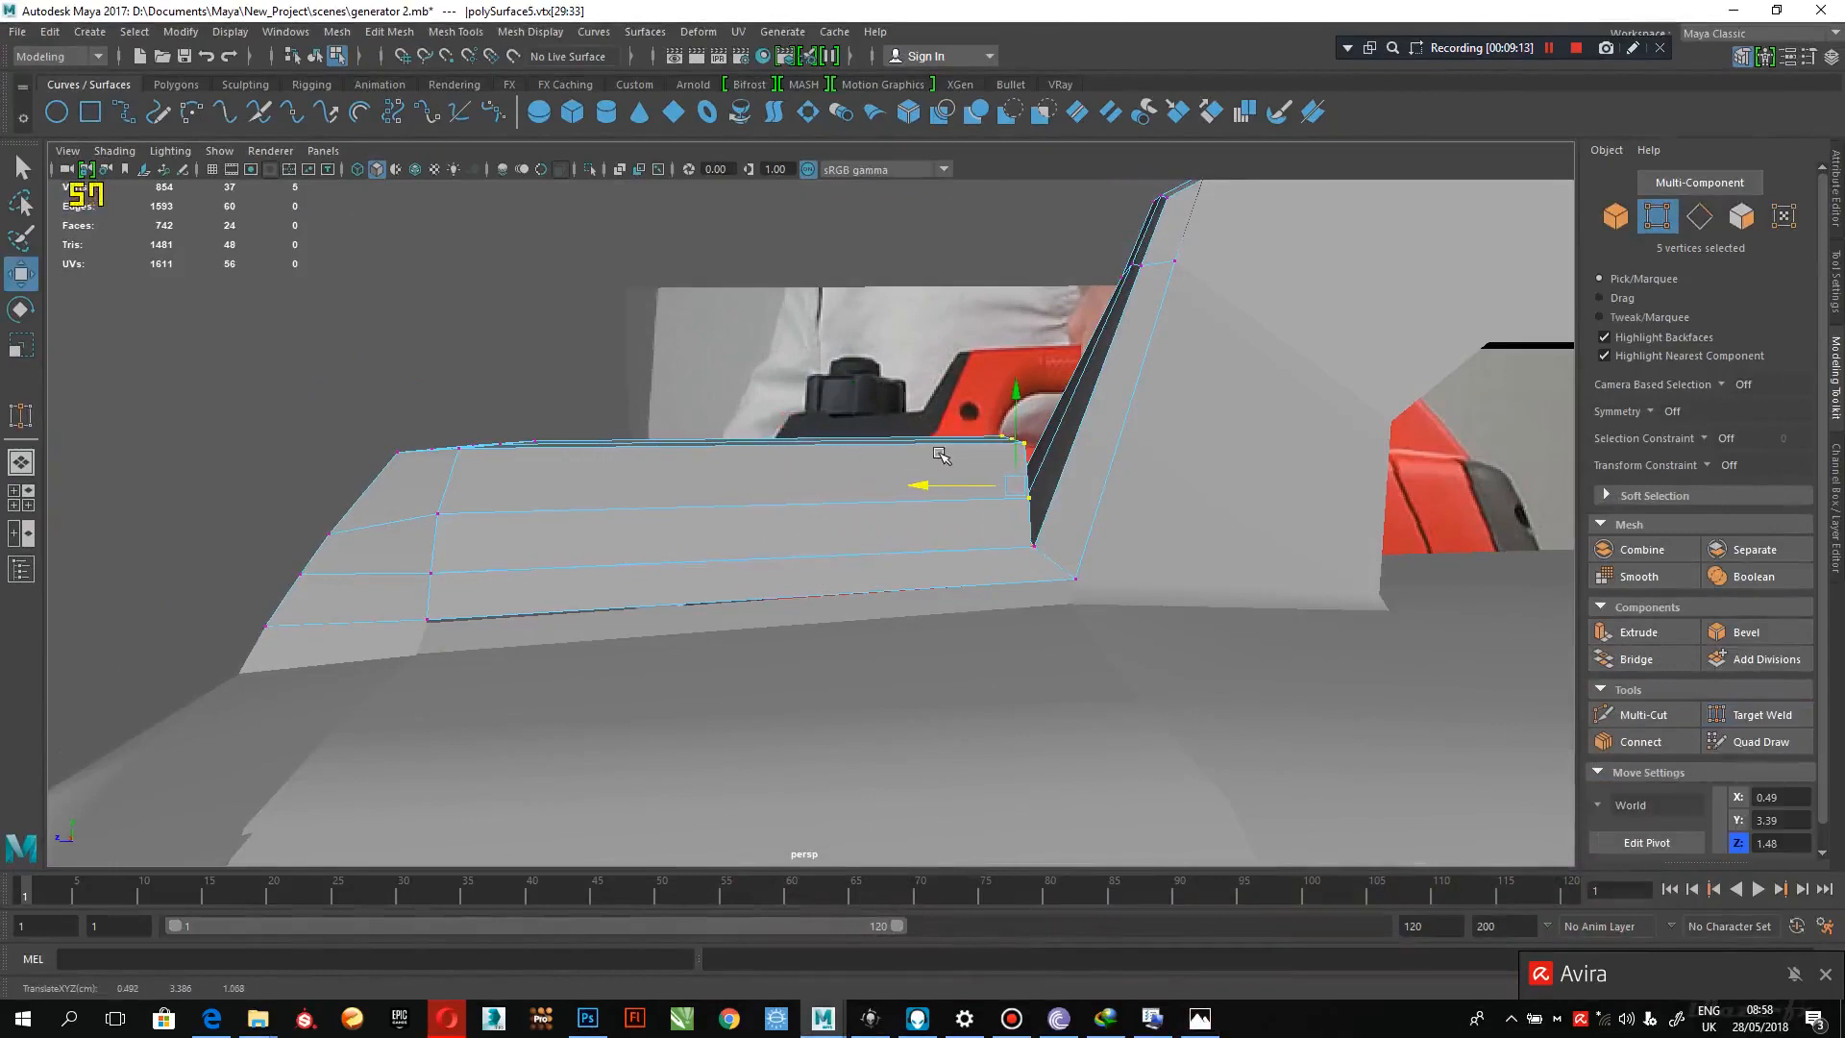
mouse_move(1015, 415)
left_mouse_down()
mouse_move(1021, 395)
mouse_move(1045, 406)
left_mouse_up()
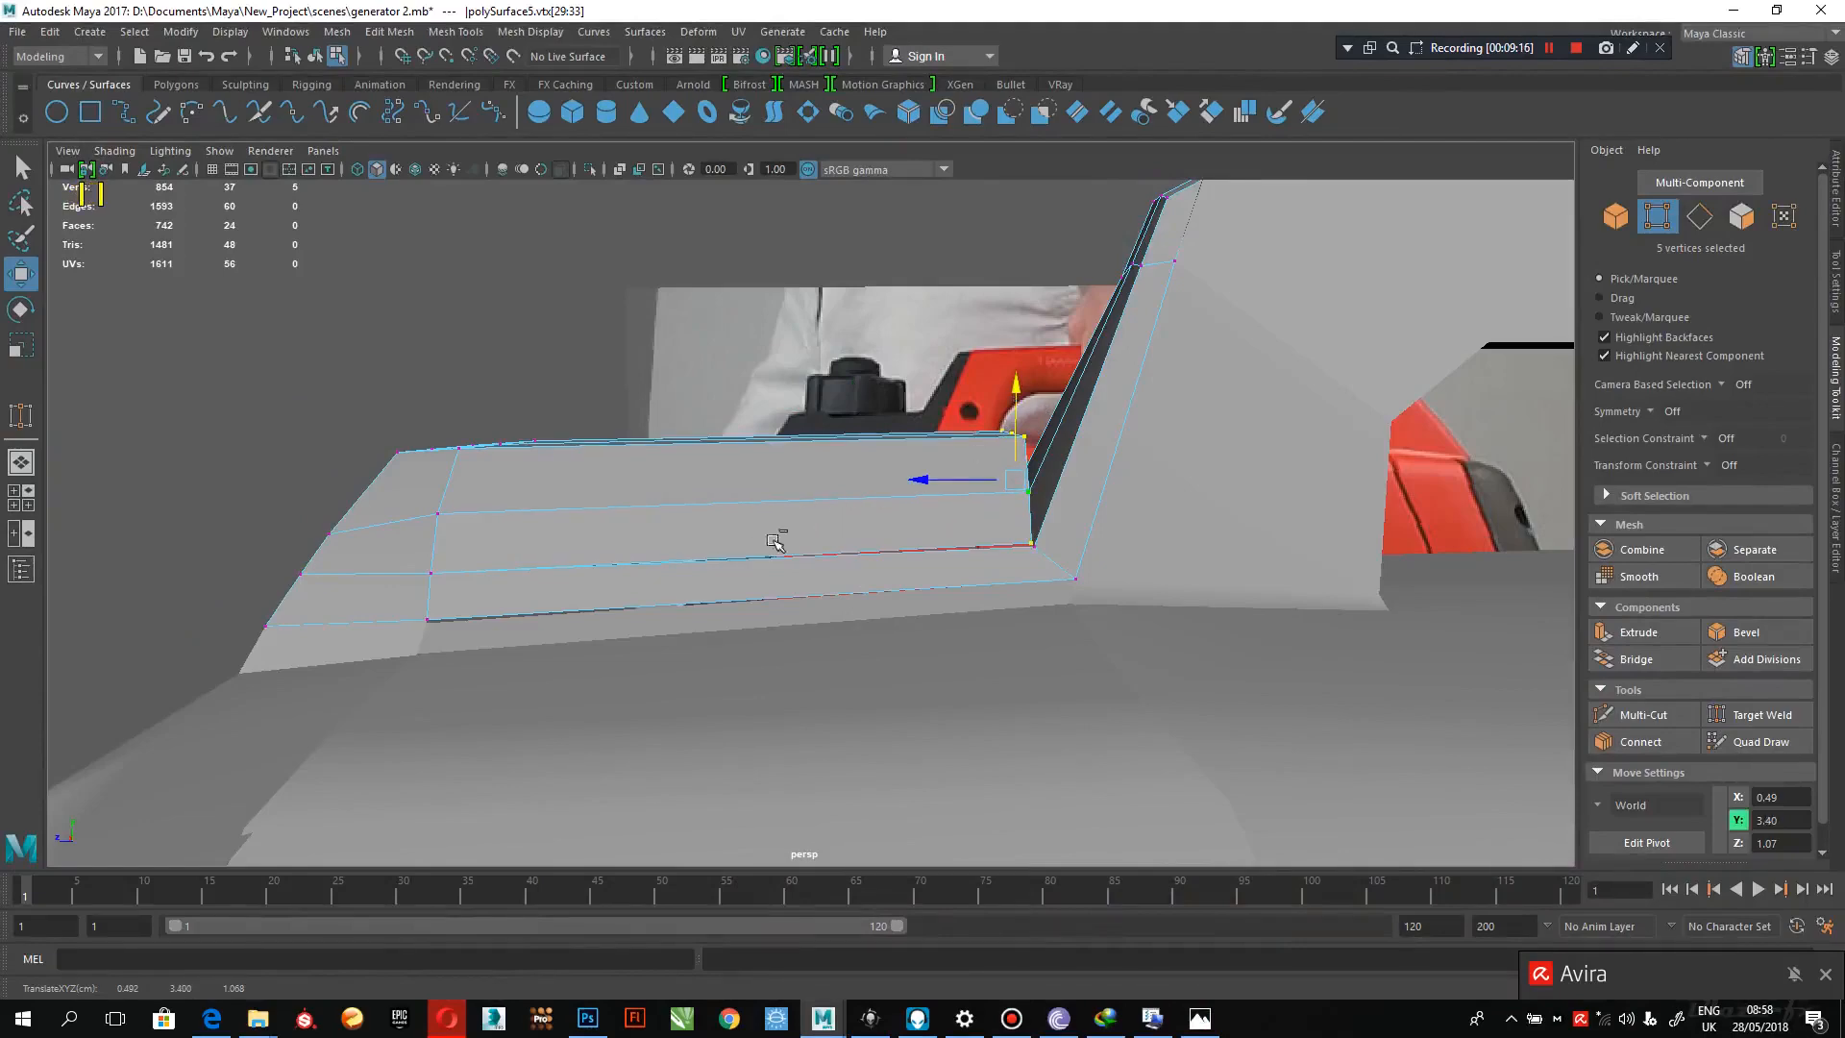
- Undo the last moves of the five vertices at the collar block's open end and bring up that end in the side view
key("ctrl+z")
key("ctrl+z")
middle_click_drag(777, 540, 793, 573, "alt")
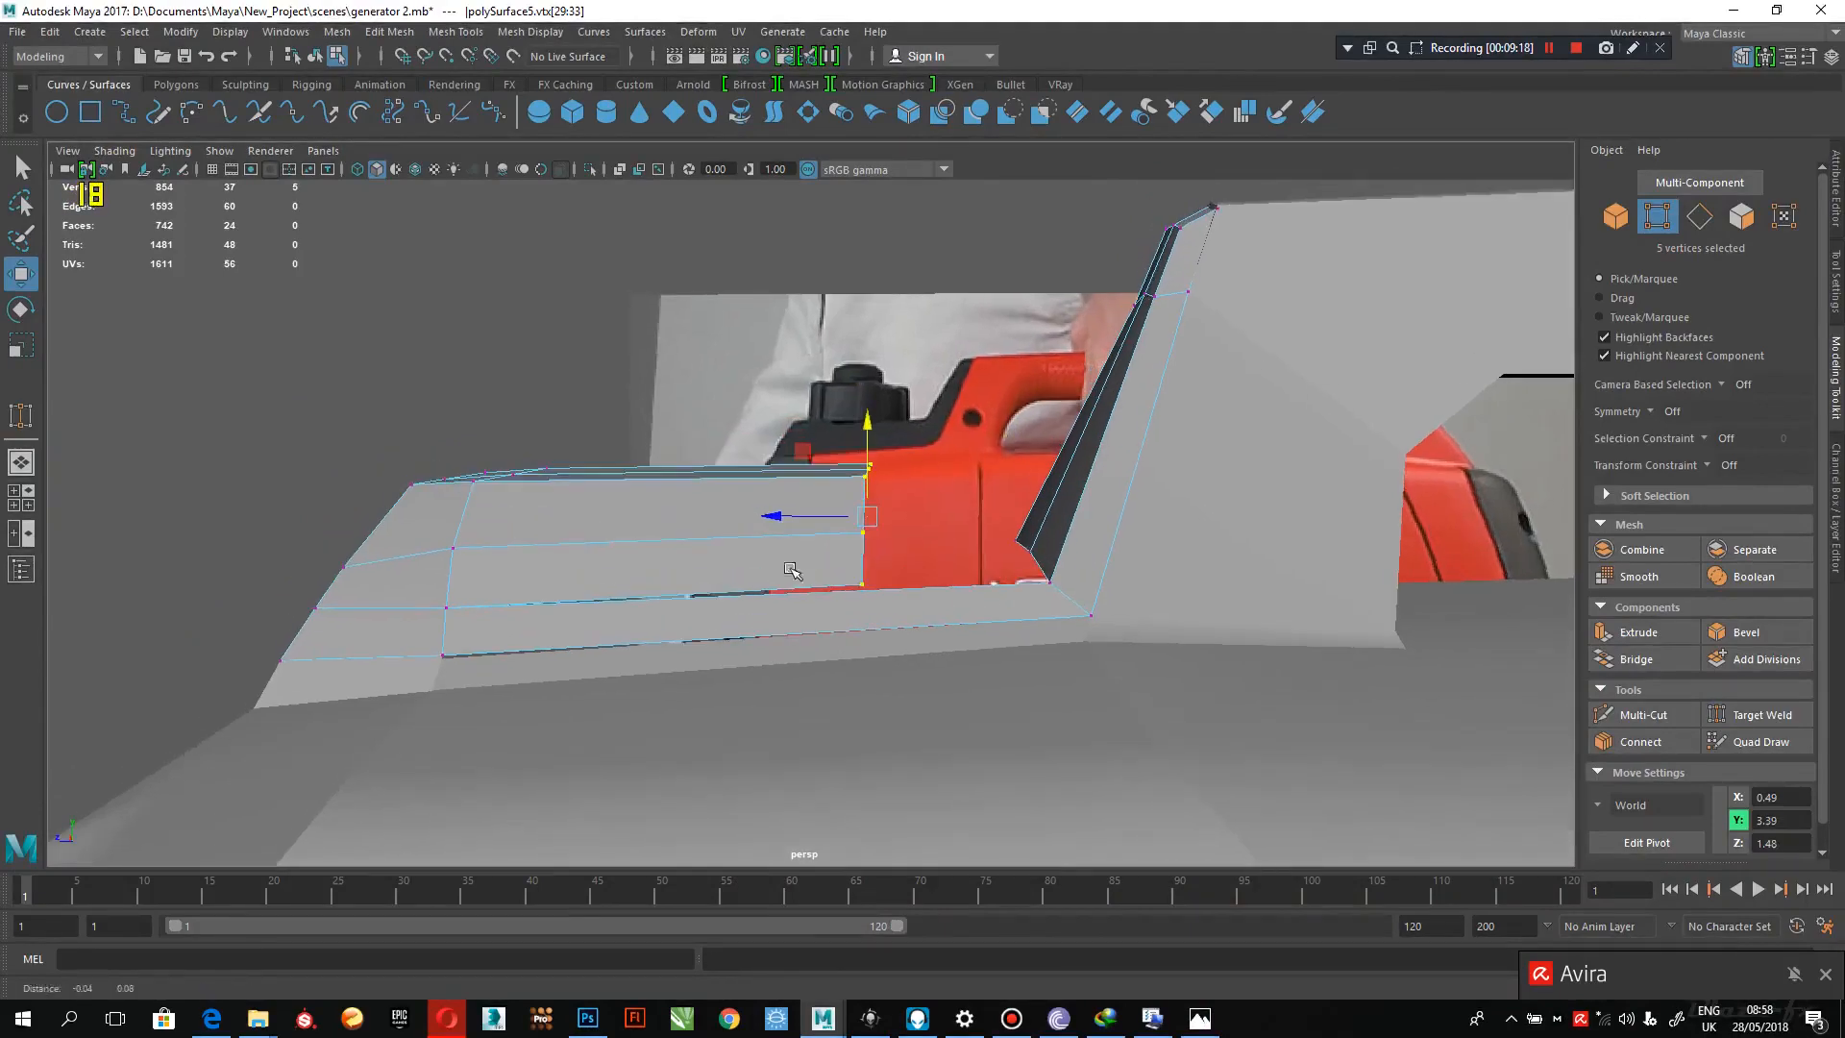
key("space")
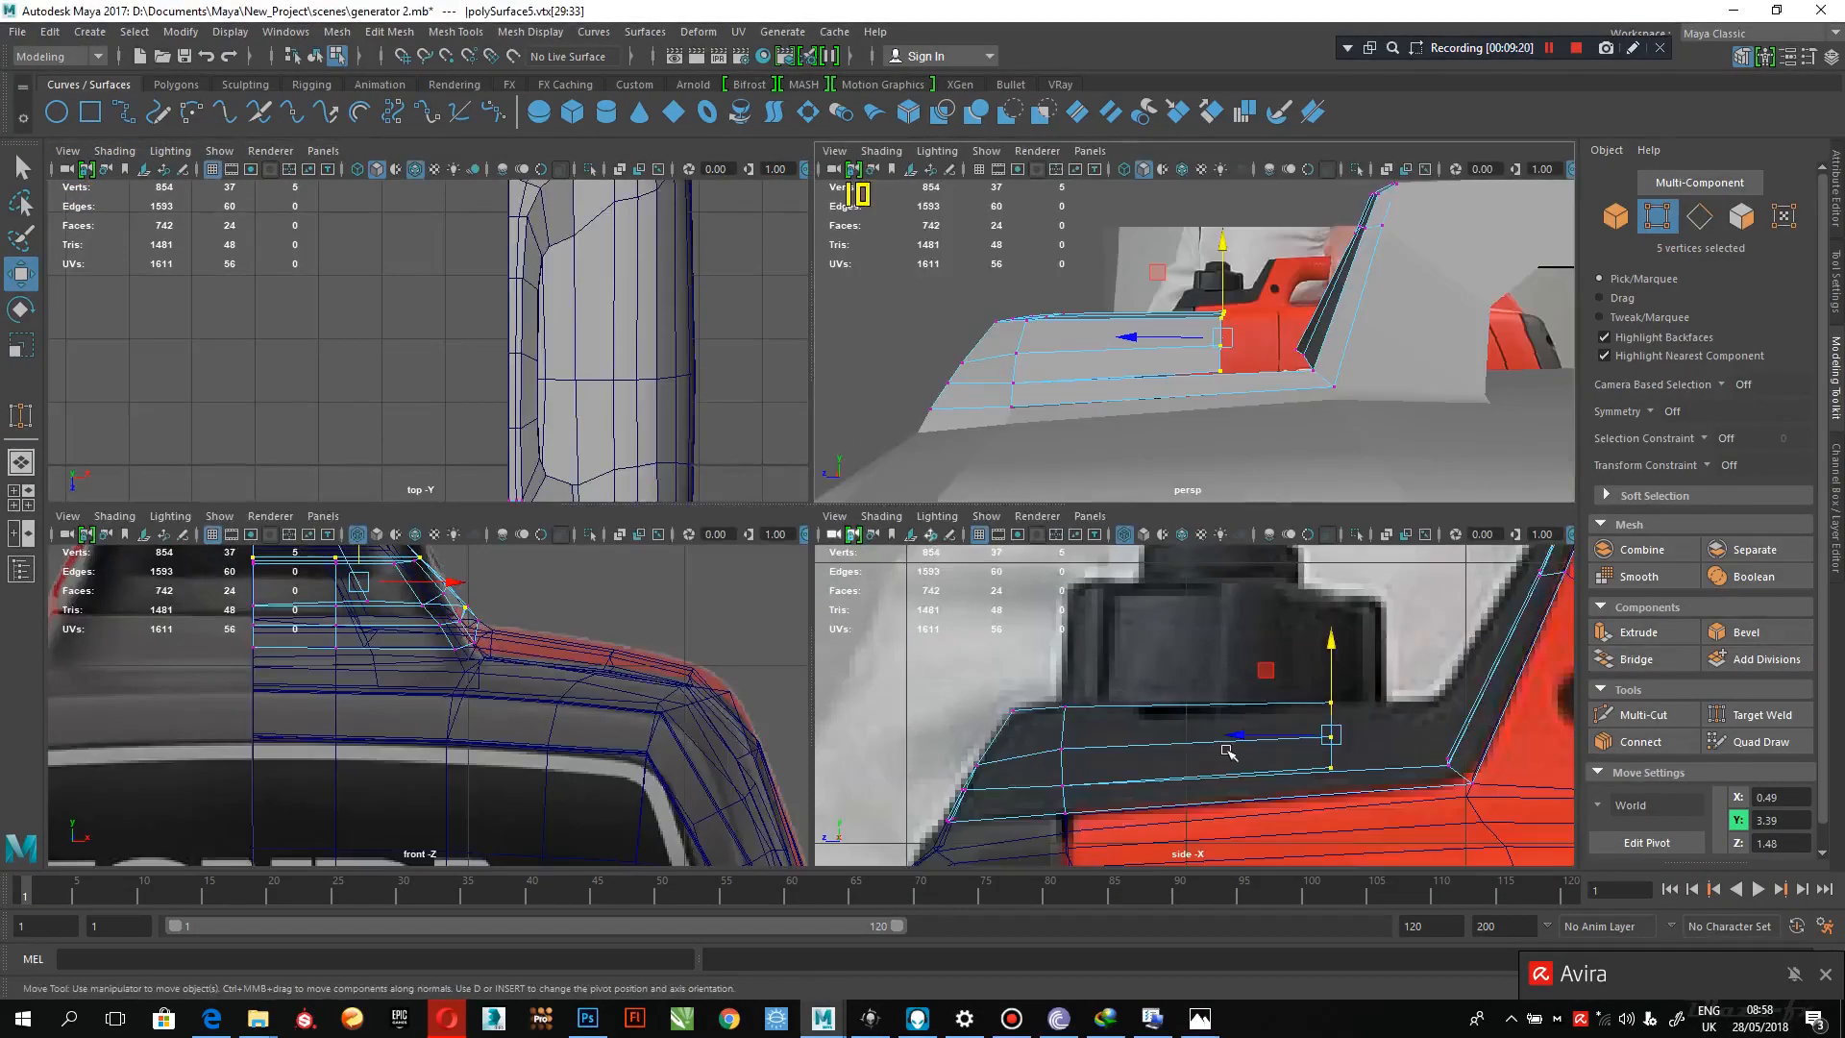
key("space")
scroll(1215, 712, "up", 5)
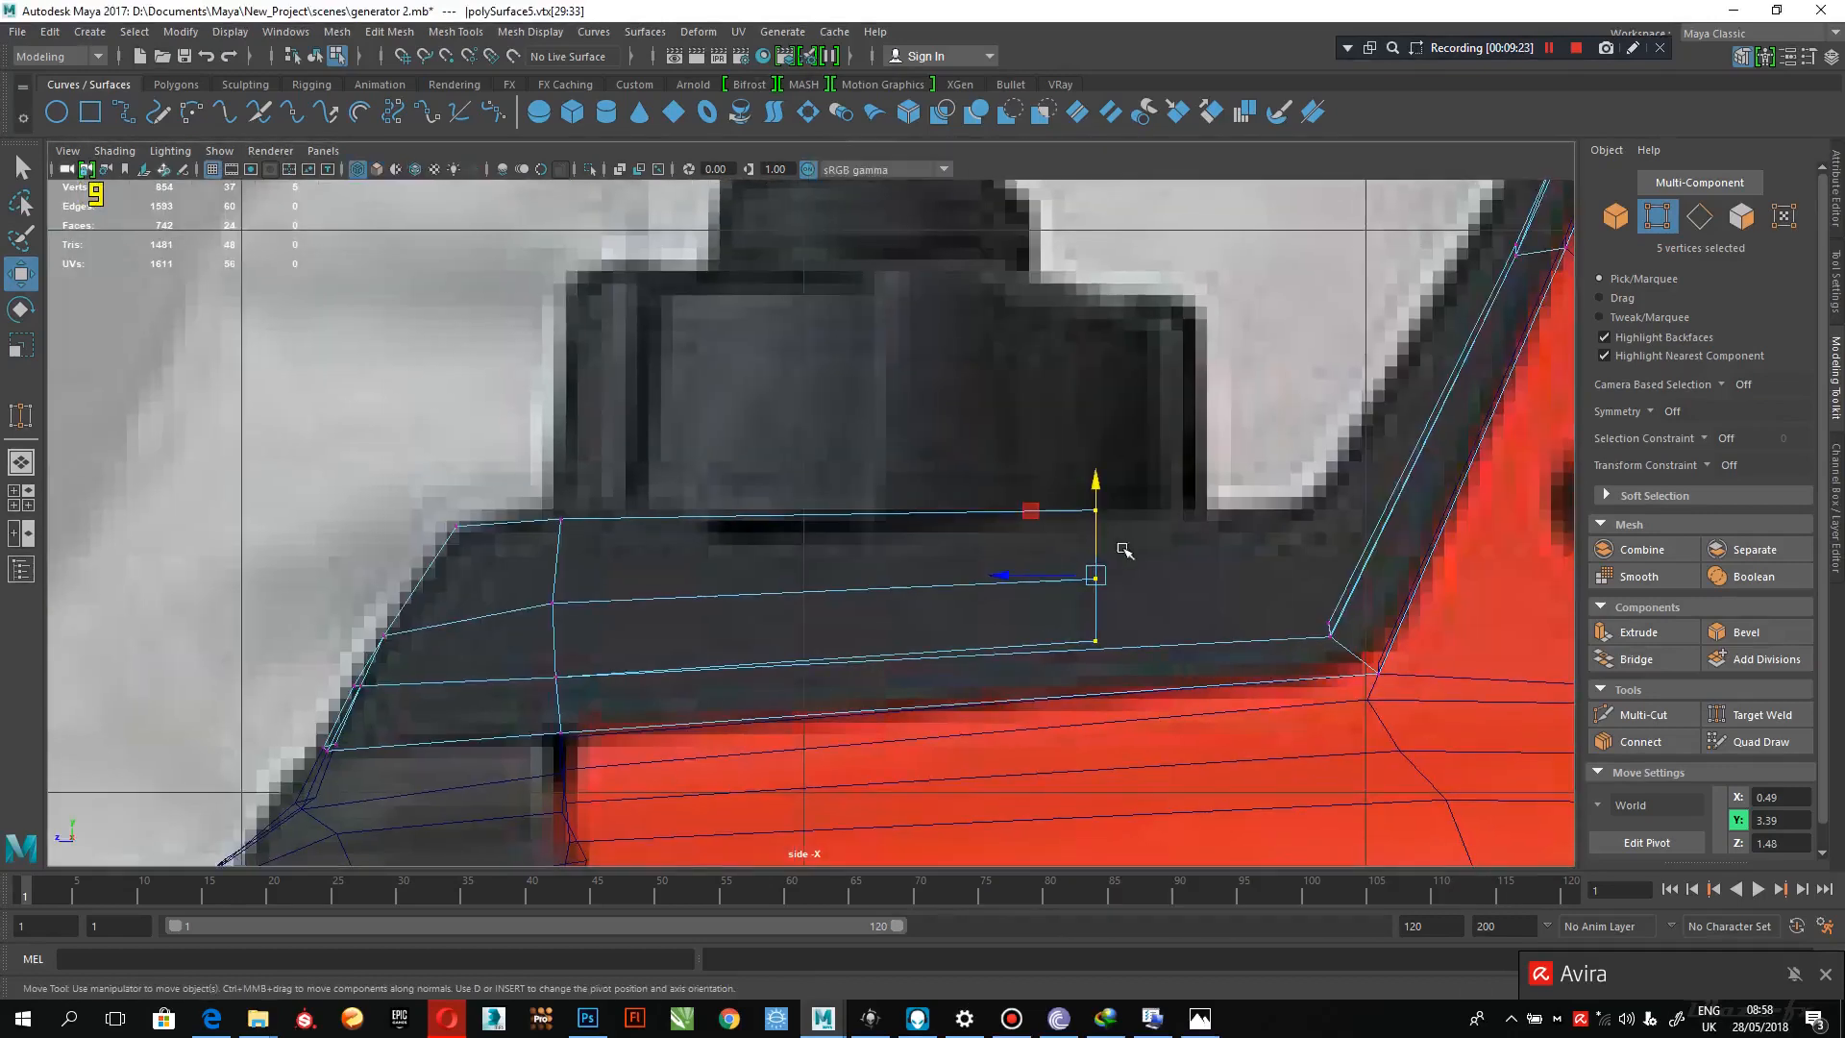
- Check the collar in the Photos reference picture, then in Maya move the five open-end vertices away from the handle to about Y 3.36, Z 1.75
left_click(1204, 1019)
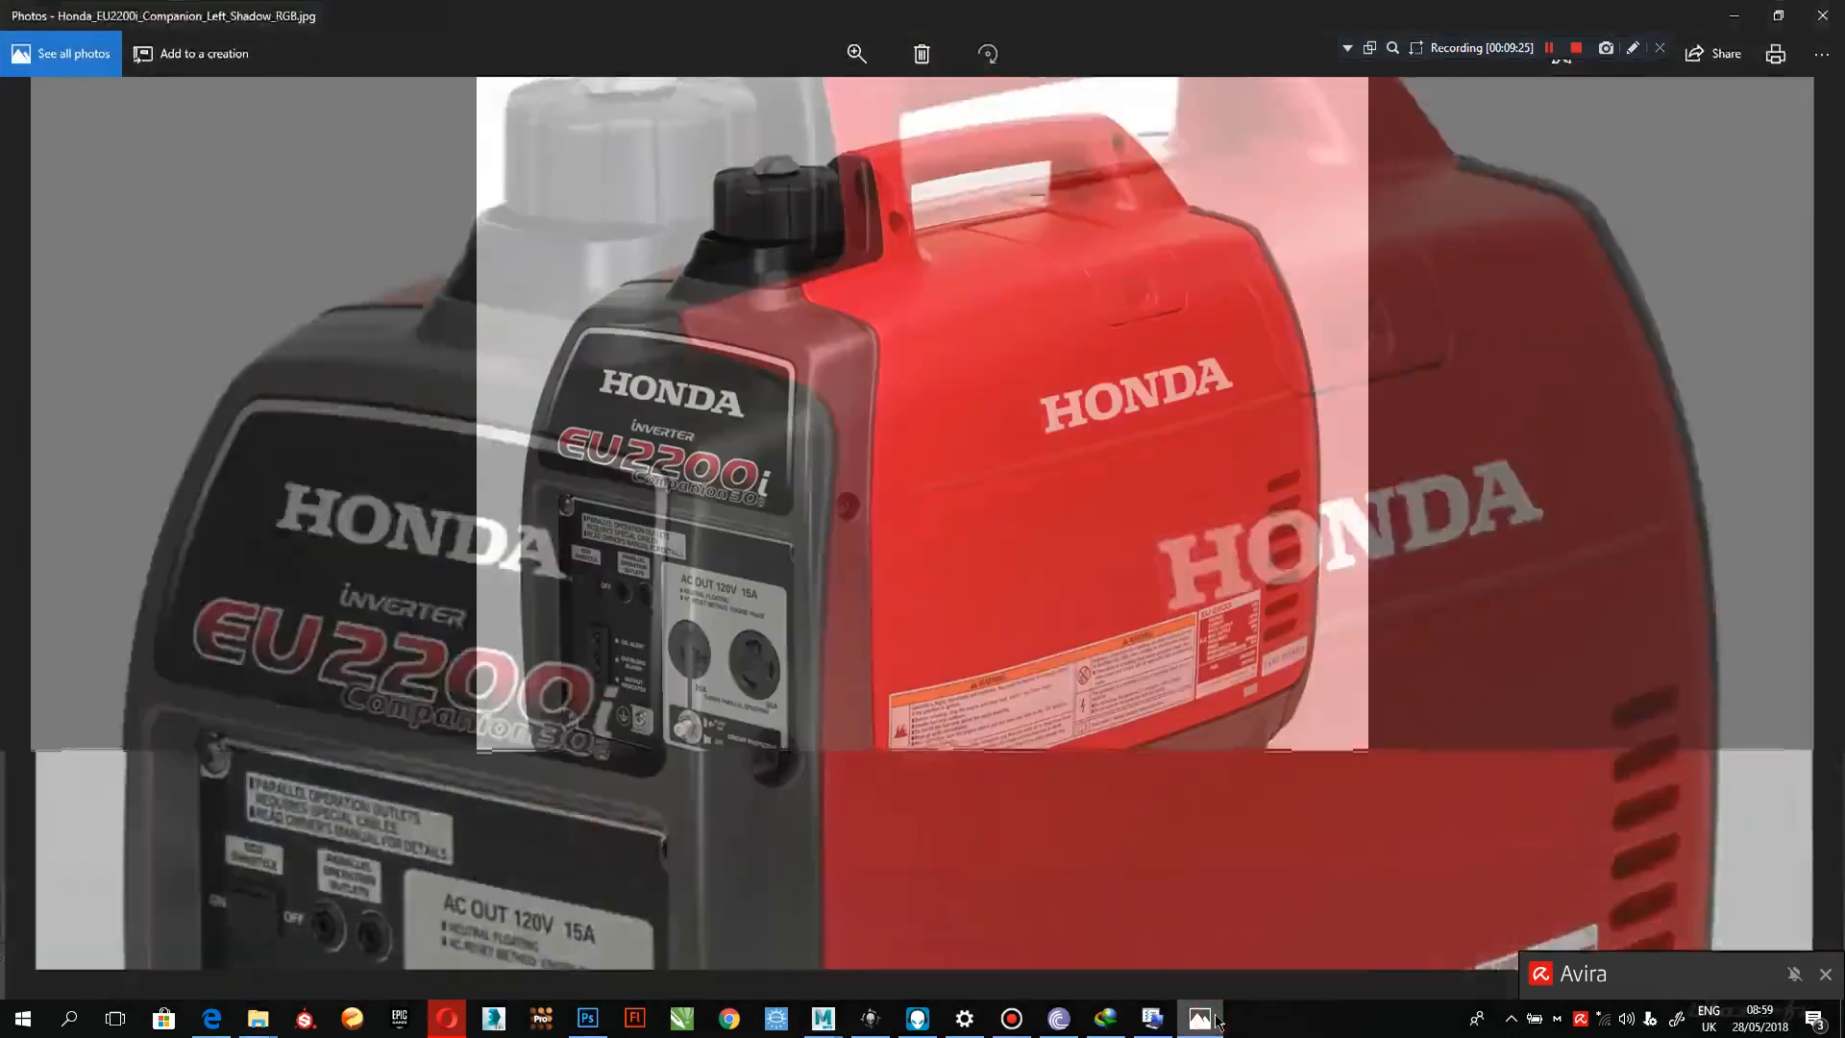
scroll(874, 196, "up", 2)
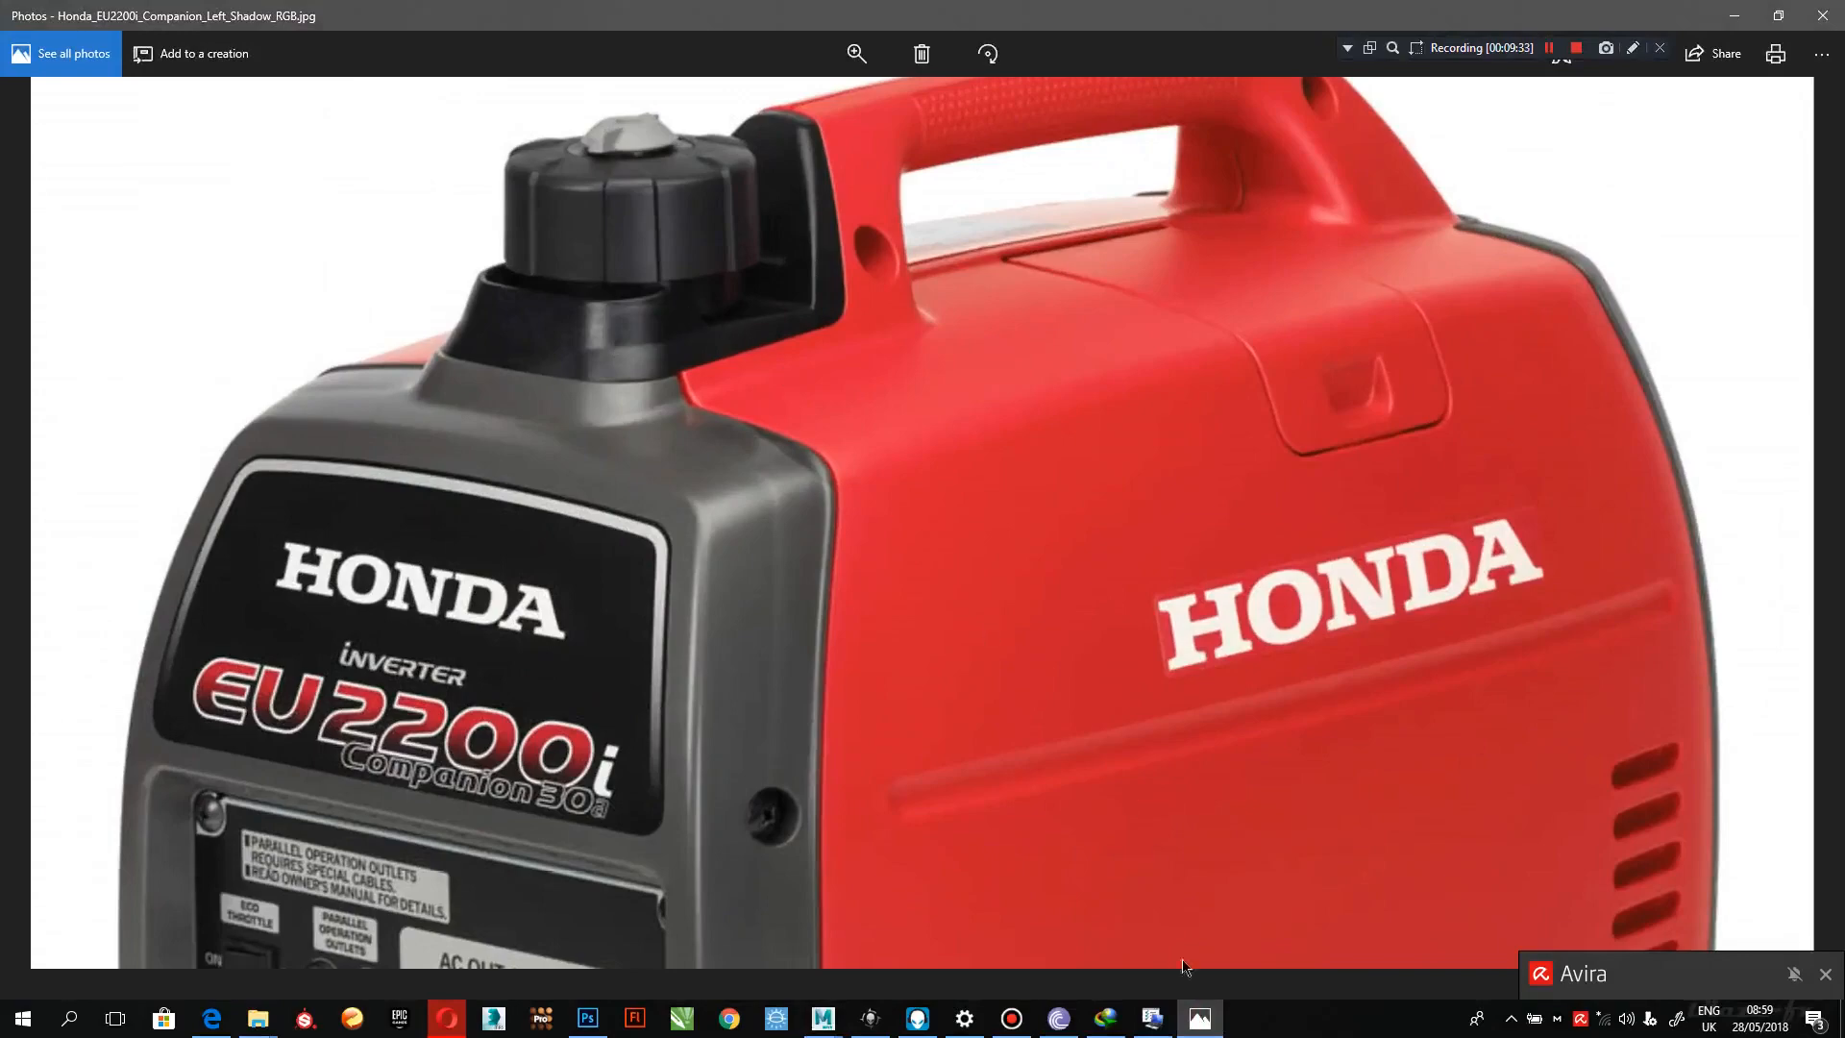
left_click(1201, 923)
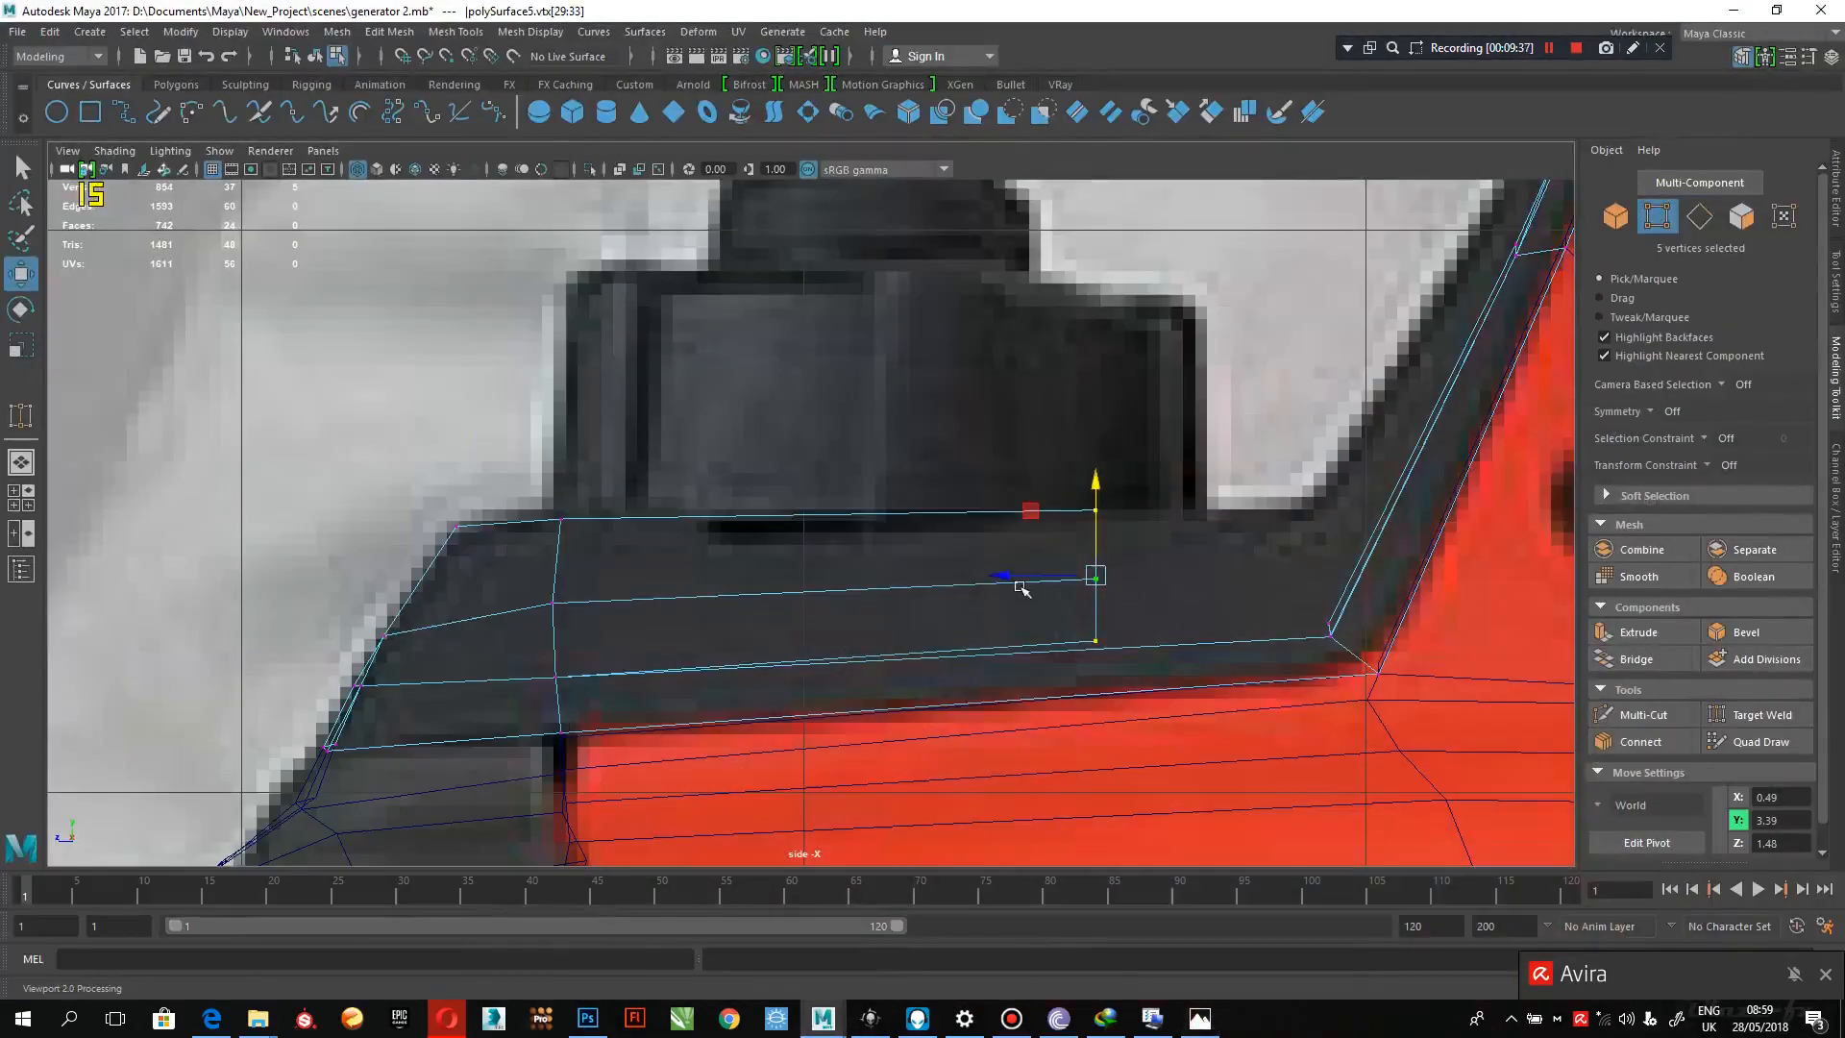
left_click_drag(1021, 588, 885, 574)
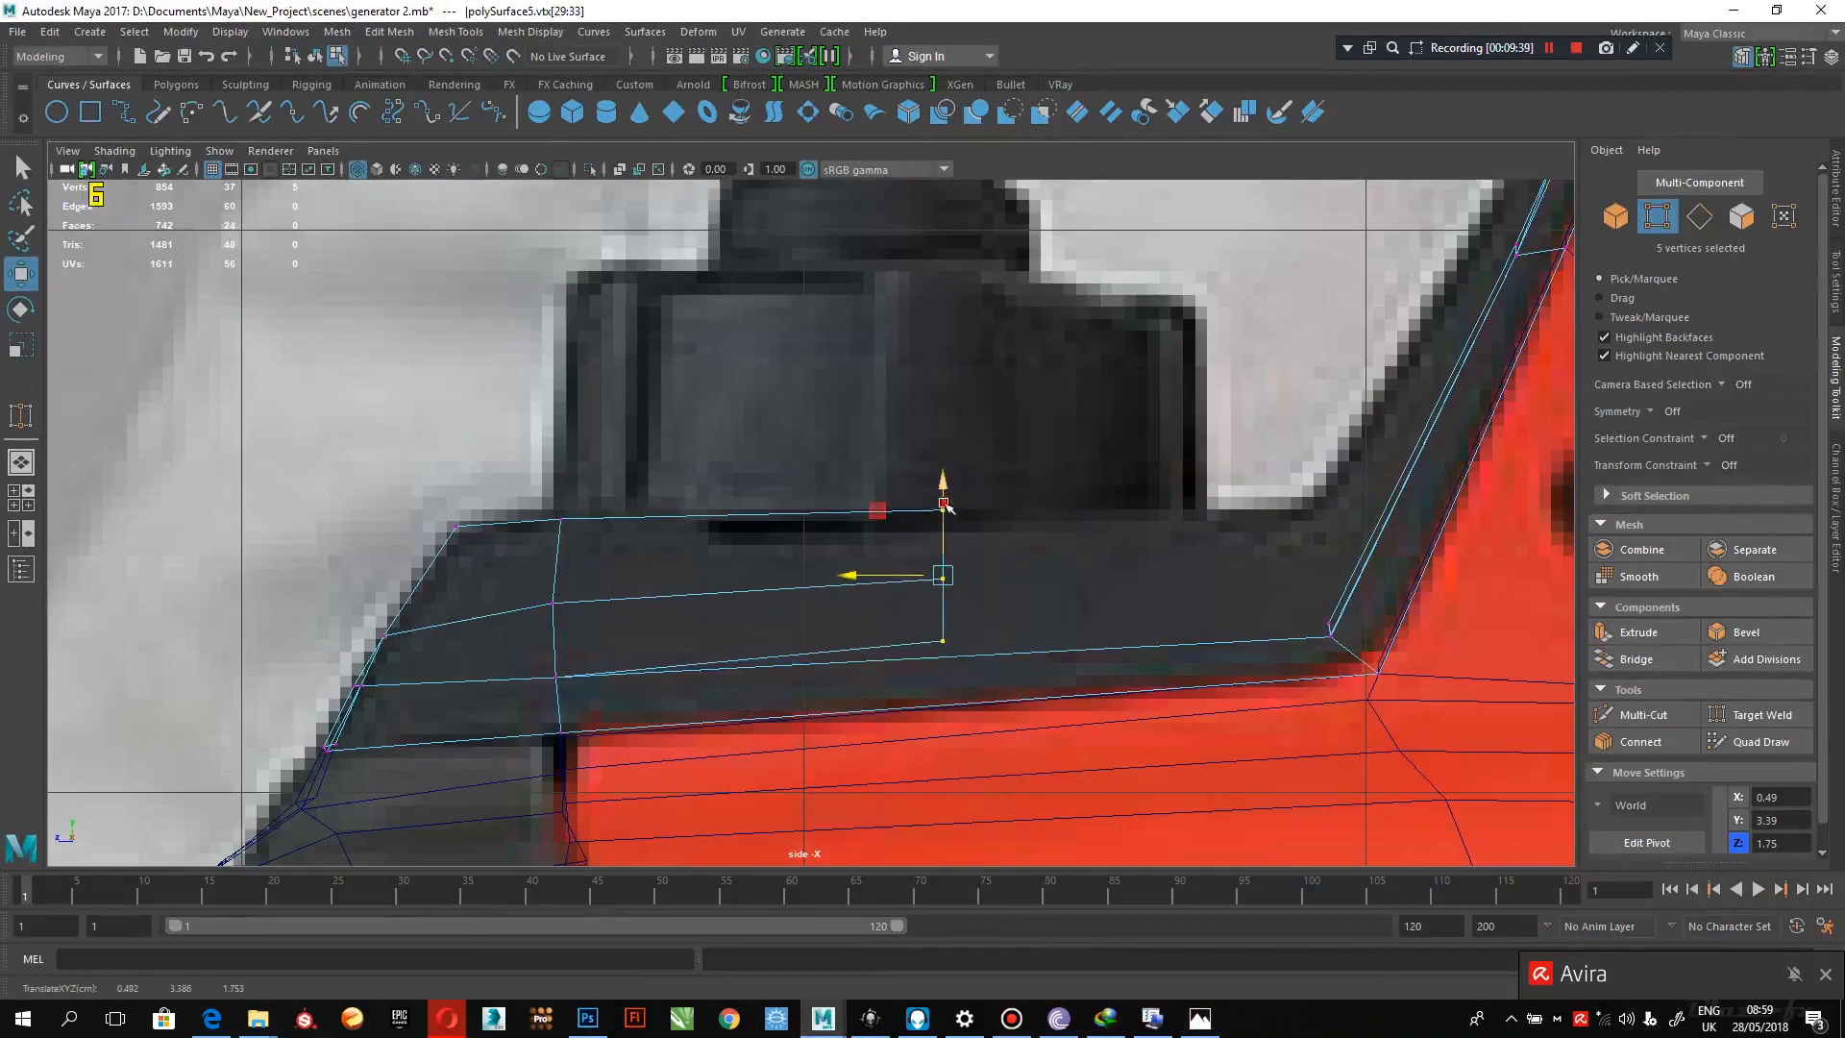
left_click_drag(947, 507, 952, 517)
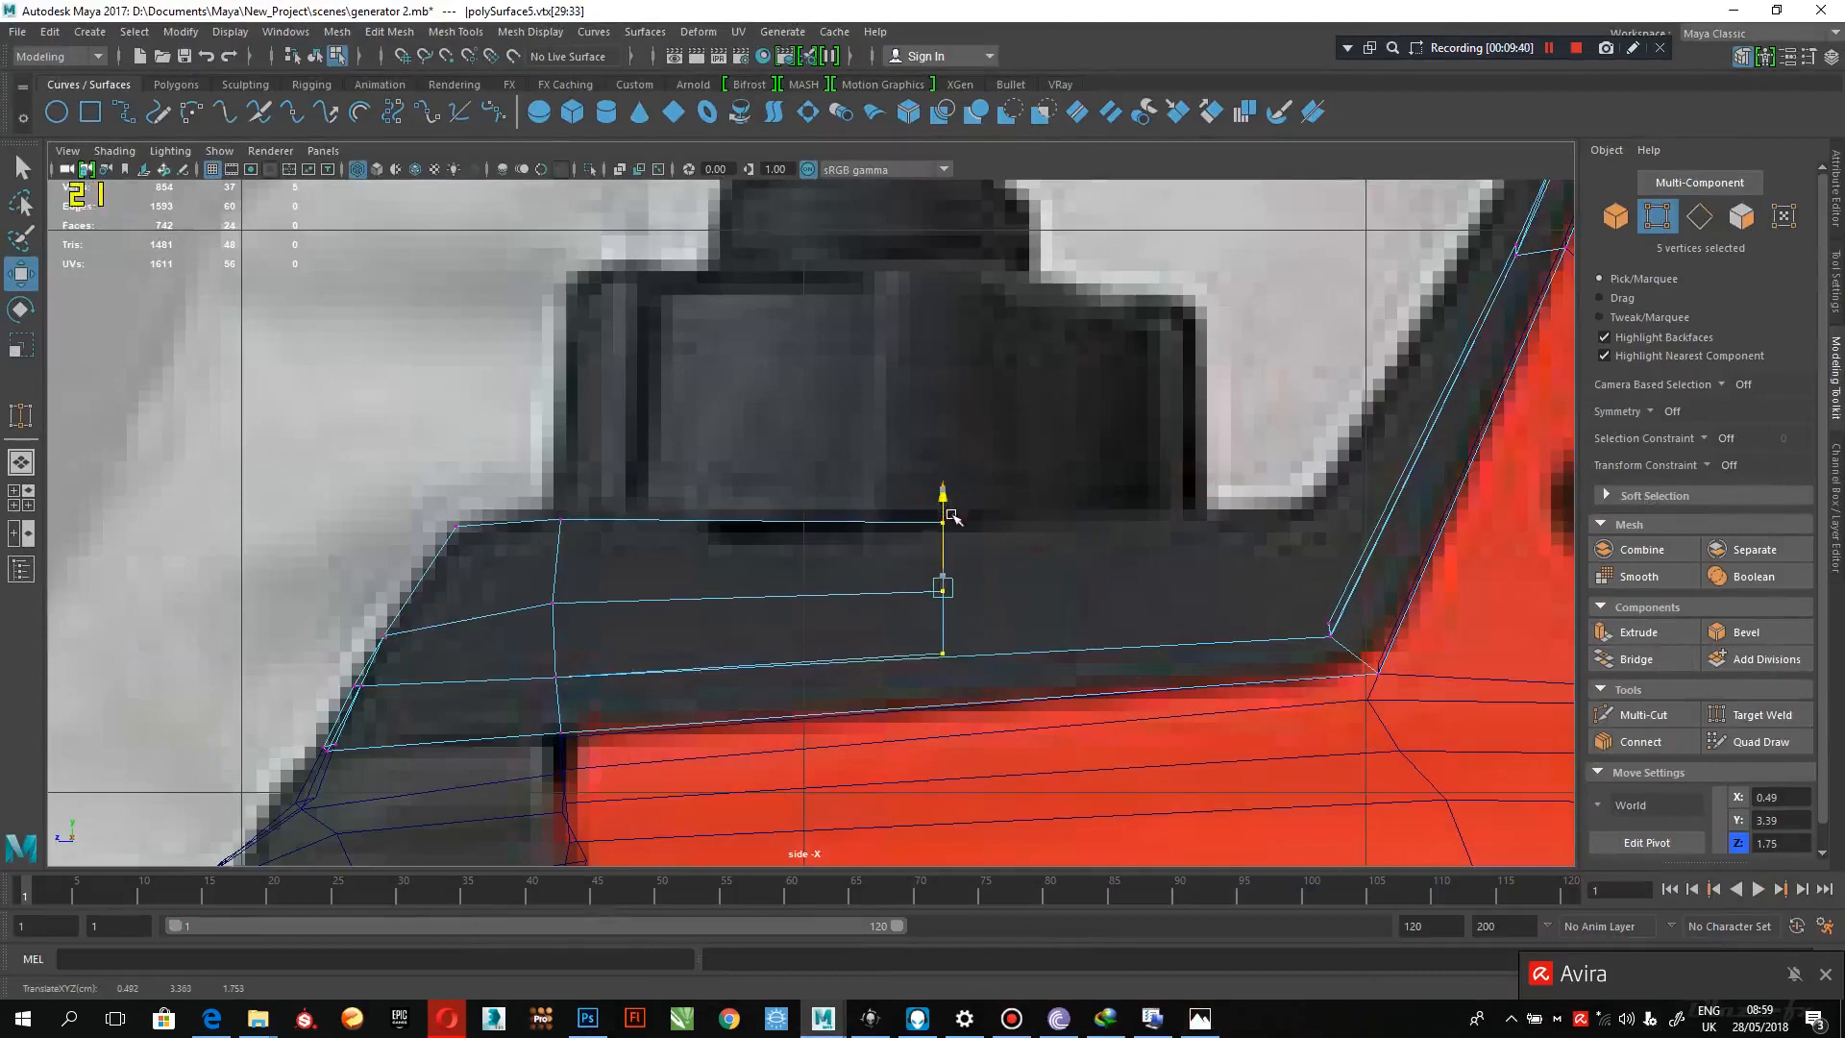
- Extrude the lower side edge at the block's open end toward the handle to about Z 1.06 and raise it to Y 3.34
right_click_drag(944, 624, 938, 396)
left_click(943, 626)
right_click_drag(944, 624, 936, 673, "shift")
key("w")
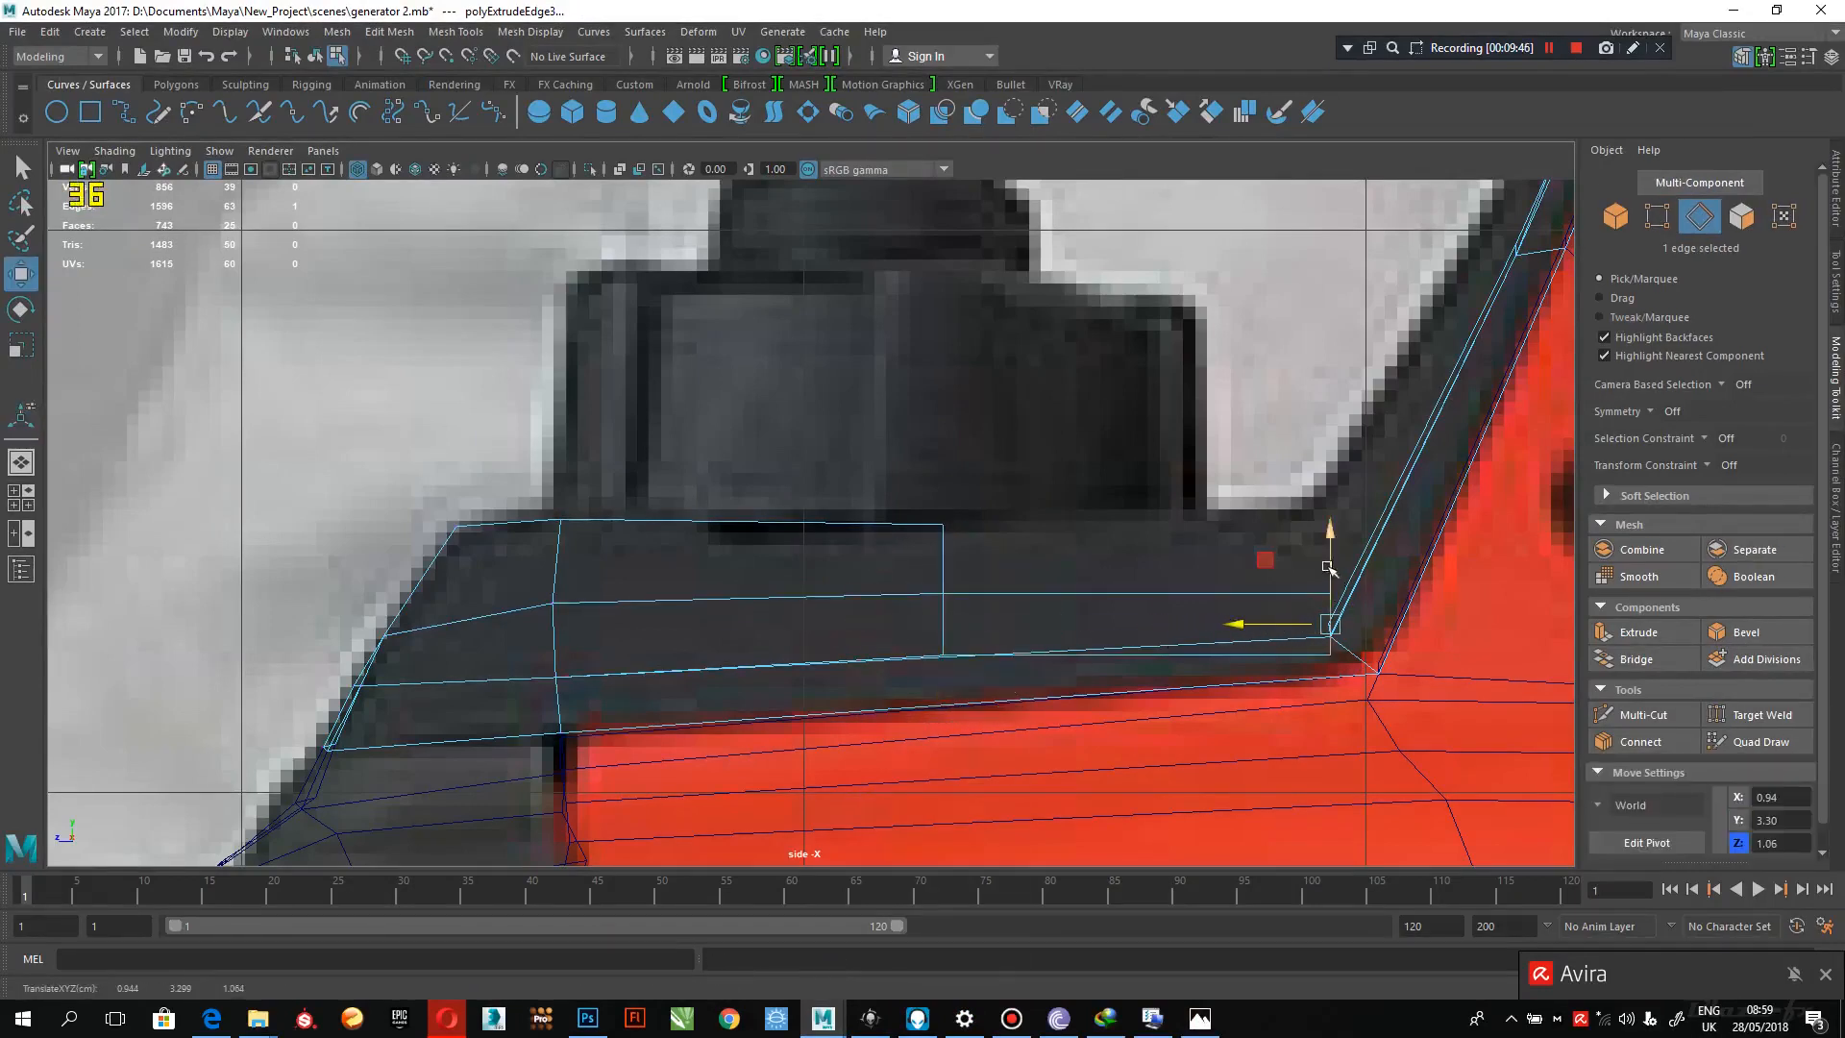
left_click_drag(1327, 568, 1329, 526)
- Target-weld the lower end vertex of the extruded side face to the rim's corner vertex at the foot of the handle
key("space")
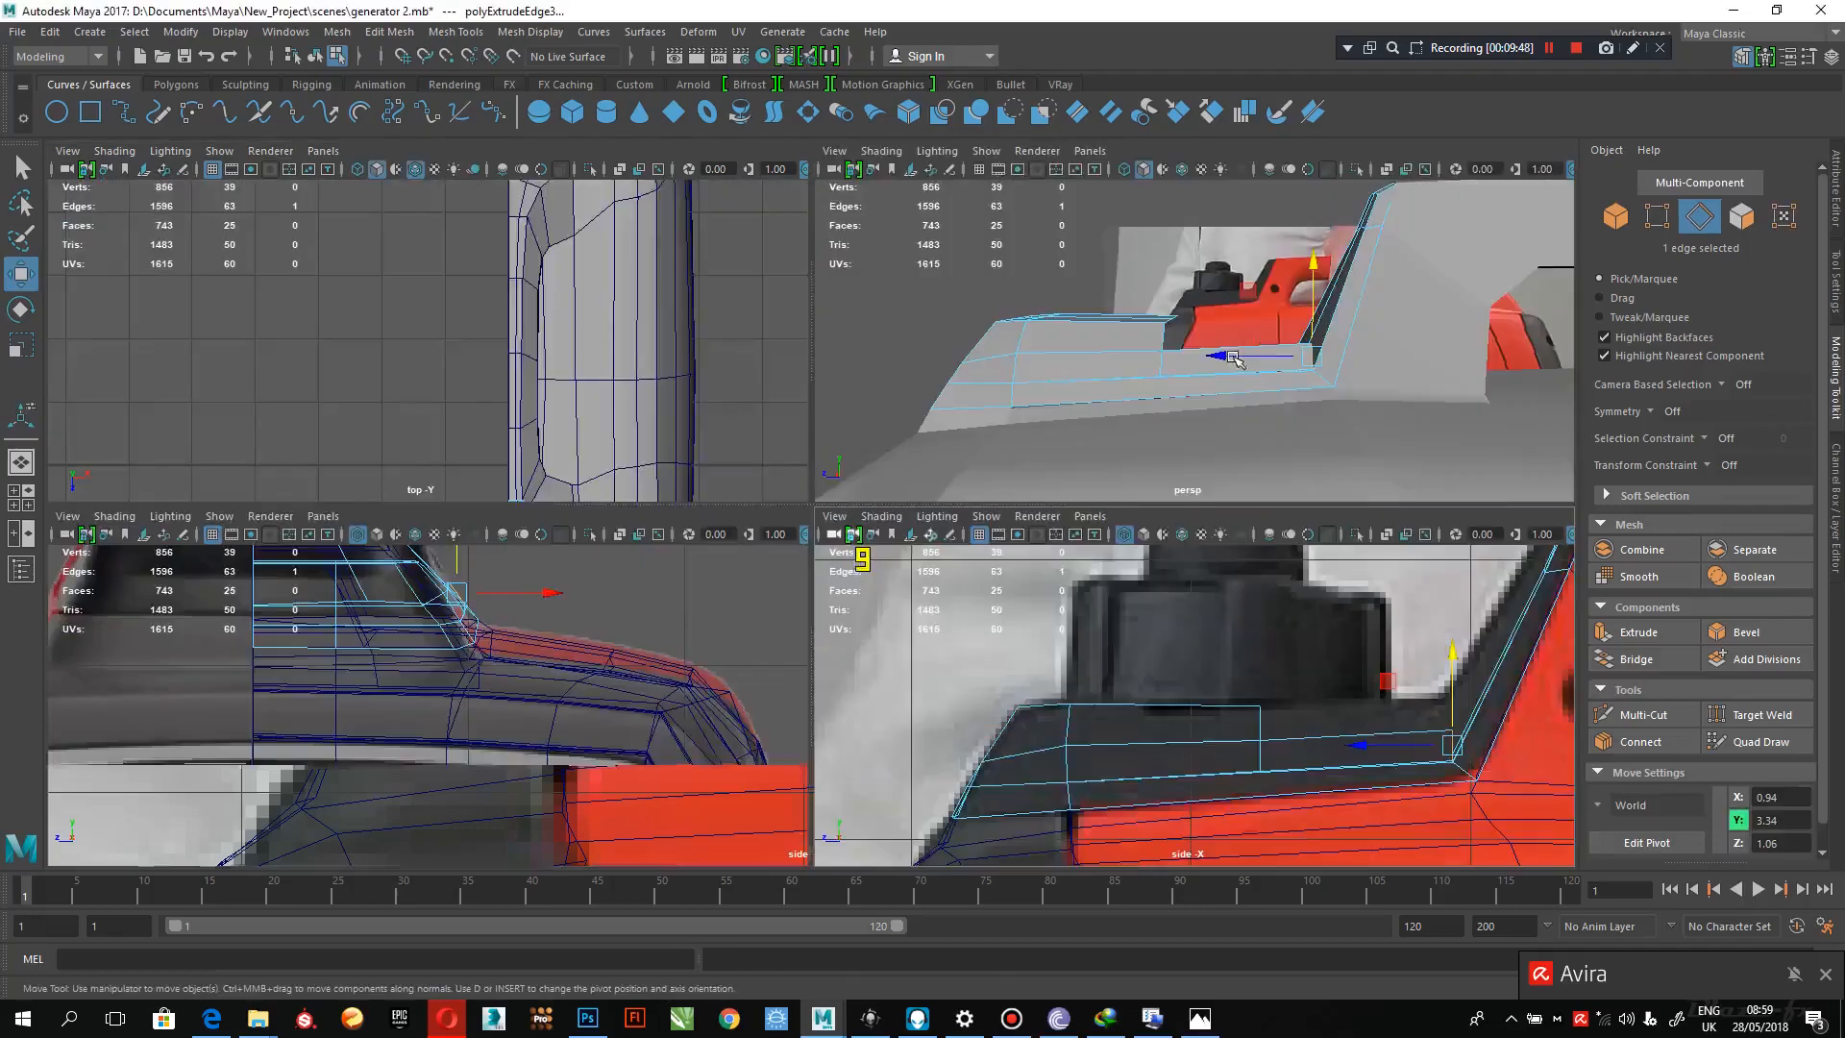
key("space")
left_click_drag(1199, 358, 1046, 465, "alt")
right_click_drag(1046, 465, 1178, 647, "alt")
middle_click_drag(1178, 647, 1030, 641, "alt")
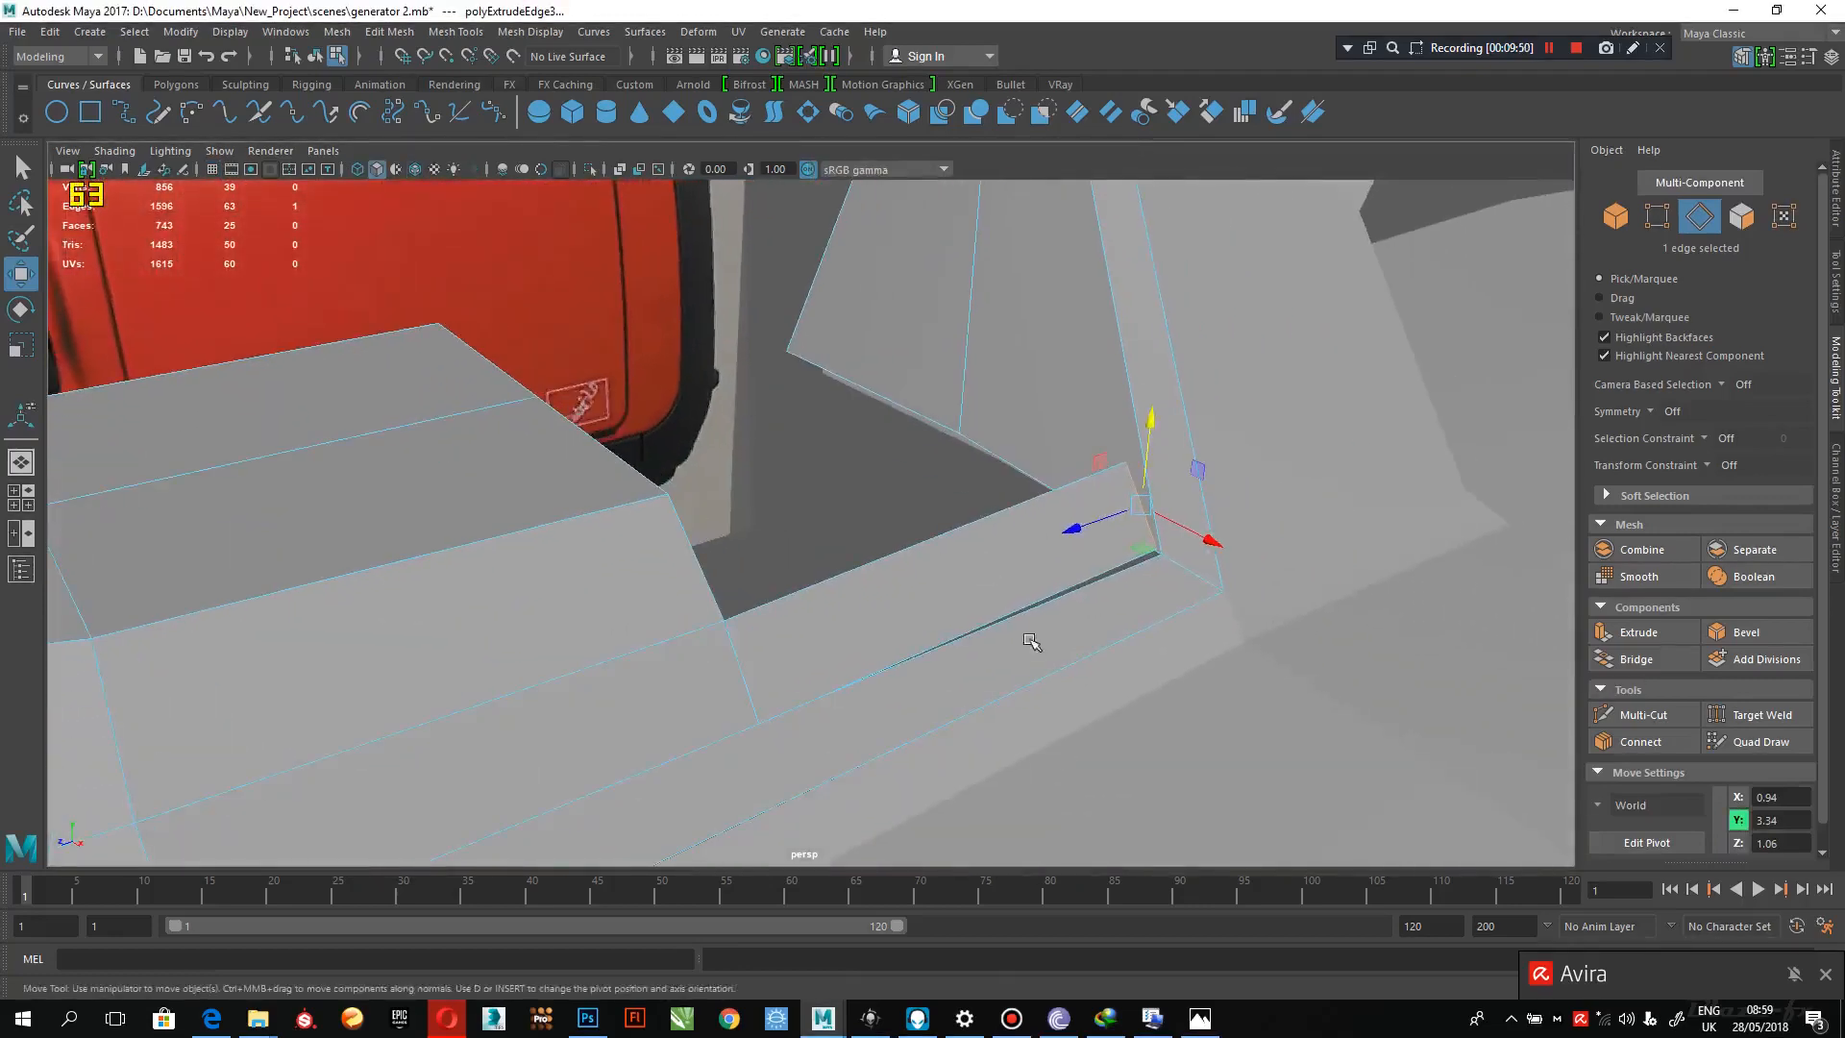
left_click_drag(1031, 642, 1103, 618, "alt")
right_click_drag(946, 573, 1163, 687)
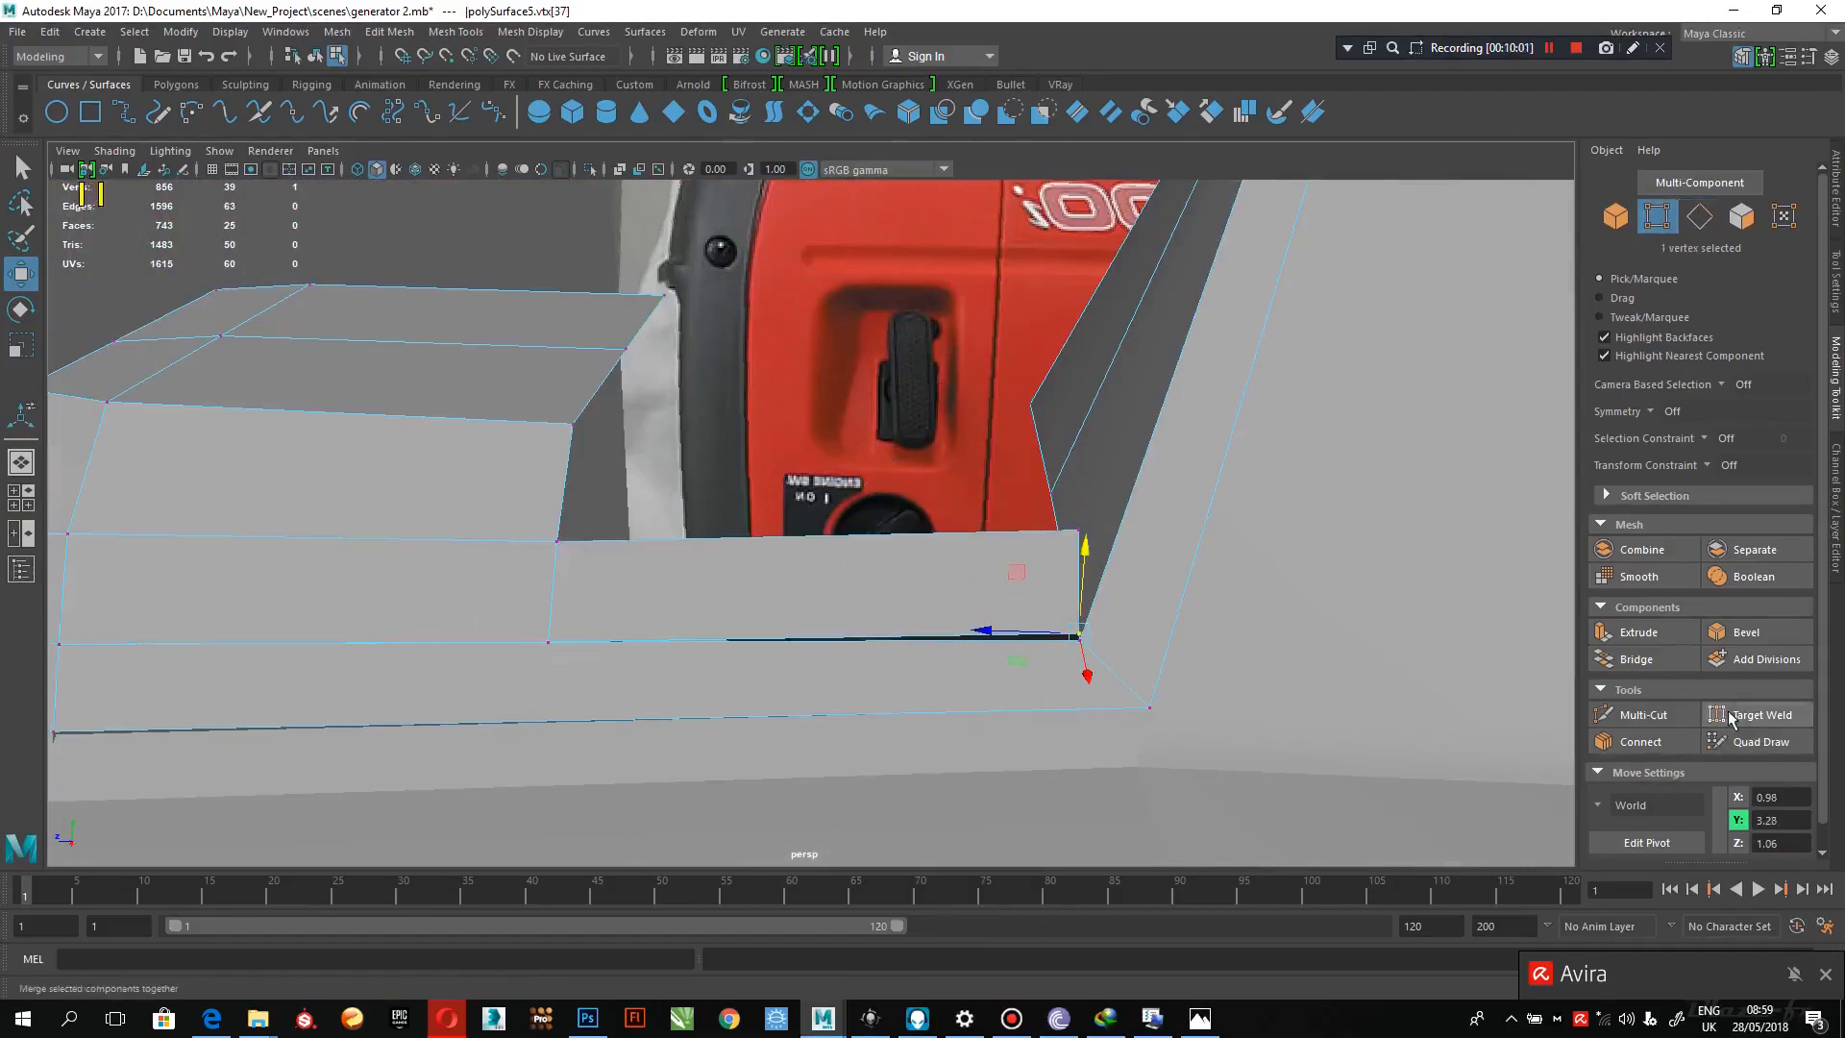
left_click(1758, 714)
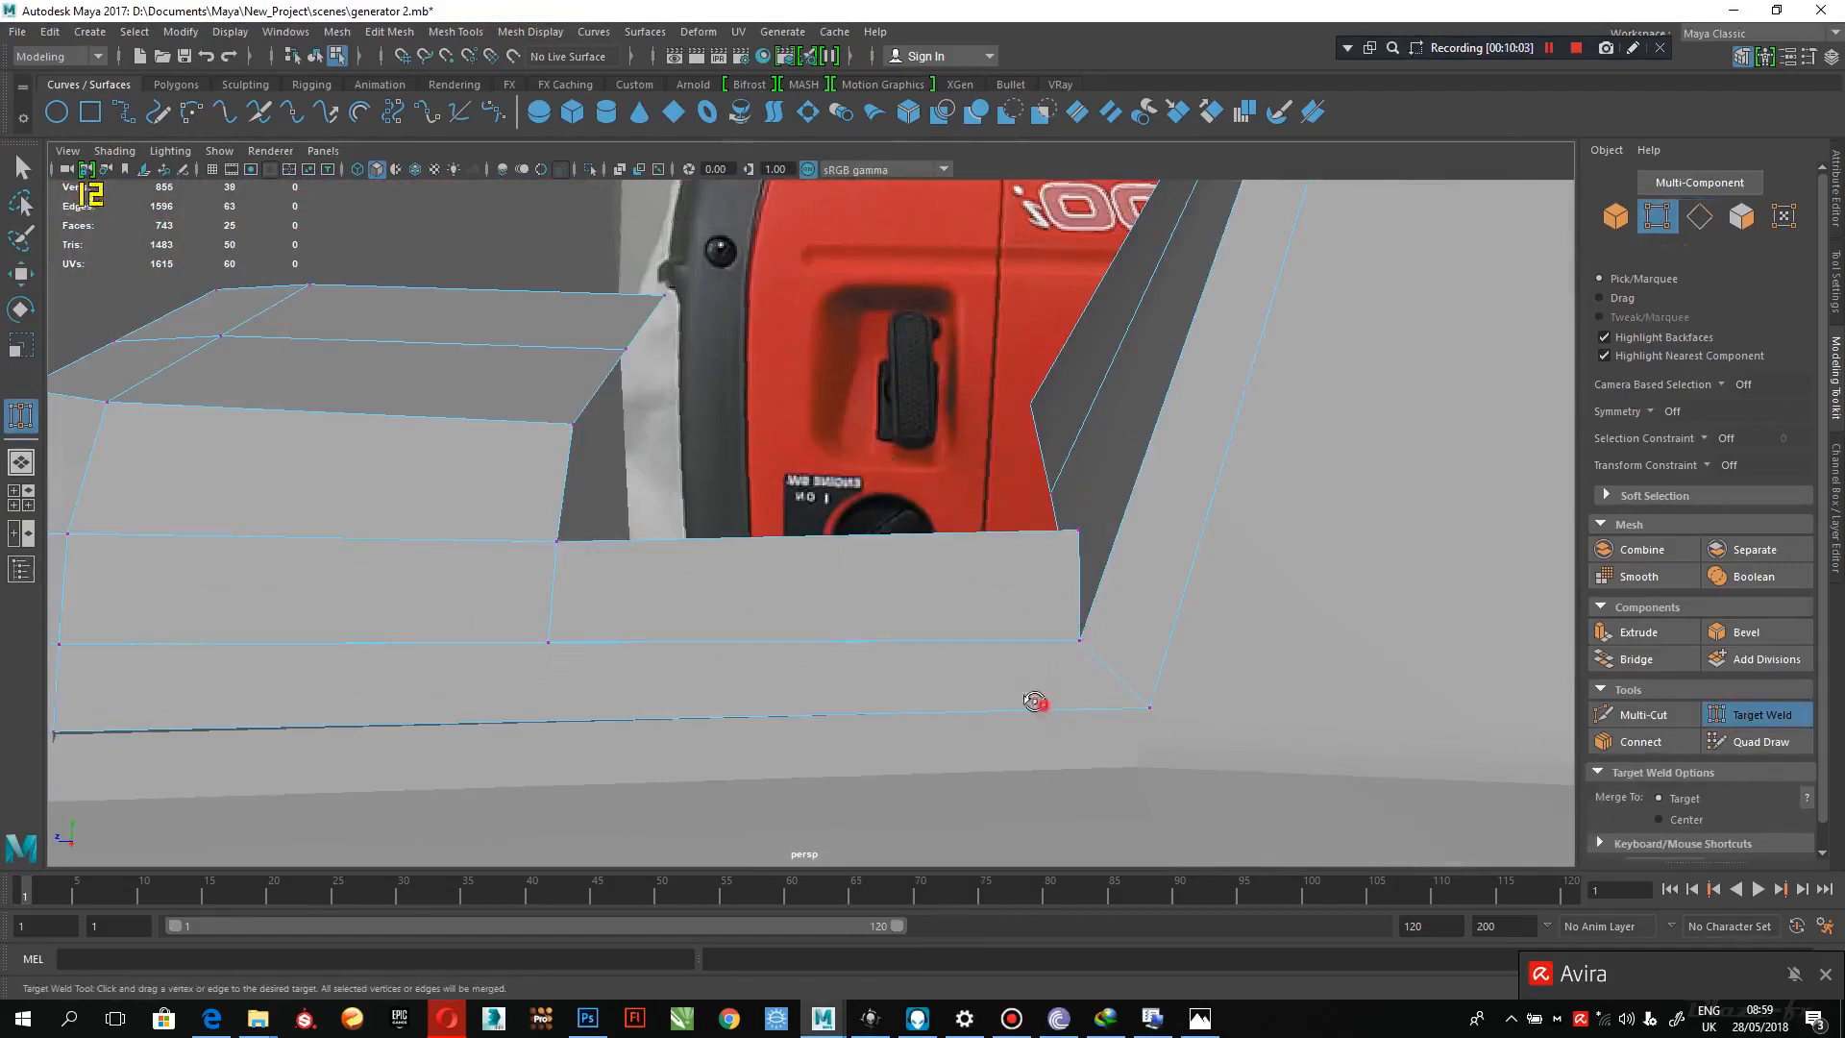
- Examine how the extended collar side meets the handle, comparing the mesh with the Photos picture and the side-view reference image
left_click_drag(1035, 702, 1105, 769, "alt")
left_click(1198, 1021)
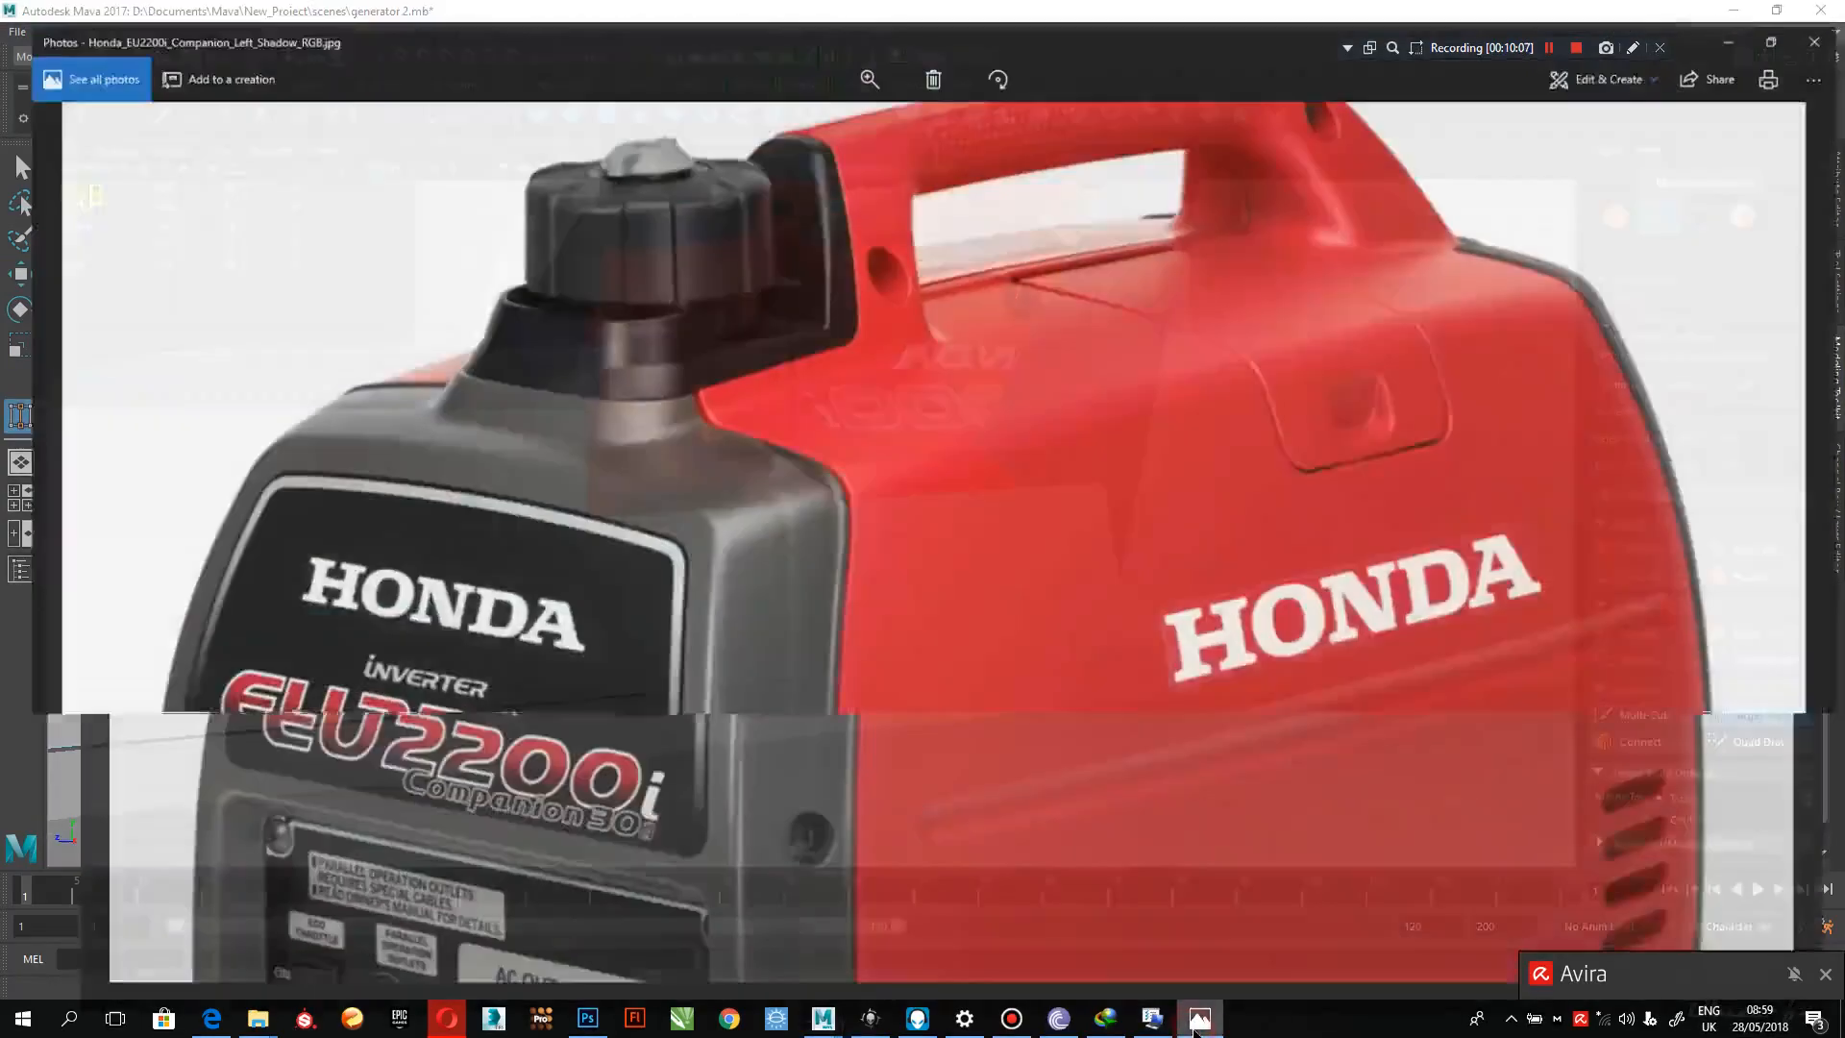
left_click(1198, 1021)
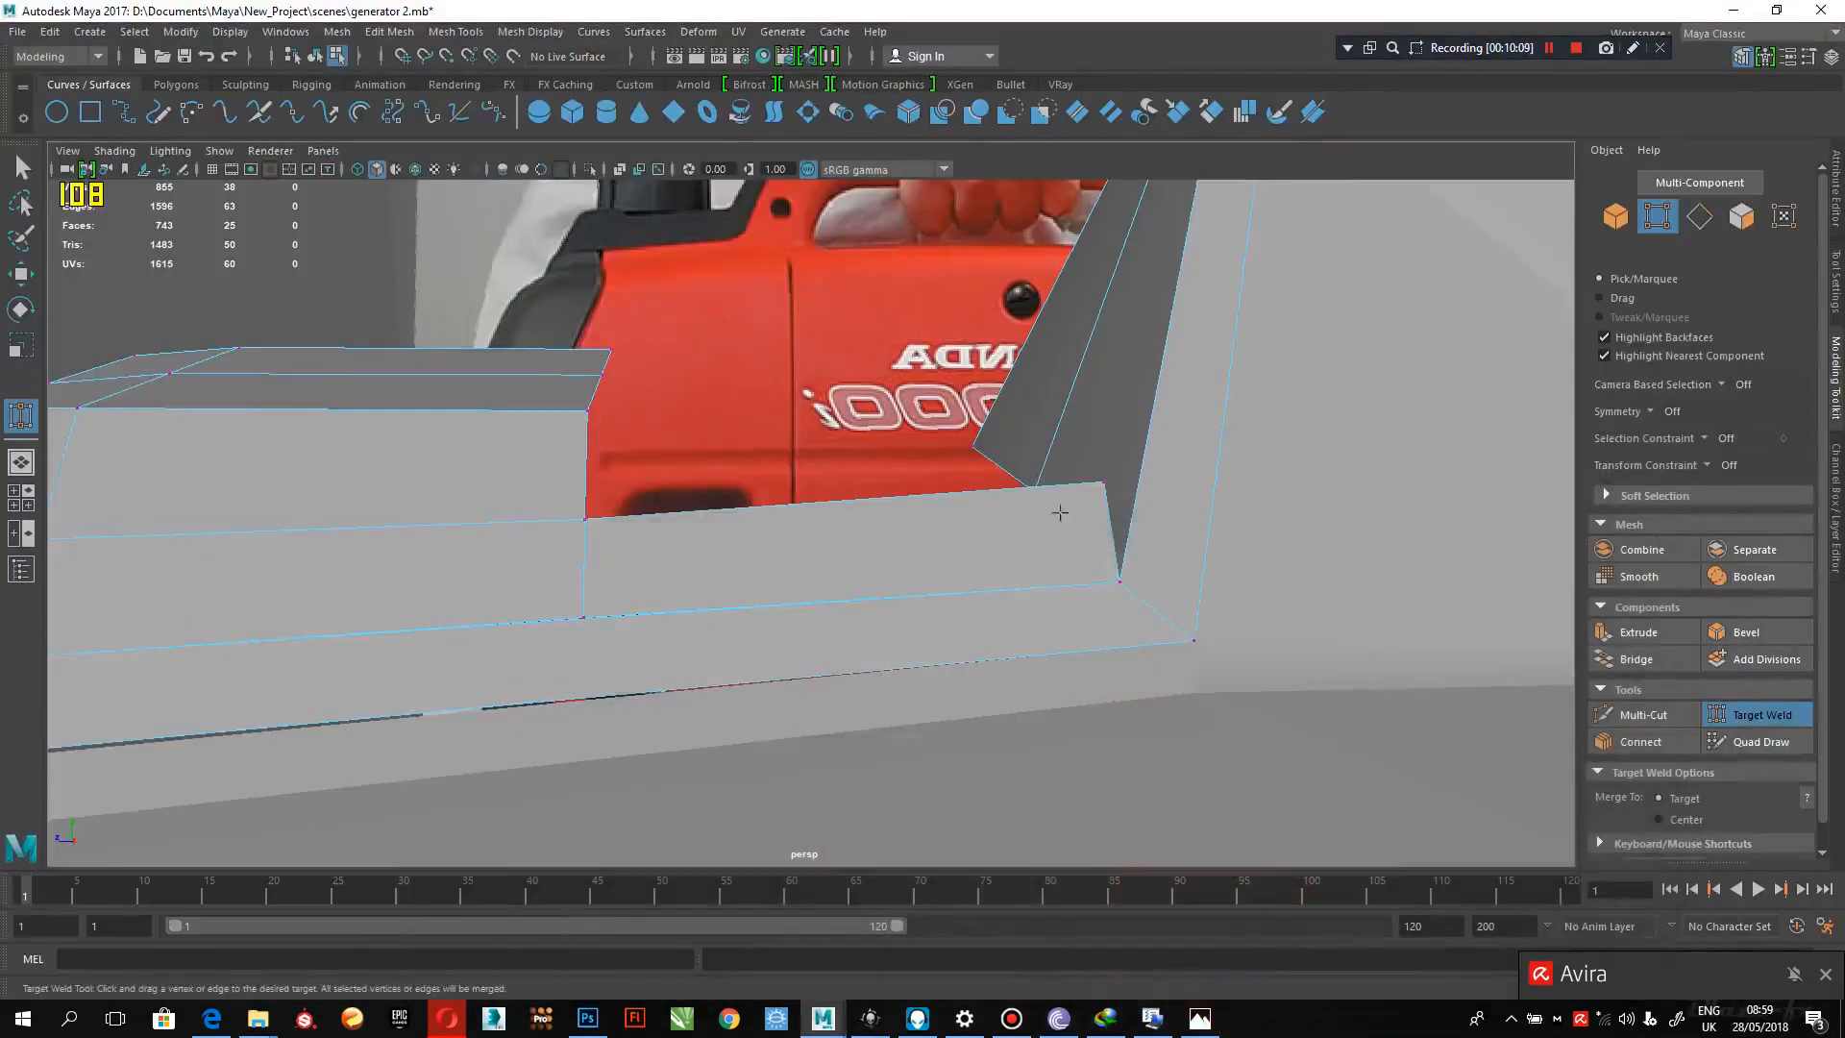
left_click_drag(1072, 597, 994, 581, "alt")
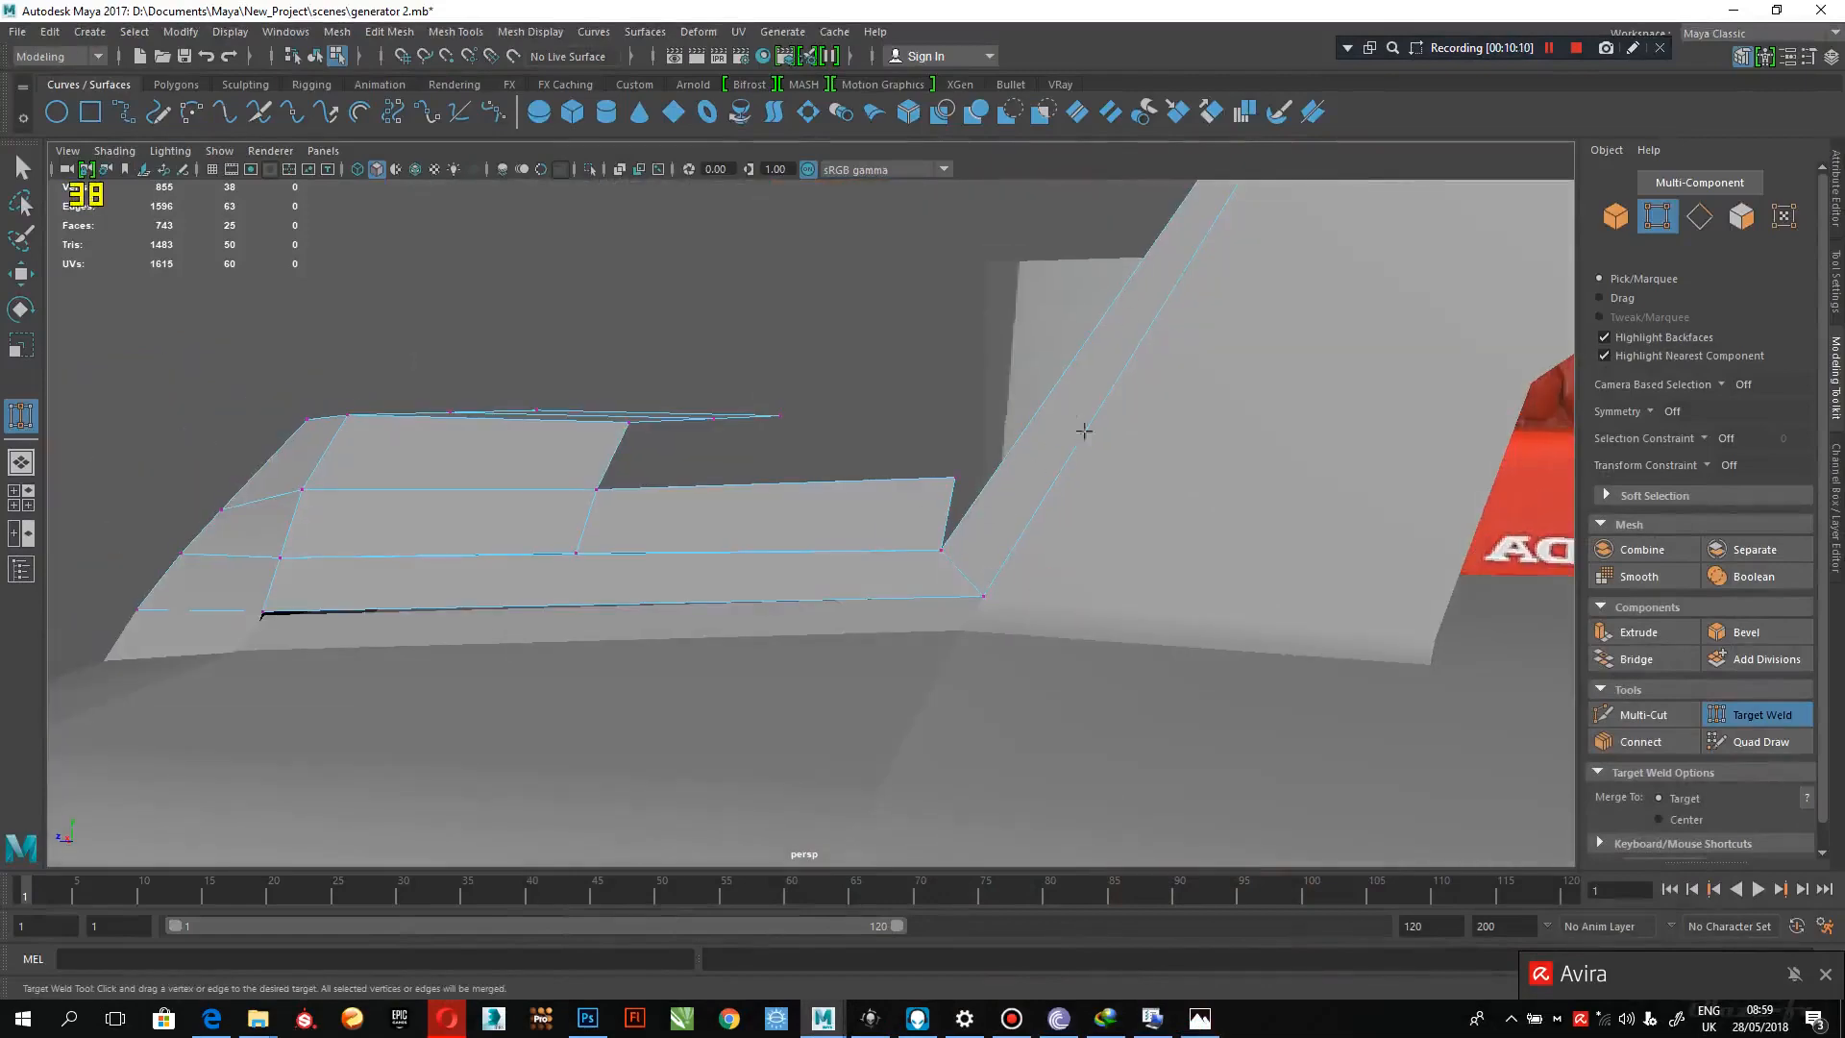
left_click_drag(868, 529, 874, 529, "alt")
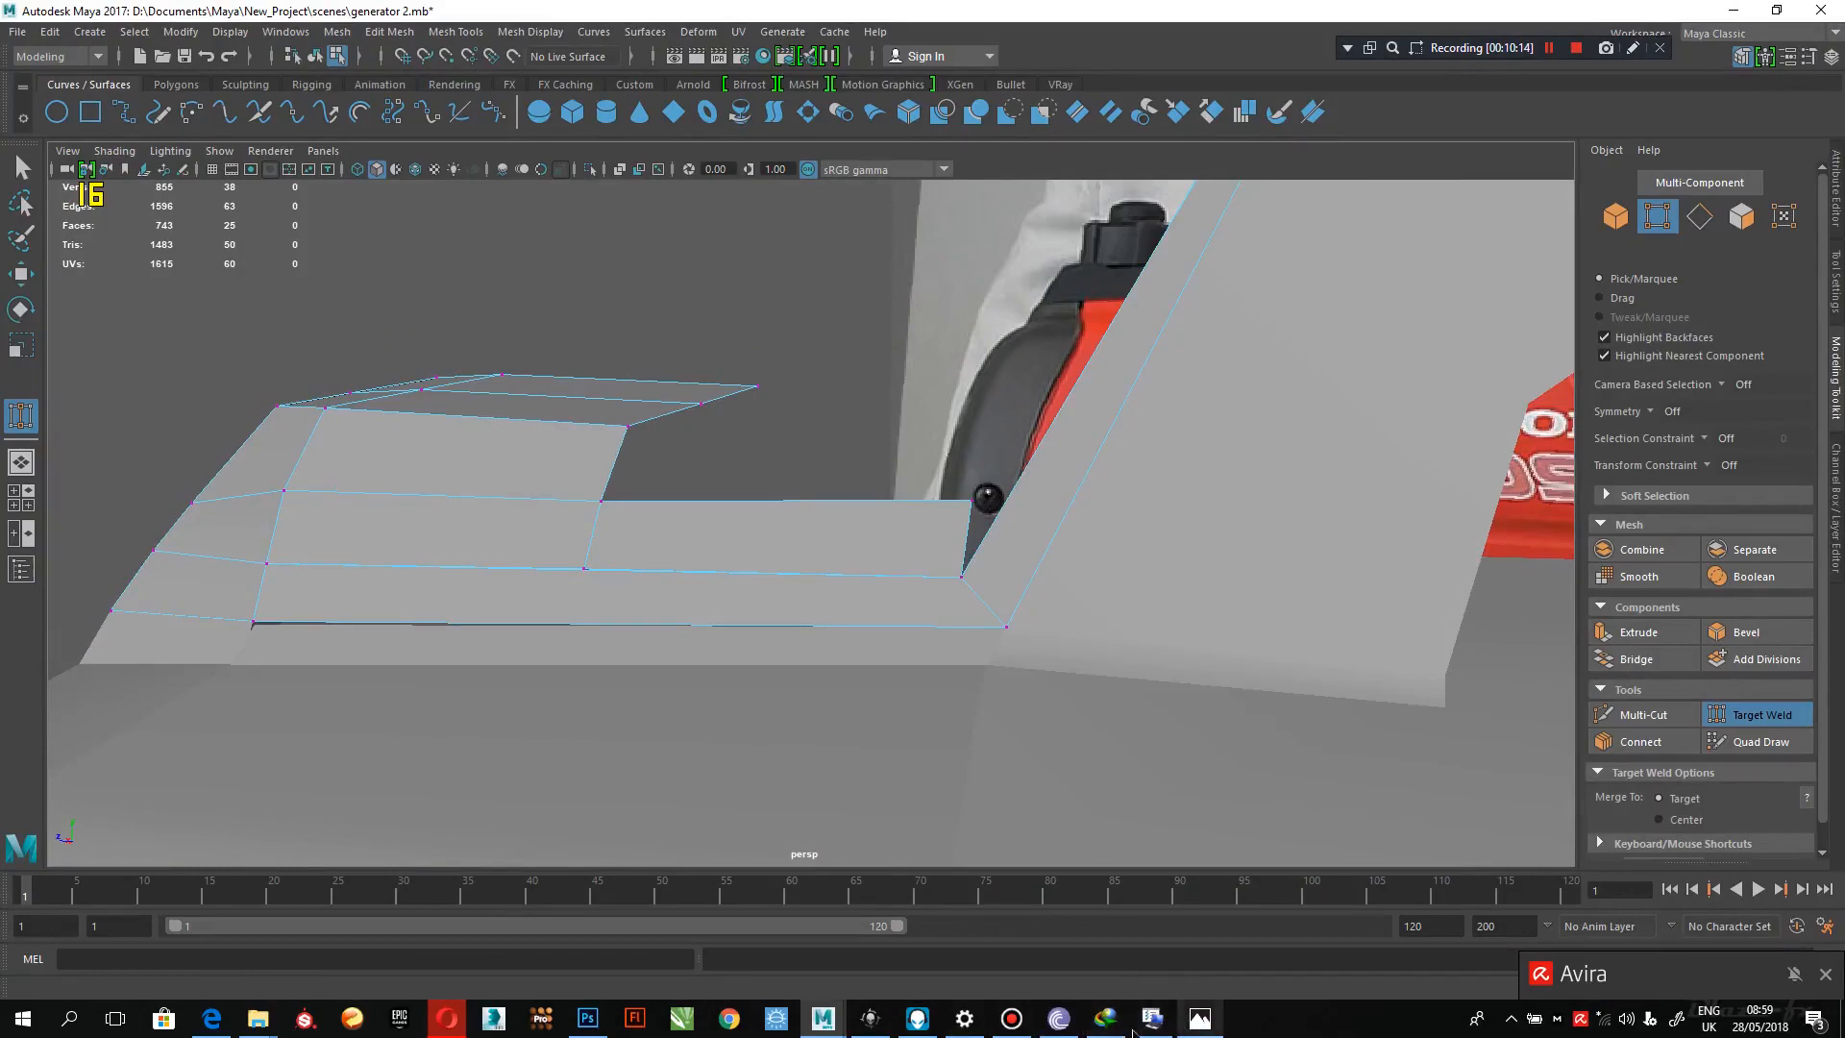
key("space")
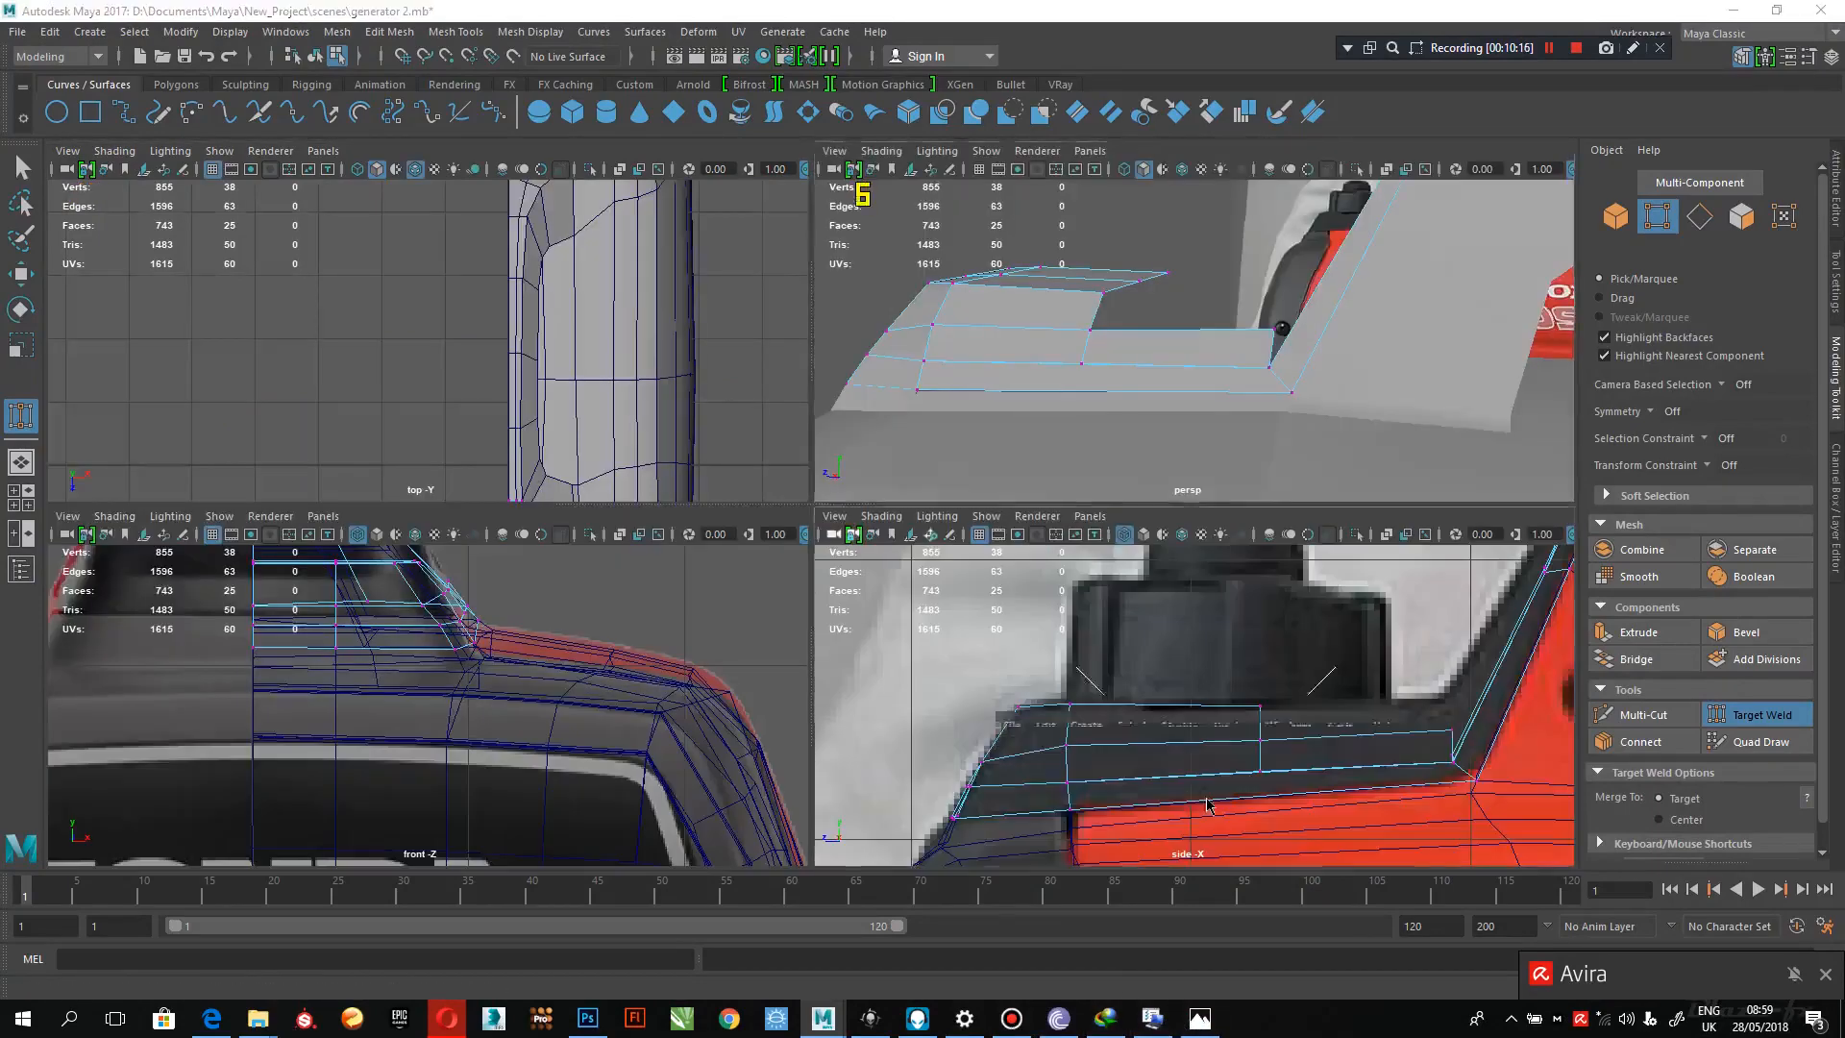
key("space")
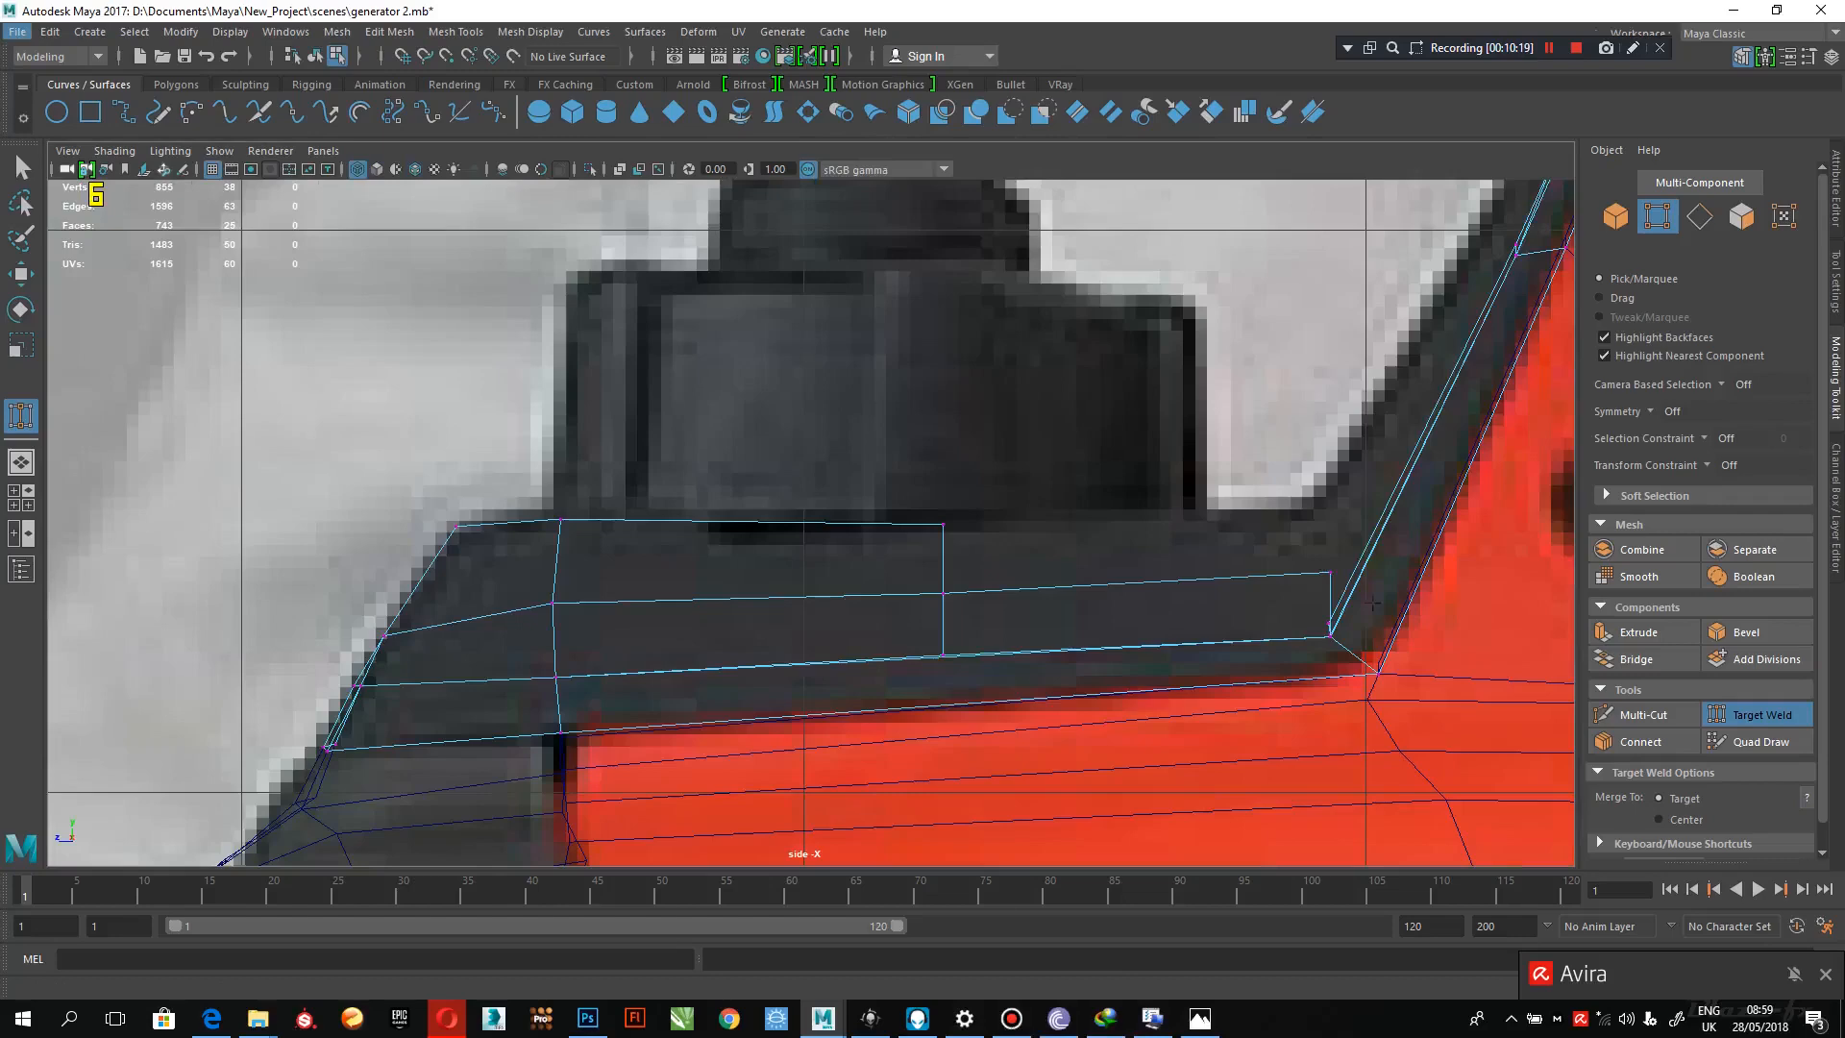
middle_click_drag(1371, 601, 1264, 614, "alt")
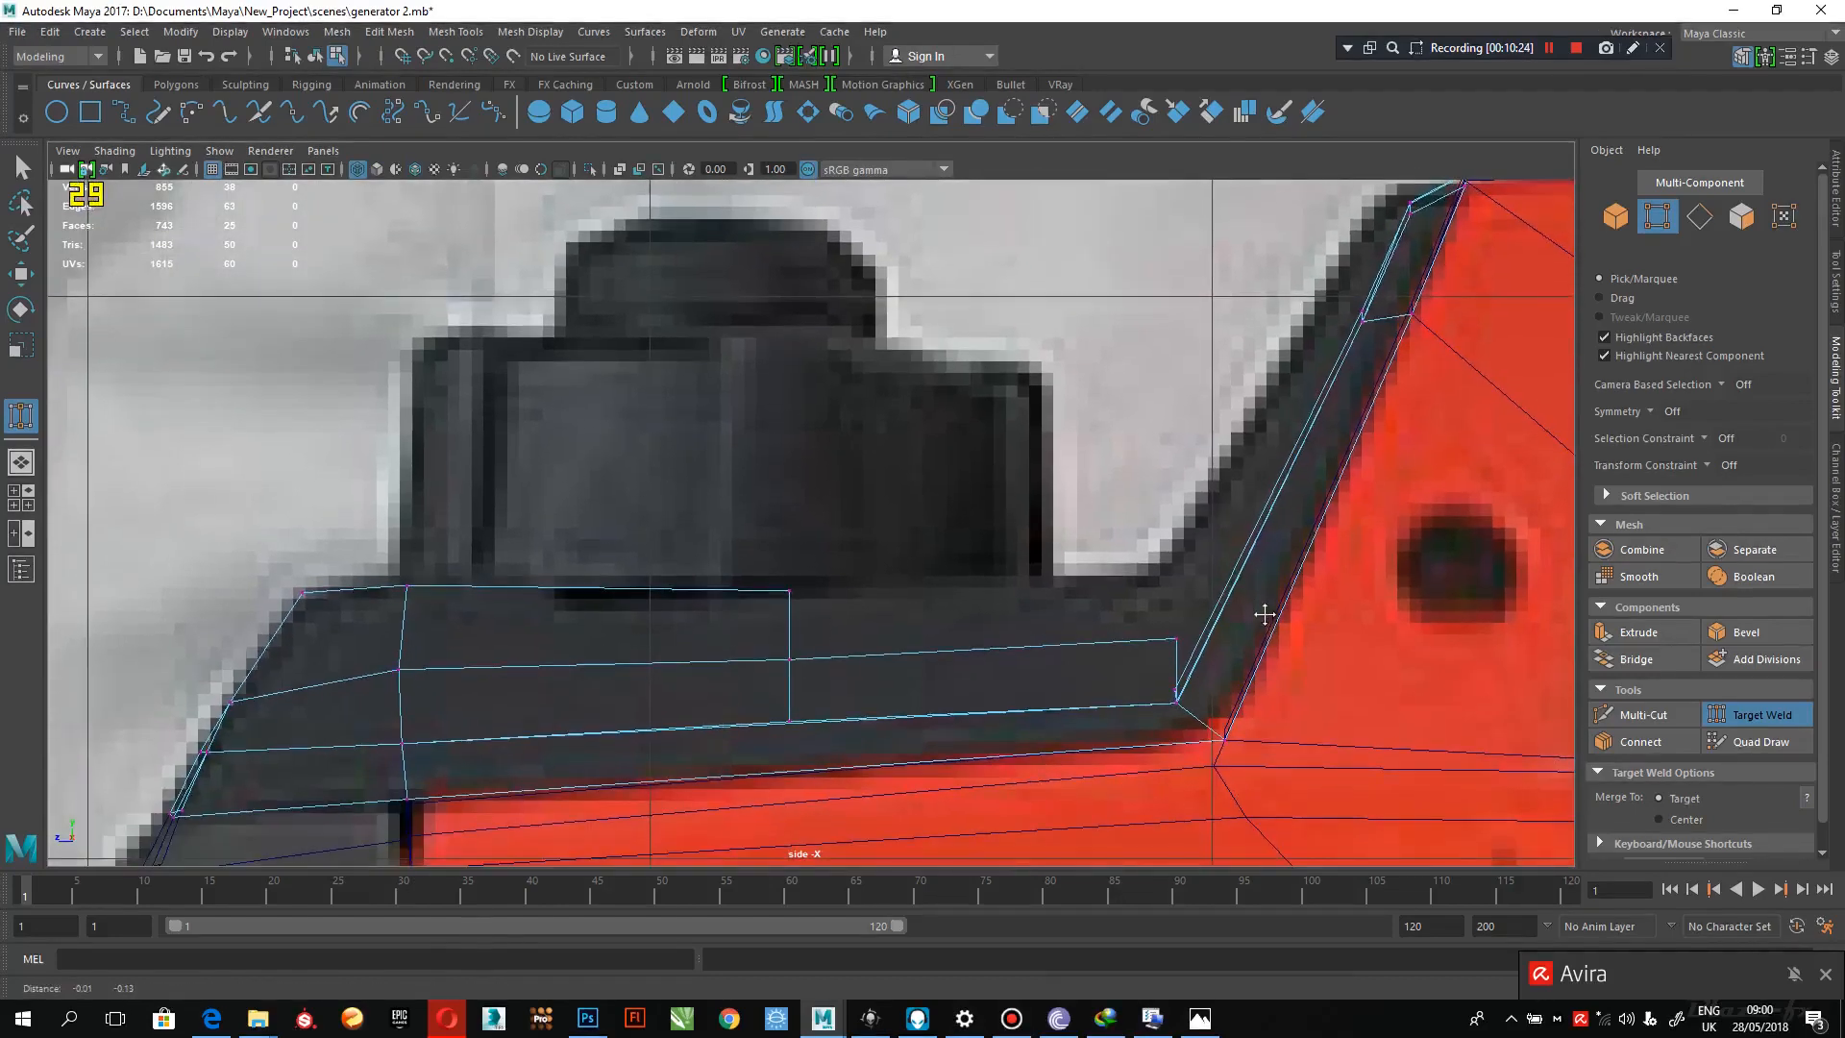
key("space")
key("space")
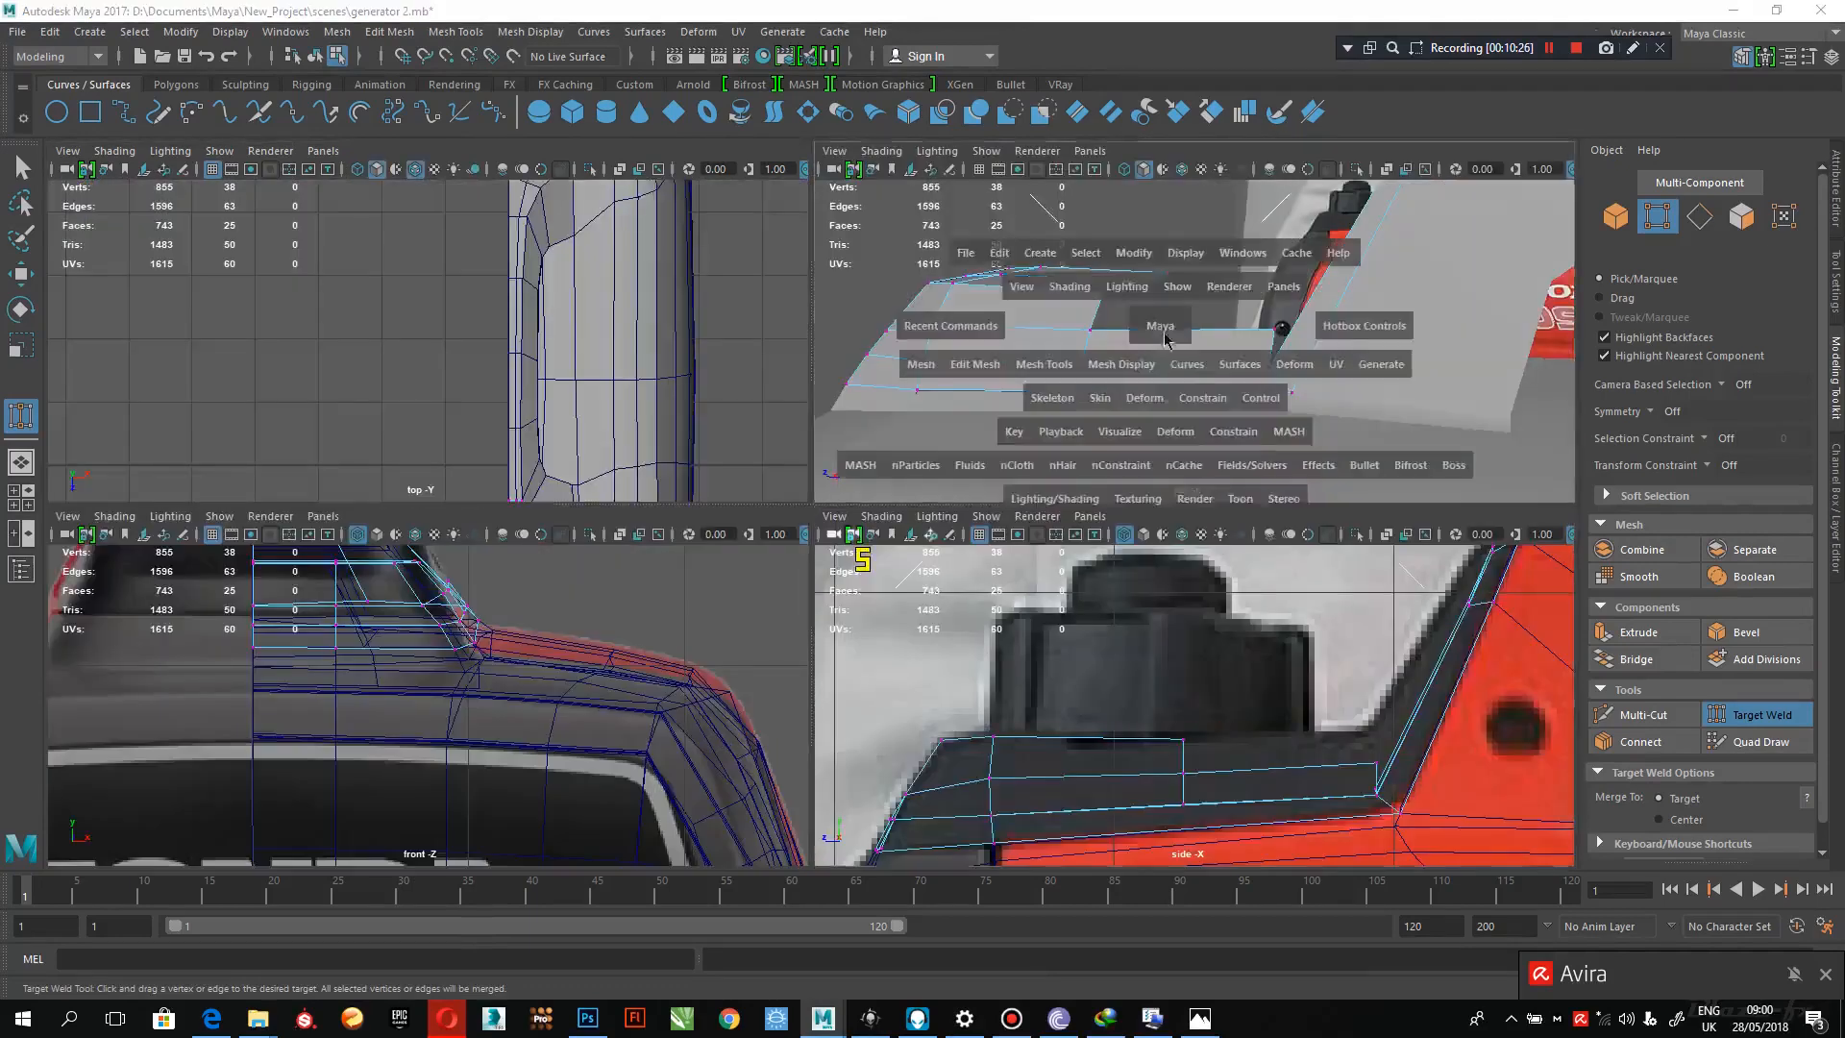
left_click_drag(1165, 375, 1017, 582, "alt")
- Delete the four inward-facing faces of the strip along the front of the handle
key("q")
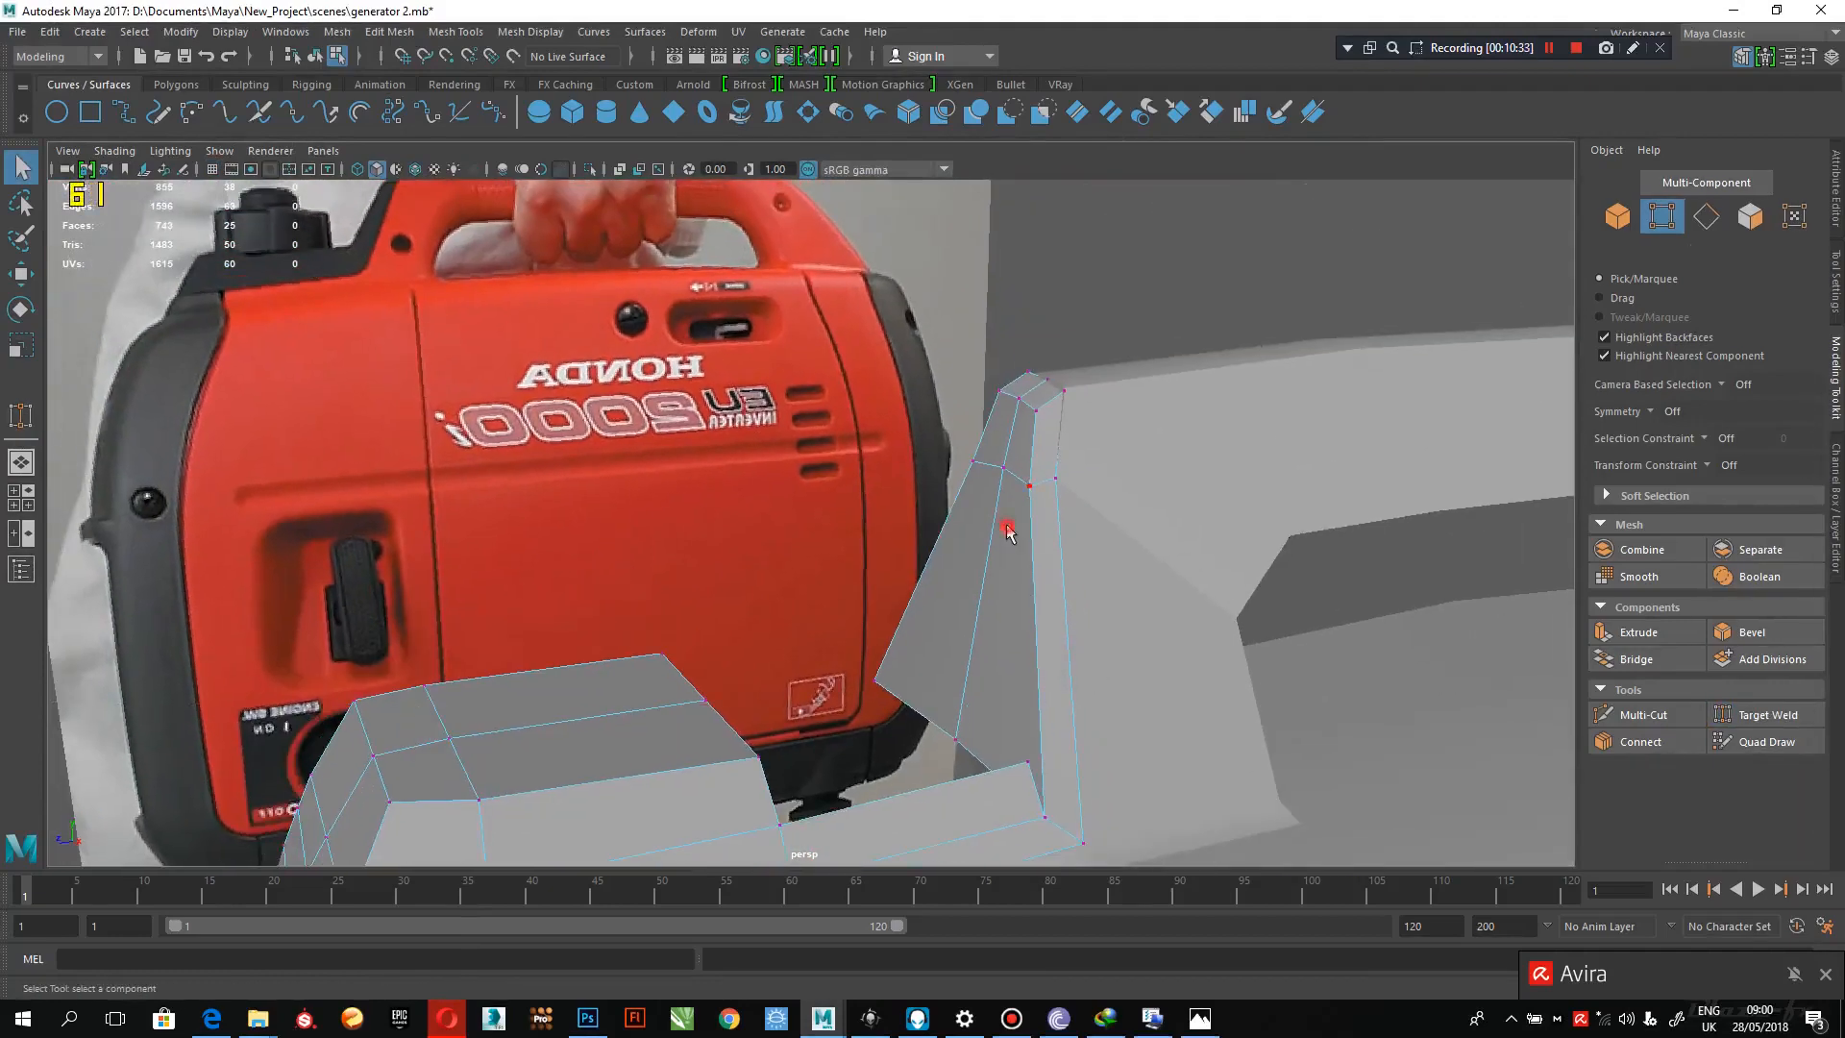
left_click(1007, 526)
right_click_drag(1009, 531, 1016, 496)
left_click(1010, 603)
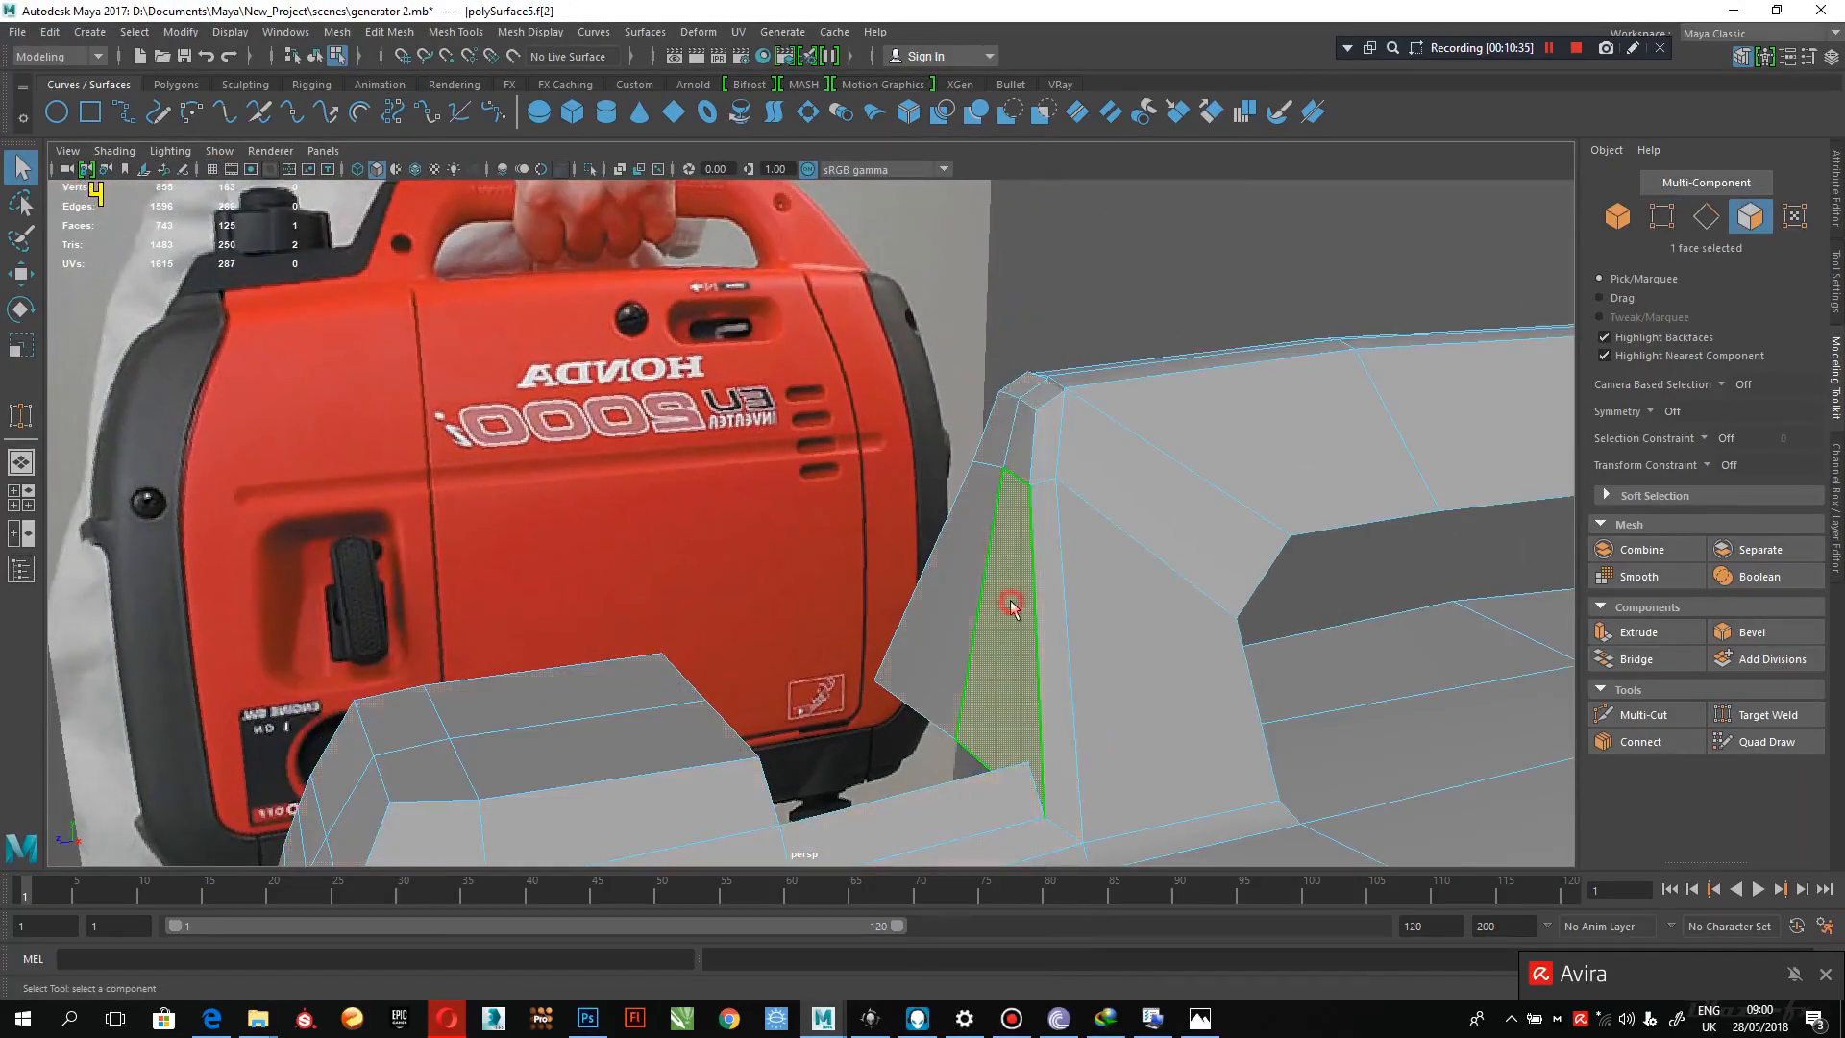
left_click(992, 433, "shift")
left_click(973, 535, "shift")
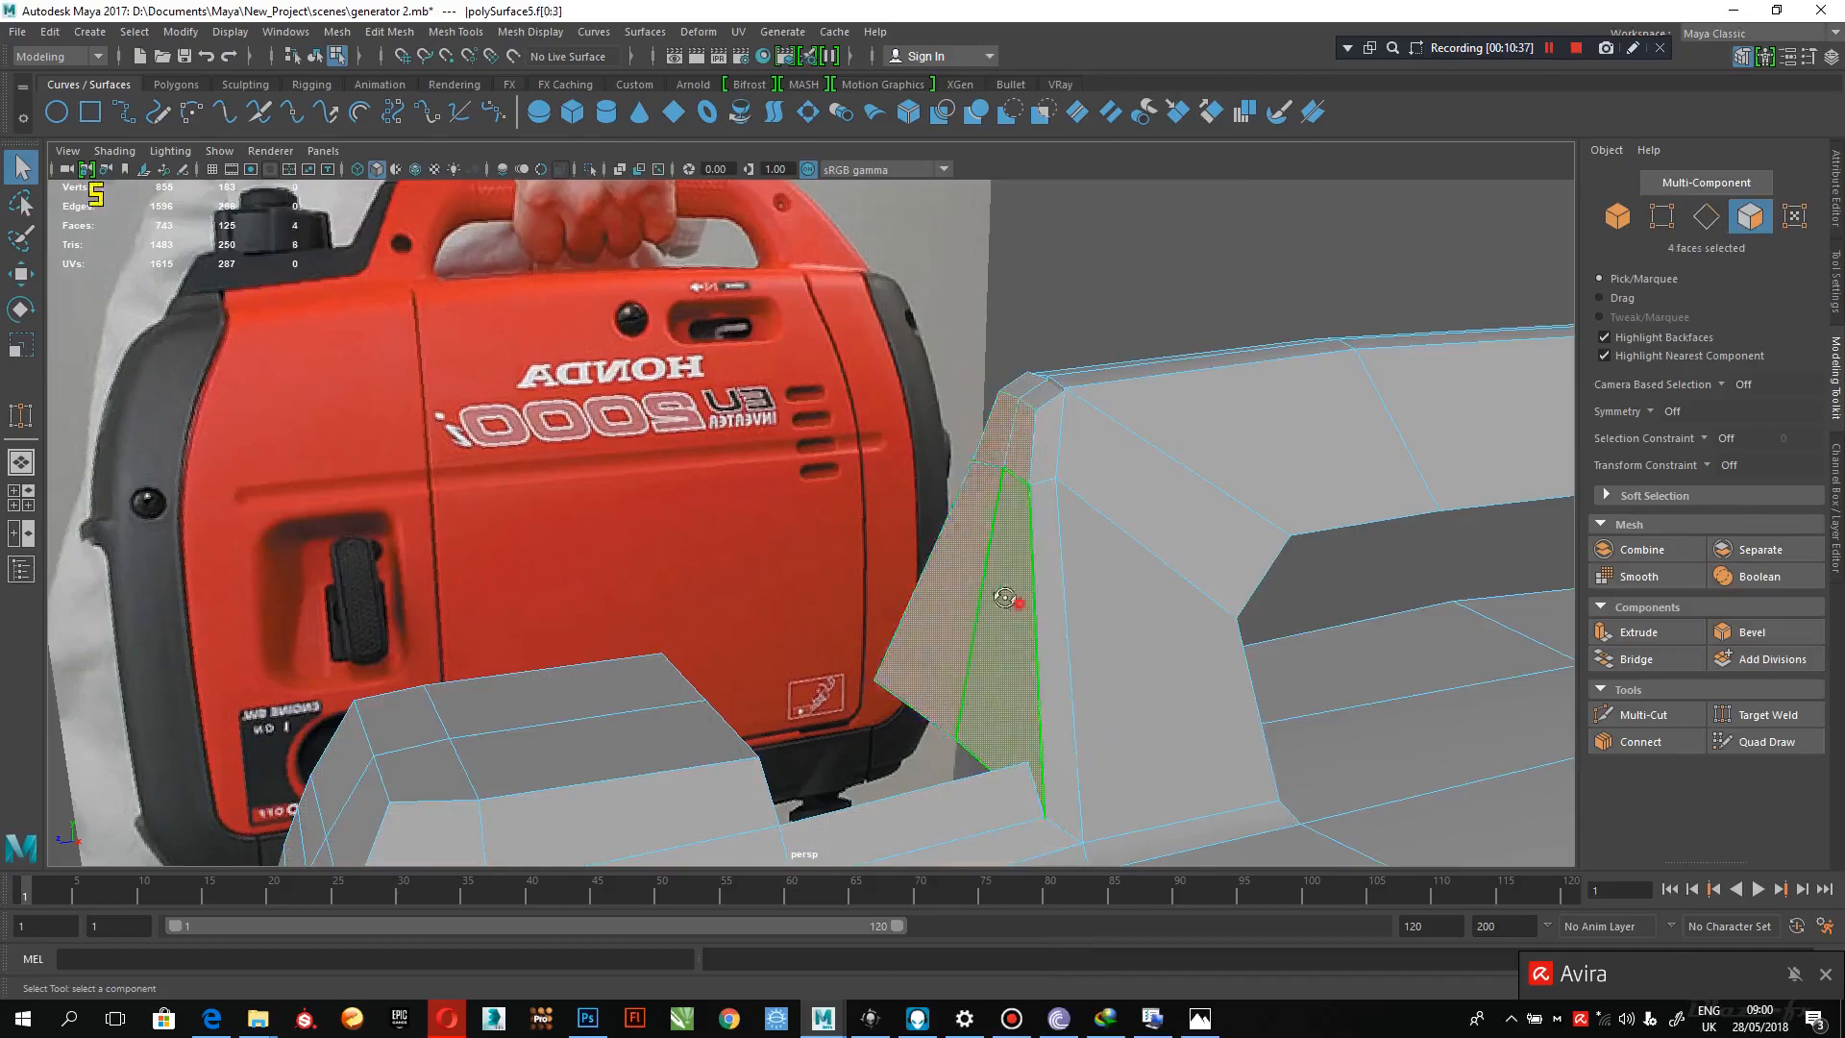
left_click_drag(1009, 598, 996, 591, "alt")
key("Delete")
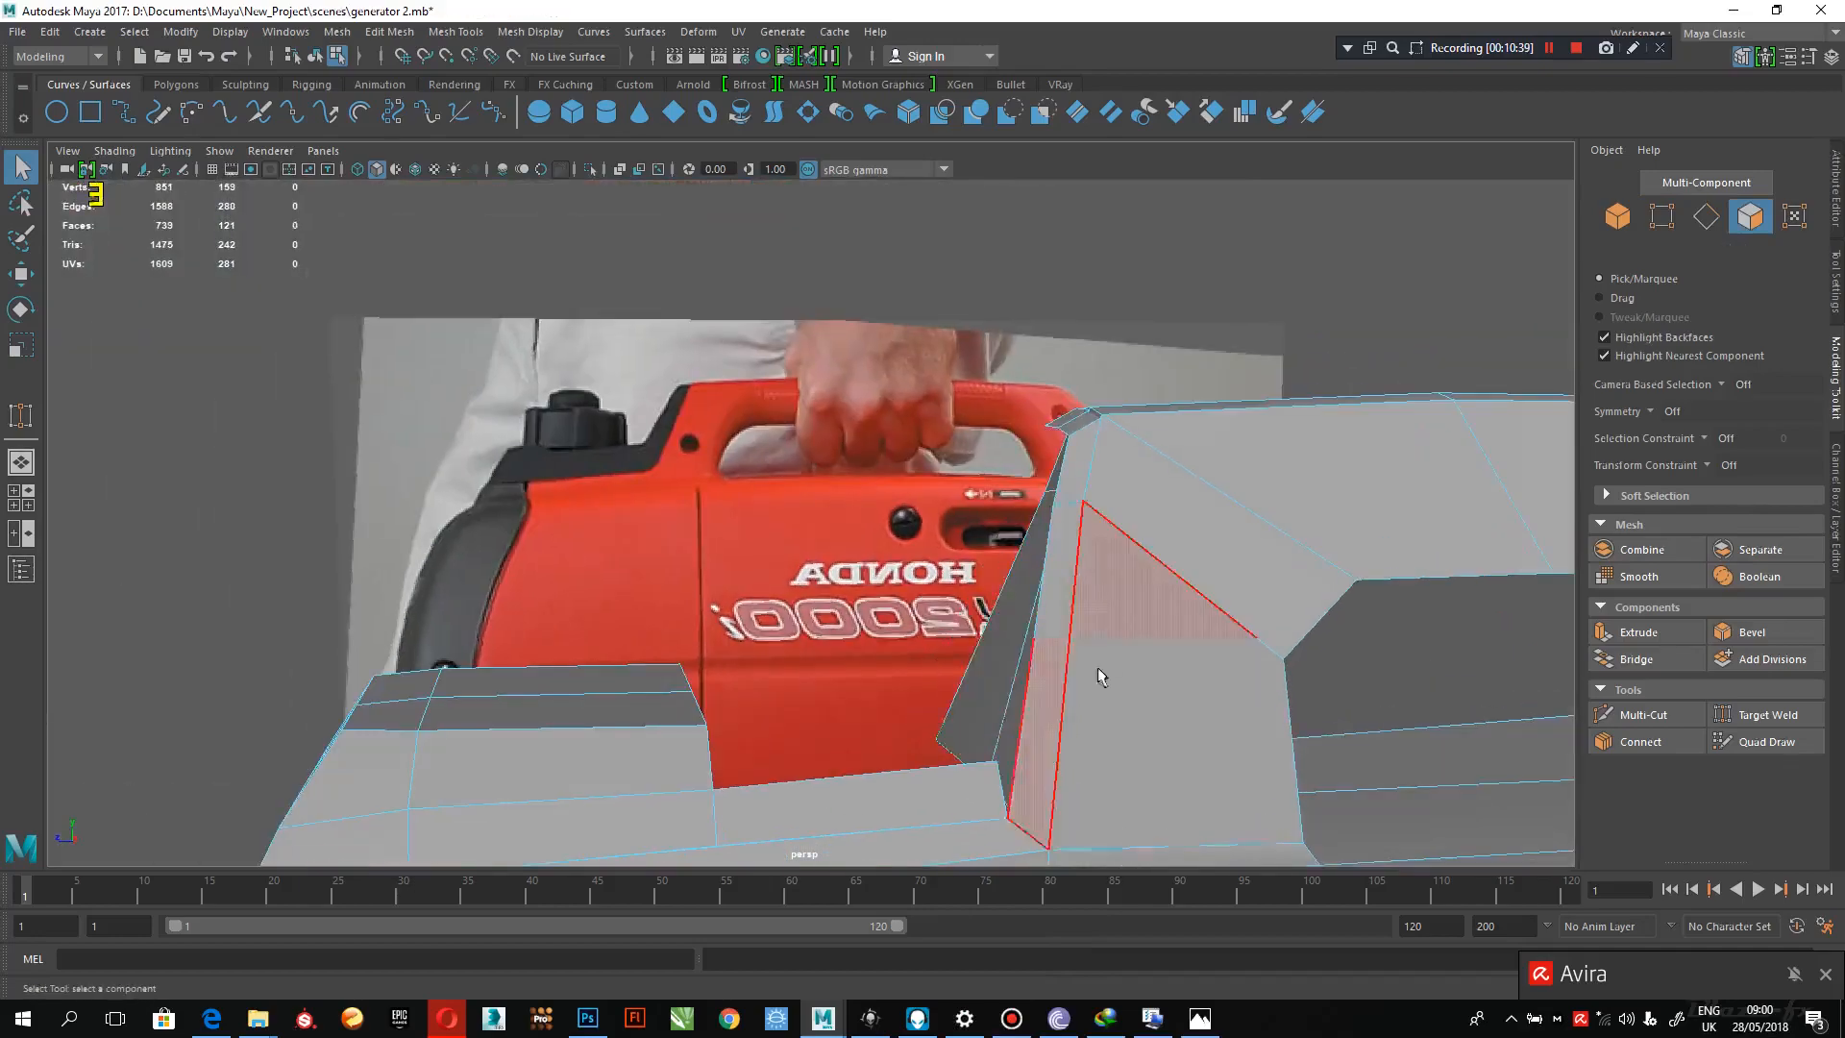
- Move the free upper corner vertex of the extended side face to about X 0.93, Y 3.34, Z 1.14
left_click_drag(1103, 671, 1099, 532, "alt")
right_click_drag(1086, 423, 1124, 401)
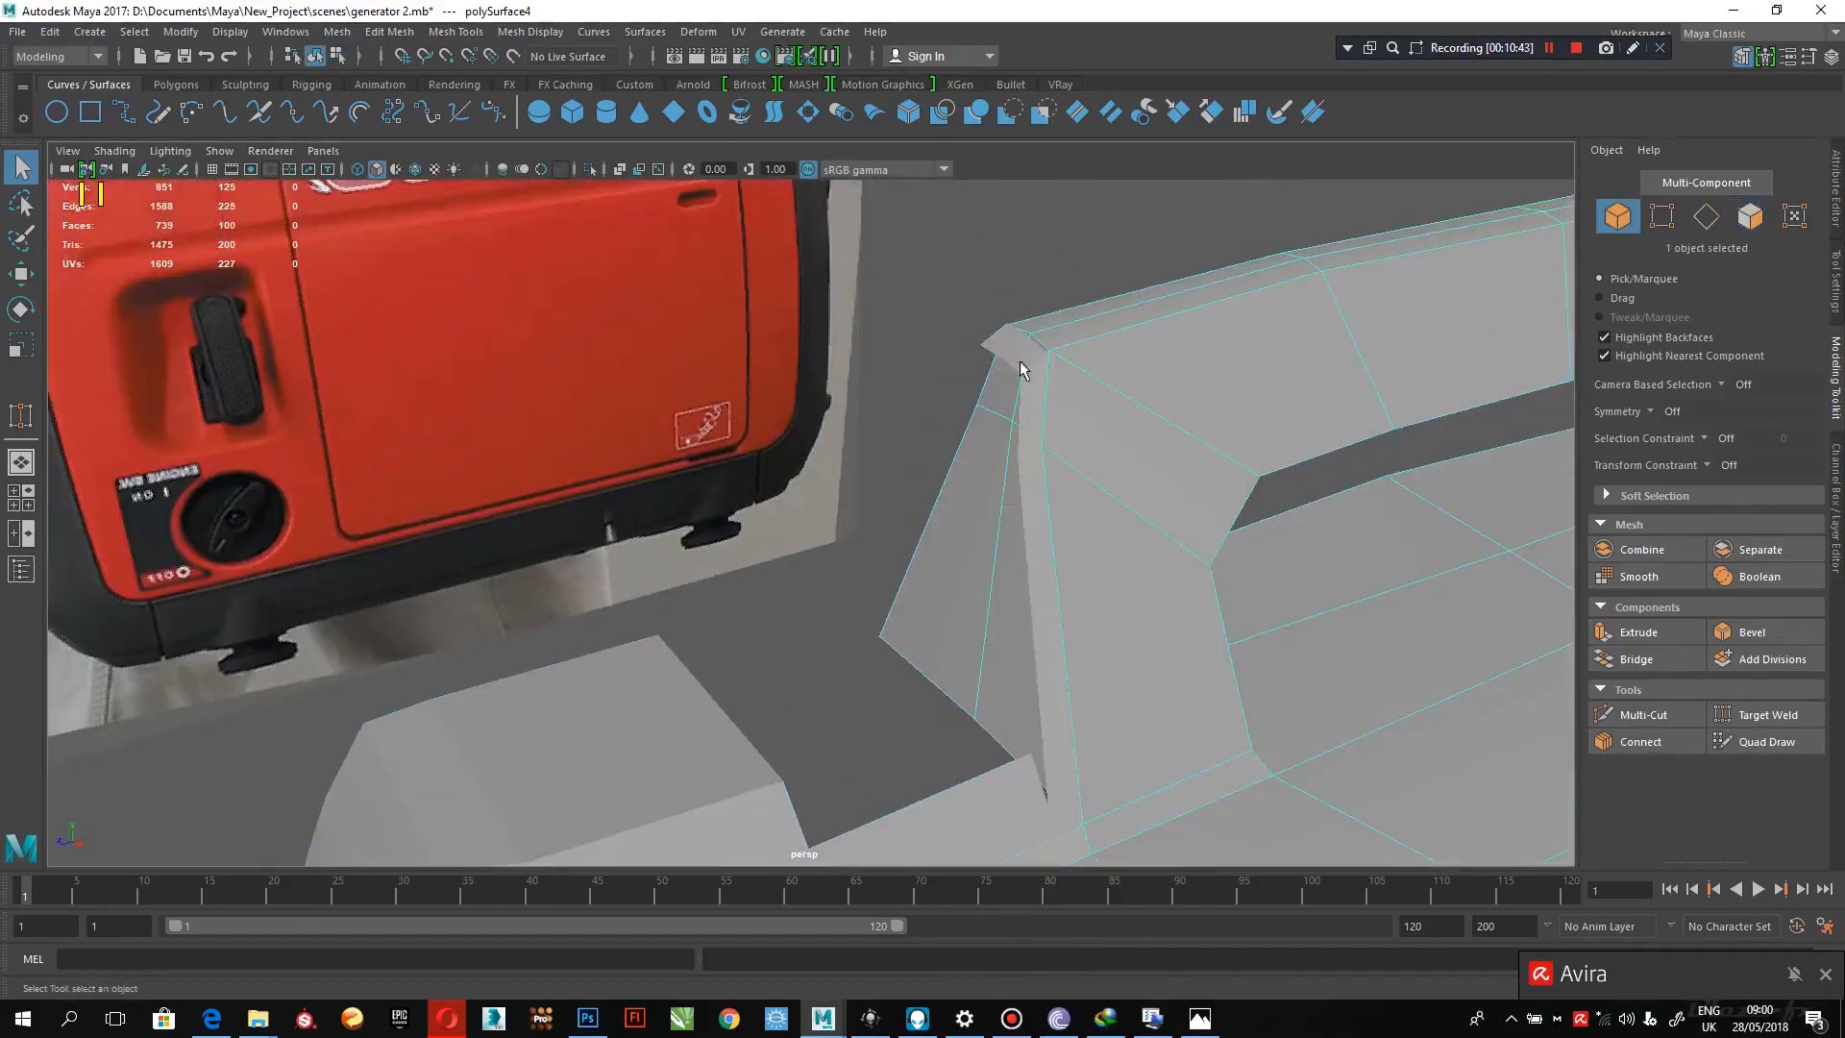
middle_click_drag(1069, 482, 1058, 396, "alt")
left_click(967, 668)
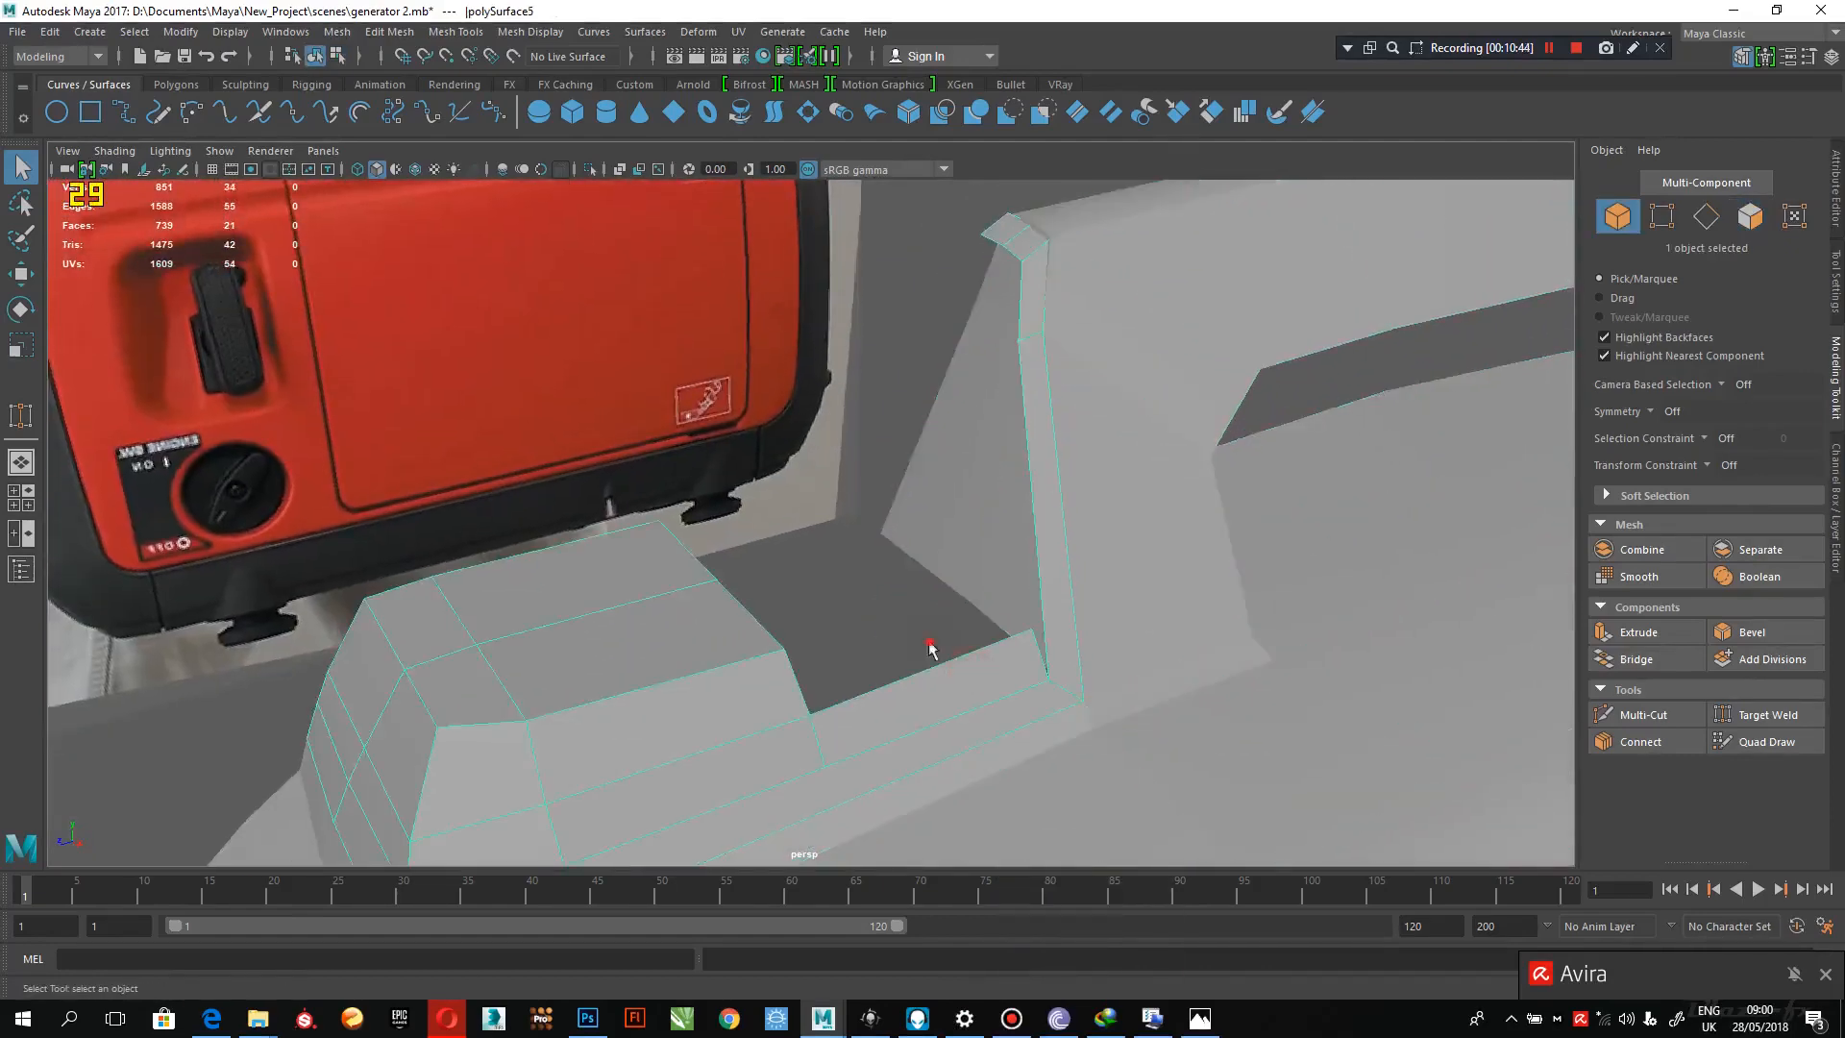
left_click_drag(932, 649, 897, 667, "alt")
right_click_drag(897, 666, 904, 658)
key("w")
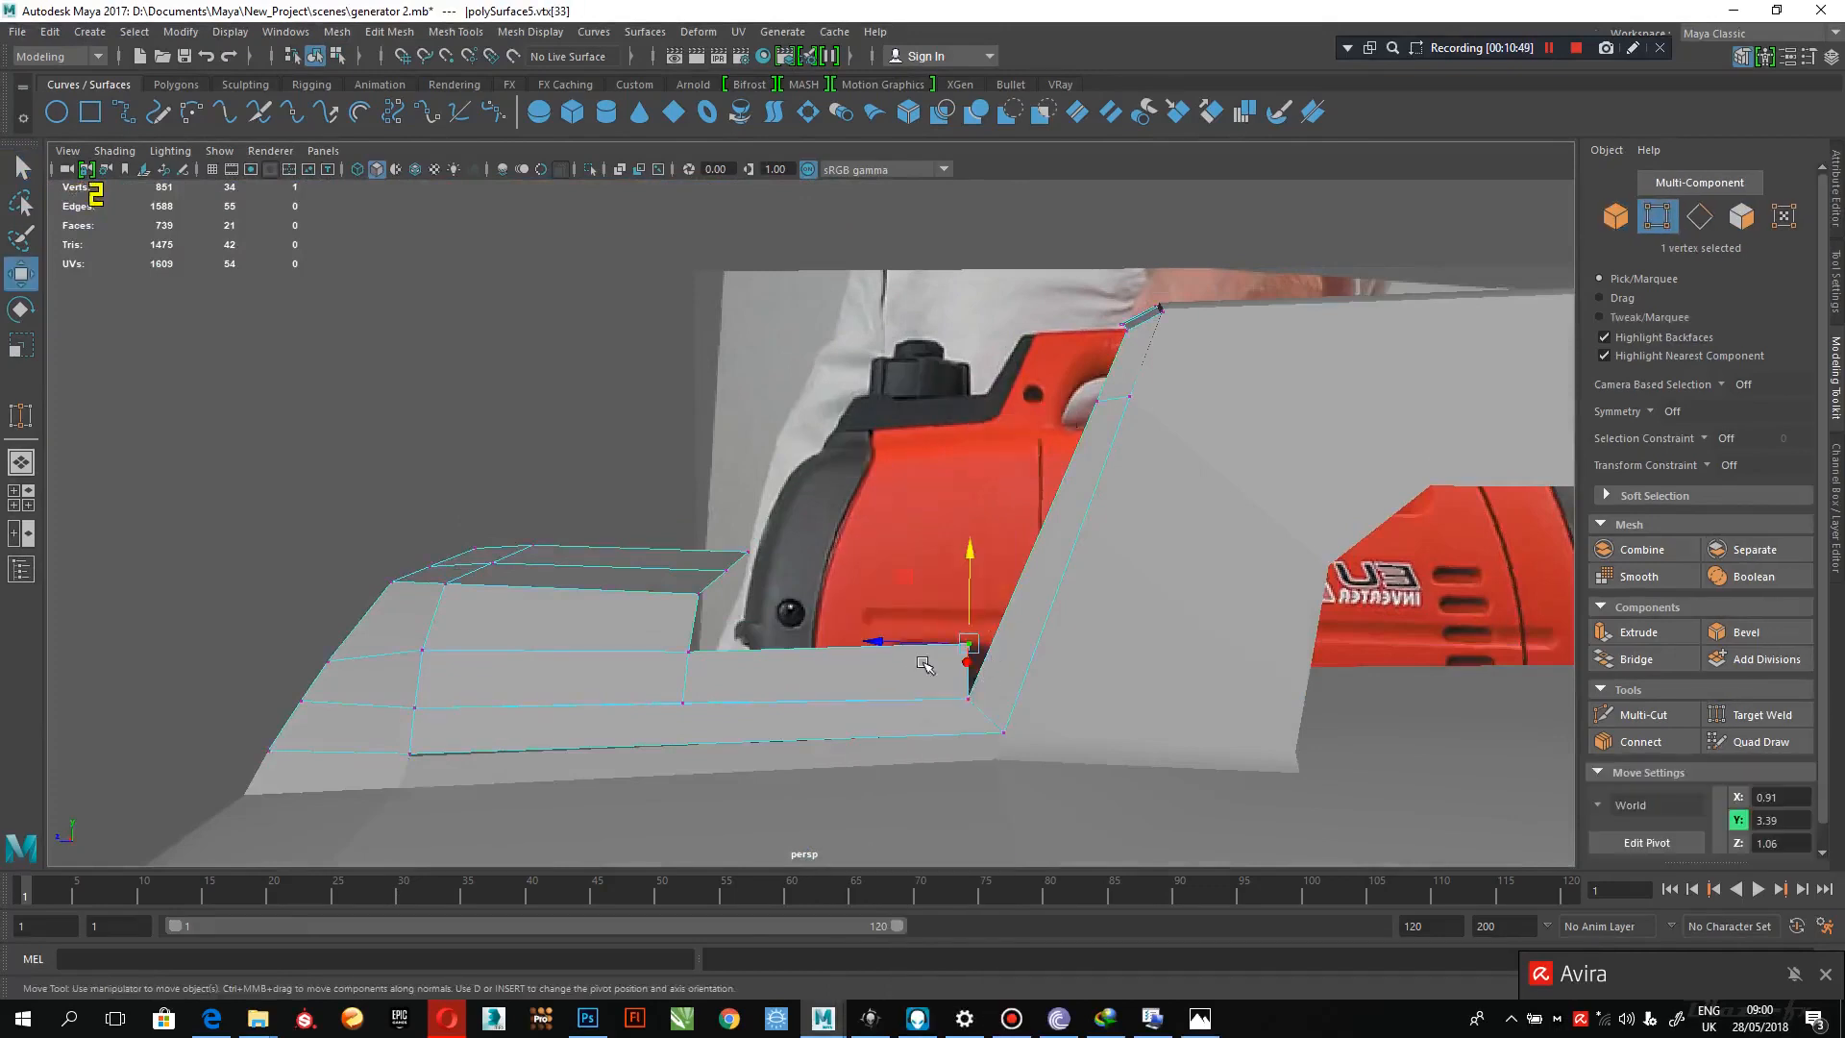
left_click_drag(919, 644, 892, 647)
left_click_drag(934, 581, 716, 615)
left_click_drag(619, 672, 904, 561)
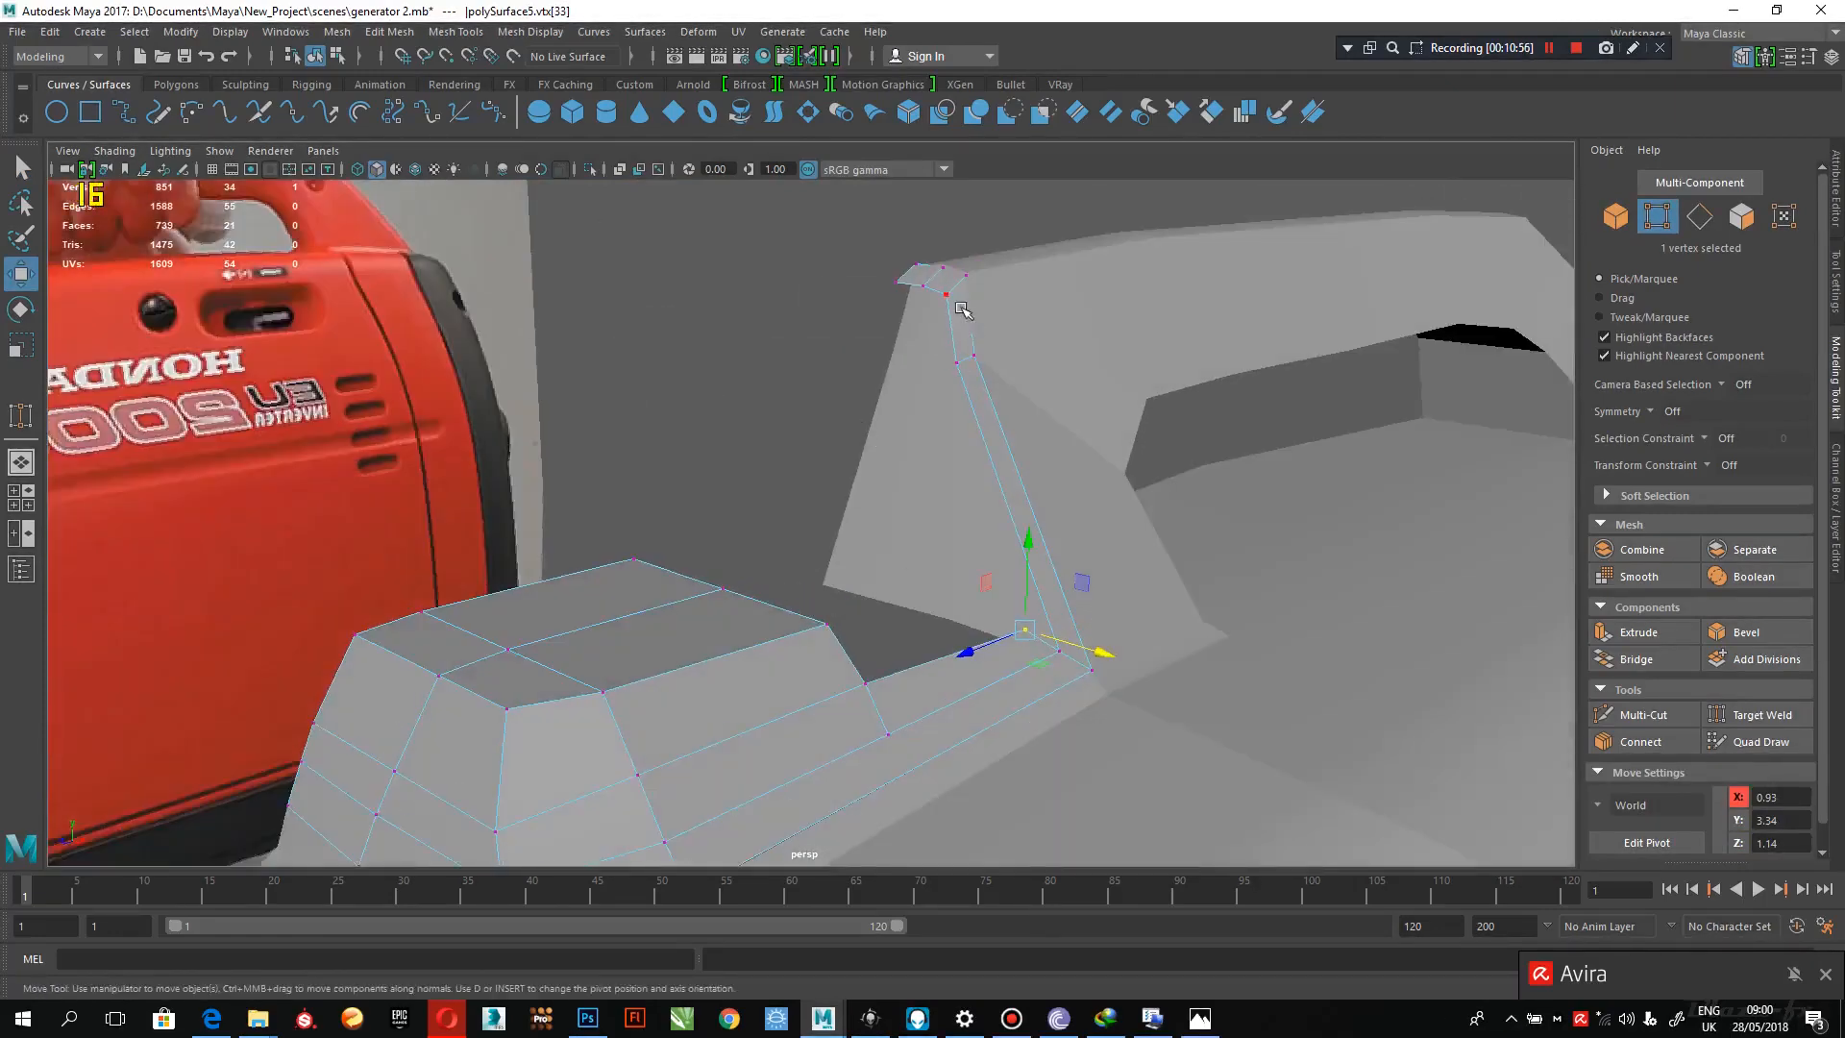
- Extrude the four inner border edges of the handle strip and move them toward the fuel cap to about Z 0.98
right_click_drag(961, 310, 923, 306)
left_click(910, 290)
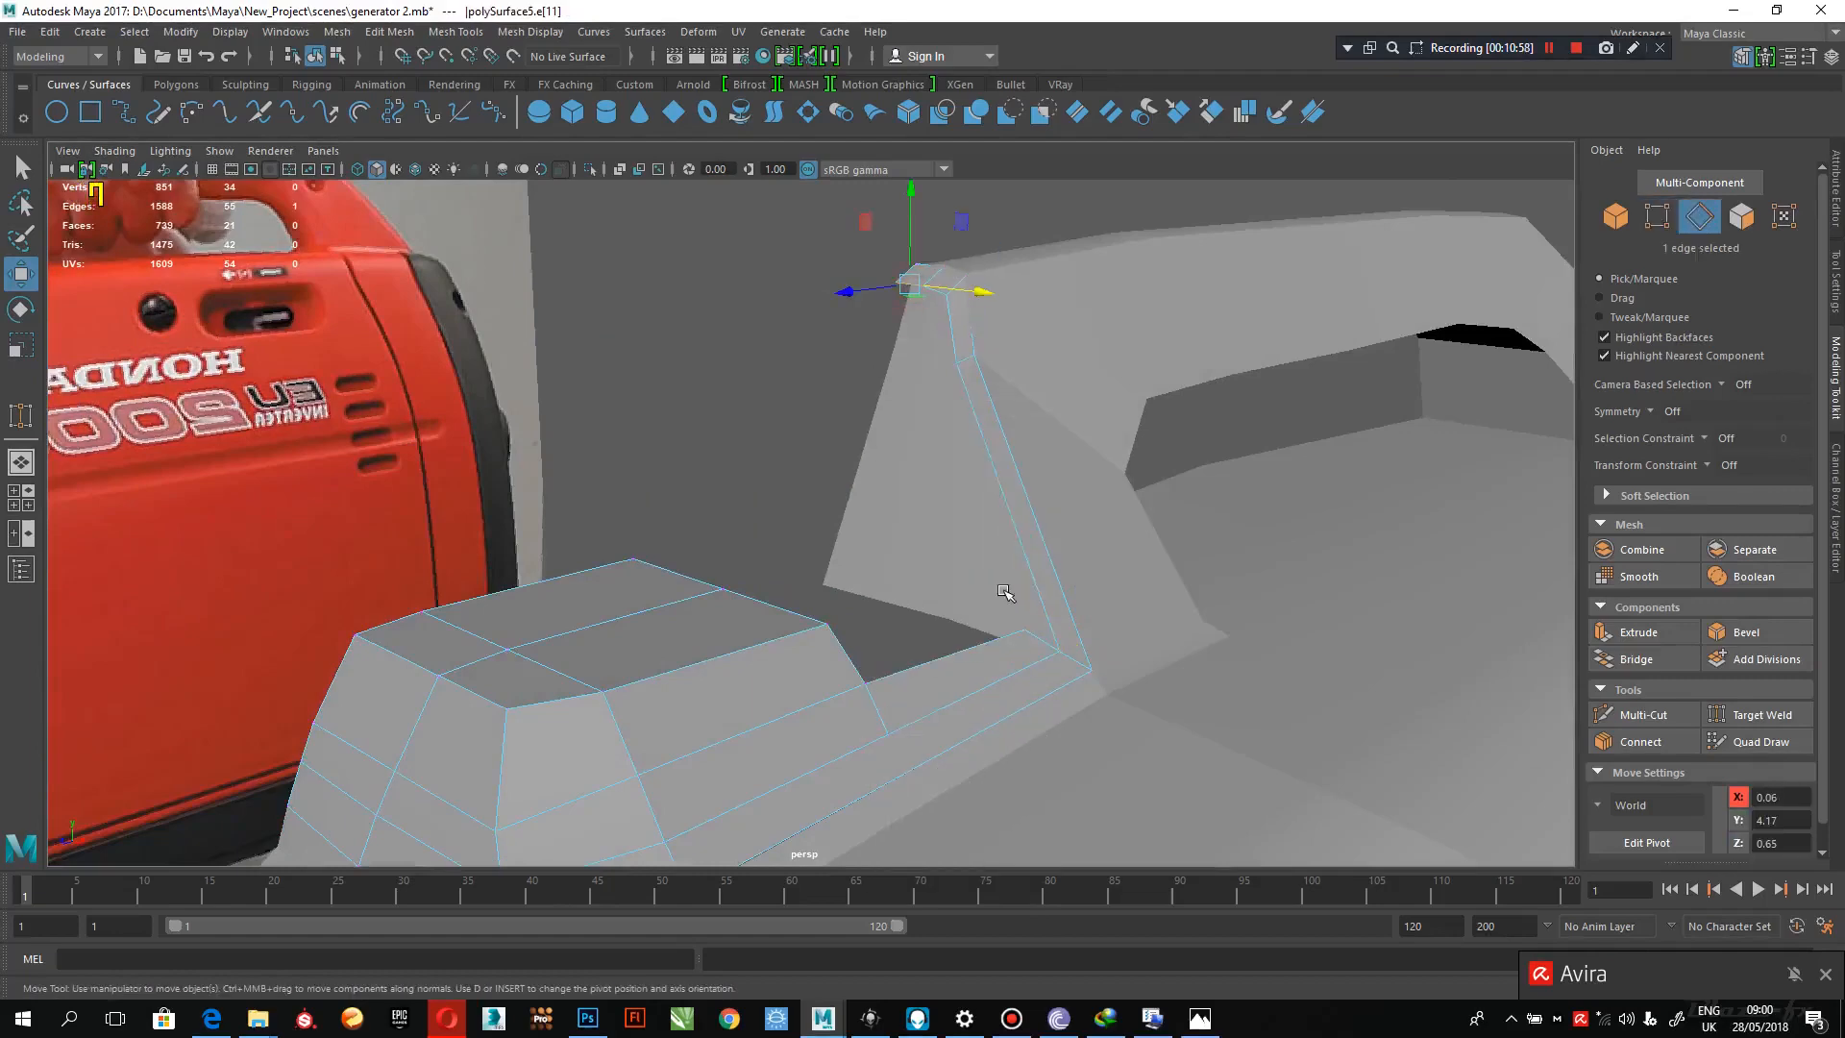
double_click(1023, 543)
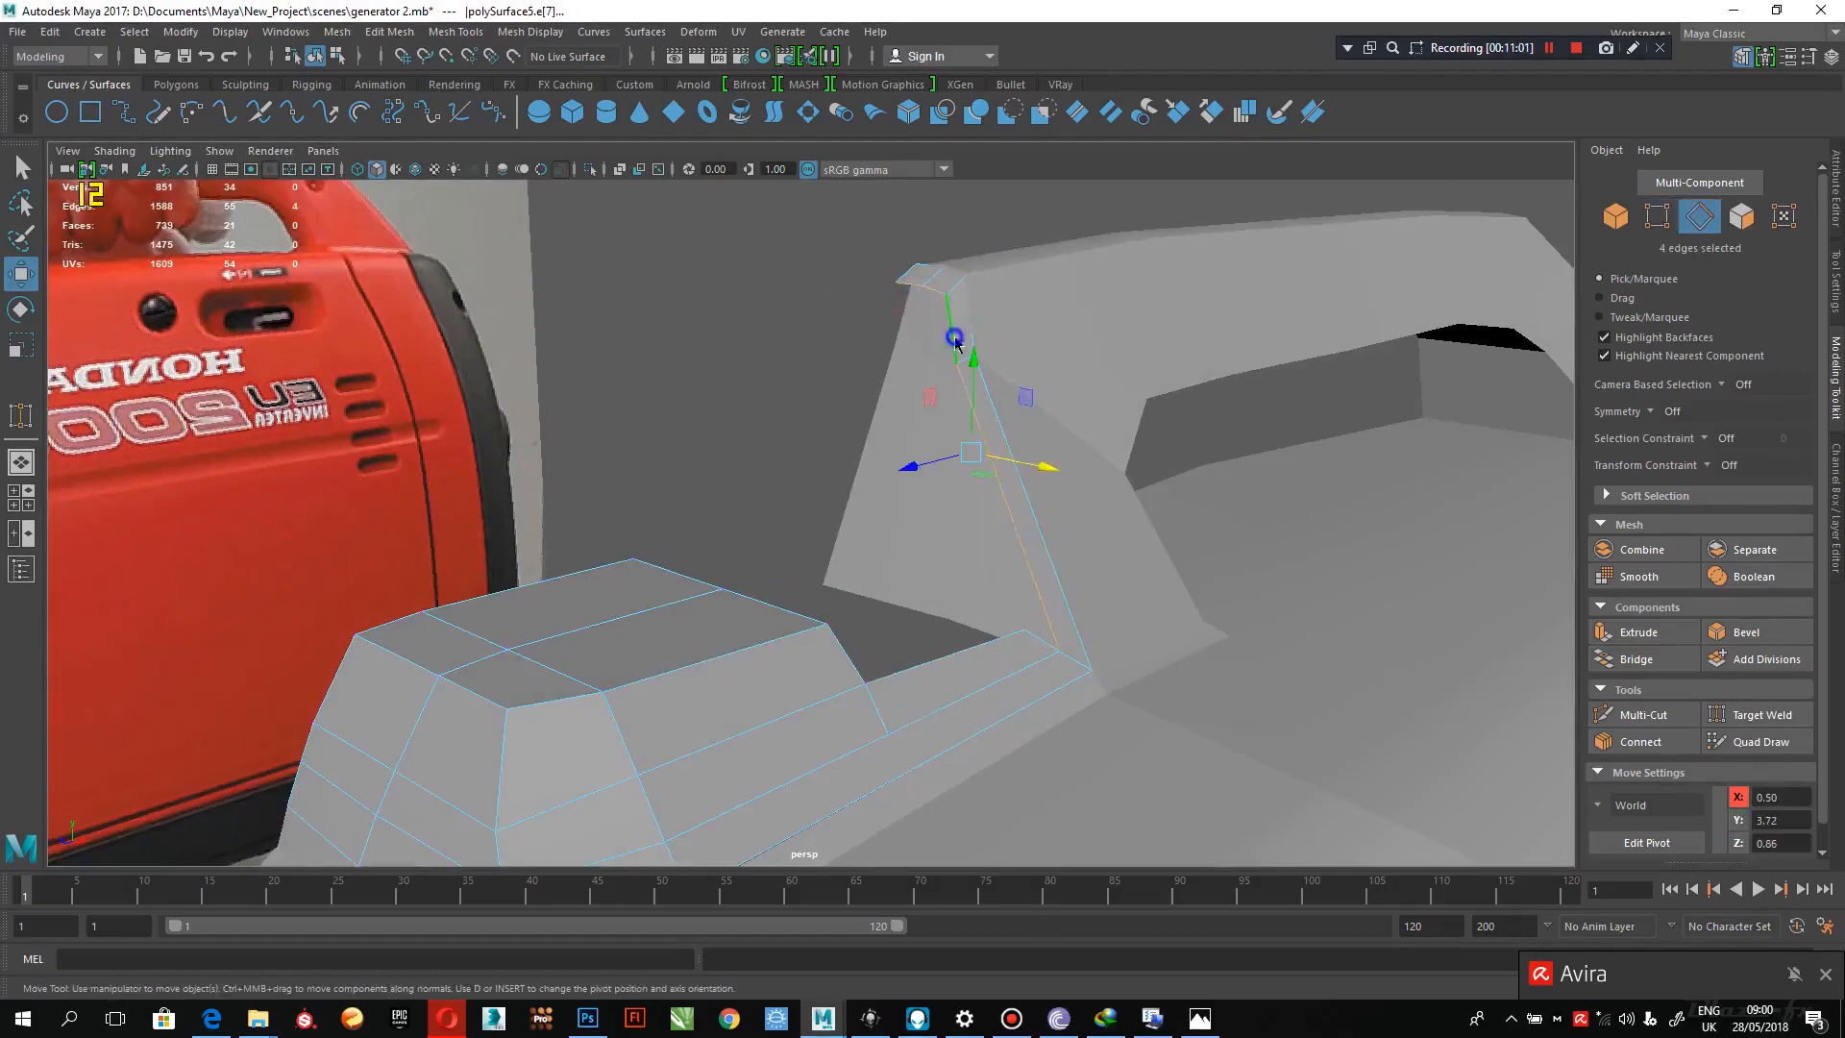
key("ctrl+e")
left_click_drag(956, 365, 1006, 382, "alt")
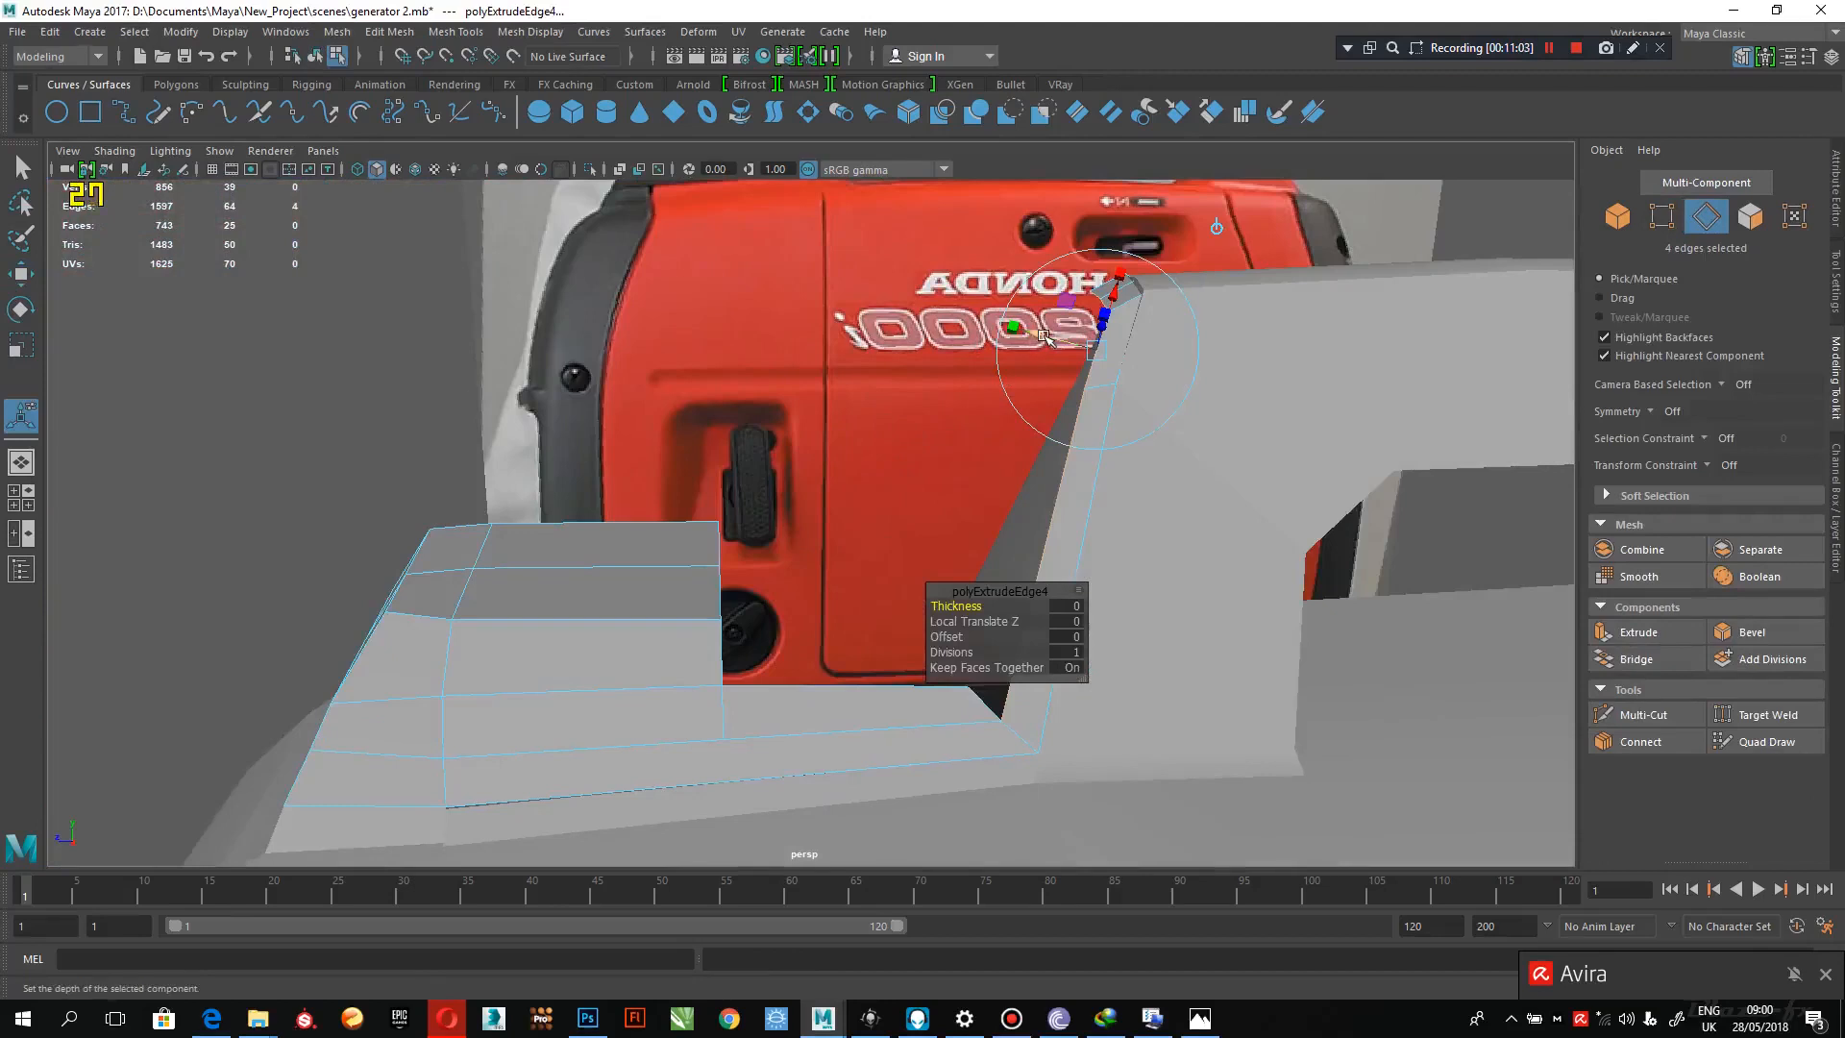
key("w")
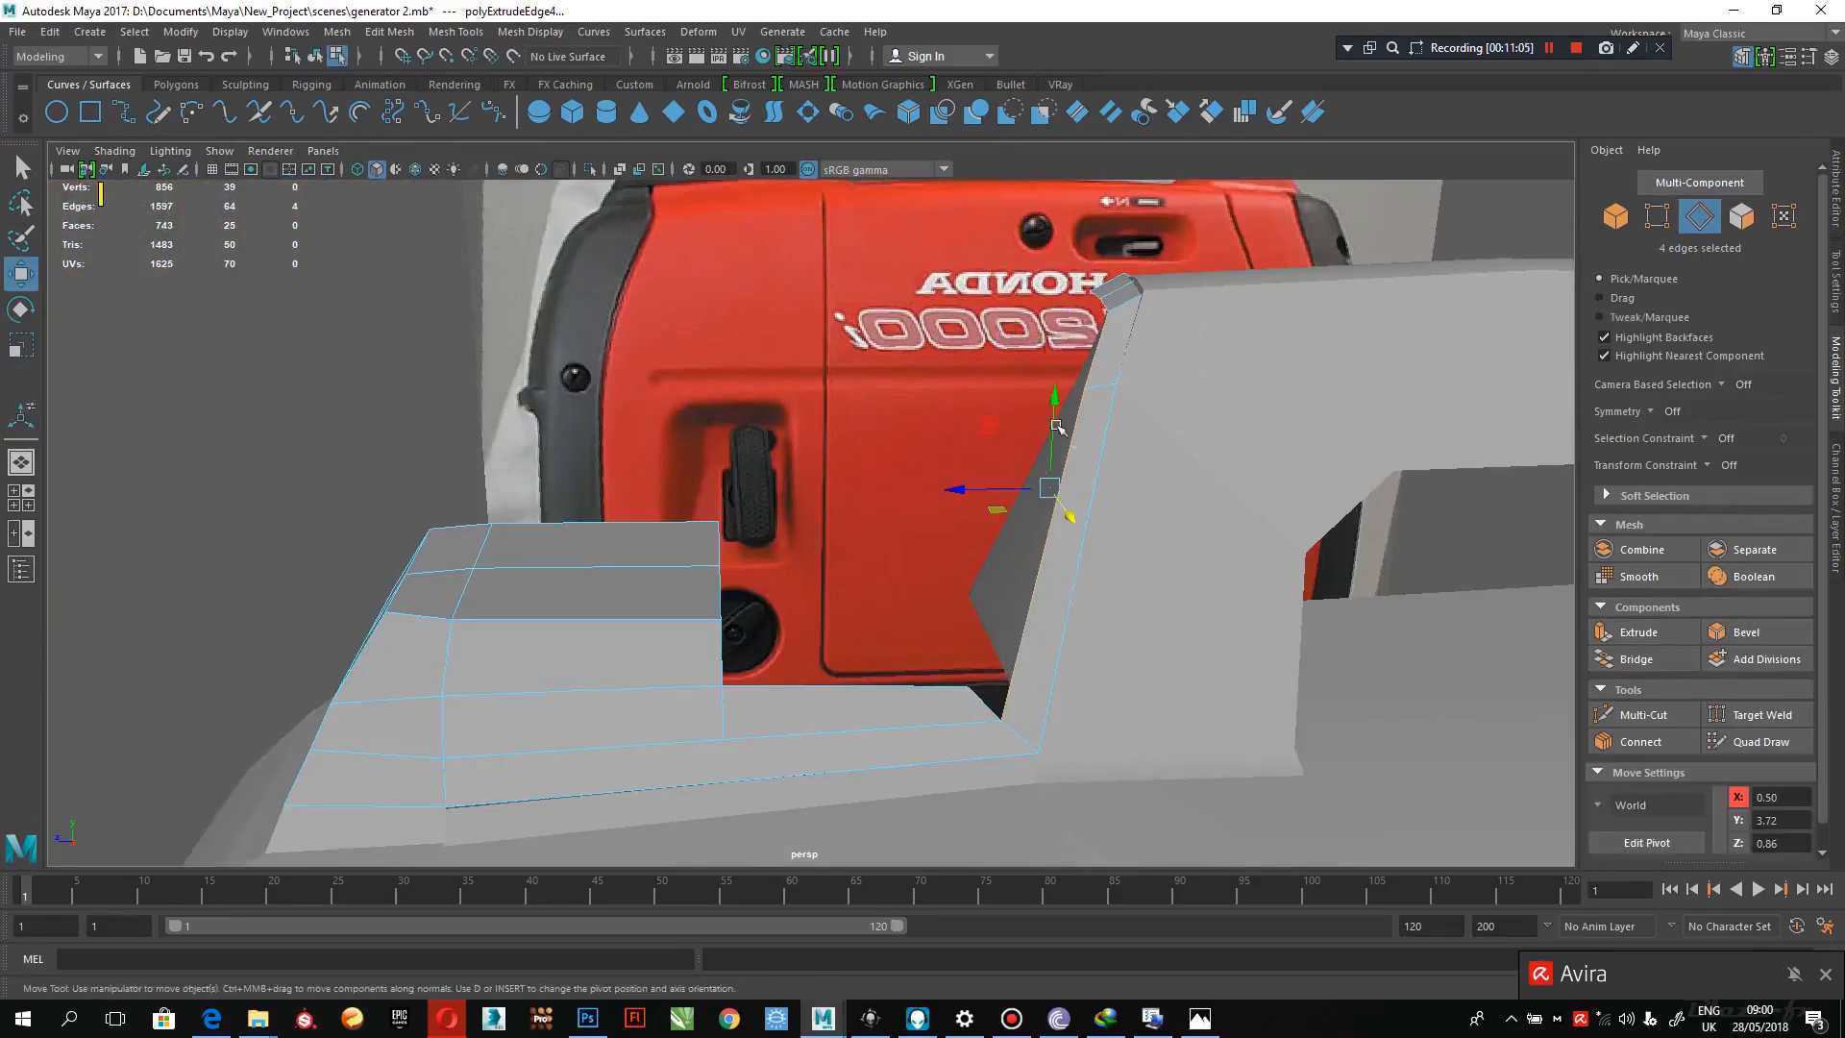
left_click_drag(1014, 491, 967, 482)
middle_click_drag(999, 398, 918, 471, "alt")
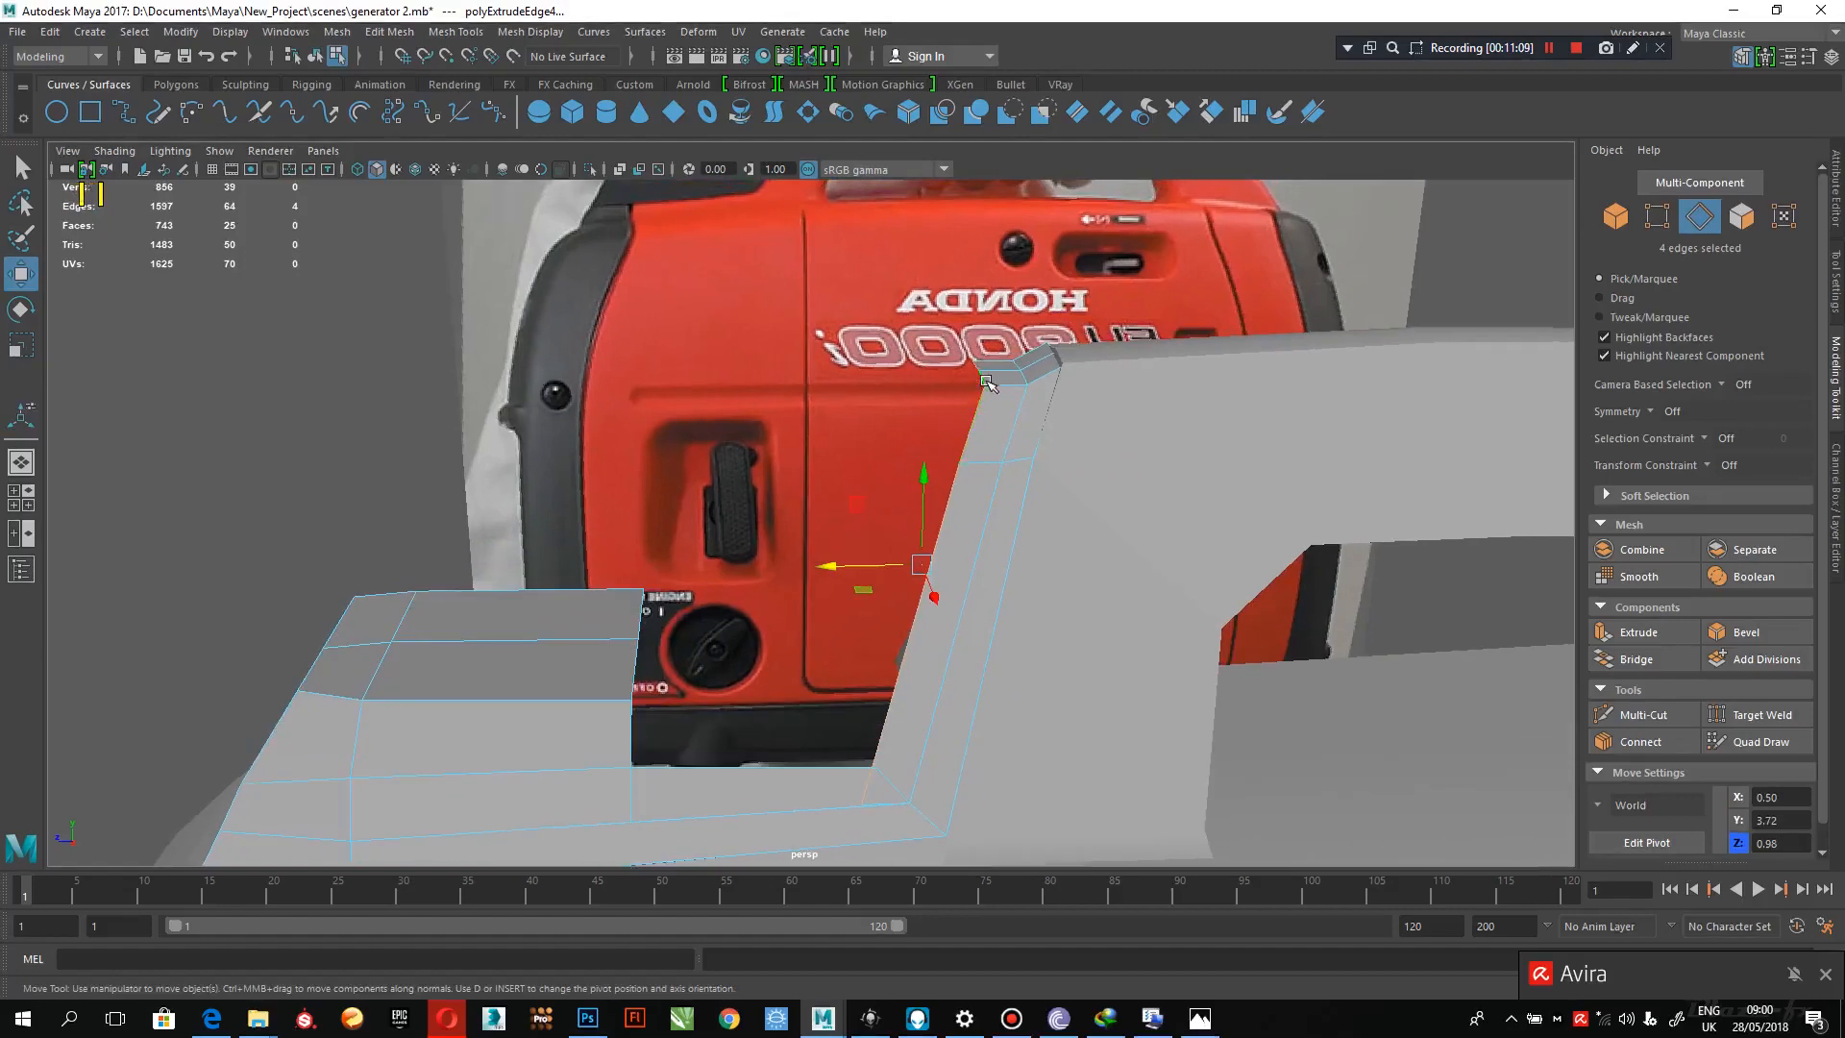
double_click(1012, 707)
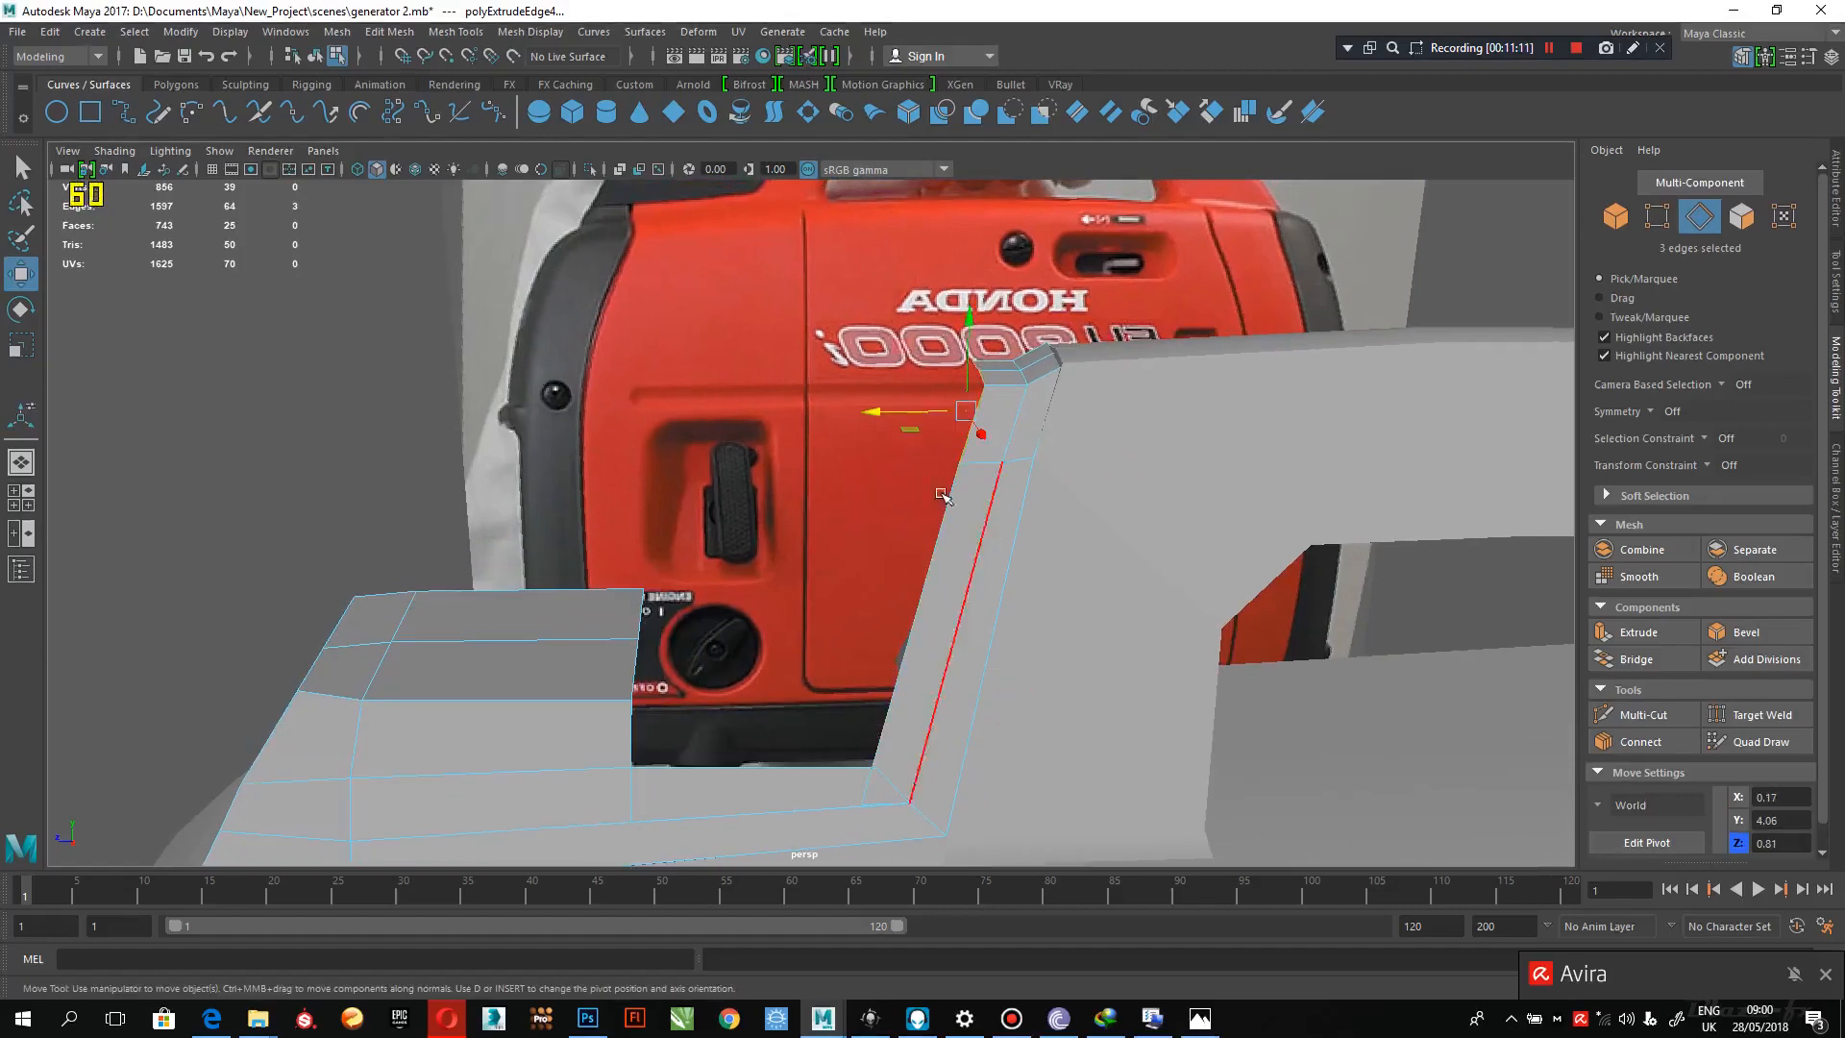
- Lower the extruded strip edges, raise their bottom end vertex to about Y 3.42, and weld it with the collar's adjacent corner vertex
left_click_drag(964, 338, 937, 478)
right_click_drag(937, 478, 847, 475)
left_click(878, 634)
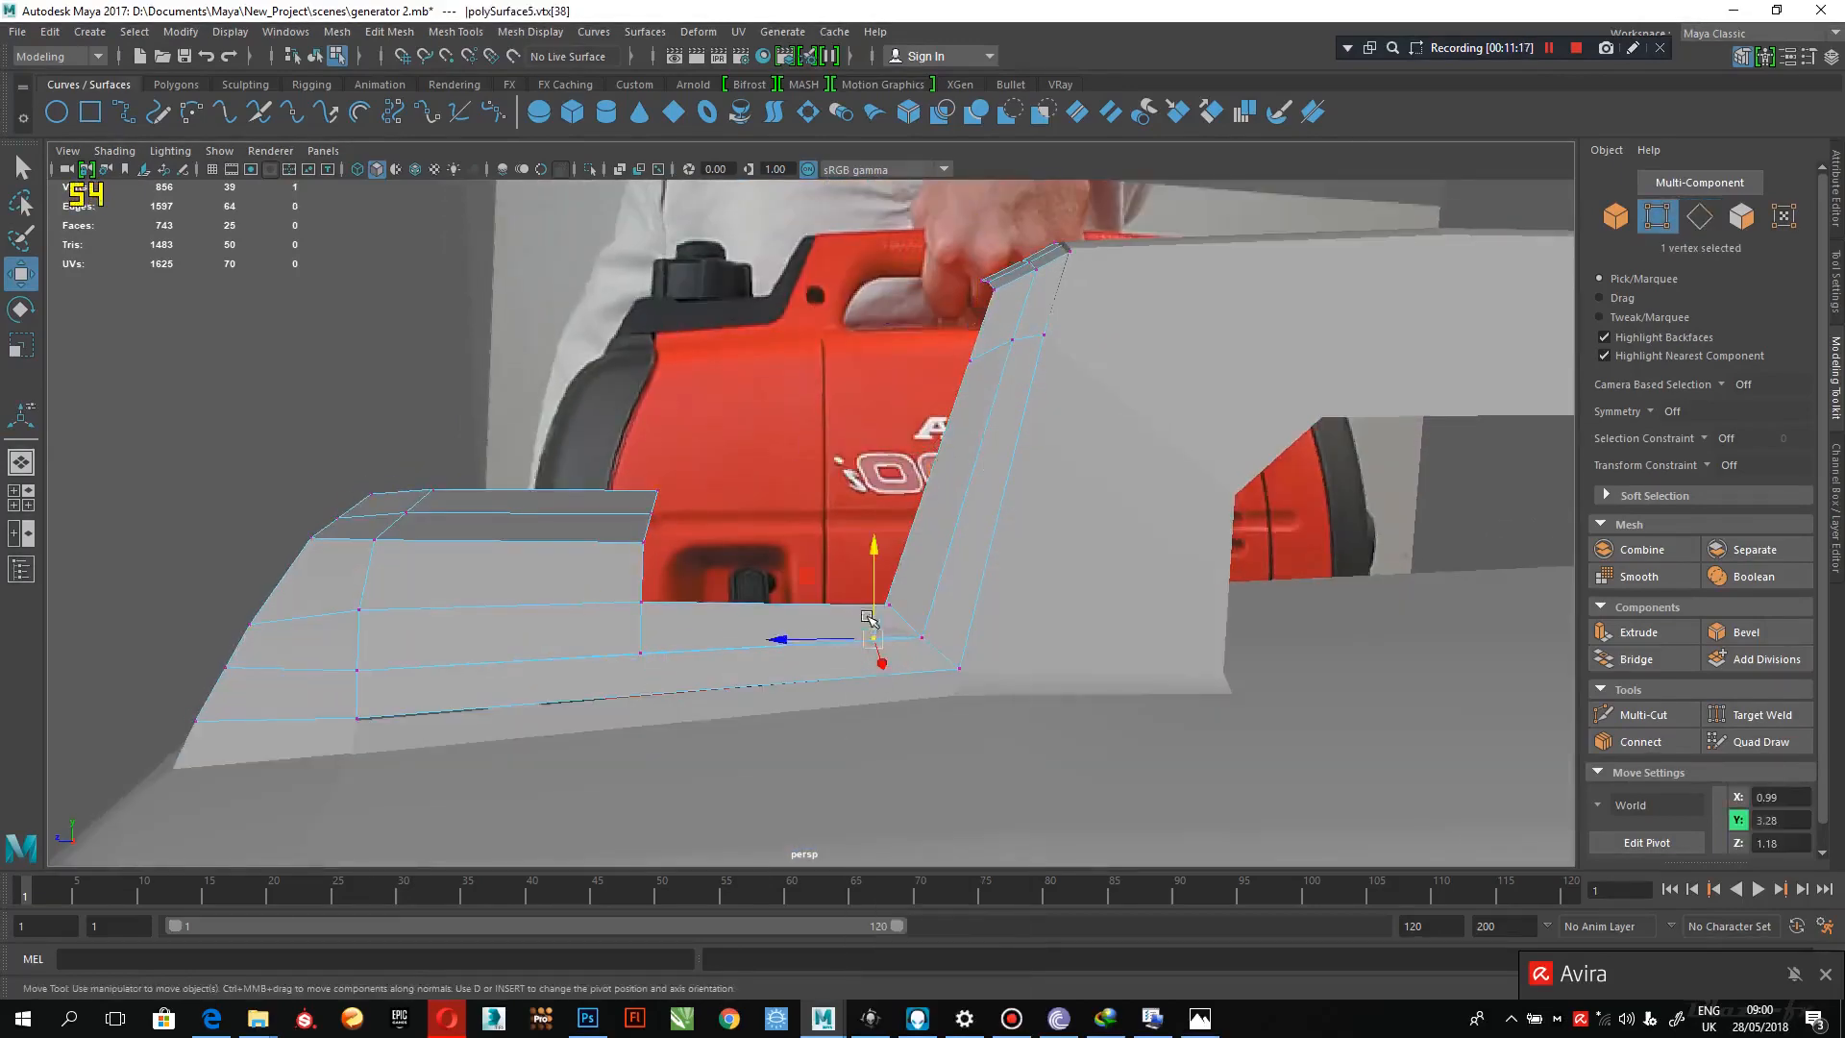
left_click_drag(876, 596, 961, 538)
scroll(885, 551, "up", 3)
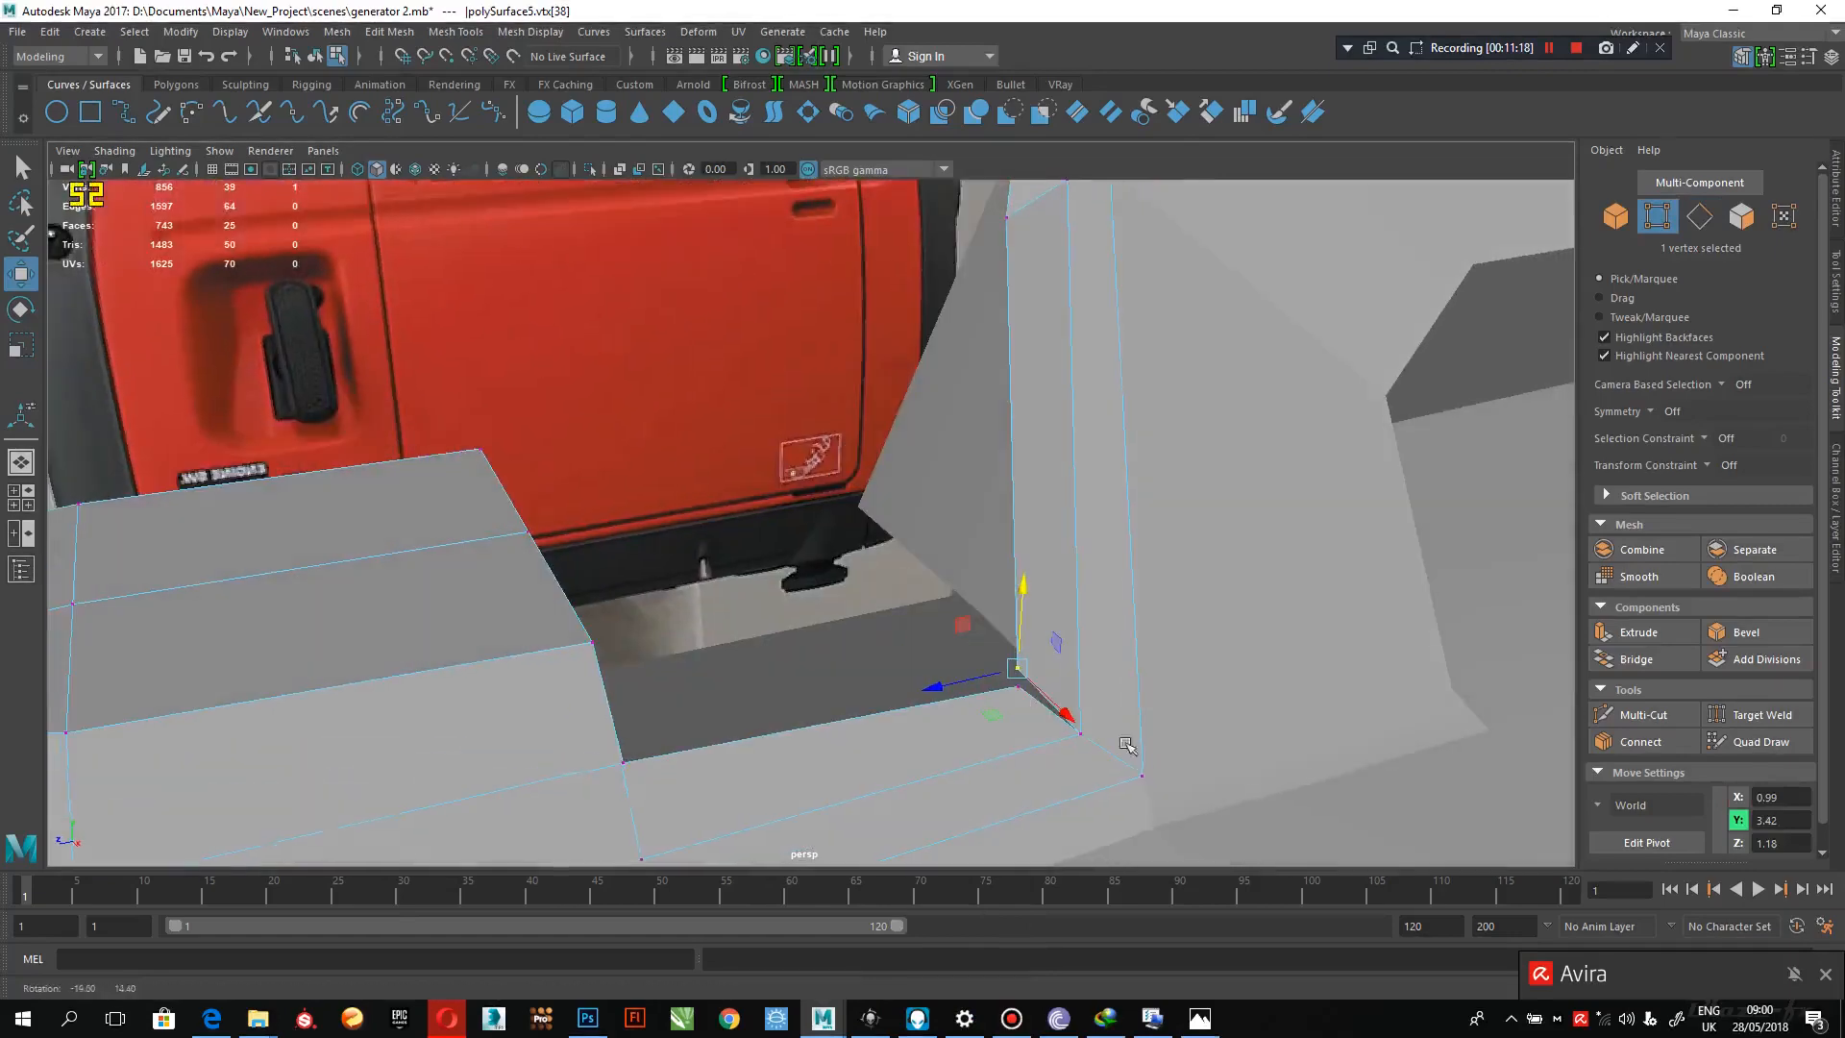
left_click(1771, 715)
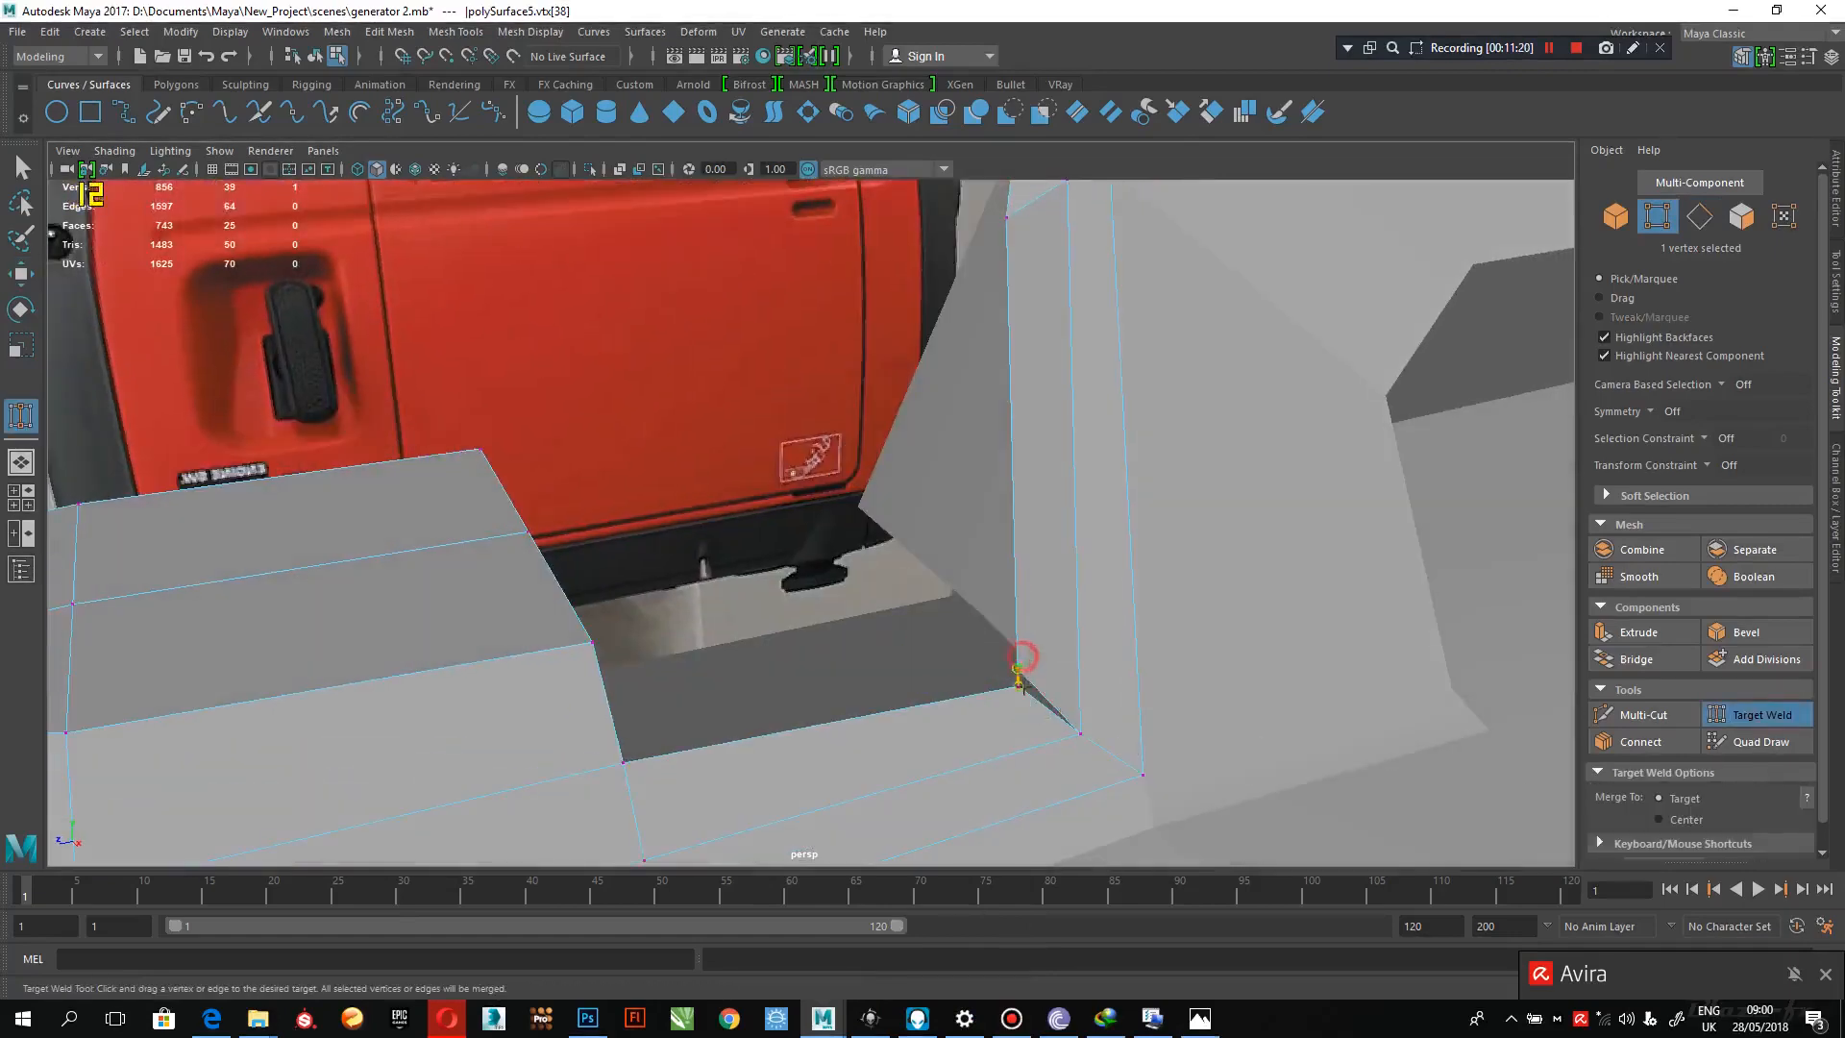
left_click_drag(1020, 672, 972, 708)
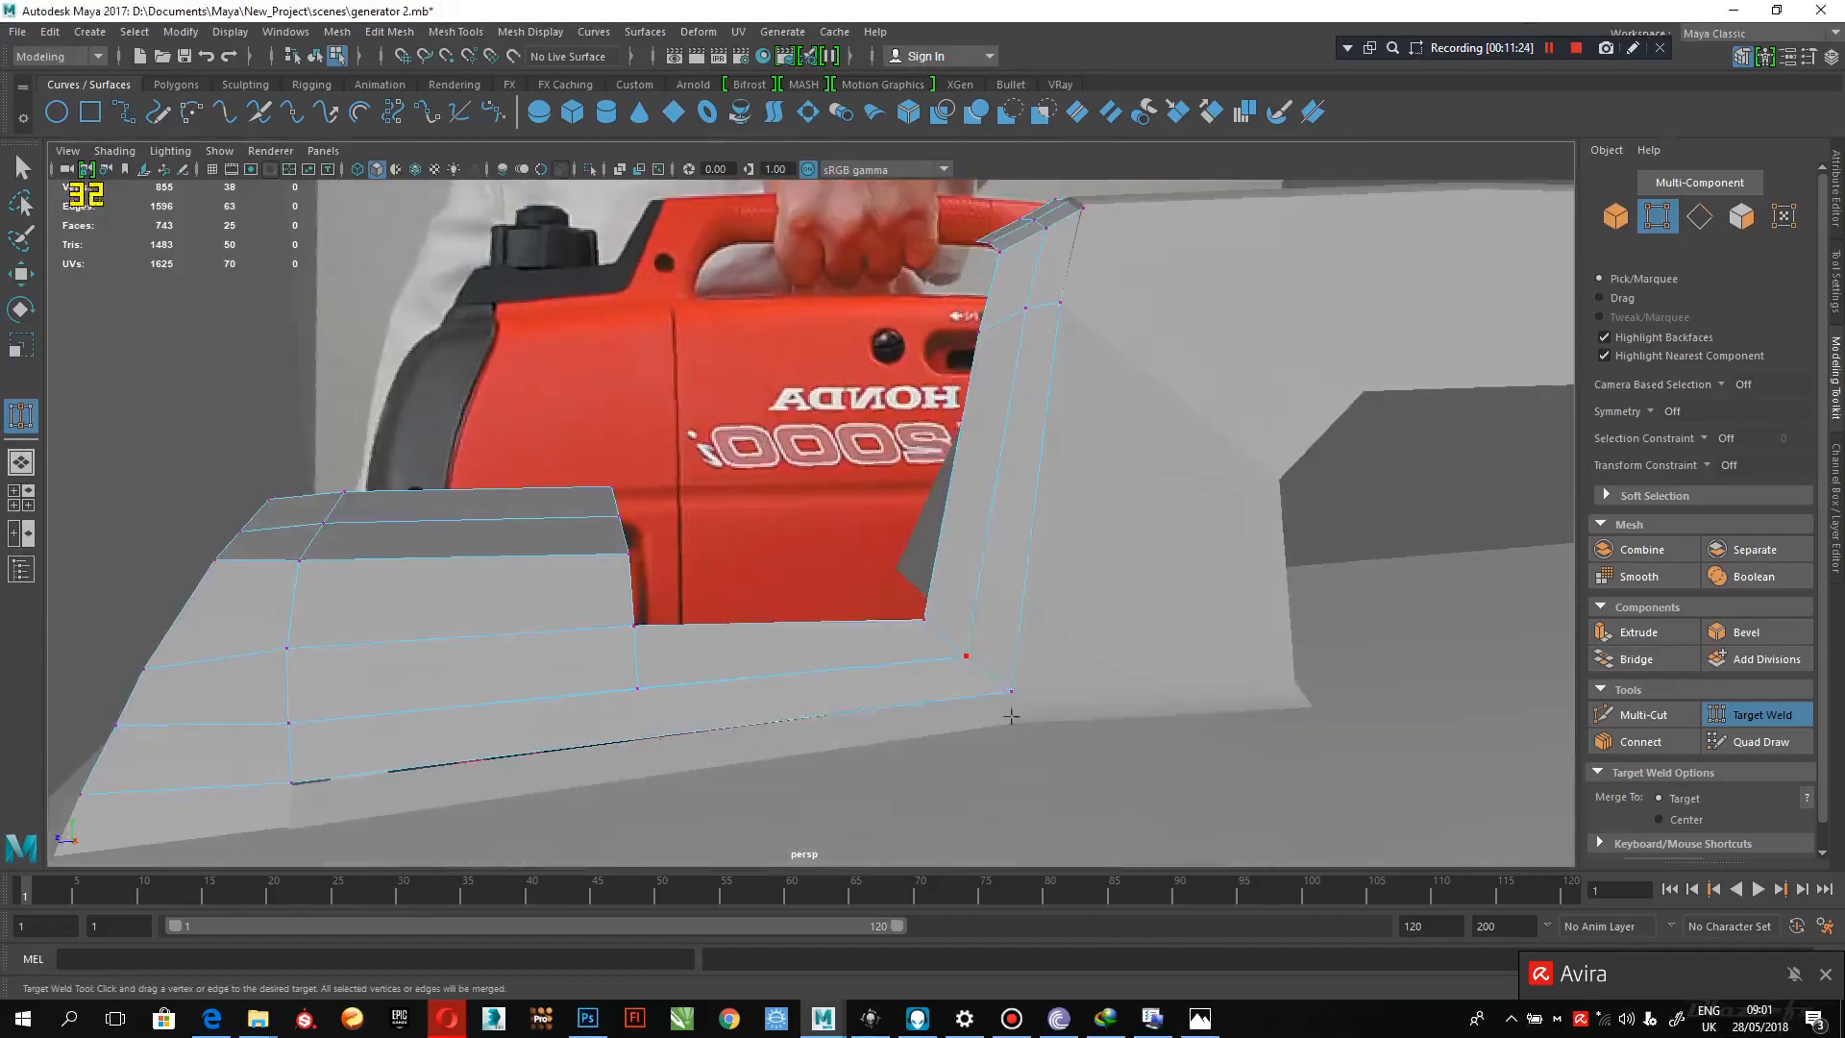
- Examine the fuel-cap collar and its junction with the handle in the side view and the Photos reference pictures
key("space")
key("space")
scroll(1095, 700, "up", 2)
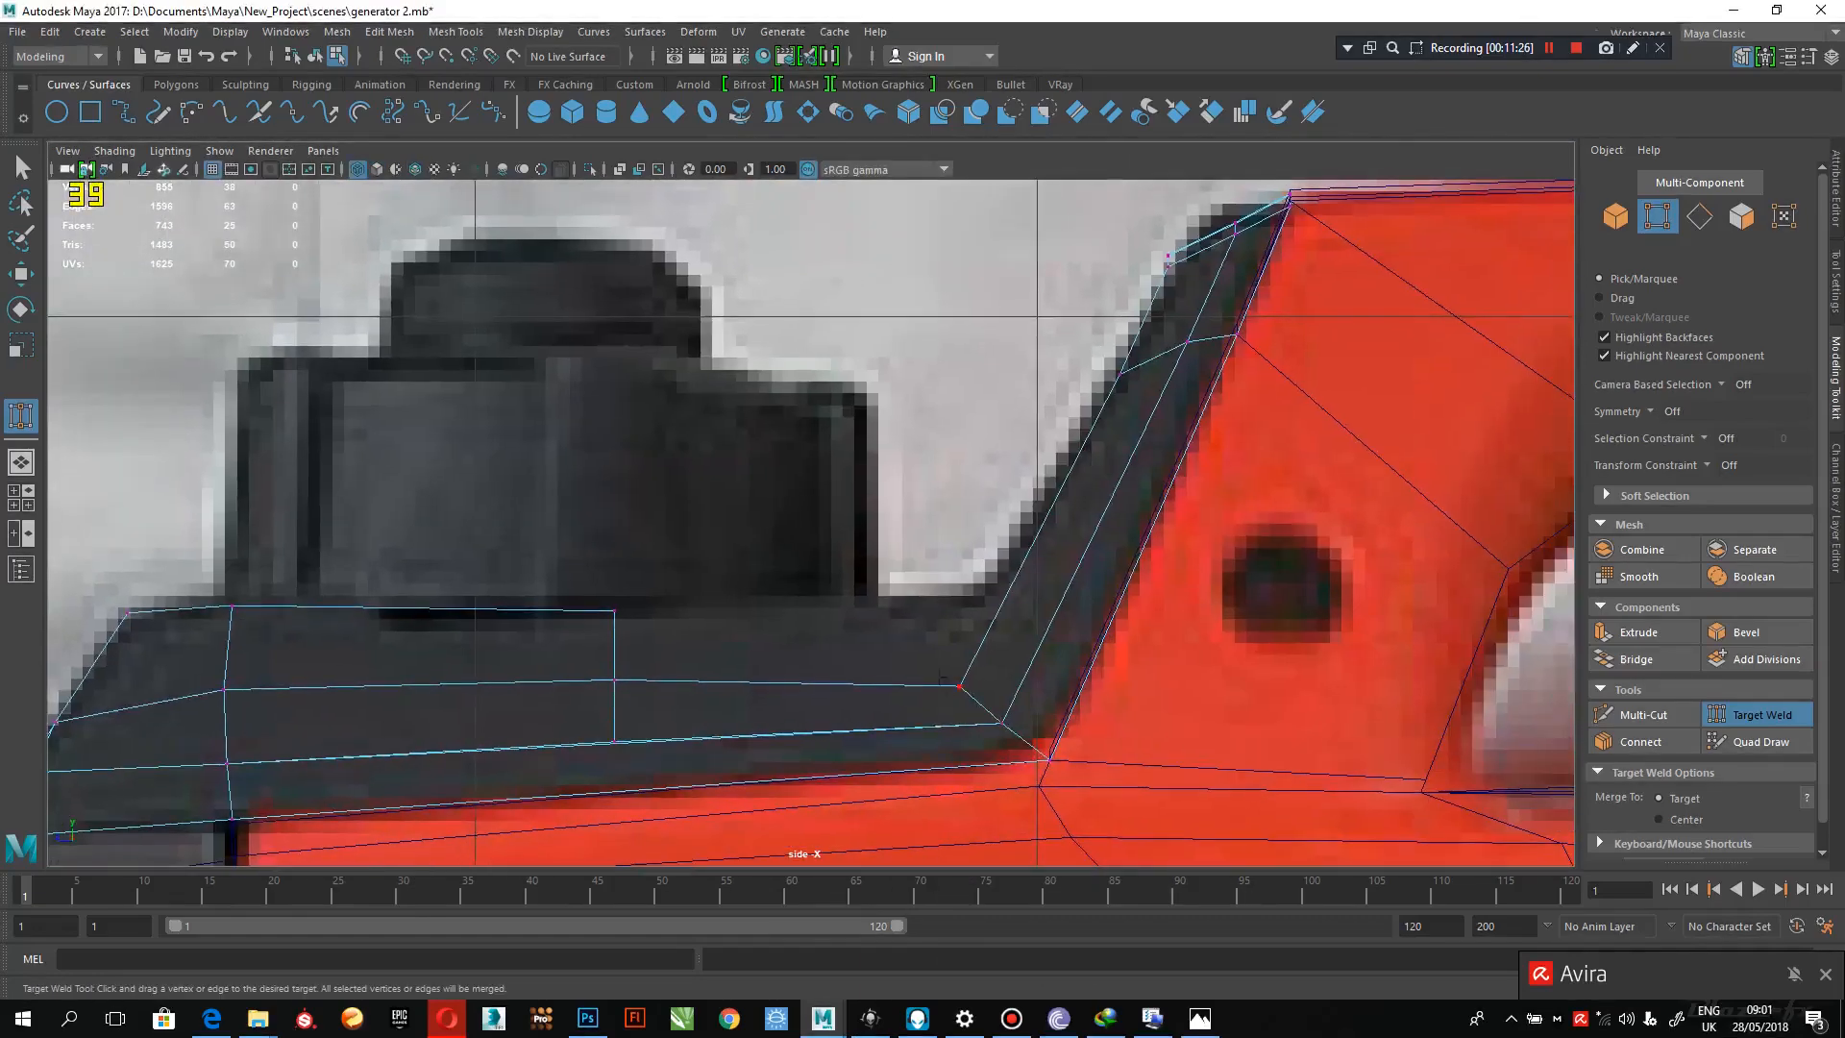
key("q")
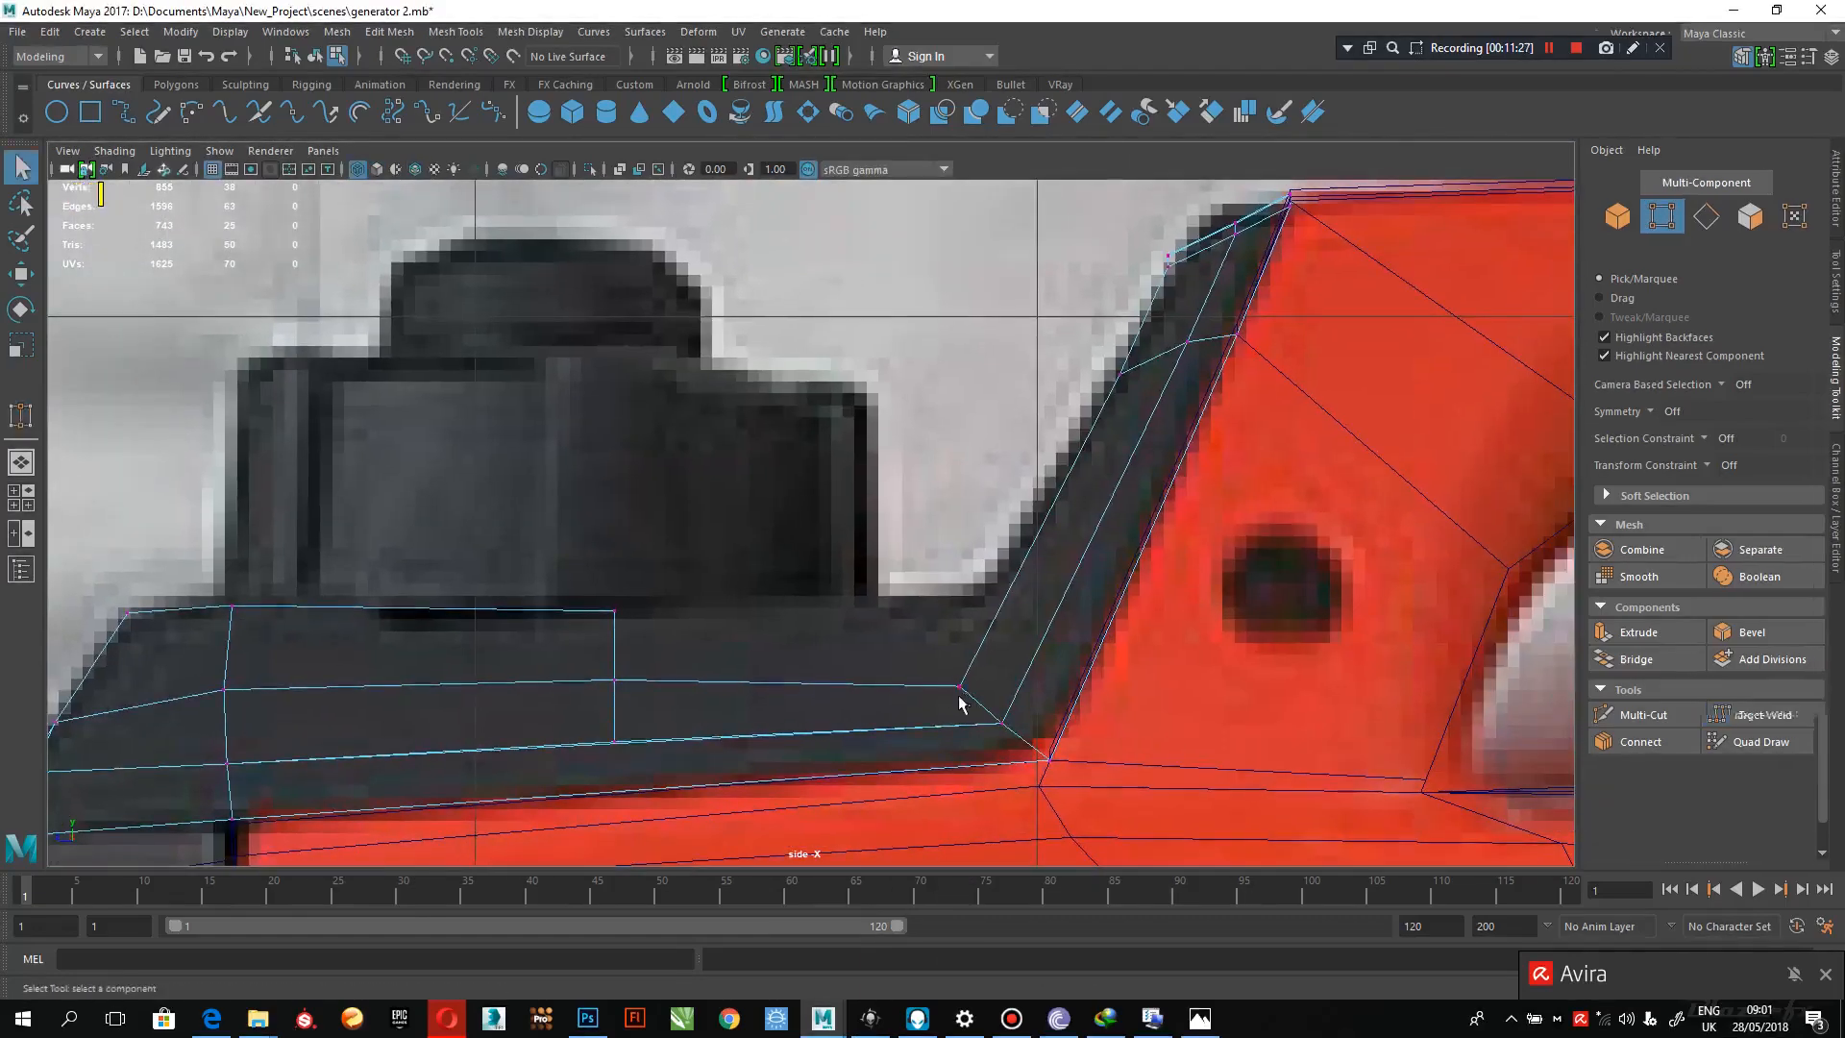
left_click(1197, 1020)
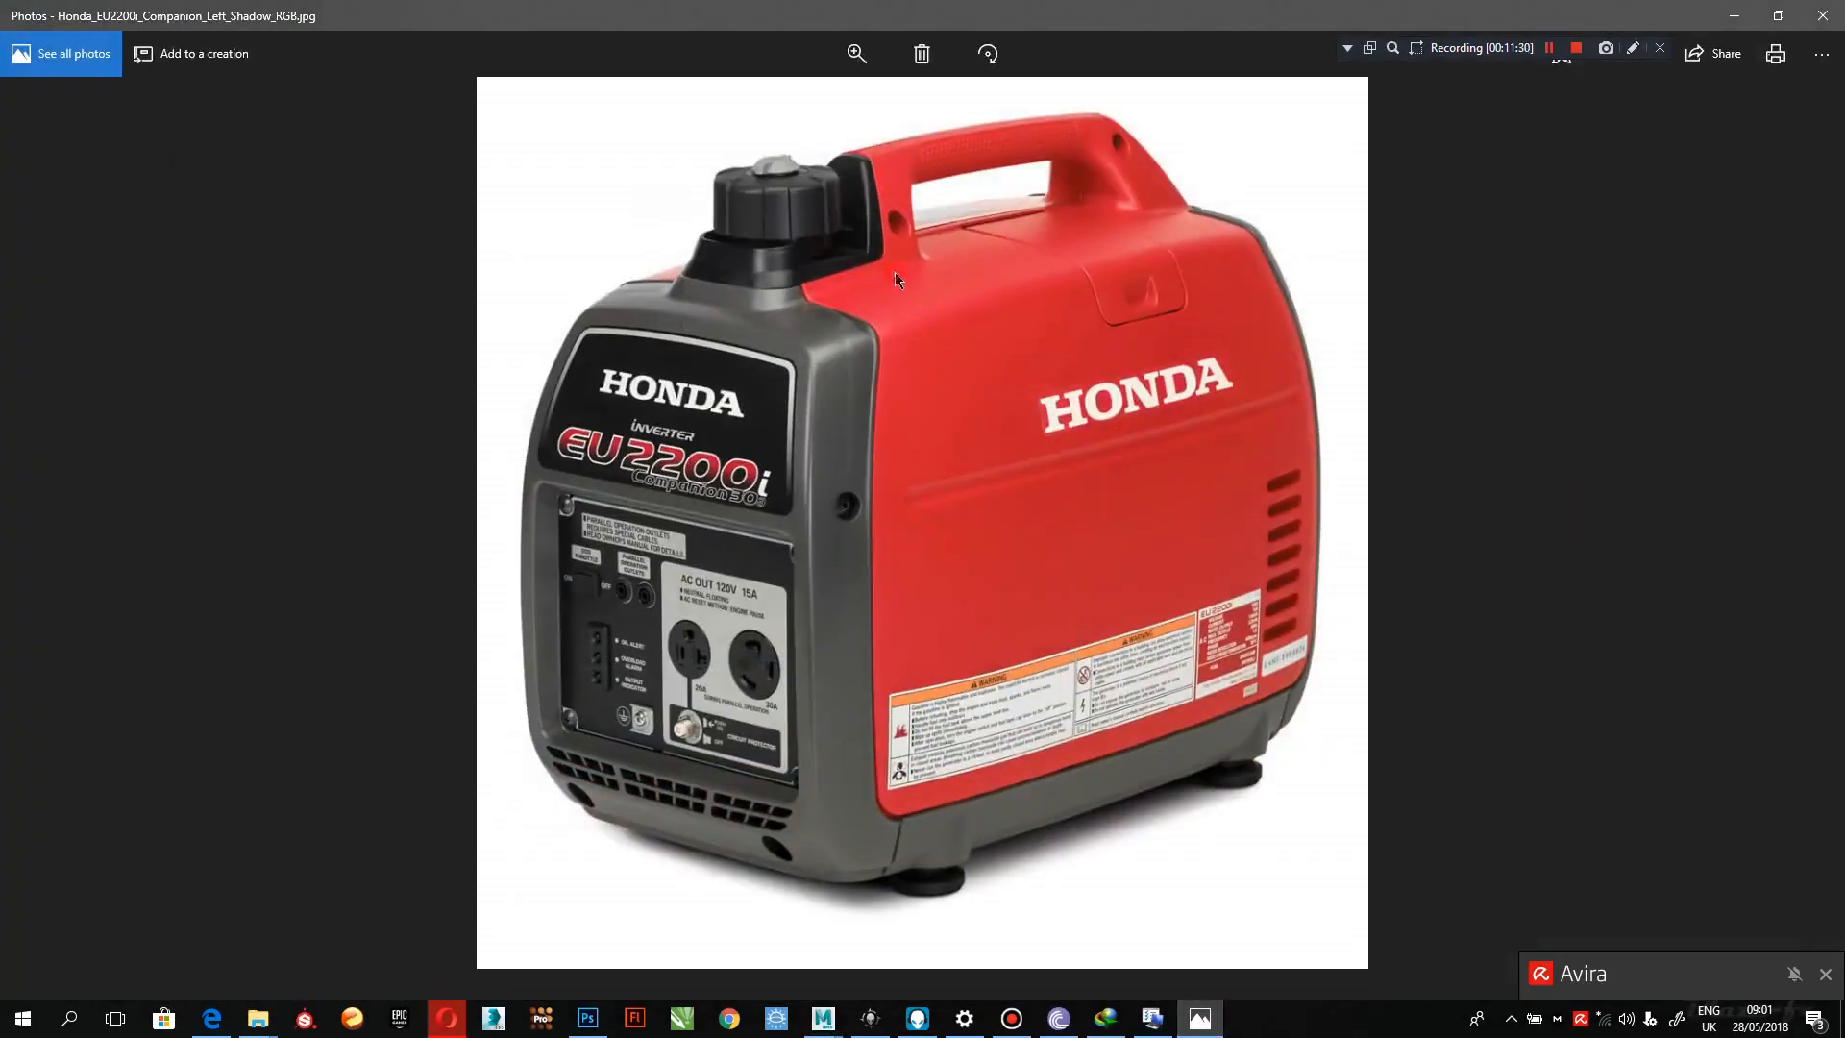
scroll(896, 271, "up", 3)
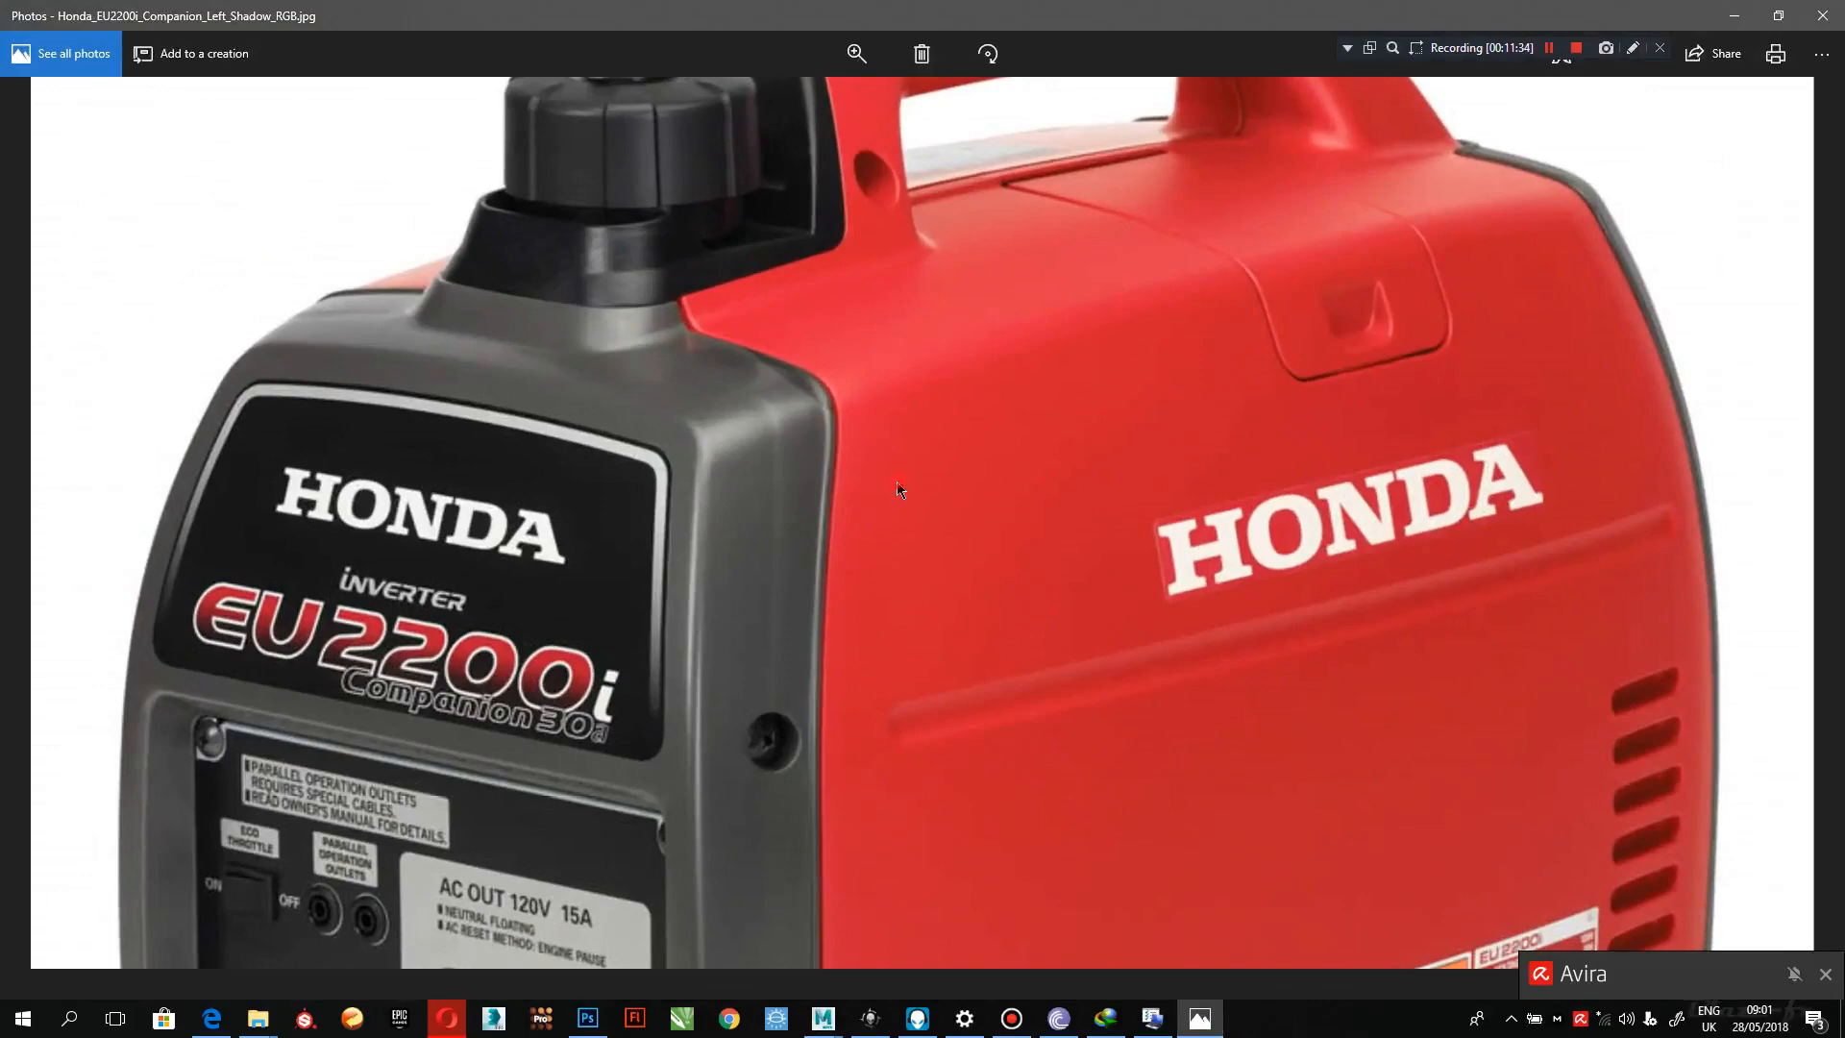
key("Left")
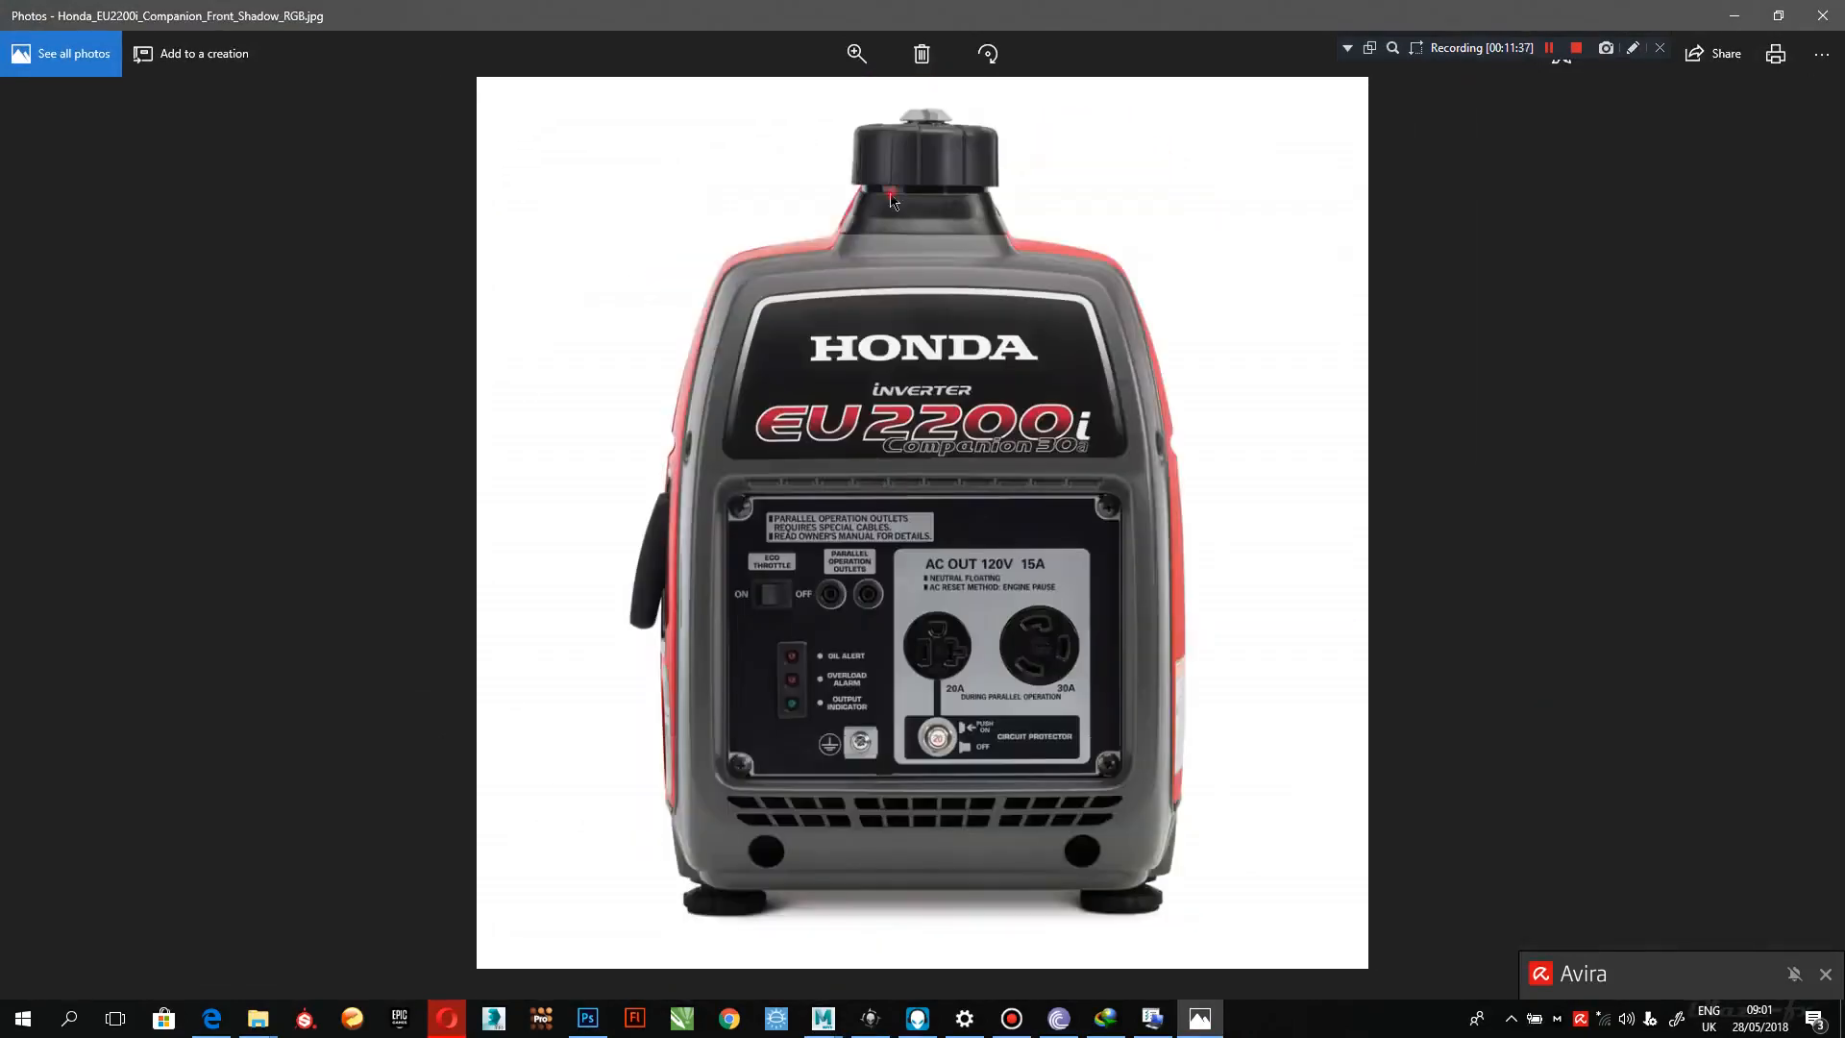
scroll(892, 200, "up", 3)
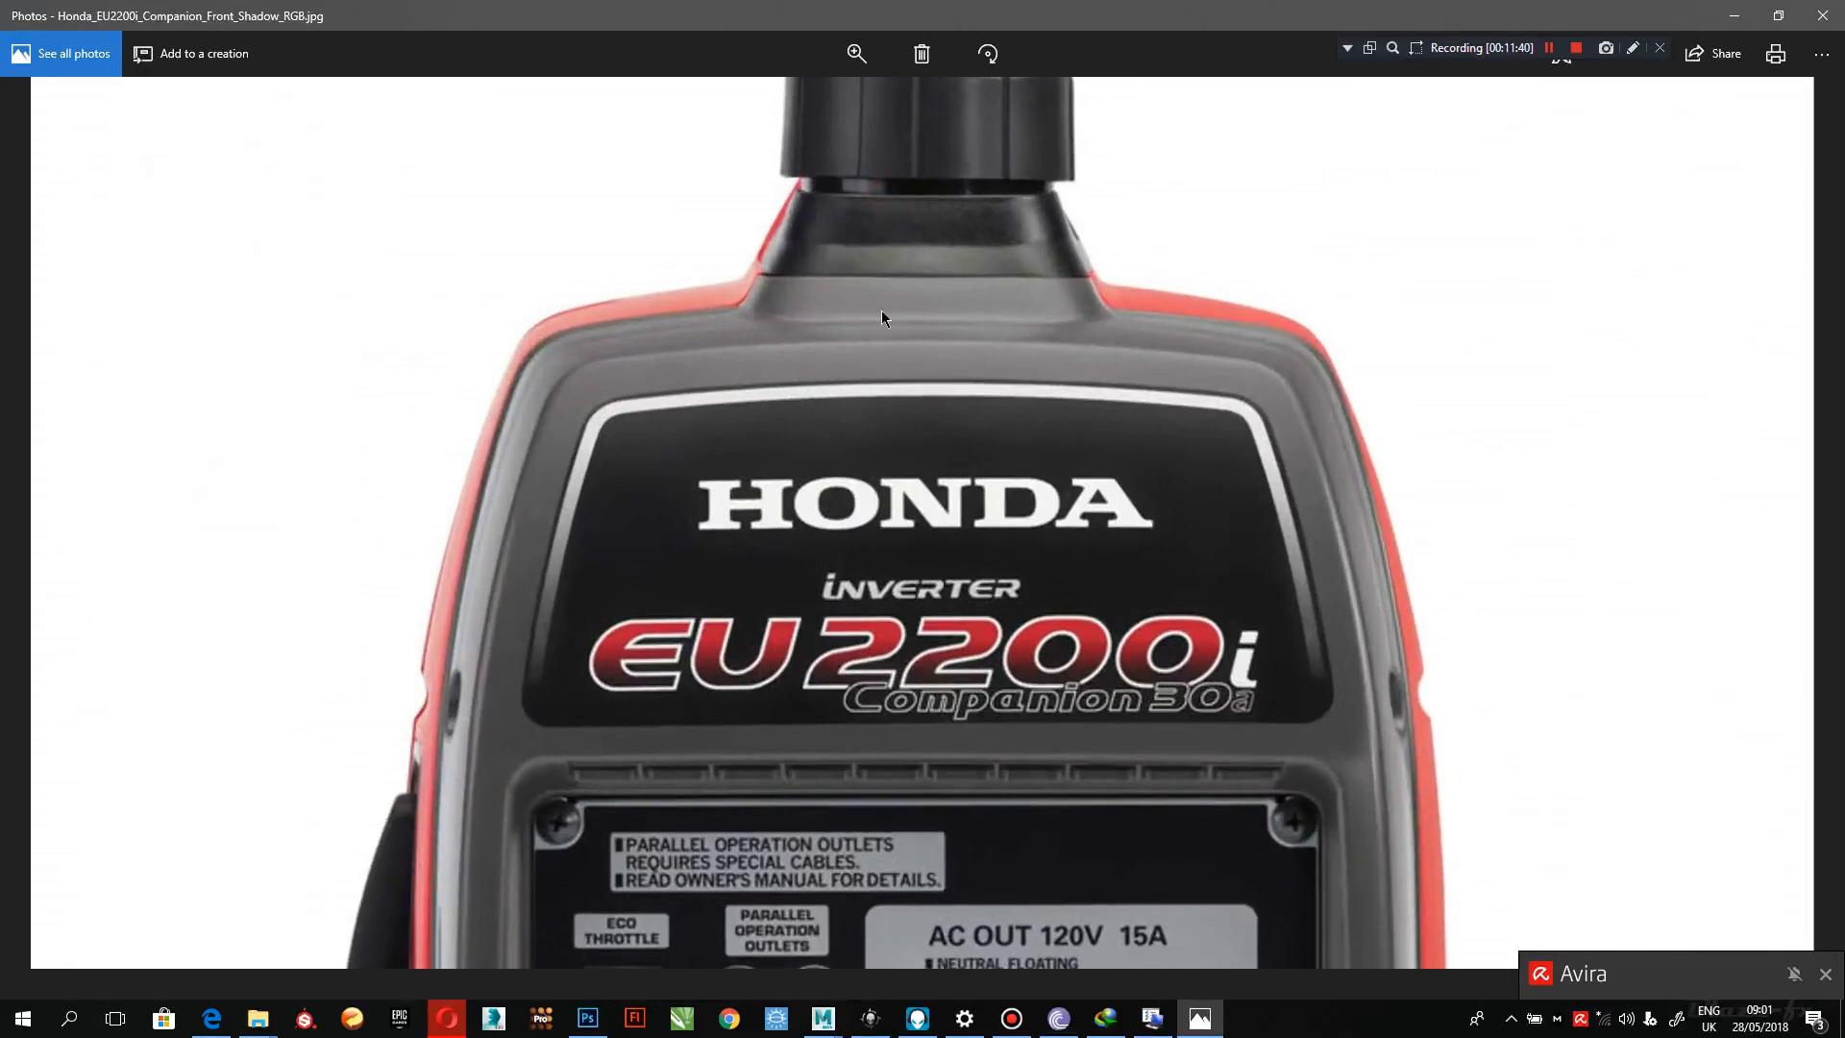
scroll(882, 317, "down", 3)
key("Left")
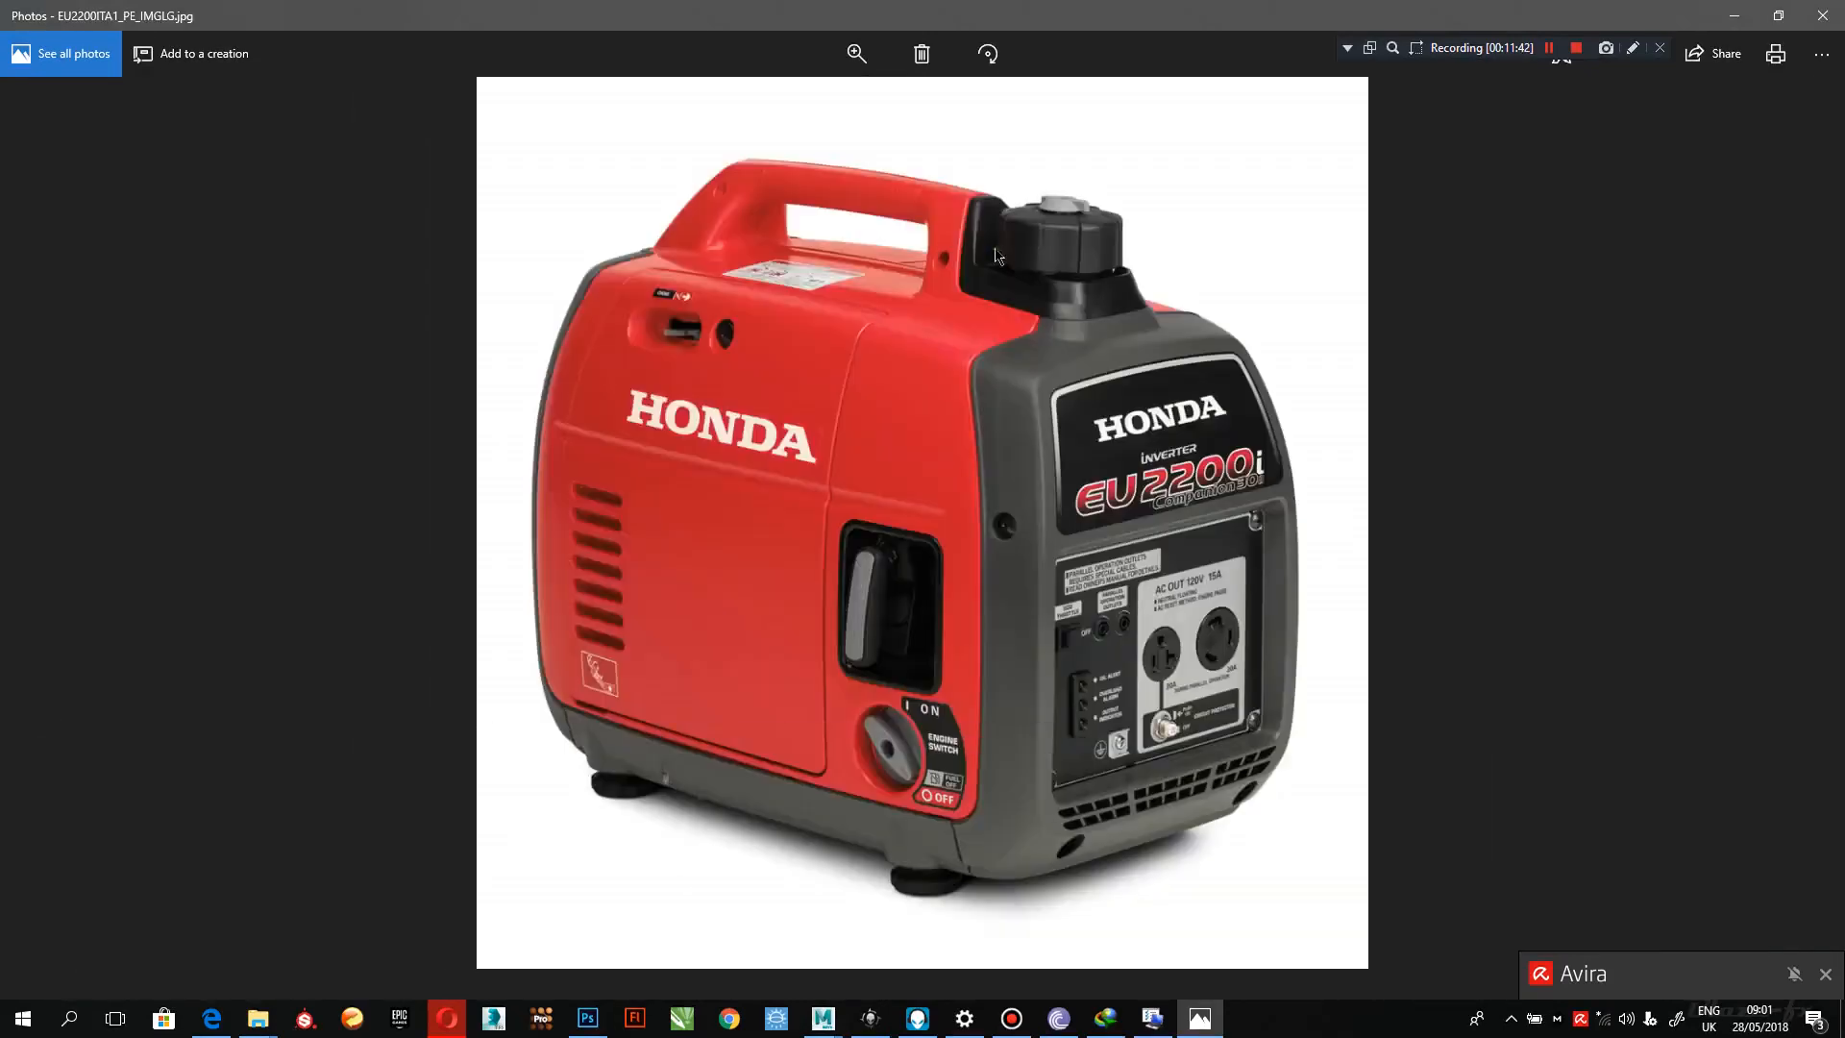
scroll(997, 256, "up", 3)
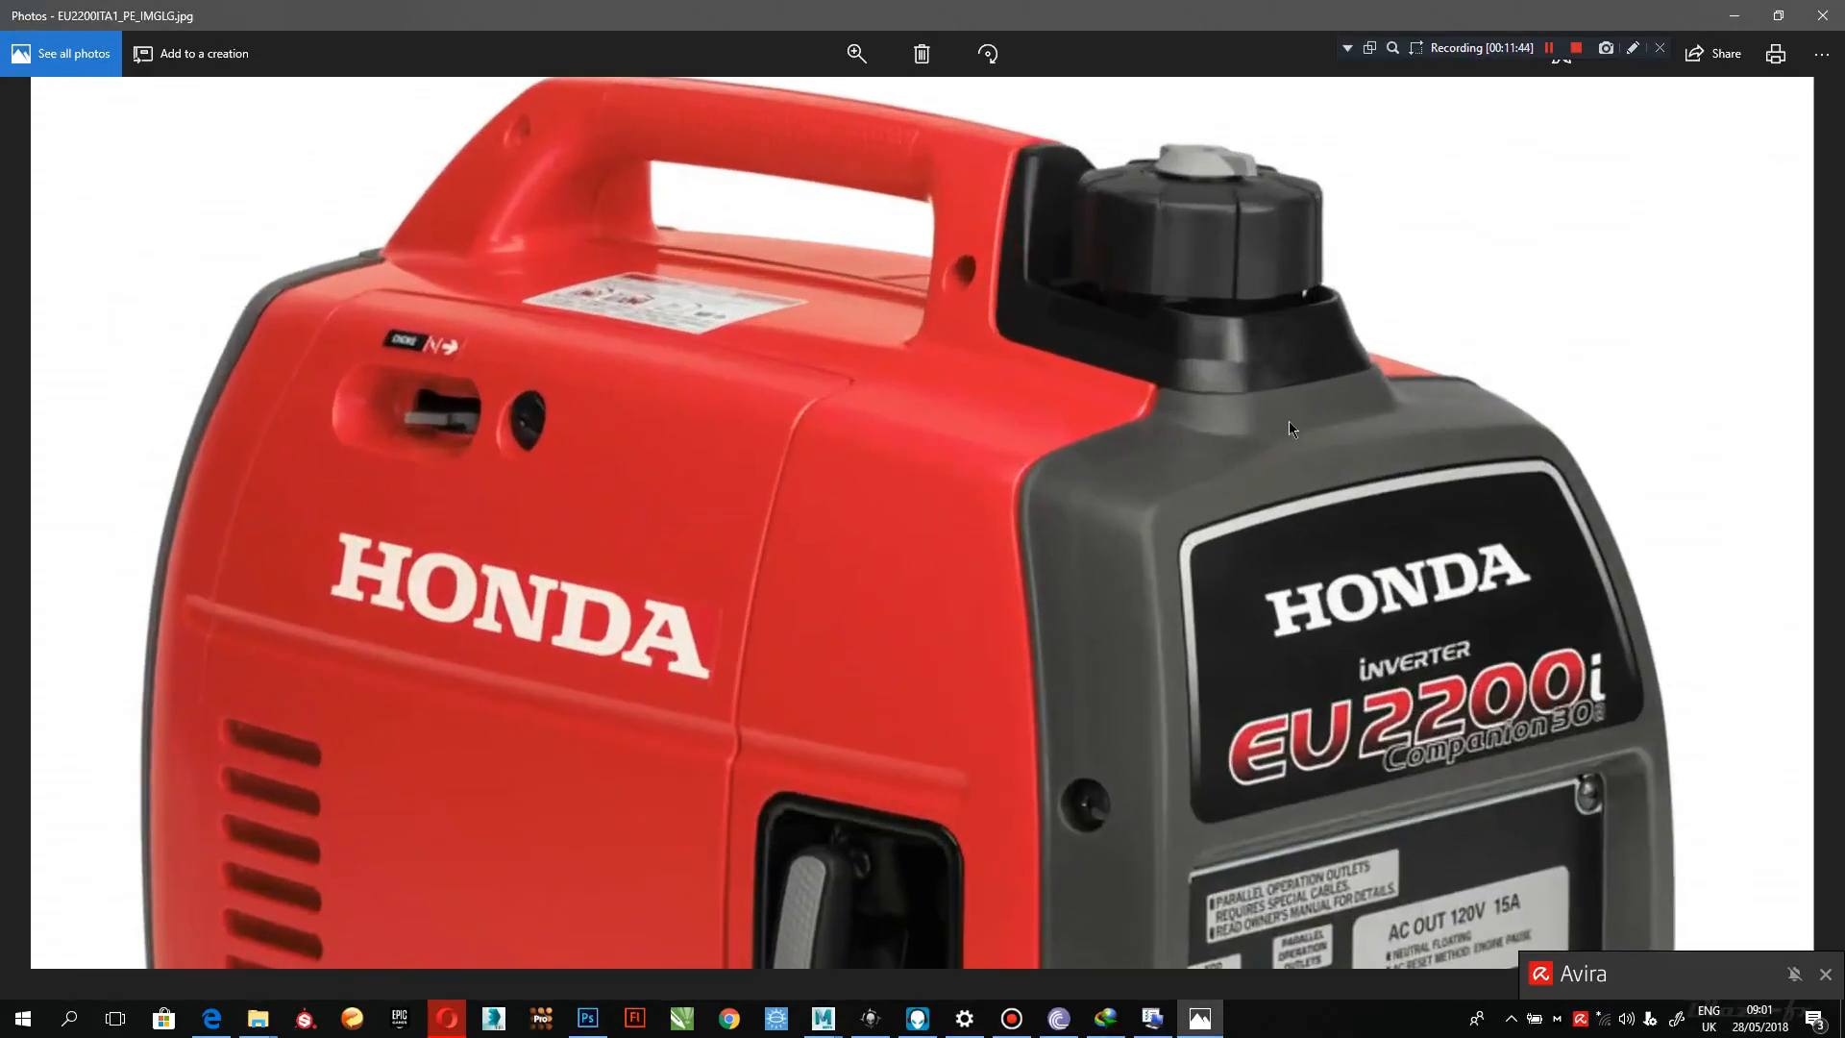
left_click(1734, 15)
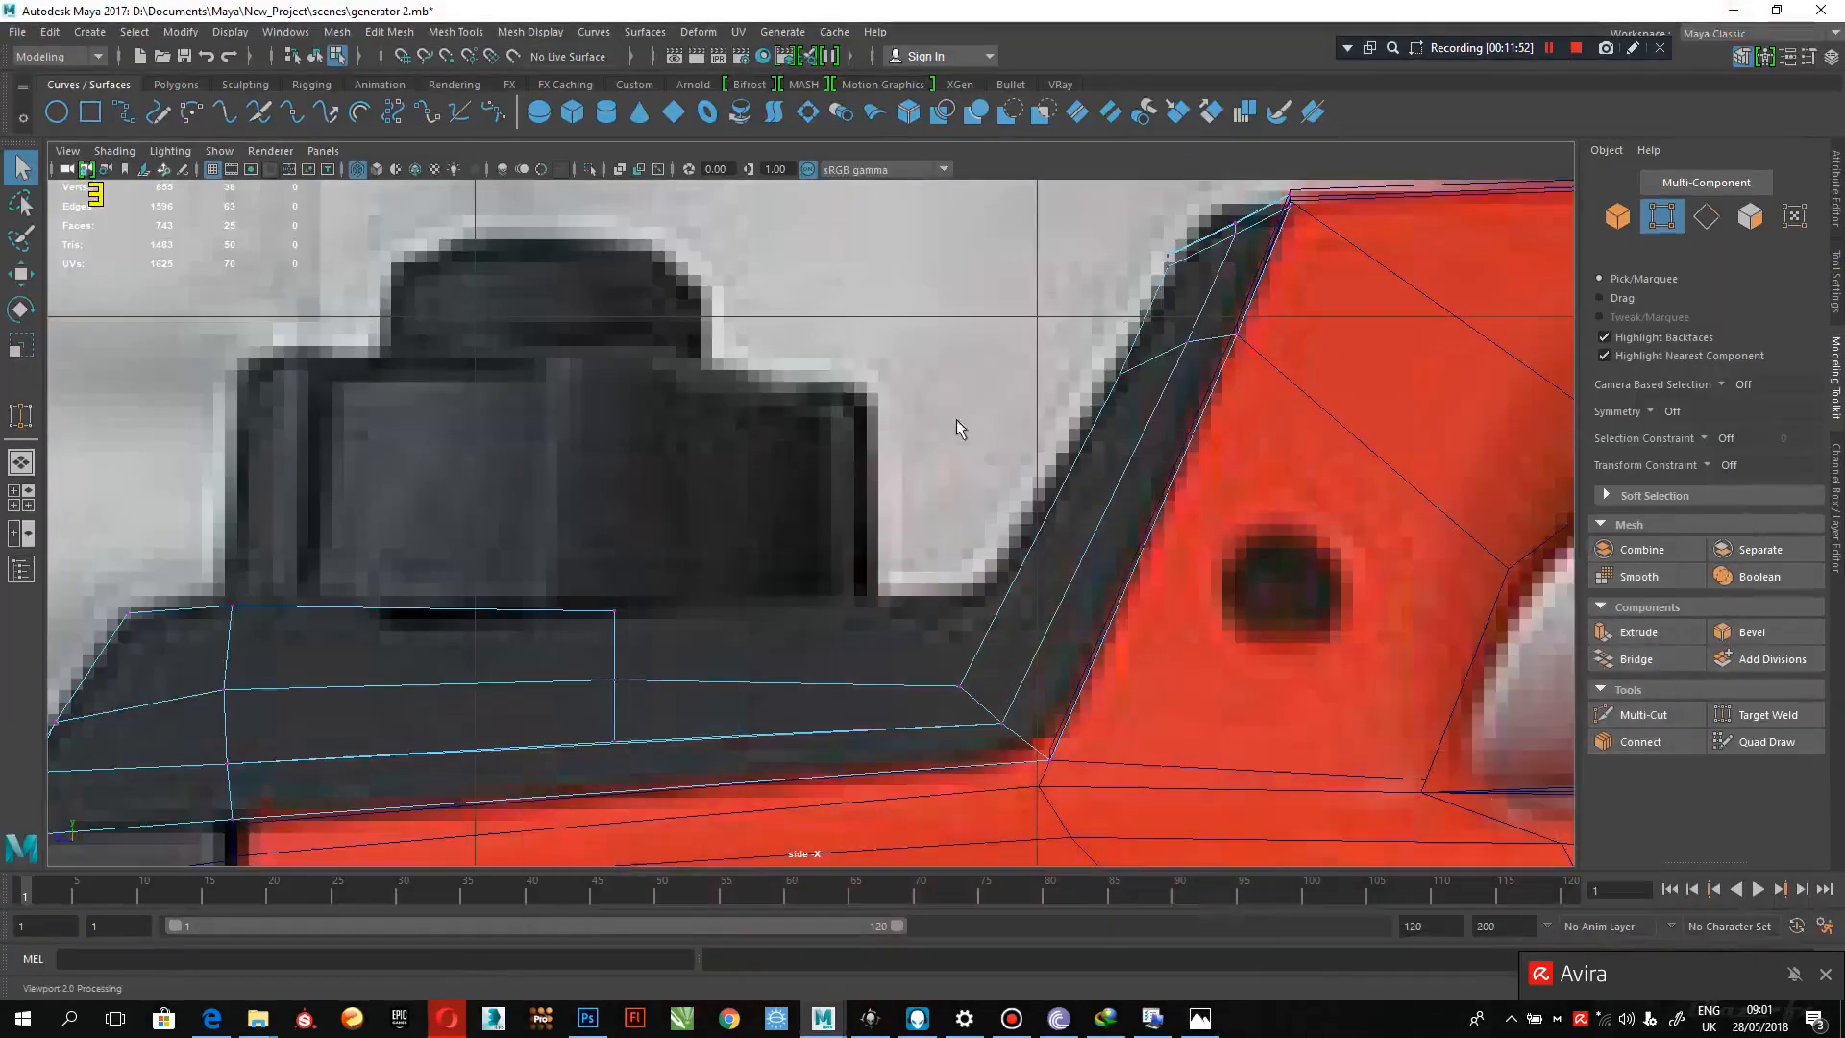
- Fit the collar's upper side and front vertices to the side-view reference, moving the front row to about Y 3.33, Z 2.72
middle_click_drag(738, 605, 849, 565, "alt")
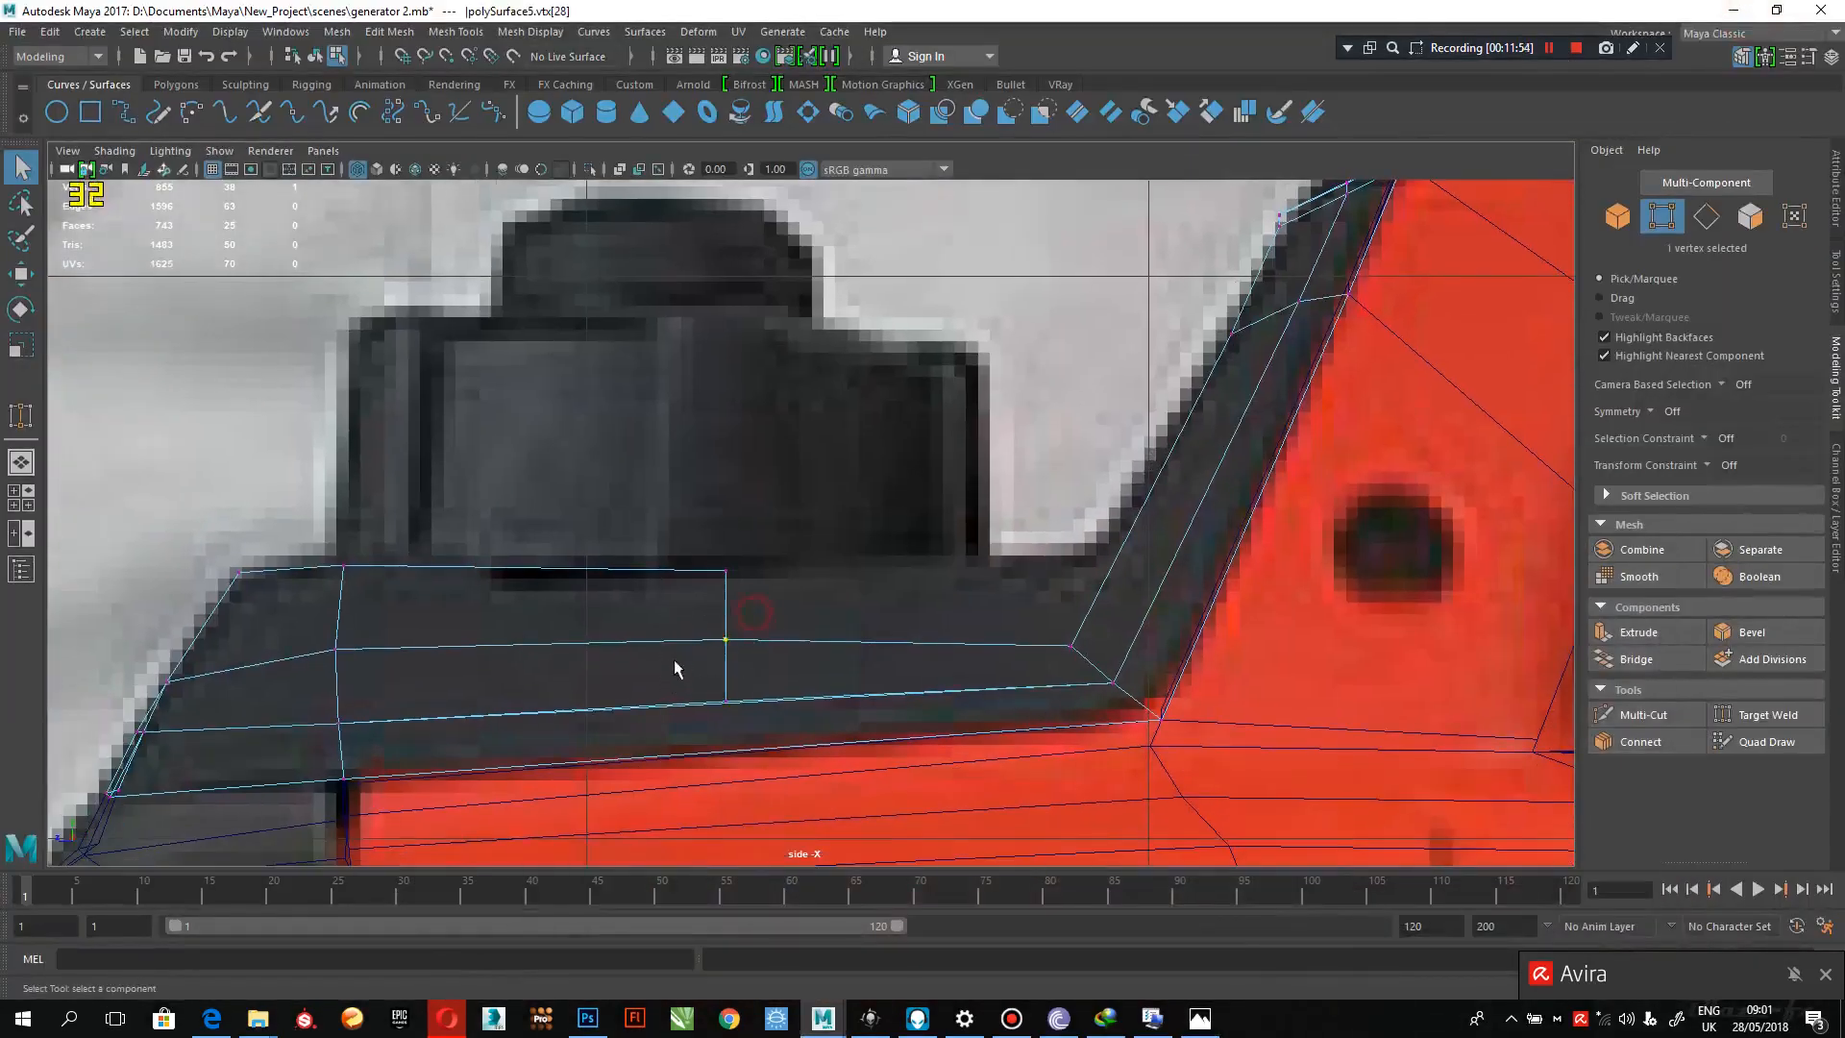
key("w")
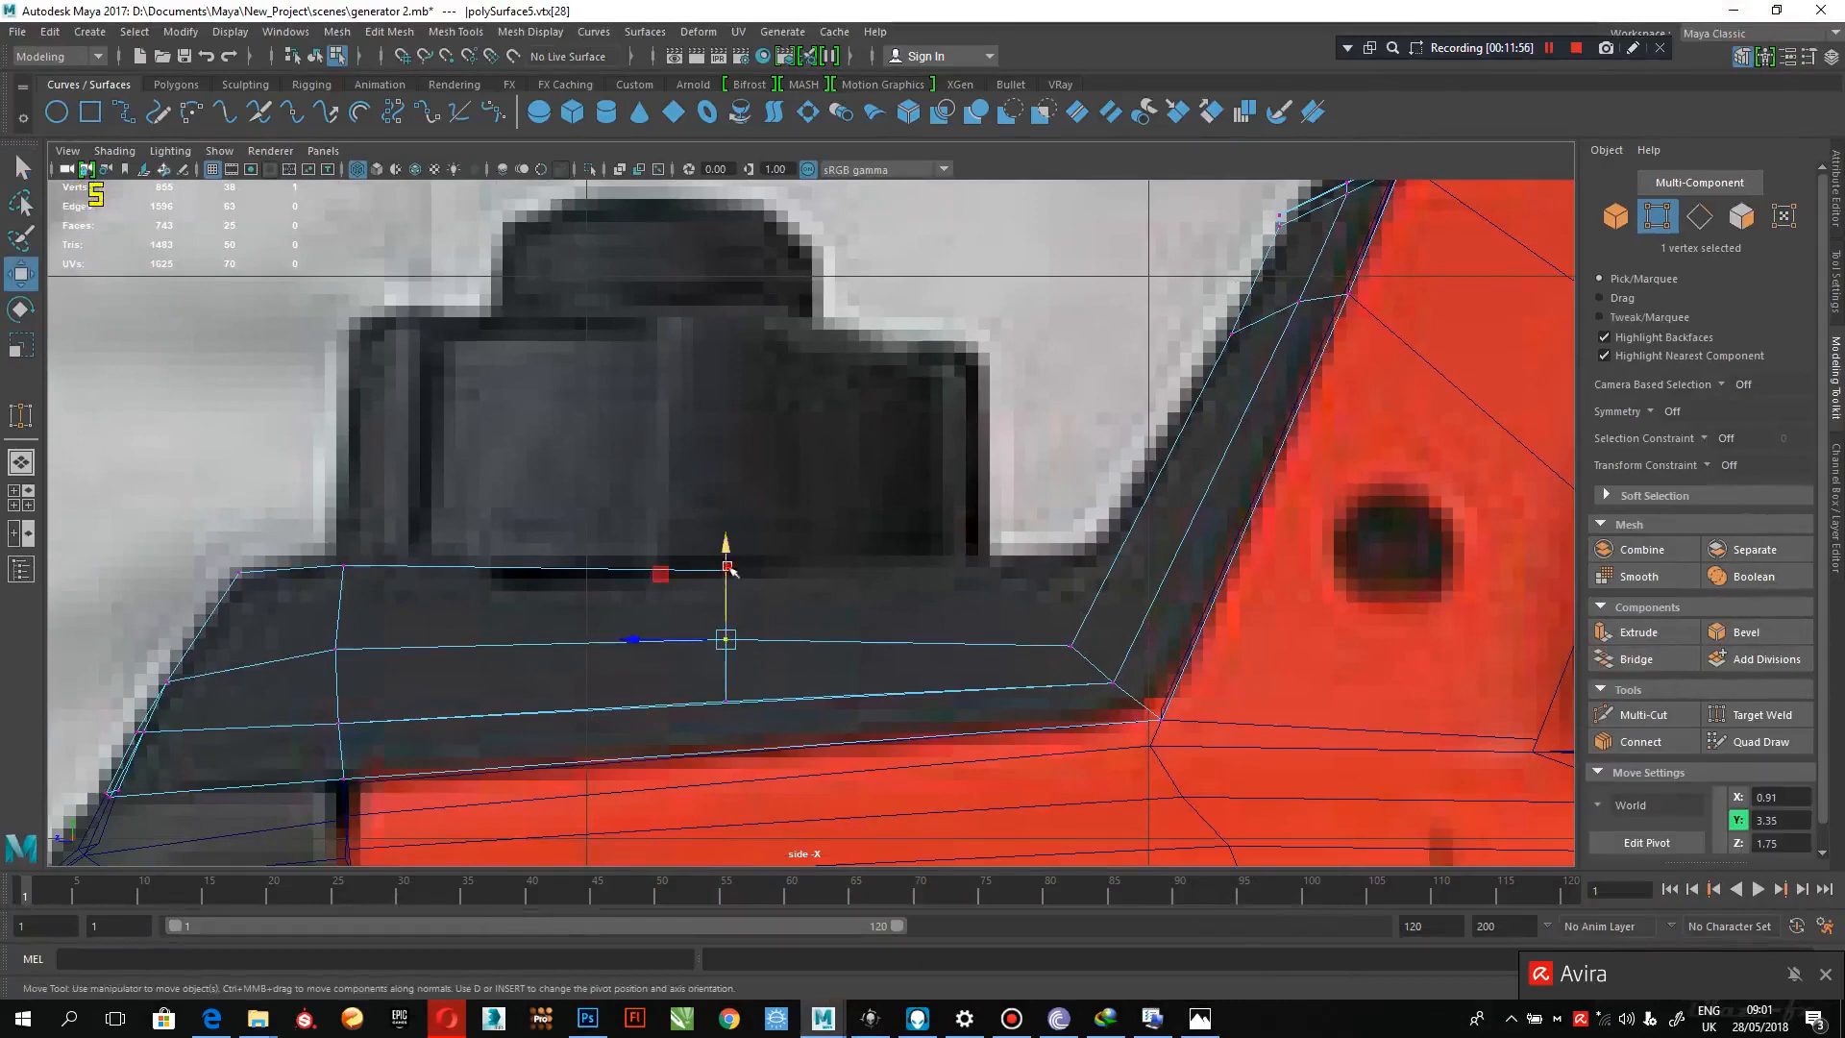
left_click_drag(728, 568, 637, 577)
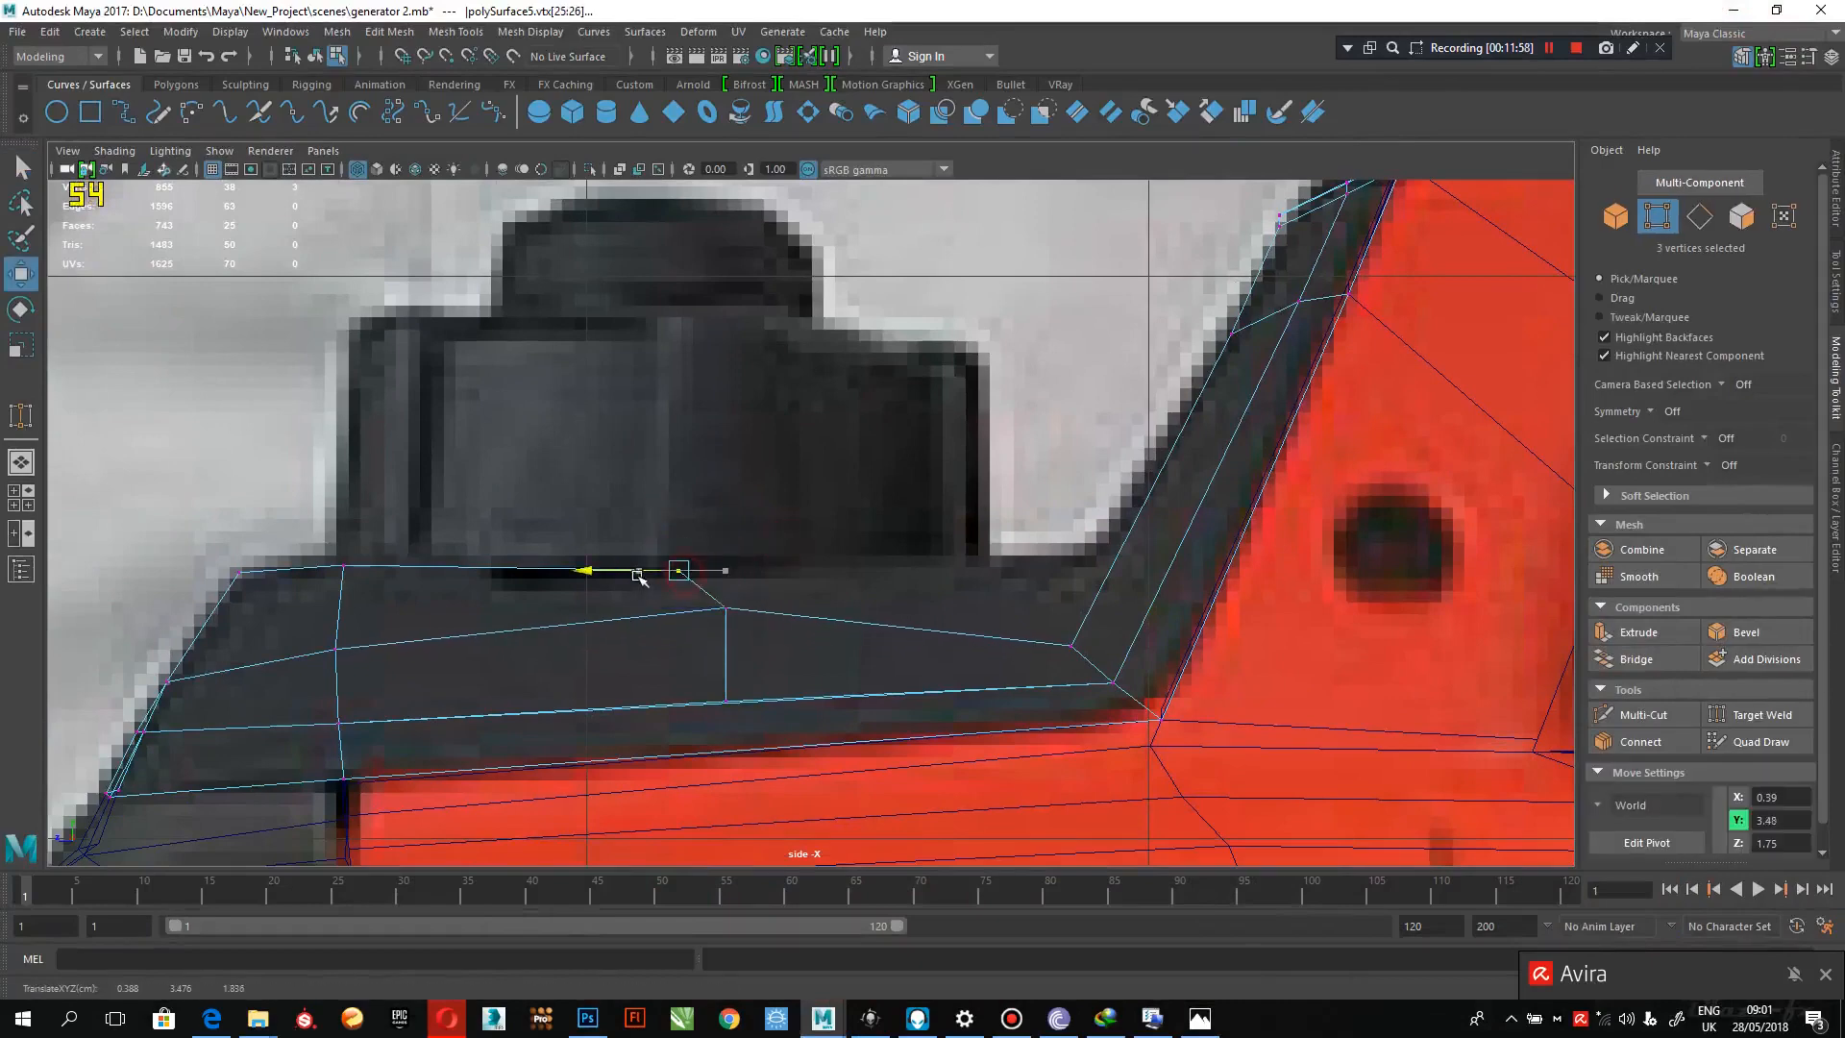
left_click_drag(367, 684, 333, 571)
left_click_drag(246, 694, 173, 582)
left_click_drag(101, 653, 126, 652)
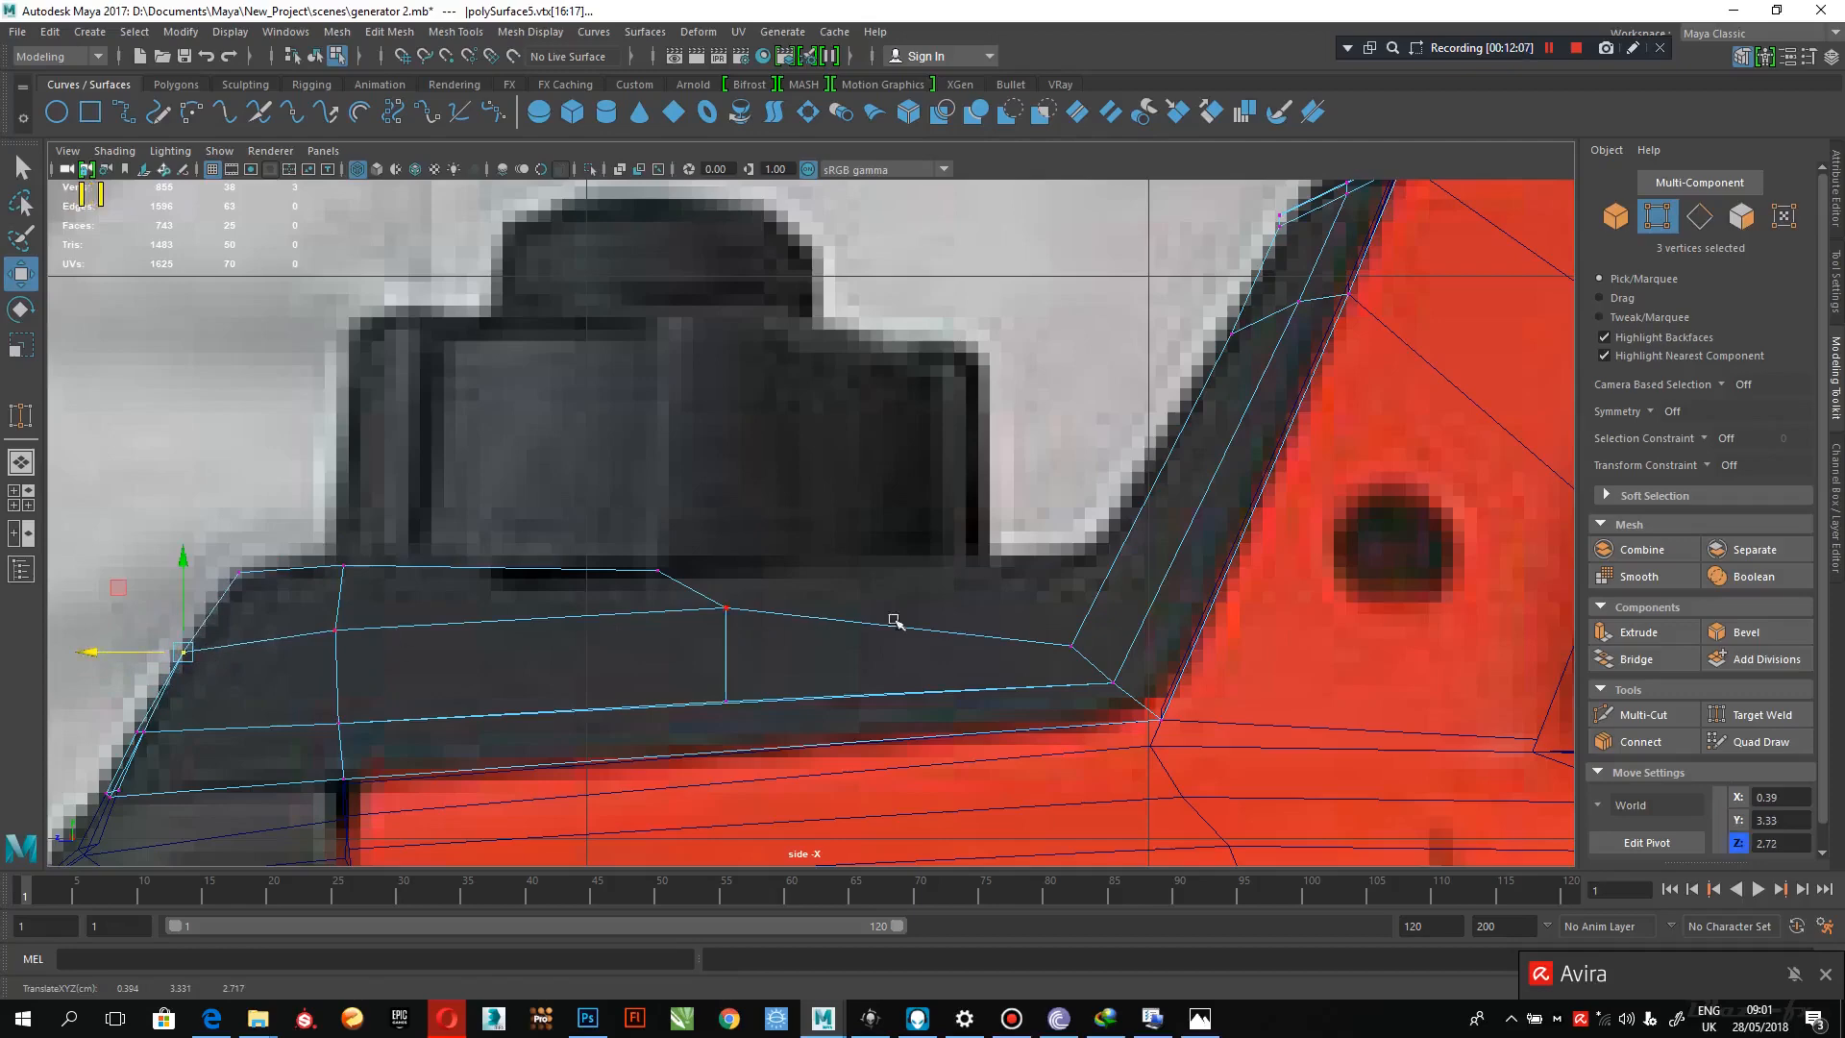
- Move the inner corner vertex between the collar and handle strip to about Y 3.49, Z 1.09 on the reference outline
left_click(1072, 642)
left_click_drag(1070, 602, 1037, 562)
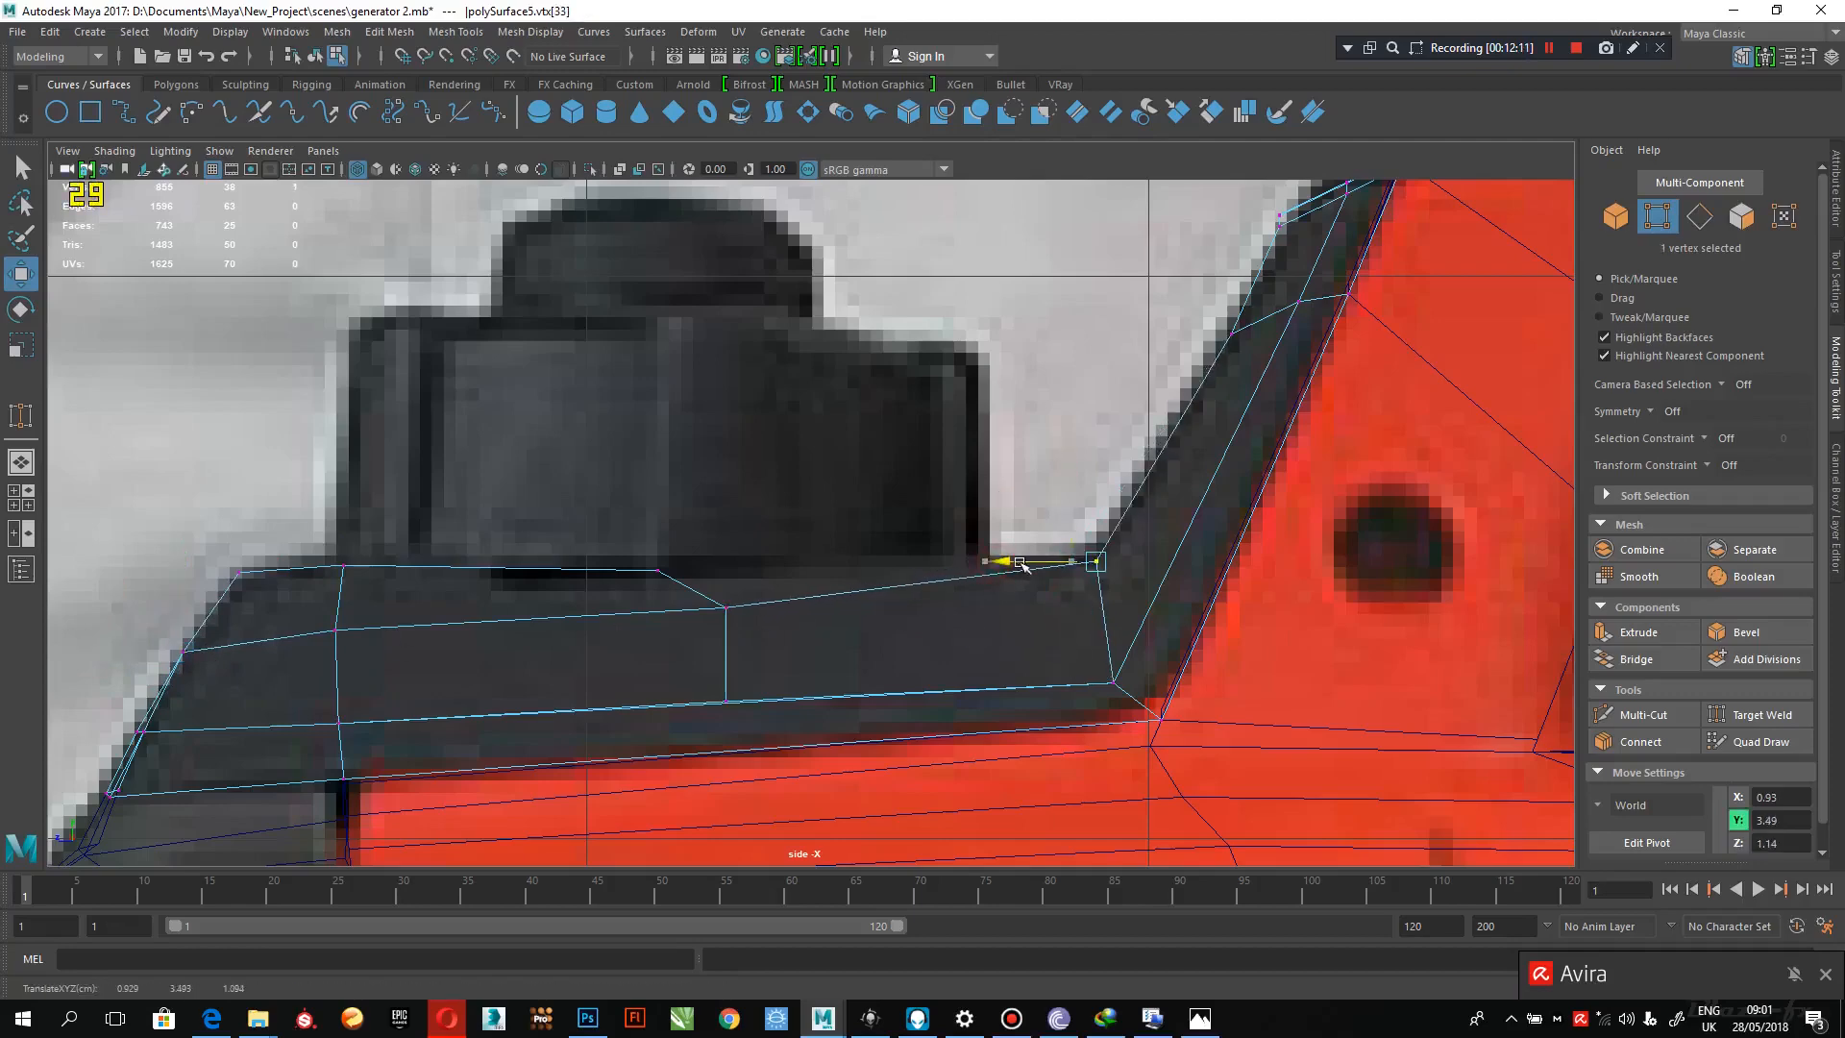
middle_click_drag(1162, 446, 1097, 616, "alt")
- Align the handle strip's upper vertices with the black outline in the side reference, placing the vertex below the tip at Z 0.75
left_click_drag(1098, 502, 1100, 498)
left_click_drag(1255, 345, 1156, 386)
middle_click_drag(1189, 377, 1010, 433, "alt")
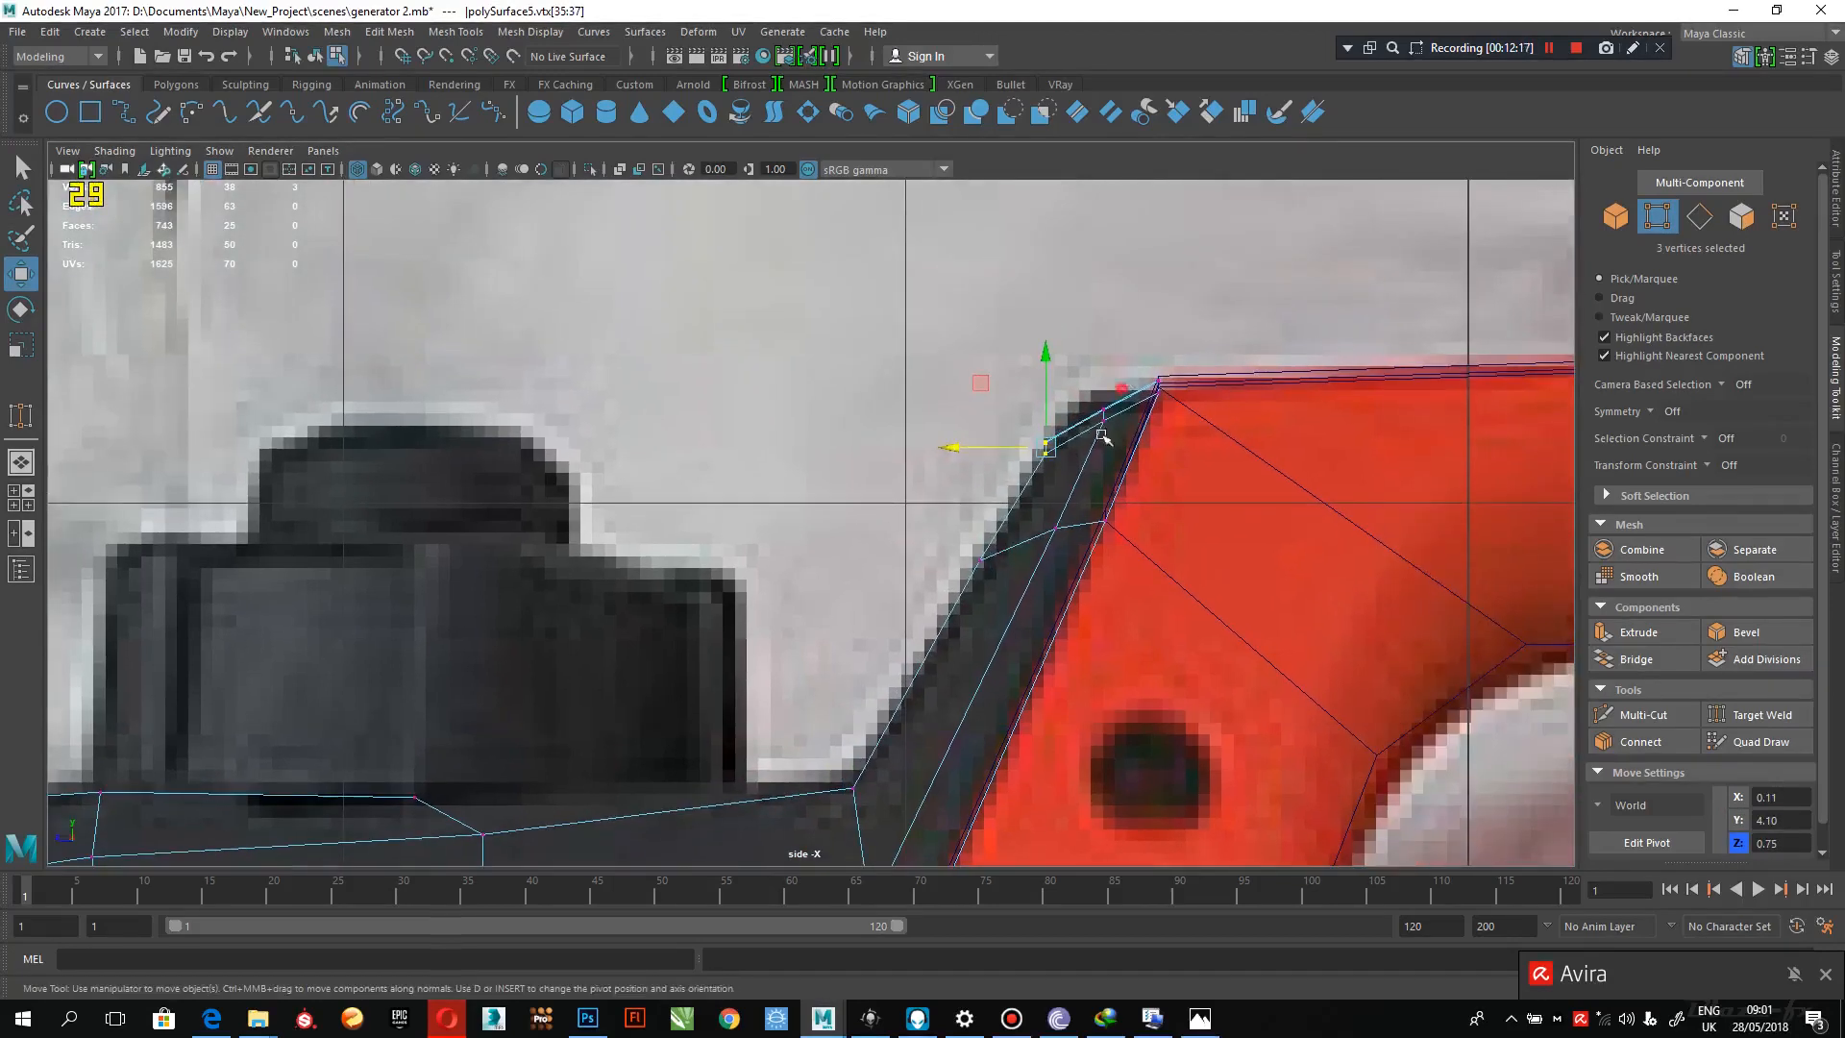
left_click_drag(1132, 378, 1056, 398)
left_click(1054, 523)
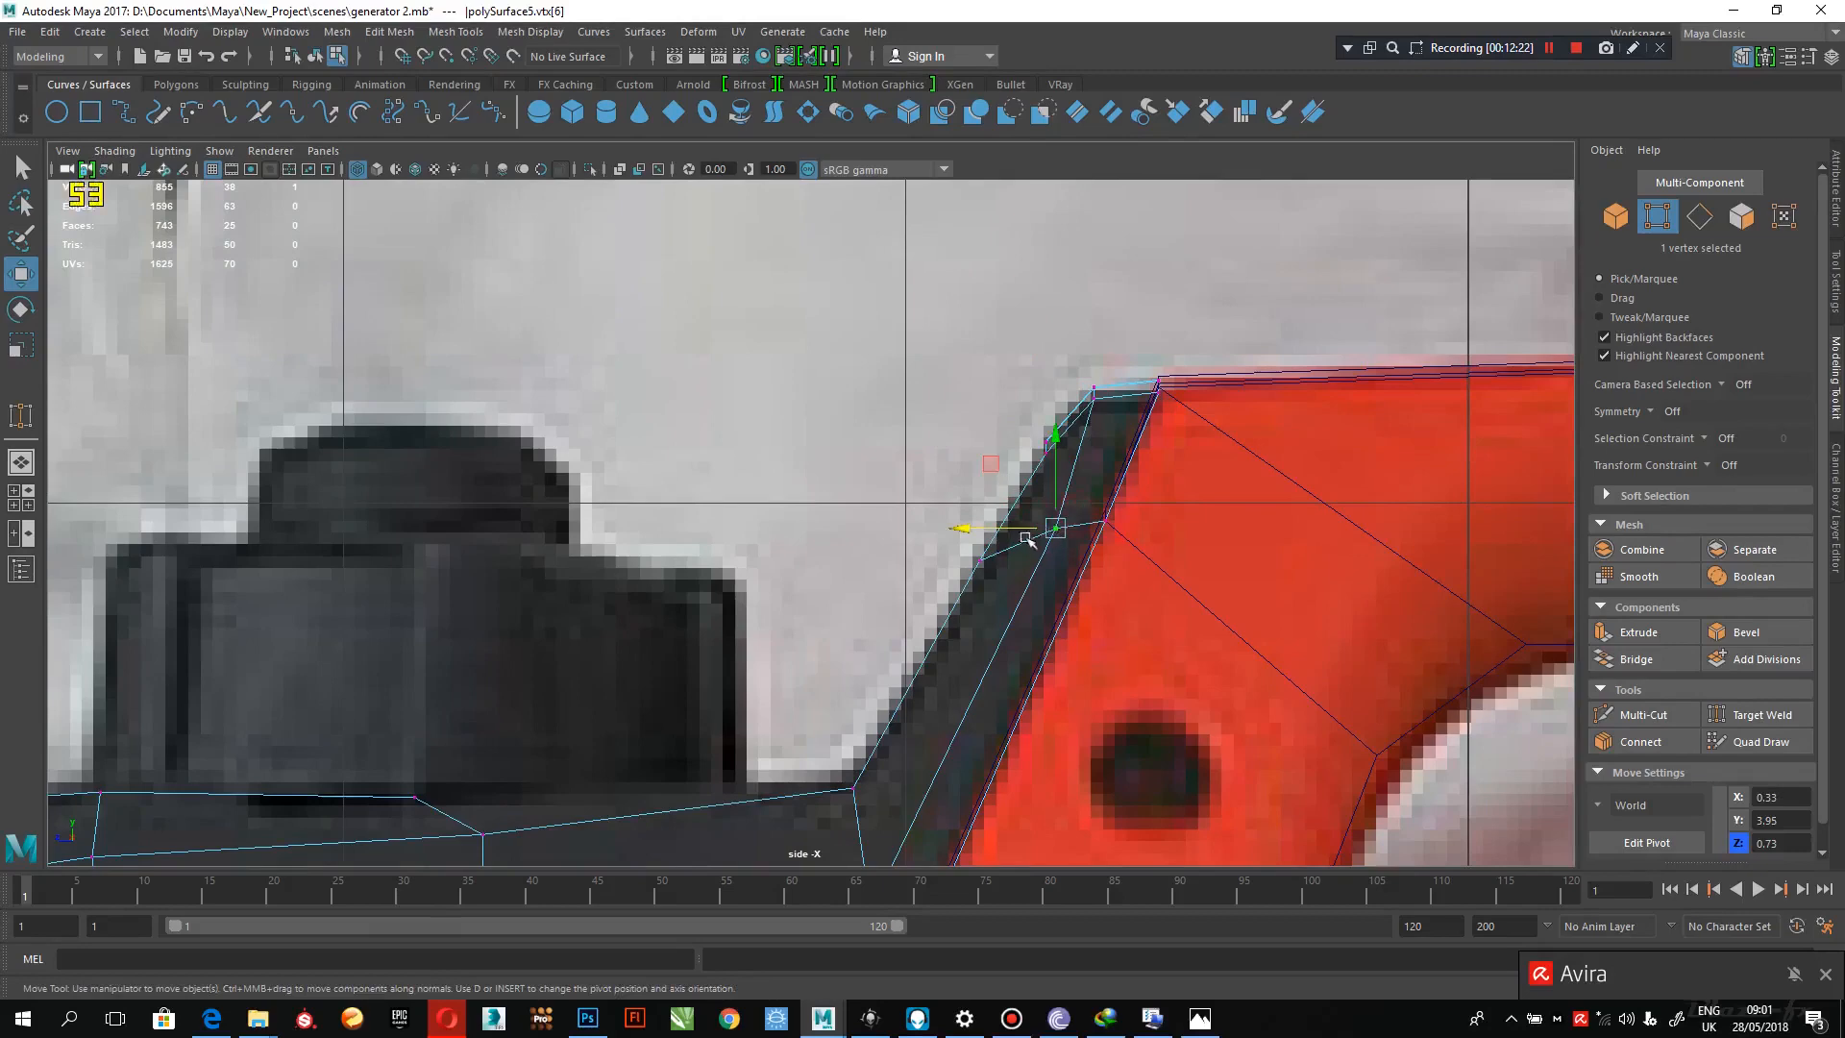
left_click_drag(1027, 536, 1020, 522)
left_click_drag(1056, 402, 1032, 438)
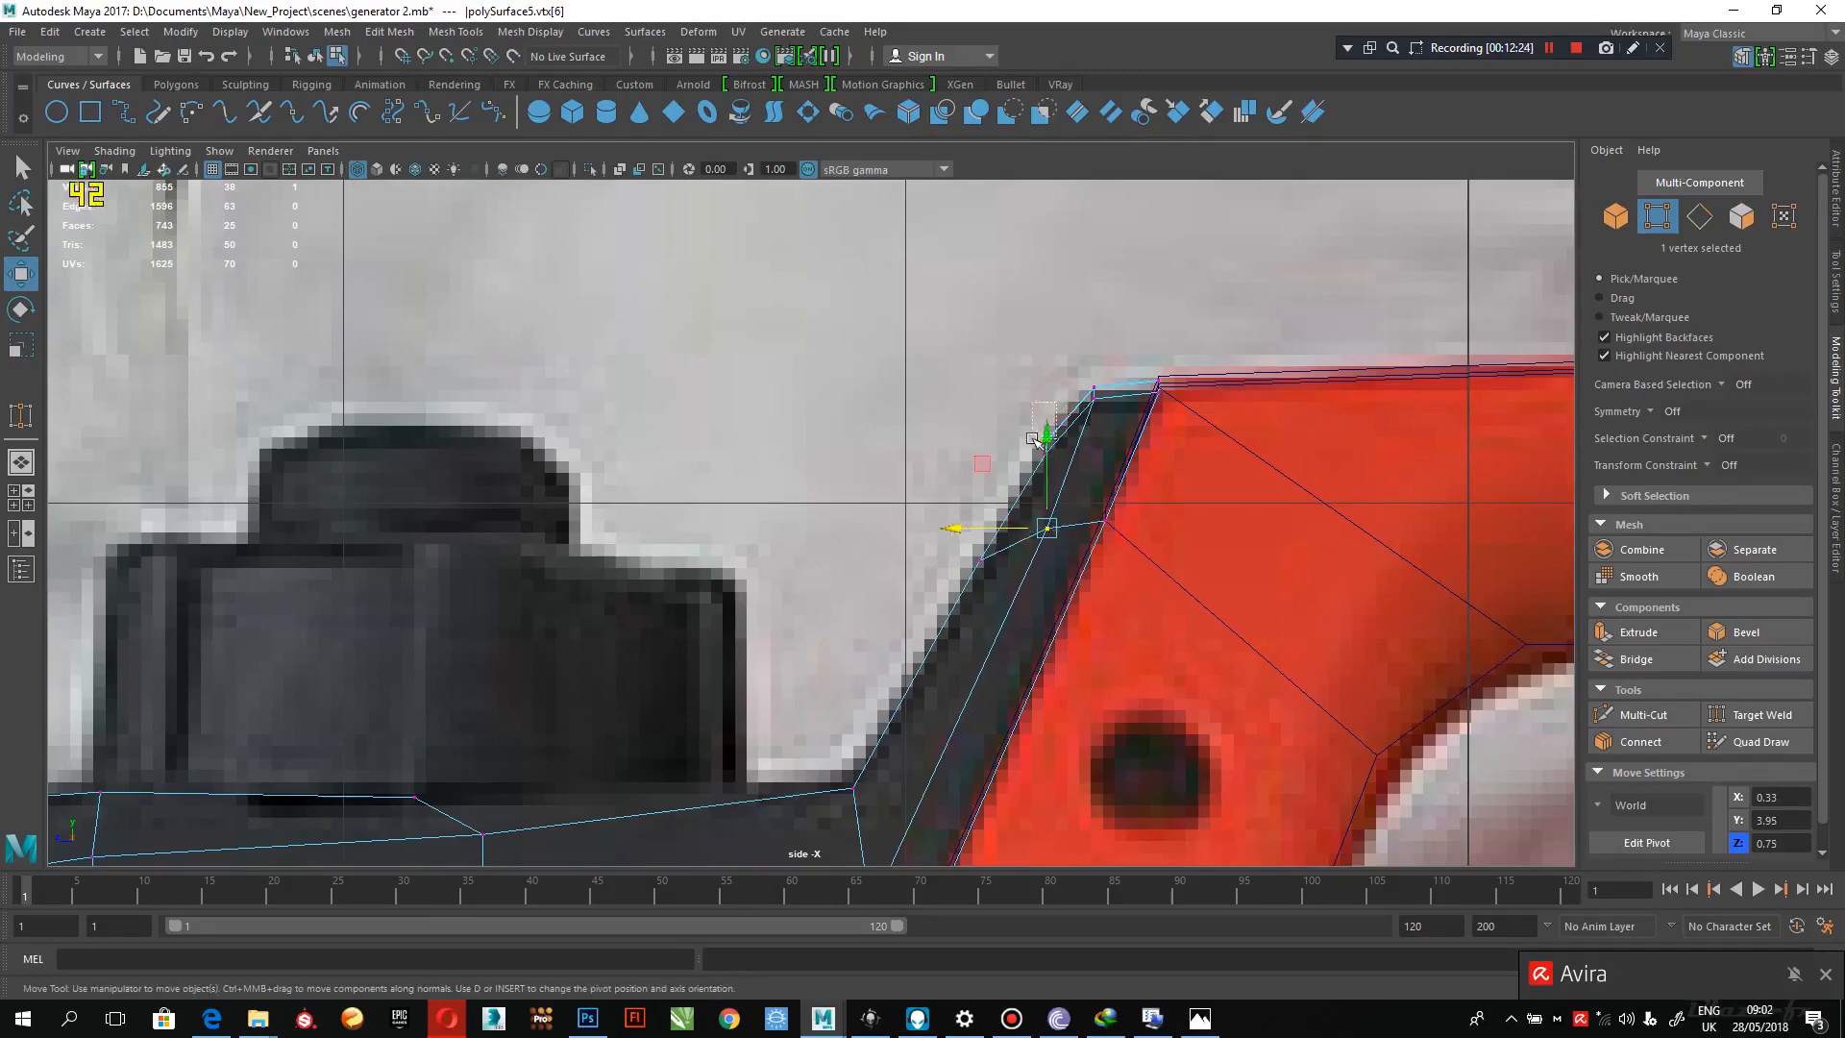
left_click(1005, 442)
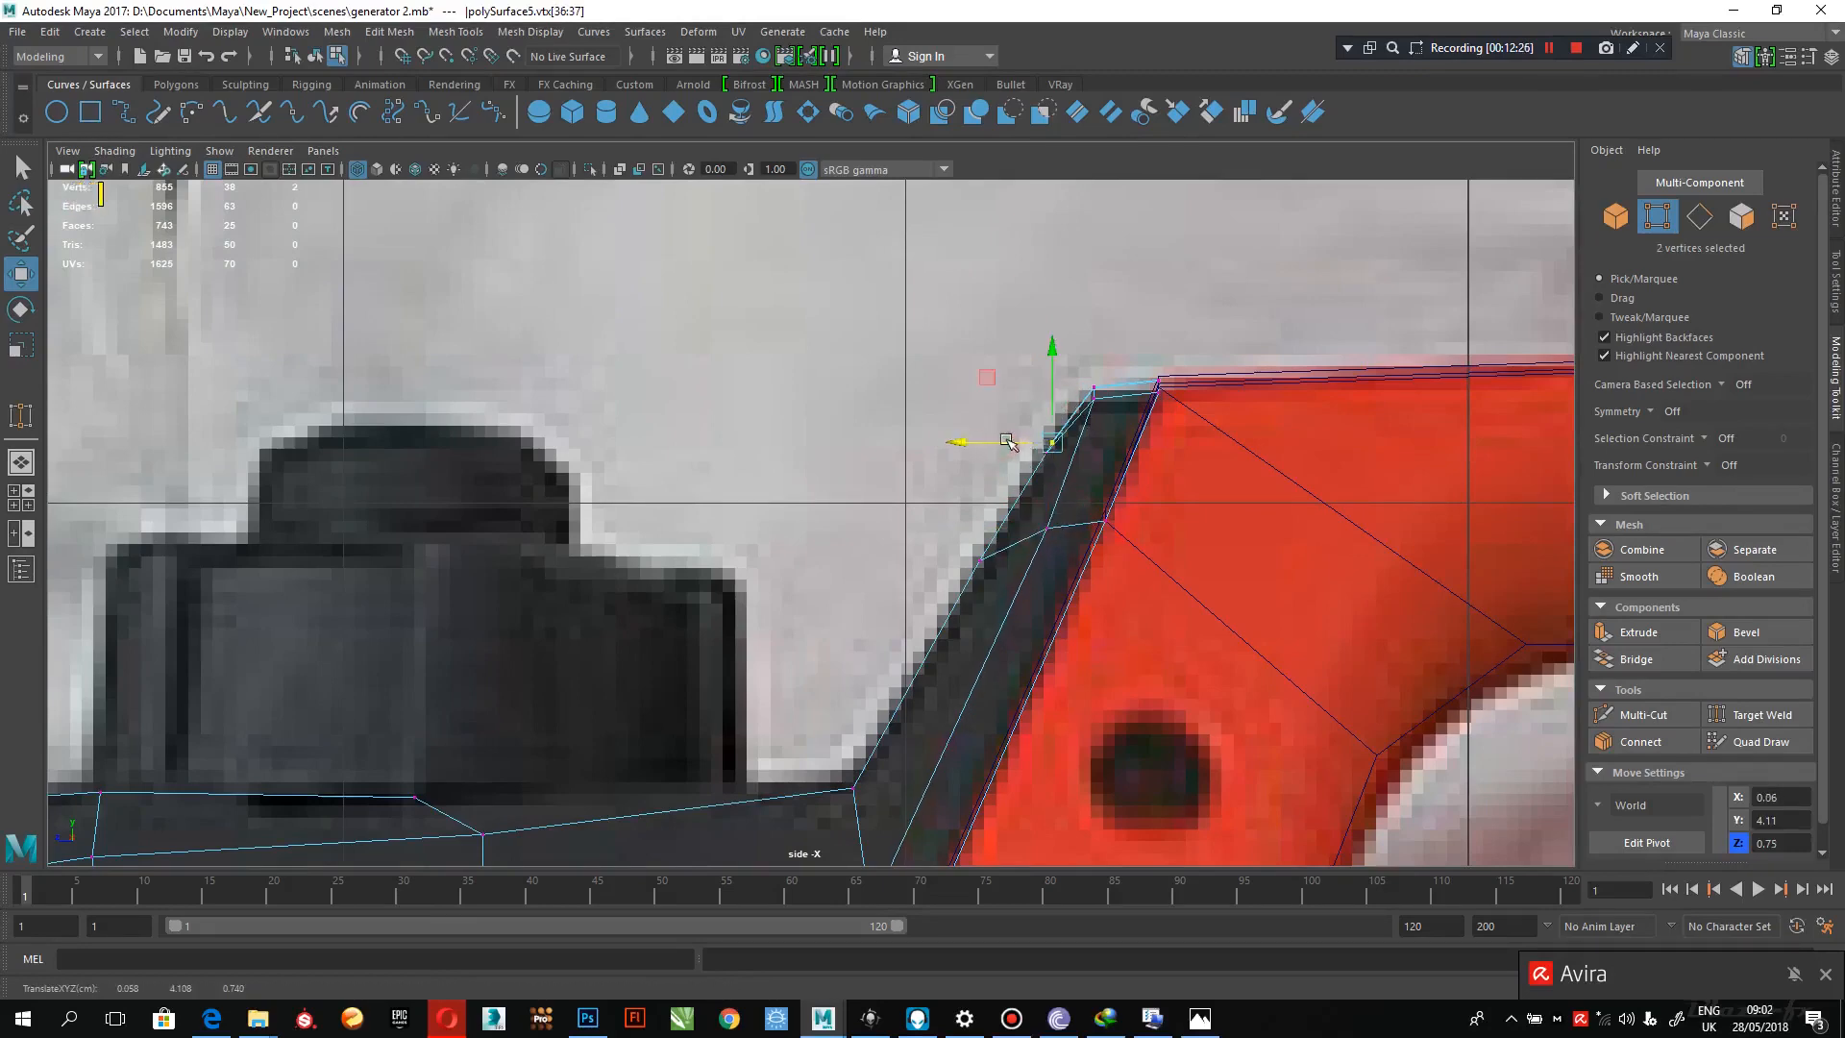
- Move the handle strip's inner vertex below the tip outward along X to flatten the twisted faces
key("space")
key("space")
left_click_drag(1055, 441, 1144, 481, "alt")
middle_click_drag(1144, 480, 1147, 532, "alt")
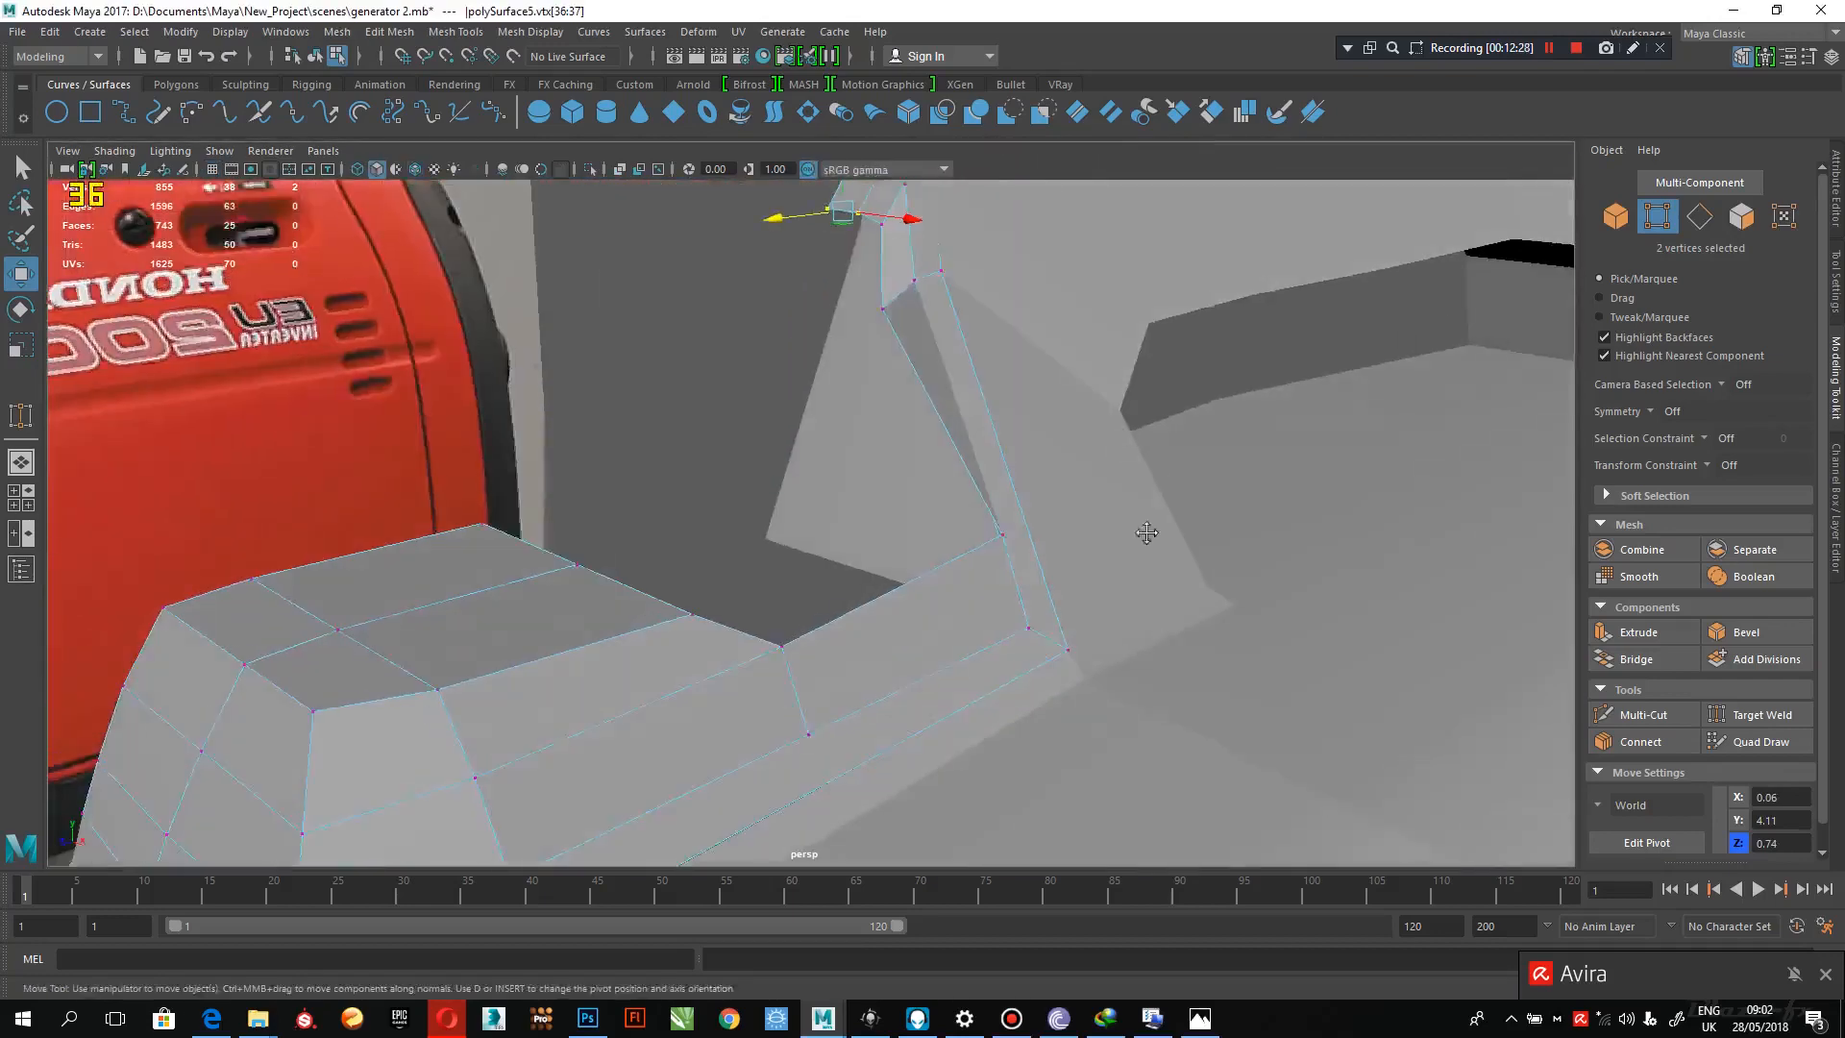
left_click_drag(1147, 533, 928, 658, "alt")
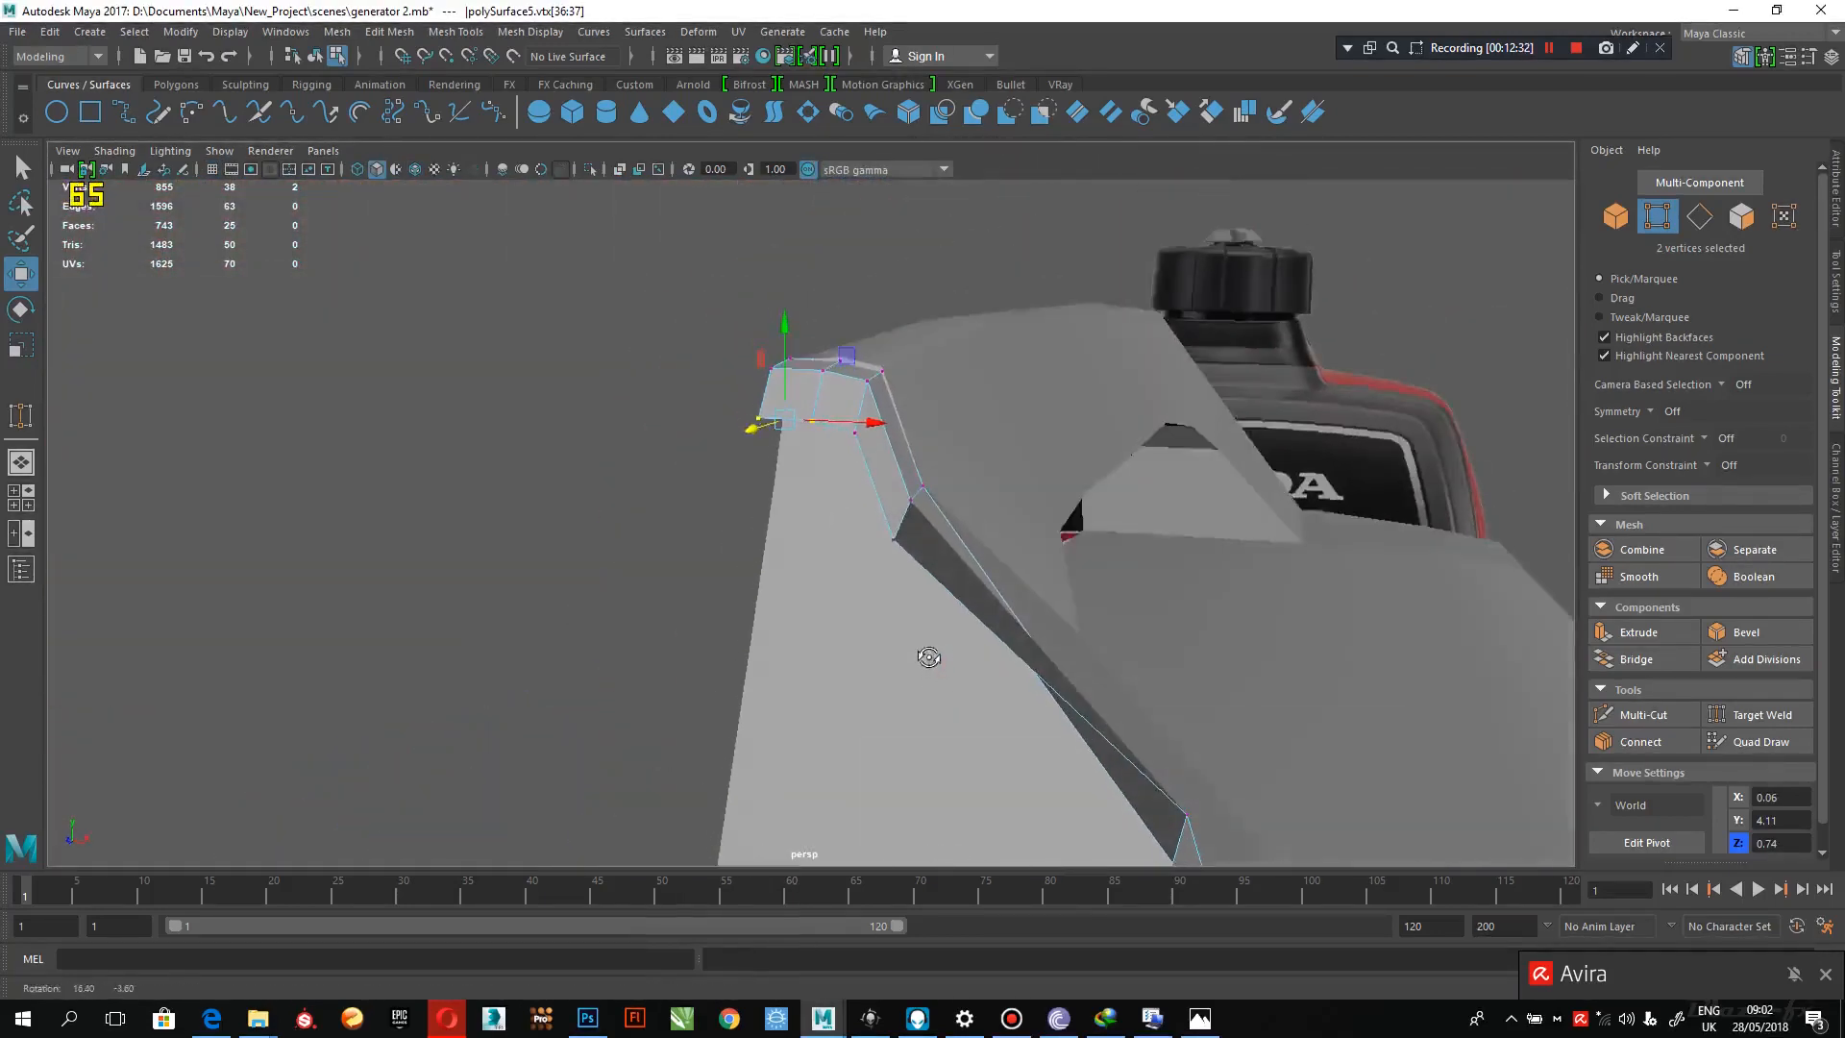
left_click(893, 538)
key("f")
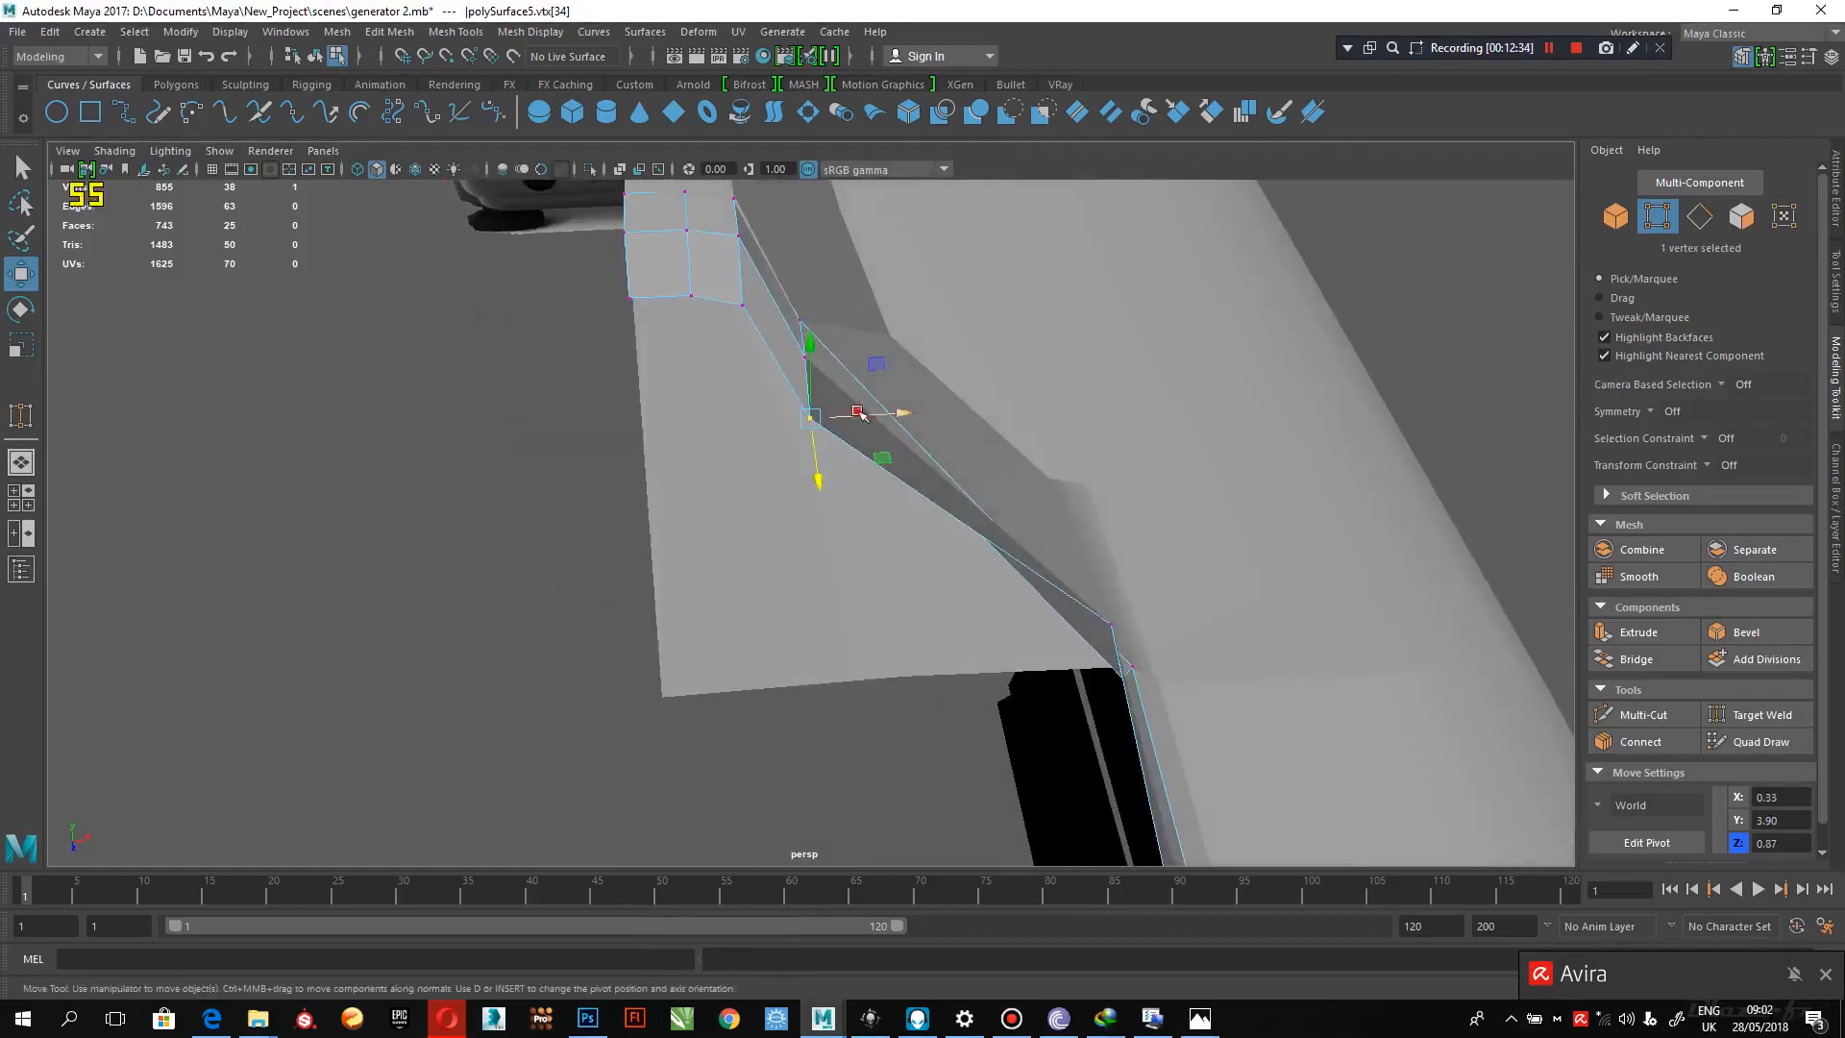
left_click_drag(860, 413, 1212, 471)
- Adjust the strip's bottom corner vertex along X and place the inner vertex below the tip at about X 0.41, Y 3.90, Z 0.85
left_click(1229, 490)
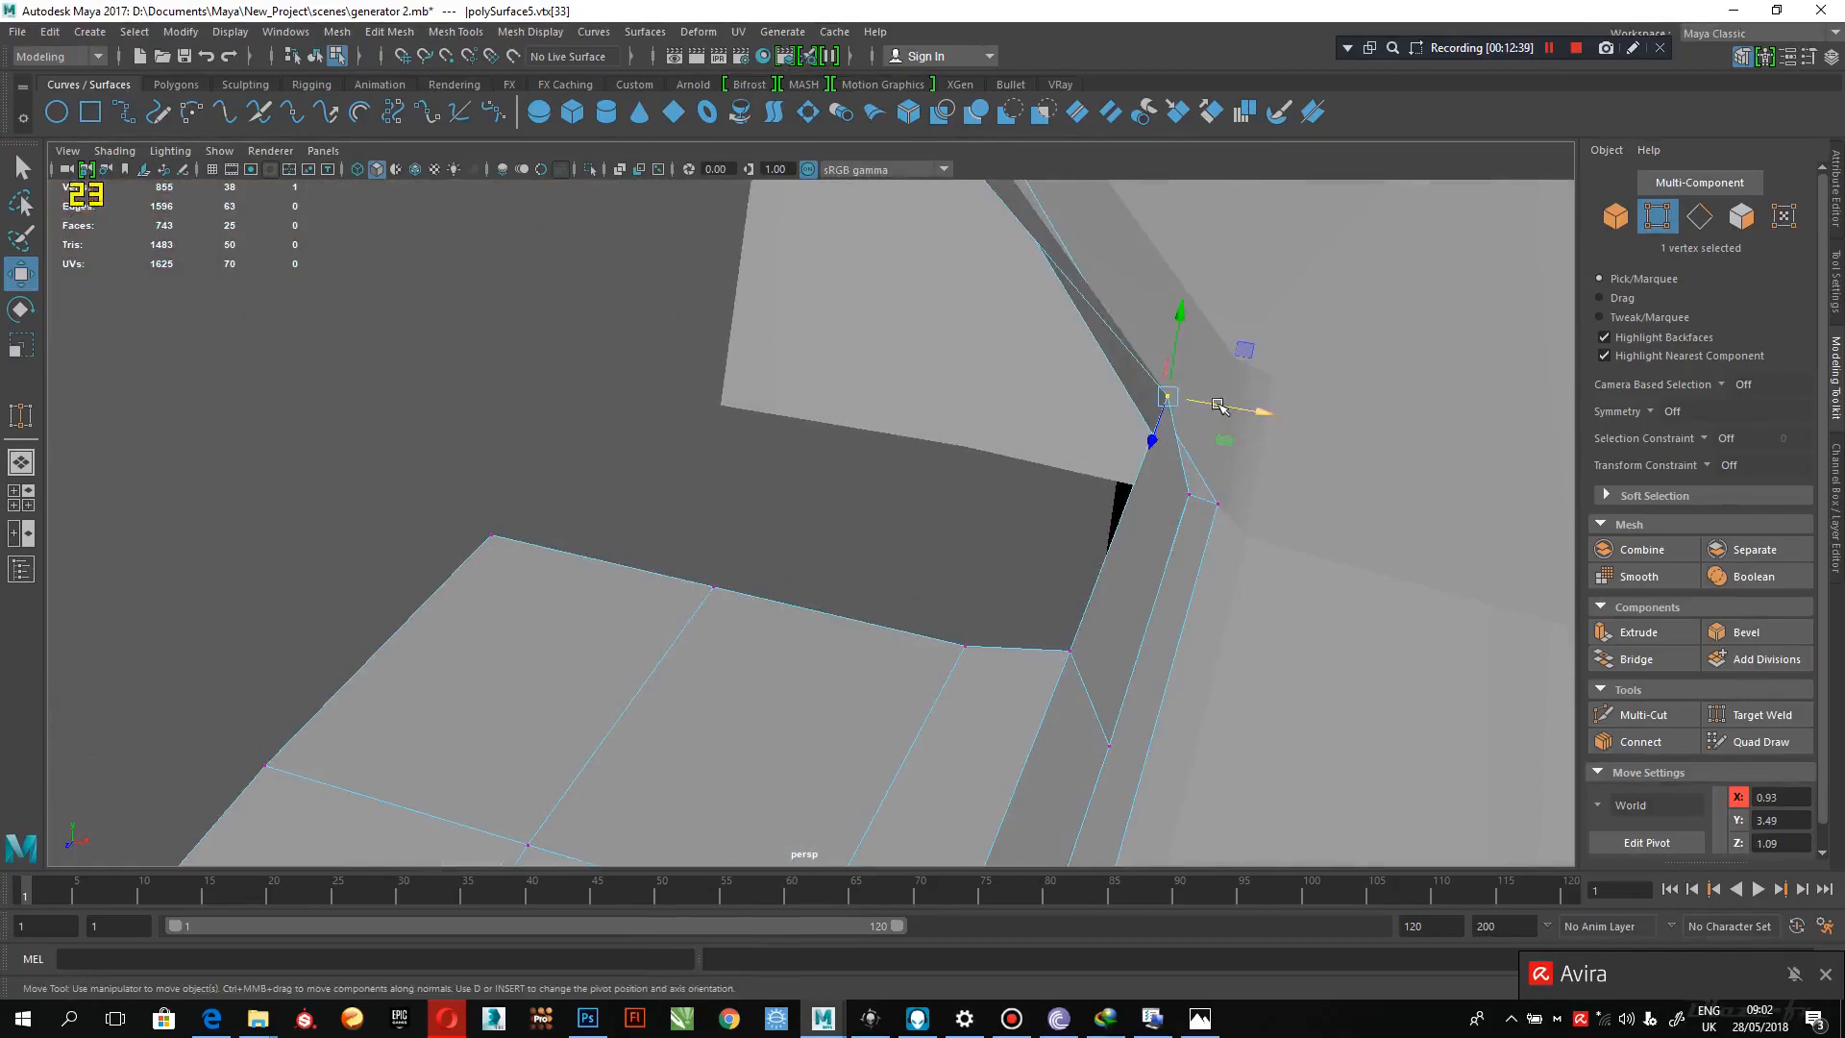
left_click_drag(1218, 405, 682, 620)
left_click_drag(512, 703, 607, 415)
left_click(649, 420)
left_click_drag(612, 423, 548, 618, "alt")
left_click_drag(615, 488, 611, 490)
left_click_drag(611, 490, 829, 386, "alt")
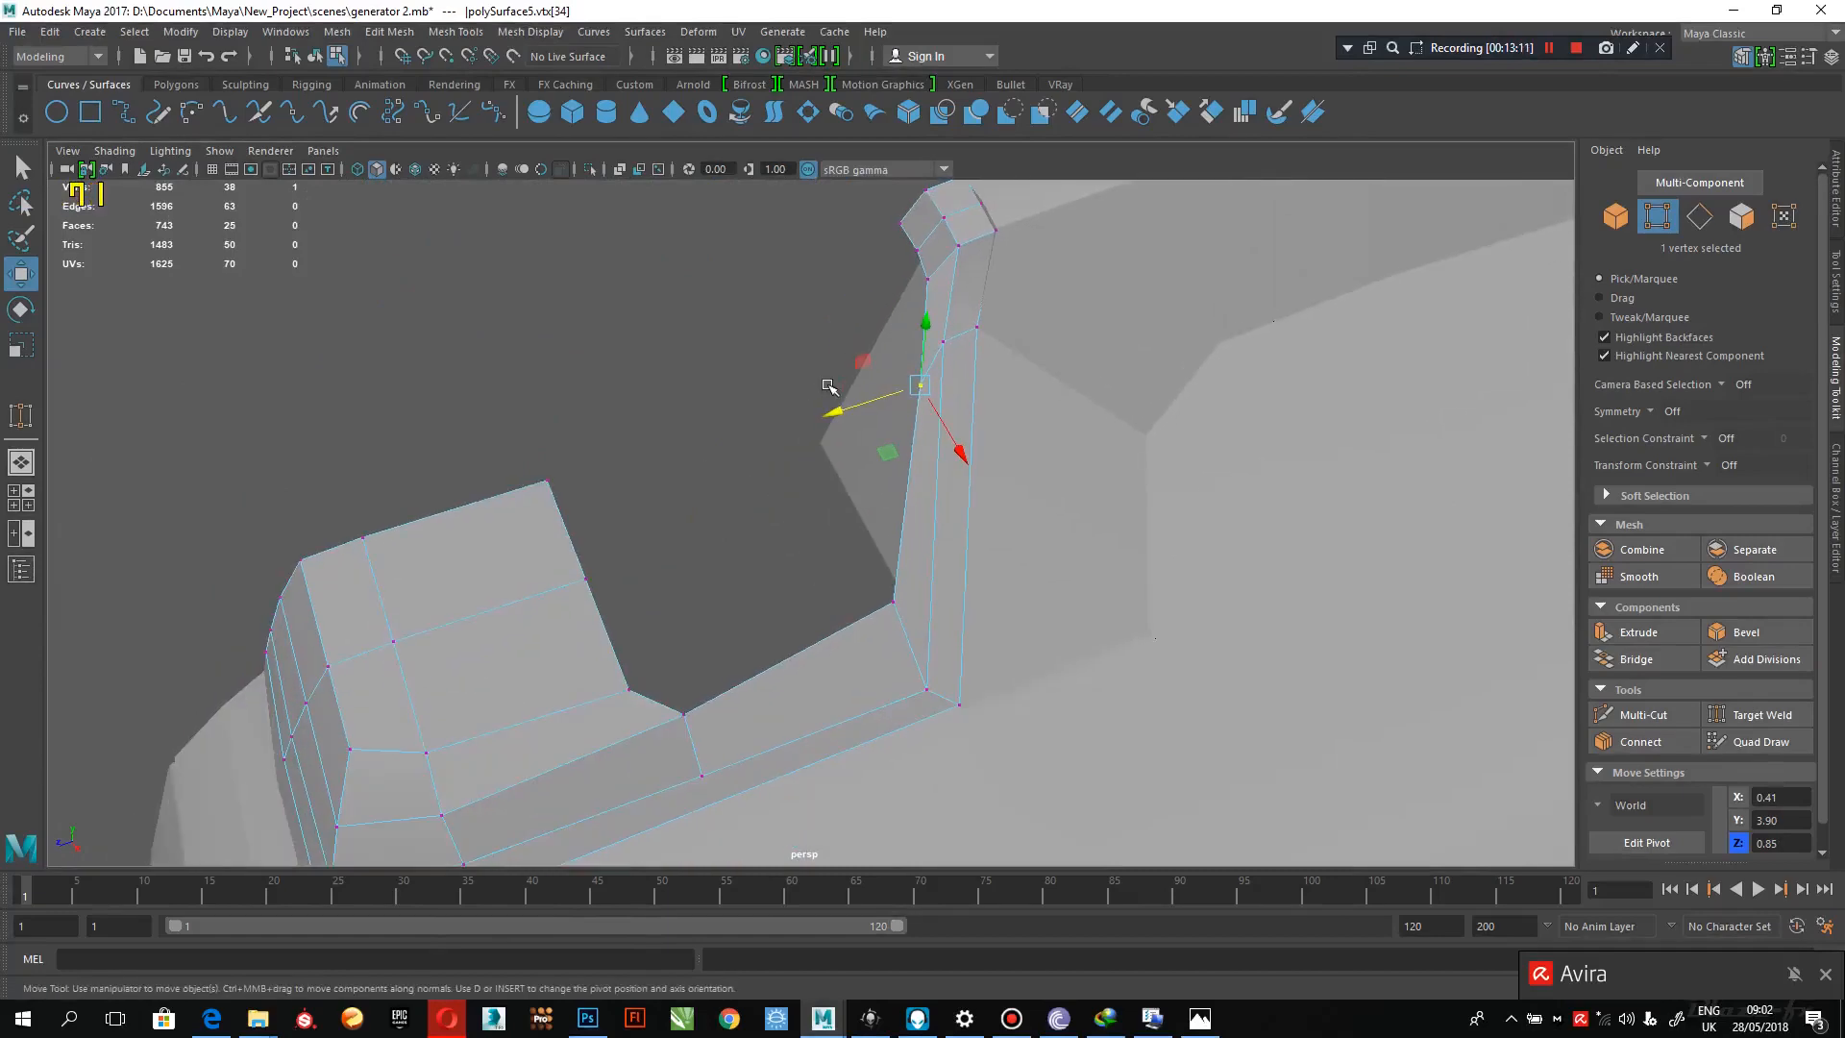
left_click_drag(929, 693, 1079, 609, "alt")
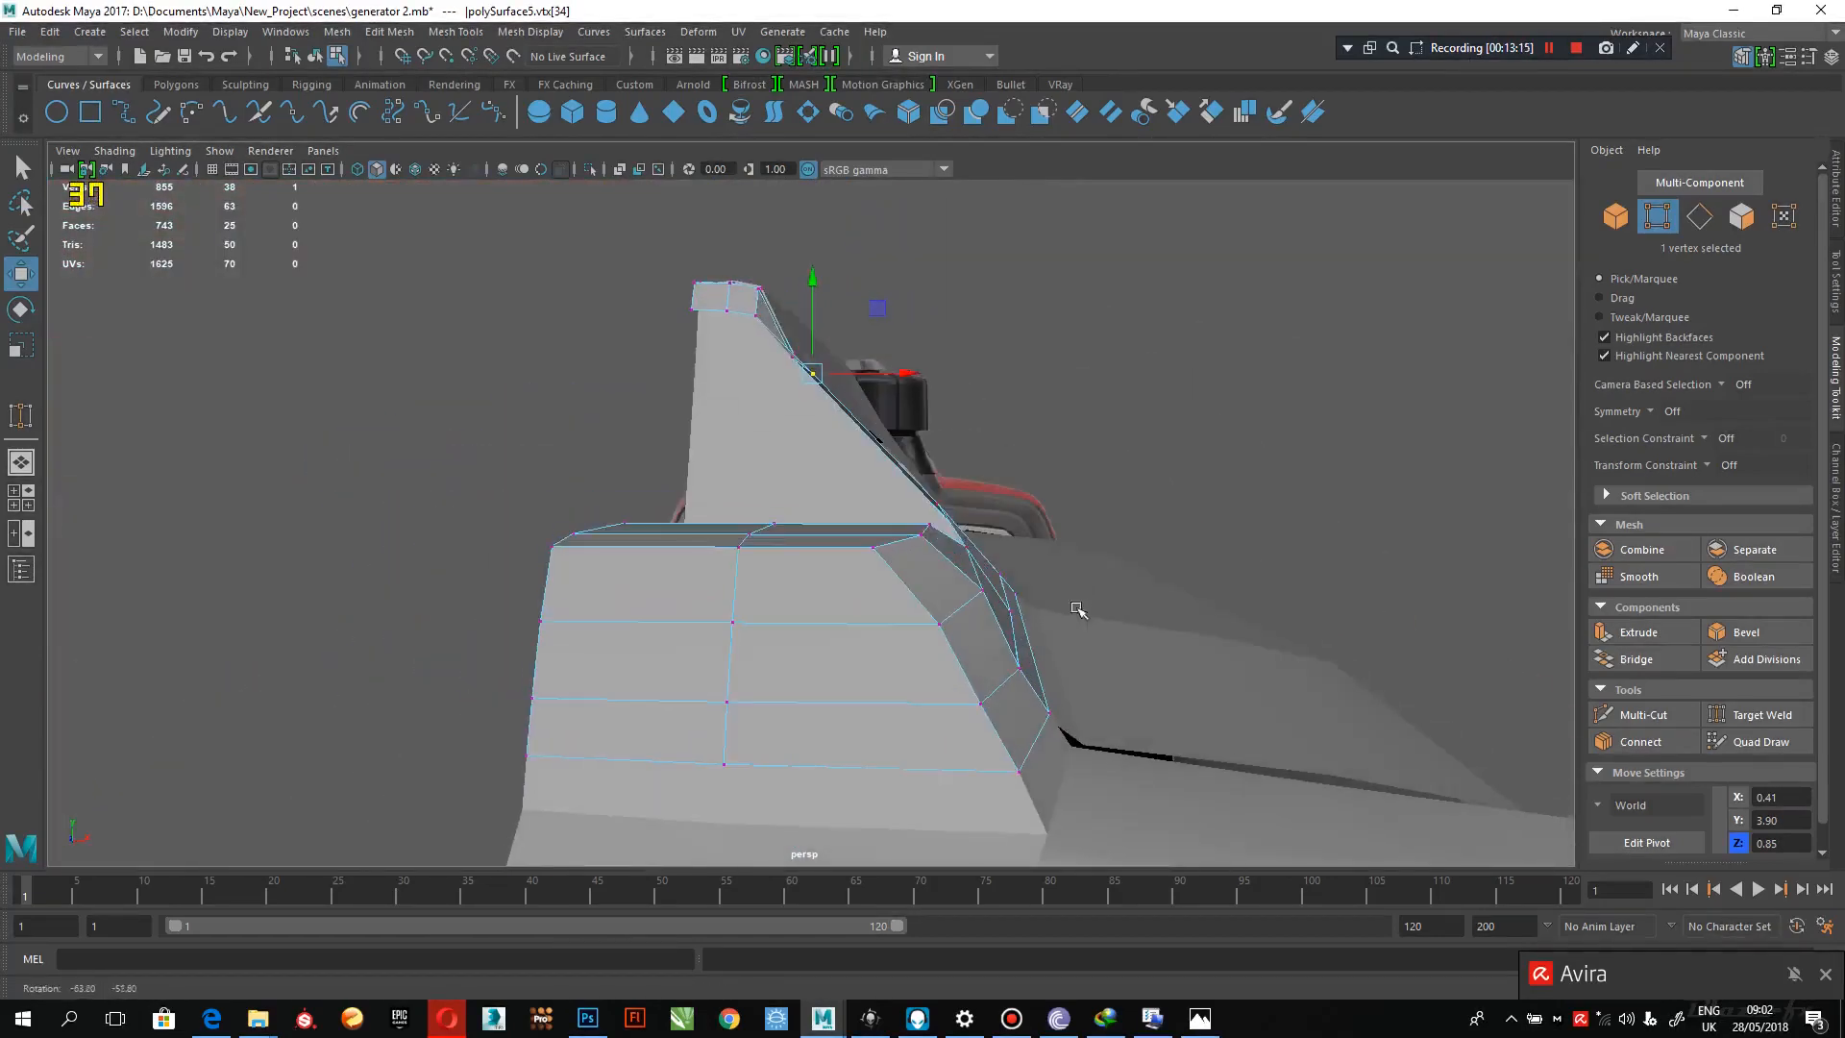
left_click_drag(950, 528, 912, 464)
- Extrude the eight open border edges running around the collar's cut-out and up the inner side of the handle strip
left_click_drag(877, 334, 1070, 588, "alt")
key("F10")
left_click(1024, 629)
left_click_drag(880, 666, 588, 694, "alt")
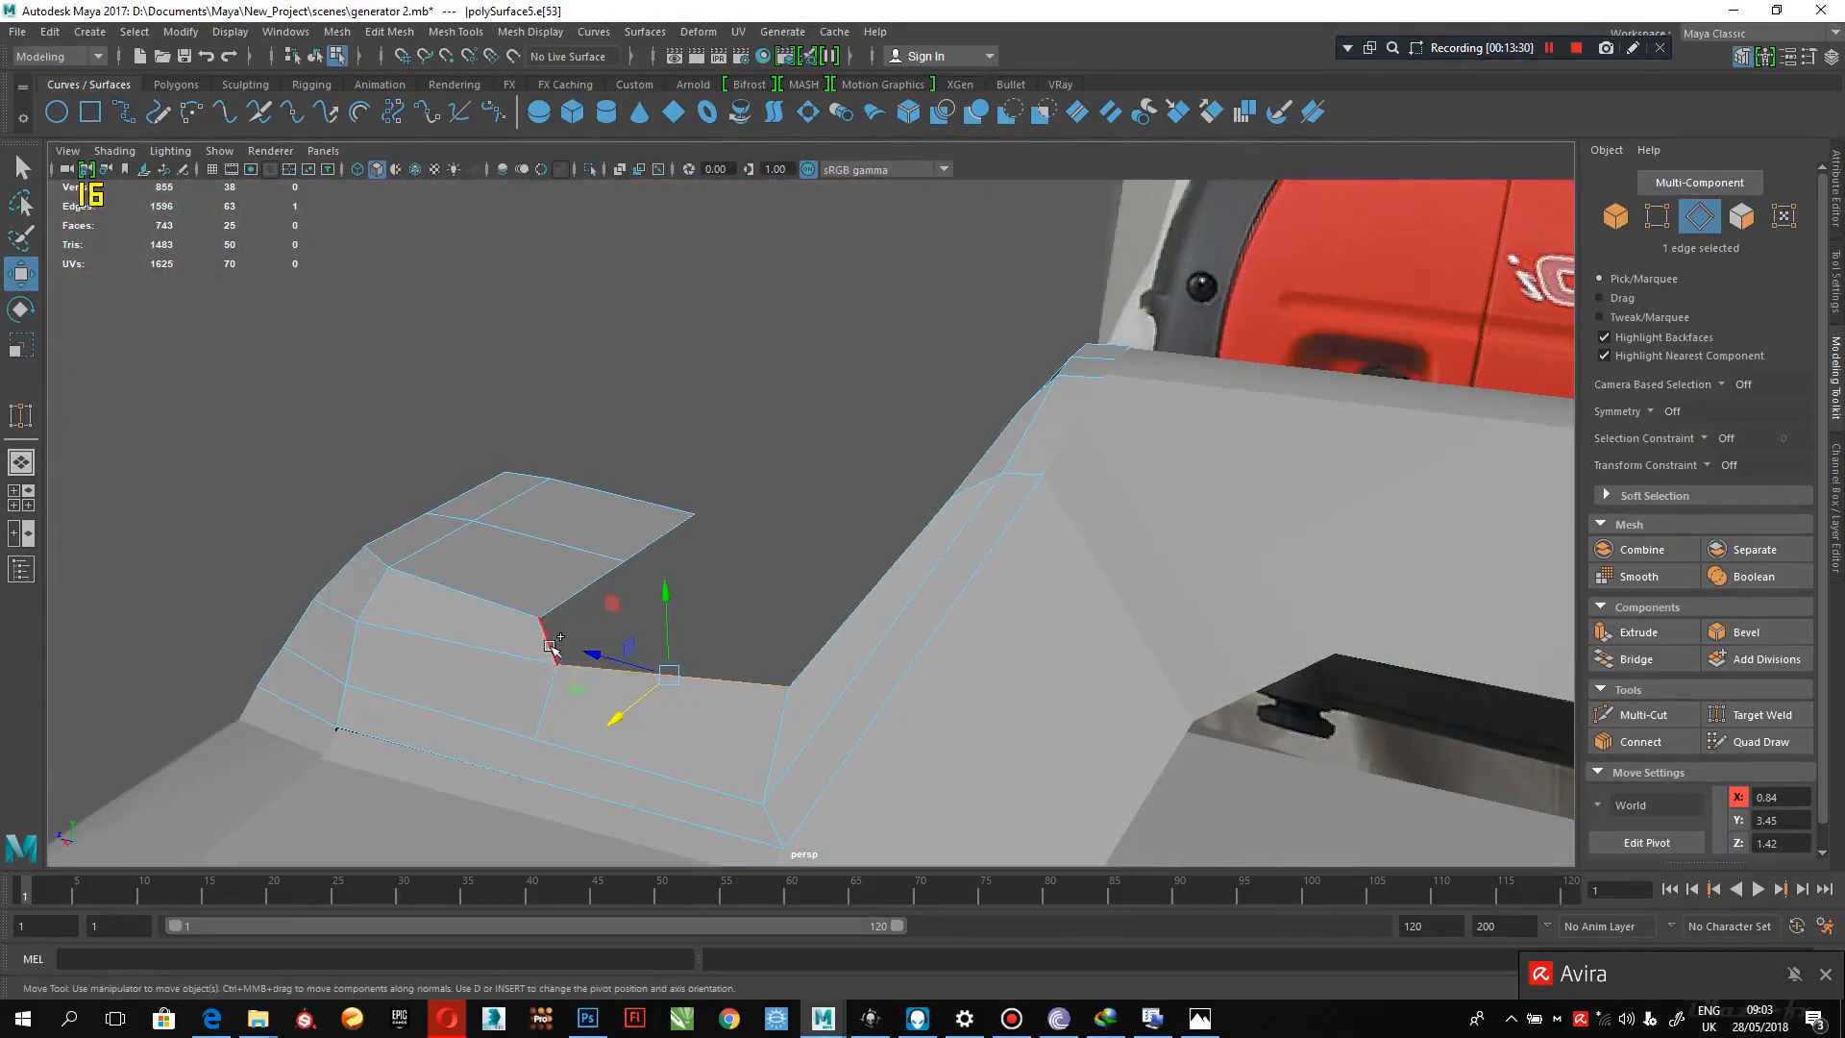
left_click(548, 643, "shift")
left_click(584, 588, "shift")
left_click(641, 544, "shift")
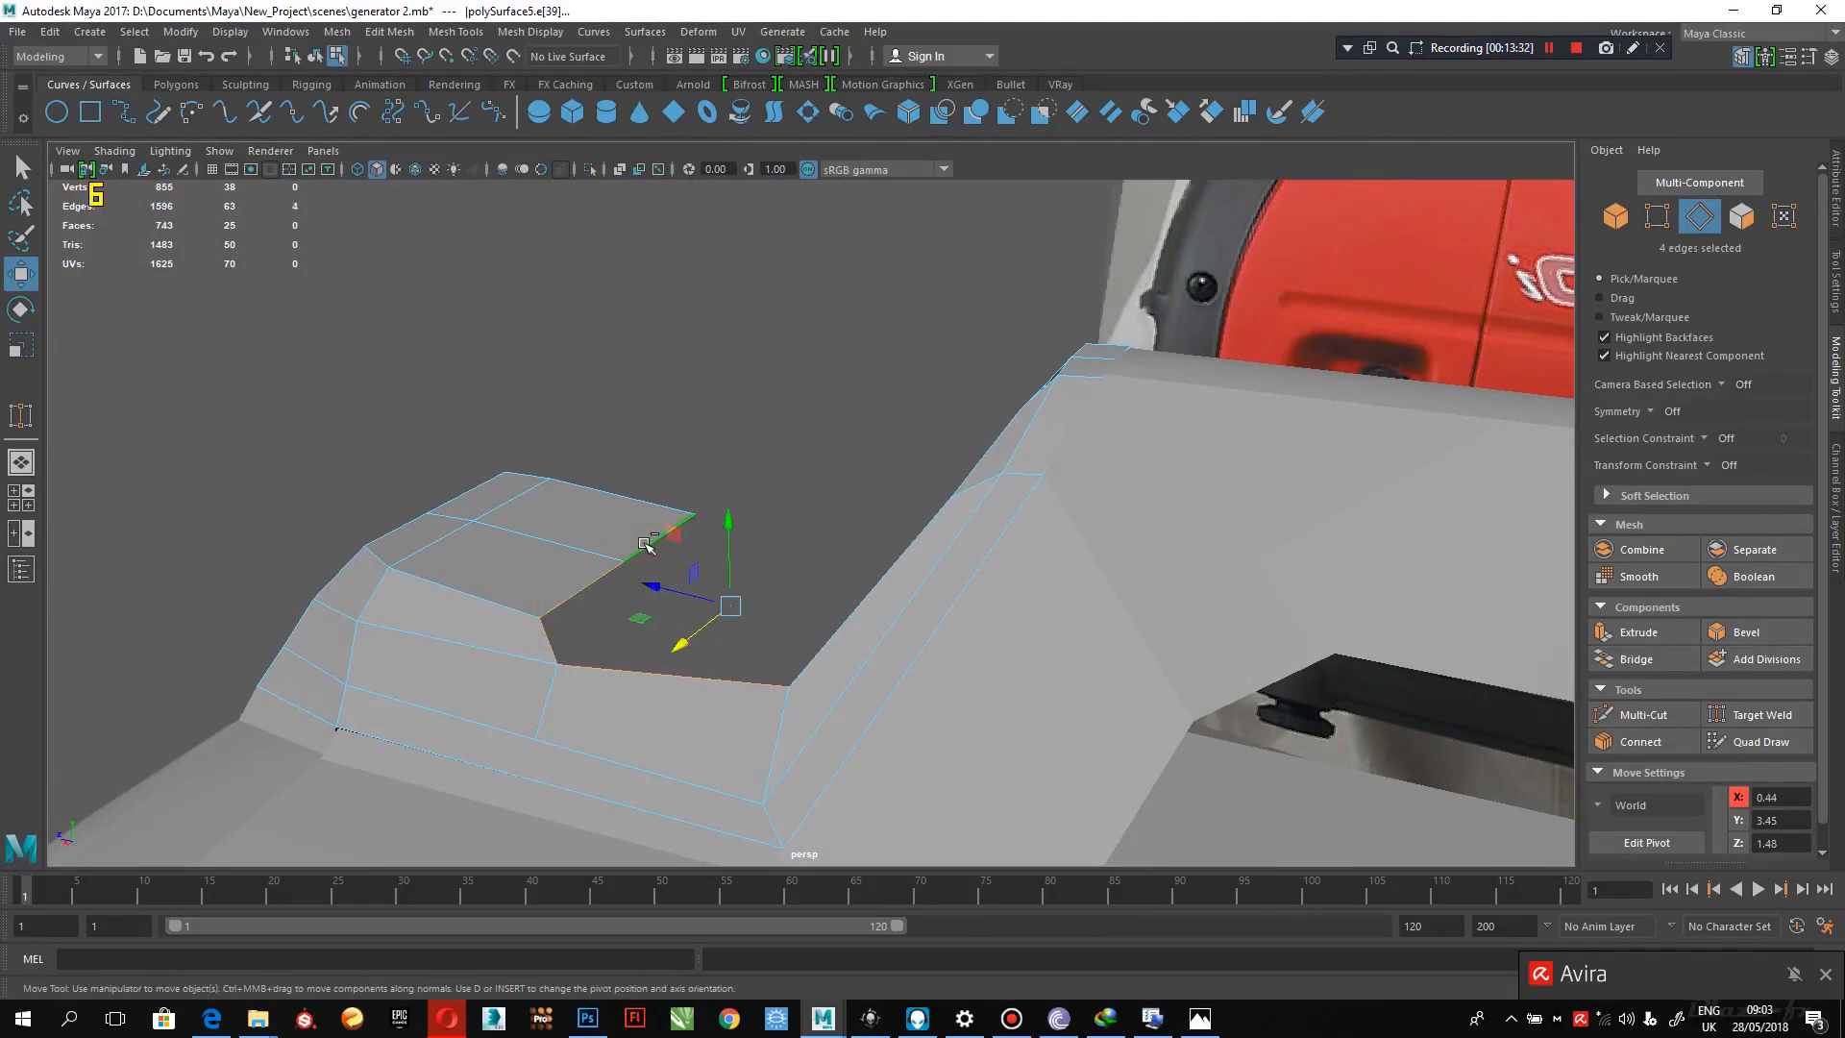
left_click_drag(645, 544, 956, 577, "alt")
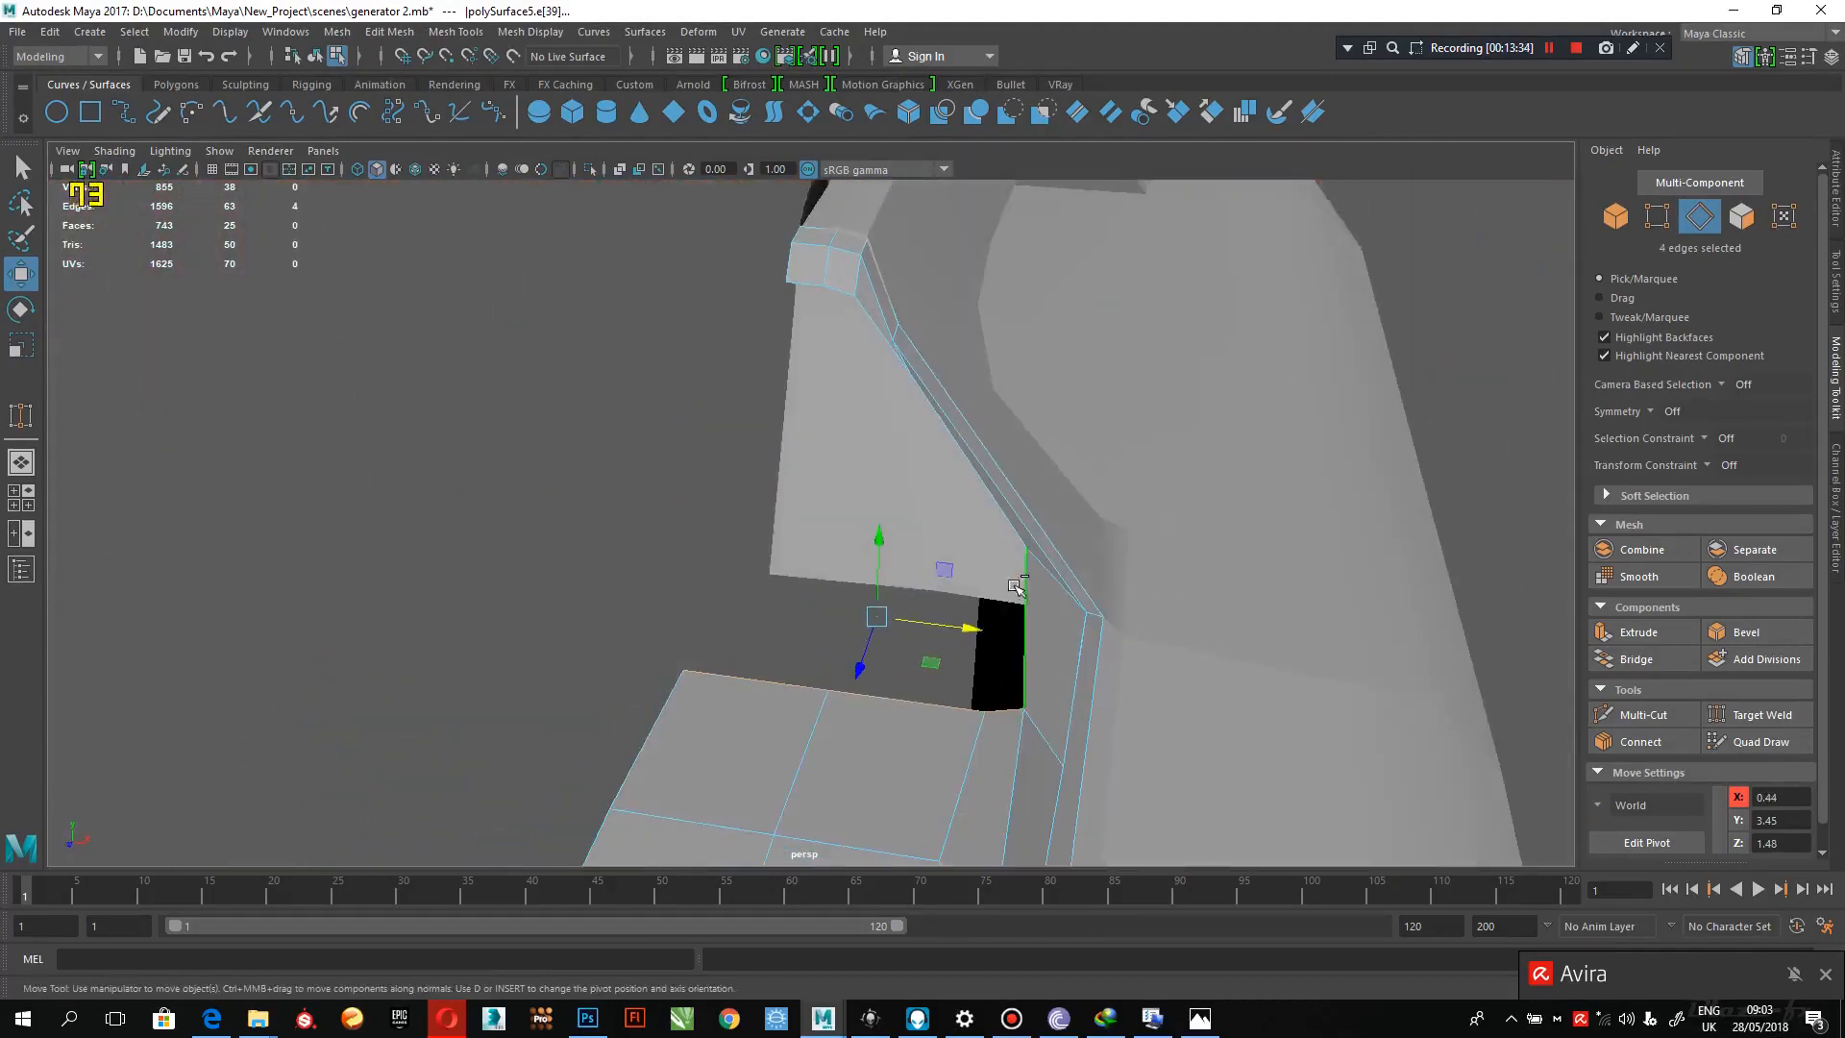
left_click(963, 465, "shift")
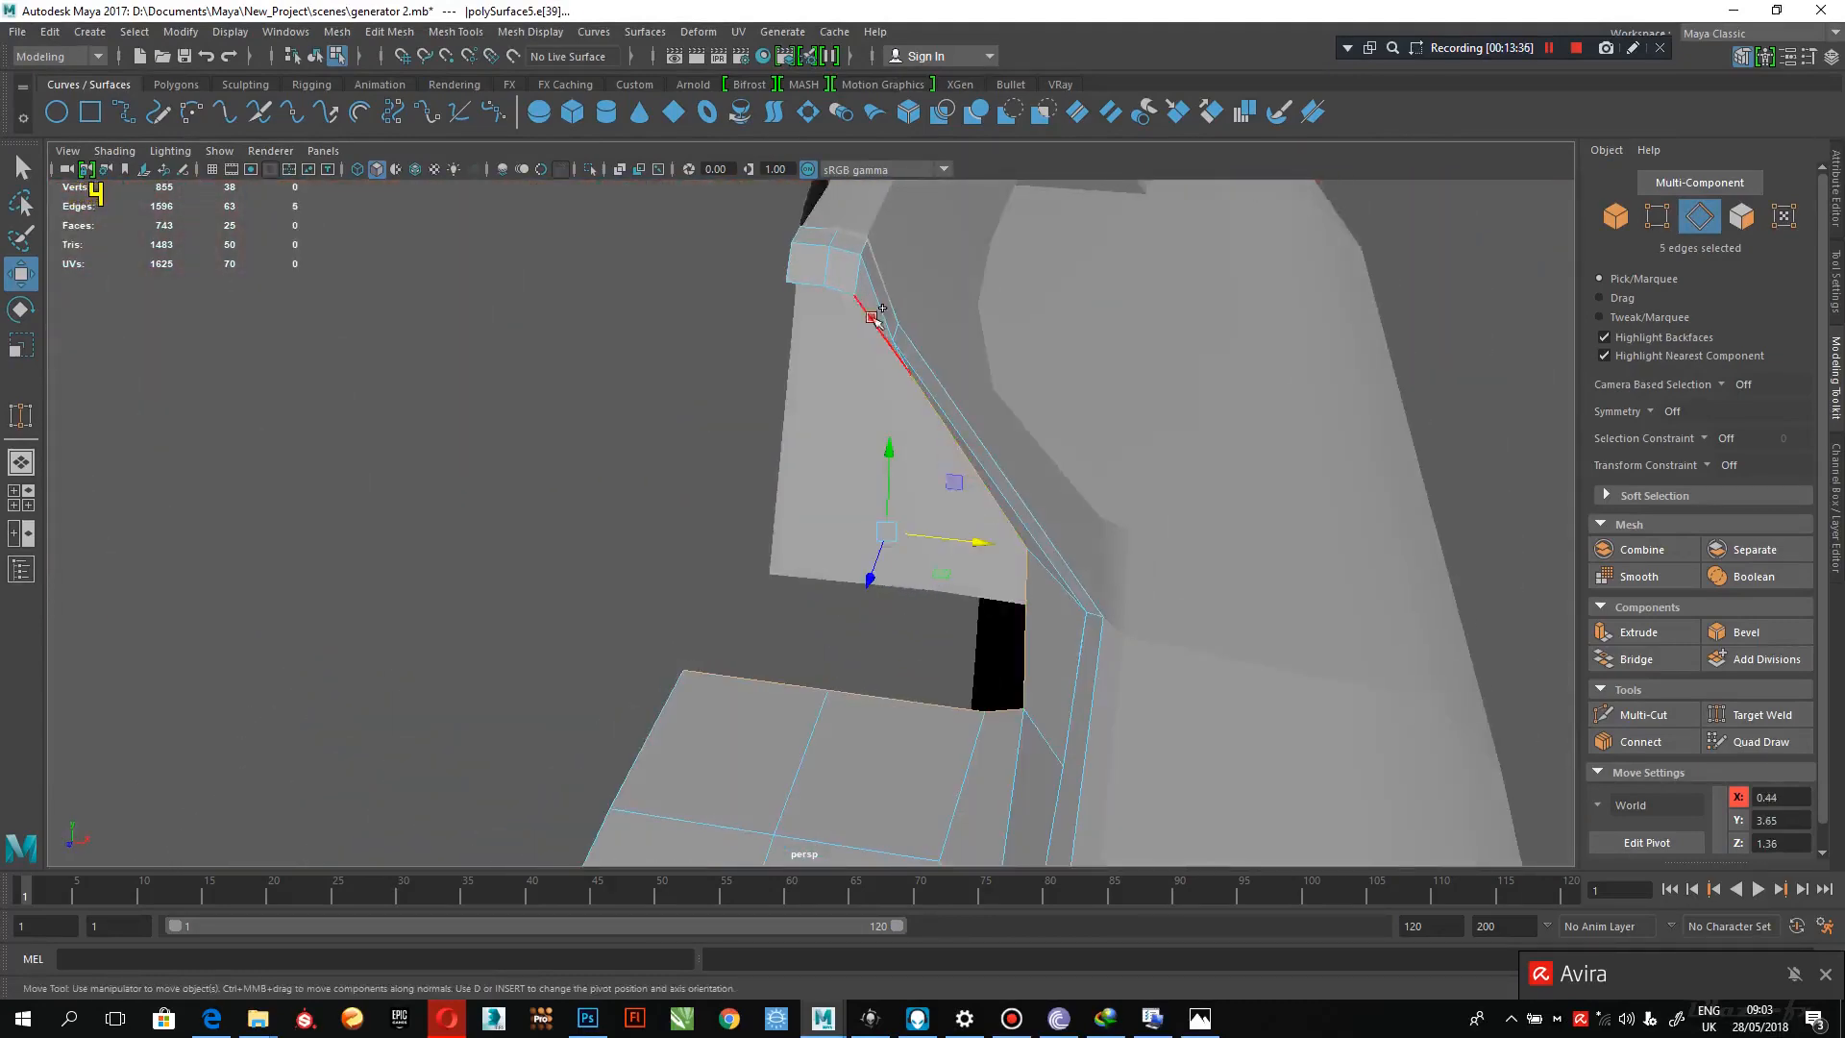
left_click(874, 317, "shift")
right_click_drag(807, 286, 807, 367, "shift")
left_click_drag(795, 371, 663, 461, "alt")
left_click_drag(716, 629, 986, 529, "alt")
left_click_drag(972, 540, 686, 538, "alt")
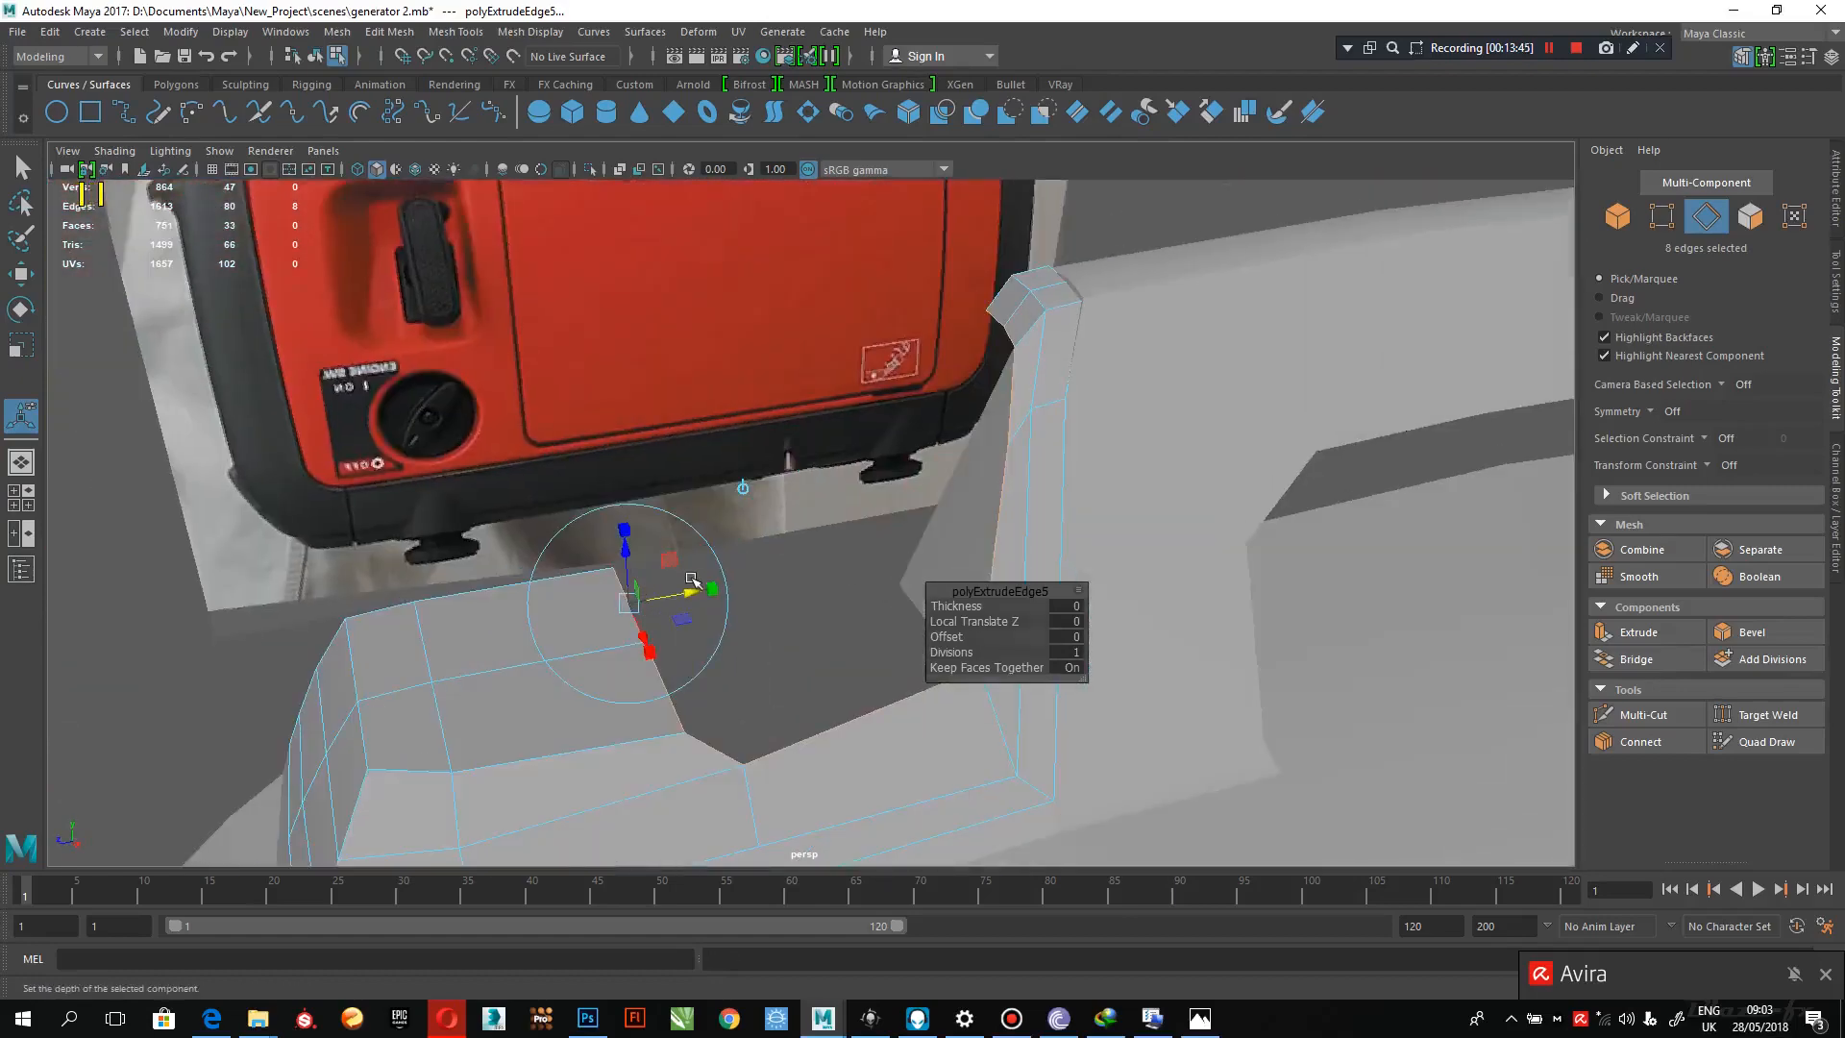
- Scale the extruded border edges inward and move them vertically to about Y 3.71 to form an inner lip
key("r")
left_click_drag(849, 521, 790, 536)
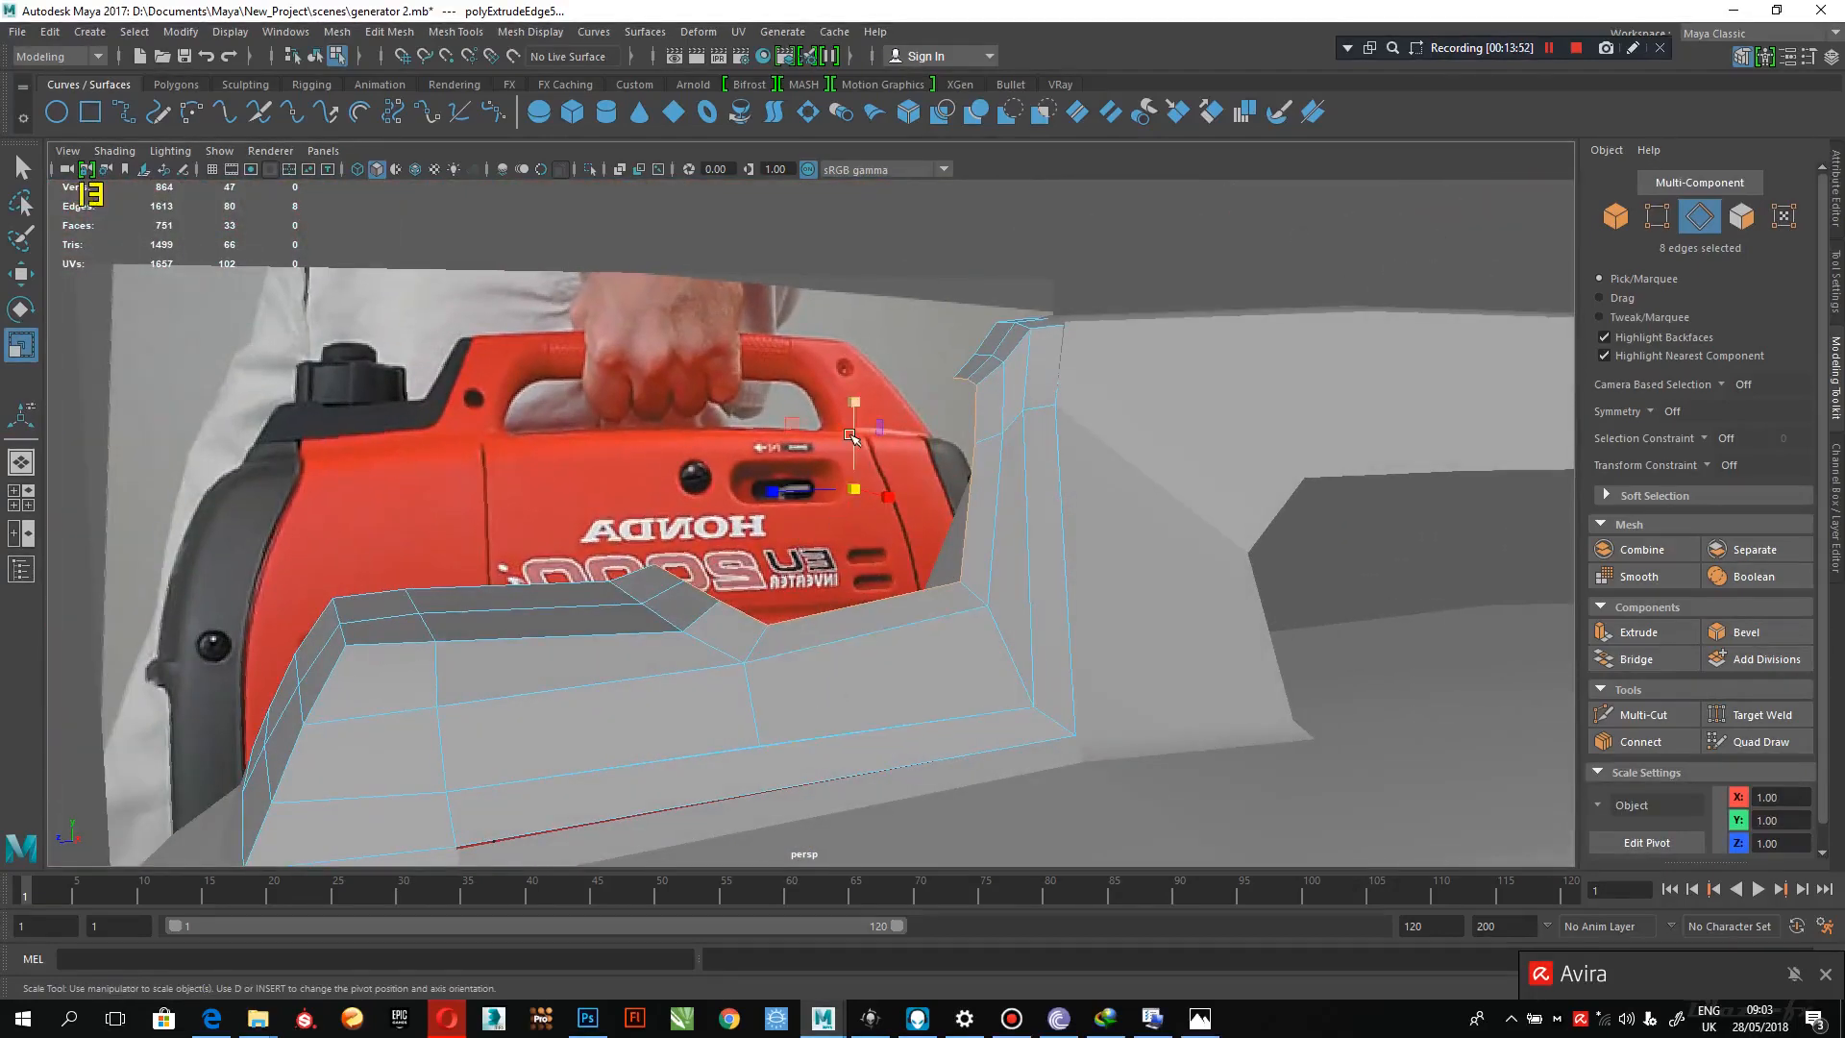
key("w")
left_click_drag(862, 393, 759, 687)
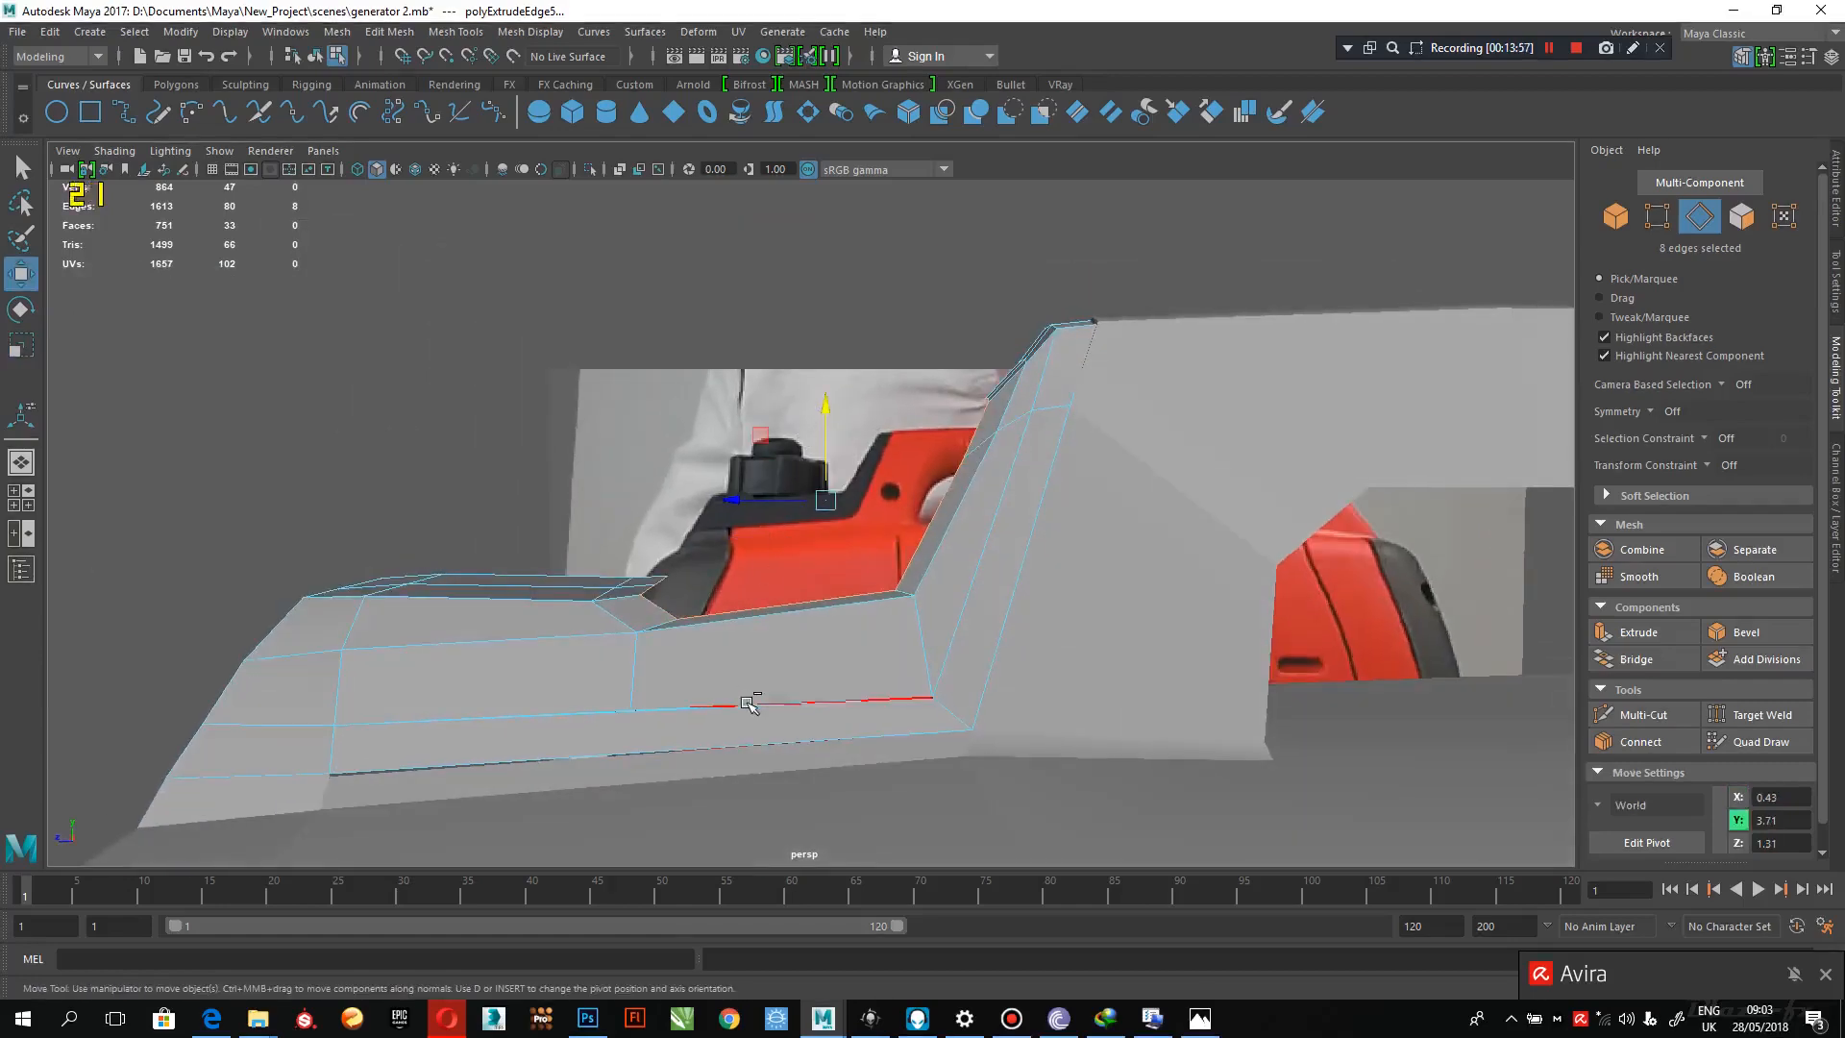
- Reduce the selection to the three lip edges beside the handle strip's tip and move them to about Y 3.47, Z 1.05
left_click(732, 636)
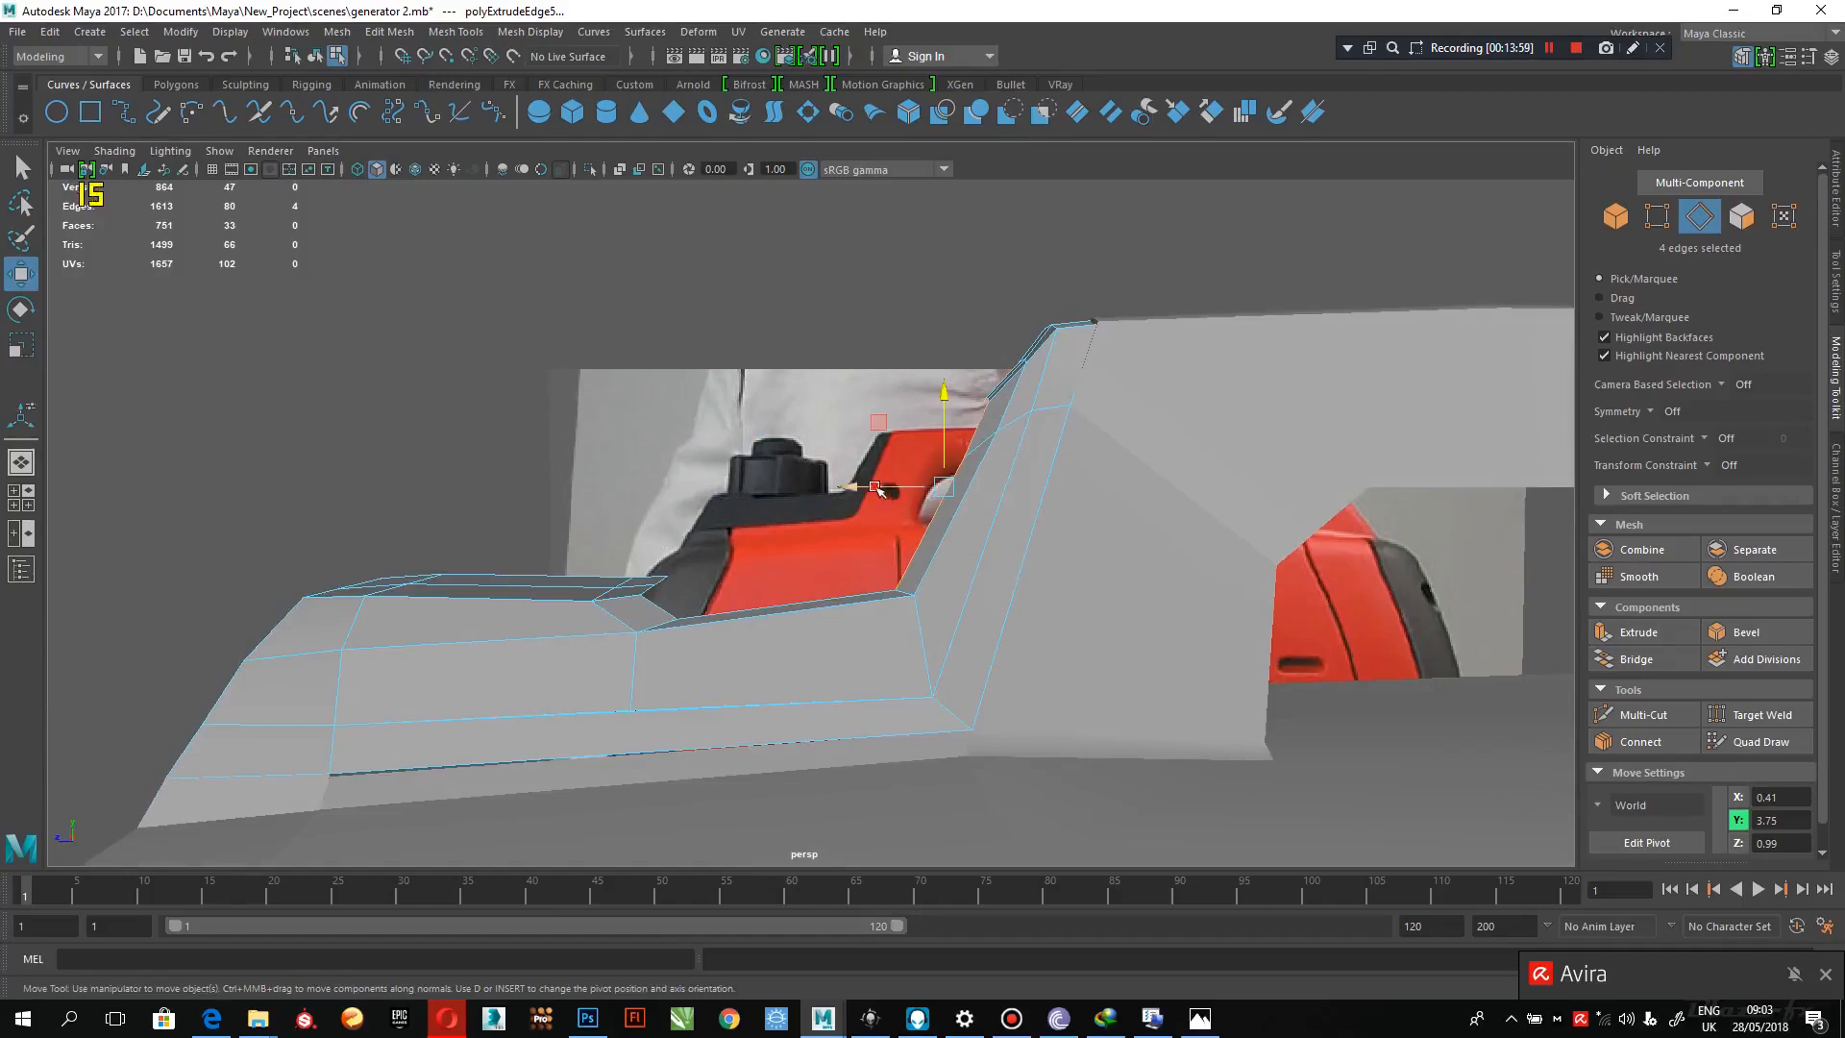
left_click_drag(877, 489, 913, 423)
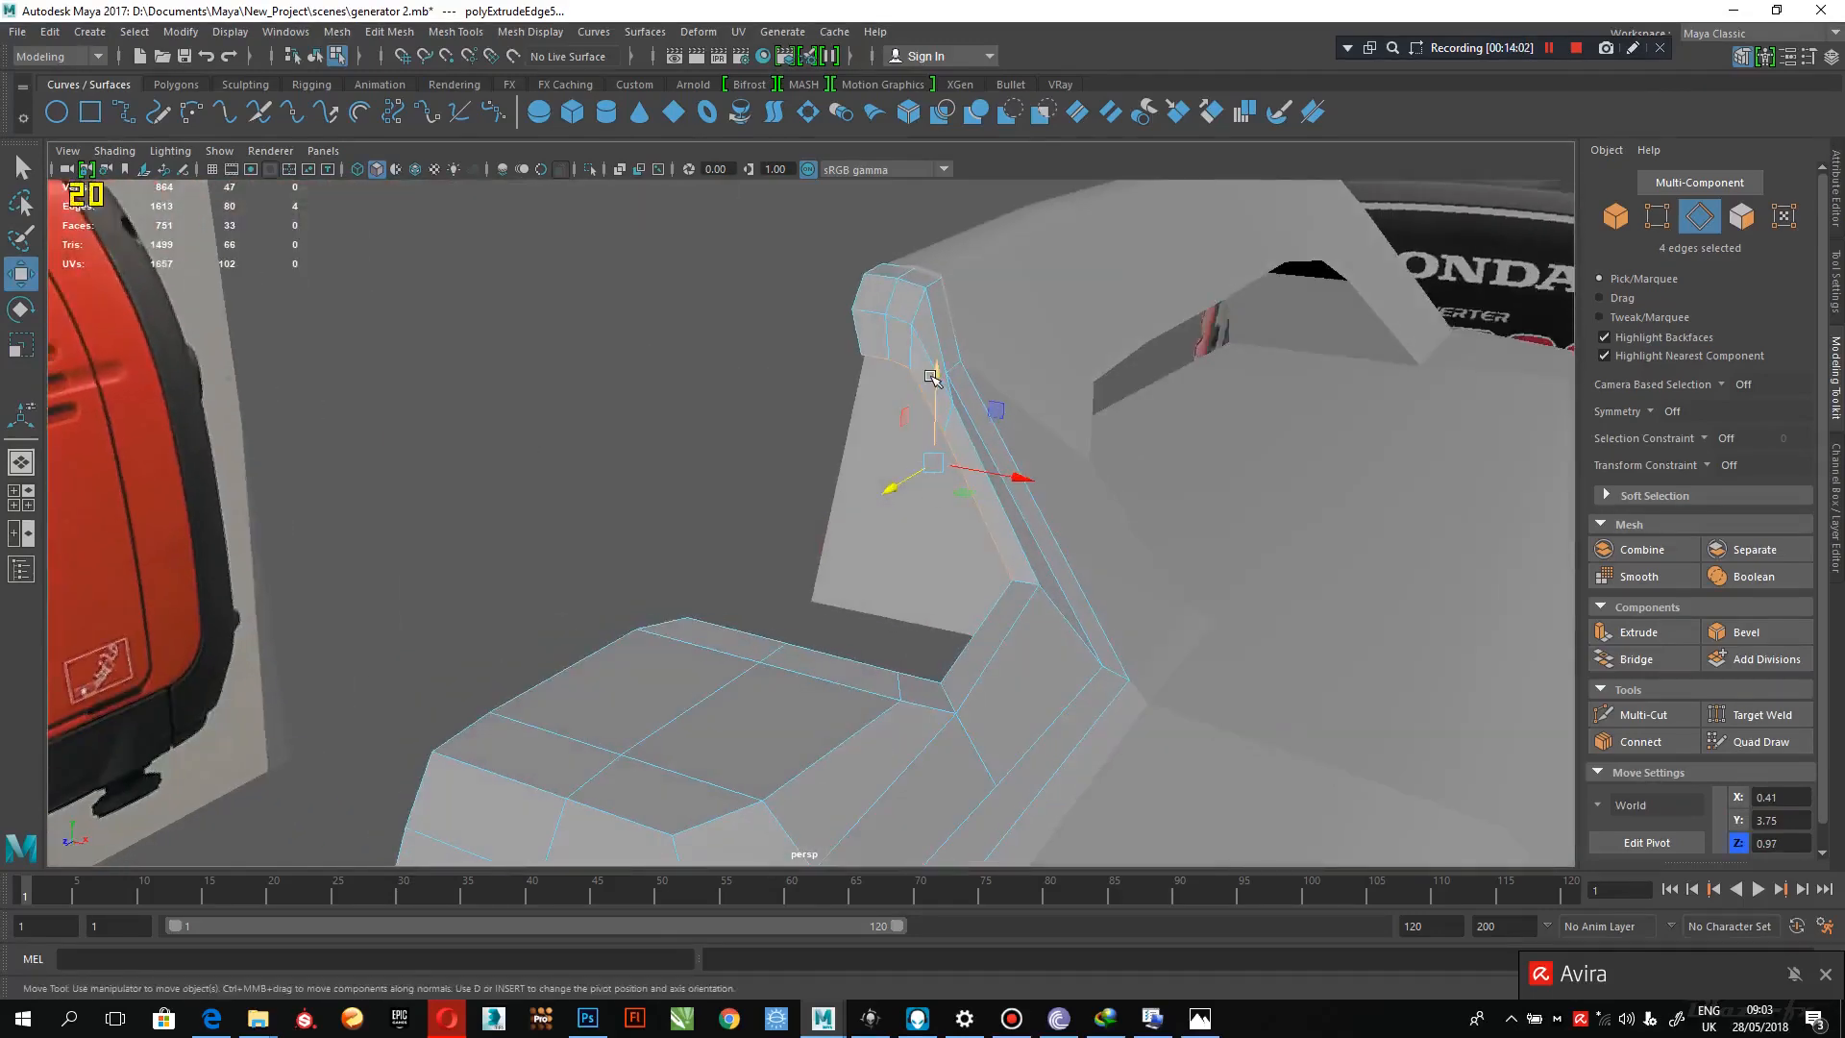
left_click_drag(1045, 642, 932, 549, "ctrl")
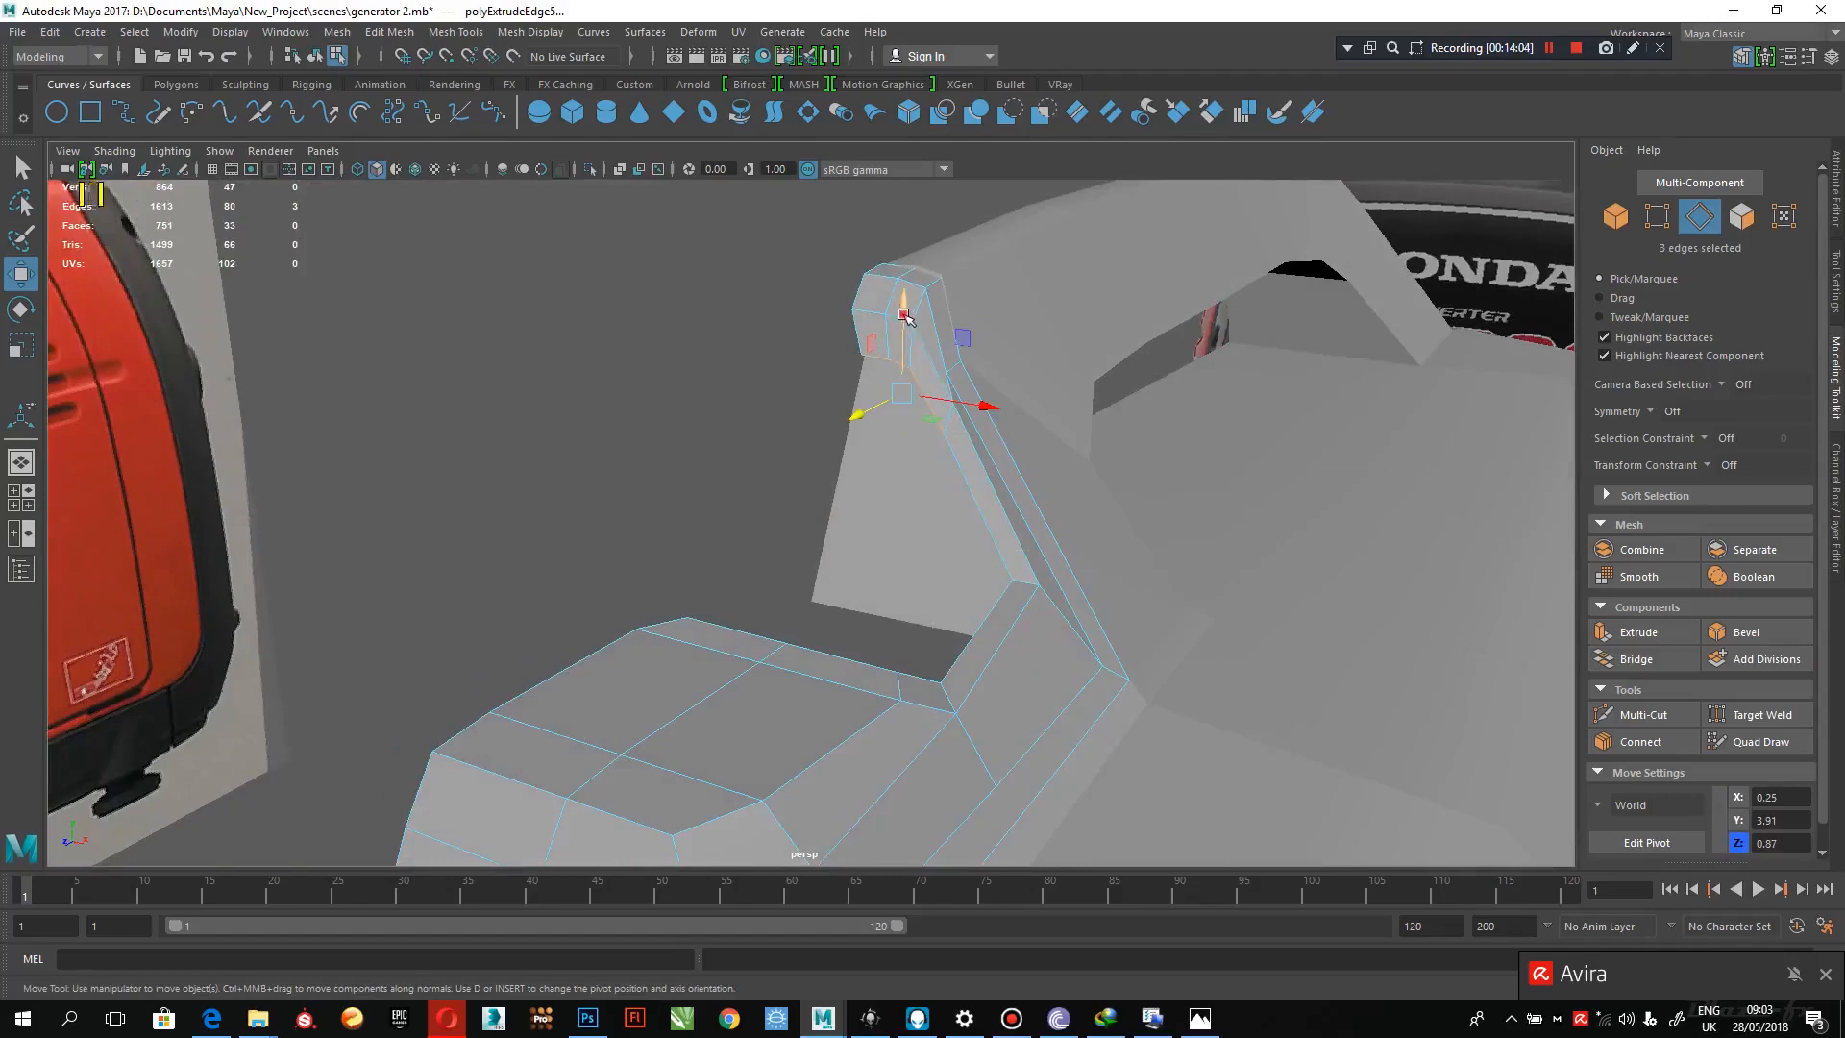
left_click_drag(904, 315, 823, 480)
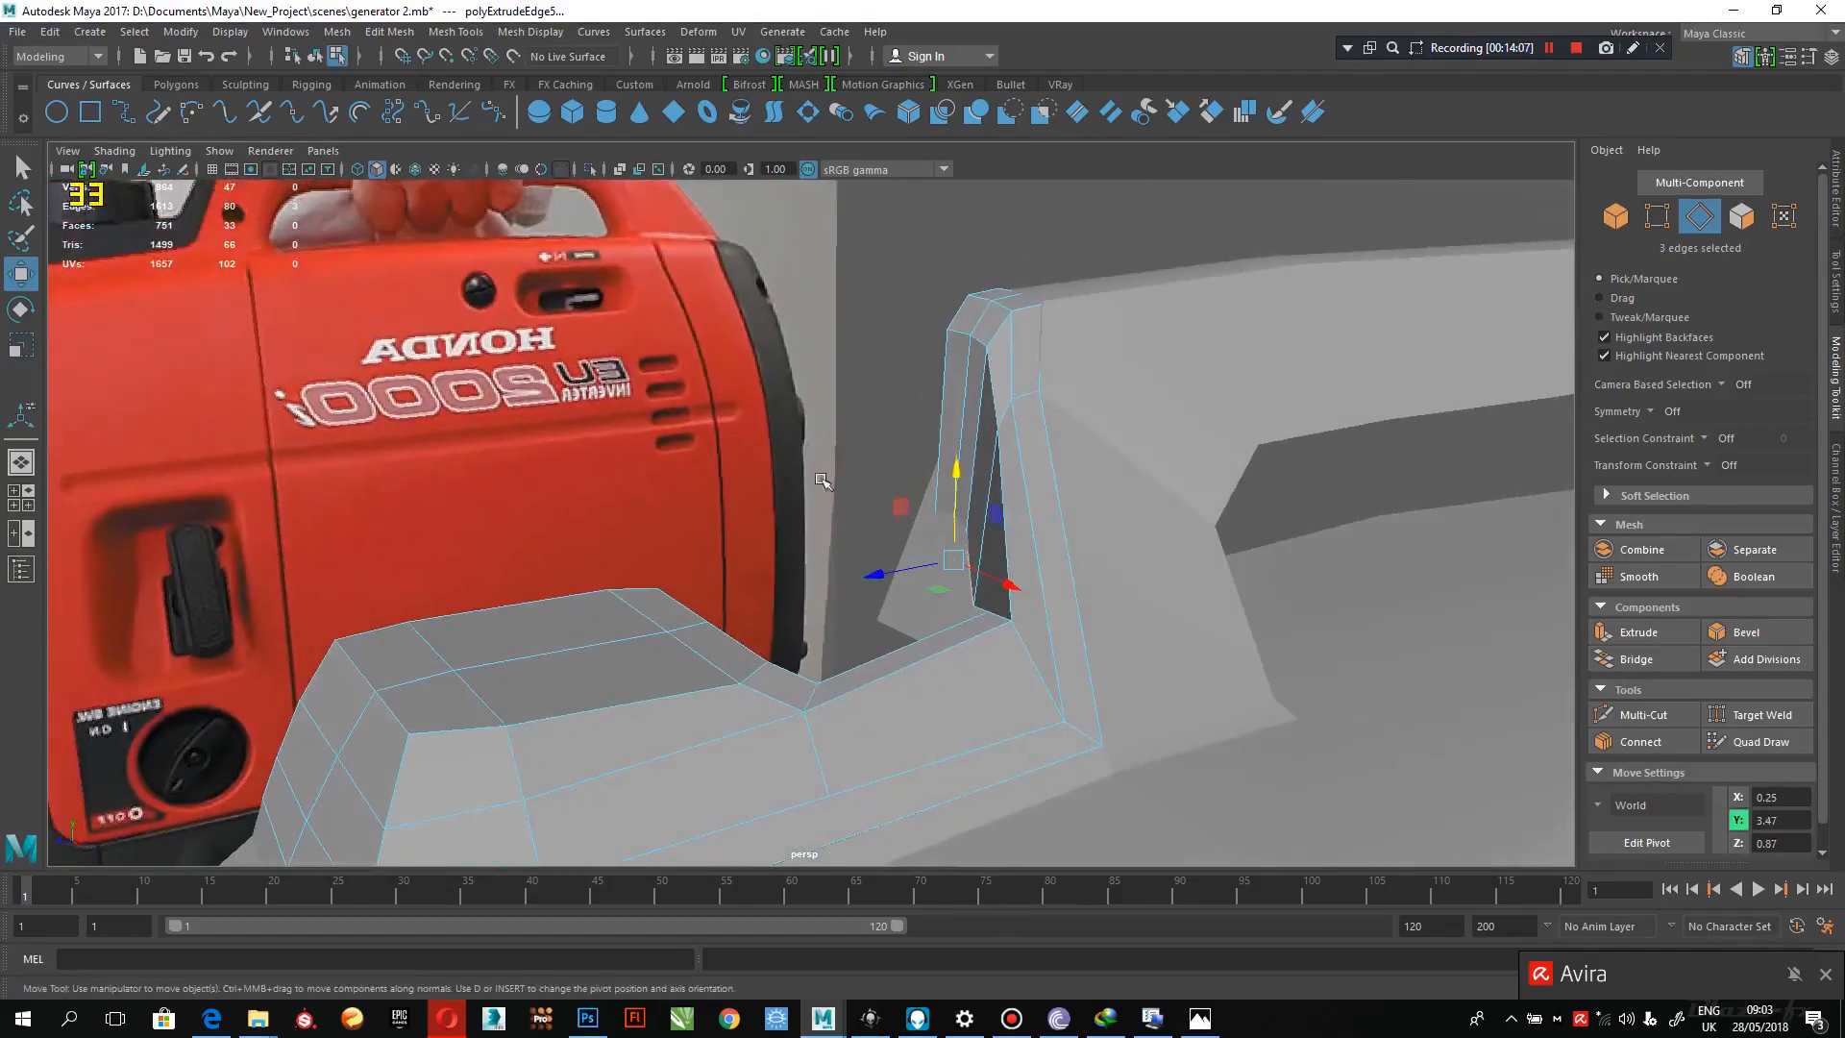
left_click_drag(870, 576, 771, 555)
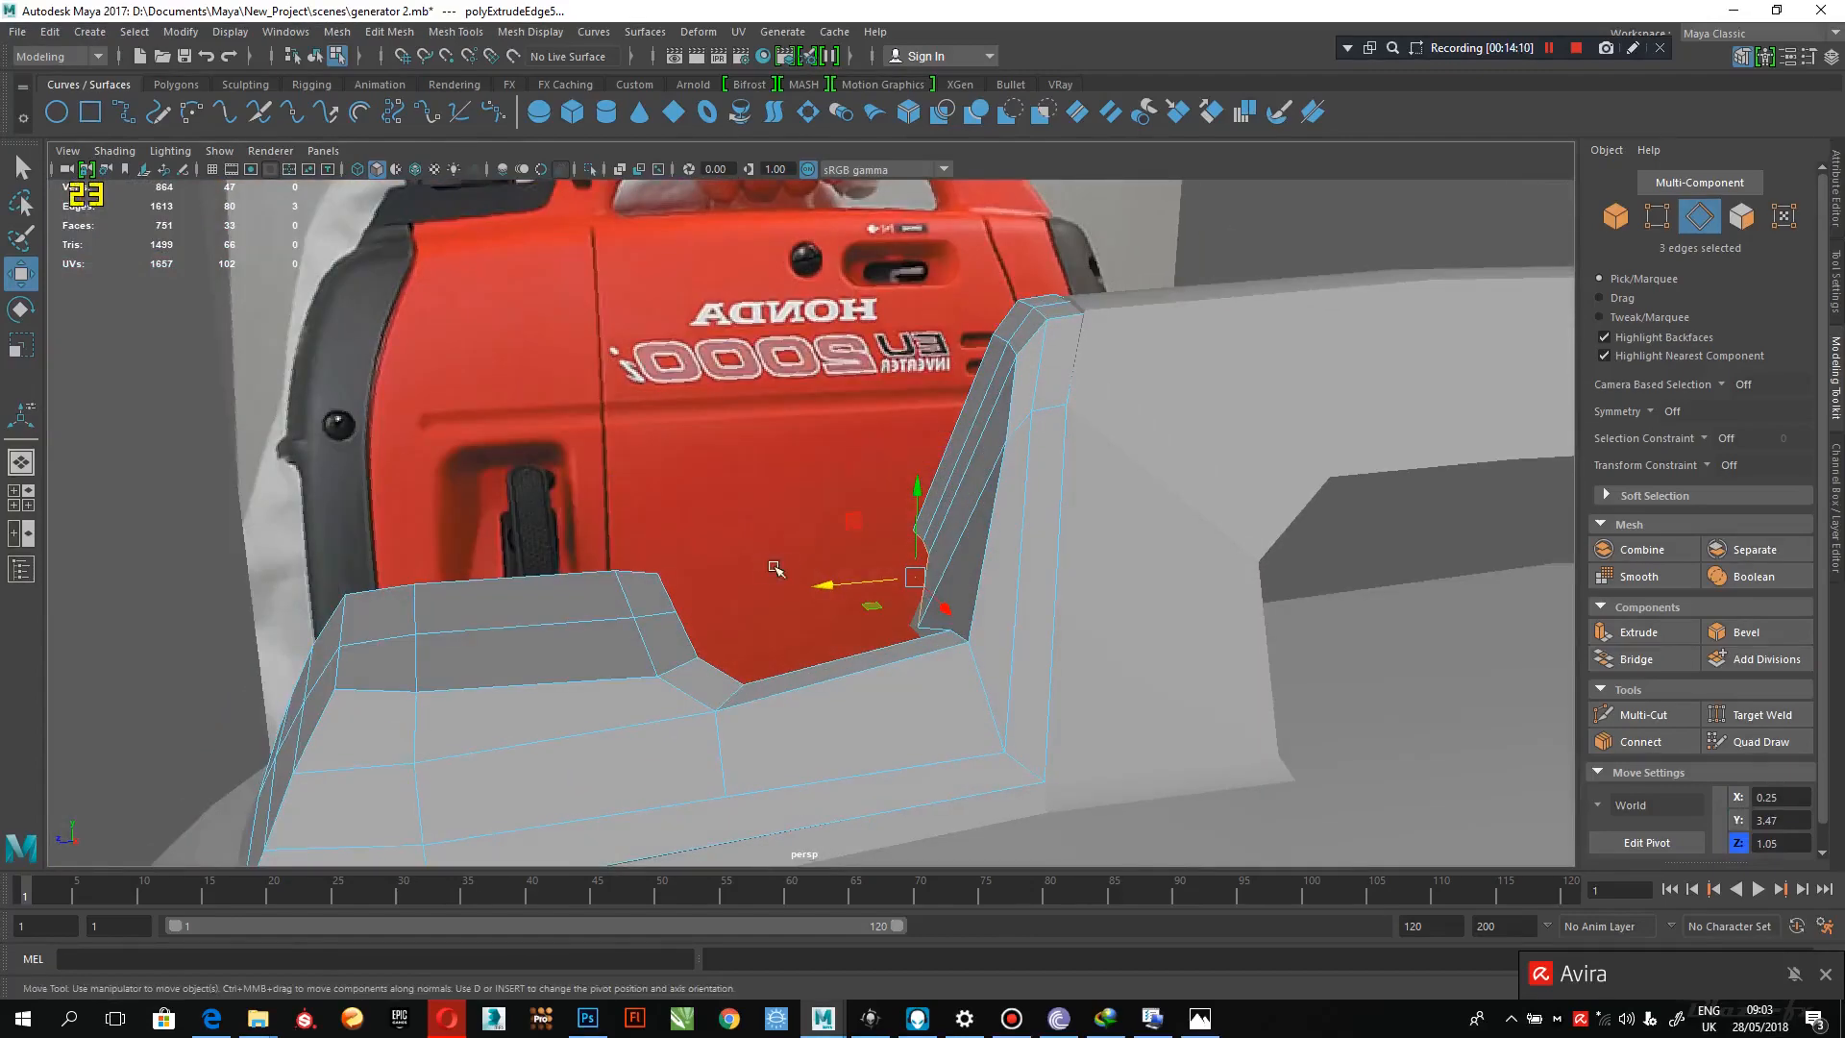
- Scale the three lowered lip edges along Y to level them
key("r")
left_click_drag(918, 498, 838, 862)
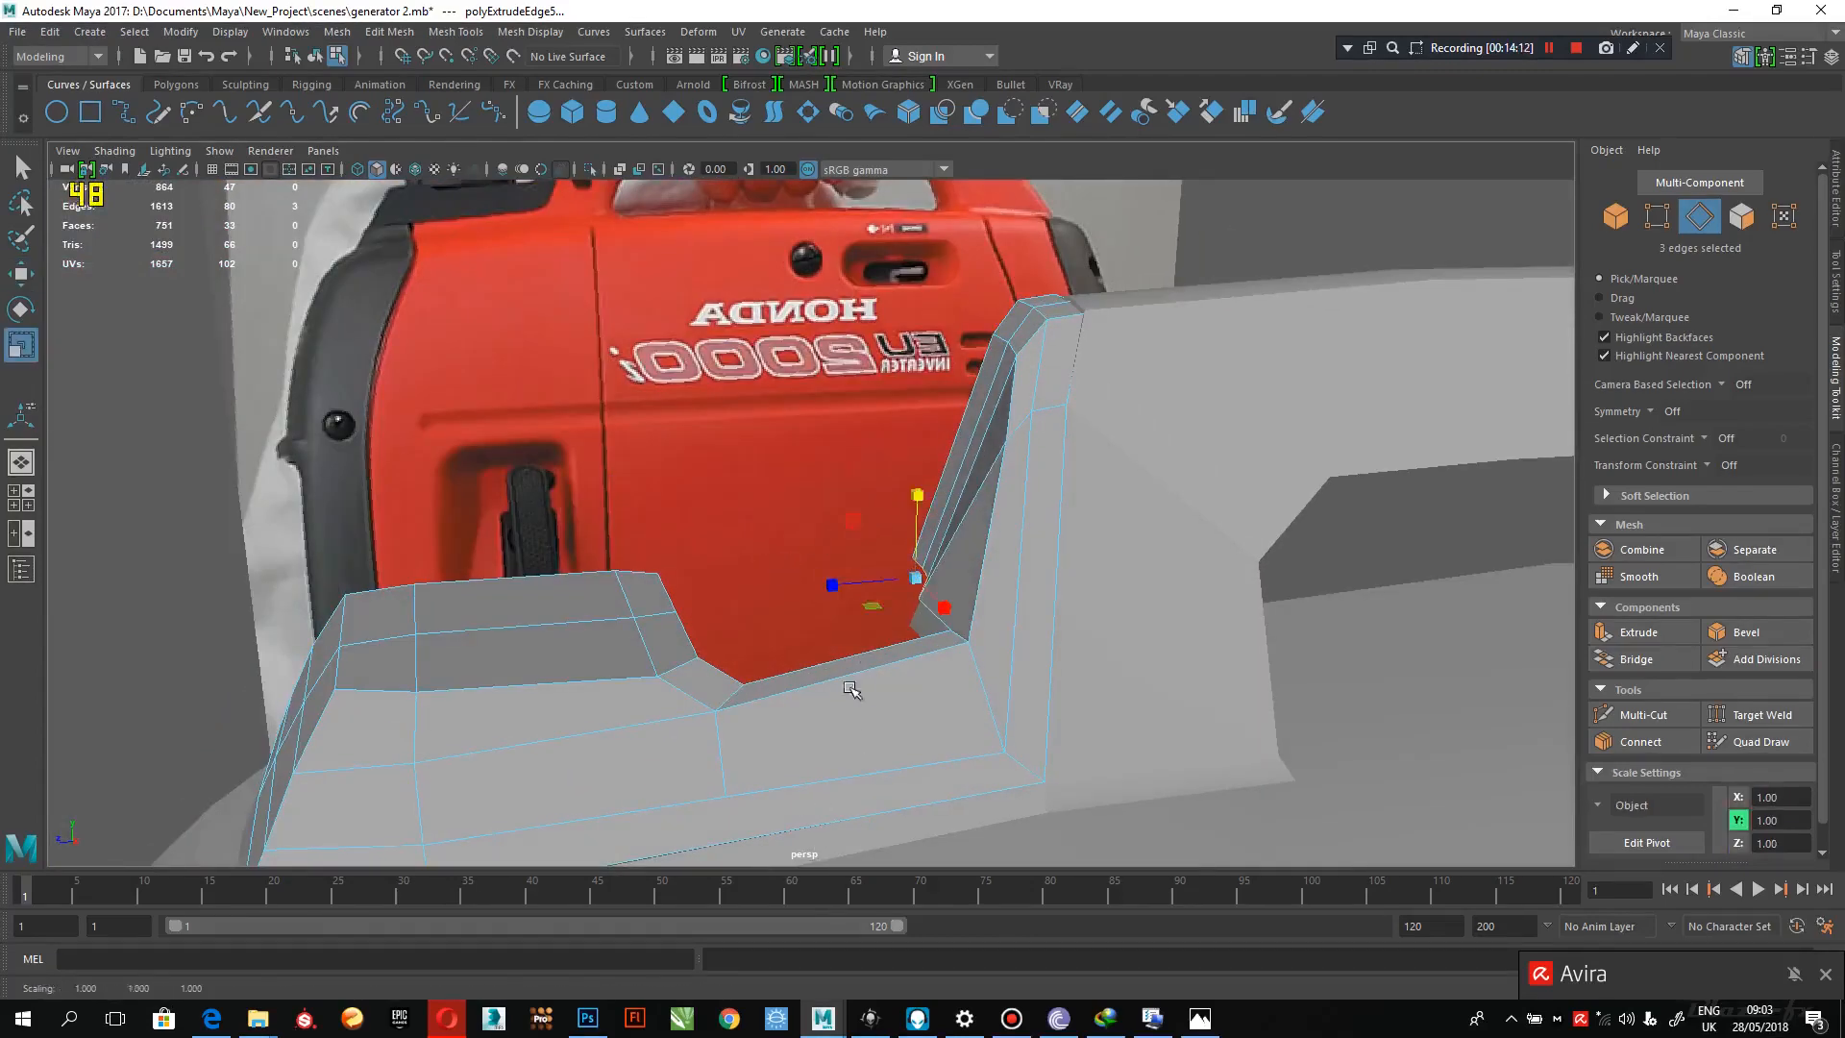
left_click_drag(850, 688, 1026, 776, "alt")
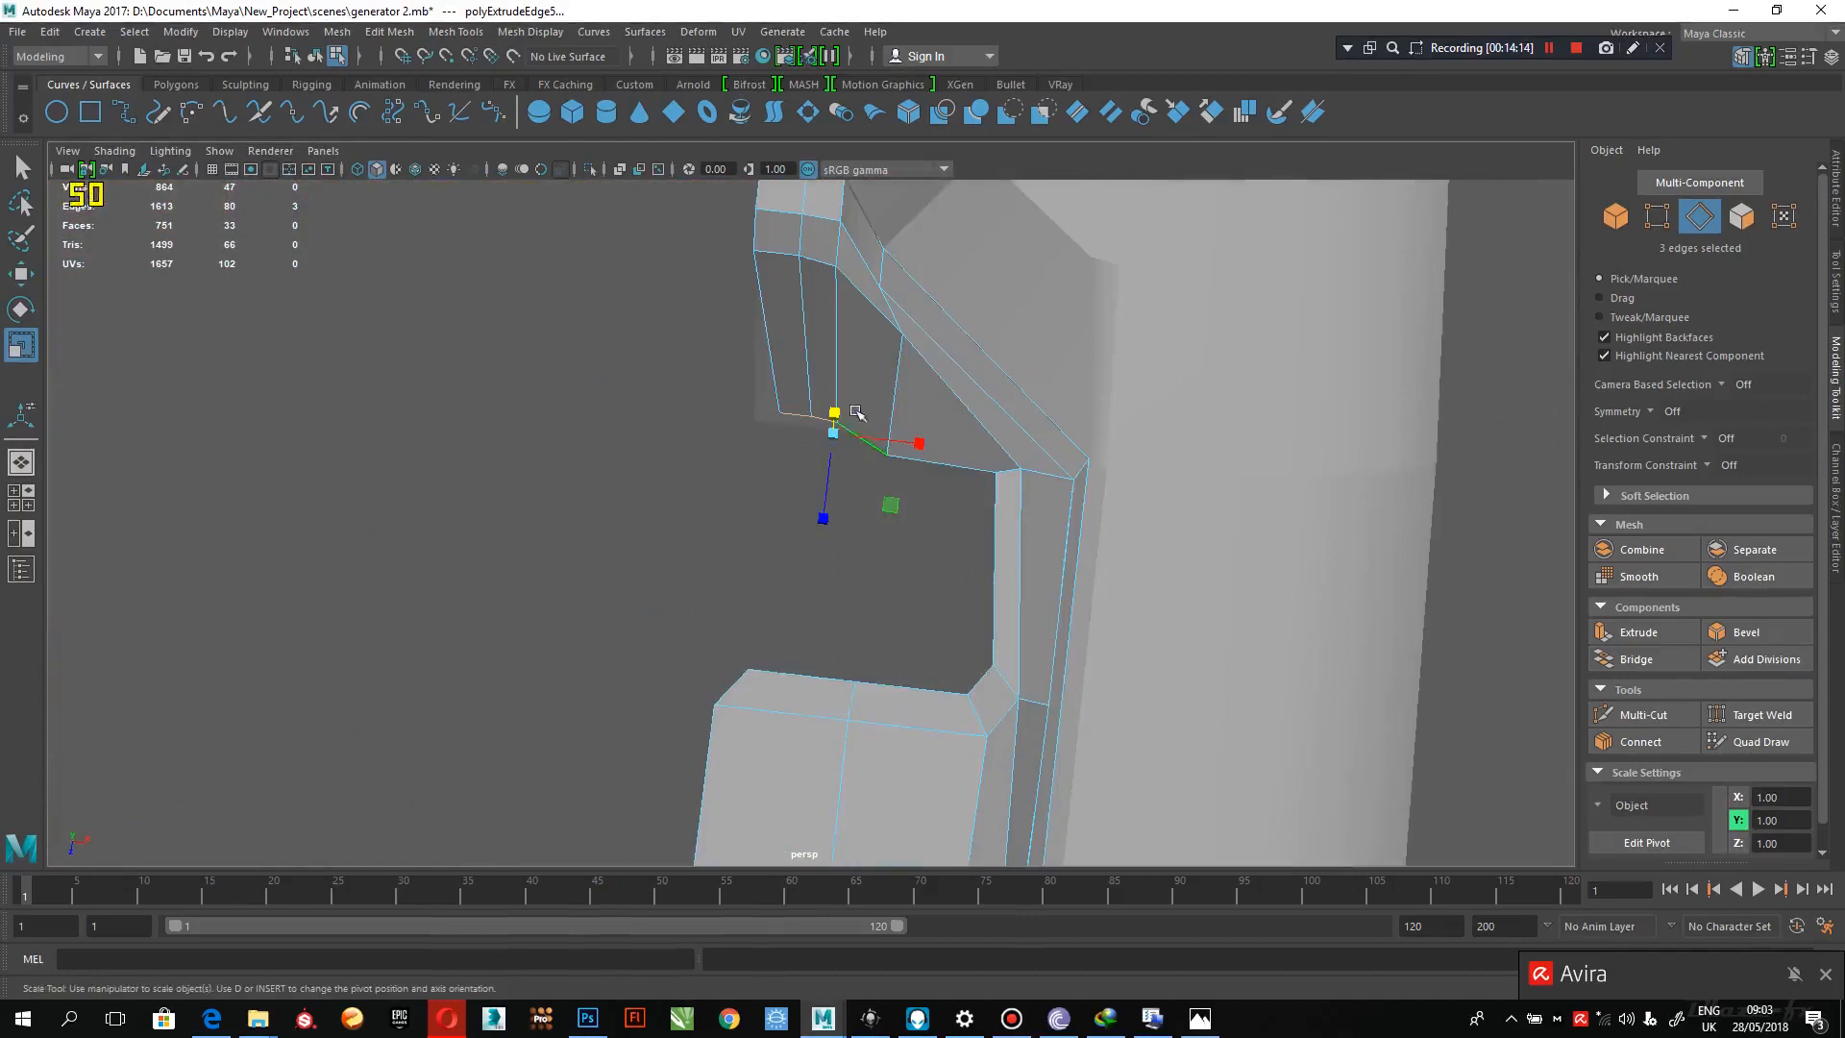
- Adjust the lip's lower border vertices individually, shifting the vertex at the inner corner of the collar's cut-out along Z
right_click_drag(853, 388, 765, 388)
left_click_drag(853, 393, 597, 615)
key("w")
left_click_drag(702, 663, 892, 620)
left_click(940, 622)
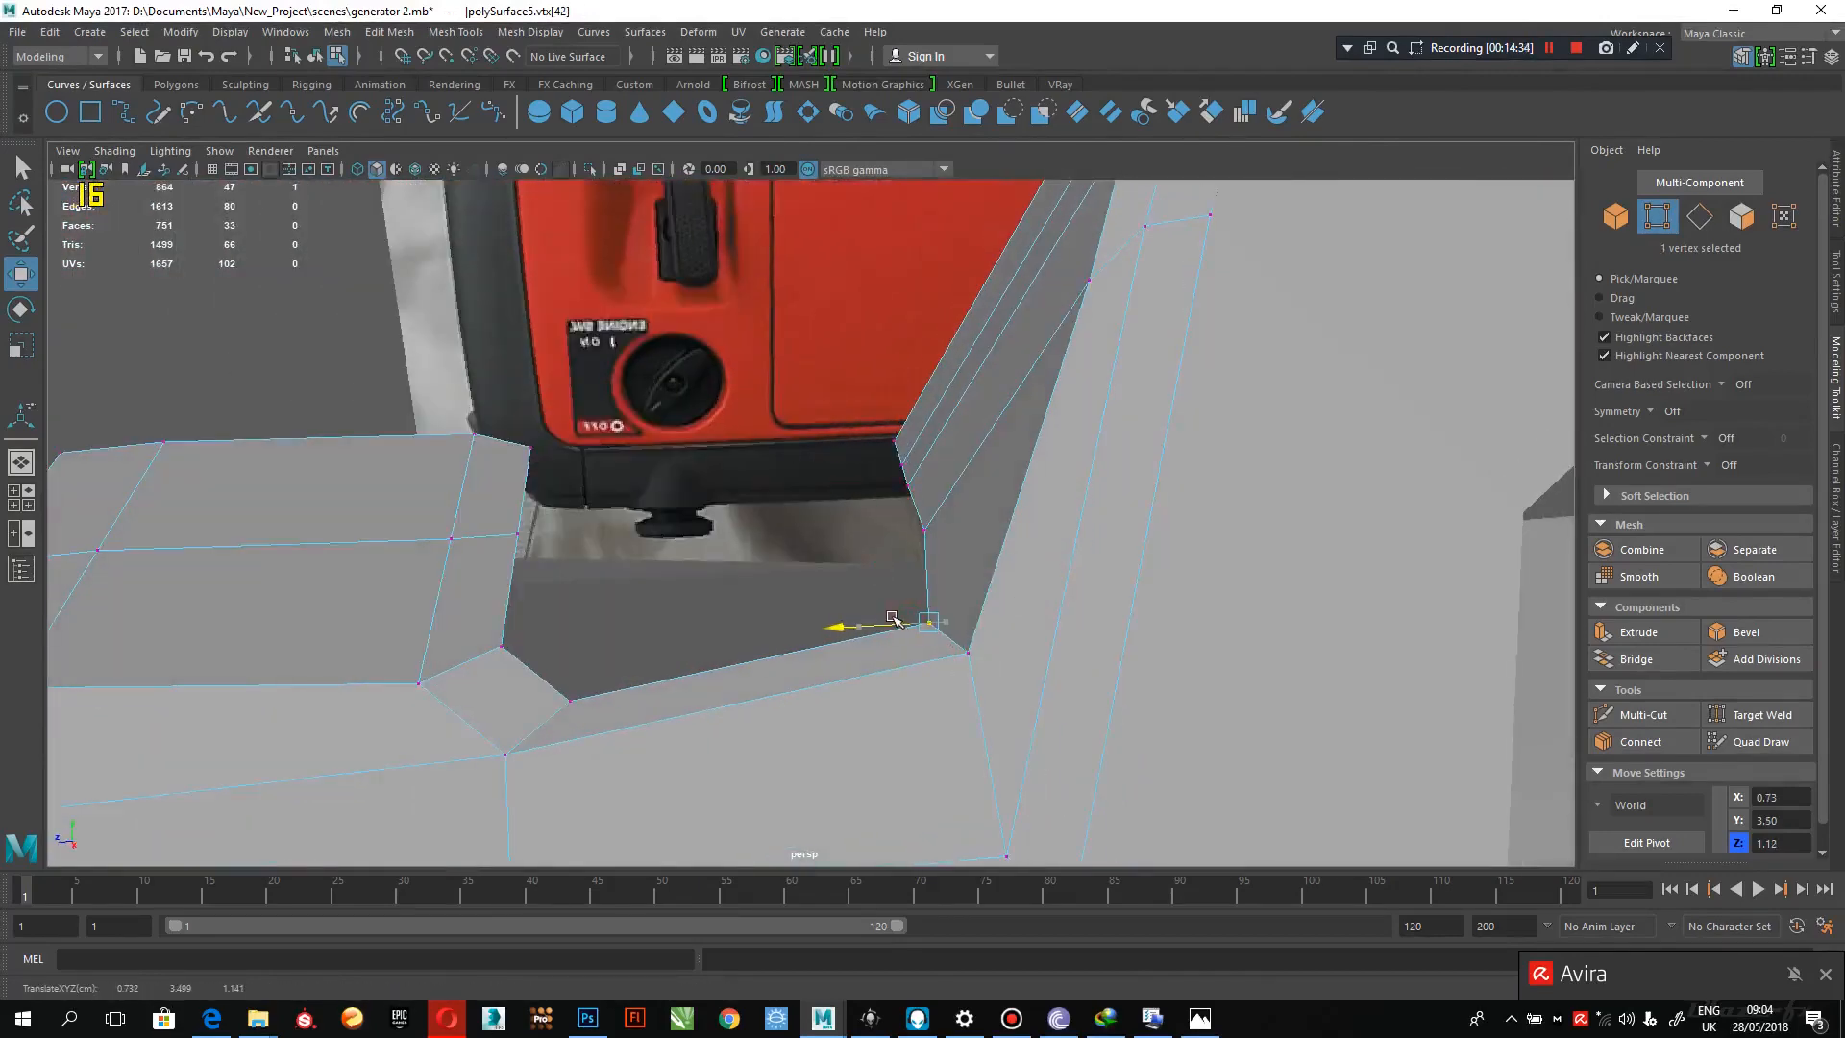
- Lower the border vertex beside the corner to about Y 3.46, and align it and the next vertex along Z, the latter at about 1.12
left_click(923, 530)
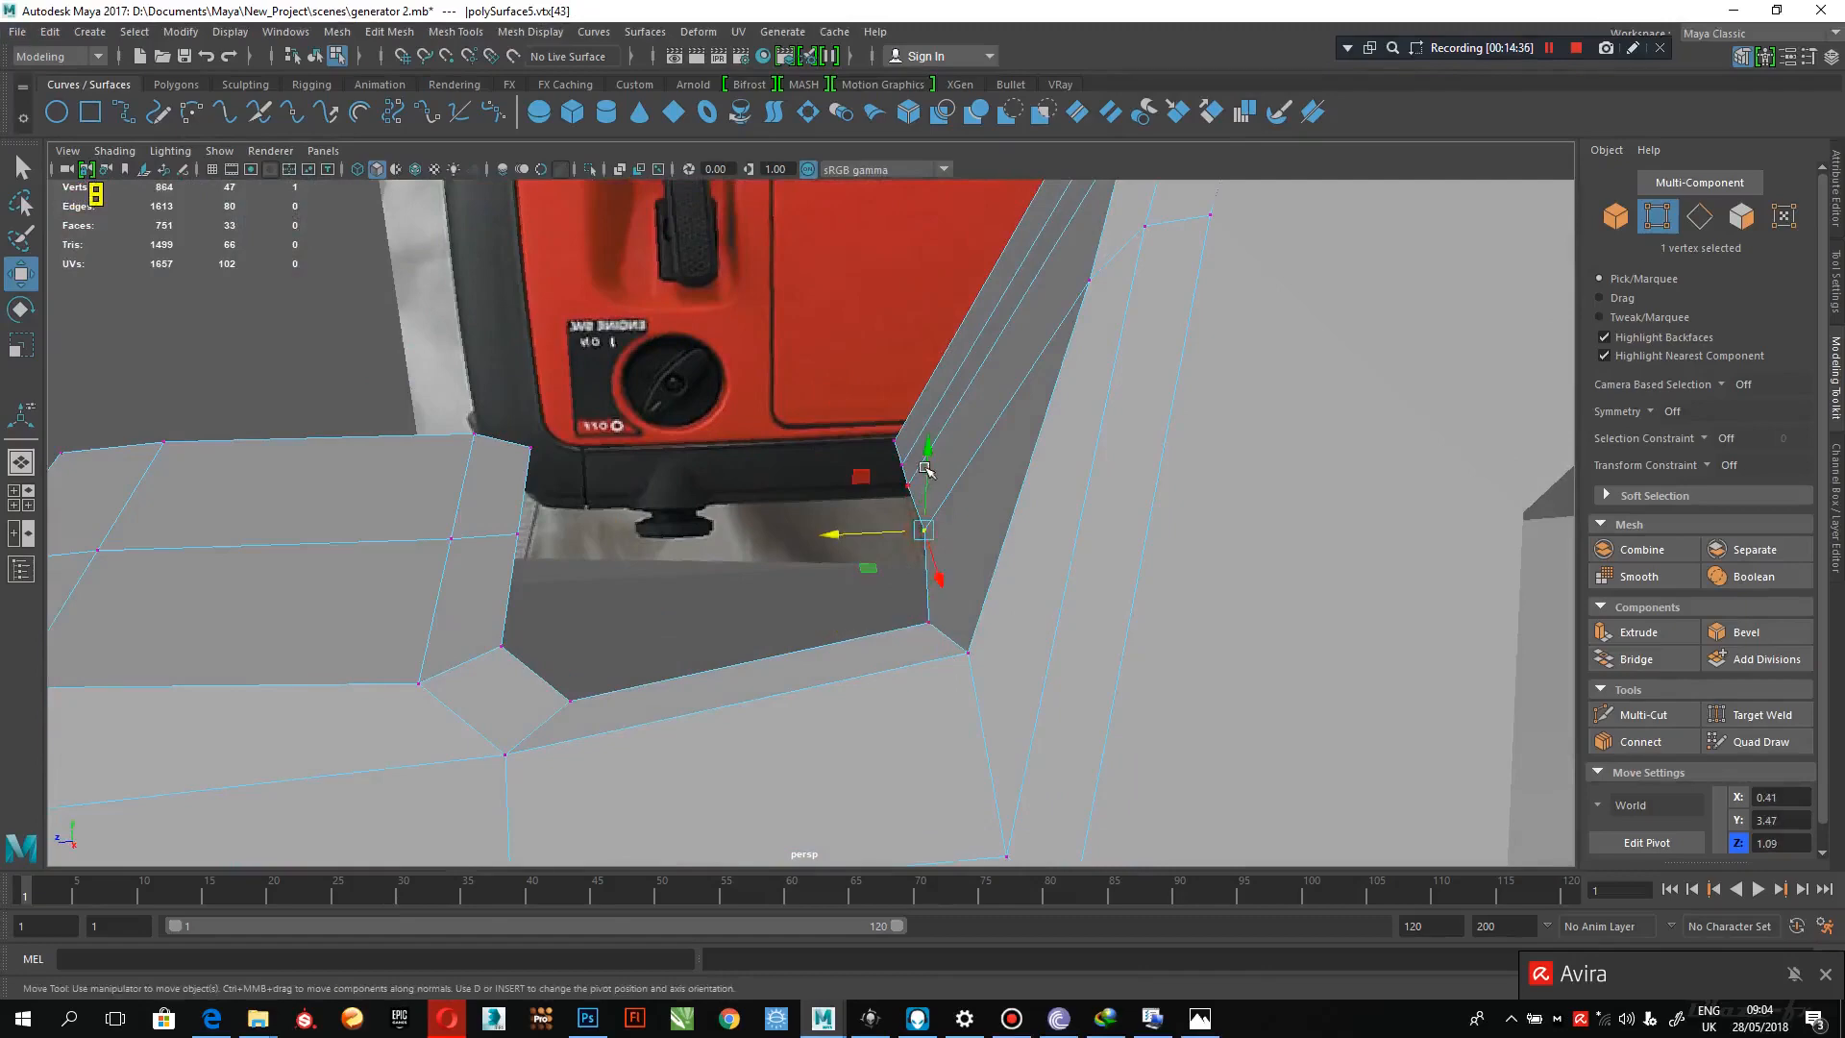
left_click_drag(925, 468, 926, 482)
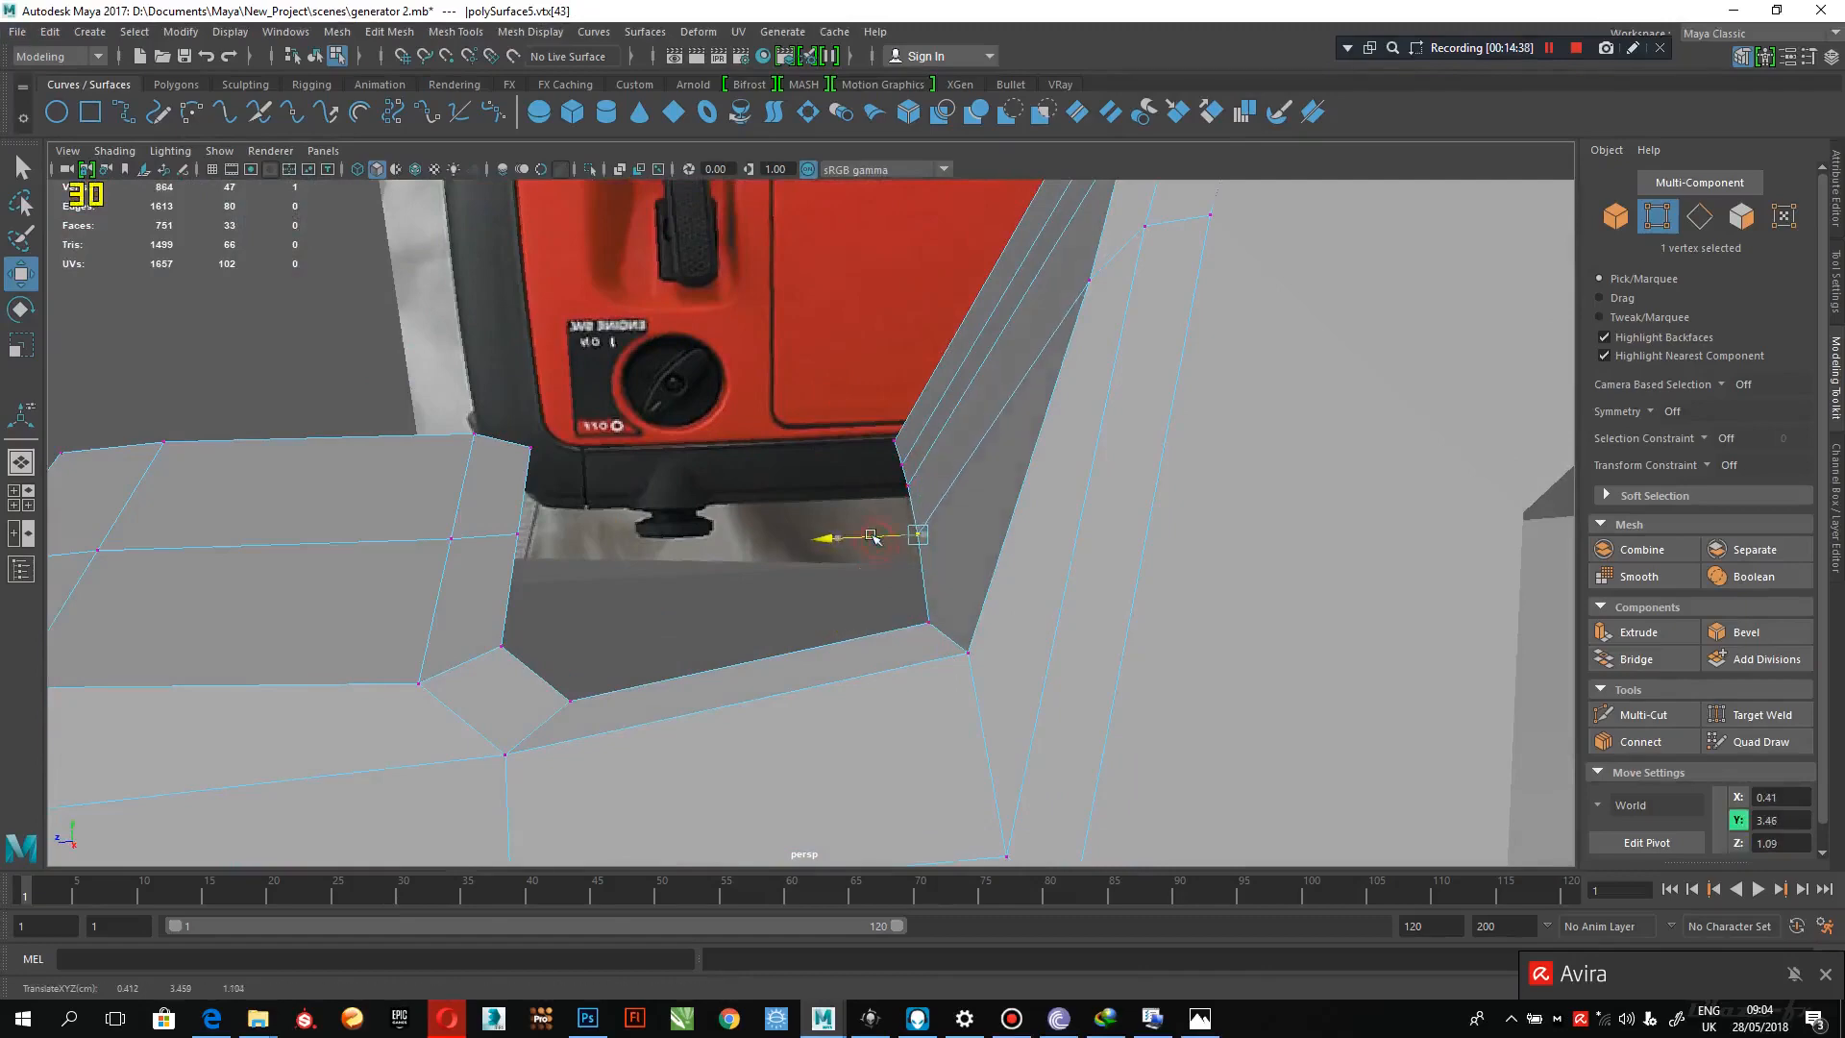
left_click_drag(817, 535, 789, 488, "alt")
left_click(895, 486)
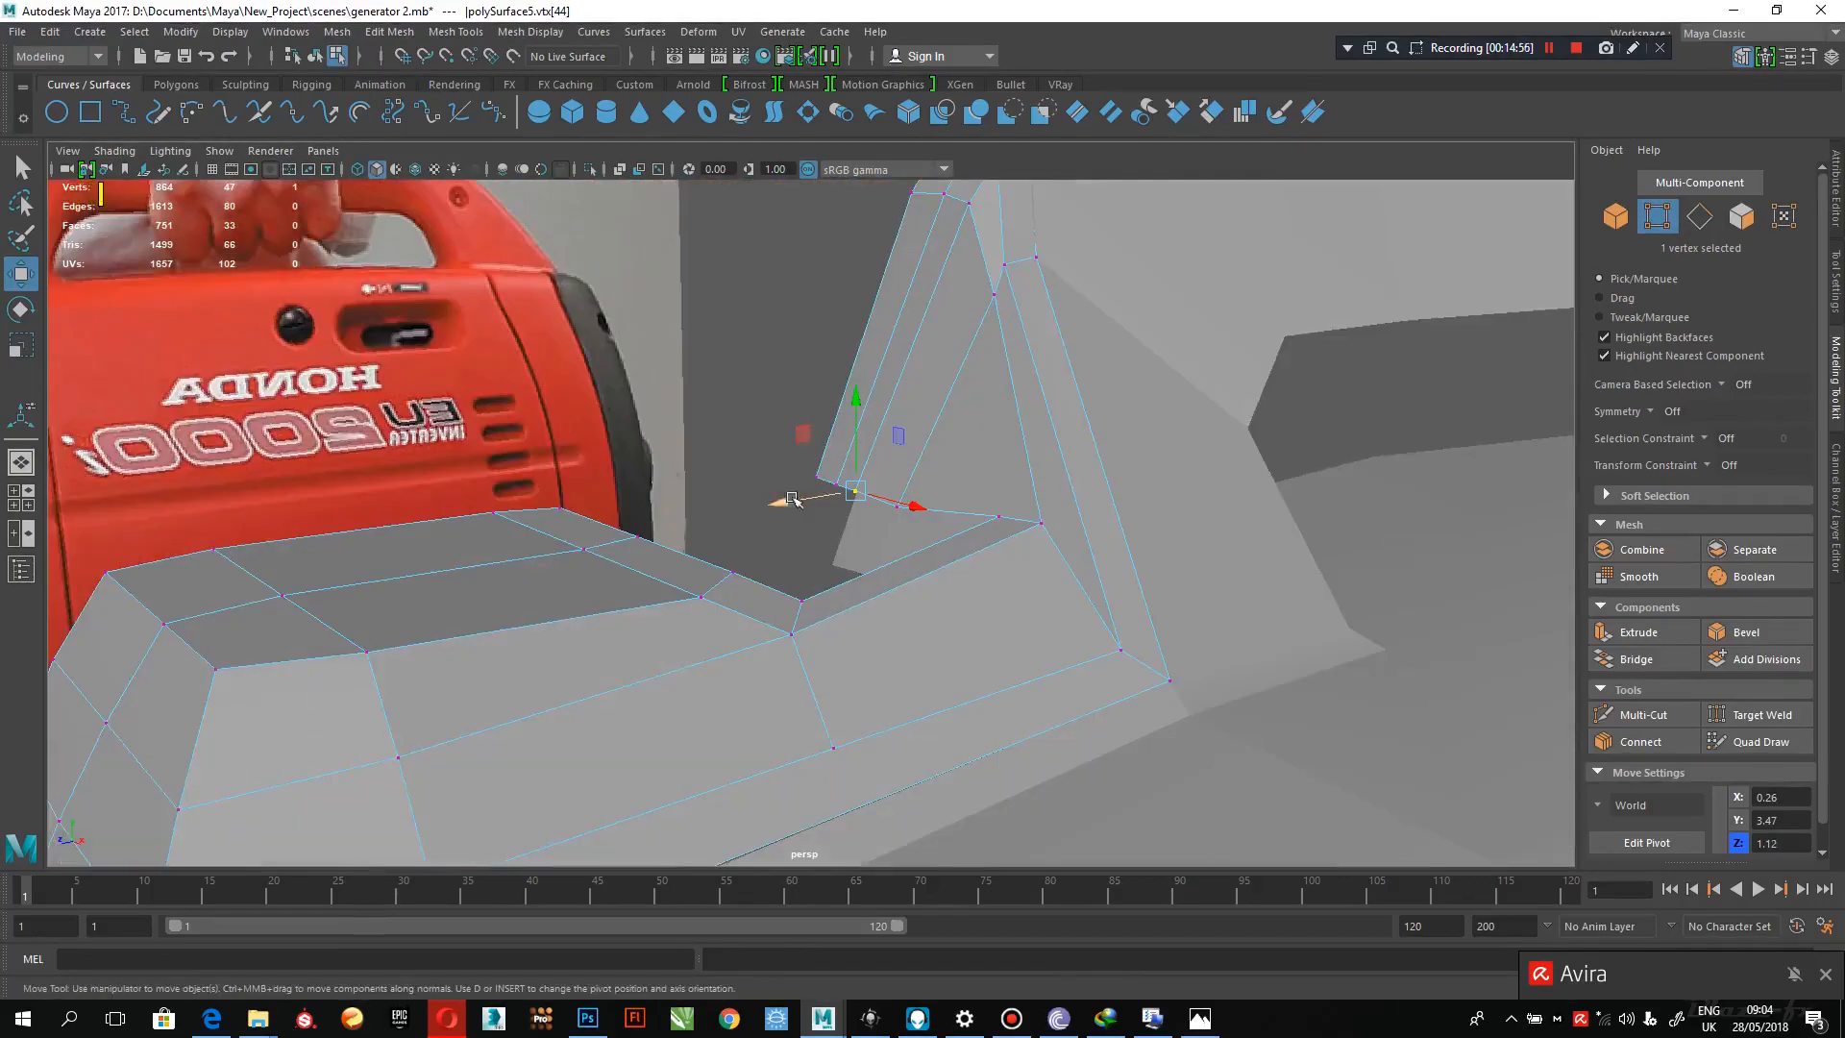
left_click_drag(792, 499, 845, 601, "alt")
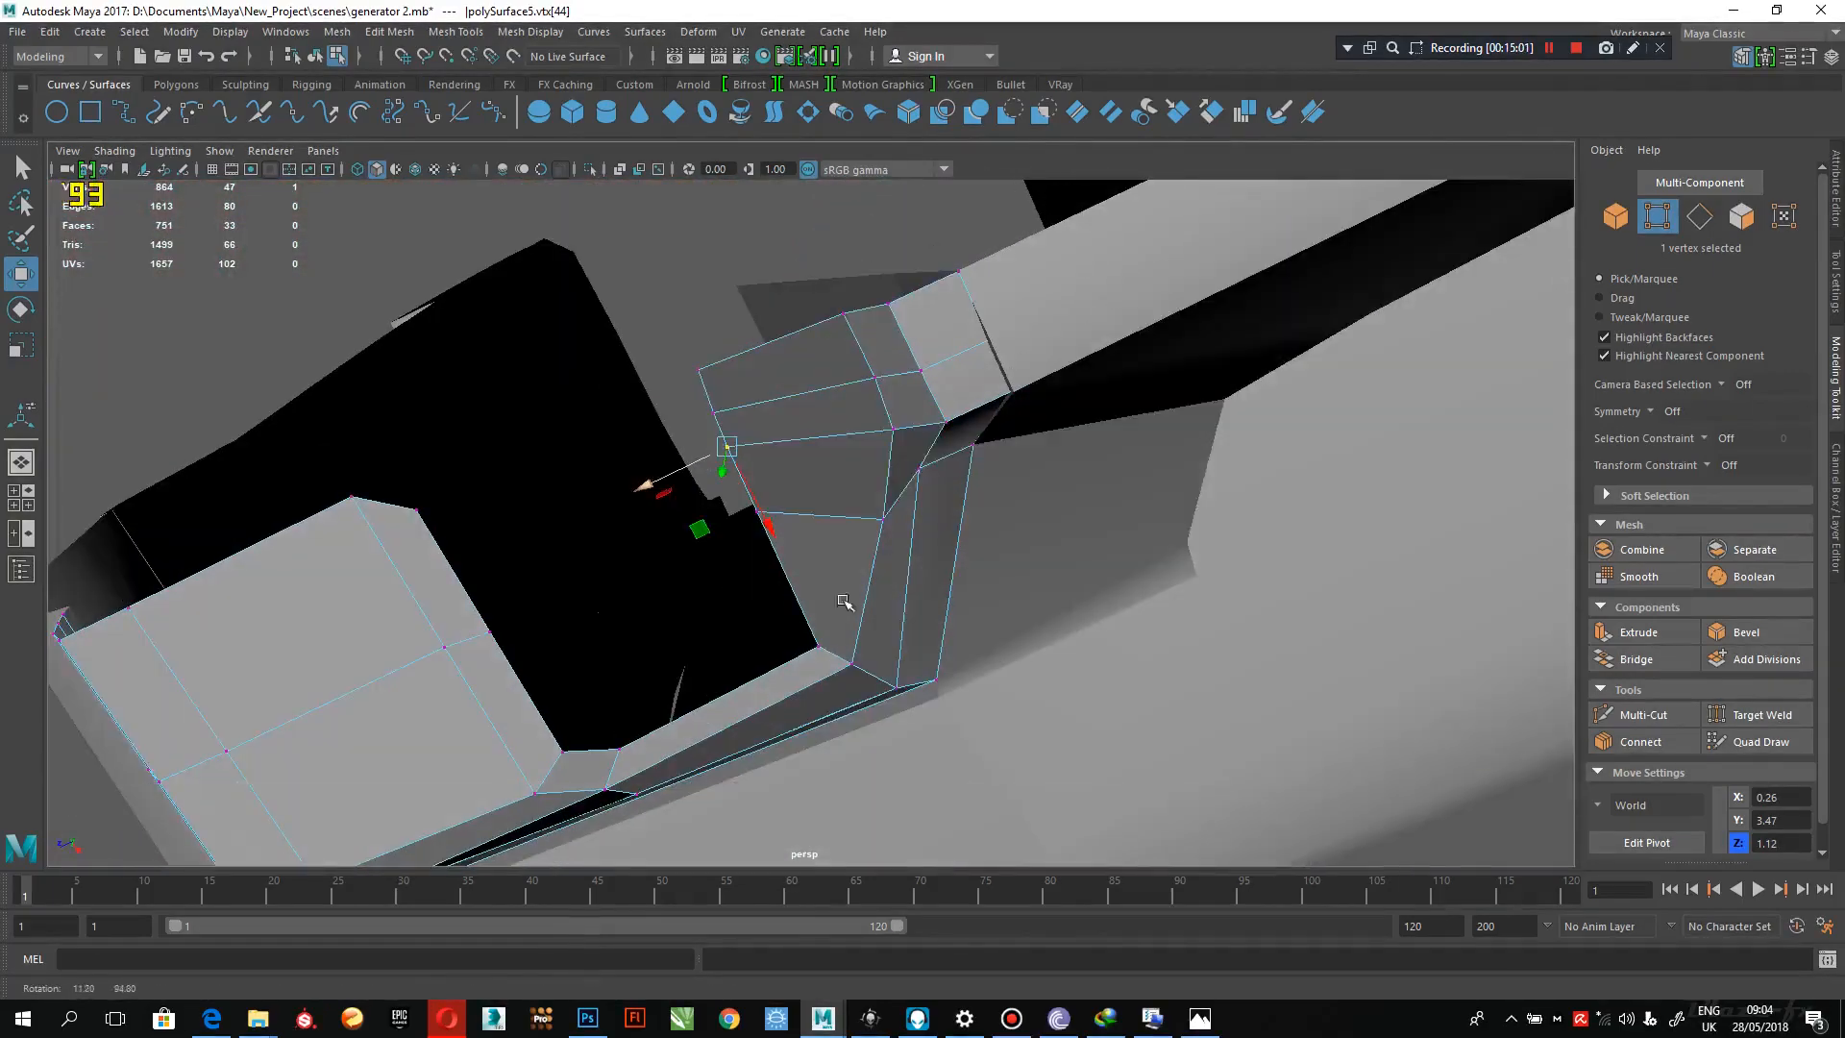
- Move the handle strip's bend vertex below the tip along X to about 0.37
left_click(920, 469)
left_click_drag(950, 520, 1259, 475)
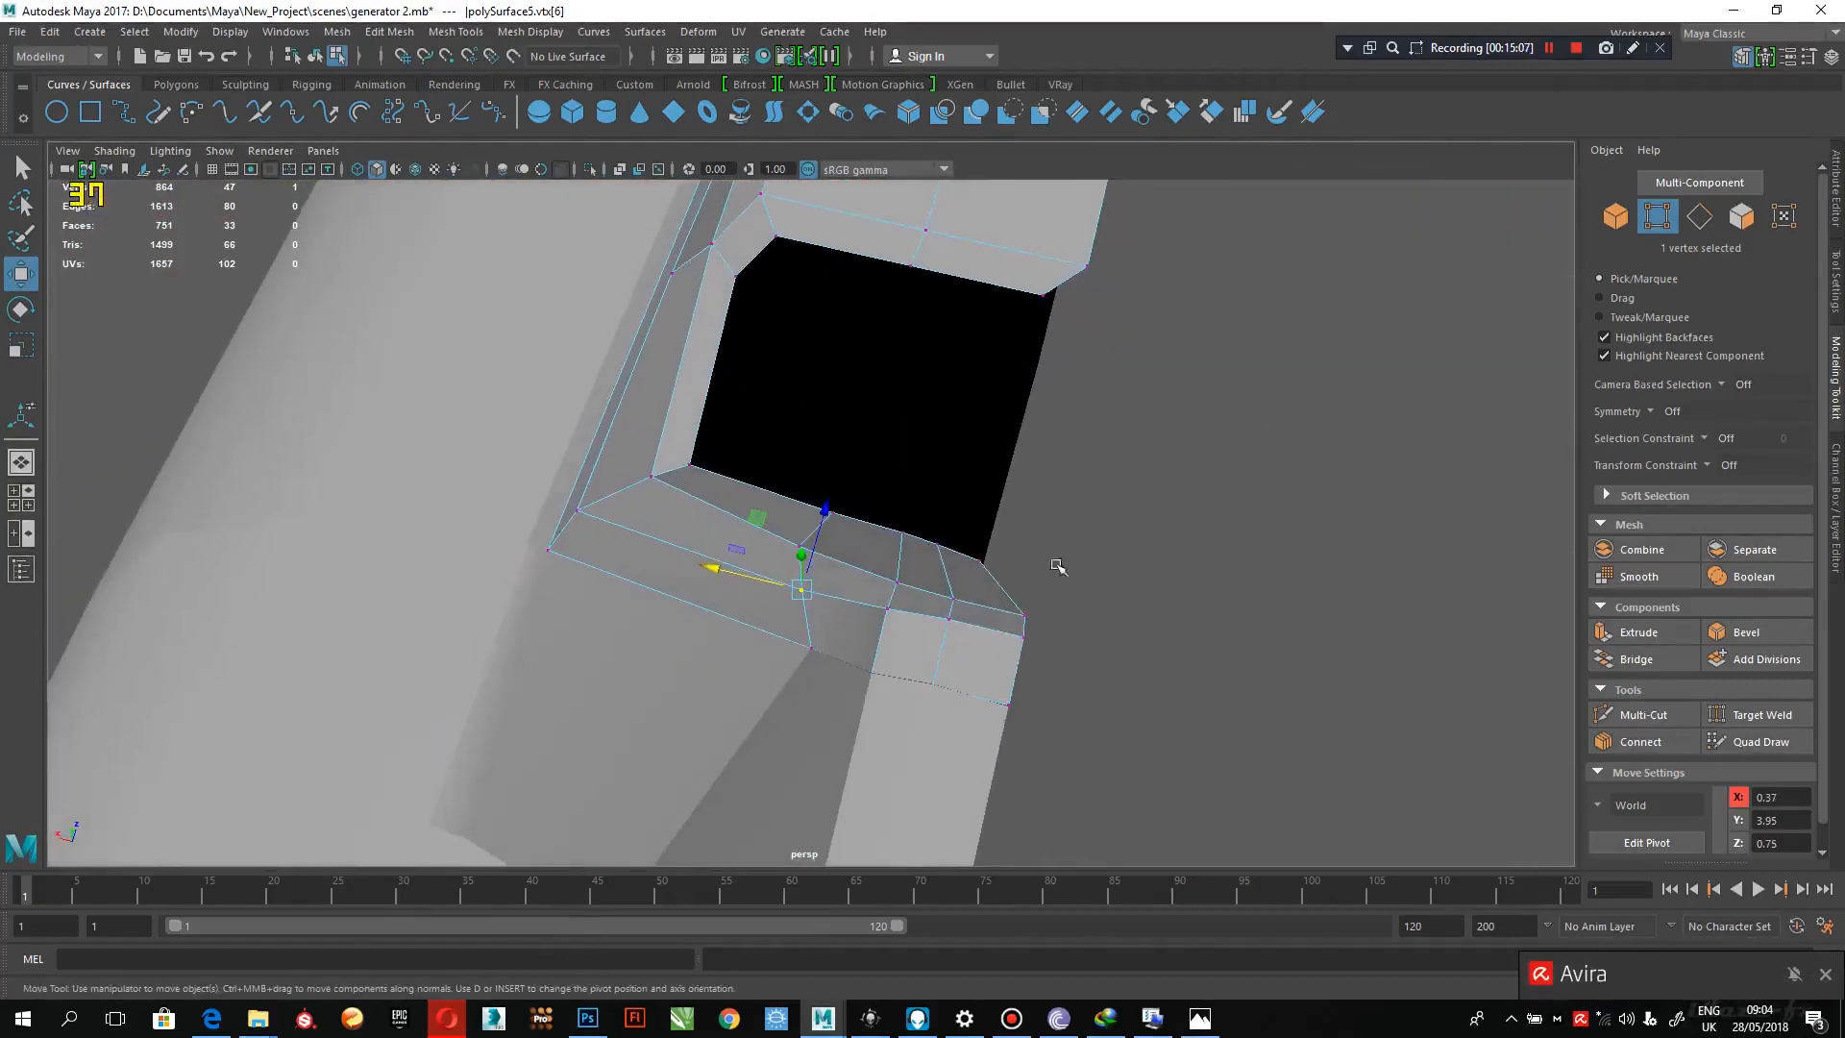
left_click_drag(857, 672, 946, 574, "alt")
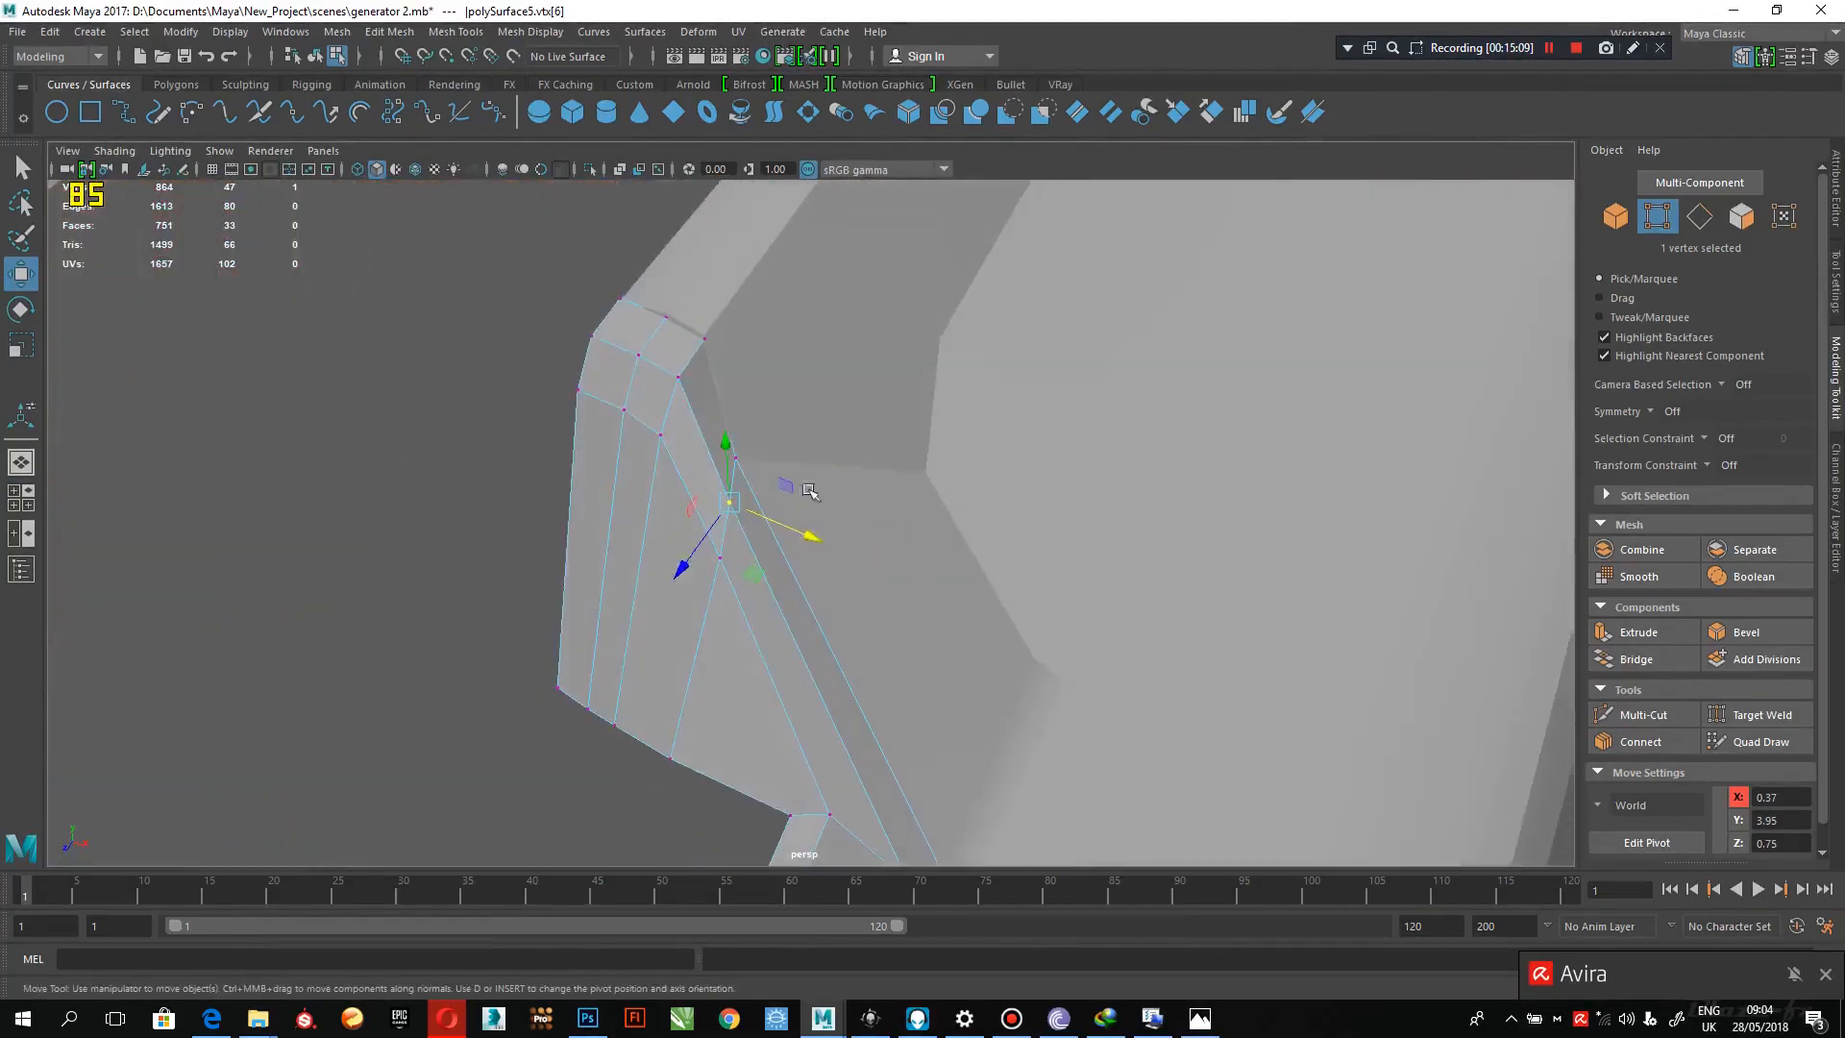
- Move the vertex partway down the front handle strut's edge on the main casing along X to 0.47
left_click(735, 459)
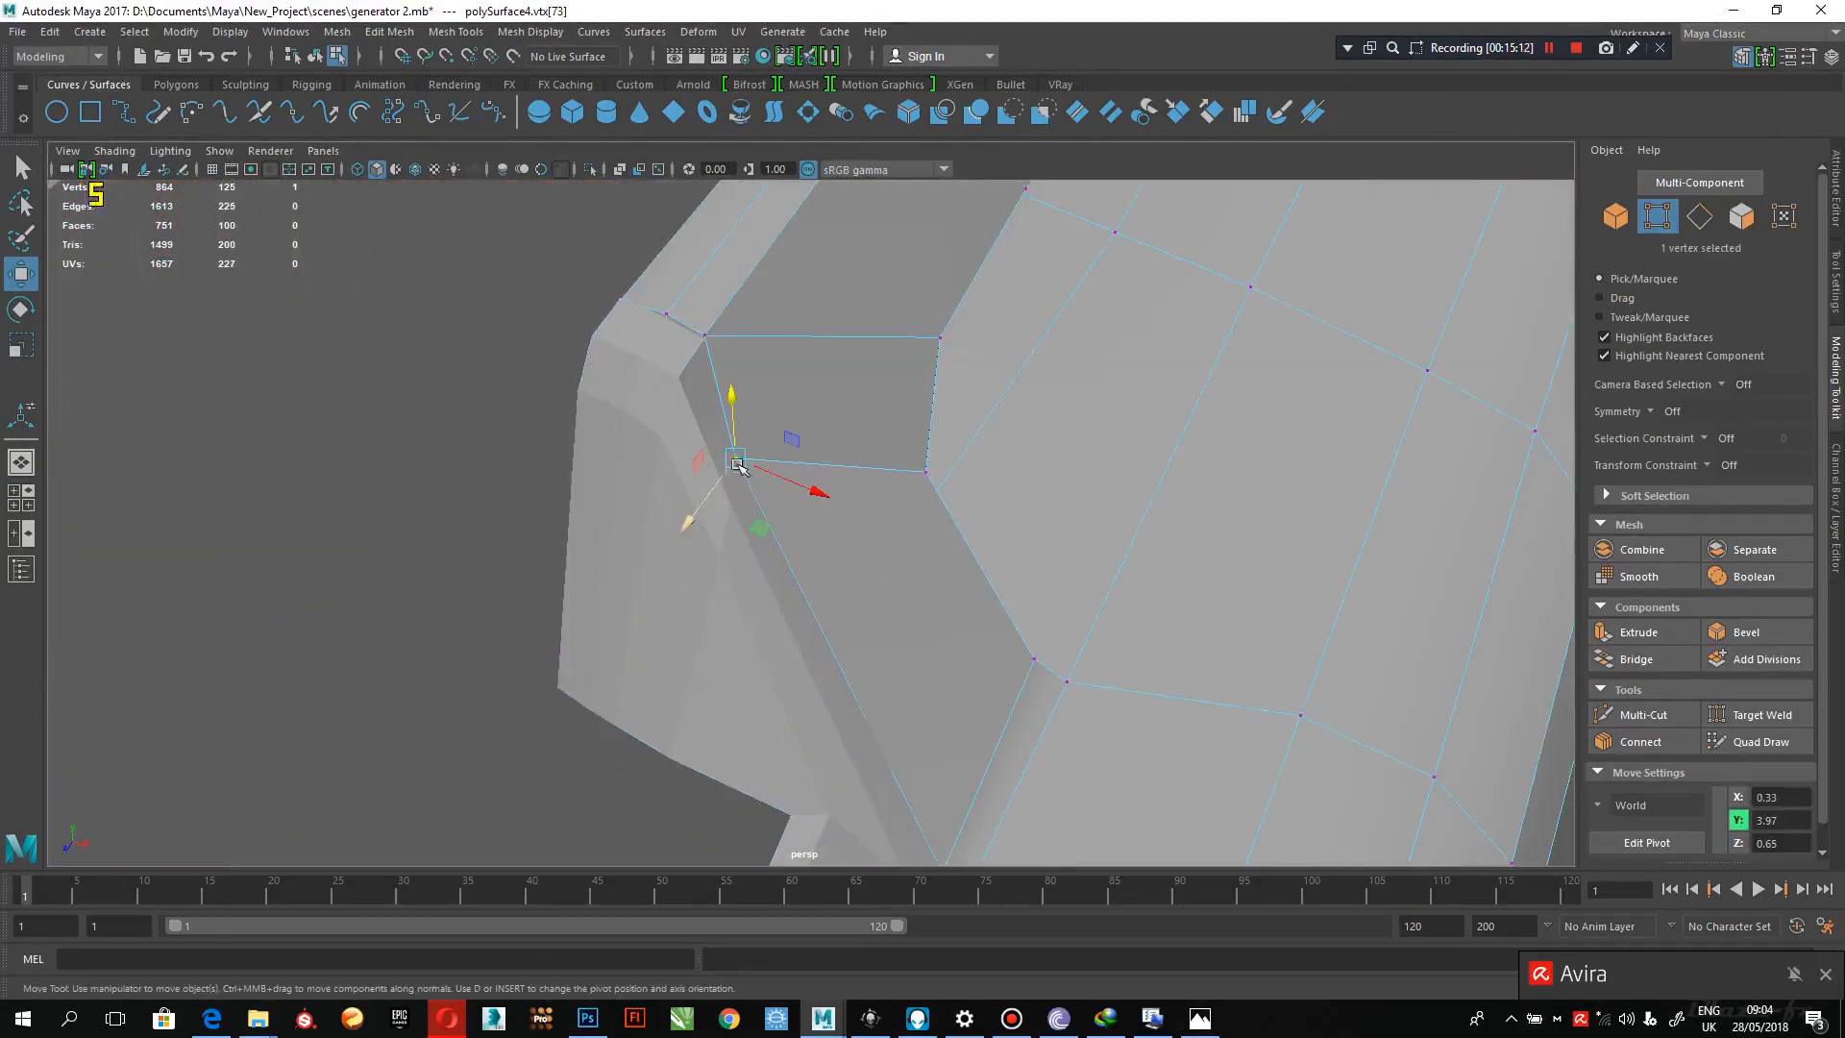
left_click_drag(788, 485, 1066, 527, "alt")
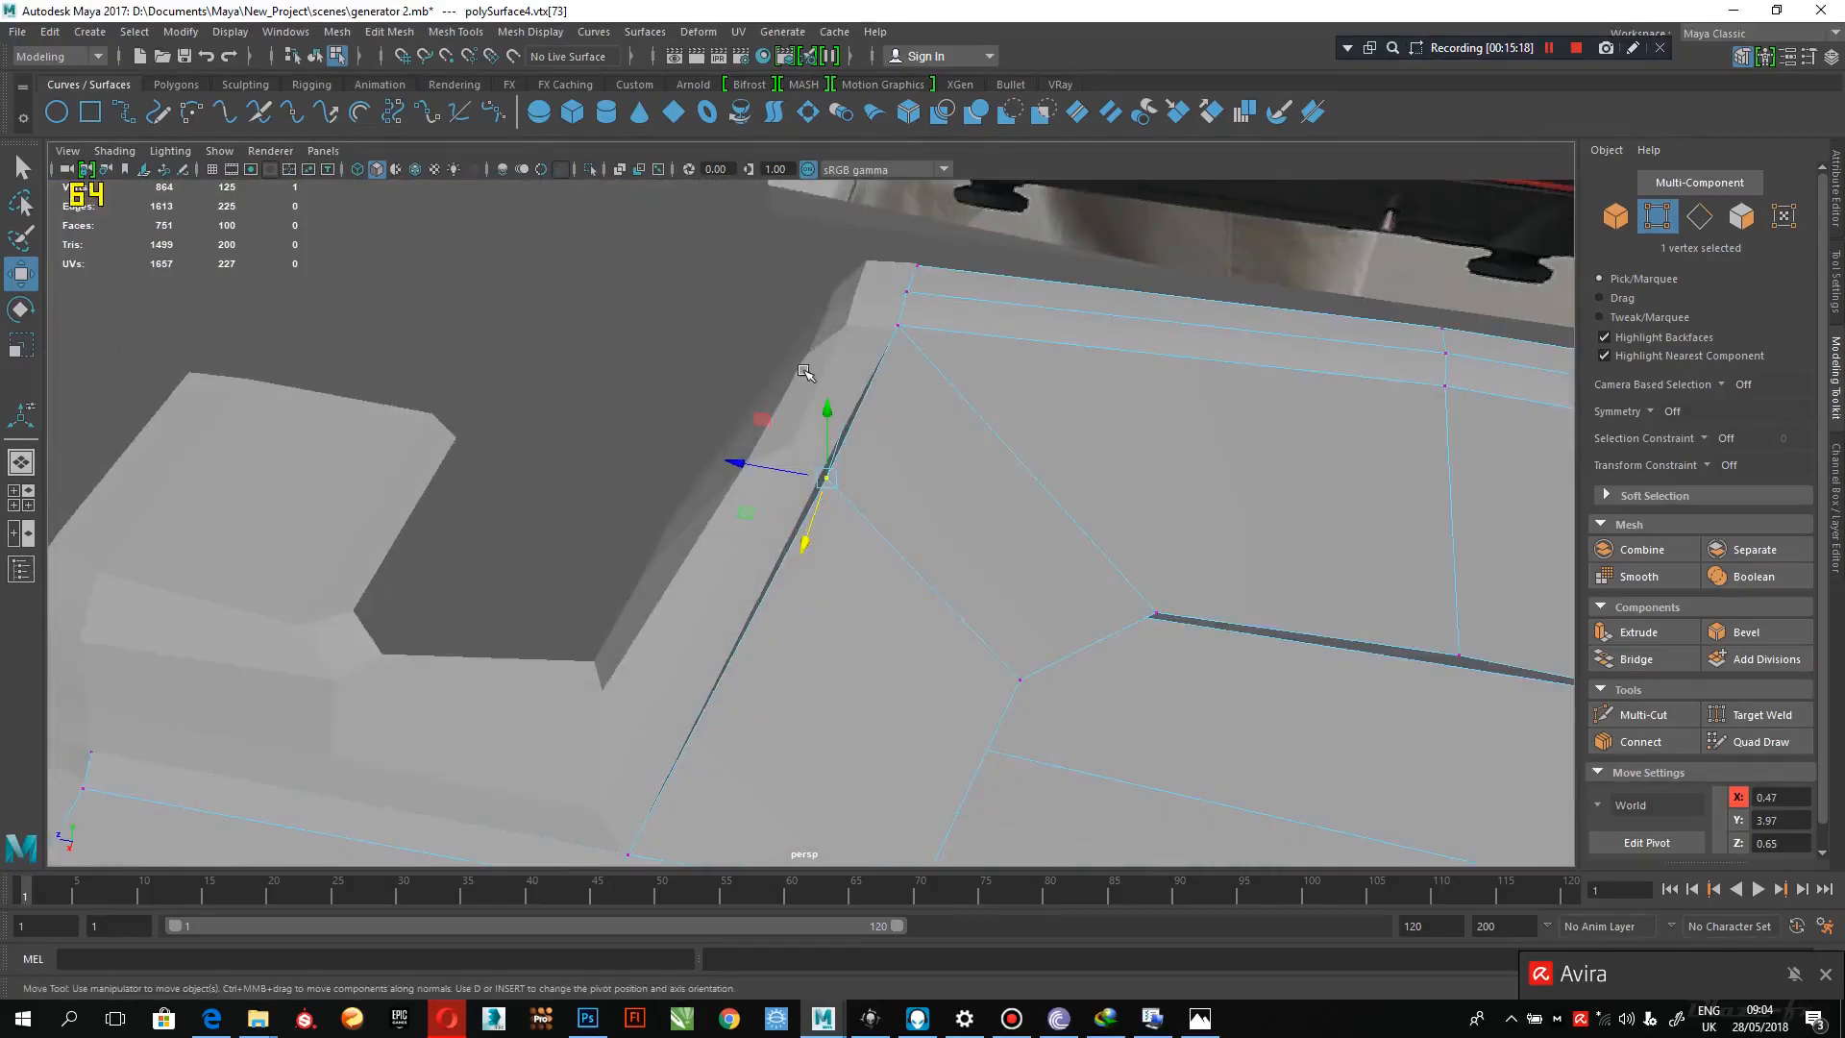
left_click(788, 437)
left_click_drag(844, 428, 894, 431, "alt")
left_click(783, 452)
left_click_drag(783, 452, 715, 447, "alt")
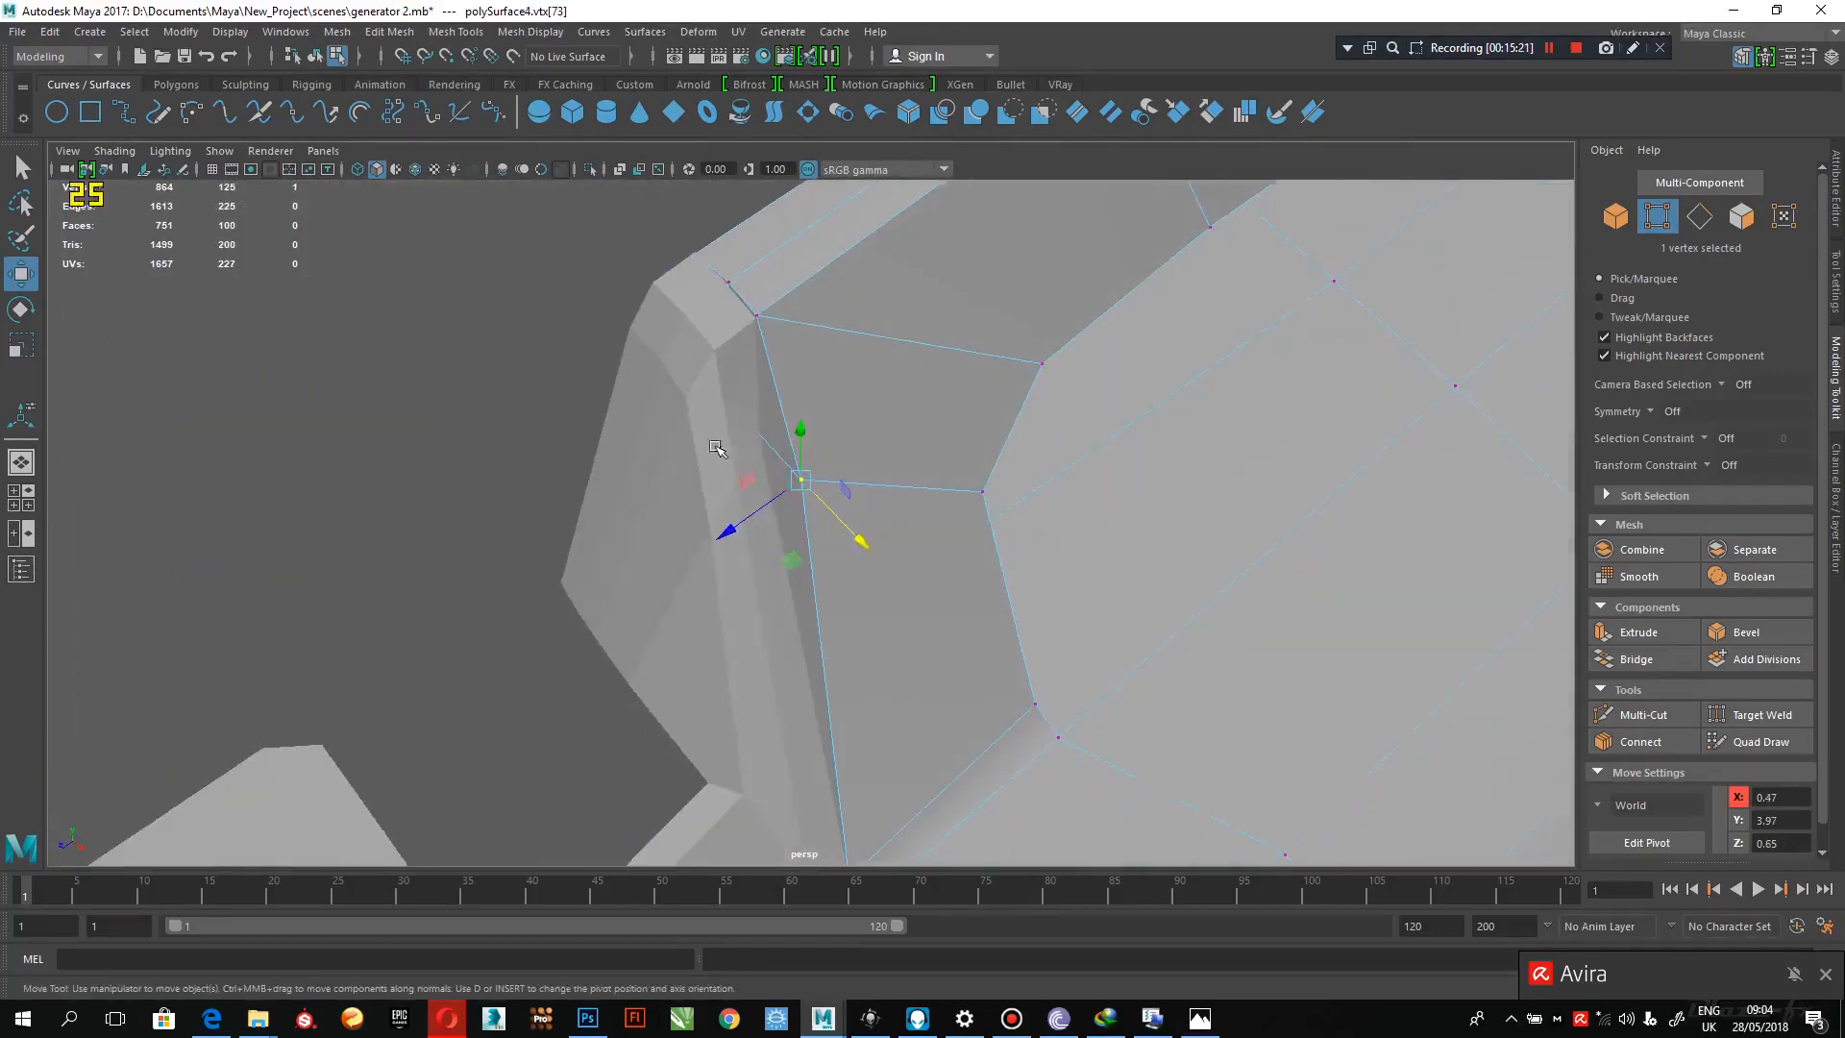
- Move the matching edge vertex of the adjoining front piece to X 0.47, Y 3.97 and Z 0.65 against the casing strut
right_click_drag(867, 402, 927, 377)
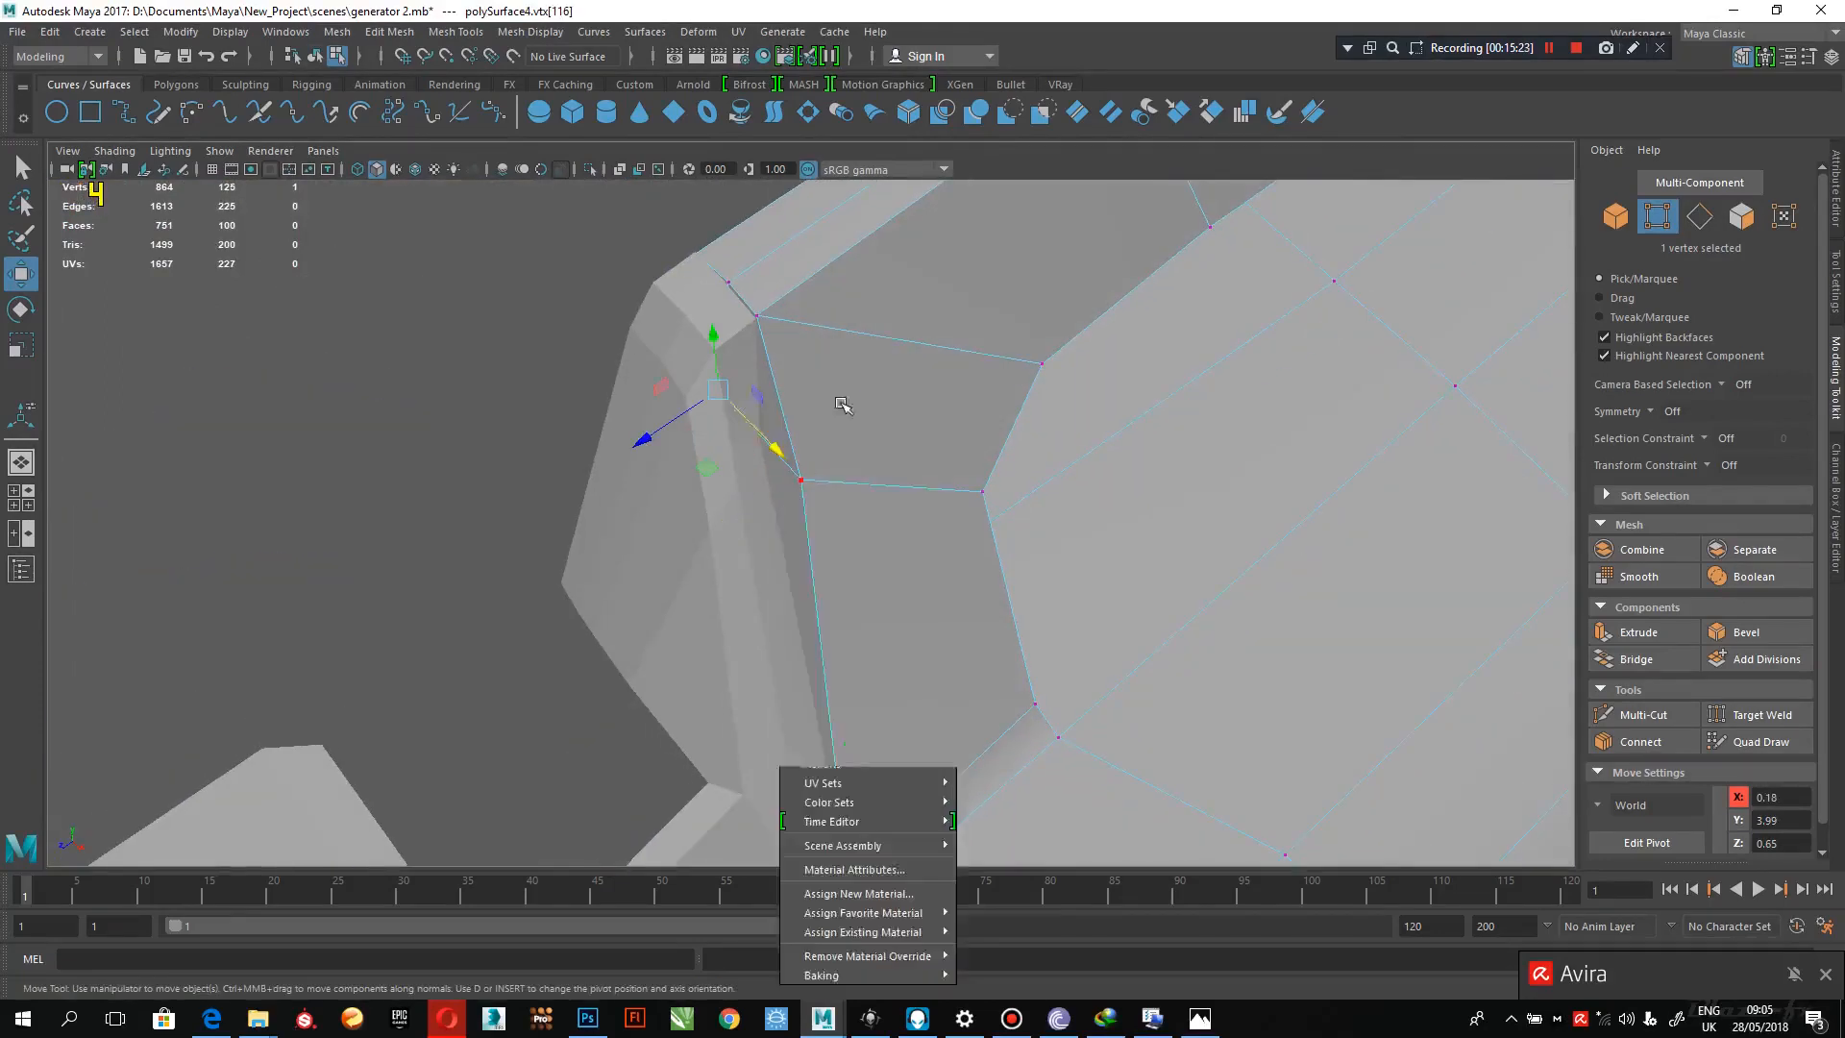
left_click(636, 460)
right_click_drag(660, 399, 596, 401)
left_click_drag(831, 433, 805, 523)
left_click(795, 518)
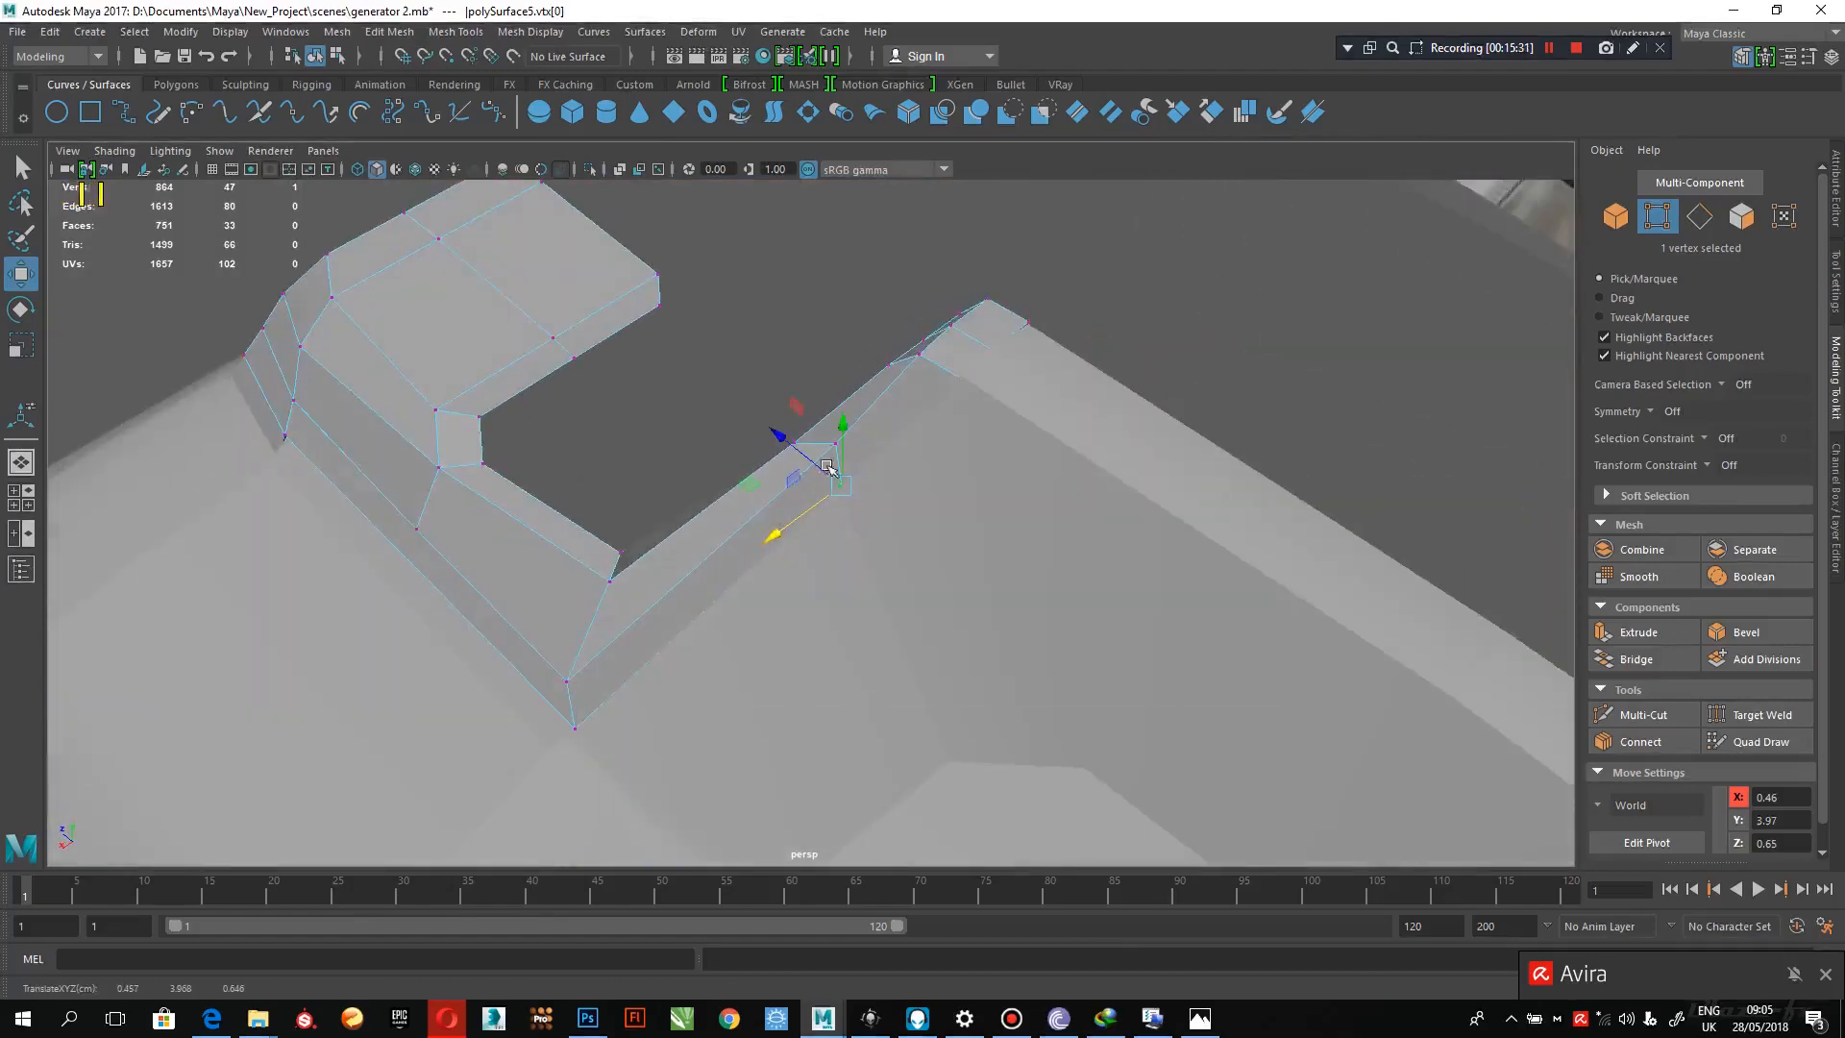
middle_click_drag(858, 418, 793, 470)
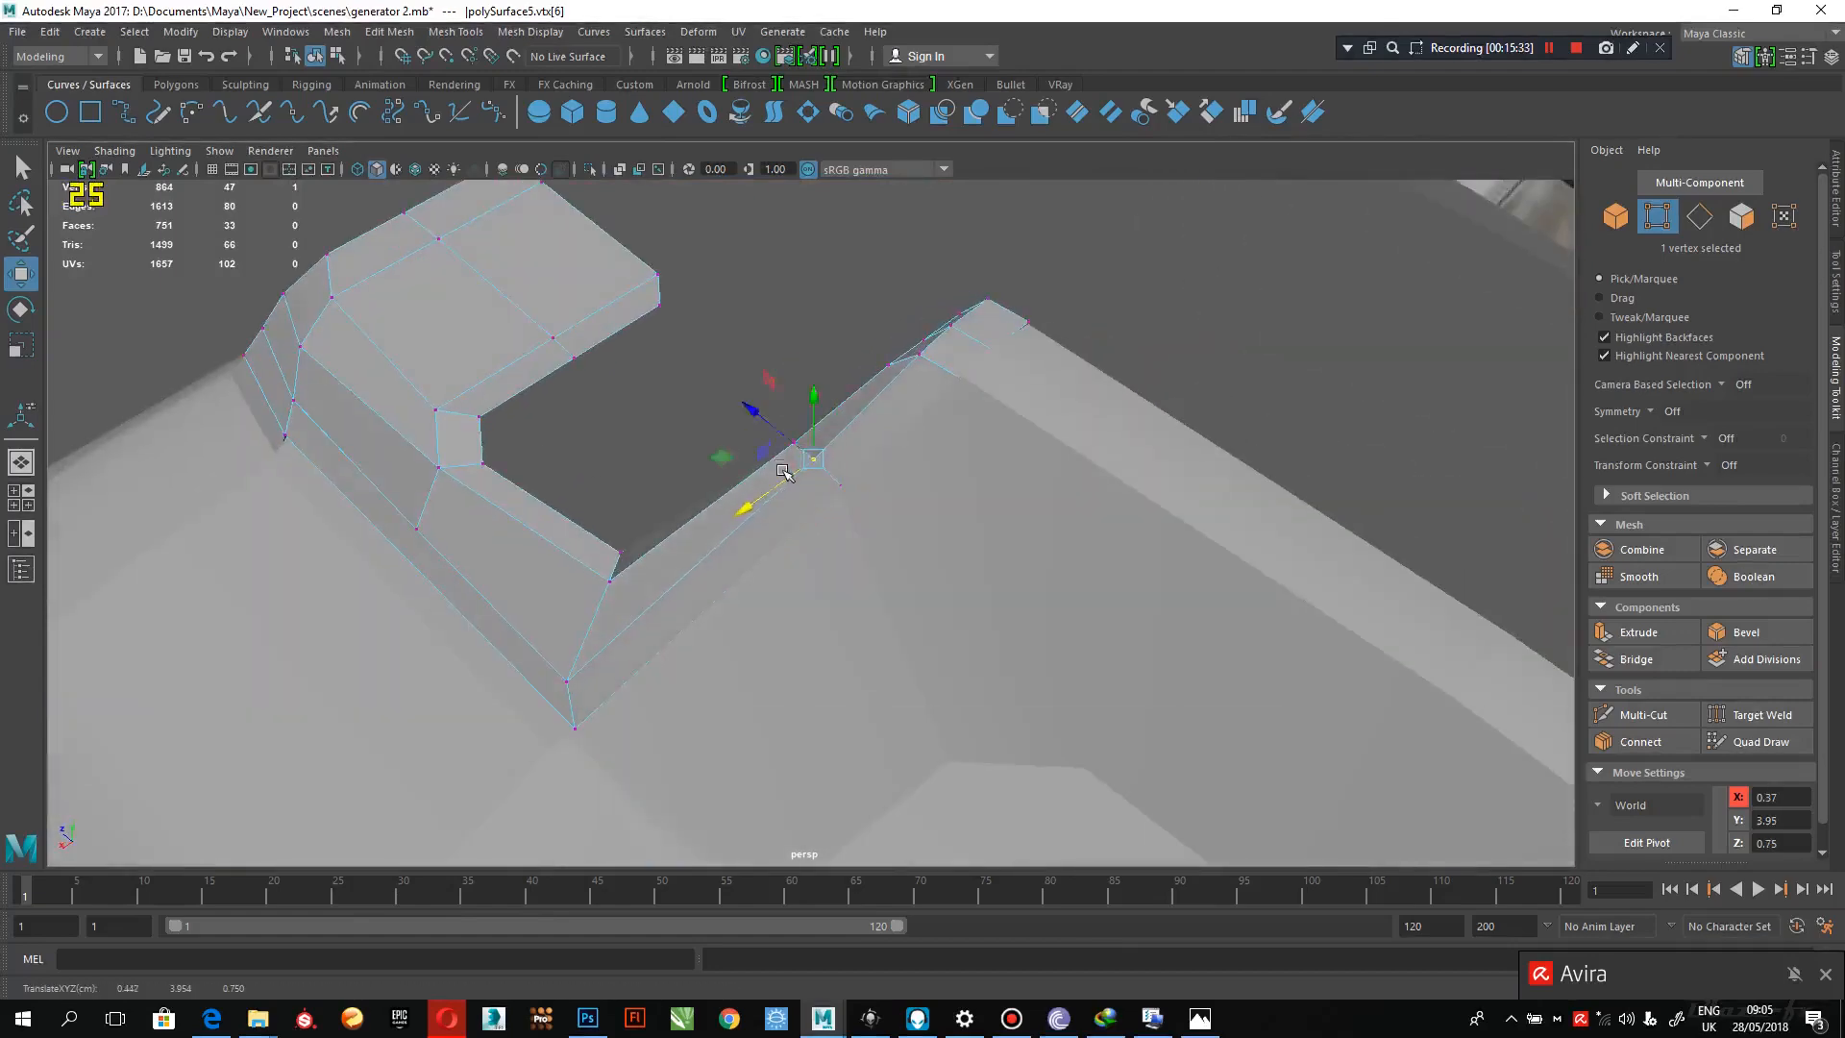
left_click_drag(783, 471, 817, 488, "alt")
left_click(760, 543)
left_click(798, 492)
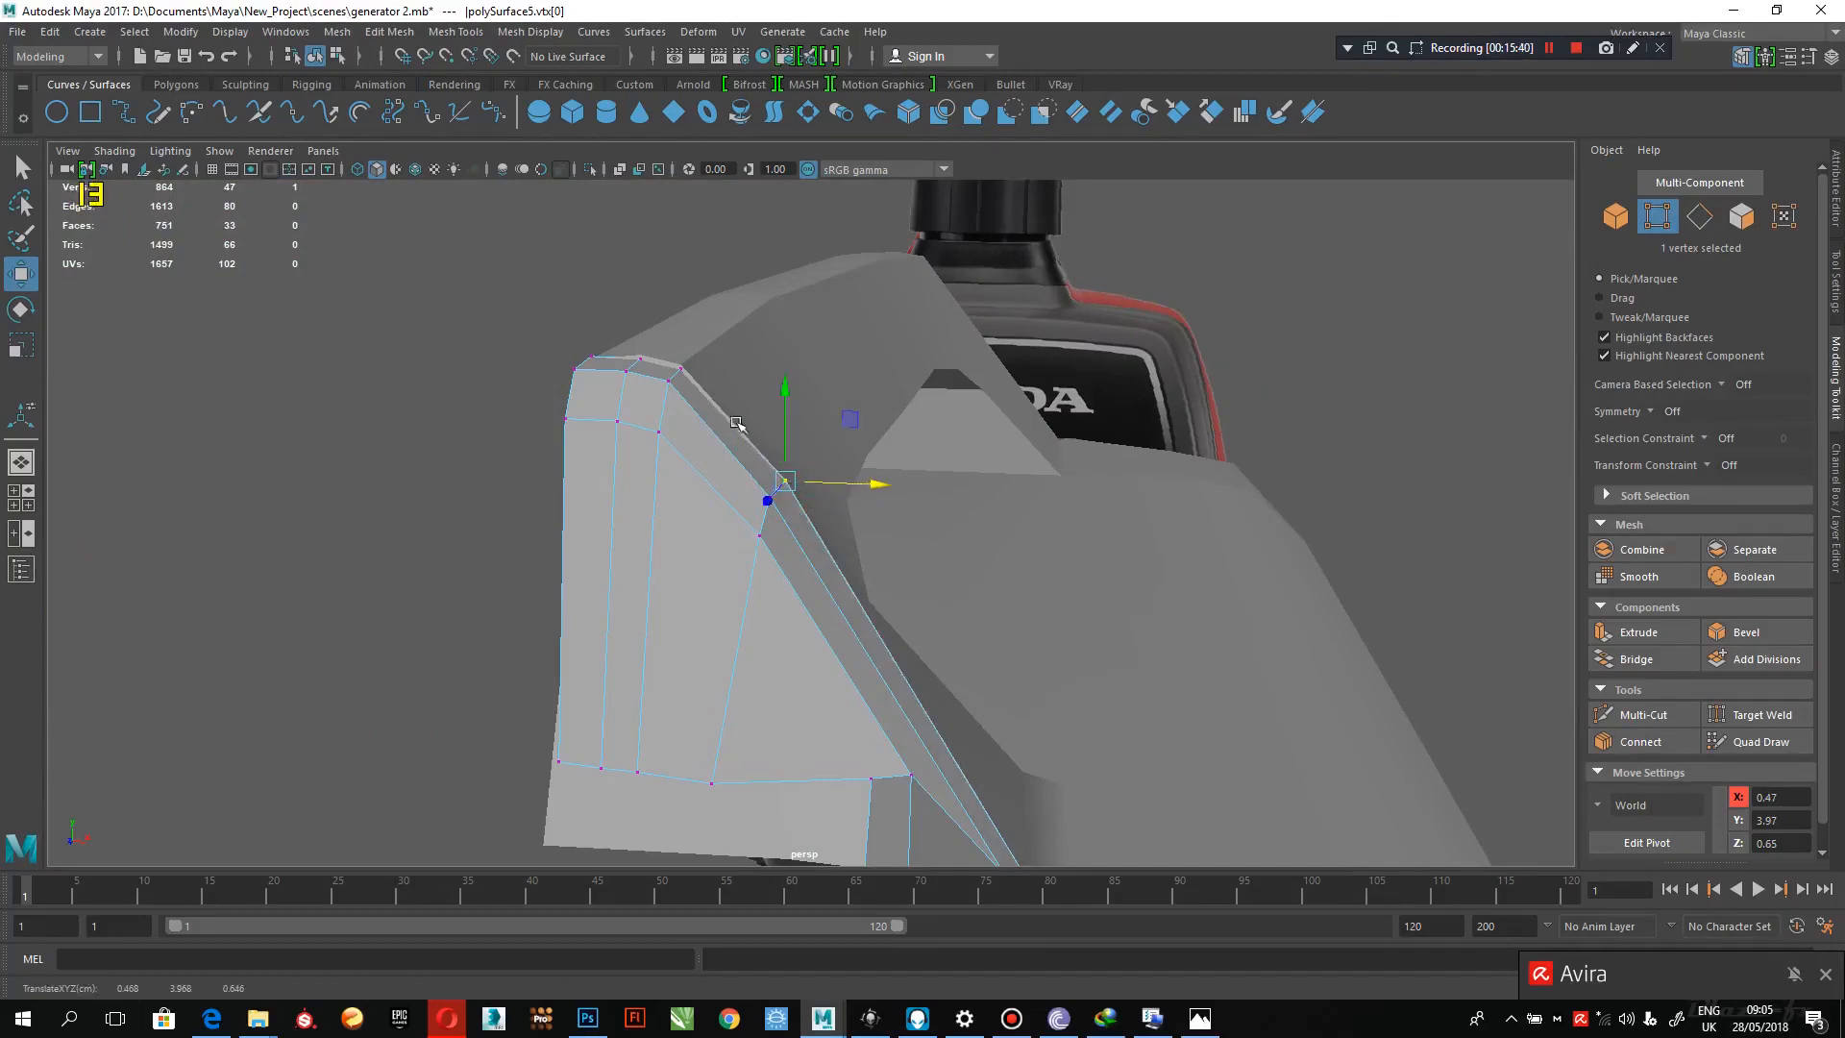
left_click_drag(737, 423, 769, 522, "alt")
- Move the strut's four lower vertices to Z 1.10 and straighten the front piece's open-end corner vertex at X 0.01
mouse_move(619, 434)
left_mouse_down()
mouse_move(682, 413)
mouse_move(616, 461)
left_mouse_up()
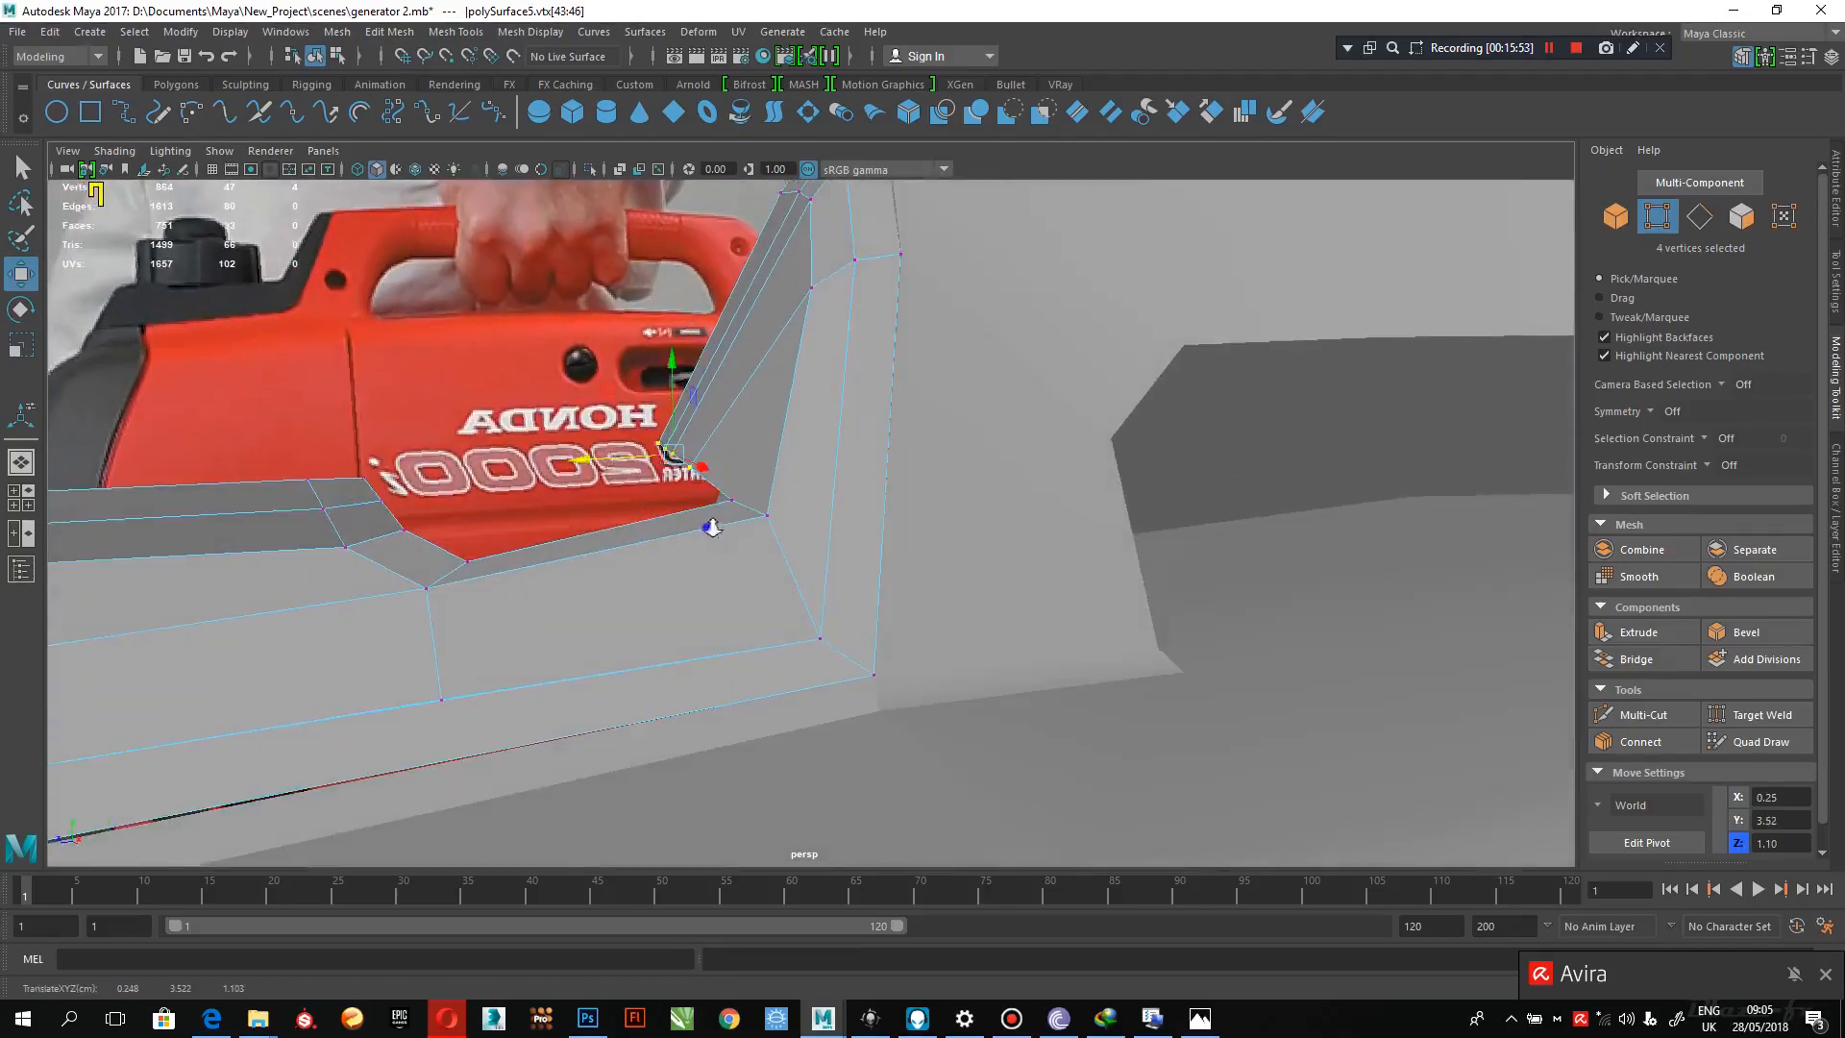
left_click_drag(711, 527, 655, 601, "alt")
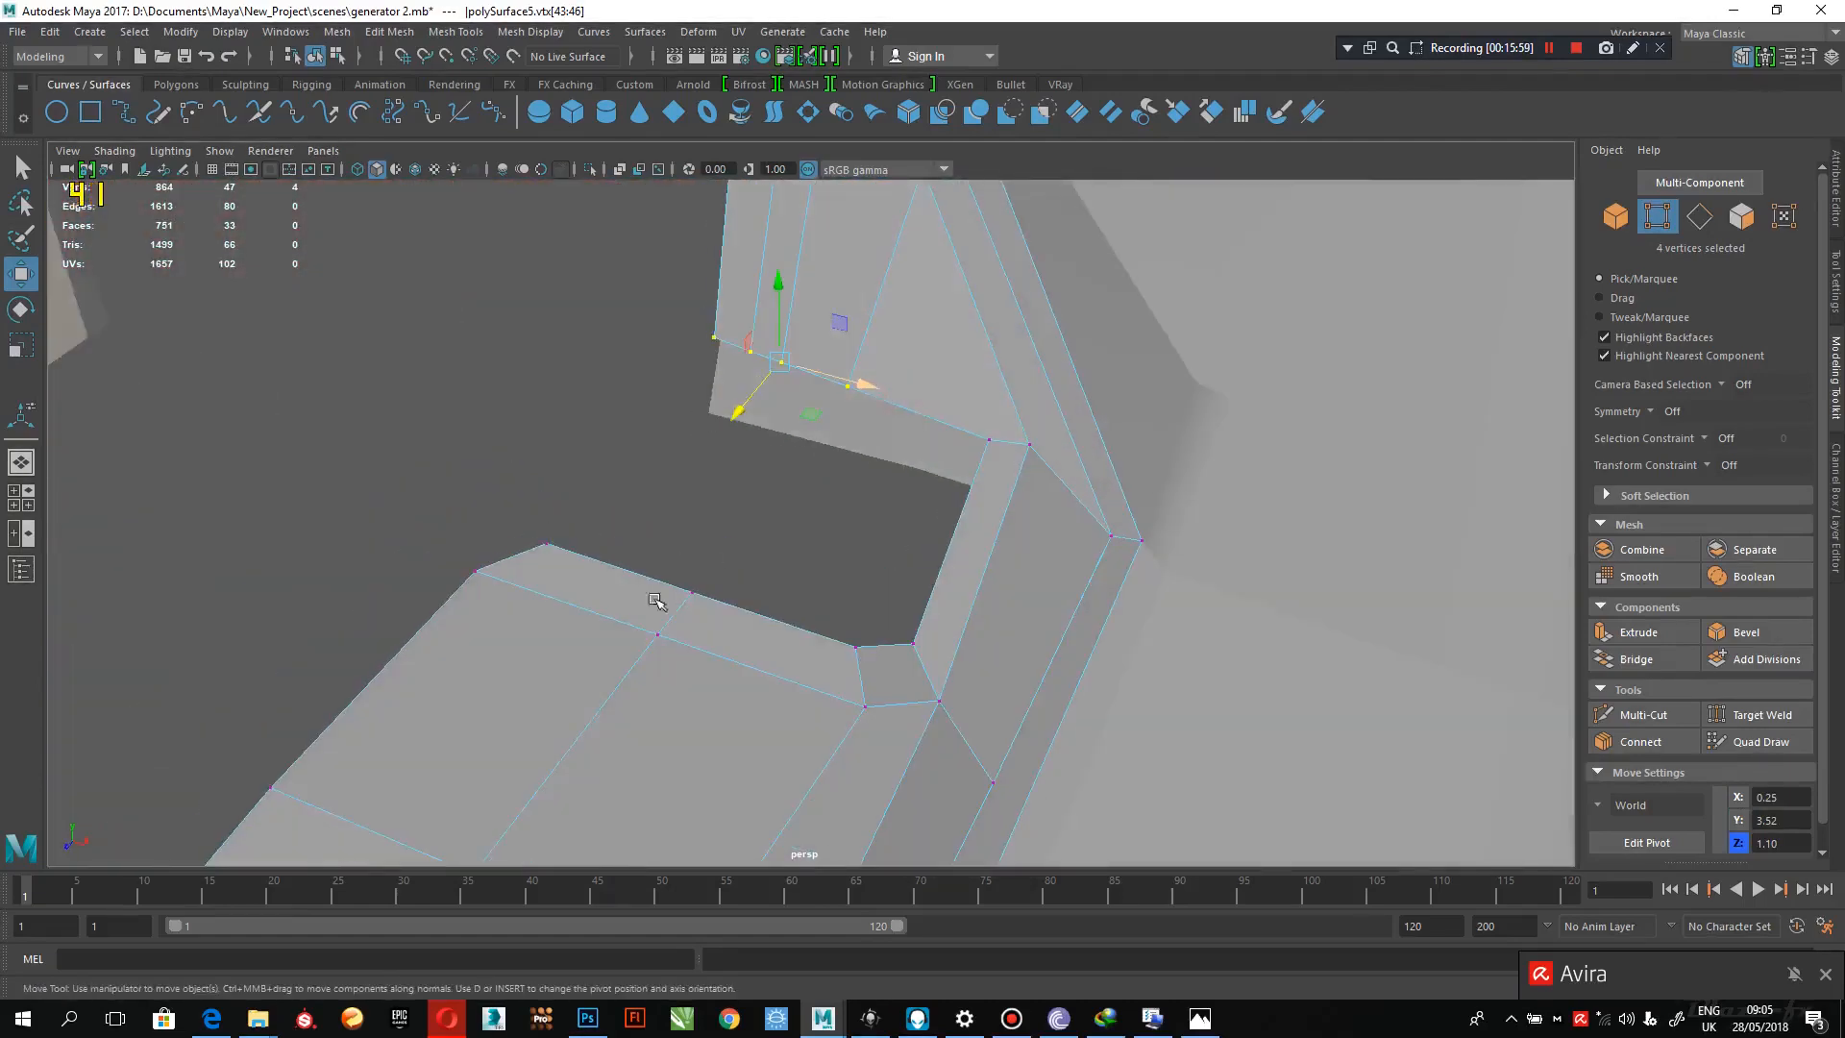
left_click_drag(522, 550, 519, 554)
left_click_drag(709, 580, 929, 576, "alt")
scroll(928, 577, "up", 4)
middle_click_drag(894, 427, 871, 579, "alt")
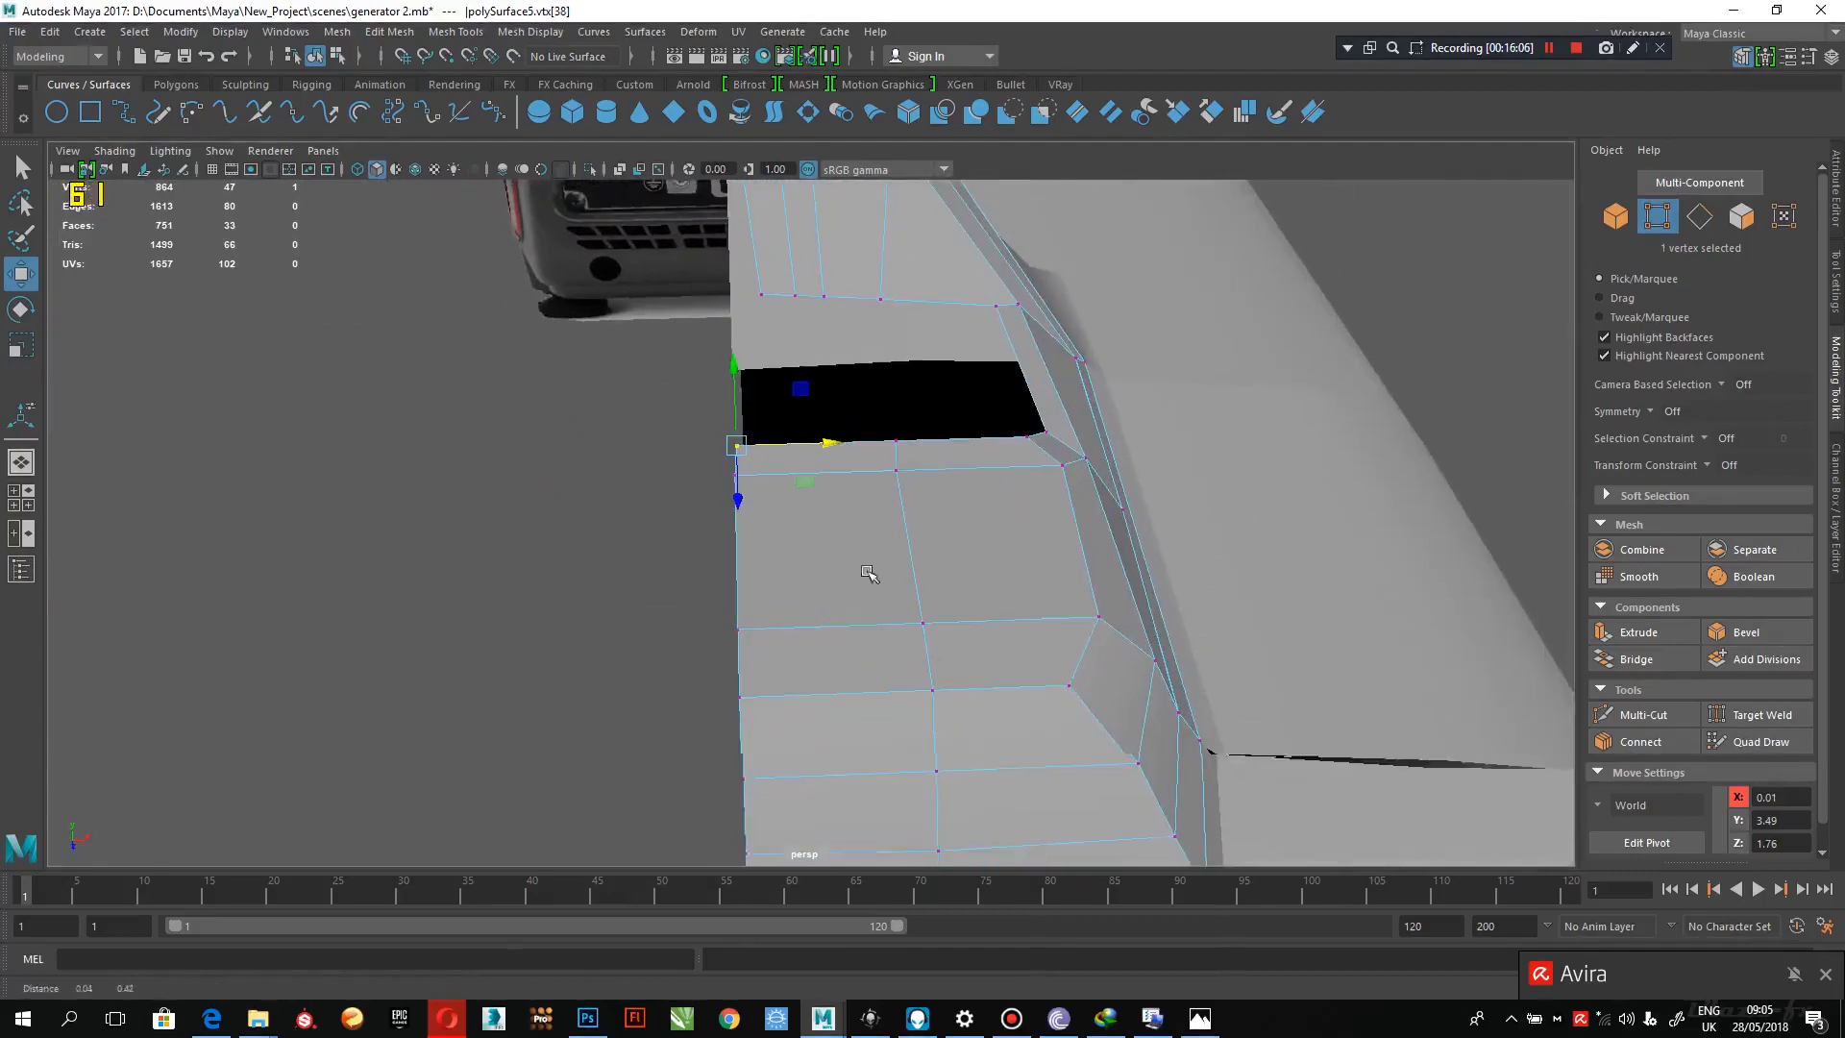
- Insert an edge loop lengthwise across the top of the front piece, near its open middle border
right_click_drag(864, 387, 861, 356)
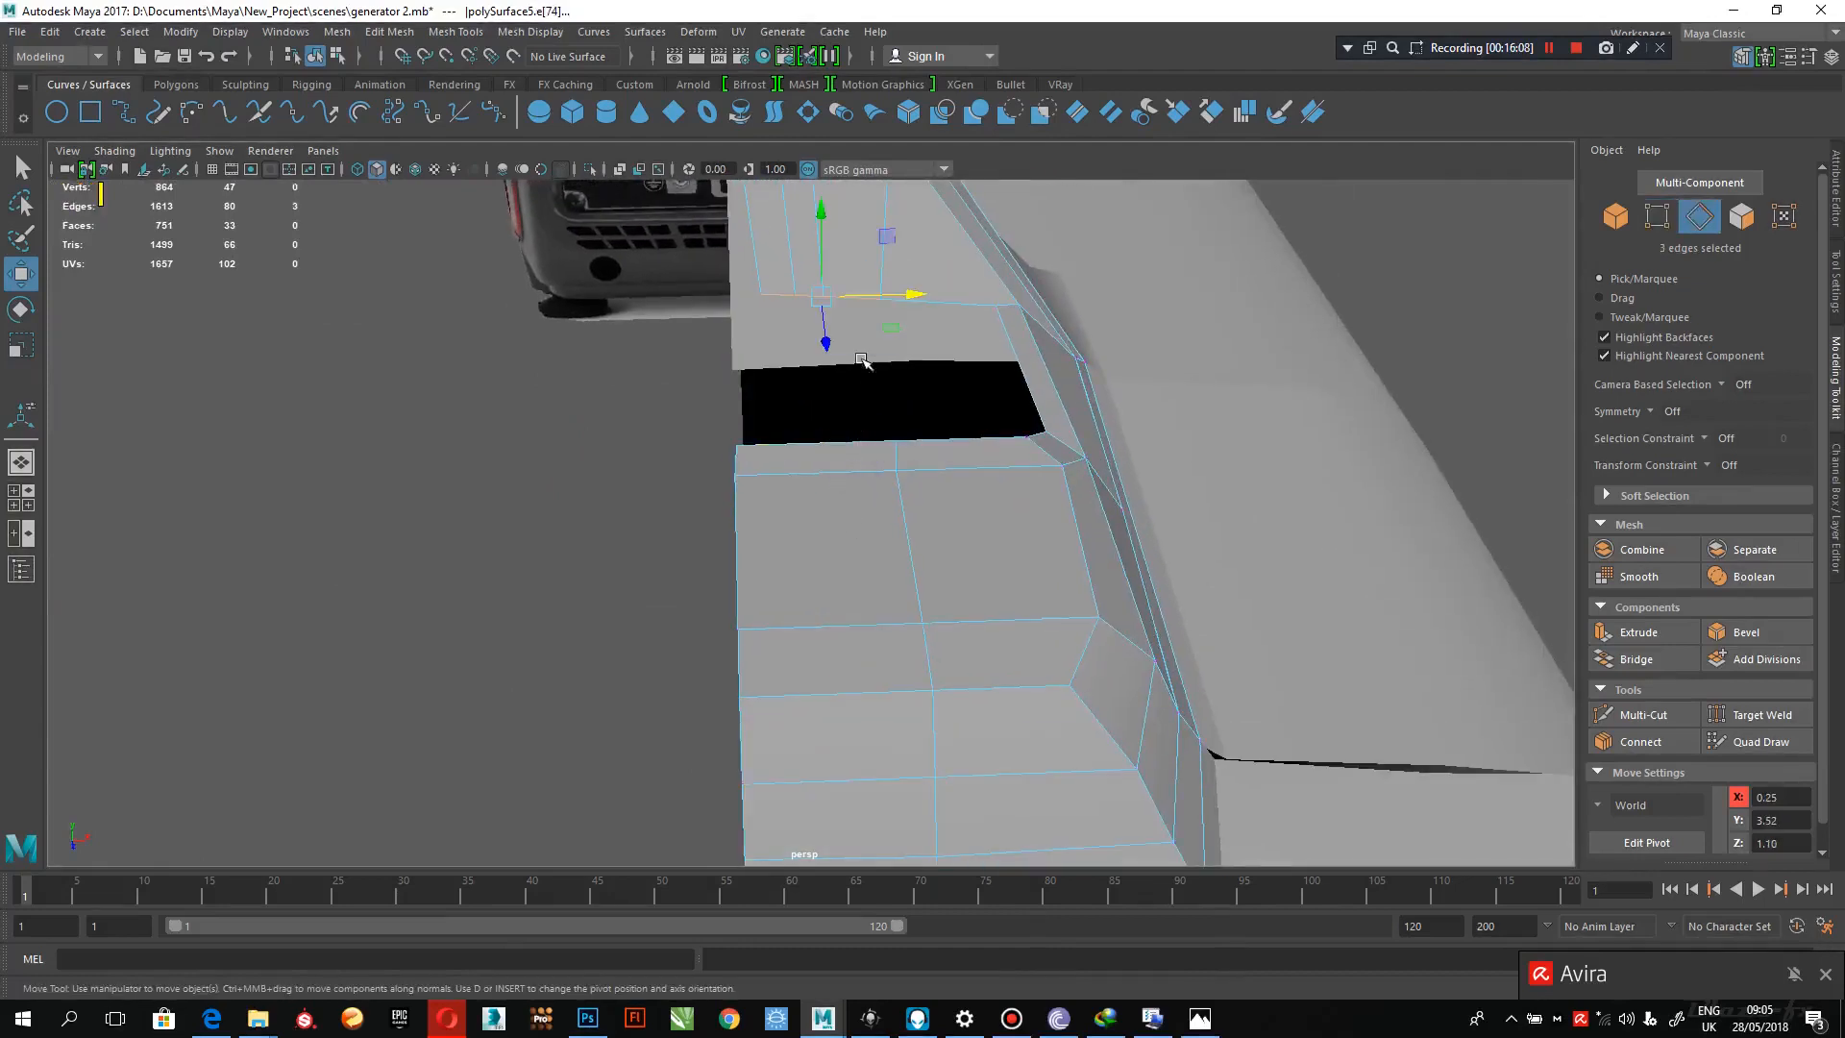
left_click(842, 441)
right_click_drag(841, 444, 839, 604, "shift")
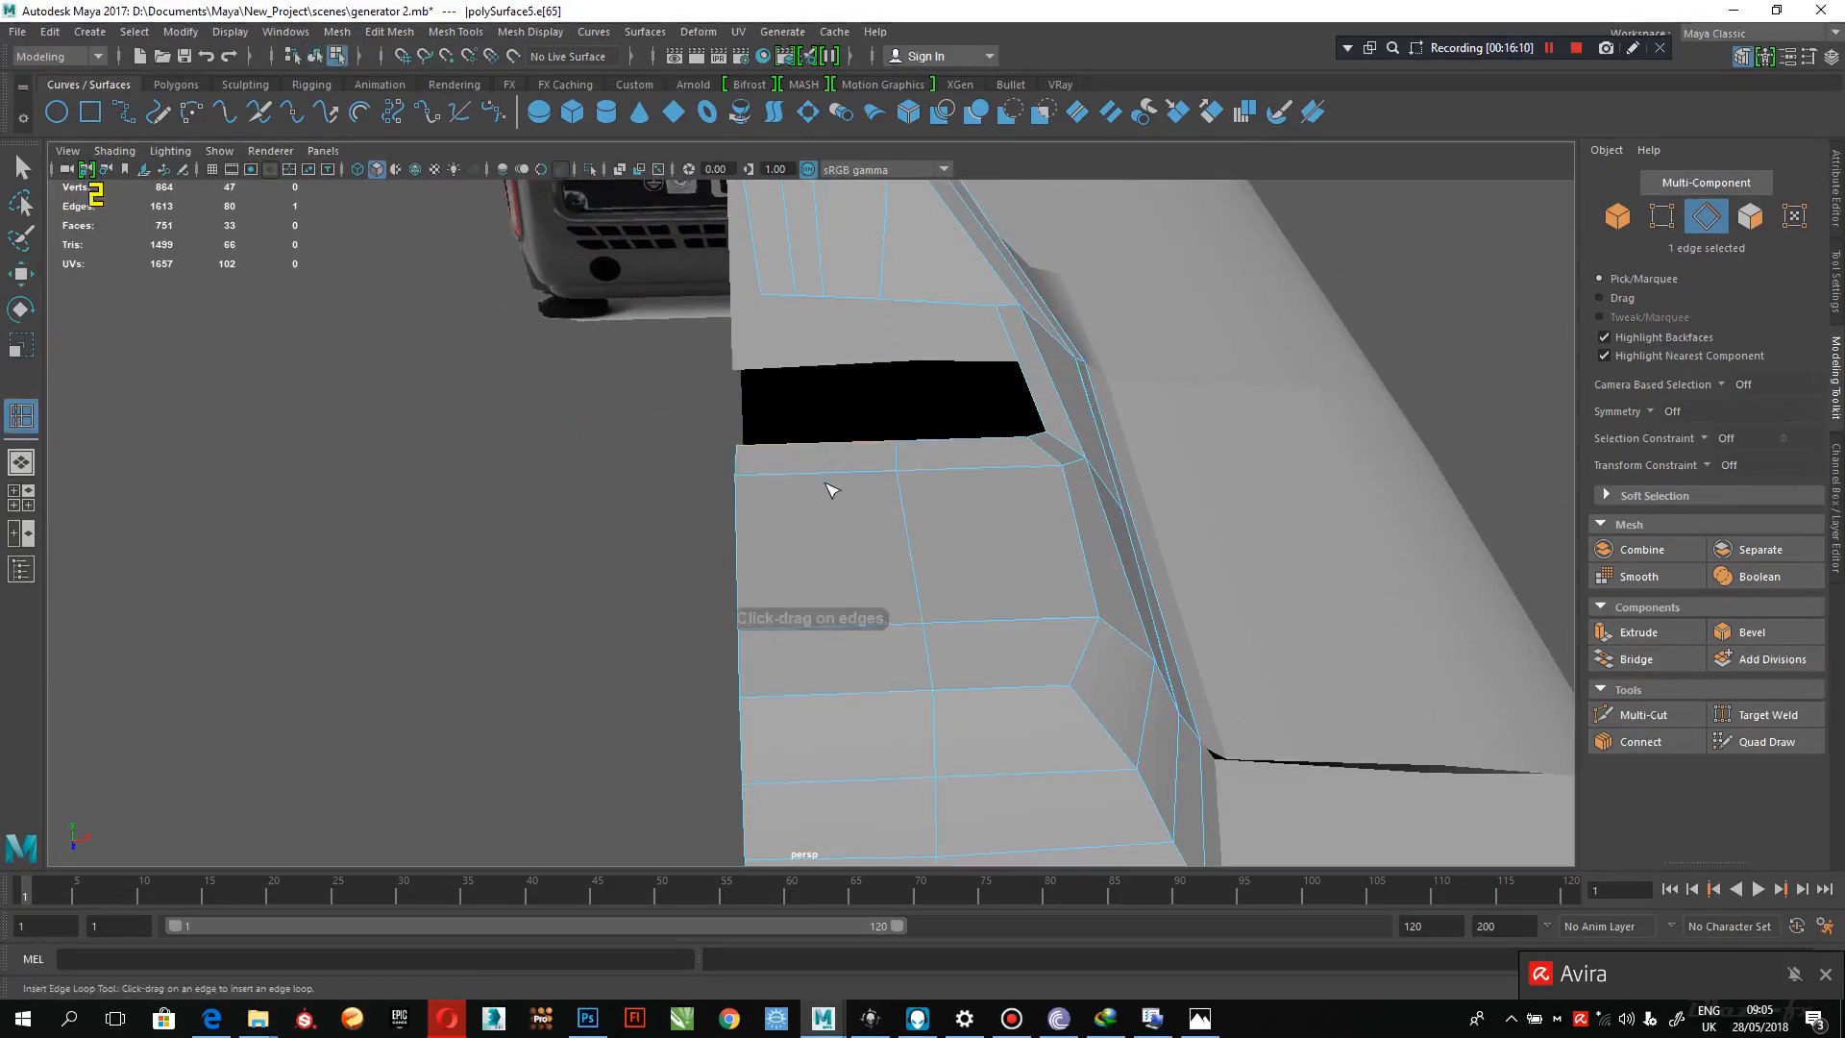
left_click_drag(886, 521, 832, 641, "alt")
right_click_drag(904, 558, 861, 500, "alt")
left_click_drag(864, 507, 836, 630, "alt")
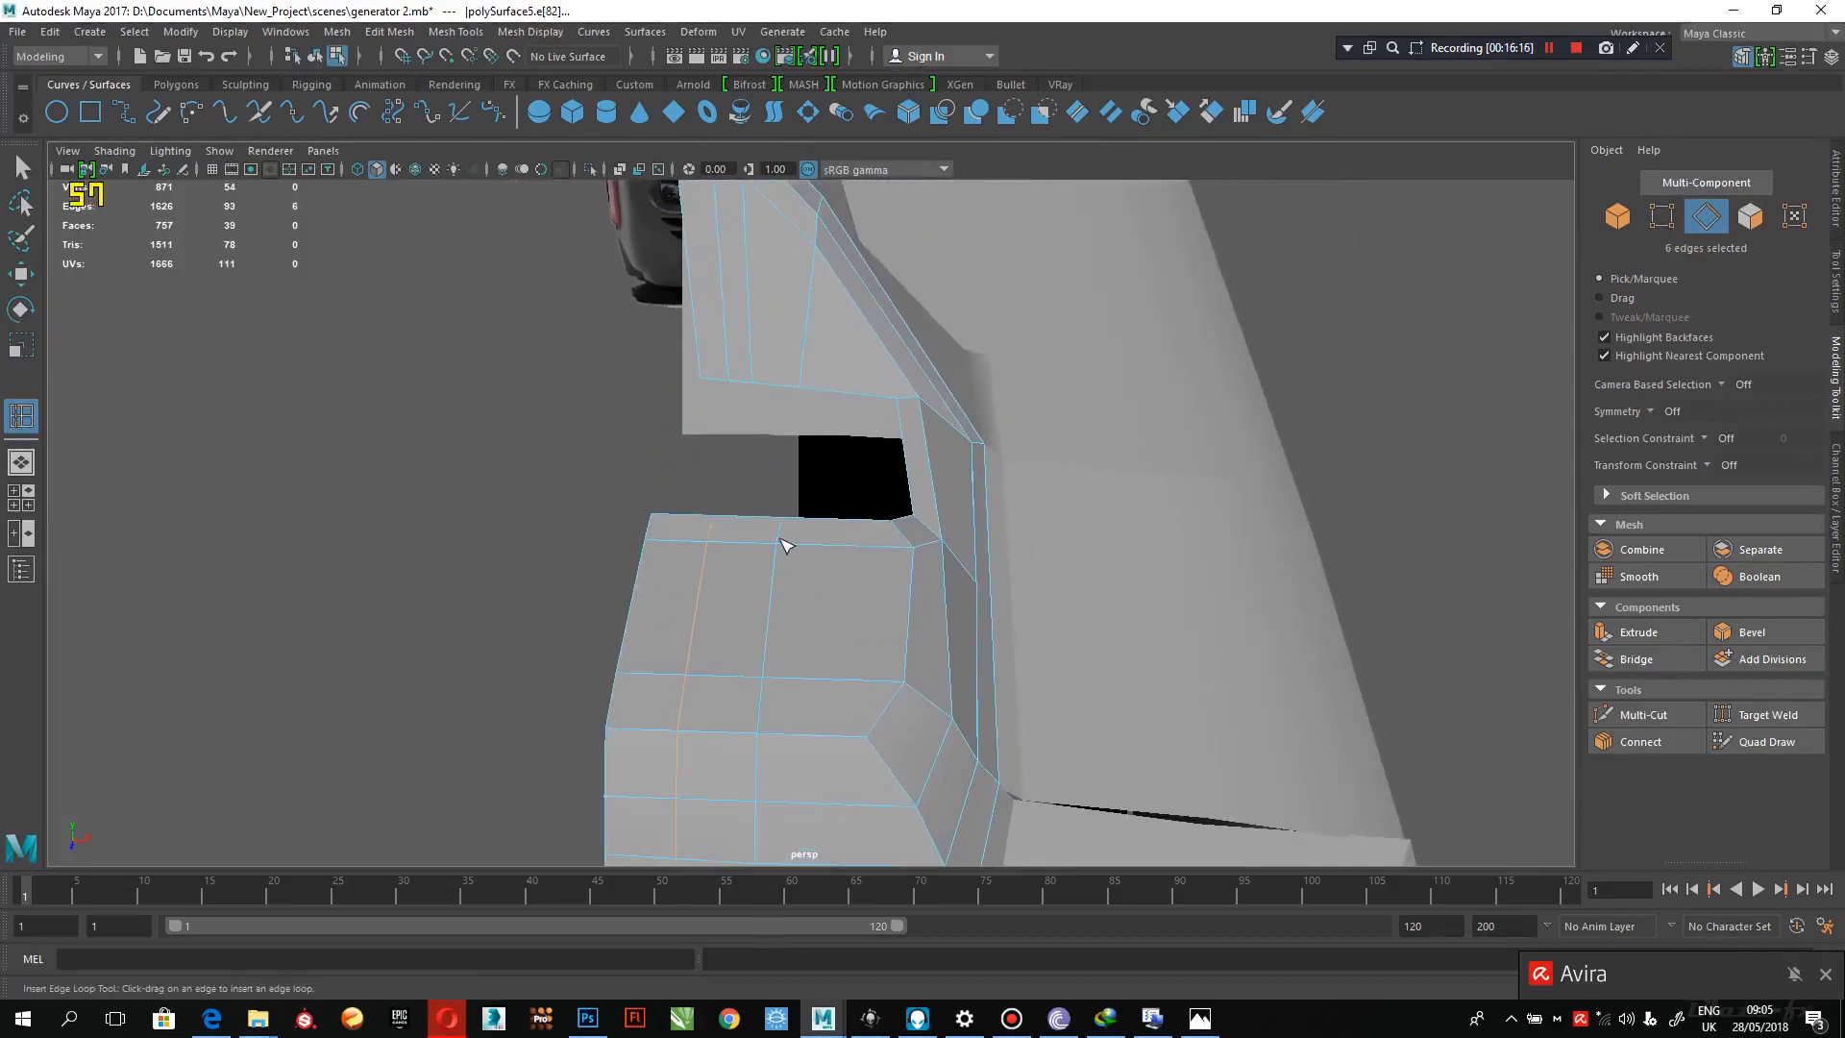
key("q")
- Examine the front piece's lower edge and corner against the casing in smooth preview, and return to the unsmoothed display
left_click_drag(919, 585, 771, 555, "alt")
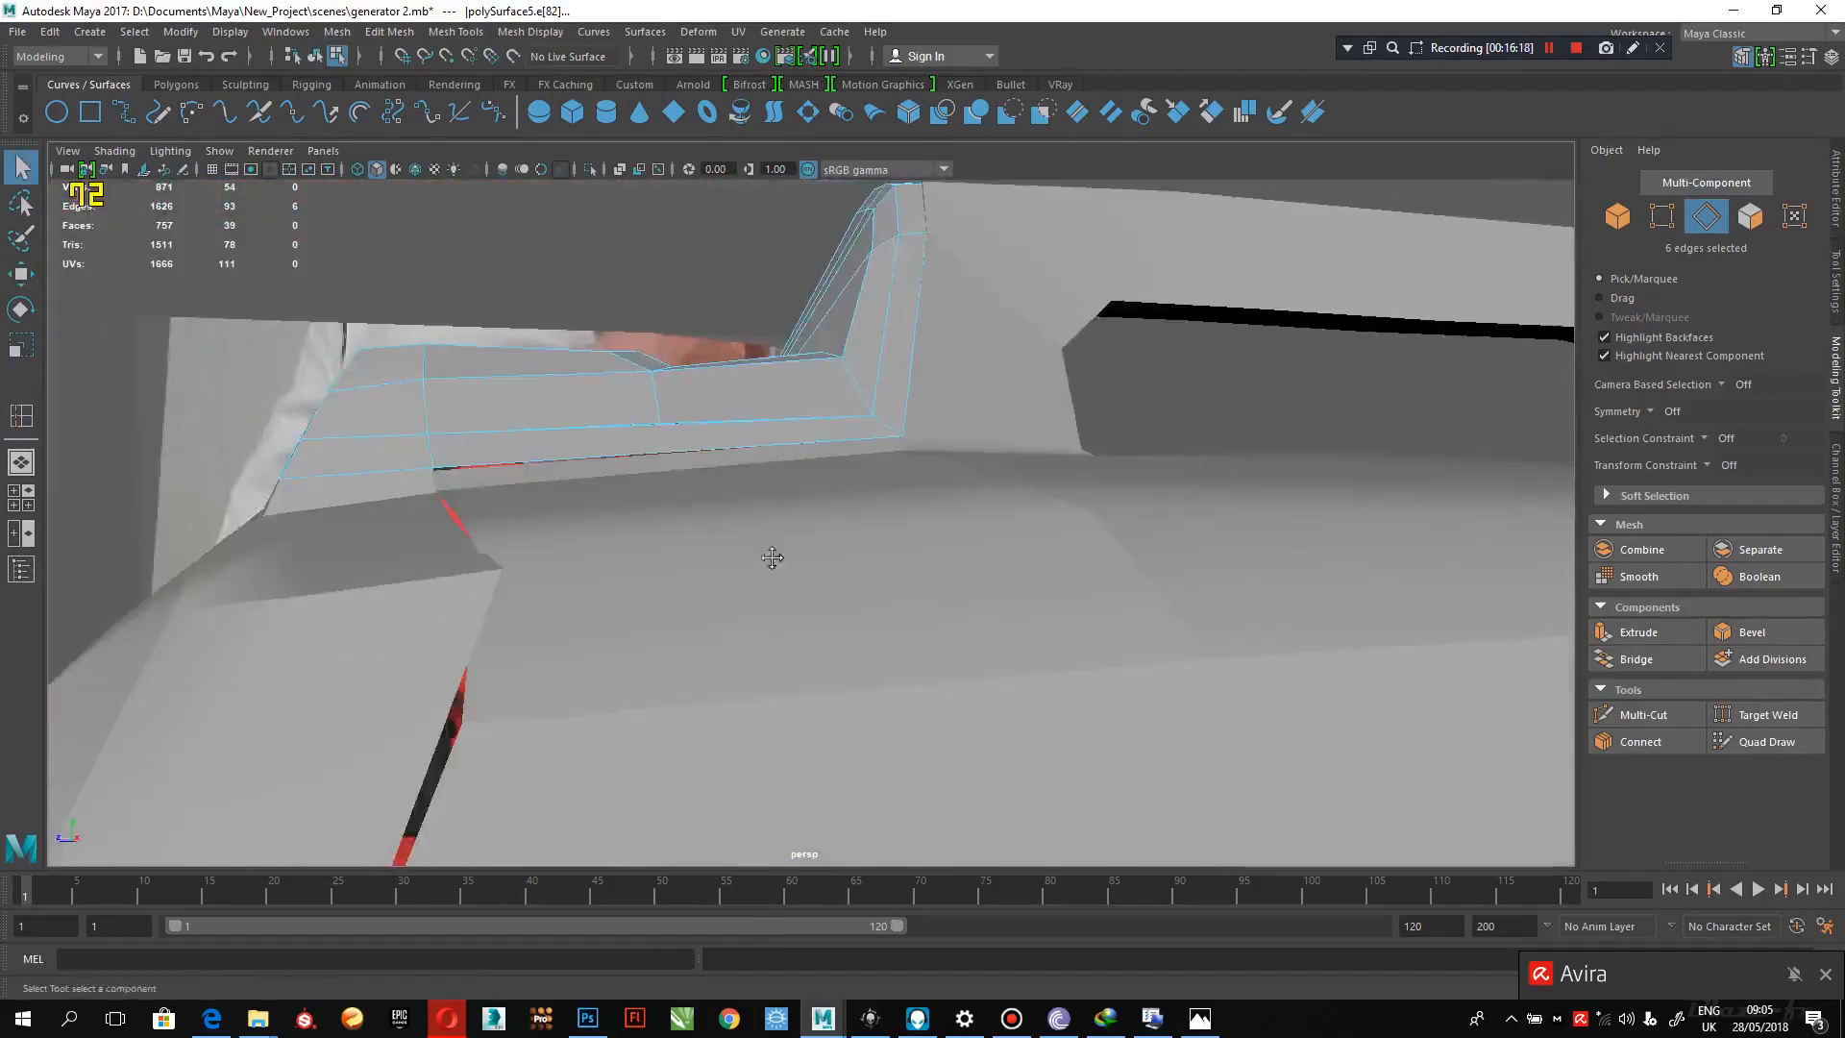
right_click_drag(782, 542, 949, 671, "alt")
left_click_drag(741, 539, 1065, 617, "alt")
right_click_drag(1064, 617, 961, 544, "alt")
left_click_drag(960, 544, 840, 399, "alt")
right_click_drag(839, 399, 1087, 663, "alt")
left_click_drag(1087, 663, 1033, 692, "alt")
key("3")
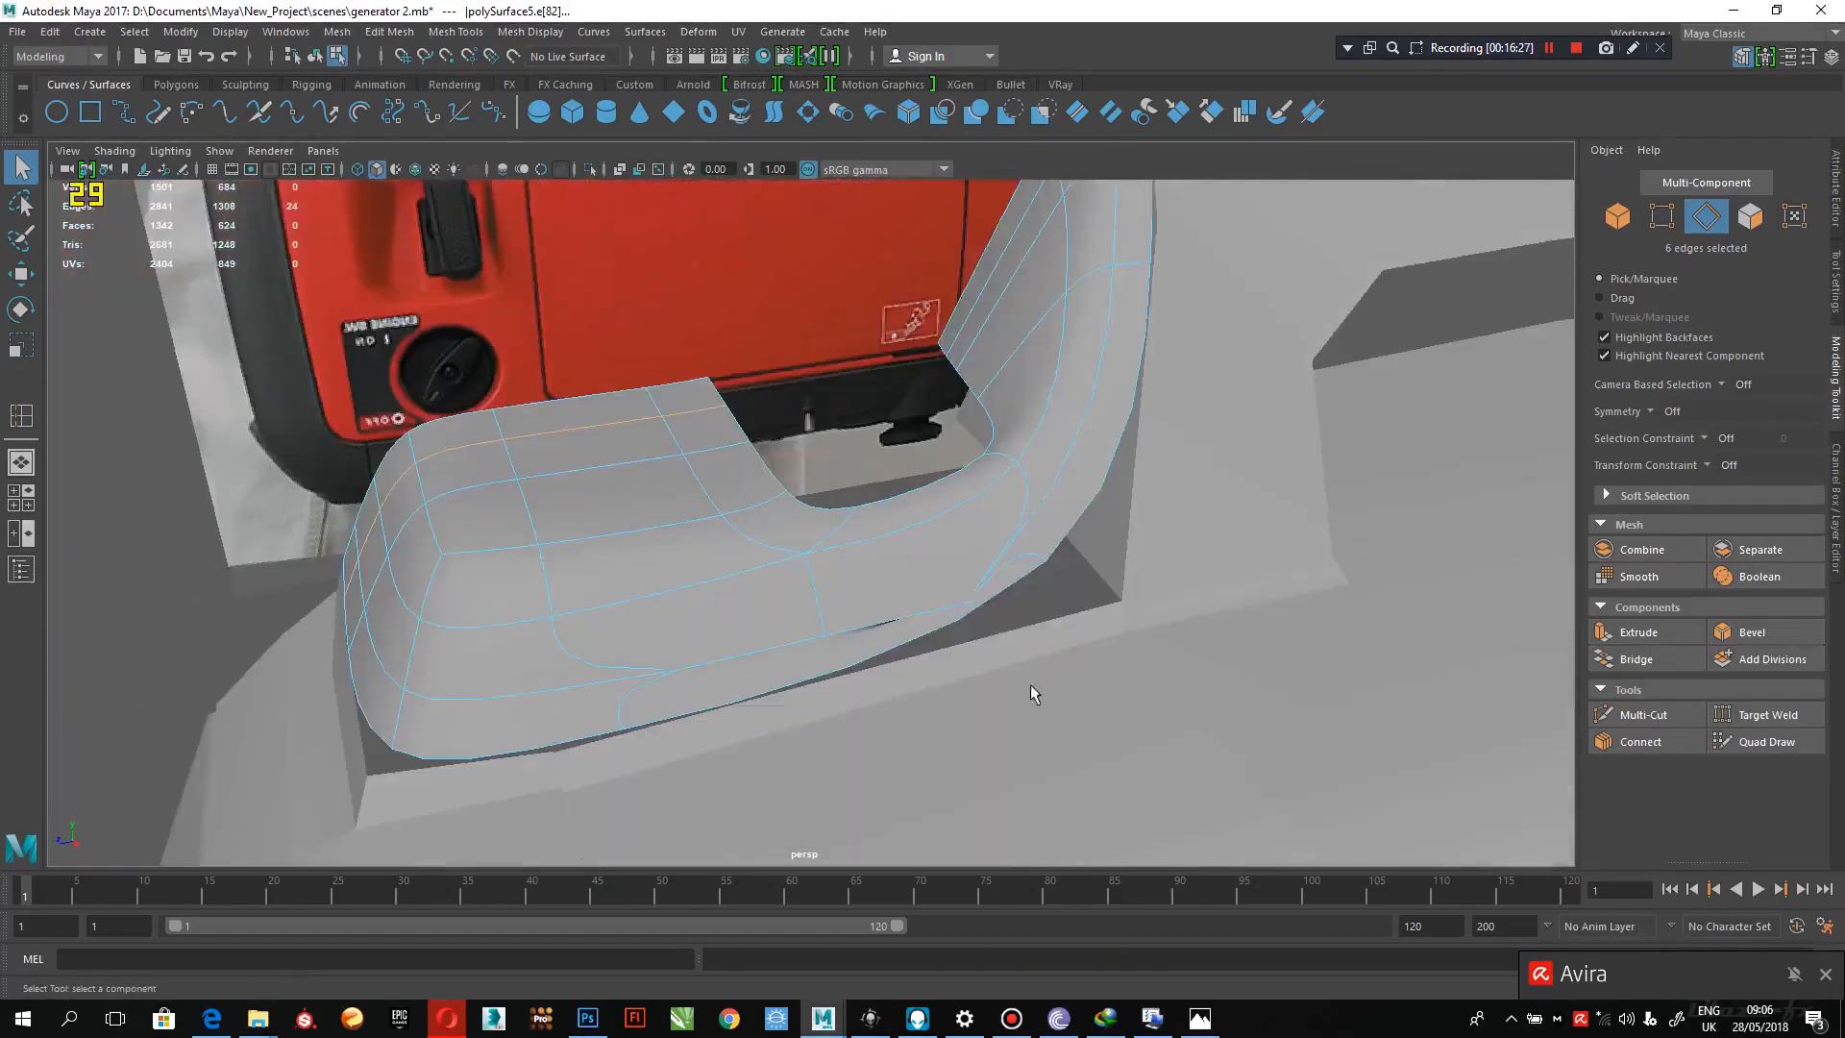
left_click_drag(943, 579, 941, 565, "alt")
right_click_drag(877, 522, 950, 623, "alt")
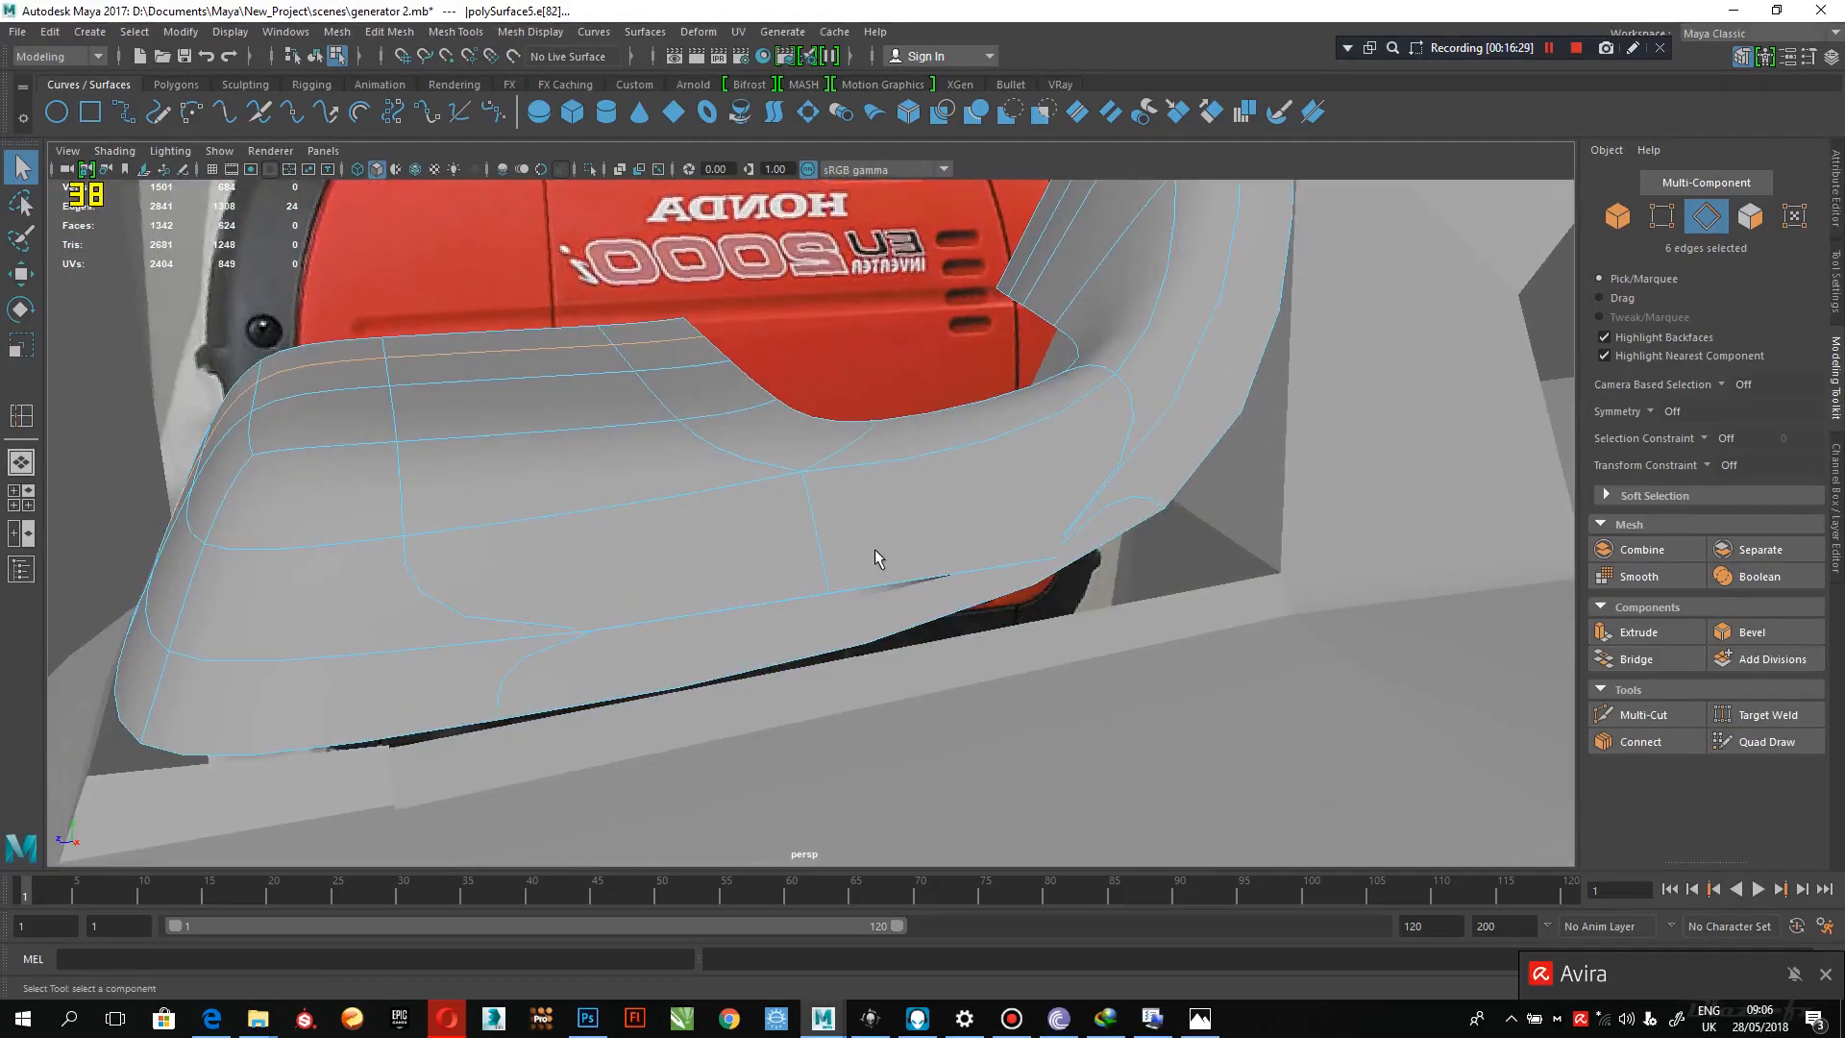
key("1")
- Insert an edge loop across the narrow lower strip of the front piece, in line with its middle vertical edge
left_click_drag(851, 592, 835, 565, "alt")
mouse_move(833, 461)
right_mouse_down()
mouse_move(735, 442)
mouse_move(836, 444)
right_mouse_up()
left_click_drag(838, 446, 819, 418, "alt")
scroll(819, 419, "down", 5)
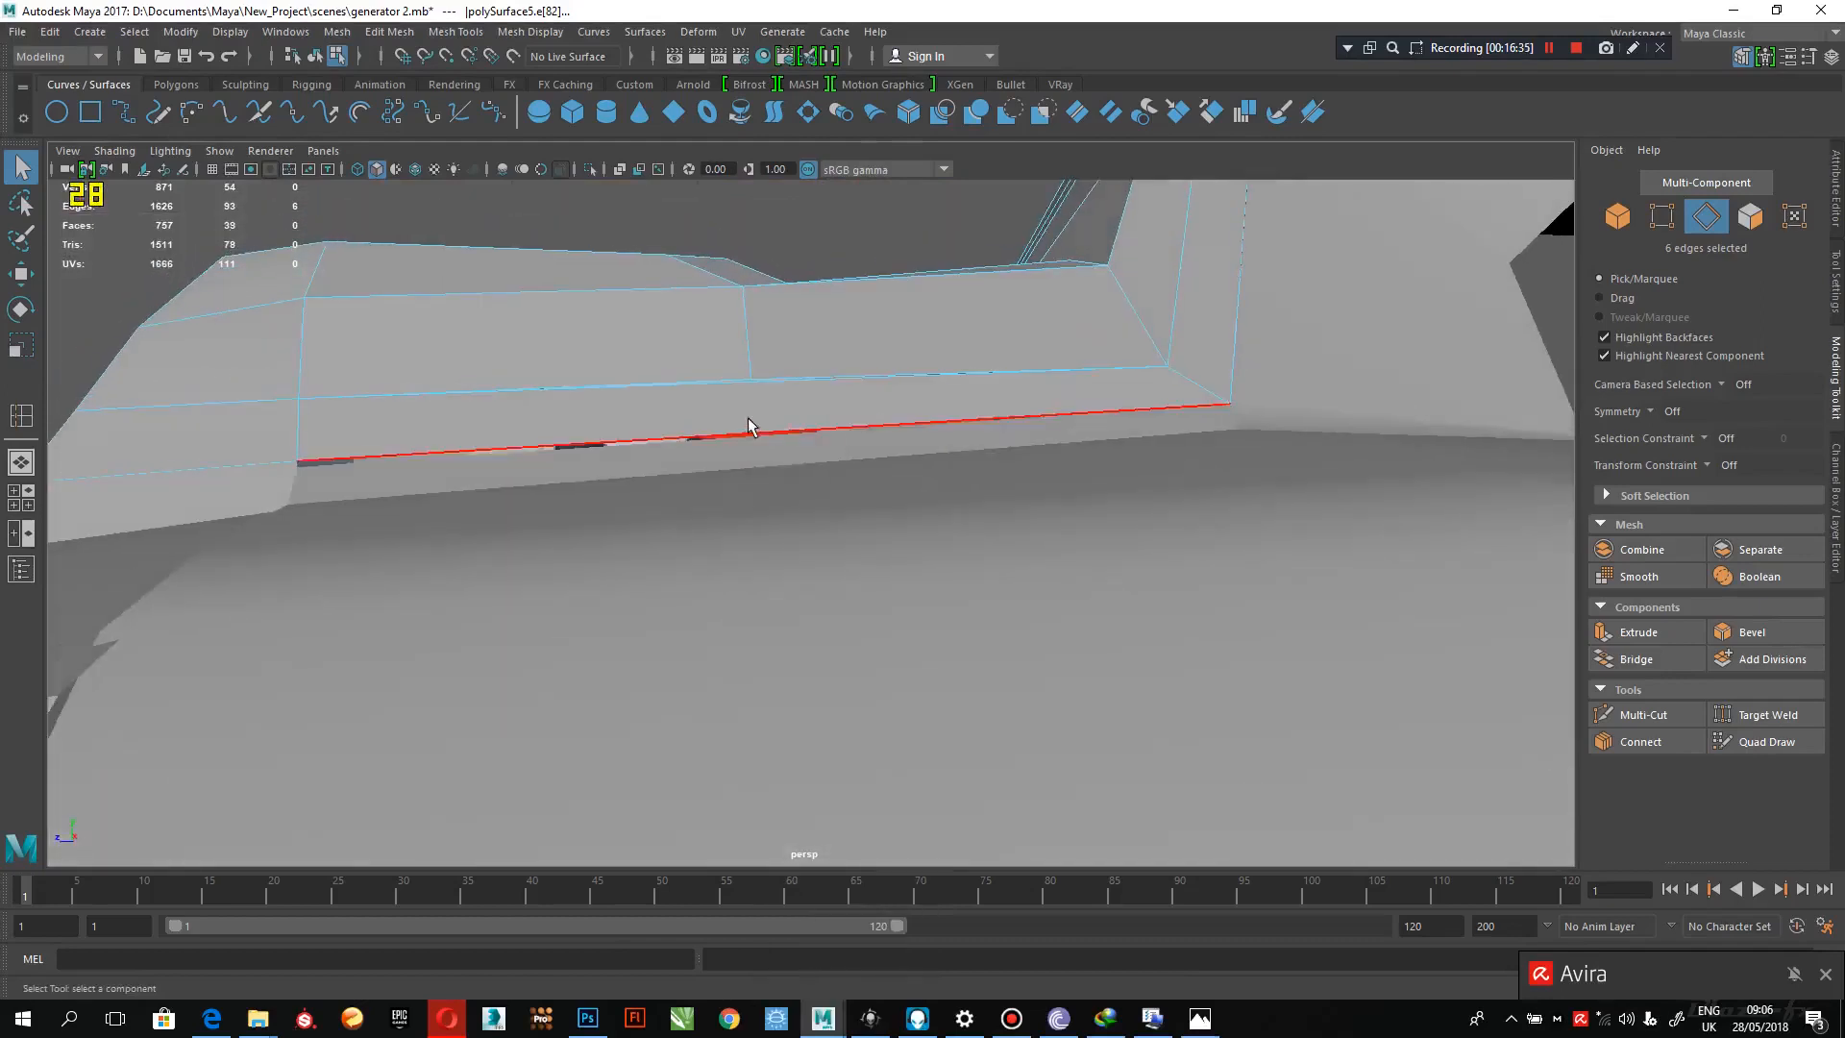
left_click(745, 419)
right_click_drag(749, 419, 749, 549)
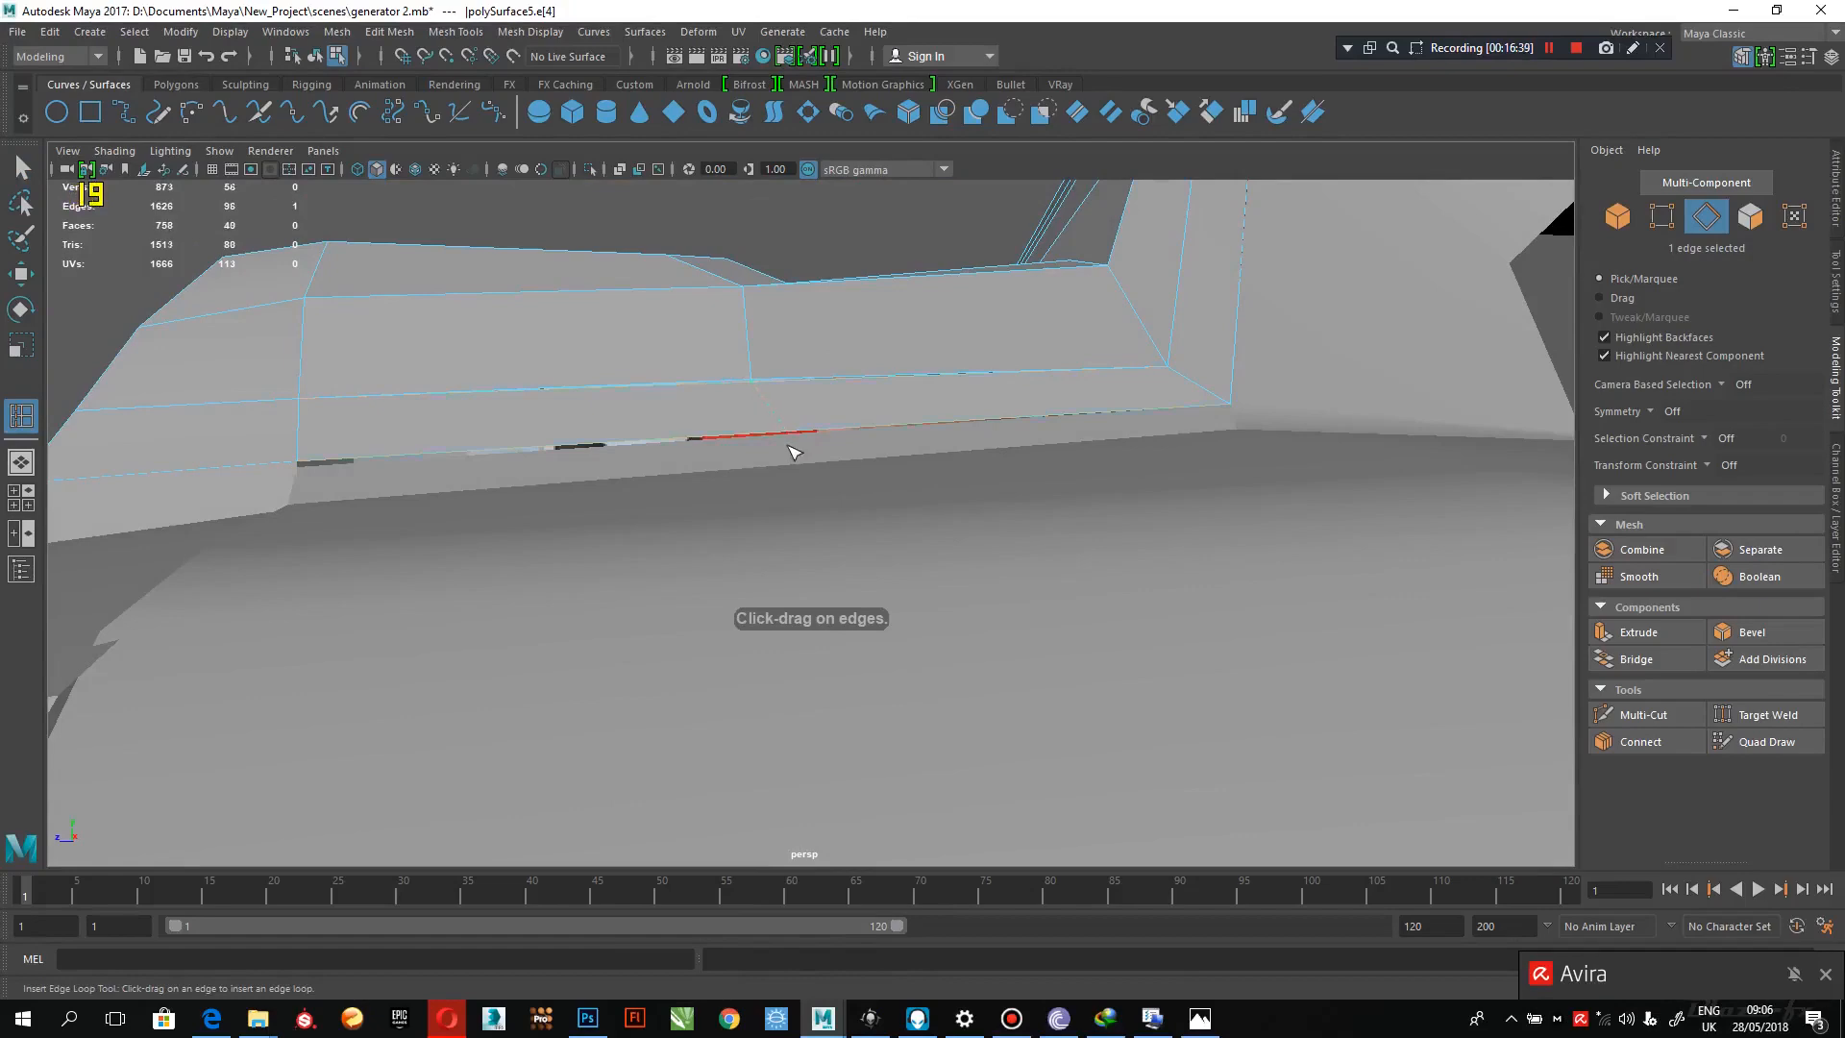
- Move the new short edge on the lower strip along Z to 1.75 to line up with the edge above
key("r")
left_click_drag(819, 481, 793, 629, "alt")
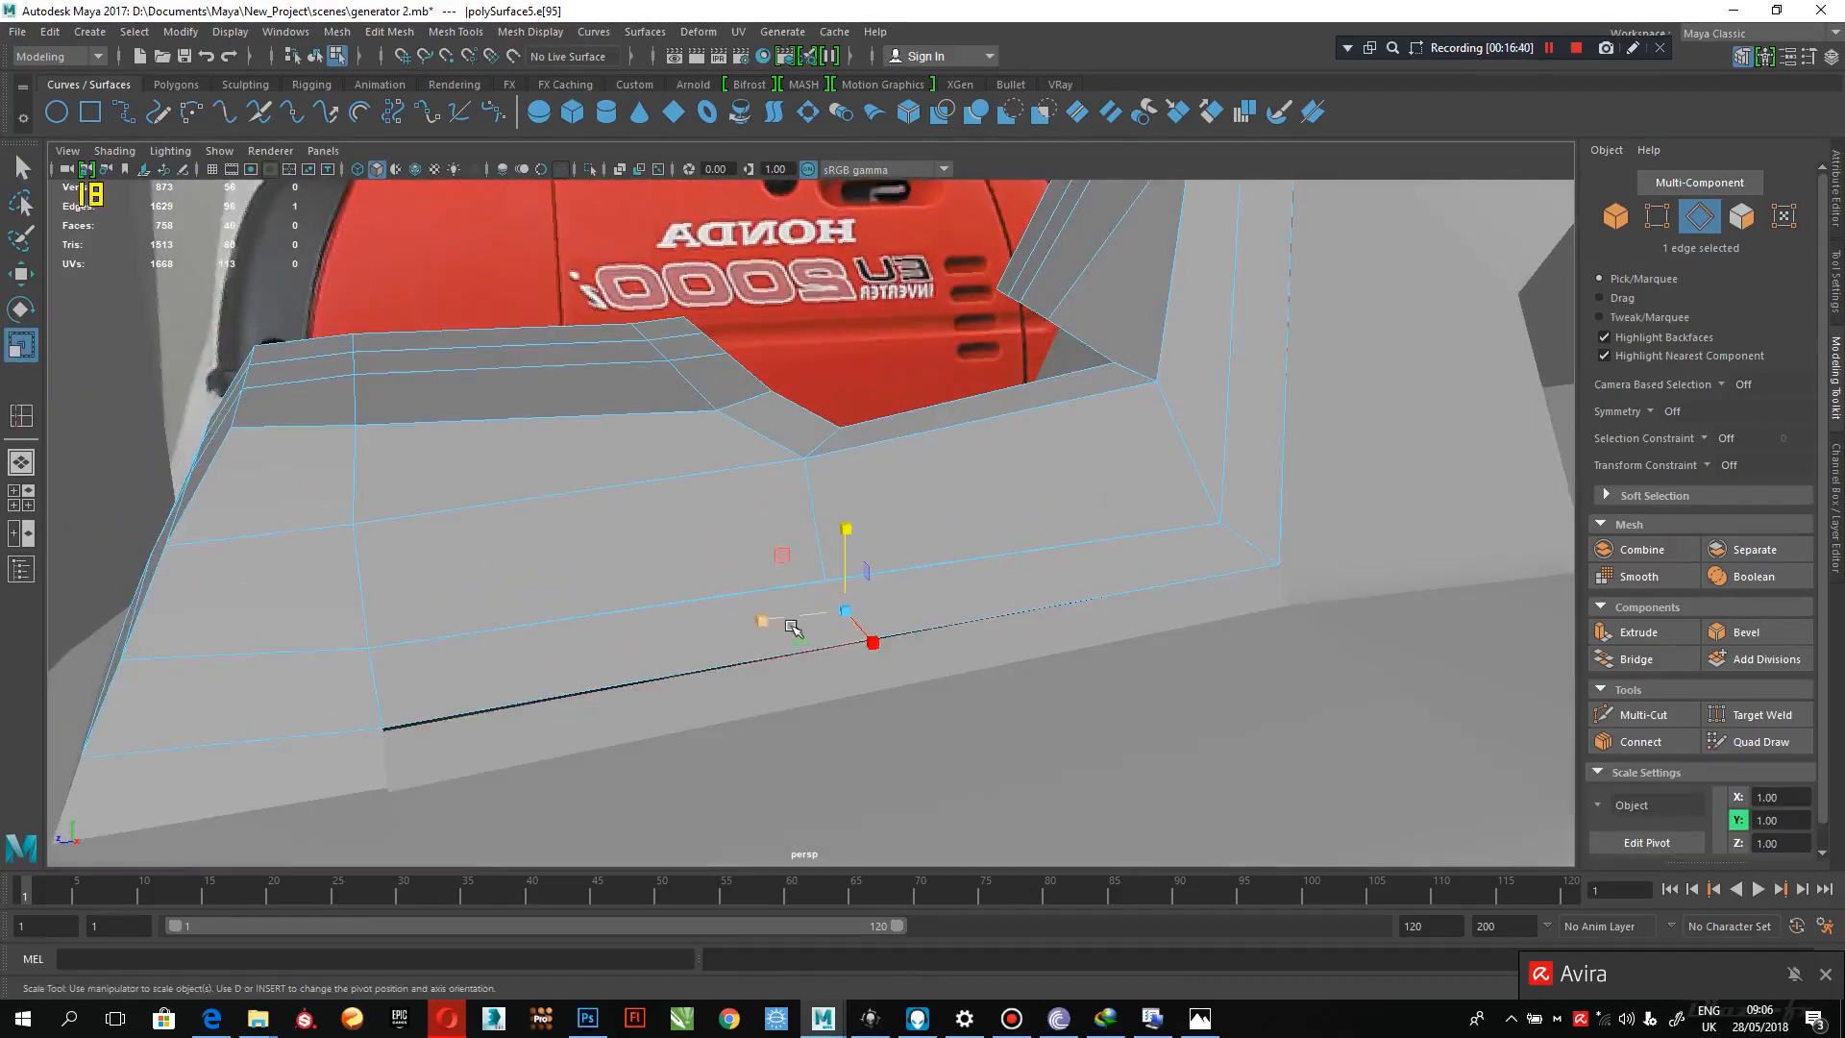
left_click_drag(943, 643, 964, 646, "alt")
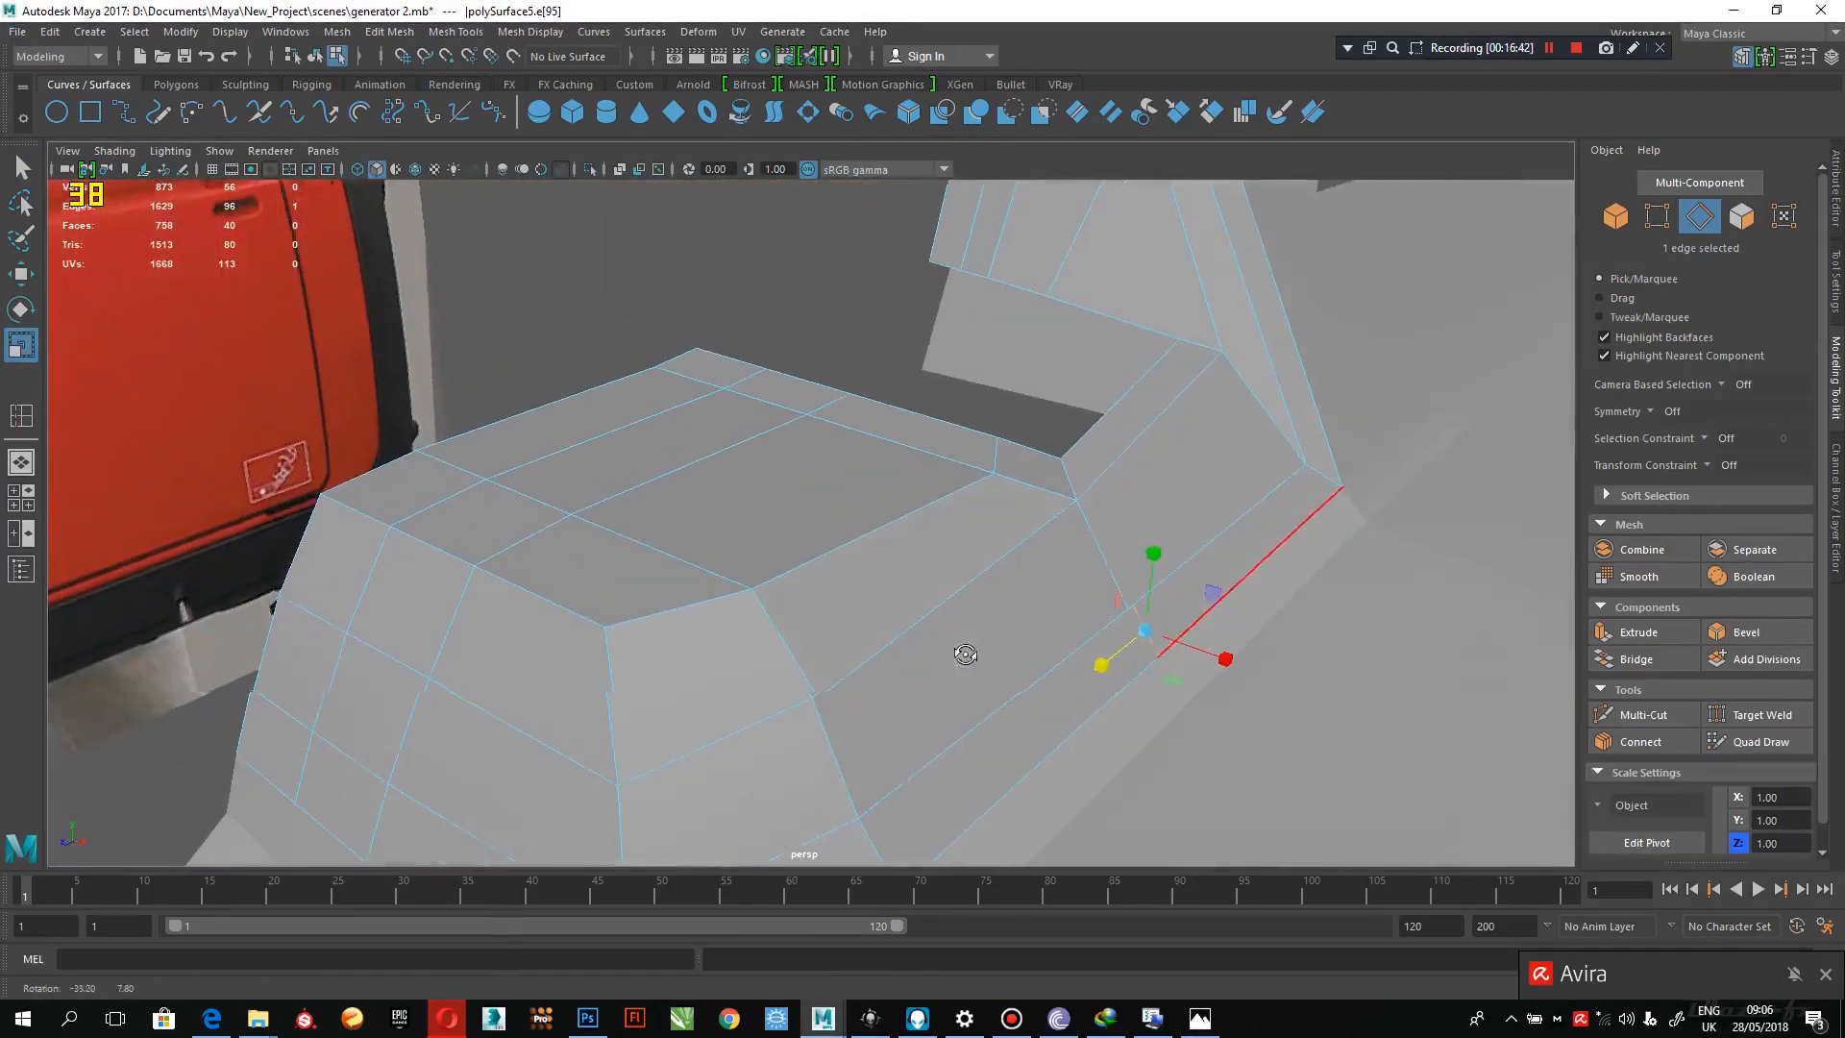
key("w")
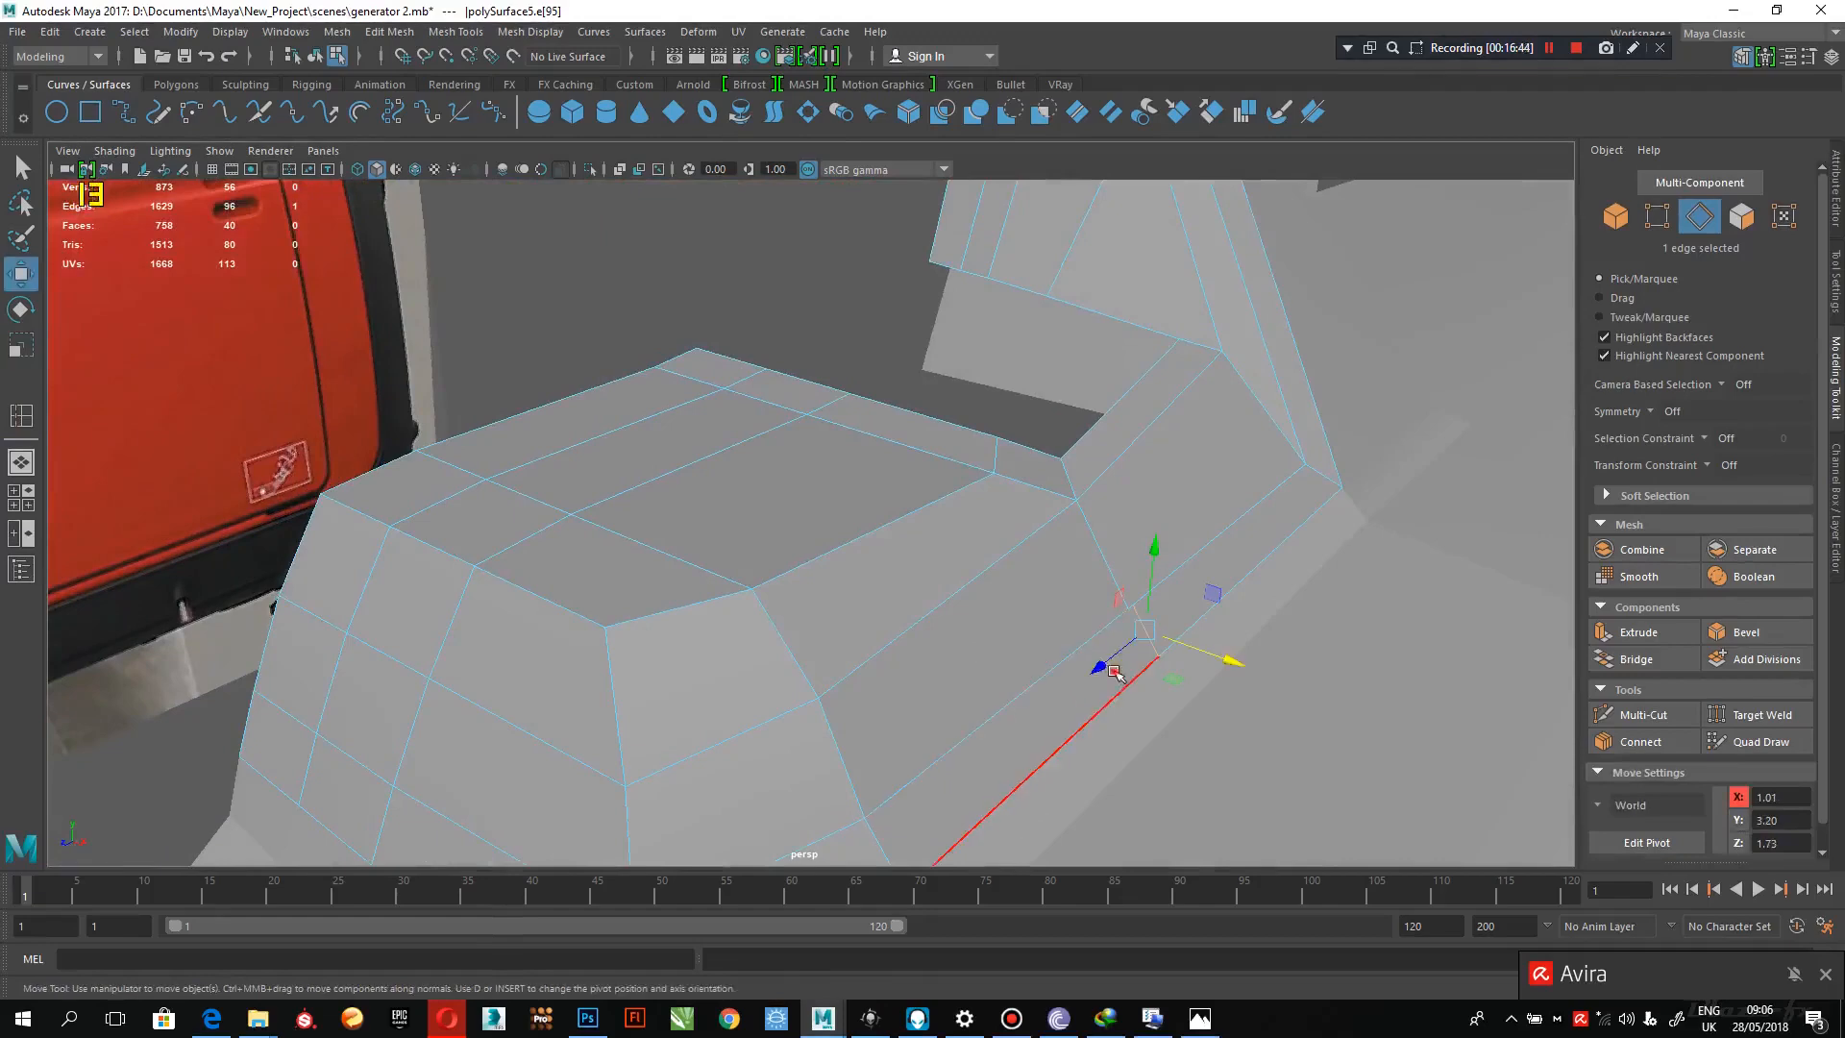
left_click_drag(1101, 680, 1106, 672)
left_click_drag(1105, 672, 1039, 587, "alt")
right_click_drag(1039, 587, 1213, 817, "alt")
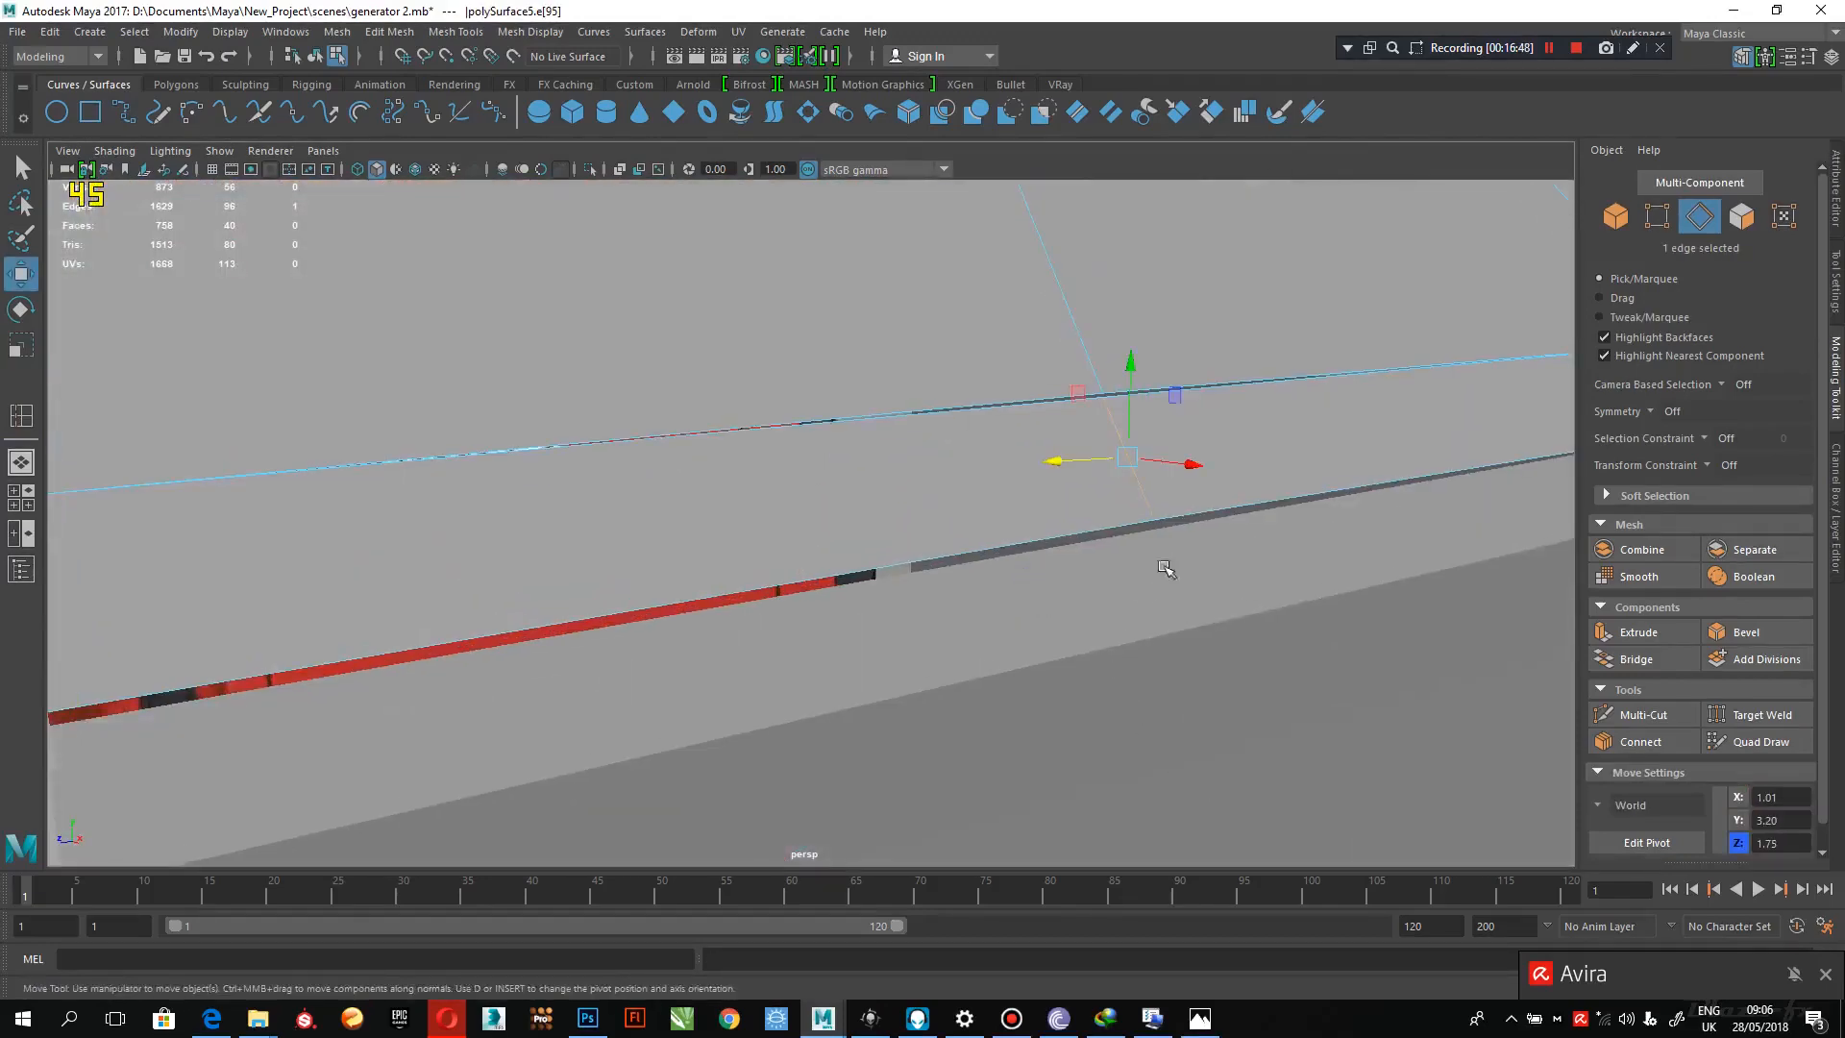
- Use Target Weld to merge the overlapping vertices where the new short edge meets the middle vertical edge
right_click_drag(1129, 423, 1048, 418)
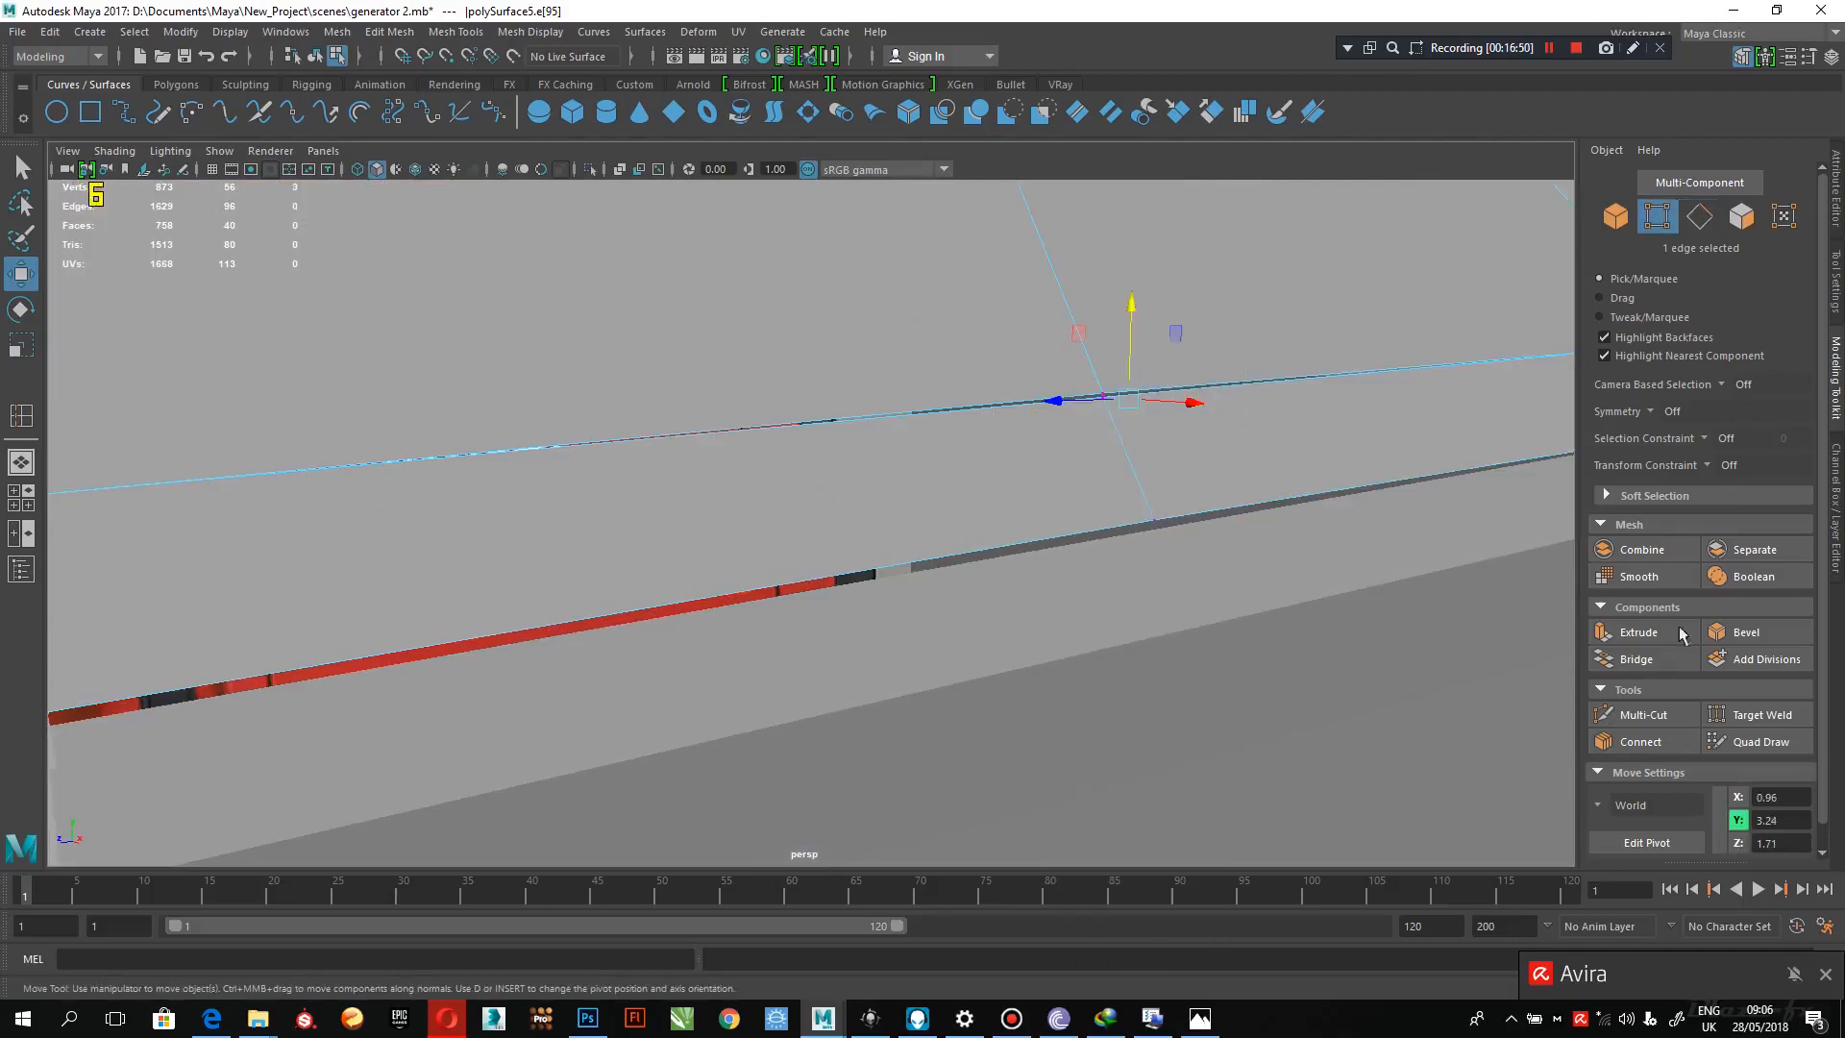
left_click(1742, 716)
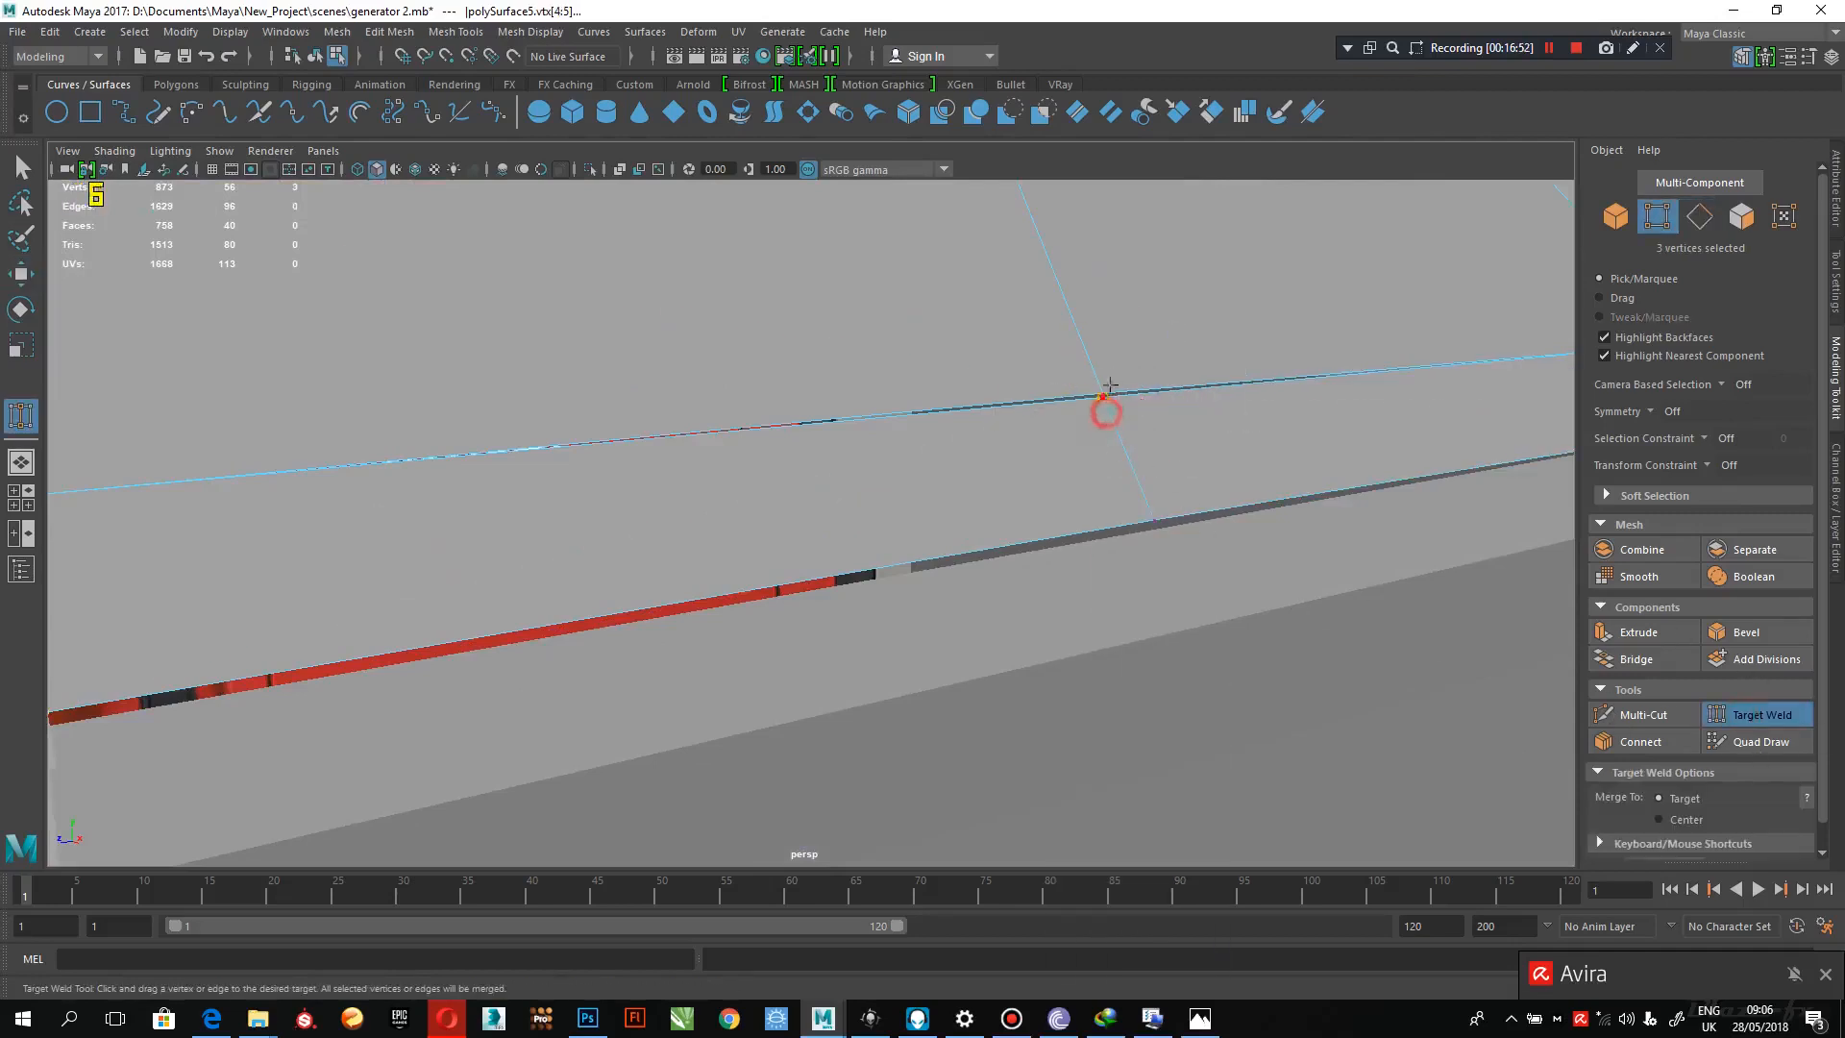
left_click_drag(1109, 384, 1152, 519)
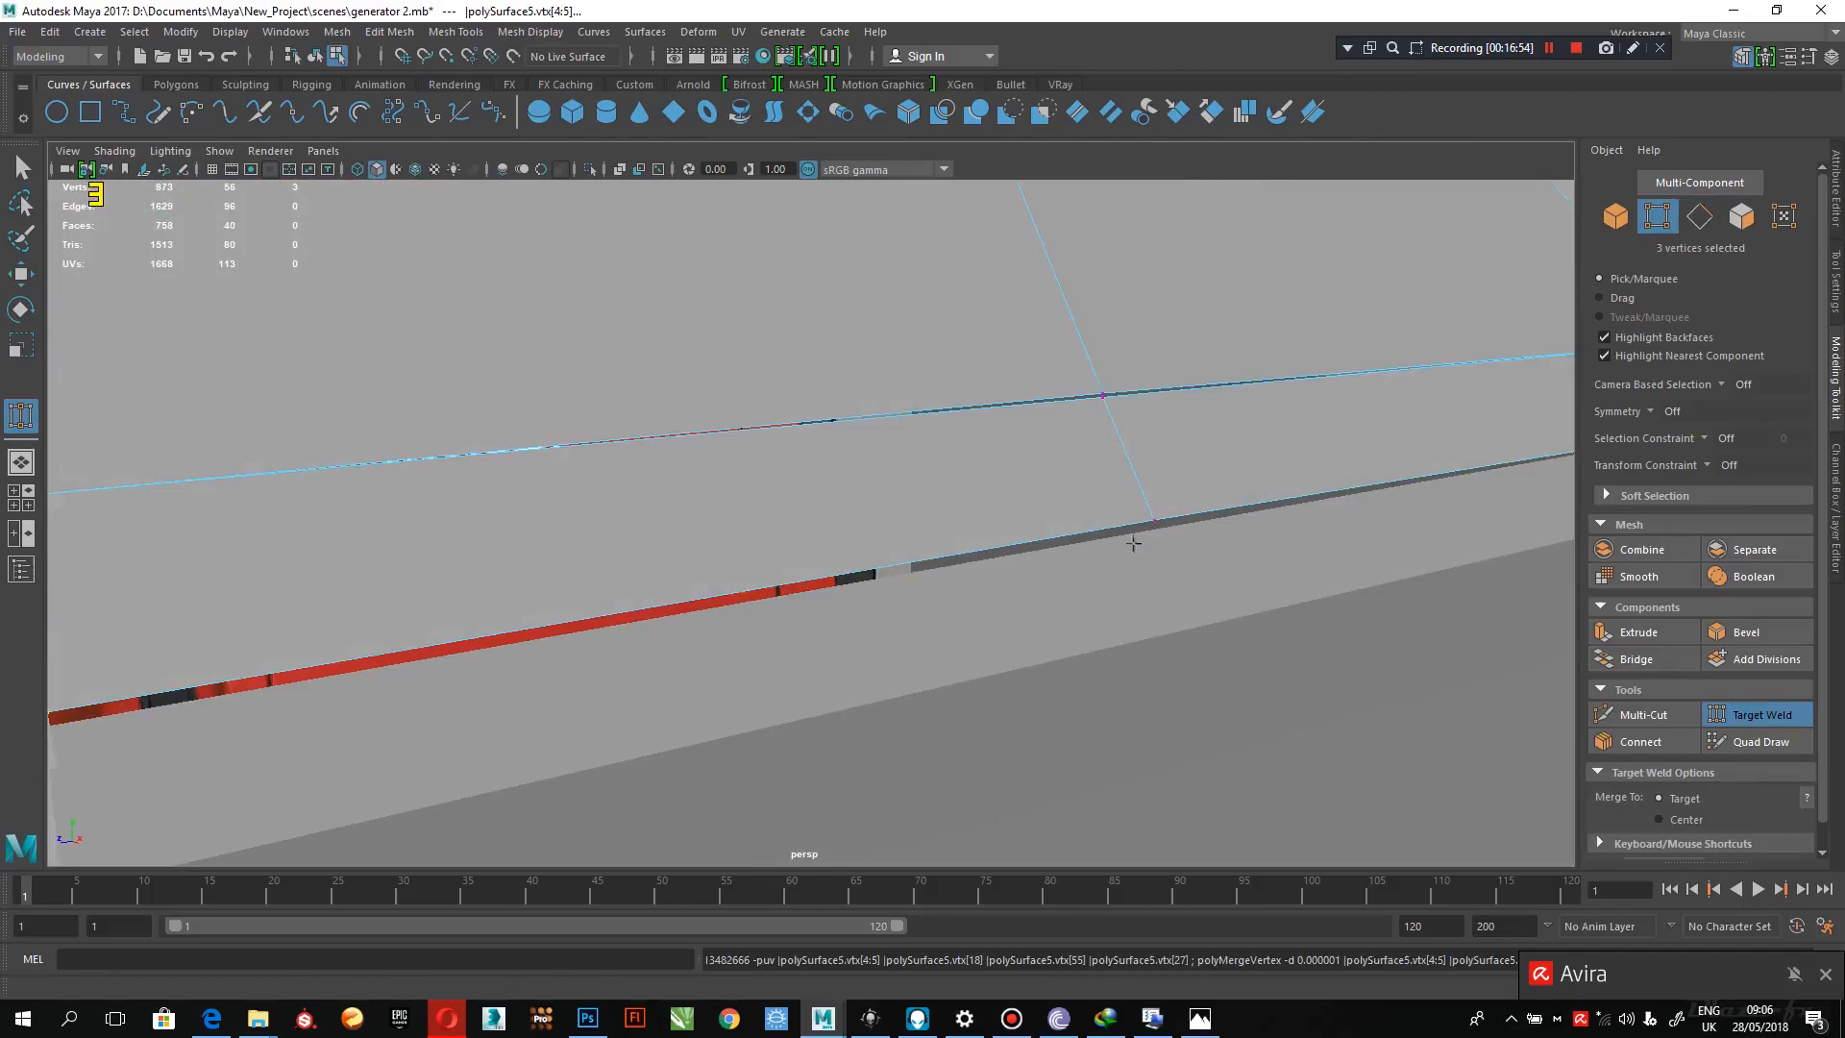
left_click(1022, 547)
left_click(1106, 405)
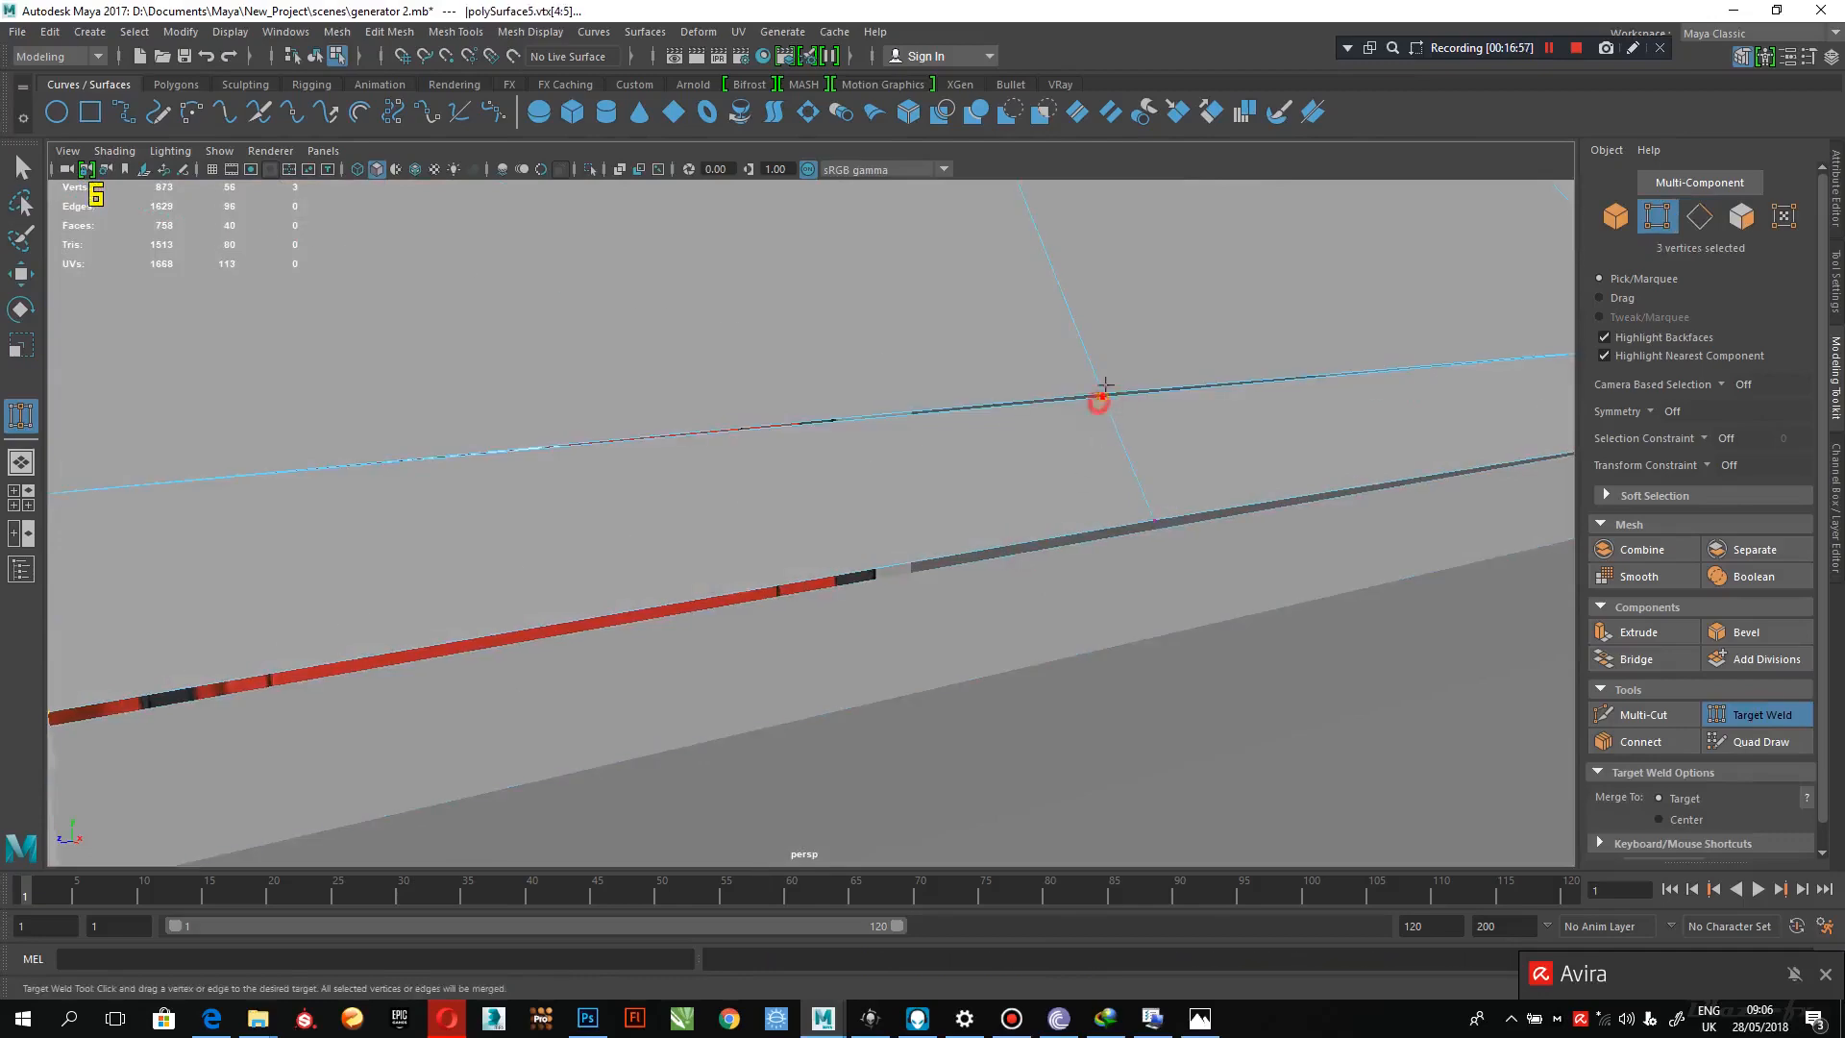
left_click_drag(1105, 385, 1151, 476)
right_click_drag(1207, 515, 838, 298, "alt")
key("ctrl+z")
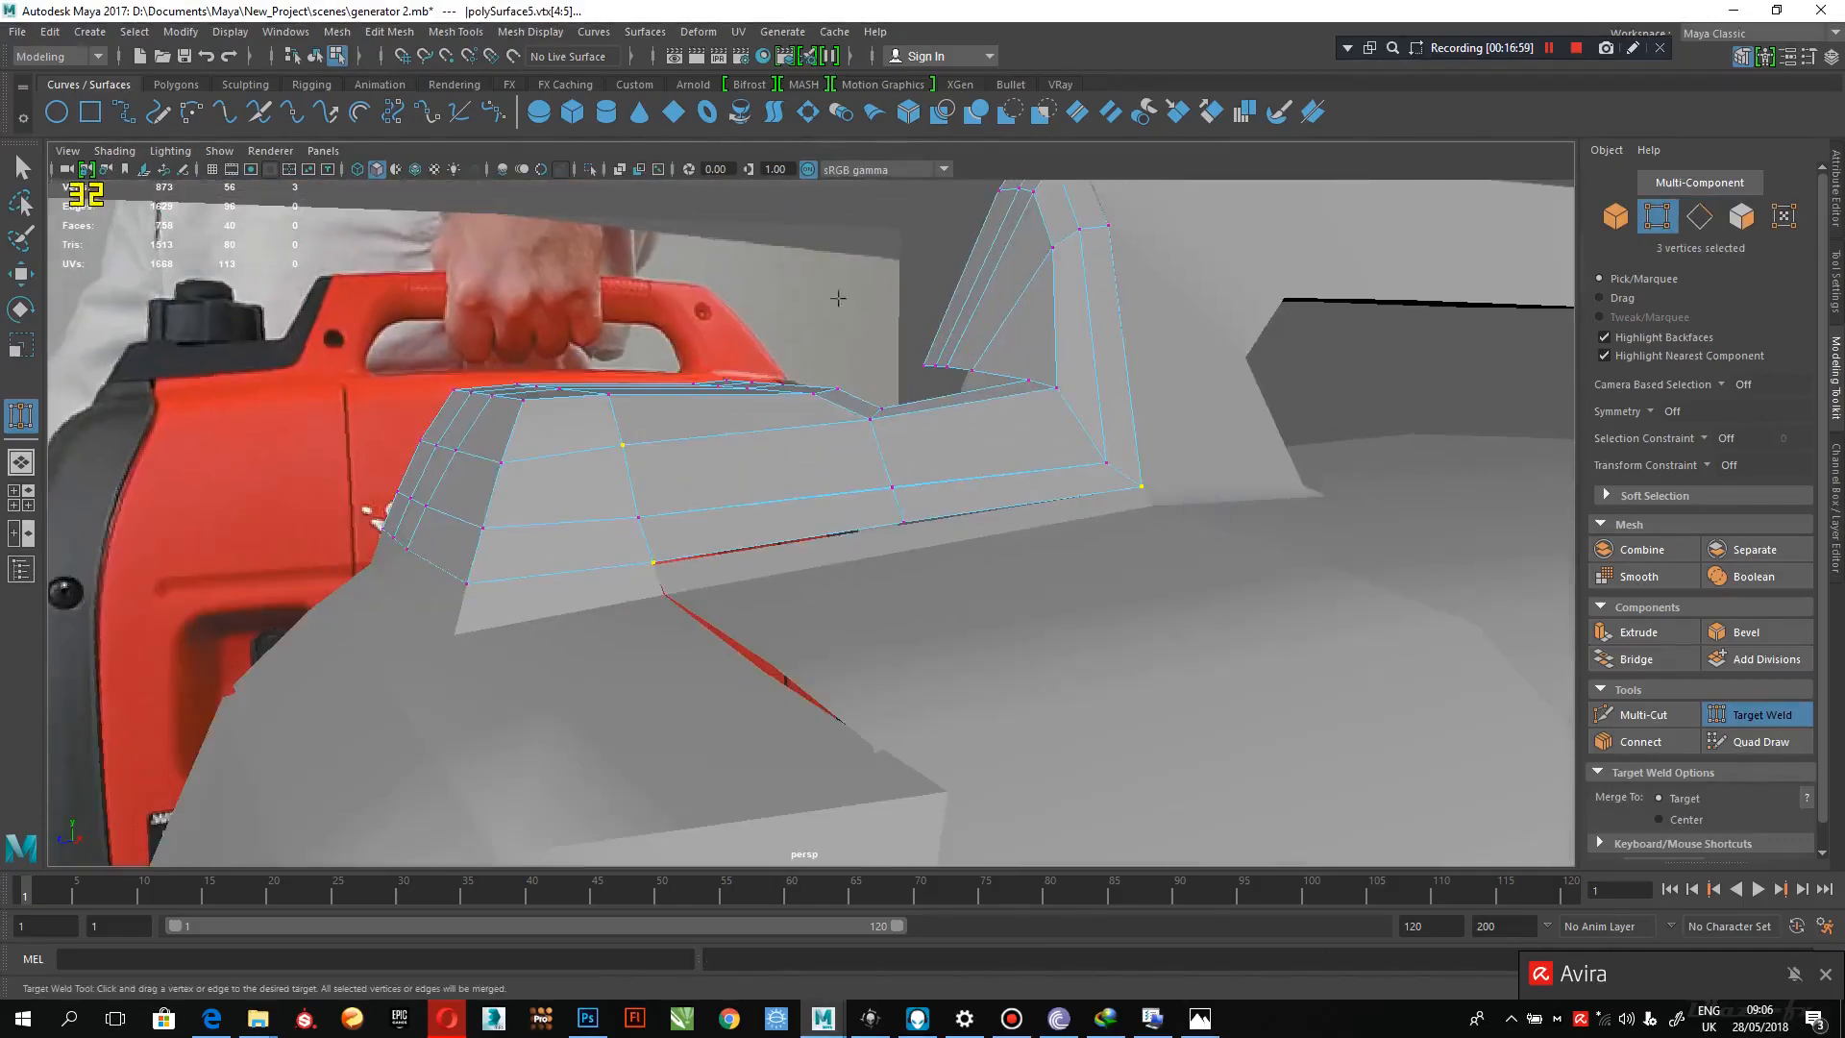
left_click(893, 253)
- Examine the welded front piece in smooth preview, checking the corner where it meets the handle strut
right_click_drag(931, 337, 1157, 557, "alt")
left_click_drag(1156, 556, 921, 546, "alt")
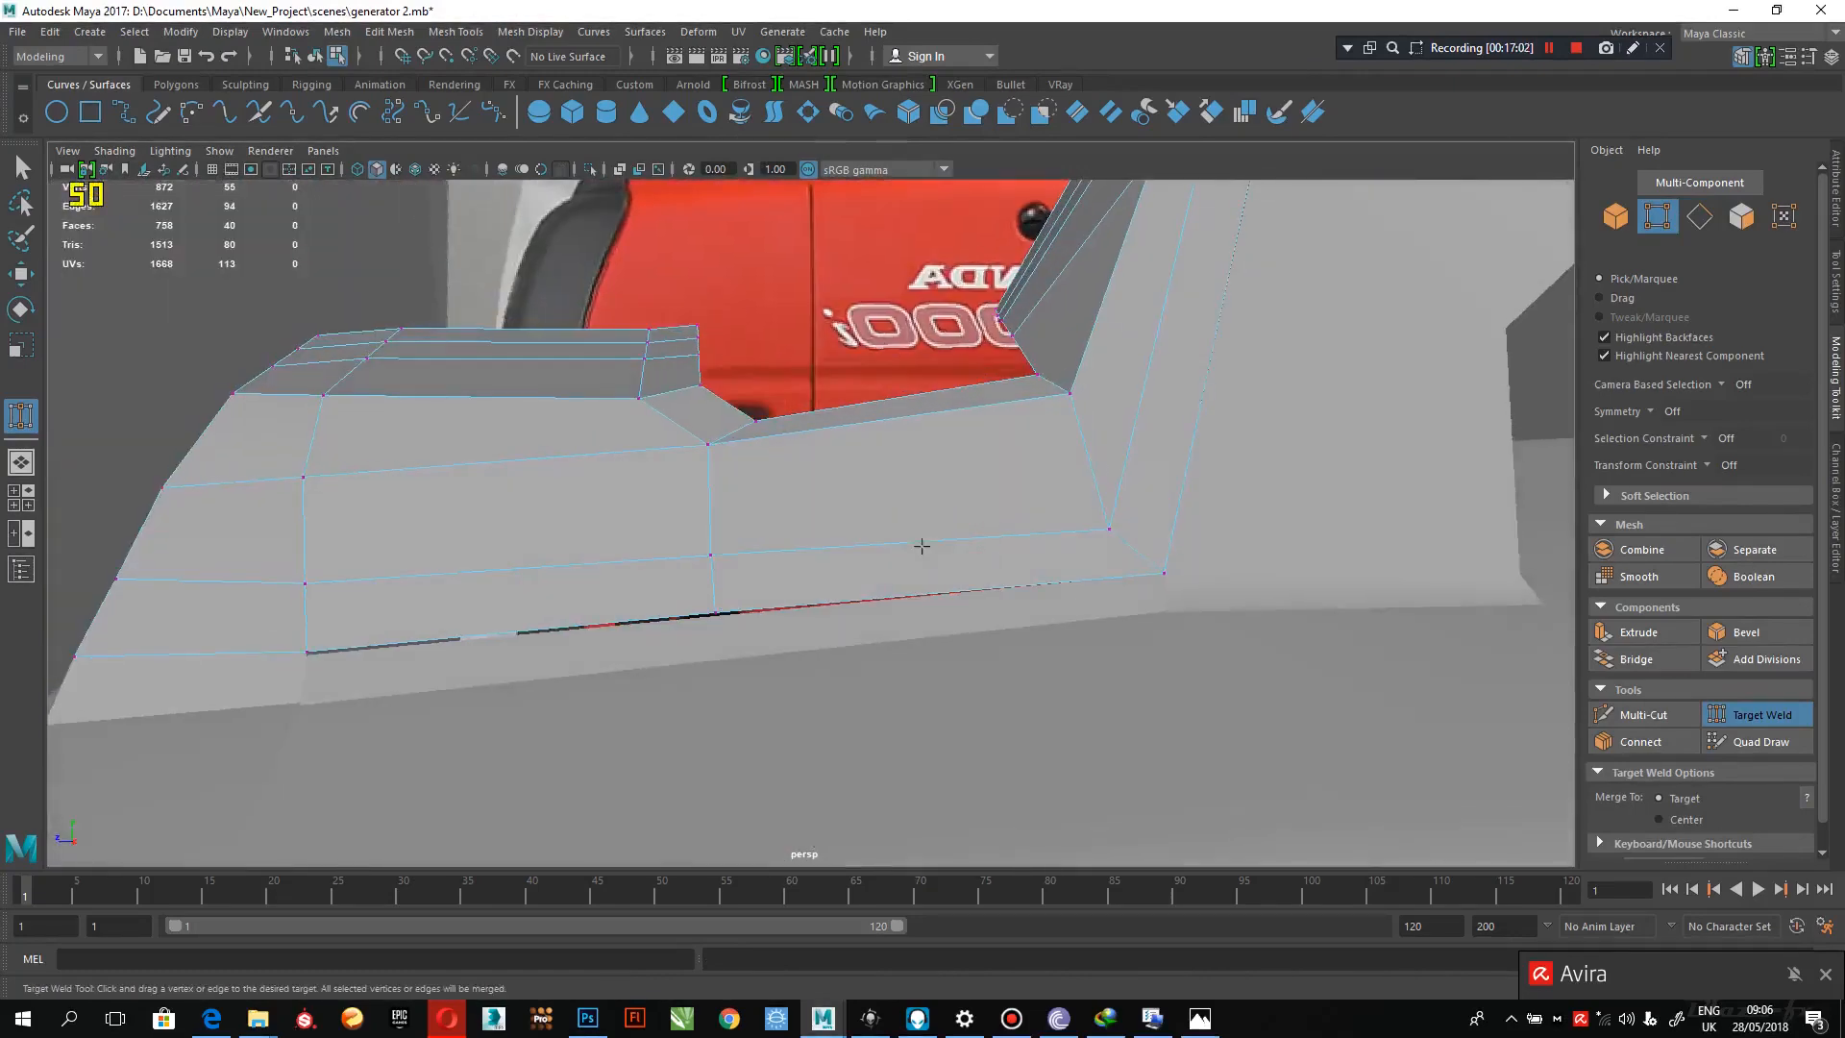
key("2")
scroll(1147, 565, "down", 3)
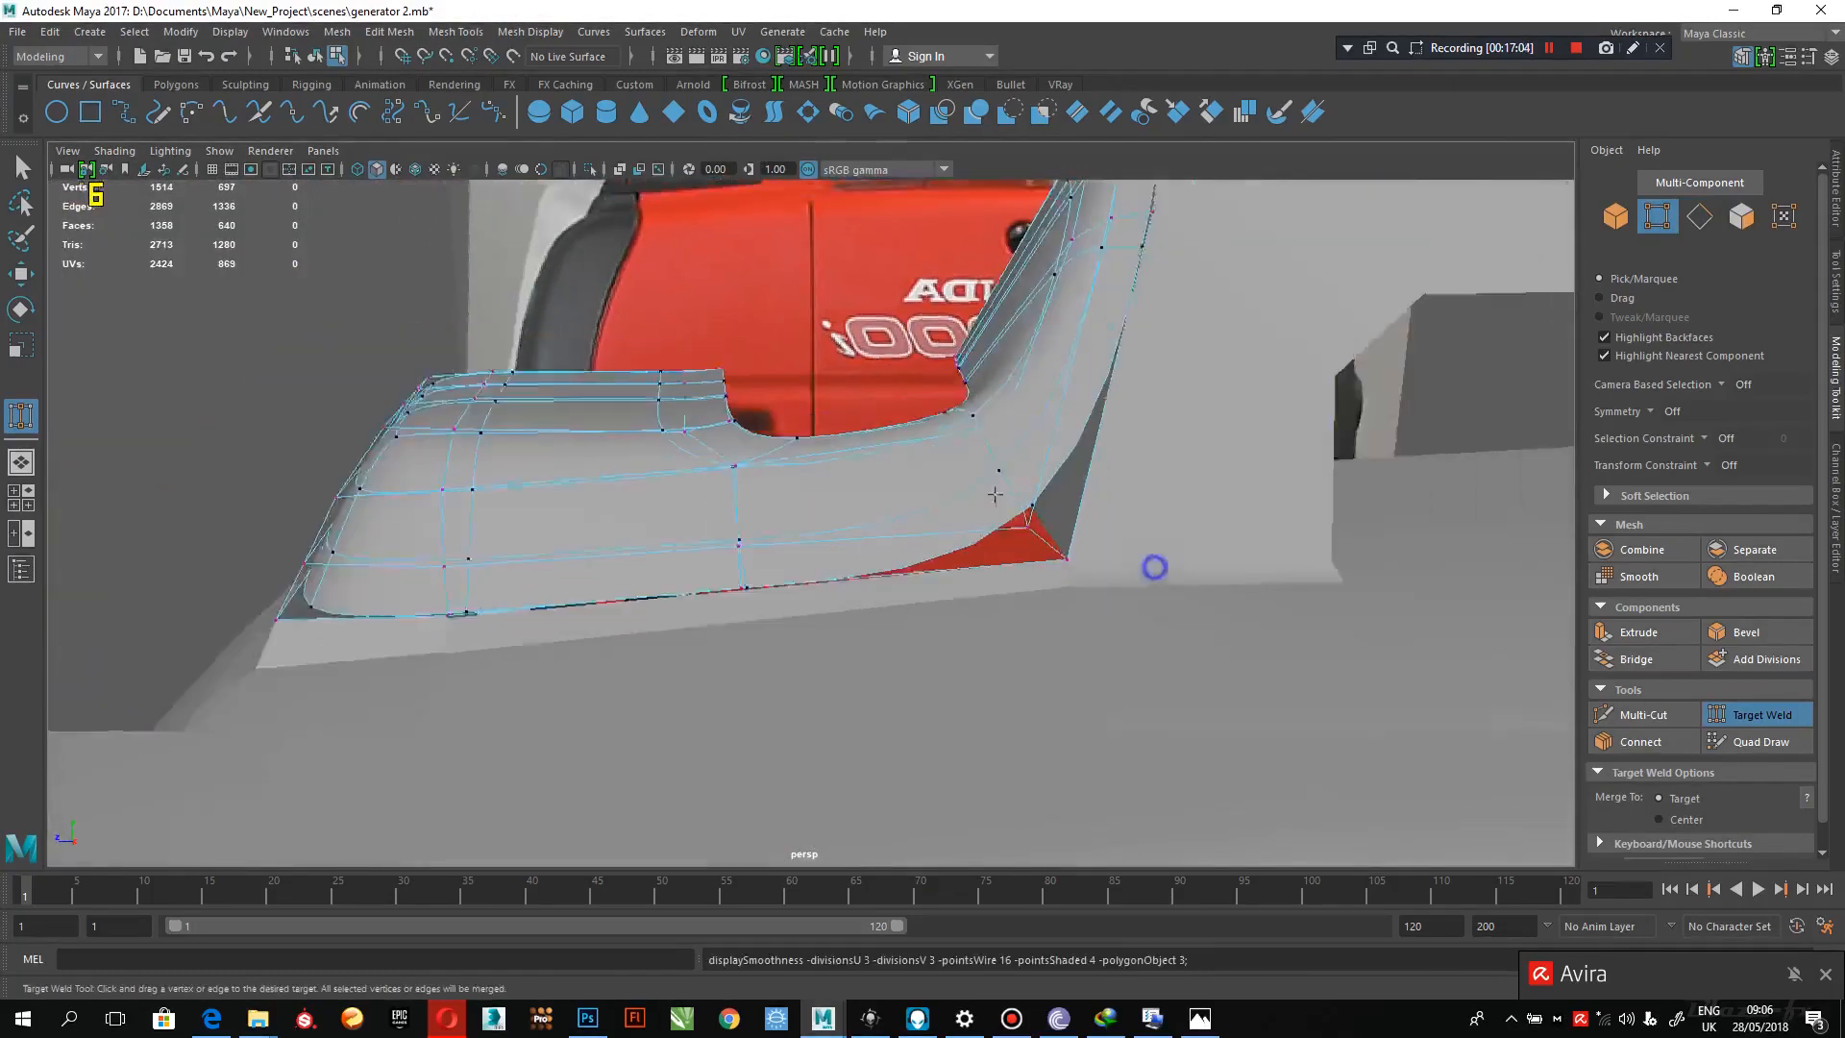
left_click_drag(1153, 568, 922, 509, "alt")
middle_click_drag(923, 509, 942, 517, "alt")
key("3")
key("q")
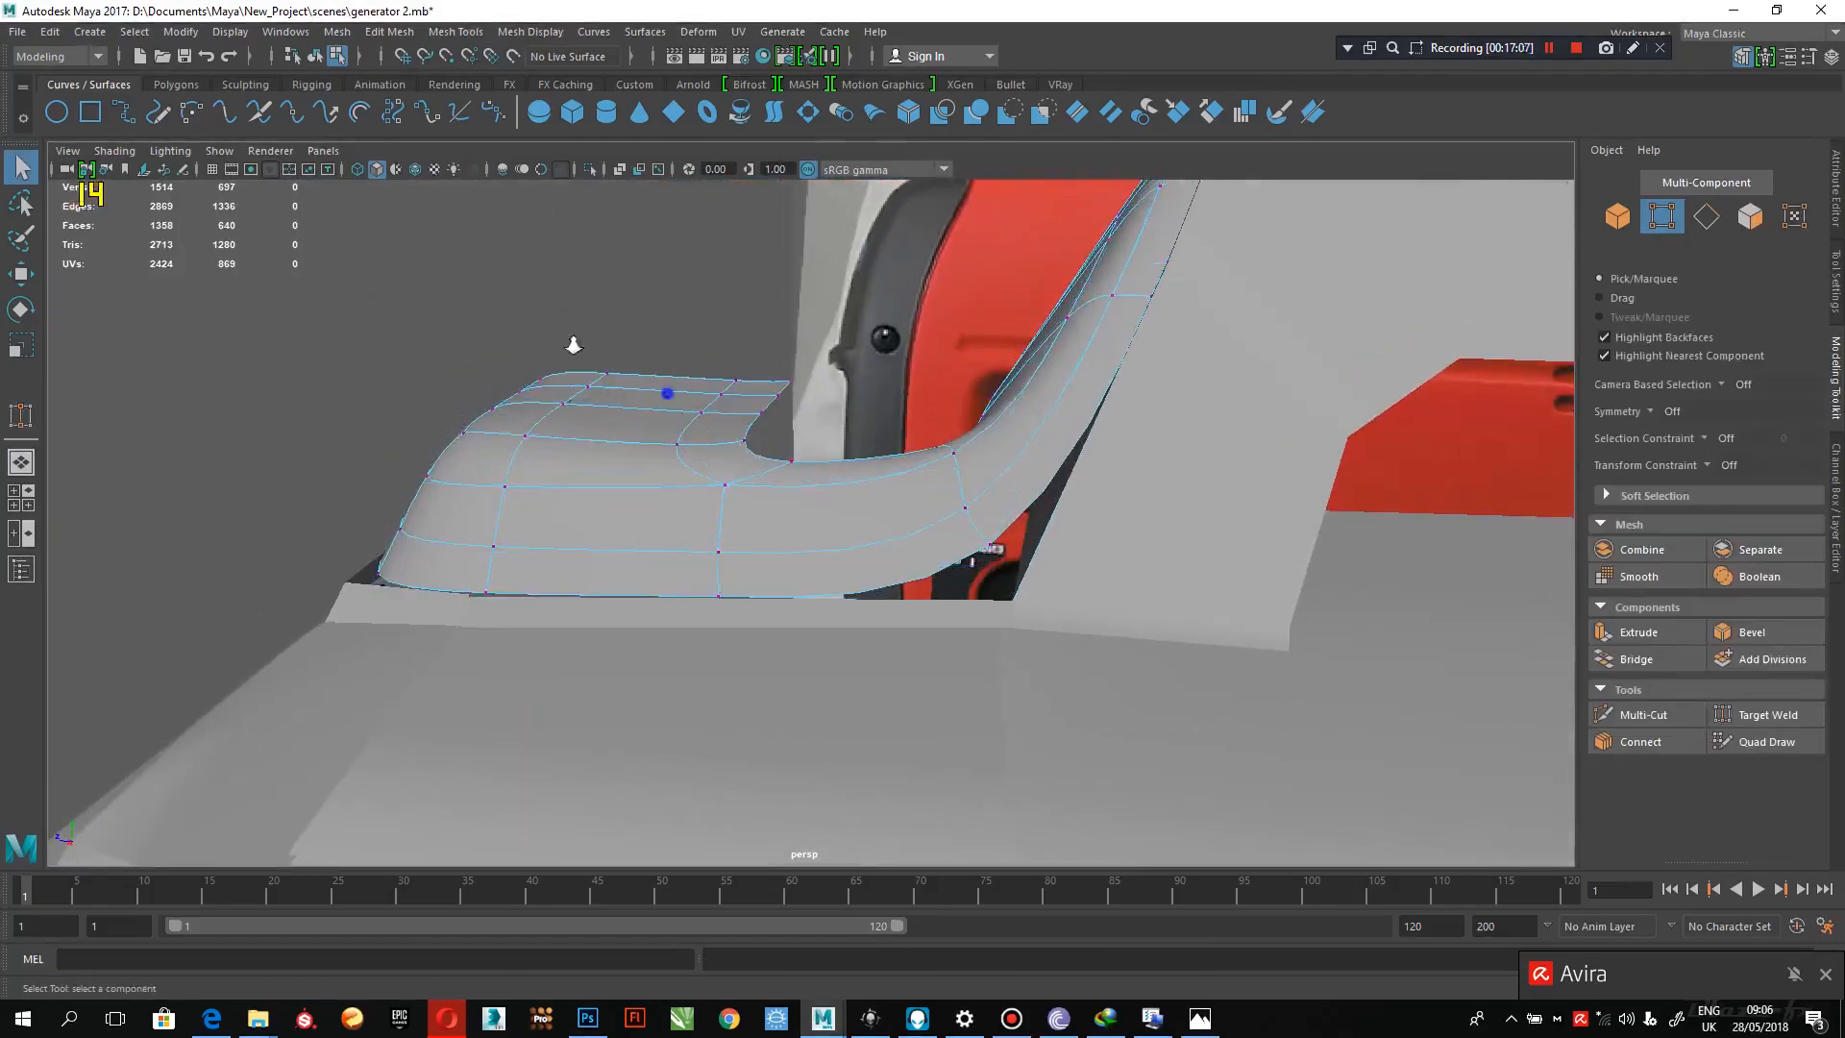
scroll(836, 341, "down", 4)
left_click_drag(846, 344, 975, 434, "alt")
- Show the main casing in smooth preview as well and inspect the seam between it and the front piece in object mode
left_click(1047, 427)
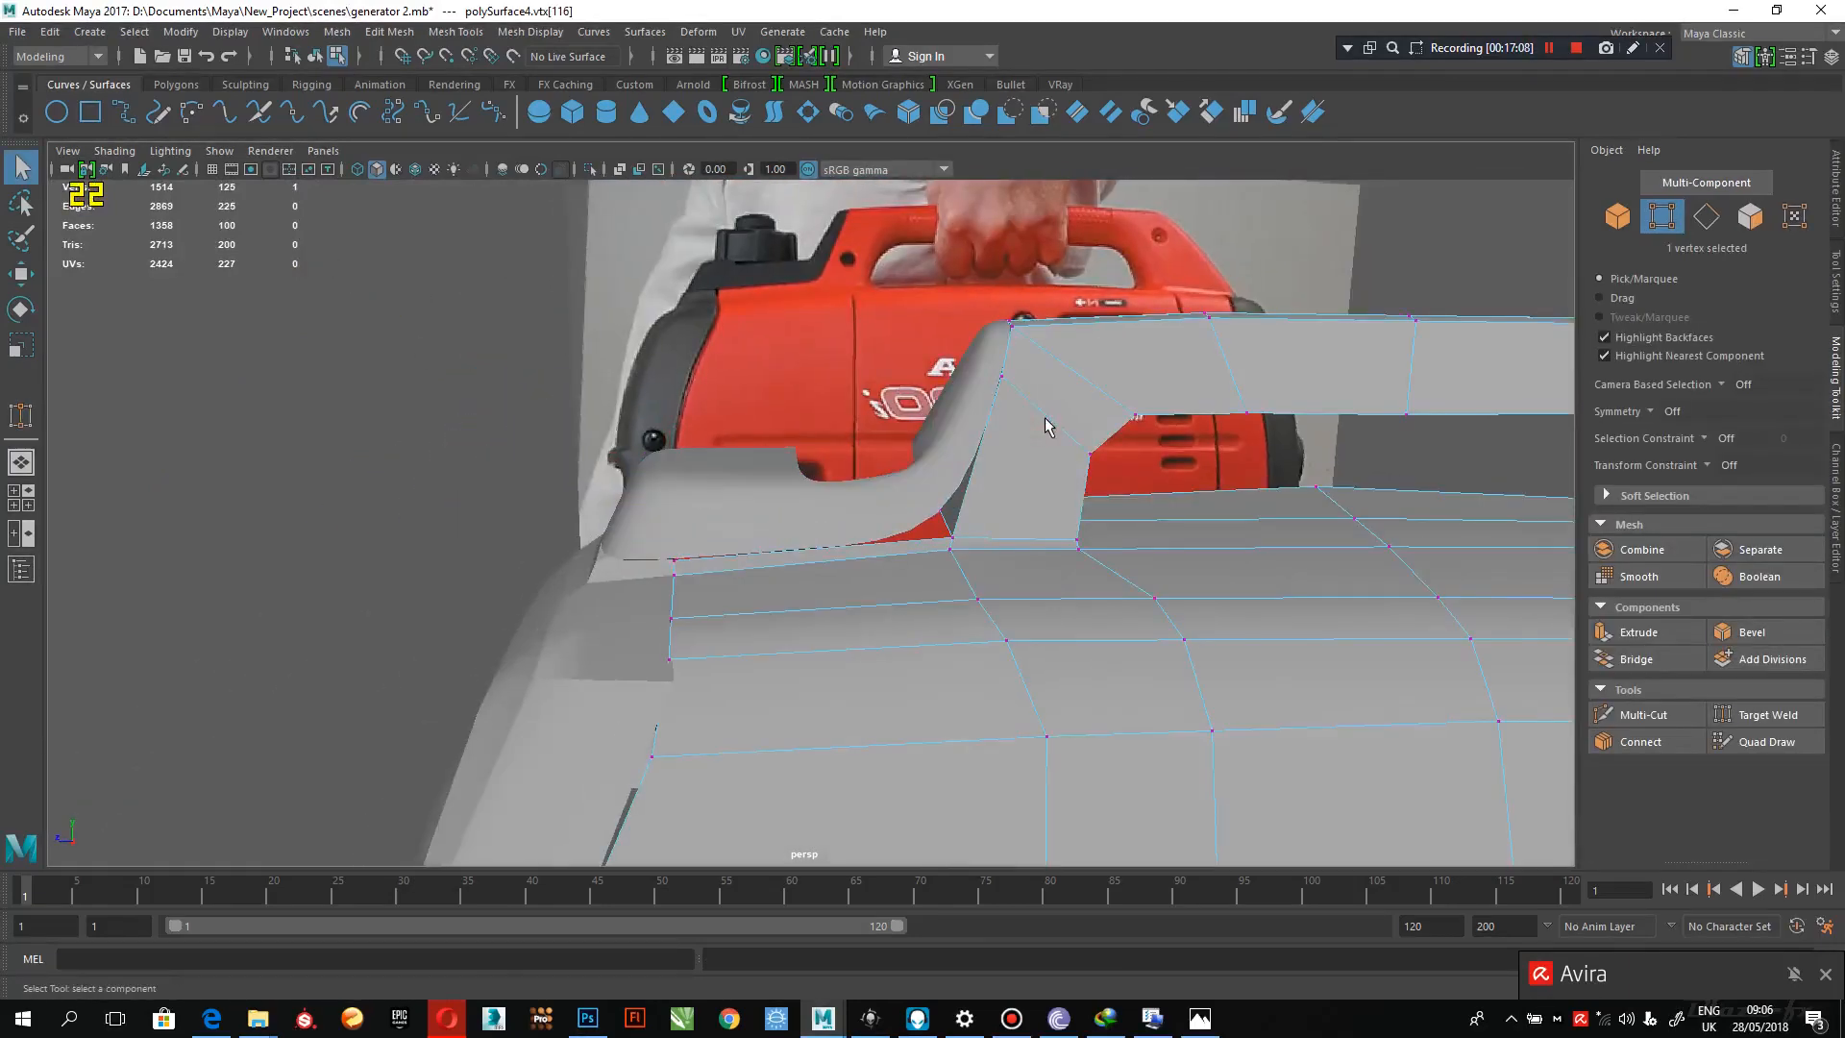
key("3")
left_click(479, 418)
scroll(980, 519, "down", 5)
left_click_drag(980, 403, 1064, 305, "alt")
right_click_drag(1040, 415, 1094, 352)
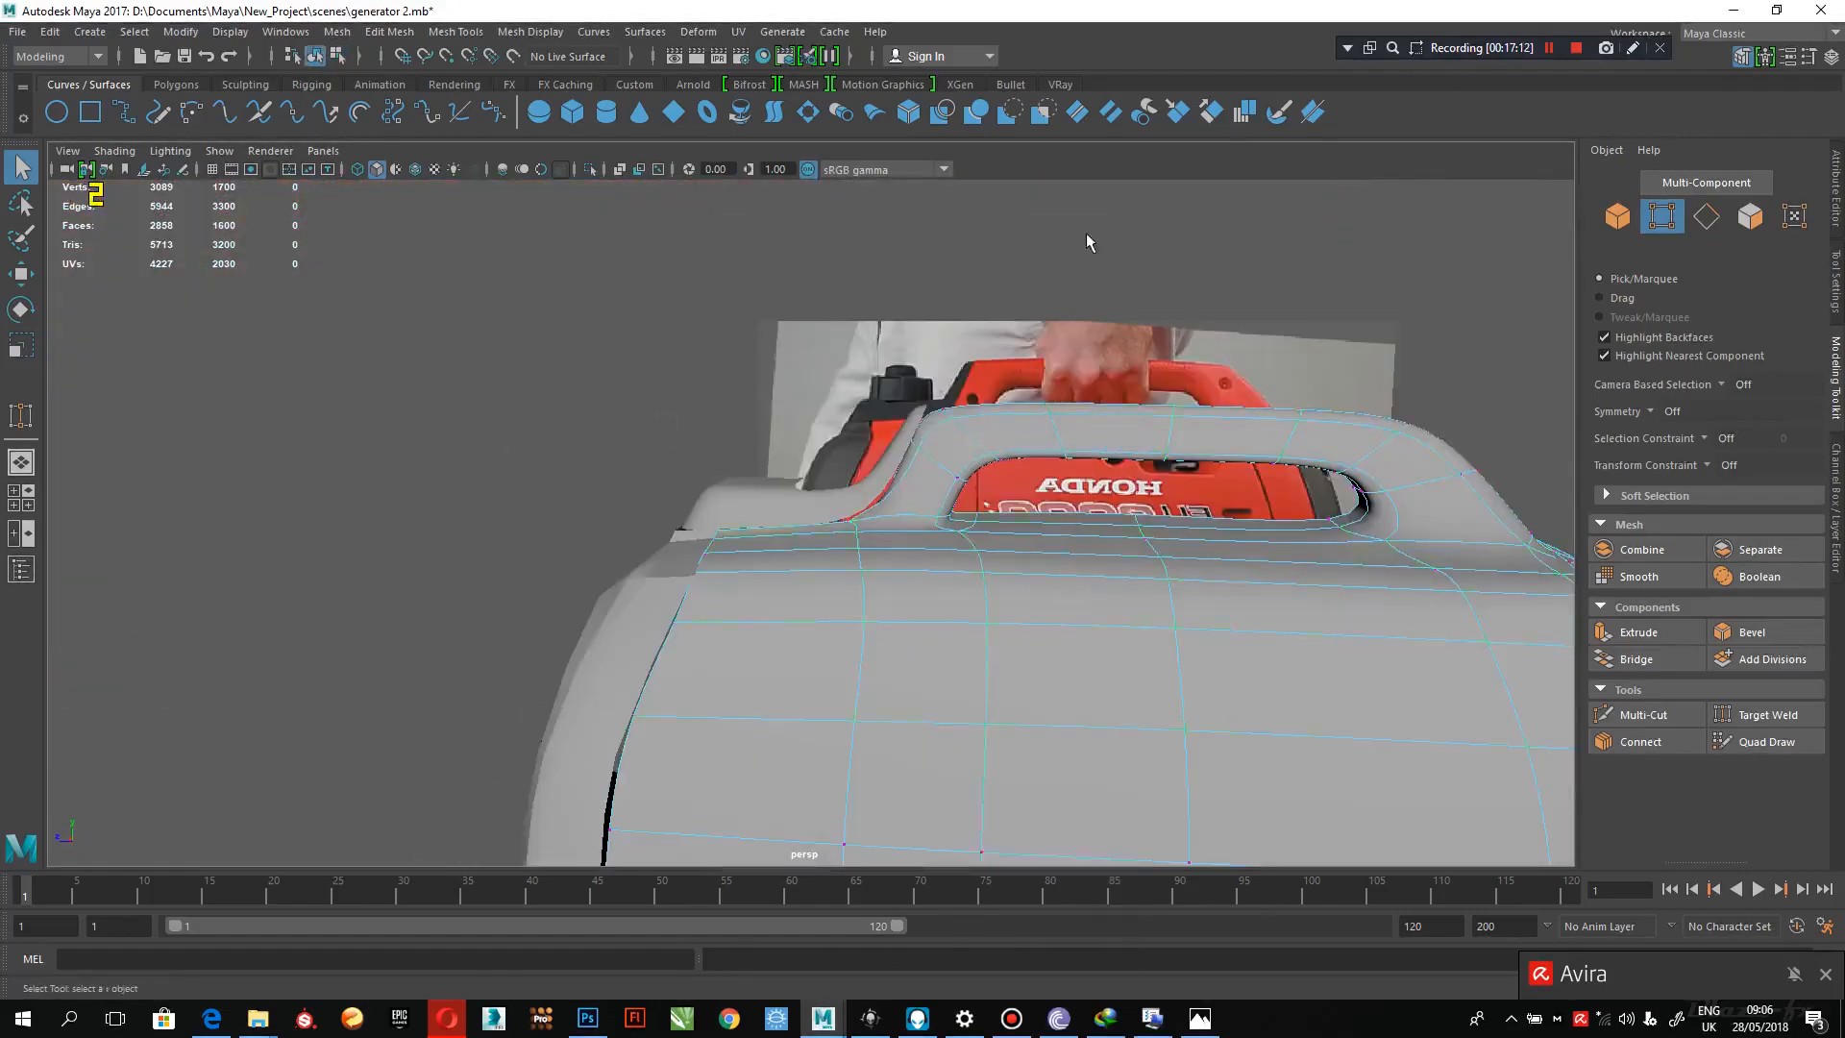
left_click(1091, 225)
scroll(1079, 292, "up", 5)
left_click_drag(1015, 492, 889, 569, "alt")
scroll(999, 547, "down", 4)
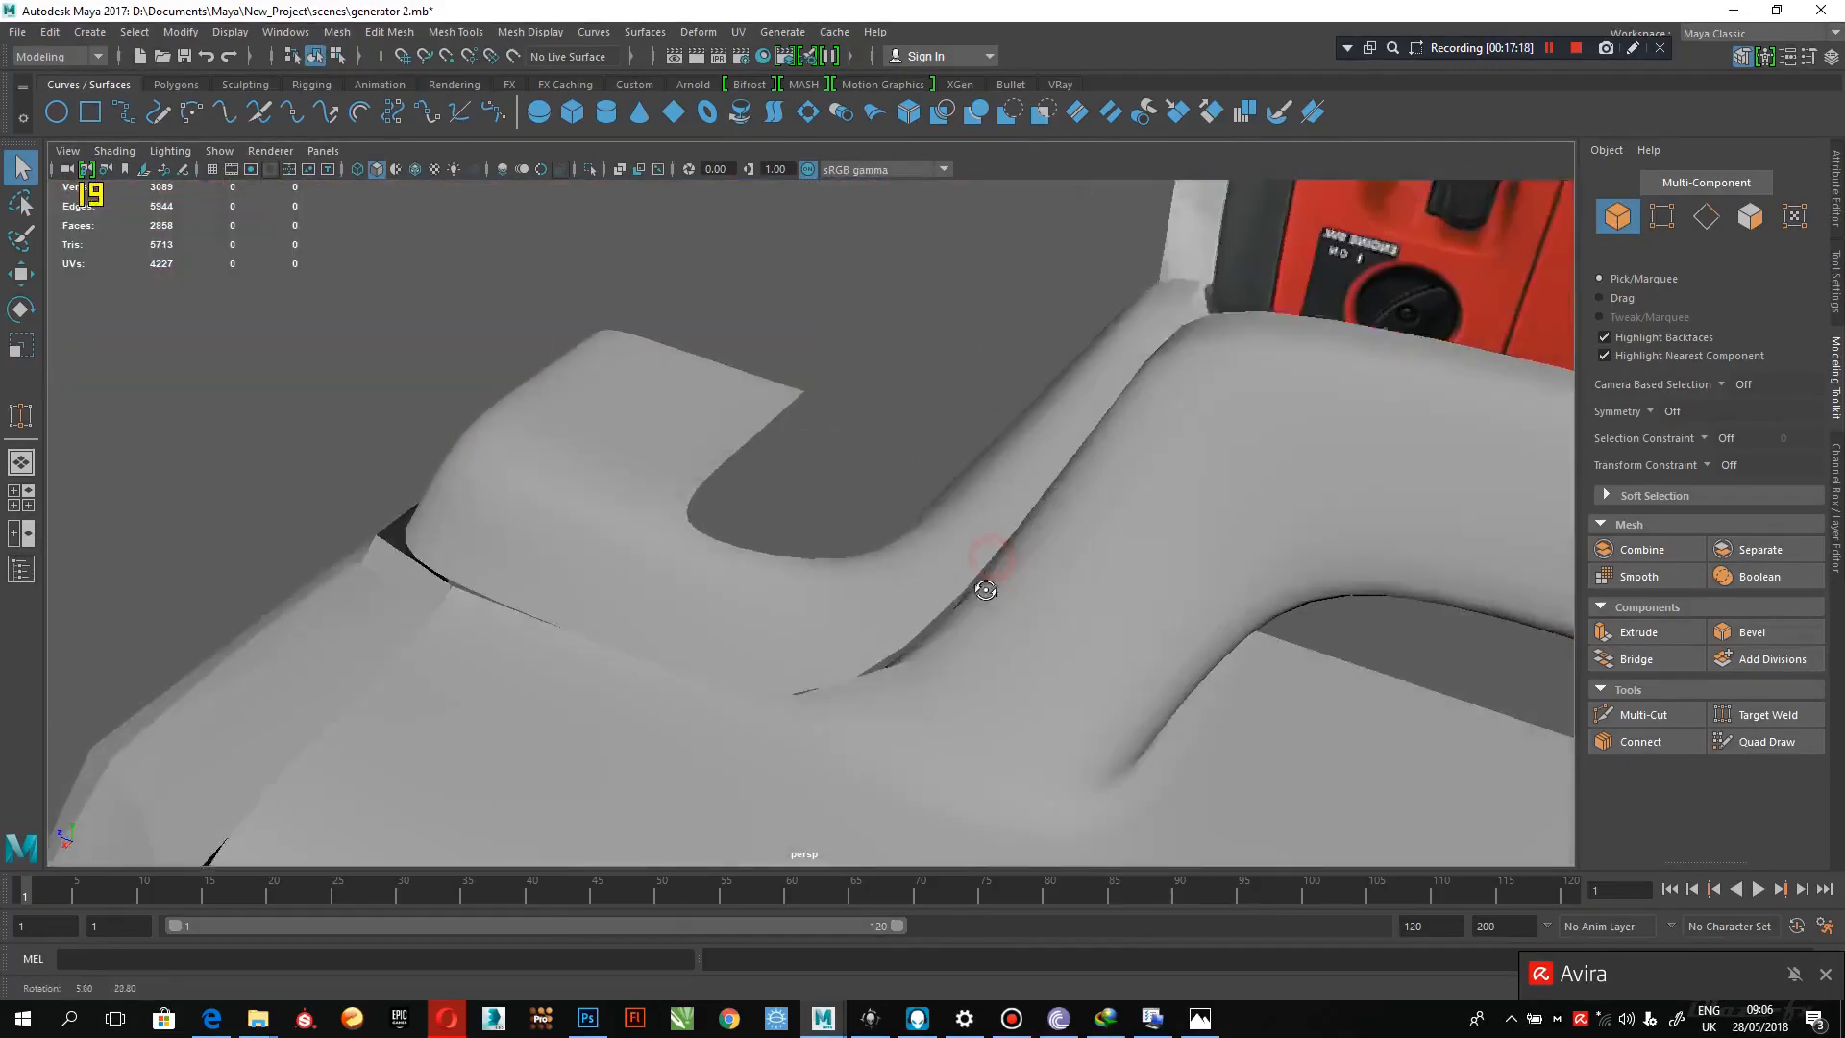
- Isolate the main casing in the view and return it to the unsmoothed display
left_click(1040, 579)
key("ctrl+1")
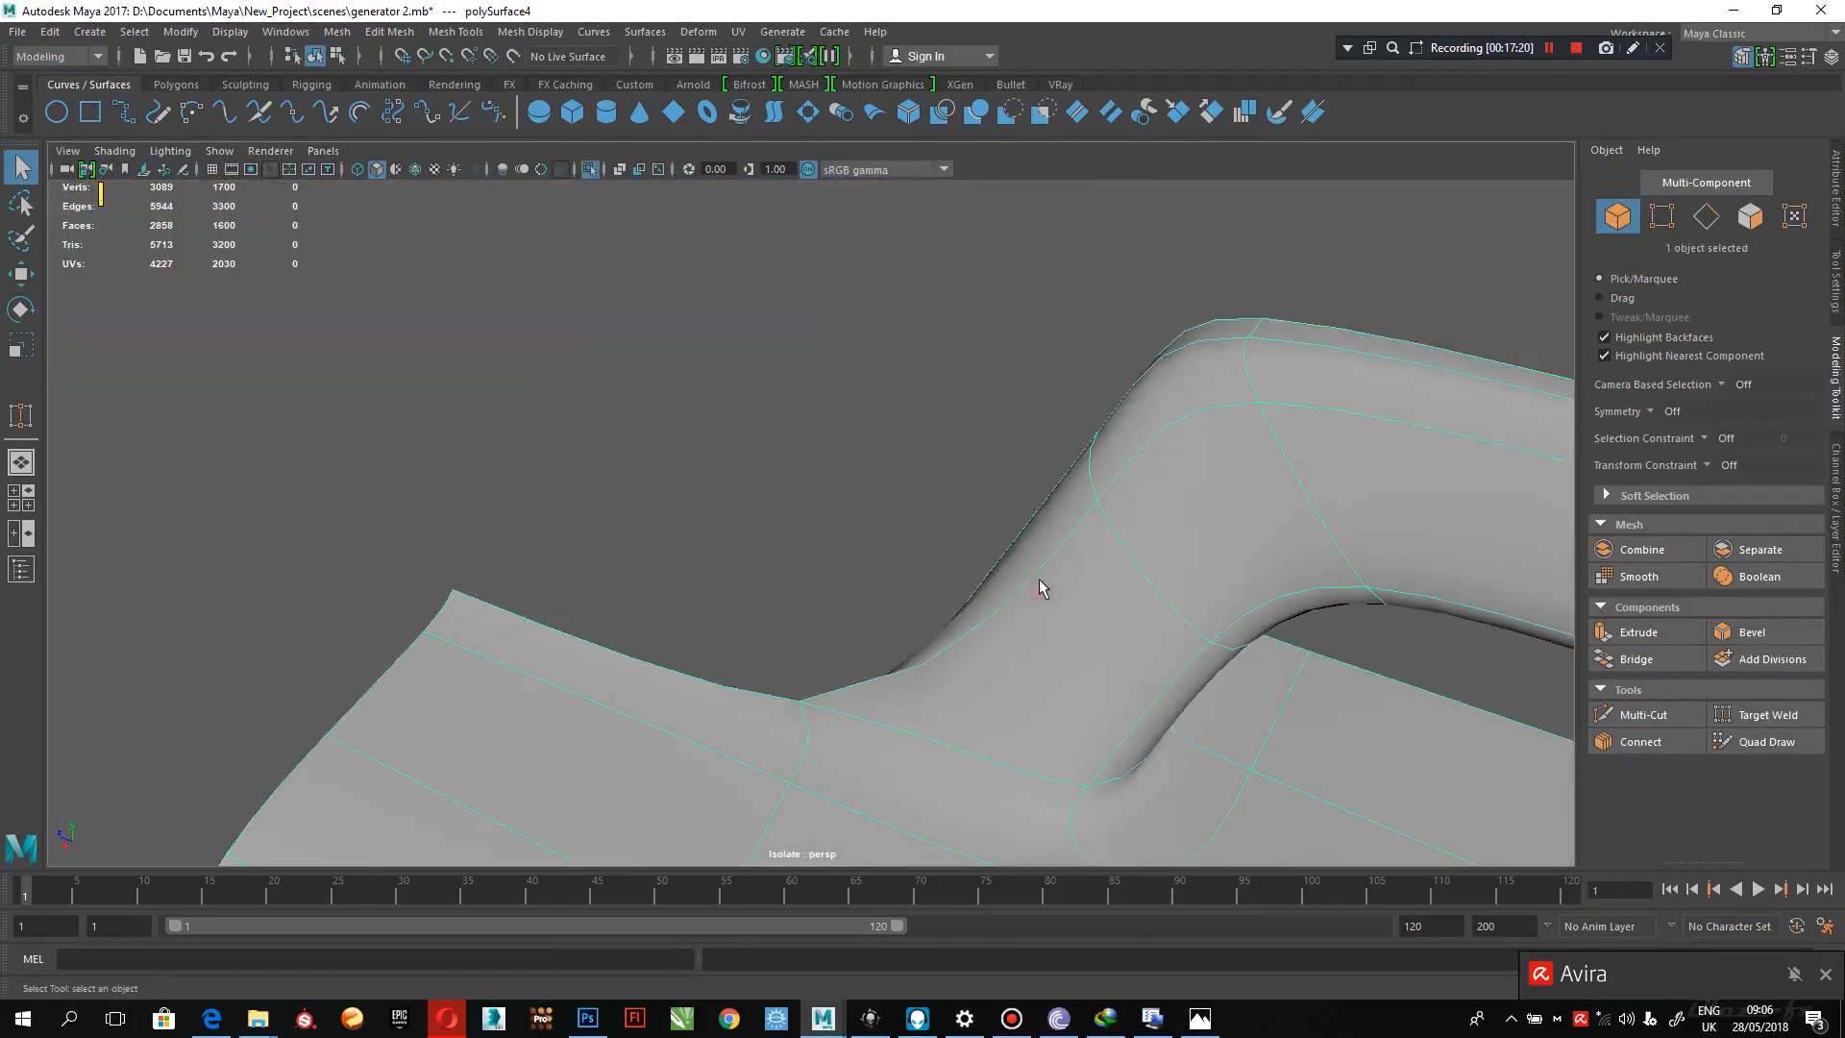
key("1")
left_click_drag(1042, 584, 1031, 658, "alt")
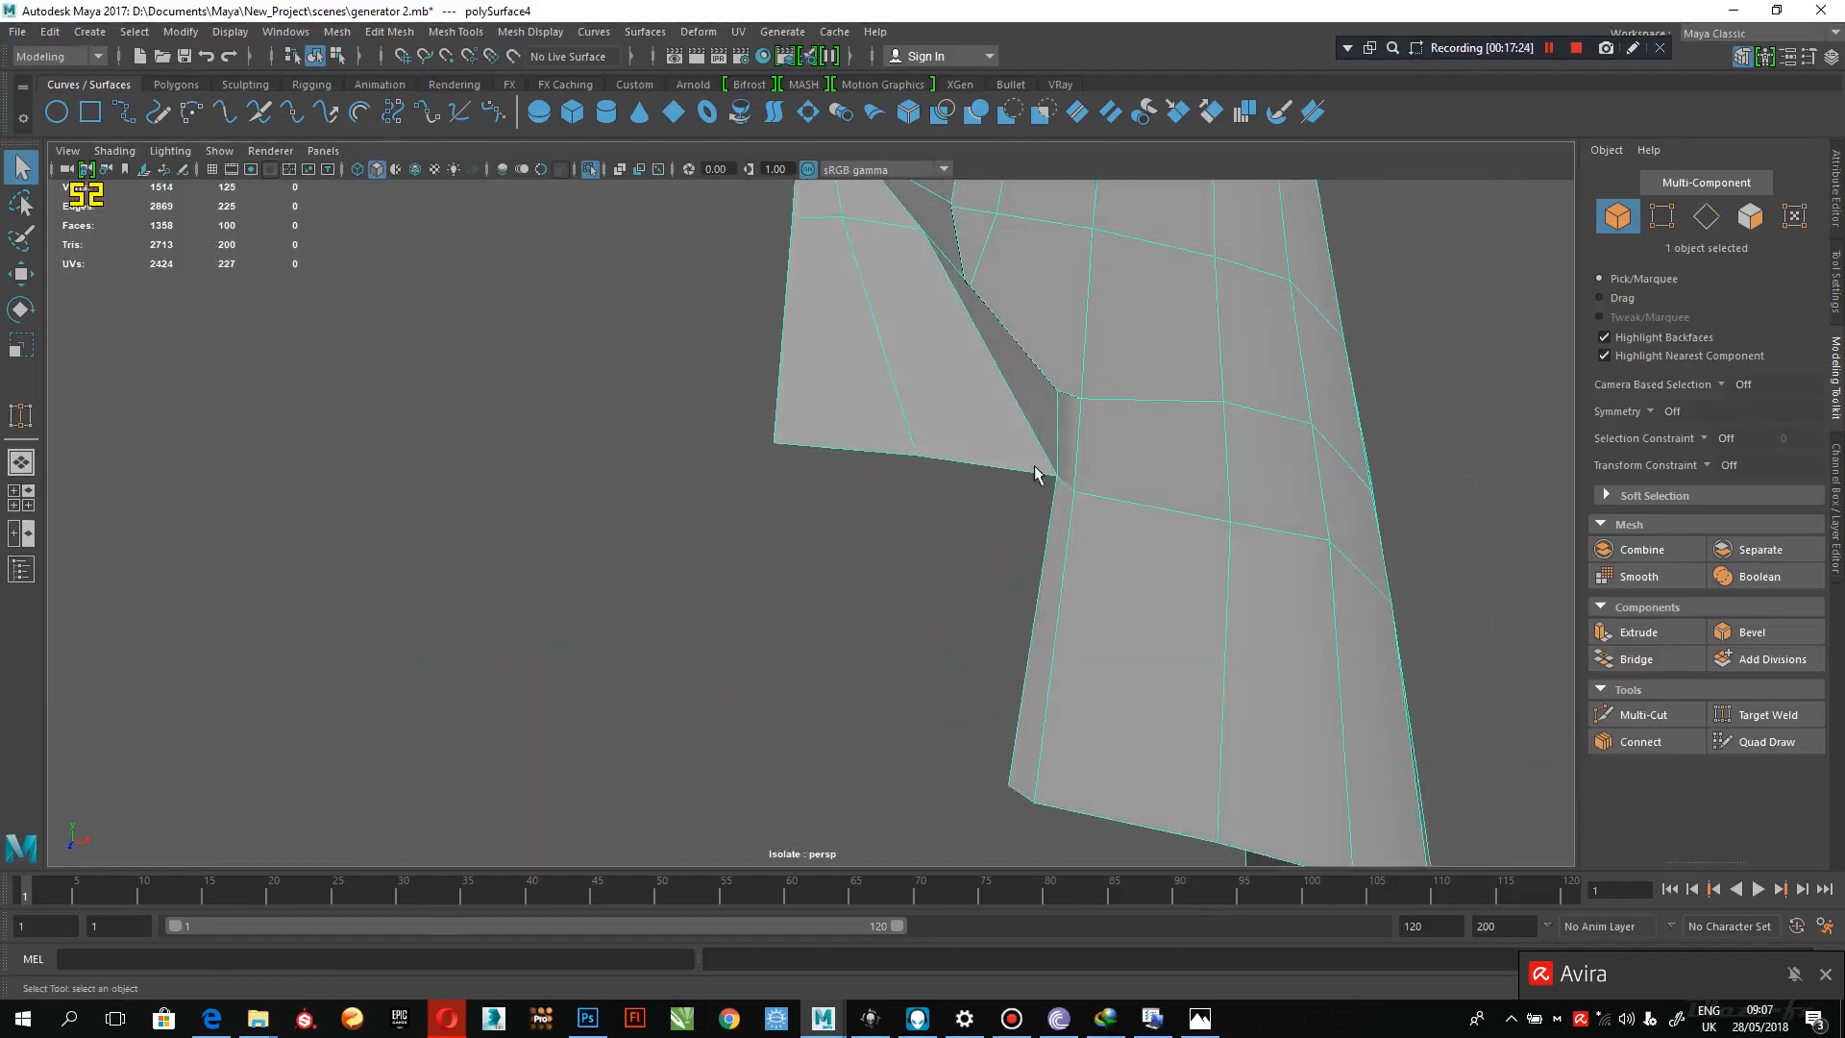
- Select the faces closing the front end of the casing's handle strut and delete them
left_click_drag(1034, 465, 931, 538, "alt")
right_click_drag(894, 411, 903, 457)
left_click_drag(907, 455, 908, 388, "alt")
left_click(874, 385, "shift")
left_click(852, 475, "shift")
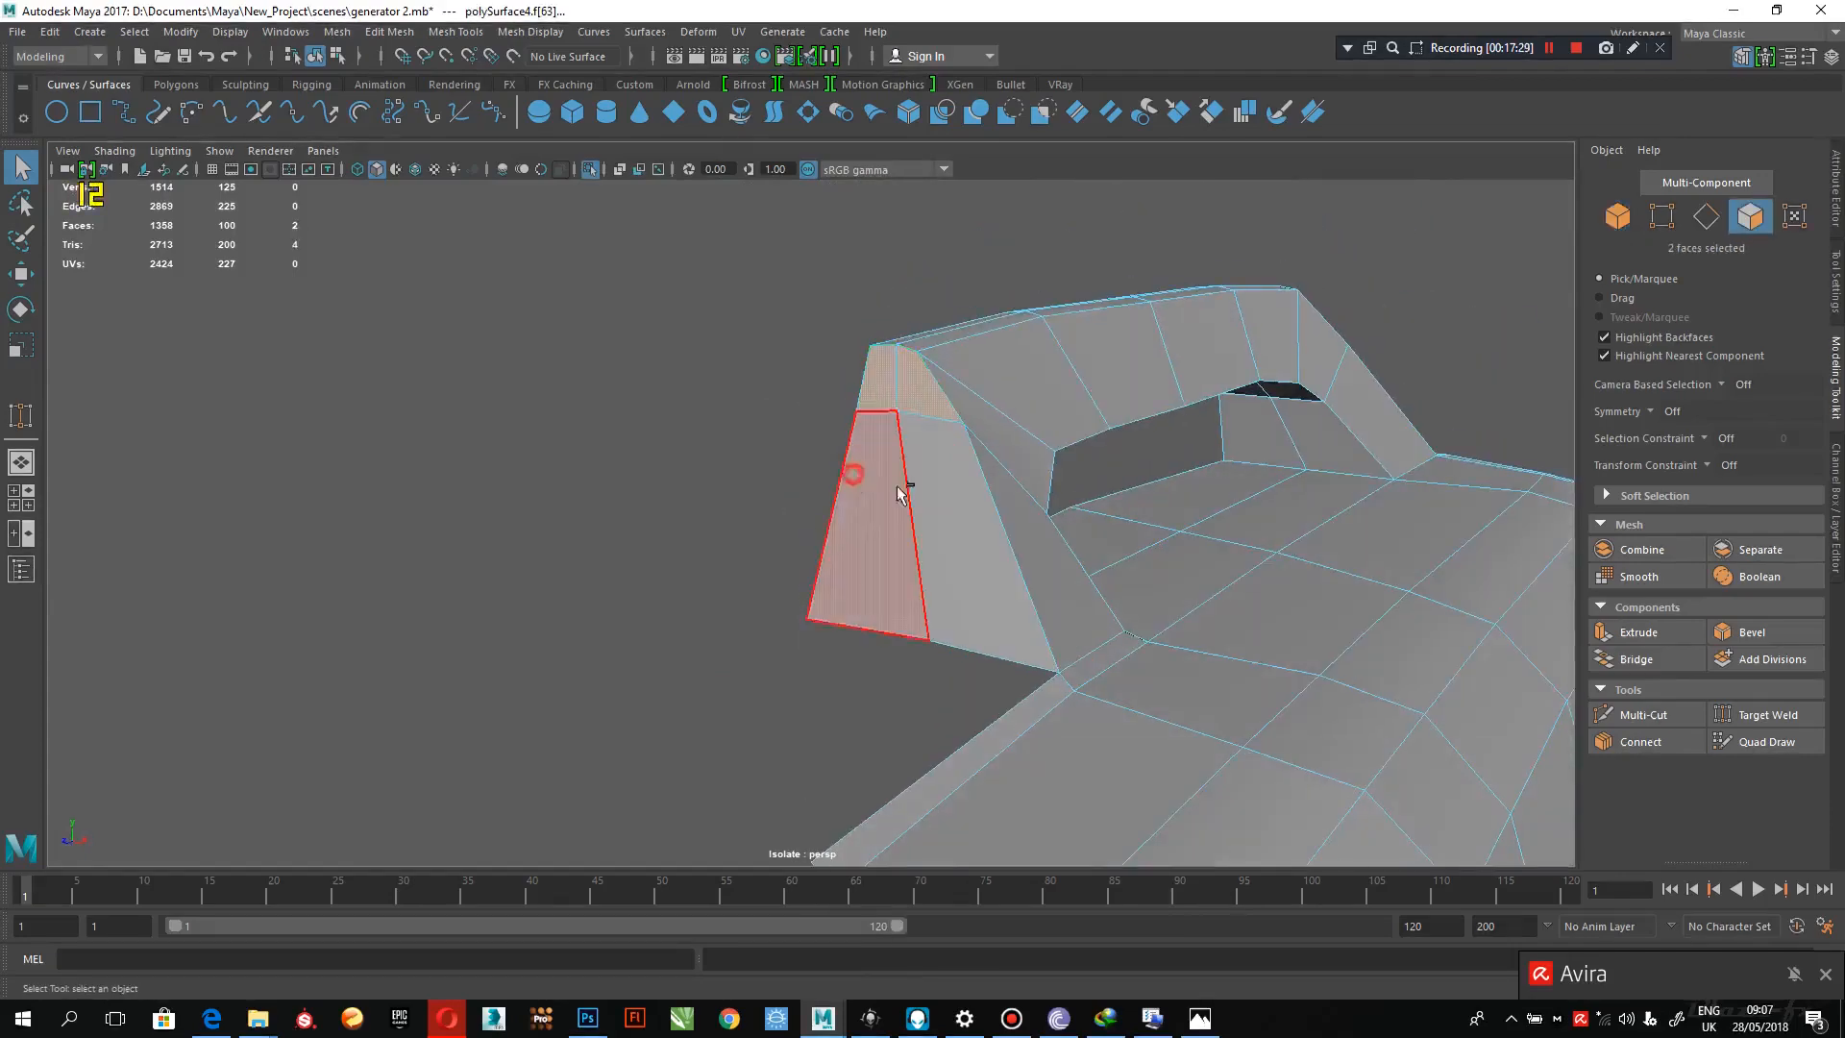
left_click(951, 497, "shift")
key("Delete")
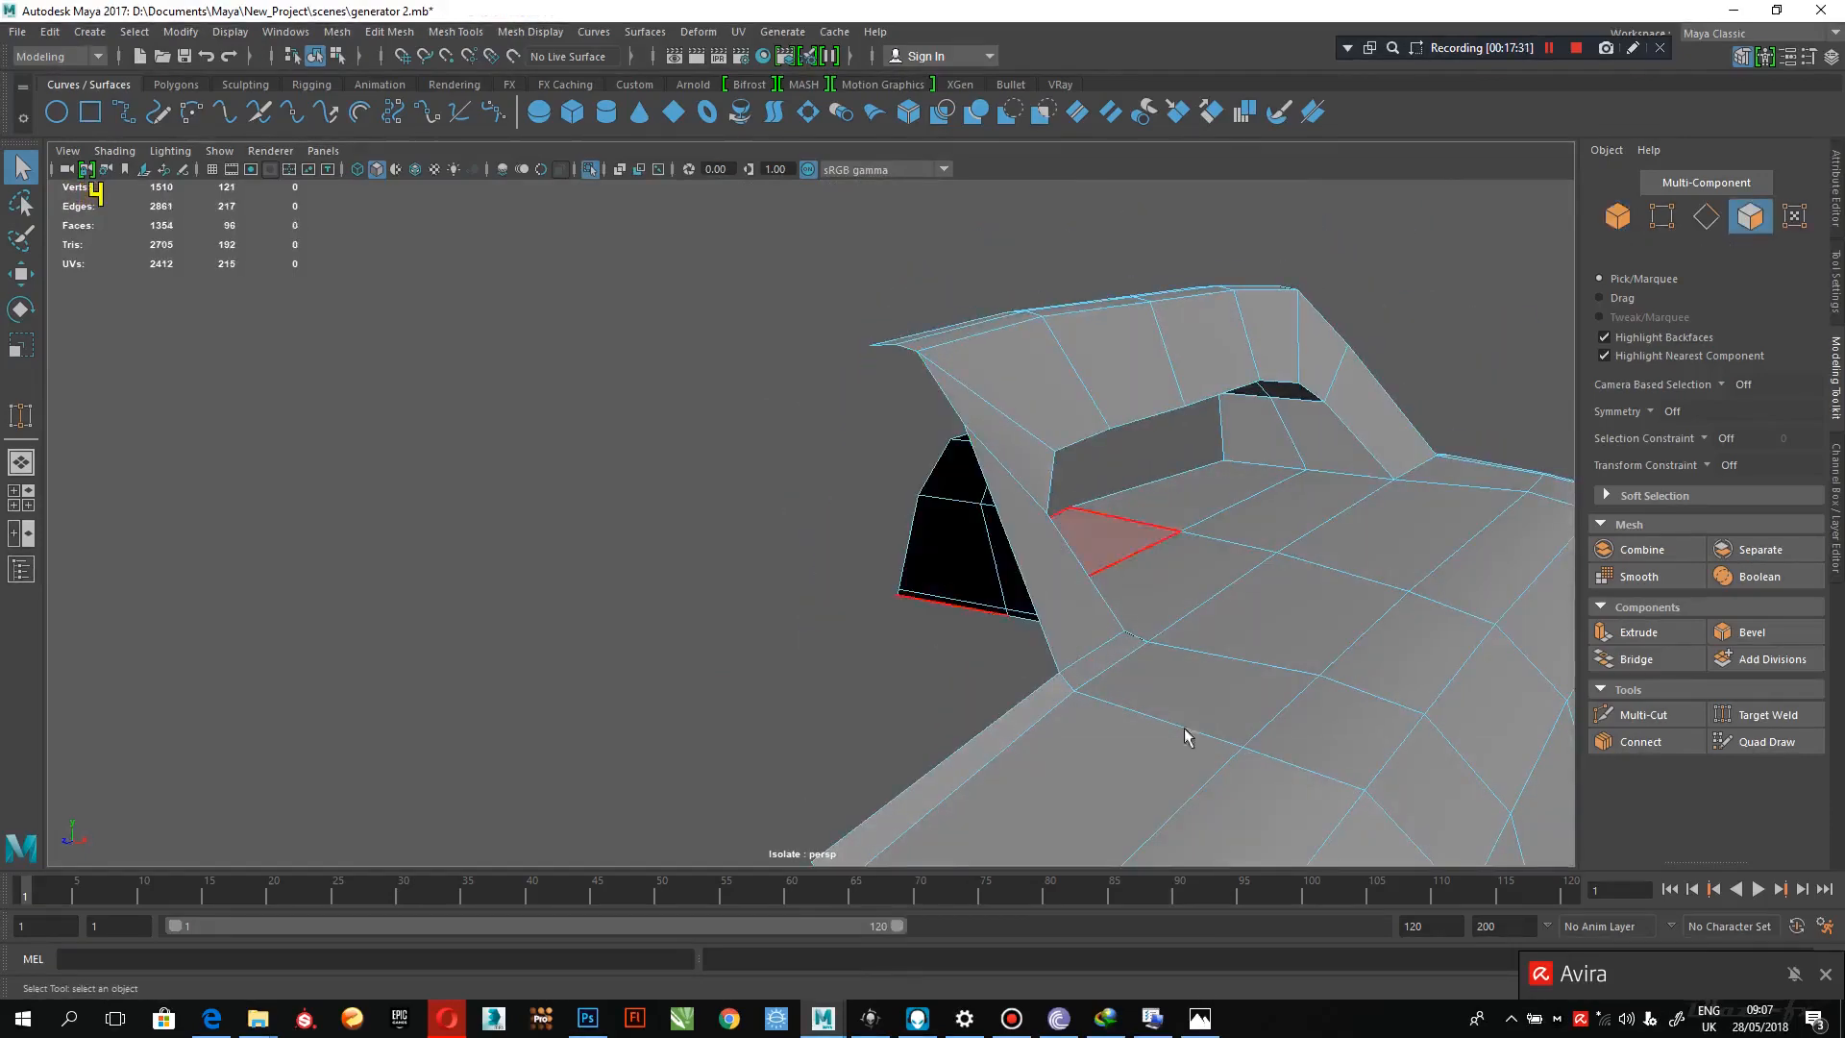
- Extrude the five open border edges along the handle strut's front and the adjoining casing edge with a Local Translate Z of about -0.112
left_click_drag(1297, 741, 1149, 670, "alt")
left_click_drag(912, 436, 902, 387, "alt")
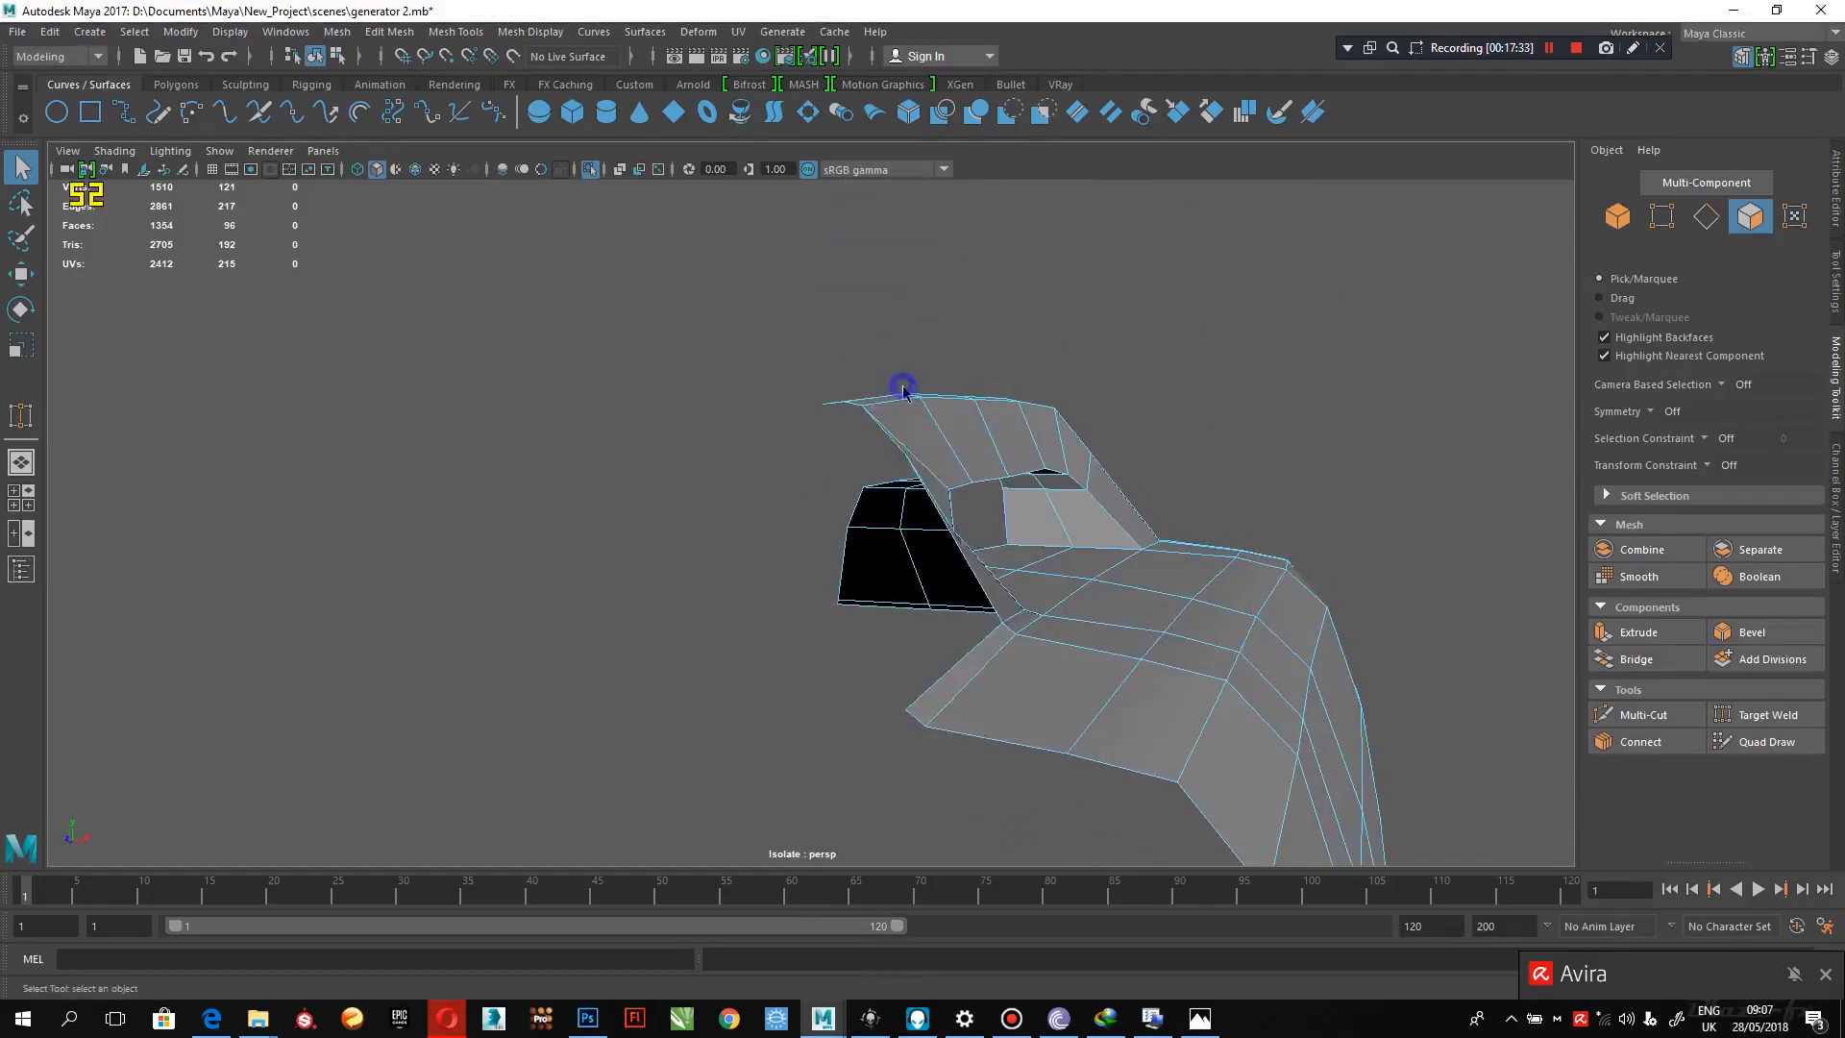
right_click_drag(902, 387, 904, 354)
left_click_drag(901, 361, 867, 438, "alt")
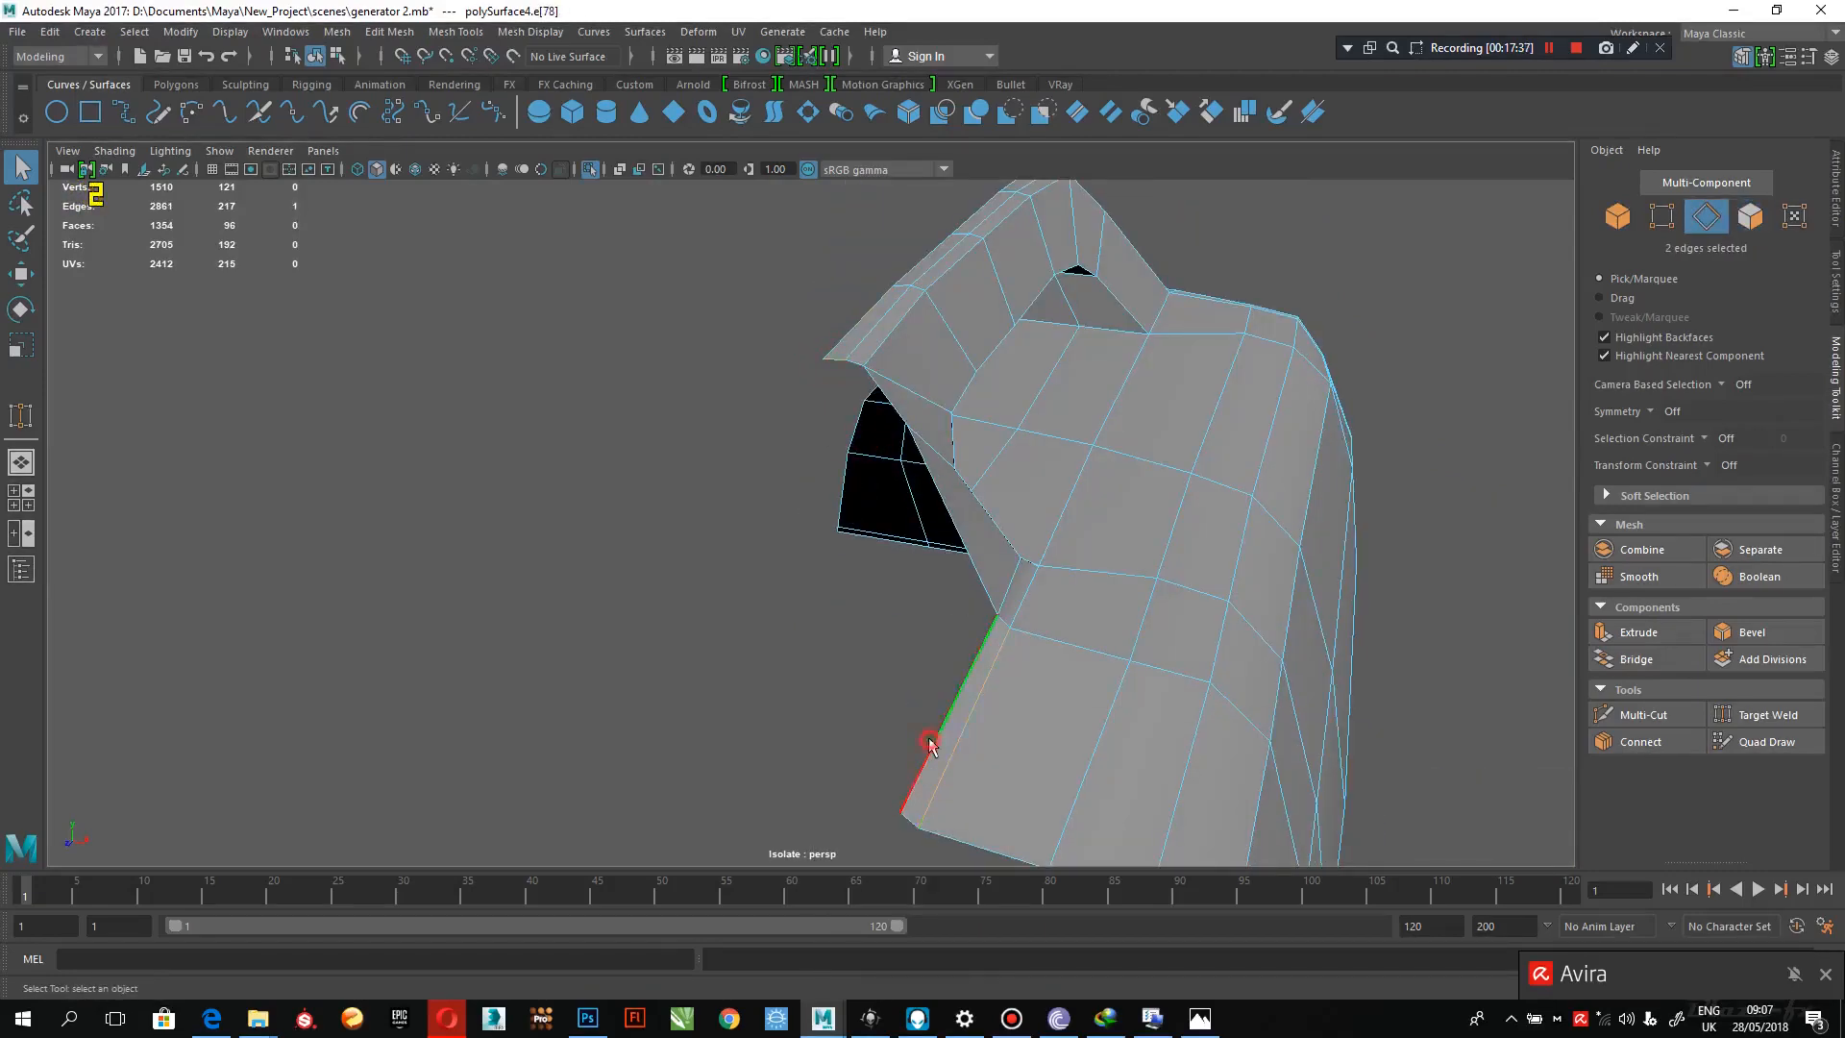
right_click_drag(832, 366, 845, 428, "shift")
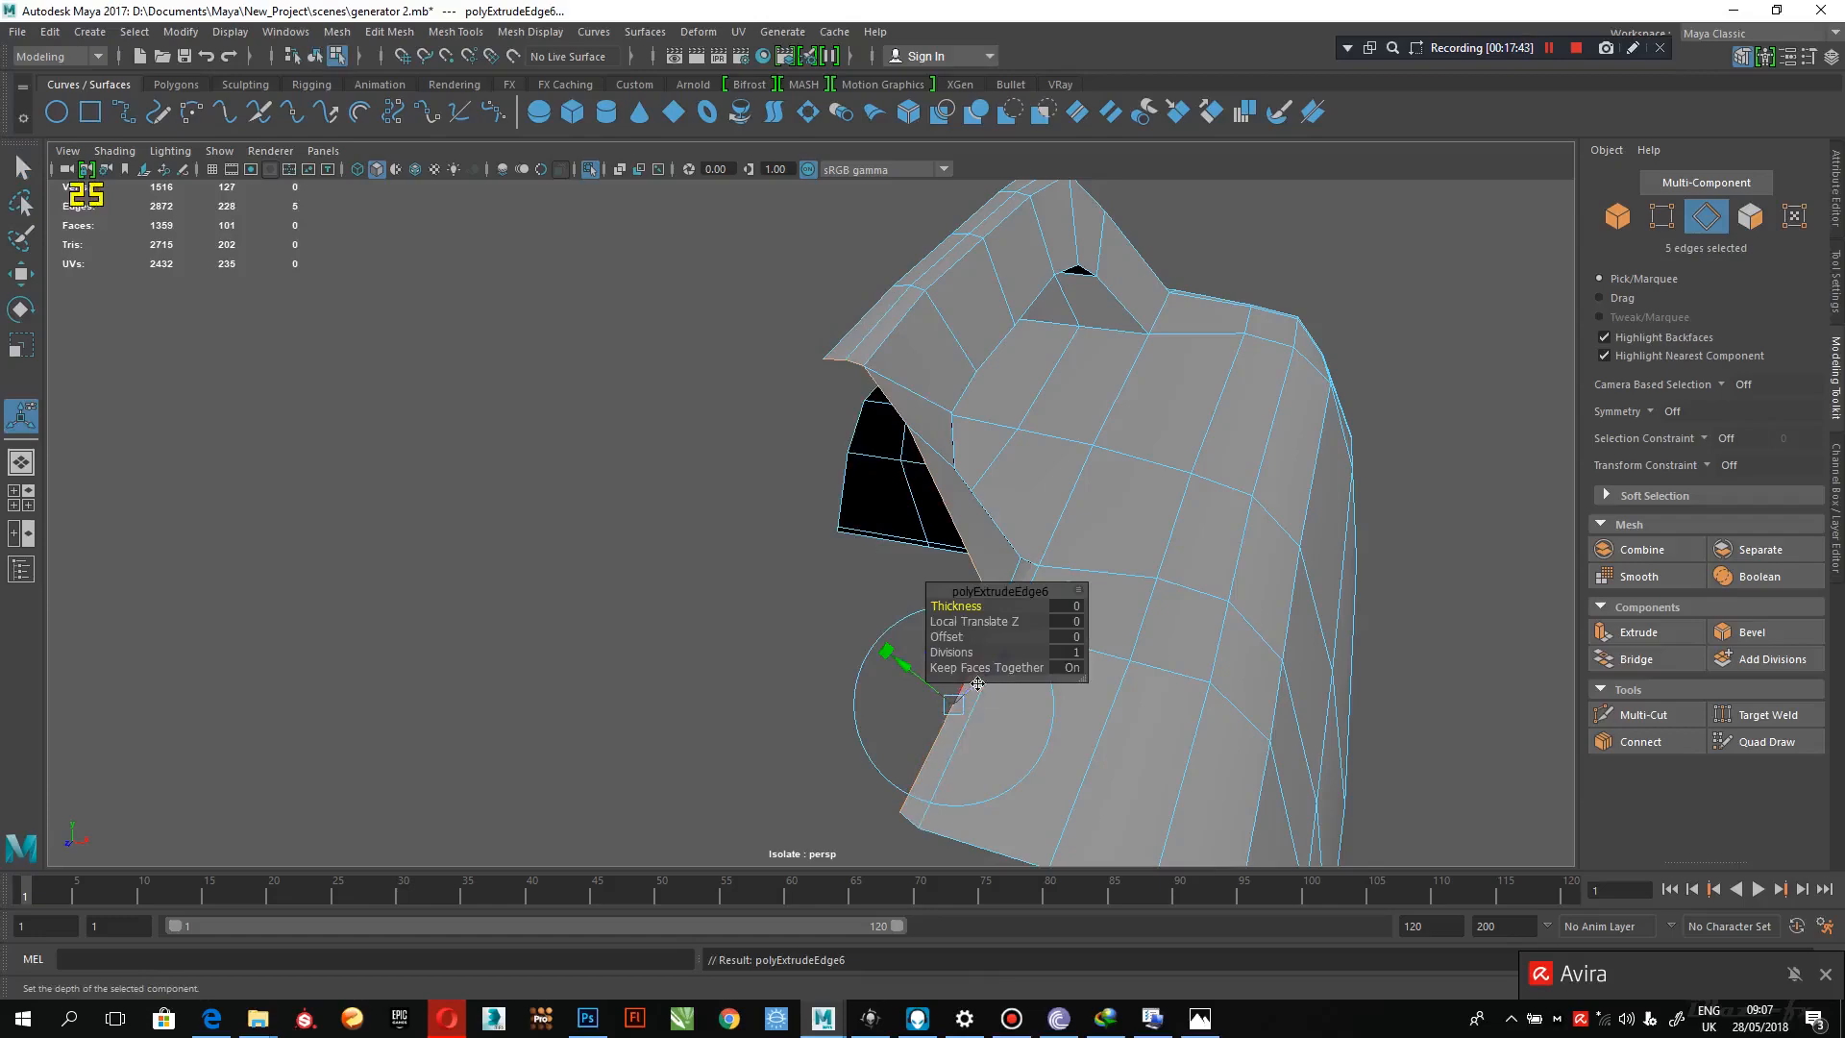
left_click_drag(977, 683, 958, 697)
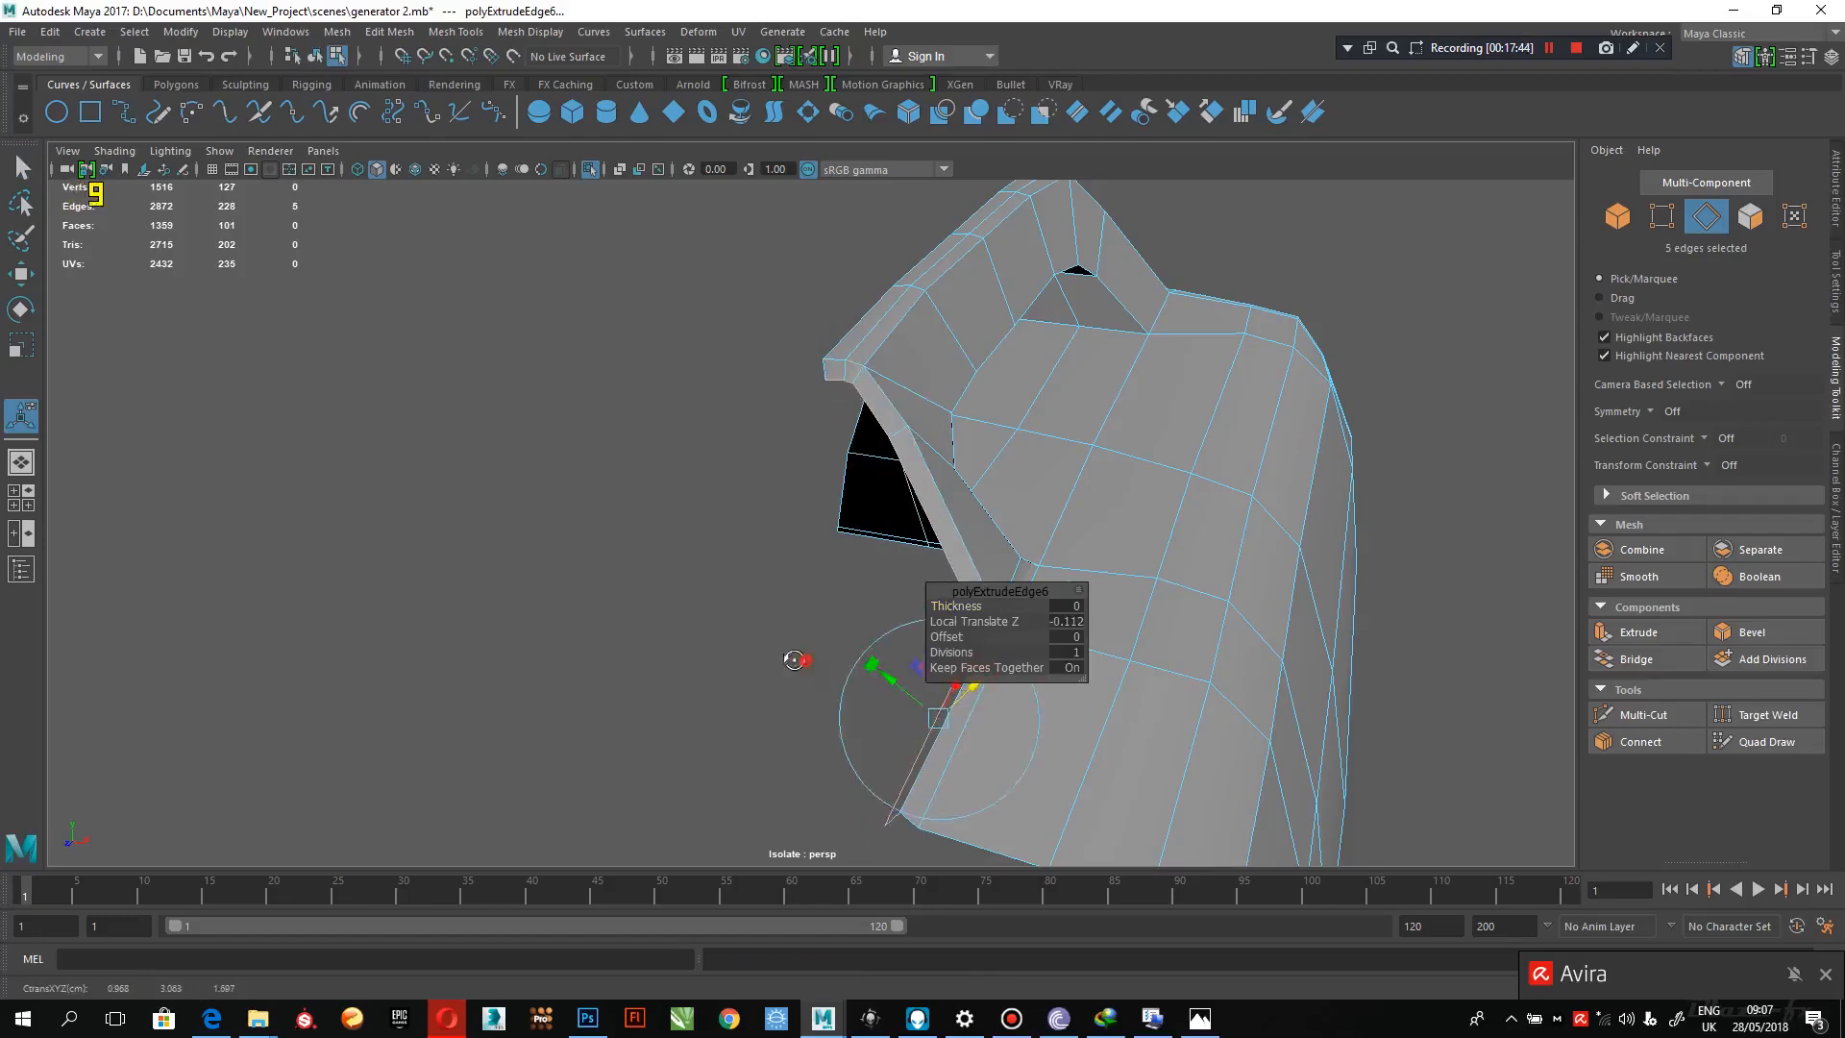
- Return to object mode and check the extruded strut border with the casing in smooth preview
left_click_drag(794, 660, 758, 559, "alt")
right_click_drag(967, 410, 1062, 379)
left_click(865, 313)
left_click_drag(921, 465, 763, 545, "alt")
left_click(920, 499)
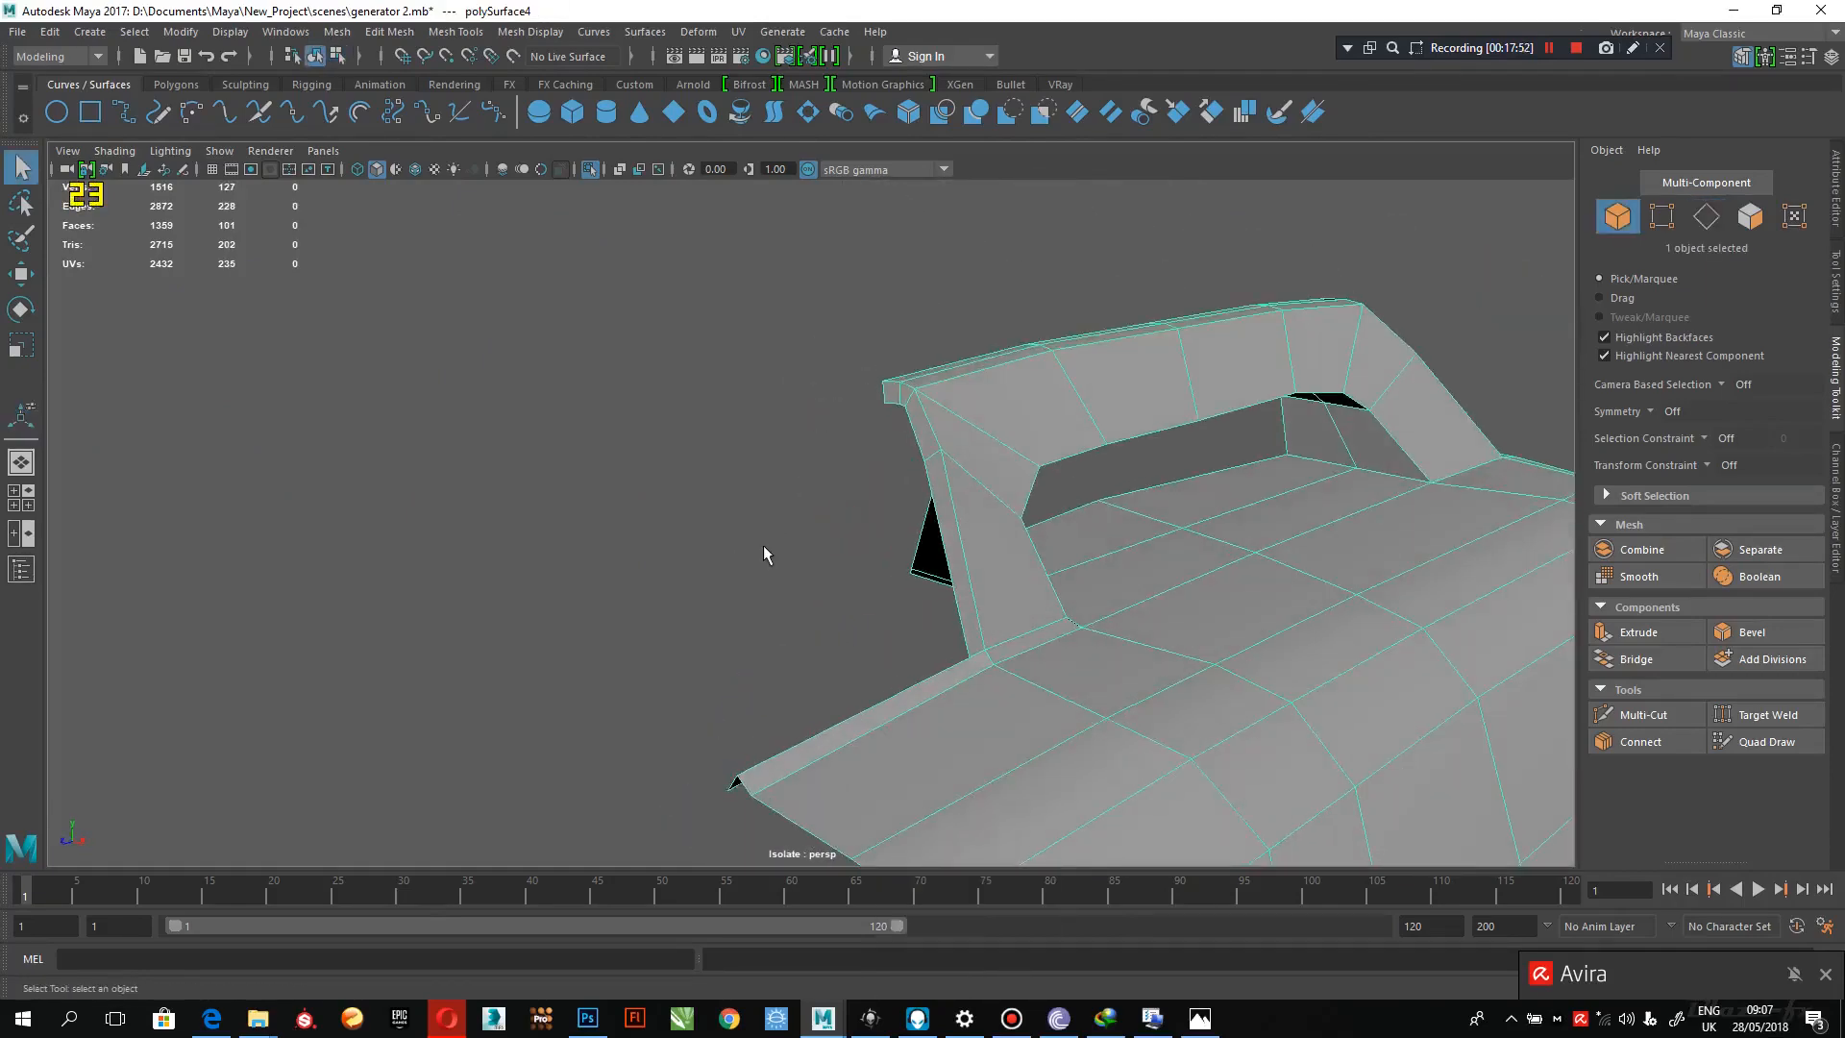
key("3")
left_click(771, 438)
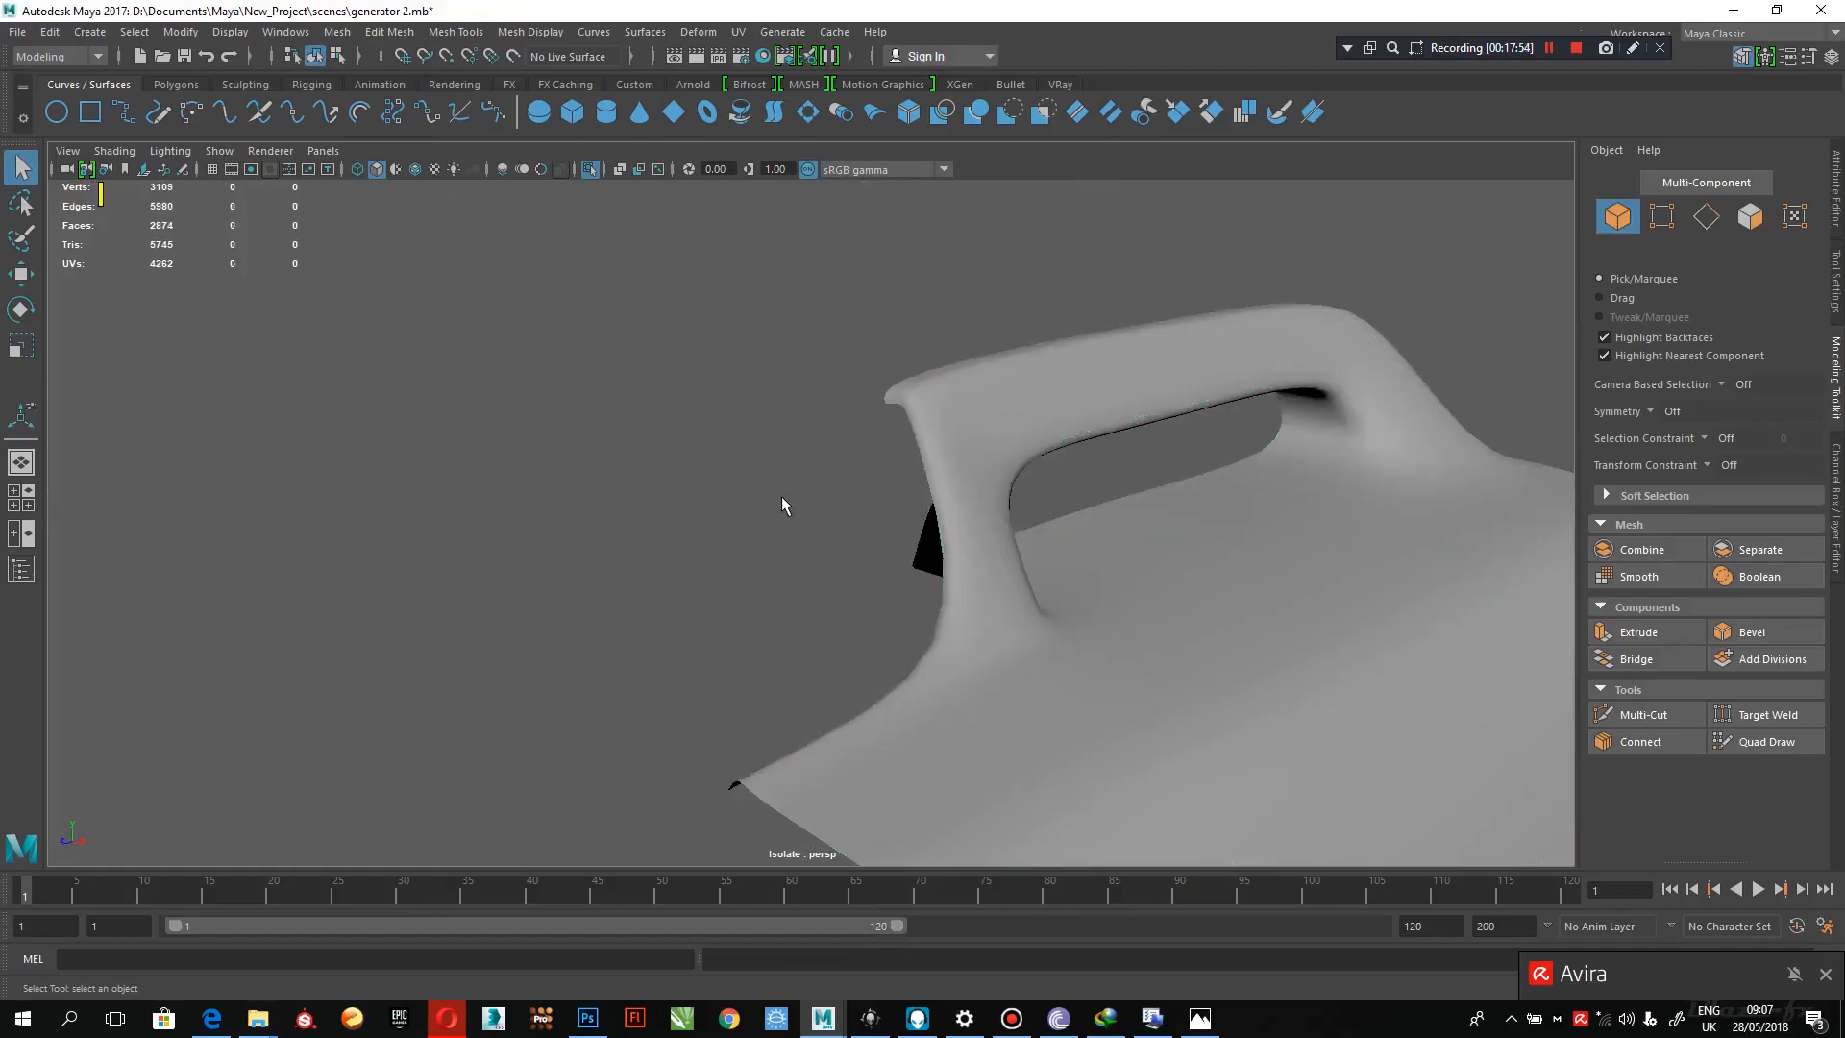
- Bring back the hidden objects and inspect the seam between the casing and the front top piece, comparing smoothed and unsmoothed display
key("ctrl+1")
right_click_drag(845, 626, 932, 664, "alt")
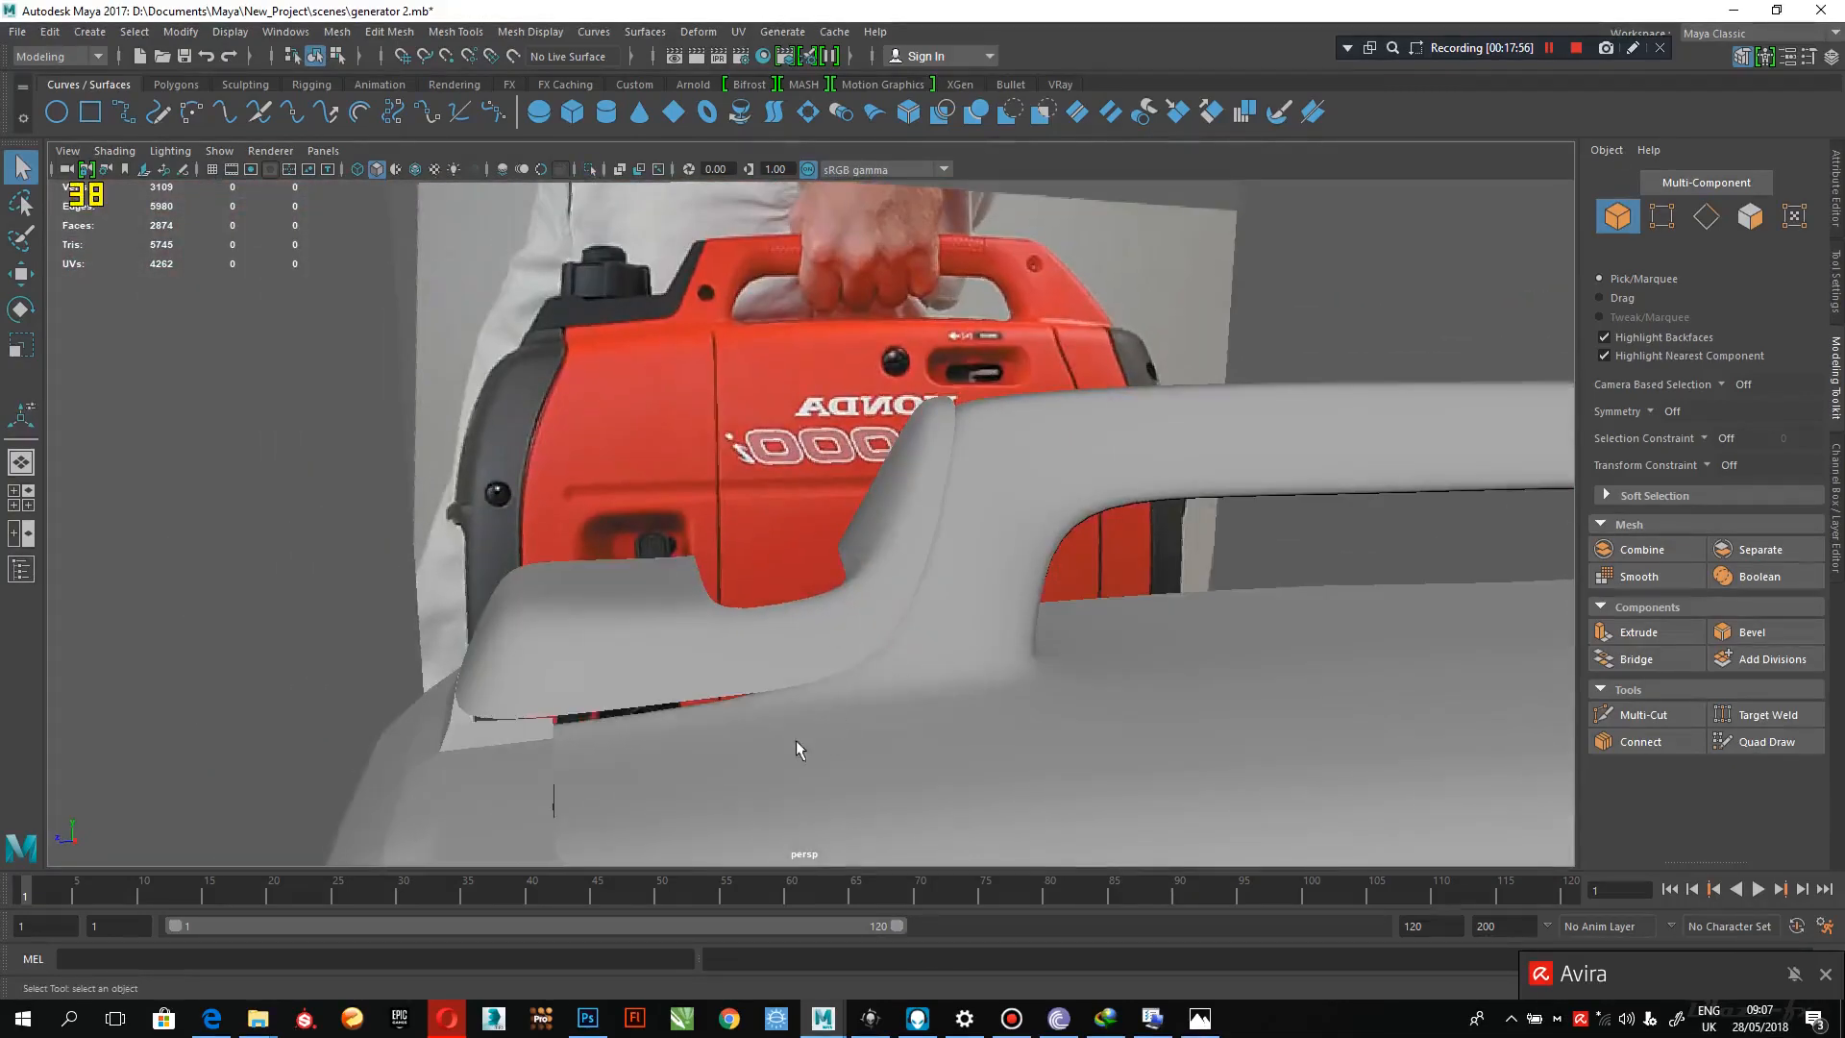
left_click_drag(796, 740, 769, 596, "alt")
left_click(711, 610)
key("1")
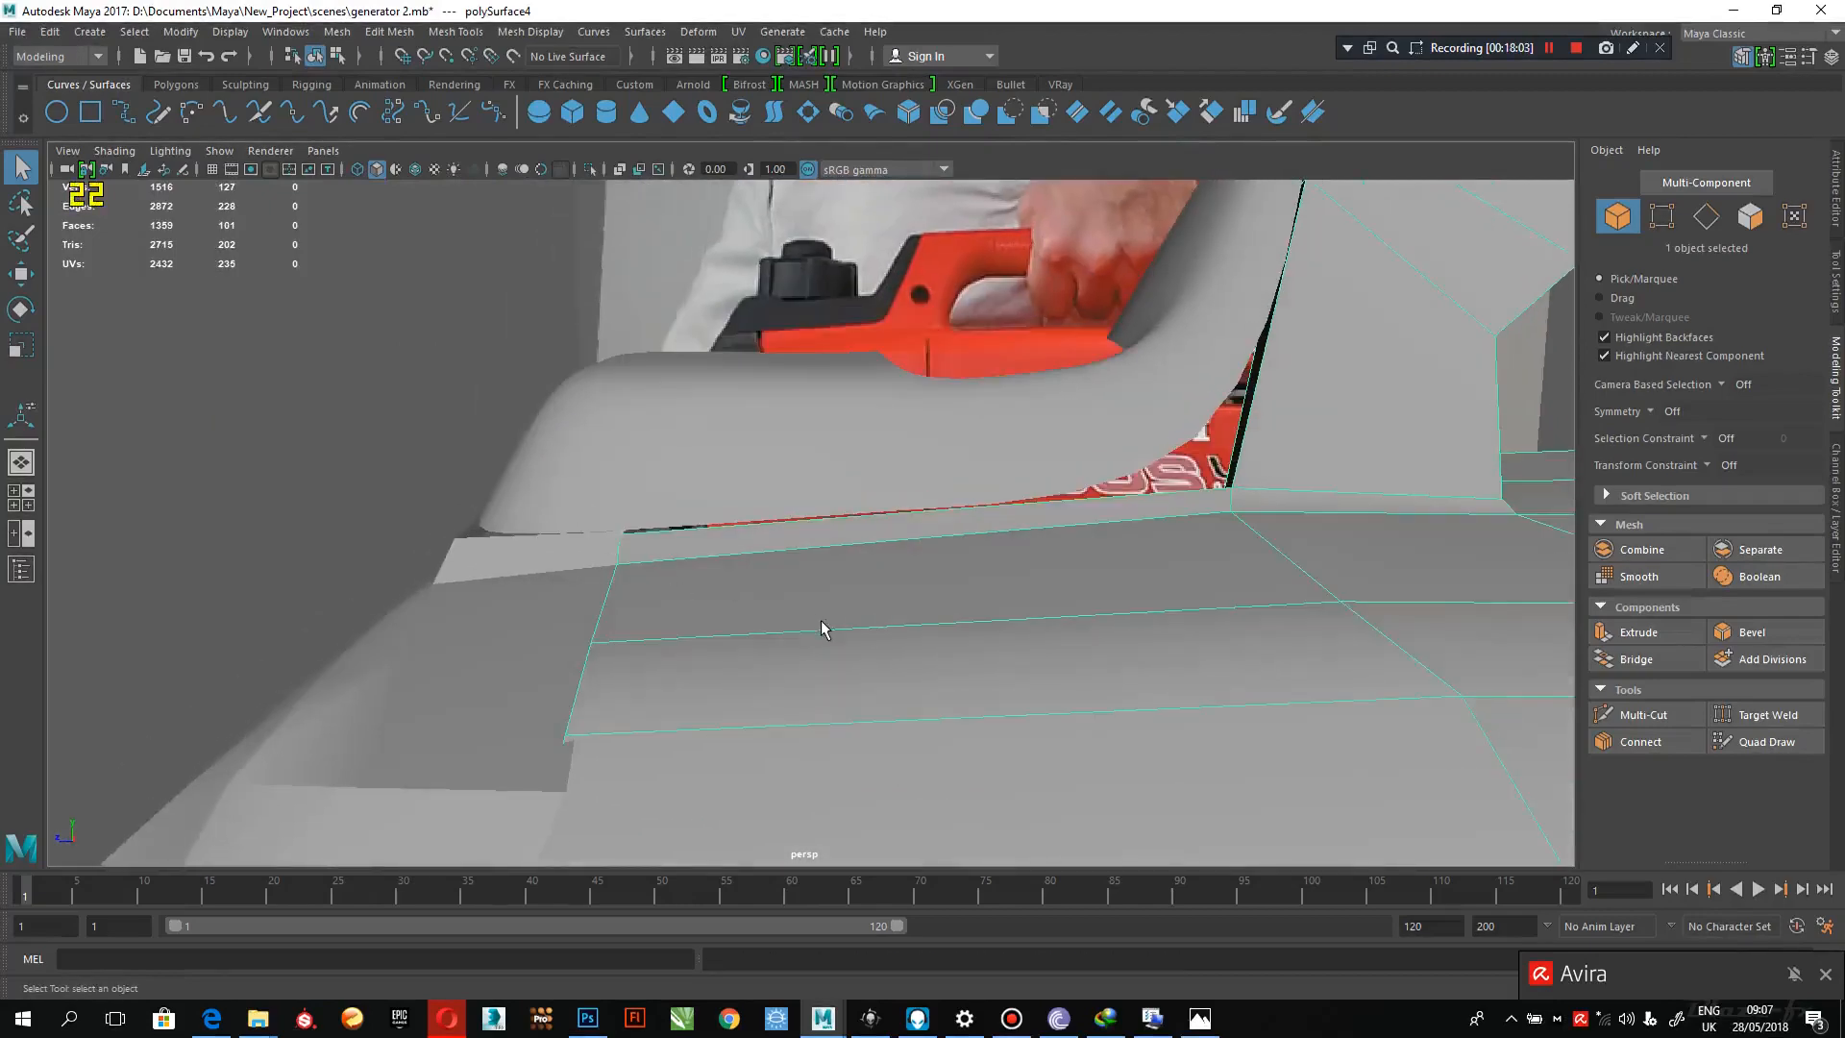
left_click(404, 346)
left_click_drag(404, 346, 859, 711, "alt")
left_click(582, 466)
left_click_drag(582, 466, 630, 663, "alt")
right_click_drag(630, 663, 867, 795, "alt")
- Switch to the Photos reference image and examine the black piece around the fuel cap up close
left_click(1200, 1018)
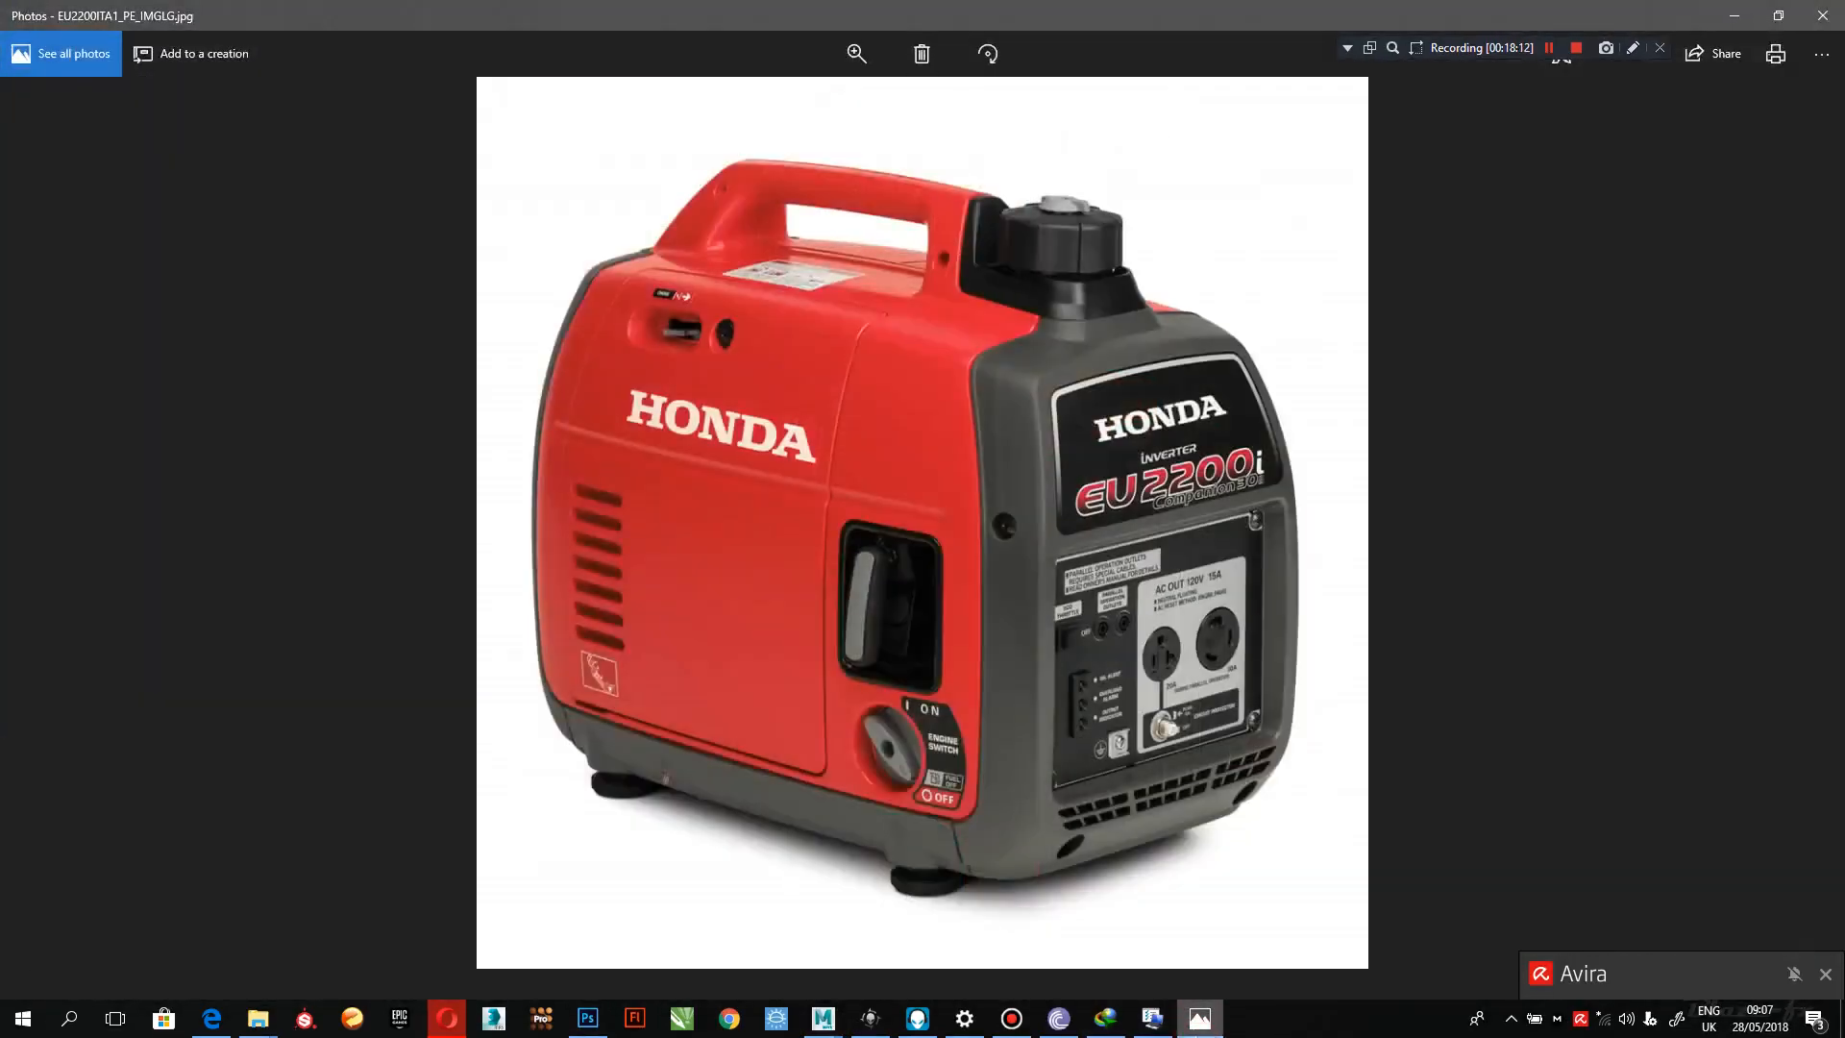
scroll(1001, 340, "up", 3)
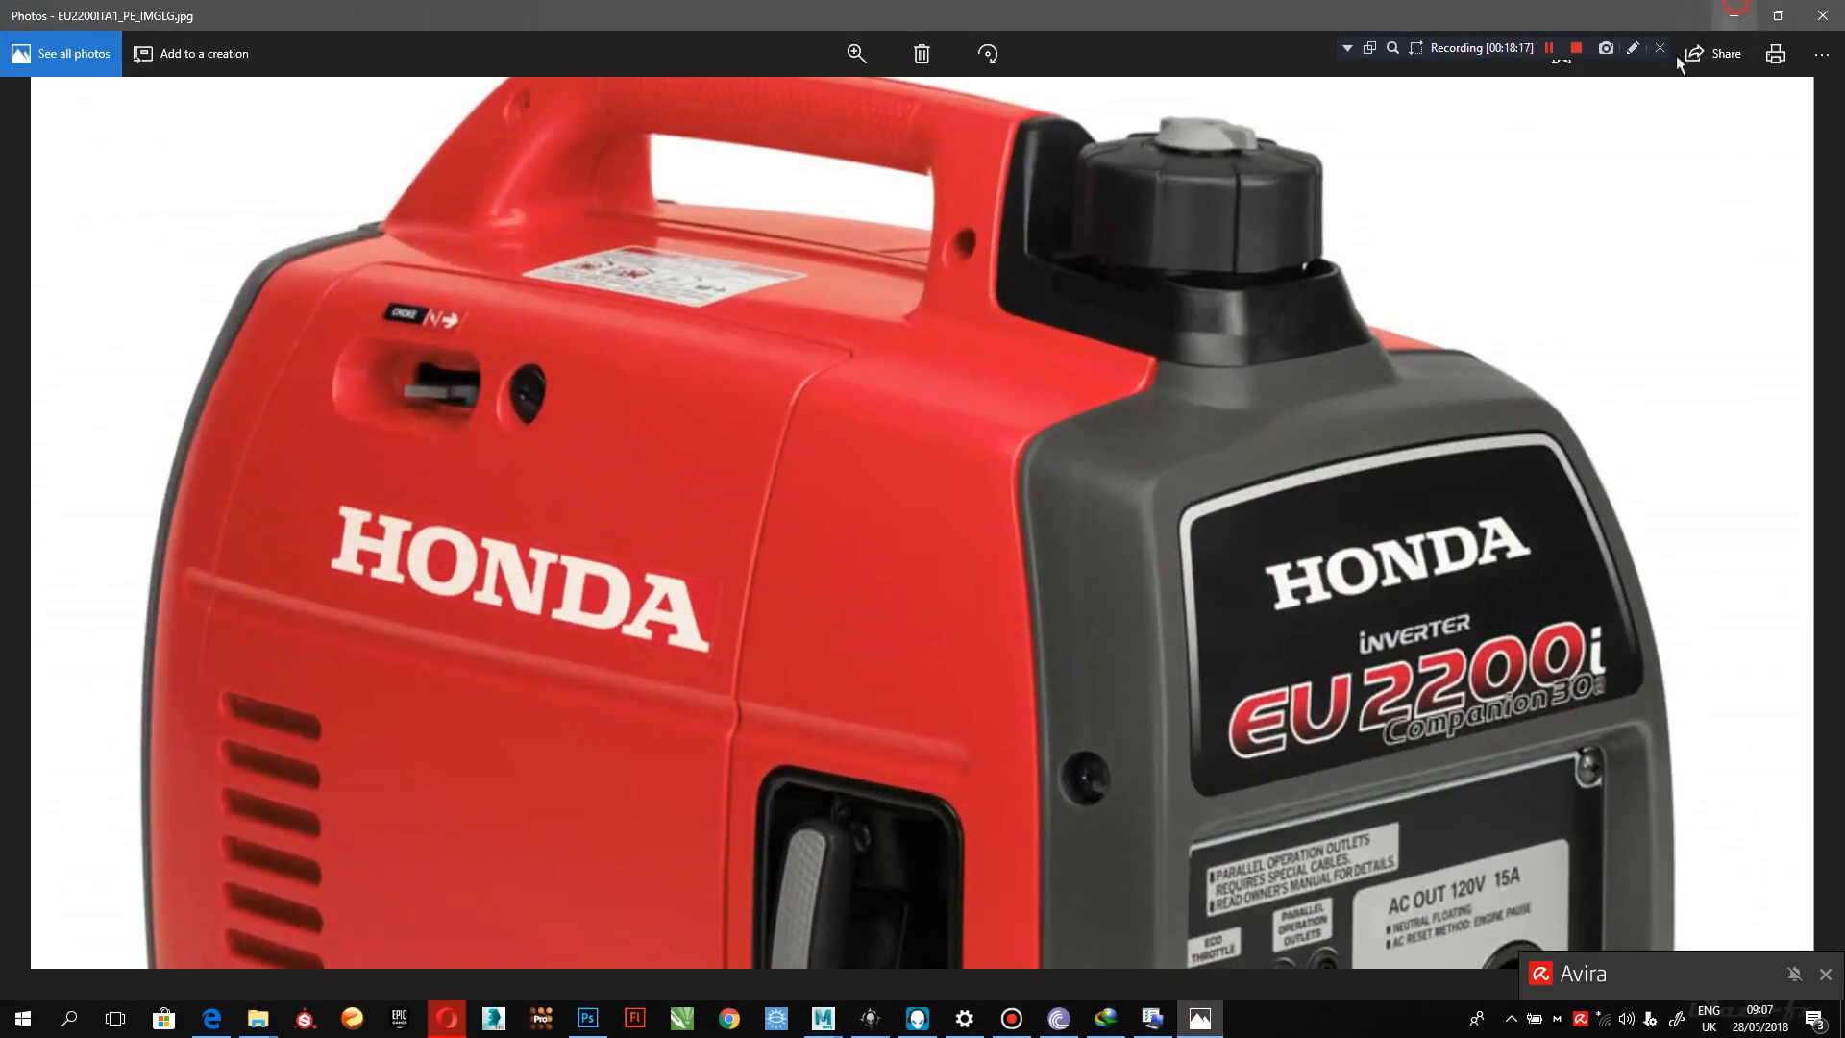
left_click(1737, 14)
- Back in Maya, extrude the three edges of the front piece's raised top facing the recess and move them down to about Y 3.37, Z 1.72
left_click_drag(826, 619, 701, 522, "alt")
key("1")
right_click_drag(700, 522, 721, 610, "alt")
mouse_move(721, 610)
left_mouse_down("alt")
mouse_move(760, 669)
mouse_move(626, 650)
mouse_move(584, 671)
left_mouse_up("alt")
right_click(607, 445)
left_click_drag(606, 438, 602, 548, "alt")
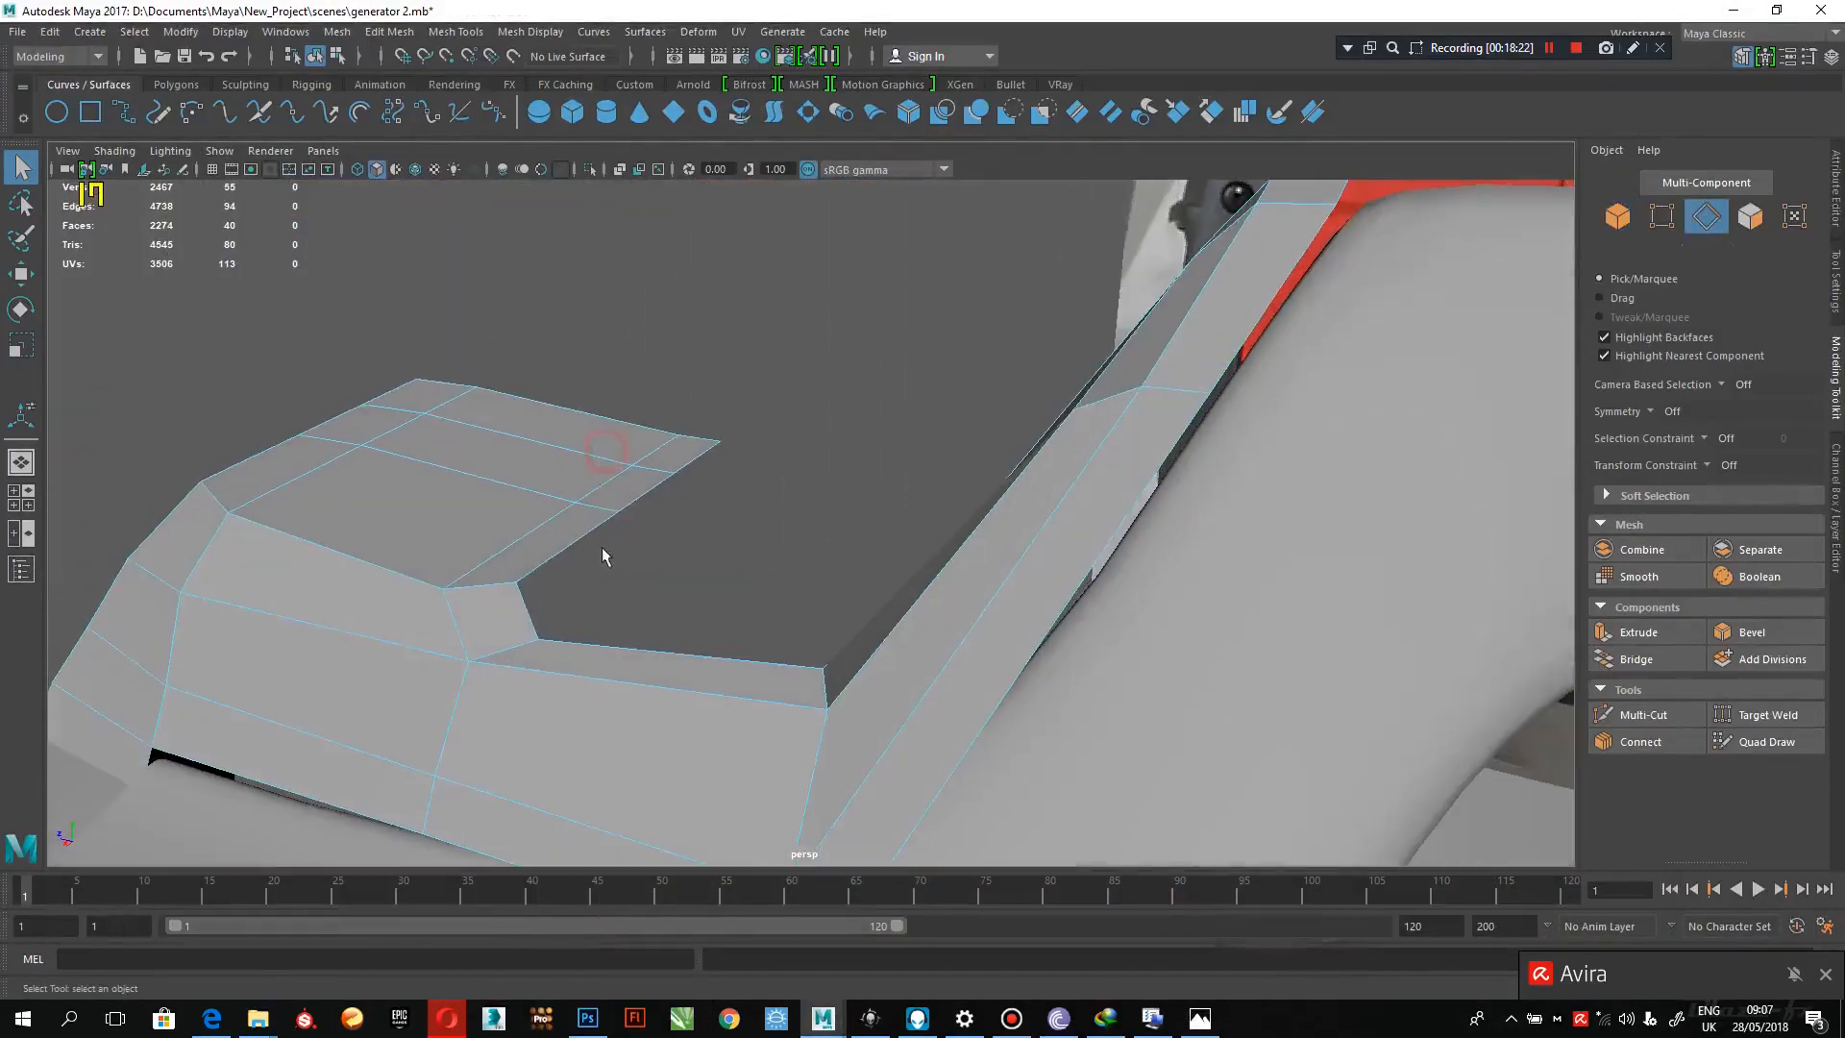
left_click(551, 556)
right_click_drag(703, 462, 715, 605, "shift")
key("w")
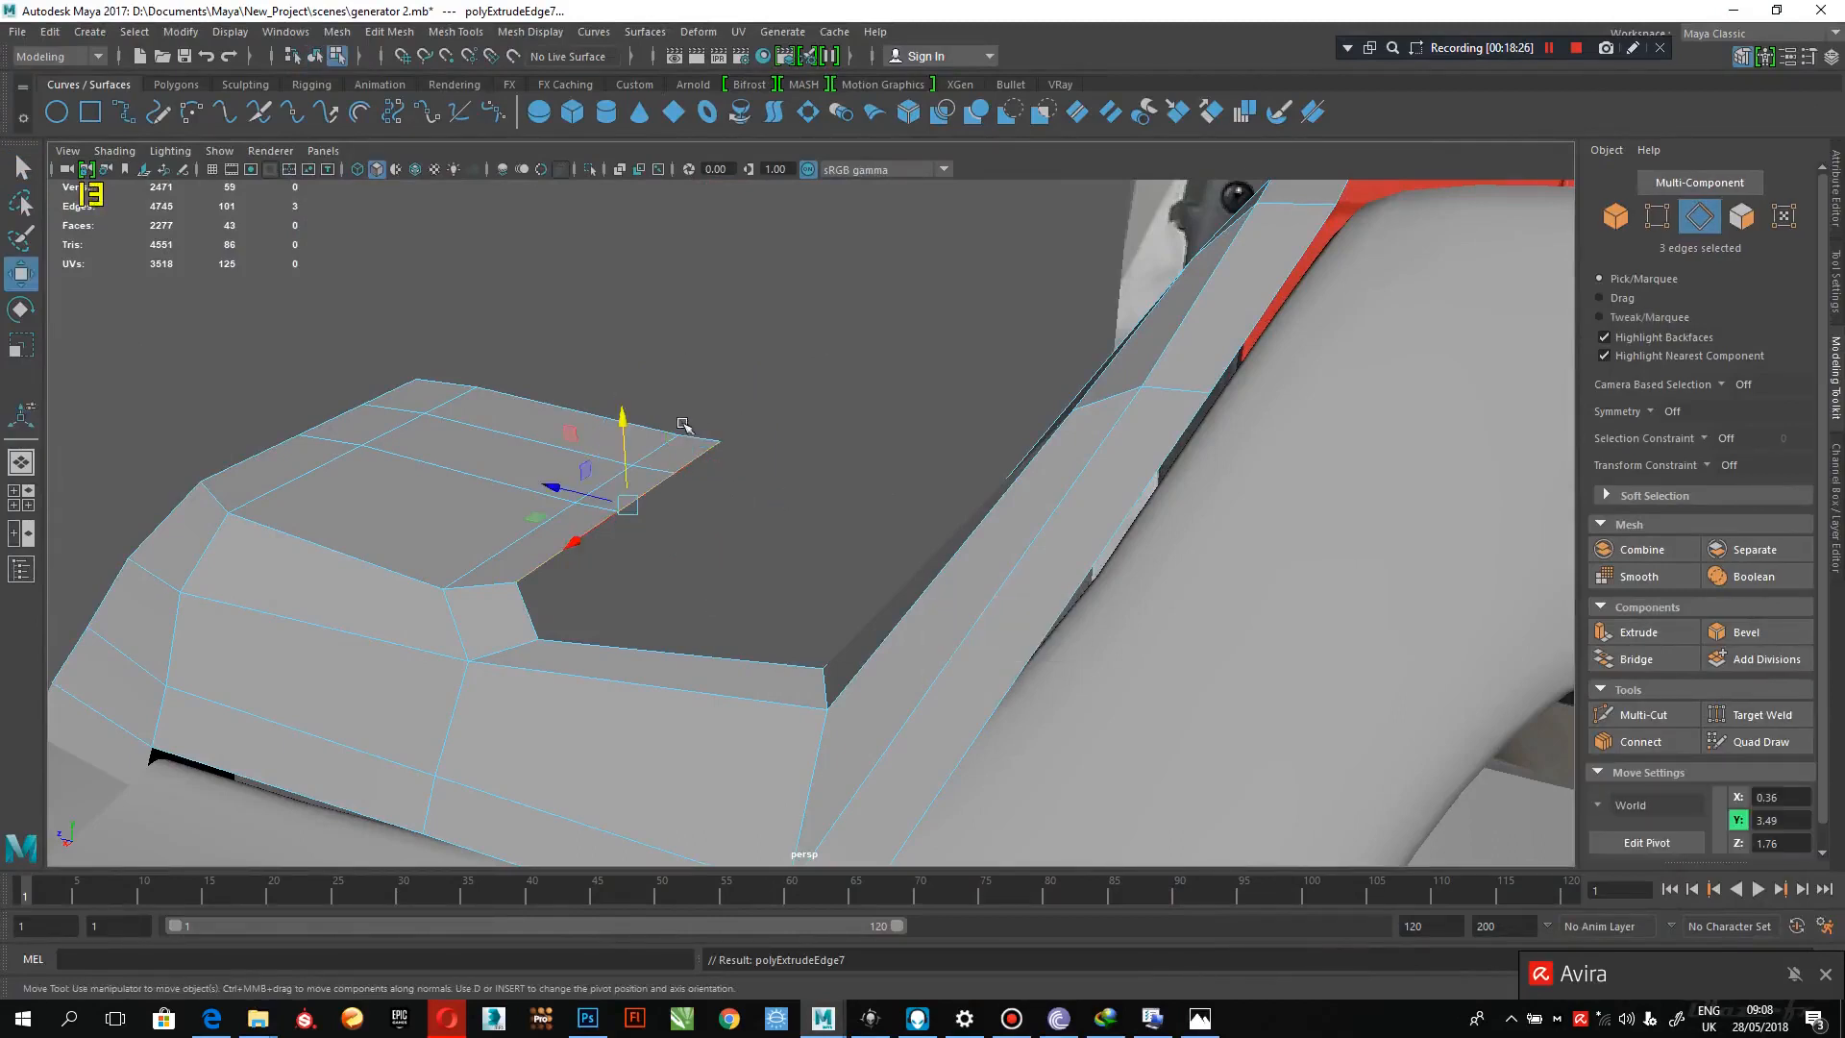
left_click_drag(631, 440, 595, 551)
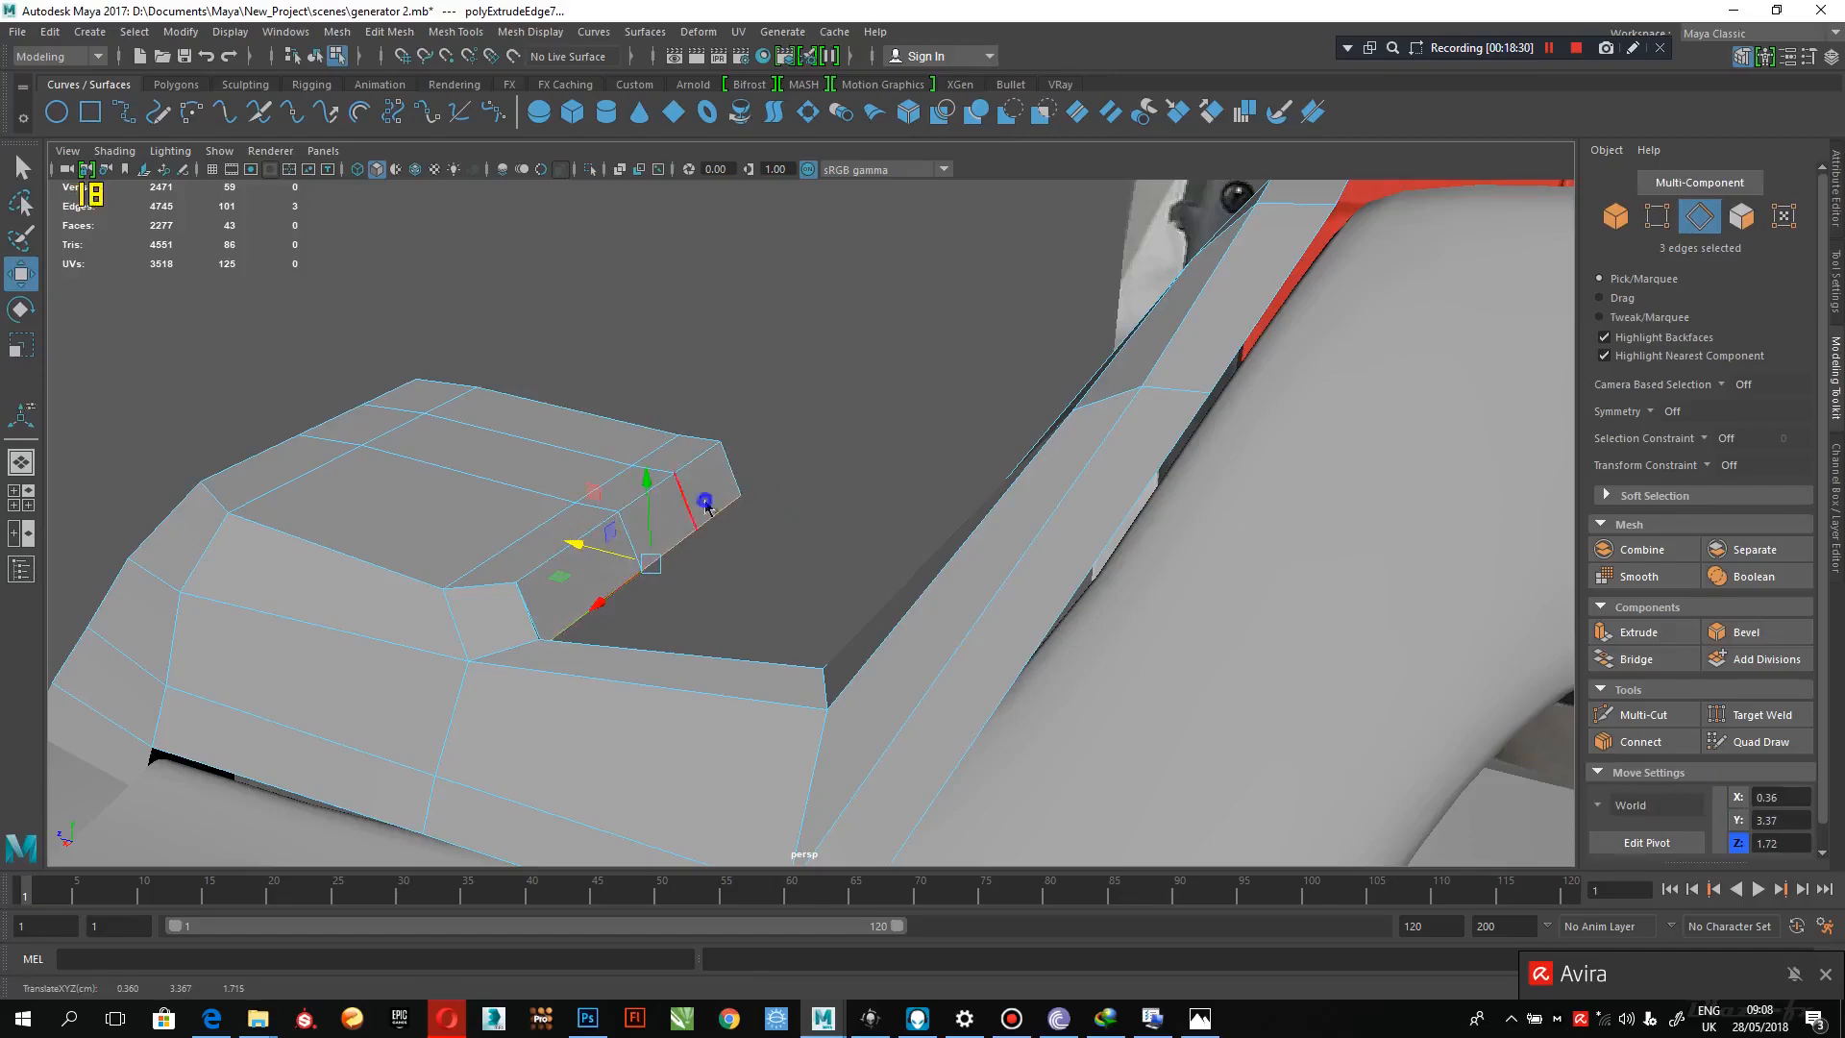
- Use Target Weld to merge the new strip's outer lower vertex into the adjacent recess corner vertex
right_click_drag(706, 507, 605, 441)
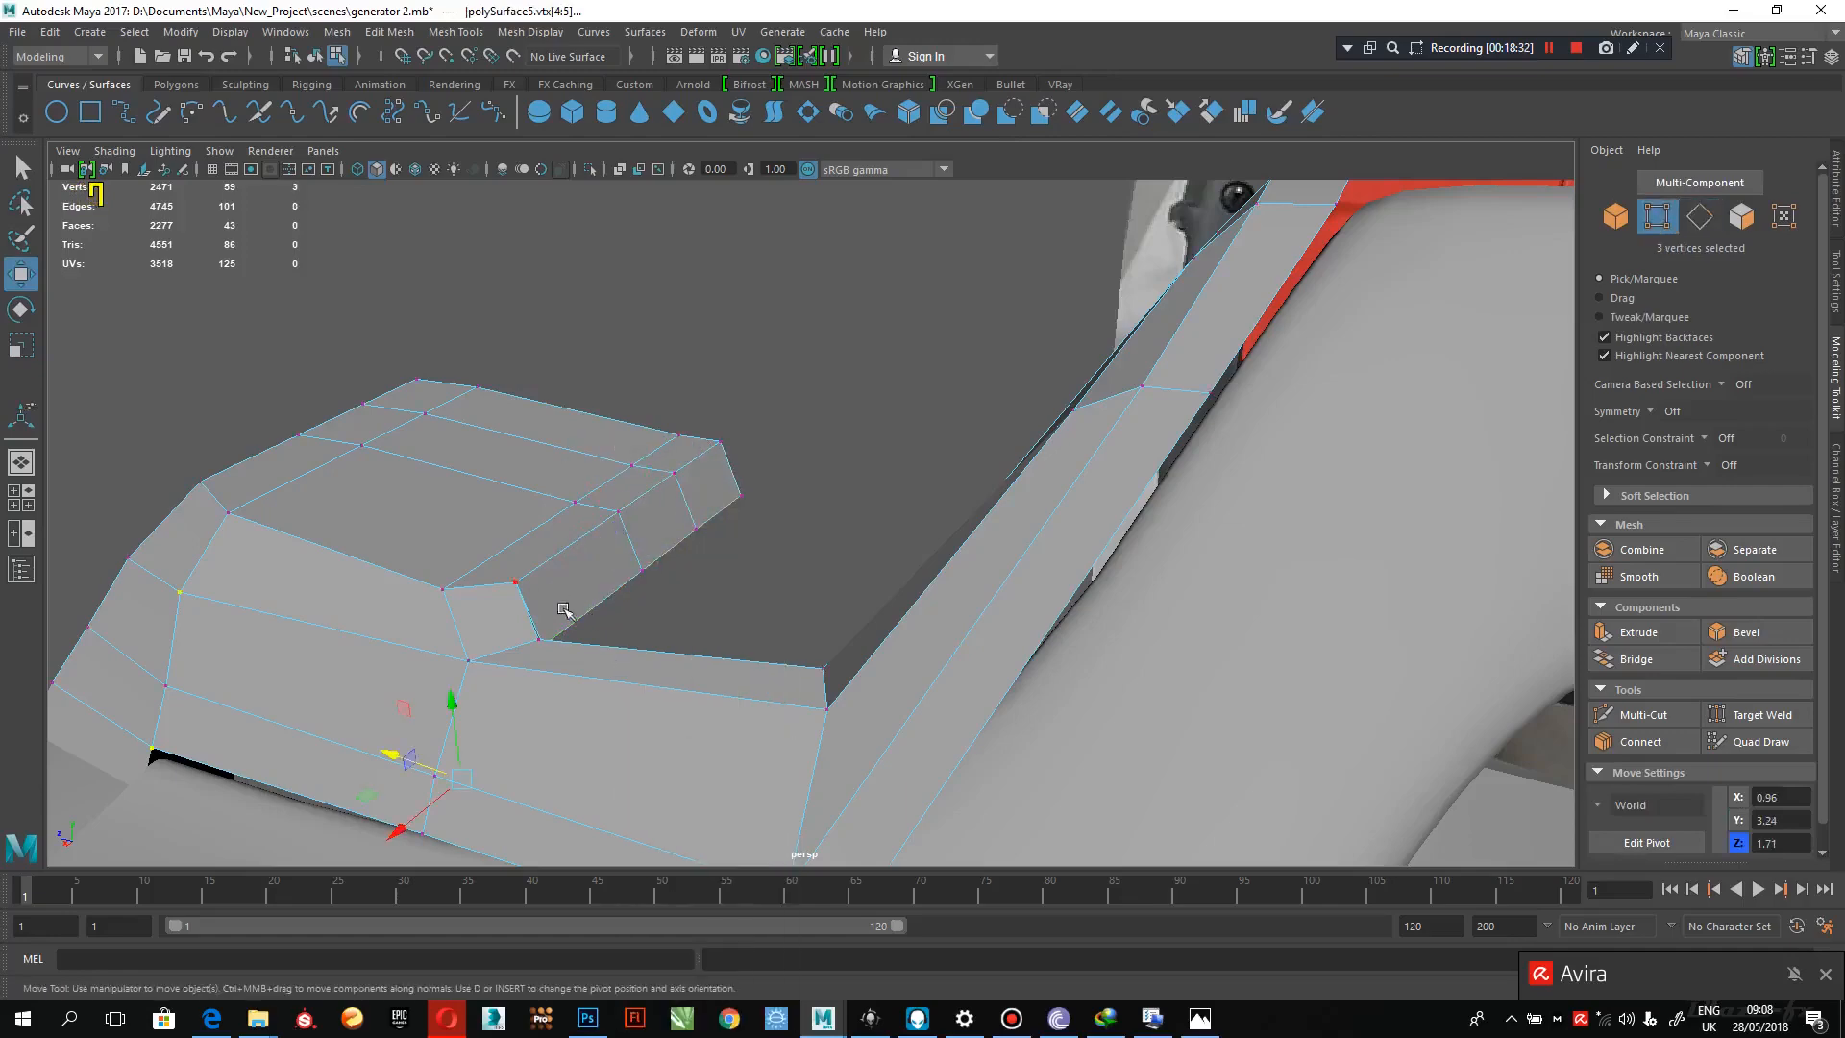
left_click_drag(593, 638, 575, 661, "alt")
left_click(591, 663)
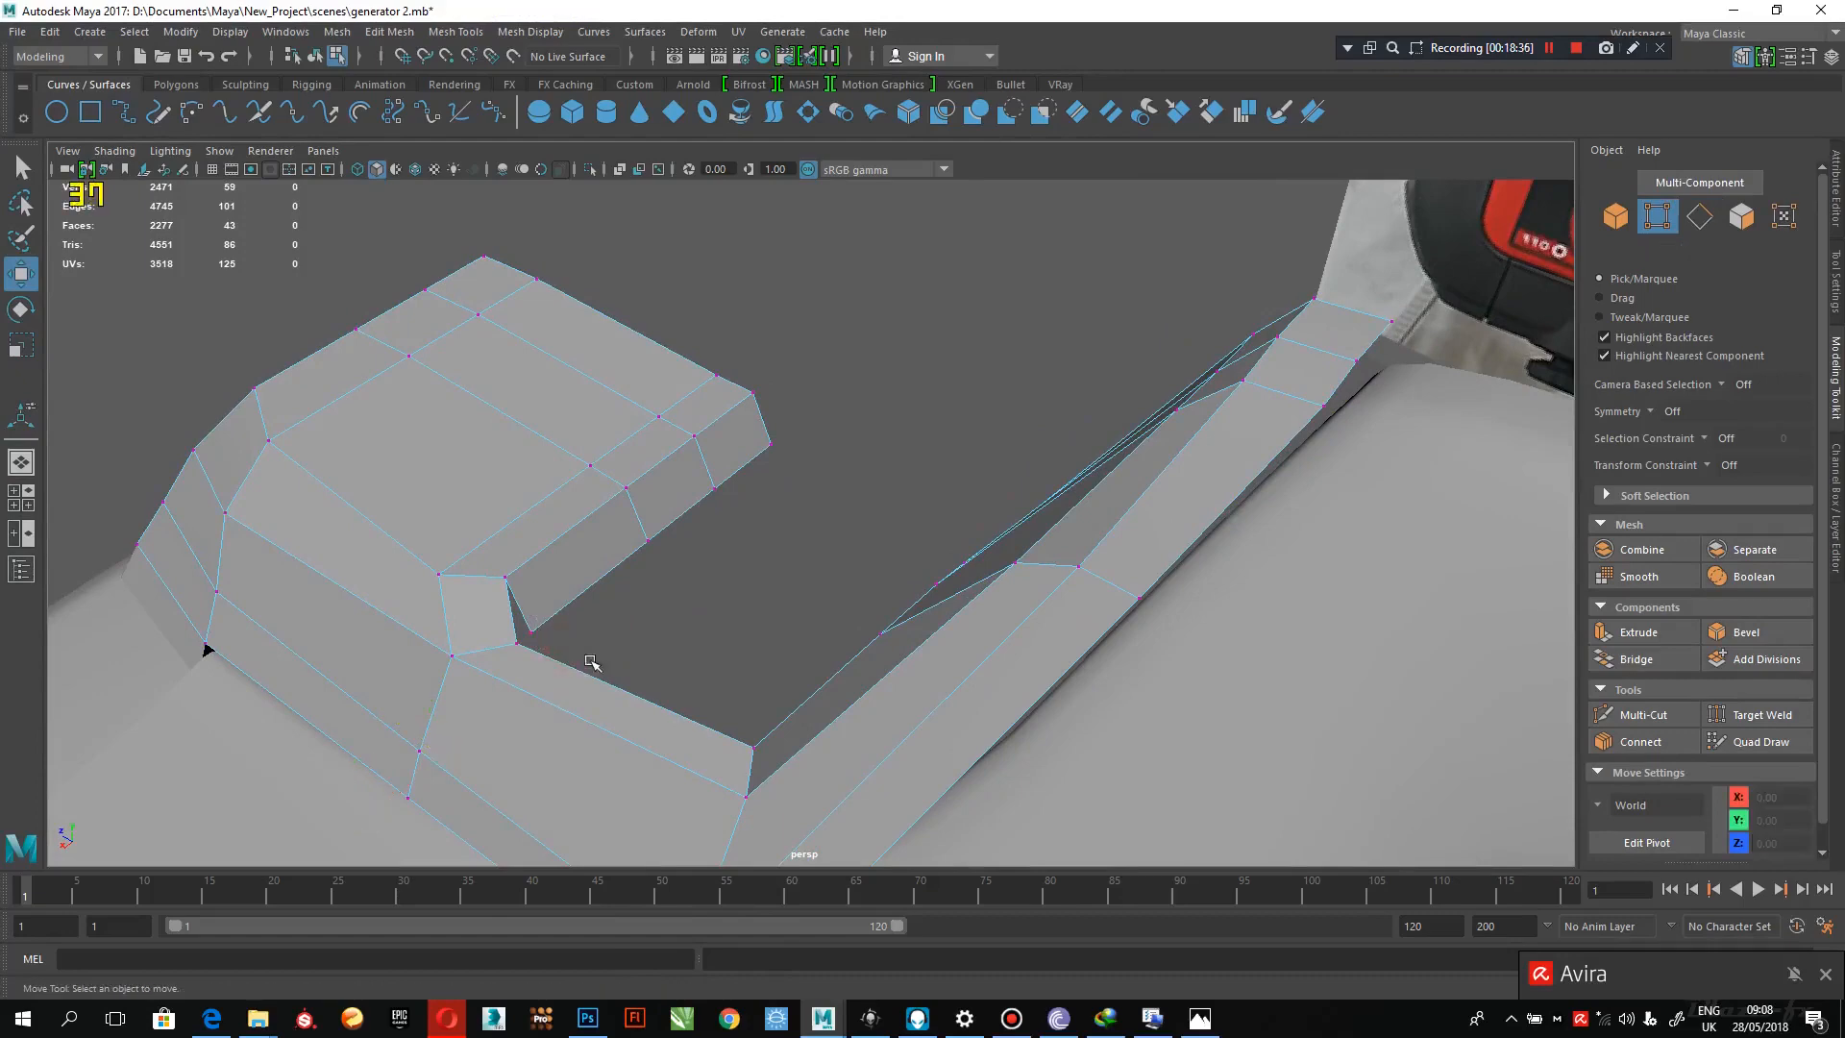
left_click(532, 627)
left_click(1744, 714)
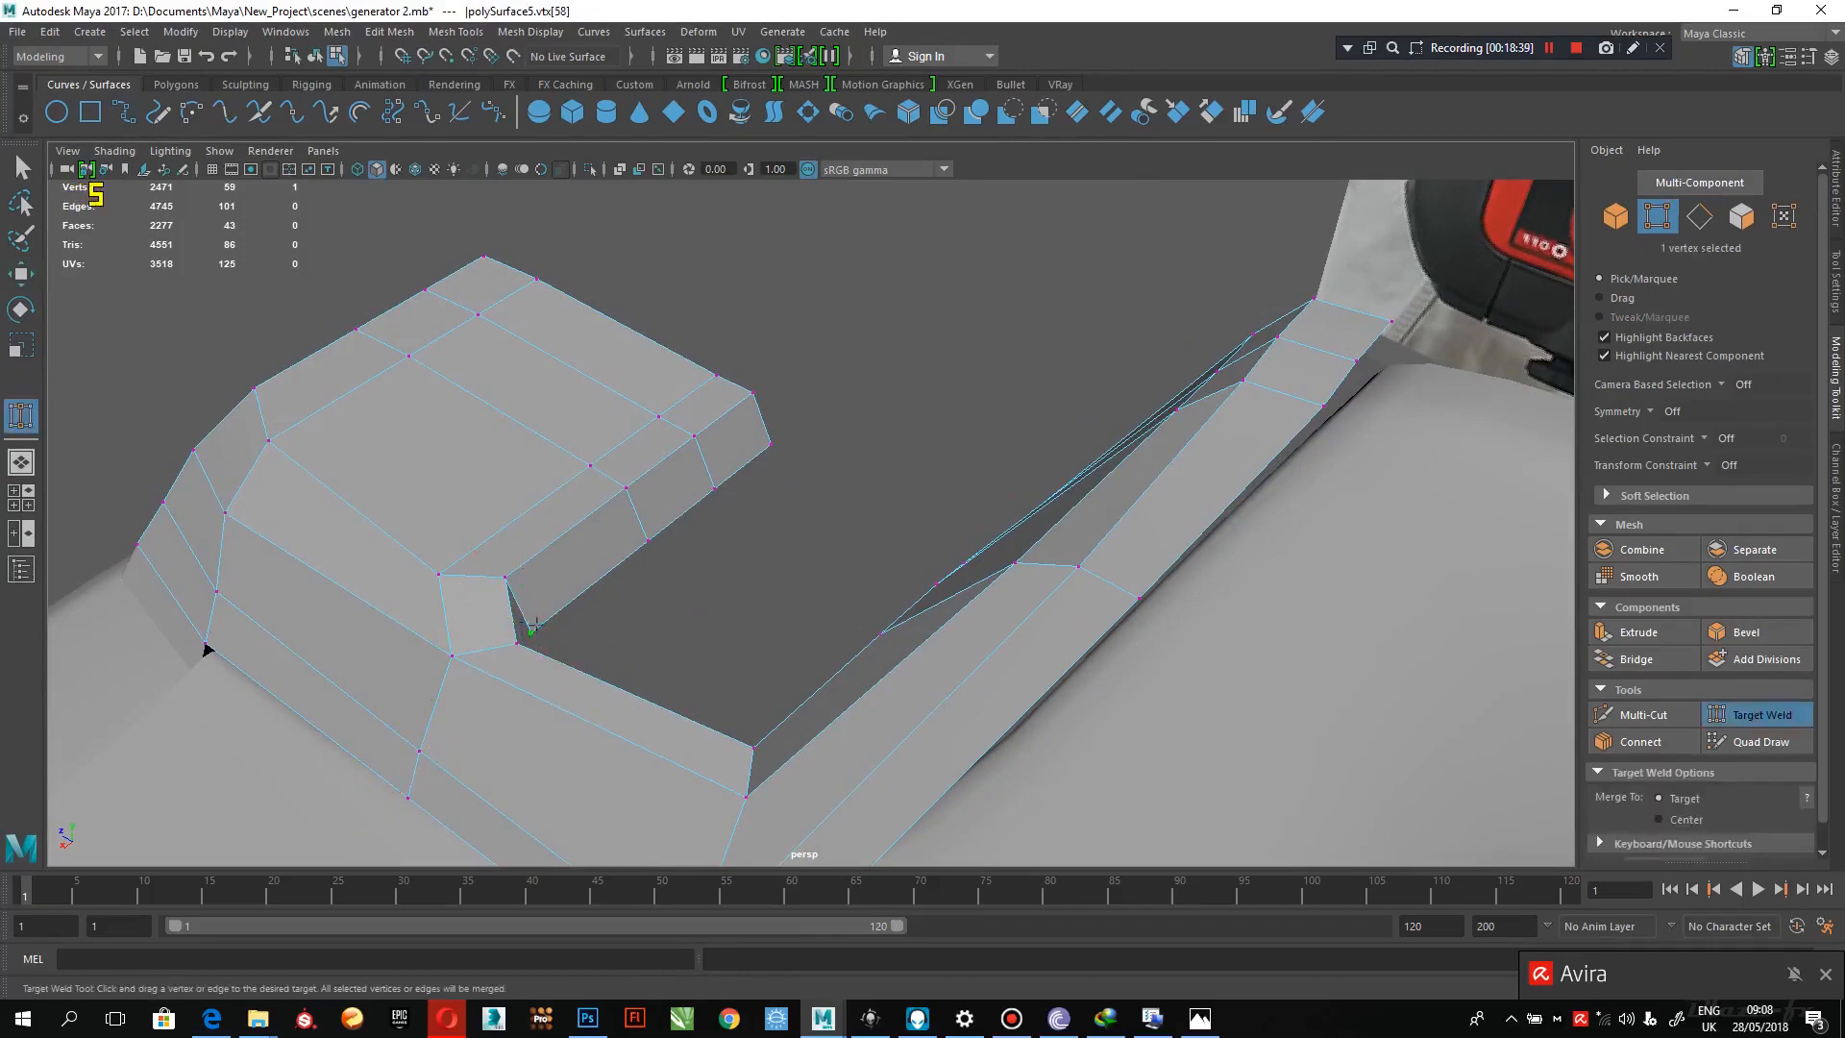
left_click_drag(533, 627, 517, 641)
- Check the reference photo for the shape of the recess below the fuel cap
left_click(1200, 1021)
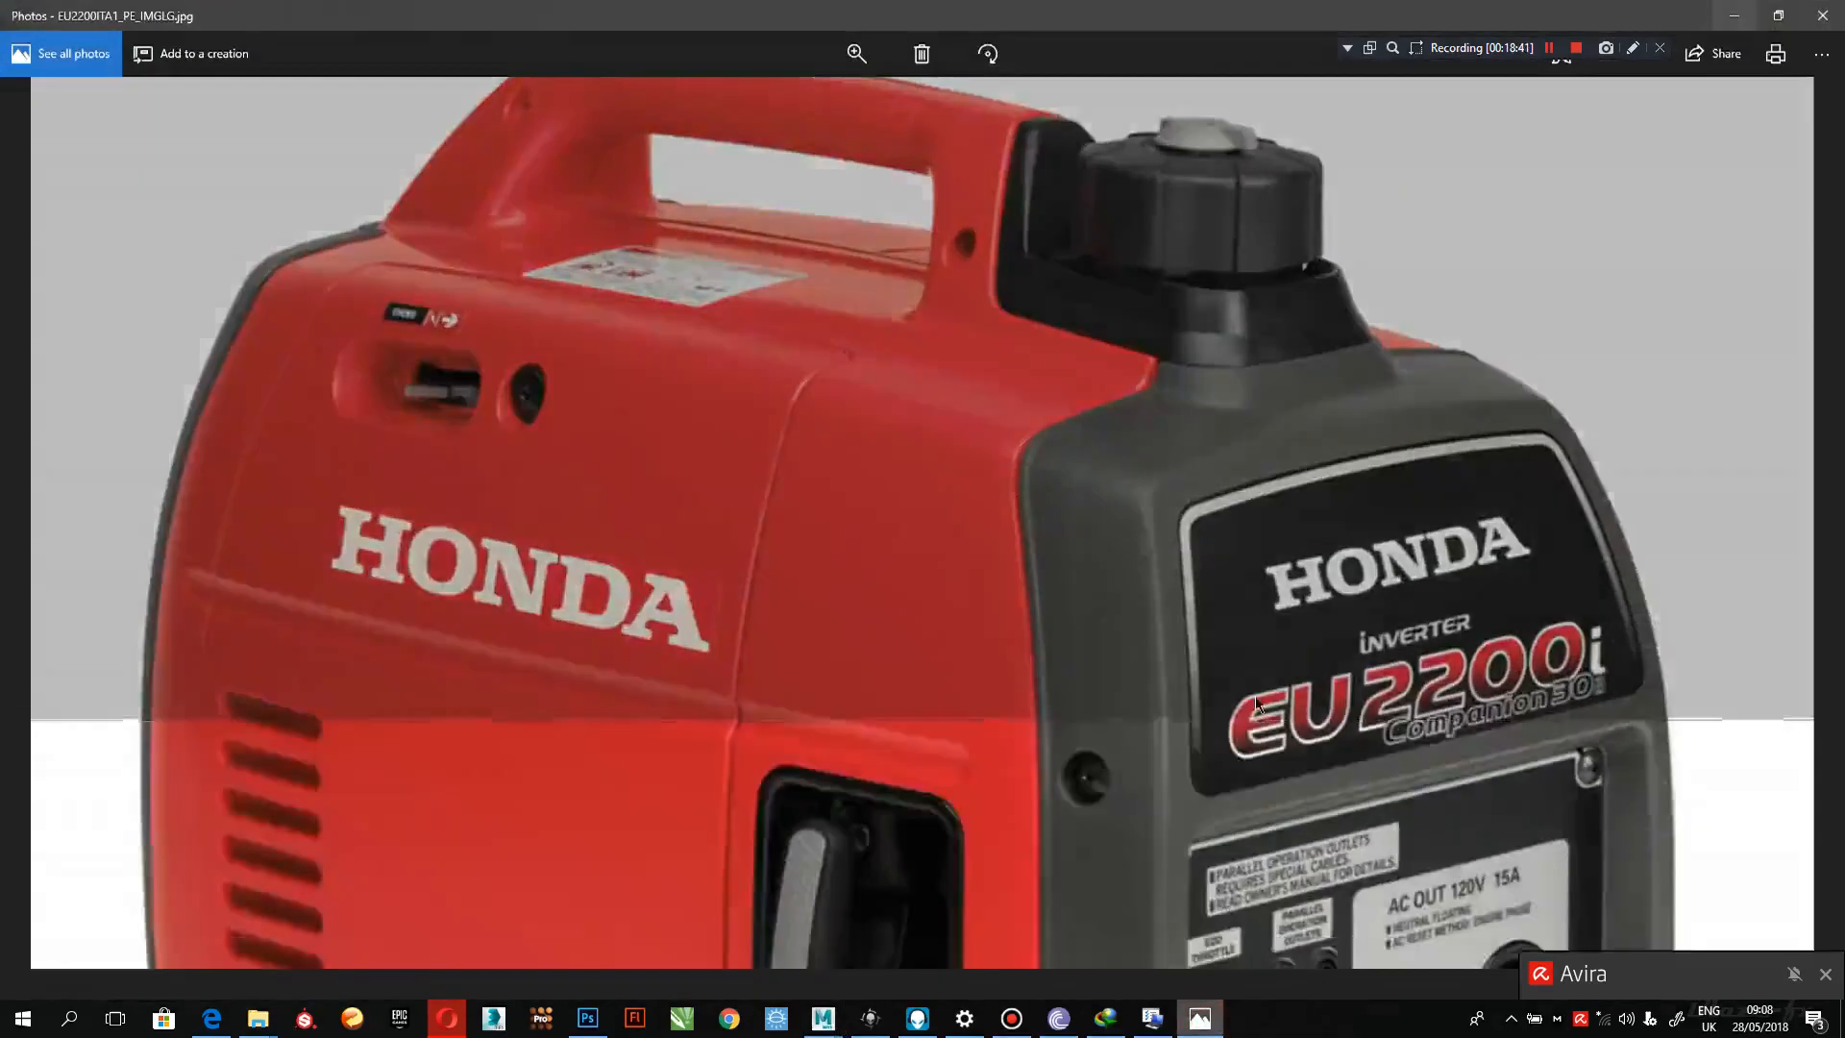
scroll(1101, 281, "up", 3)
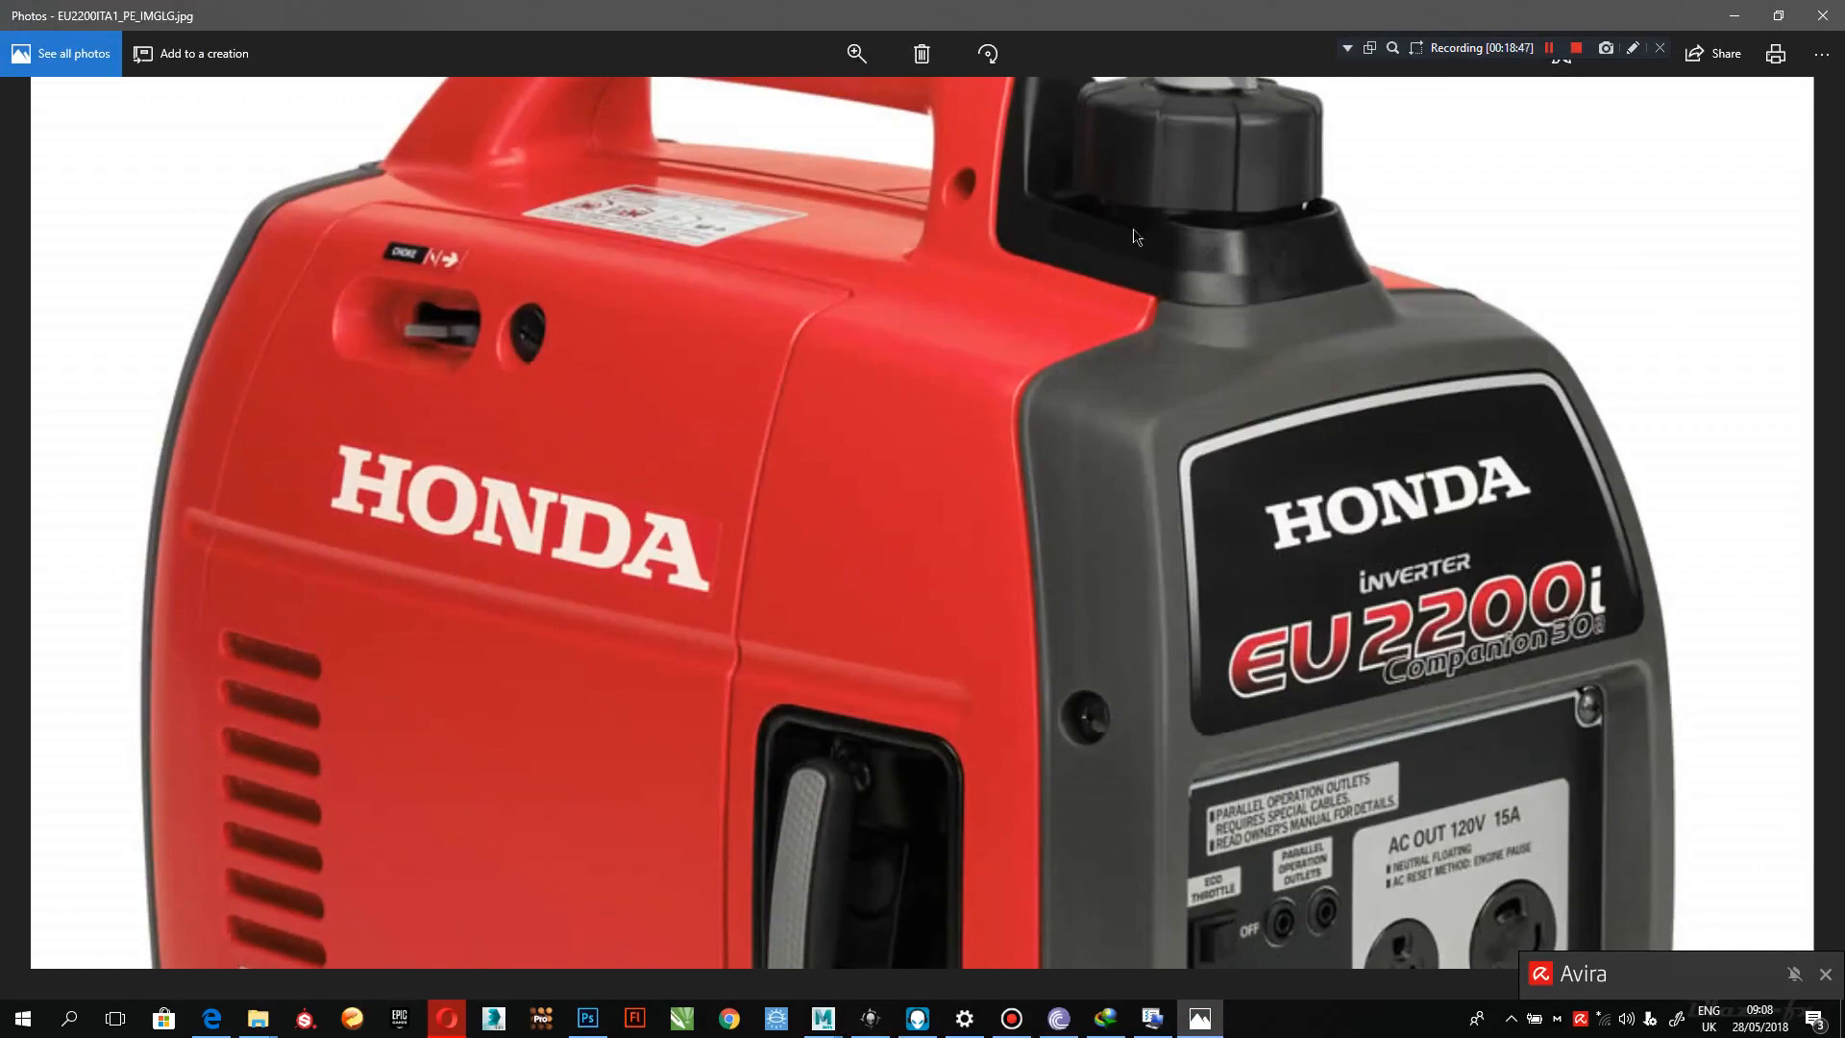
left_click(1749, 13)
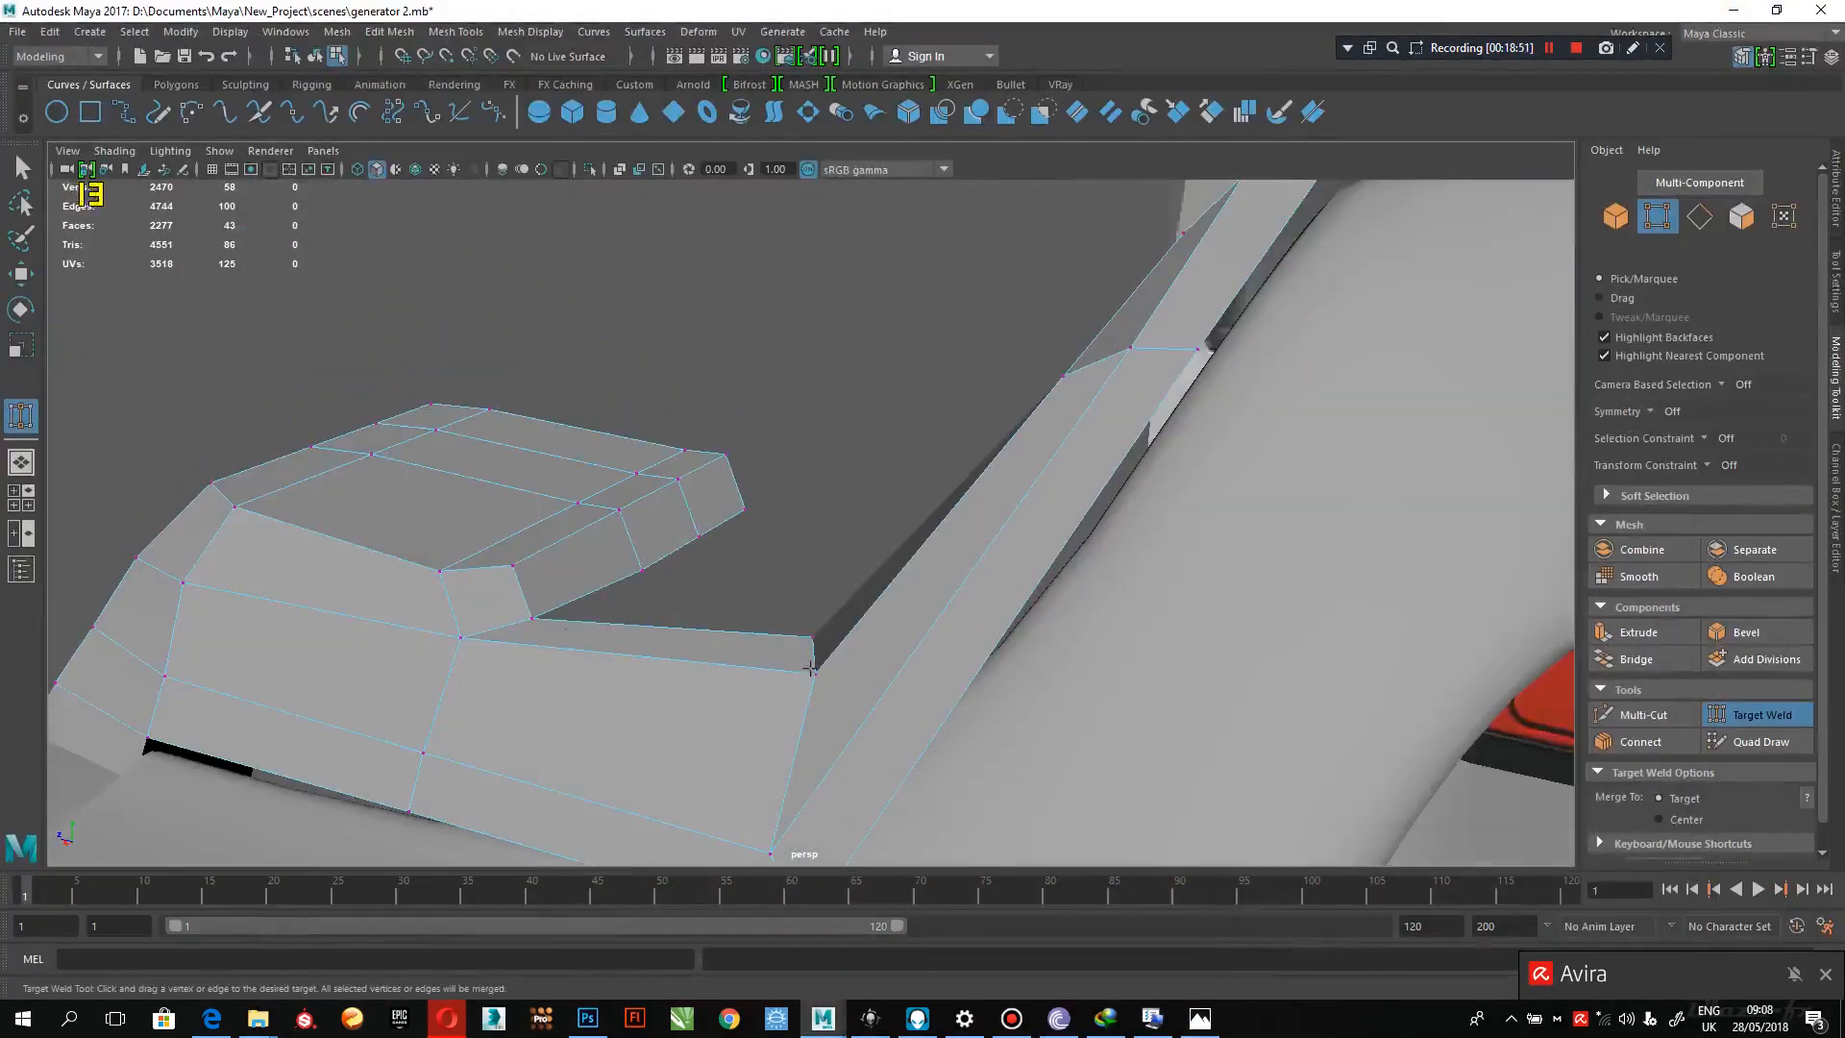
- Move the new strip's three lower vertices to about Z 1.68, adjusting the individual vertices to line up with the welded corner
left_click_drag(810, 670, 736, 519, "alt")
key("q")
key("a")
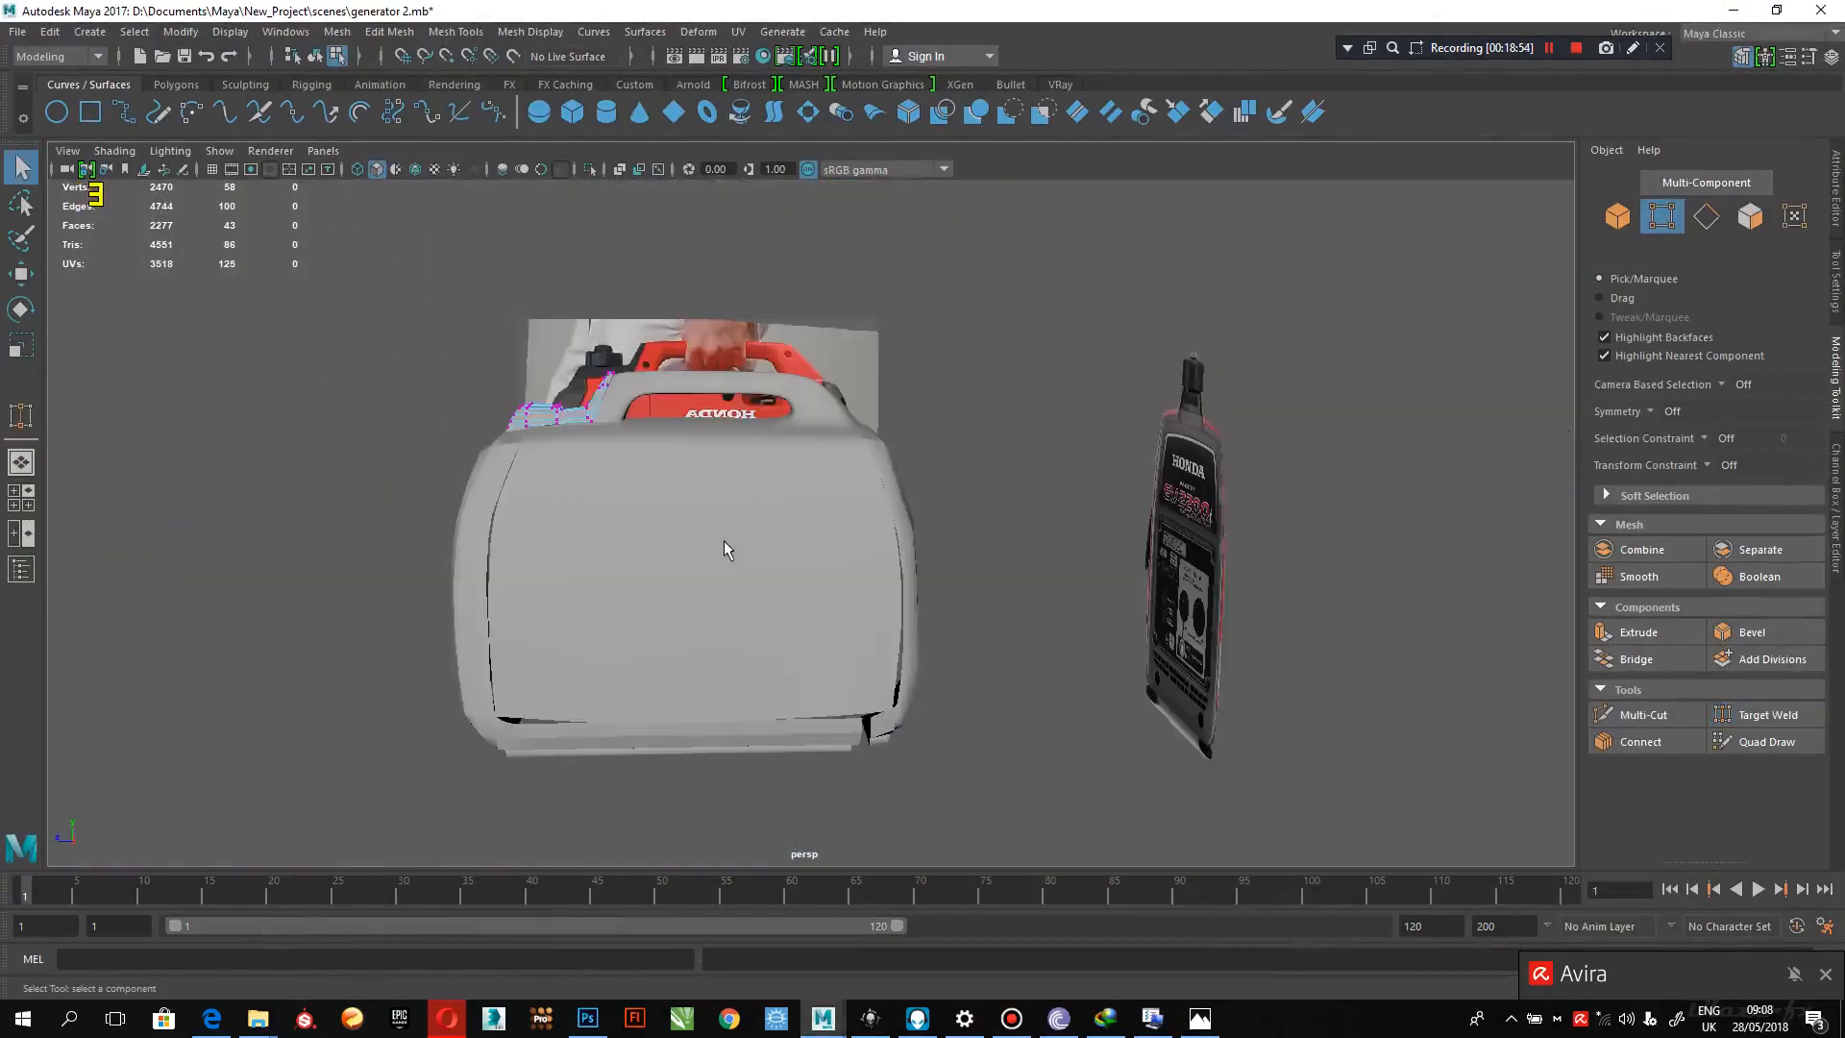
right_click_drag(607, 444, 1119, 740, "alt")
right_click_drag(784, 538, 927, 673, "alt")
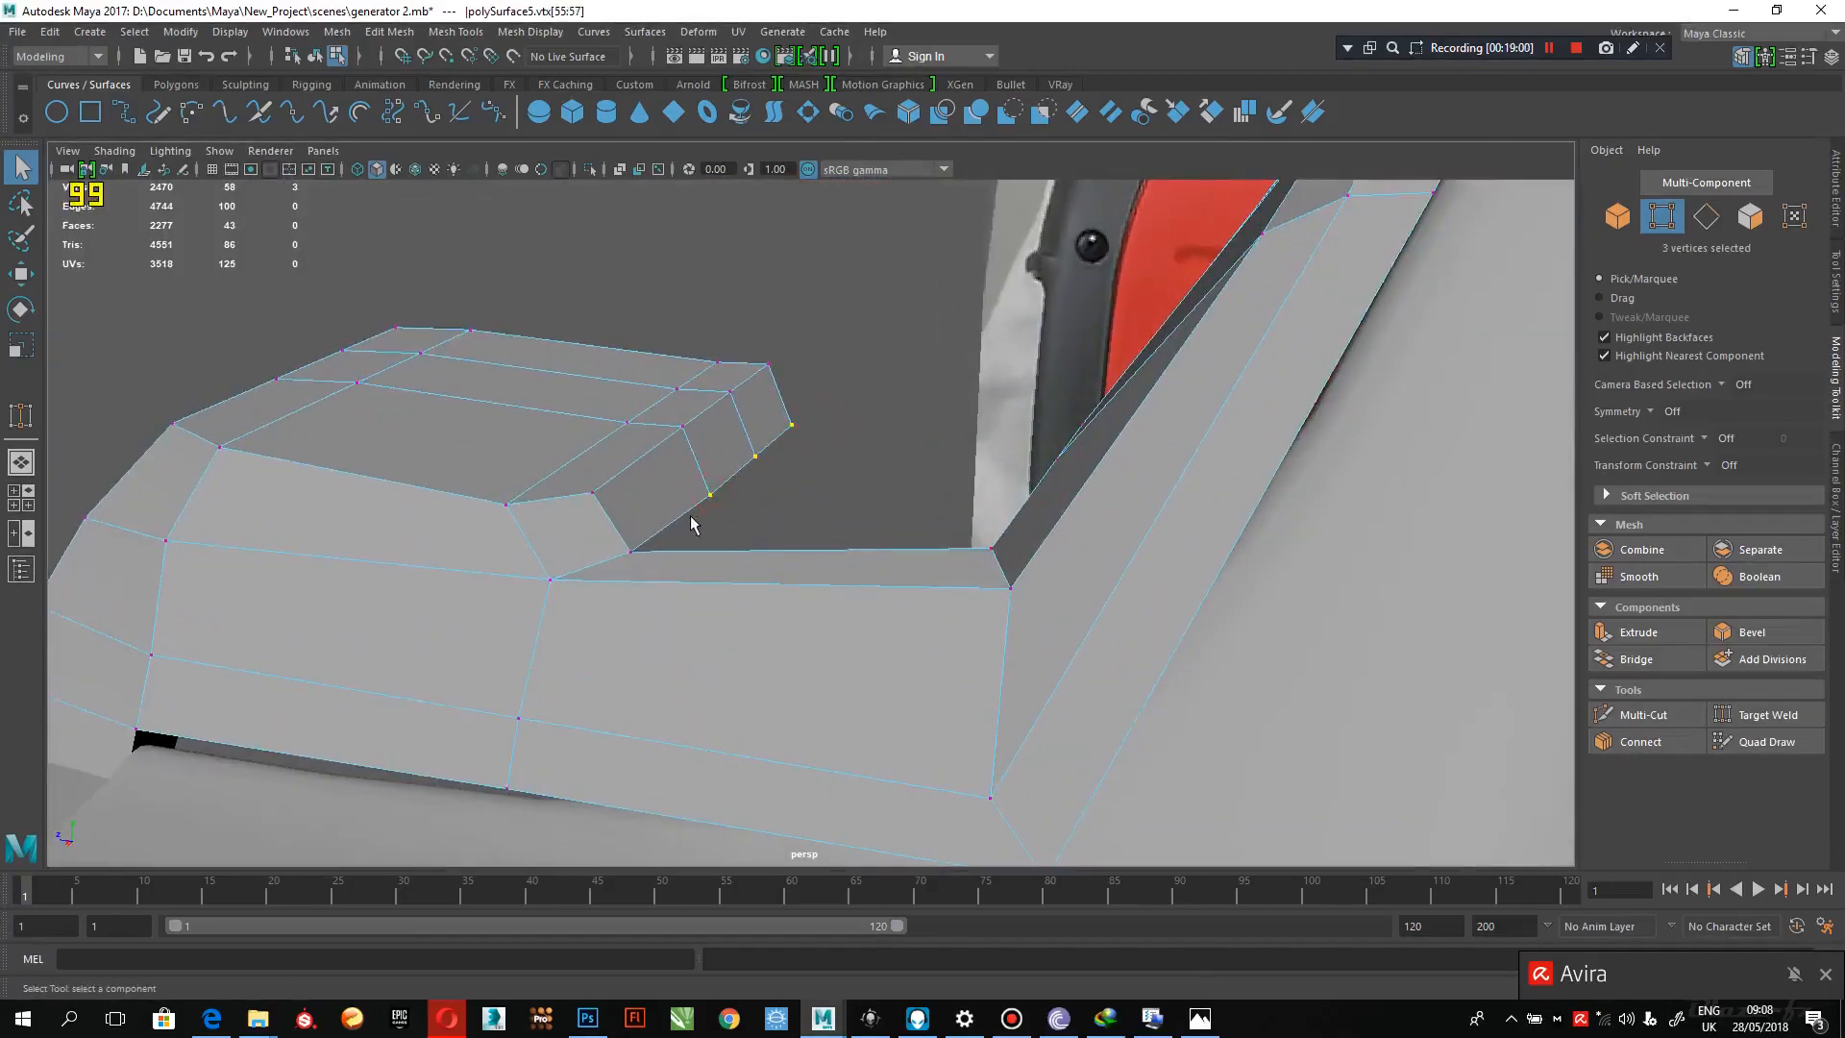
key("w")
left_click_drag(701, 529, 1083, 443, "alt")
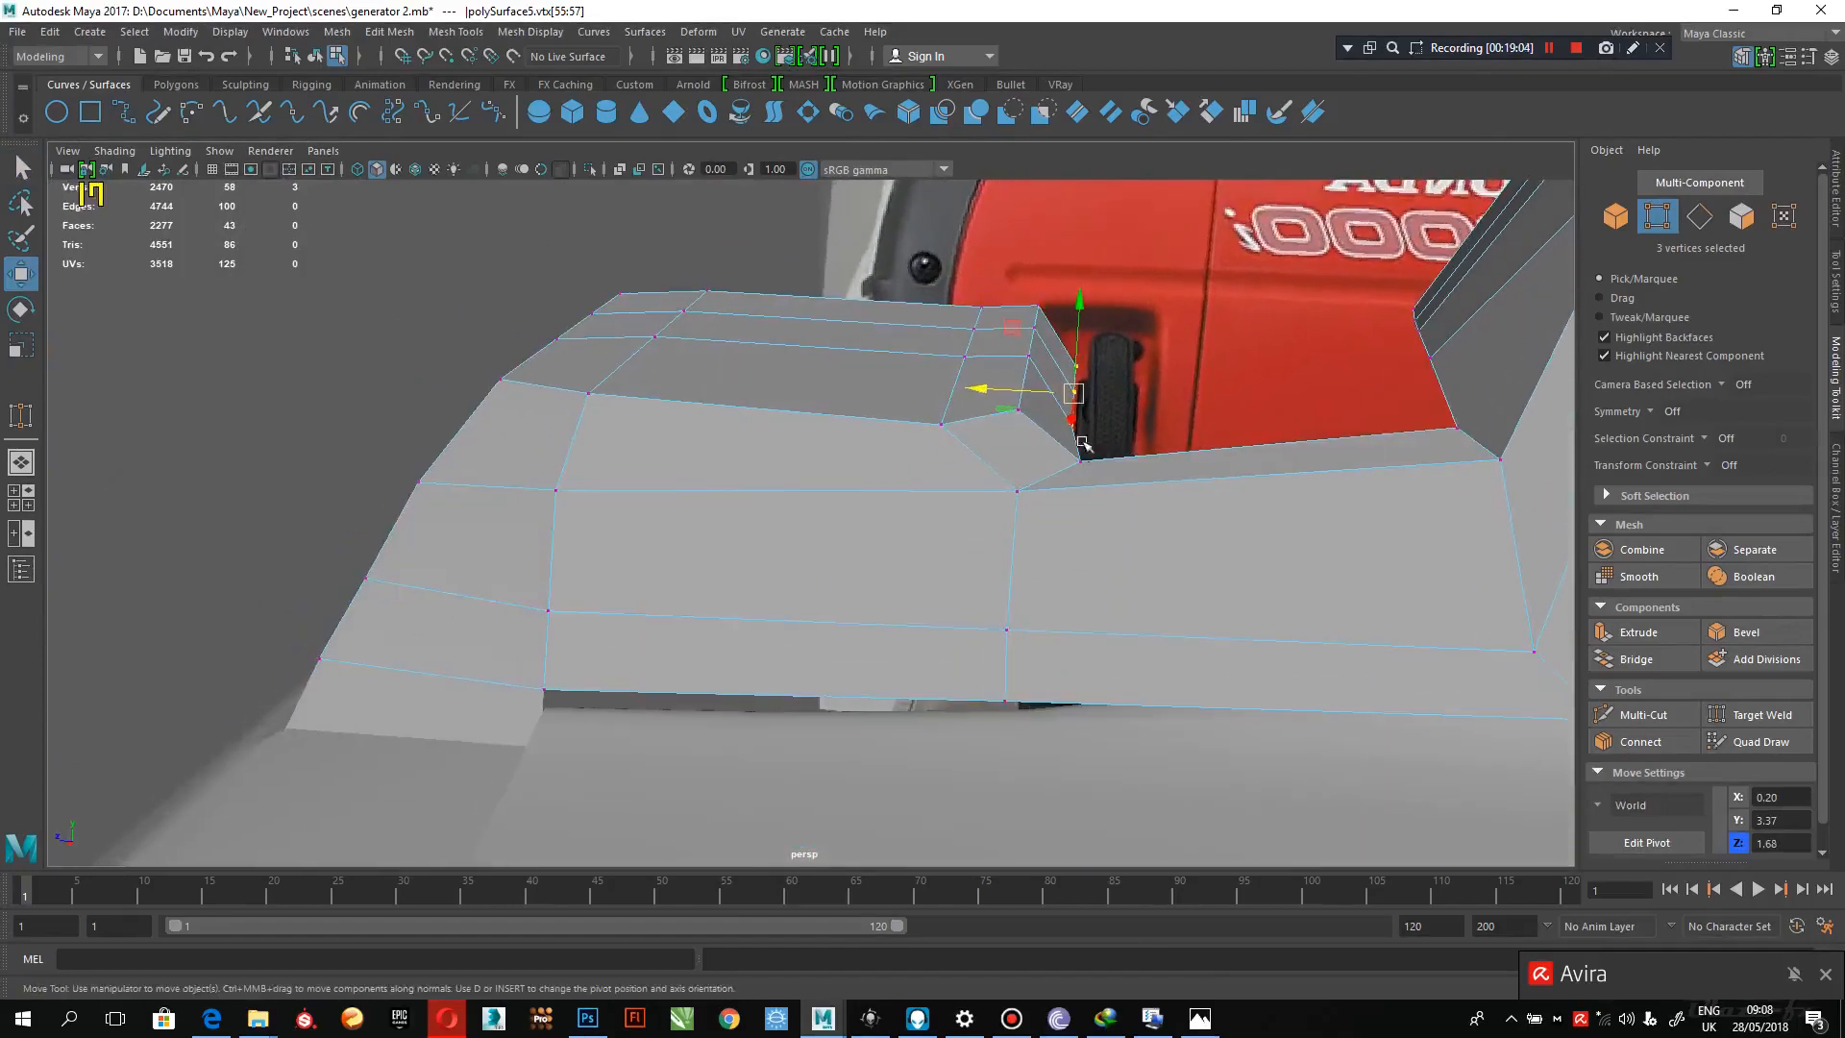
left_click(1075, 423)
left_click(1049, 423)
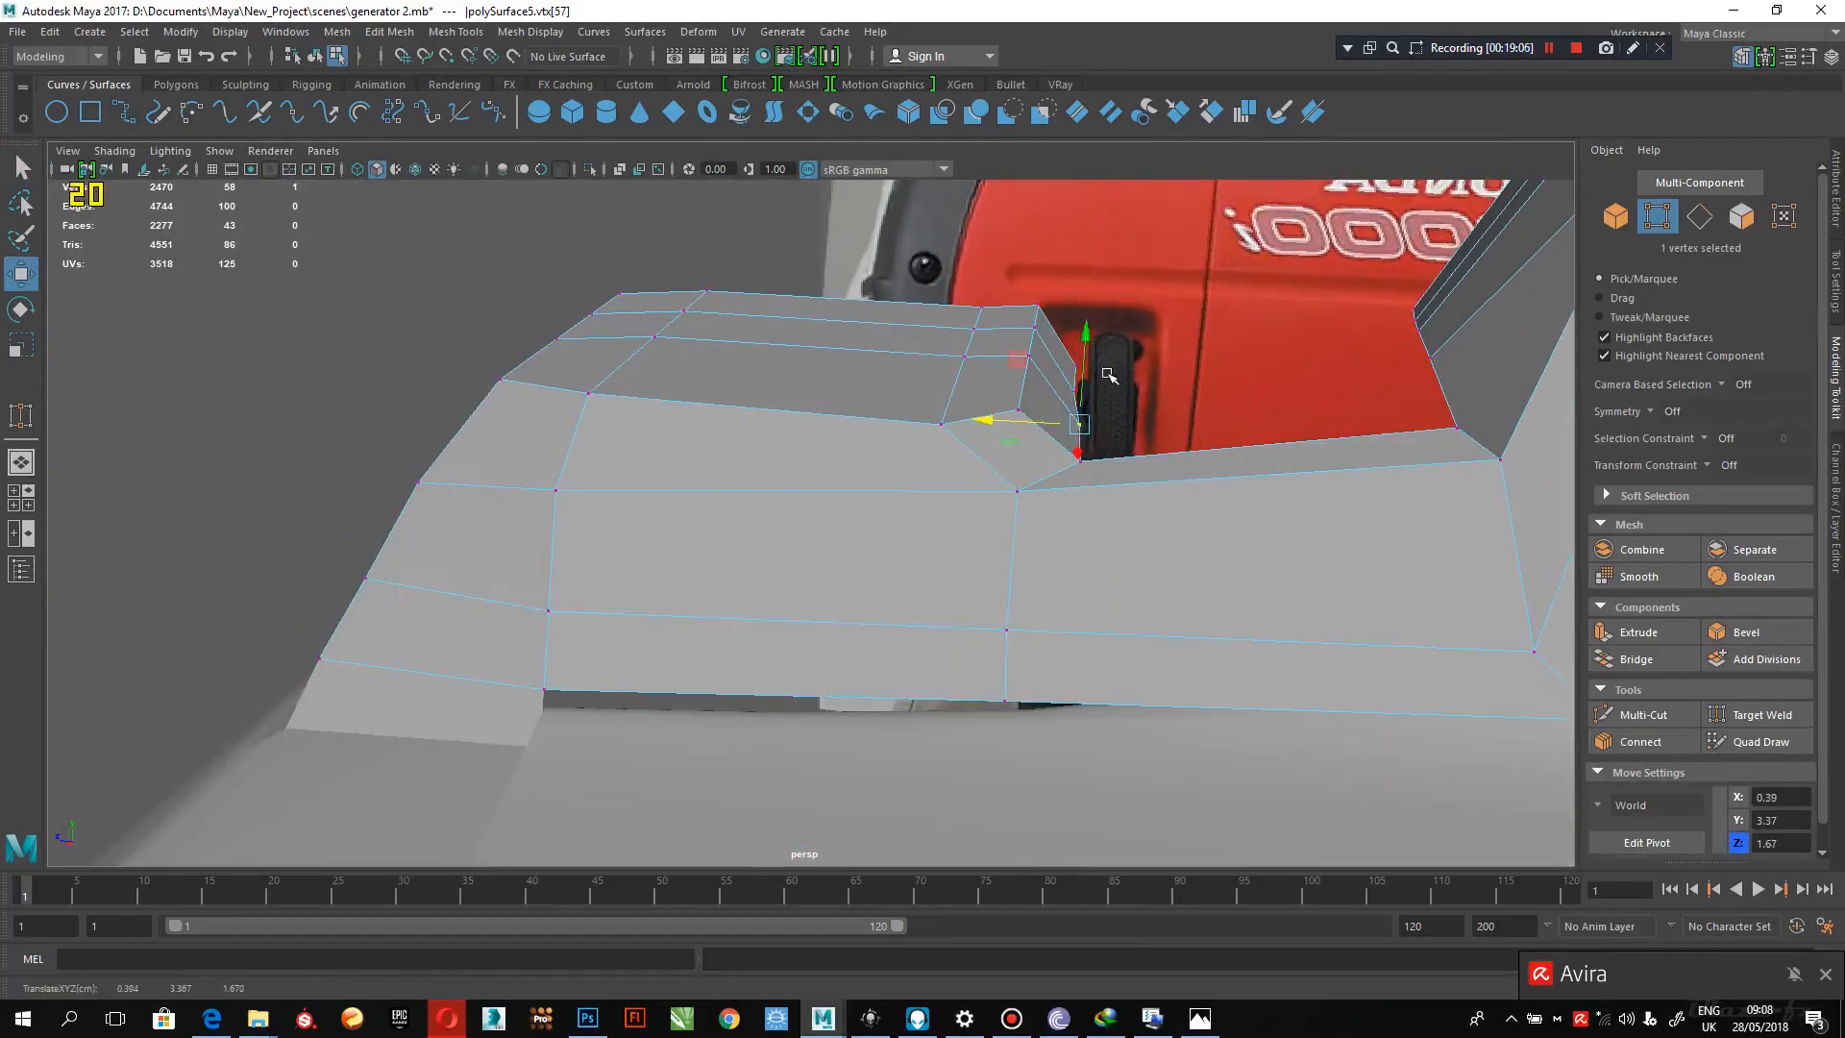
left_click(1064, 392)
left_click(1059, 391)
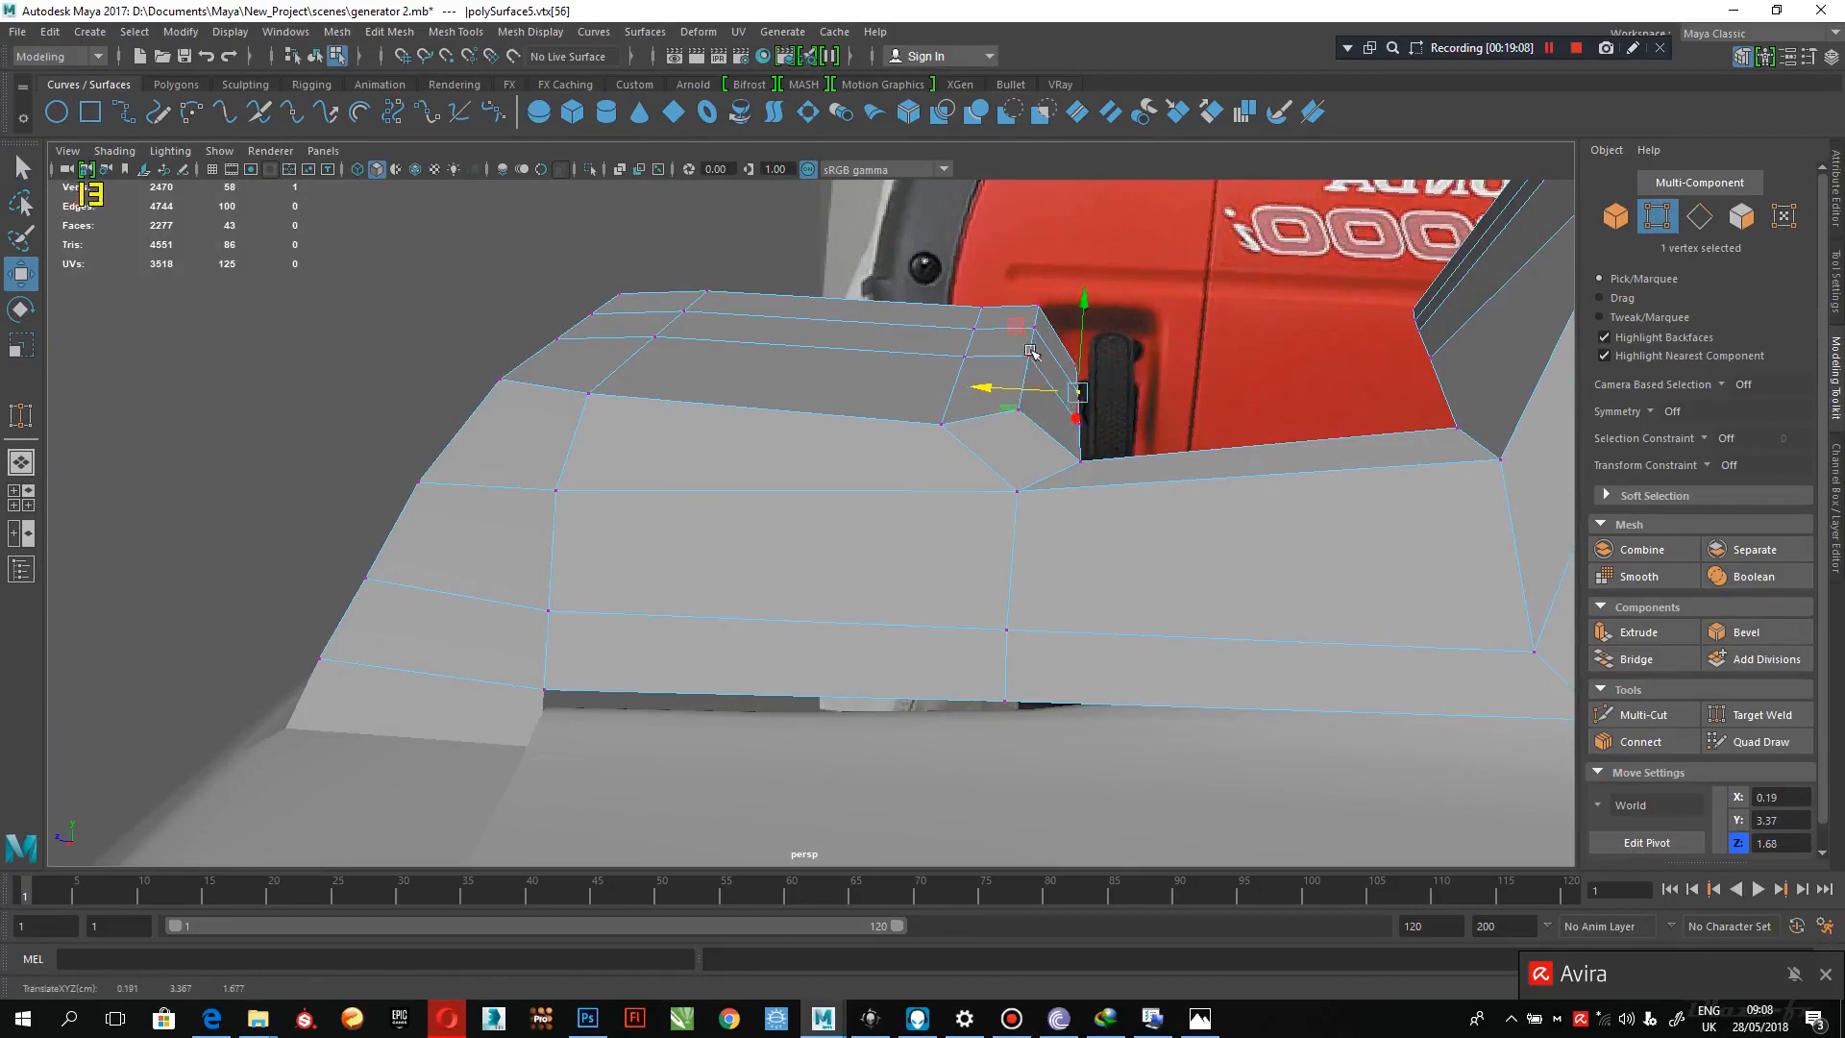
- Return to object mode and inspect the front piece in smooth preview around the new recess wall
right_click_drag(1031, 351, 977, 339)
key("4")
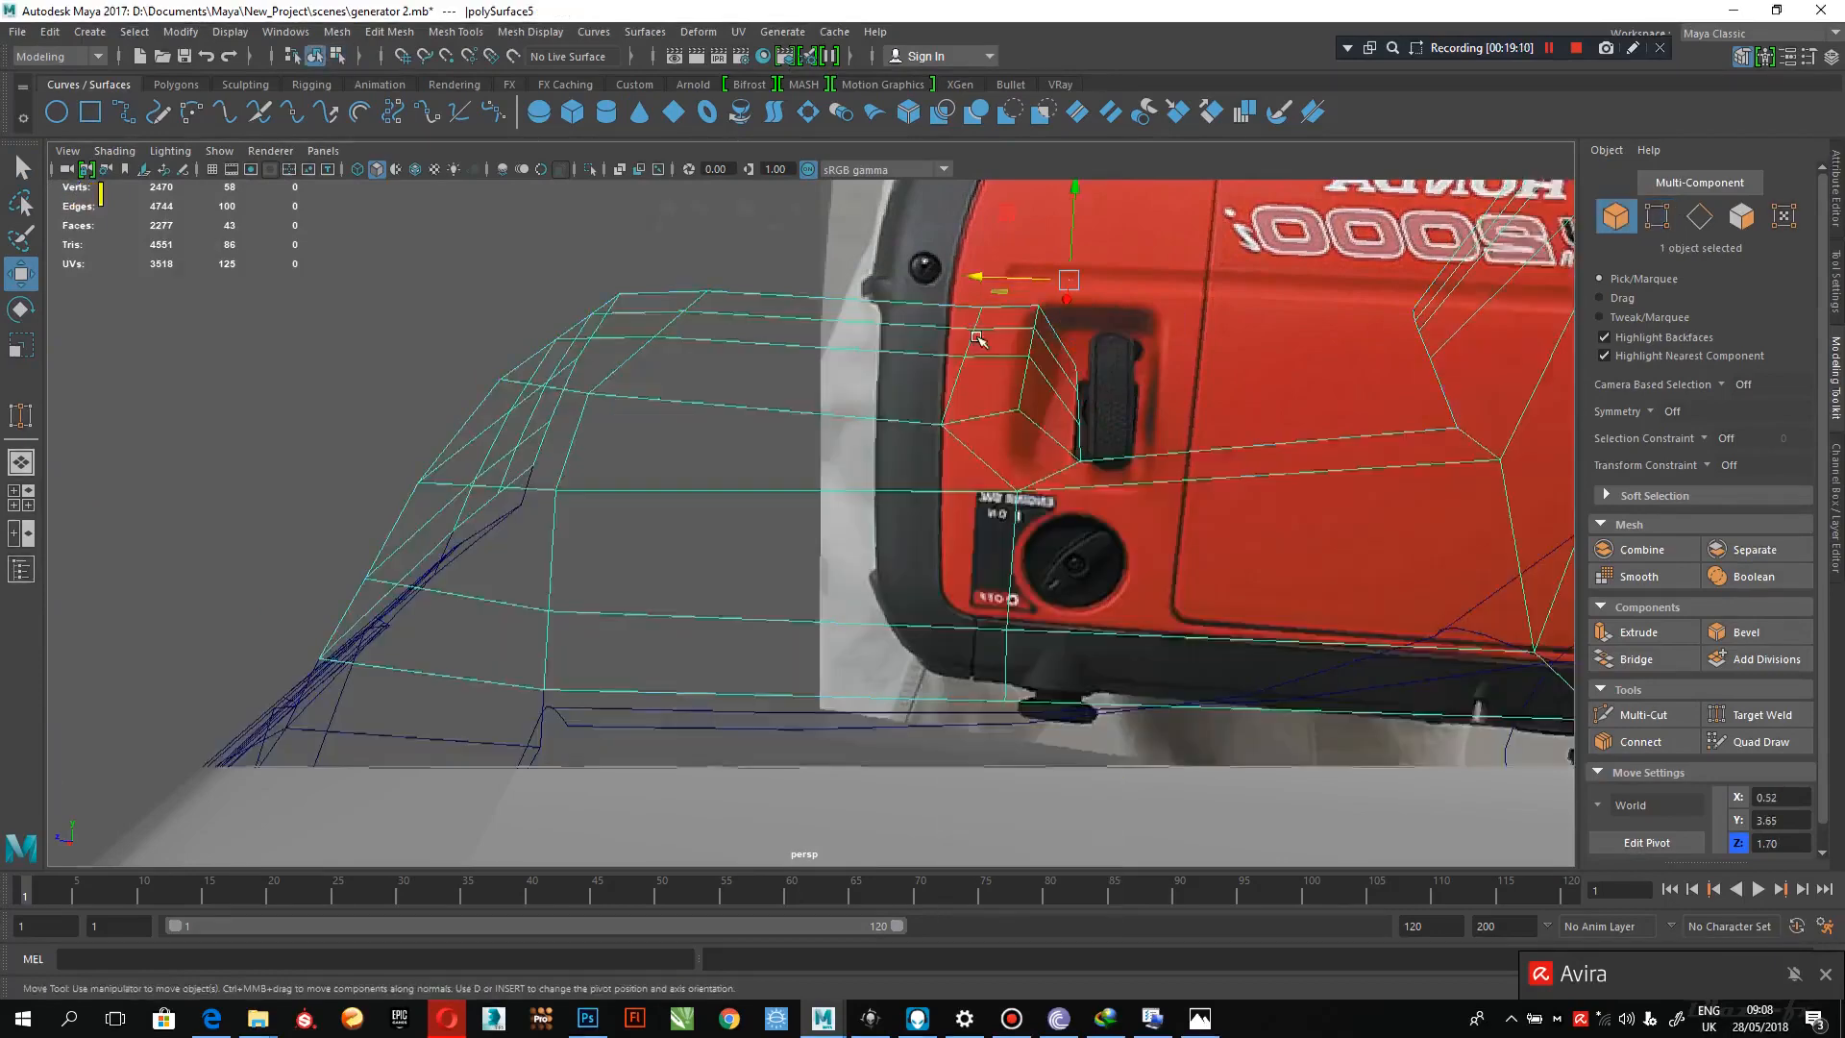
key("5")
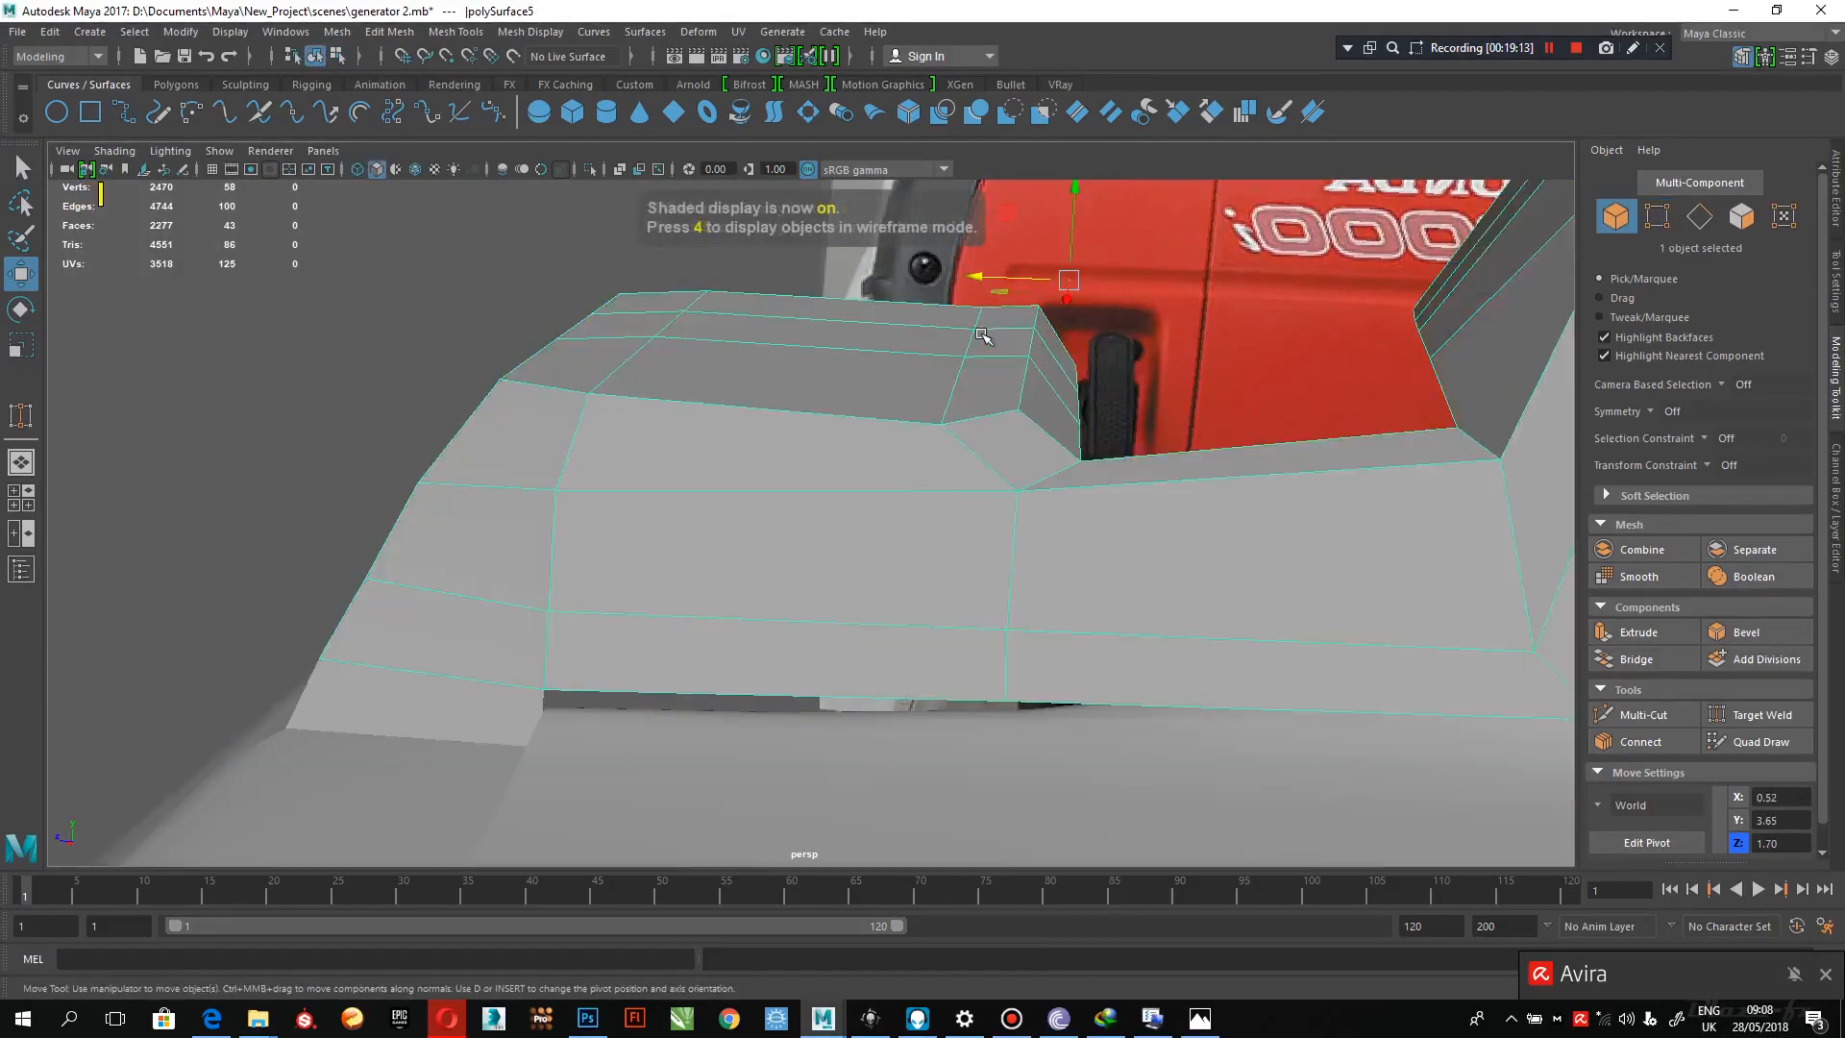
key("3")
mouse_move(1130, 493)
left_mouse_down("alt")
mouse_move(984, 424)
mouse_move(1058, 433)
mouse_move(894, 567)
left_mouse_up("alt")
scroll(882, 582, "up", 3)
middle_click_drag(876, 590, 837, 705, "alt")
left_click_drag(837, 705, 679, 694, "alt")
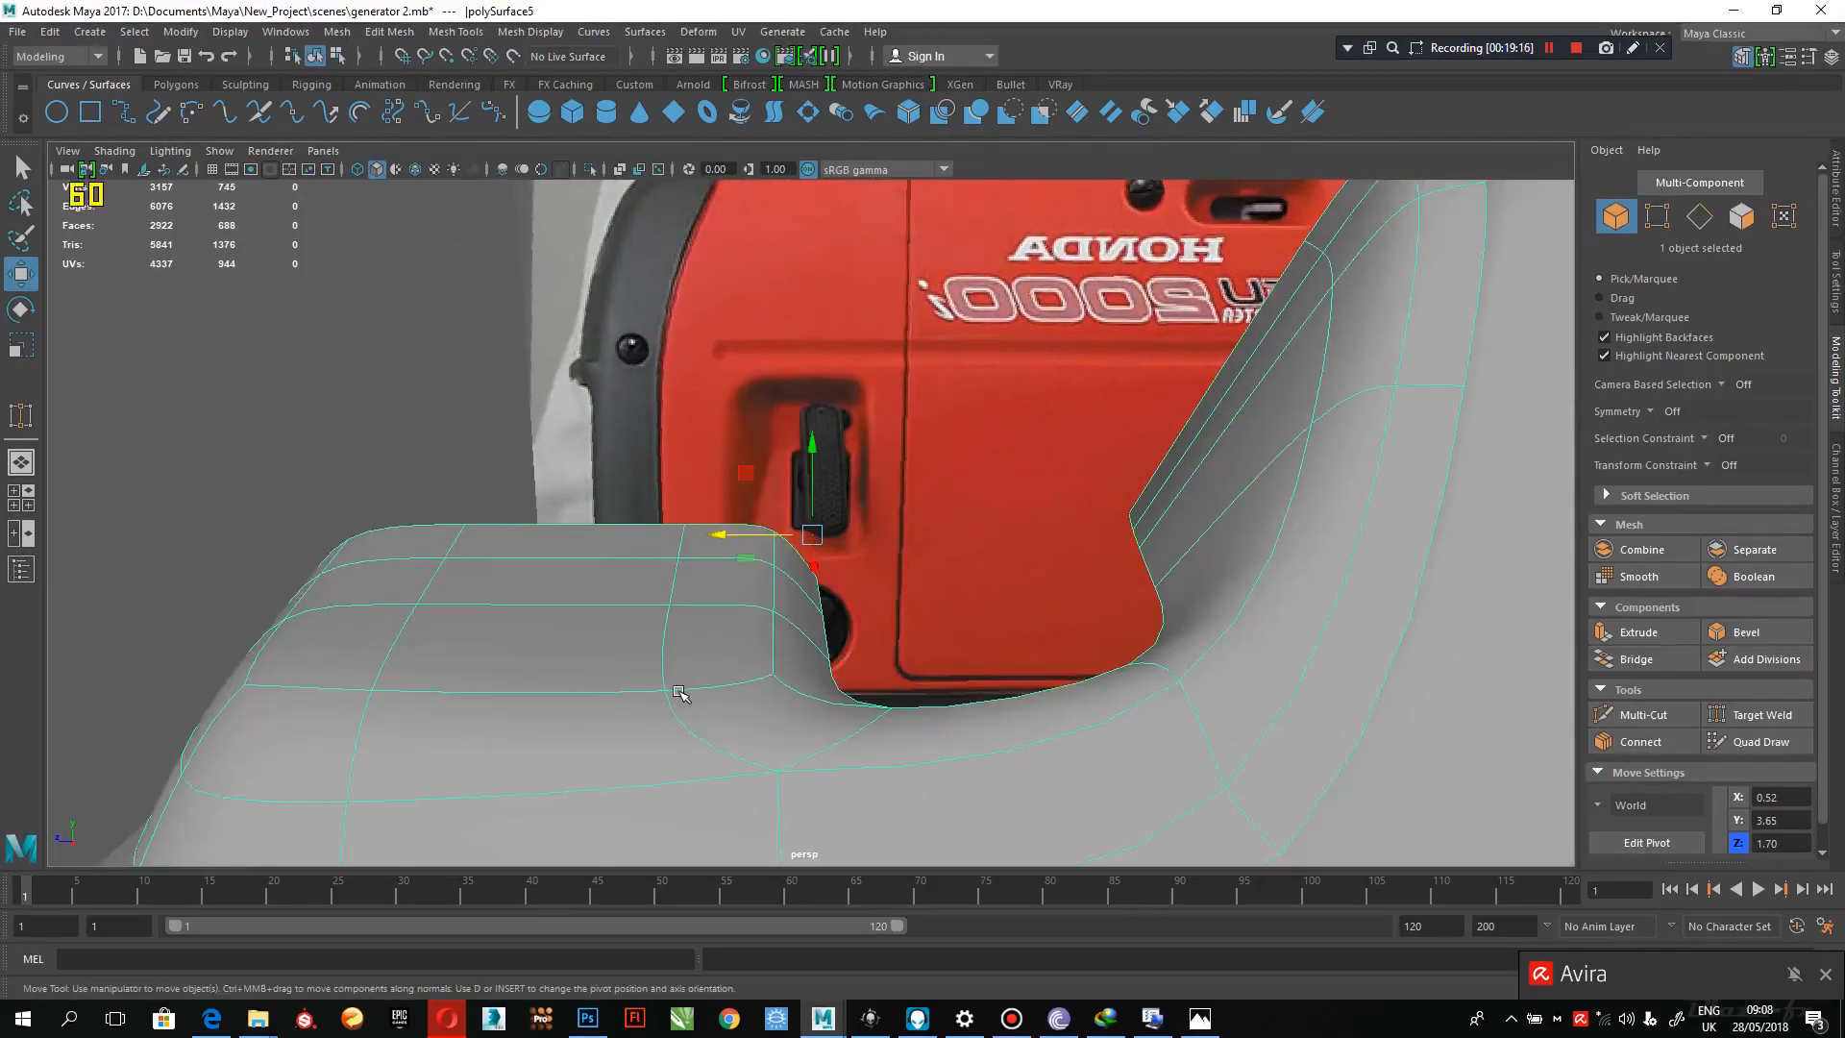
- Show the front piece unsmoothed and adjust the height of the four-vertex row beside the raised top's recess-side edge
key("1")
left_click_drag(729, 627, 751, 541, "alt")
middle_click_drag(751, 541, 849, 649, "alt")
right_click_drag(851, 569, 874, 486)
left_click_drag(844, 490, 877, 569)
right_click_drag(876, 569, 919, 769, "alt")
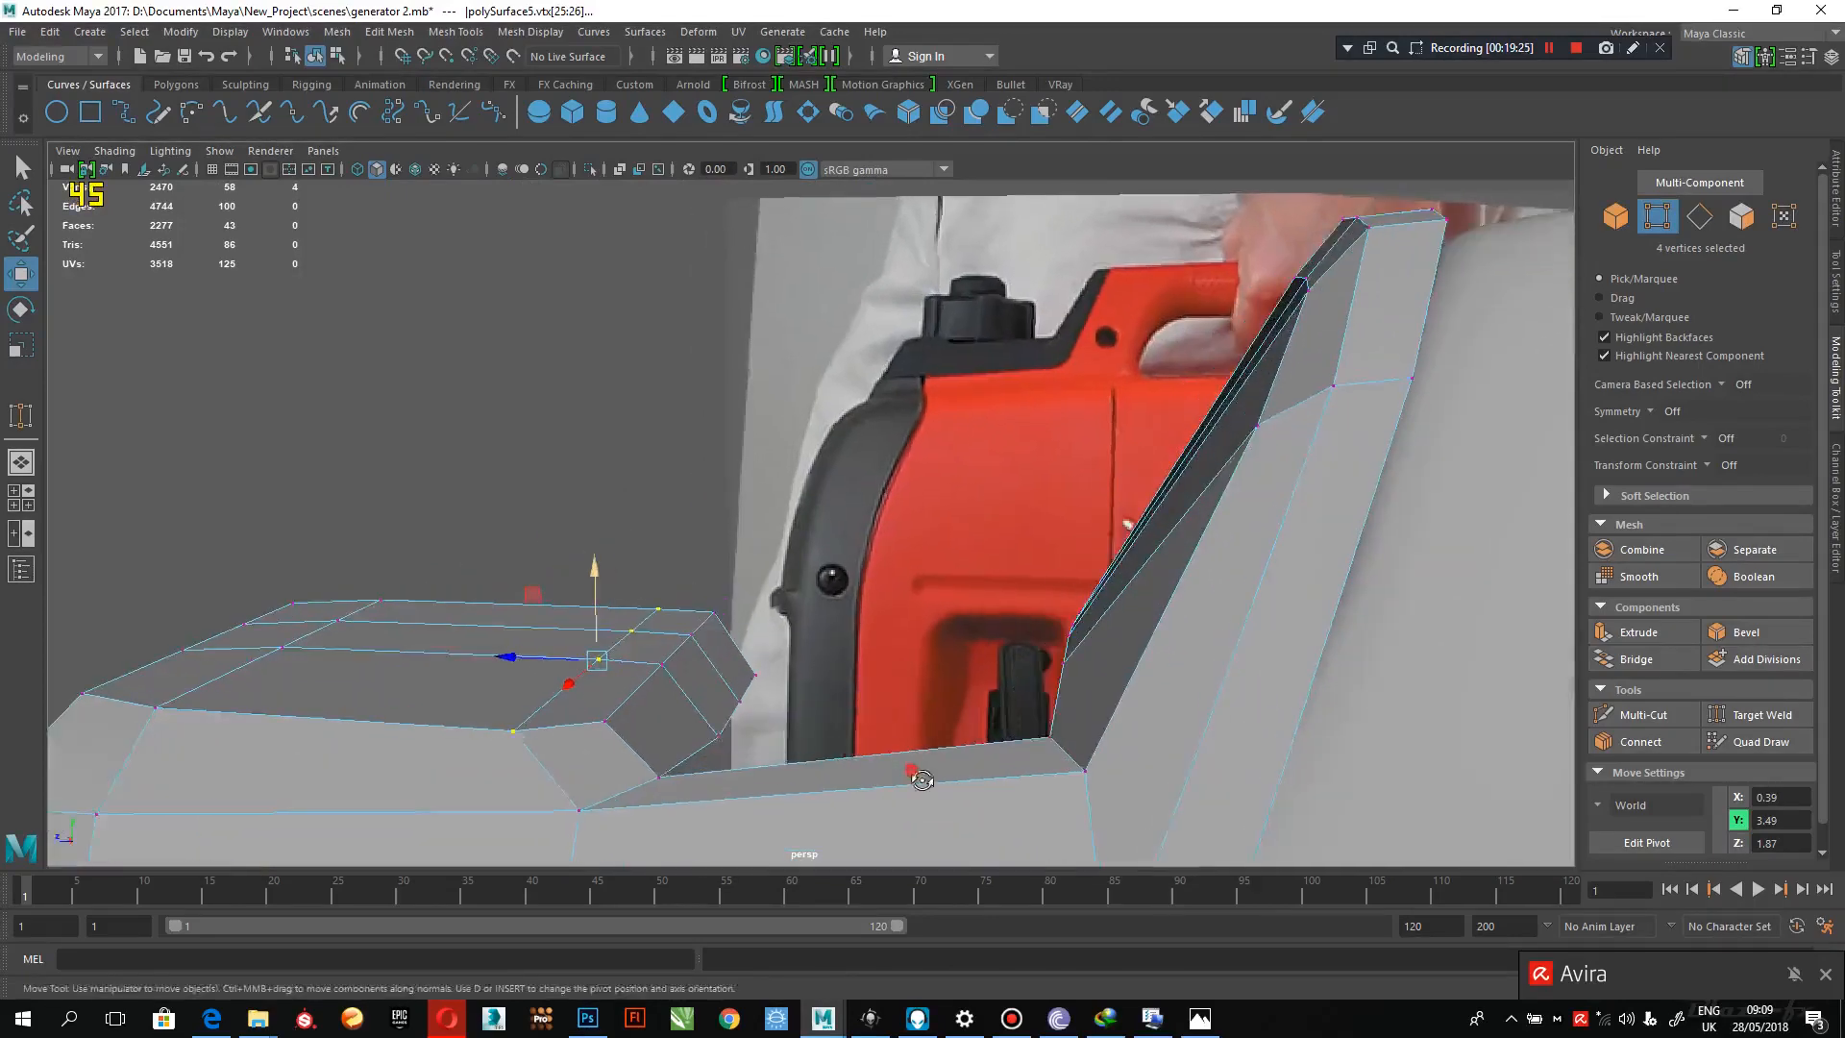
left_click_drag(918, 769, 881, 634, "alt")
middle_click_drag(1191, 817, 800, 559, "alt")
right_click_drag(800, 558, 1078, 586, "alt")
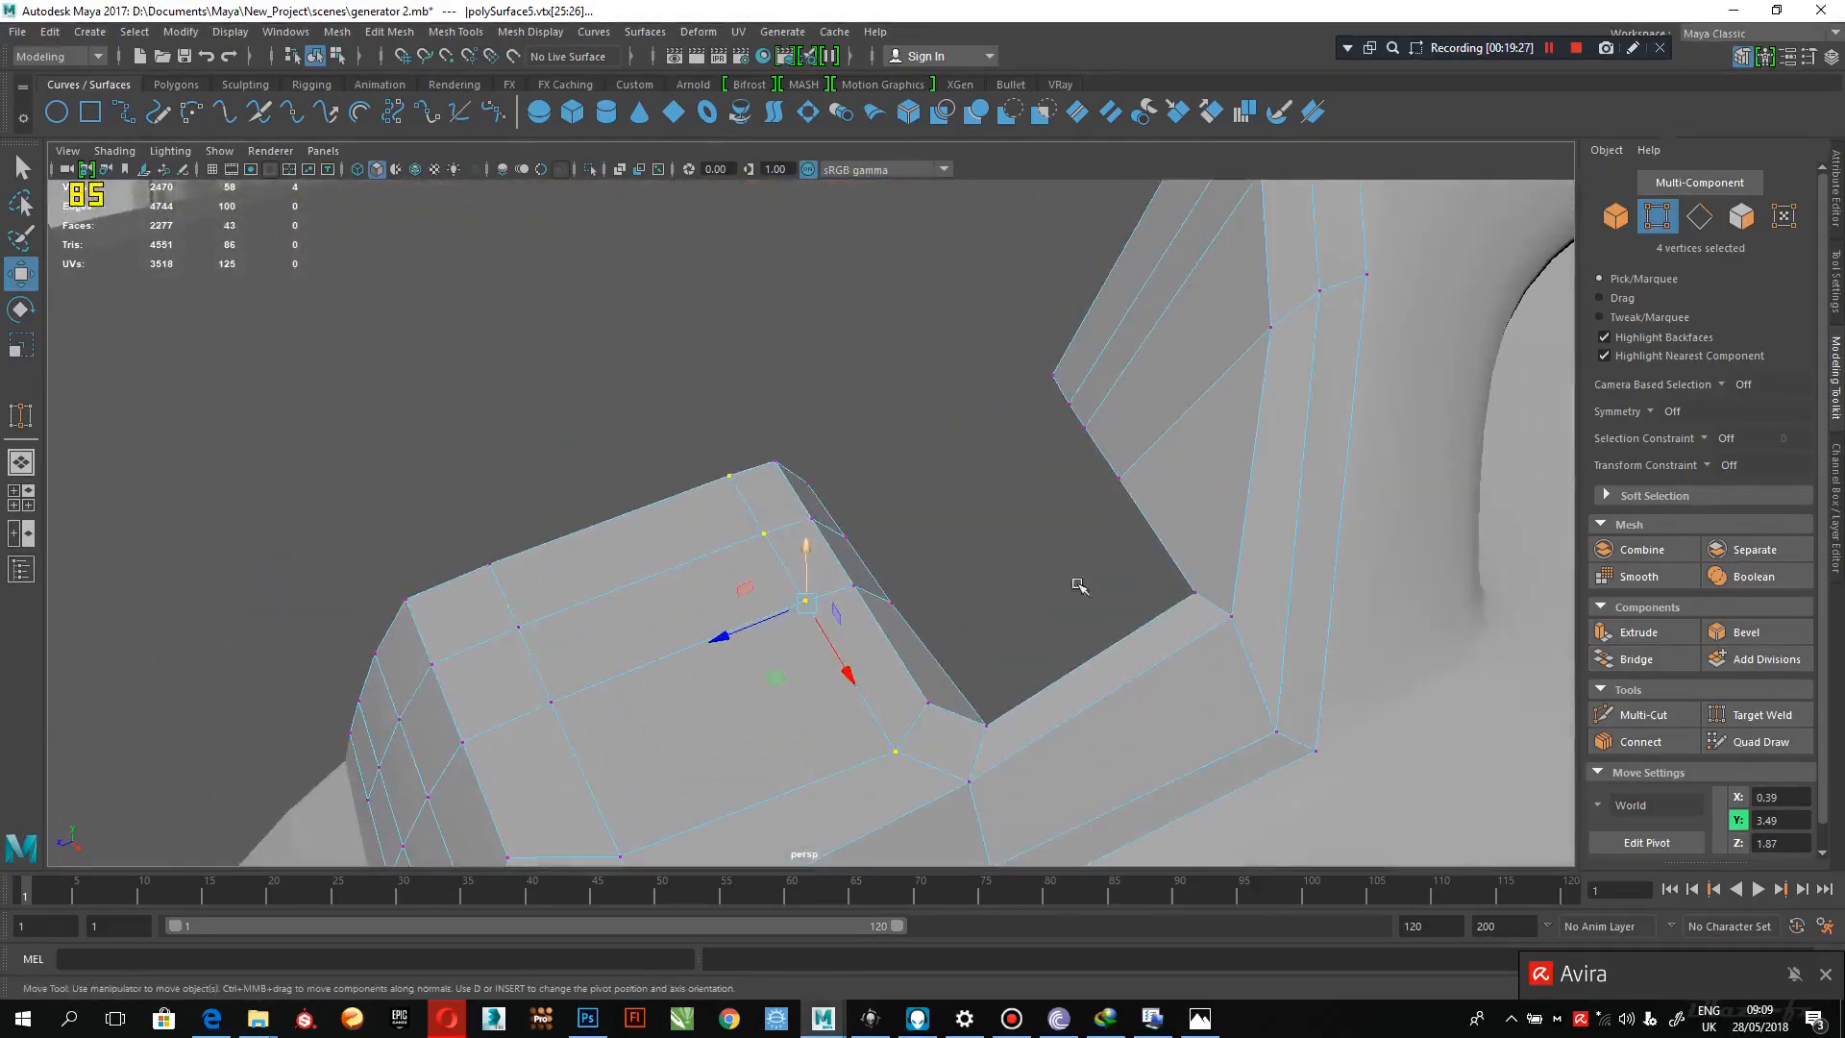
- Select the short edge at the inner corner of the recess and examine the topology between the raised top and the strut
right_click_drag(1091, 447, 1094, 396)
mouse_move(1098, 538)
left_mouse_down("alt")
mouse_move(1087, 461)
mouse_move(1075, 528)
left_mouse_up("alt")
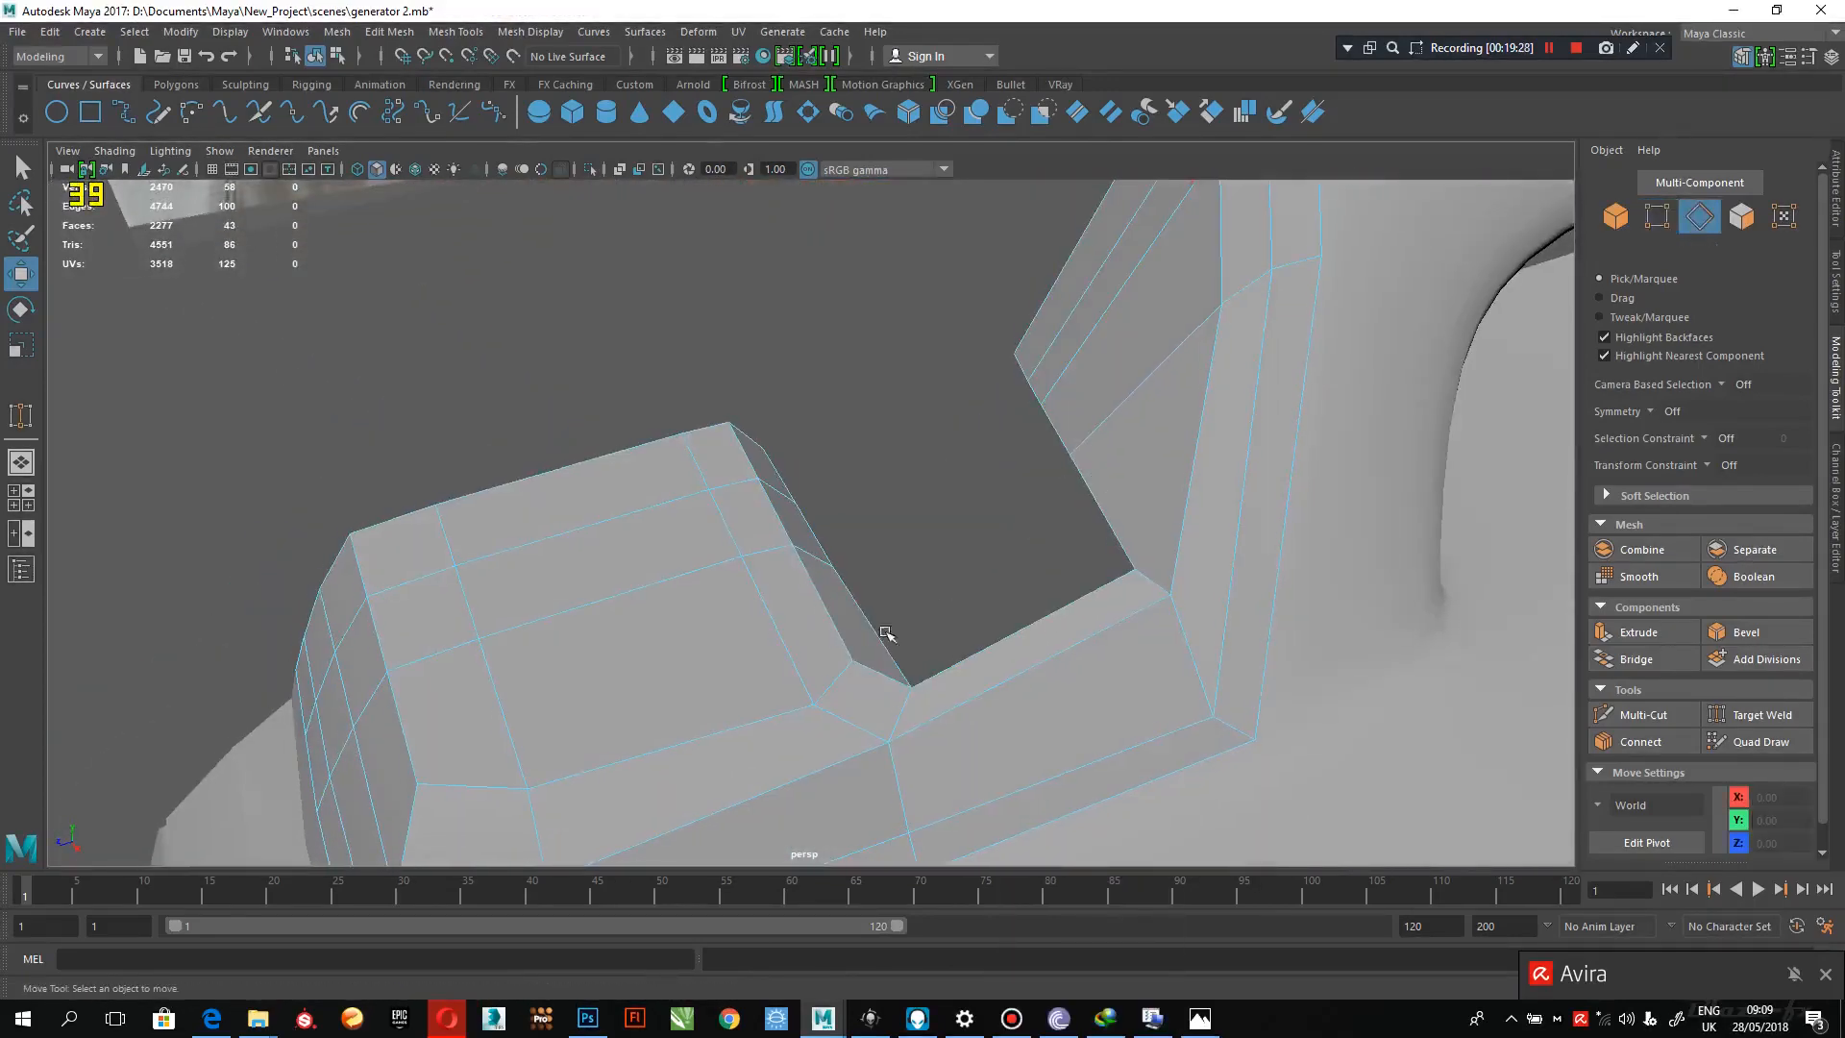
left_click(872, 641)
mouse_move(872, 641)
left_mouse_down("alt")
mouse_move(917, 661)
mouse_move(881, 701)
mouse_move(765, 678)
mouse_move(846, 663)
left_mouse_up("alt")
middle_click_drag(845, 663, 827, 803, "alt")
left_click_drag(827, 804, 704, 746, "alt")
middle_click_drag(687, 576, 832, 766, "alt")
right_click_drag(832, 766, 848, 798, "alt")
middle_click_drag(832, 370, 935, 482, "alt")
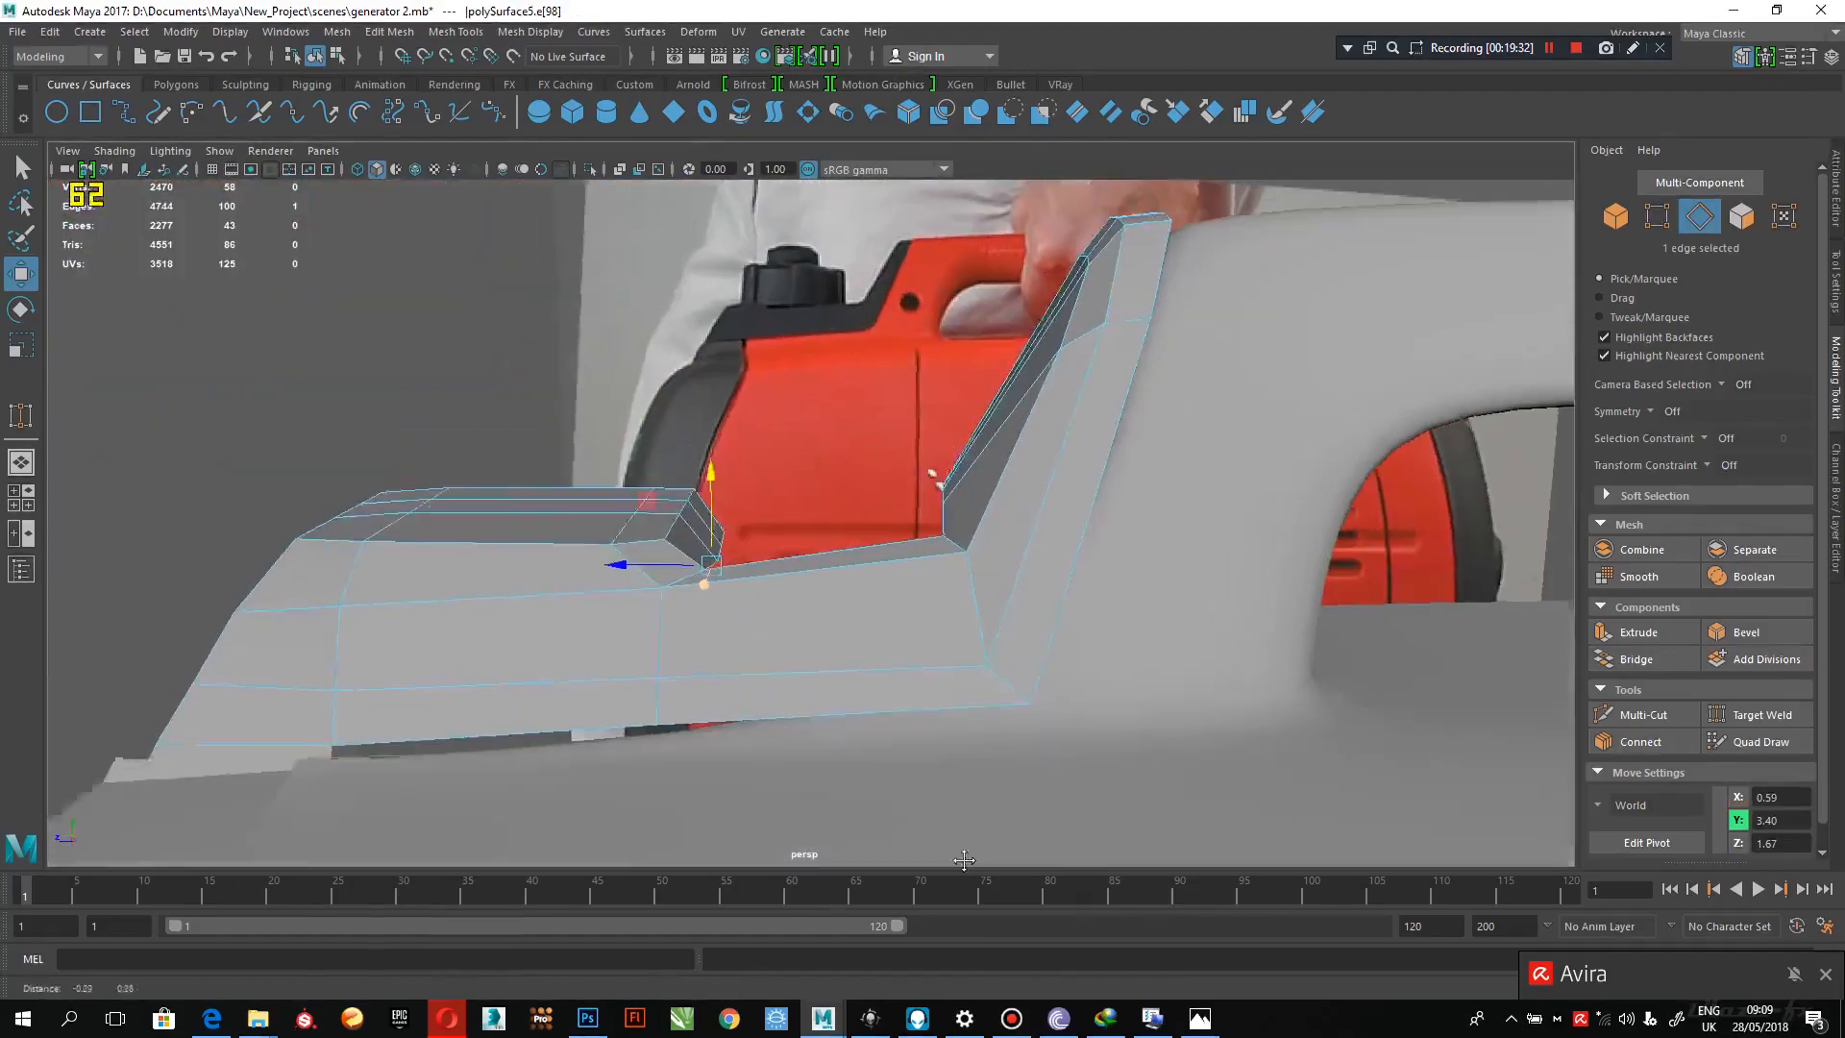
- Select the five vertices along the strut's lower recess-side edge, adjust their vertical scale and lower them to about Y 3.47
left_click_drag(906, 746, 937, 731, "alt")
right_click_drag(994, 538, 1004, 442, "ctrl")
left_click_drag(904, 616, 913, 609)
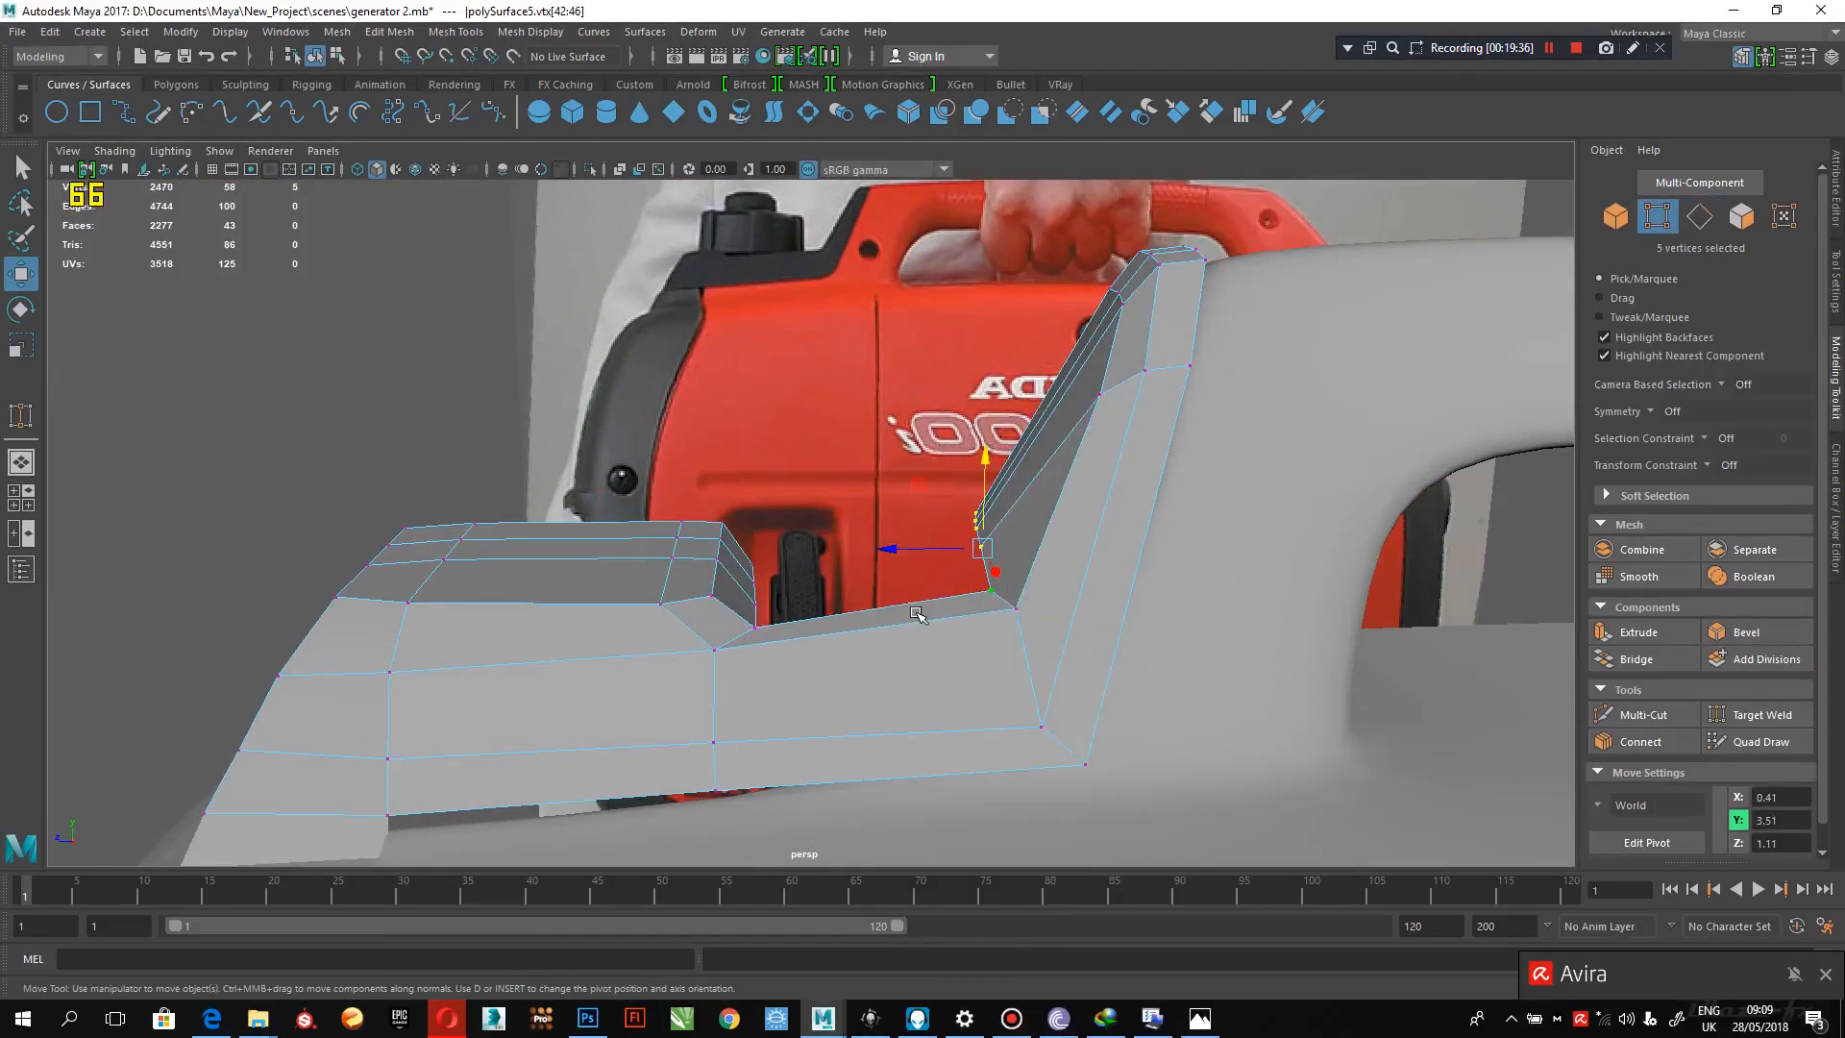
key("r")
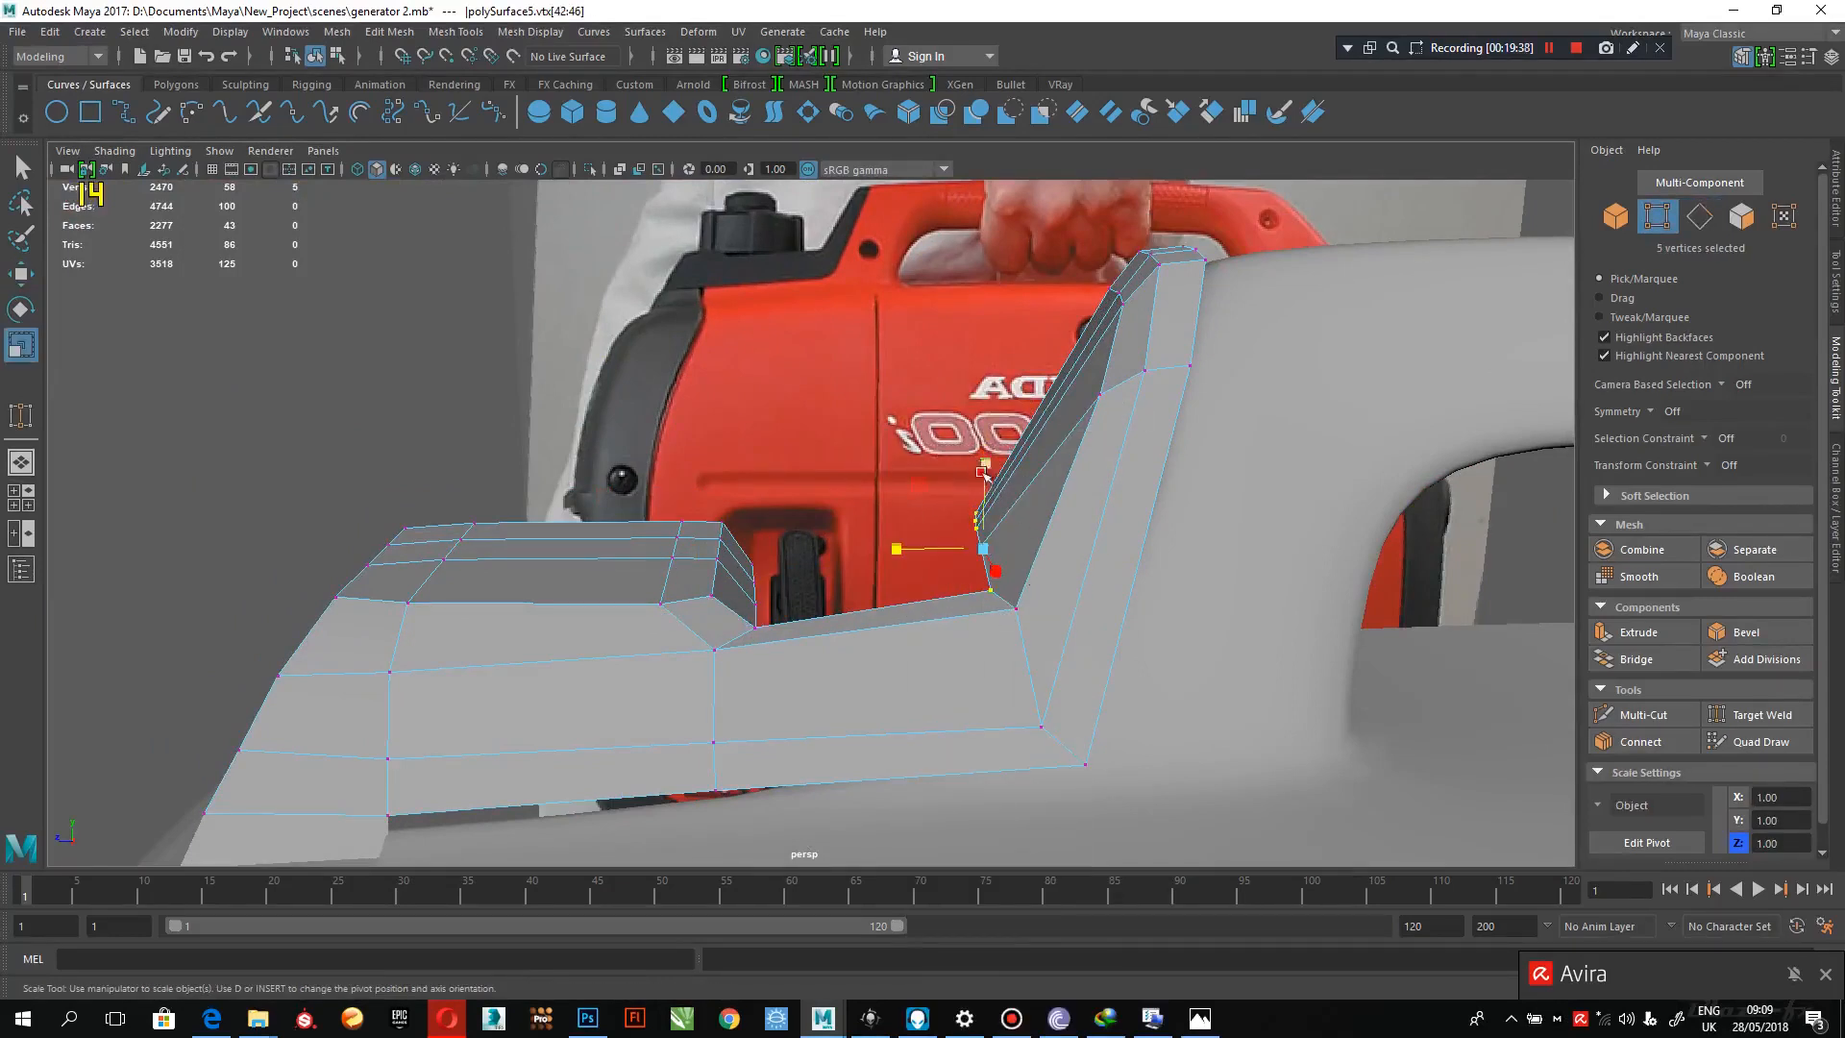
left_click_drag(983, 471, 1071, 901)
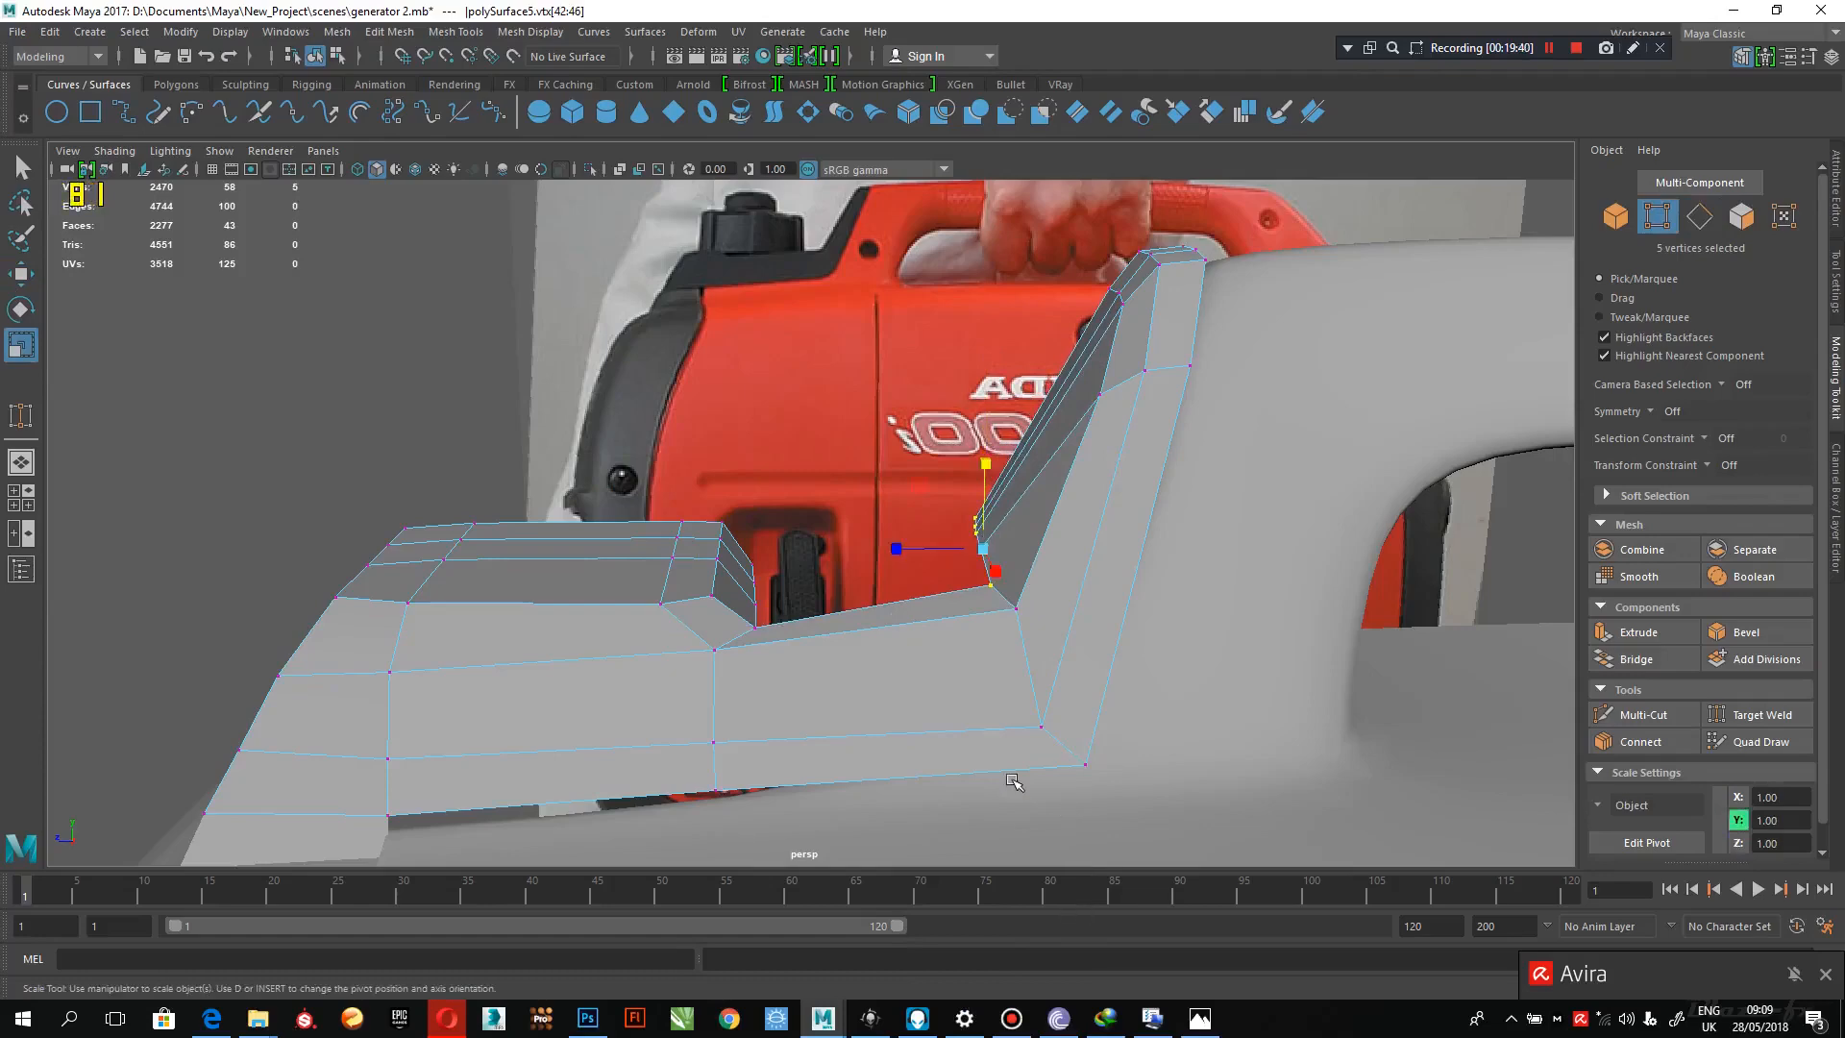
key("w")
left_click_drag(986, 483, 995, 495)
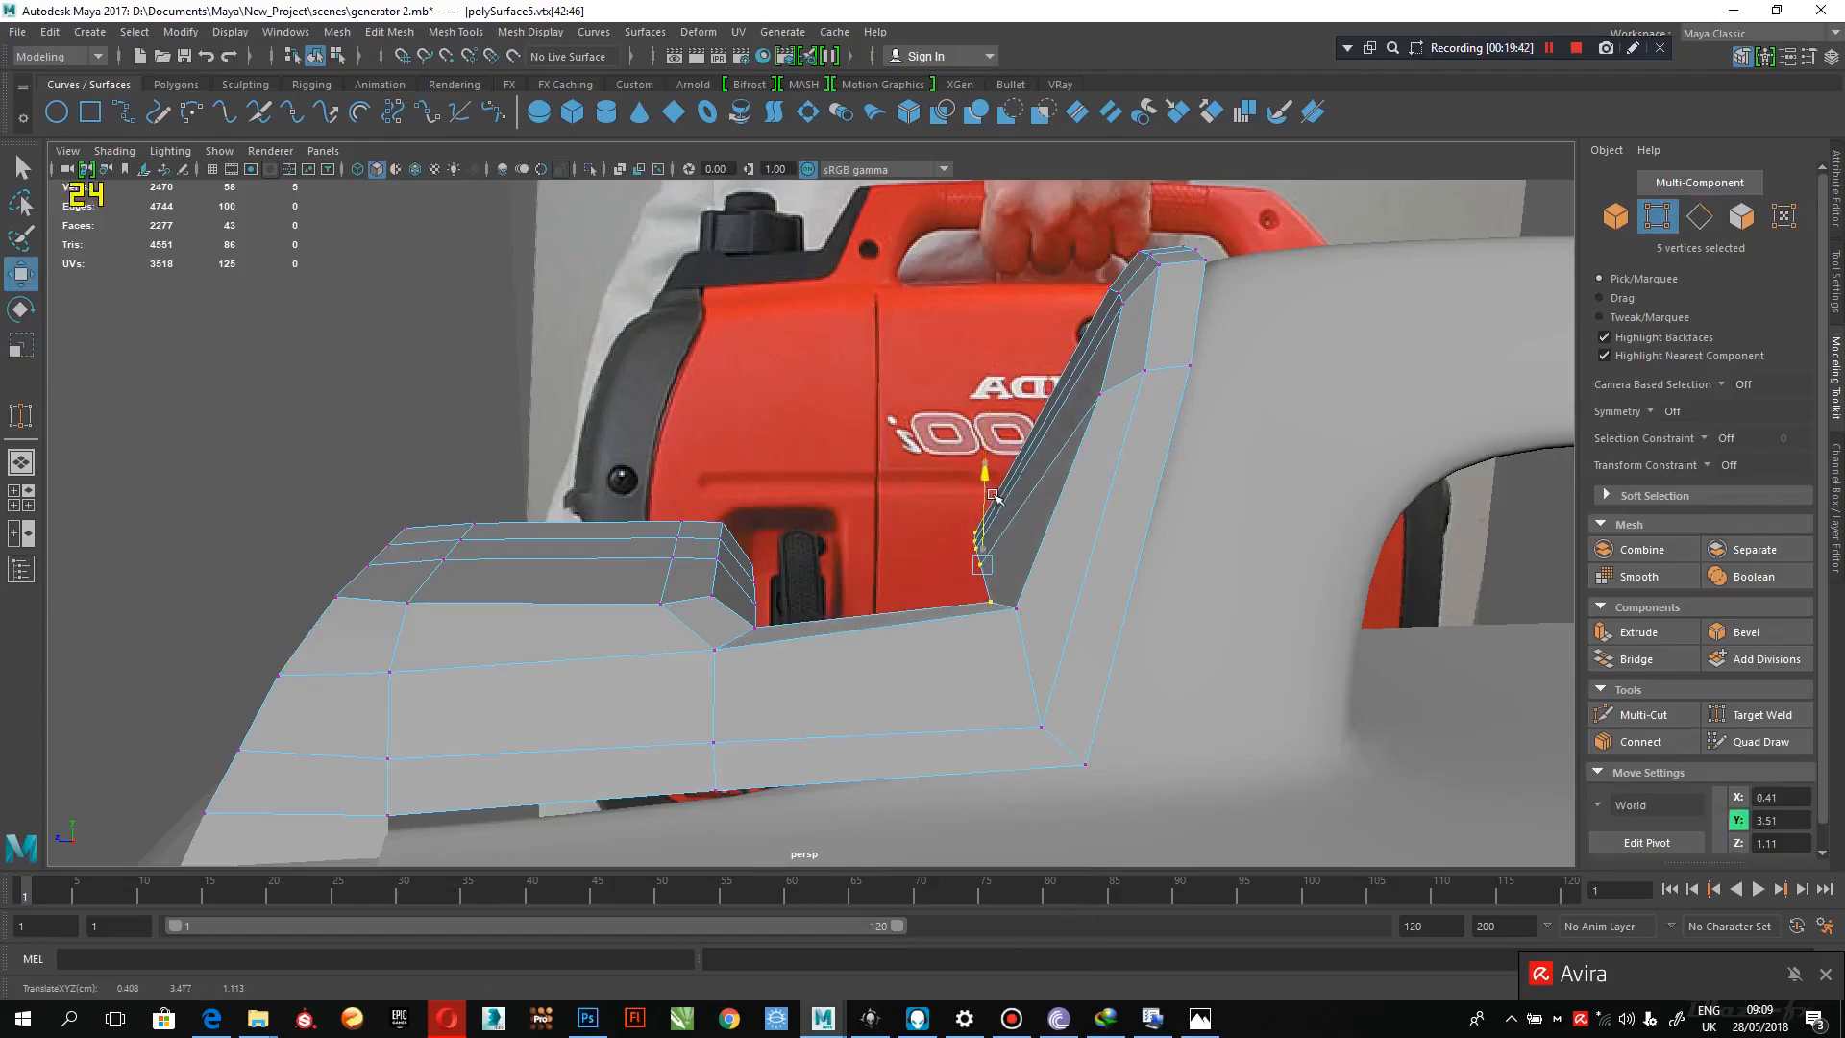
- Bridge the short edge at the strut's lower corner to the facing edge of the raised top across the recess
mouse_move(953, 579)
left_mouse_down("alt")
mouse_move(980, 573)
mouse_move(942, 580)
mouse_move(943, 607)
left_mouse_up("alt")
right_click_drag(944, 608, 1028, 788, "alt")
middle_click_drag(1032, 791, 1153, 639, "alt")
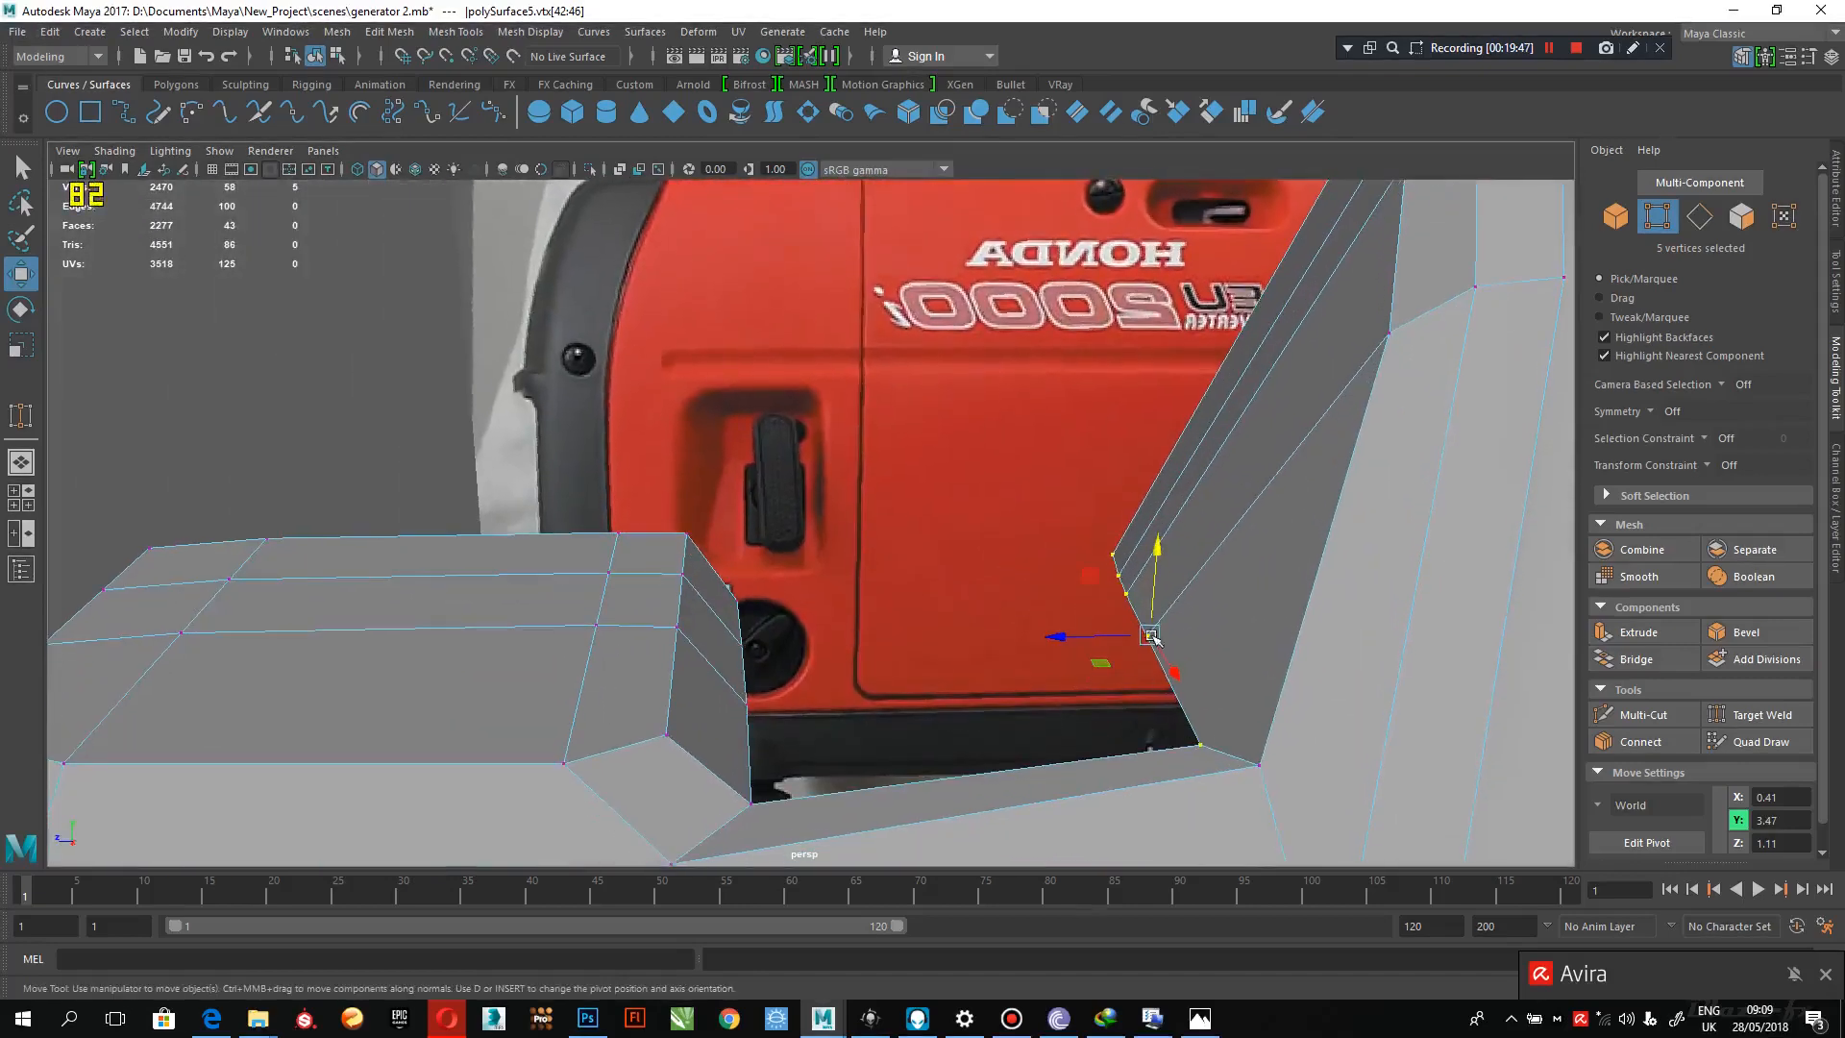
right_click_drag(1207, 612, 1208, 394)
left_click(1173, 701)
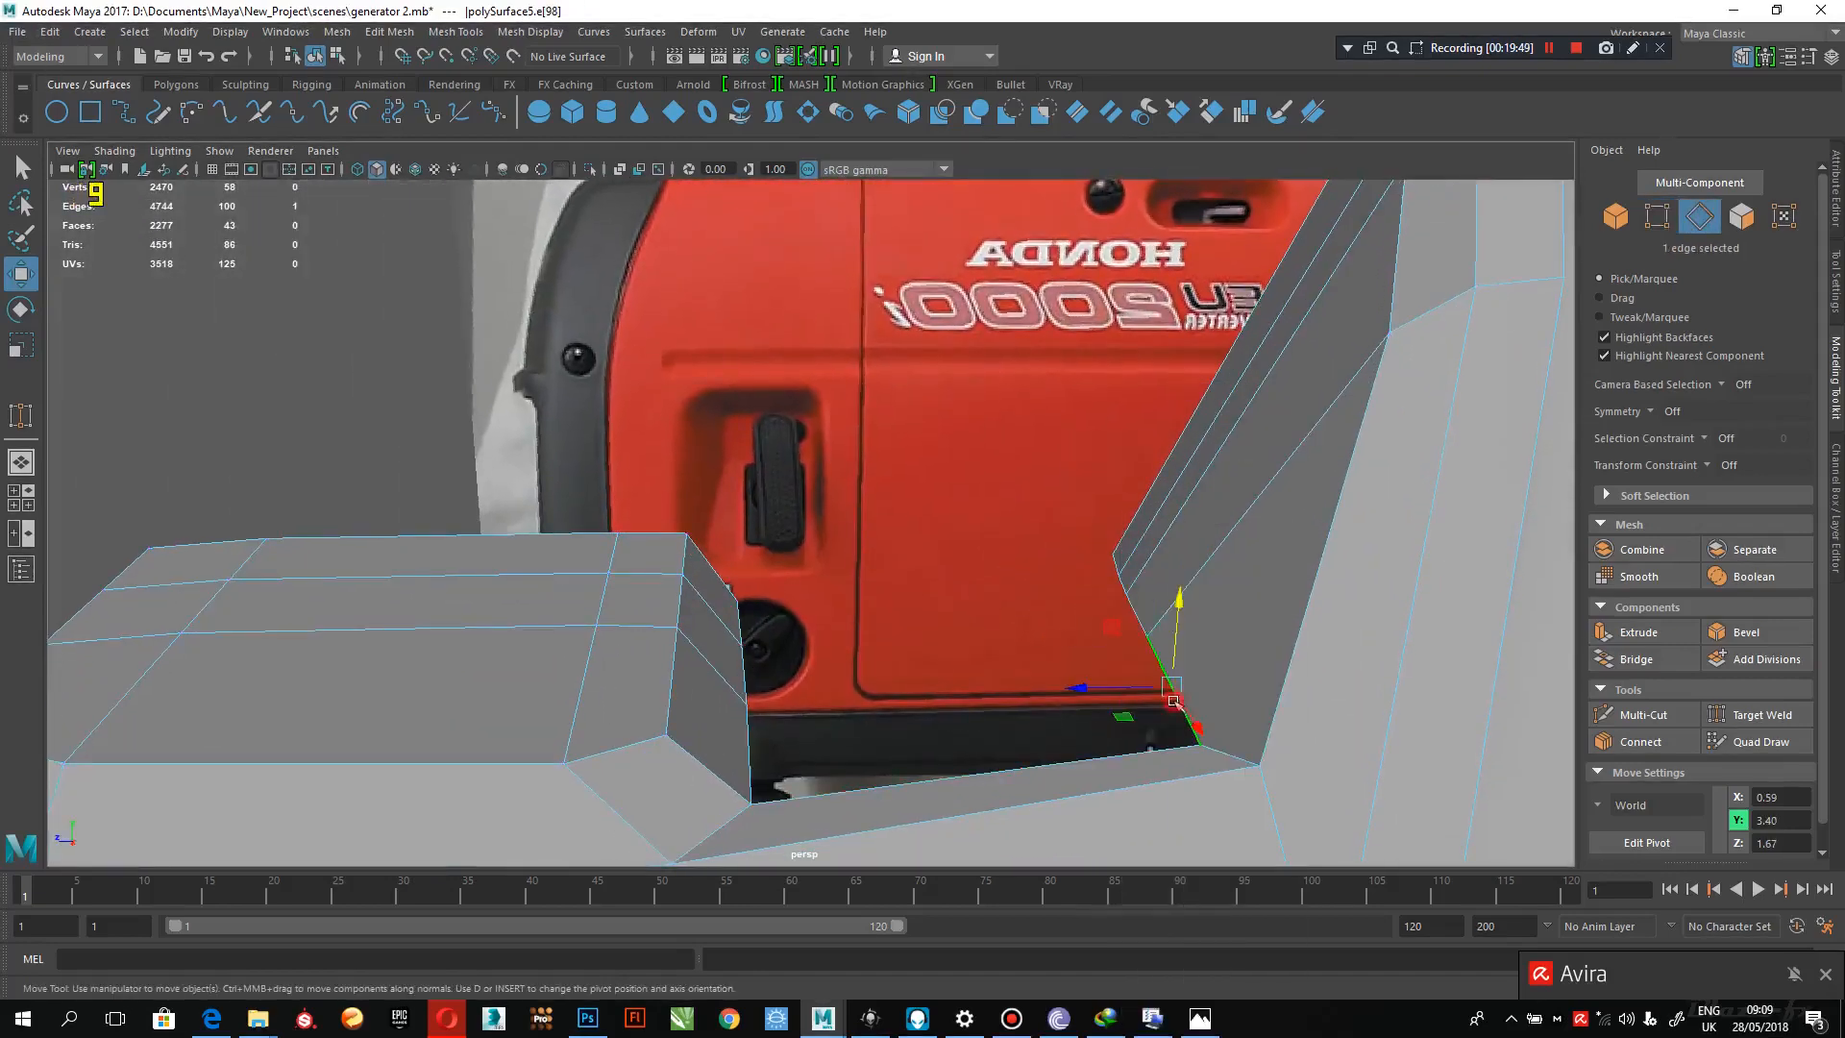
left_click(746, 758, "shift")
right_click_drag(741, 681, 714, 898, "shift")
- Bridge the next pair of facing edges between the raised top and the strut to extend the recess floor
mouse_move(928, 729)
left_mouse_down("alt")
mouse_move(971, 741)
mouse_move(900, 710)
mouse_move(911, 727)
left_mouse_up("alt")
left_click_drag(737, 591, 749, 594, "alt")
middle_click_drag(750, 594, 671, 461, "alt")
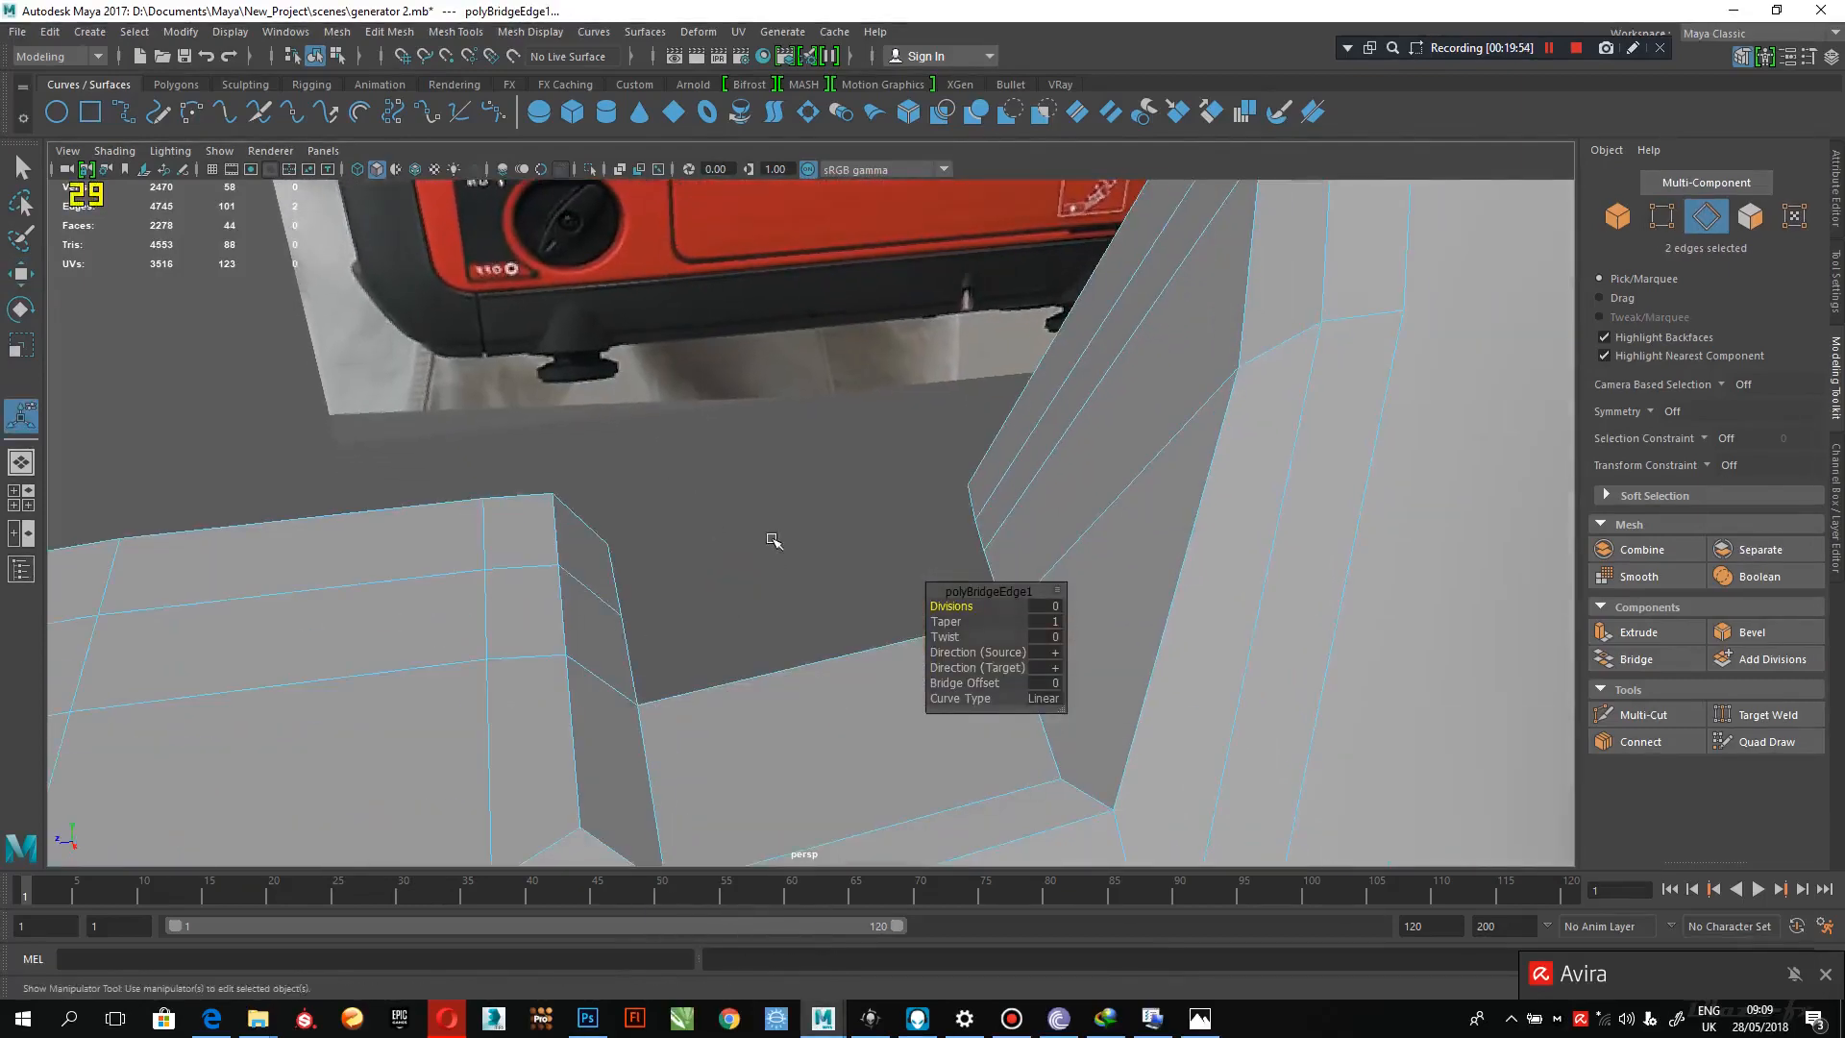
left_click(771, 539)
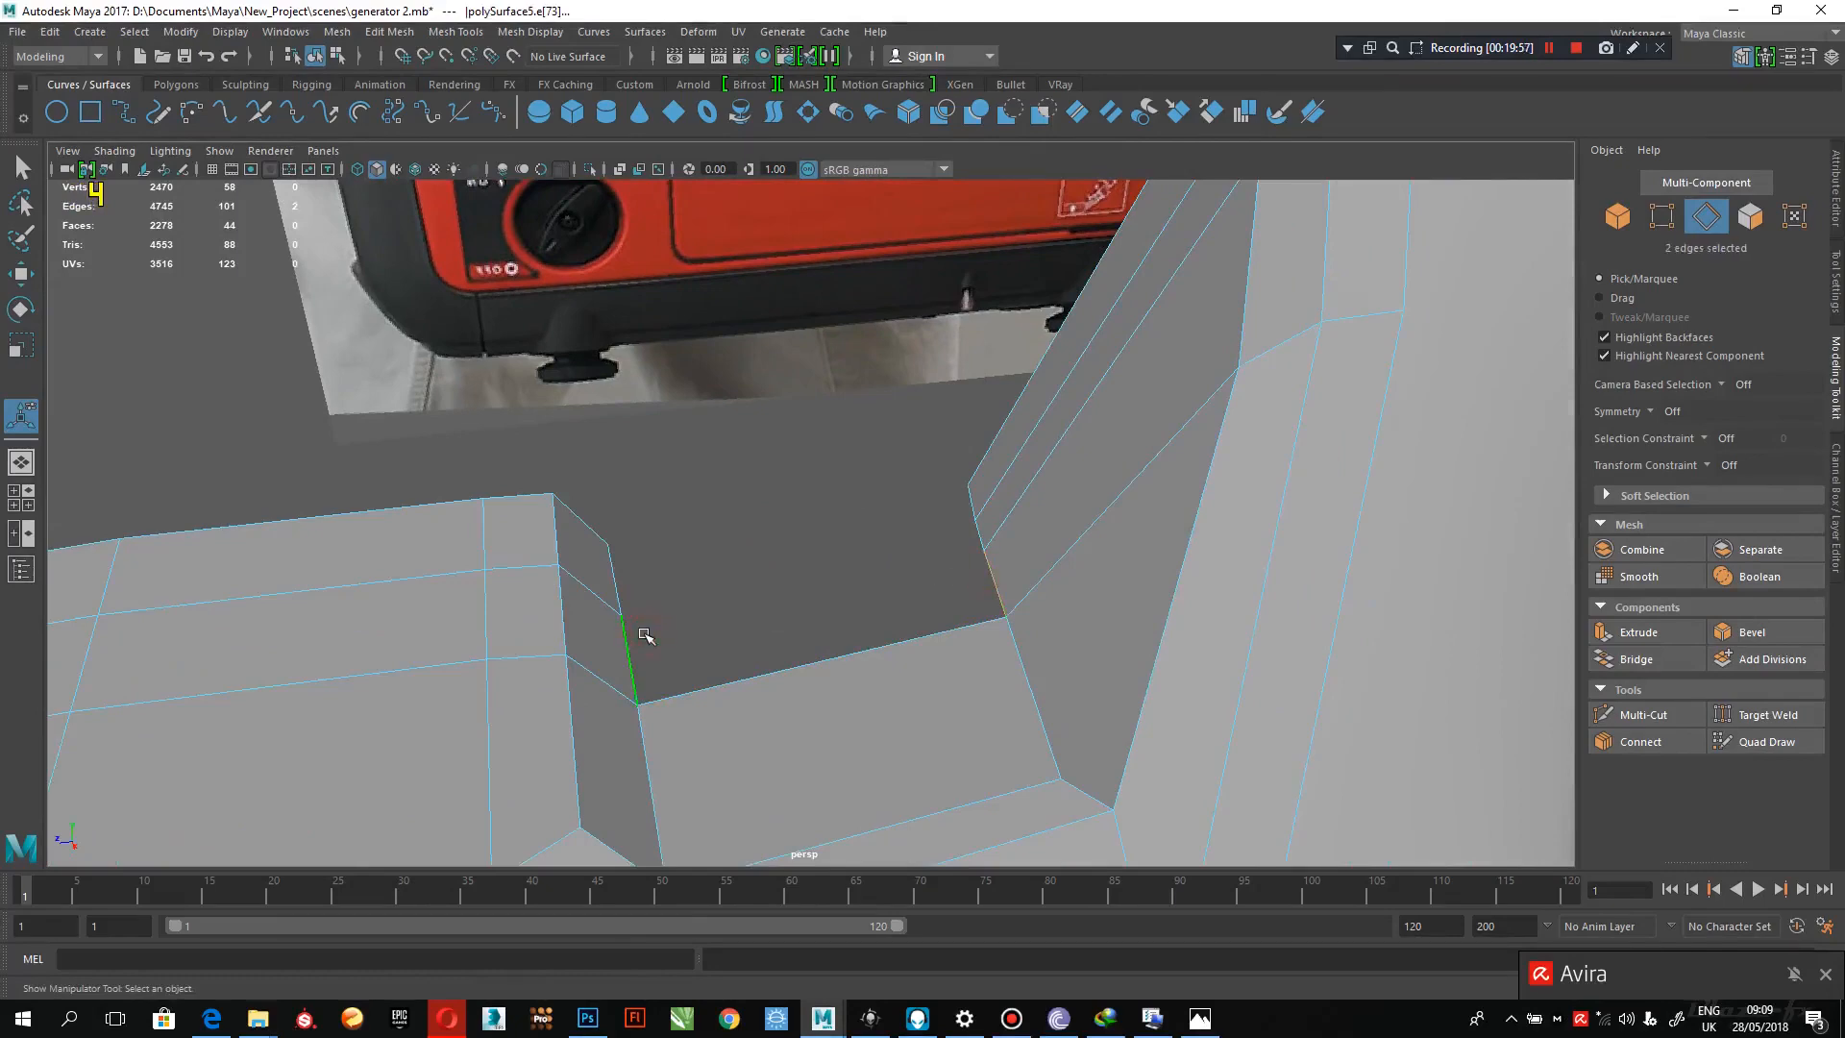
key("g")
left_click_drag(710, 636, 643, 605, "alt")
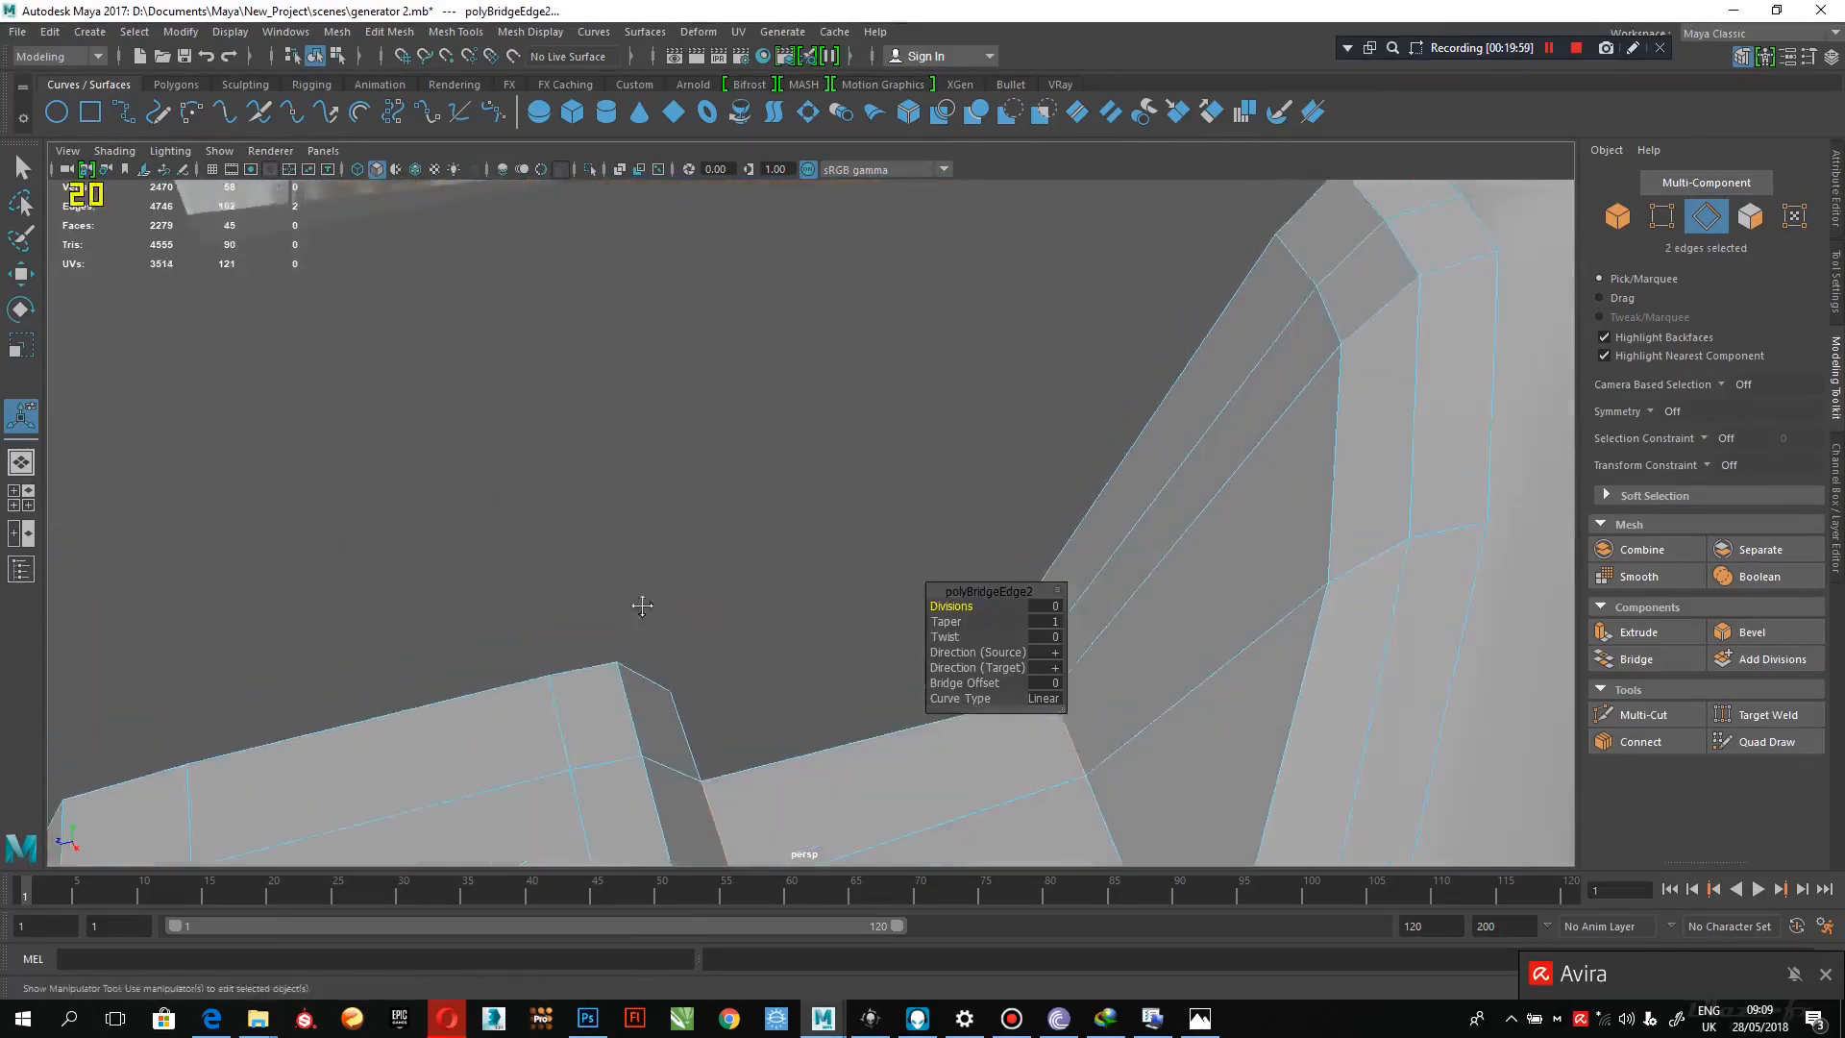
- Delete the surplus three-edge run on the strut's sloping face beside the piece's centre line
middle_click_drag(643, 605, 536, 524, "alt")
right_click_drag(536, 523, 223, 518, "alt")
left_click_drag(354, 552, 472, 544, "alt")
middle_click_drag(646, 447, 626, 584, "alt")
left_click_drag(627, 585, 741, 539, "alt")
right_click_drag(793, 548, 729, 532, "alt")
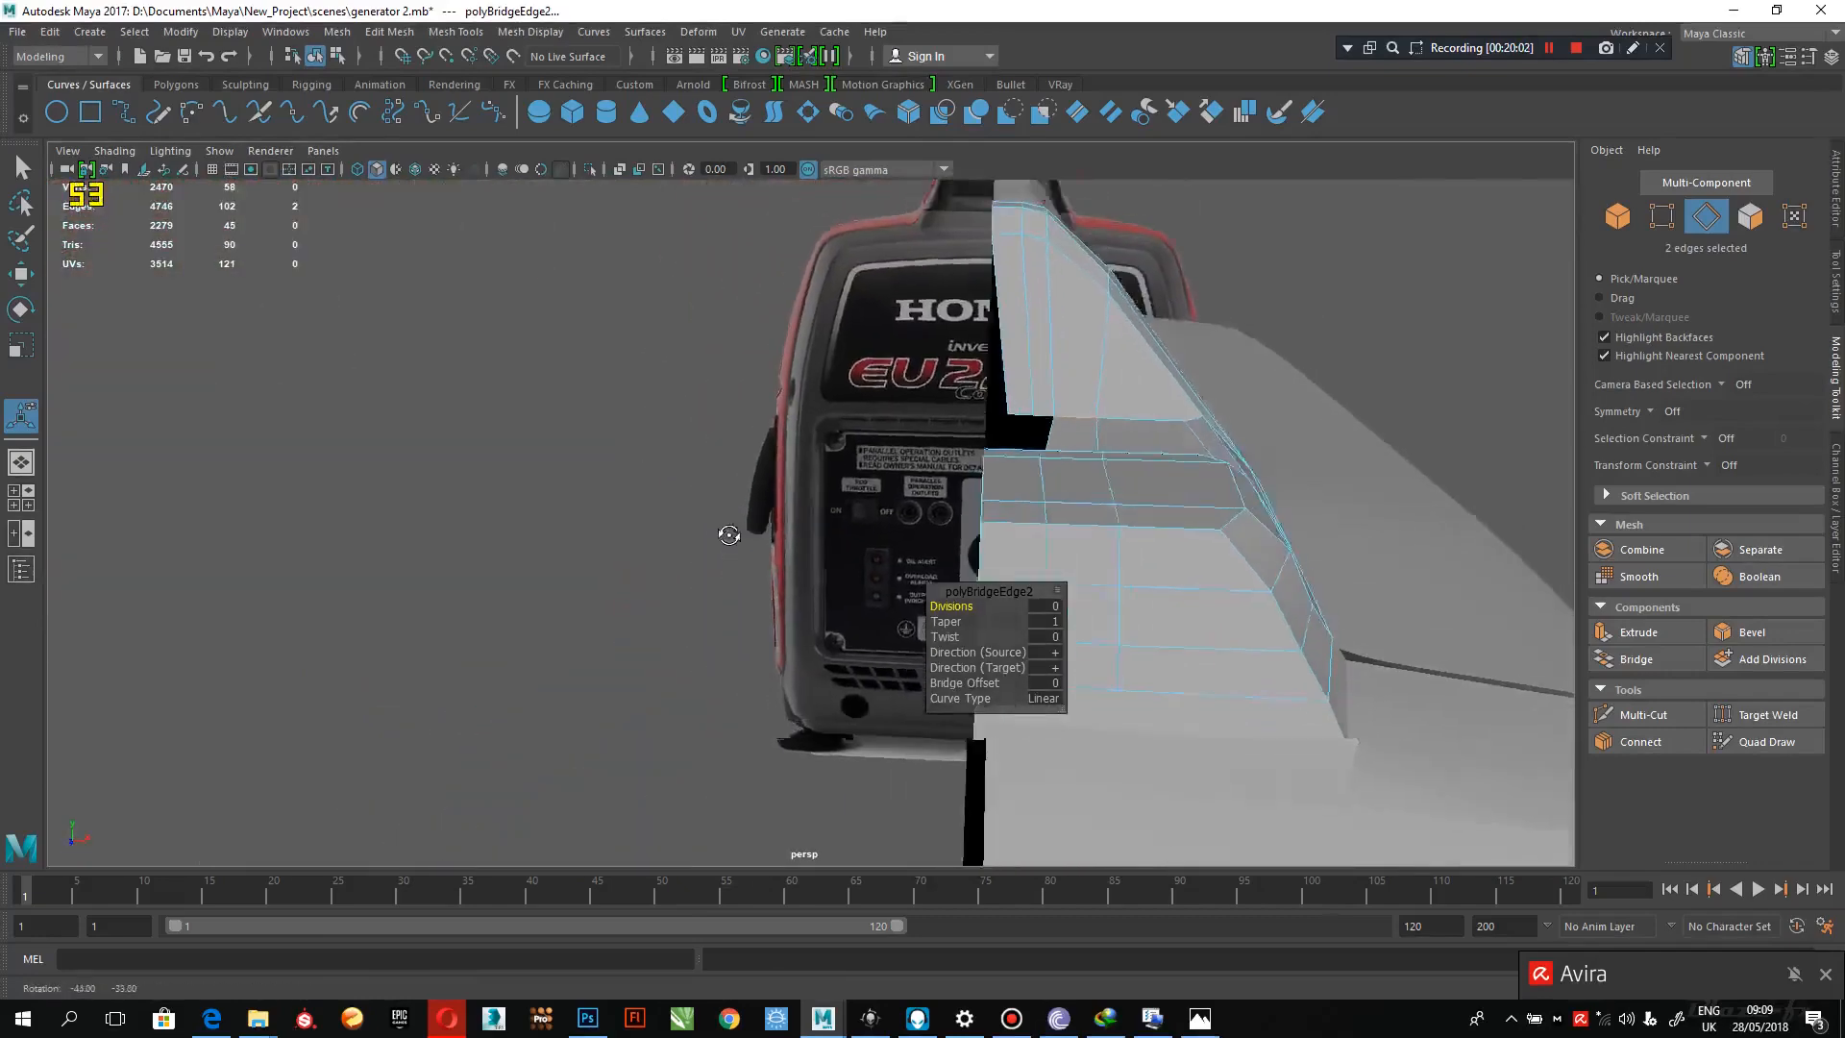
middle_click_drag(869, 447, 847, 571, "alt")
left_click_drag(846, 571, 927, 389, "alt")
left_click(932, 390)
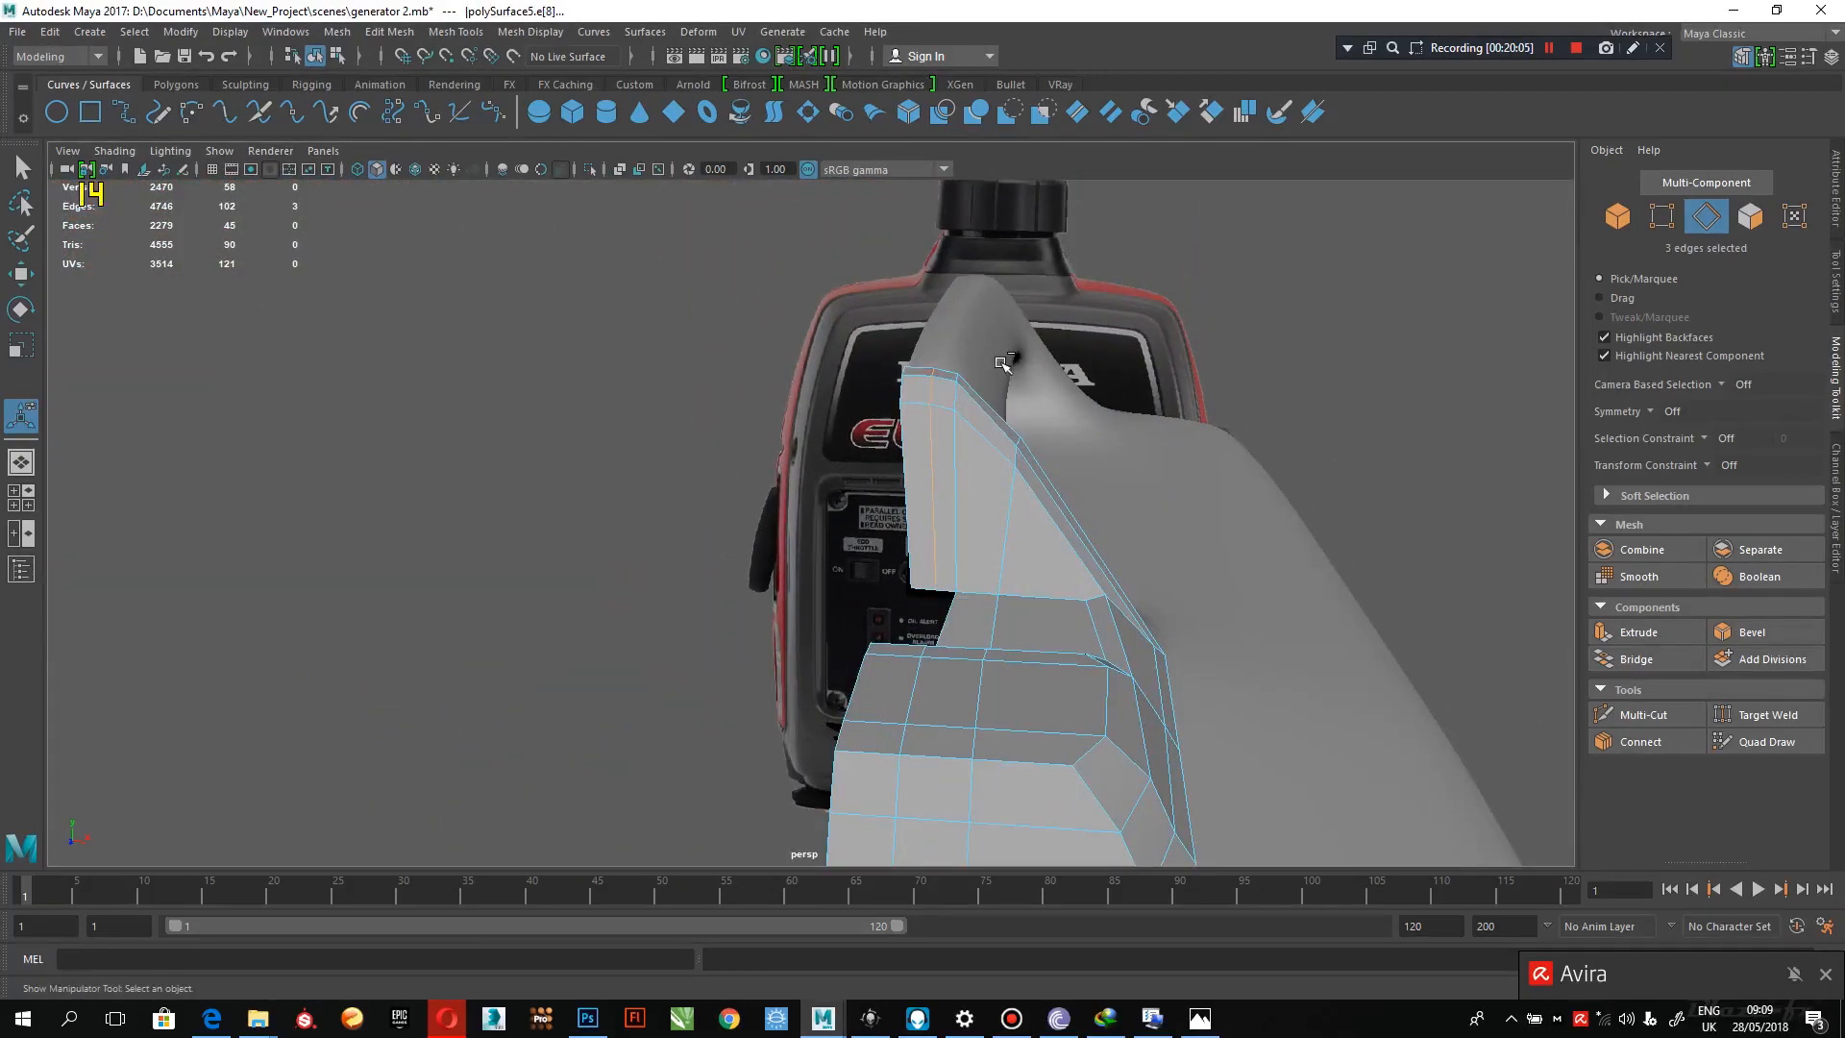
key("Delete")
- Bridge the last open pair of facing edges between the raised top and the strut at the centre line
mouse_move(1028, 441)
left_mouse_down("alt")
mouse_move(951, 438)
mouse_move(906, 474)
mouse_move(1086, 448)
mouse_move(1030, 447)
left_mouse_up("alt")
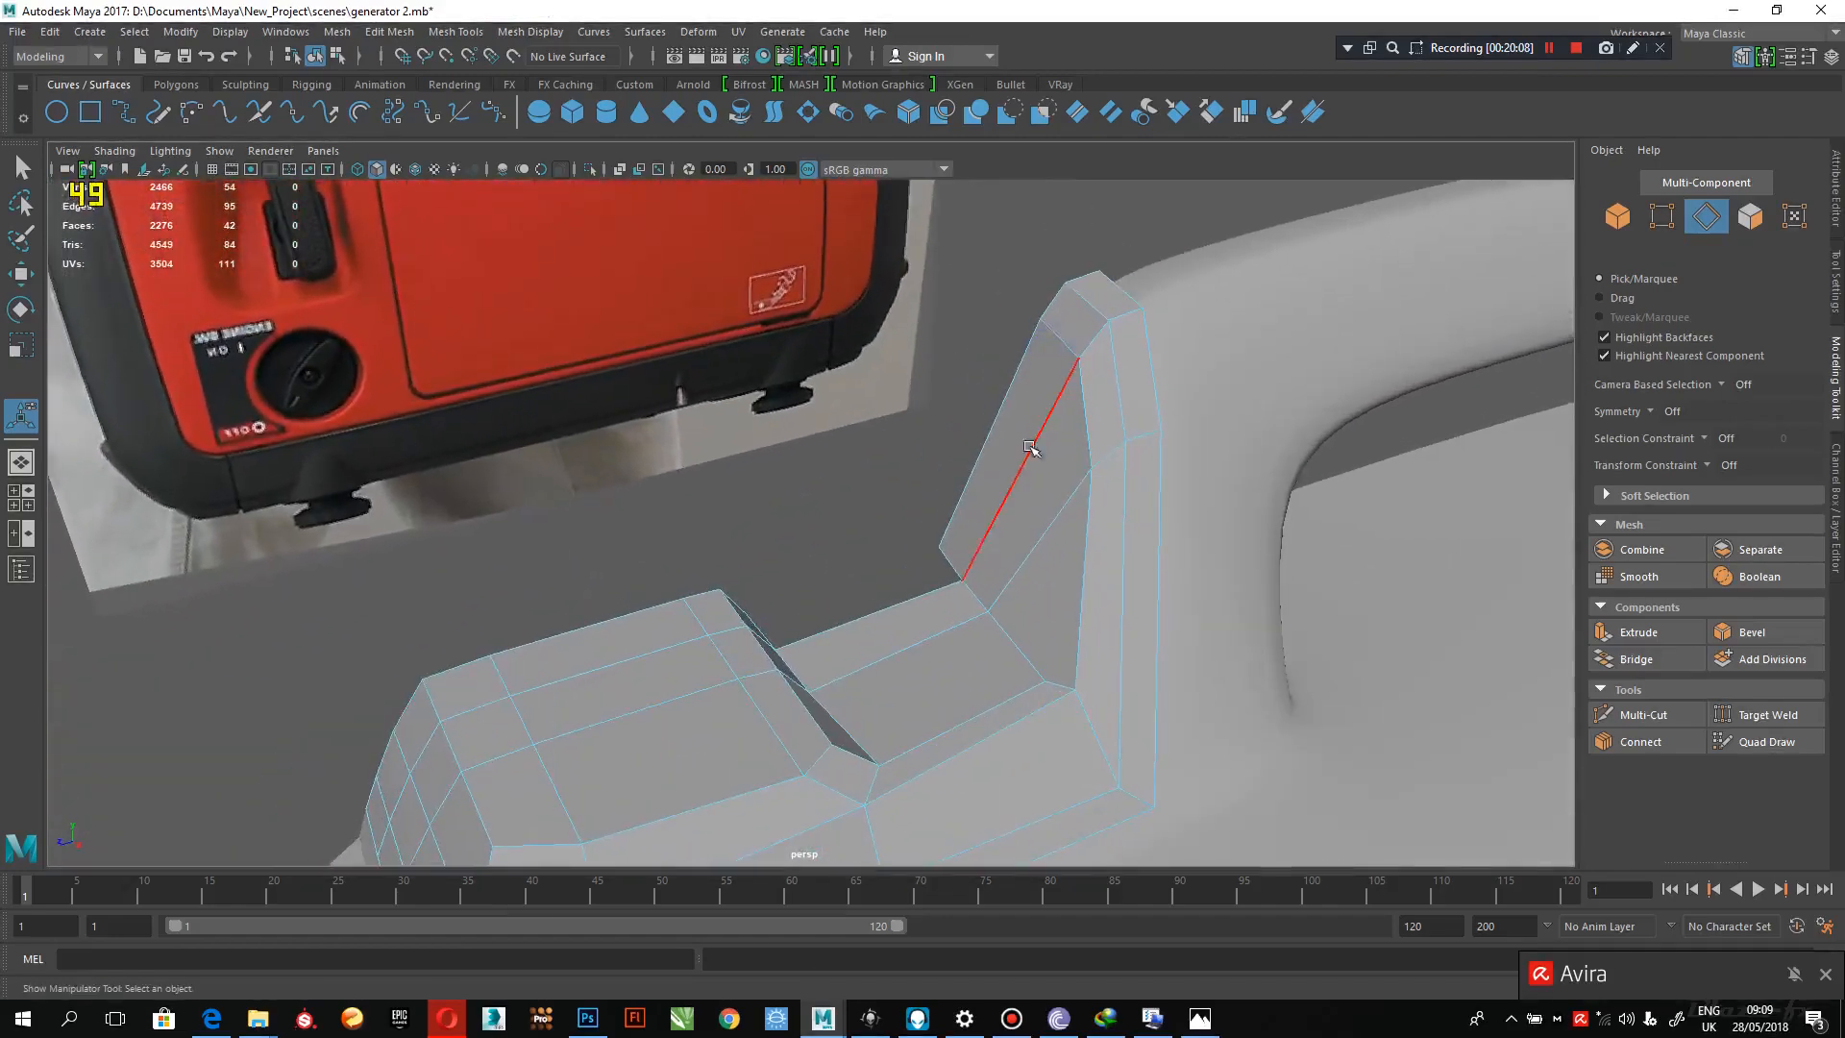
left_click_drag(964, 567, 909, 640, "alt")
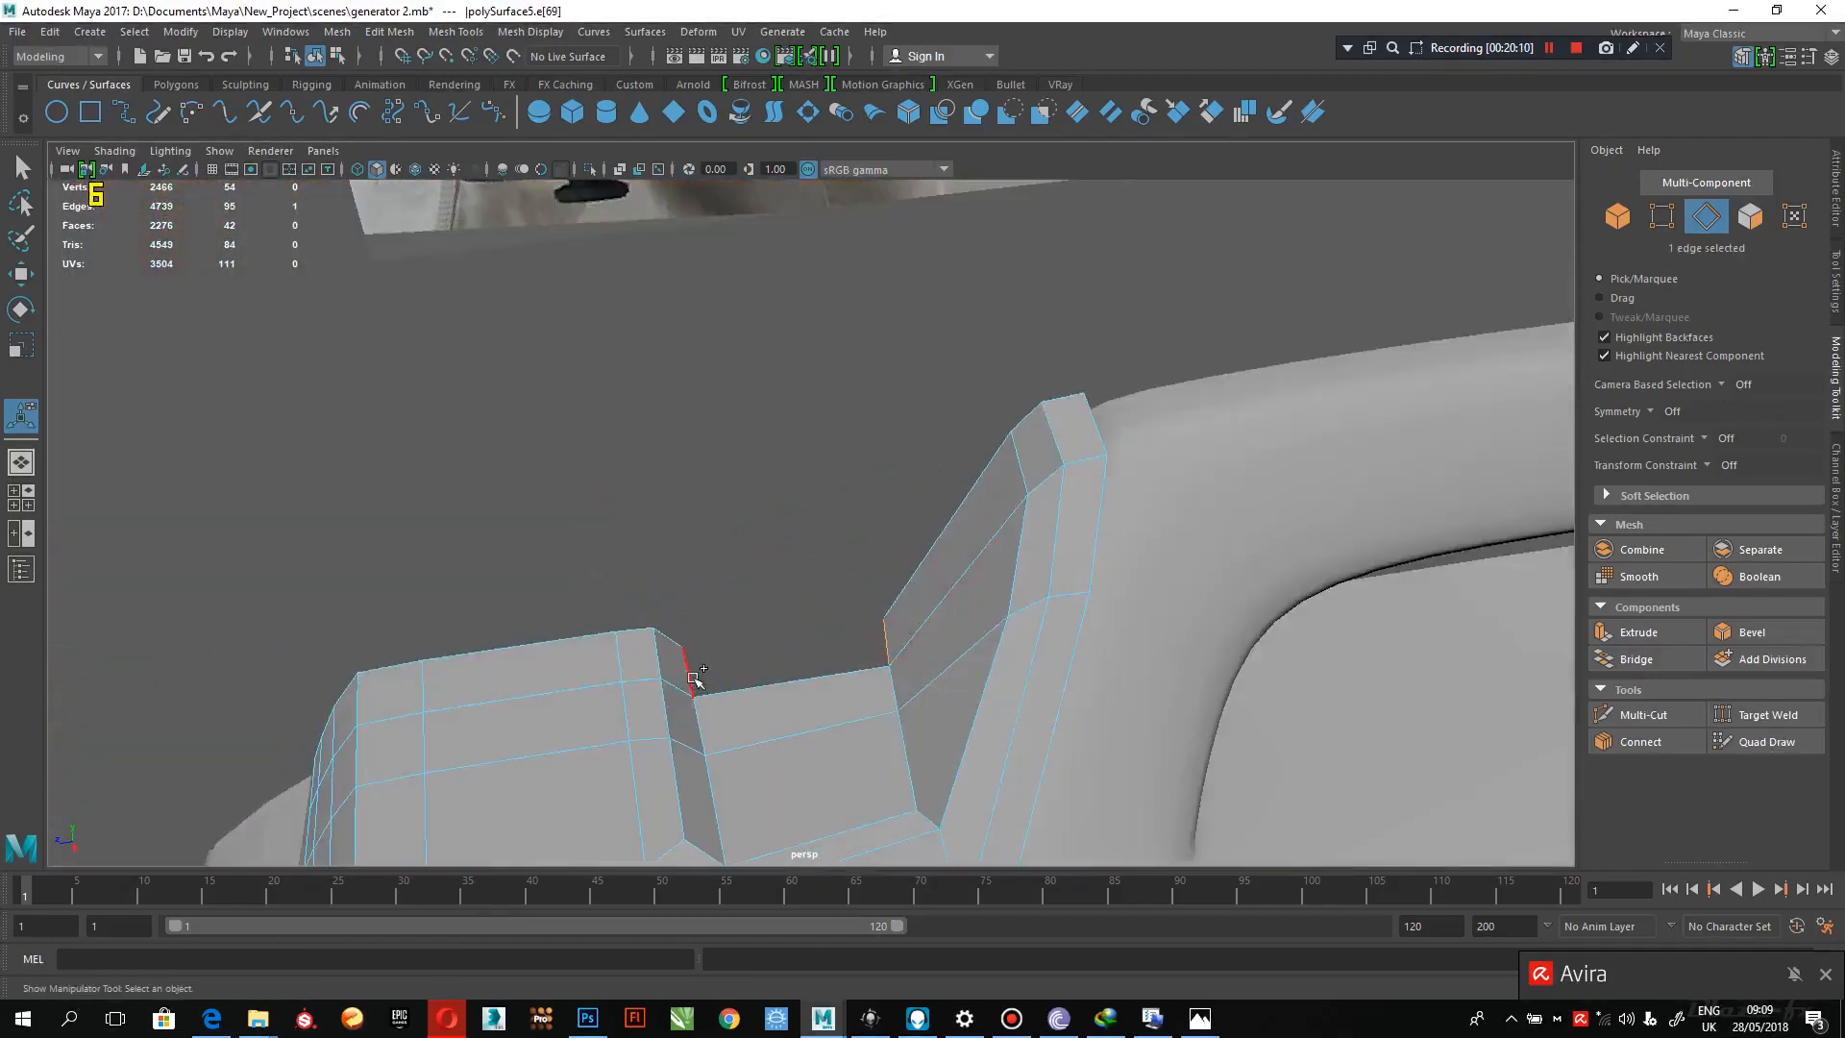
key("g")
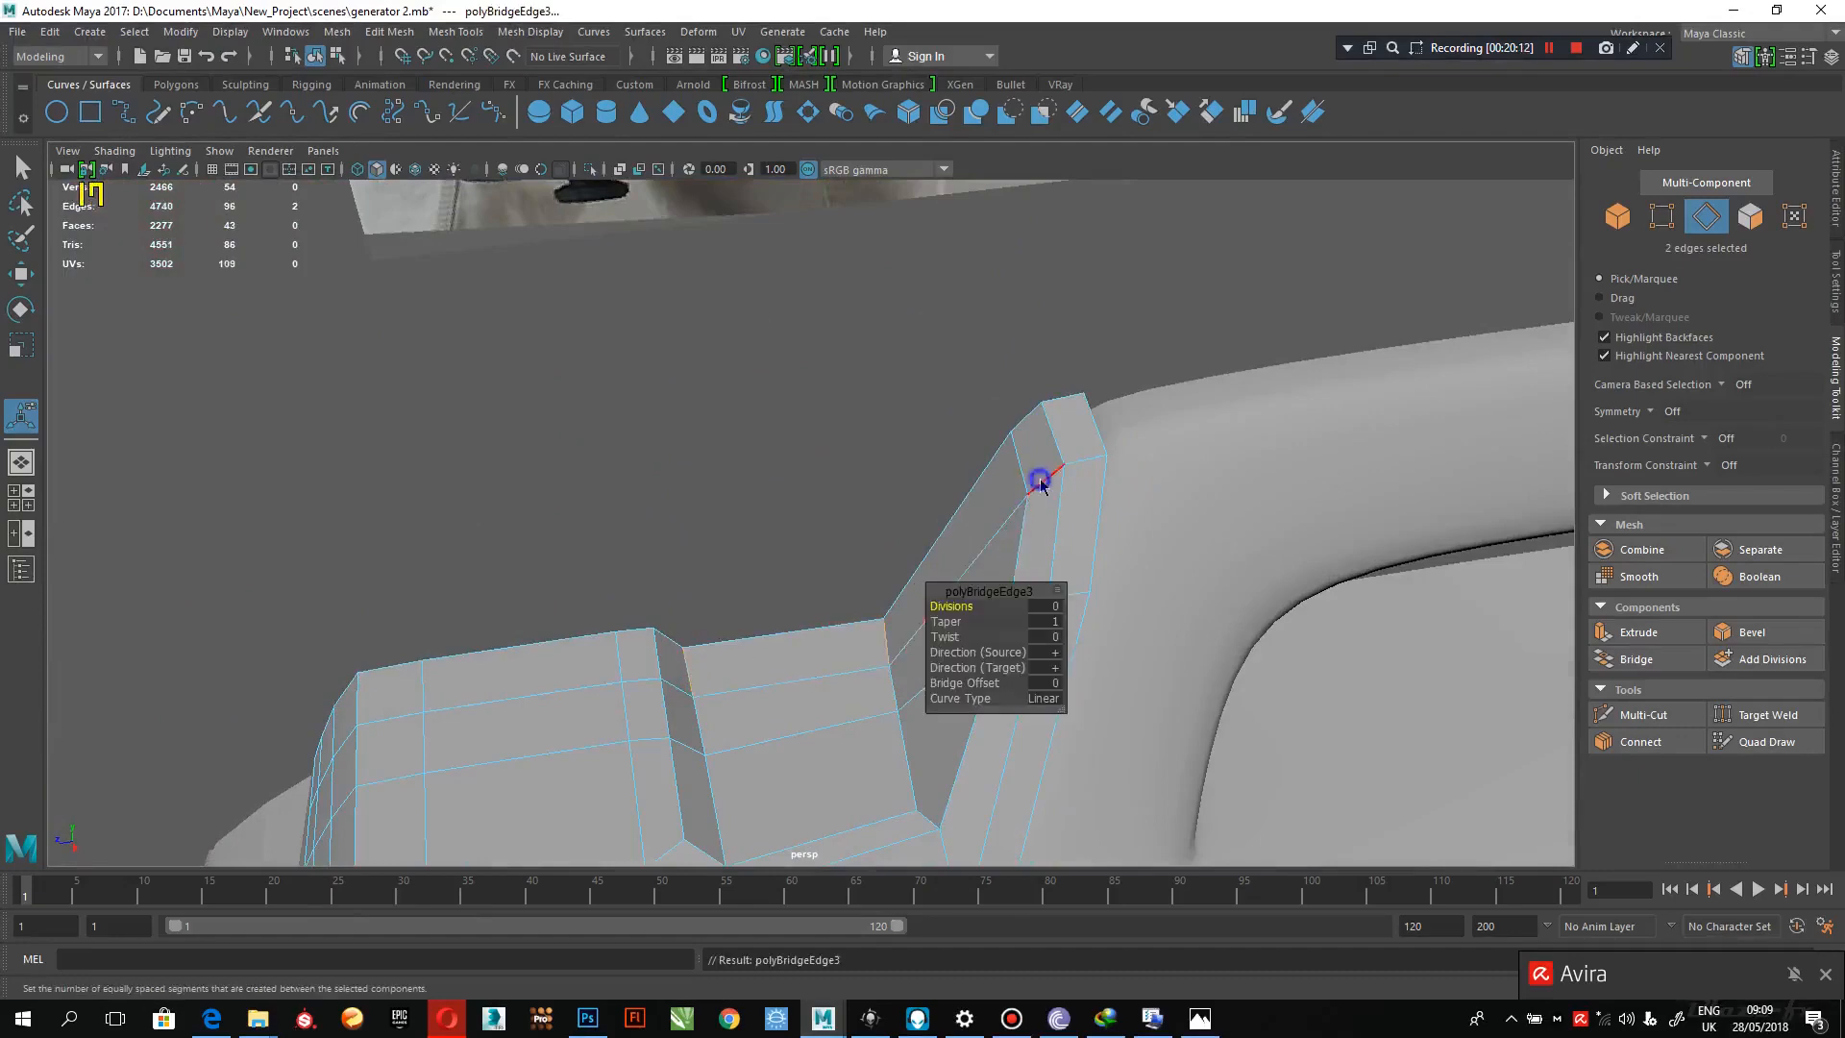
right_click_drag(1040, 482, 1066, 359)
left_click(753, 308)
- Show the front top piece in smooth preview and inspect the bridged recess and its curve into the strut
scroll(753, 313, "down", 4)
left_click_drag(851, 415, 901, 473, "alt")
right_click_drag(901, 473, 1100, 605, "alt")
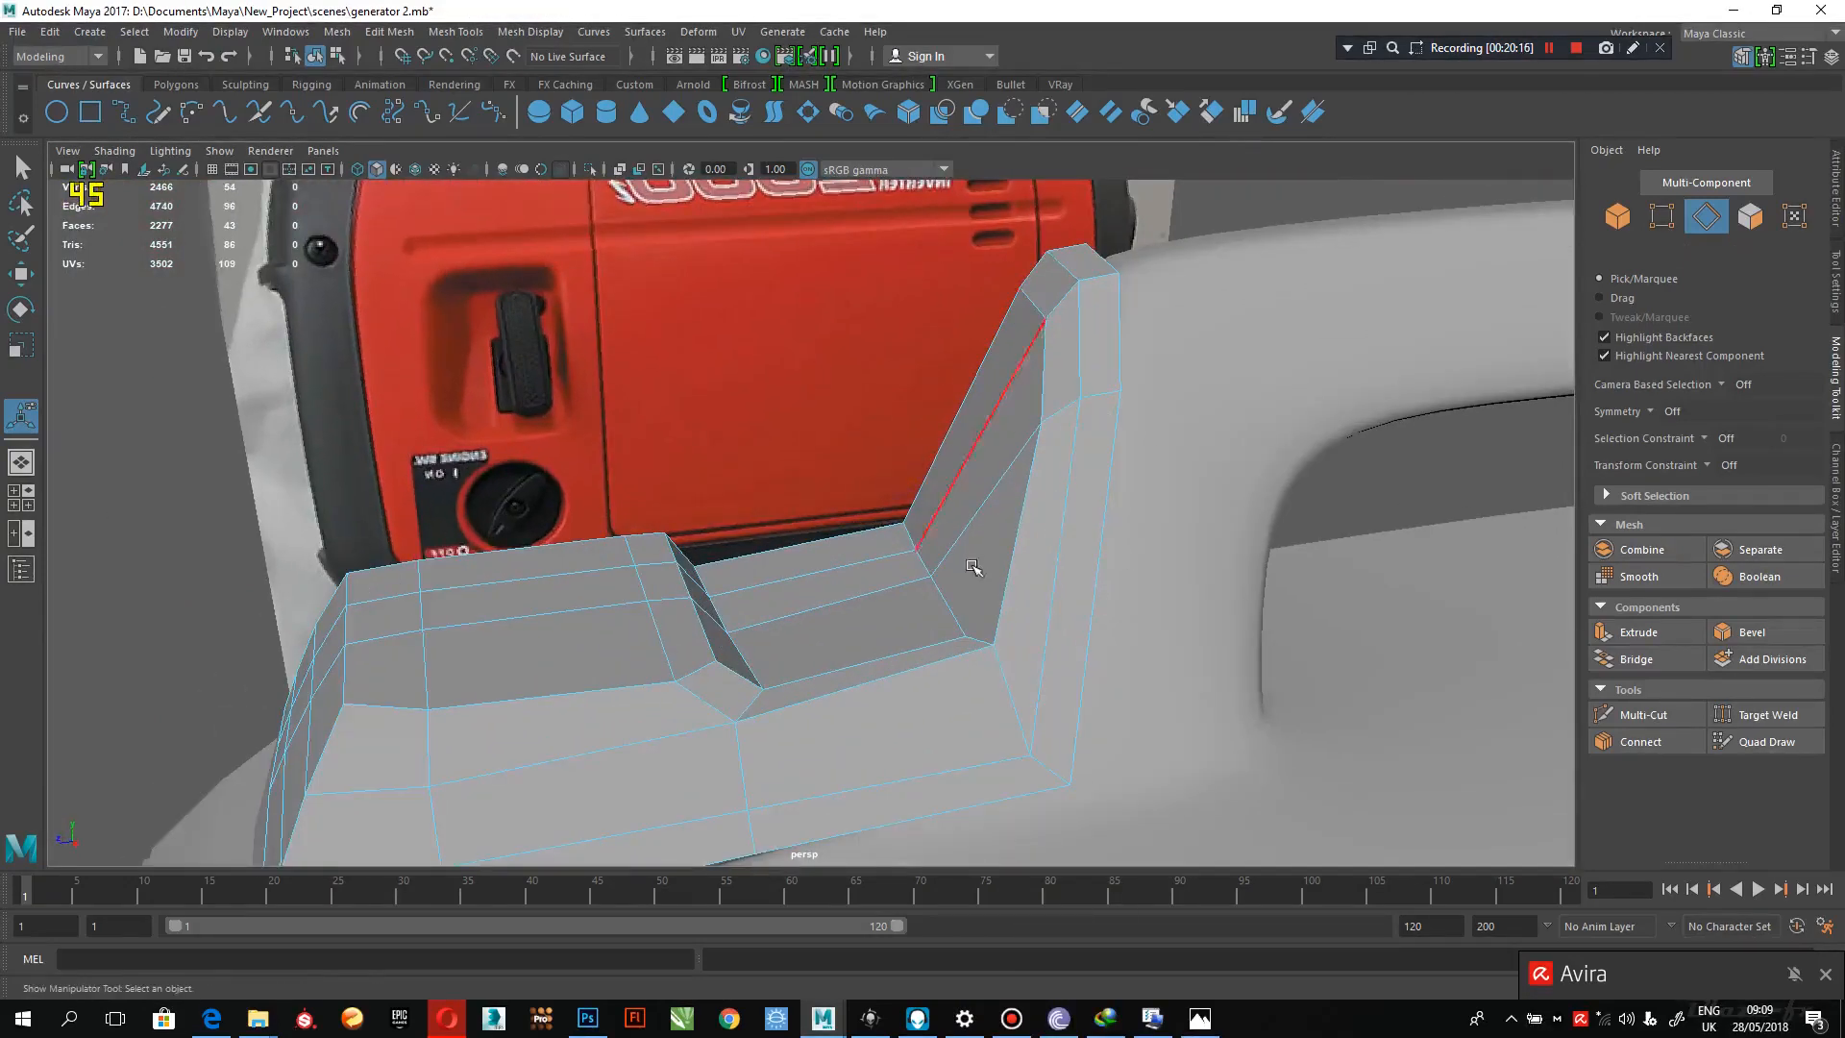
key("3")
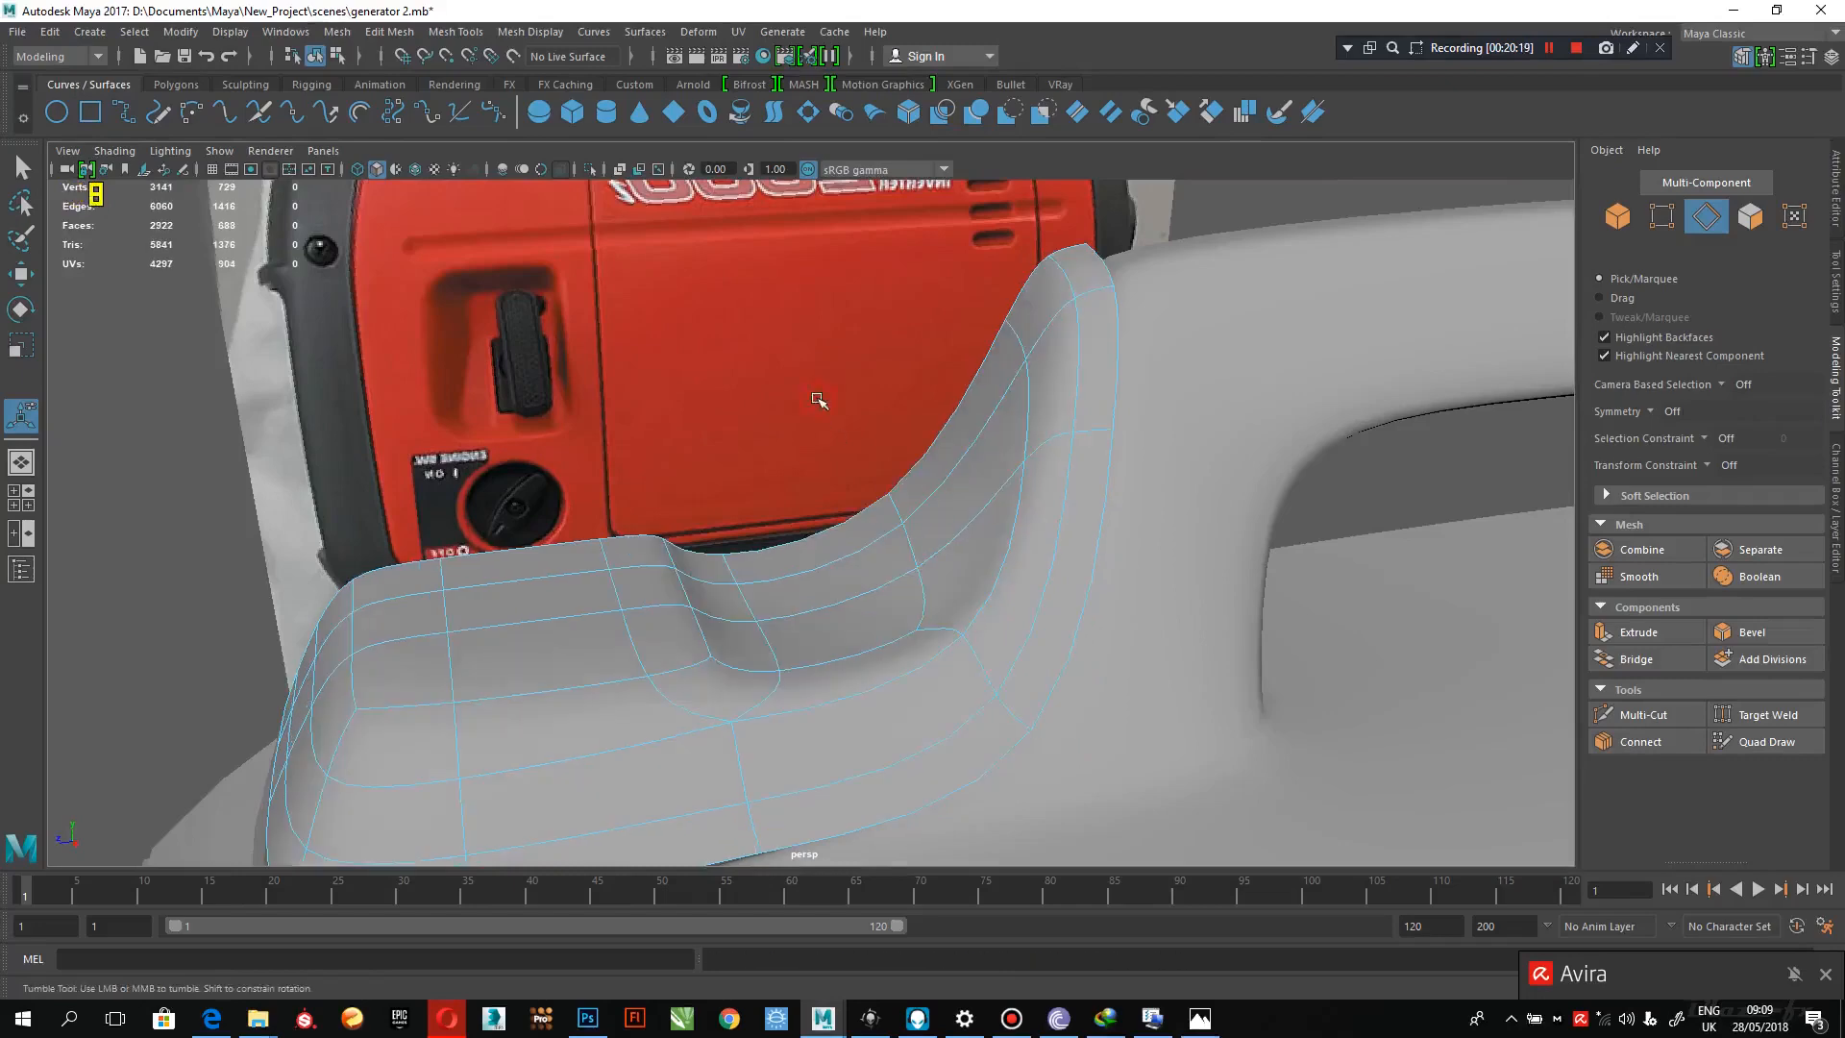
right_click_drag(897, 463, 247, 570, "alt")
left_click_drag(247, 570, 847, 511, "alt")
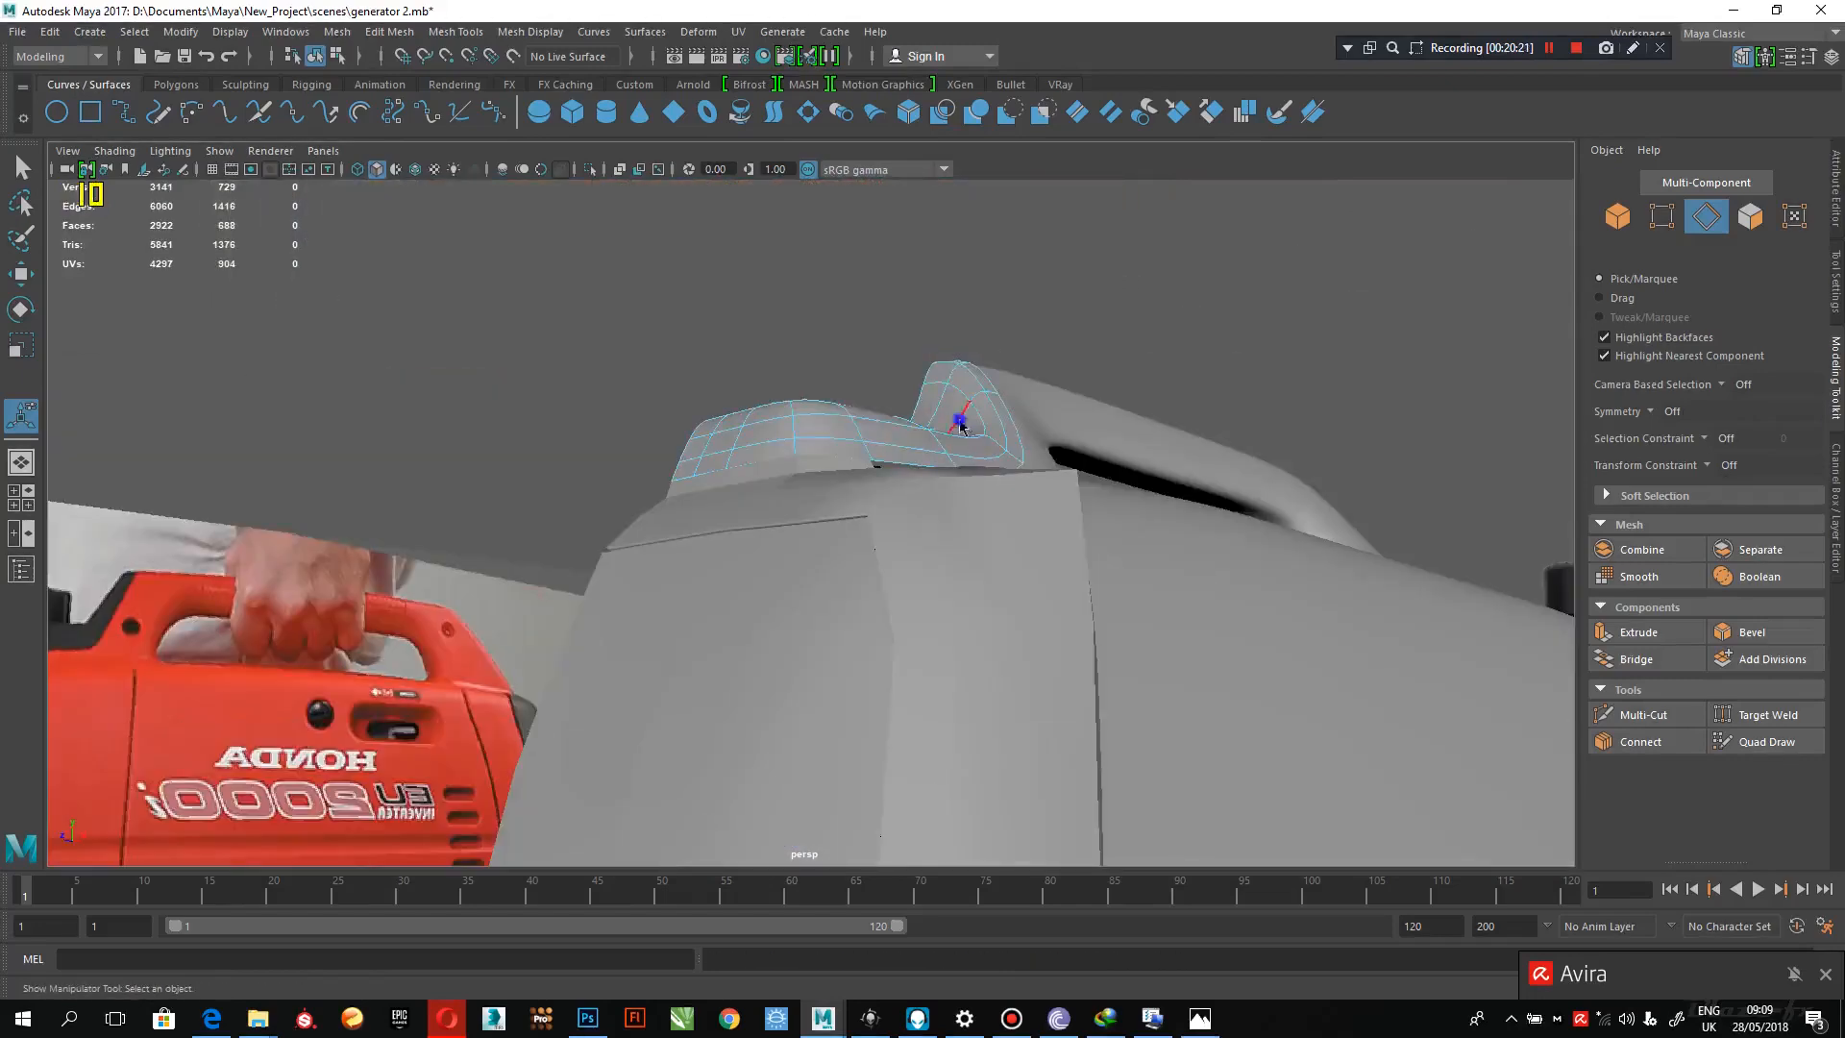
- Return to object mode and show the front casing panel below the top piece in smooth preview
right_click_drag(959, 420, 1081, 306)
left_click_drag(1081, 309, 1022, 376, "alt")
left_click_drag(978, 392, 976, 528, "alt")
left_click(973, 533)
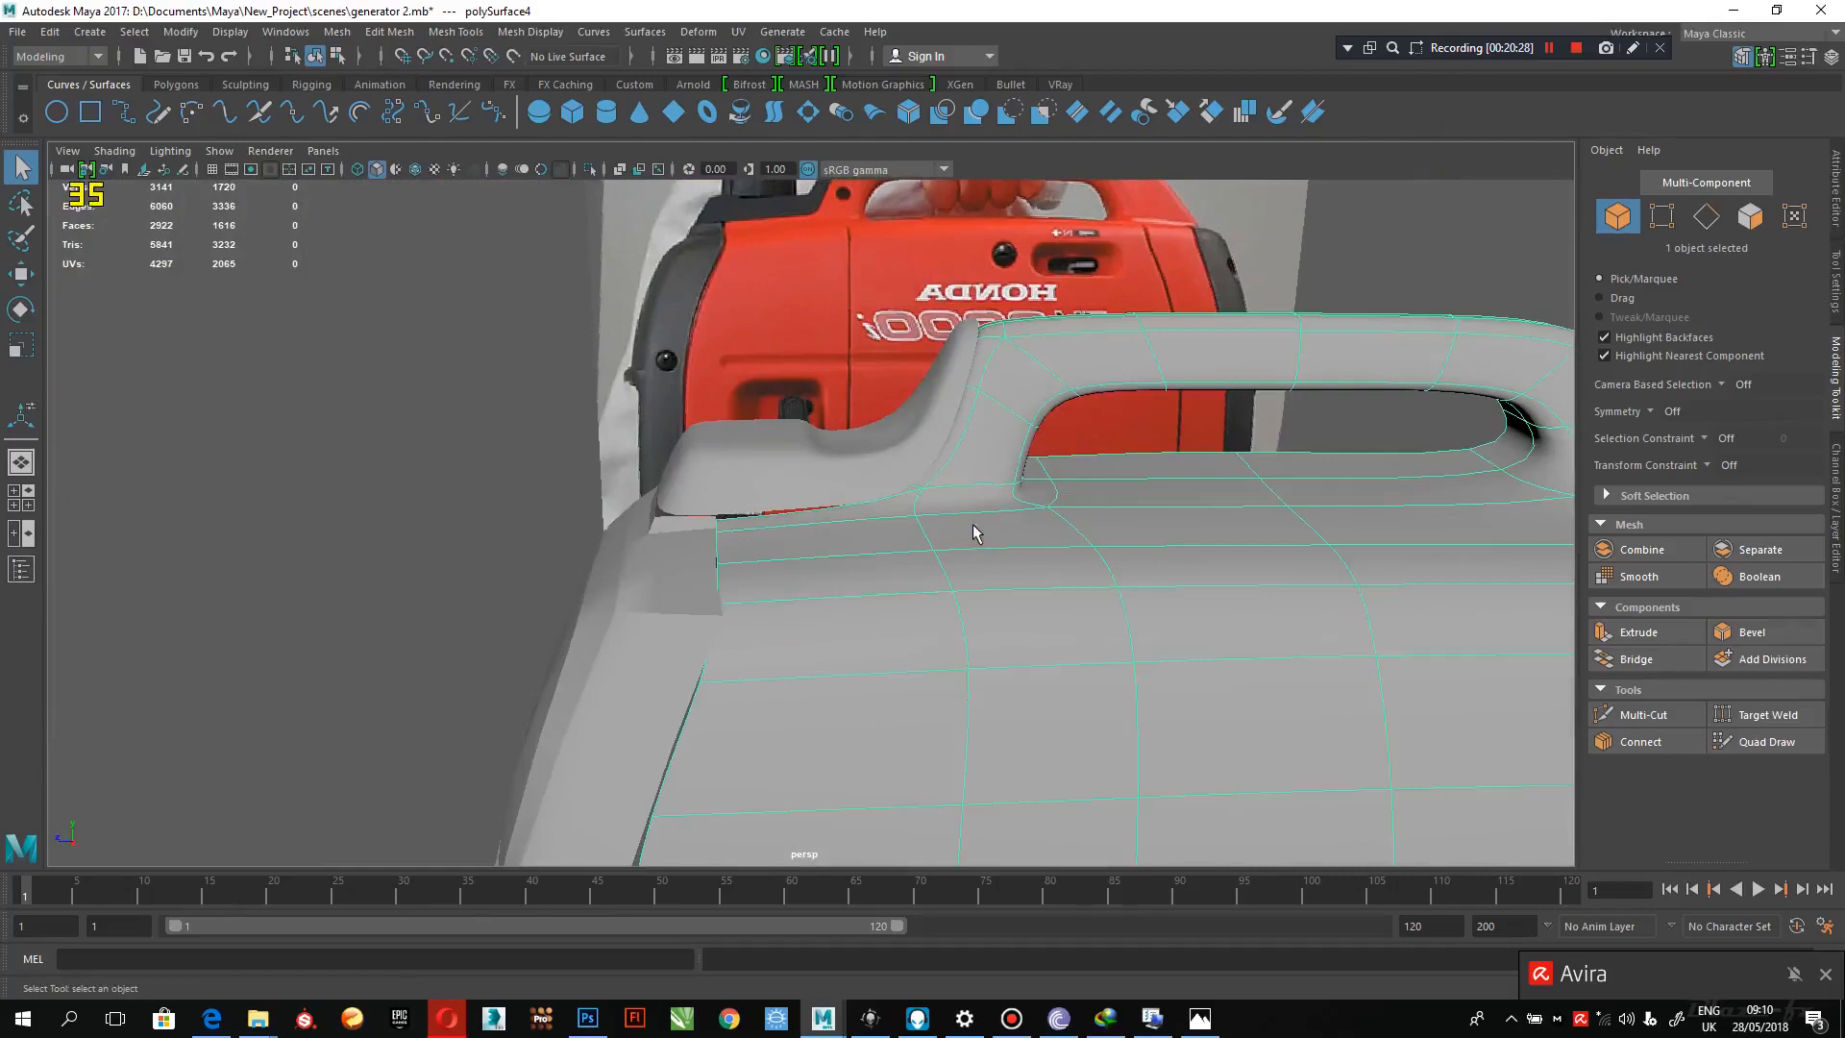
left_click(608, 564)
left_click(424, 519)
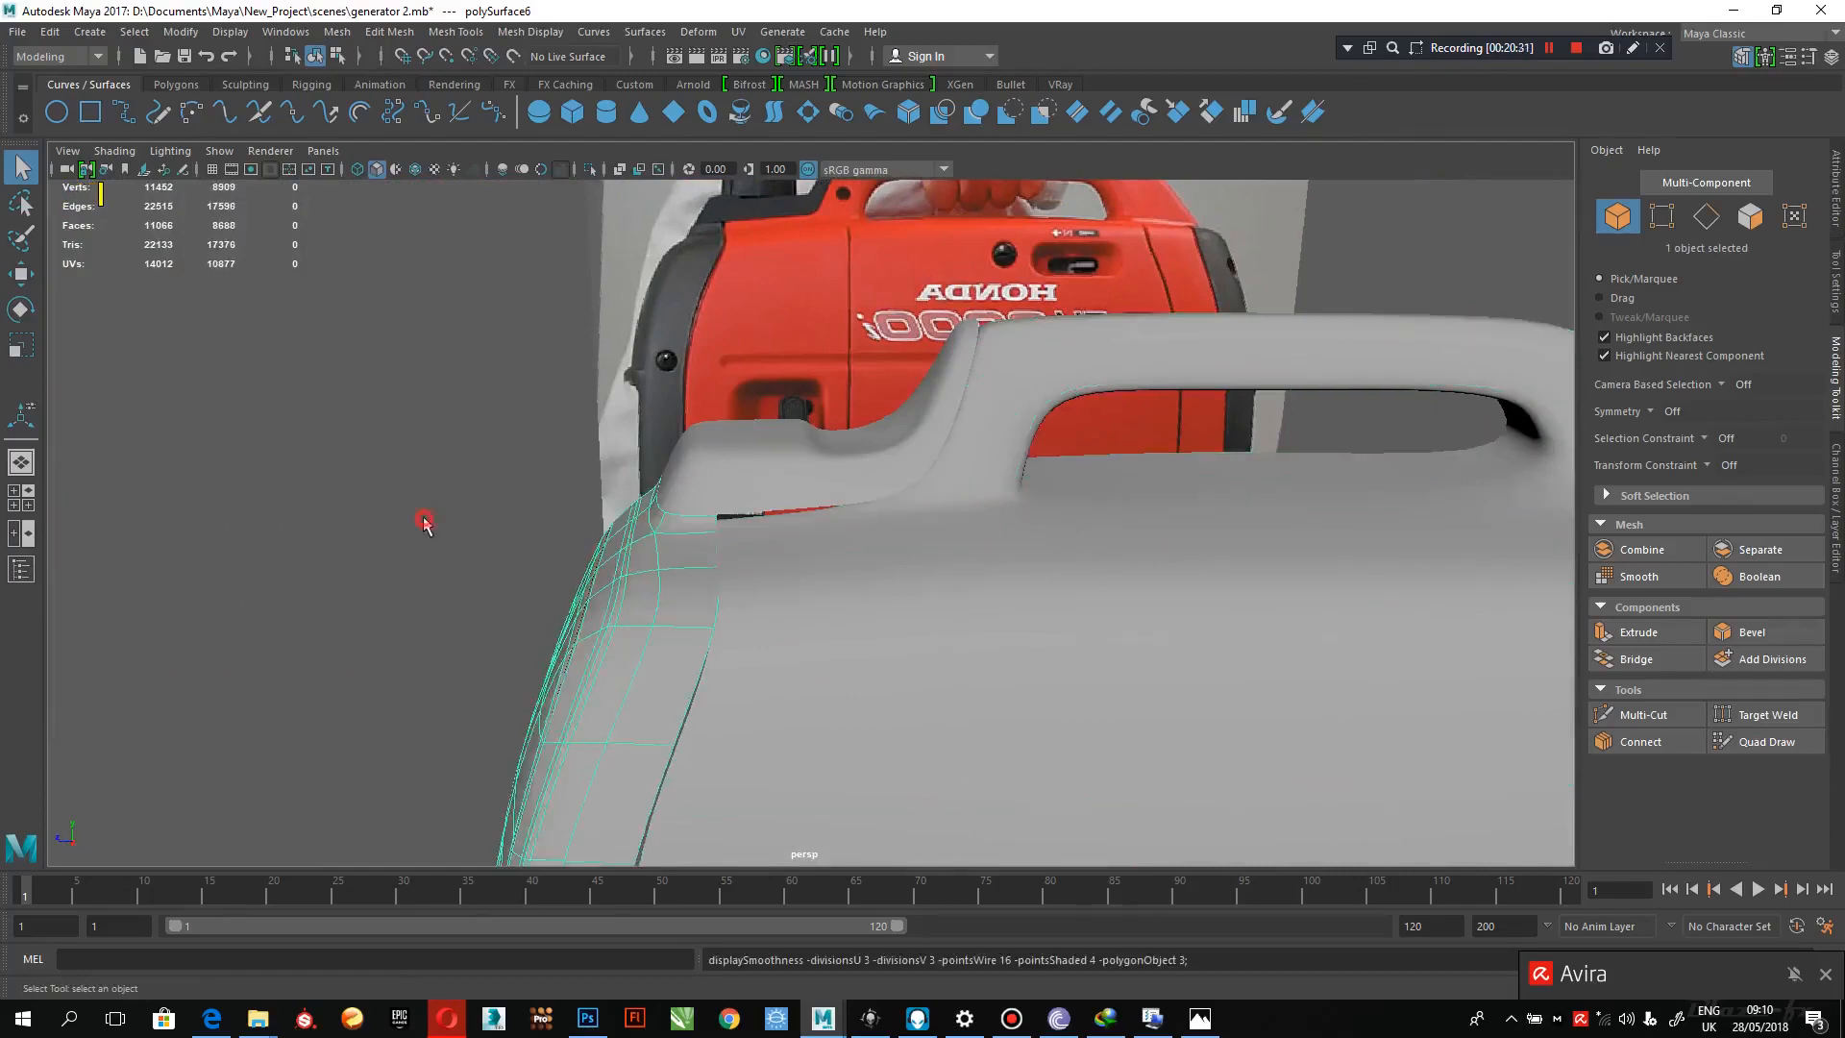
- Examine how the smoothed front top piece meets the casing and handle from several angles
left_click_drag(424, 518, 520, 580, "alt")
right_click_drag(520, 579, 711, 624, "alt")
left_click_drag(711, 624, 1105, 754, "alt")
right_click_drag(1105, 754, 989, 727, "alt")
left_click_drag(988, 728, 782, 858, "alt")
right_click_drag(782, 858, 805, 627, "alt")
left_click_drag(805, 626, 1169, 634, "alt")
right_click_drag(1169, 634, 774, 573, "alt")
left_click(774, 573)
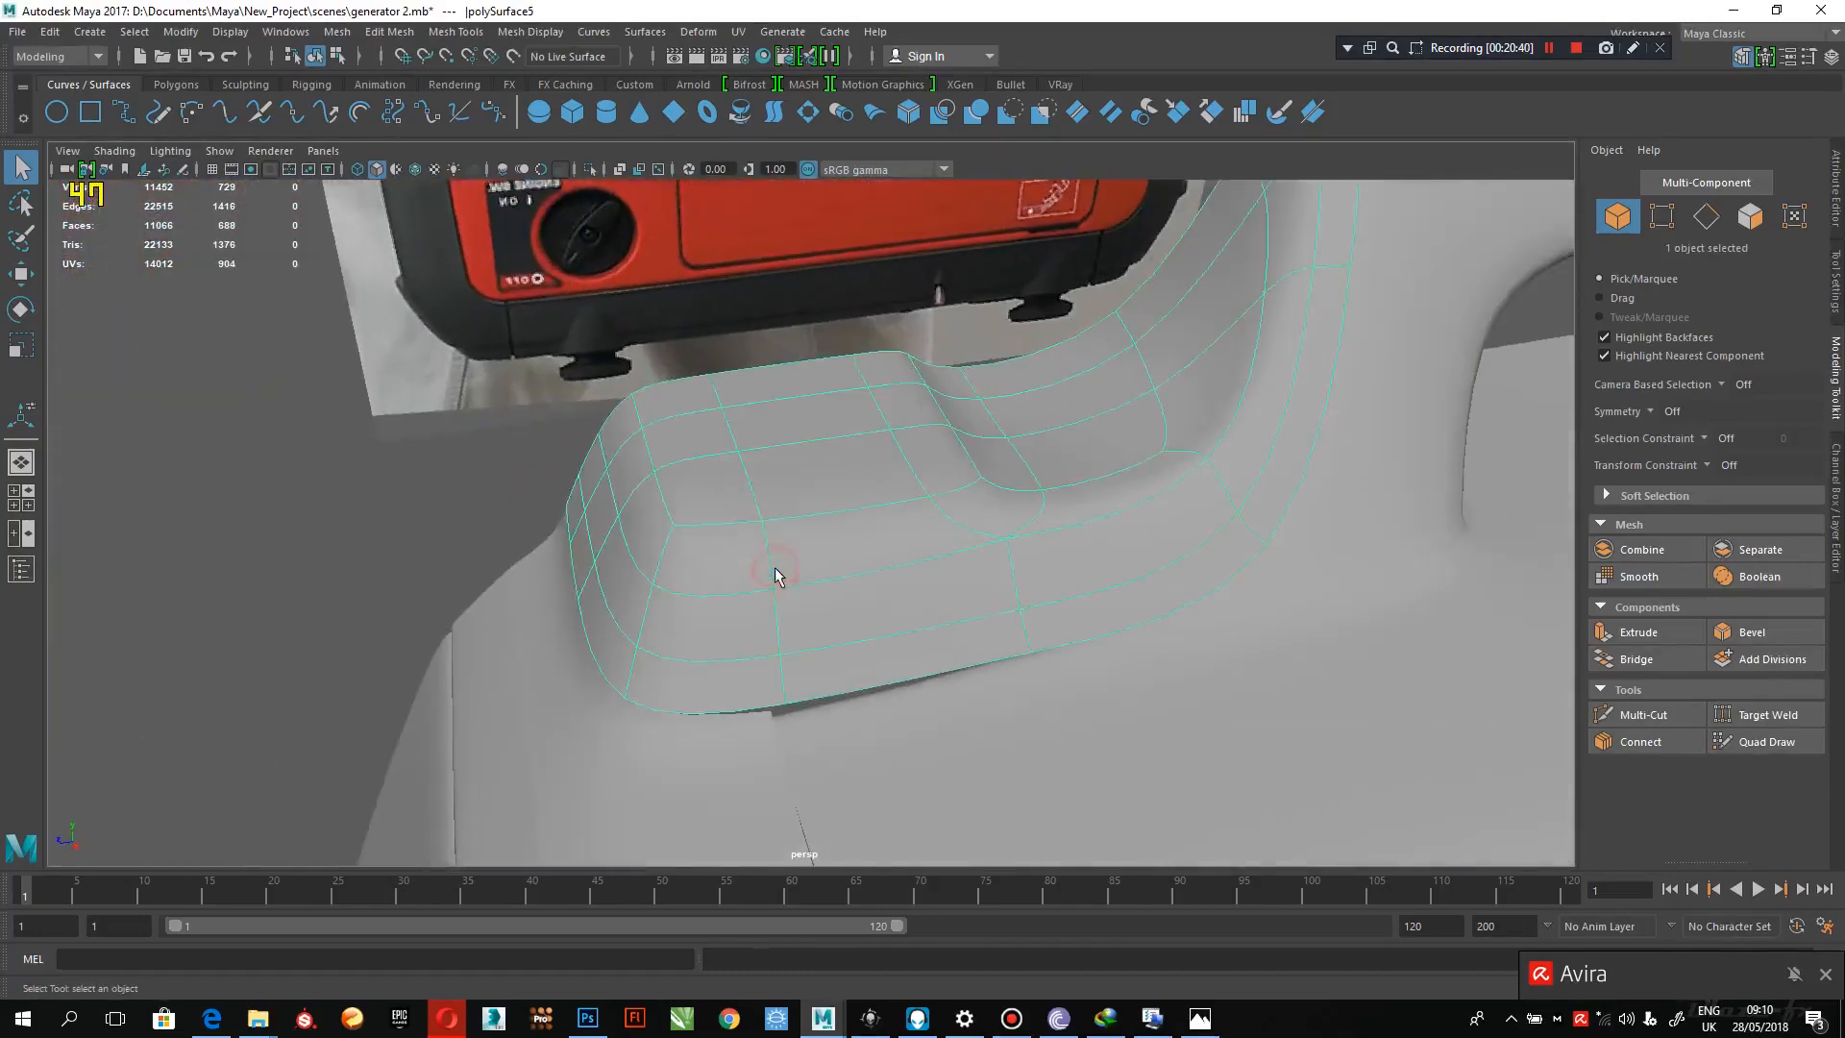
left_click_drag(1013, 704, 915, 642, "alt")
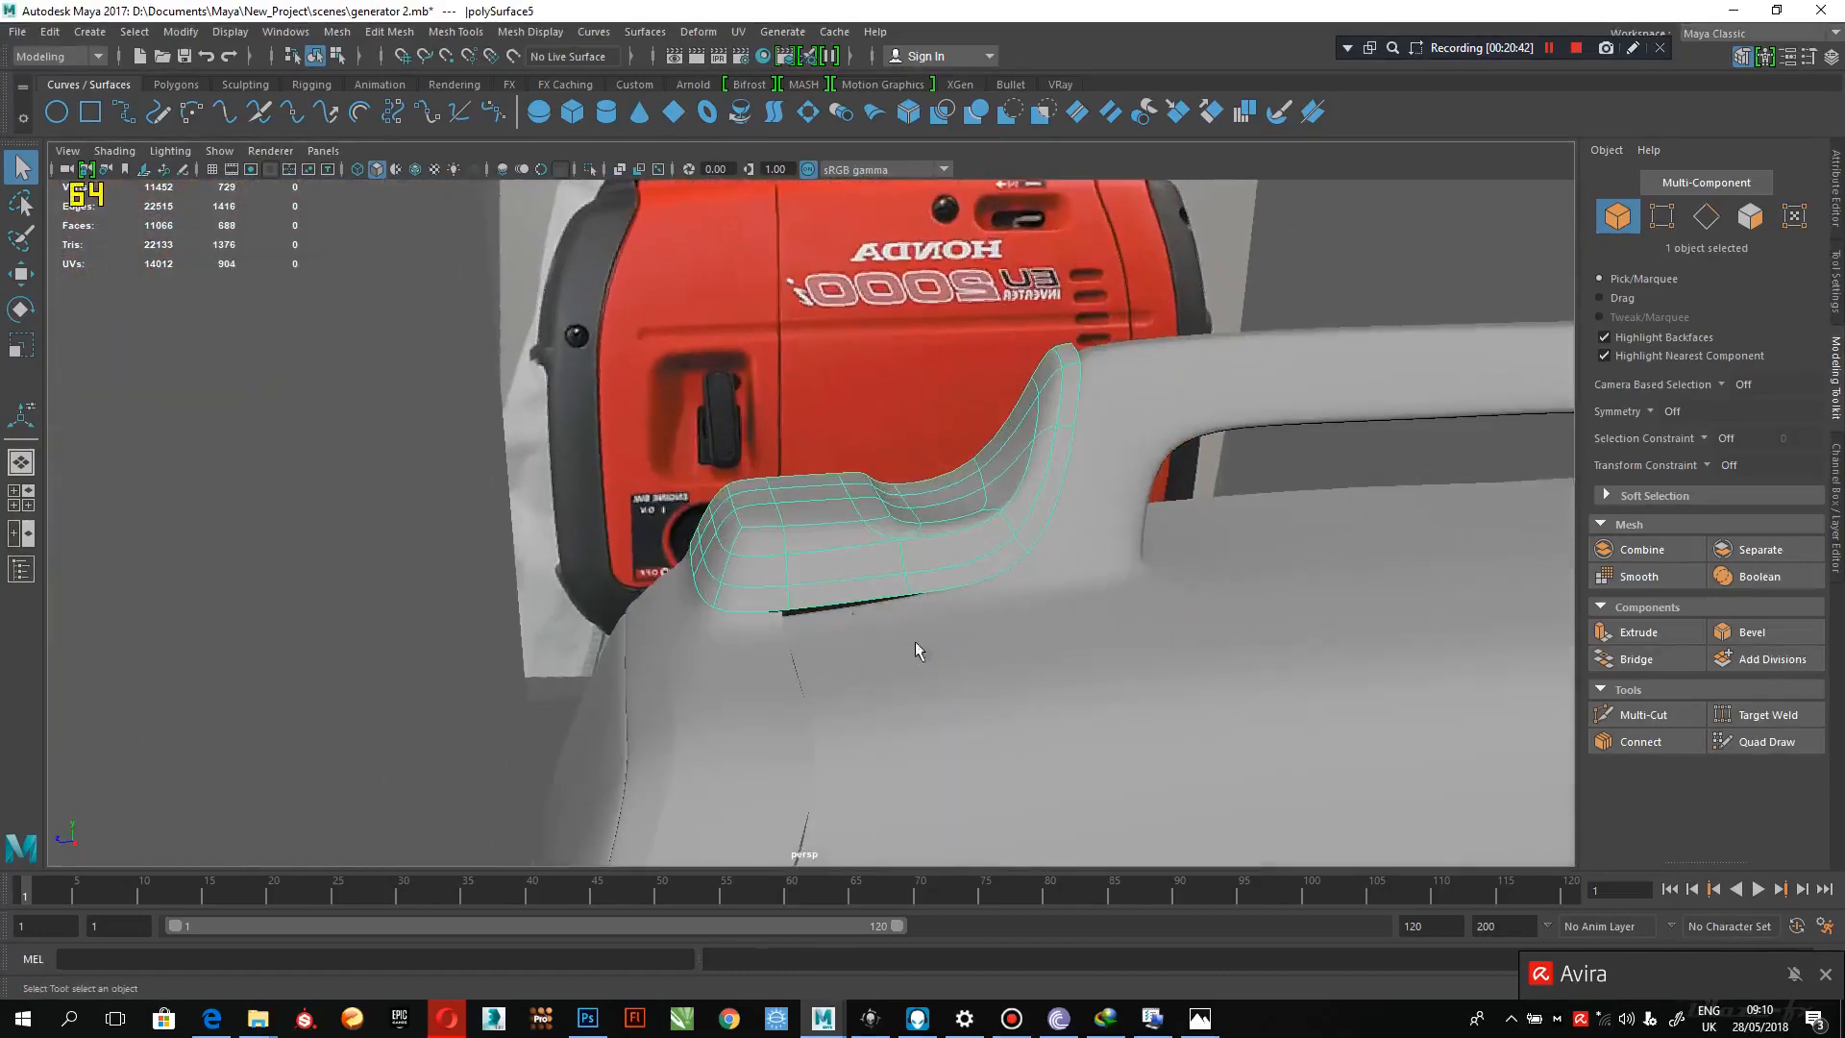
- Compare the smoothed front top piece with the reference images in the side and front views
key("space")
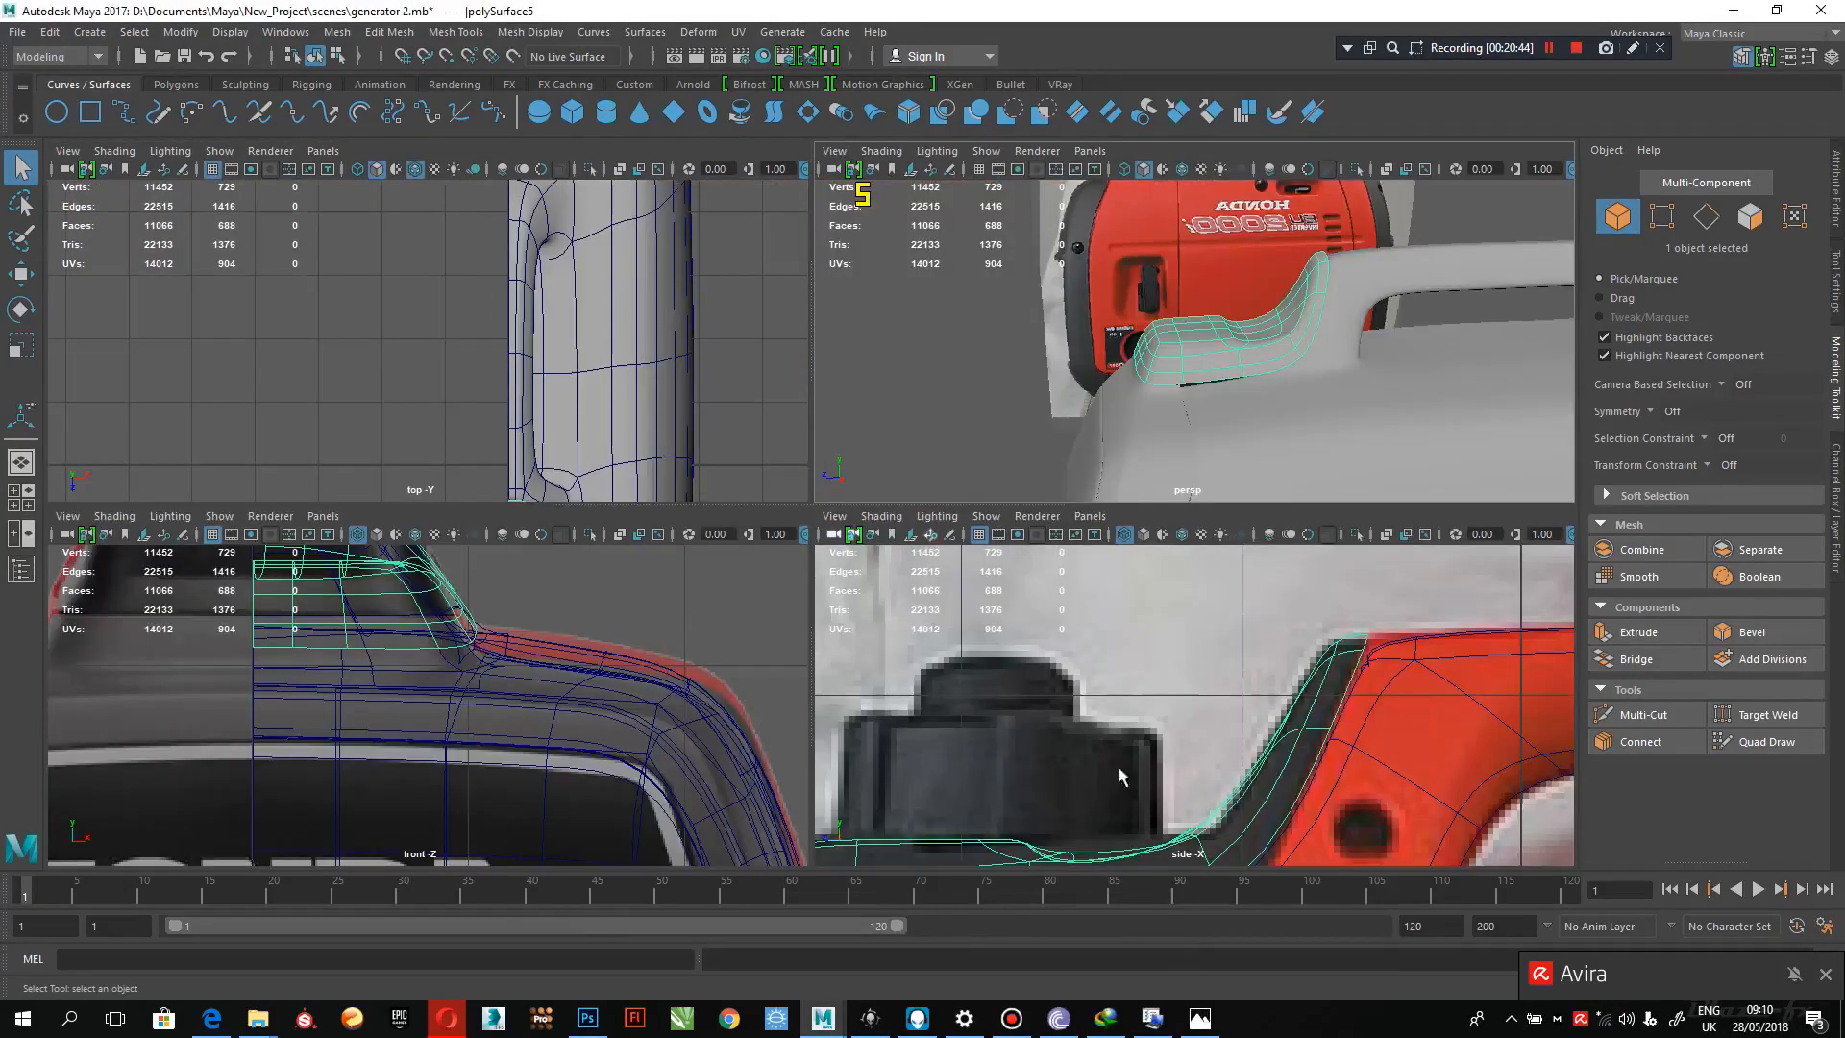
key("space")
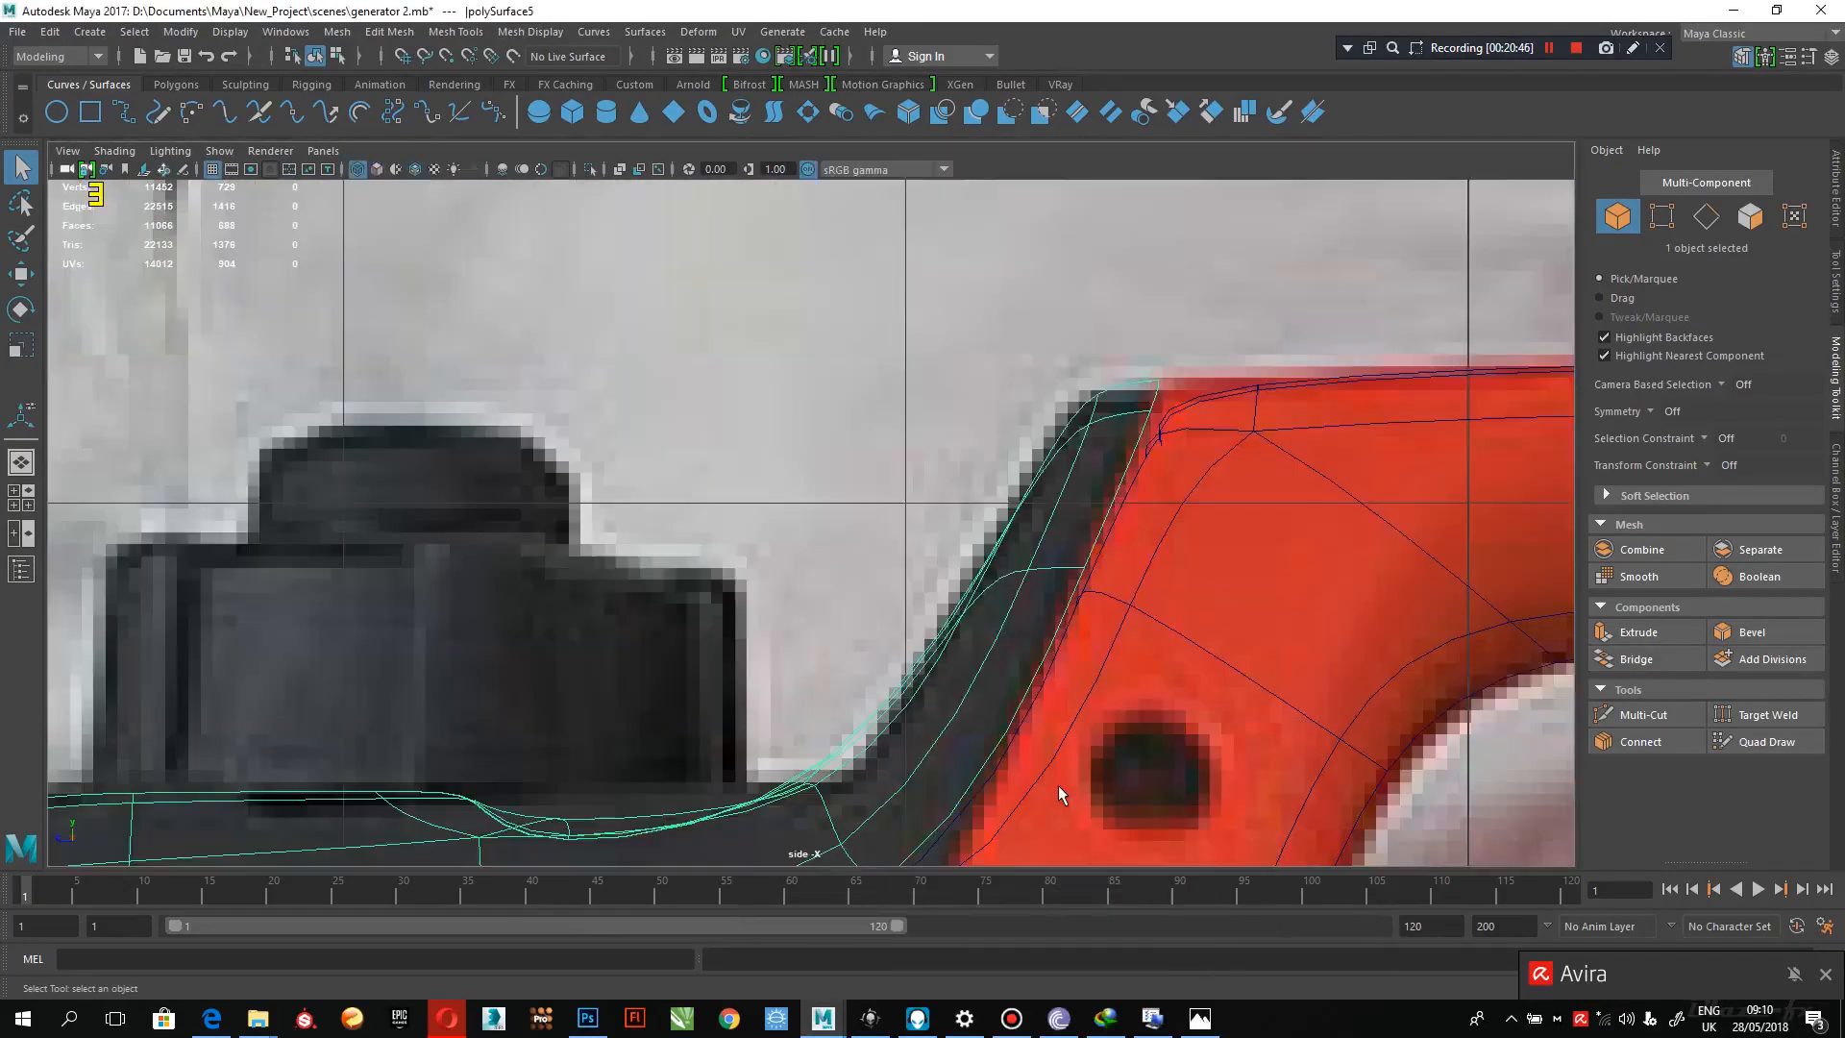
key("space")
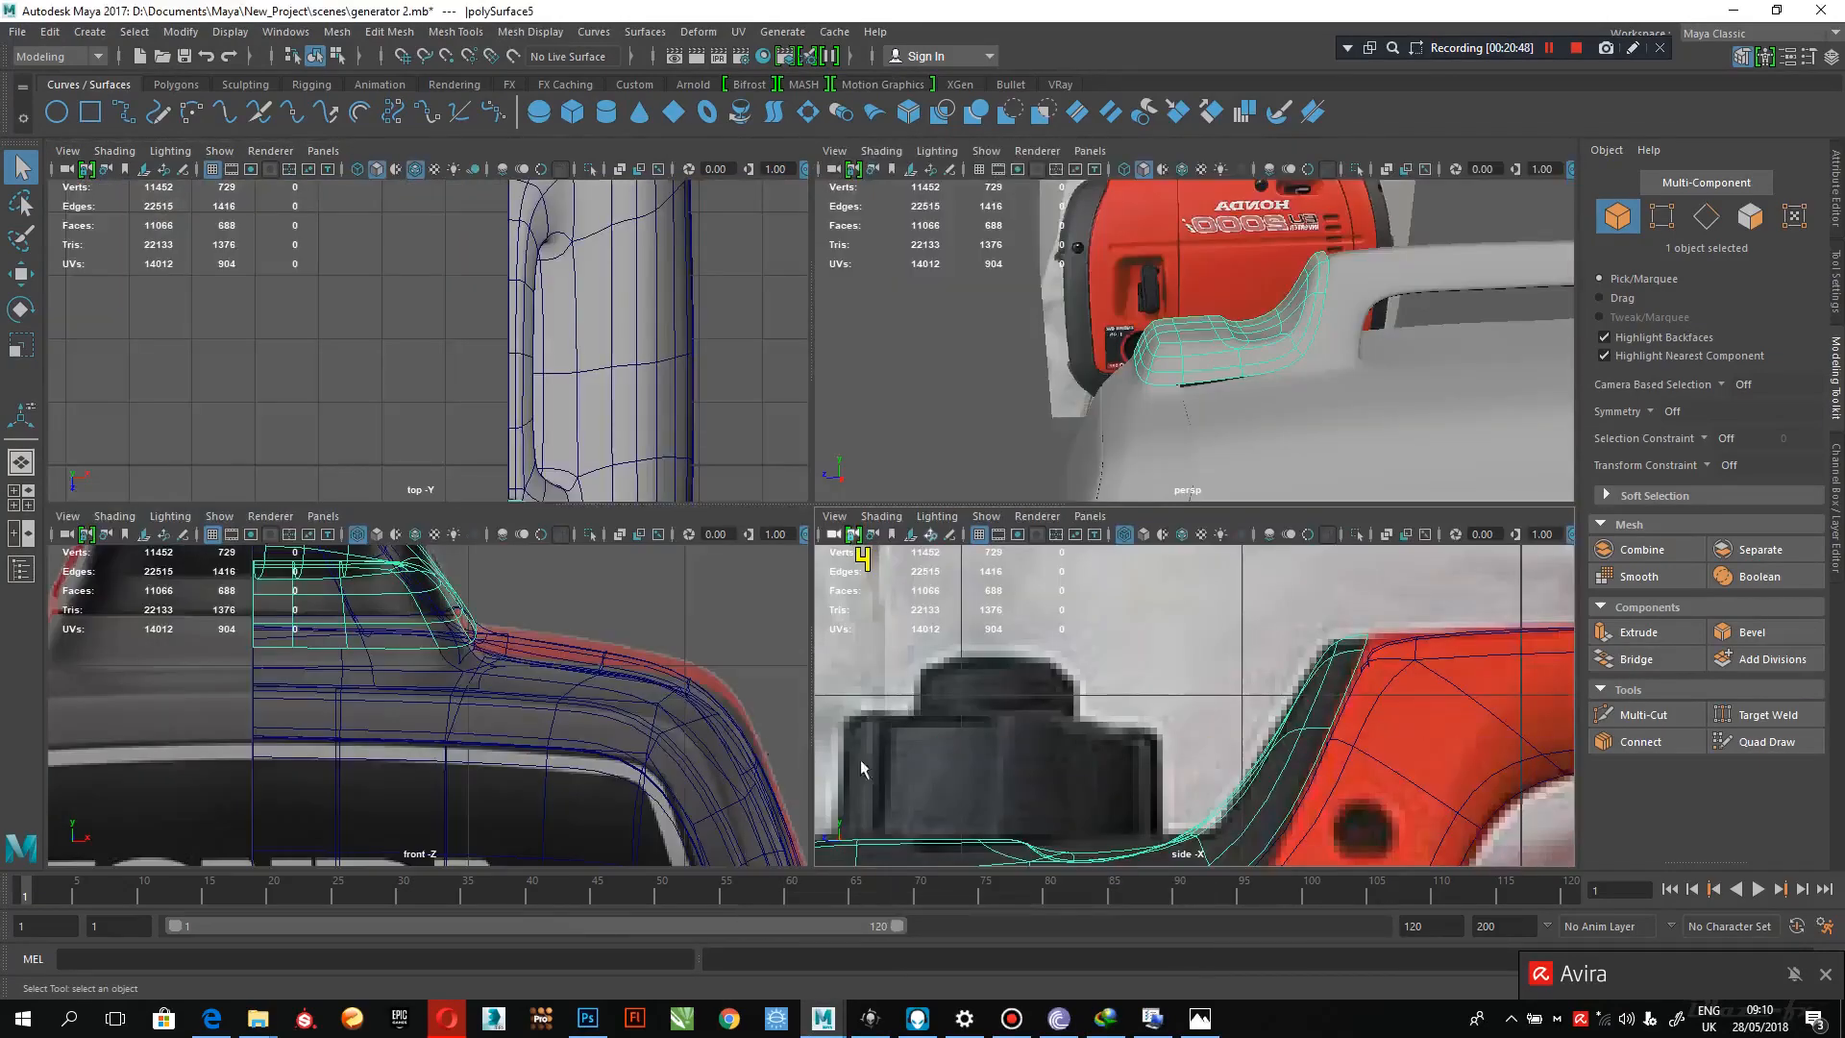
key("space")
scroll(626, 634, "up", 5)
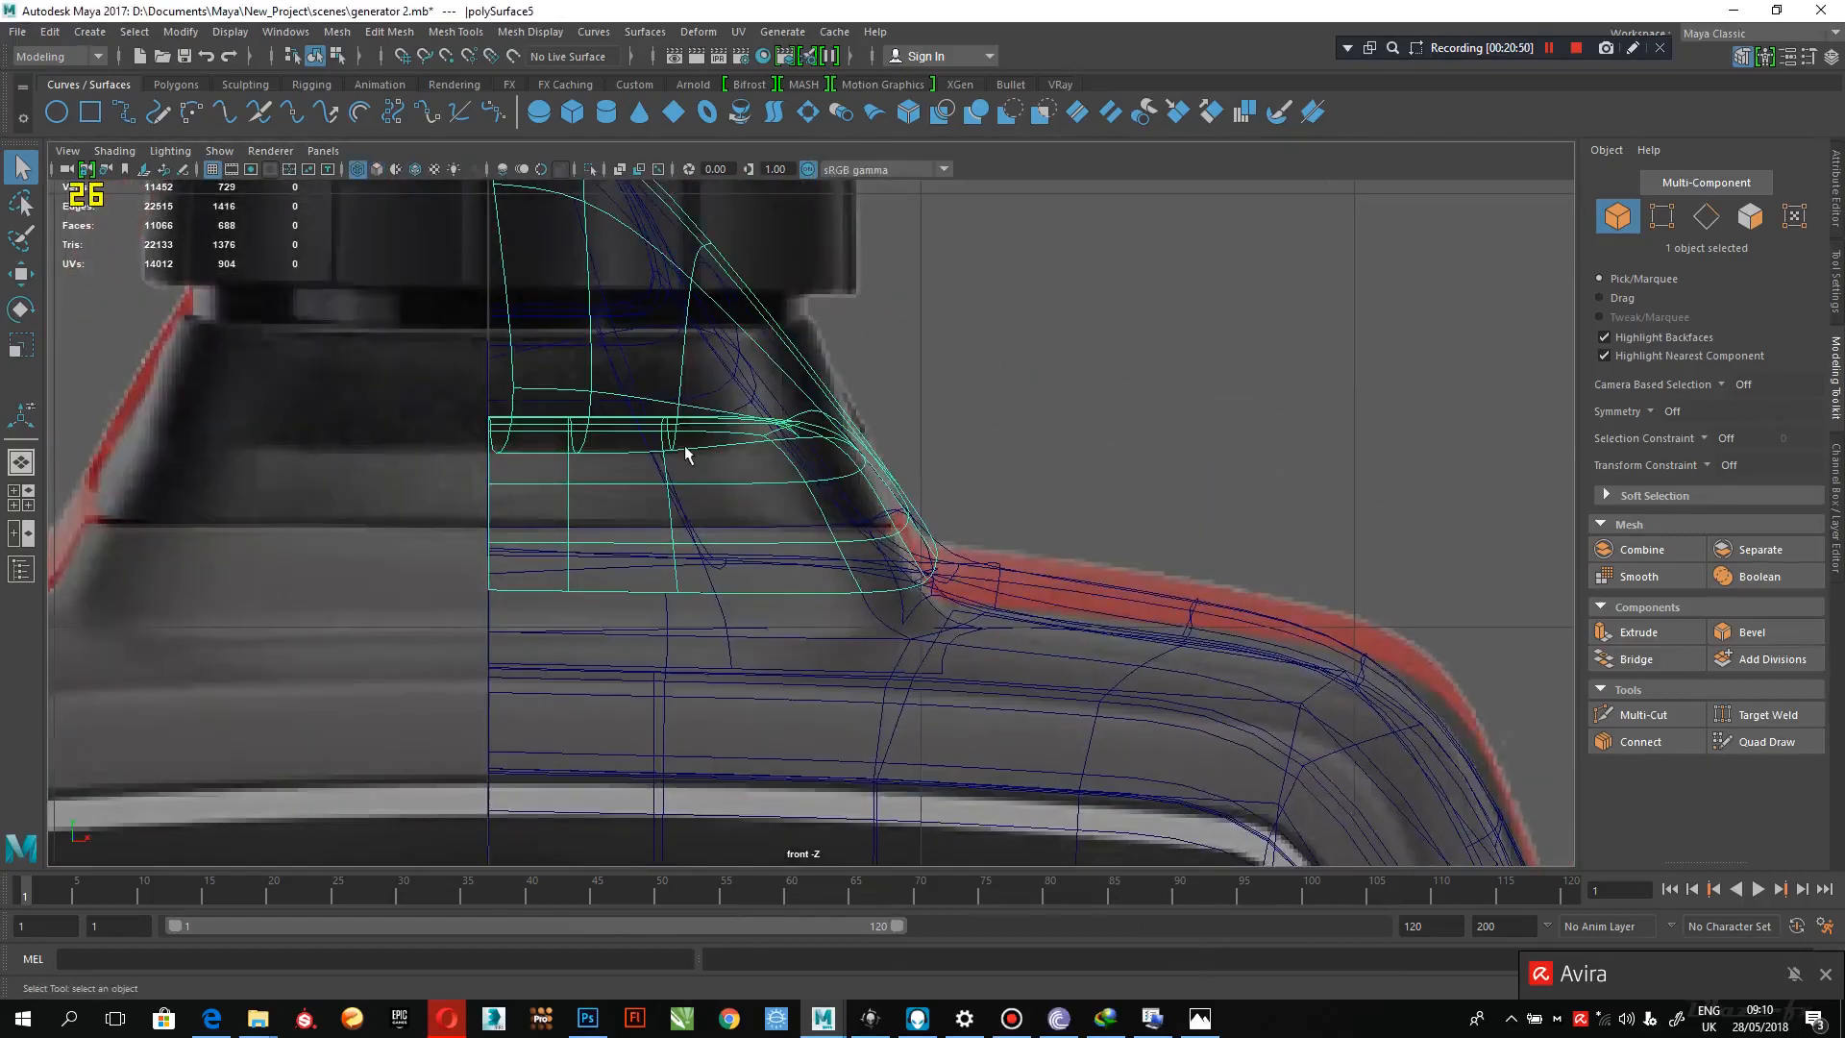
scroll(694, 440, "up", 2)
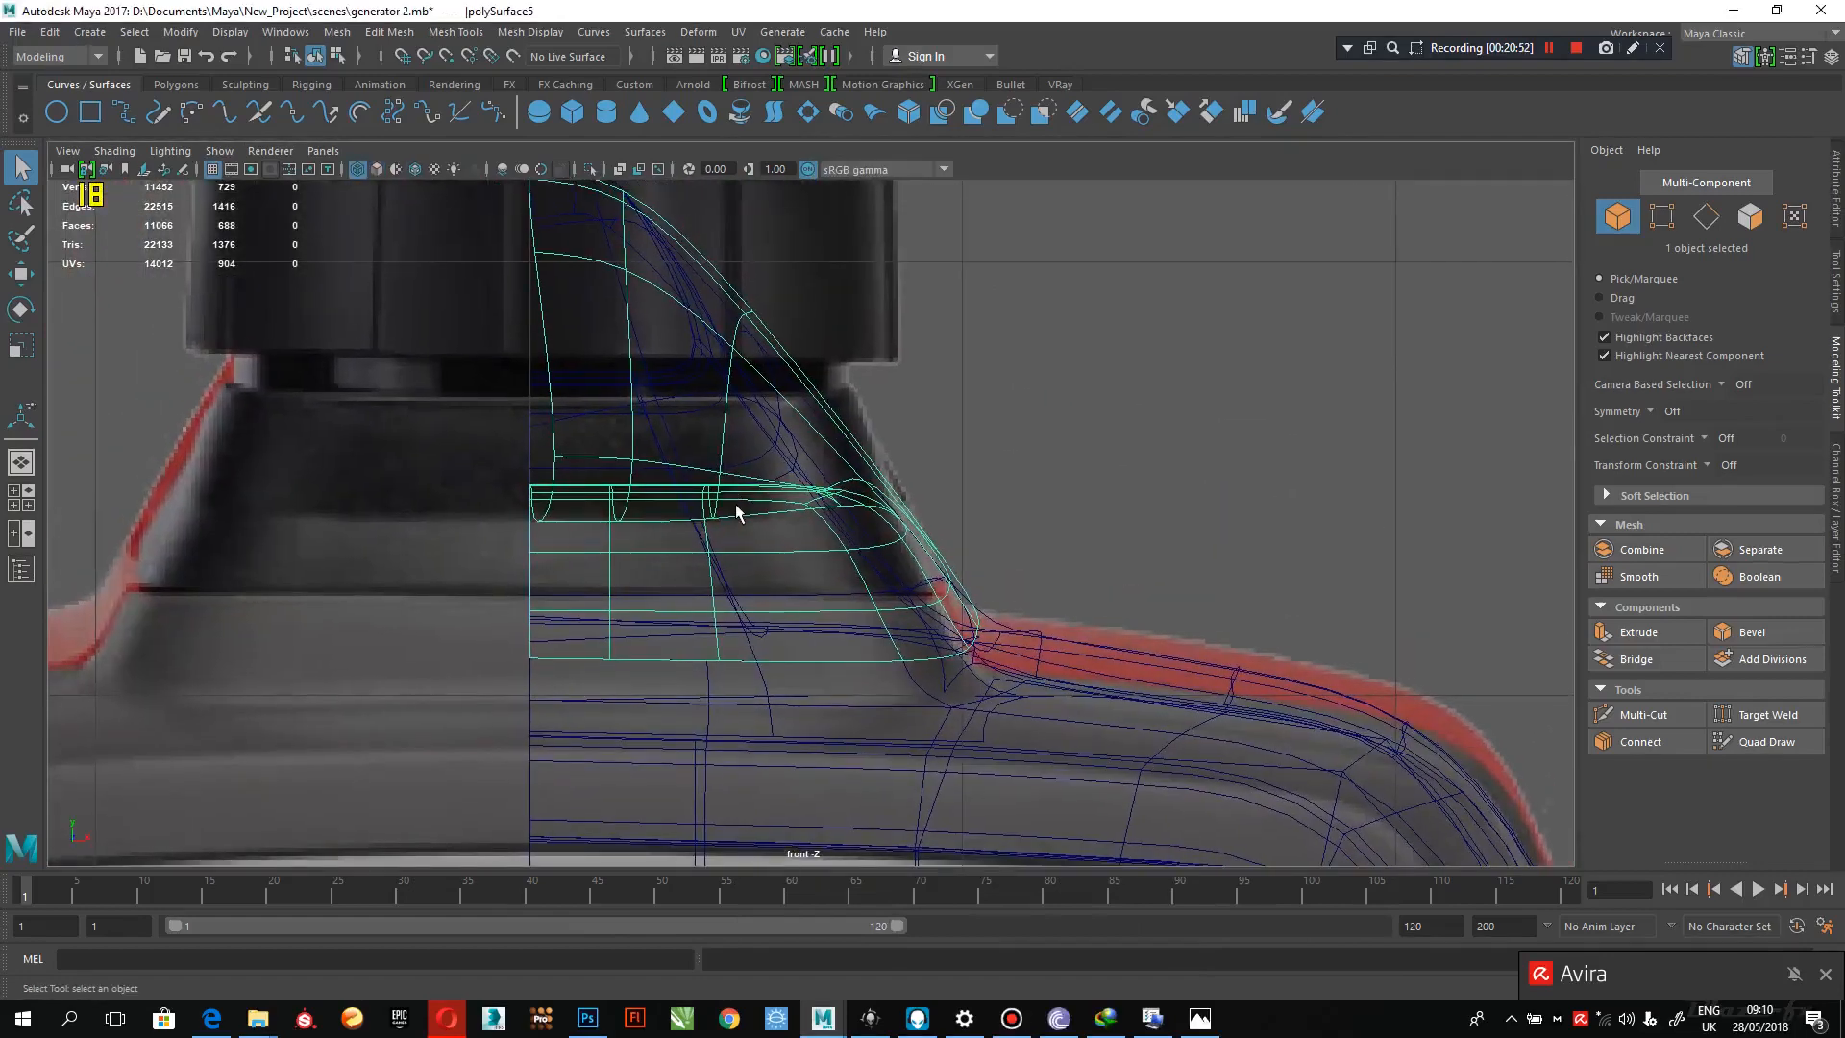
- Show the front top piece unsmoothed and check its cage against the front and side reference images in the four-view layout
key("1")
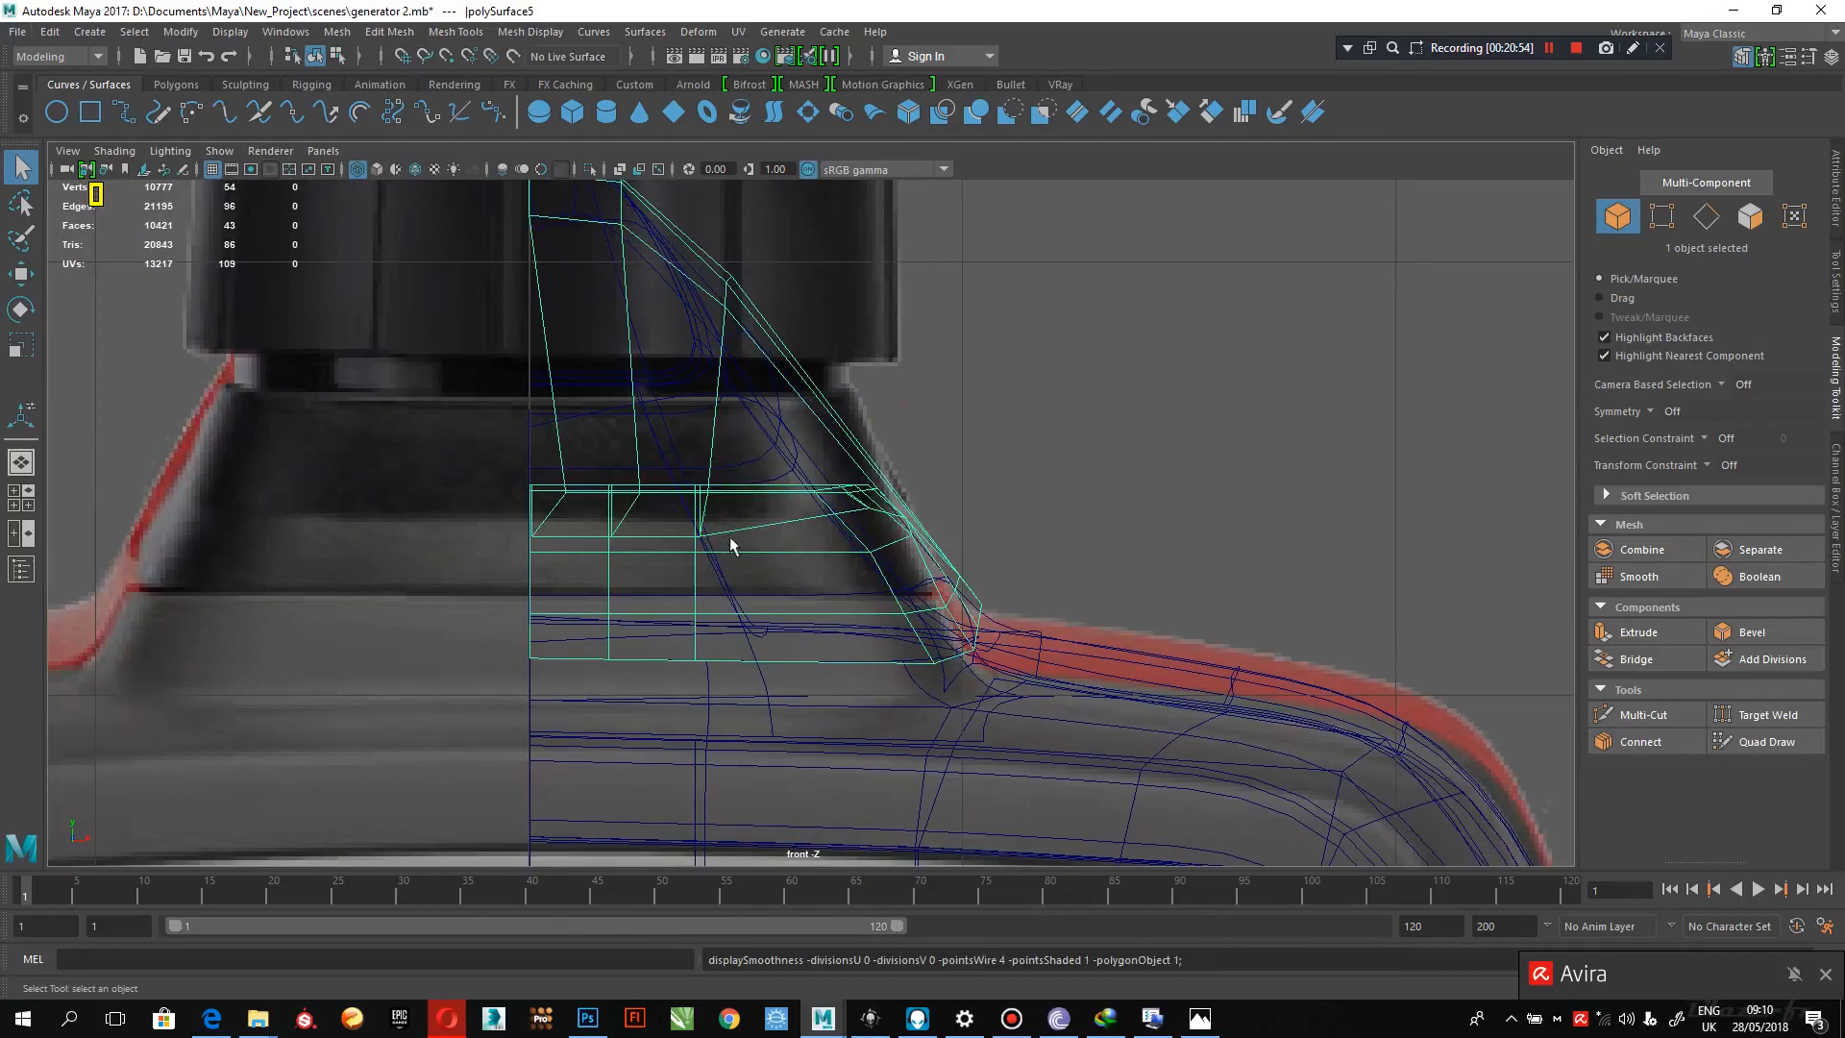
middle_click_drag(730, 545, 805, 692, "alt")
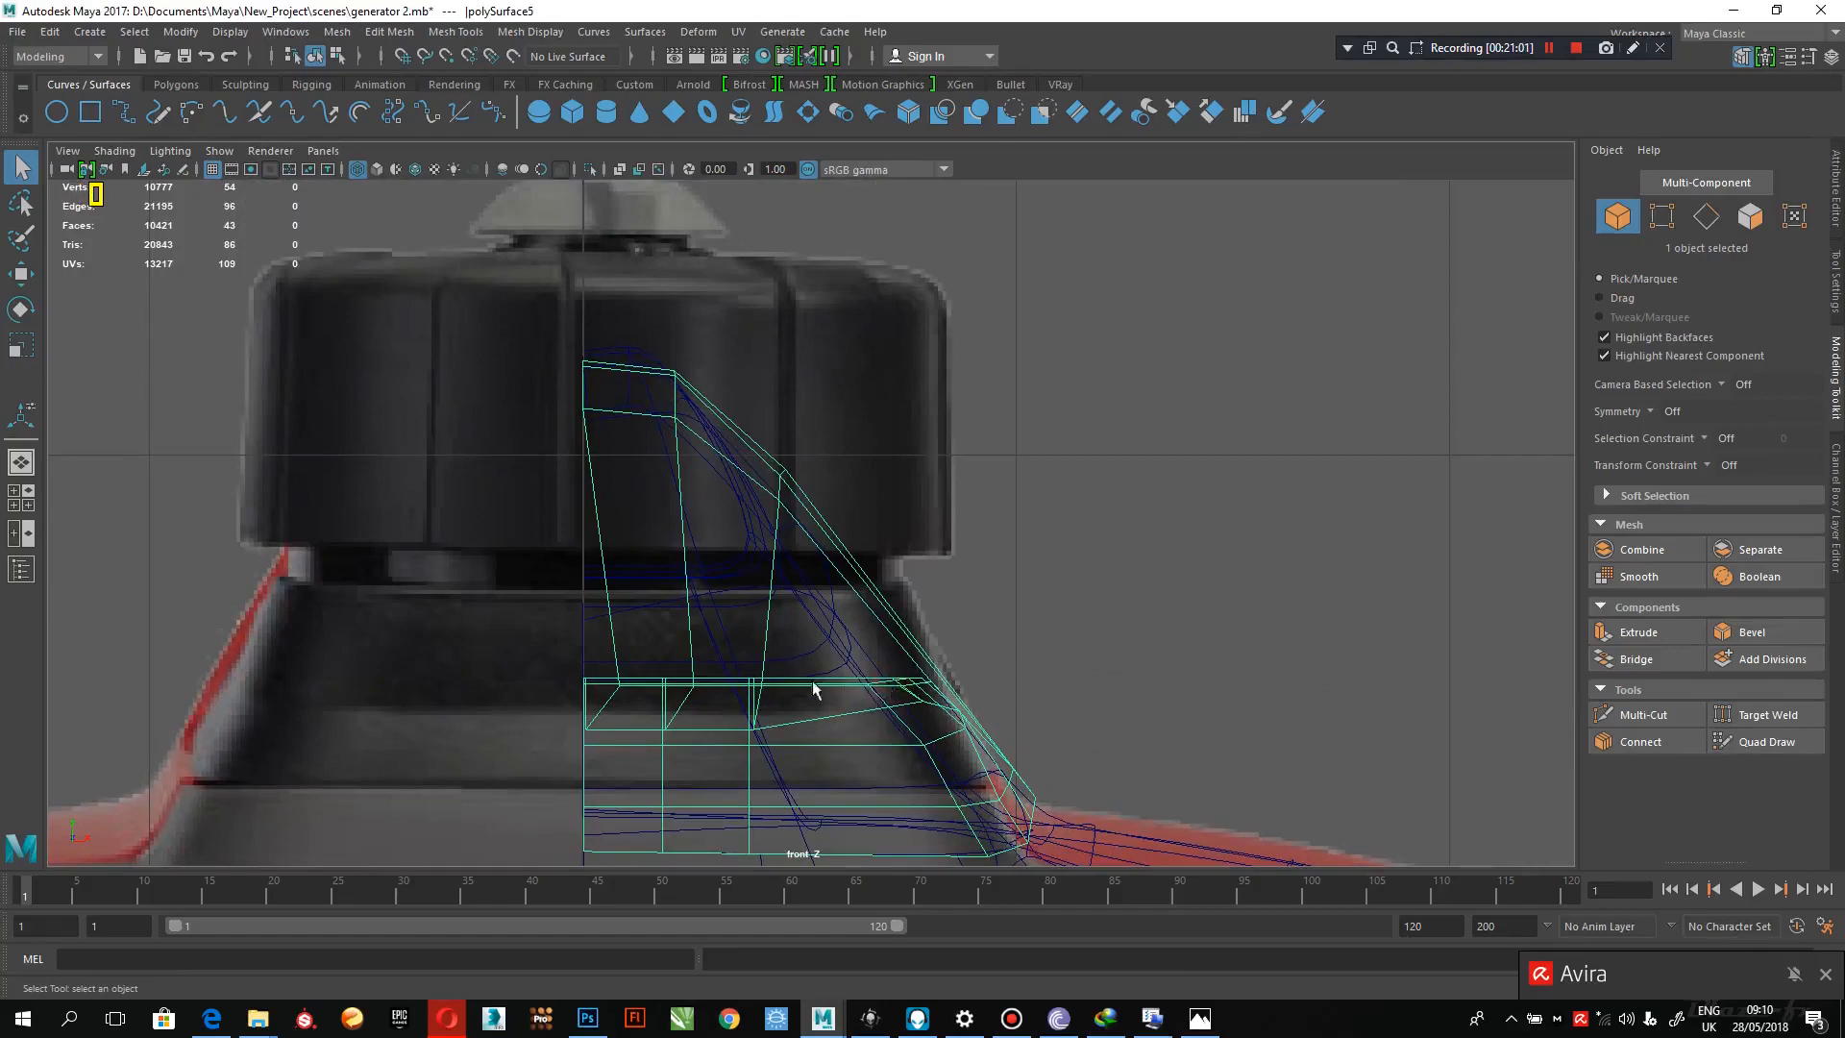
middle_click_drag(767, 736, 716, 579, "alt")
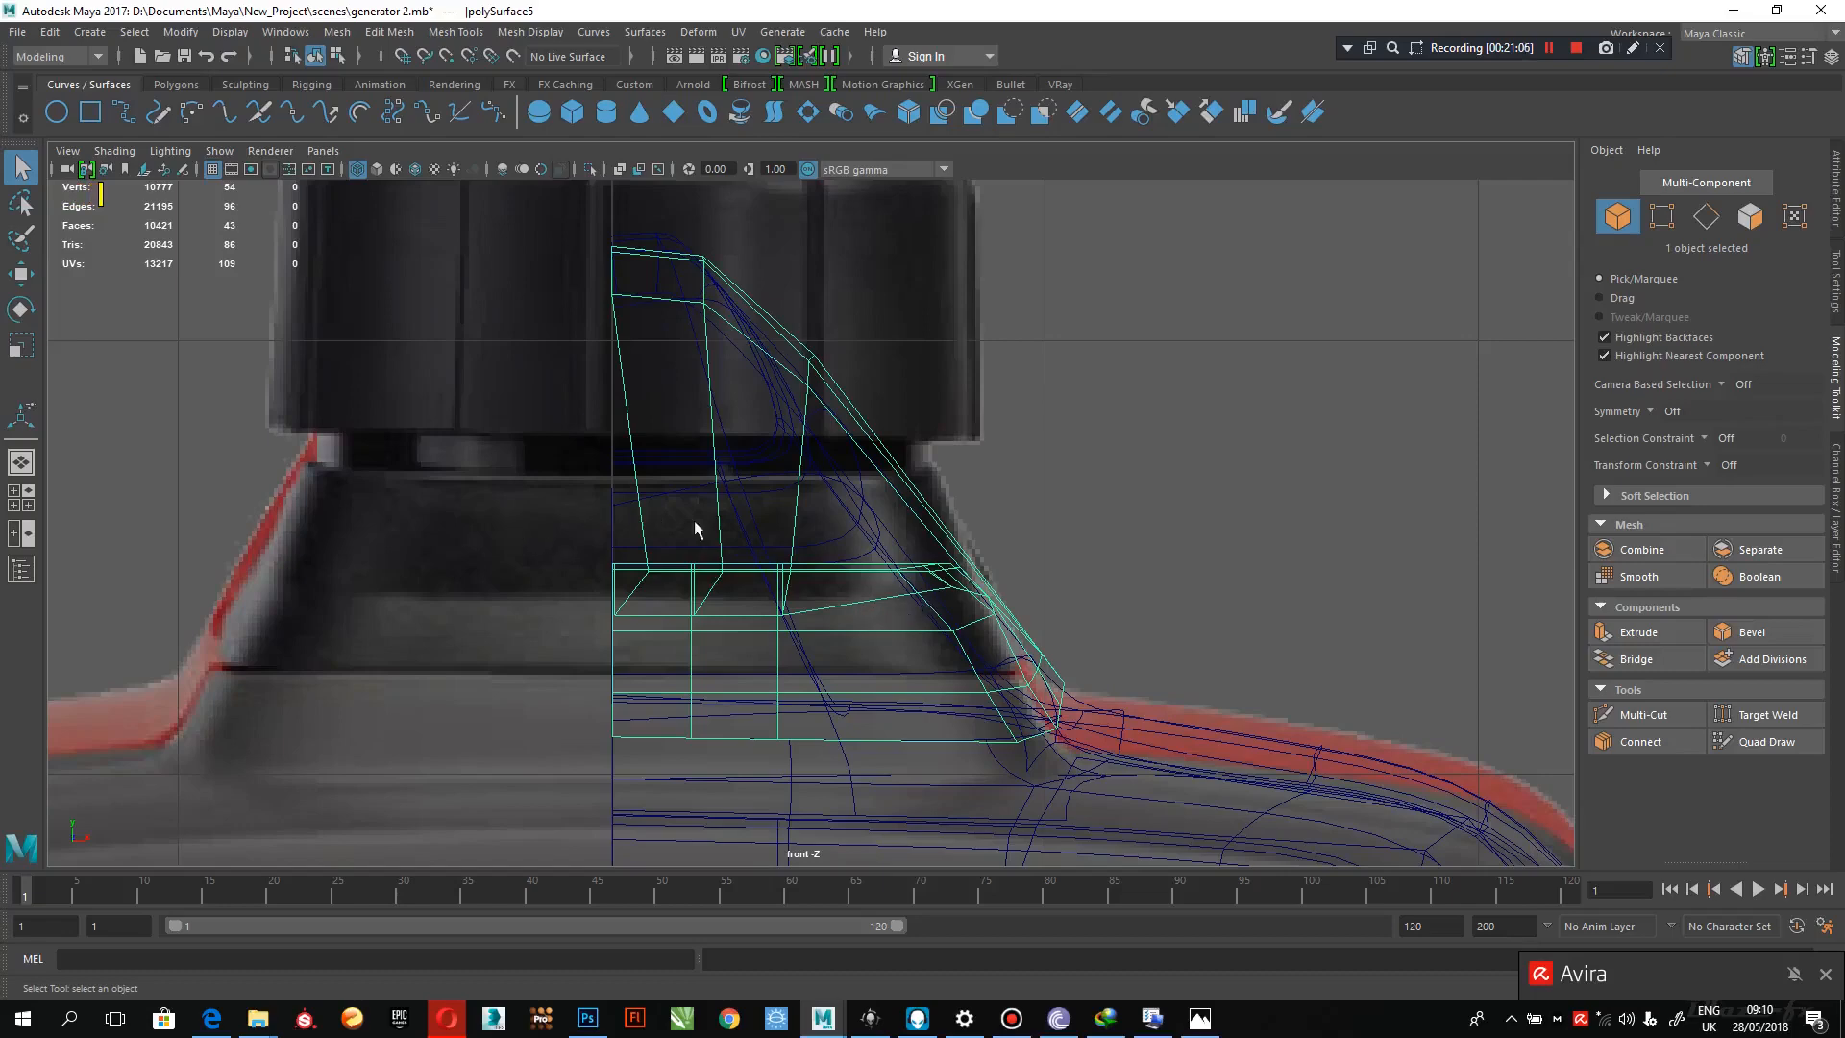
key("space")
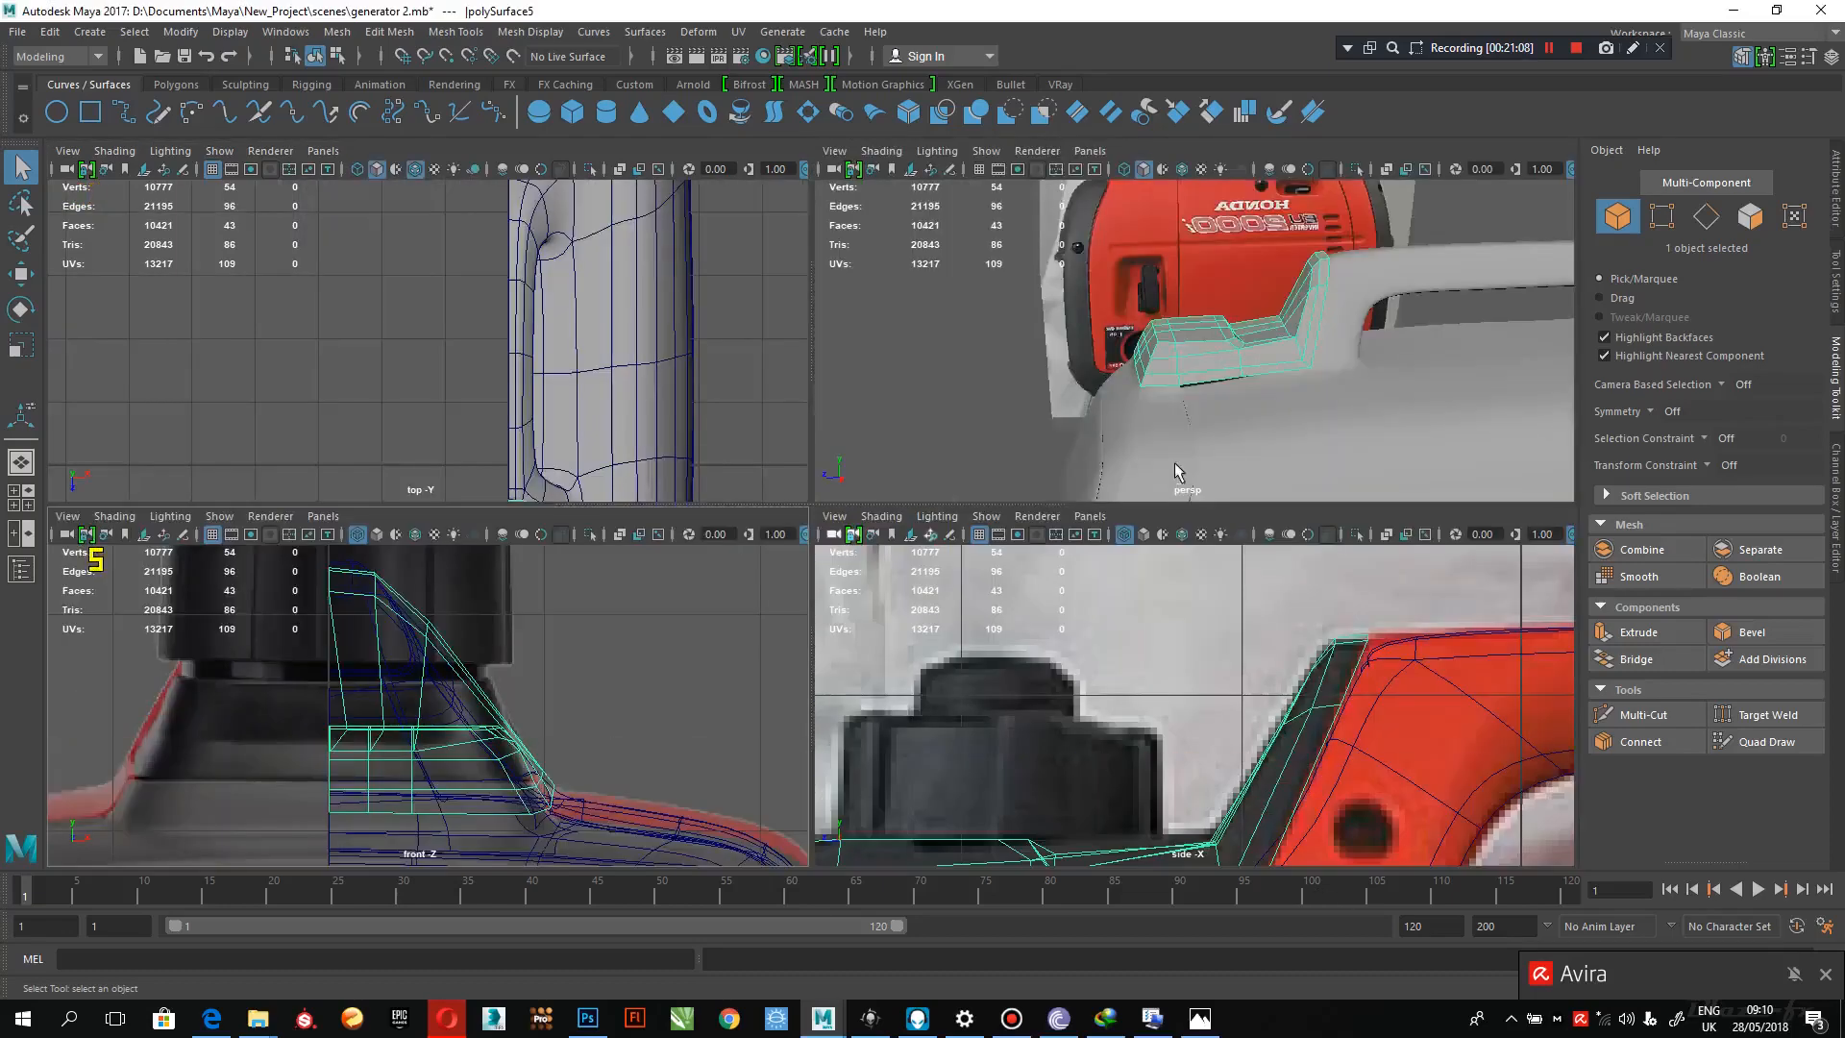
left_click_drag(1142, 451, 1149, 490, "alt")
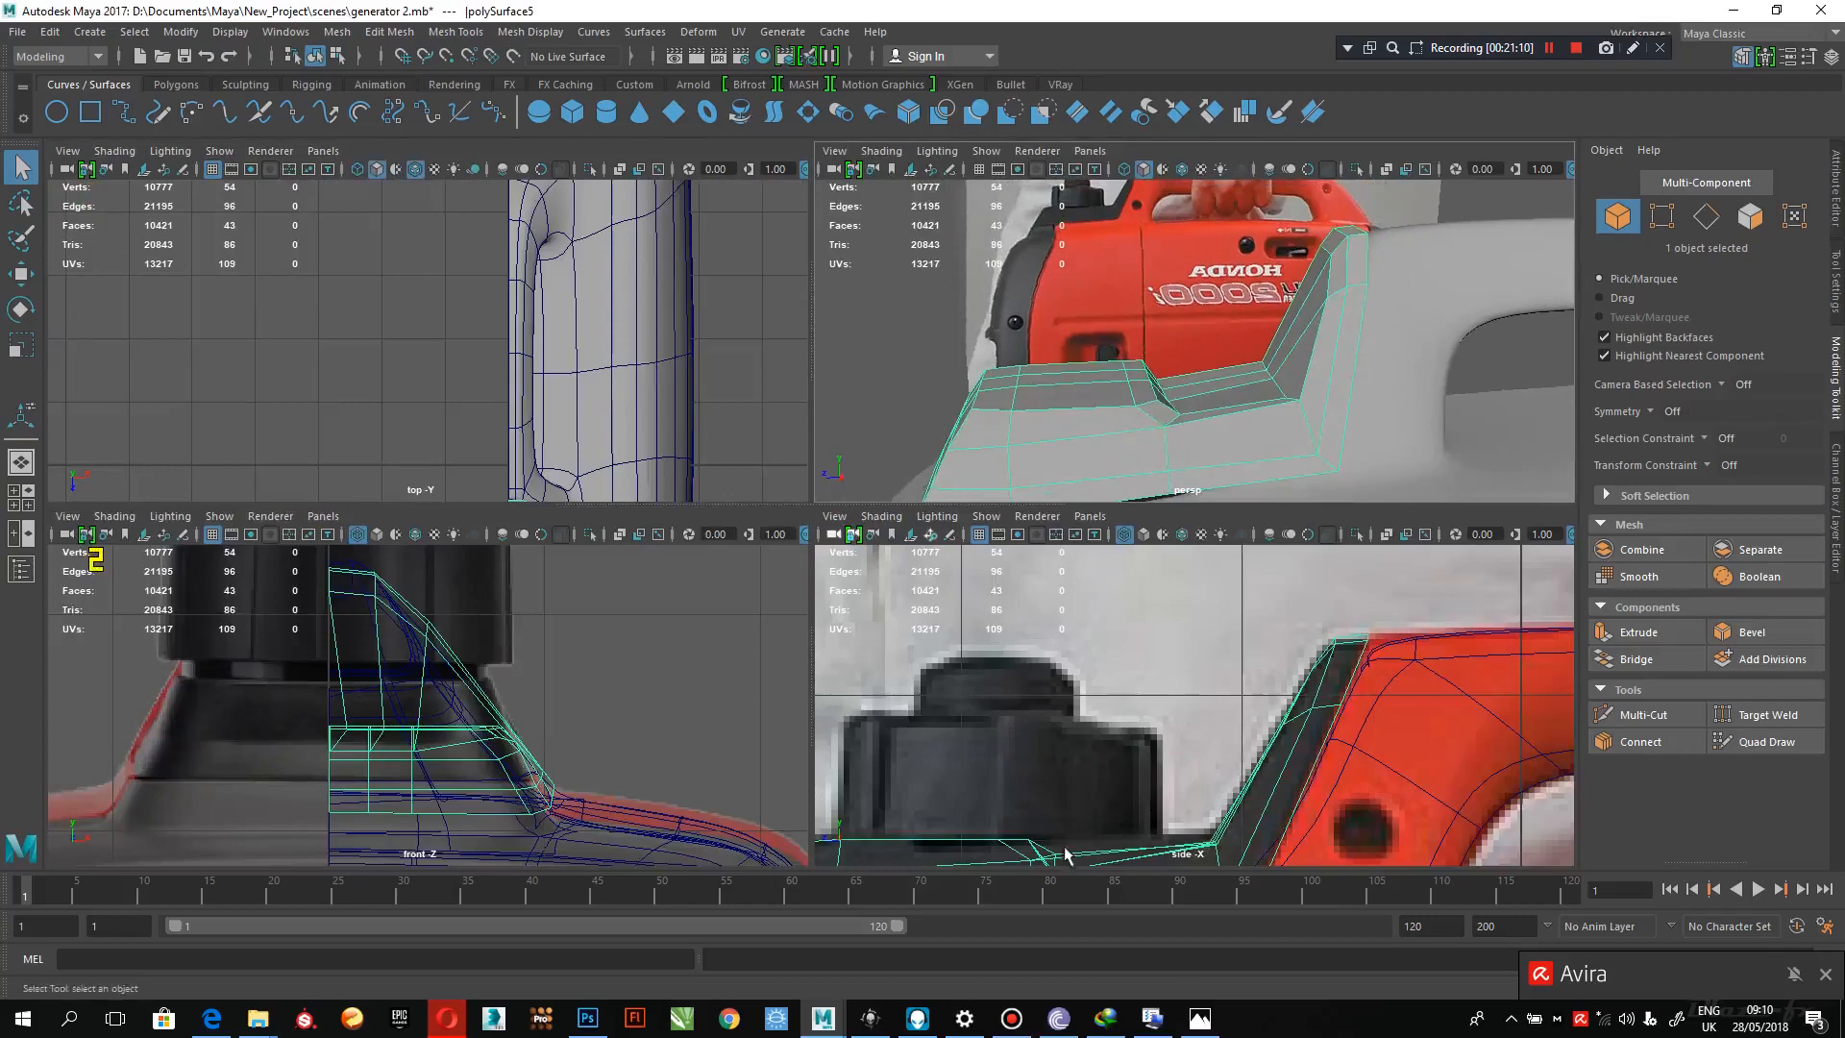
middle_click_drag(1220, 768, 1358, 714, "alt")
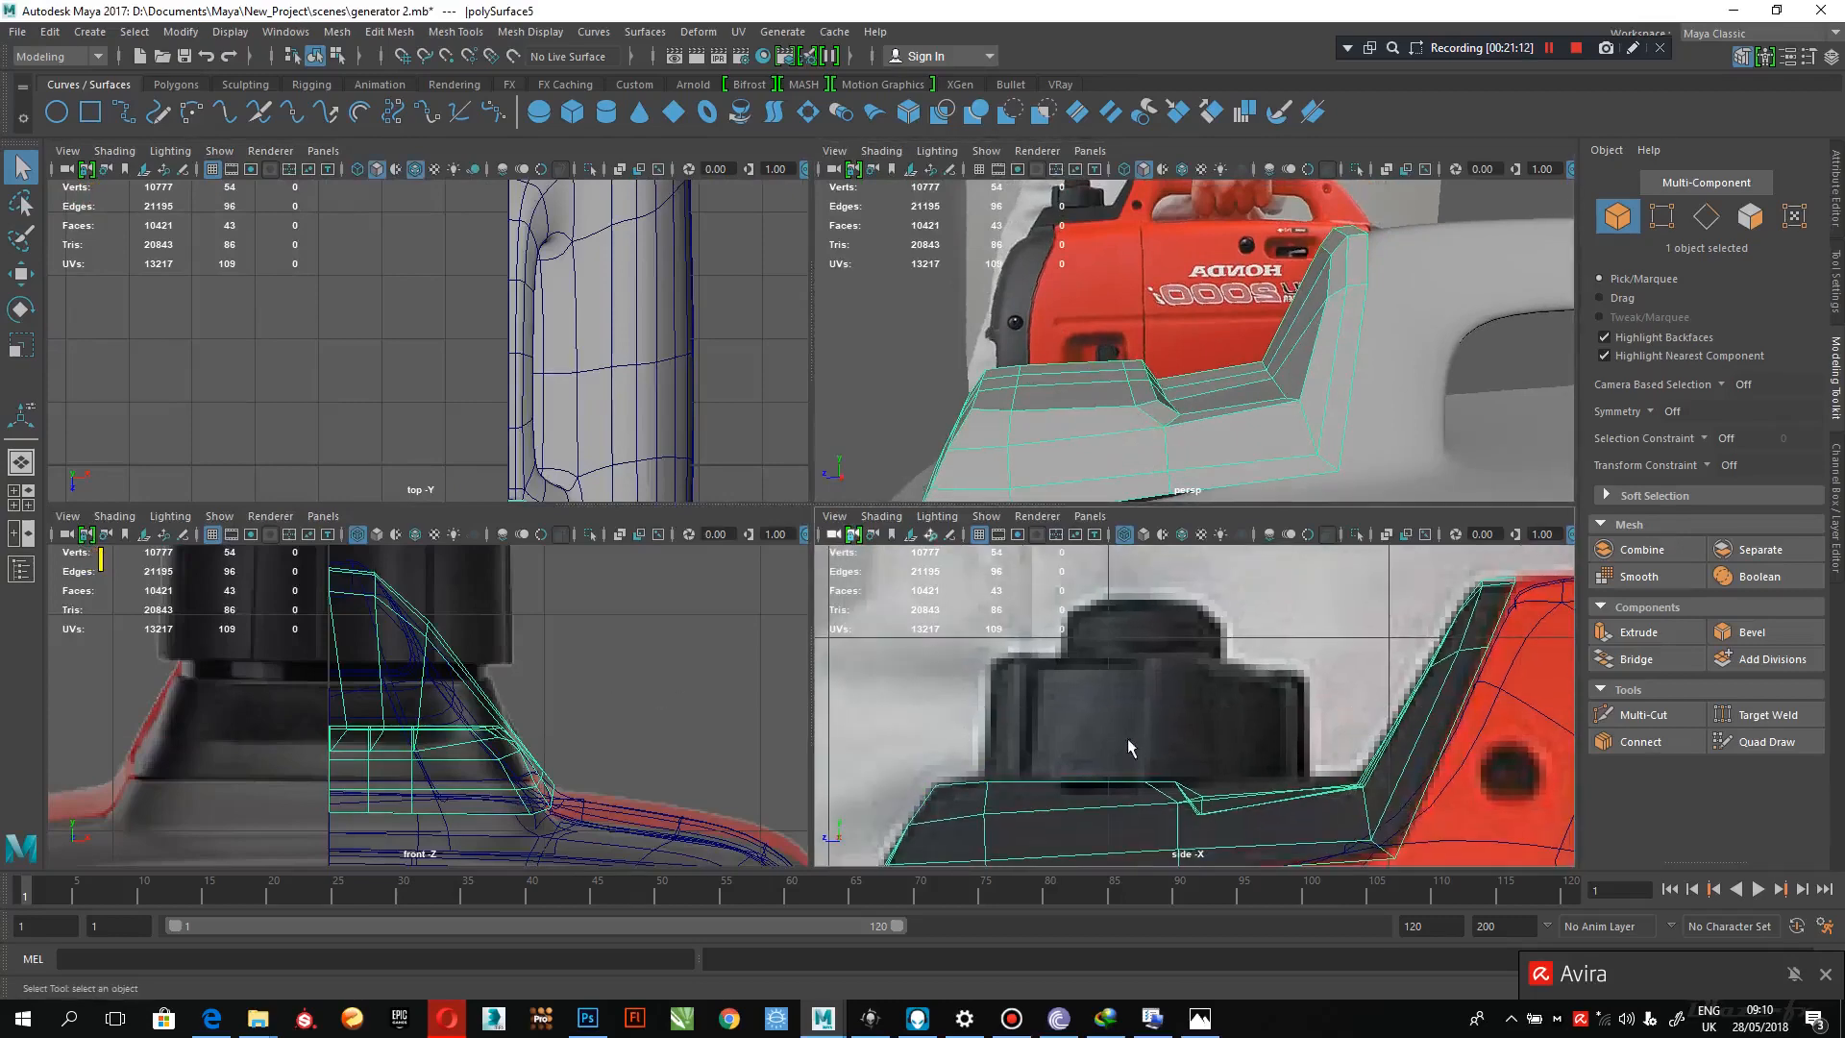
middle_click_drag(1129, 748, 1196, 736, "alt")
- Raise the nine faces forming the flat top of the front top piece's front block to Y 3.67
right_click_drag(1058, 411, 946, 382)
left_click_drag(1047, 411, 1086, 433, "alt")
scroll(1061, 428, "up", 3)
right_click_drag(1164, 403, 1165, 453)
double_click(1076, 420)
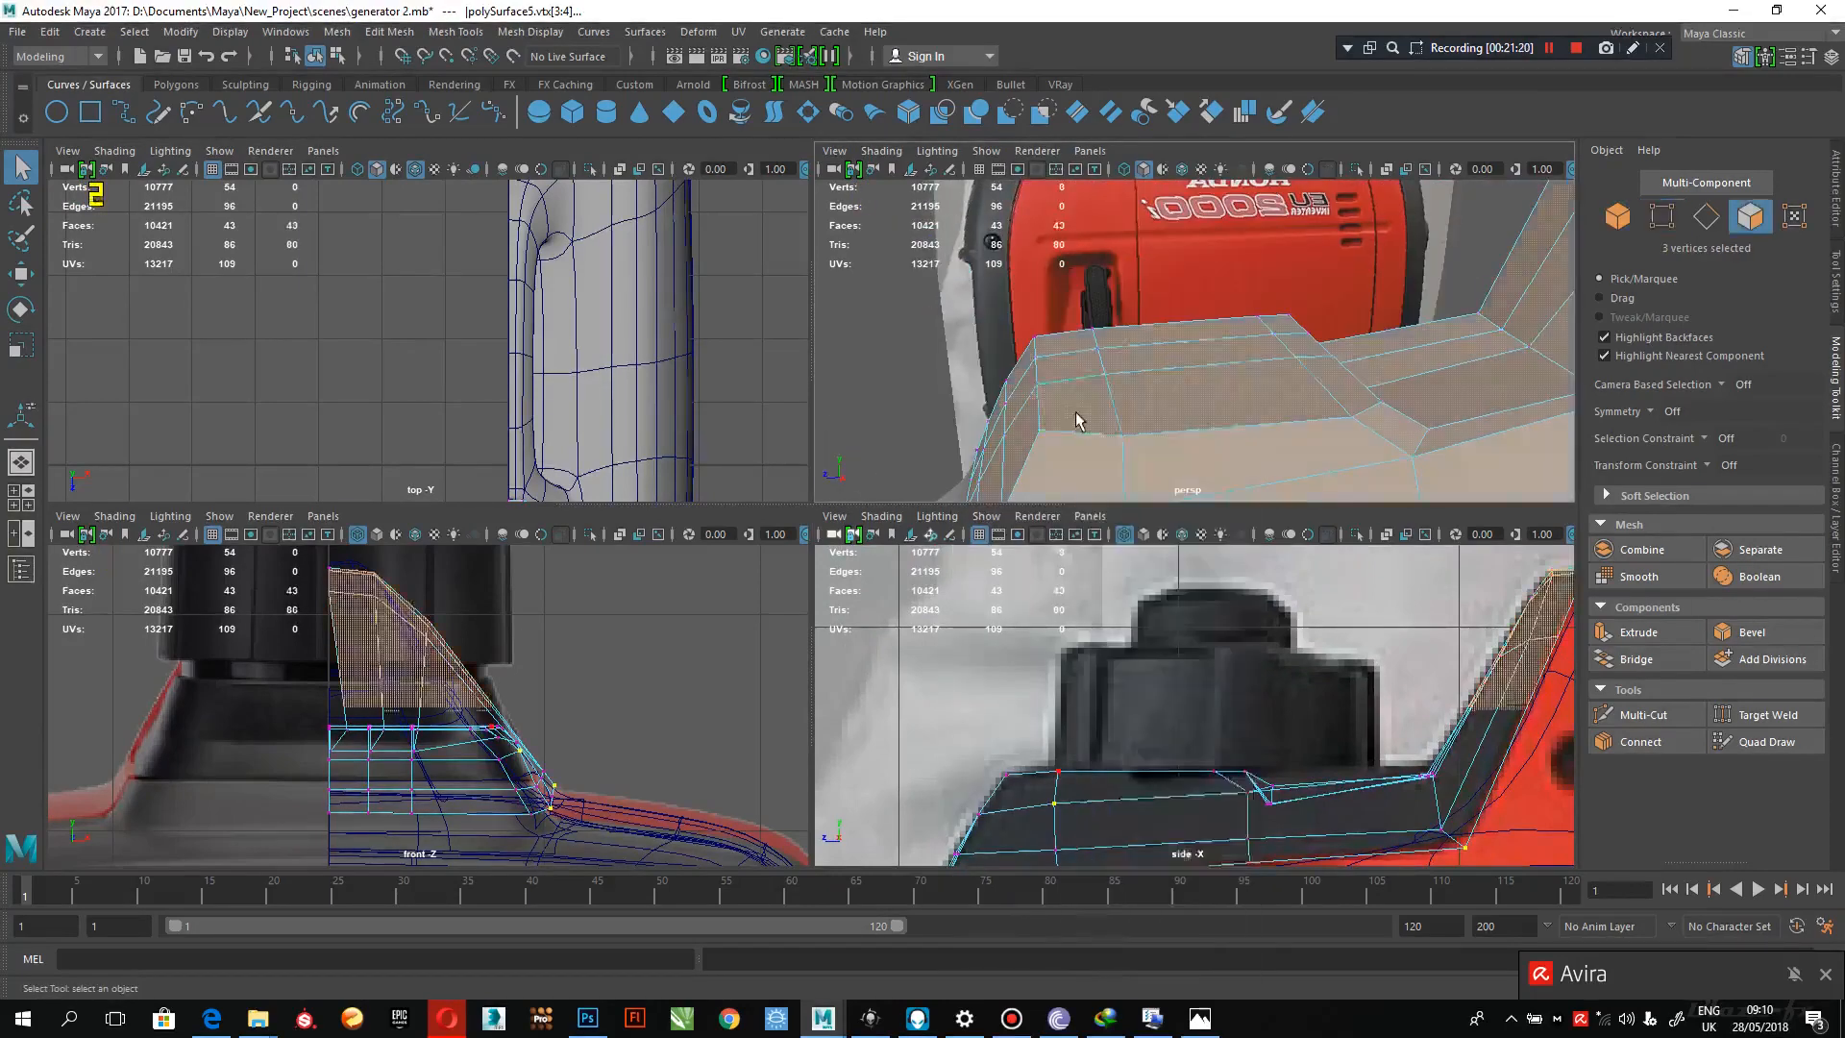
left_click(1063, 407)
left_click(1064, 370, "shift")
left_click(1065, 345, "shift")
left_click(1134, 336, "shift")
left_click(1139, 355, "shift")
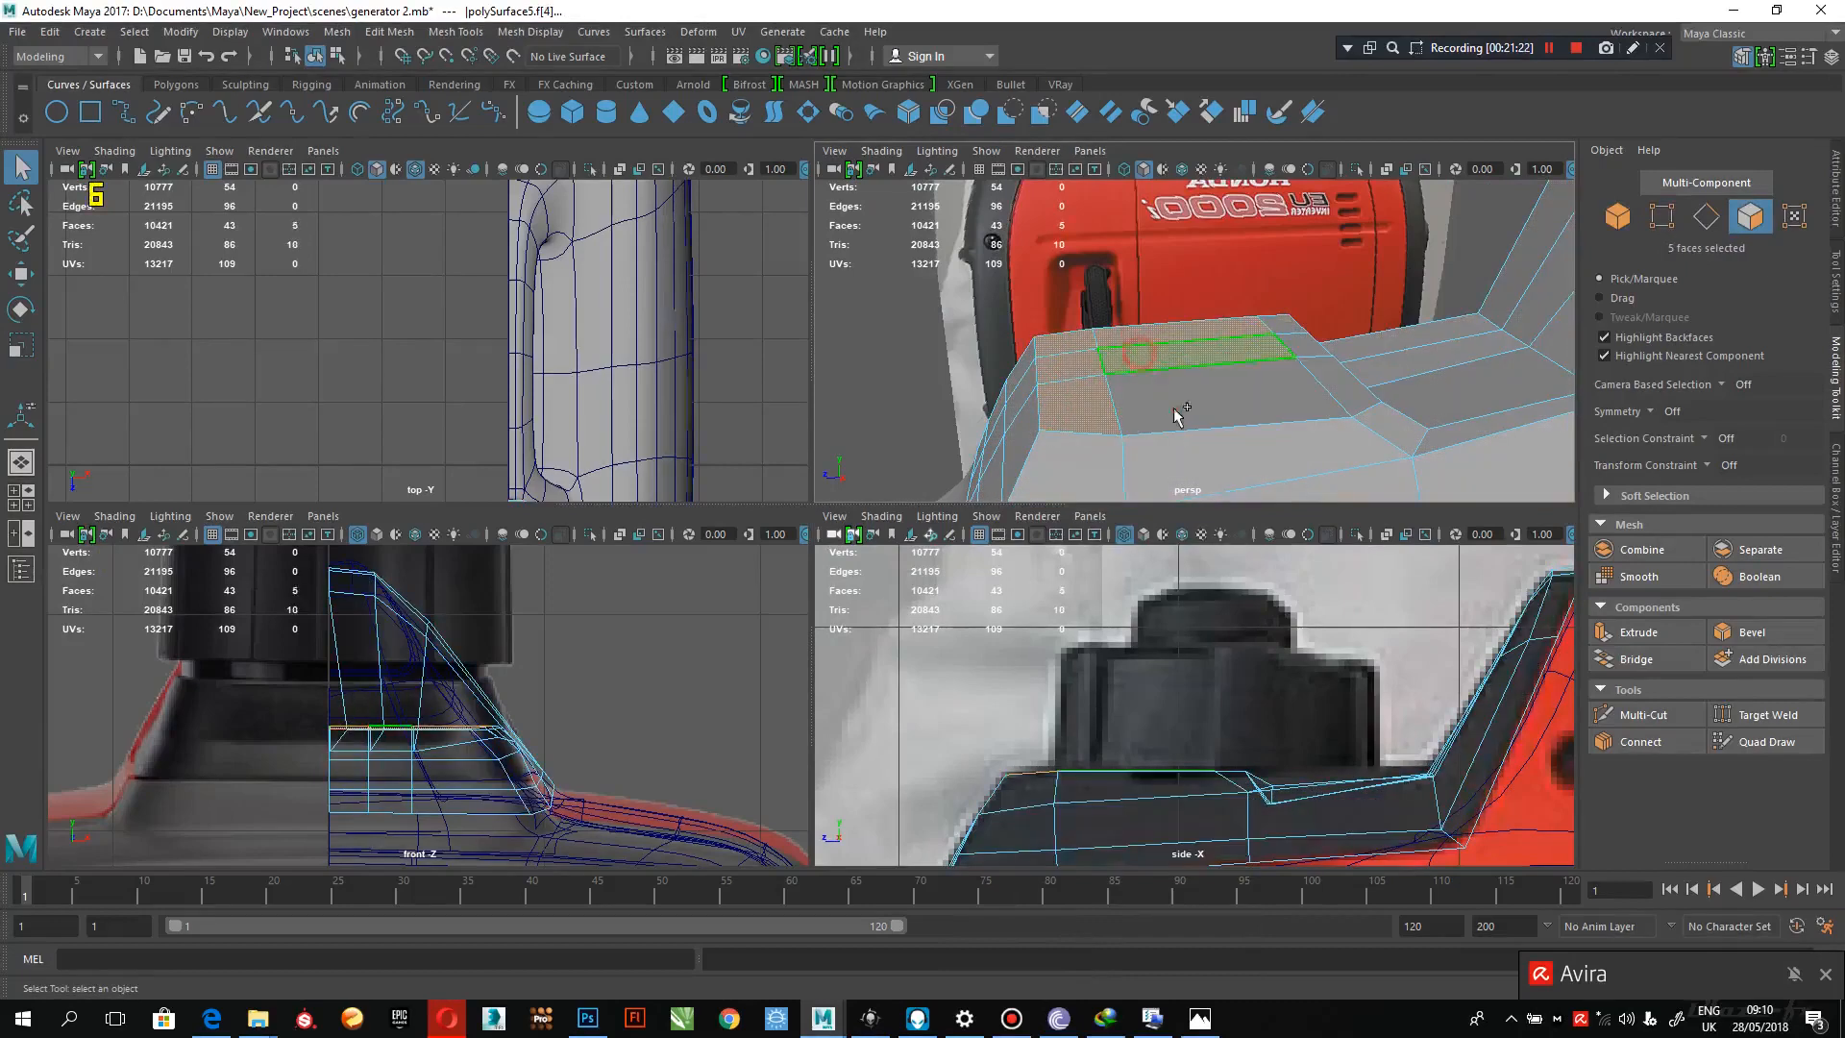
left_click(1178, 415, "shift")
left_click(1318, 358, "shift")
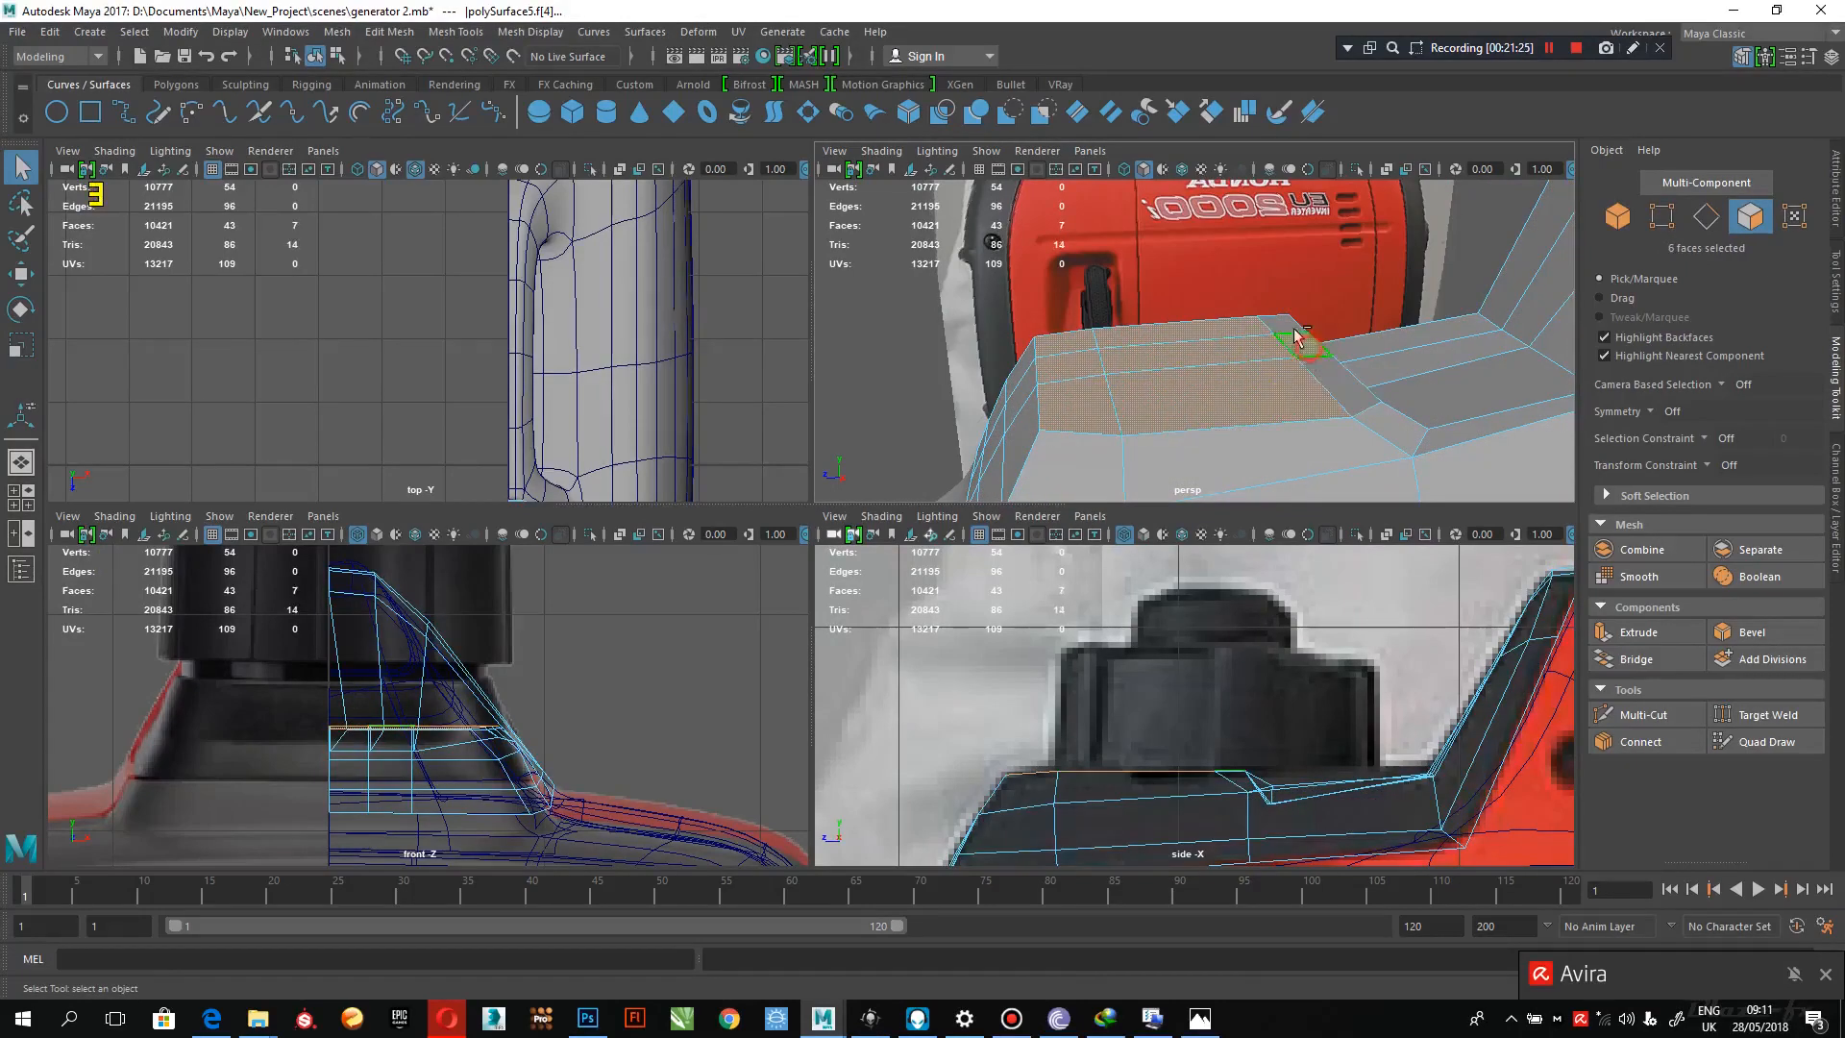
left_click(1284, 325, "shift")
left_click(1334, 385, "shift")
left_click(1210, 1023)
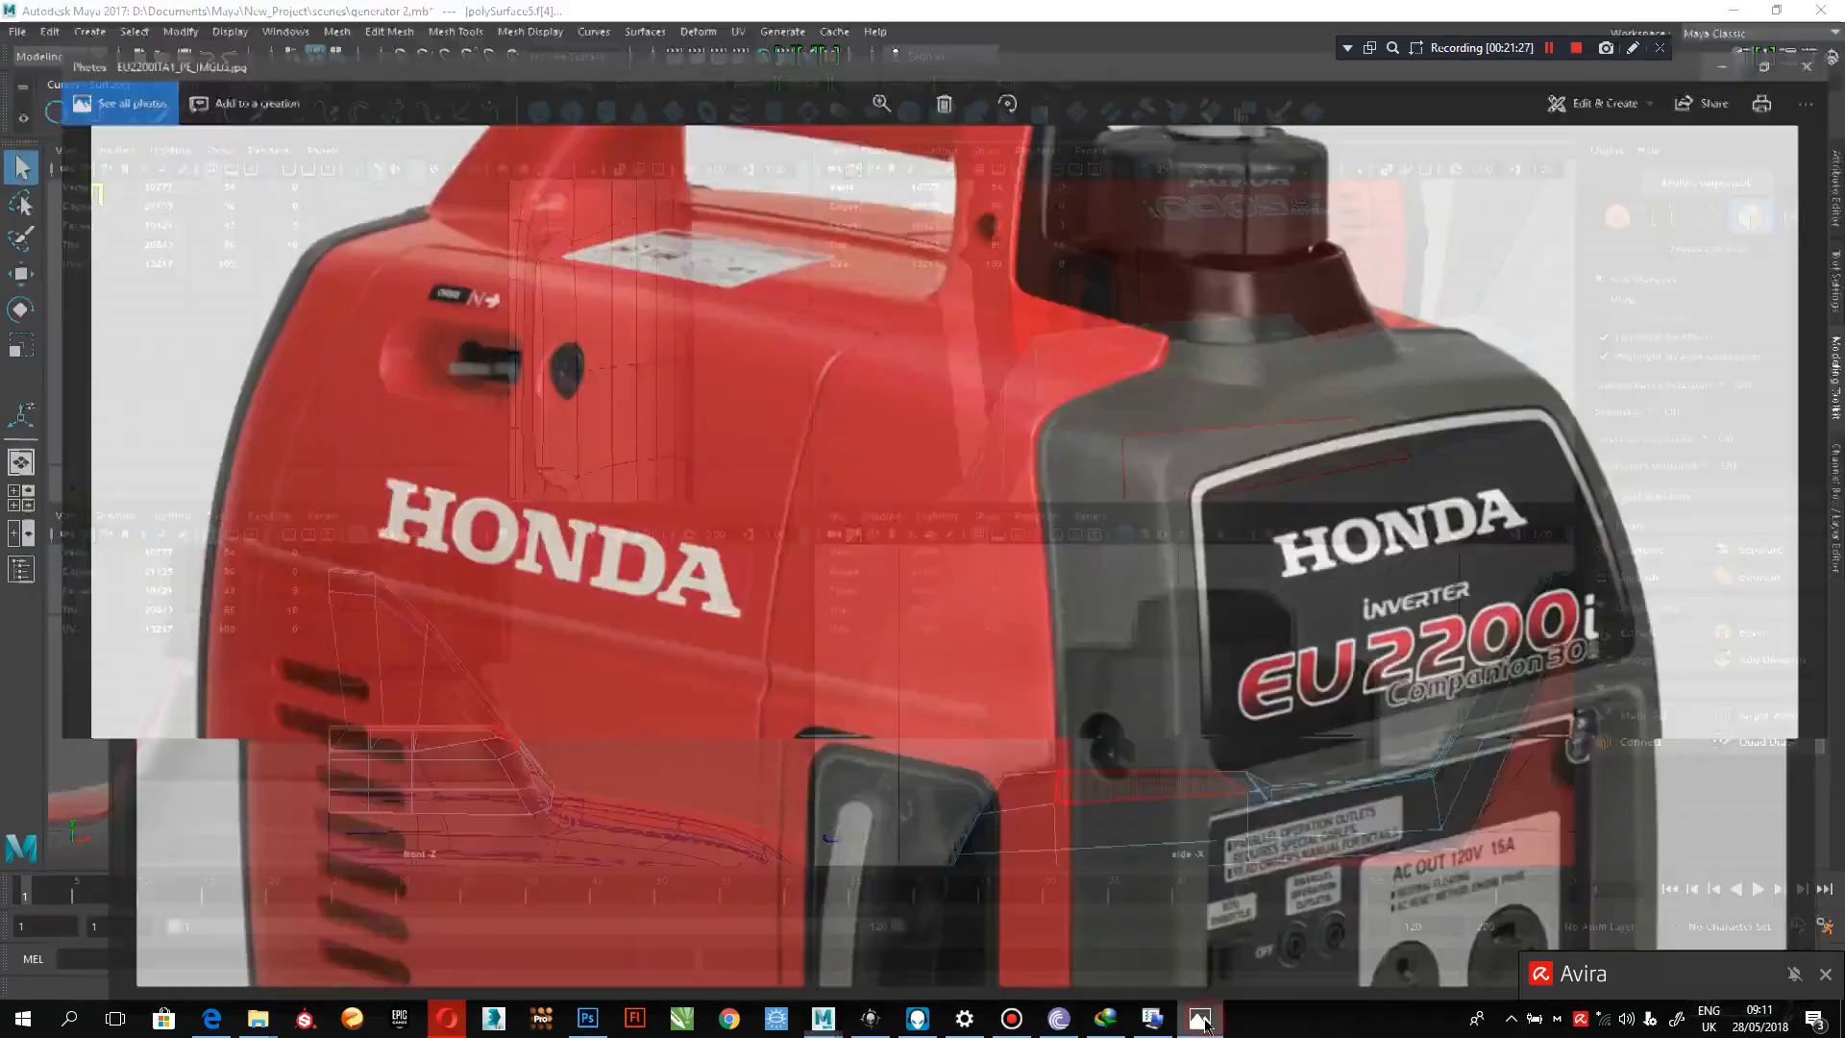
left_click(1205, 1022)
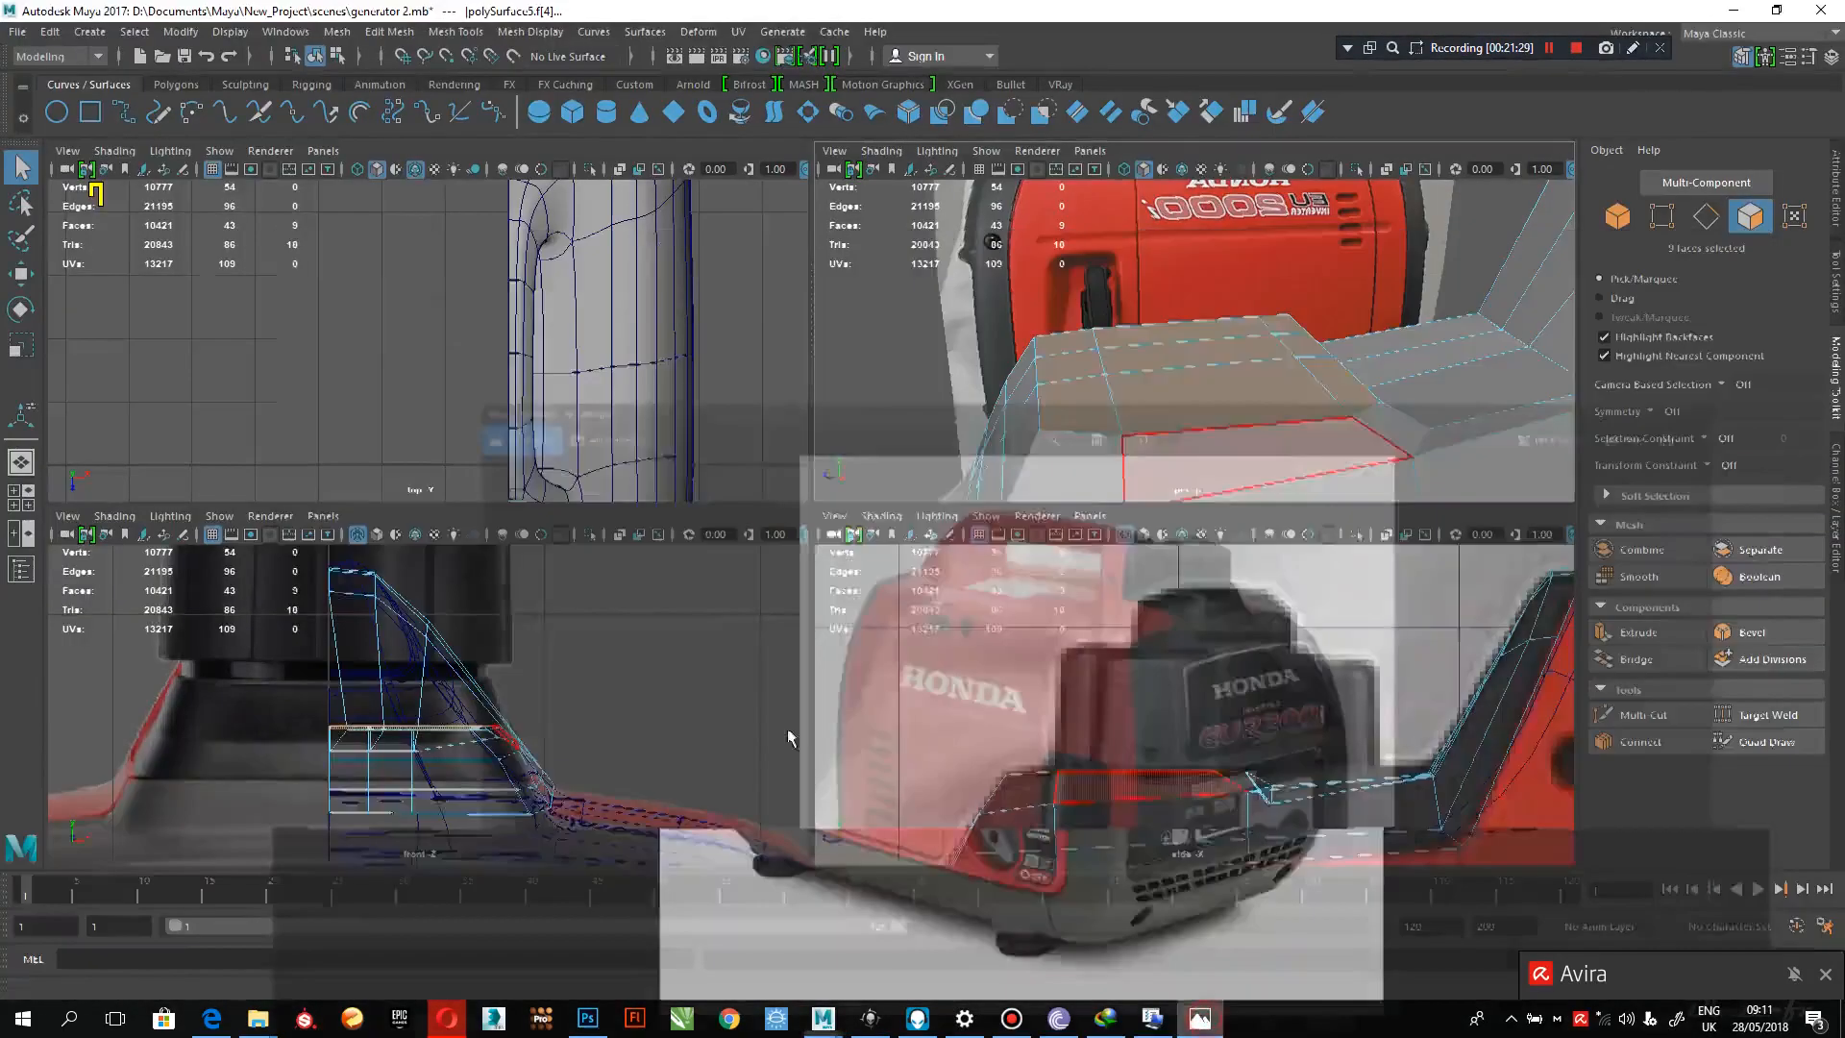
middle_click_drag(553, 743, 524, 798, "alt")
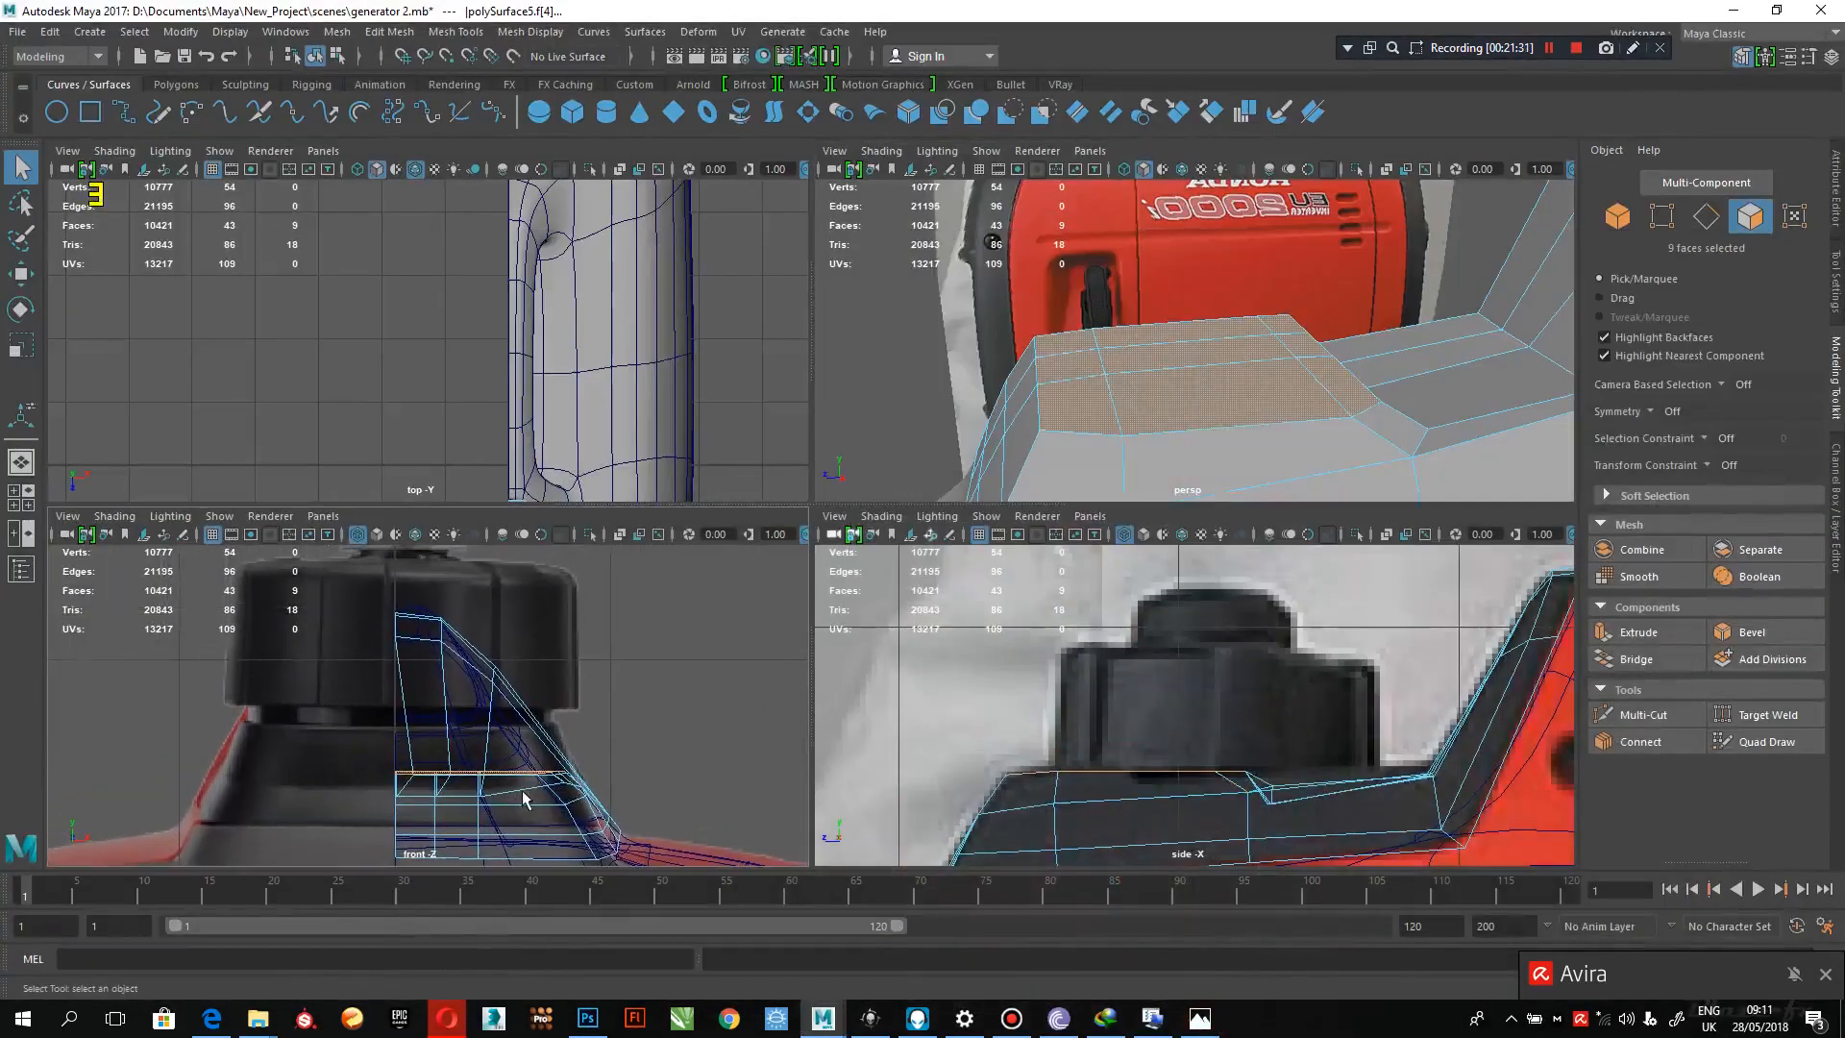
key("w")
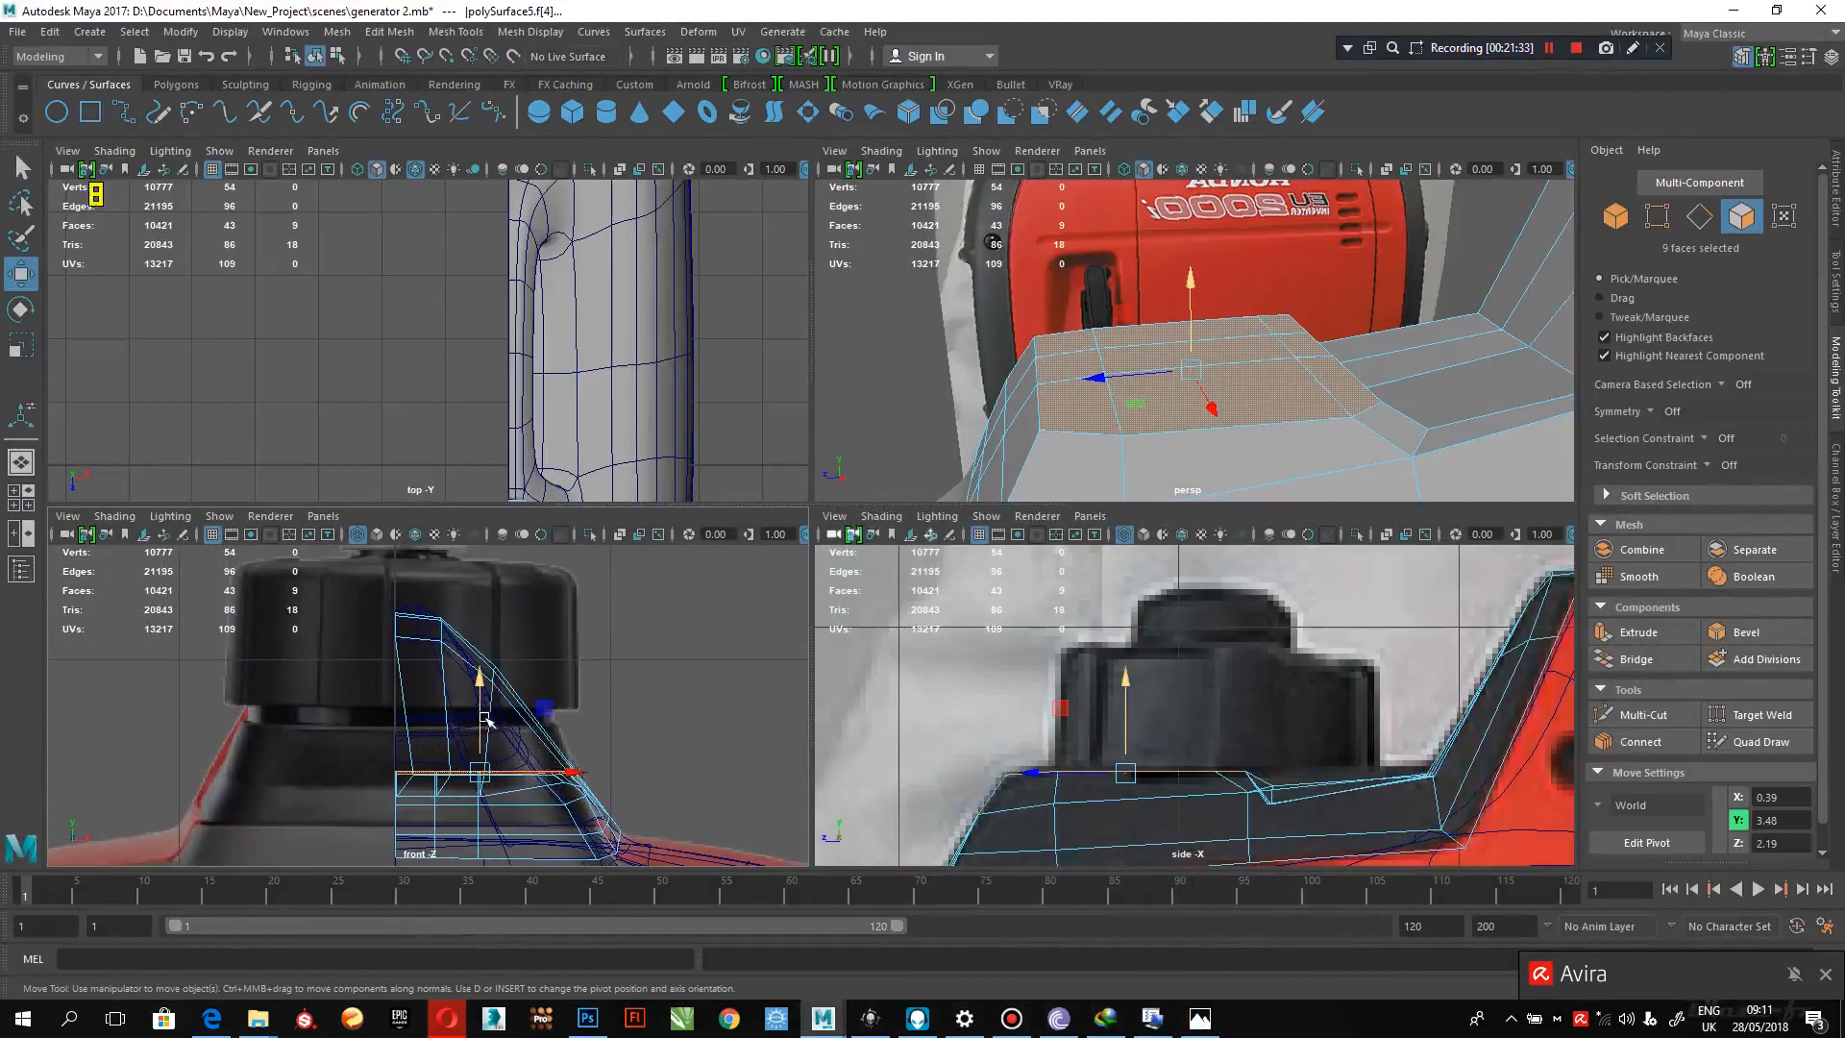
left_click_drag(480, 696, 477, 679)
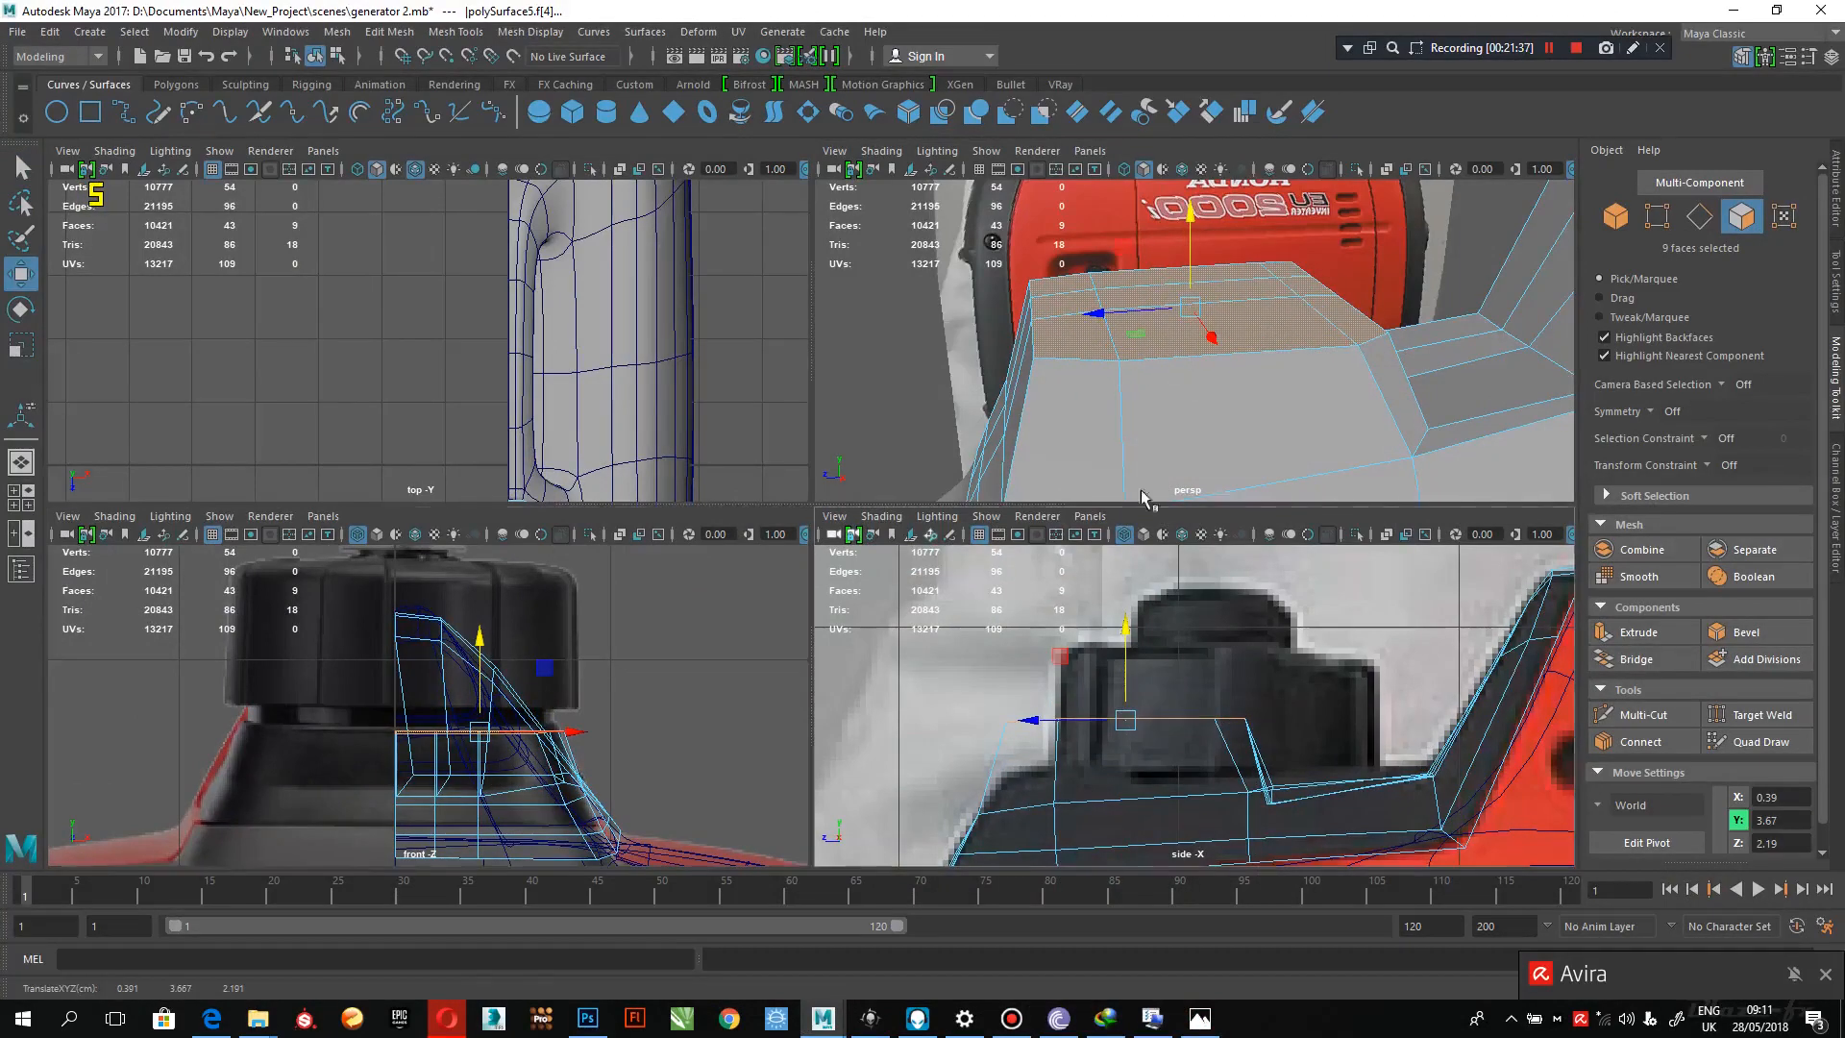
- Move the four vertices along the outer side edge of the raised block's top inward to X 0.69
left_click_drag(1305, 400, 1153, 364, "alt")
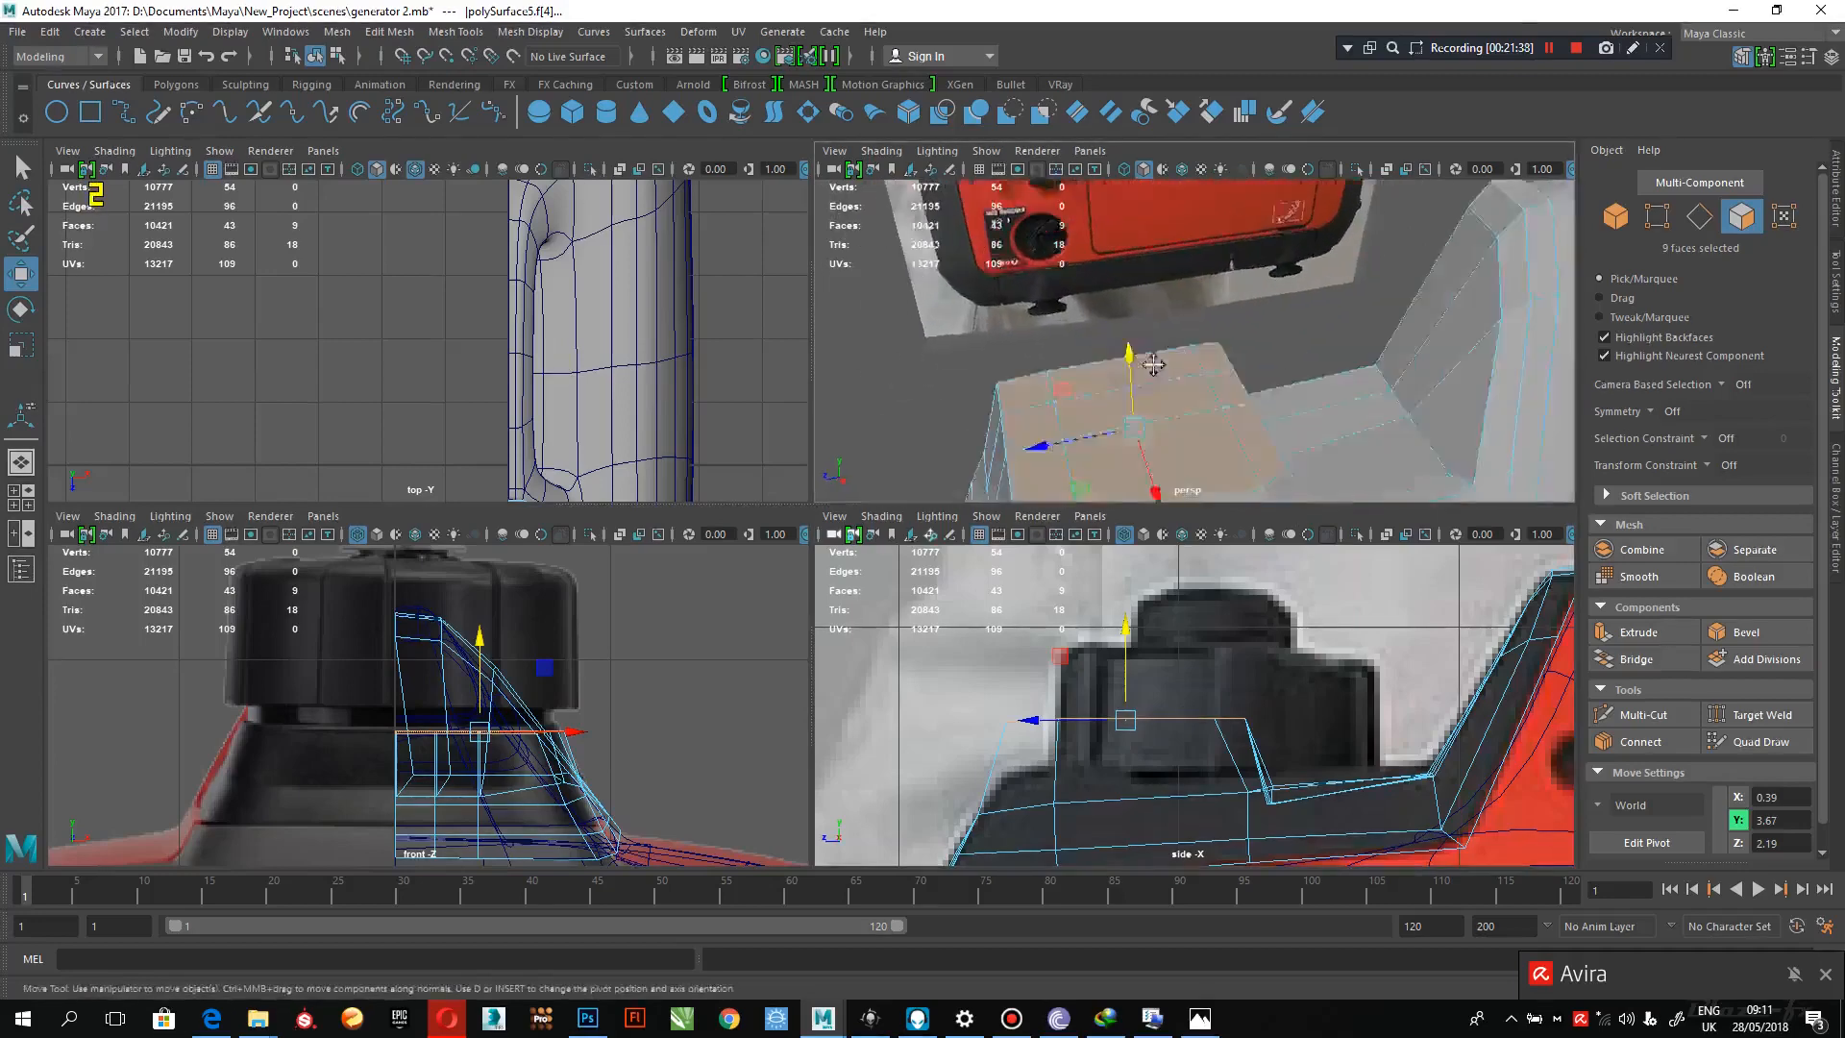
middle_click_drag(1153, 364, 1145, 364, "alt")
right_click_drag(1145, 364, 1009, 365)
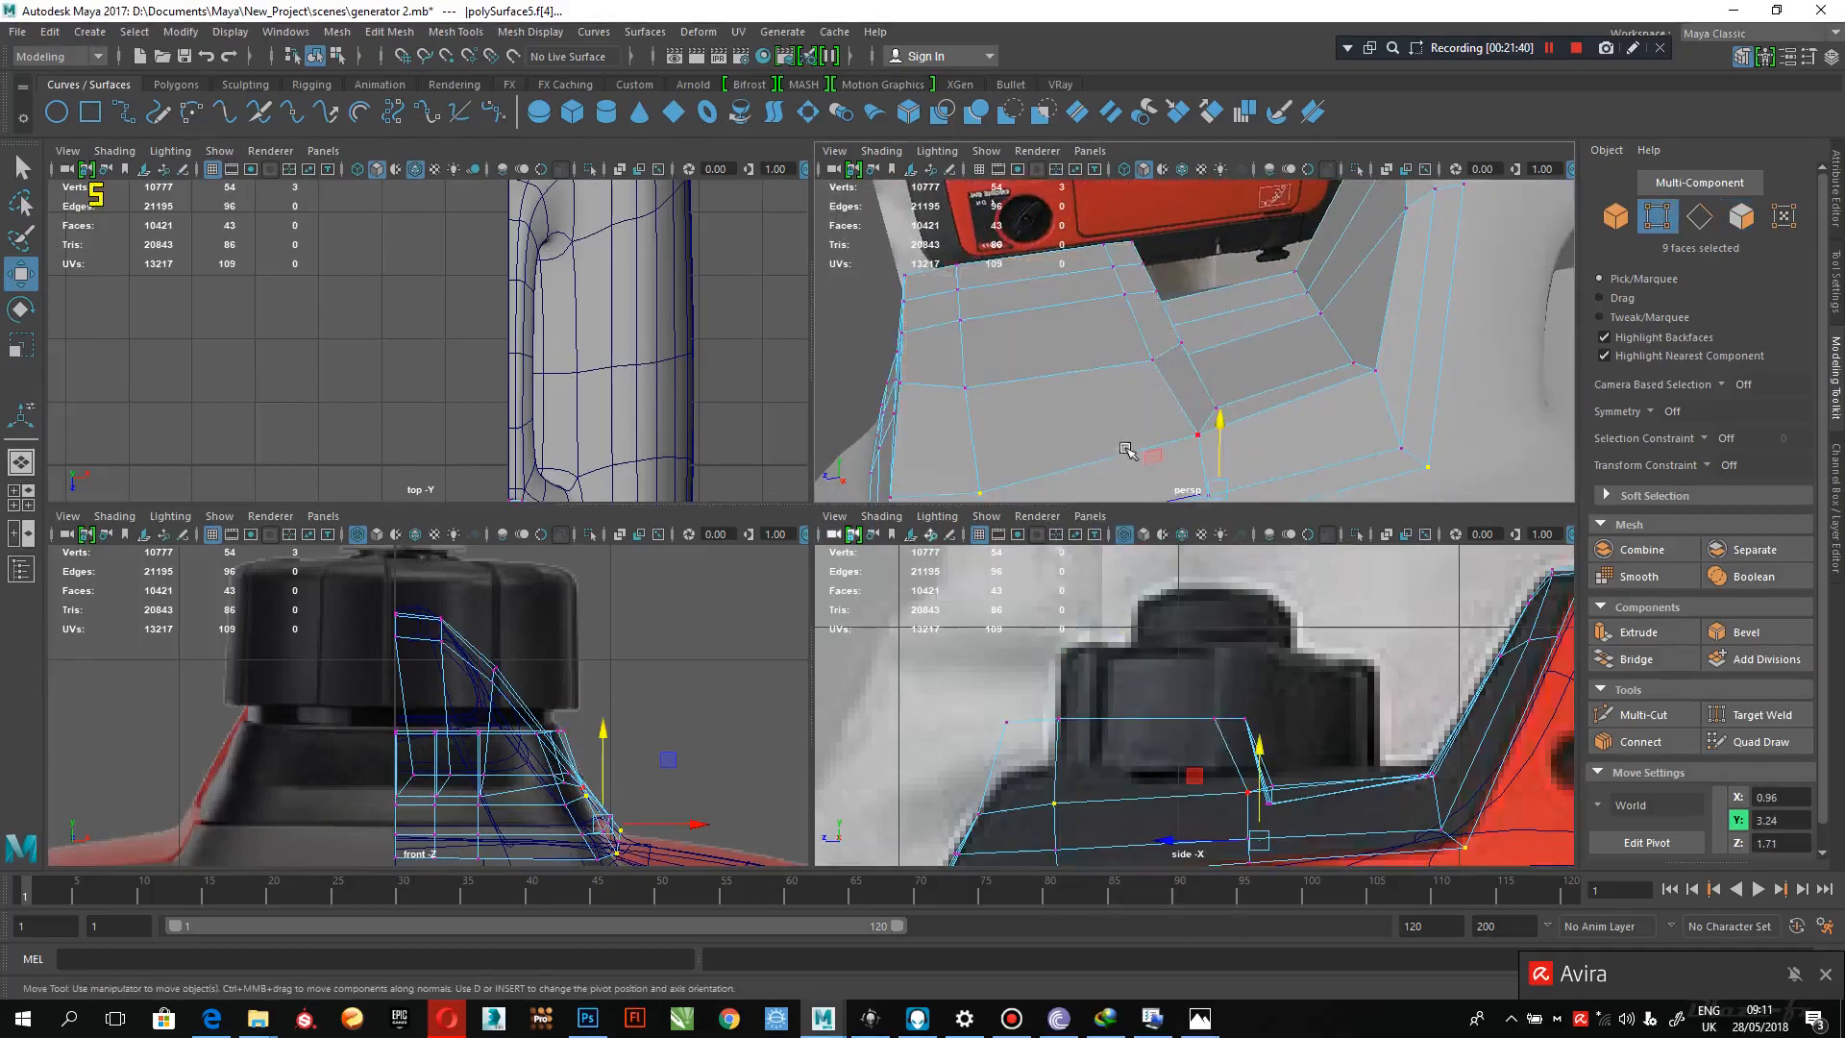
left_click_drag(1126, 450, 1222, 452, "alt")
left_click(1241, 381)
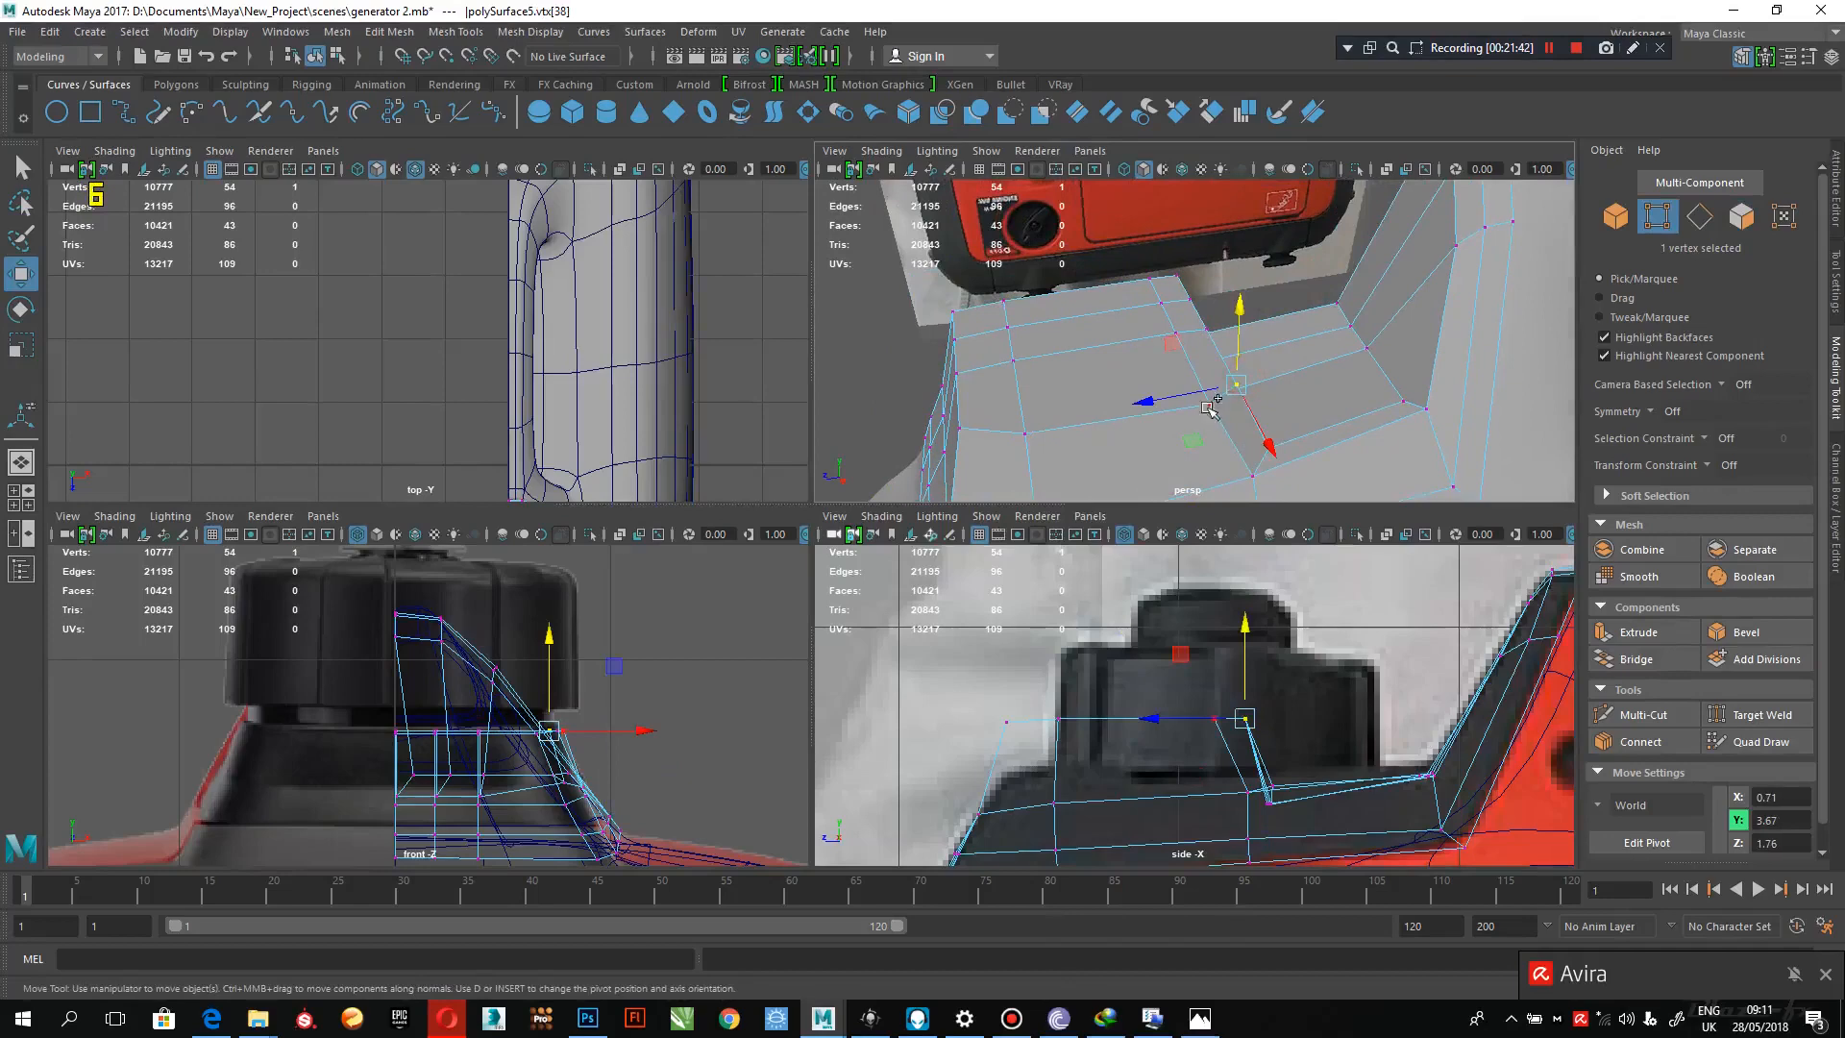
left_click(1209, 403, "shift")
left_click(1025, 434, "shift")
left_click(959, 427, "shift")
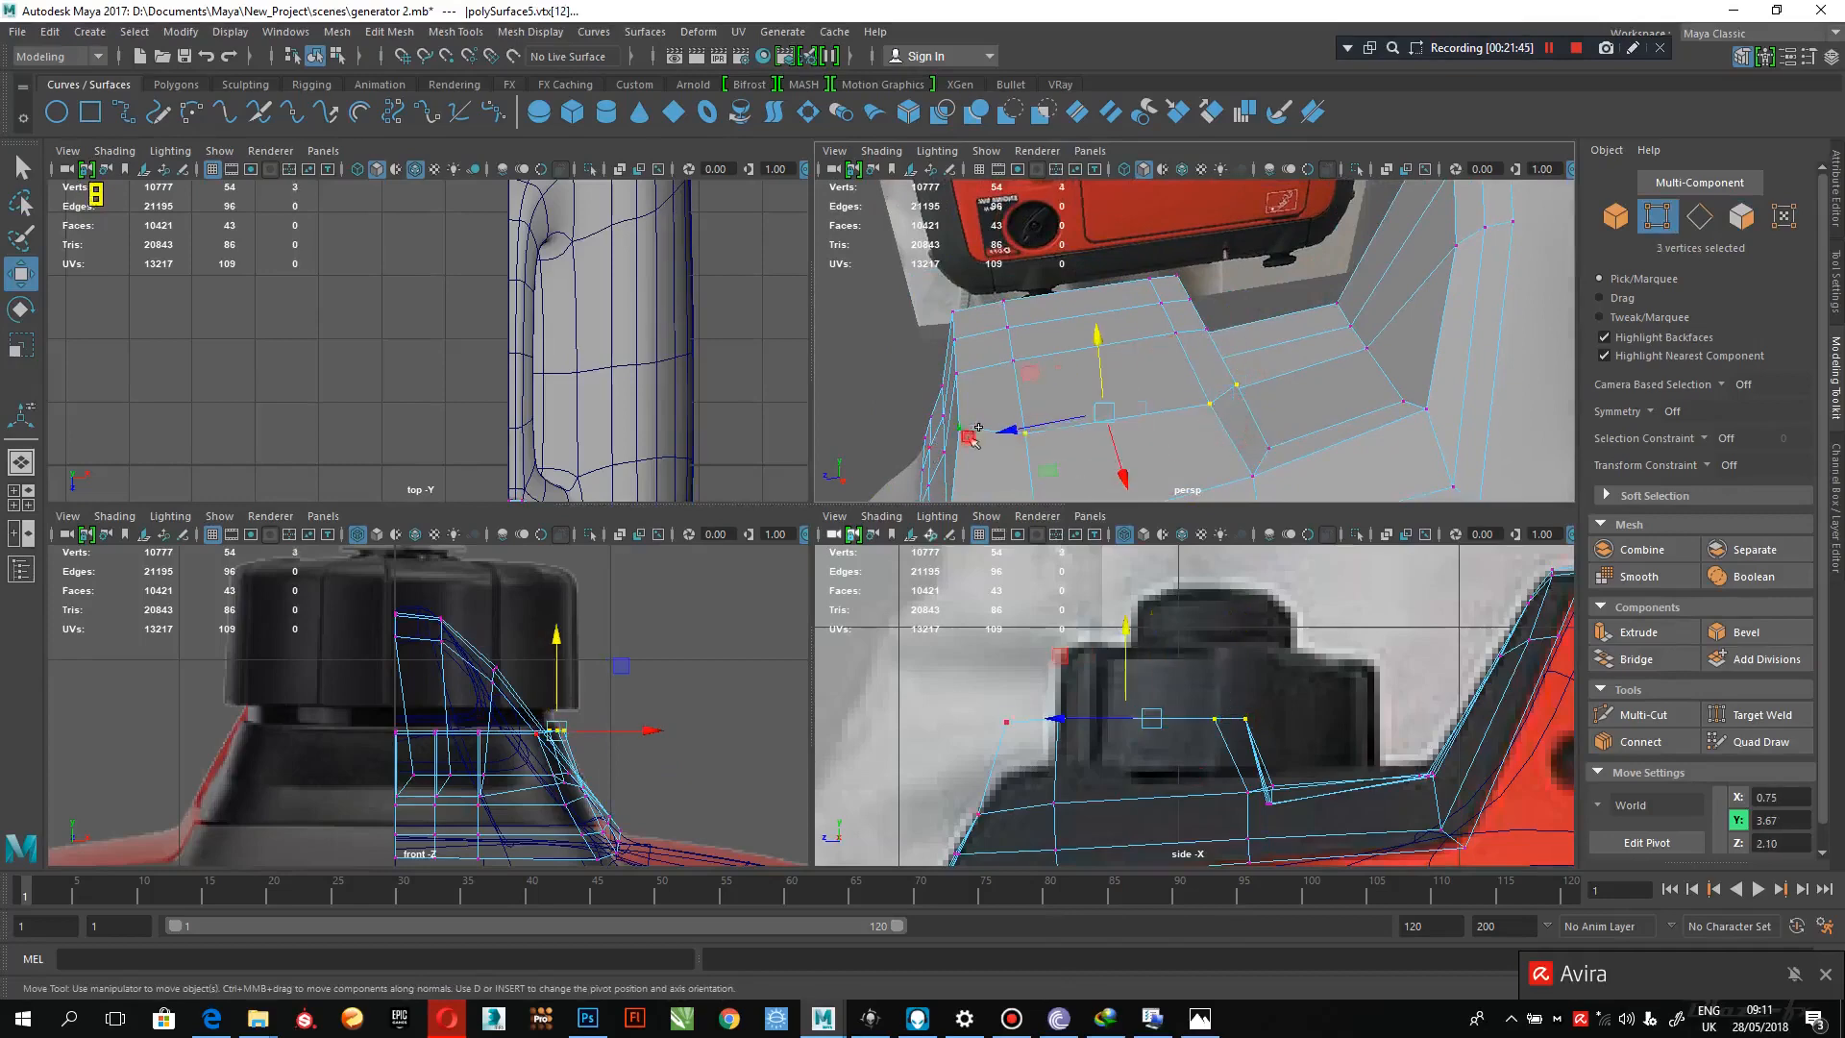
scroll(1083, 436, "down", 4)
left_click_drag(1083, 436, 1191, 437, "alt")
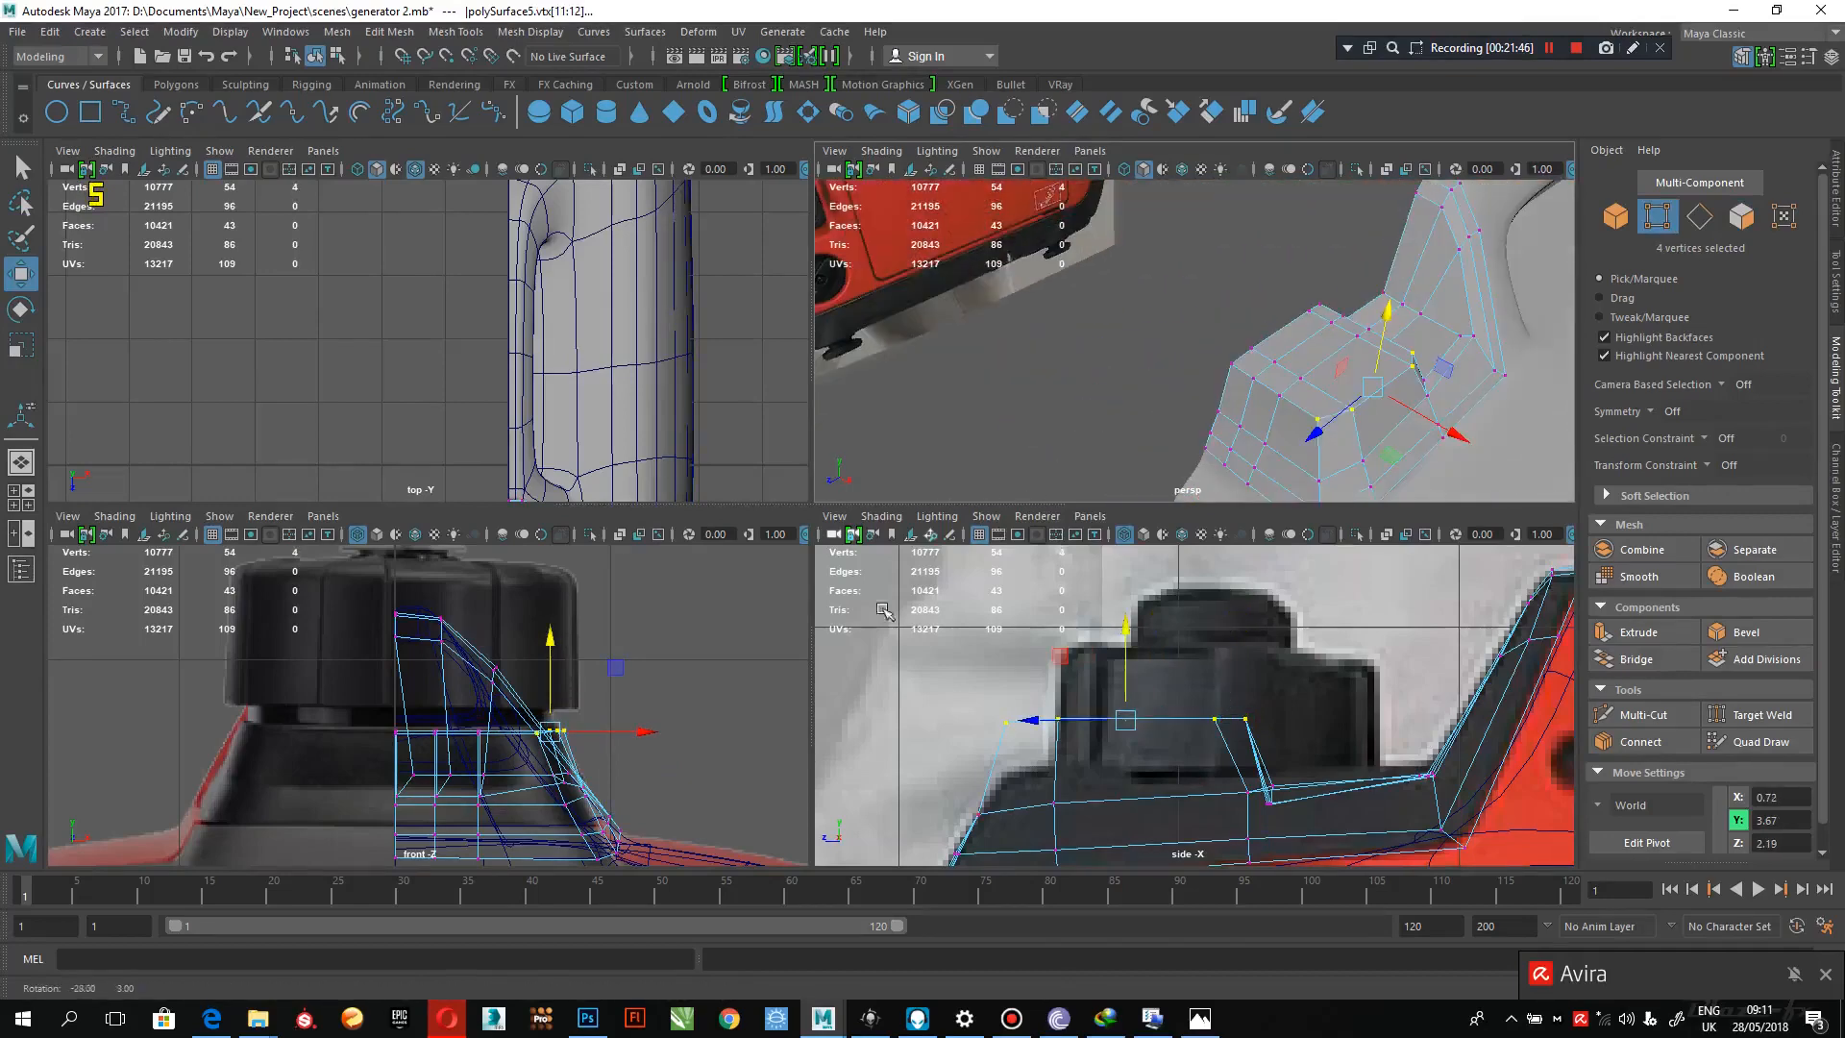
left_click_drag(609, 738, 607, 723)
- Move the four vertices along the front edge of the raised block's top to Z 2.57
left_click_drag(1259, 422, 1218, 461, "alt")
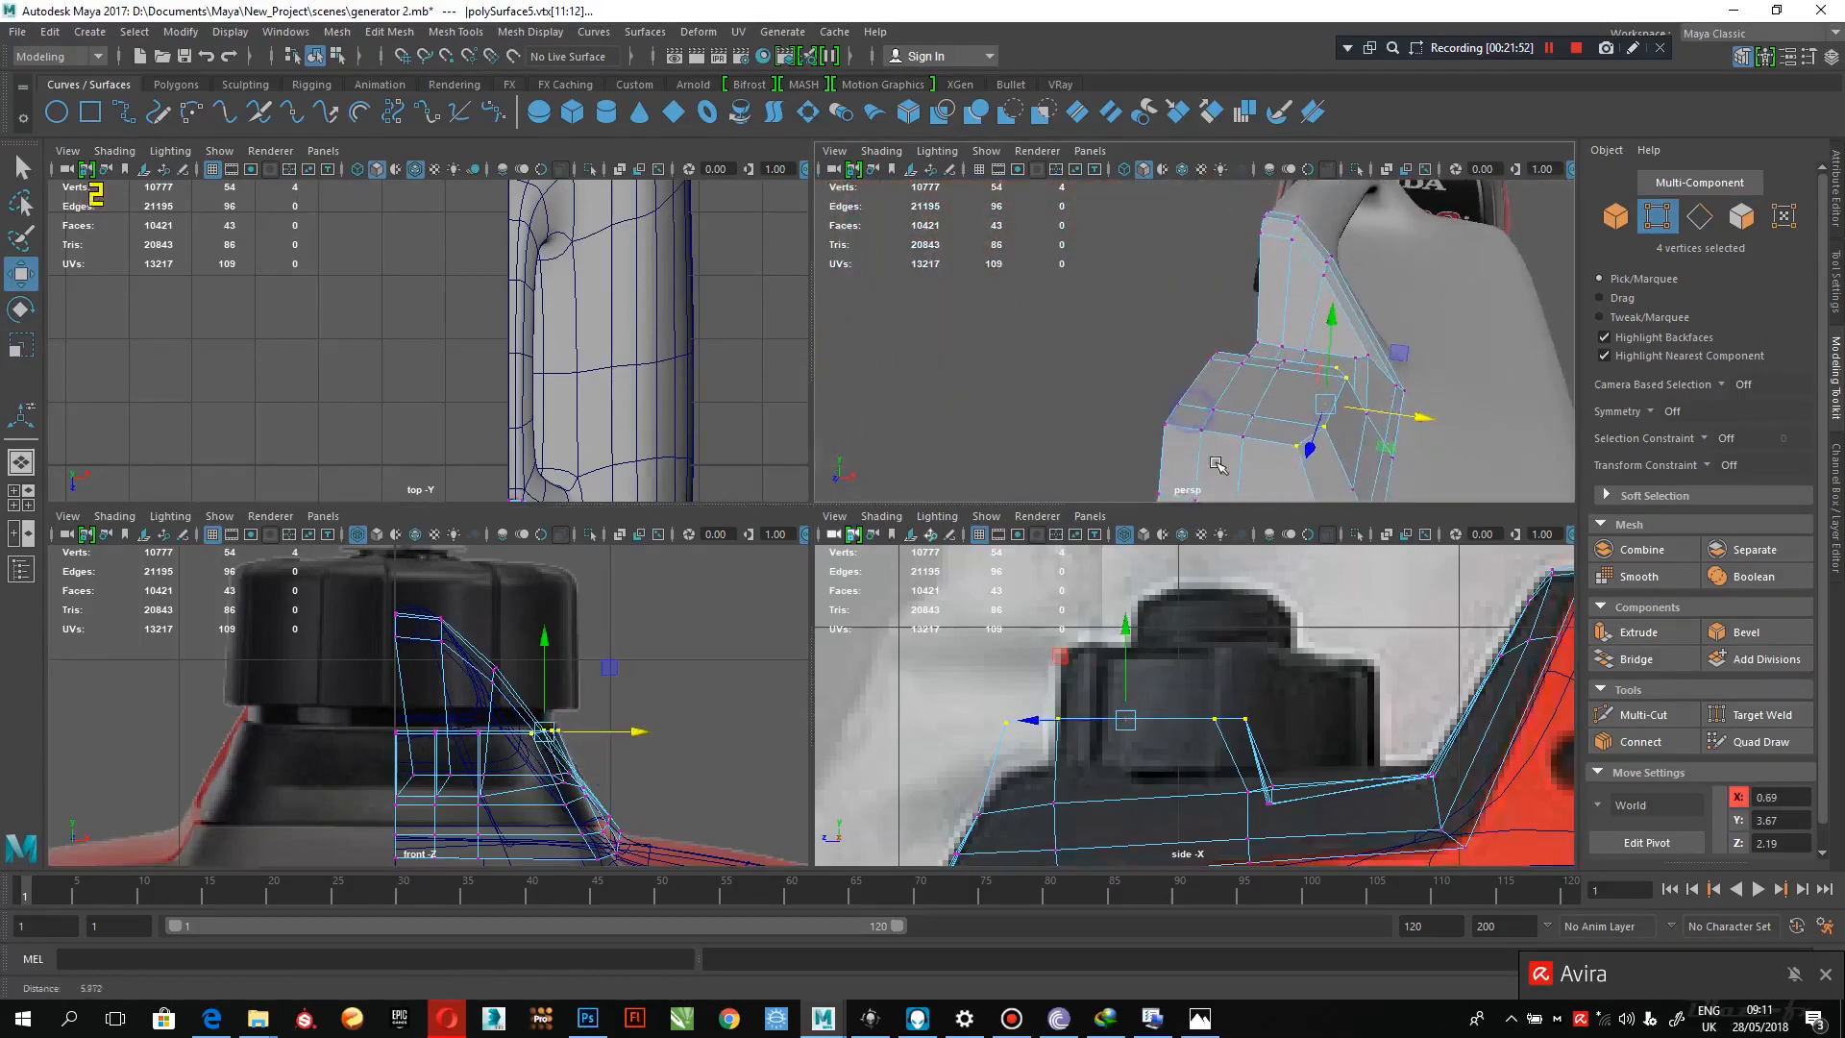
middle_click_drag(1218, 461, 1204, 389, "alt")
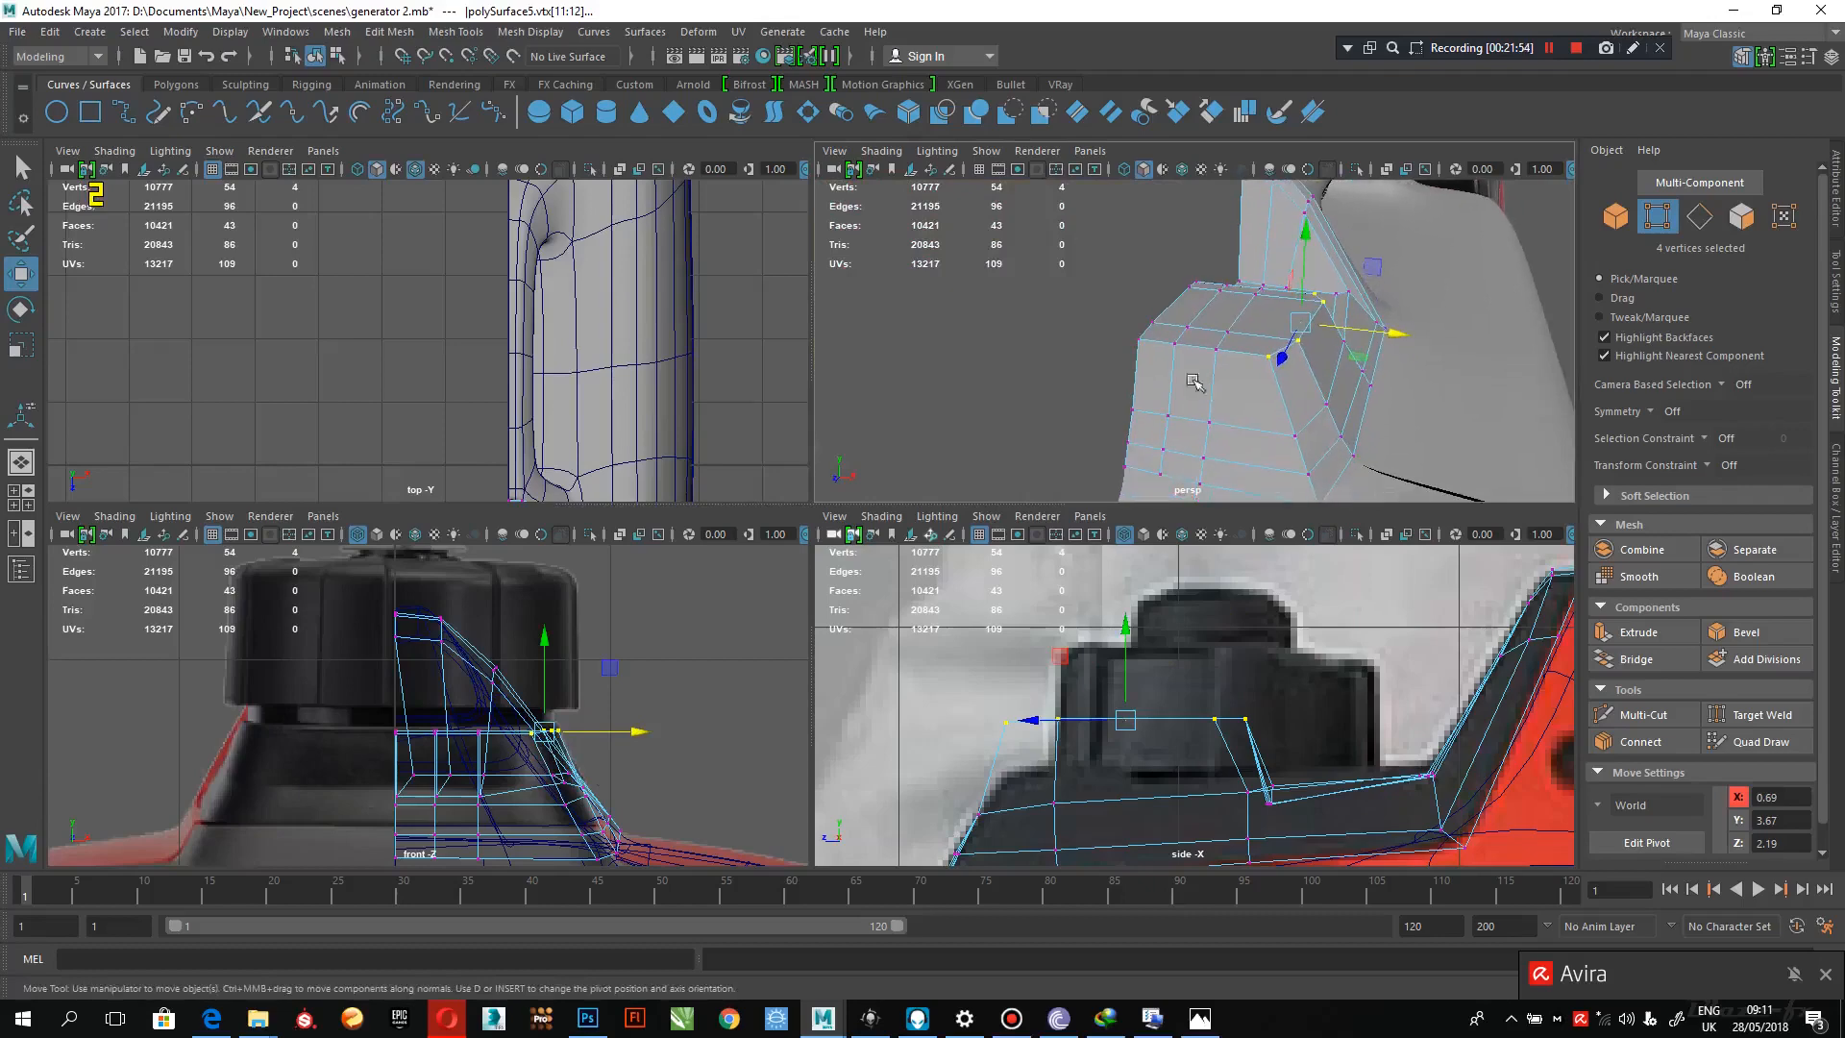
scroll(1194, 385, "up", 3)
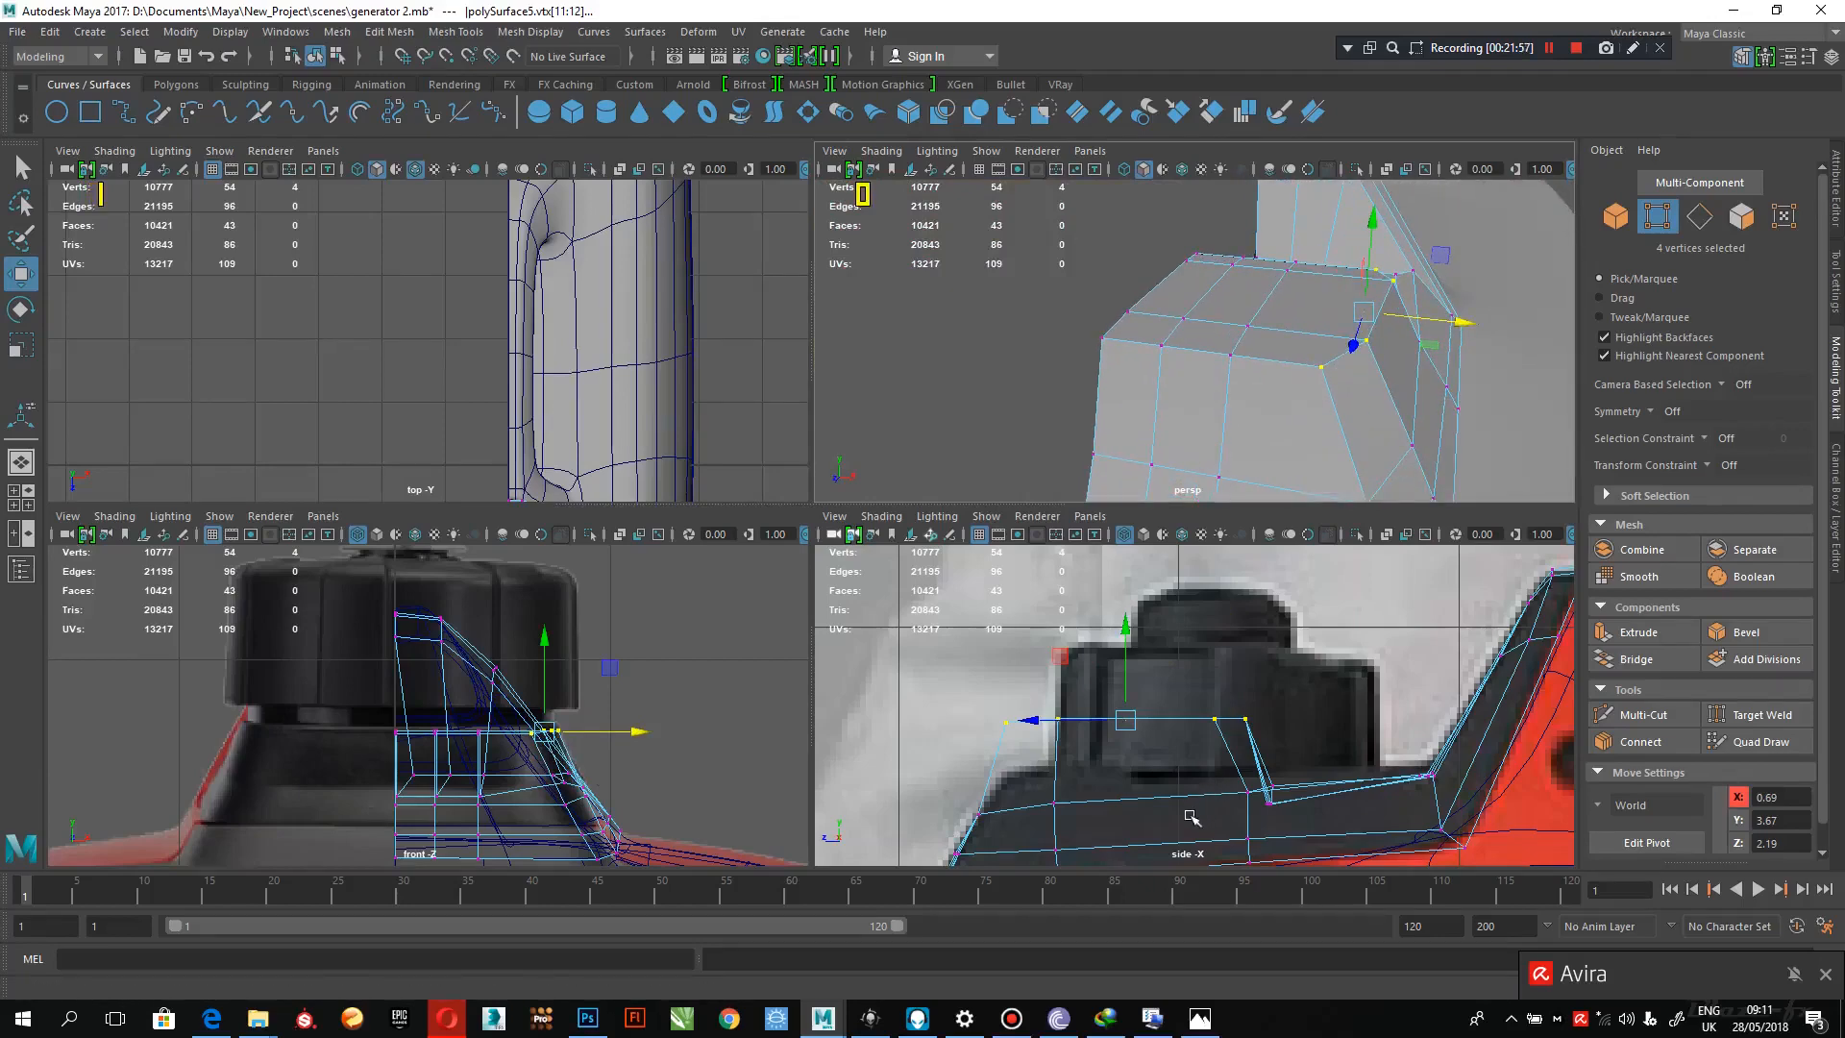
middle_click_drag(1032, 773, 1082, 725, "alt")
left_click_drag(1081, 638, 980, 673)
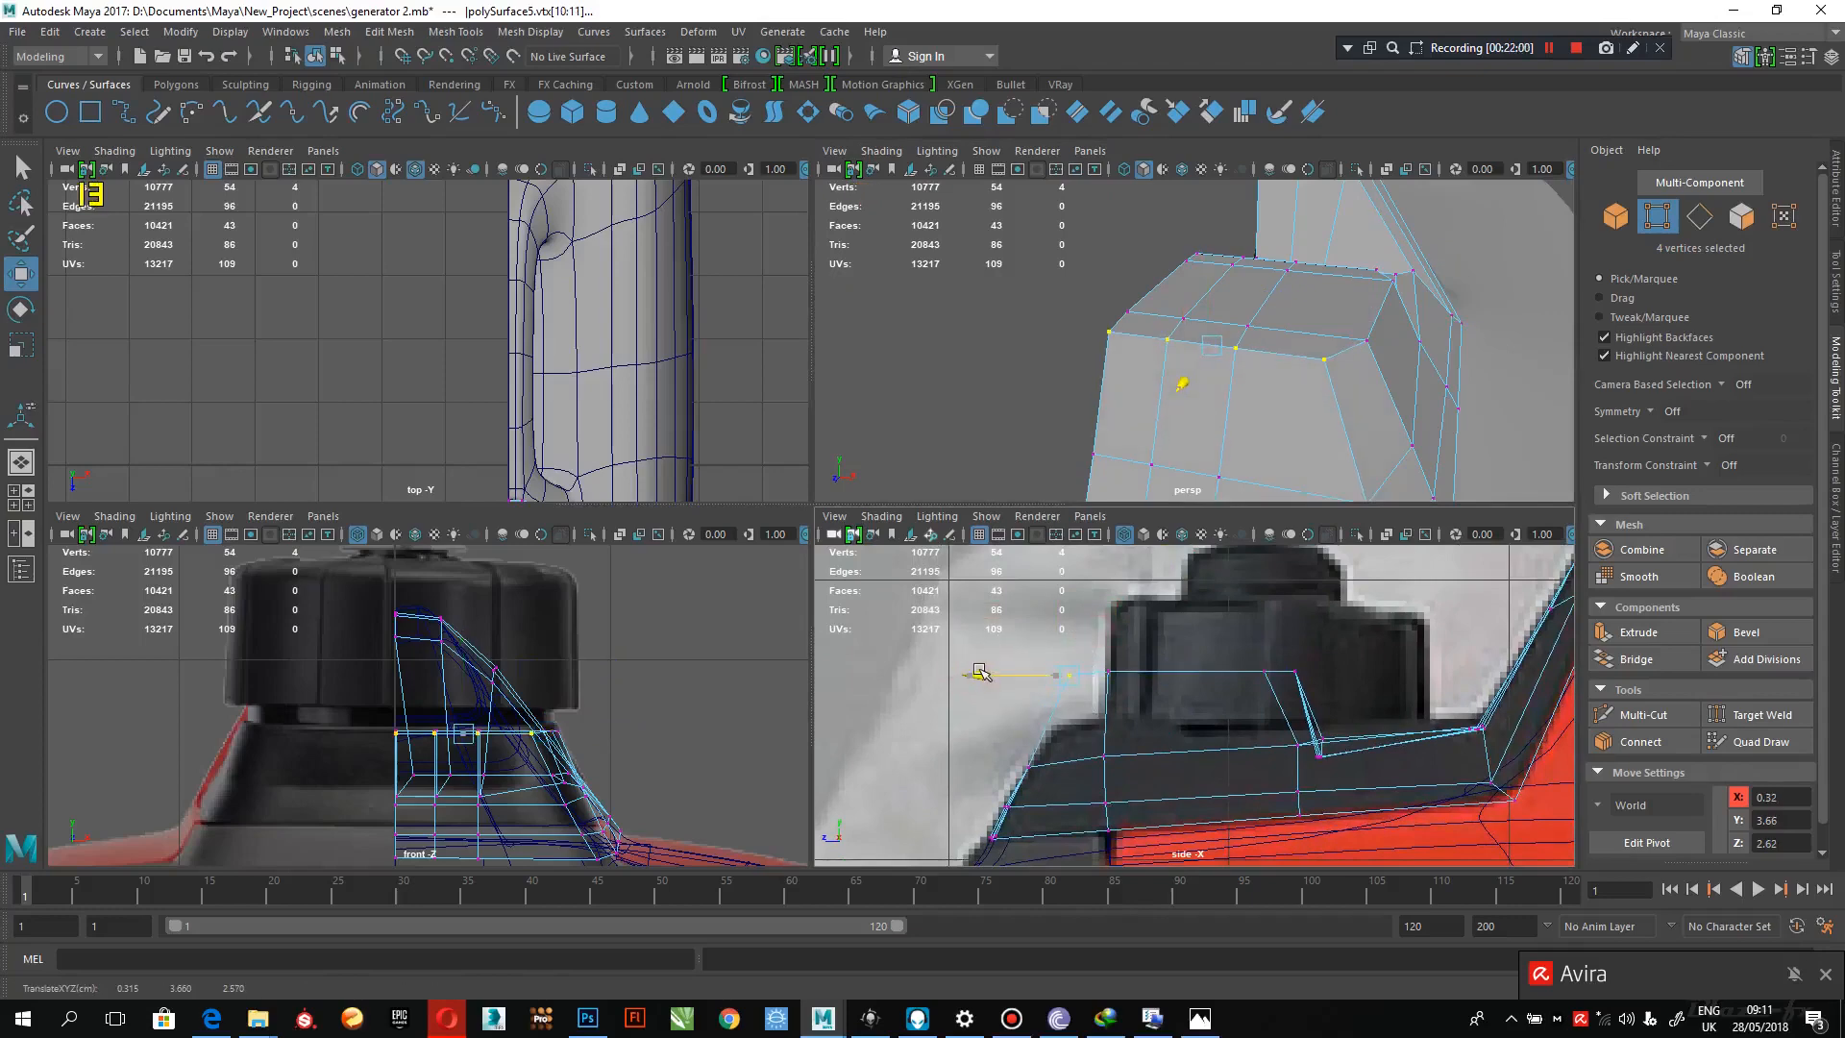
- Select the four vertices in the row below the raised block's front edge and compare the block's shape with the generator's reference photo
left_click_drag(1159, 380, 1134, 435, "alt")
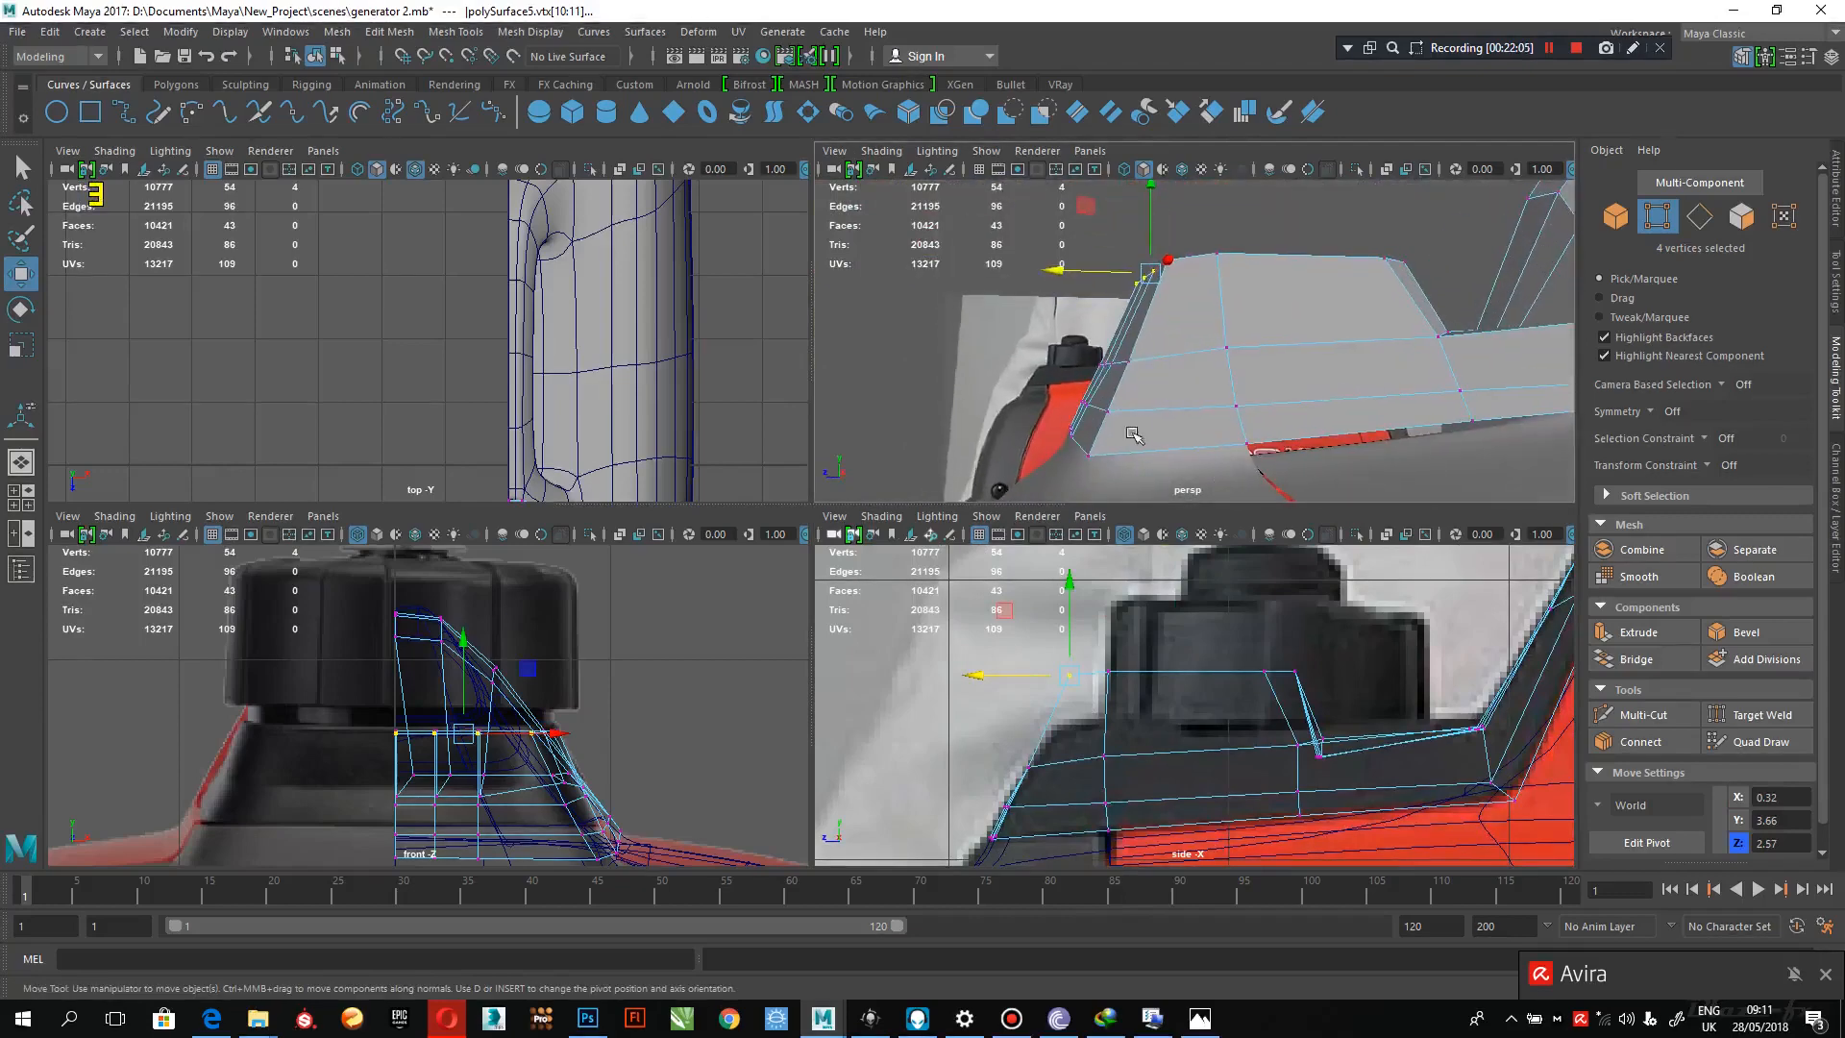
left_click_drag(1136, 352, 1053, 367)
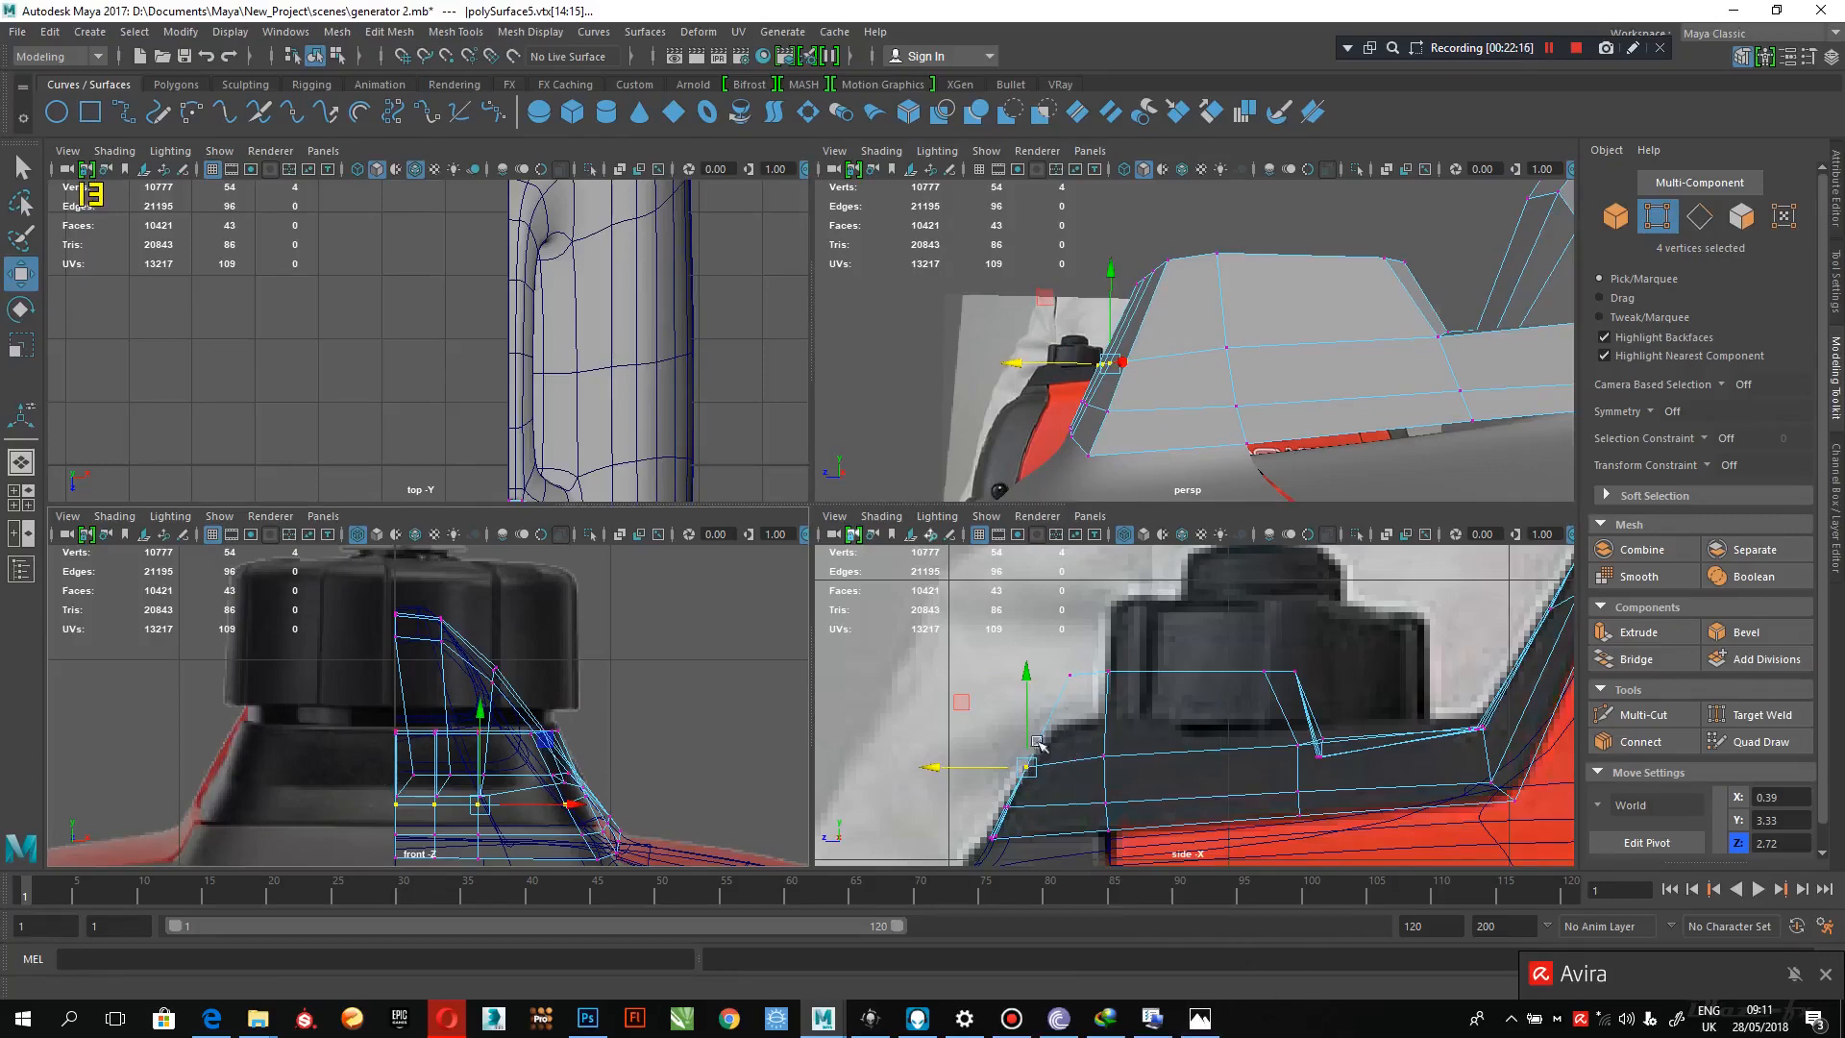
scroll(1276, 754, "down", 3)
left_click(1200, 1022)
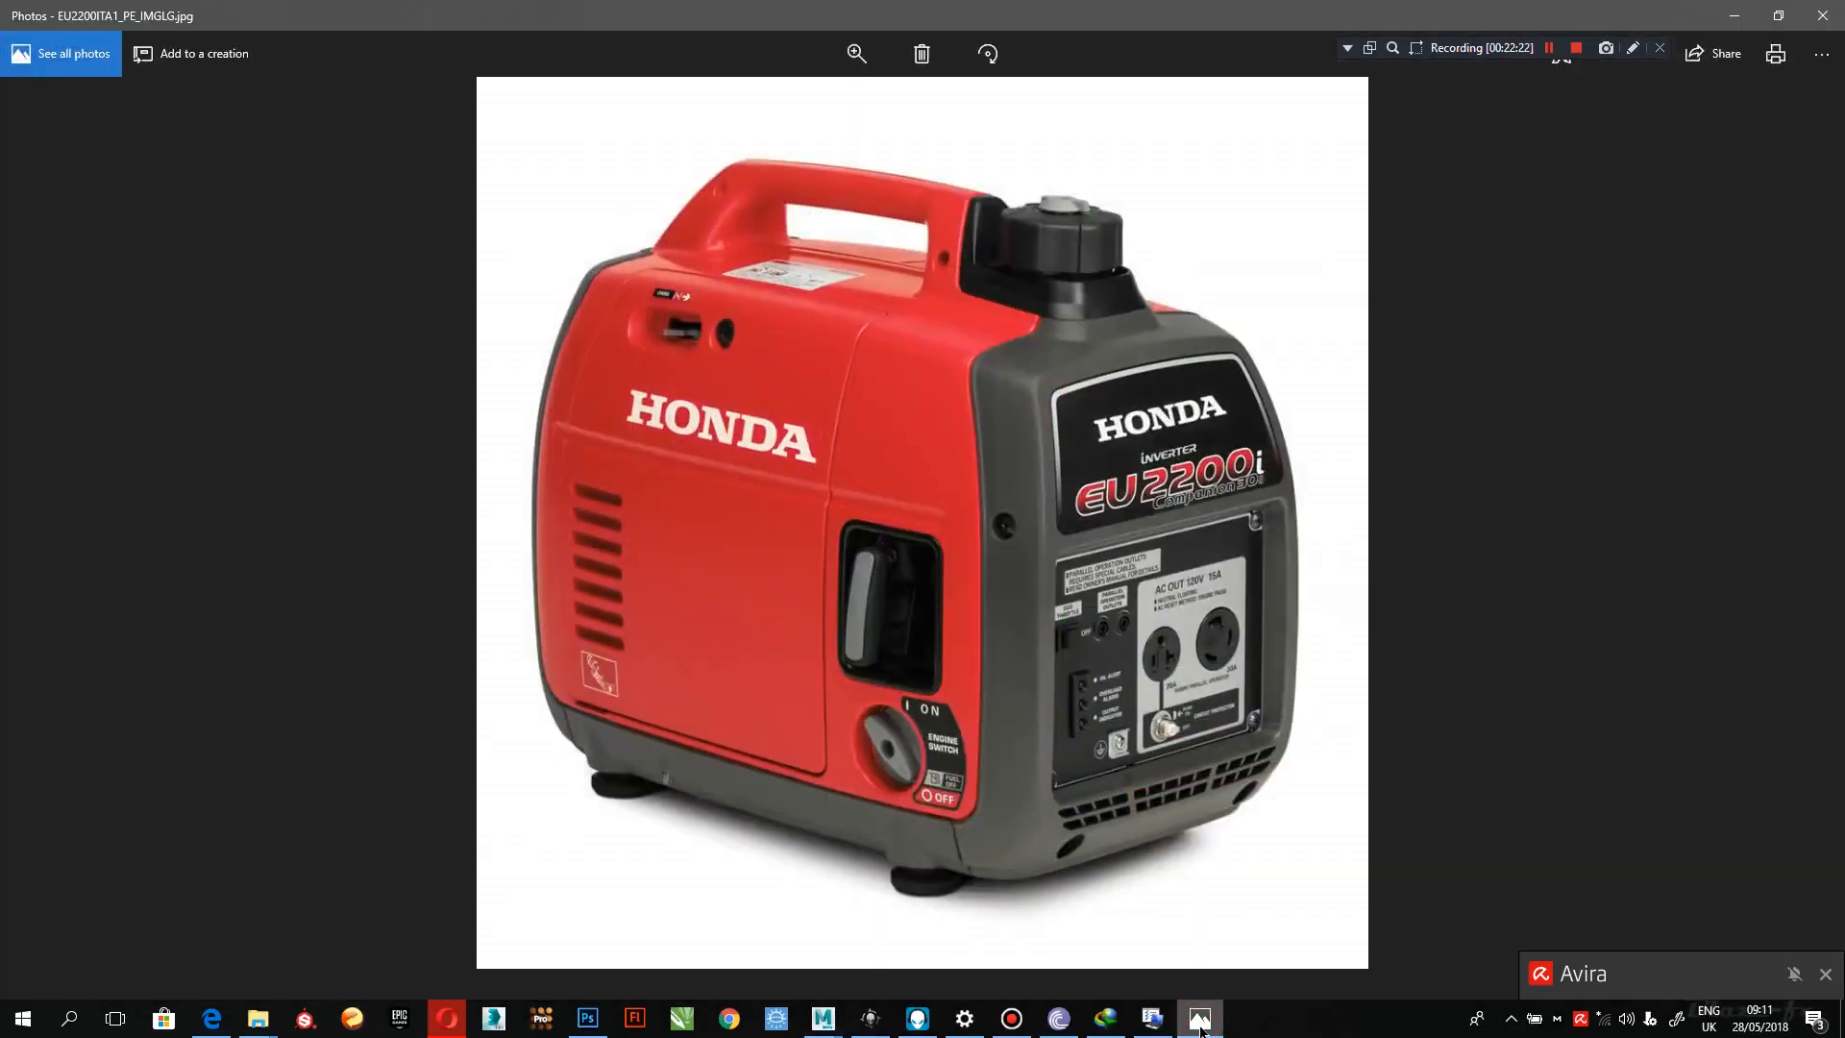
scroll(1107, 281, "up", 3)
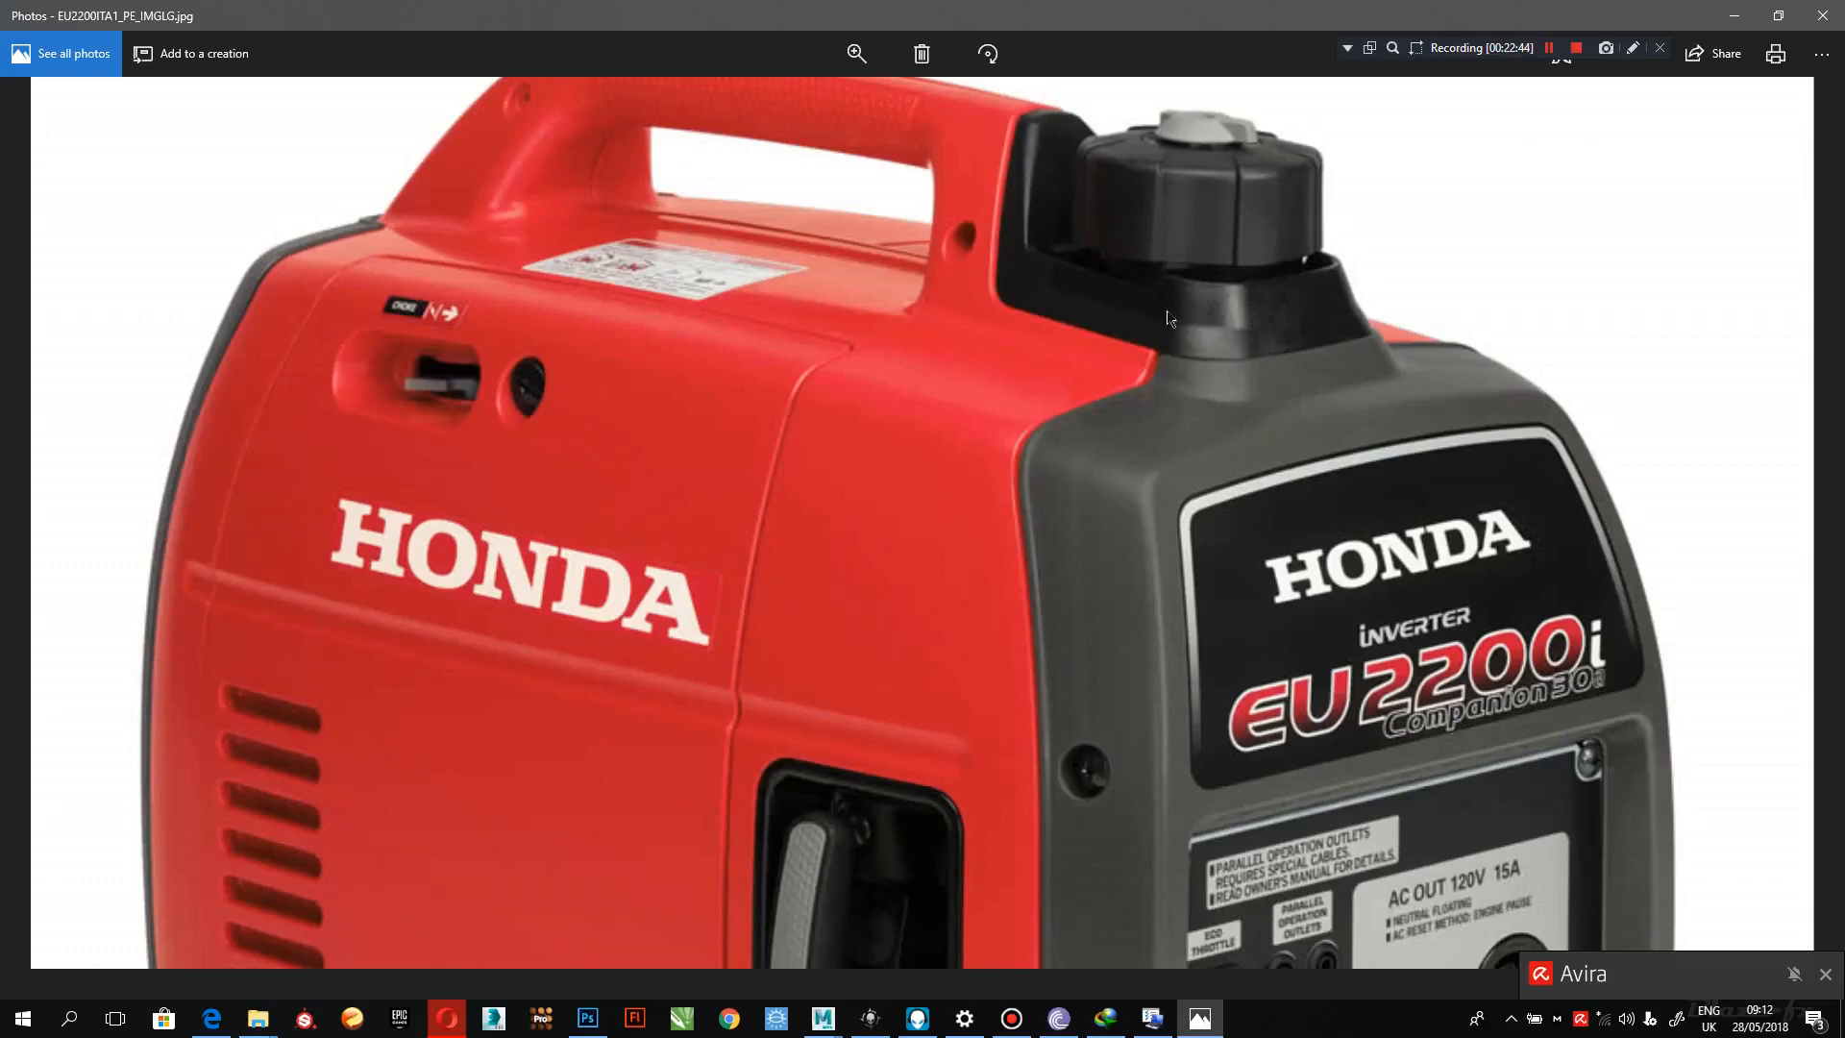
left_click(1734, 15)
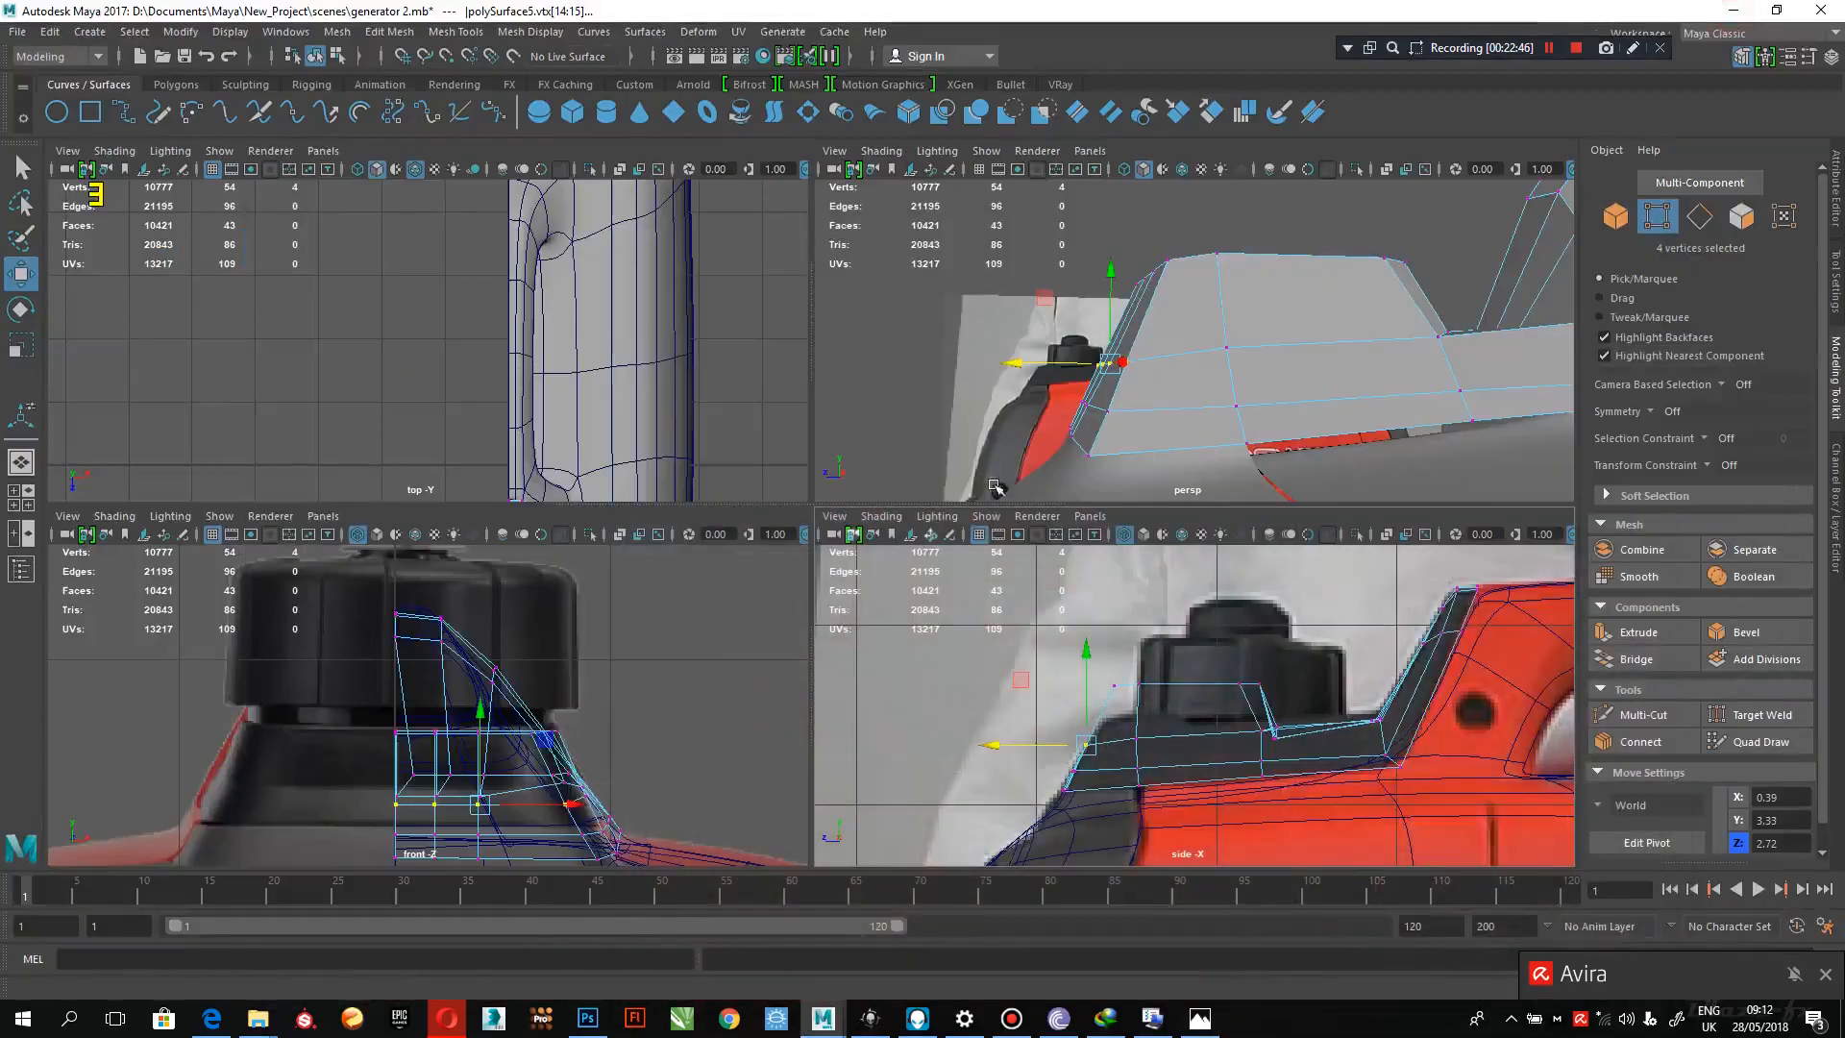
left_click(519, 805)
- Select the horizontal edge loops along the side of the front top piece and check them against the reference photo and front view
left_click_drag(994, 336, 1177, 389, "alt")
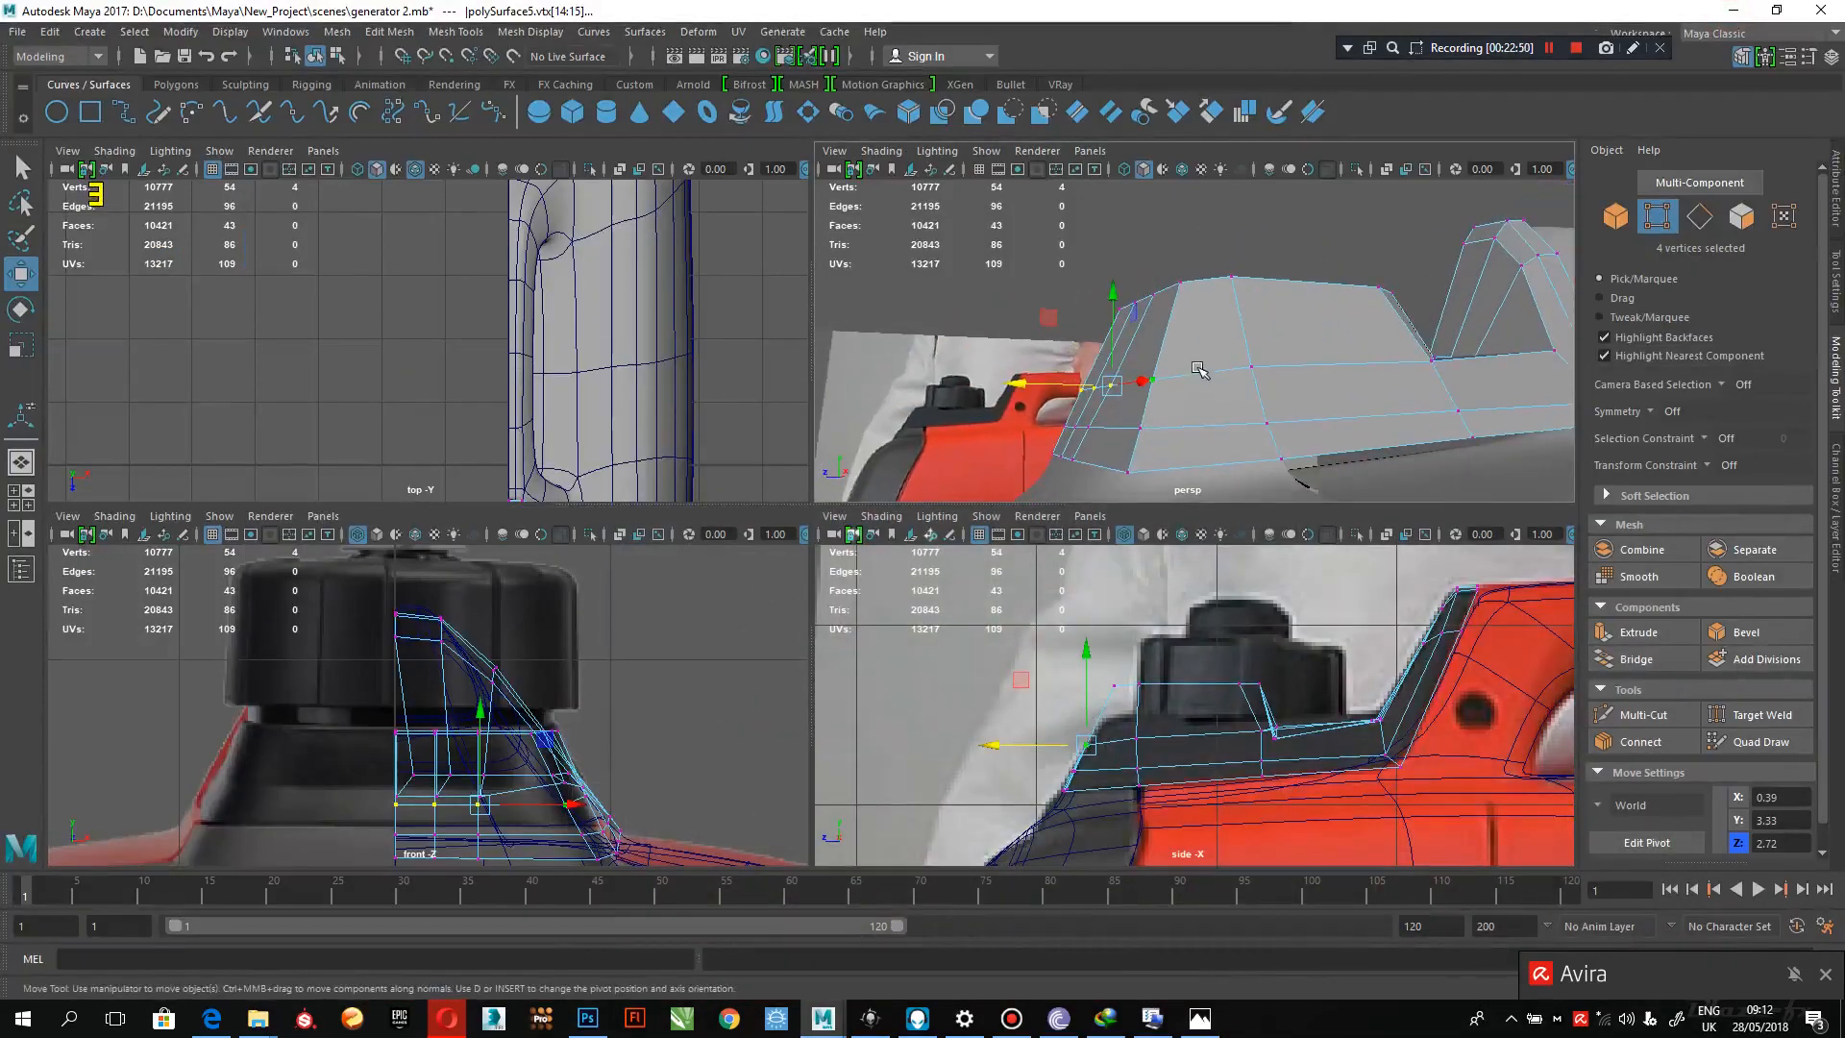
right_click_drag(1198, 373, 1196, 347)
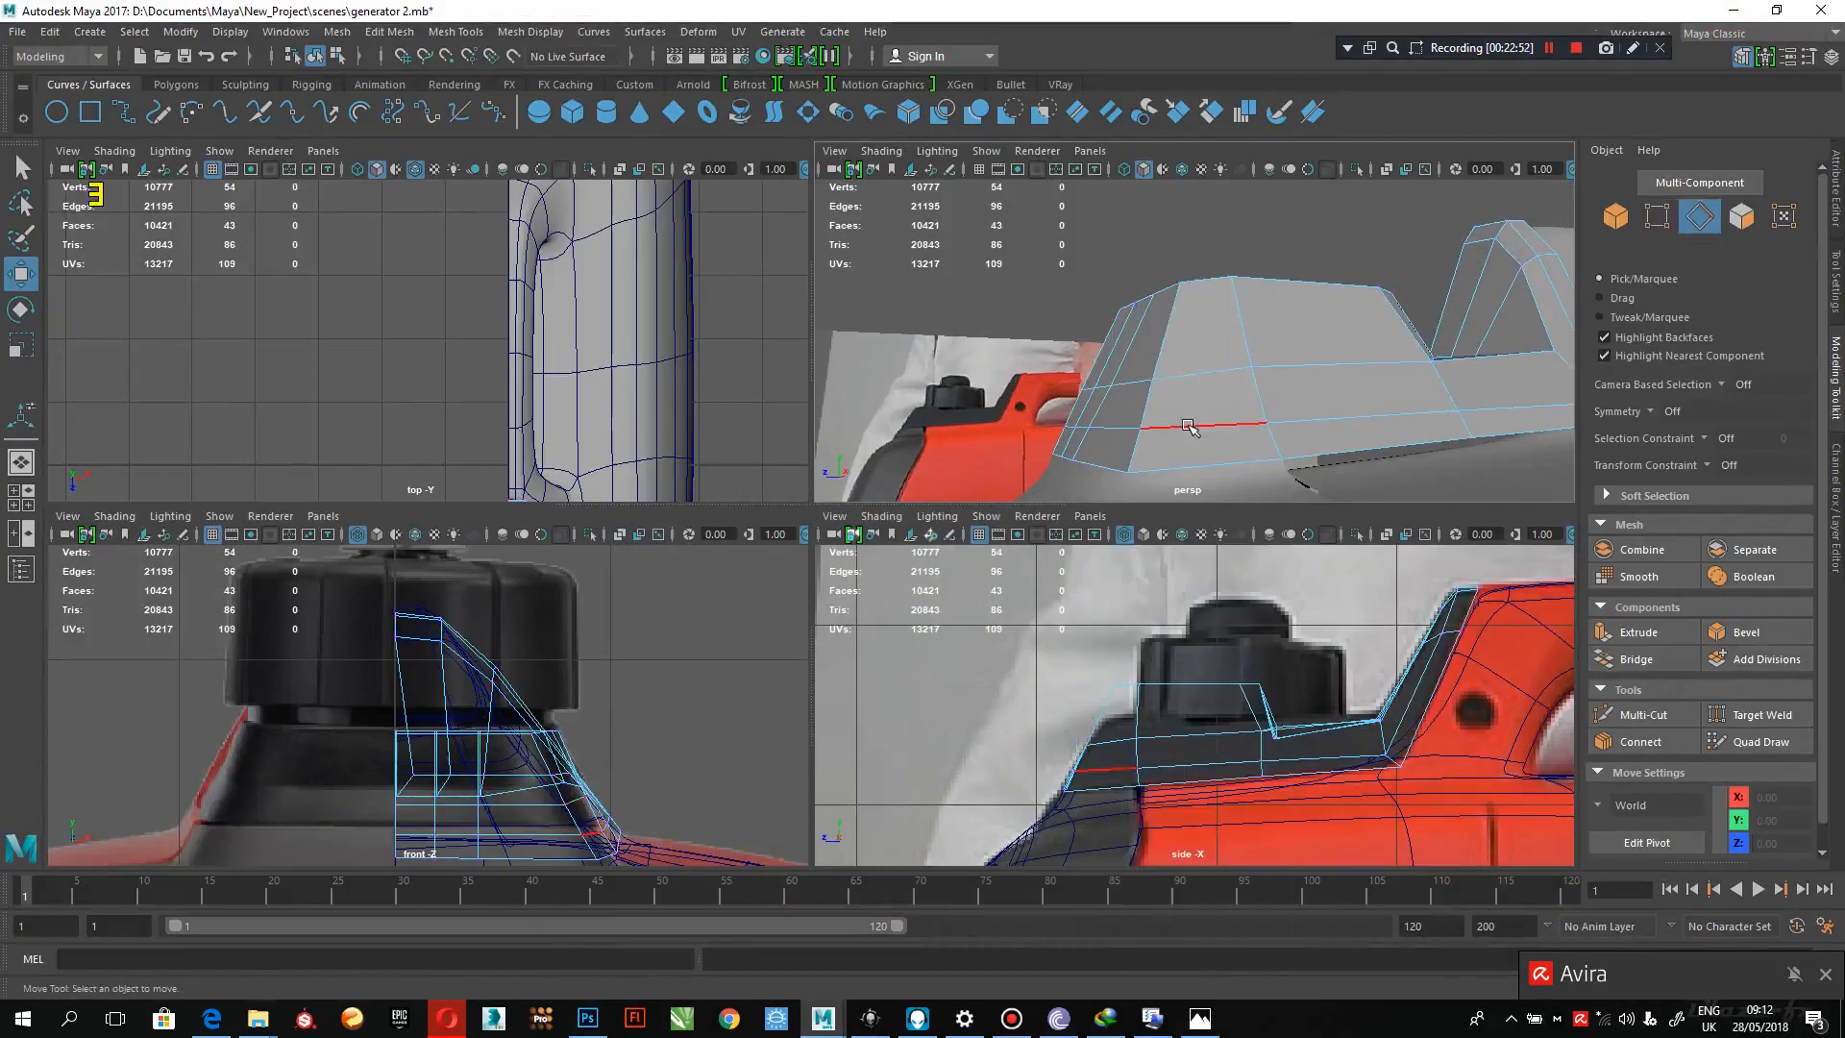
double_click(1171, 371)
left_click_drag(1178, 359, 1120, 355, "alt")
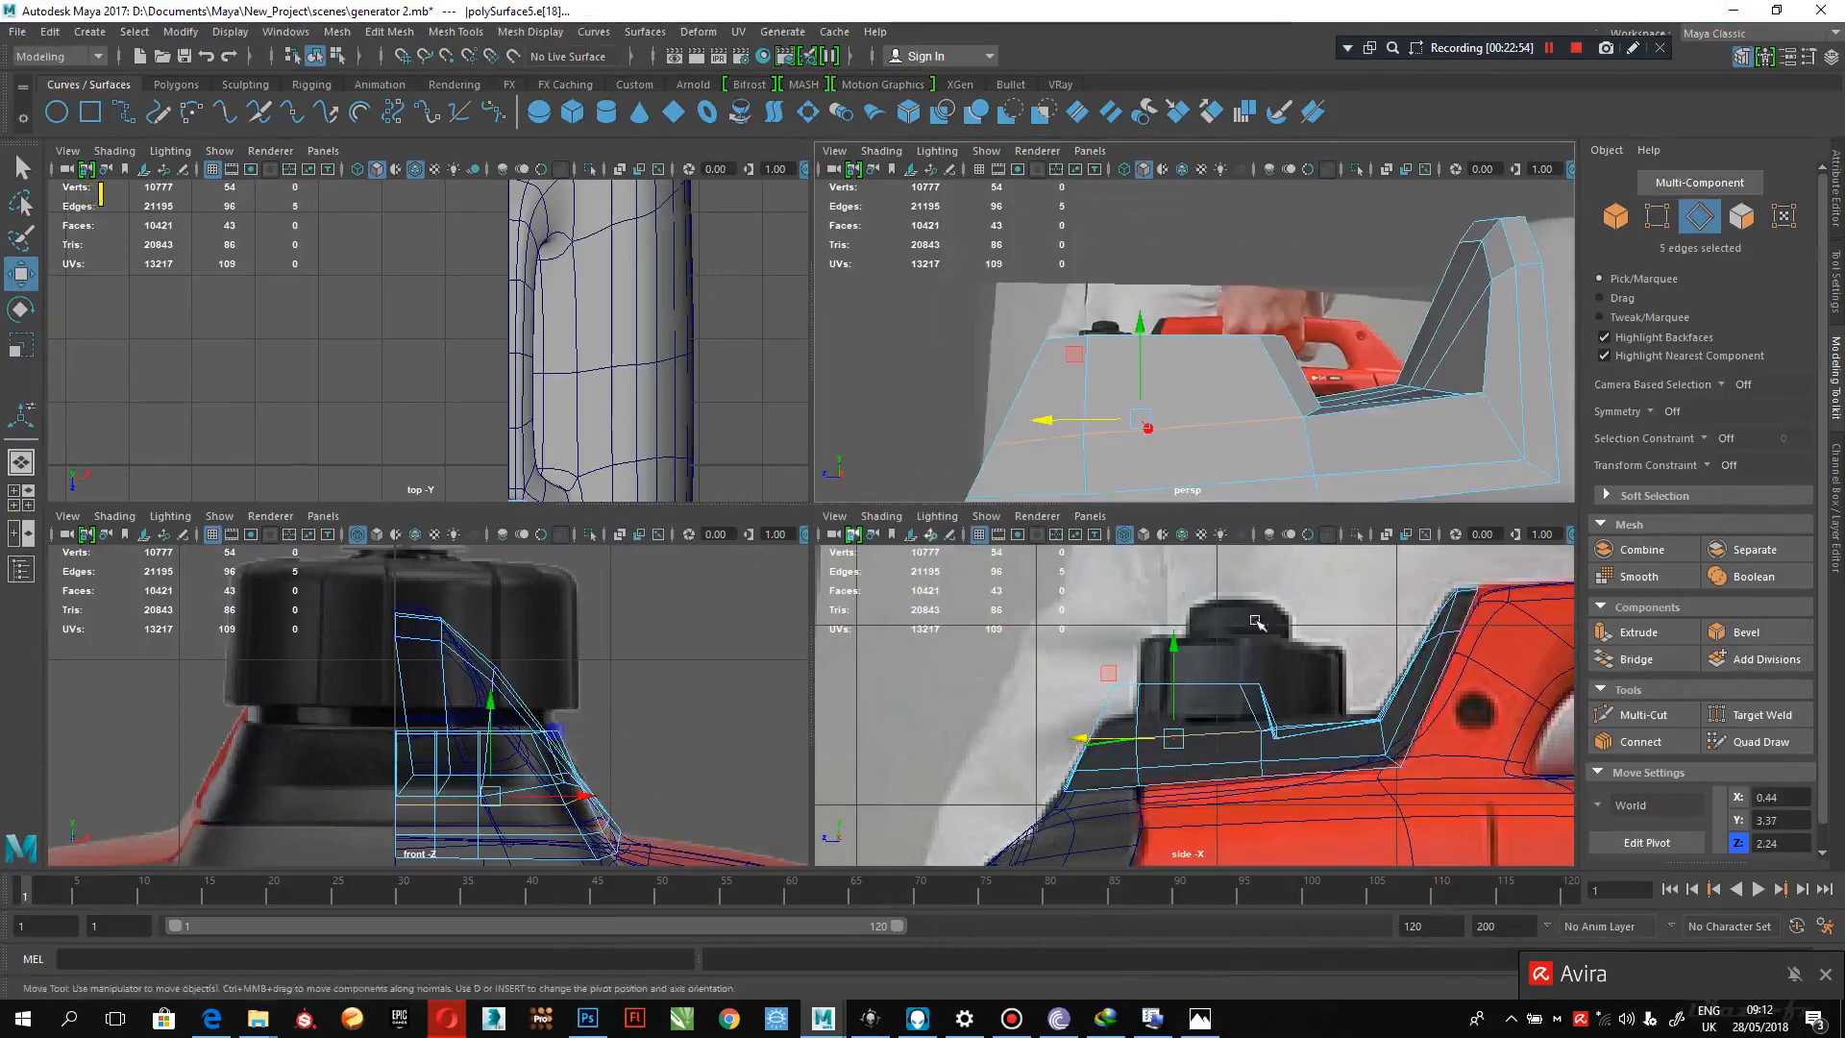
left_click(1211, 1014)
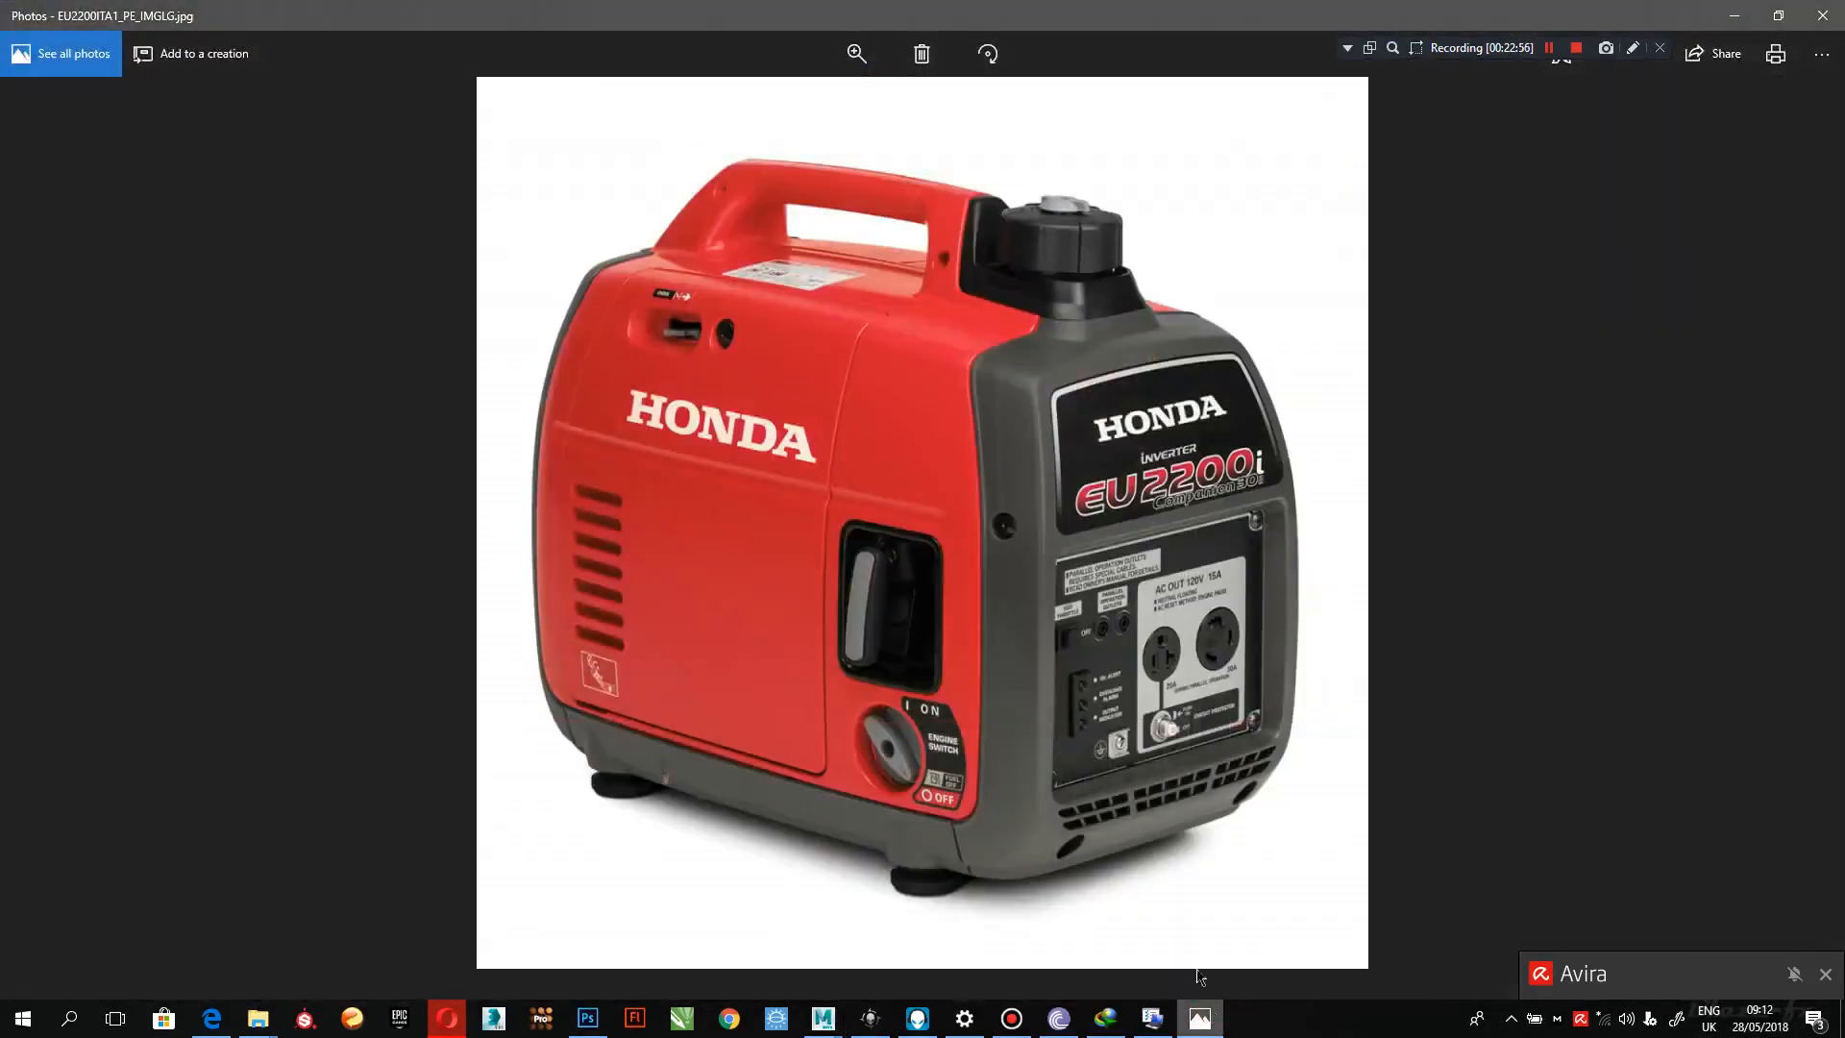
scroll(1036, 429, "up", 2)
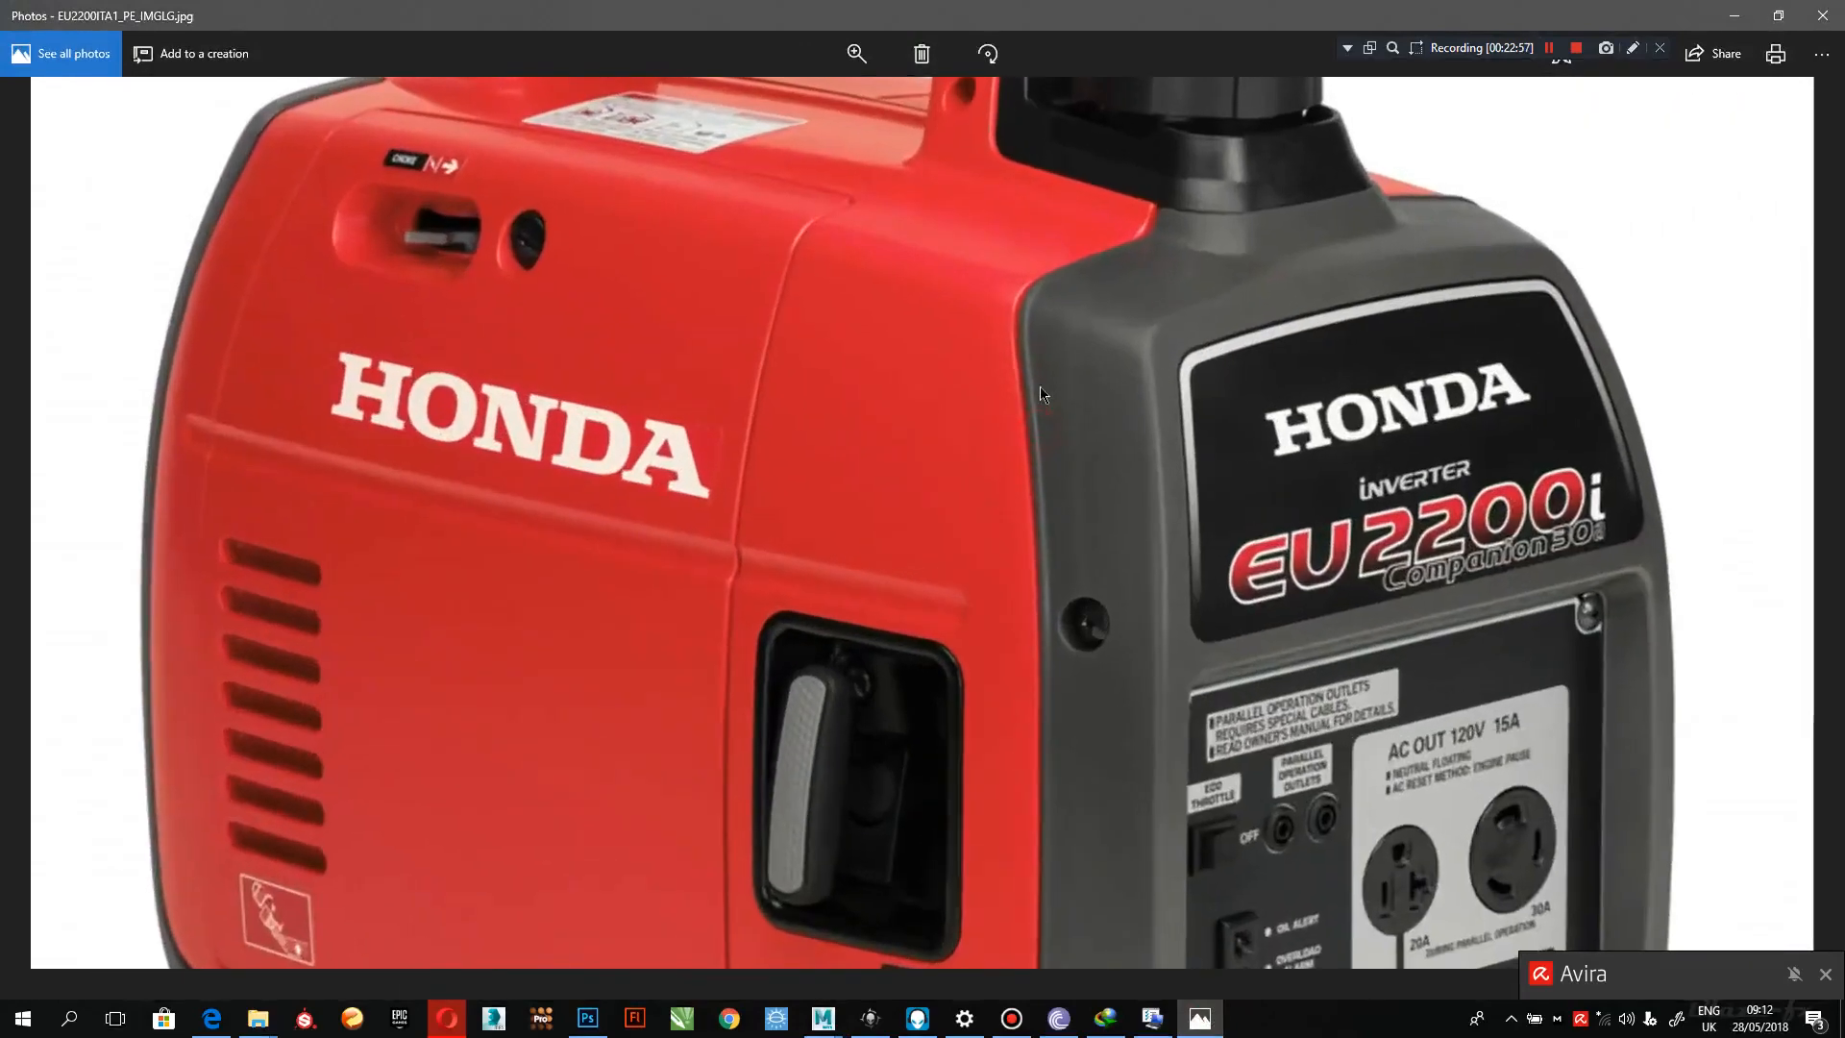
left_click(1734, 18)
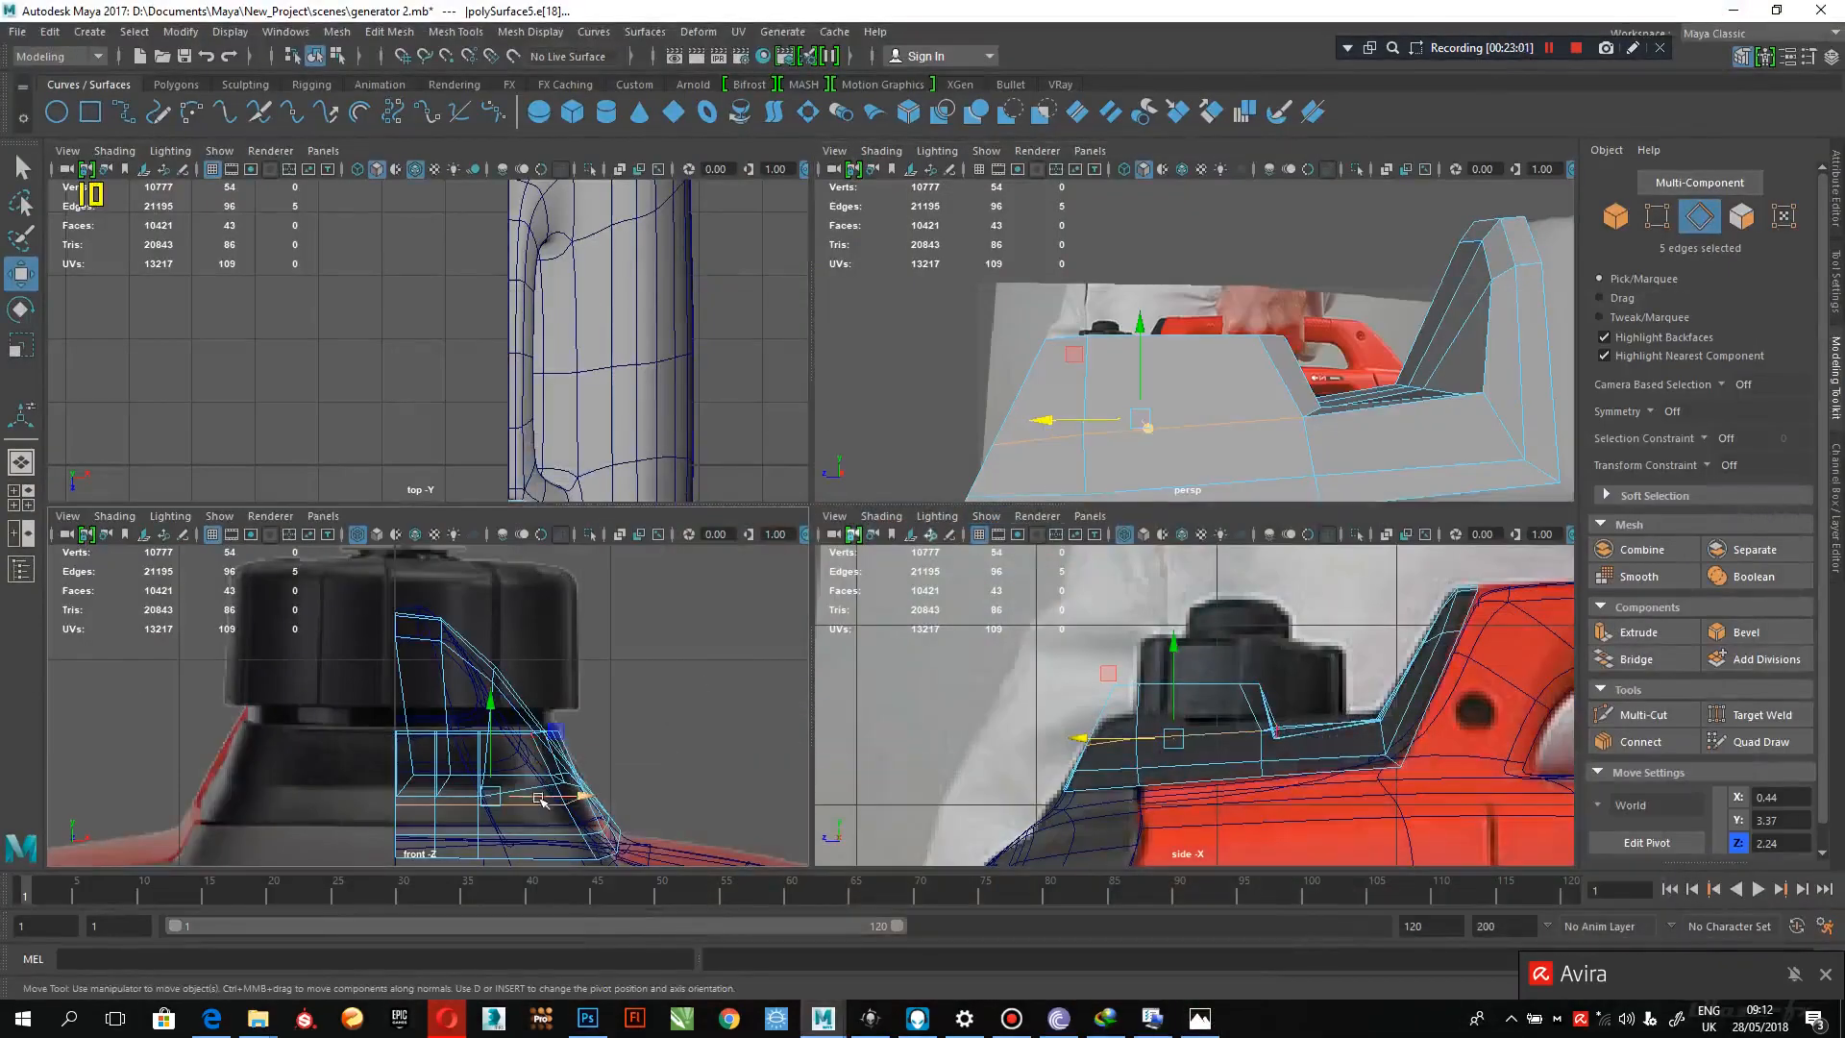
middle_click_drag(1265, 444, 1262, 382, "alt")
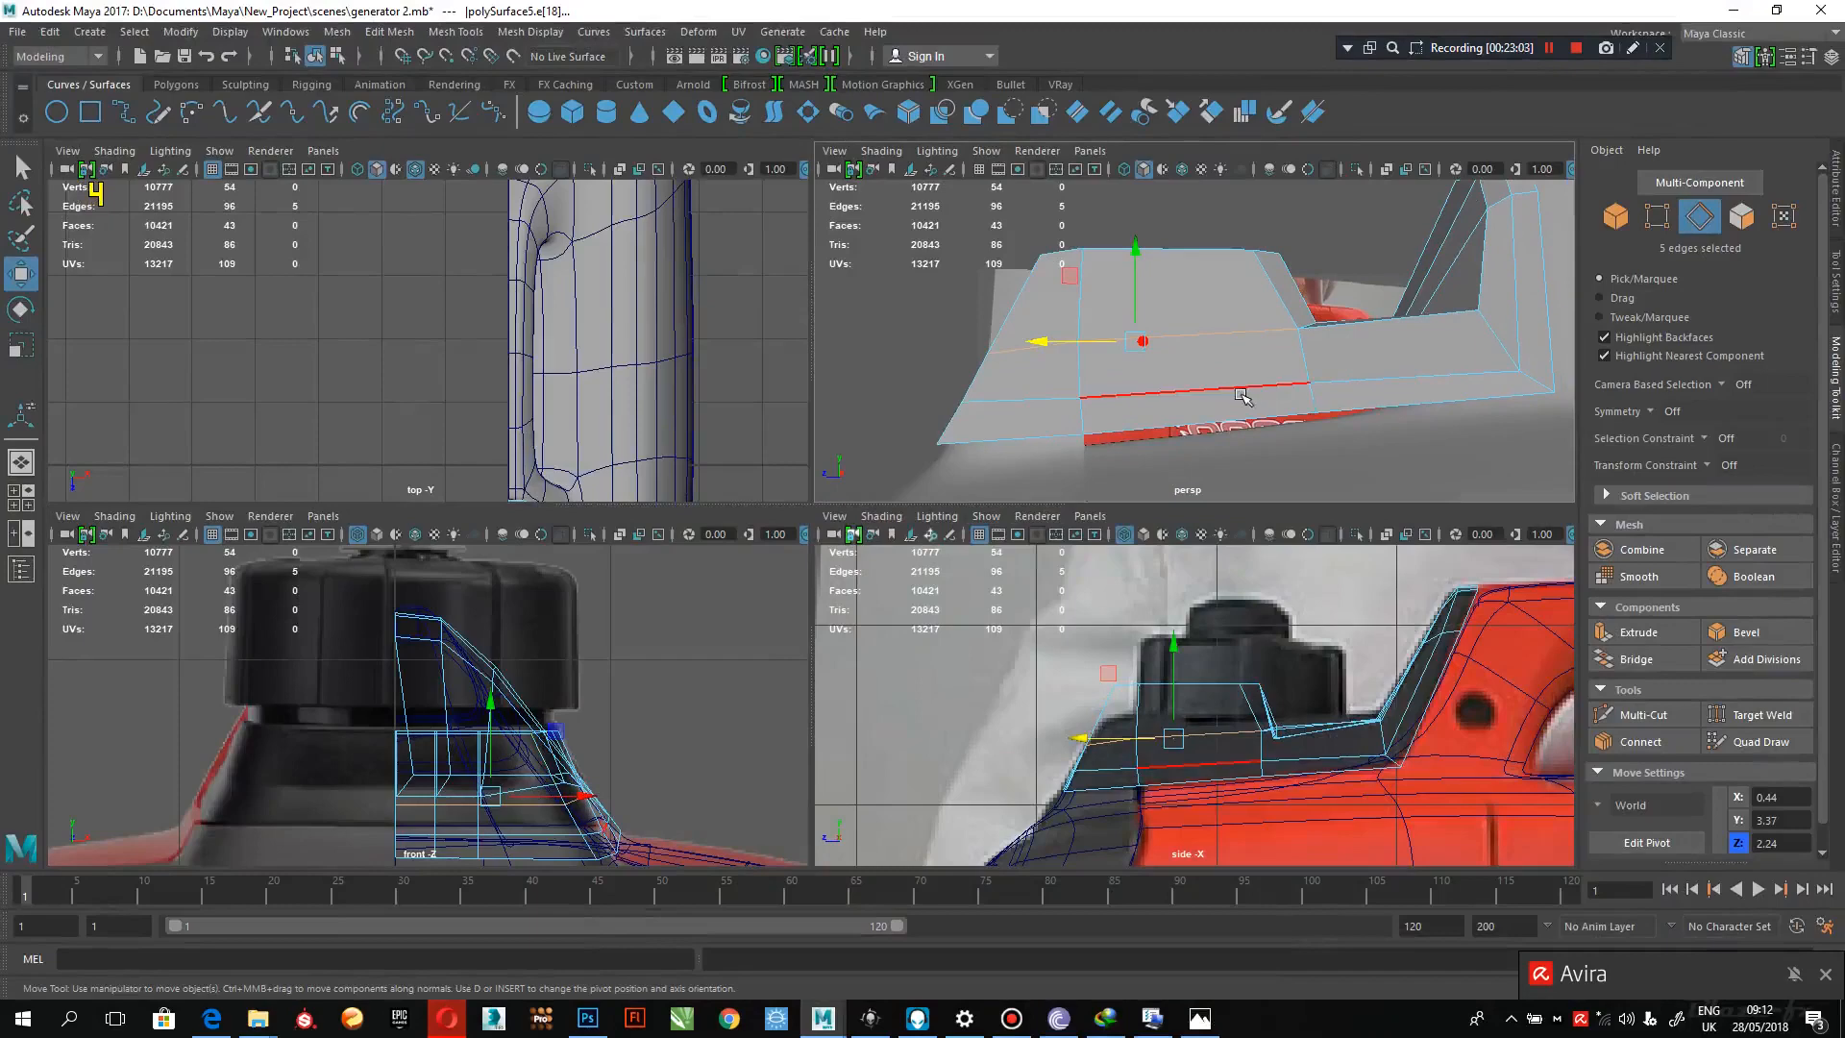
double_click(1243, 396, "shift")
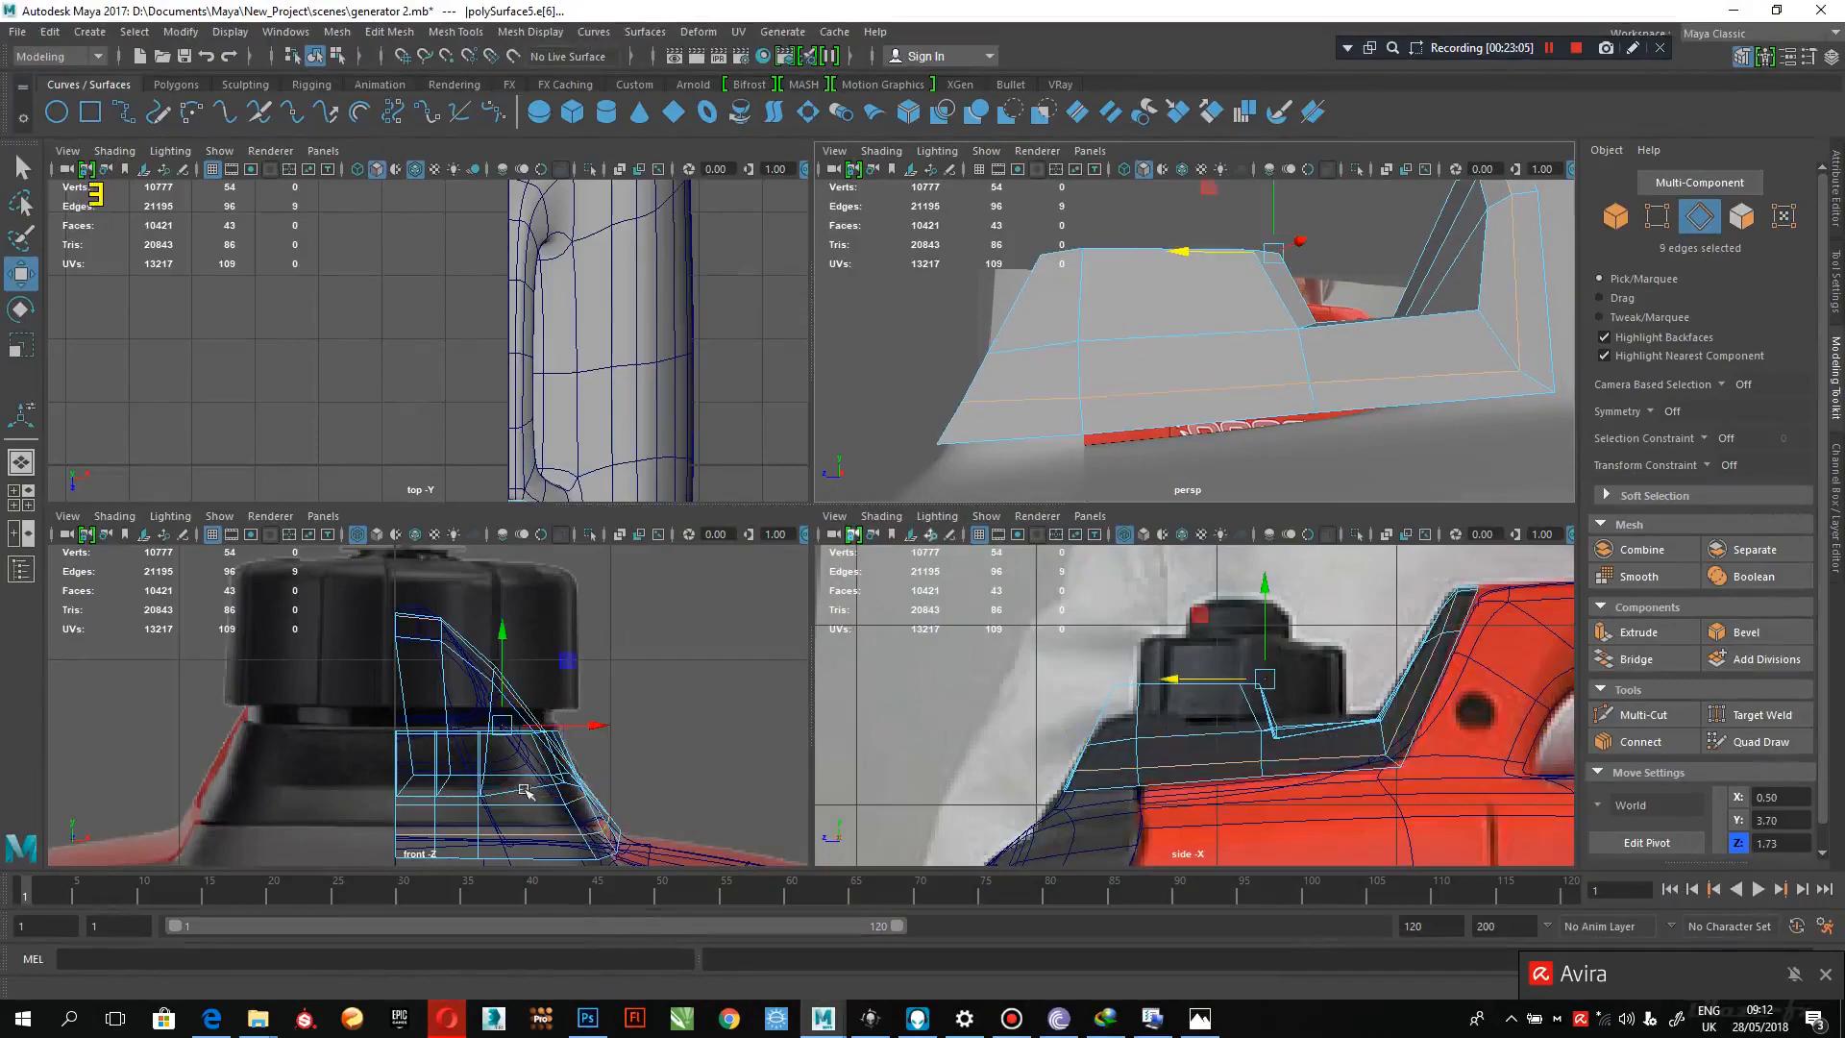
middle_click_drag(506, 754, 557, 687, "alt")
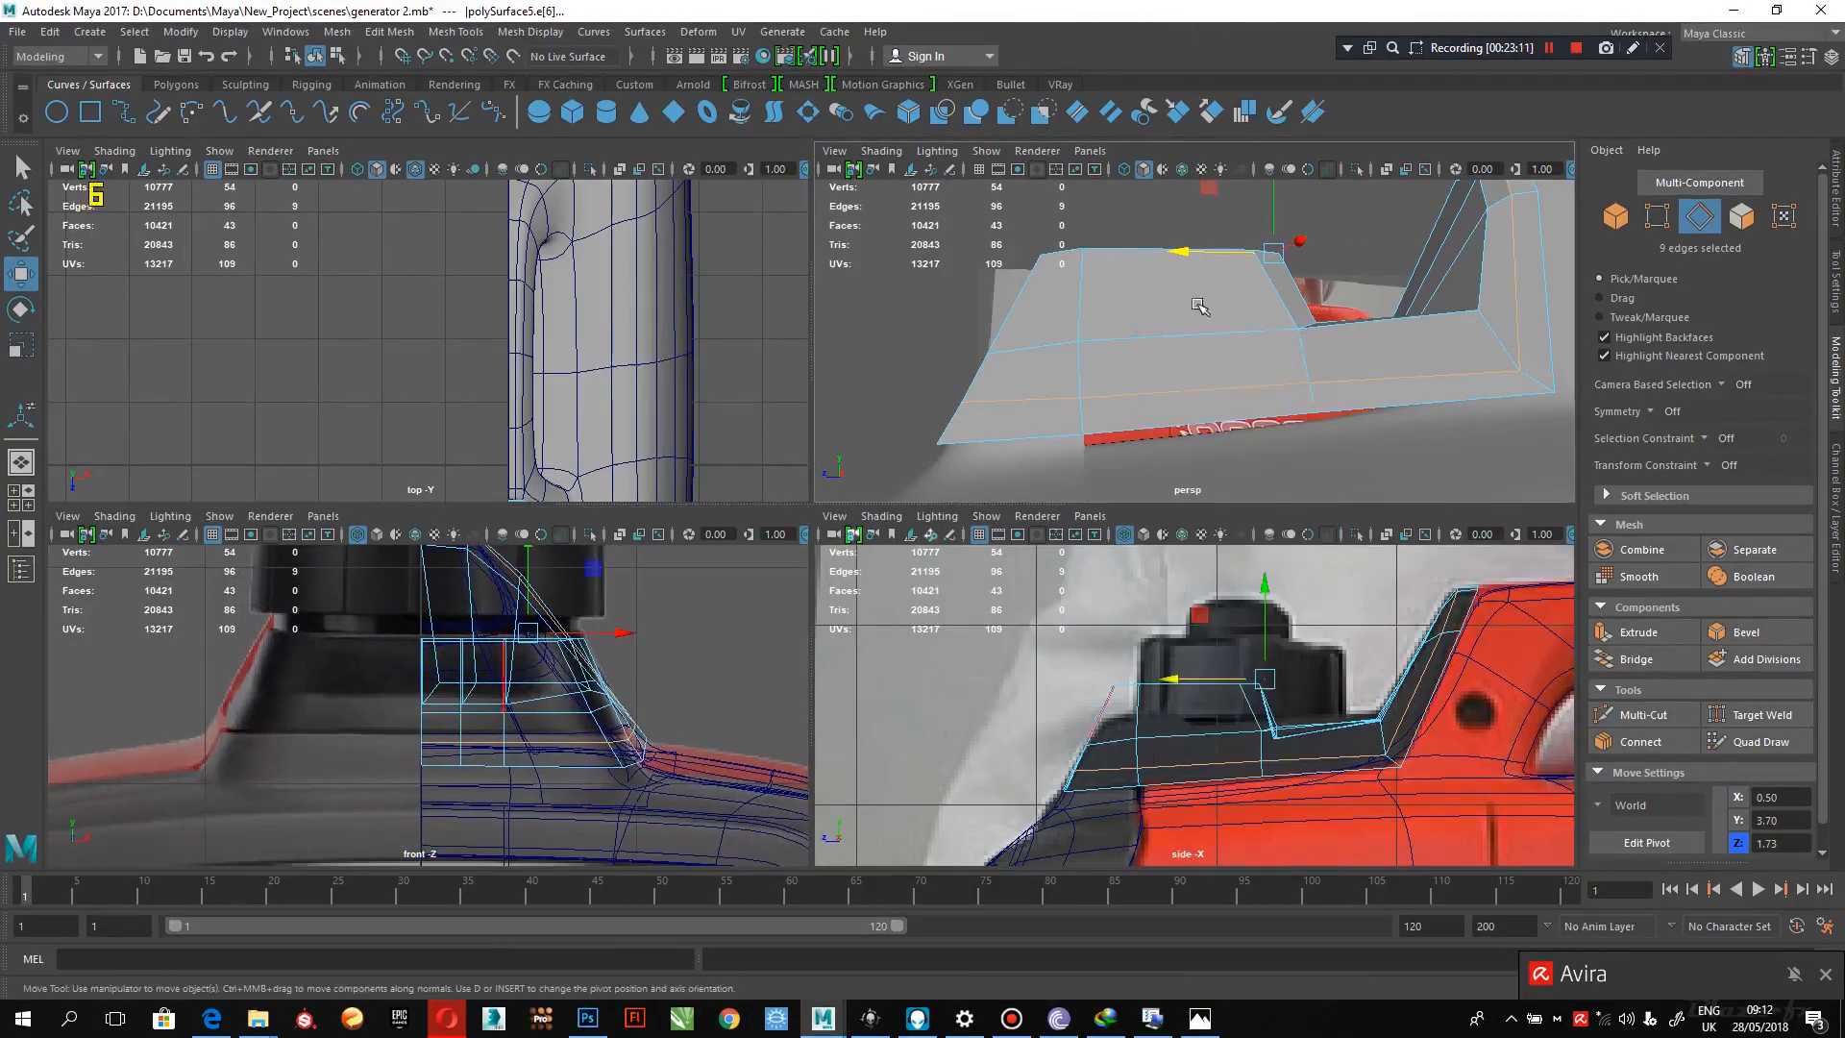
- Return to object mode and select the front casing panel below the top piece
right_click(1257, 302)
left_click(1143, 285)
right_click_drag(1086, 279, 1252, 205)
left_click(1252, 206)
left_click_drag(1194, 433, 1201, 347, "alt")
middle_click_drag(700, 741, 693, 684, "alt")
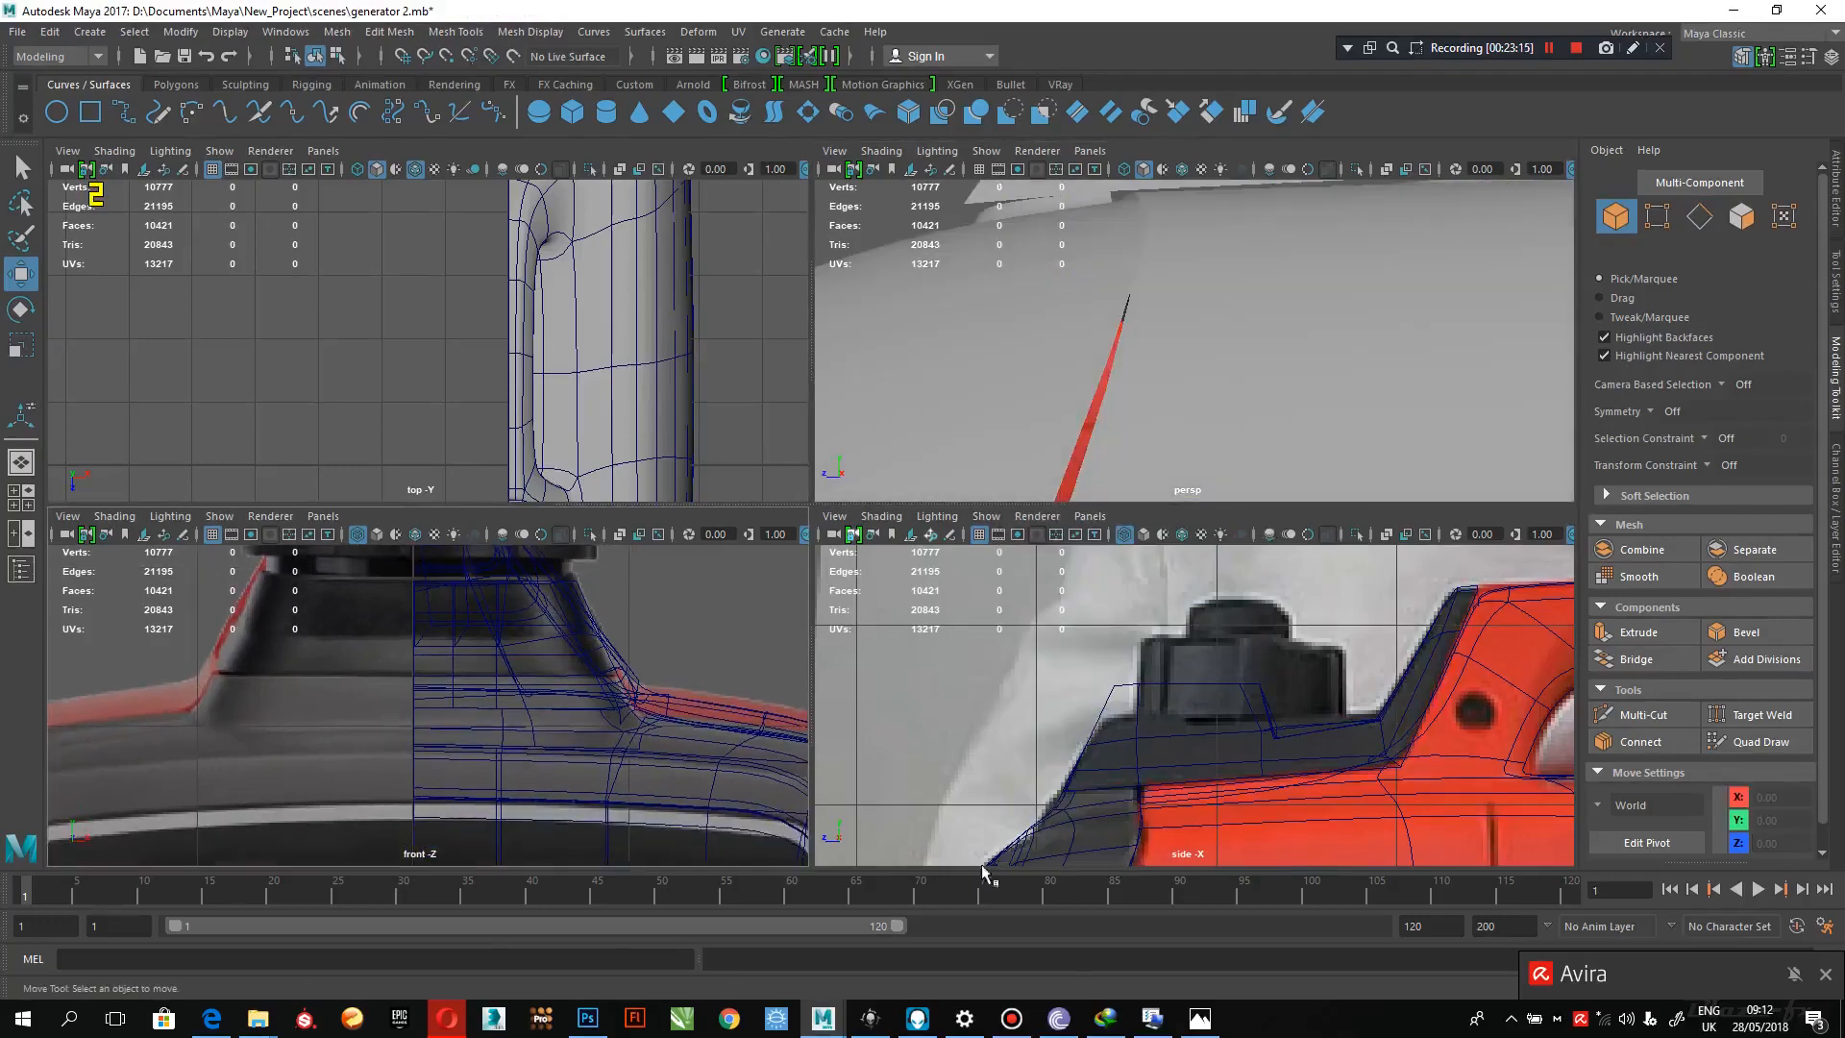
left_click(1108, 836)
scroll(1095, 814, "up", 3)
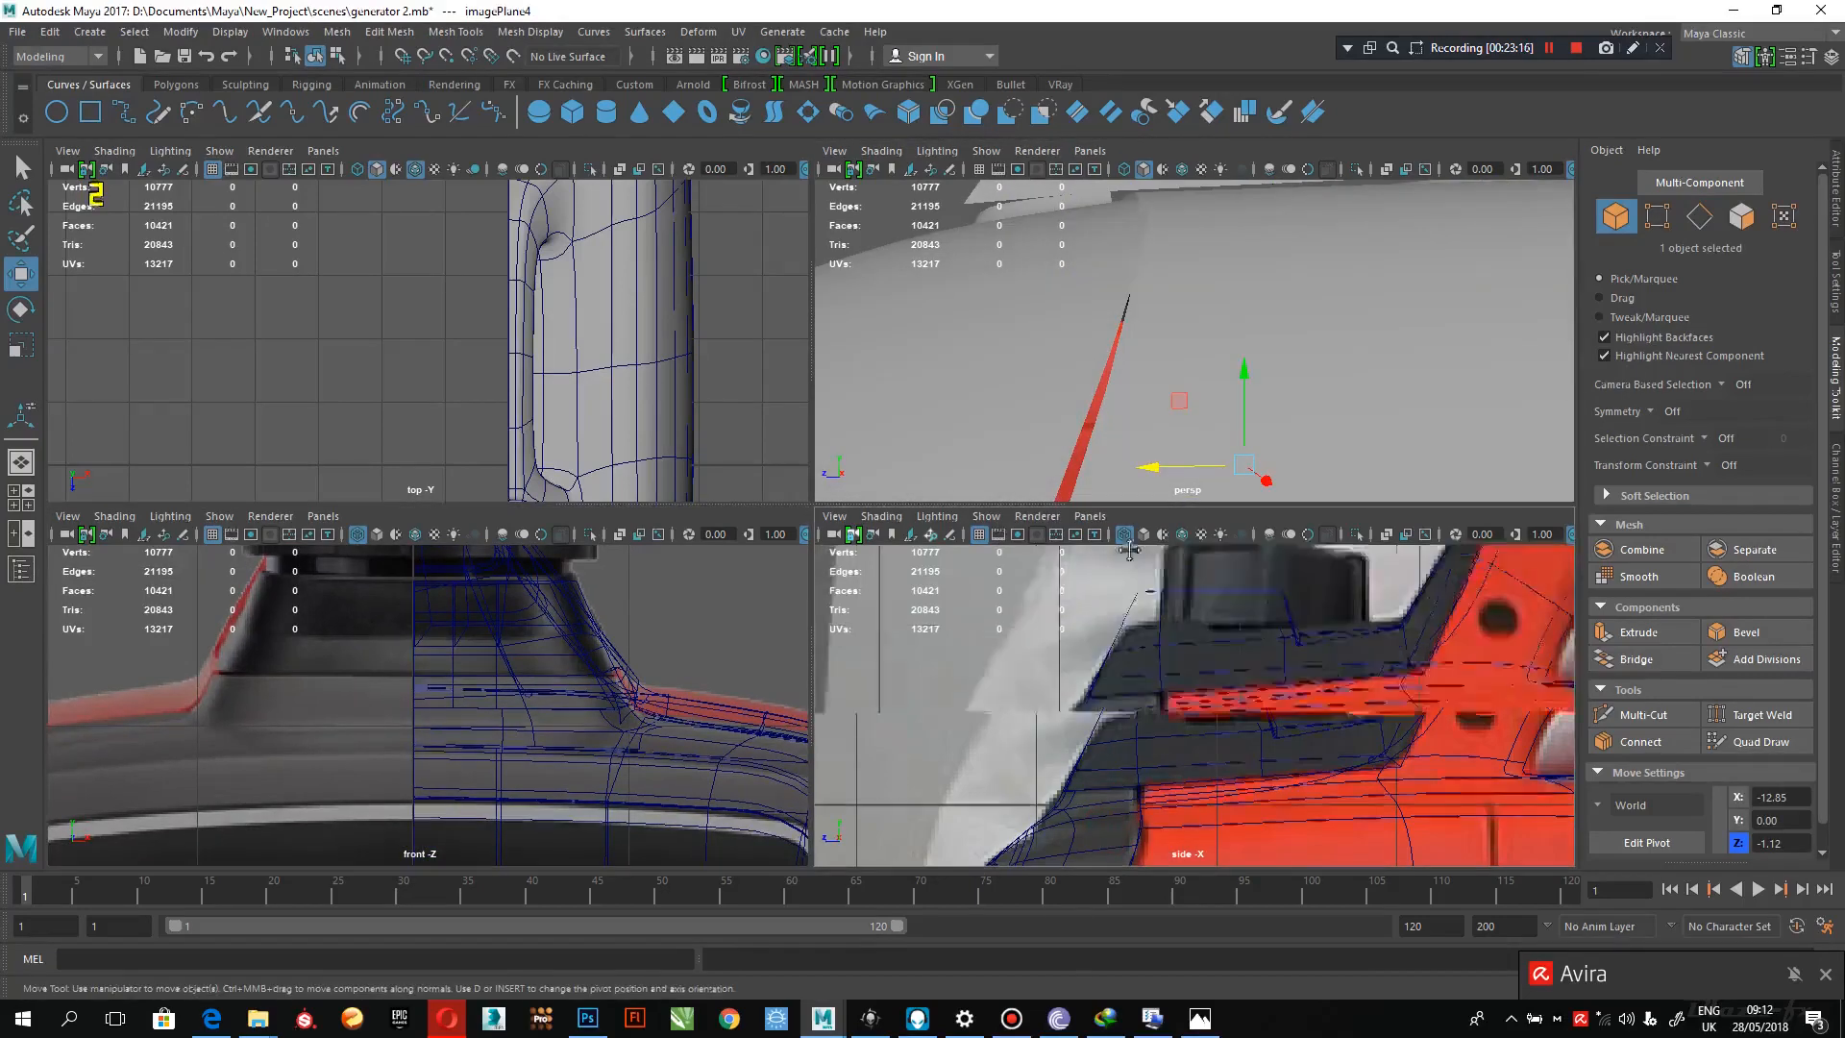
left_click(1022, 725)
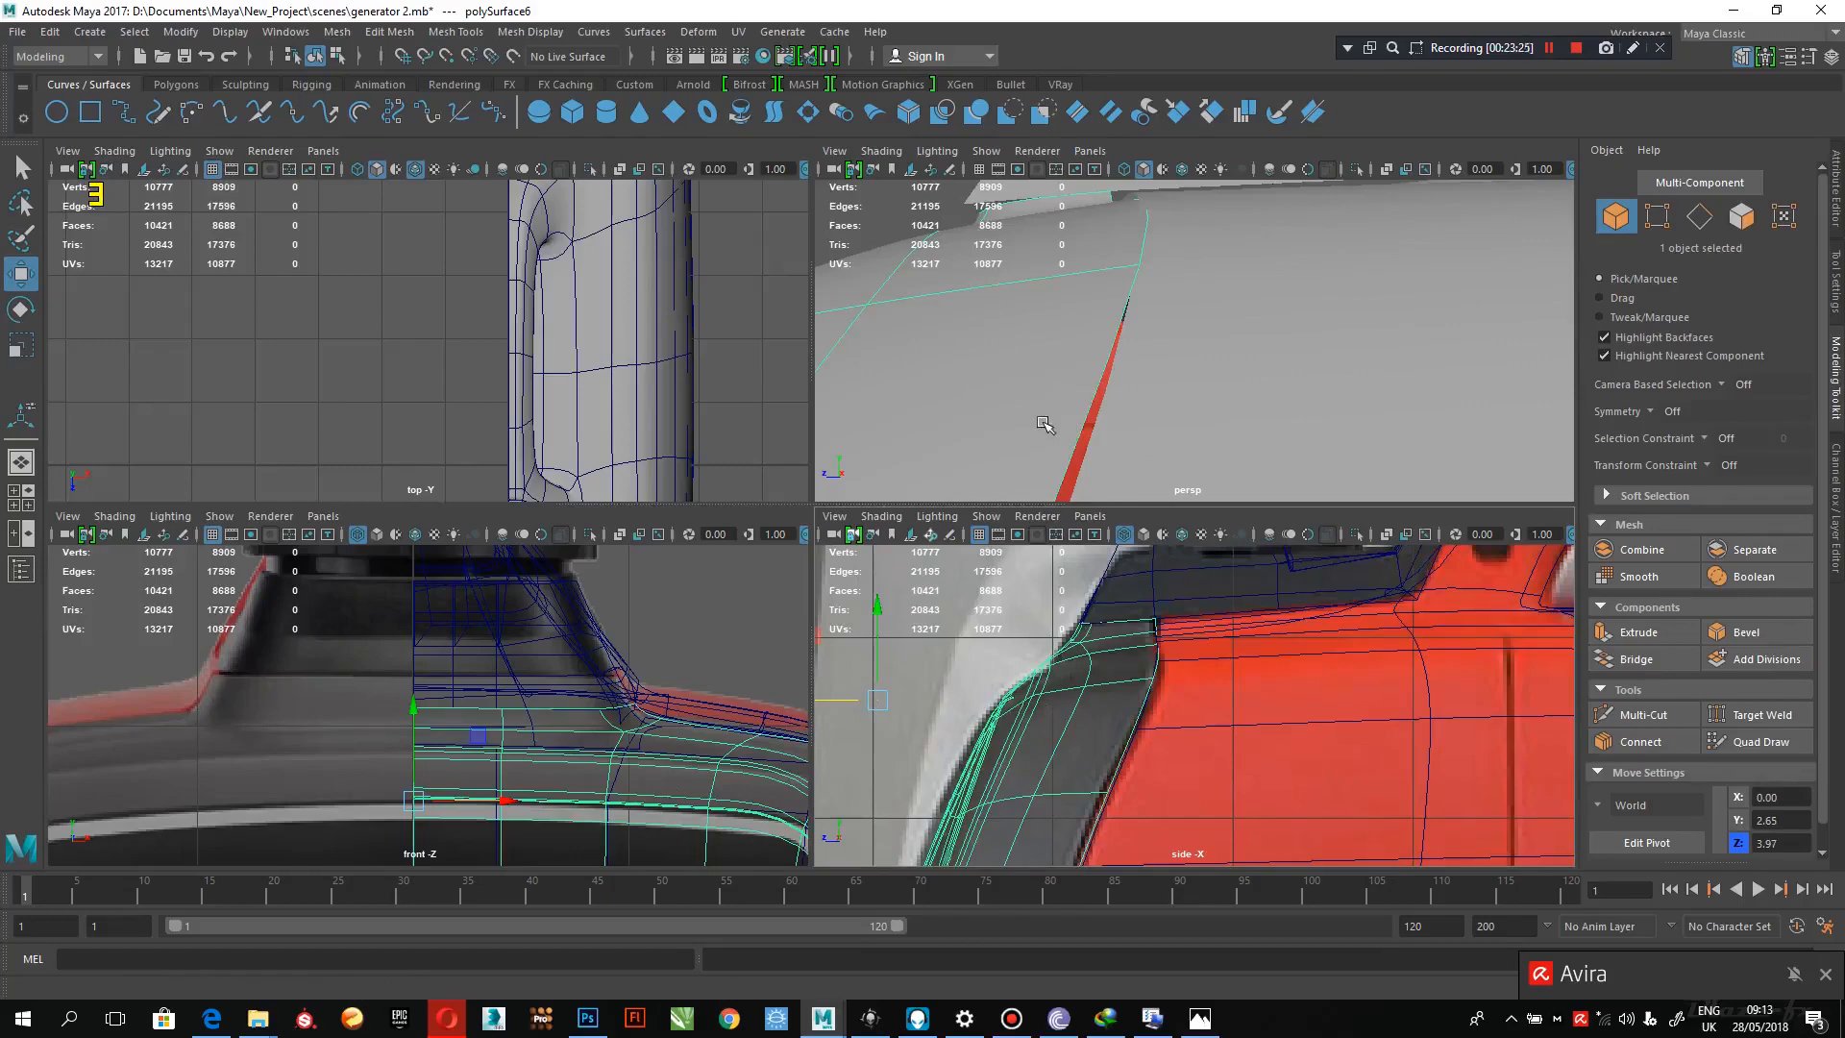
scroll(1045, 403, "down", 4)
left_click_drag(1045, 384, 1201, 367, "alt")
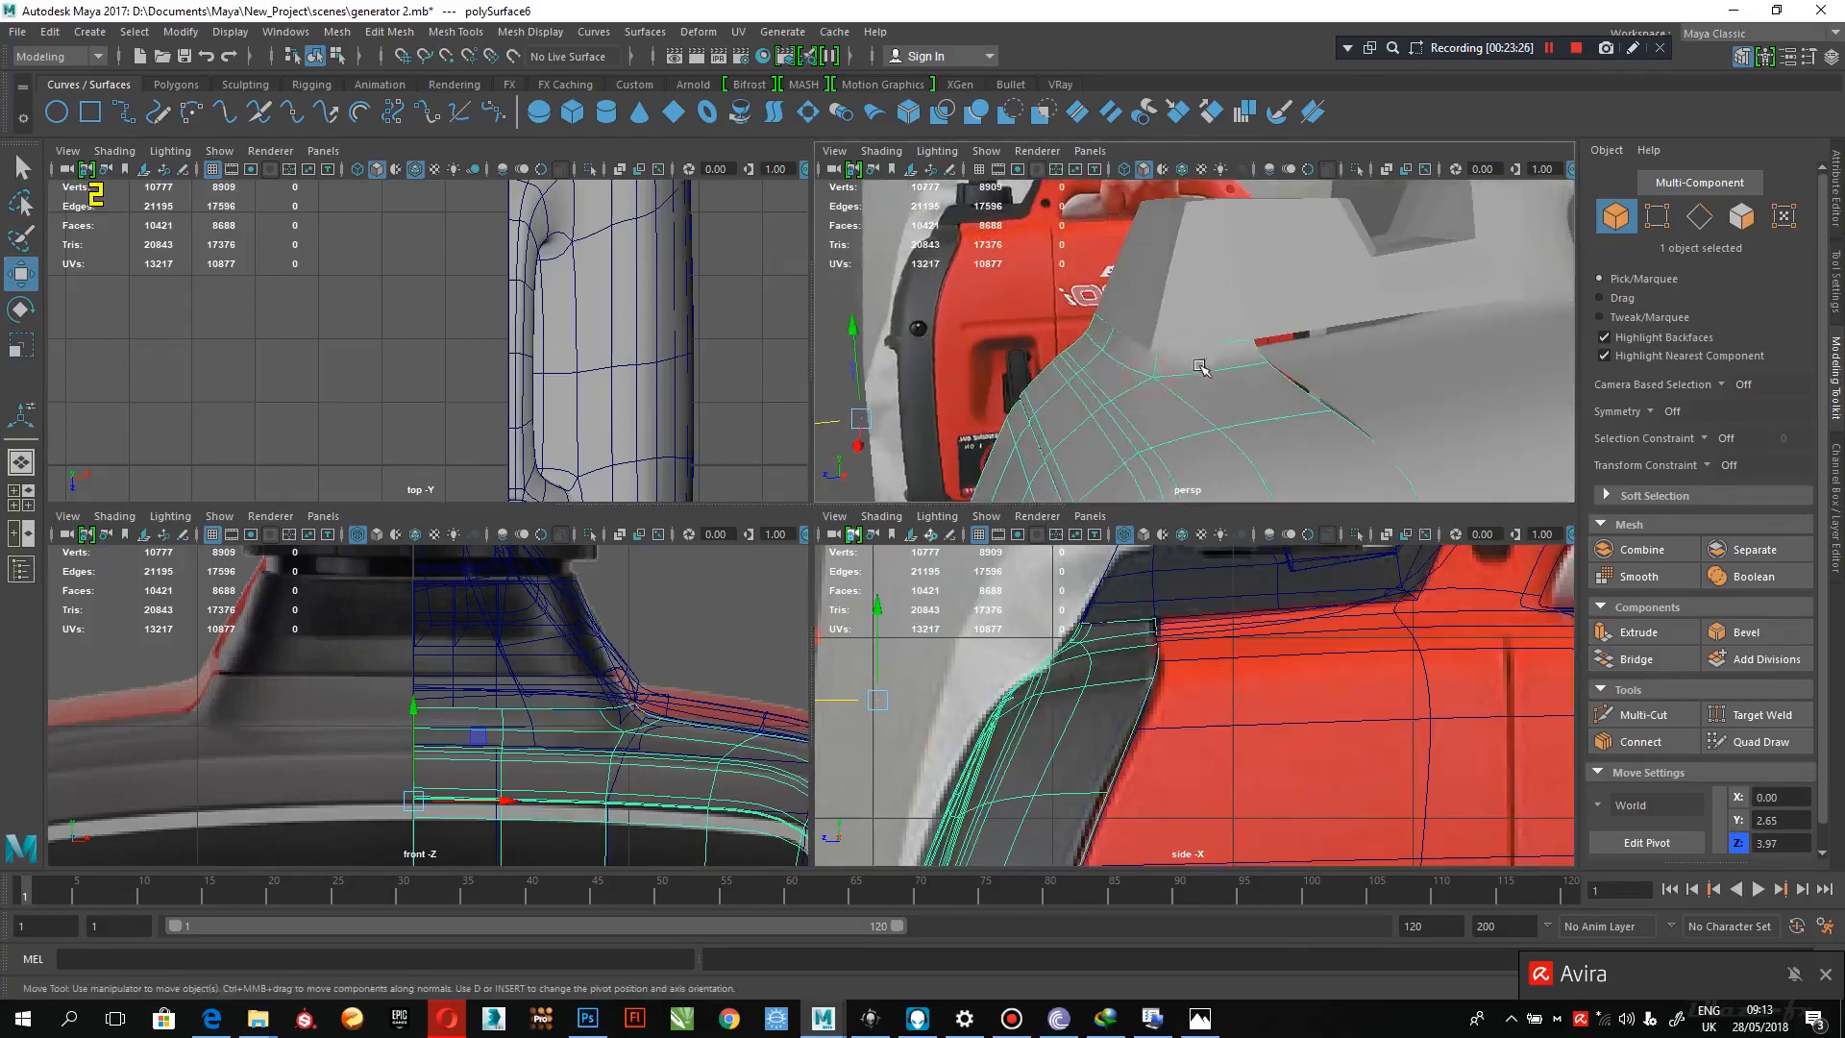
- Select the three top edges of the front casing panel beneath the front top piece and raise them to Y 3.23
right_click_drag(1199, 365, 1132, 323)
left_click(1141, 357)
left_click(1112, 321)
double_click(1247, 339, "shift")
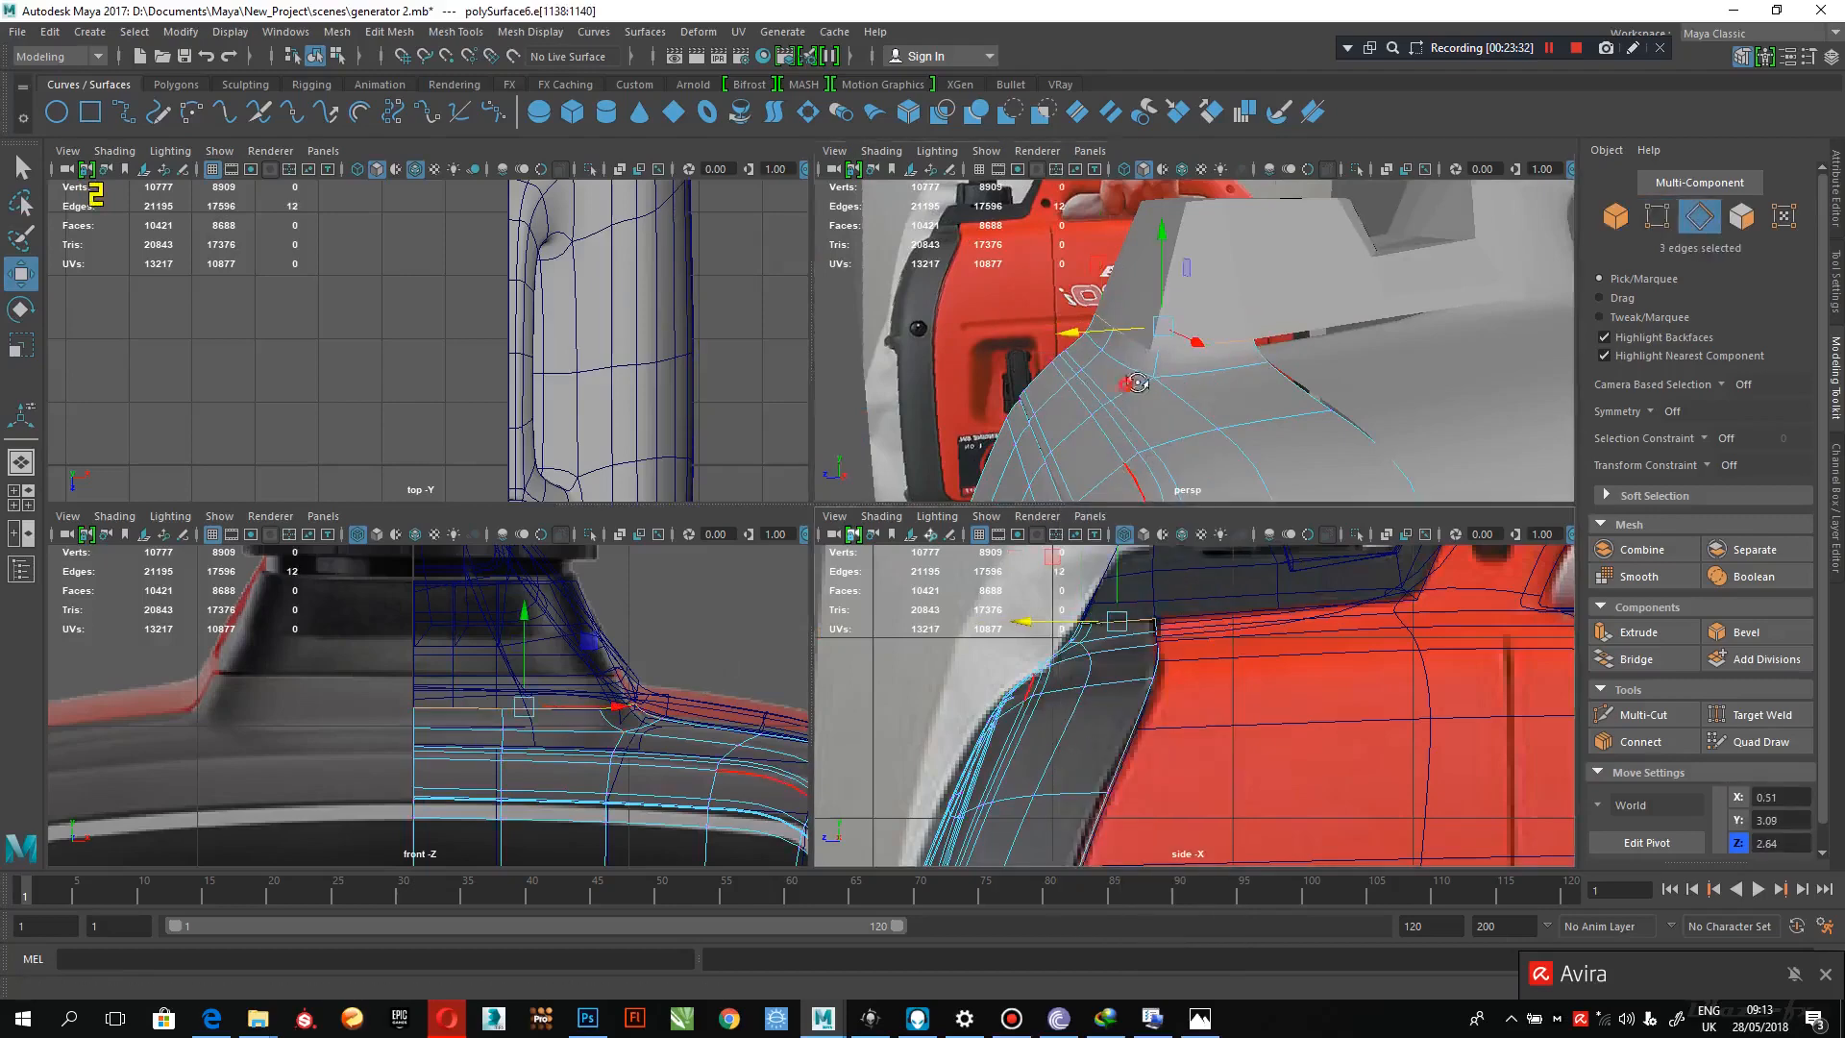
left_click_drag(1125, 392, 1195, 383, "alt")
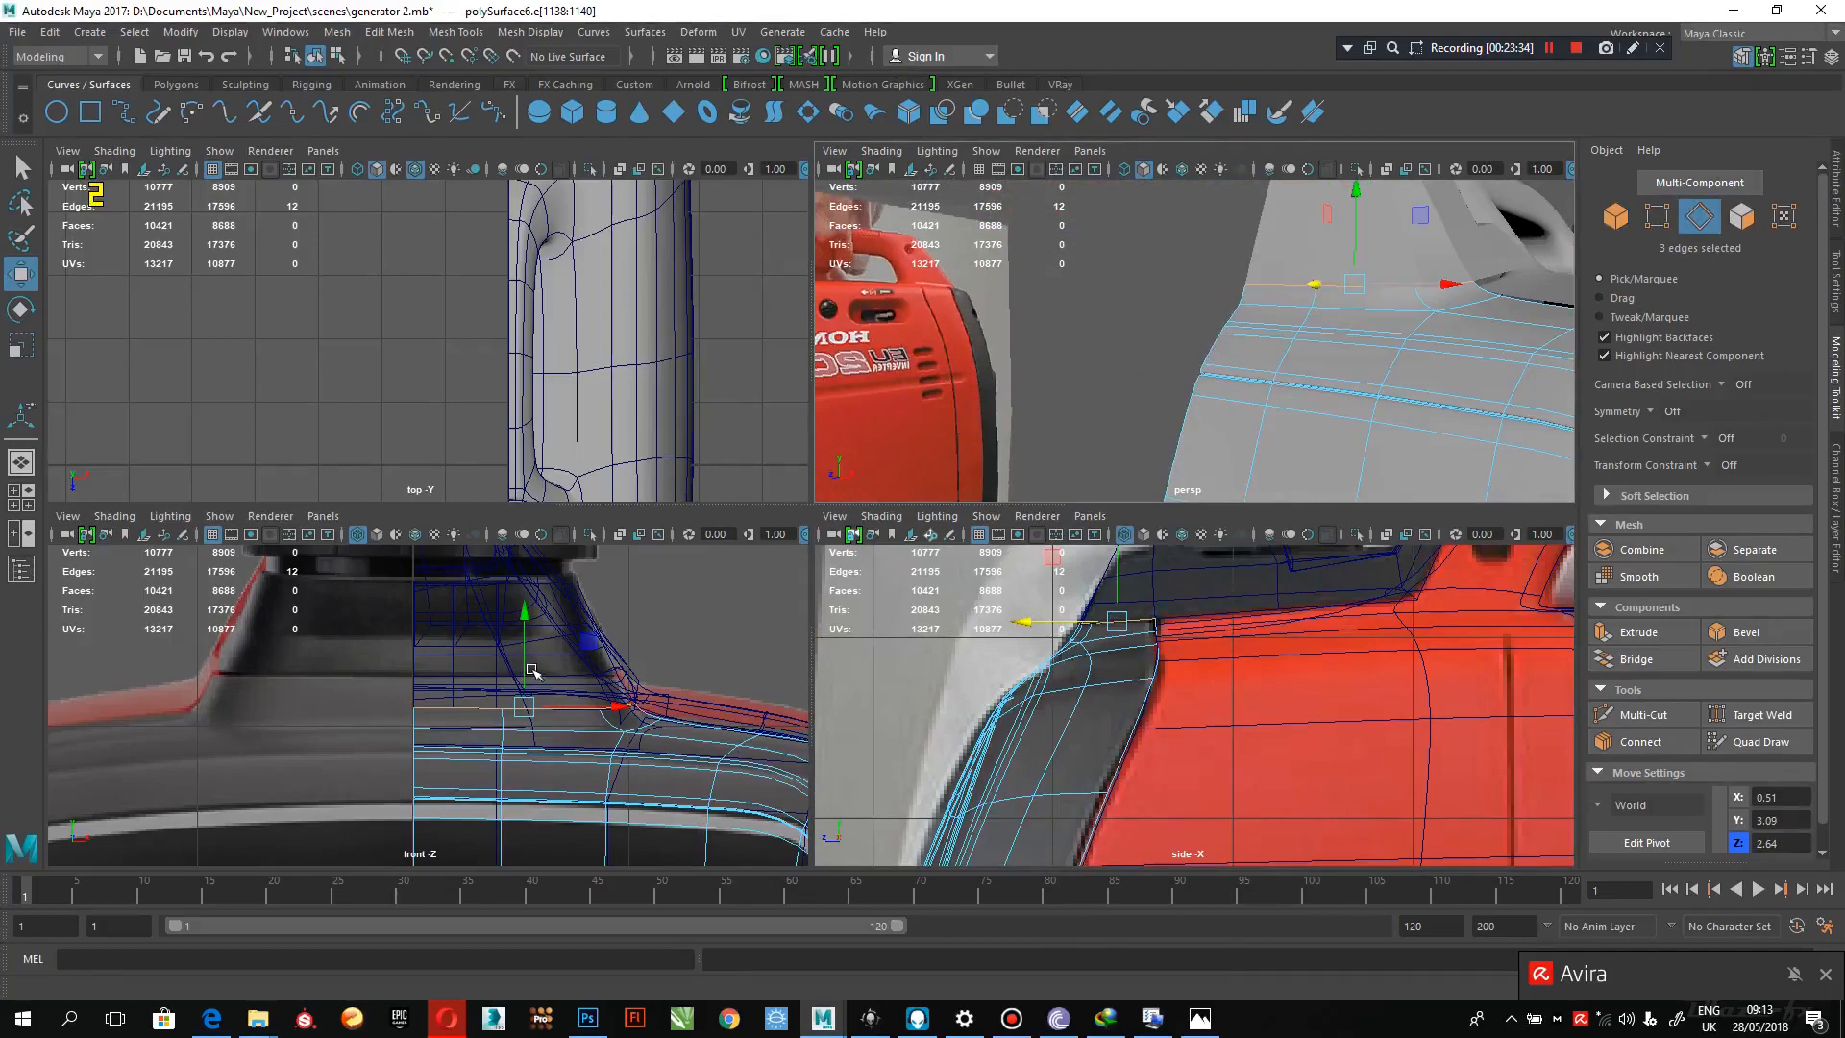
left_click_drag(532, 657, 523, 625)
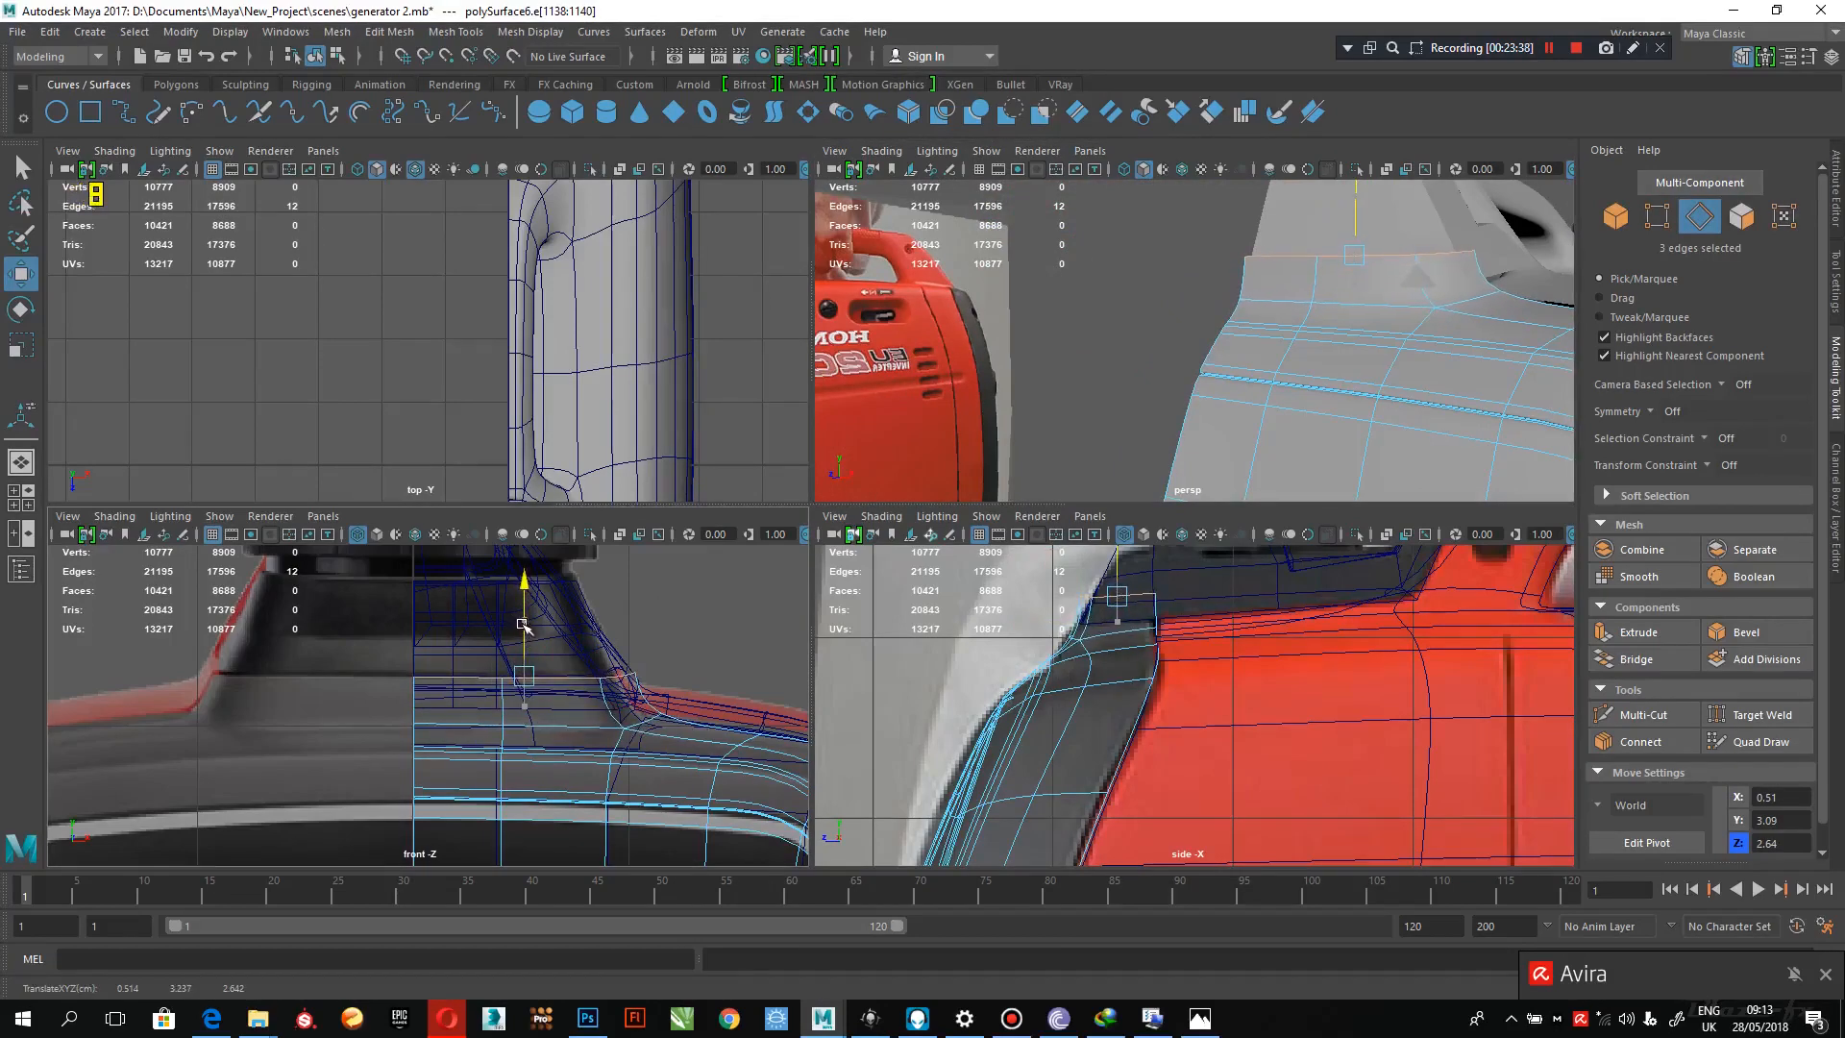
right_click_drag(630, 445, 556, 423)
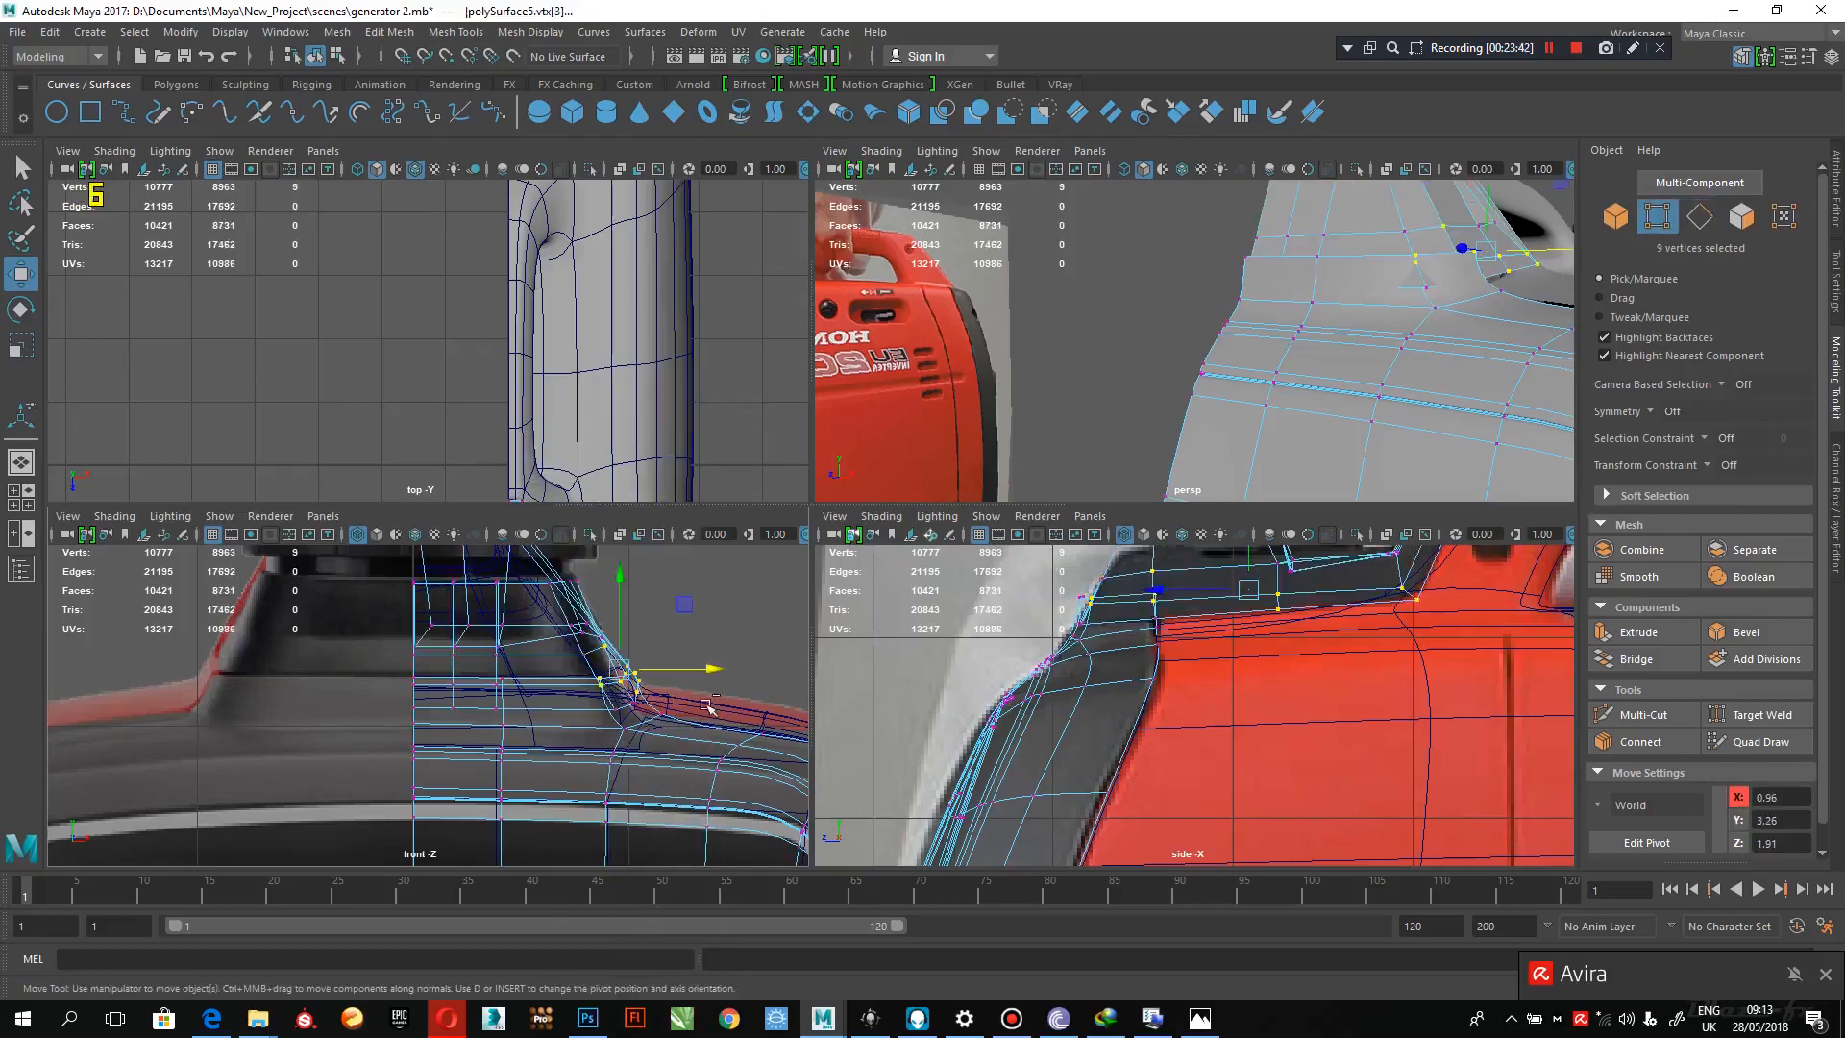
key("ctrl+z")
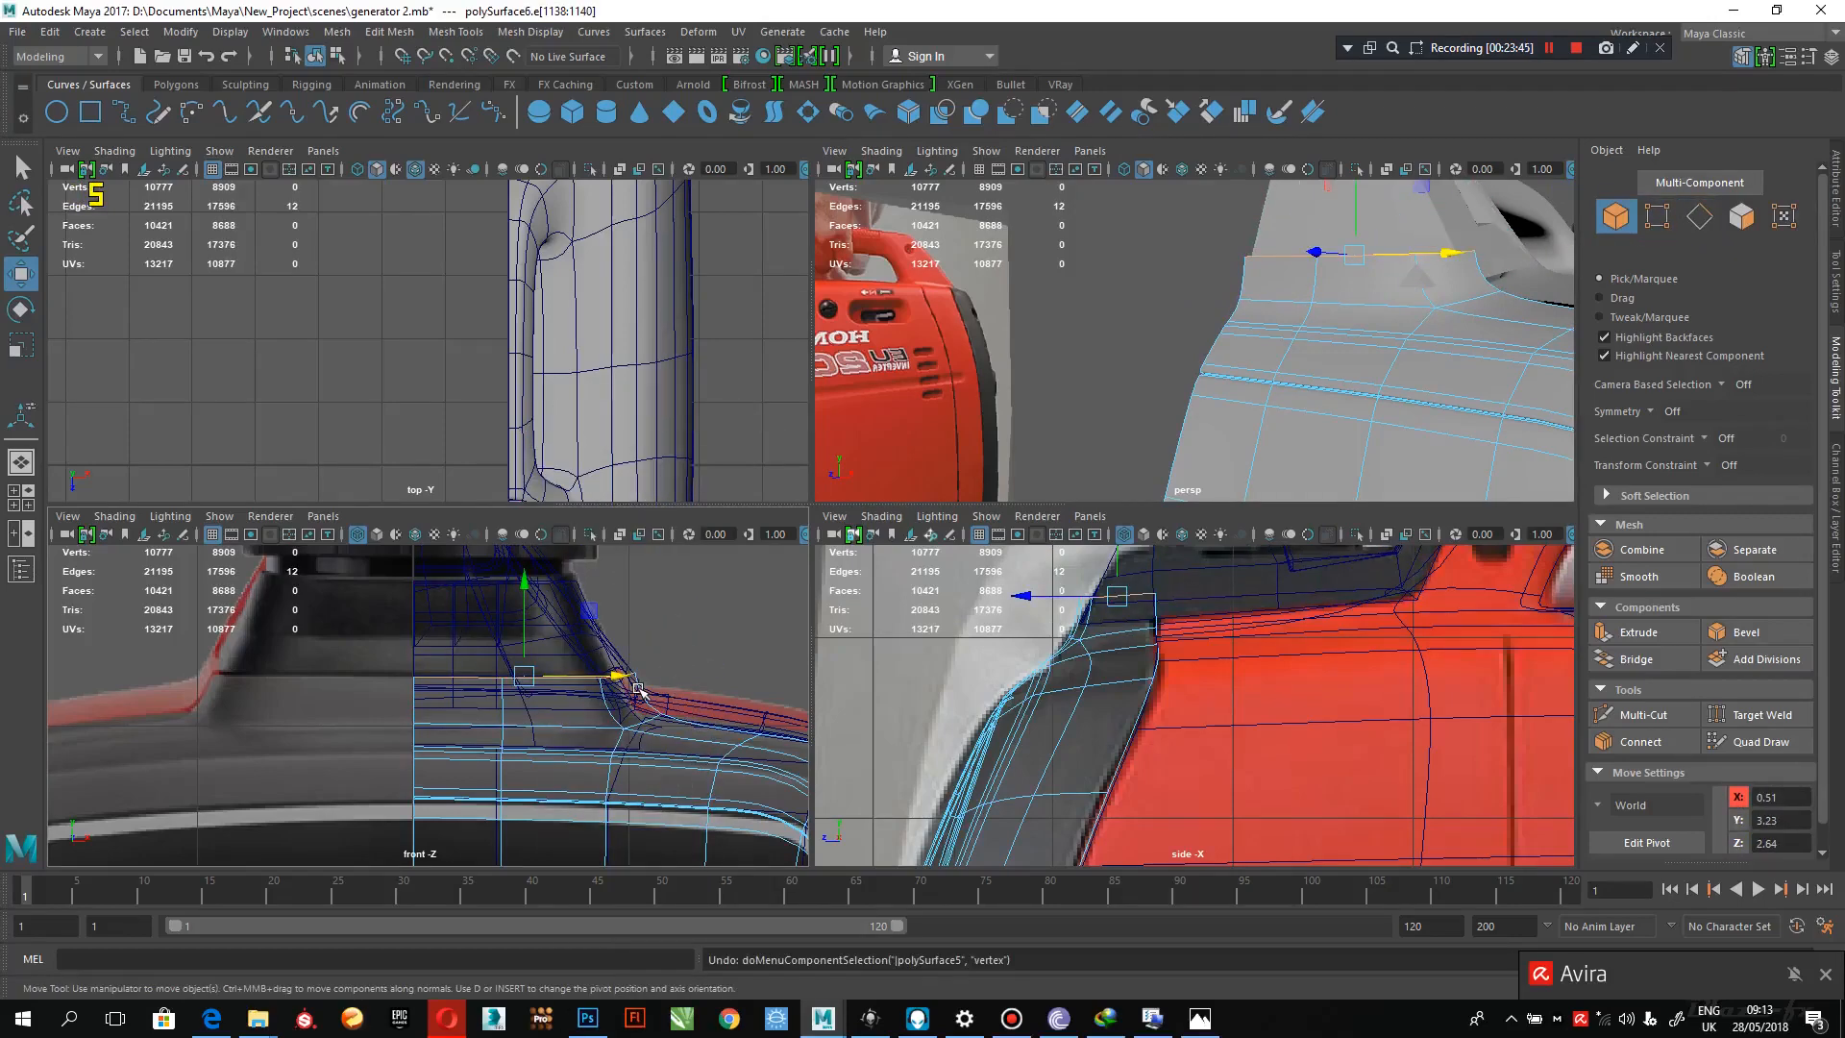
- Move the vertex beside the raised edges on the front casing panel's upper rim inward to X 0.99
right_click_drag(691, 754, 598, 446)
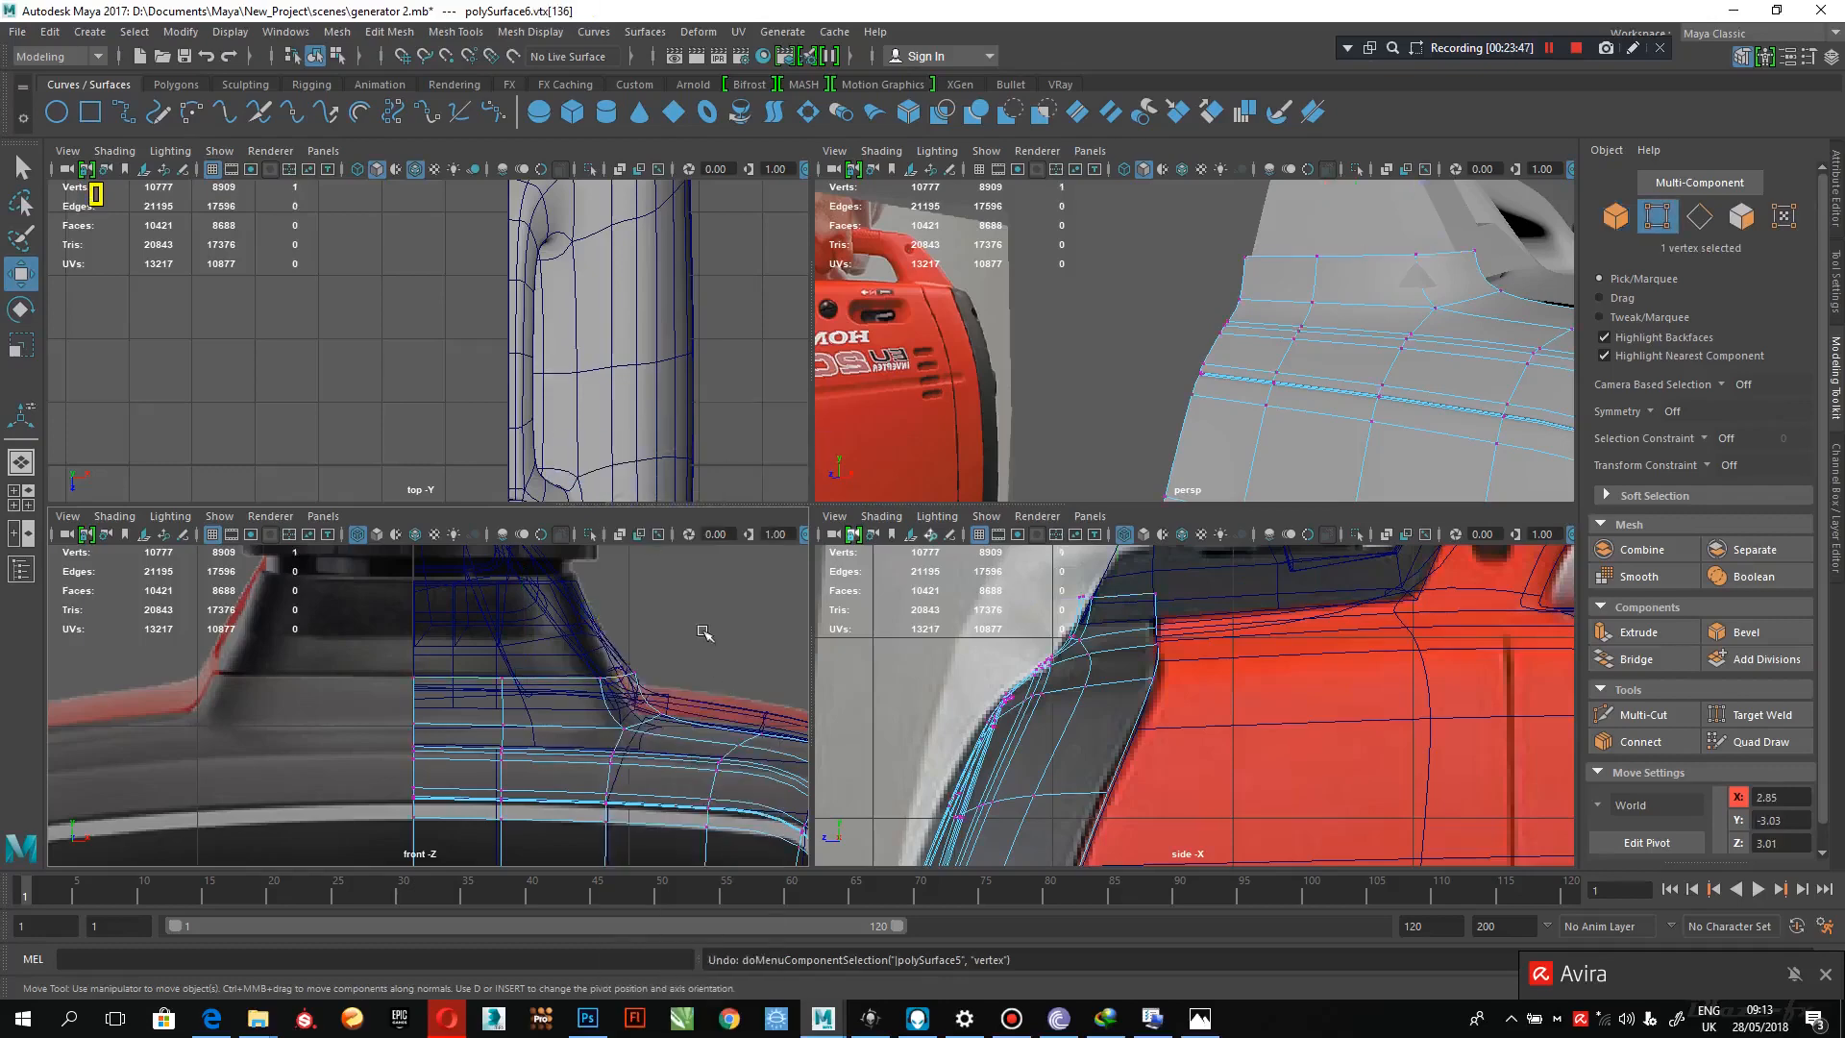
left_click_drag(703, 629, 680, 717)
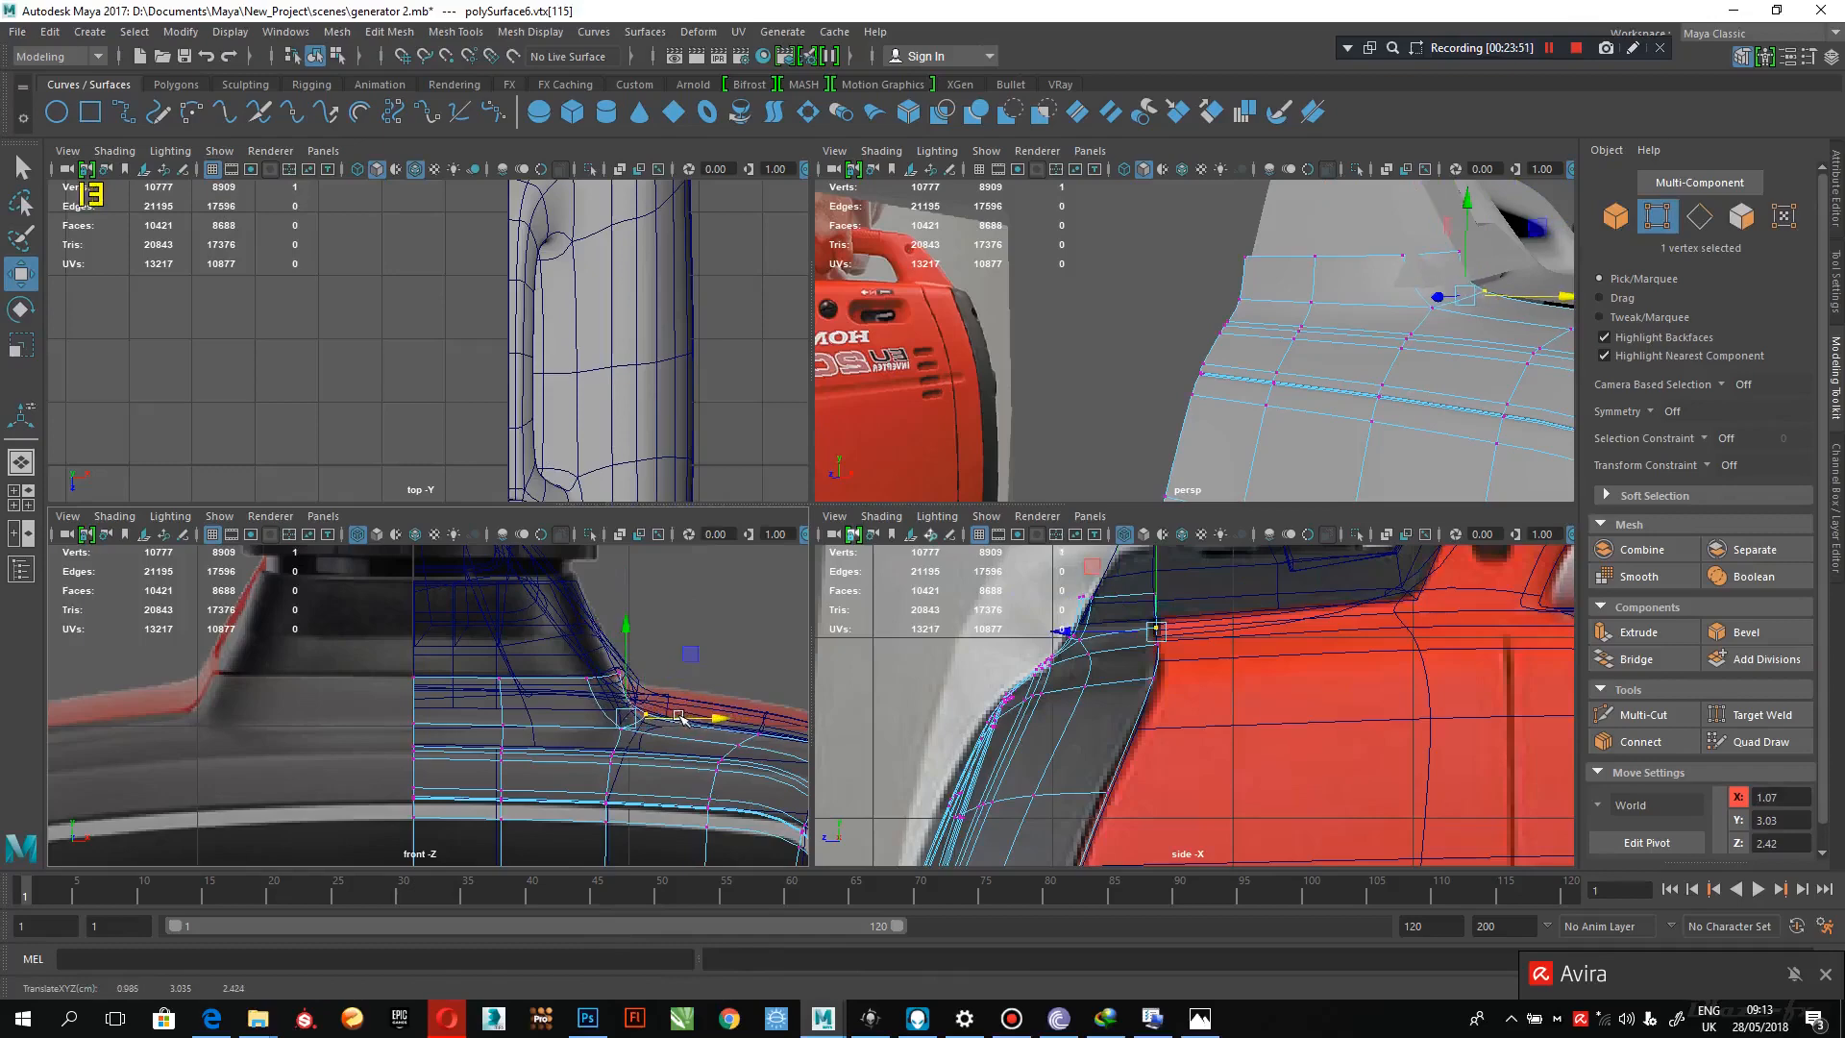
left_click_drag(1259, 460, 1067, 390, "alt")
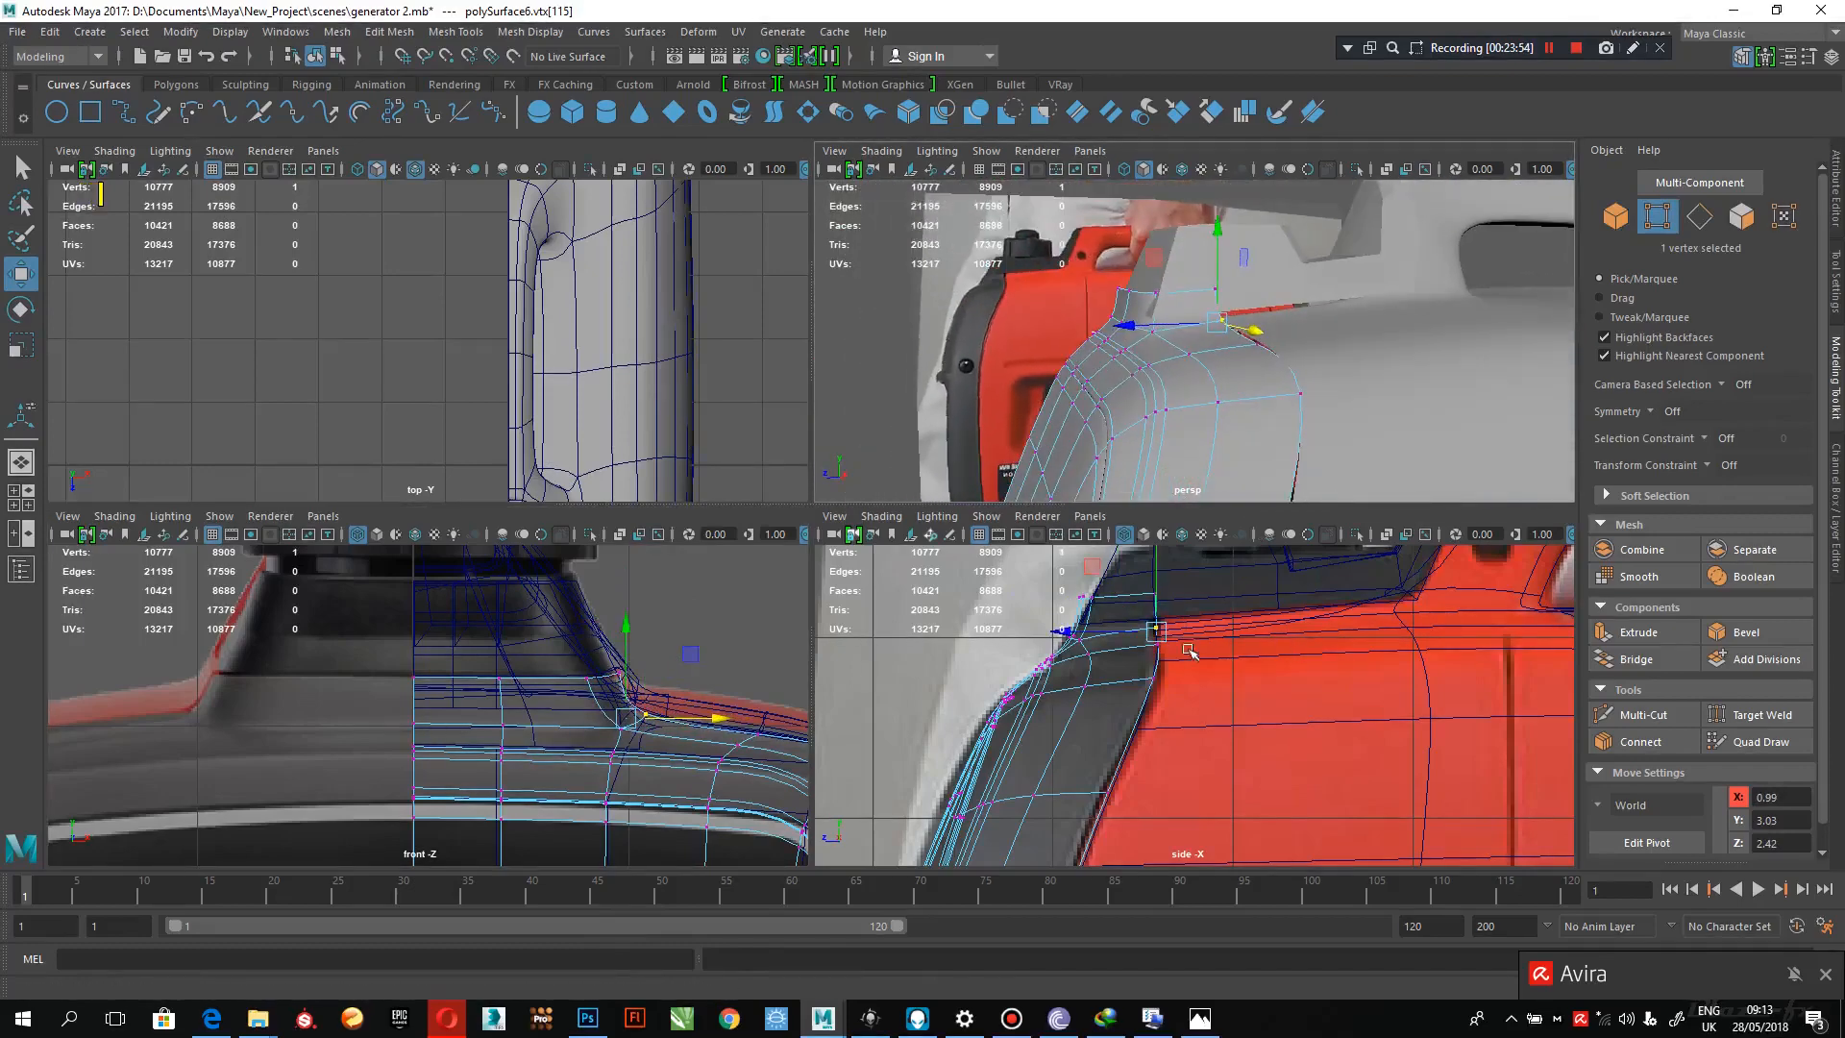
- Select the 14 vertices in the lower rows of the front top piece and raise them to Y 3.33
middle_click_drag(1079, 665, 1077, 713, "alt")
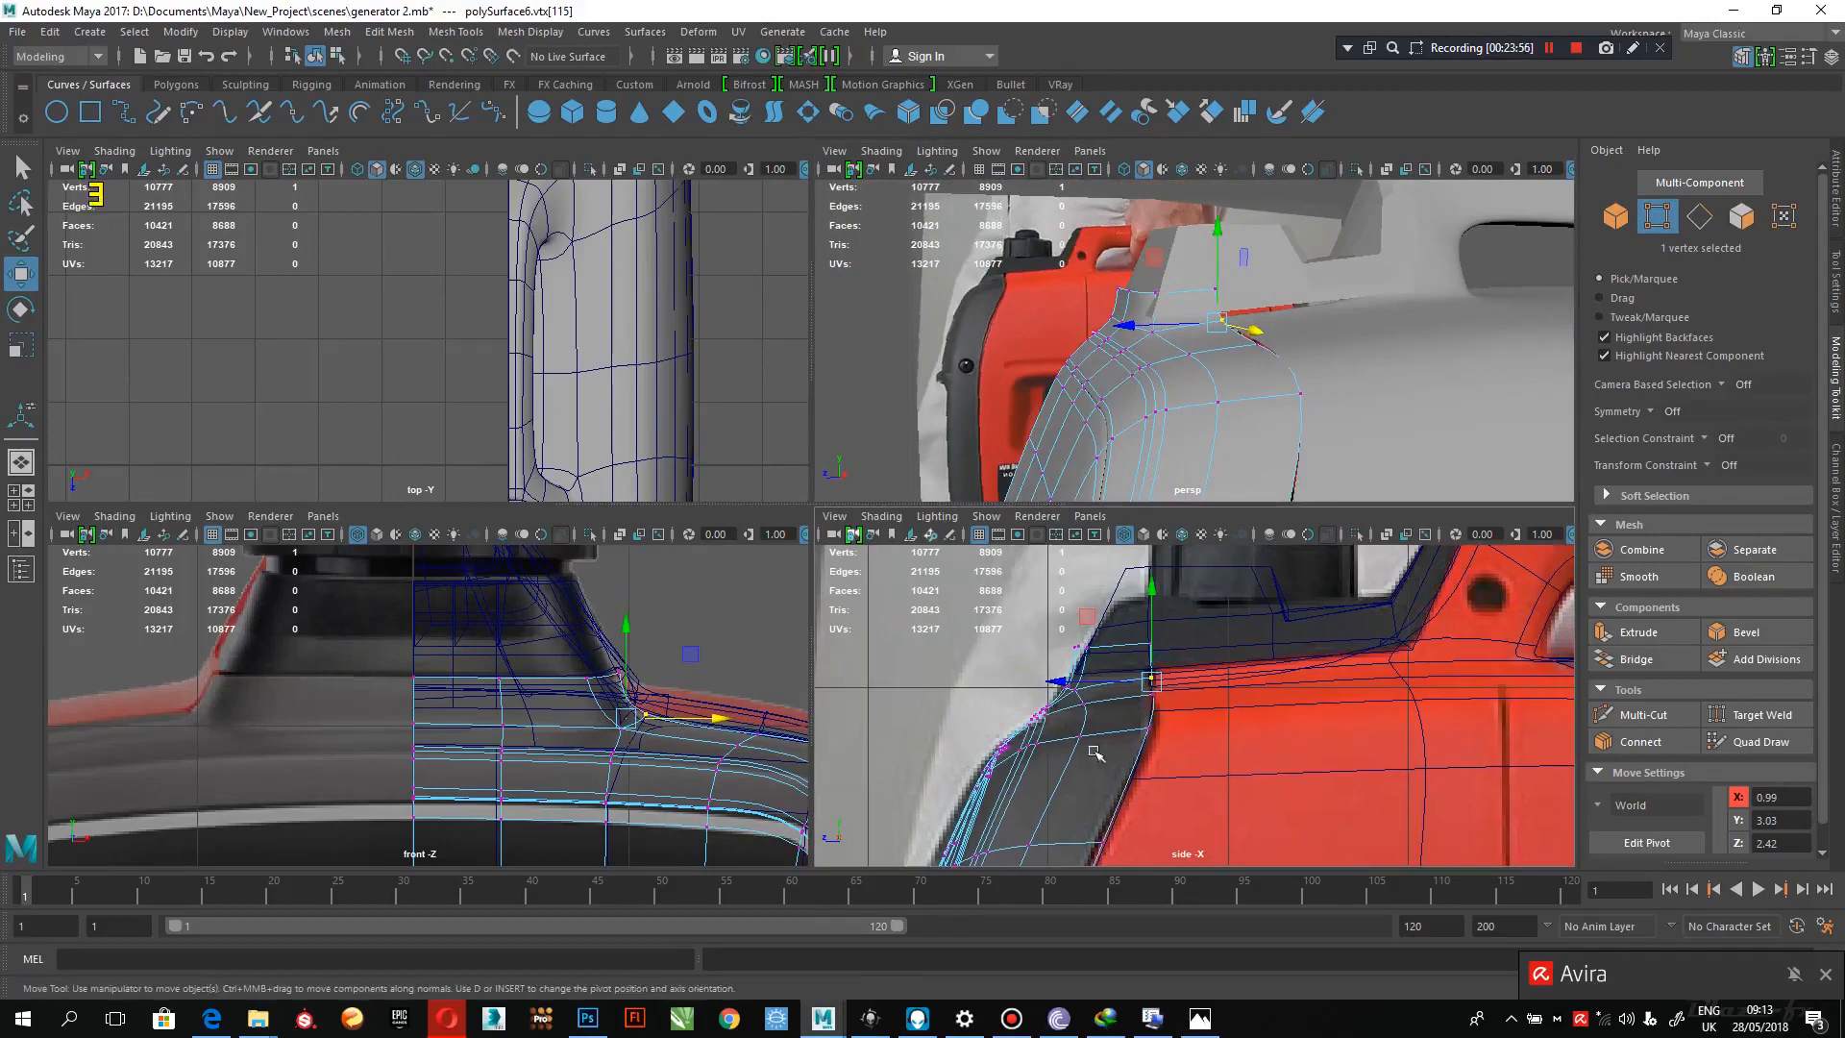
scroll(1095, 752, "up", 3)
middle_click_drag(1077, 713, 1102, 779, "alt")
left_click(1283, 284)
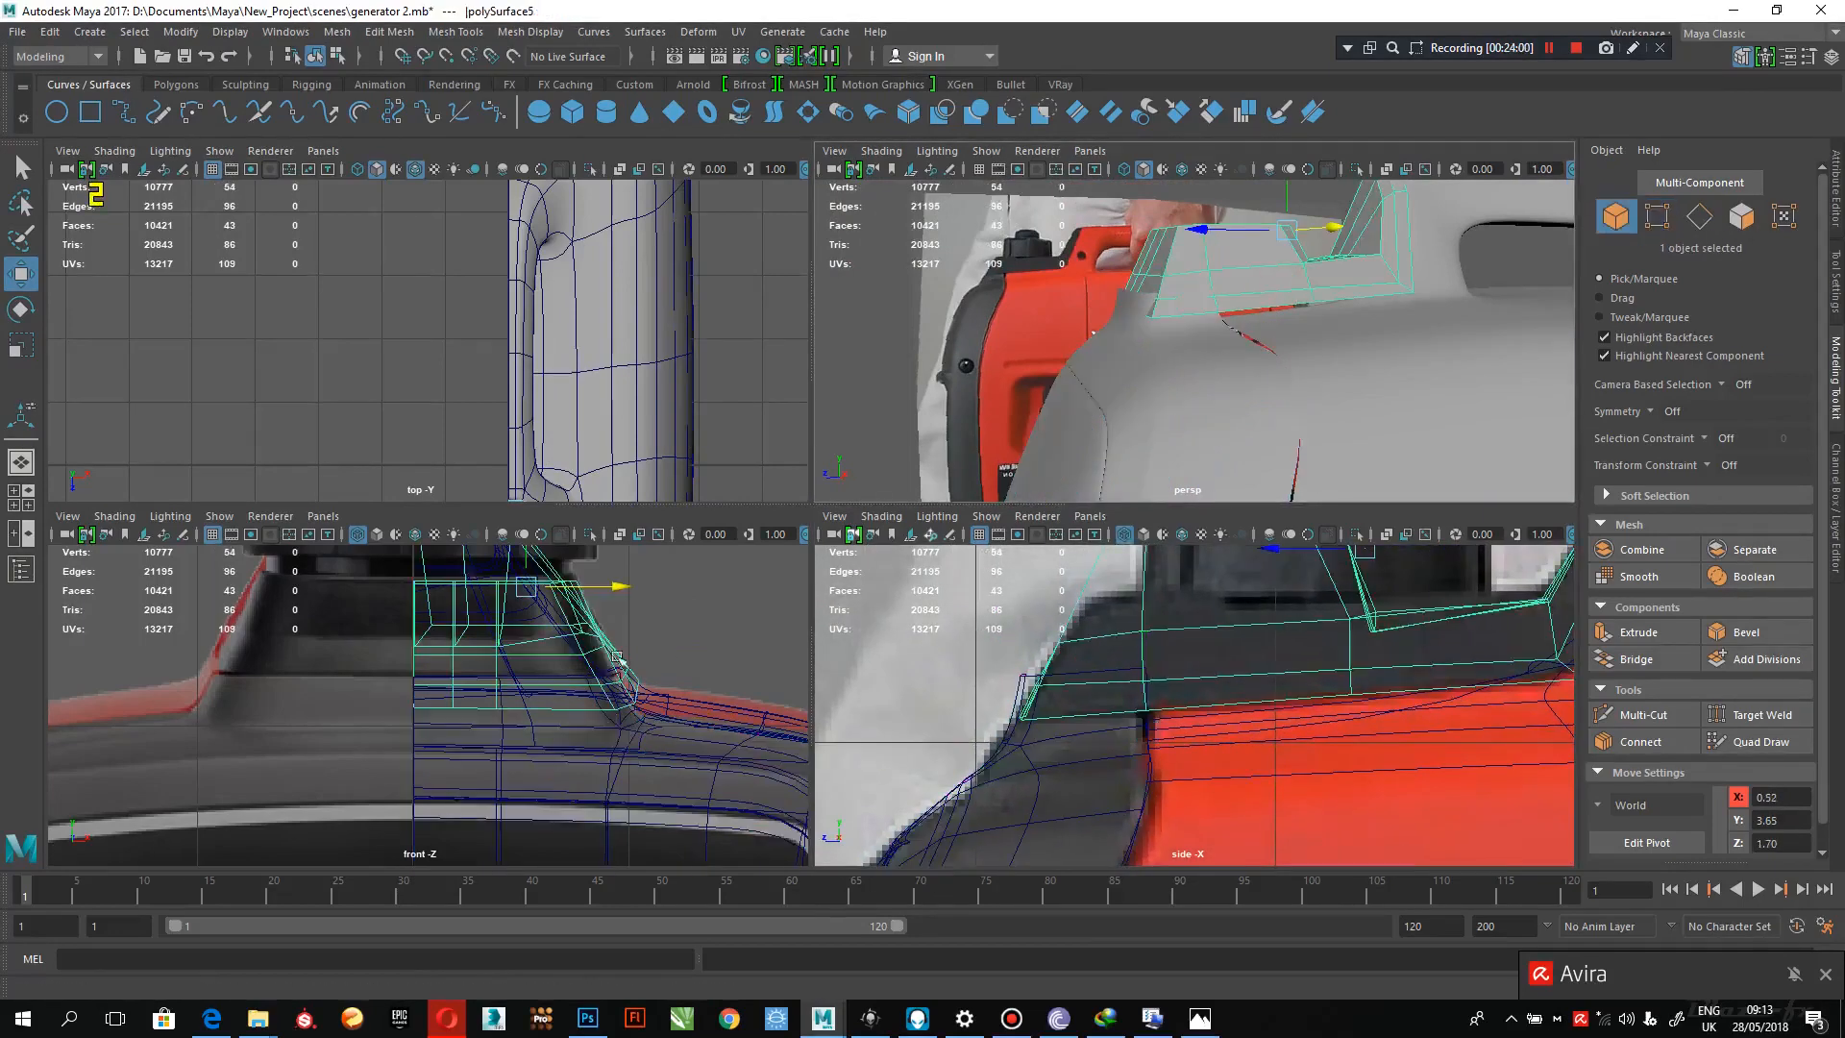
right_click_drag(577, 452, 495, 445)
middle_click(1267, 378)
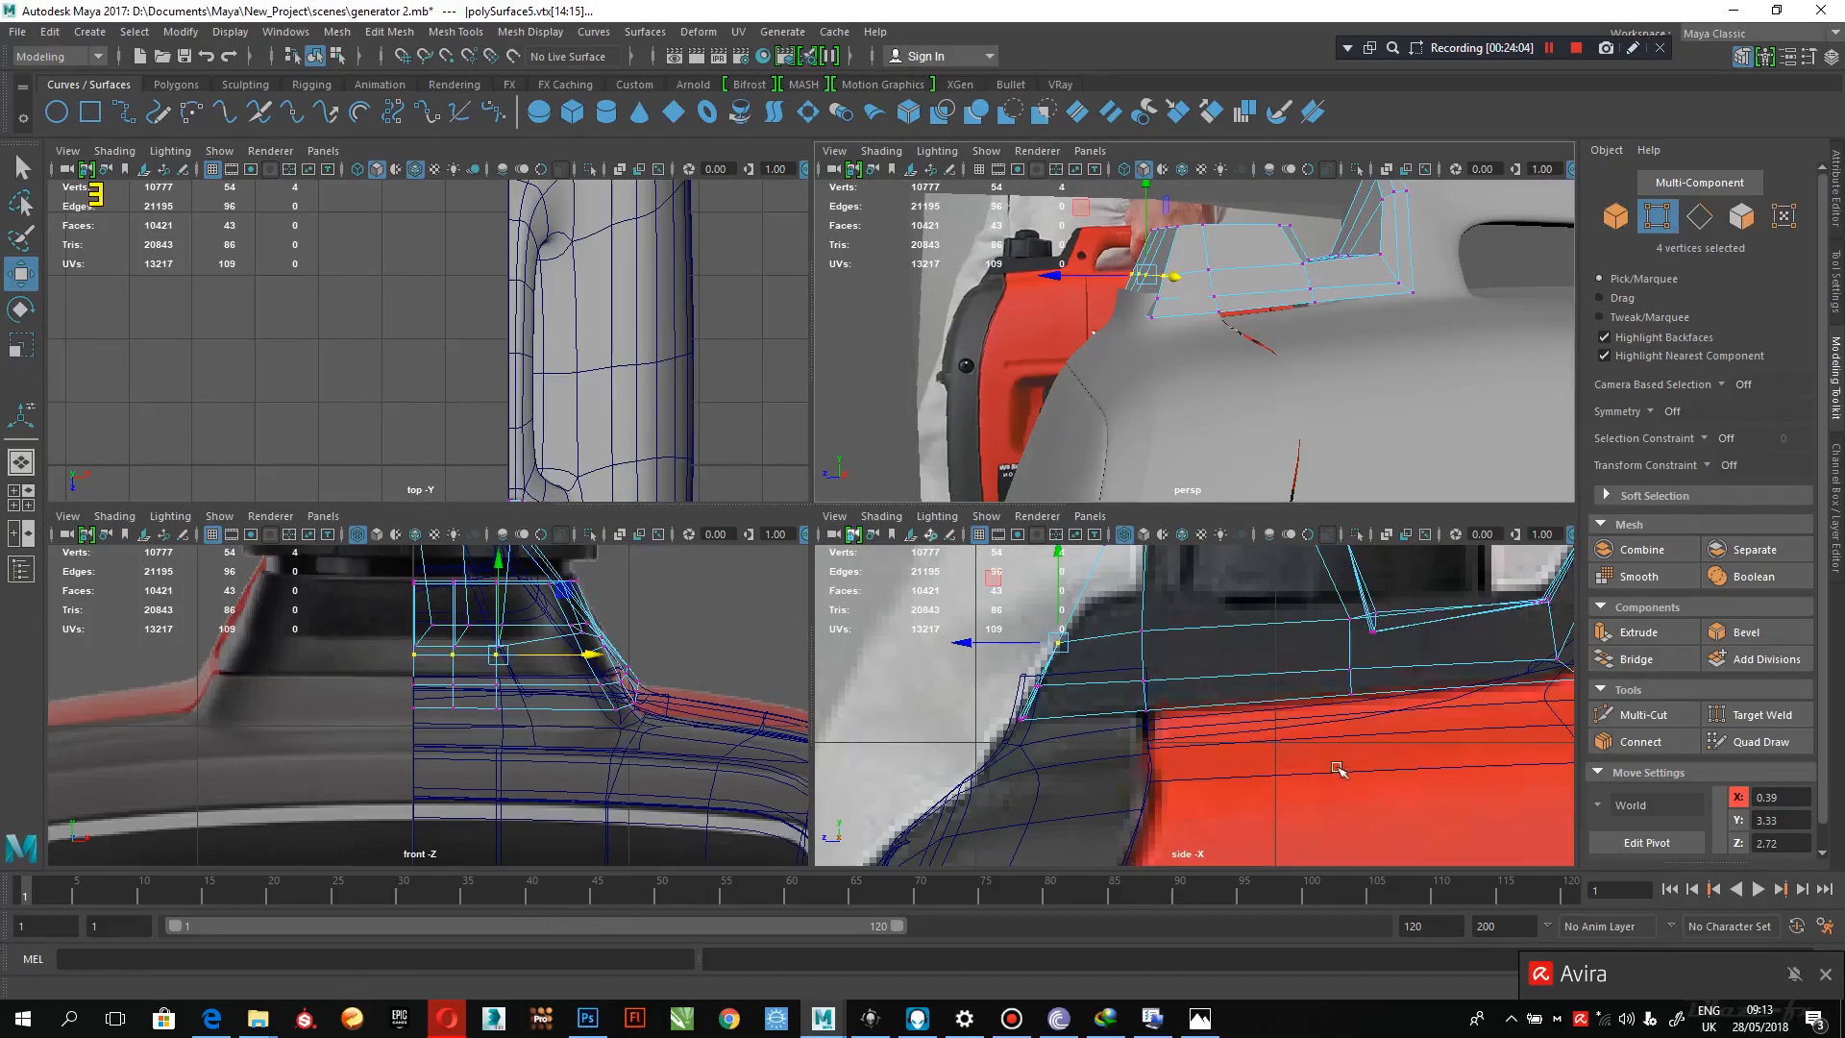
middle_click_drag(1360, 772, 1284, 793, "alt")
left_click_drag(1261, 780, 770, 687)
left_click_drag(1360, 775, 1252, 686, "shift")
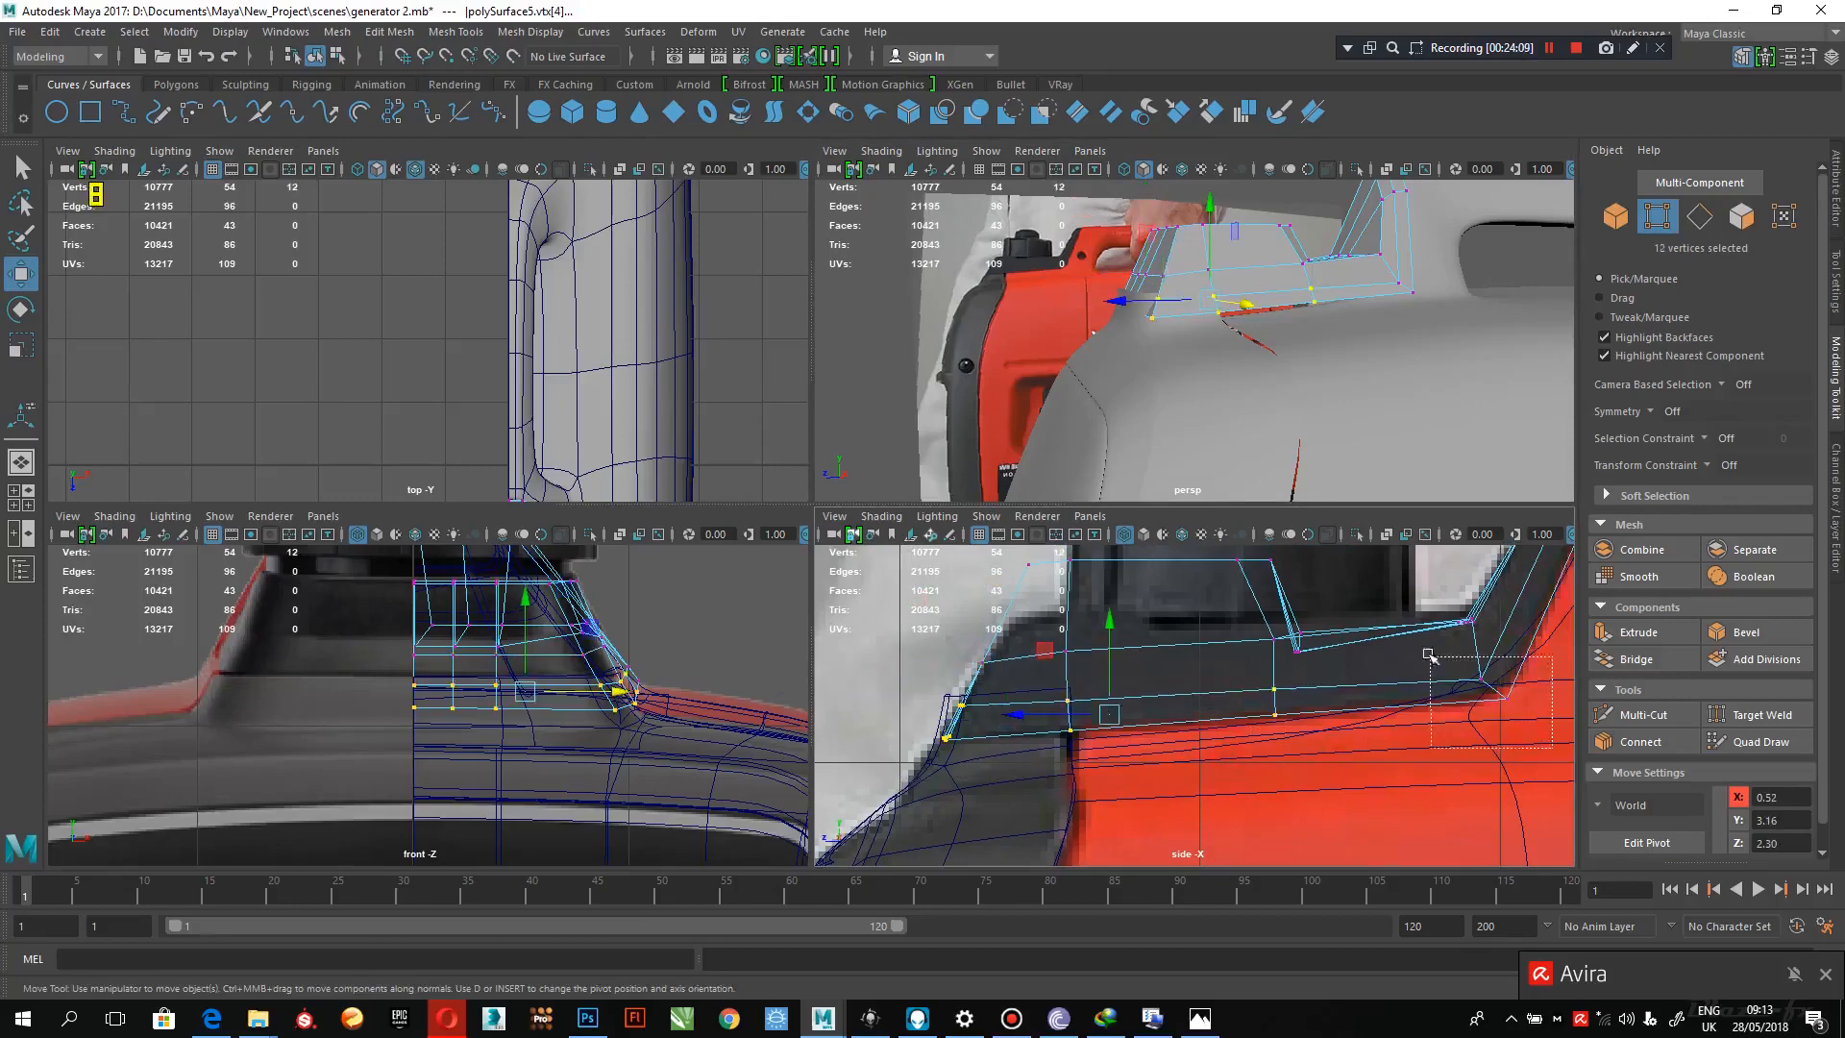
left_click_drag(1428, 655, 1429, 656, "shift")
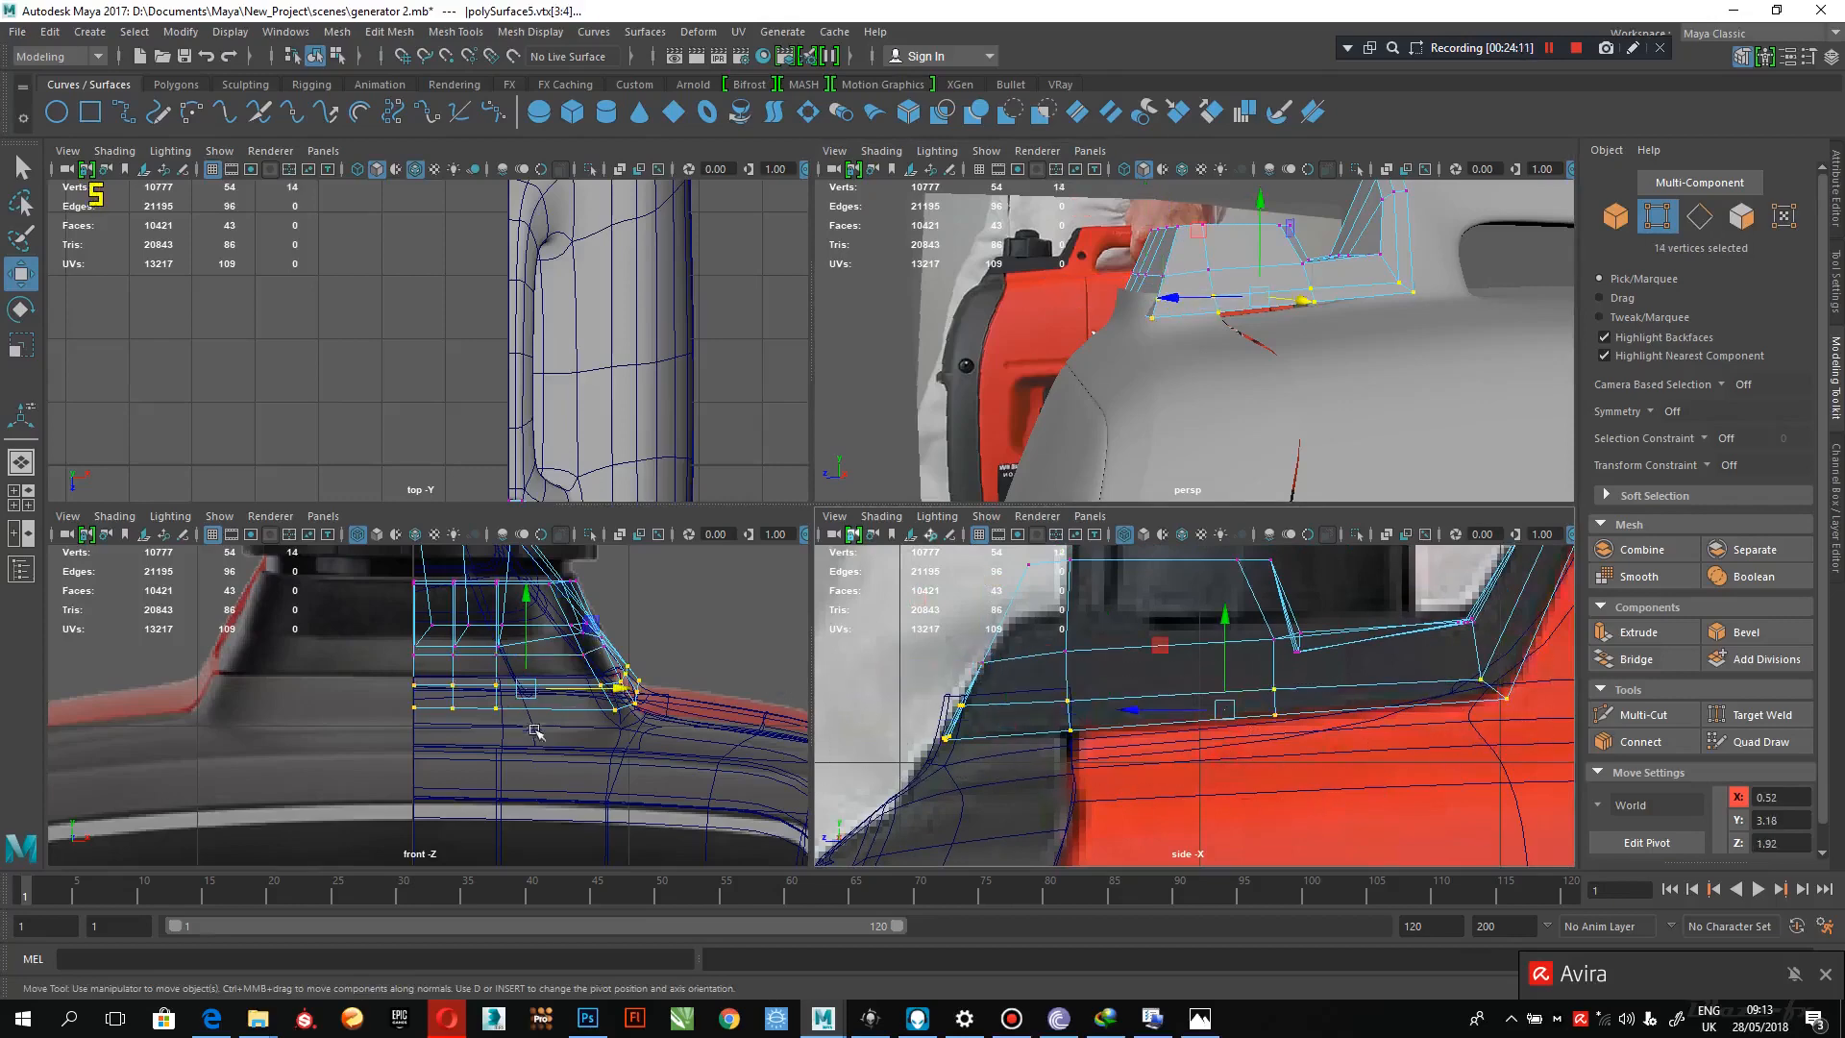
left_click_drag(526, 656, 543, 623)
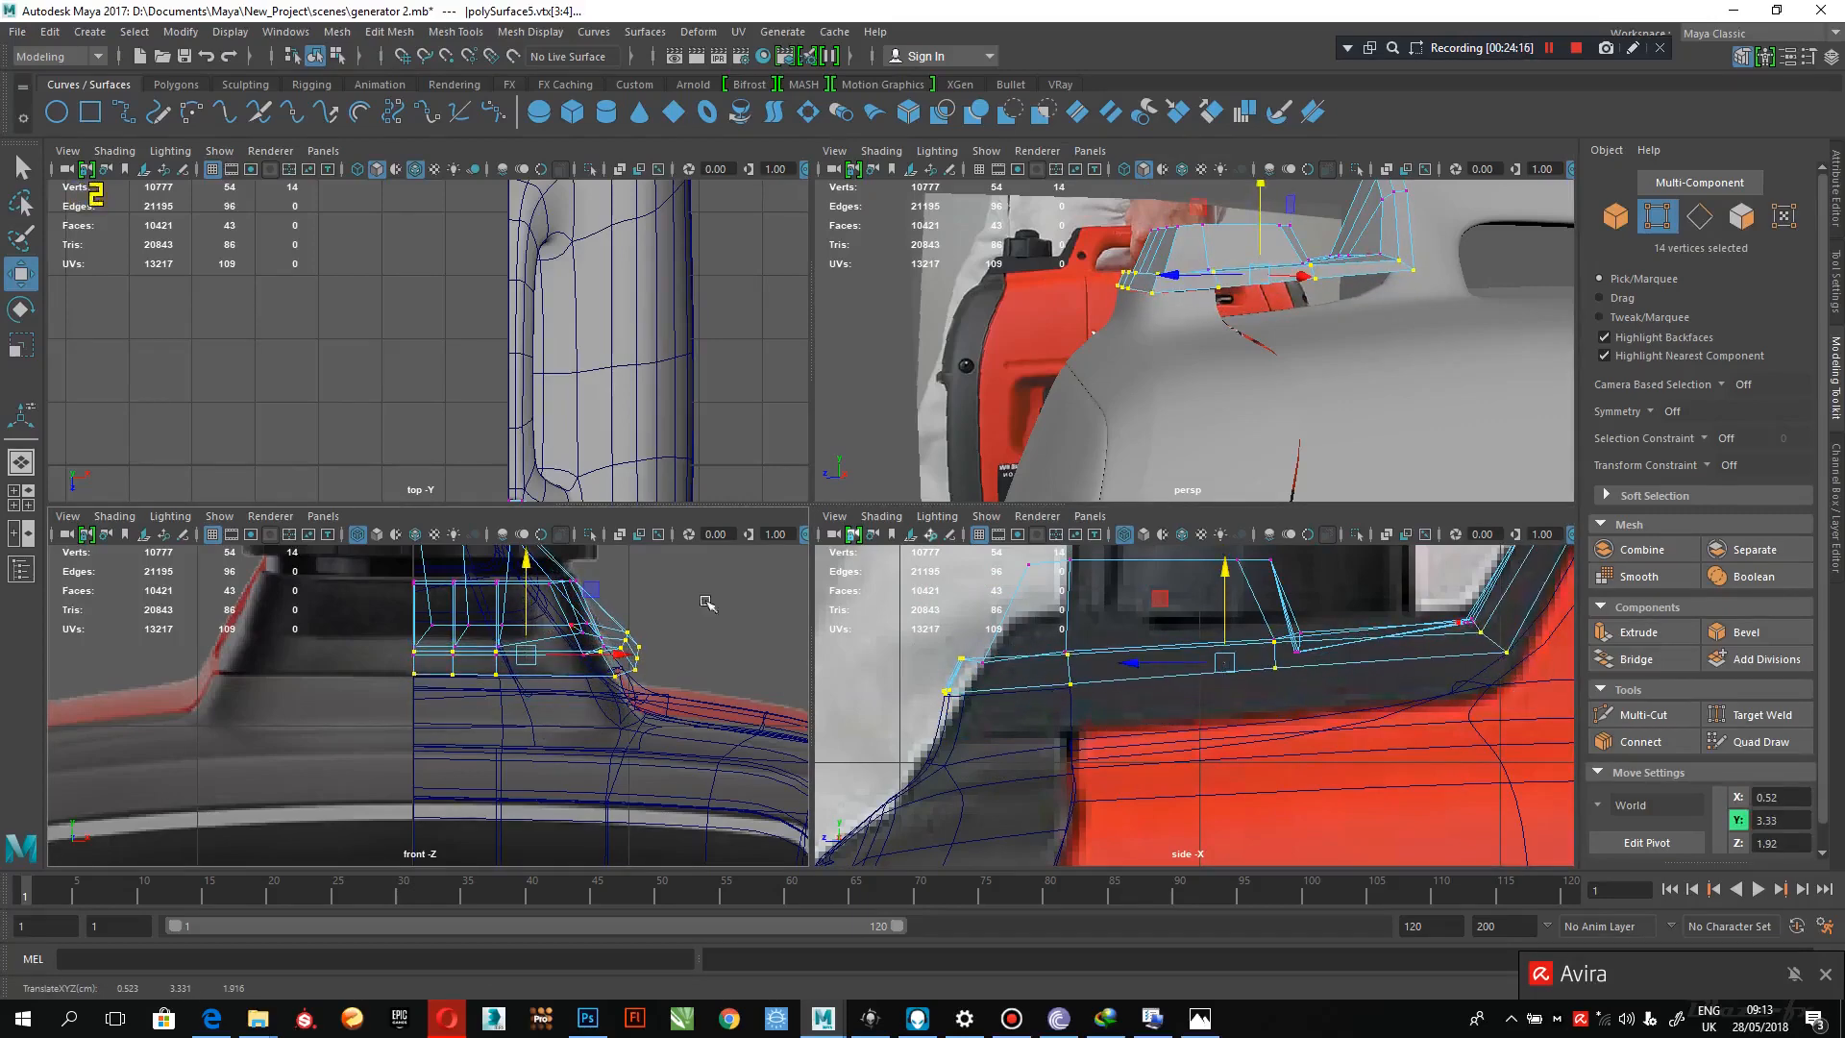
- Move the top piece's eight outer lower vertices inward to X 0.87, and five of them further inward to X 0.79
left_click_drag(1155, 382, 1066, 451, "alt")
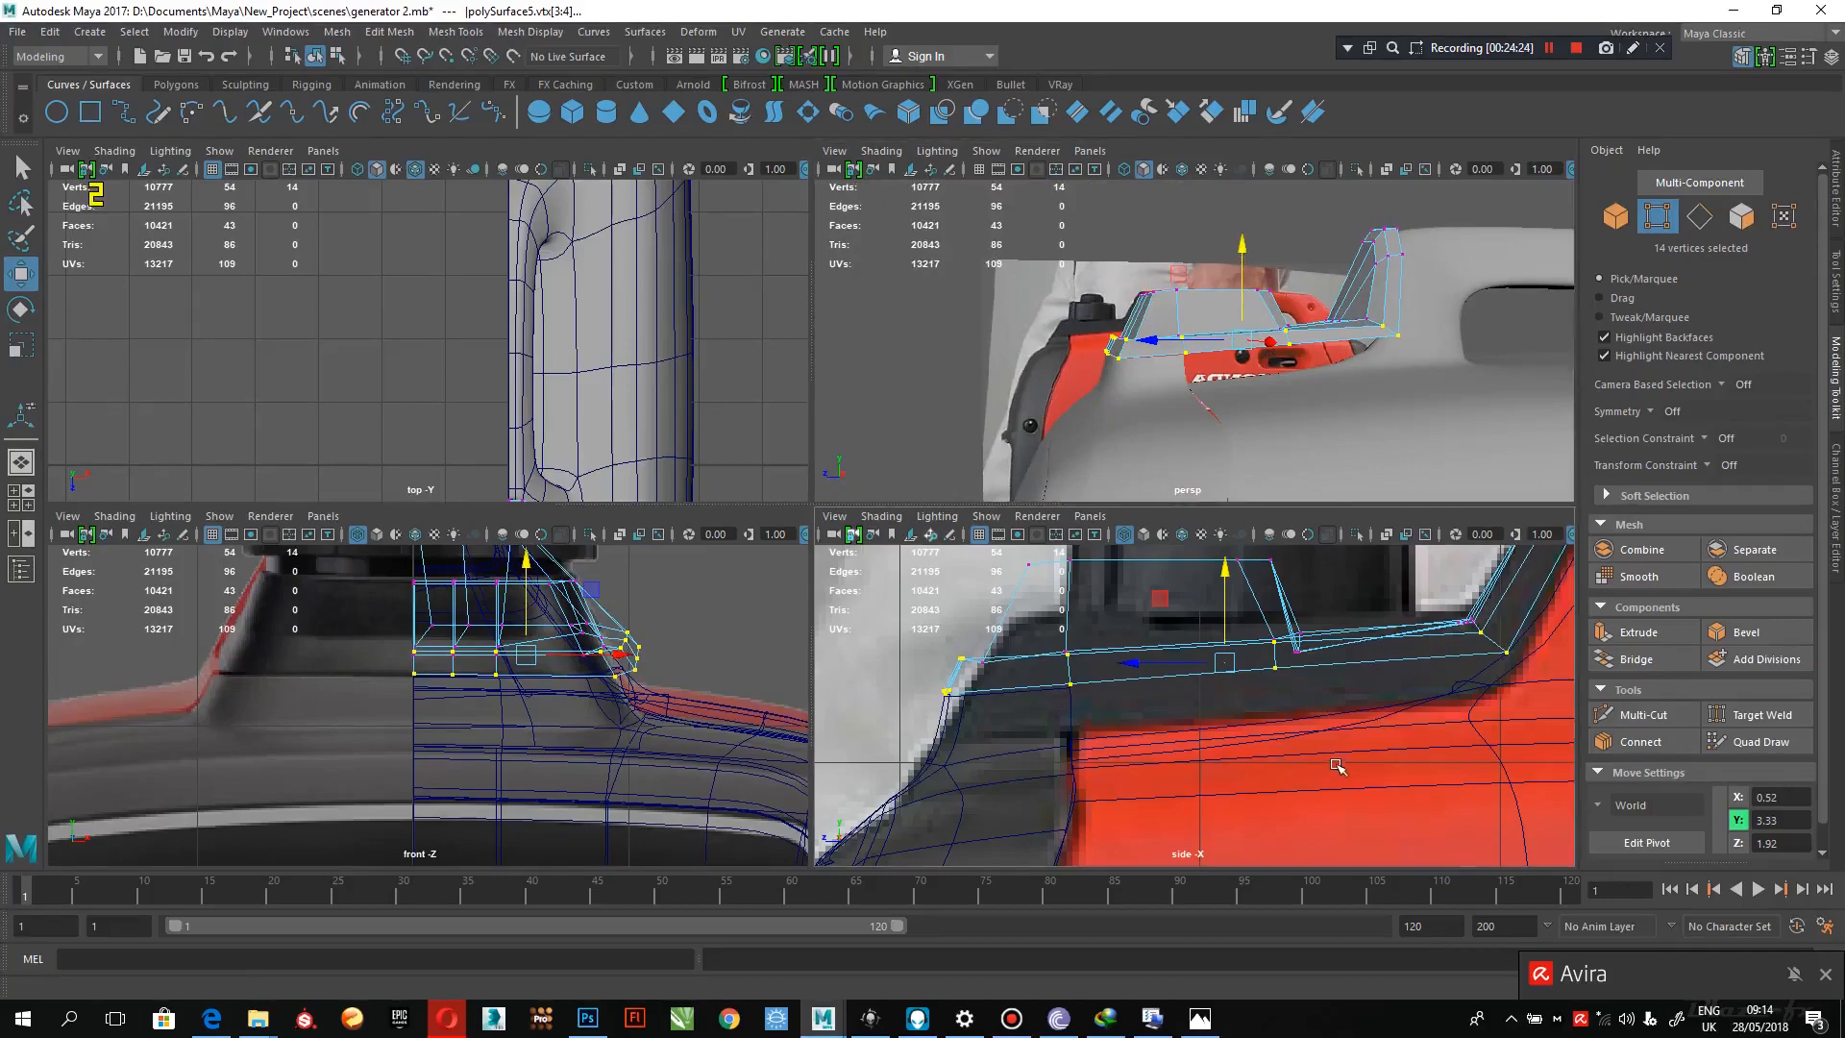
left_click_drag(1284, 451, 1450, 290, "alt")
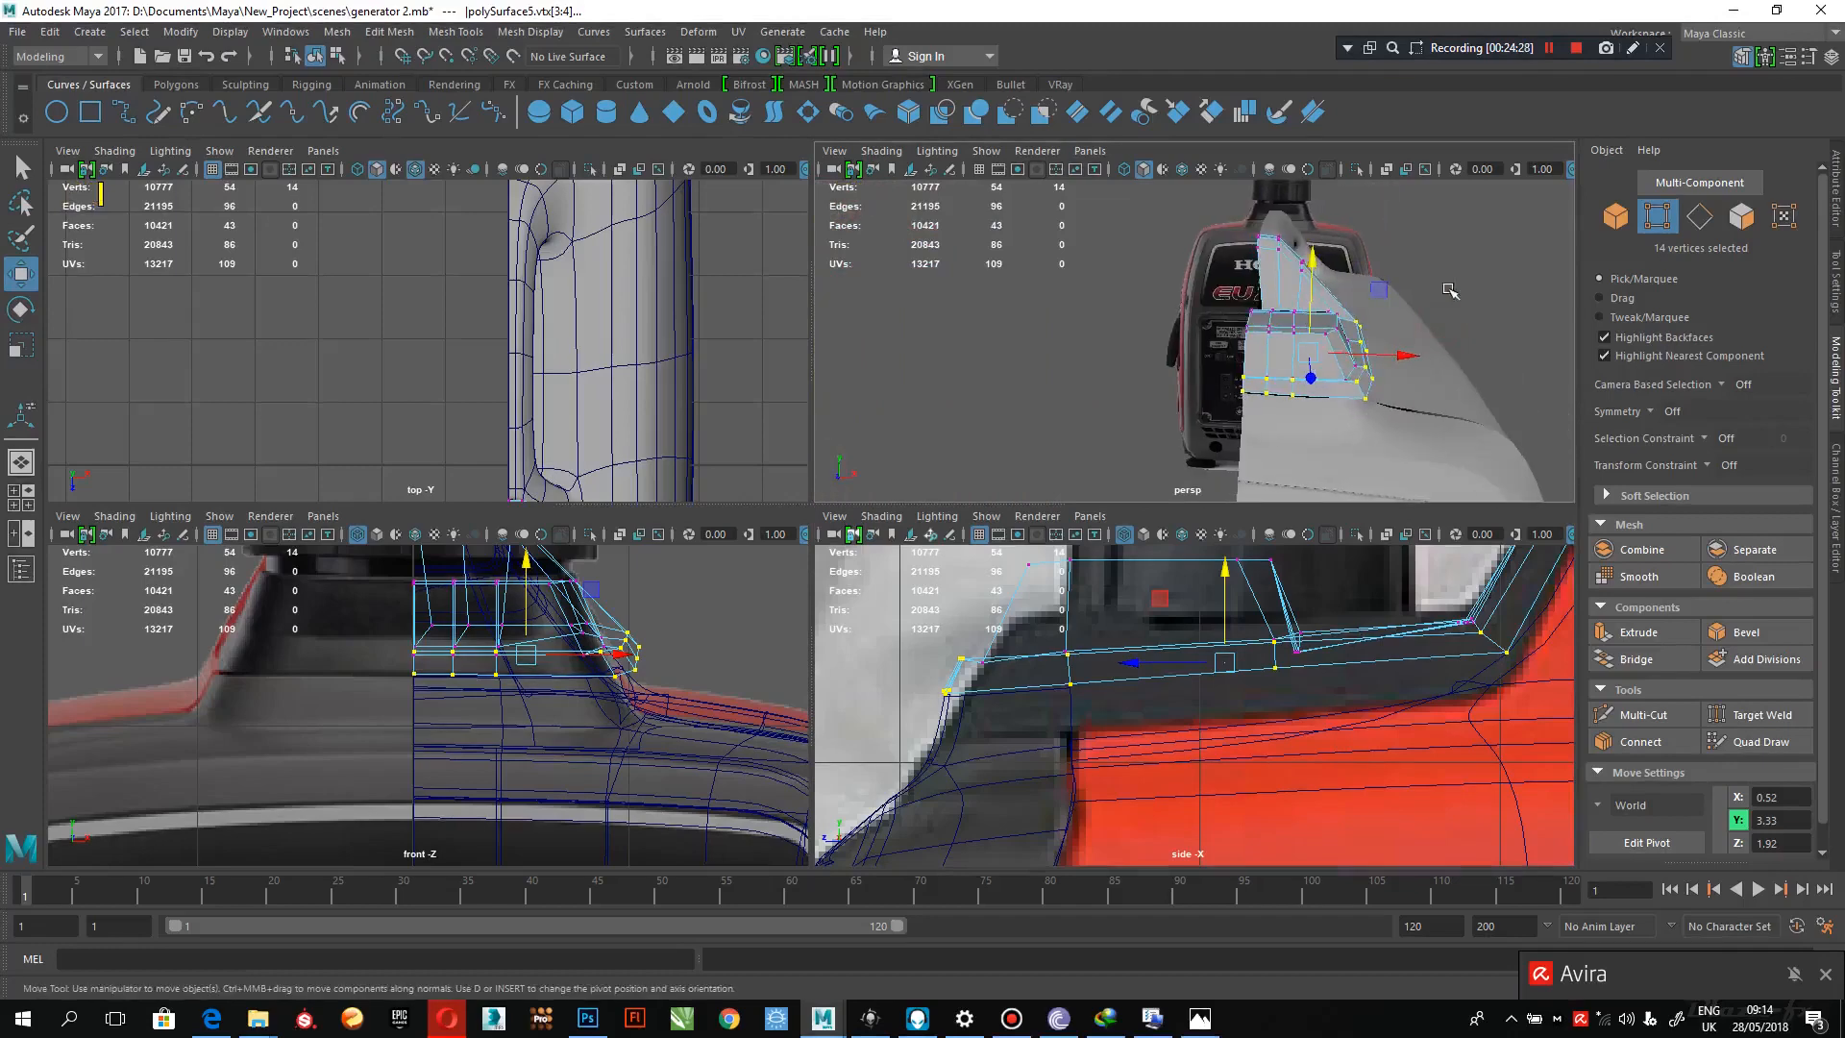
left_click_drag(1302, 445, 1292, 399, "ctrl")
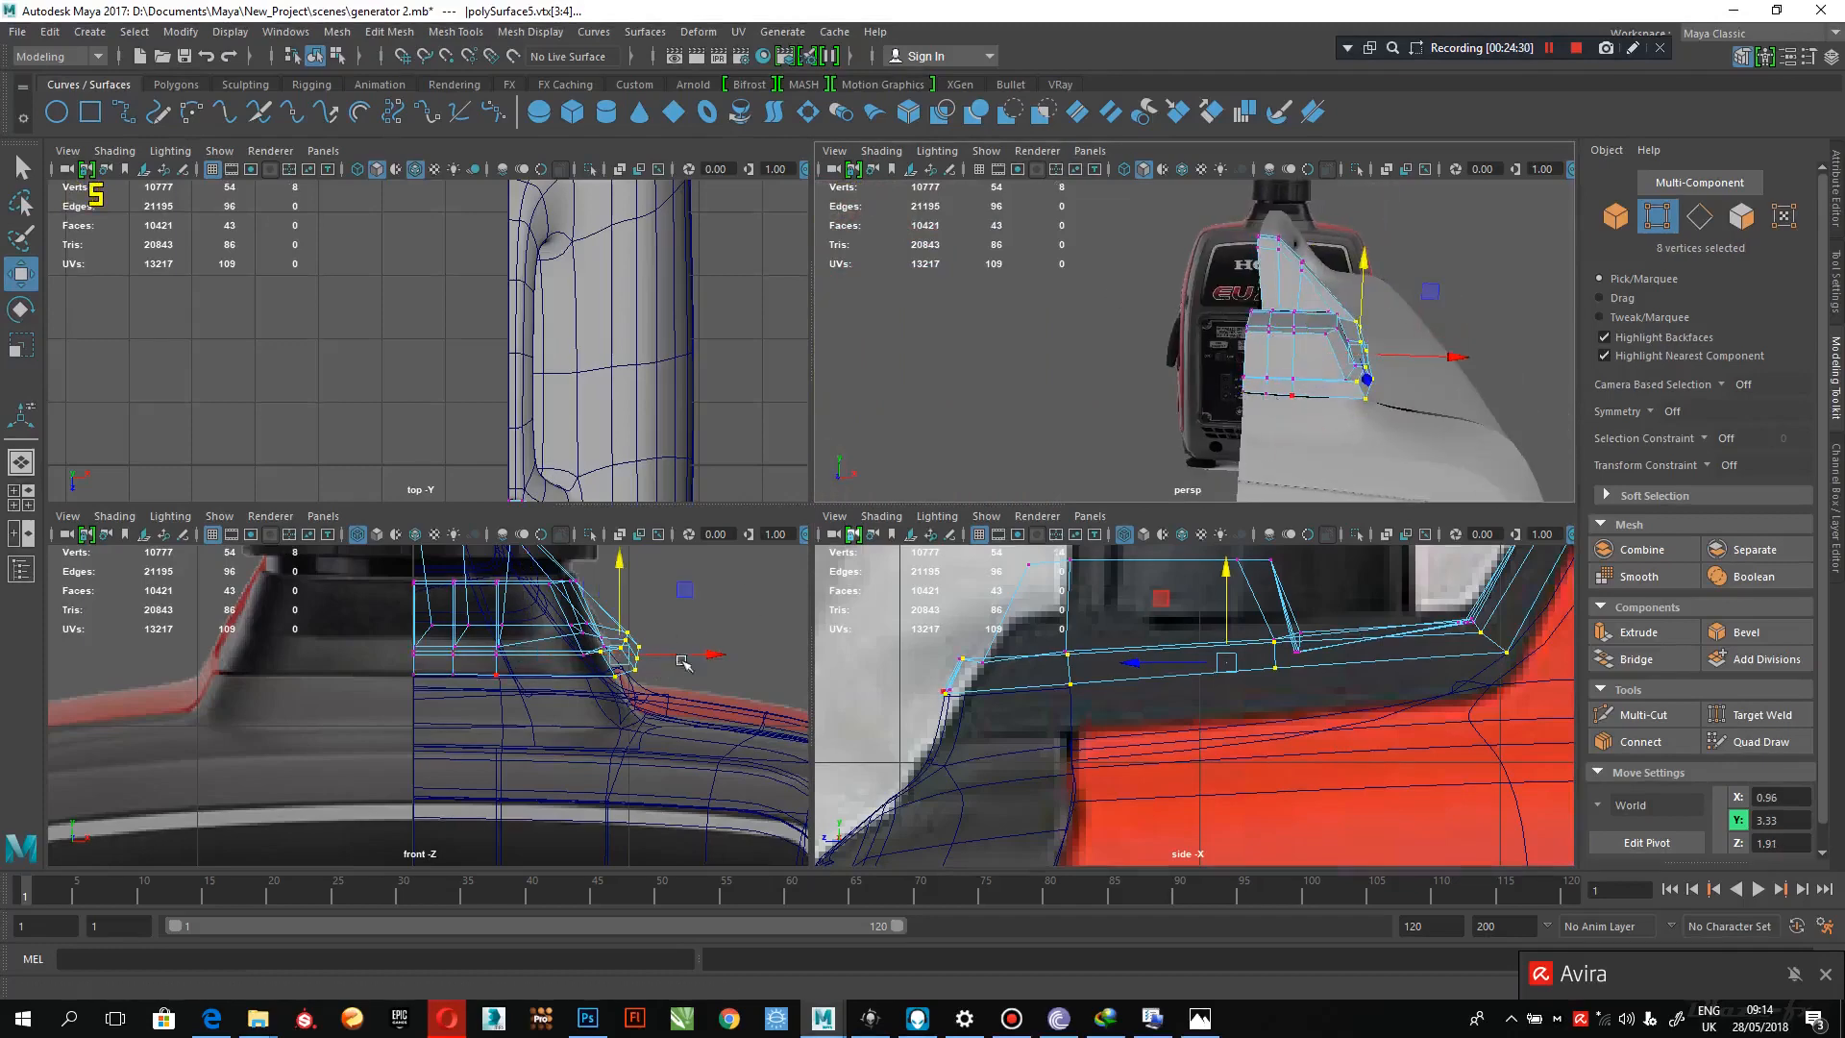
left_click_drag(699, 656, 684, 659)
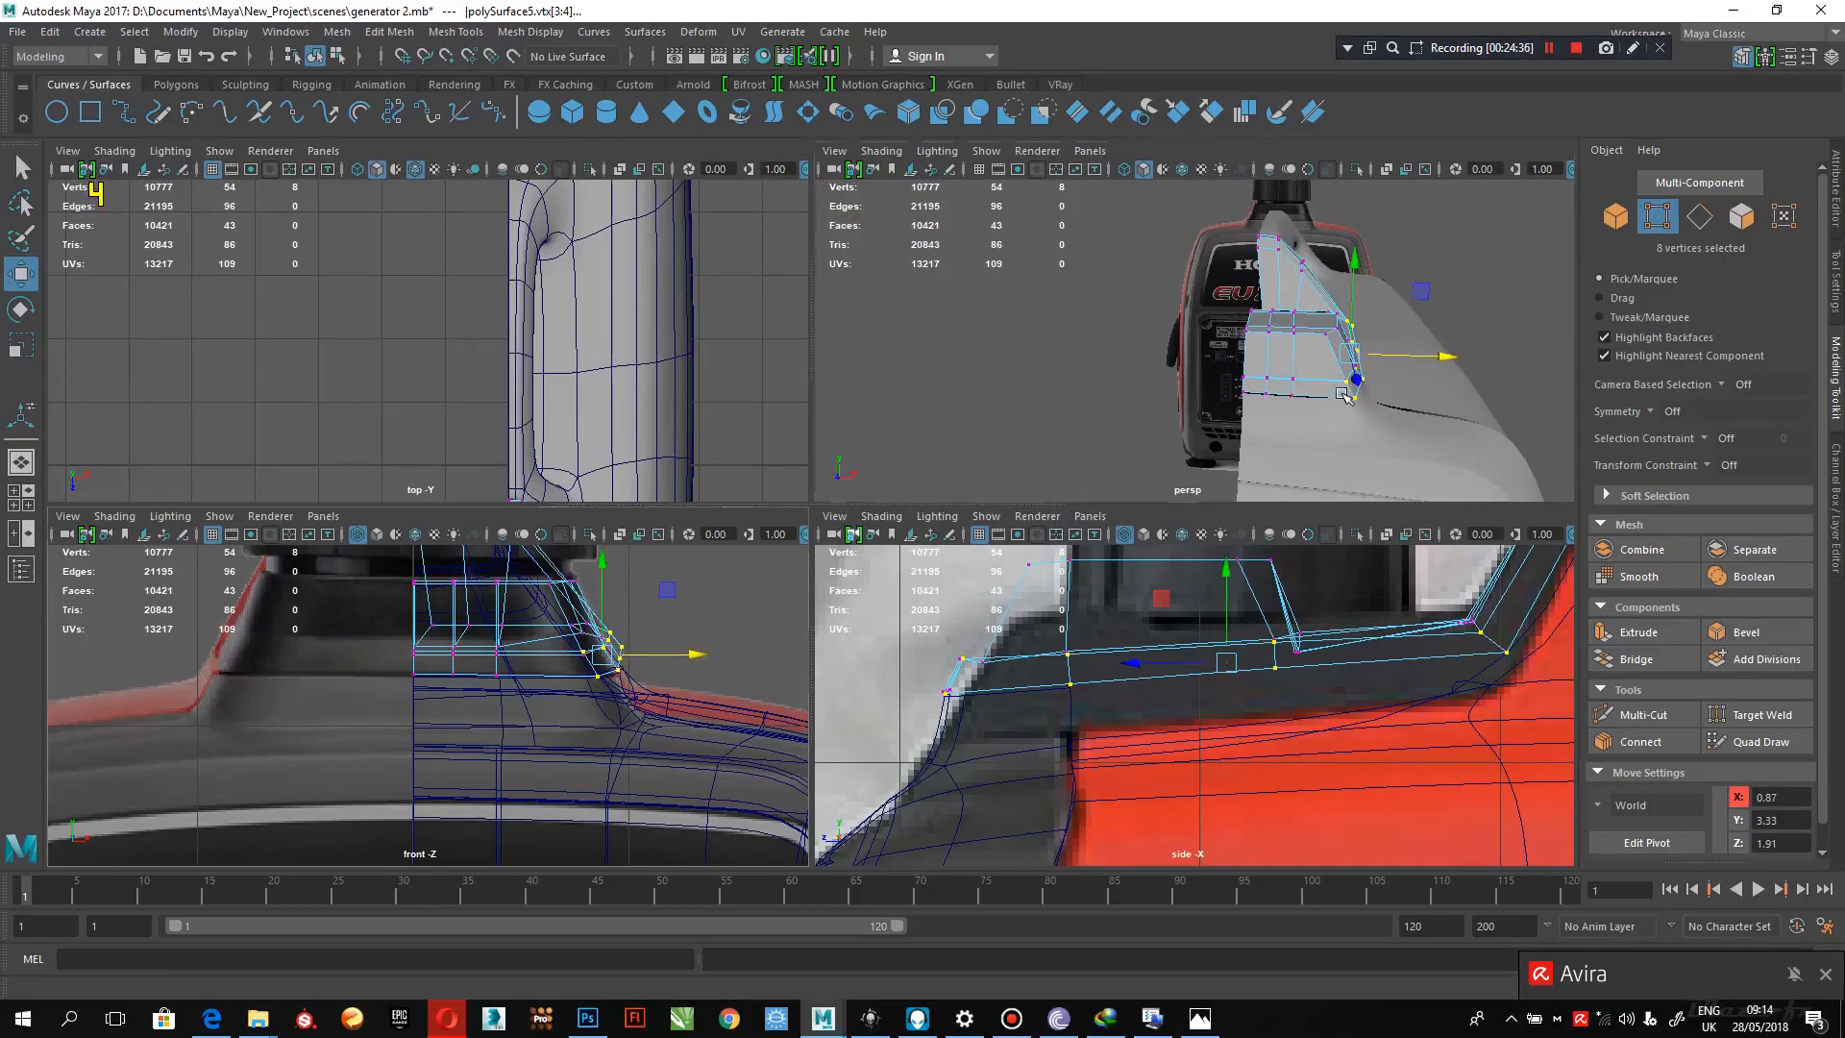
left_click_drag(1340, 403, 1451, 384, "alt")
left_click_drag(576, 687, 665, 637, "ctrl")
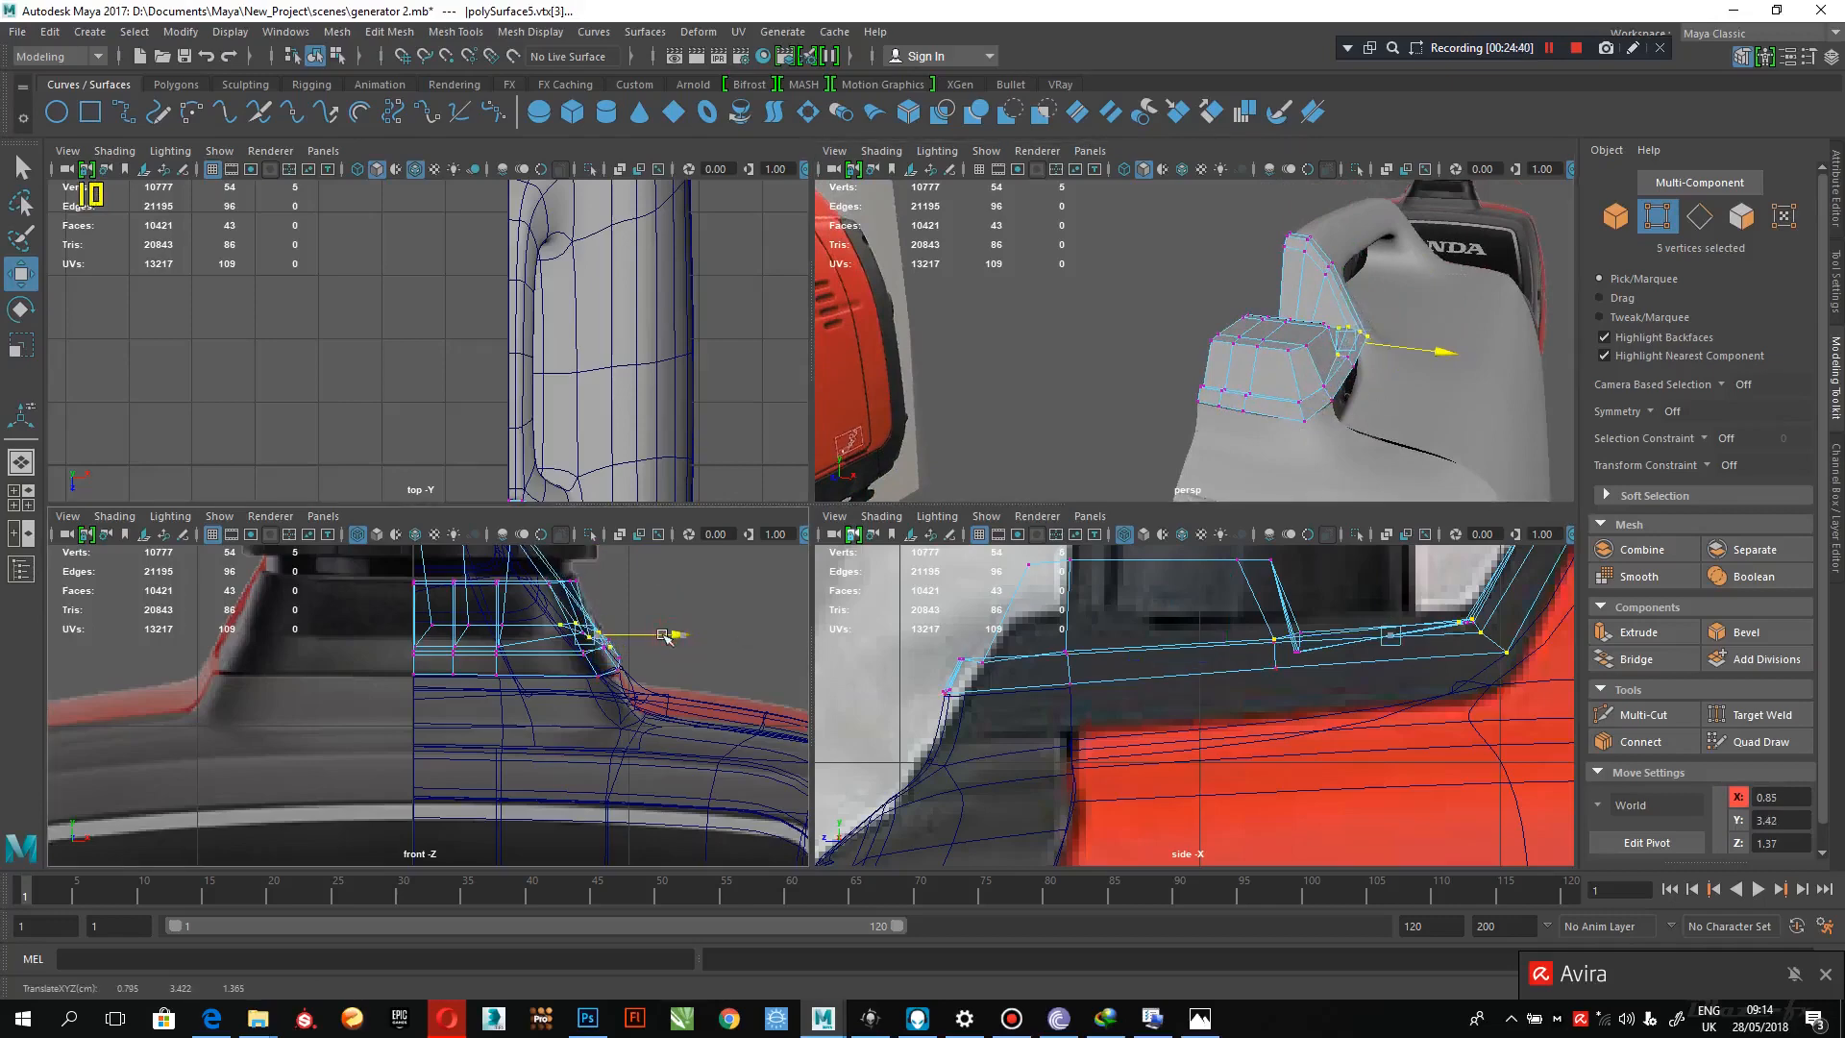
left_click_drag(1278, 394, 1167, 399, "alt")
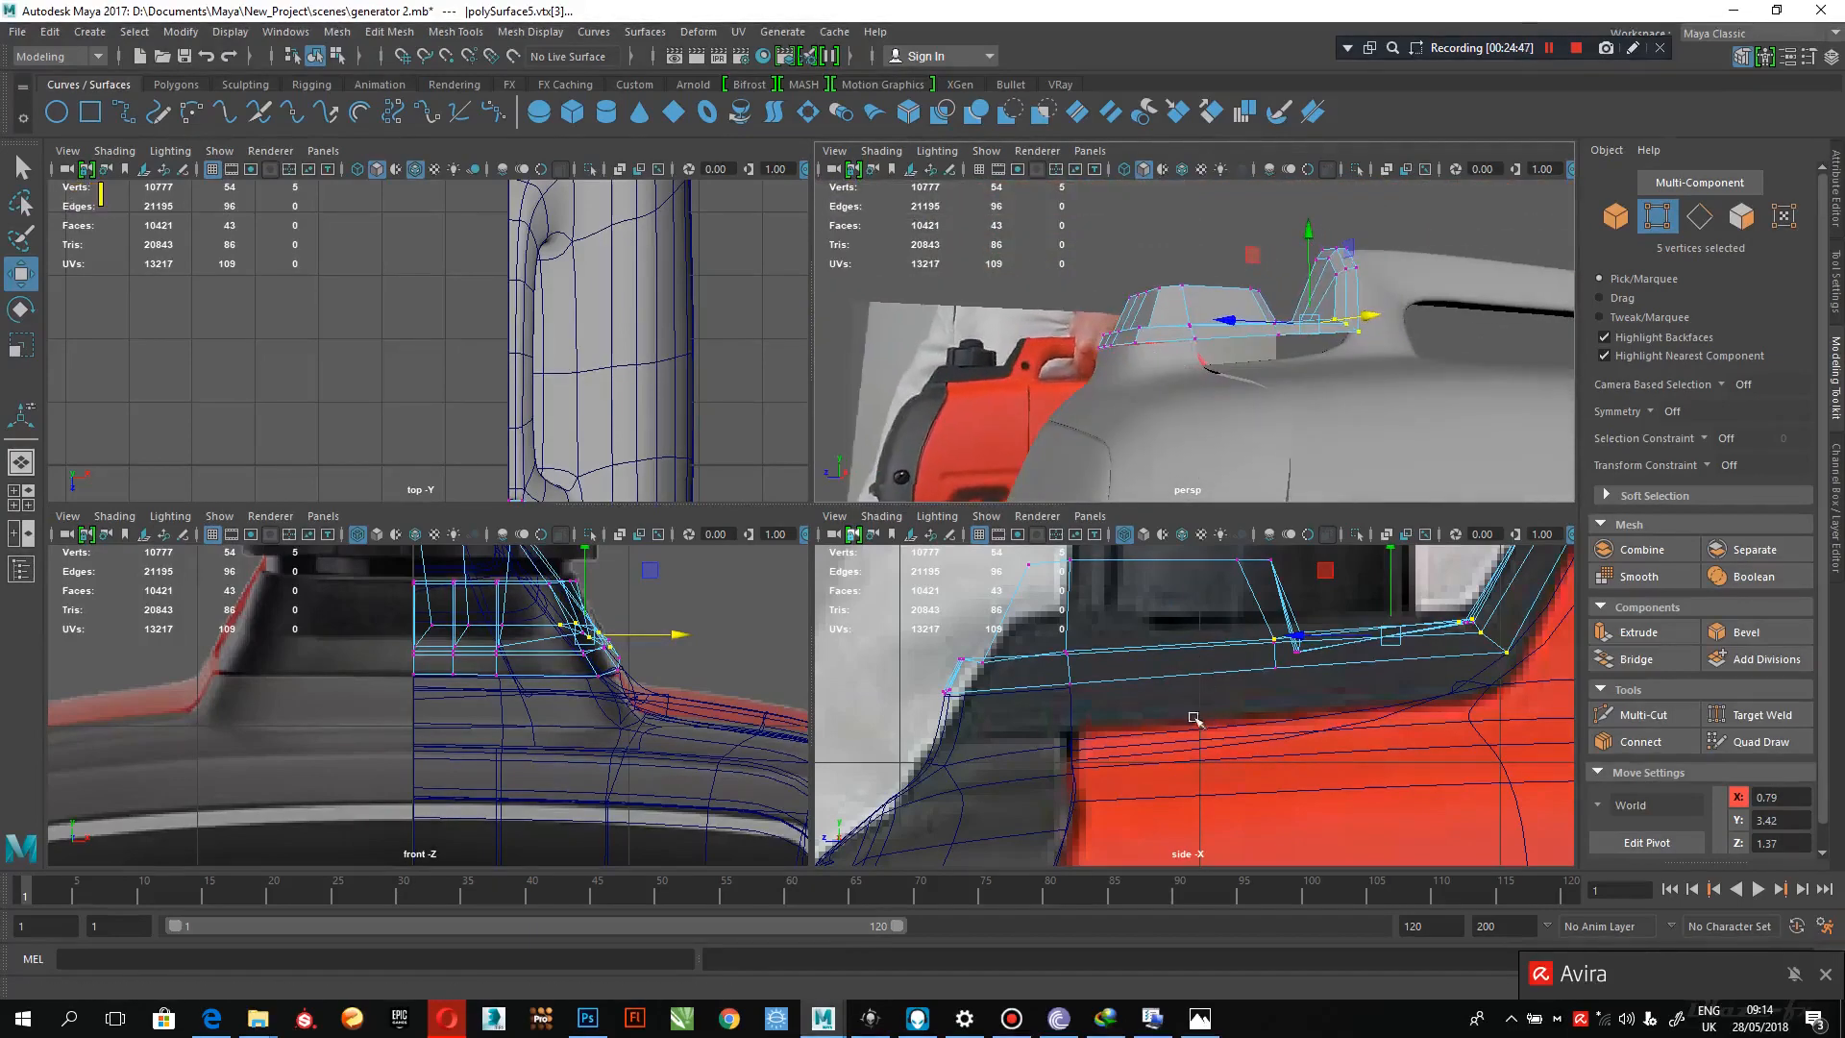
- Select the ten vertices around the base of the raised block on the top piece and raise them to Y 3.45
middle_click_drag(1093, 654, 1088, 715, "alt")
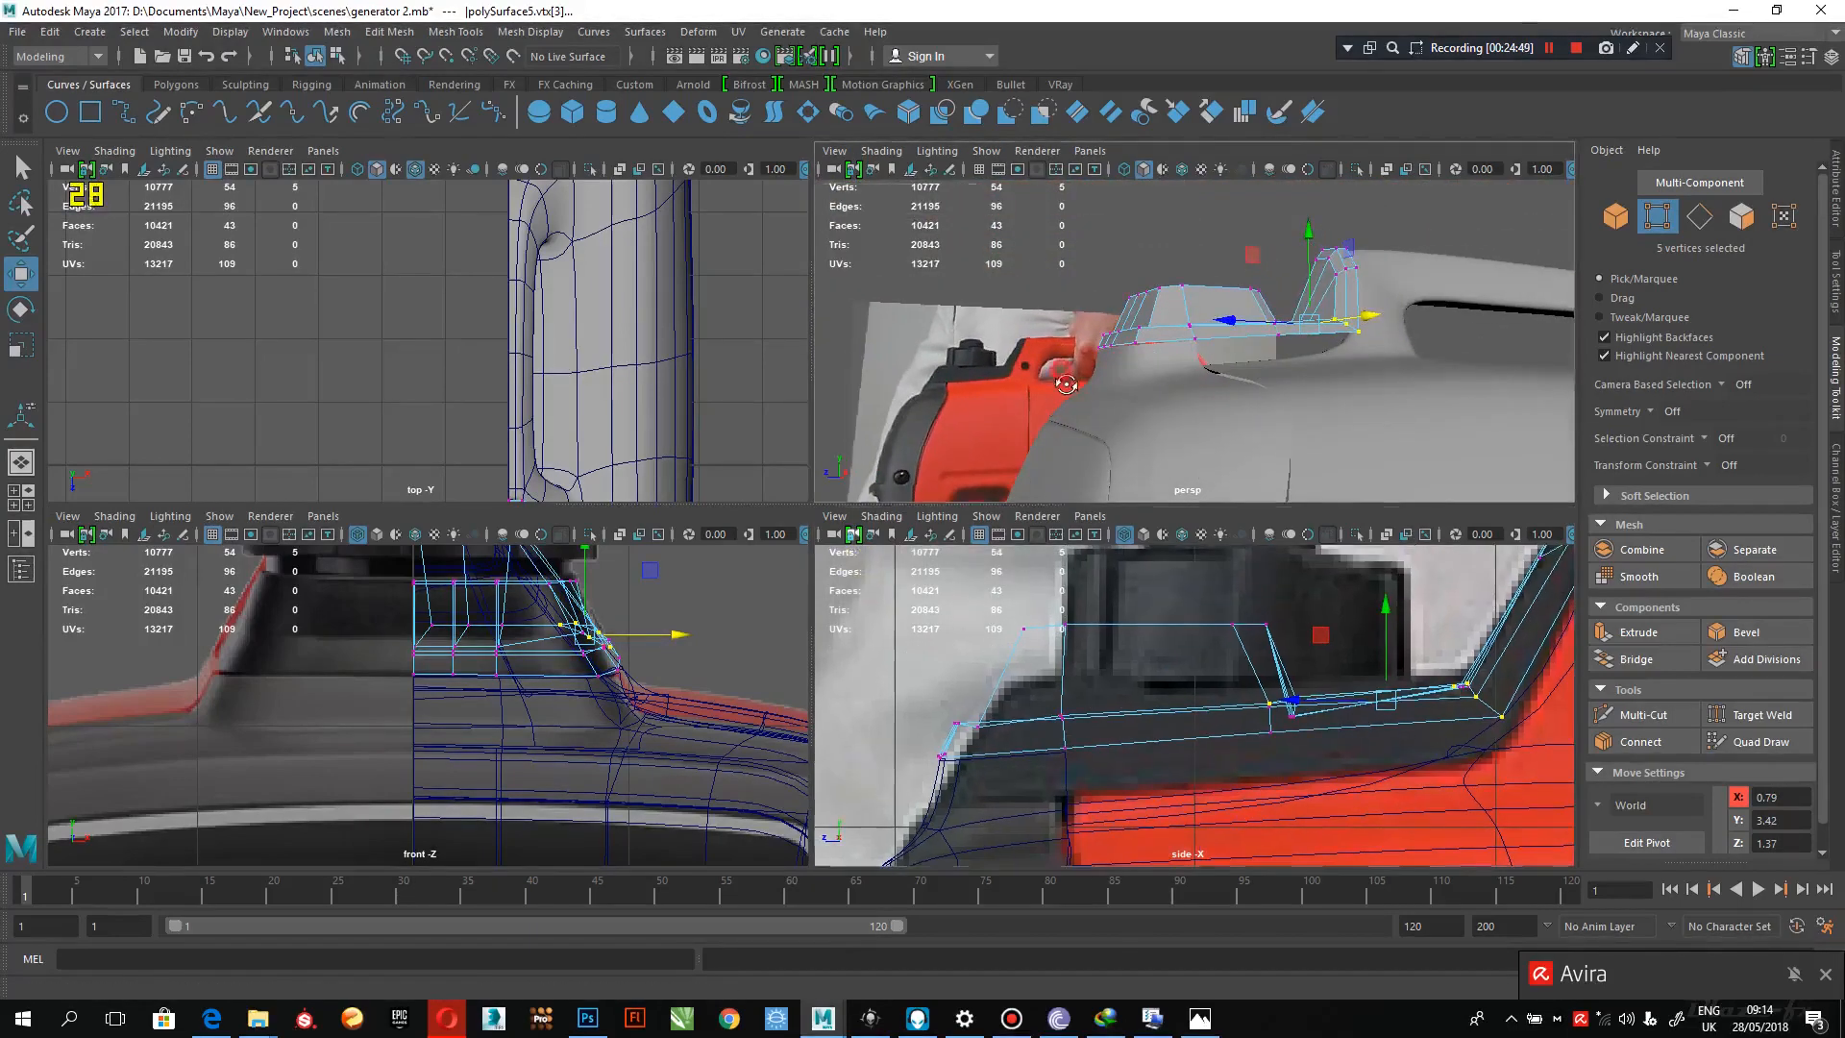
left_click_drag(1153, 413, 1118, 418, "alt")
right_click_drag(1117, 418, 962, 441, "alt")
left_click_drag(867, 493, 869, 492)
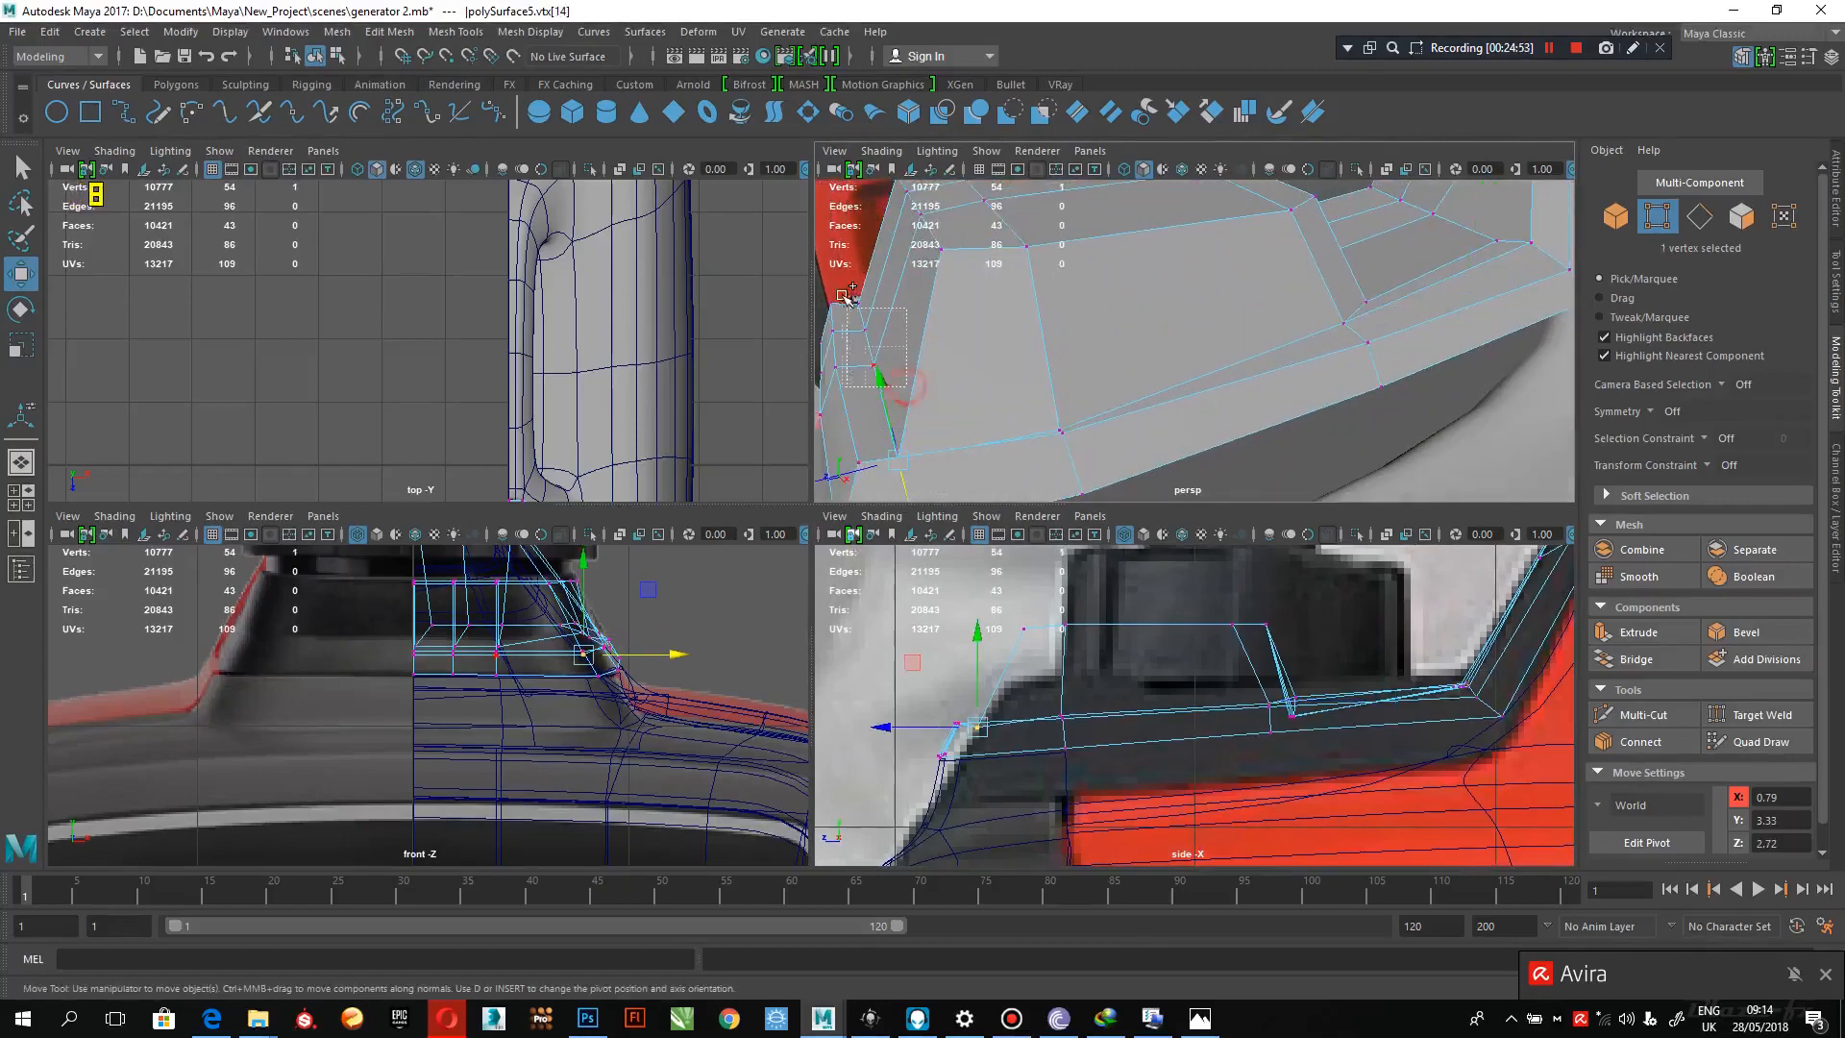
left_click_drag(850, 280, 848, 278)
left_click_drag(1034, 430, 1034, 429, "shift")
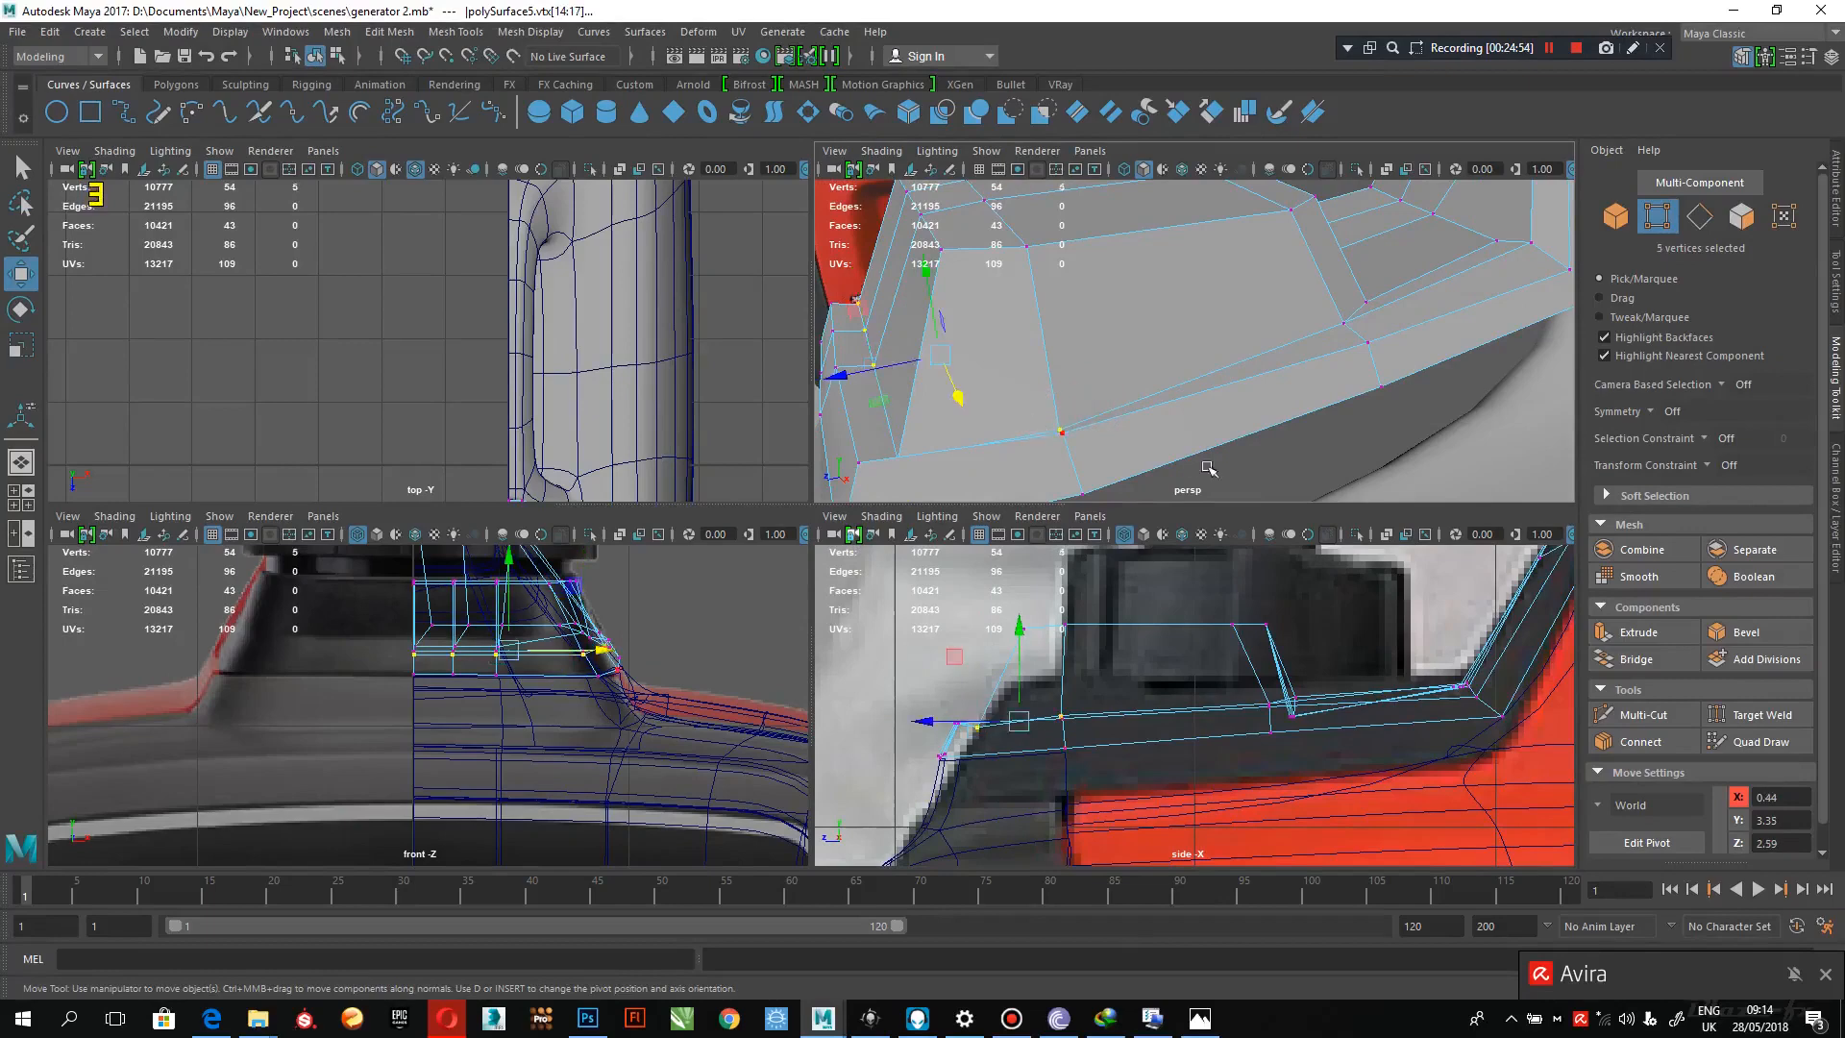
left_click_drag(1319, 324, 1319, 325, "shift")
left_click_drag(1319, 325, 1194, 293, "alt")
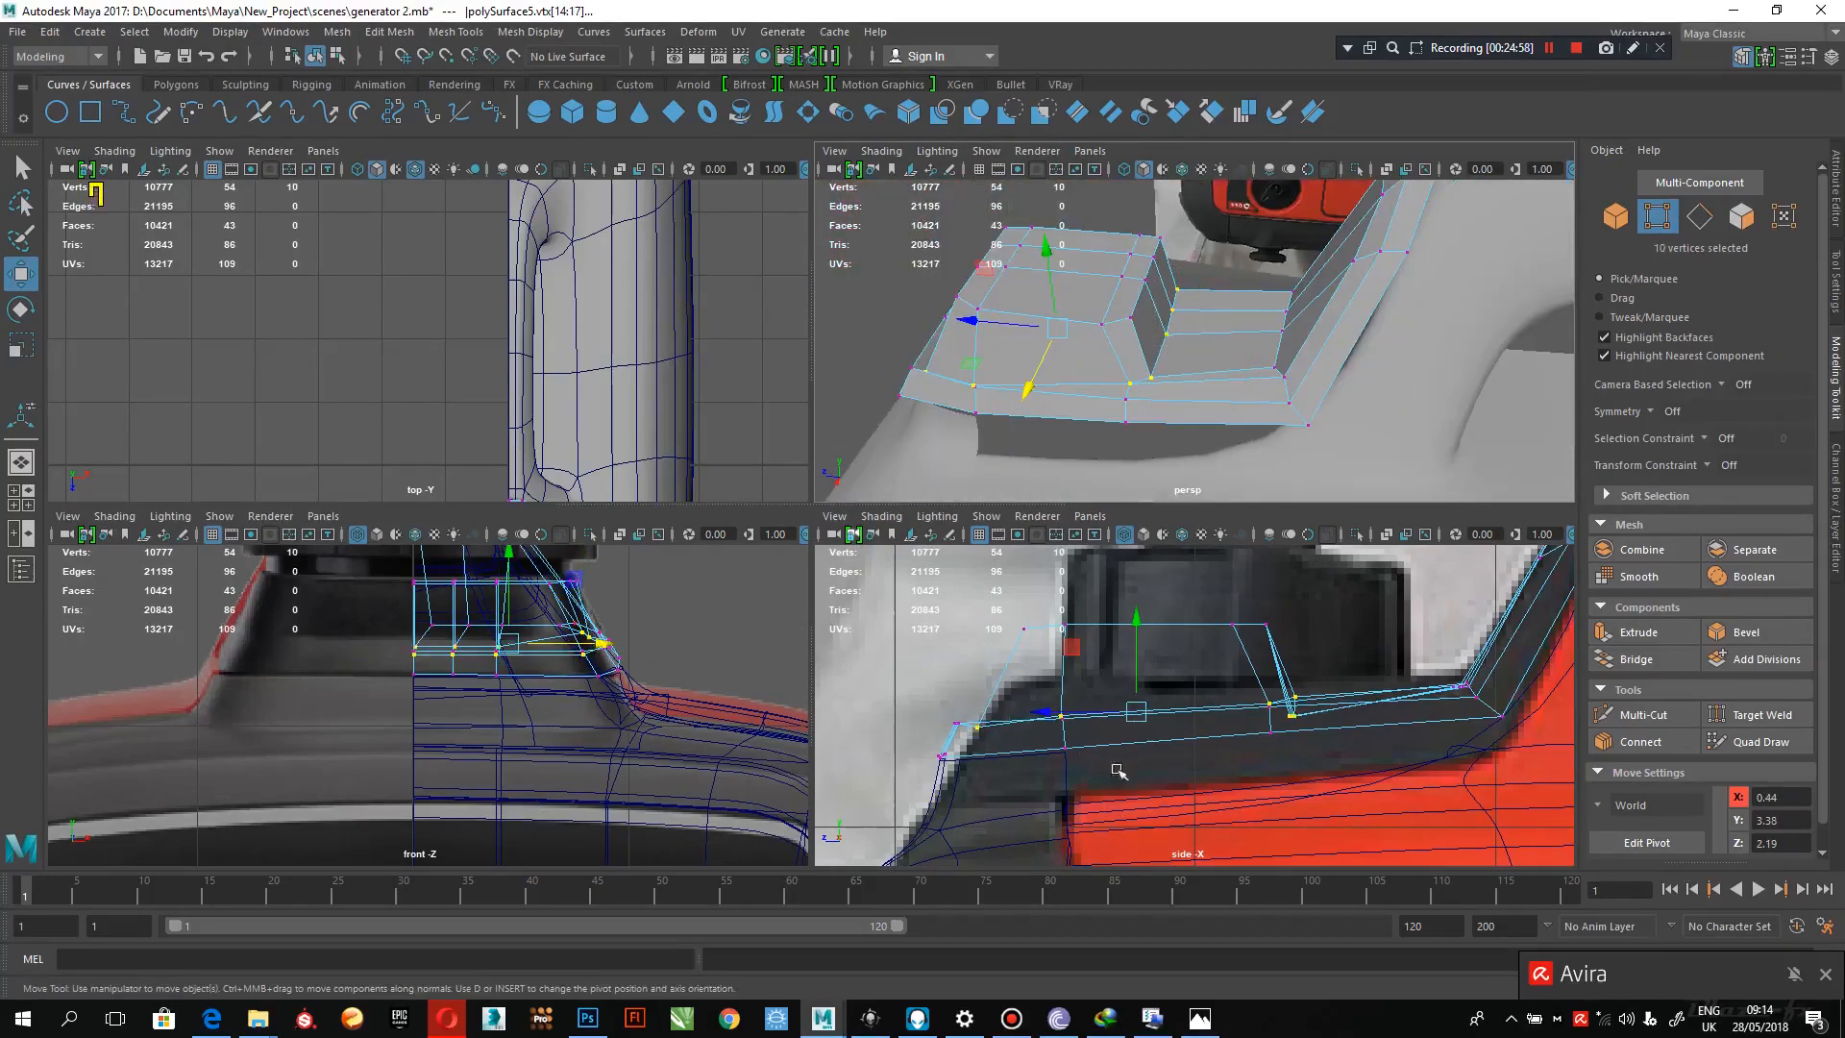
left_click_drag(499, 593, 531, 560)
left_click_drag(901, 444, 870, 423, "alt")
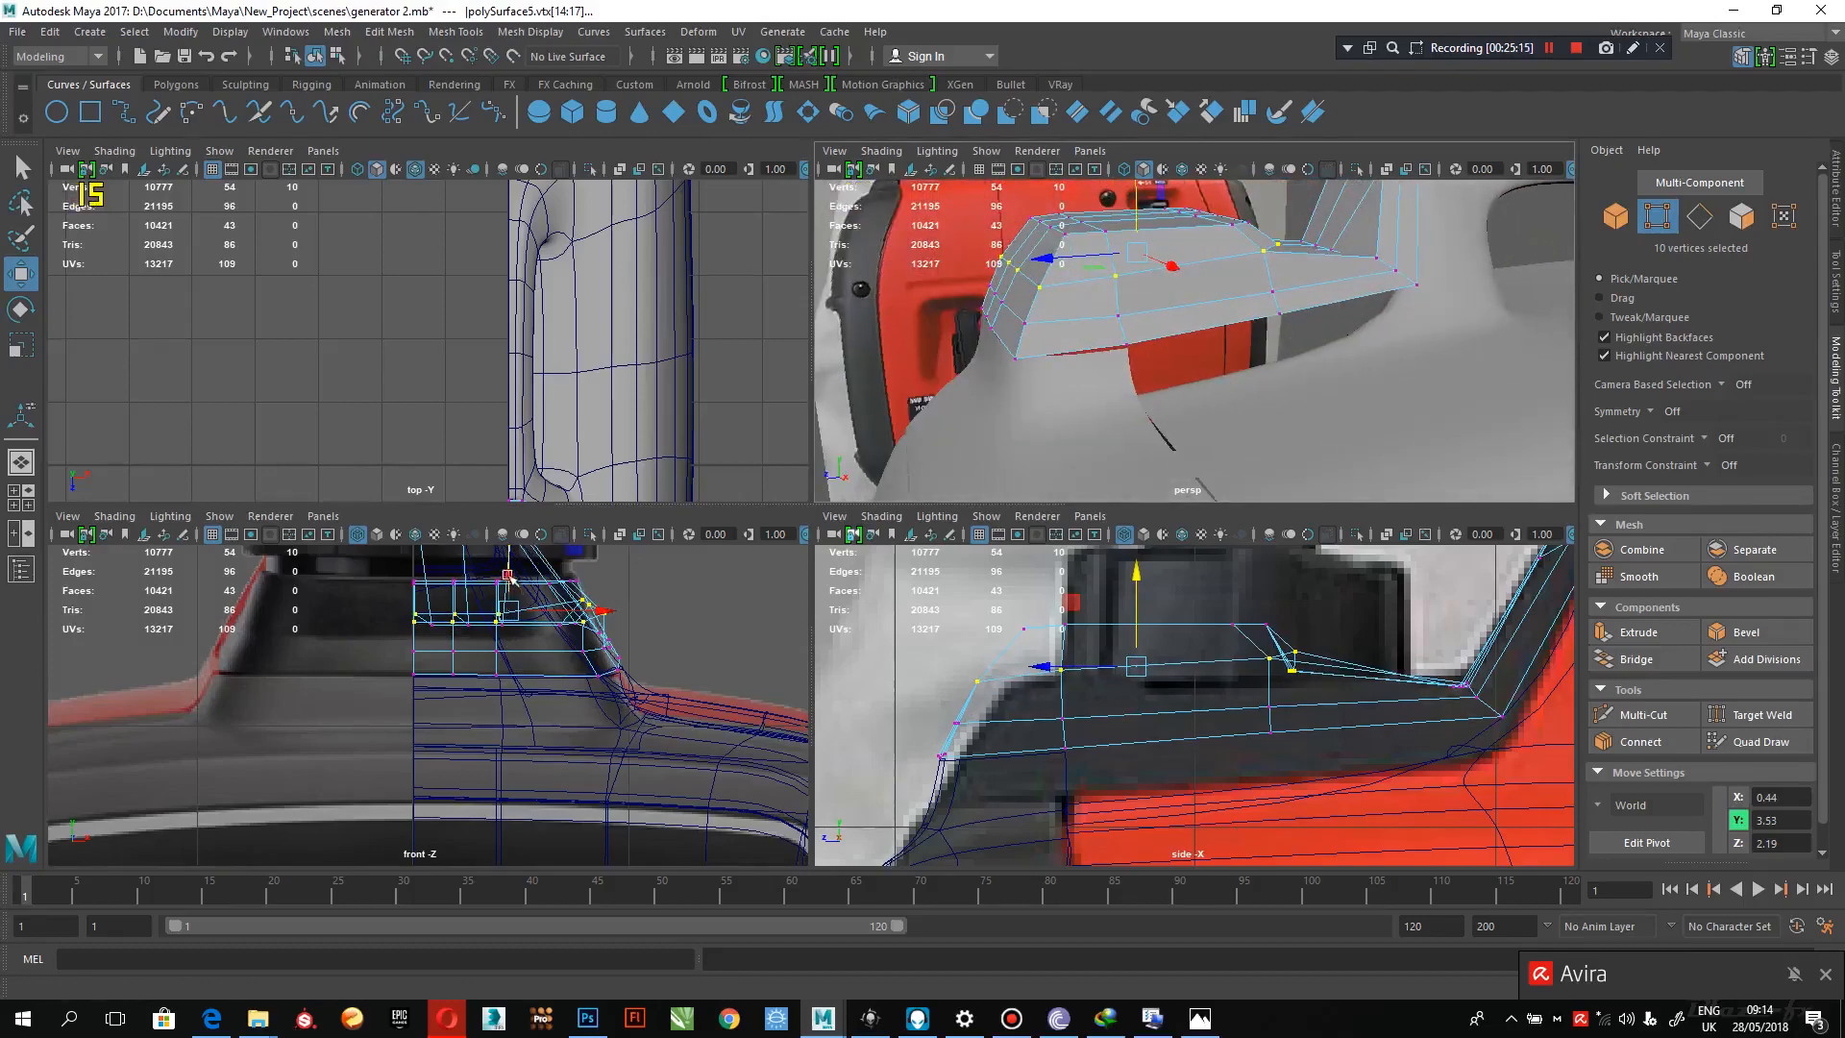
left_click_drag(510, 576, 545, 594)
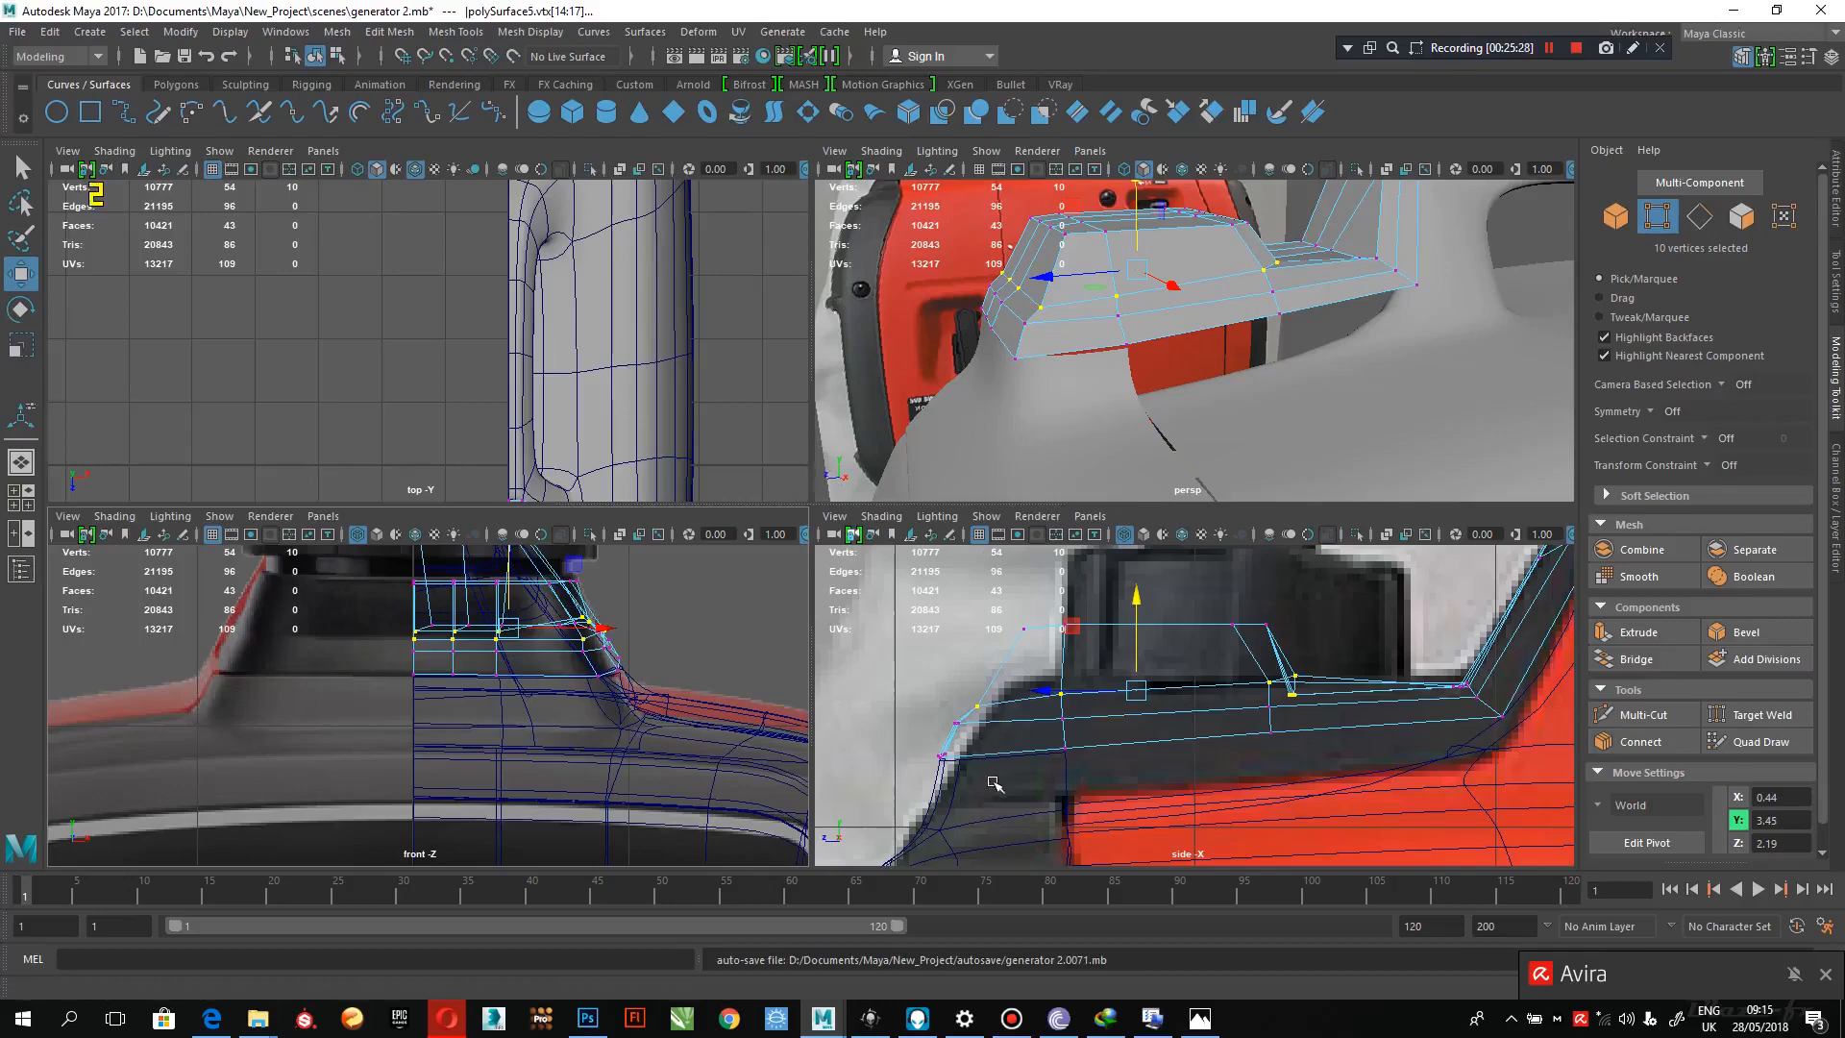
- Move the ten vertices around the raised block's base forward to Z 2.23, following the side reference image
middle_click_drag(1005, 822, 1105, 728, "alt")
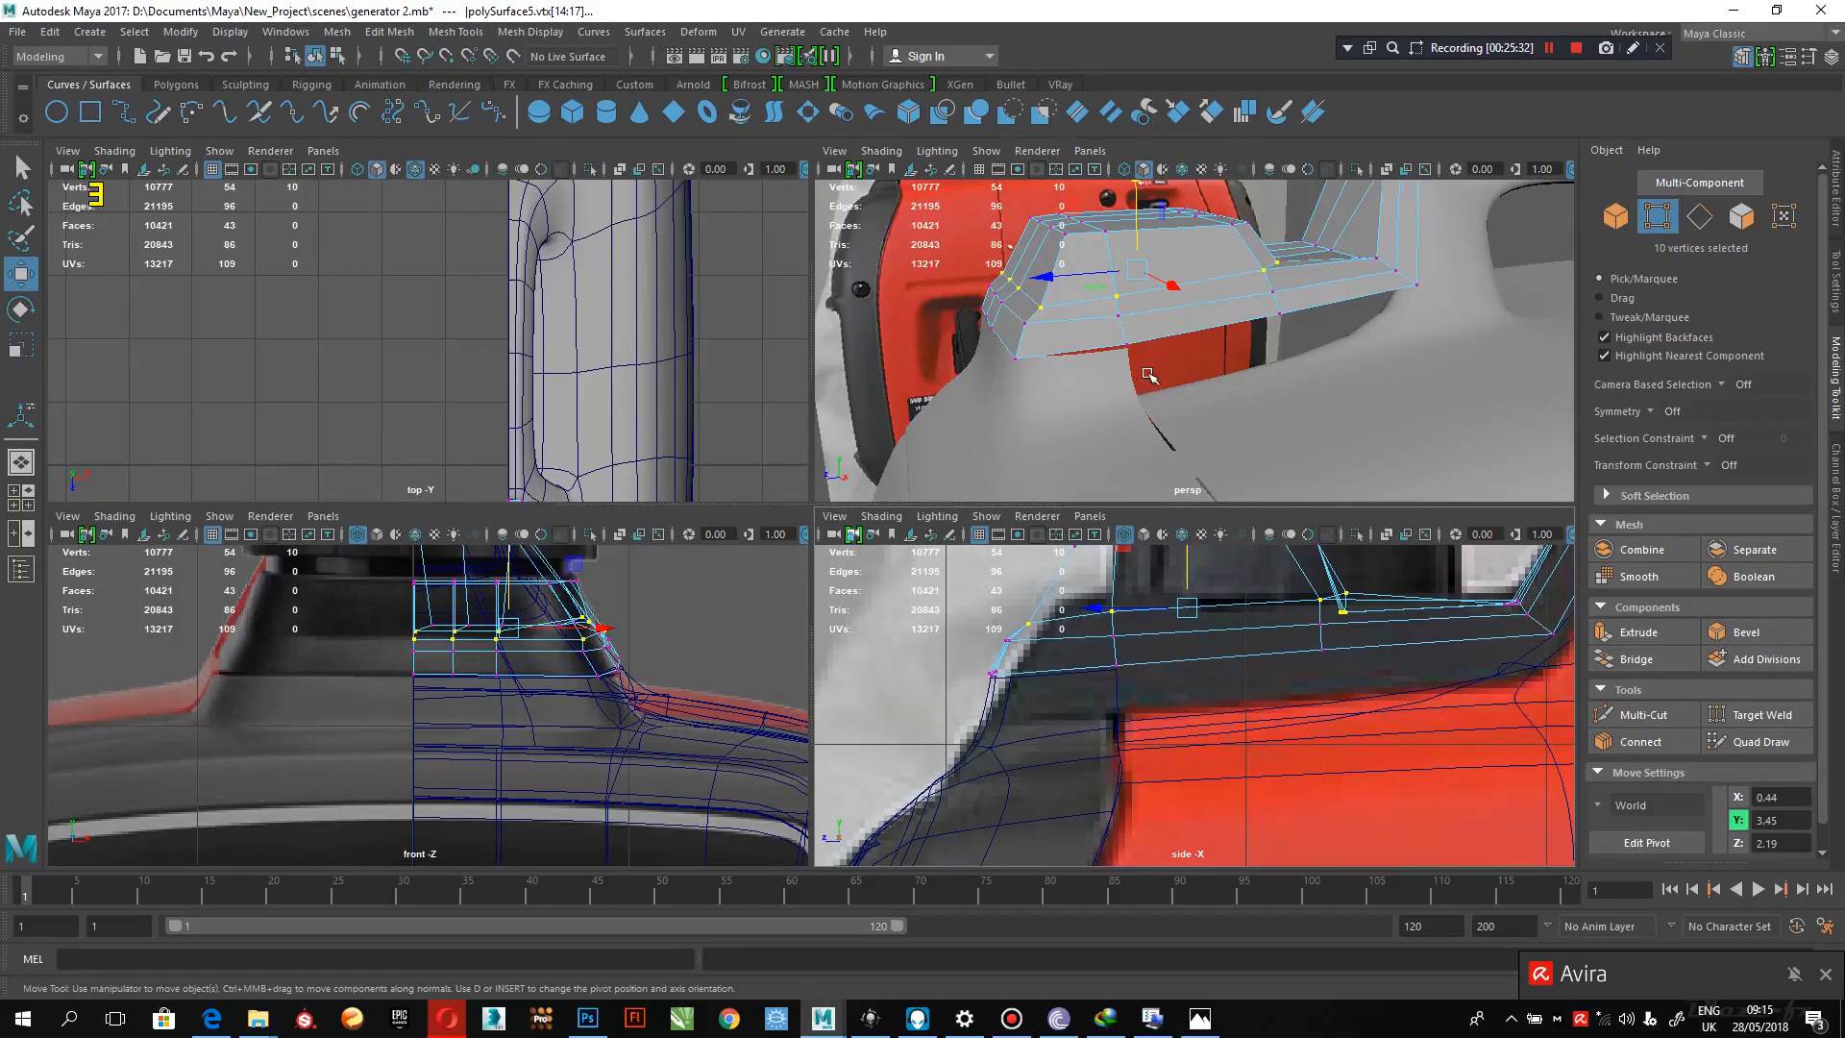
left_click_drag(1149, 375, 1335, 360, "alt")
right_click_drag(1338, 362, 1249, 332, "alt")
left_click_drag(1252, 342, 1227, 403, "alt")
right_click_drag(1201, 310, 1333, 363, "alt")
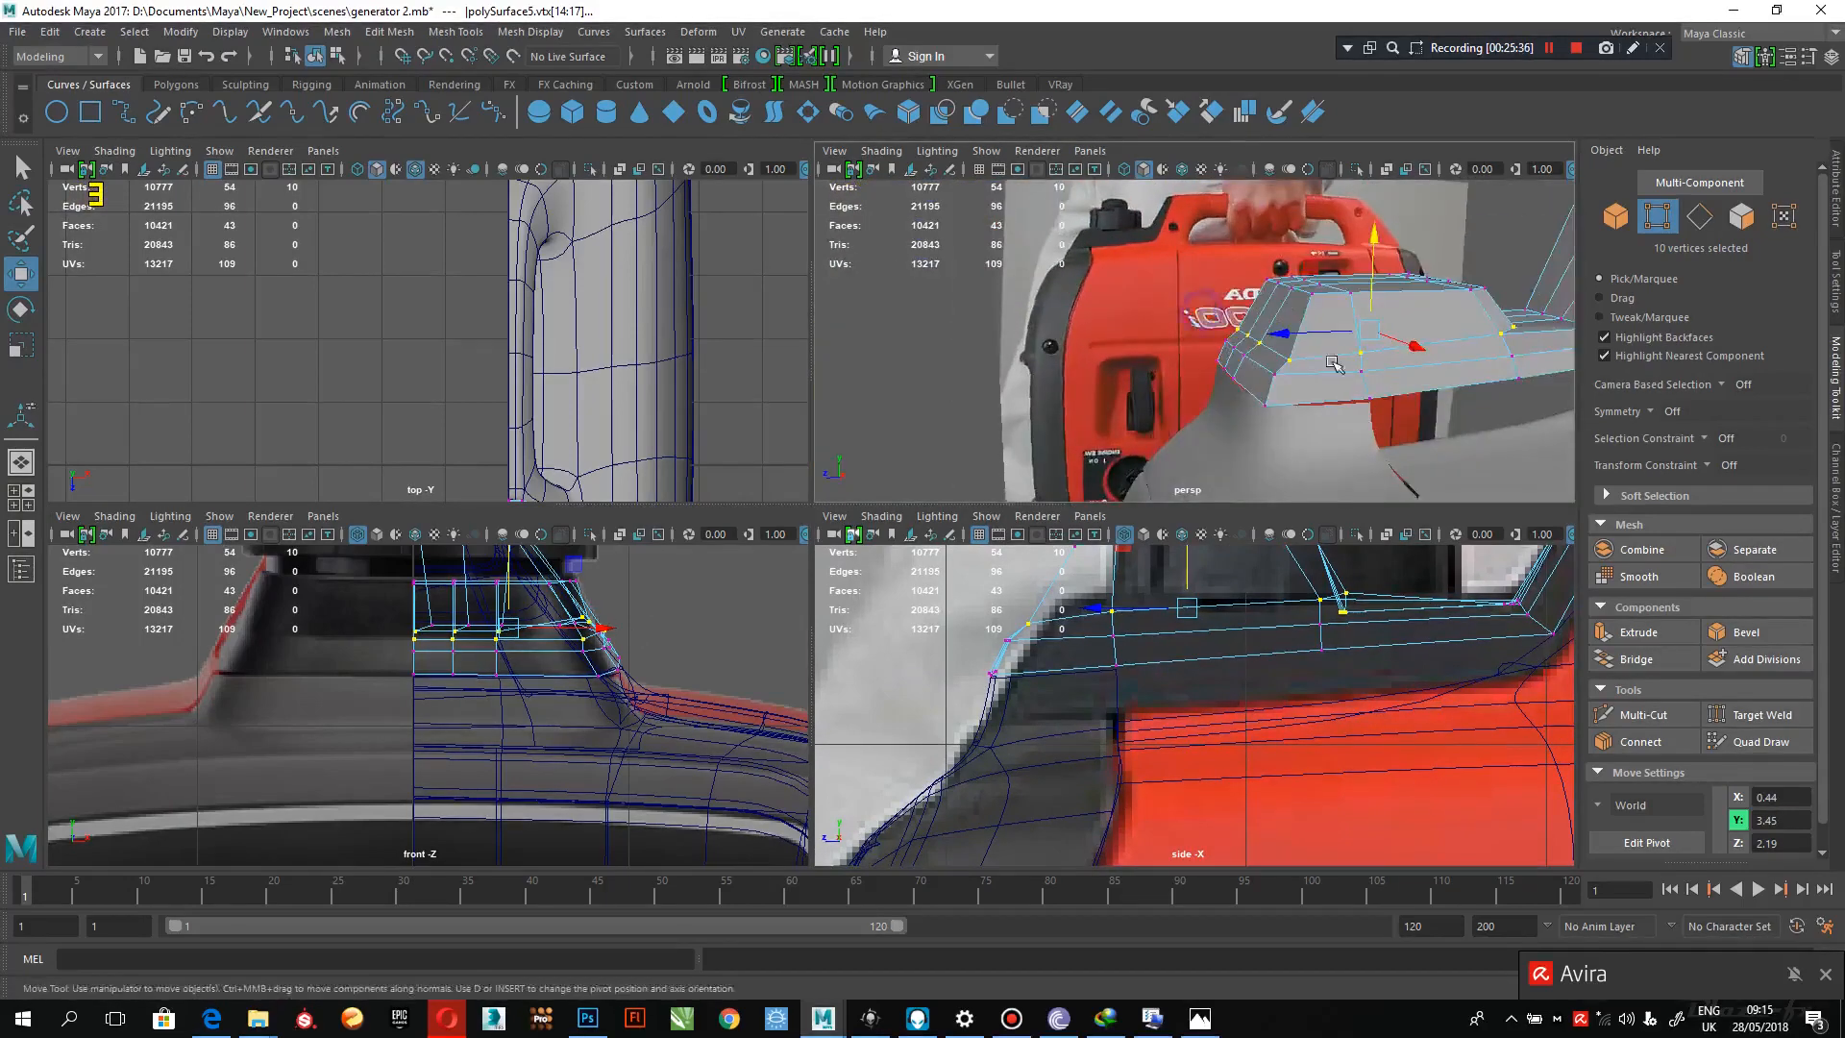
left_click_drag(1334, 364, 1281, 323, "alt")
left_click(1288, 321)
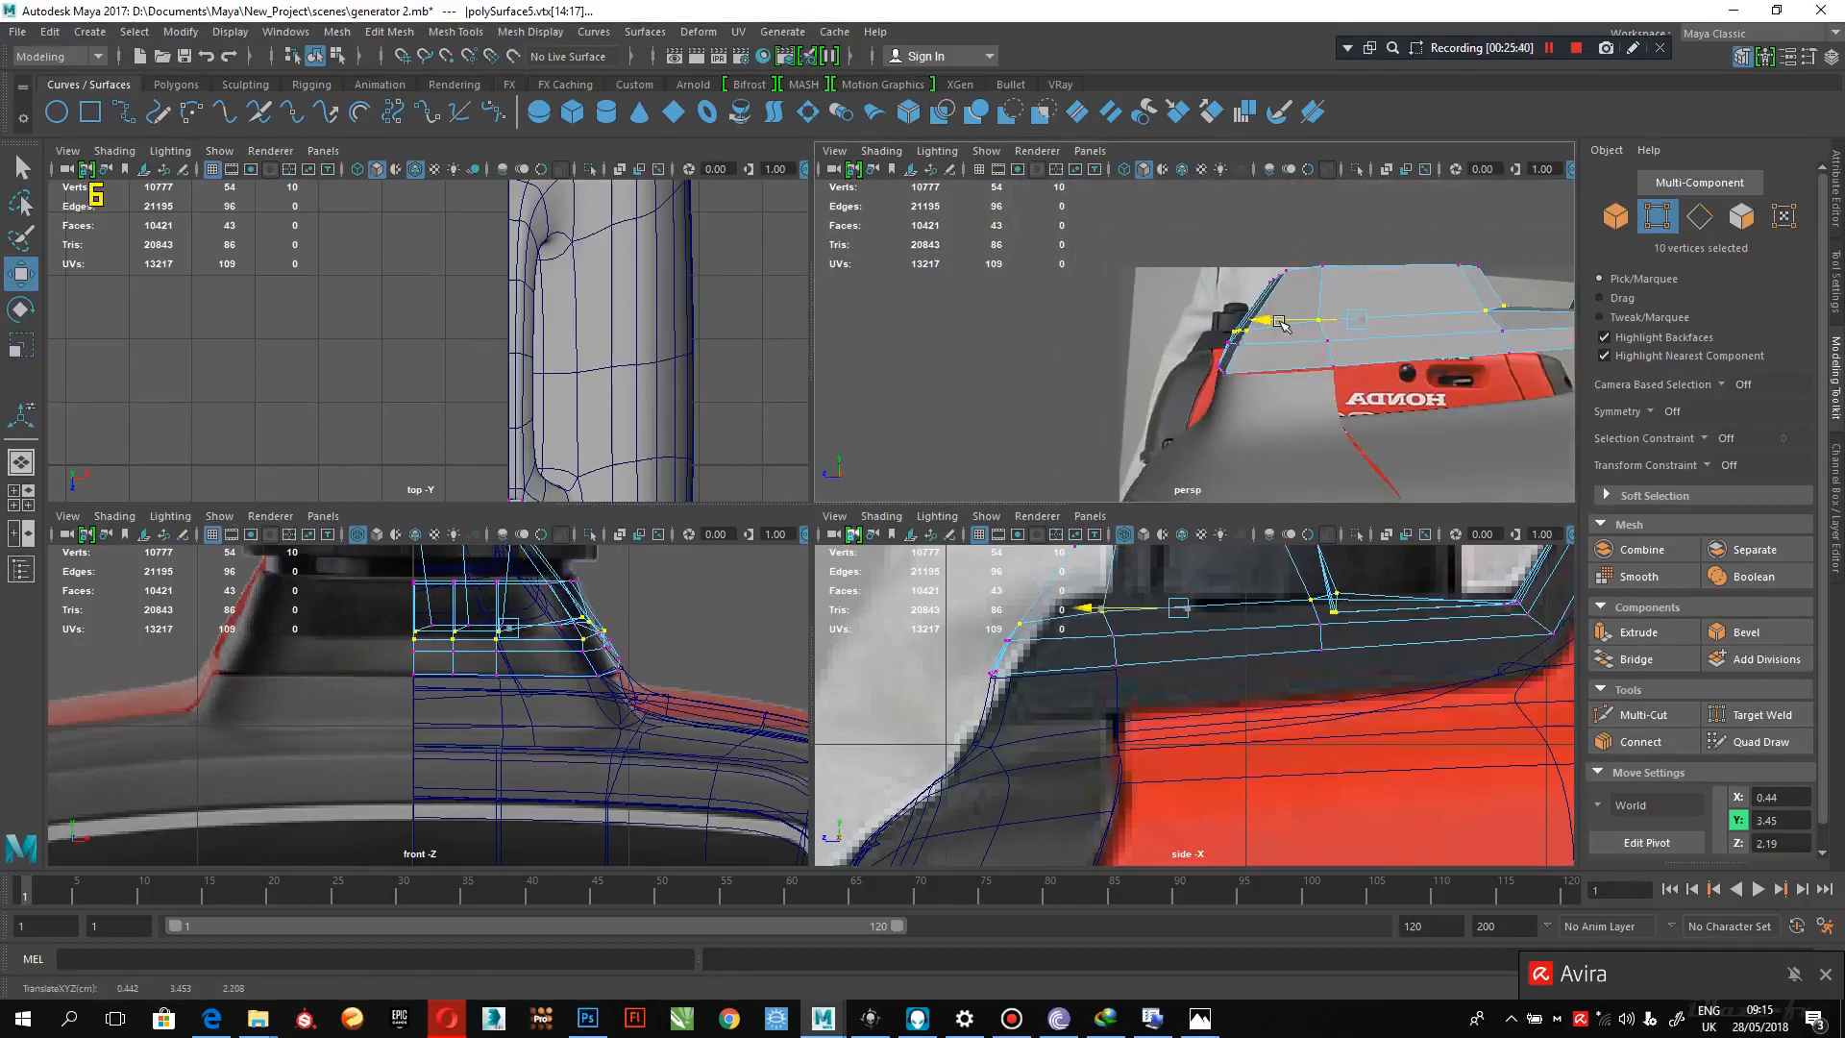
left_click_drag(1414, 371, 1259, 389, "alt")
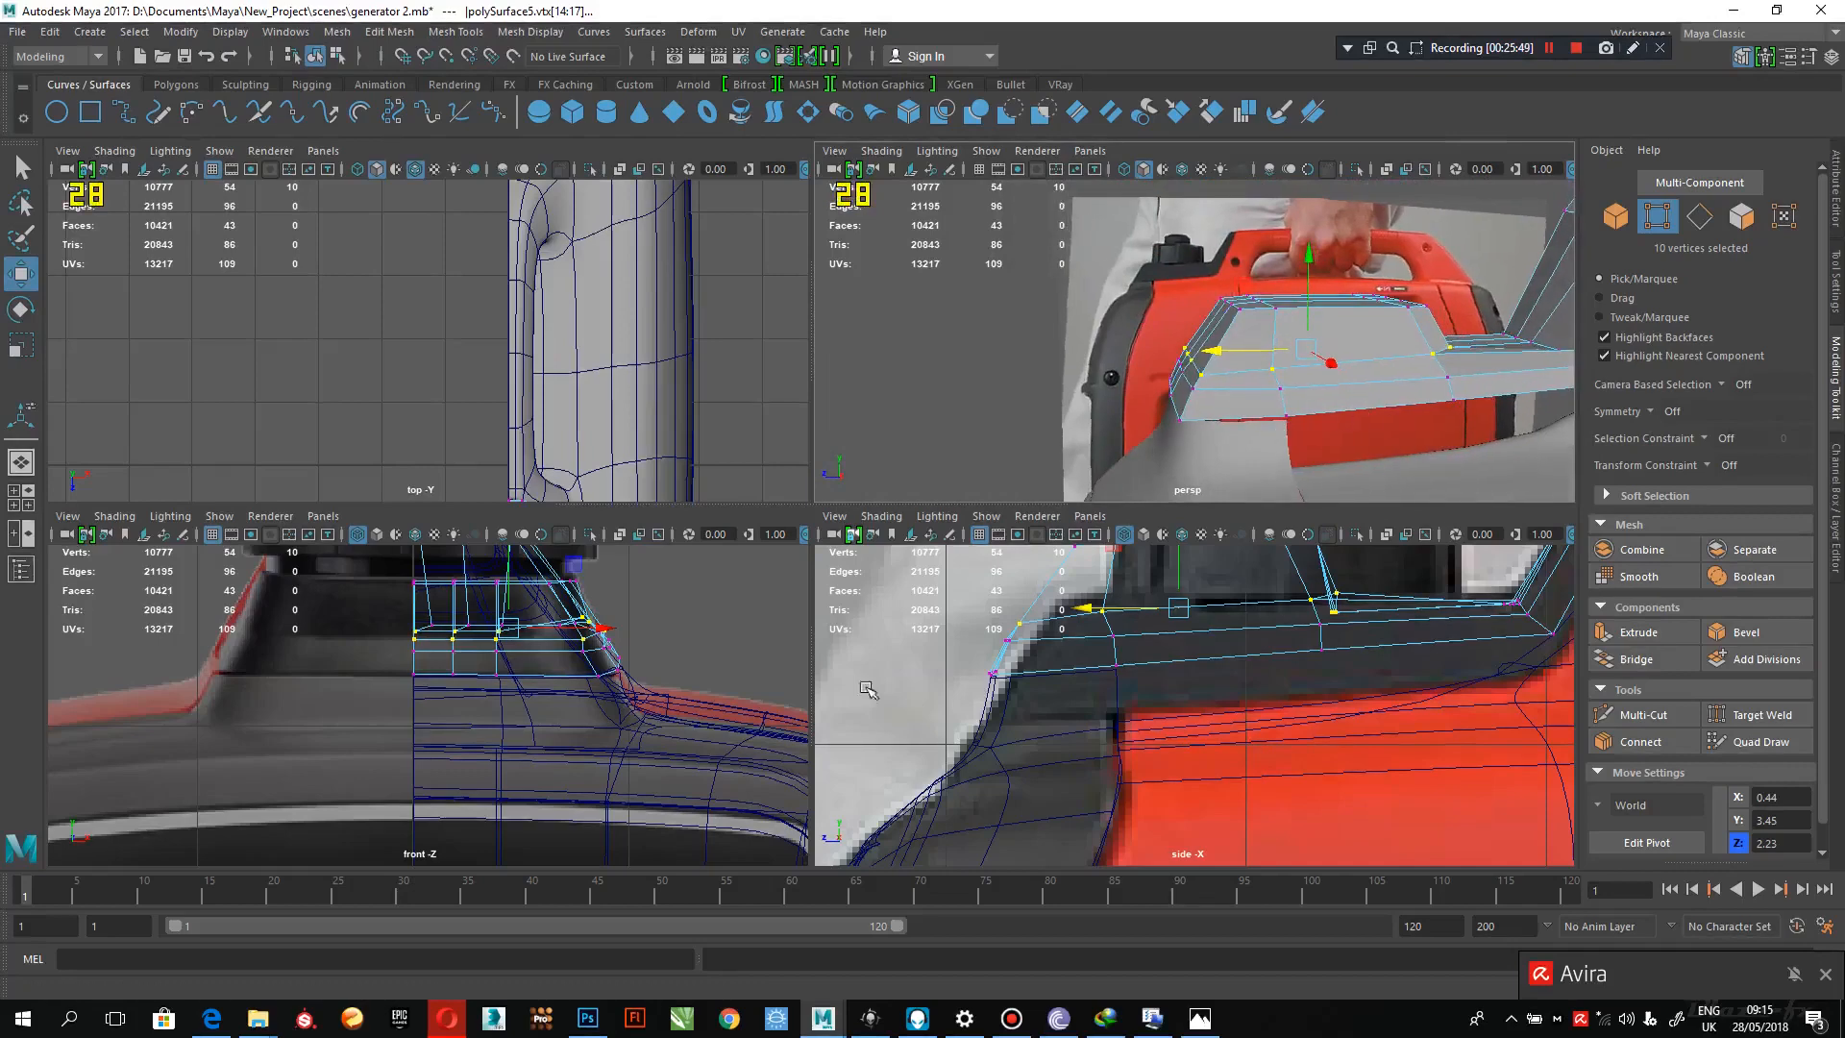
- Raise the three vertices at the foot of the raised block's rear face to Y 3.50
middle_click_drag(1080, 679, 1067, 808, "alt")
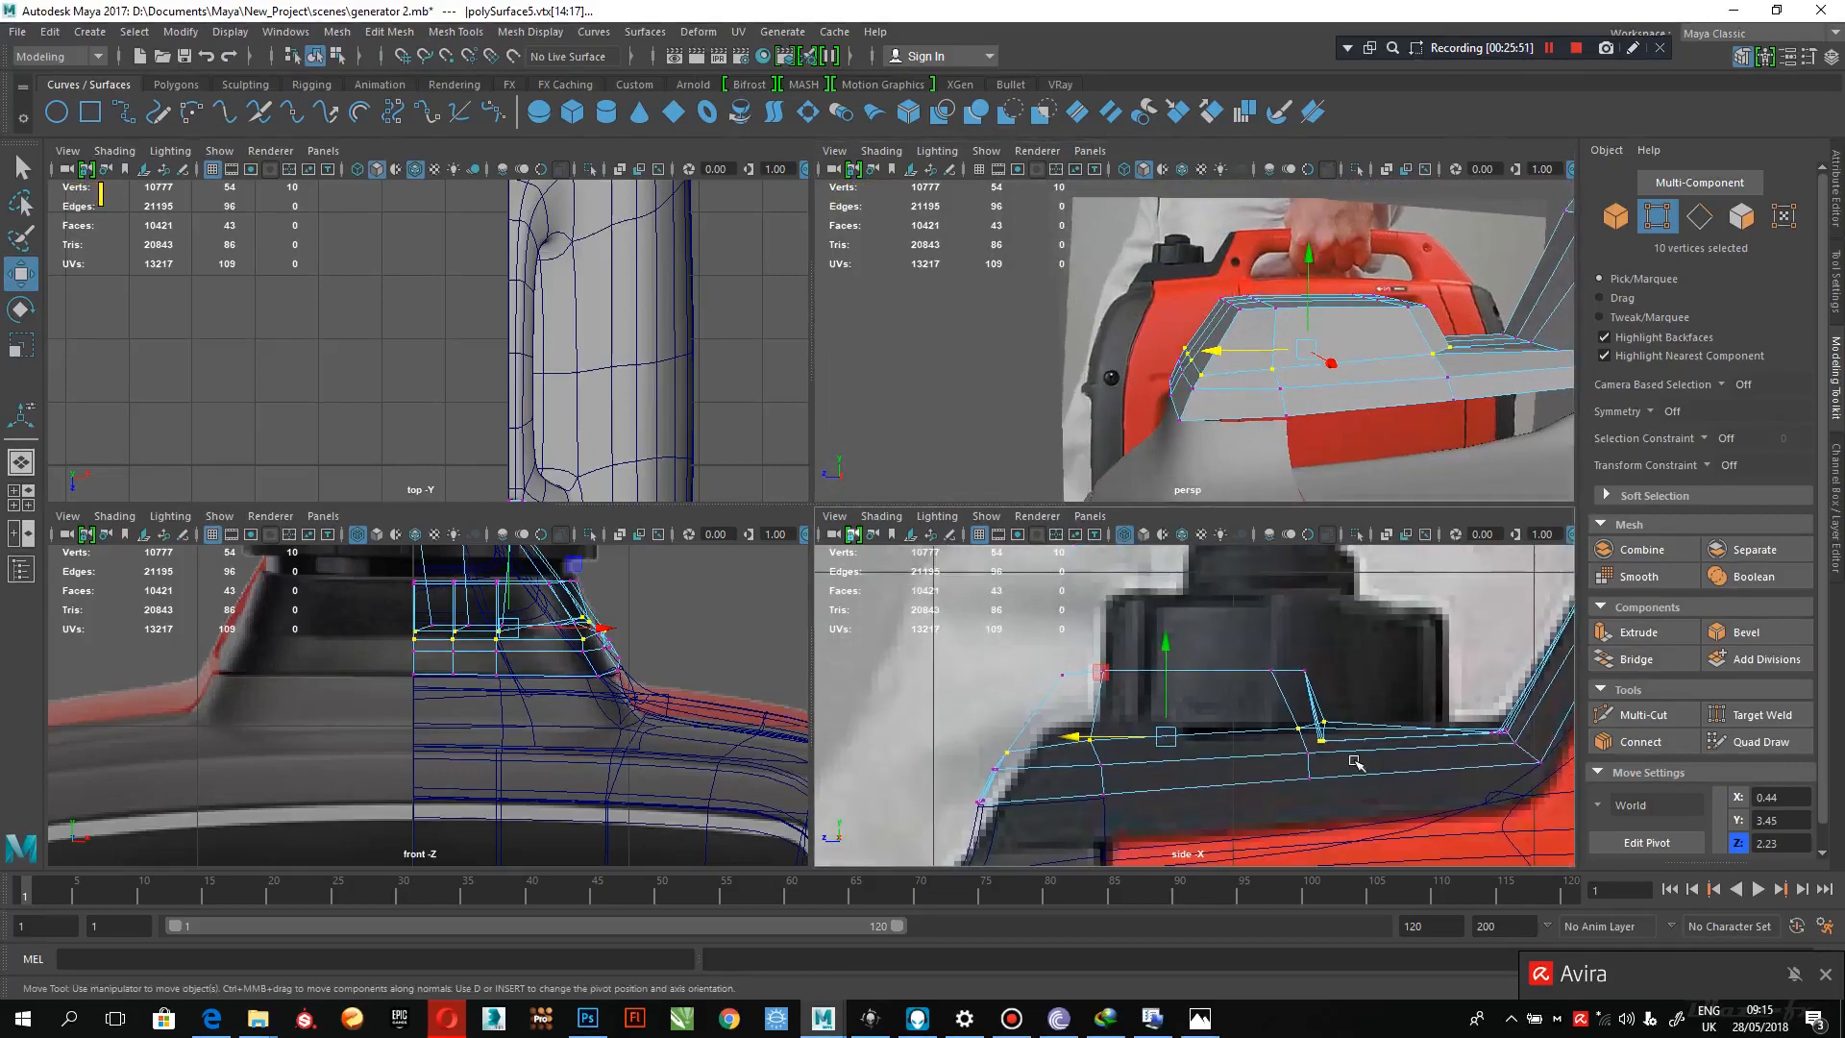
left_click_drag(1322, 741, 1318, 694)
left_click_drag(1340, 358, 1274, 365, "alt")
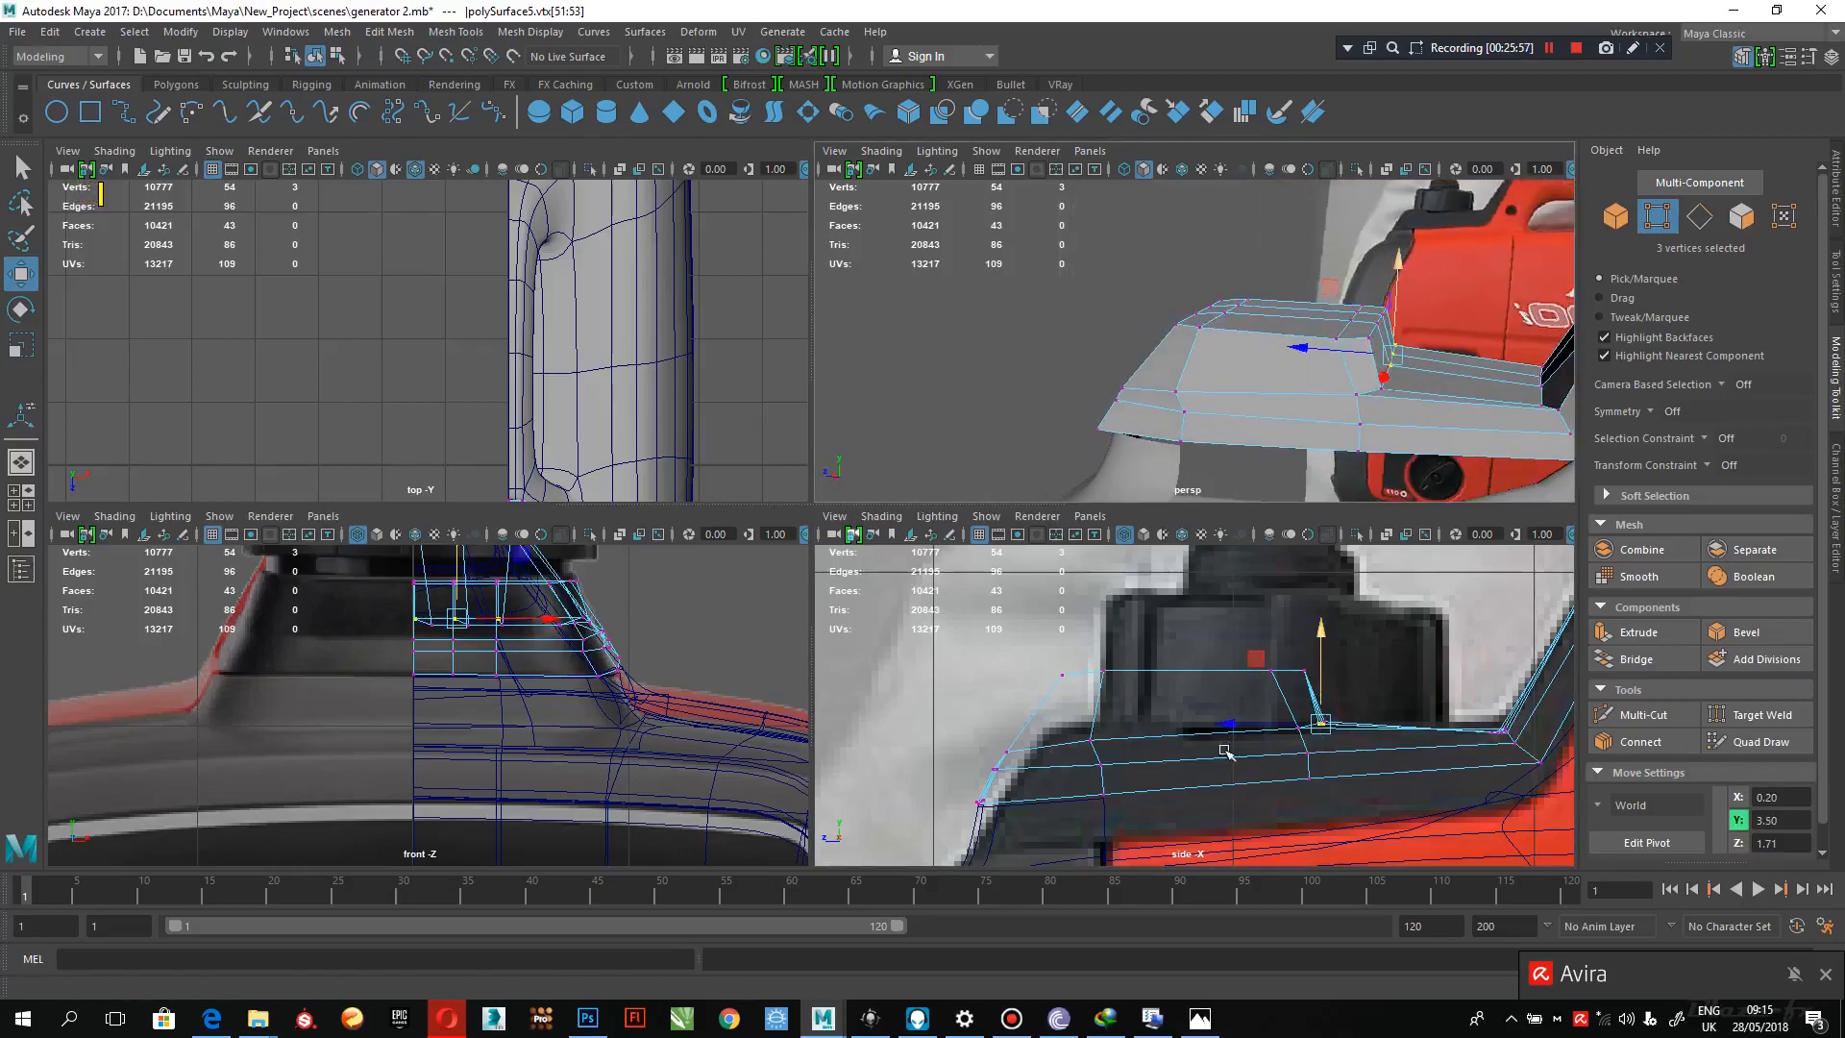
- Move the outer front corner vertex just above the top piece's bottom edge to X 0.81, following the front reference
middle_click_drag(554, 687, 525, 740, "alt")
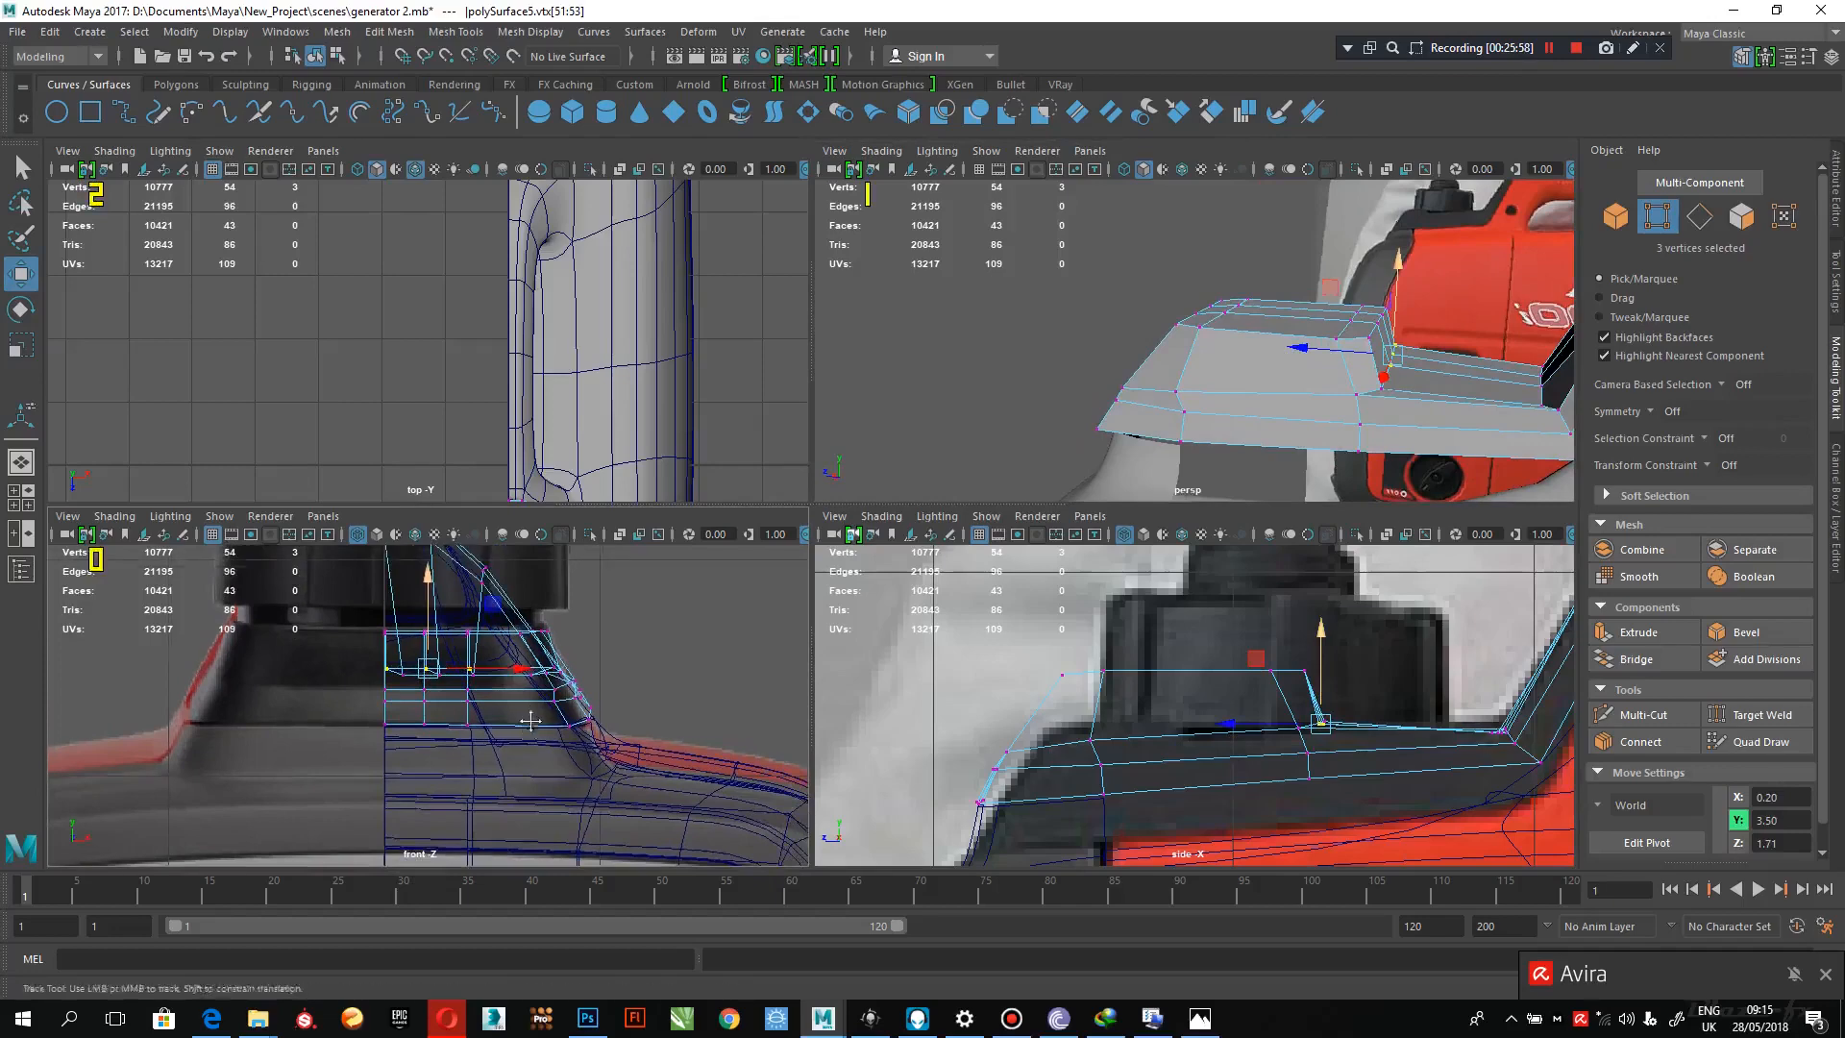
middle_click_drag(515, 632, 546, 722, "alt")
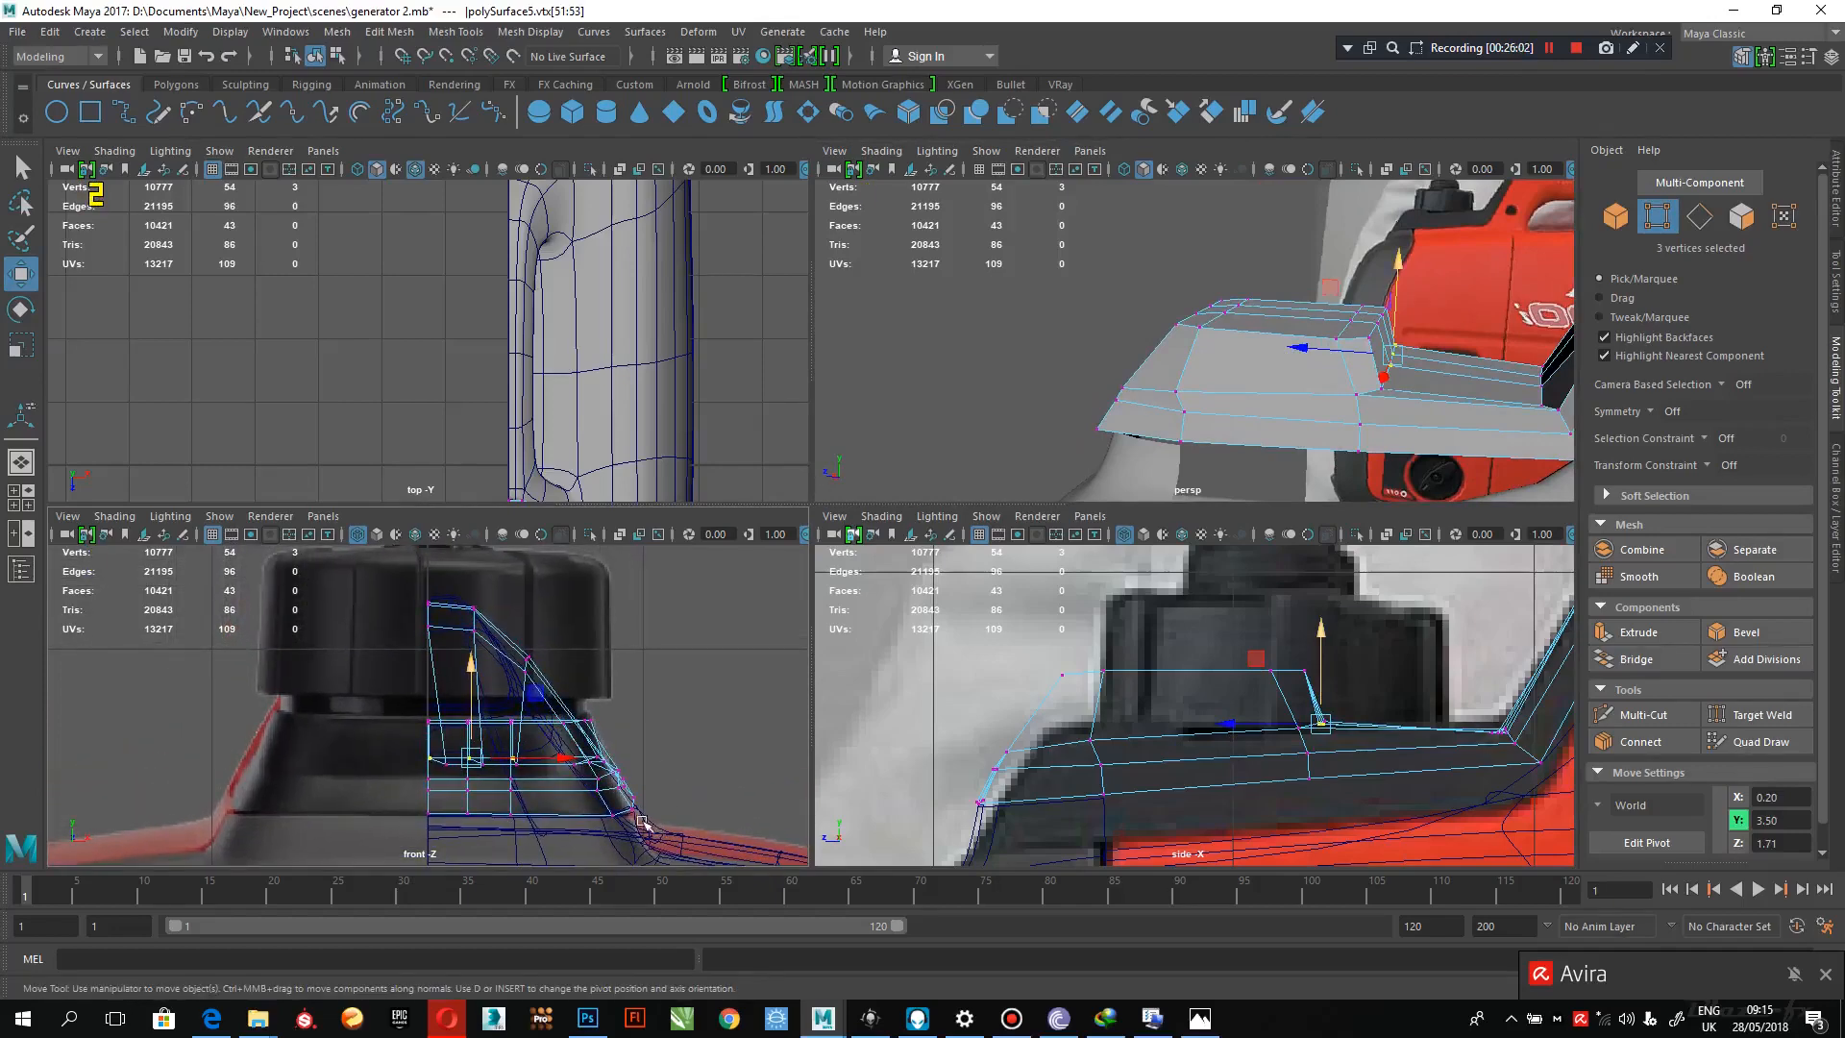
left_click(620, 796)
left_click_drag(642, 794, 646, 789)
left_click(573, 790)
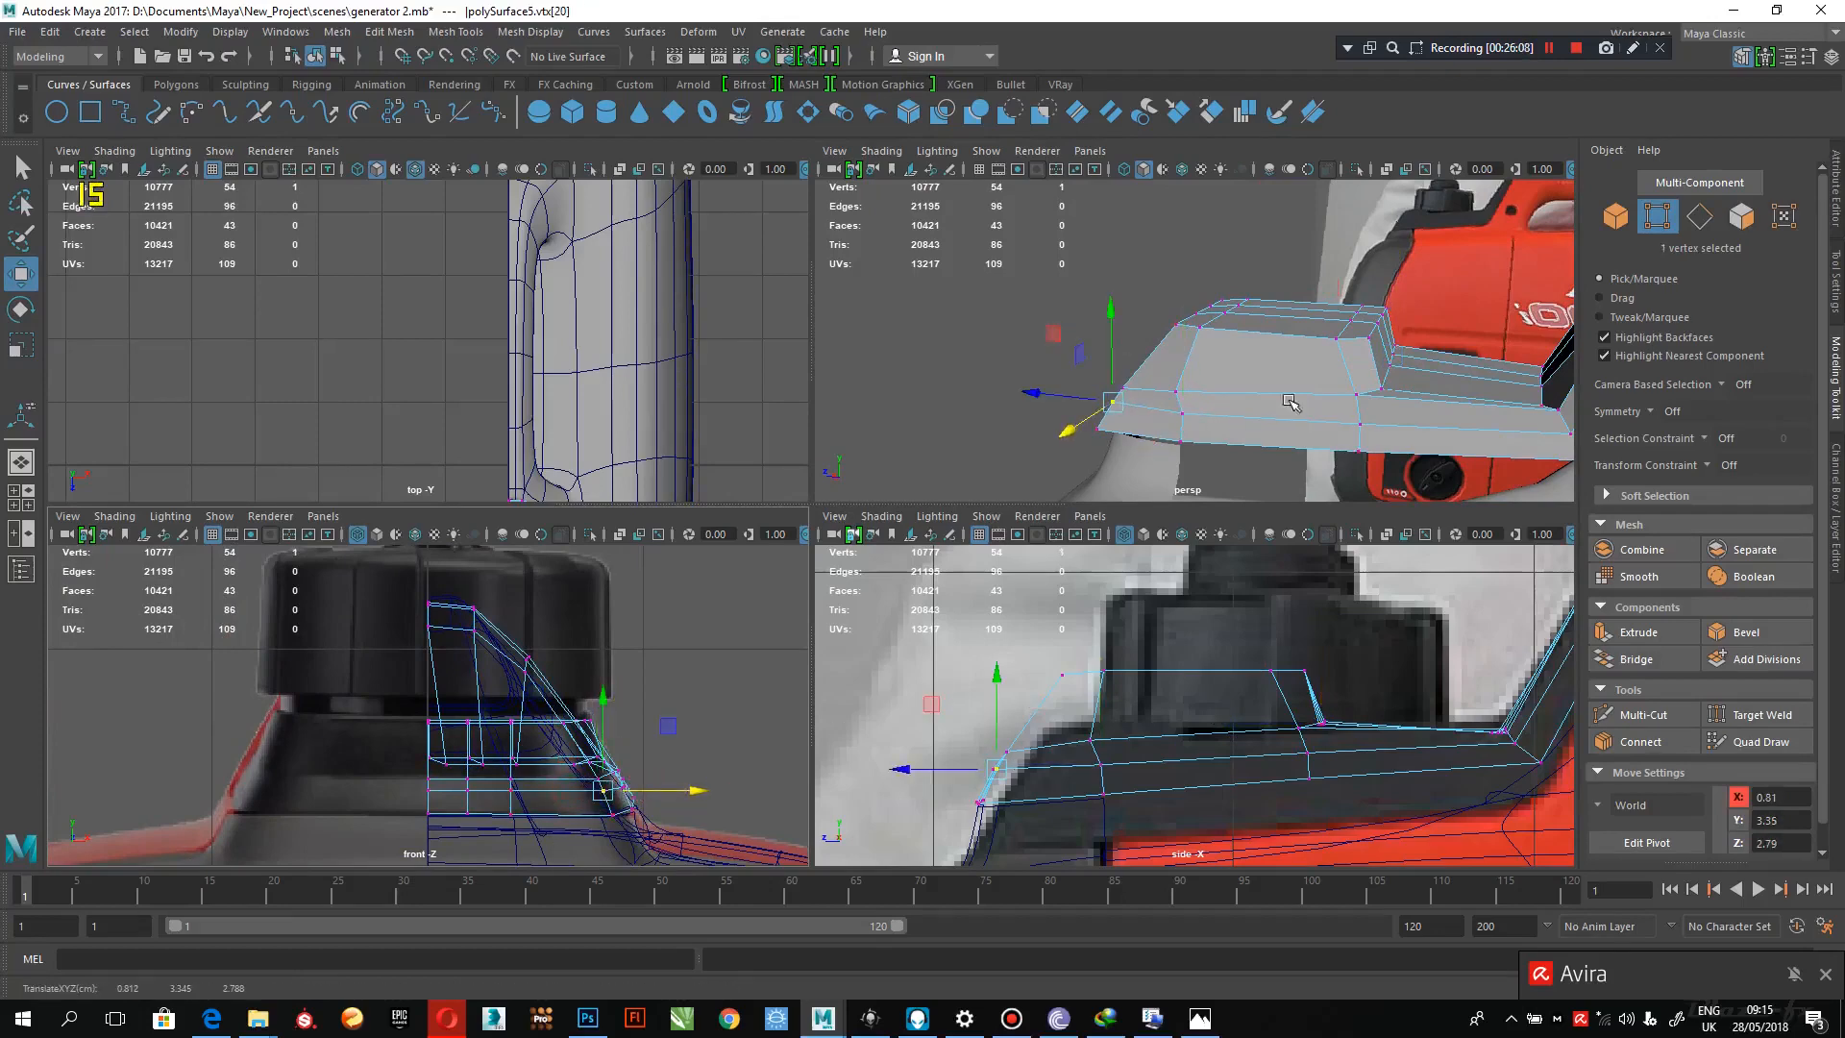
- Try to raise the side panel's upper front edge toward the underside of the front top piece
mouse_move(1291, 402)
left_mouse_down("alt")
mouse_move(1347, 401)
mouse_move(1281, 429)
mouse_move(1266, 392)
left_mouse_up("alt")
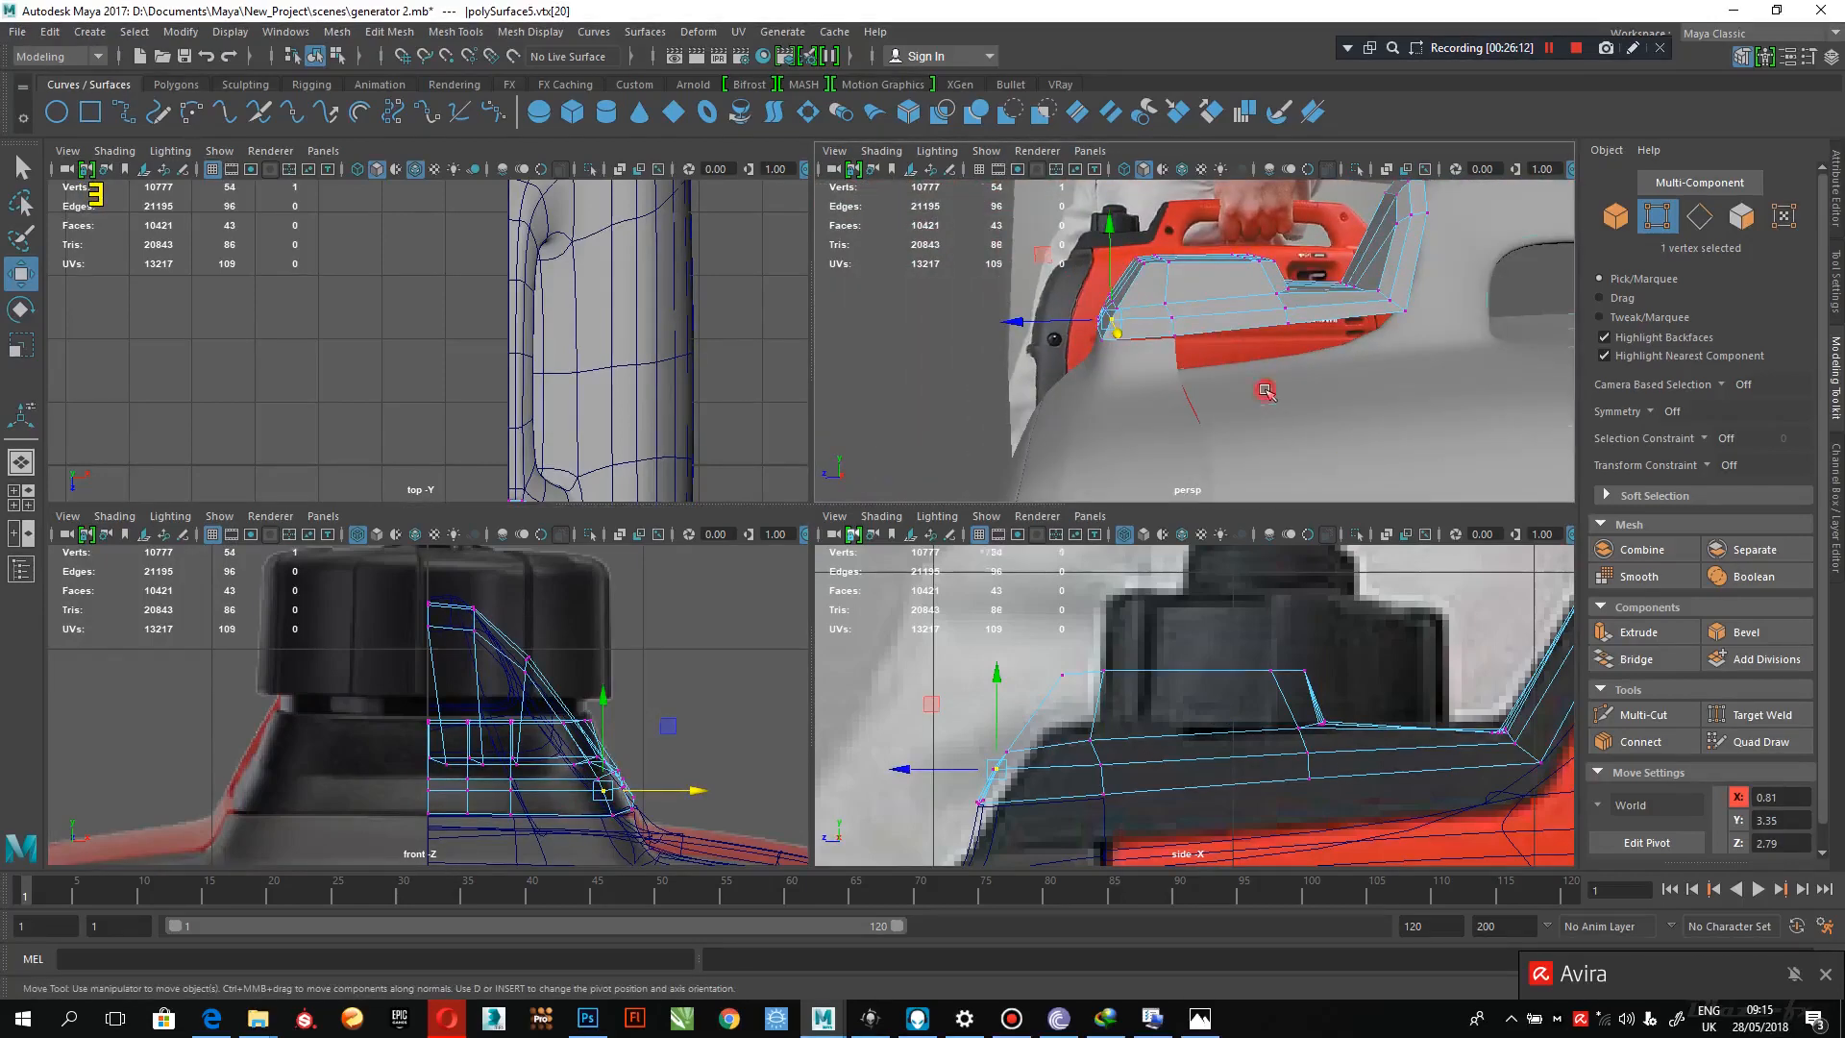
key("F8")
left_click(1266, 391)
right_click_drag(1276, 381, 1278, 346)
left_click(1281, 358)
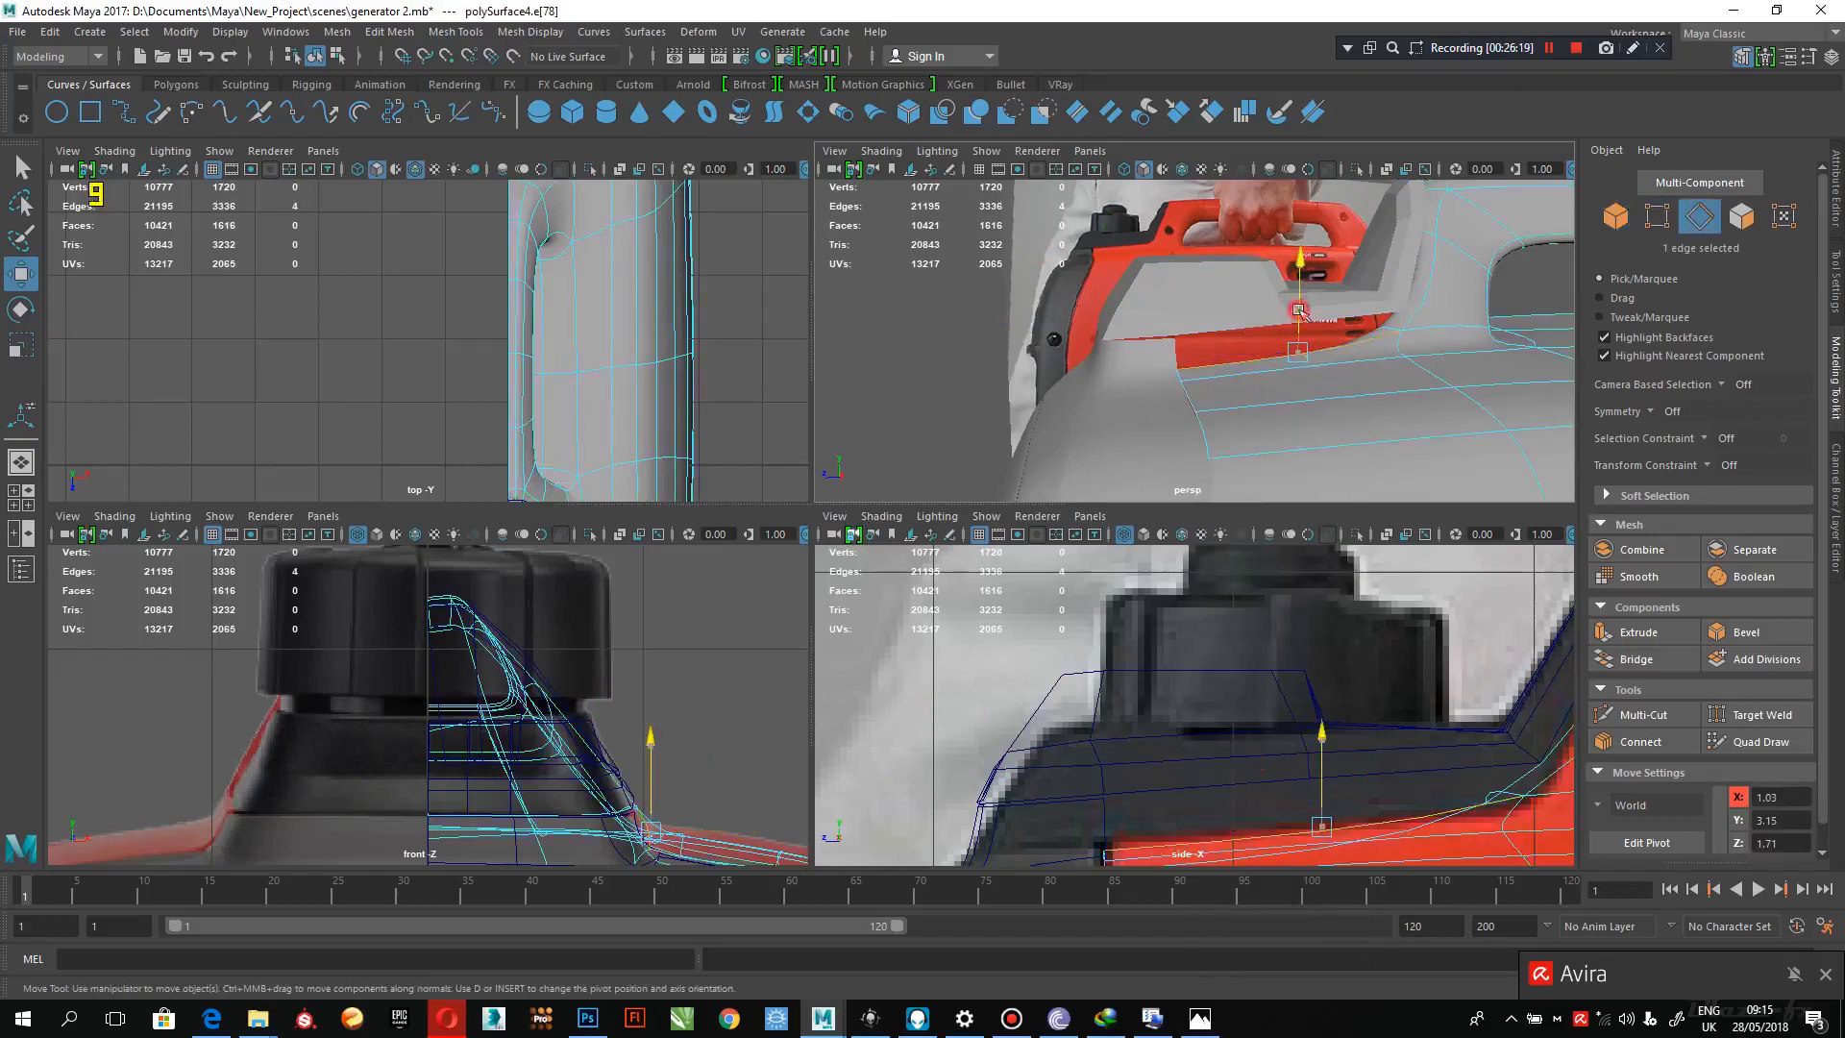
left_click_drag(1298, 311, 1307, 287)
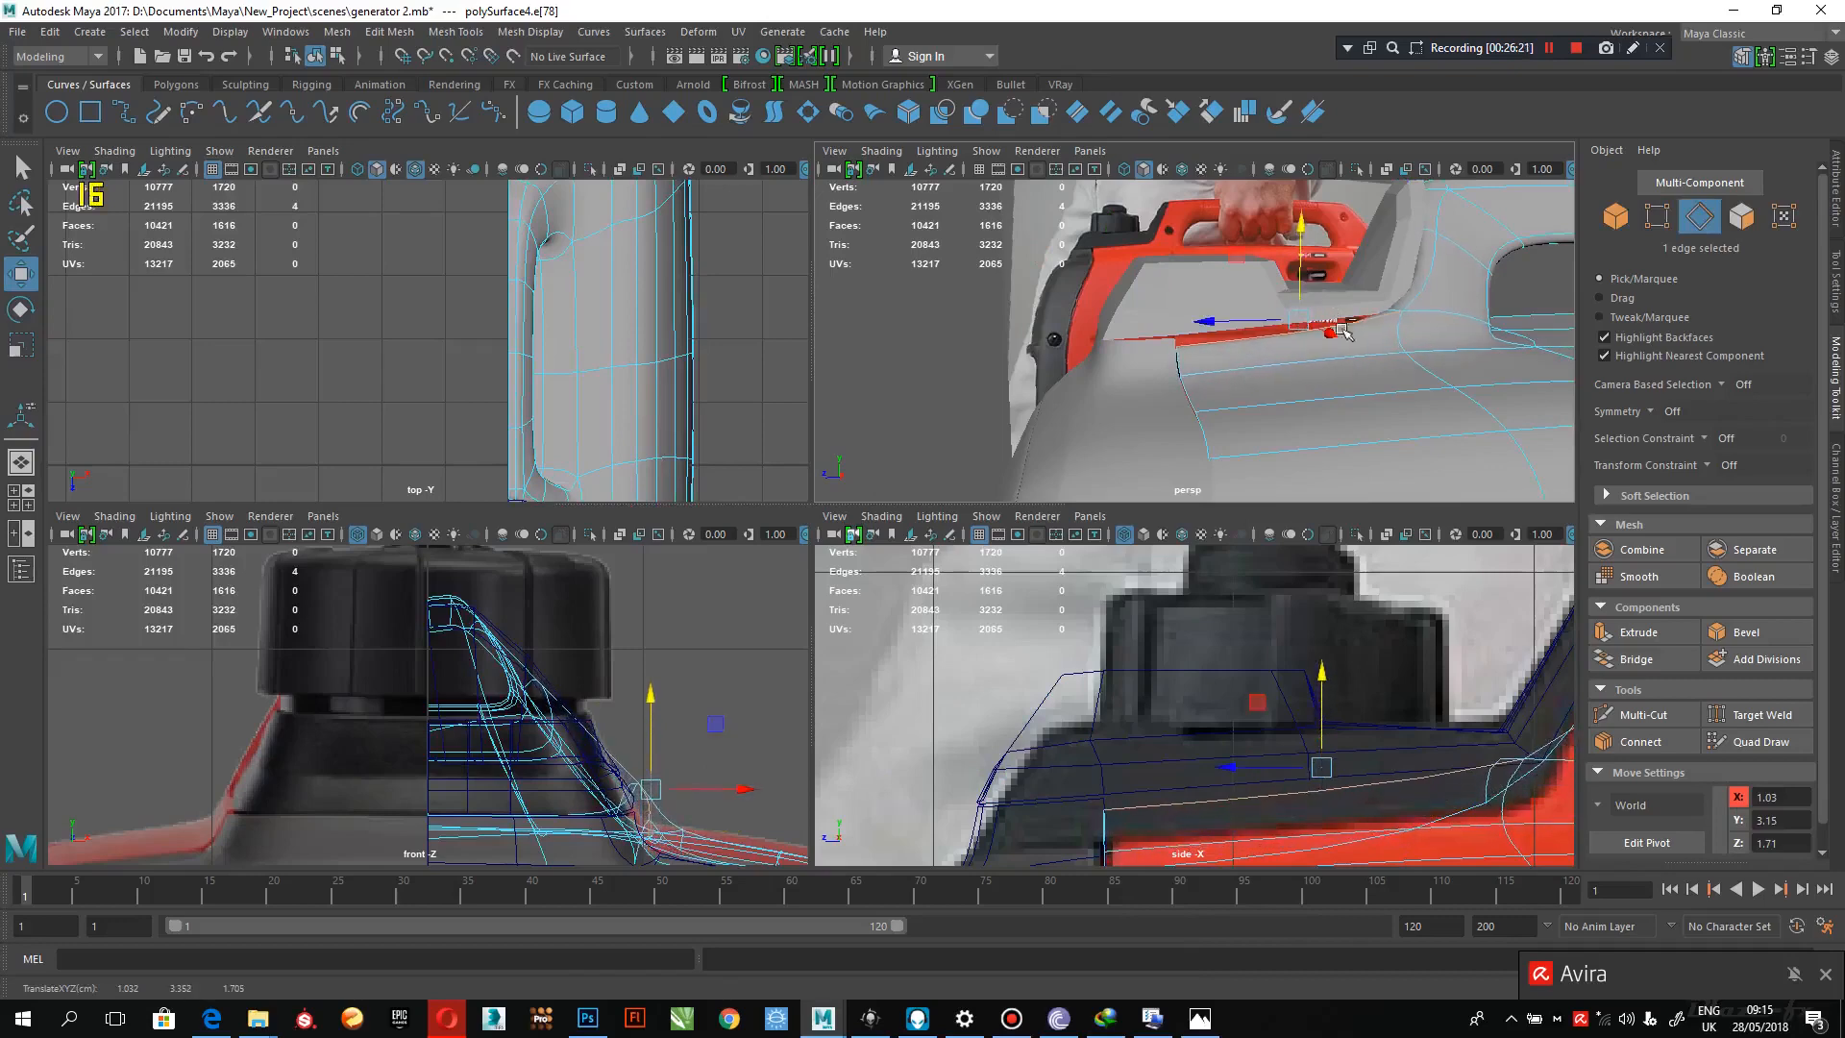
key("ctrl+z")
- Raise the two vertices at the front end of the side panel's upper edge to Y 3.29, against the top piece
left_click_drag(1302, 421, 1314, 467, "alt")
middle_click_drag(1276, 444, 1295, 430, "alt")
right_click_drag(1295, 430, 1333, 454, "alt")
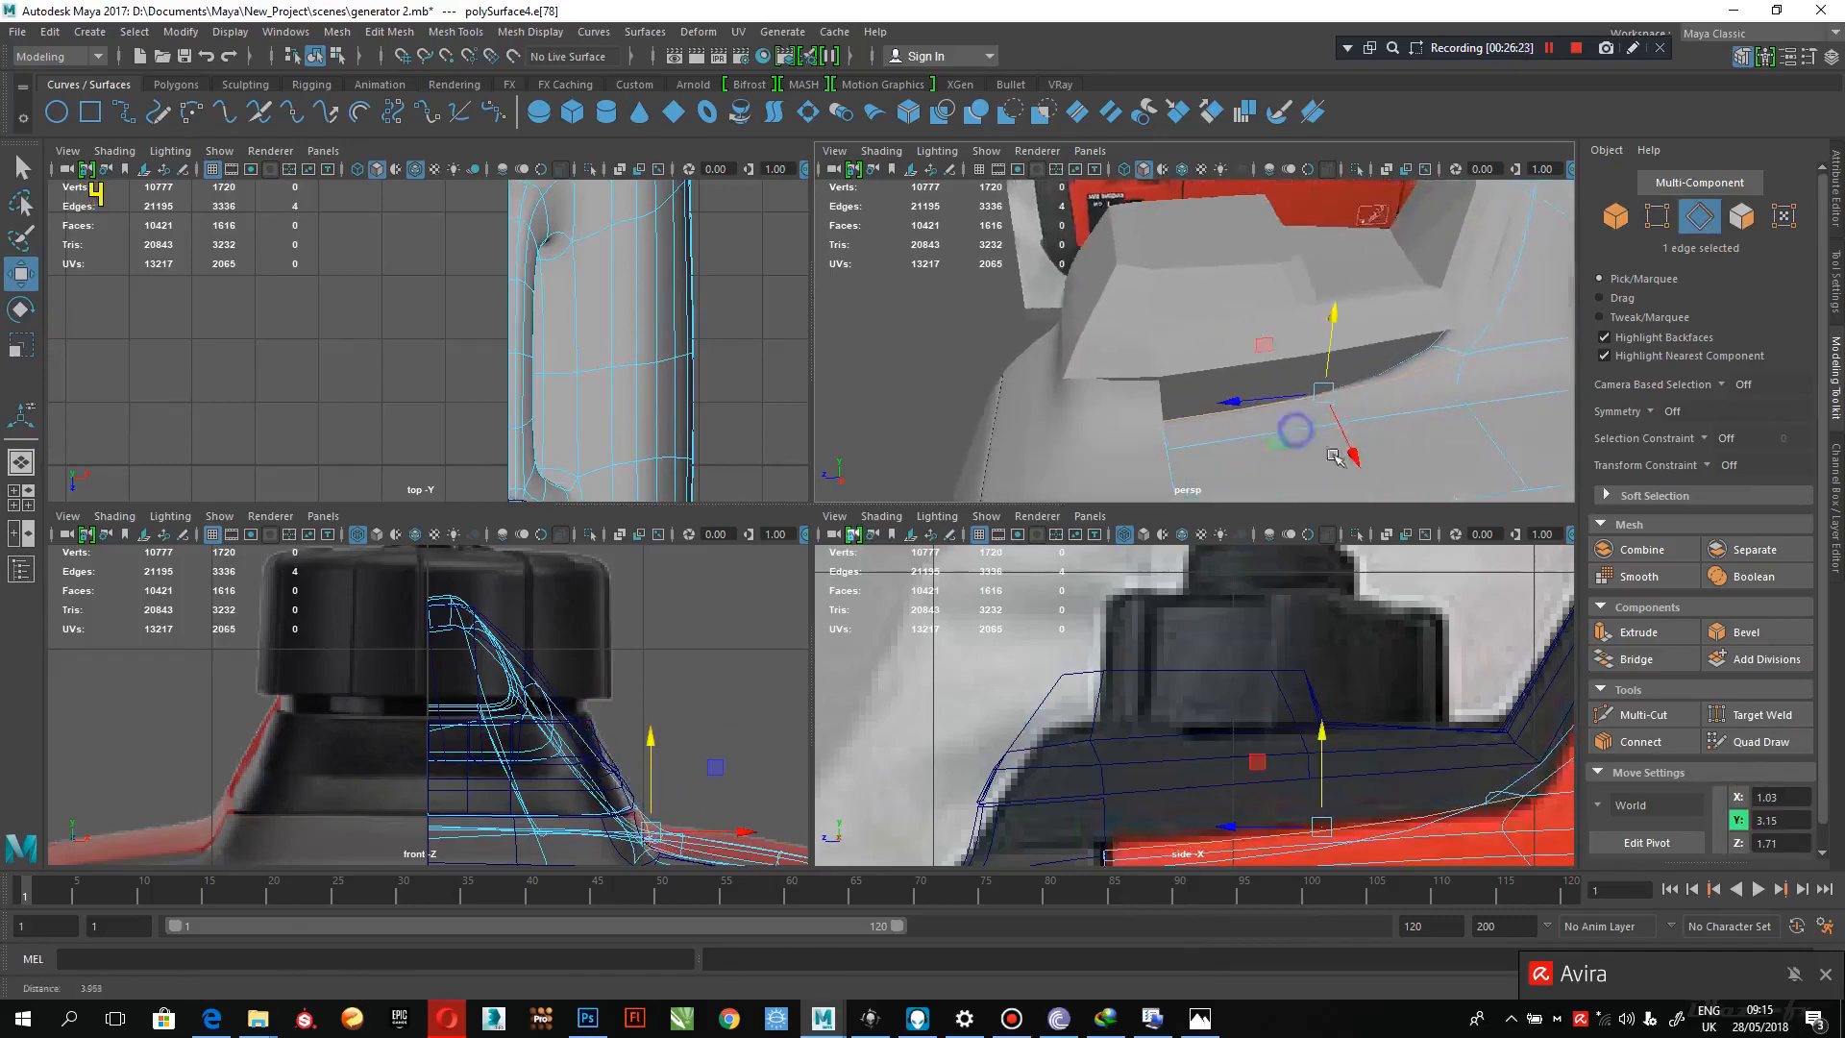
left_click_drag(1328, 441, 1332, 456, "alt")
right_click_drag(1355, 386, 1251, 373)
left_click_drag(1174, 404, 1117, 452)
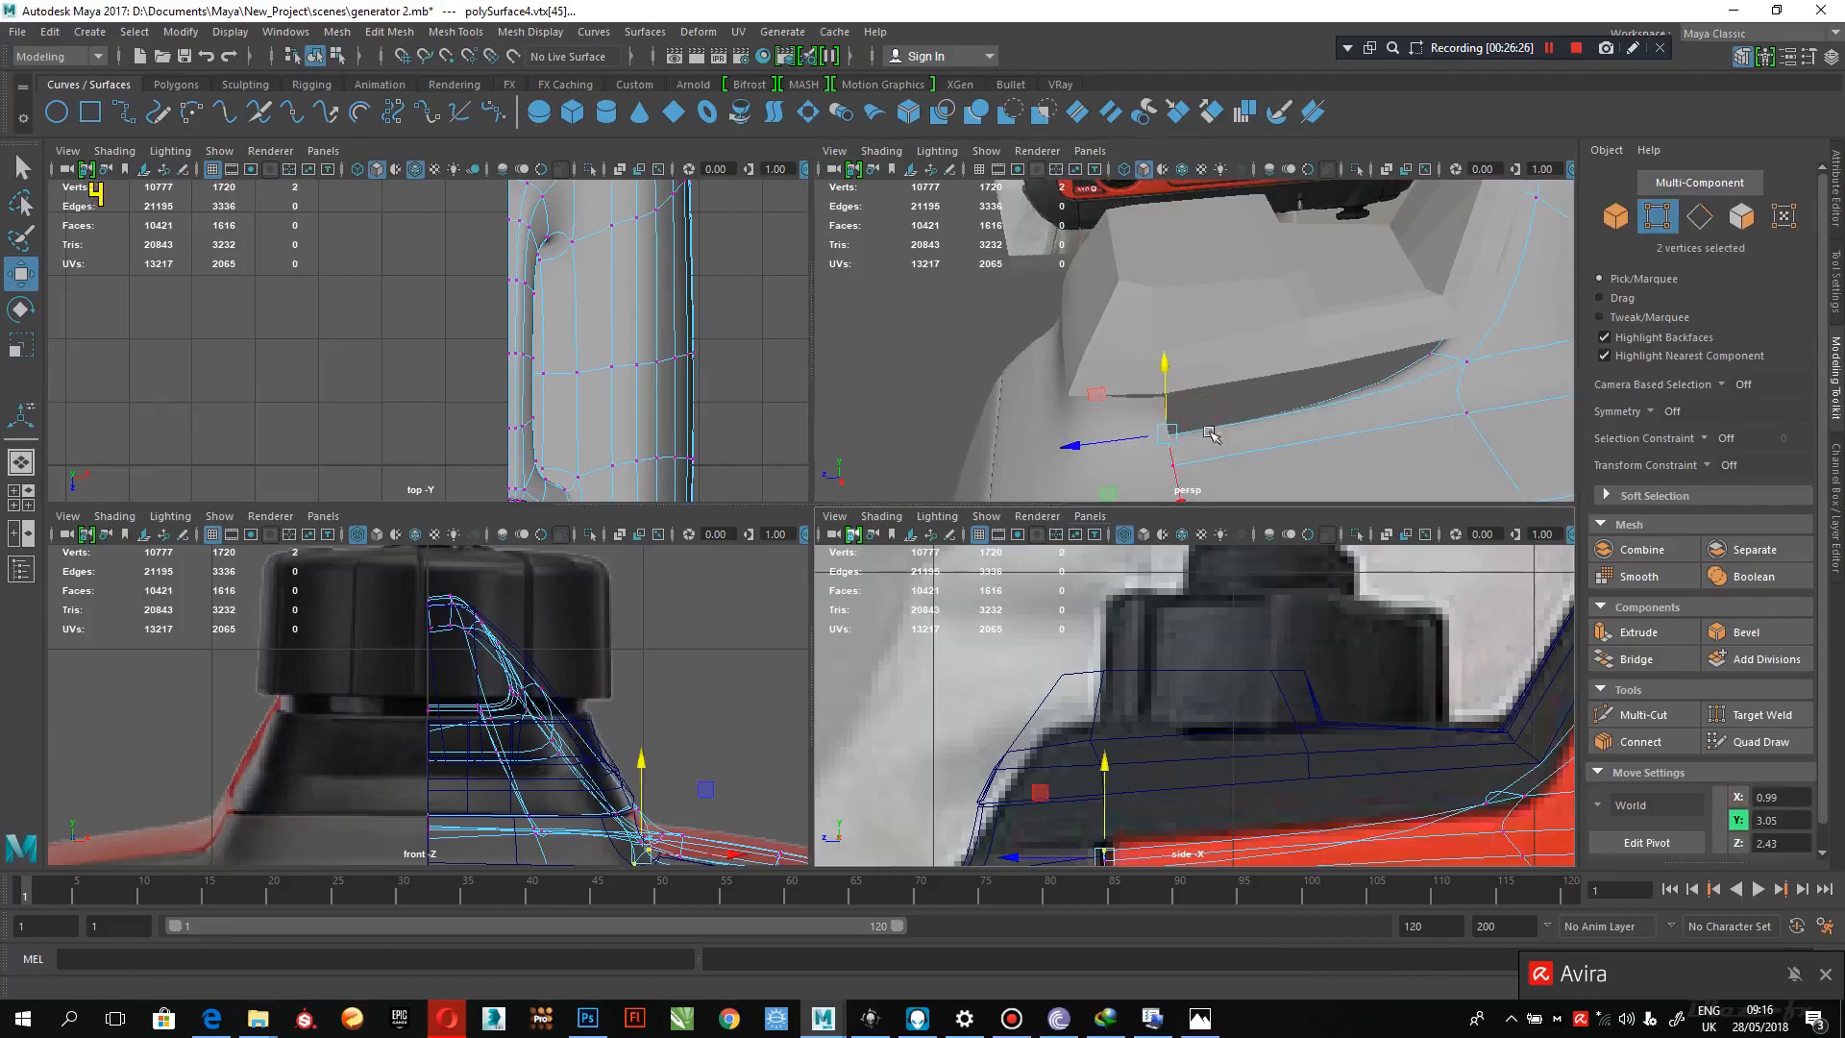
left_click_drag(1162, 389, 1157, 346)
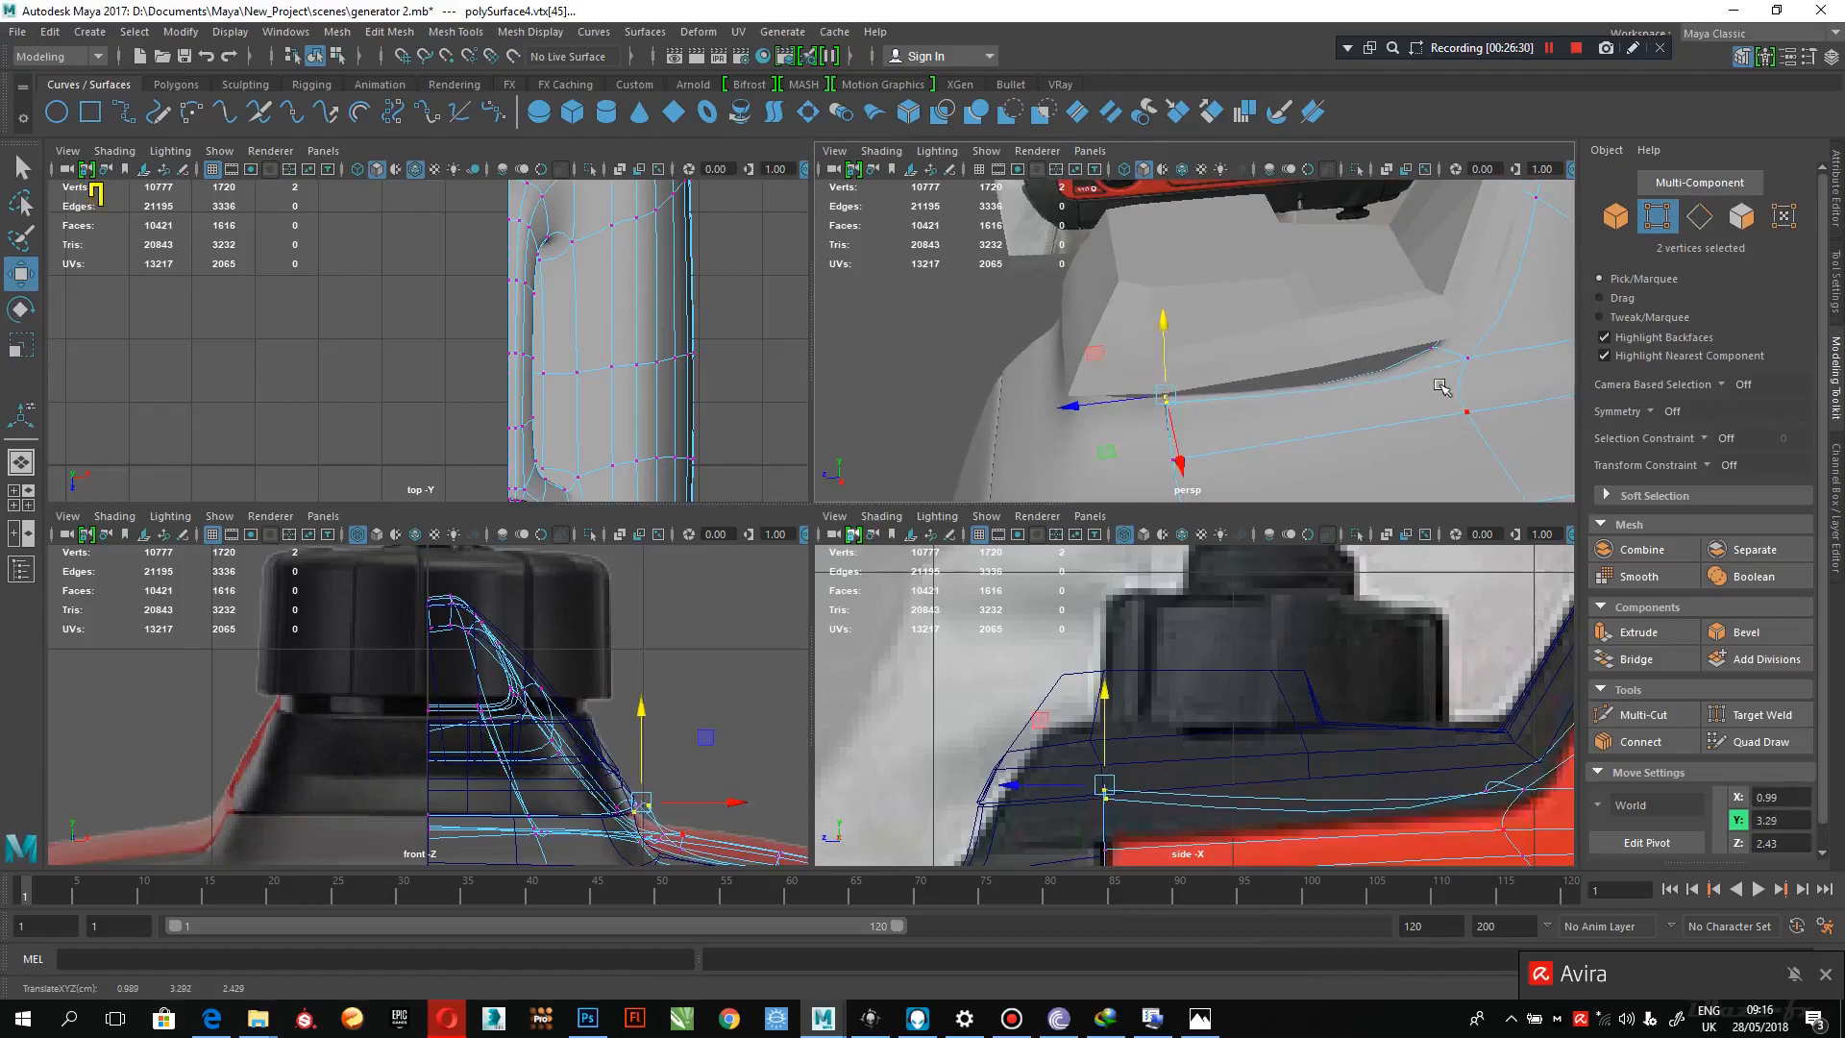
- Raise the two vertices at the rear end of that upper edge to Y 3.36 and shift them back to about Z 0.88
middle_click_drag(1443, 388, 1337, 408, "alt")
left_click_drag(1337, 408, 1329, 412, "alt")
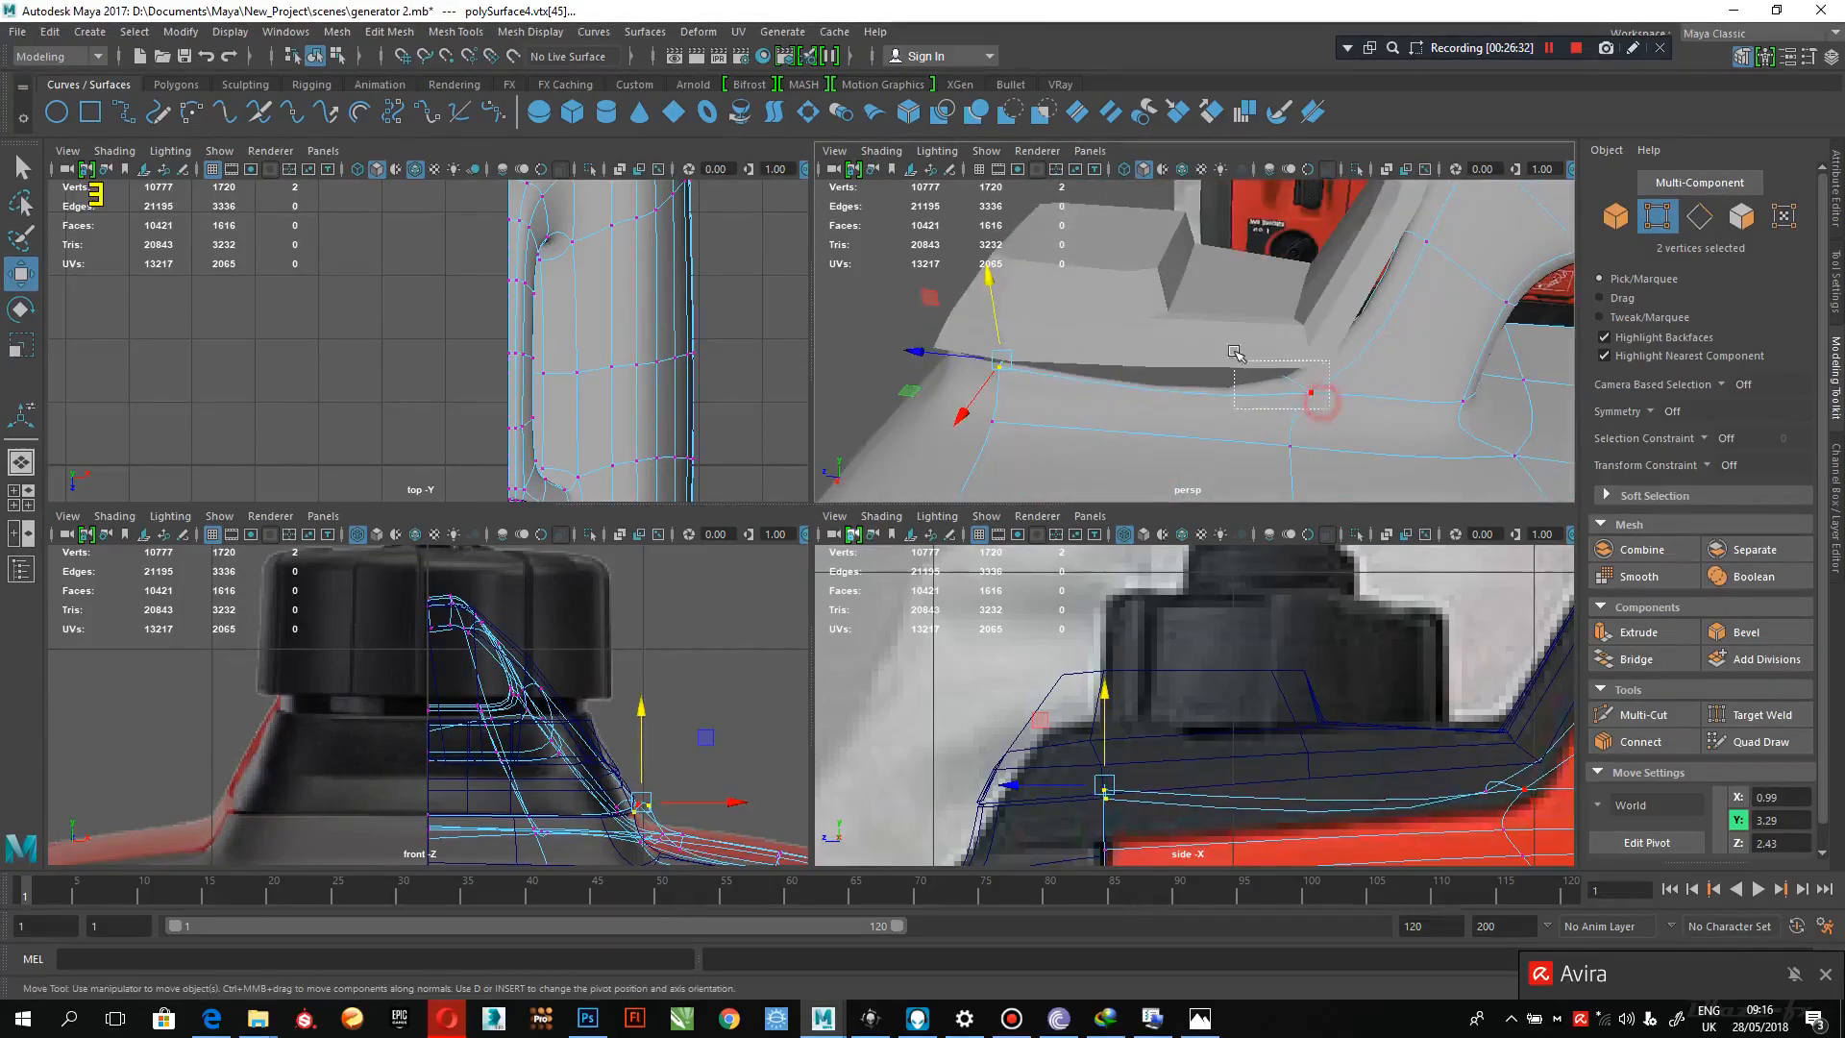
left_click_drag(1235, 352, 1338, 327)
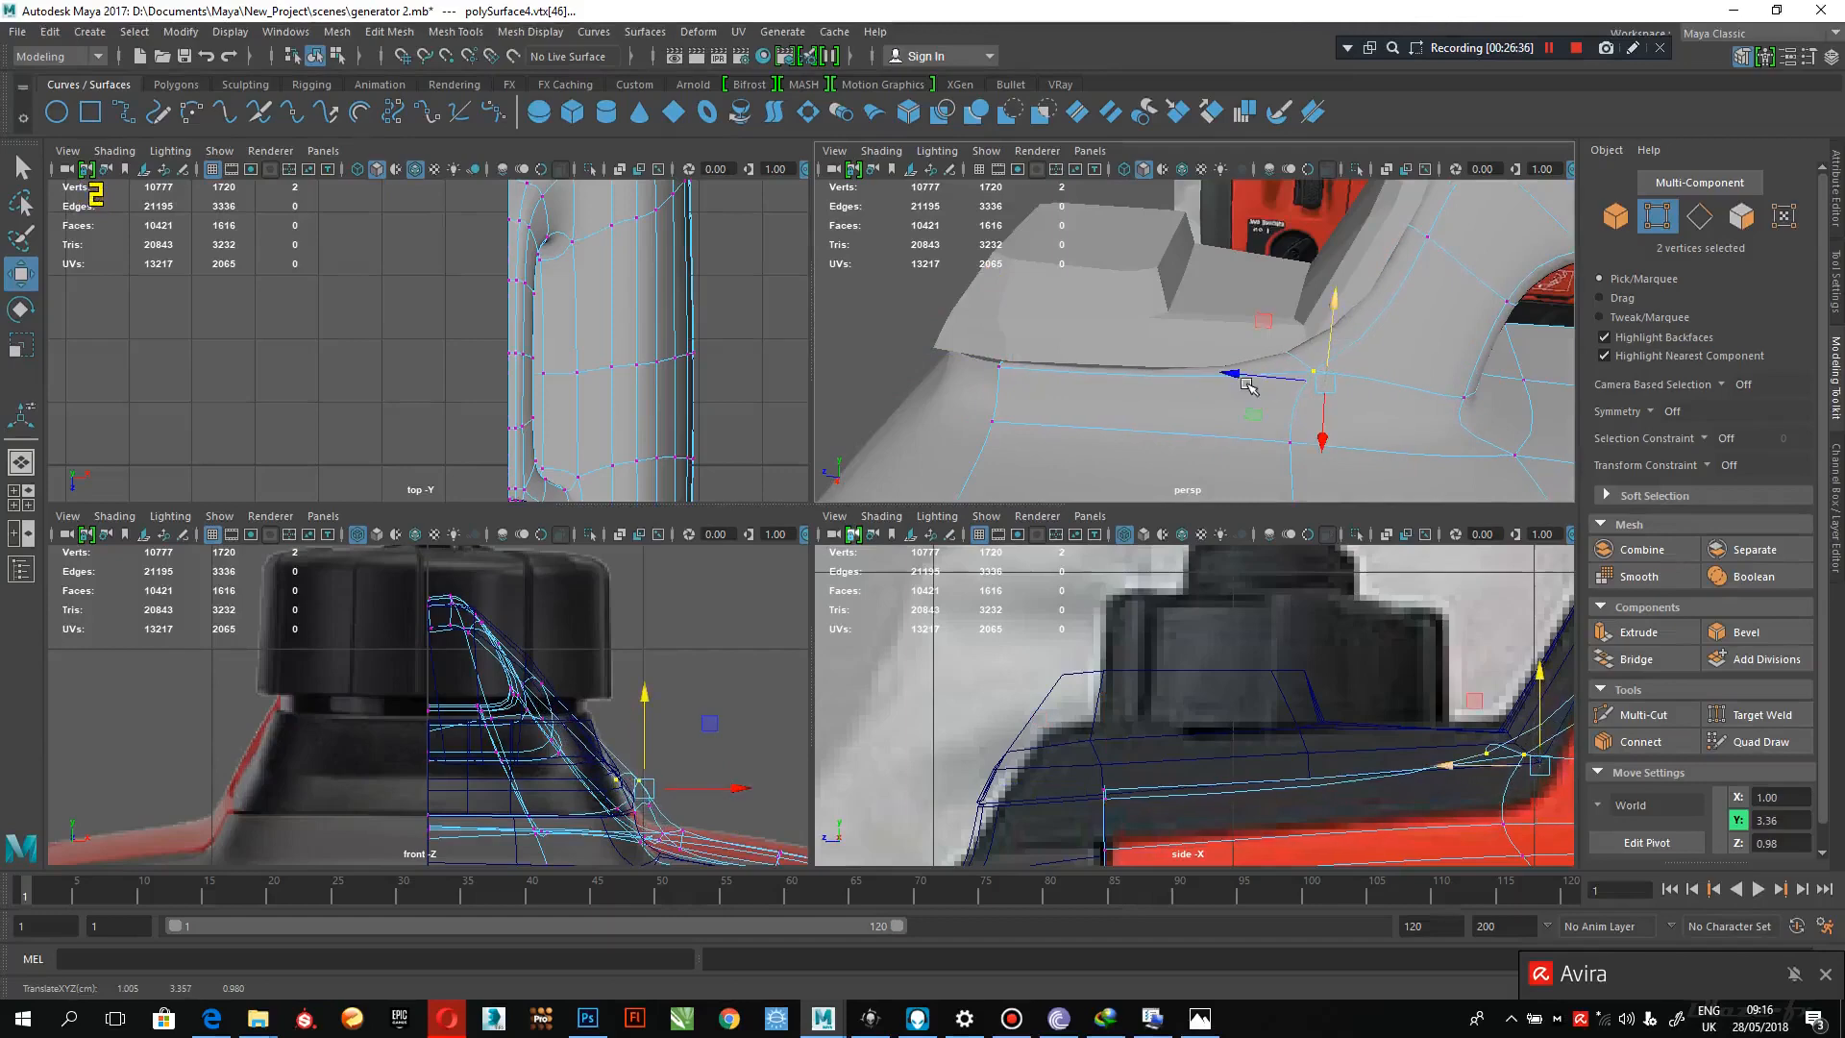
left_click_drag(1247, 385, 1268, 375)
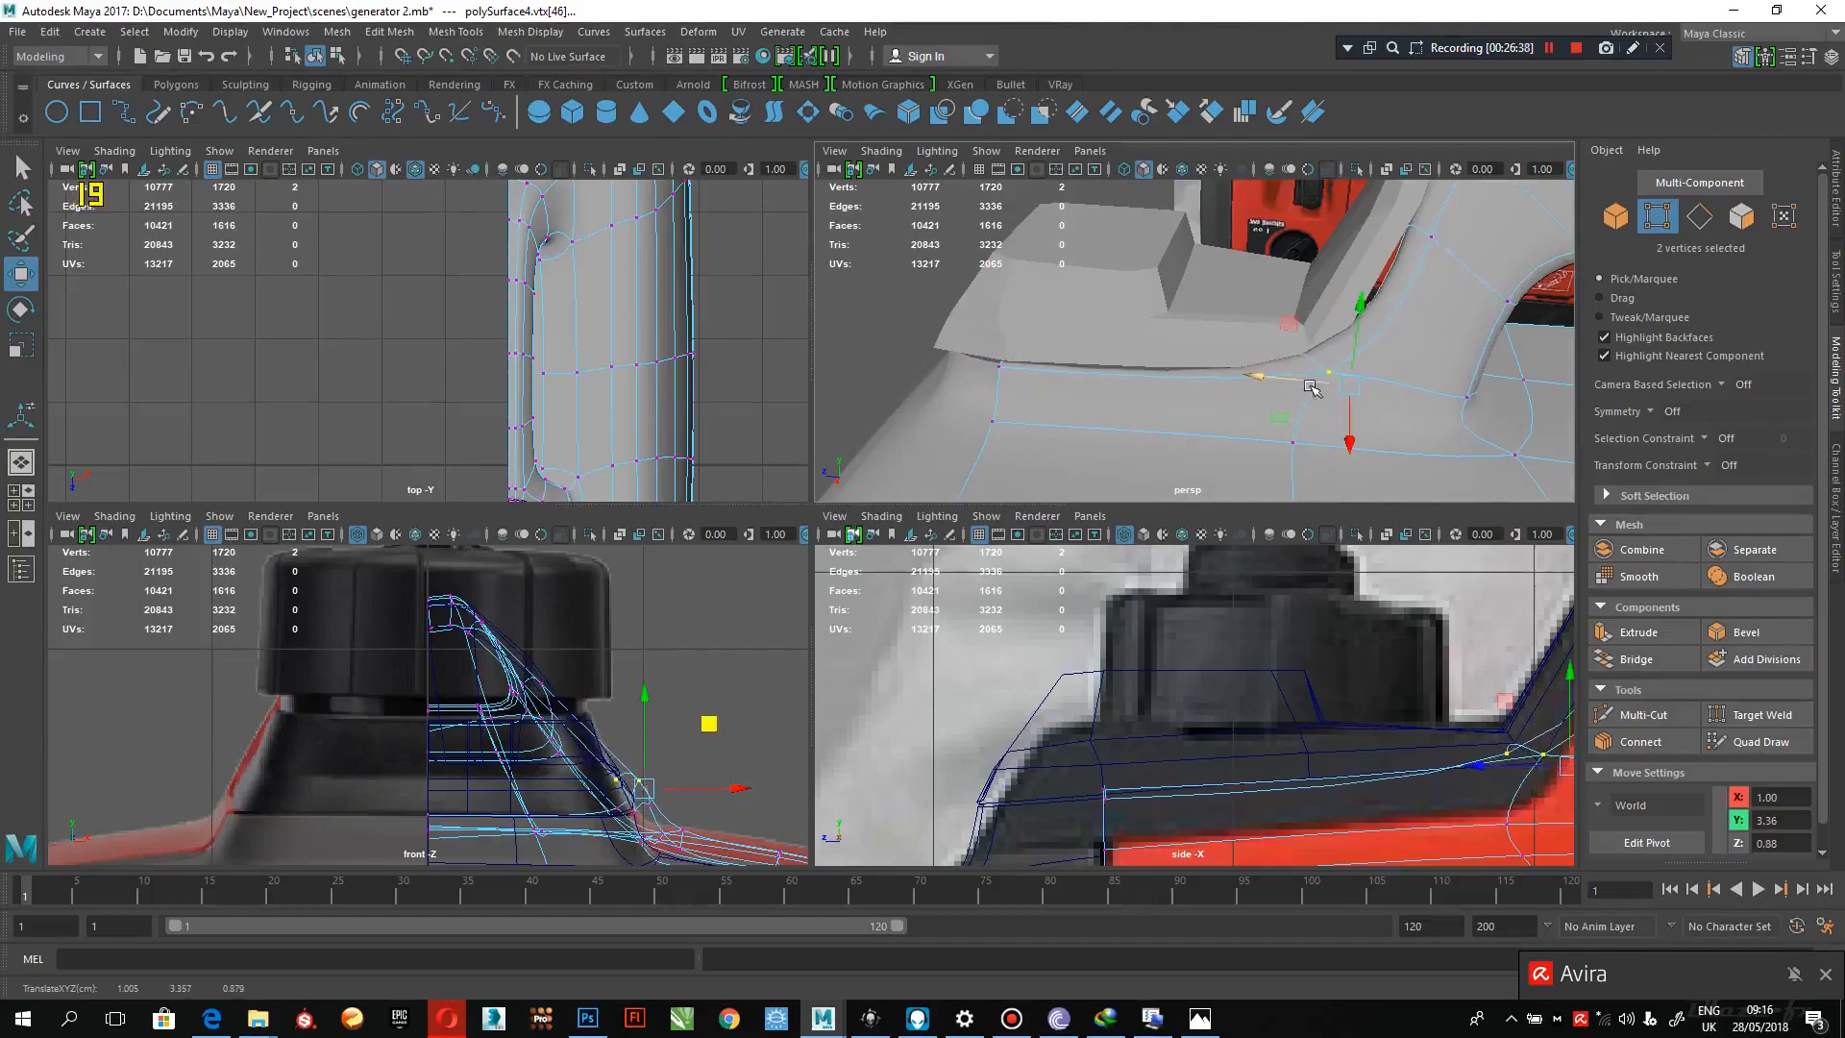
- Show the front top piece in smooth preview and move the side panel's same two rear edge vertices forward to Z 0.97
left_click(1143, 343)
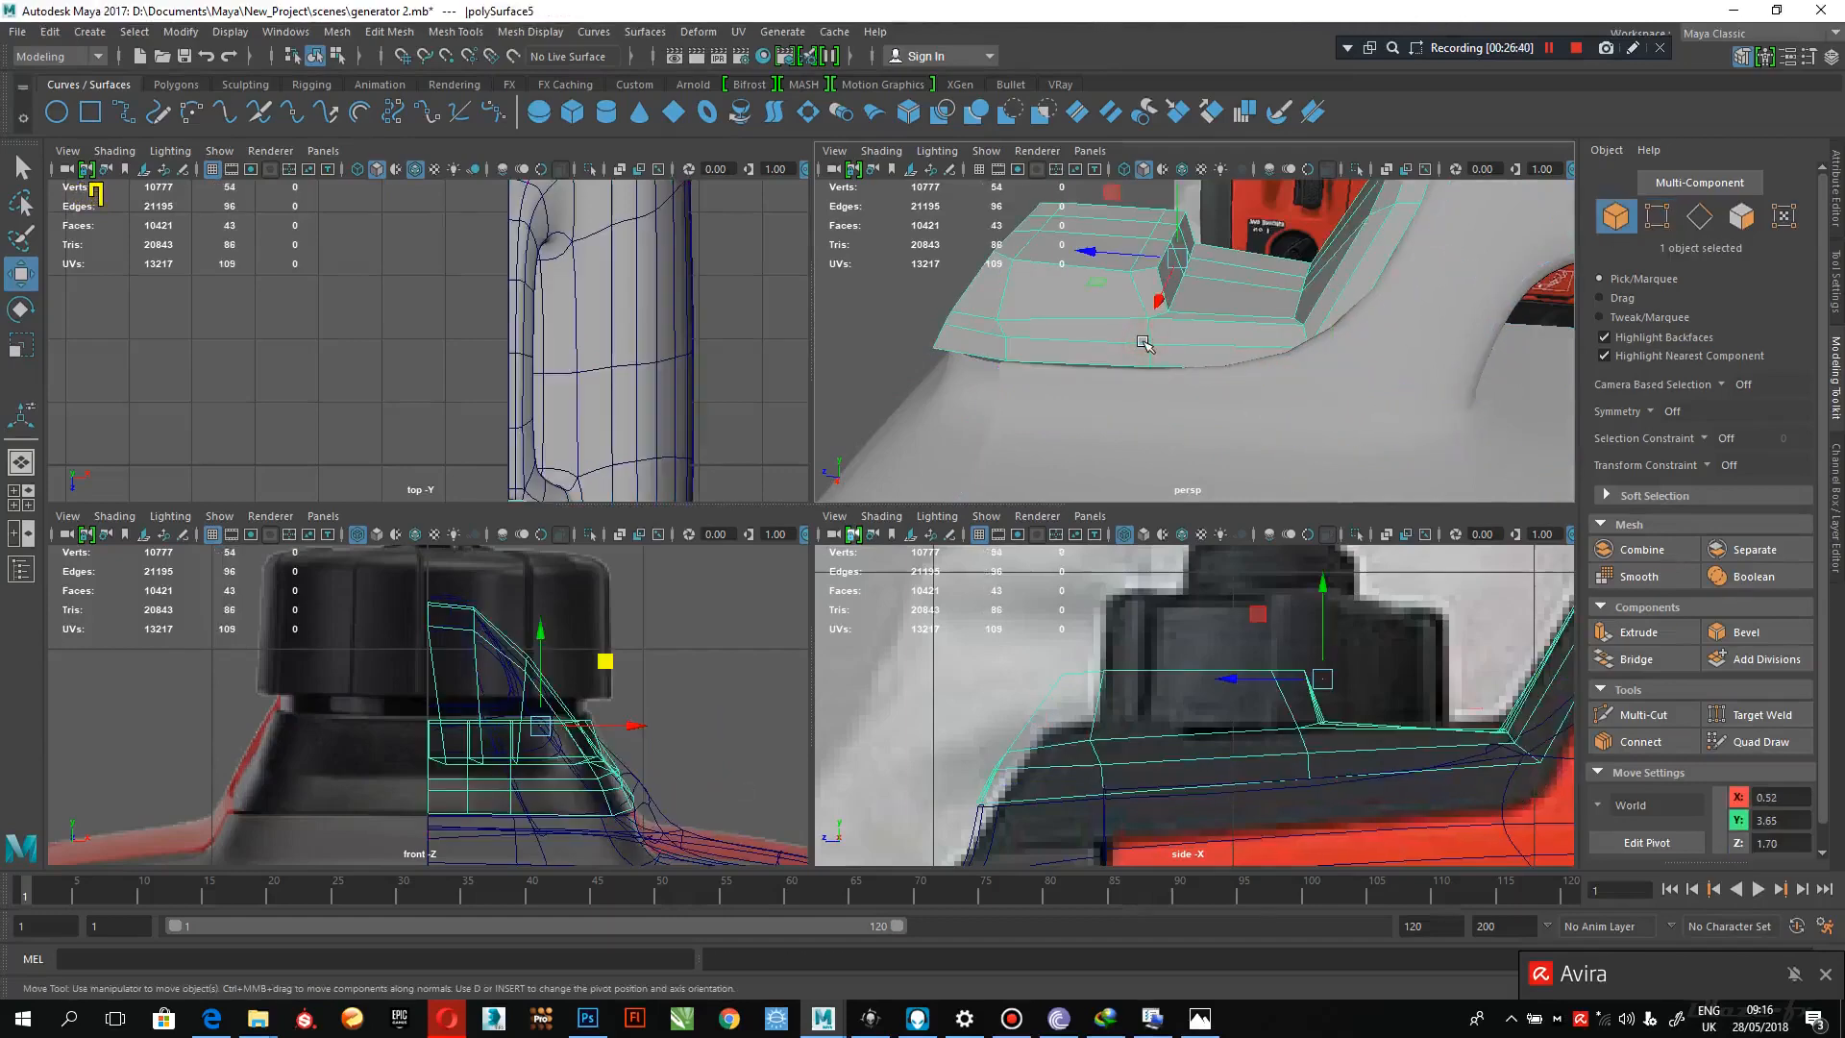
key("3")
left_click(1343, 377)
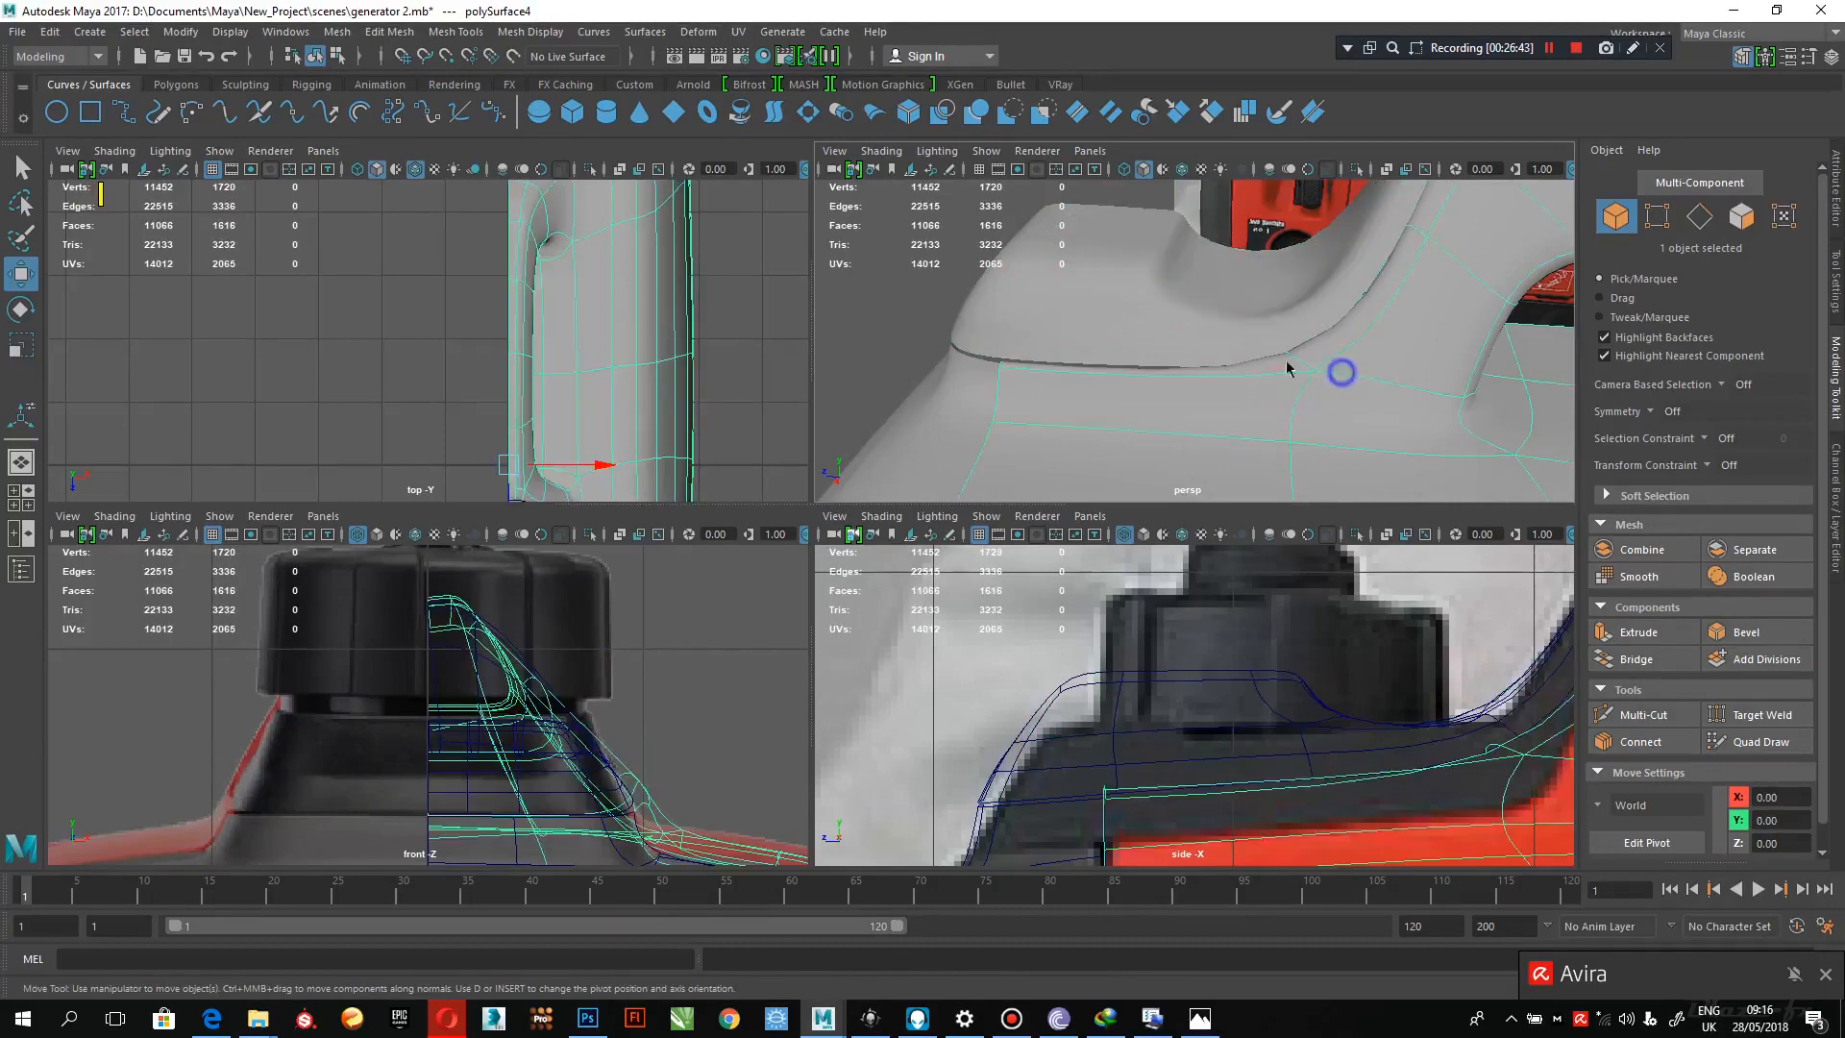
right_click_drag(1342, 371, 1273, 367)
left_click_drag(1344, 323, 1241, 376)
- Move the side panel's front edge vertex just below the raised corner to Y 3.02, and return to object selection
left_click_drag(1114, 386, 1249, 375, "alt")
right_click_drag(1249, 375, 1186, 360, "alt")
left_click_drag(1186, 360, 1230, 370, "alt")
right_click_drag(1230, 369, 1326, 400, "alt")
left_click_drag(1326, 400, 1219, 391, "alt")
right_click_drag(1219, 391, 1161, 355, "alt")
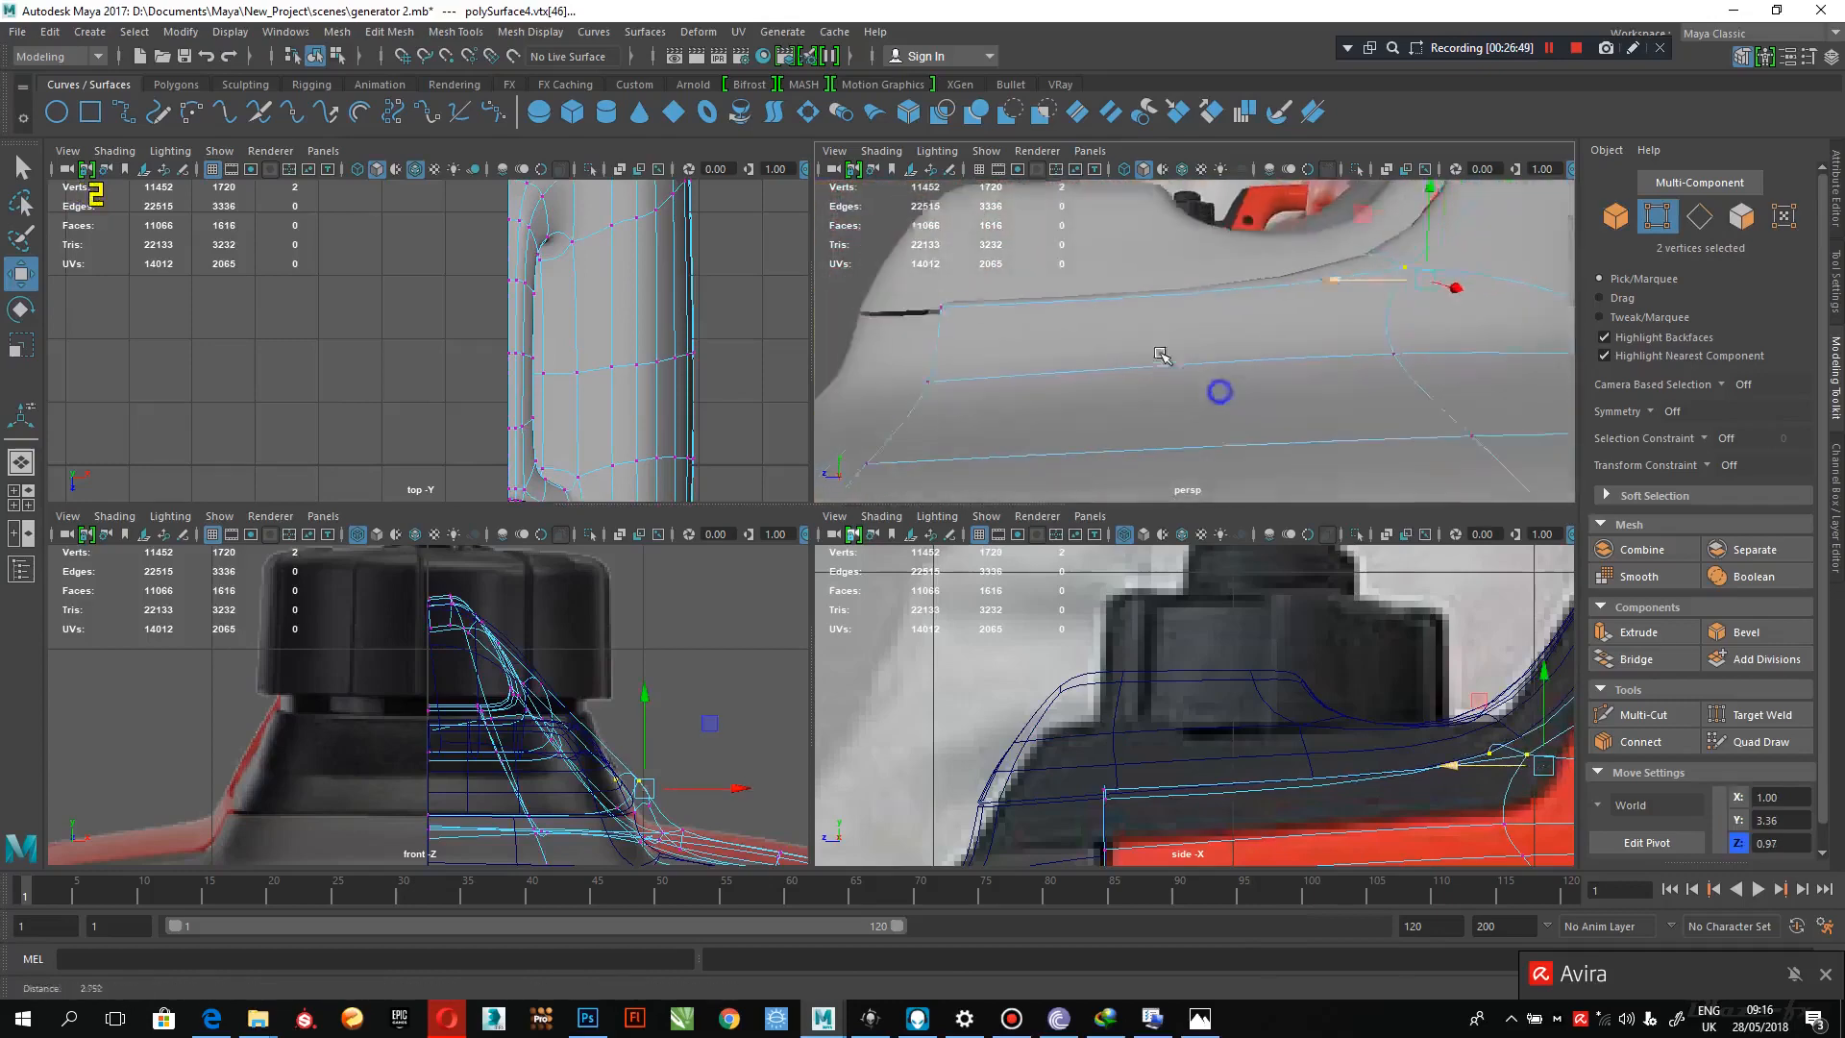
left_click_drag(1161, 355, 1317, 358, "alt")
left_click(1304, 369)
left_click_drag(1283, 392, 1222, 369)
left_click_drag(1205, 293, 1205, 299)
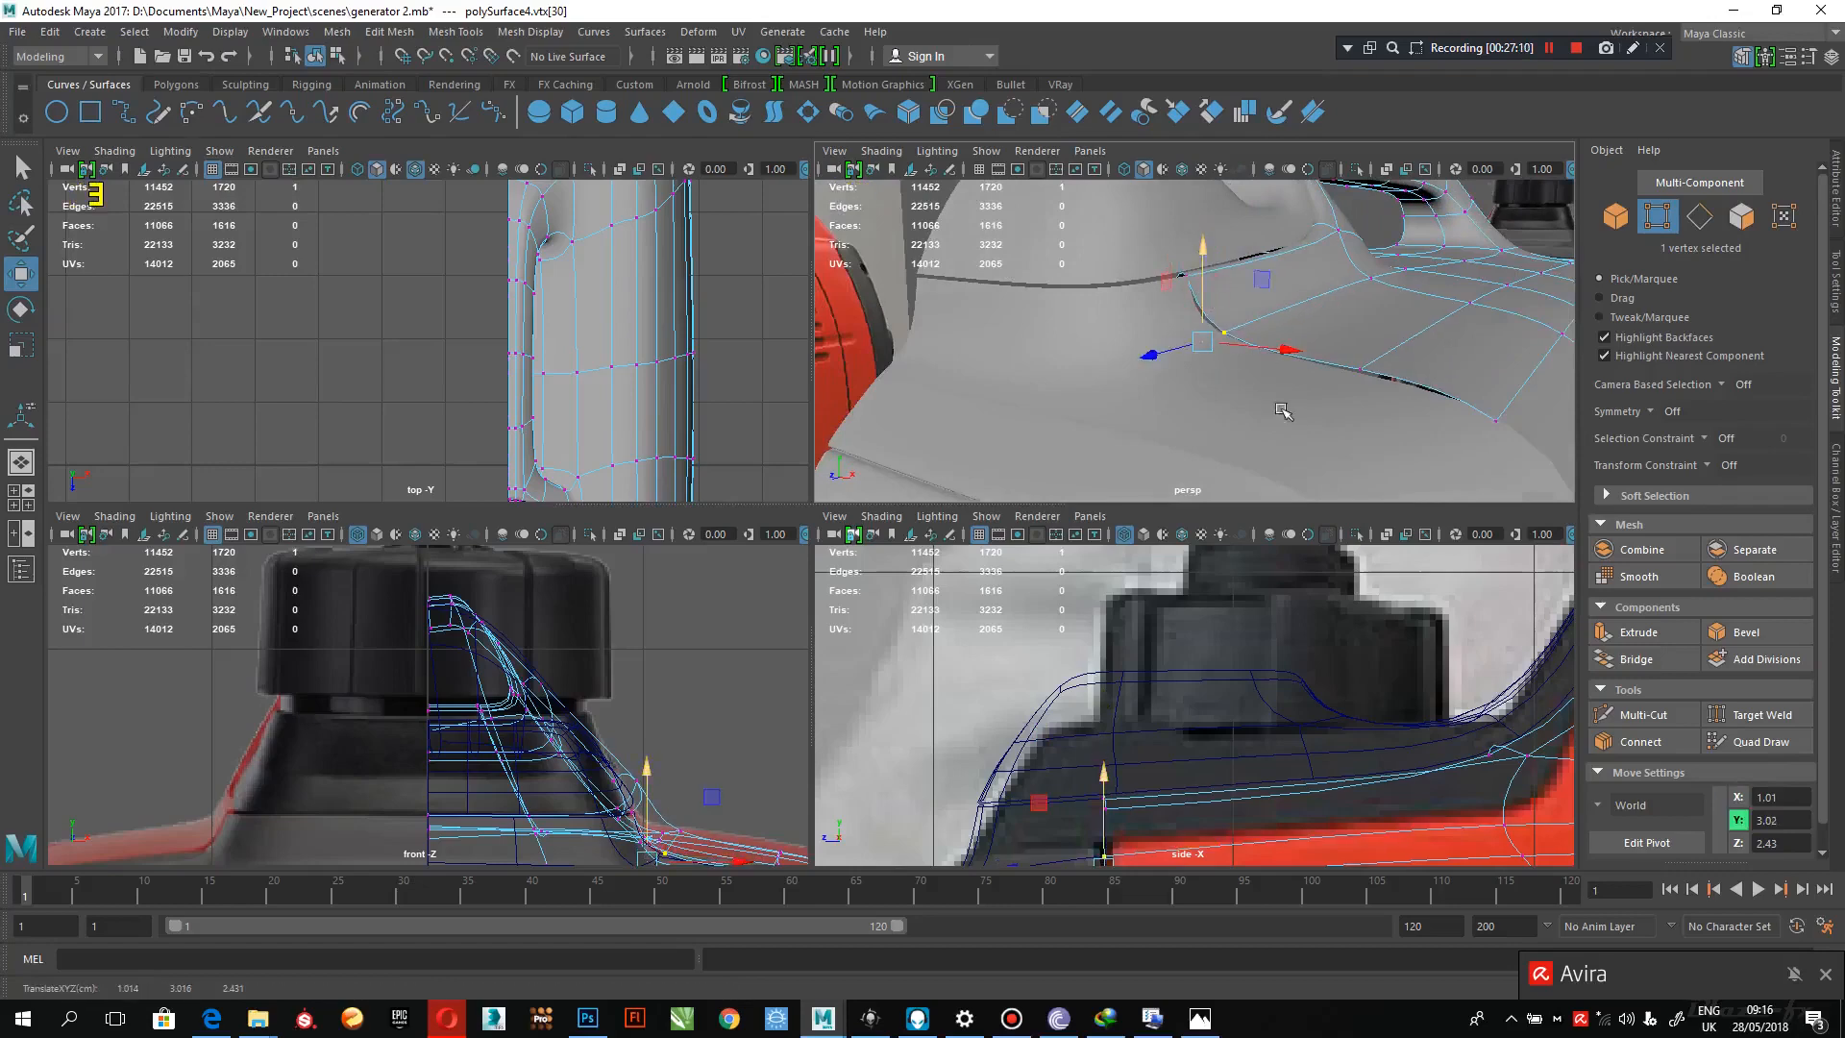
left_click_drag(1282, 429, 1292, 365, "alt")
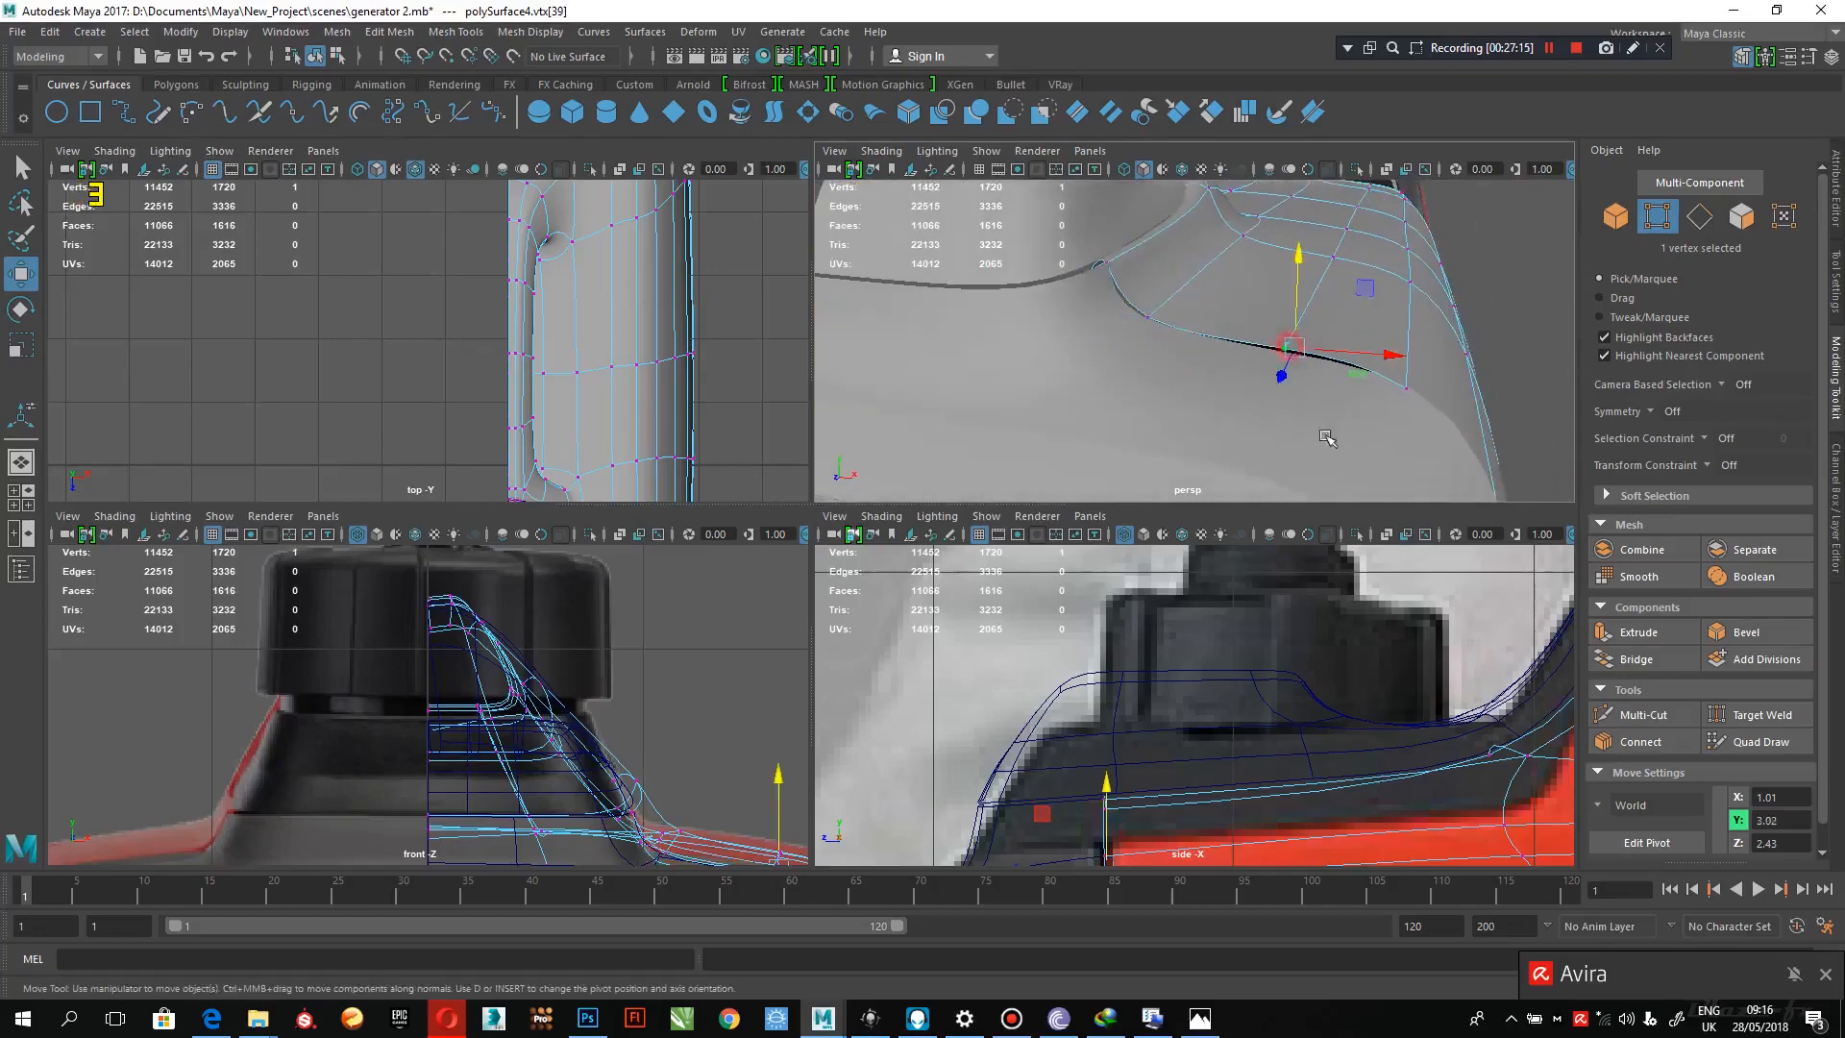
left_click_drag(1327, 438, 1210, 355, "alt")
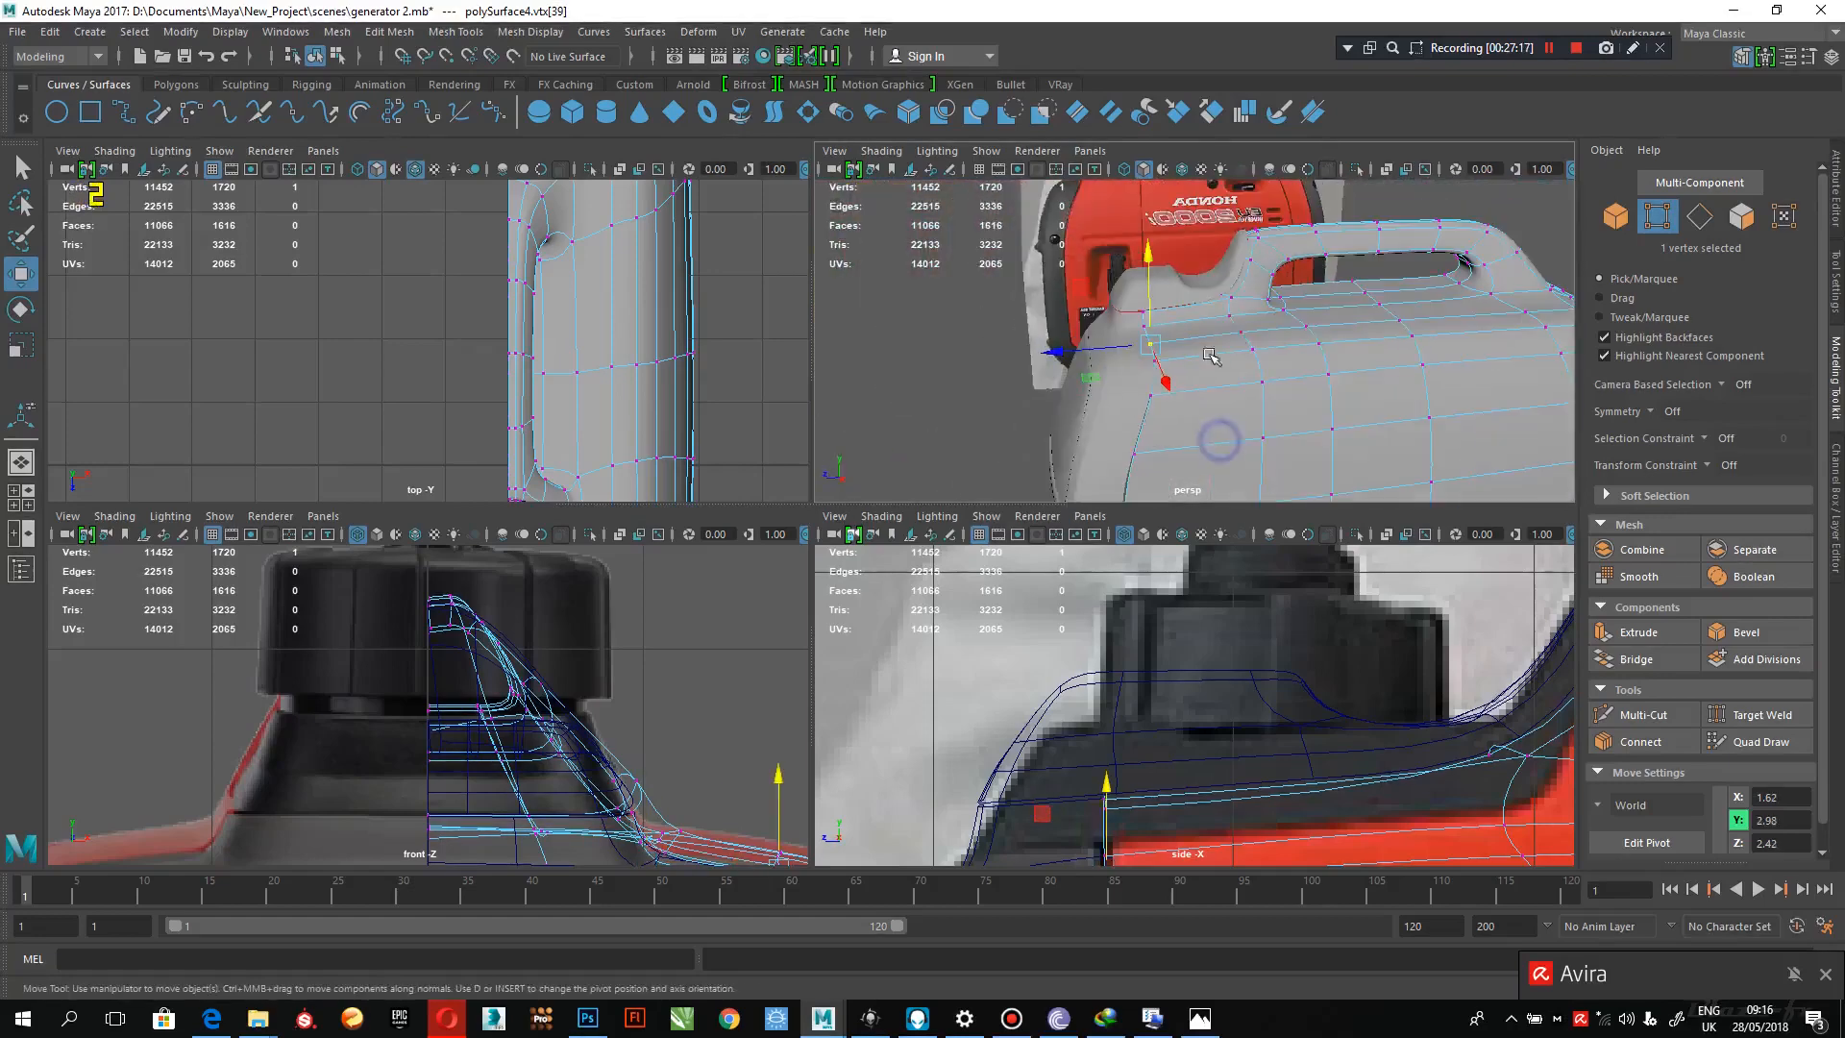
right_click_drag(1235, 331, 1297, 306)
left_click(943, 406)
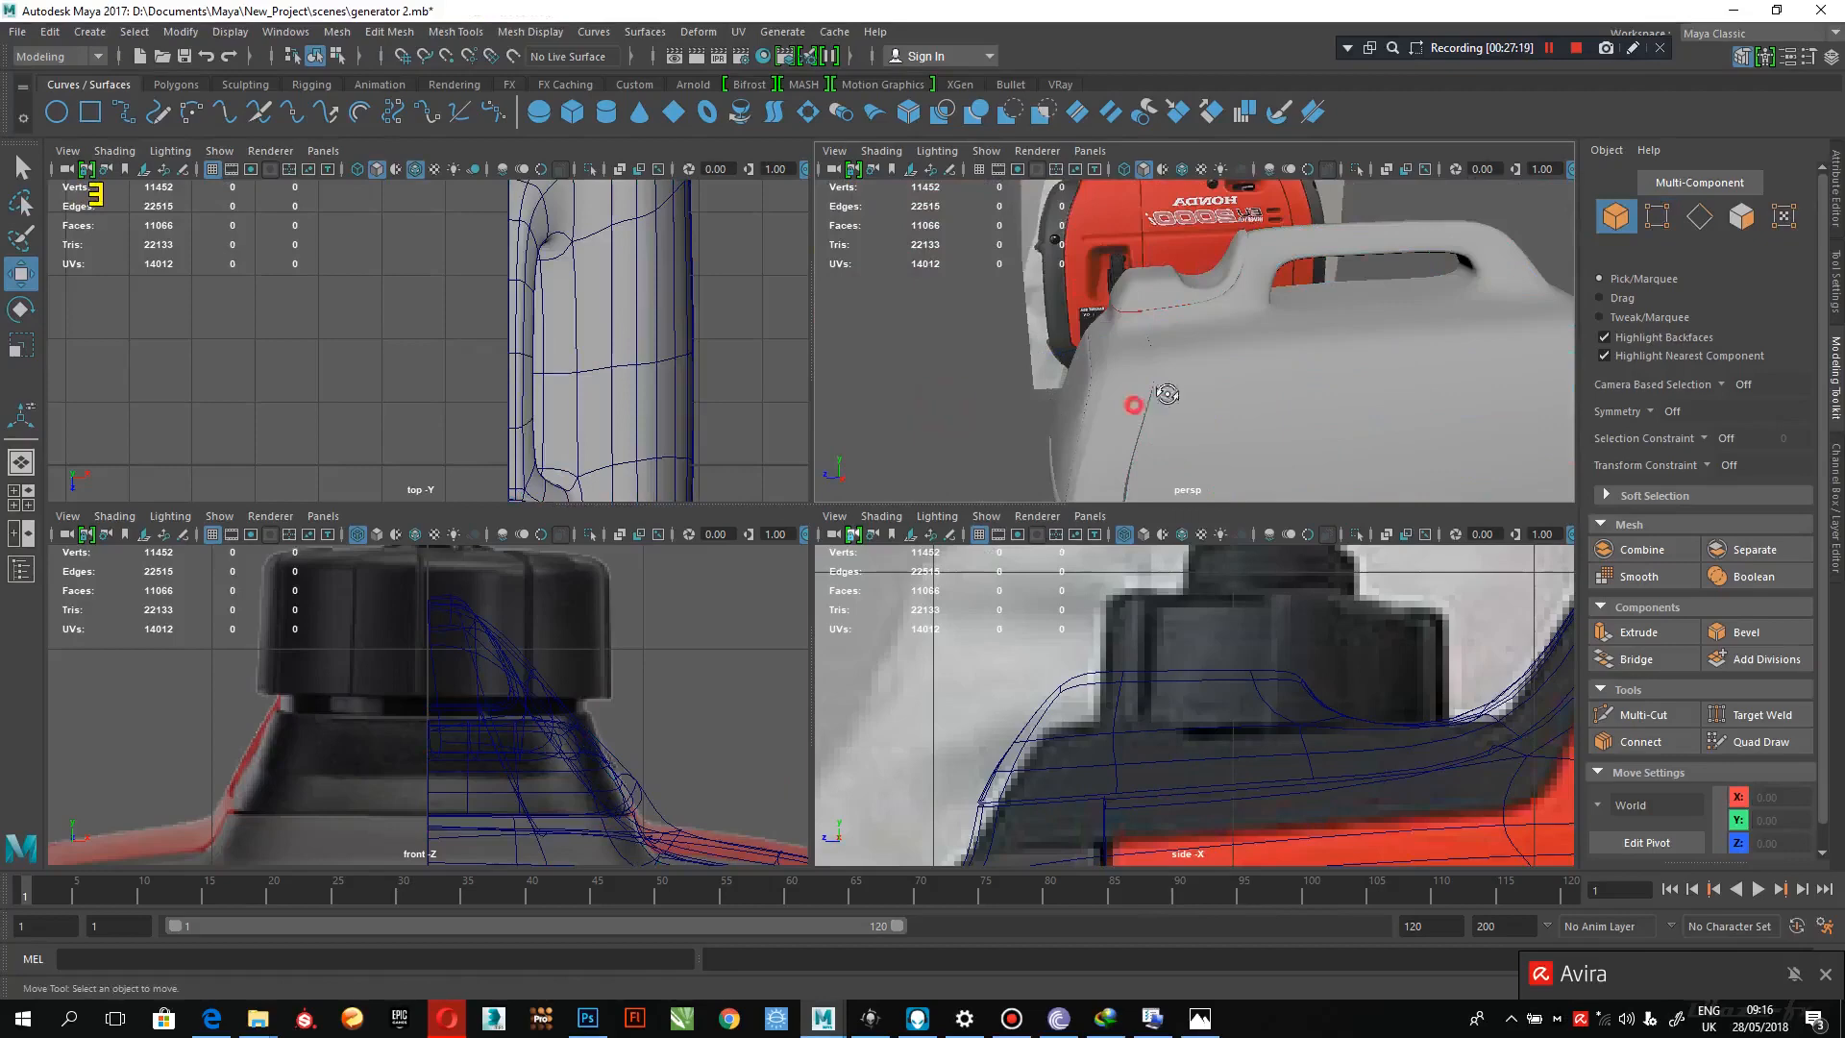
- Move the top piece's side vertex at the rear foot of the raised block outward to X 0.84
left_click_drag(1167, 394, 918, 619, "alt")
key("space")
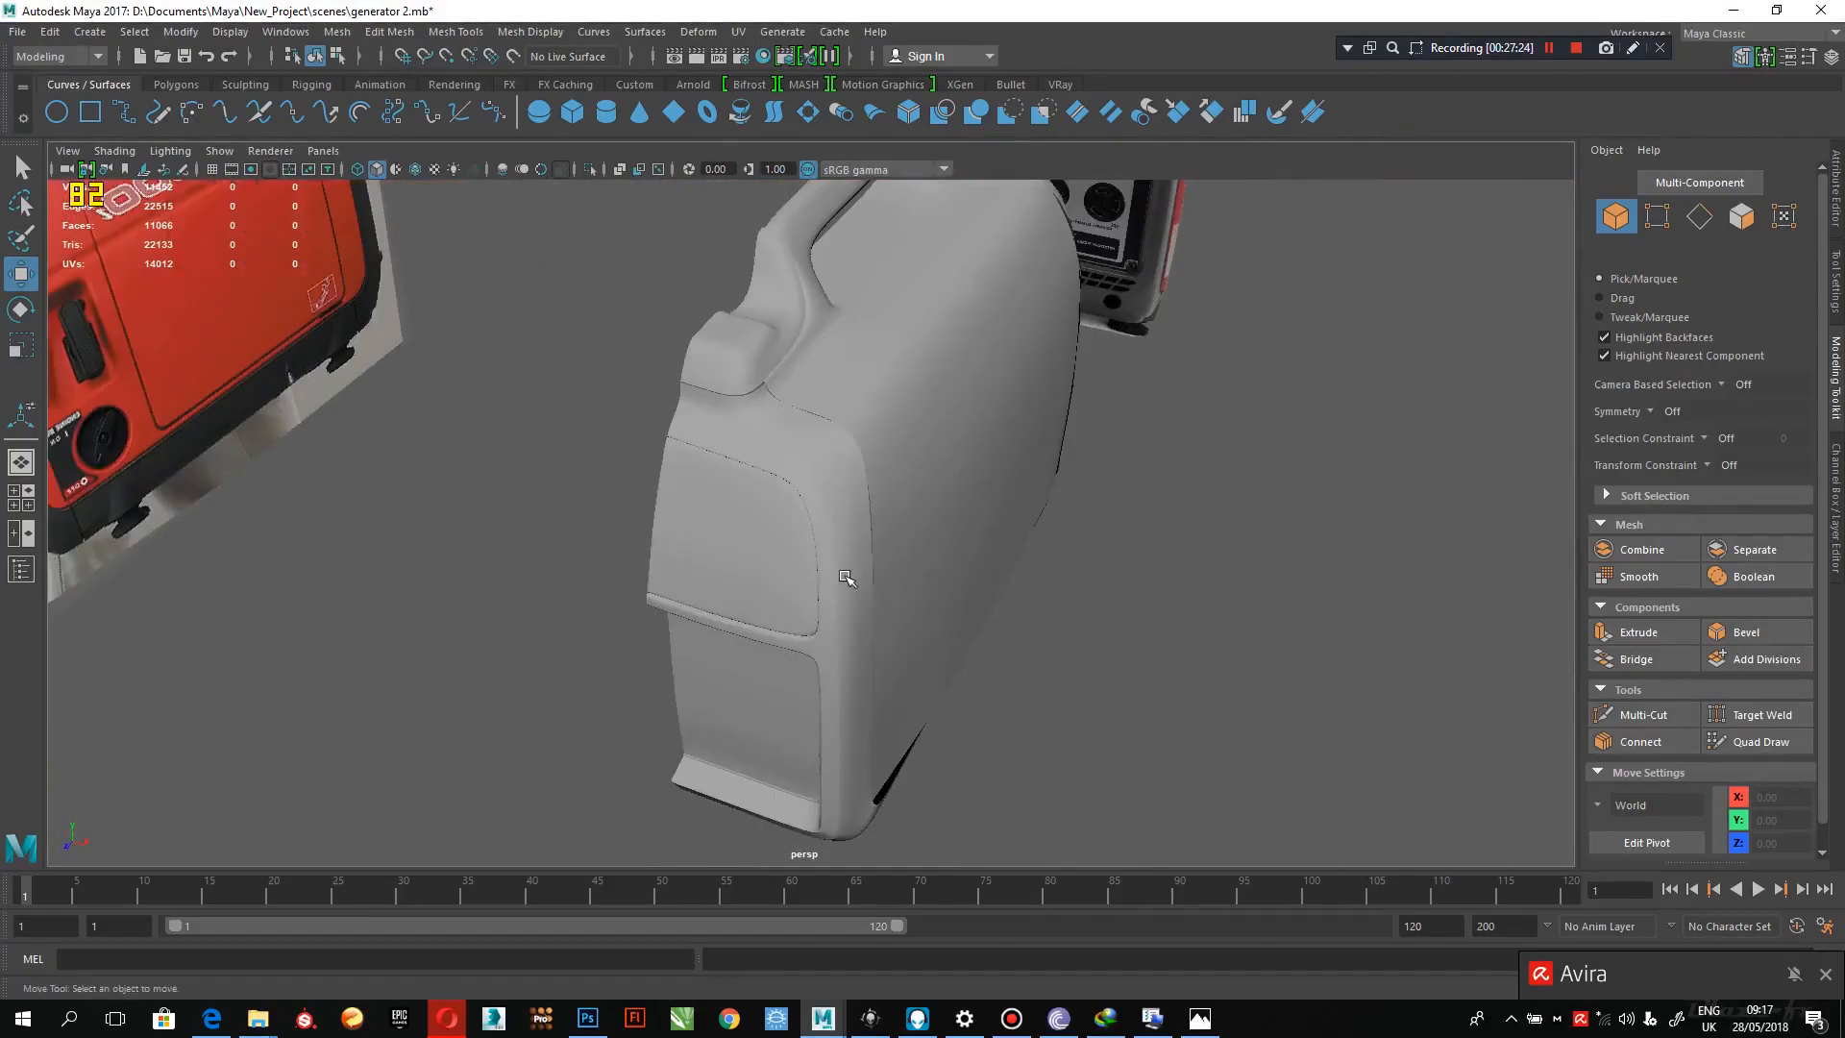
left_click_drag(726, 529, 980, 441, "alt")
left_click(836, 427)
right_click_drag(980, 441, 881, 441)
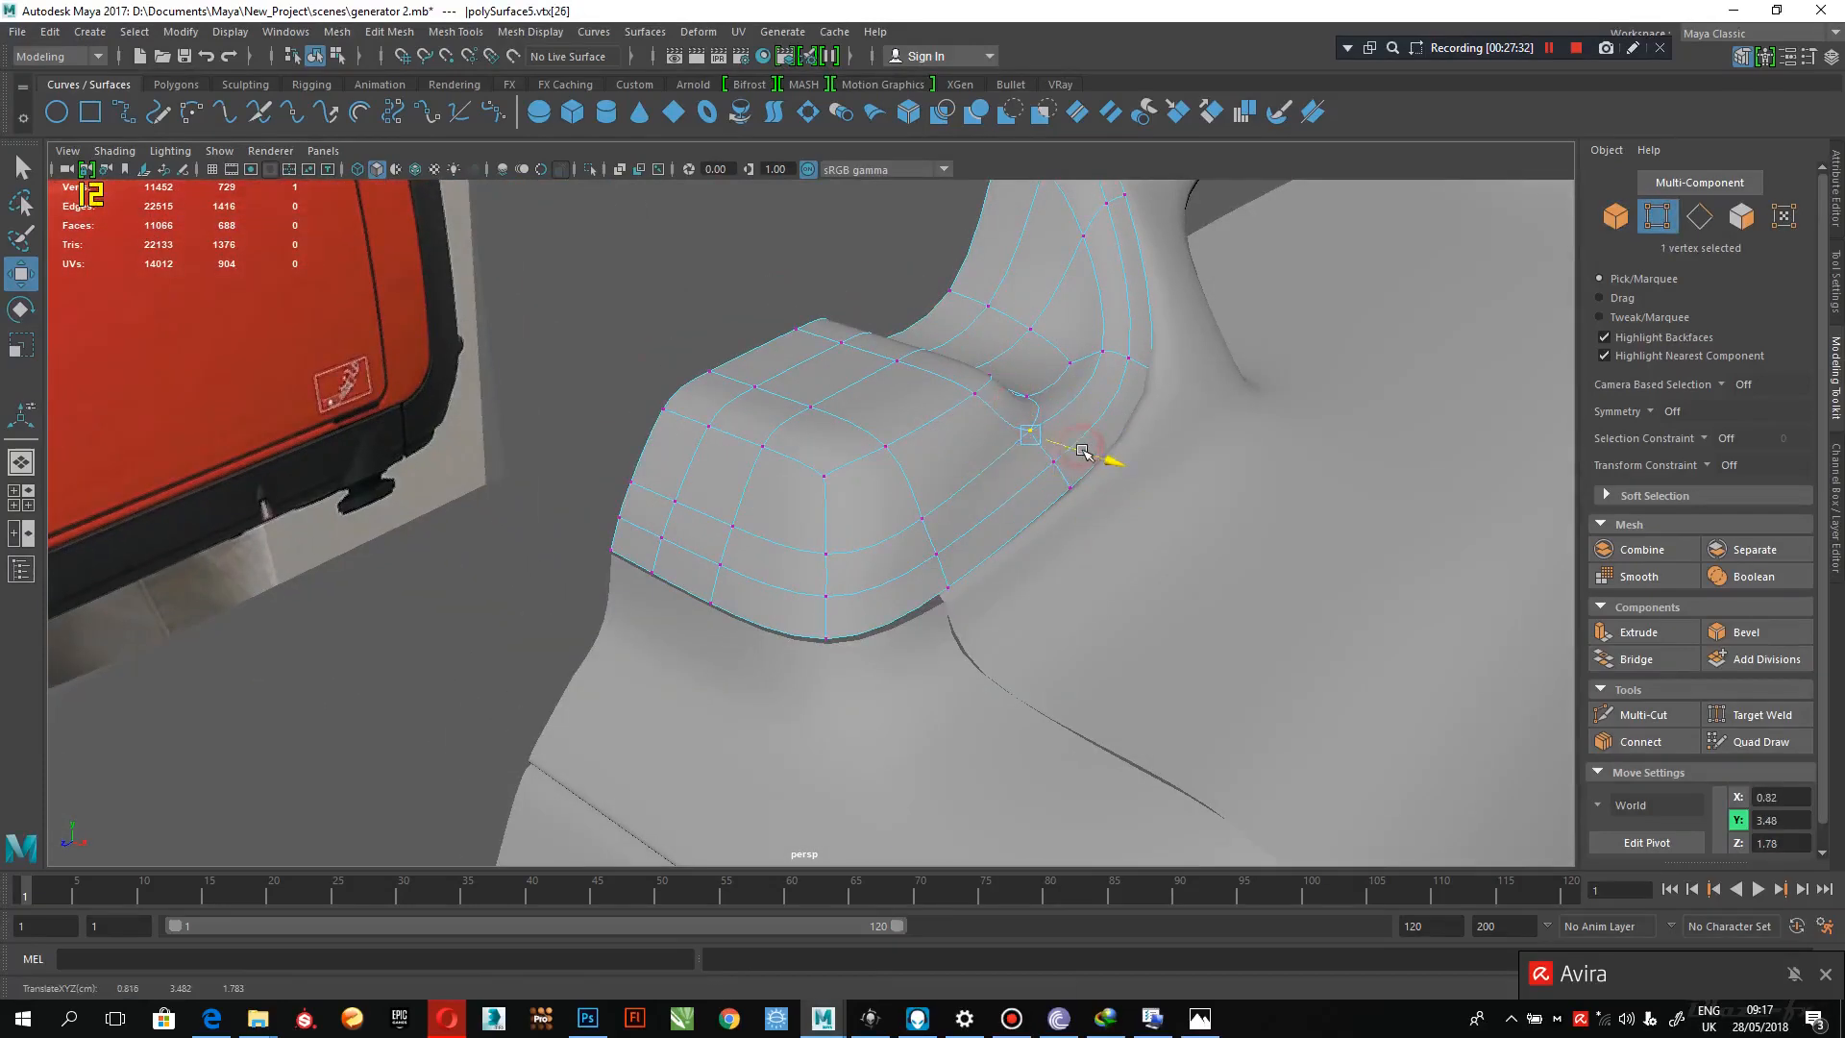
left_click_drag(1086, 455, 1057, 500, "alt")
right_click_drag(1169, 410, 1259, 383)
- Move the three vertices in the neck of the front casing panel, below the top piece, back to Z 2.85
left_click_drag(795, 589, 939, 556, "alt")
right_click_drag(802, 587, 858, 509, "alt")
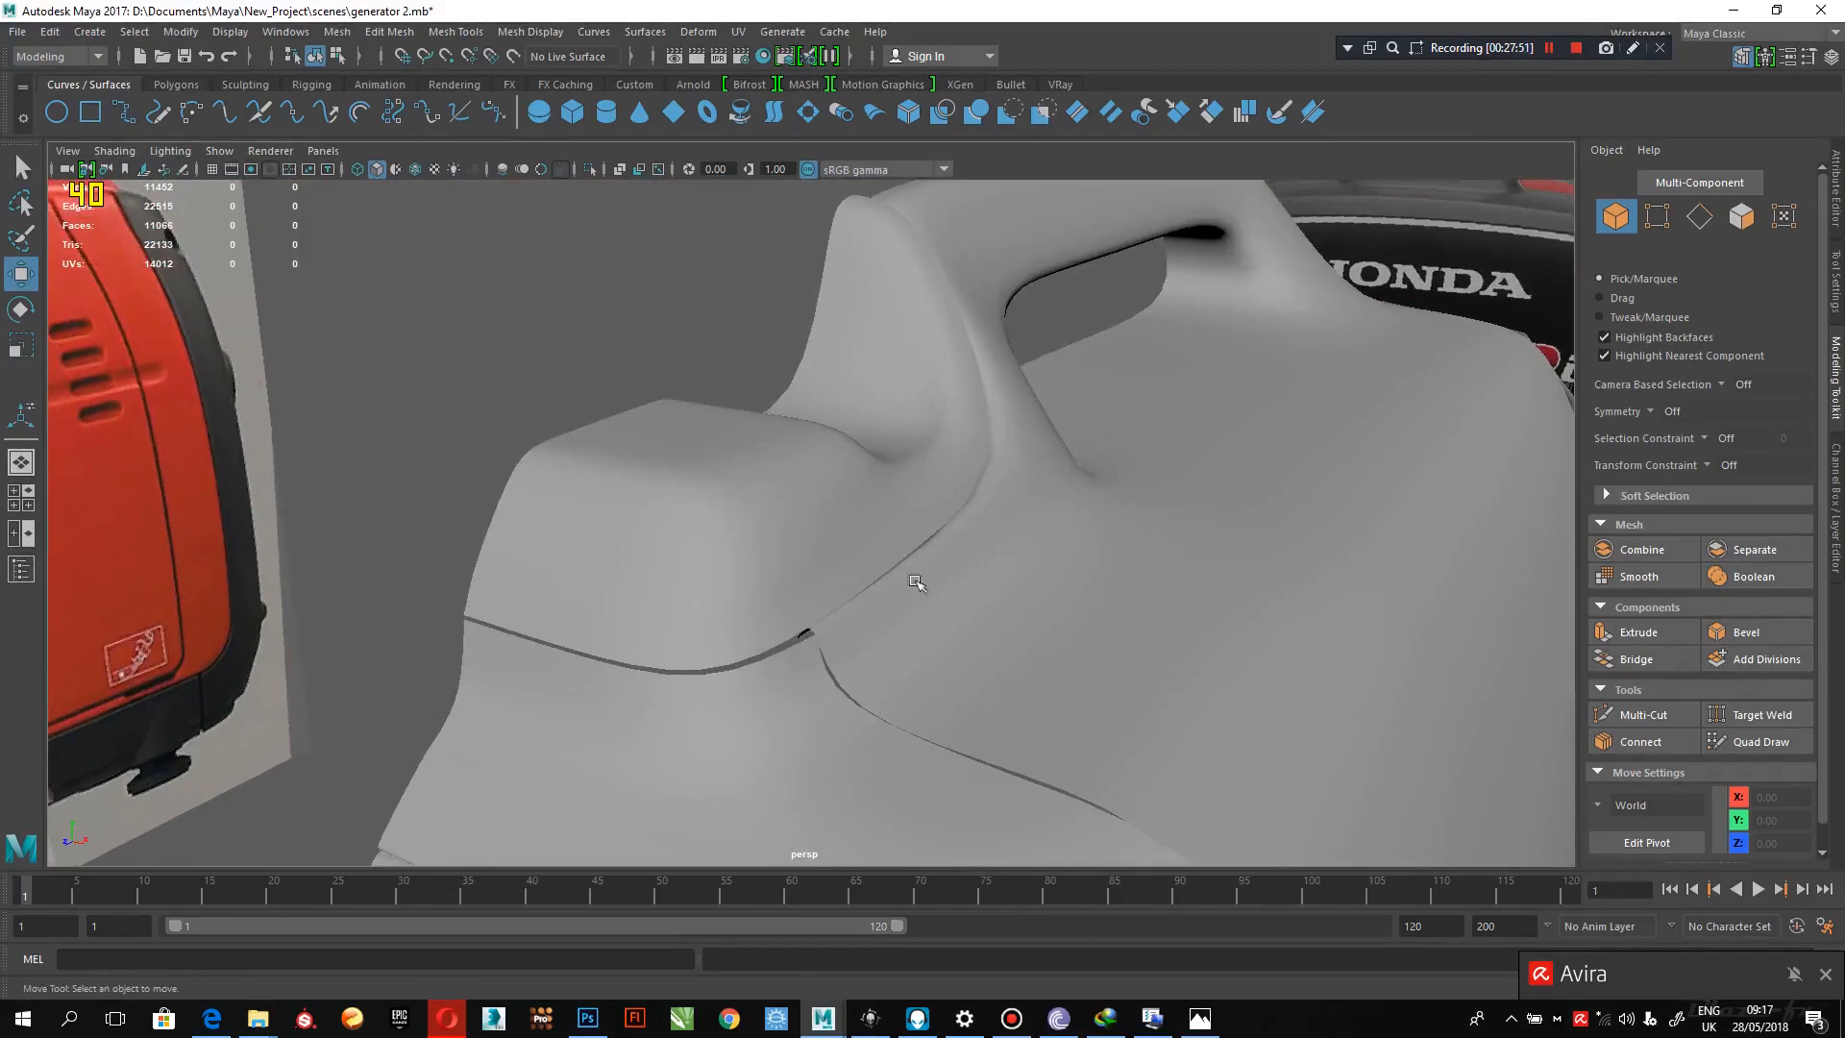
left_click_drag(916, 583, 1112, 597, "alt")
left_click(1000, 516)
left_click(362, 383)
right_click_drag(362, 383, 580, 516, "alt")
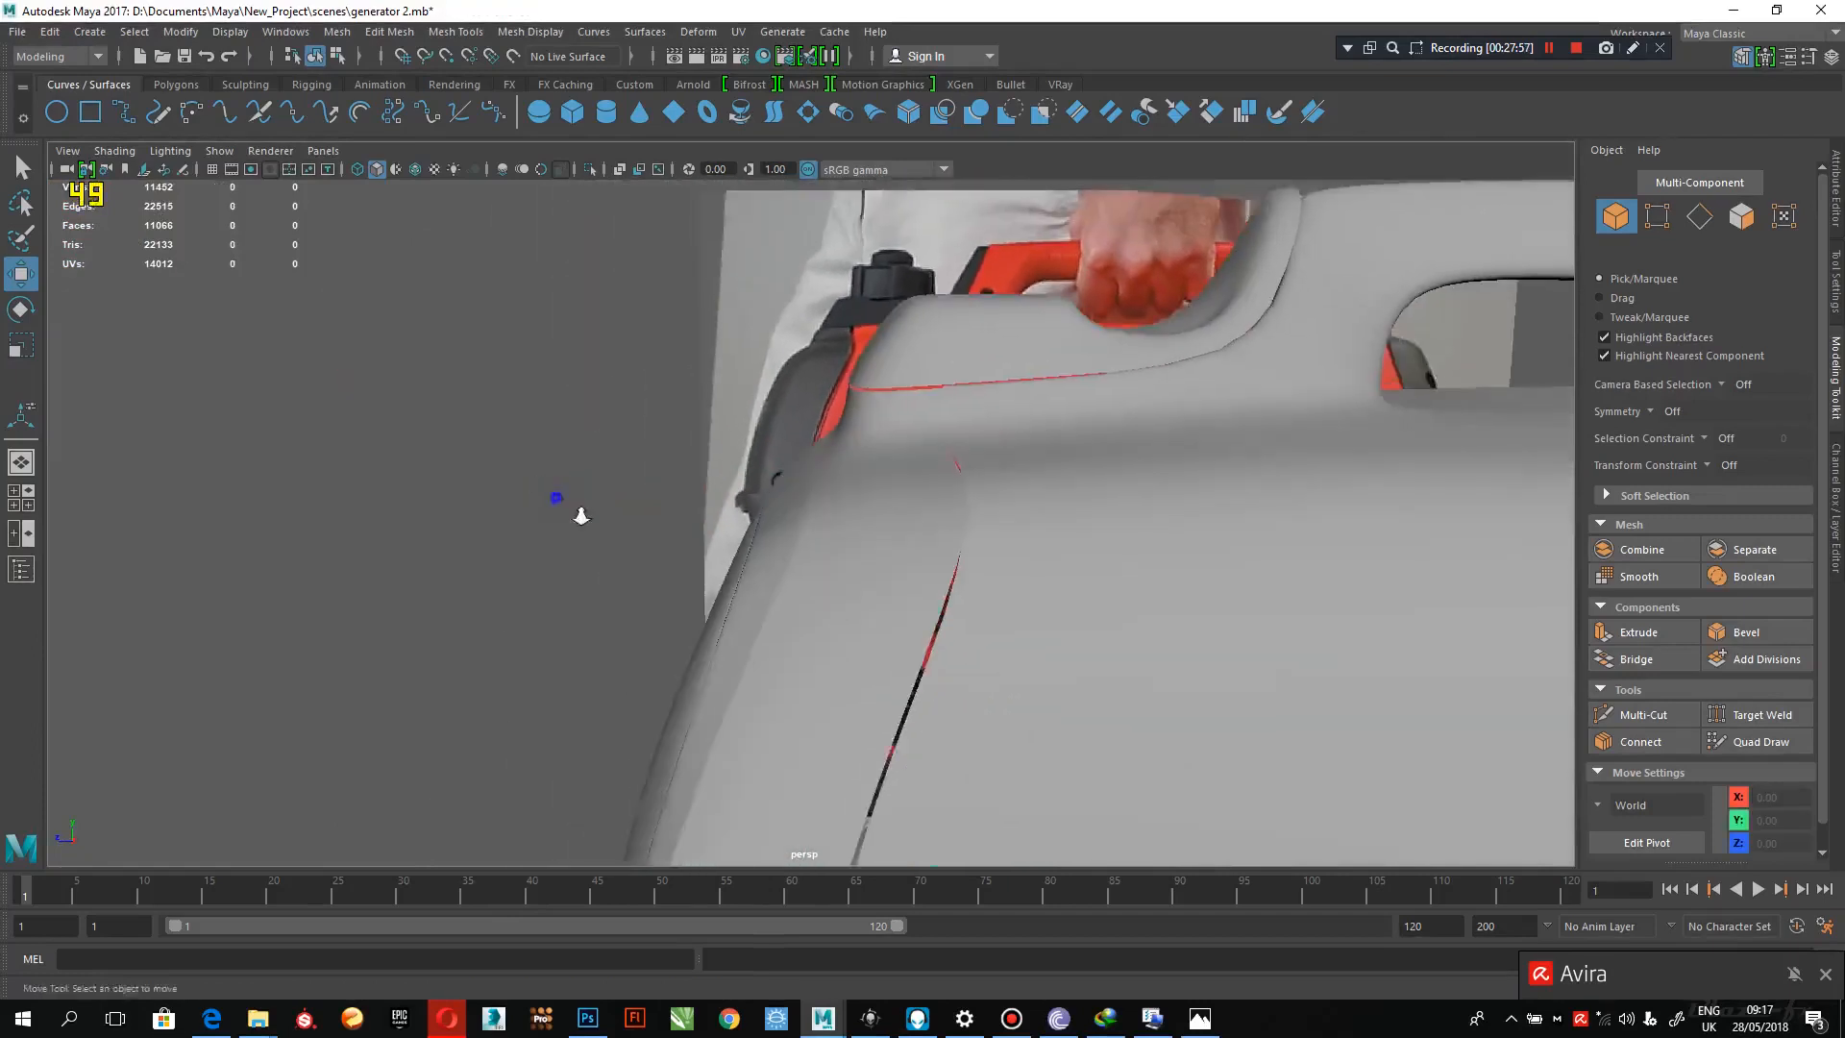
left_click(905, 438)
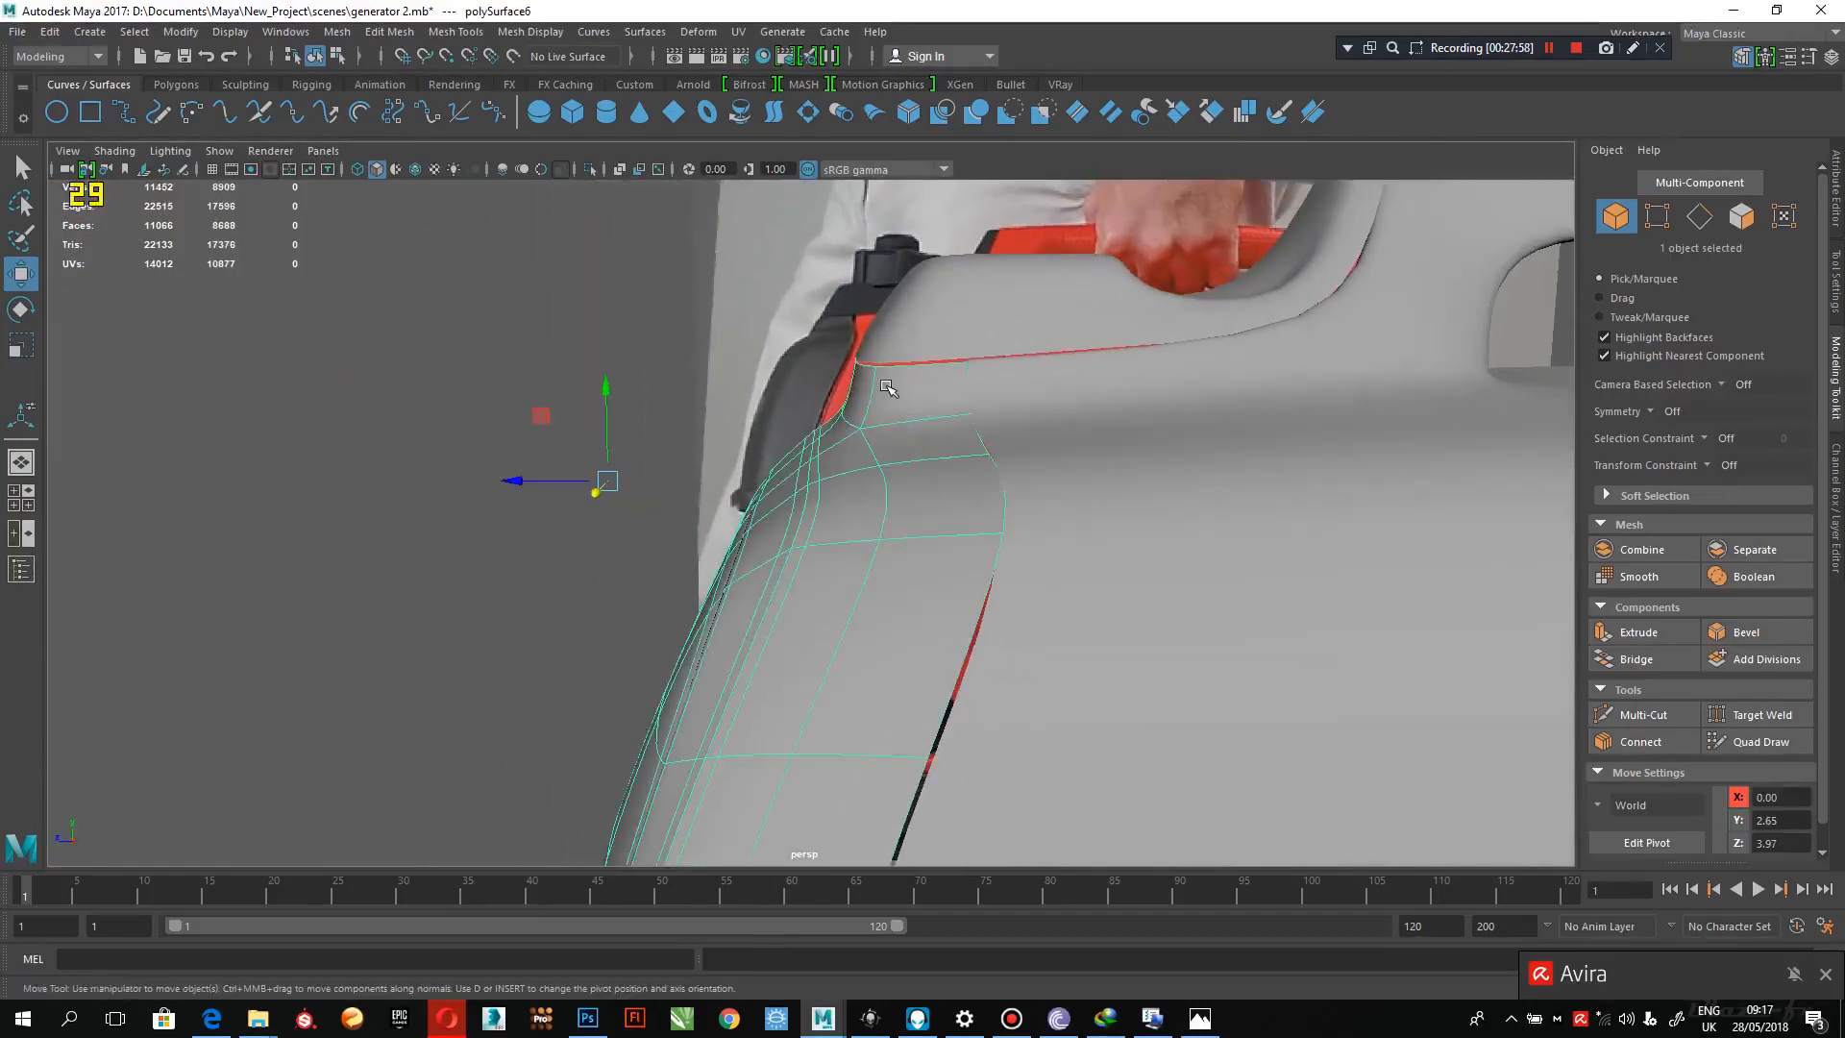
left_click_drag(892, 409, 891, 402, "alt")
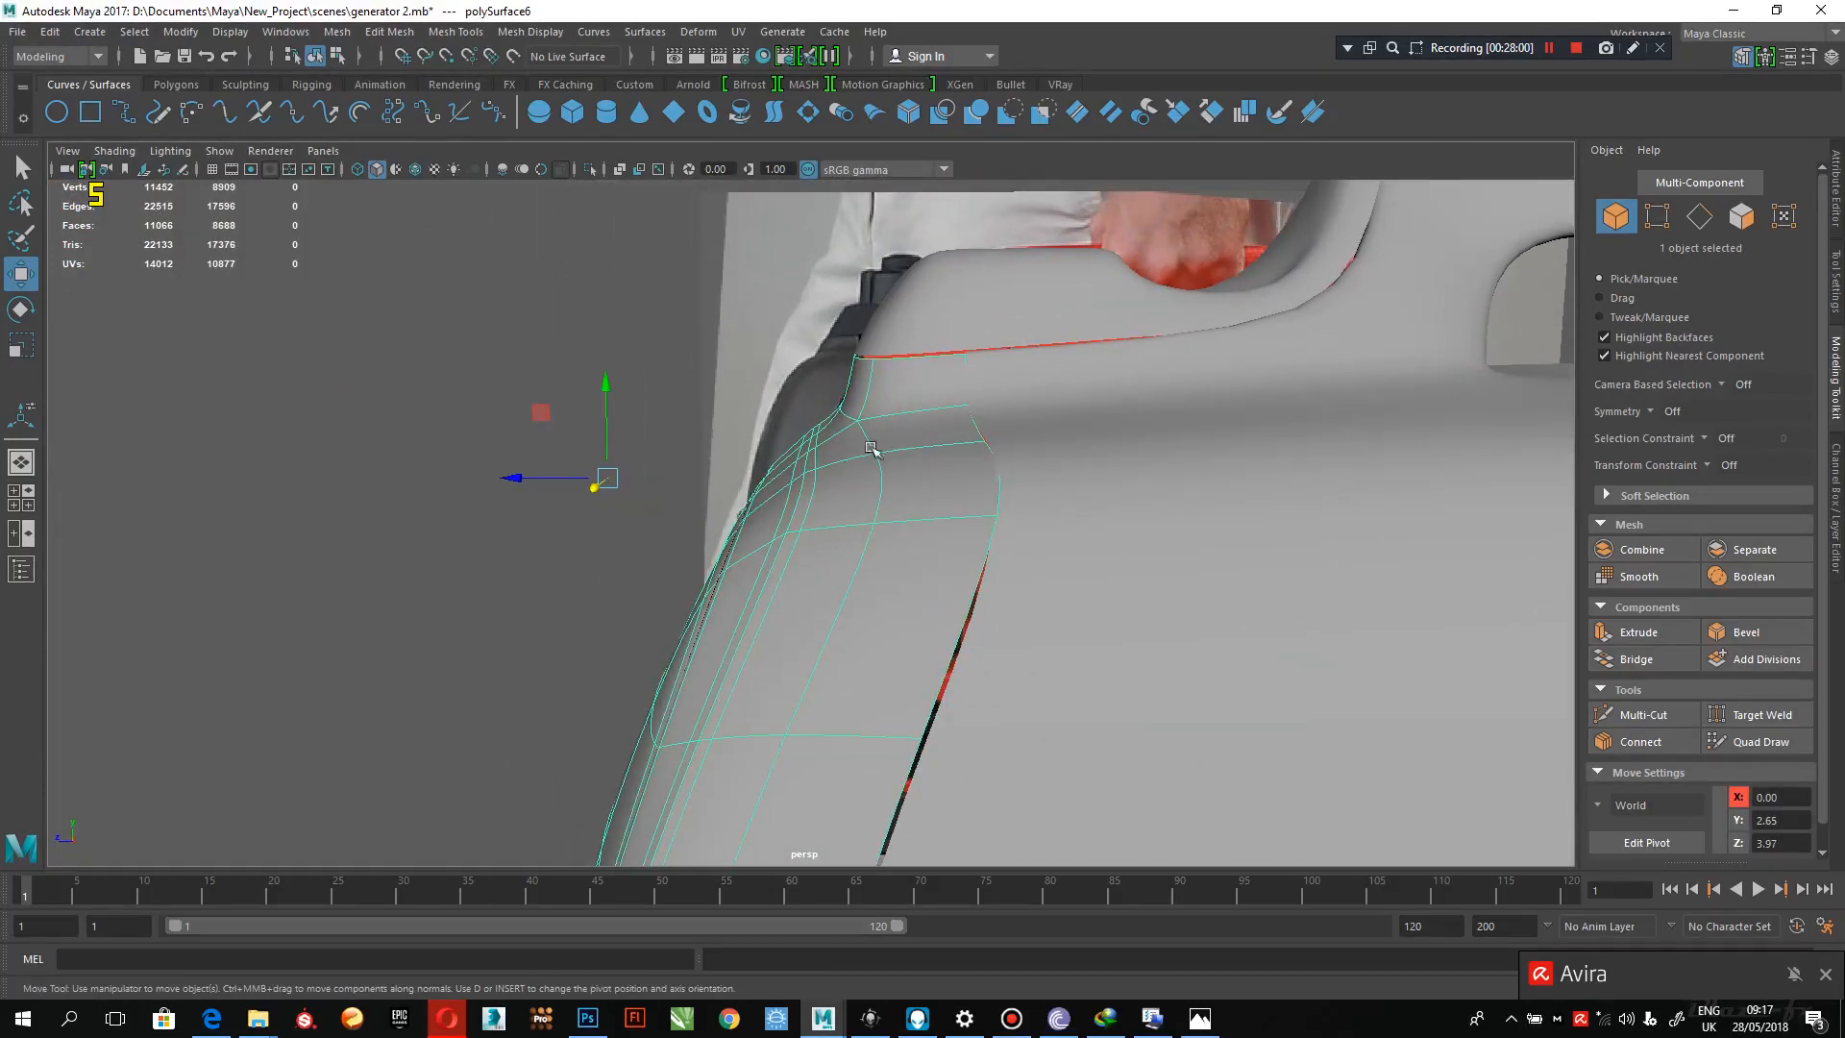
right_click_drag(811, 449, 740, 440)
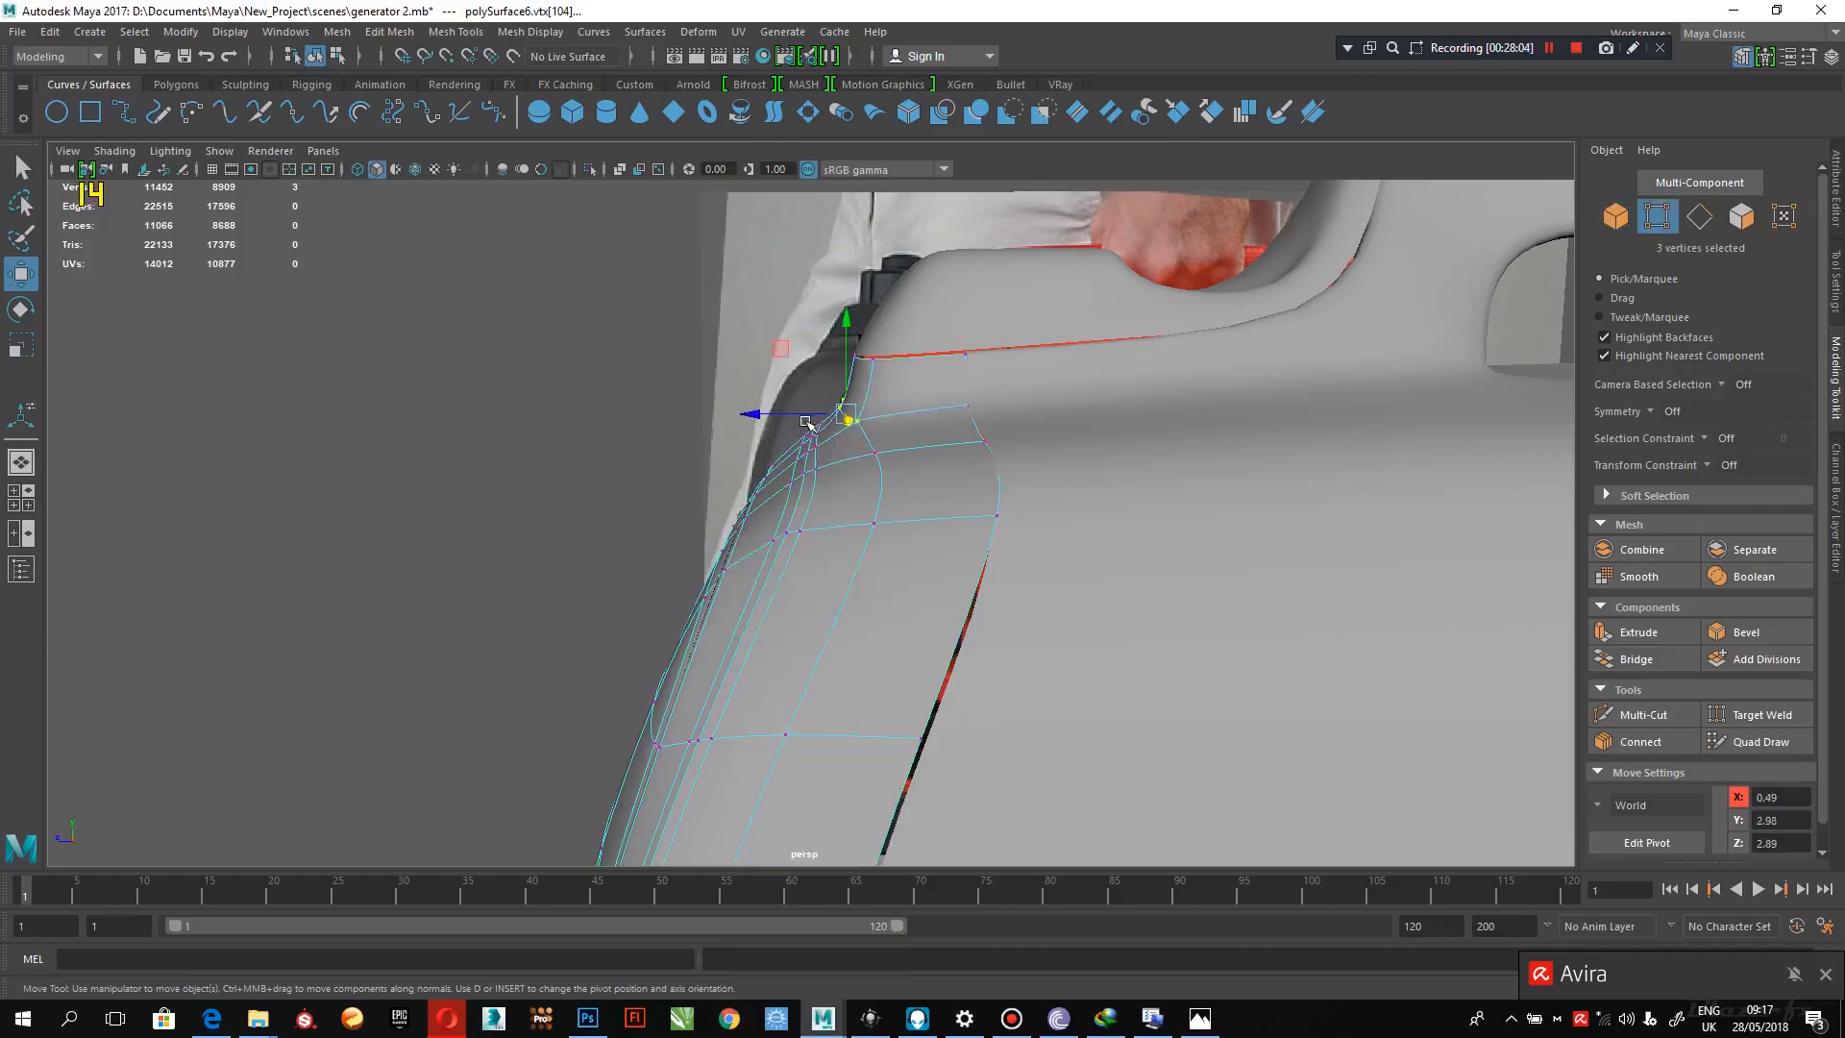
left_click_drag(803, 414, 808, 415)
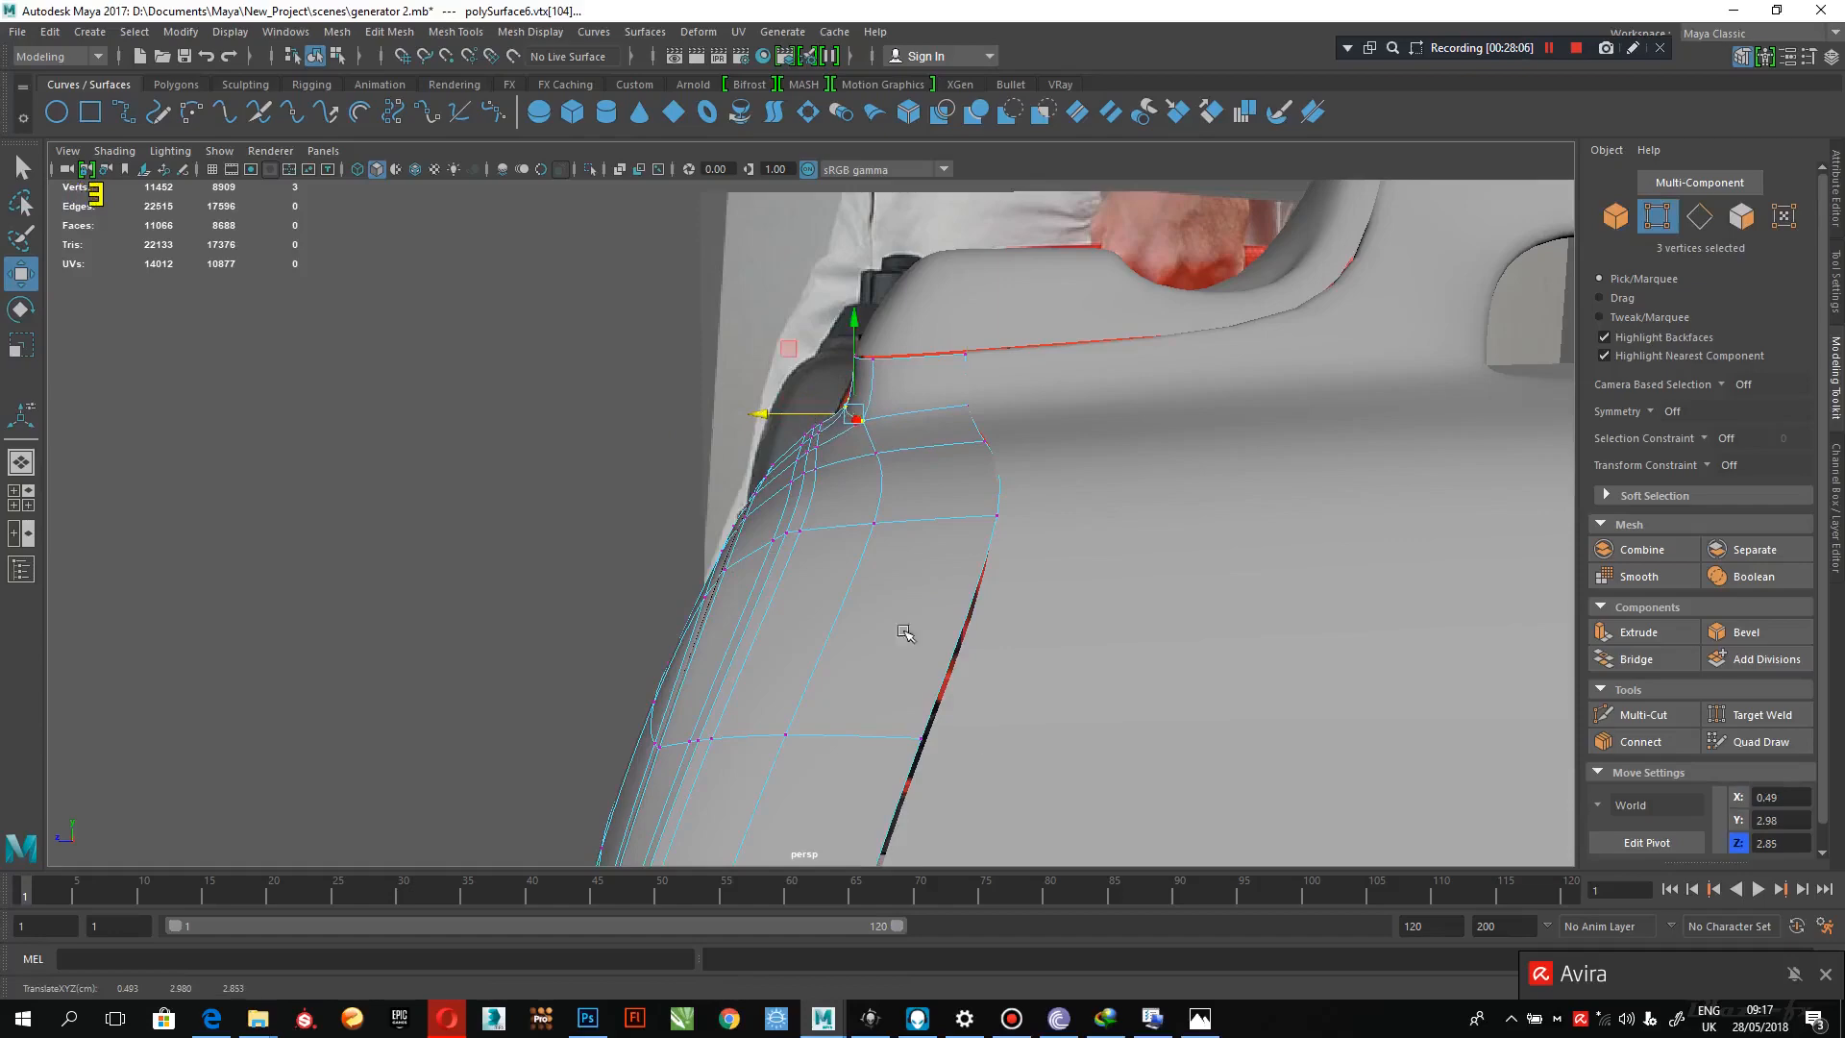
- Check the generator reference photo and move the three vertices on the front casing panel's top edge back to about Z 2.80
left_click(1199, 1021)
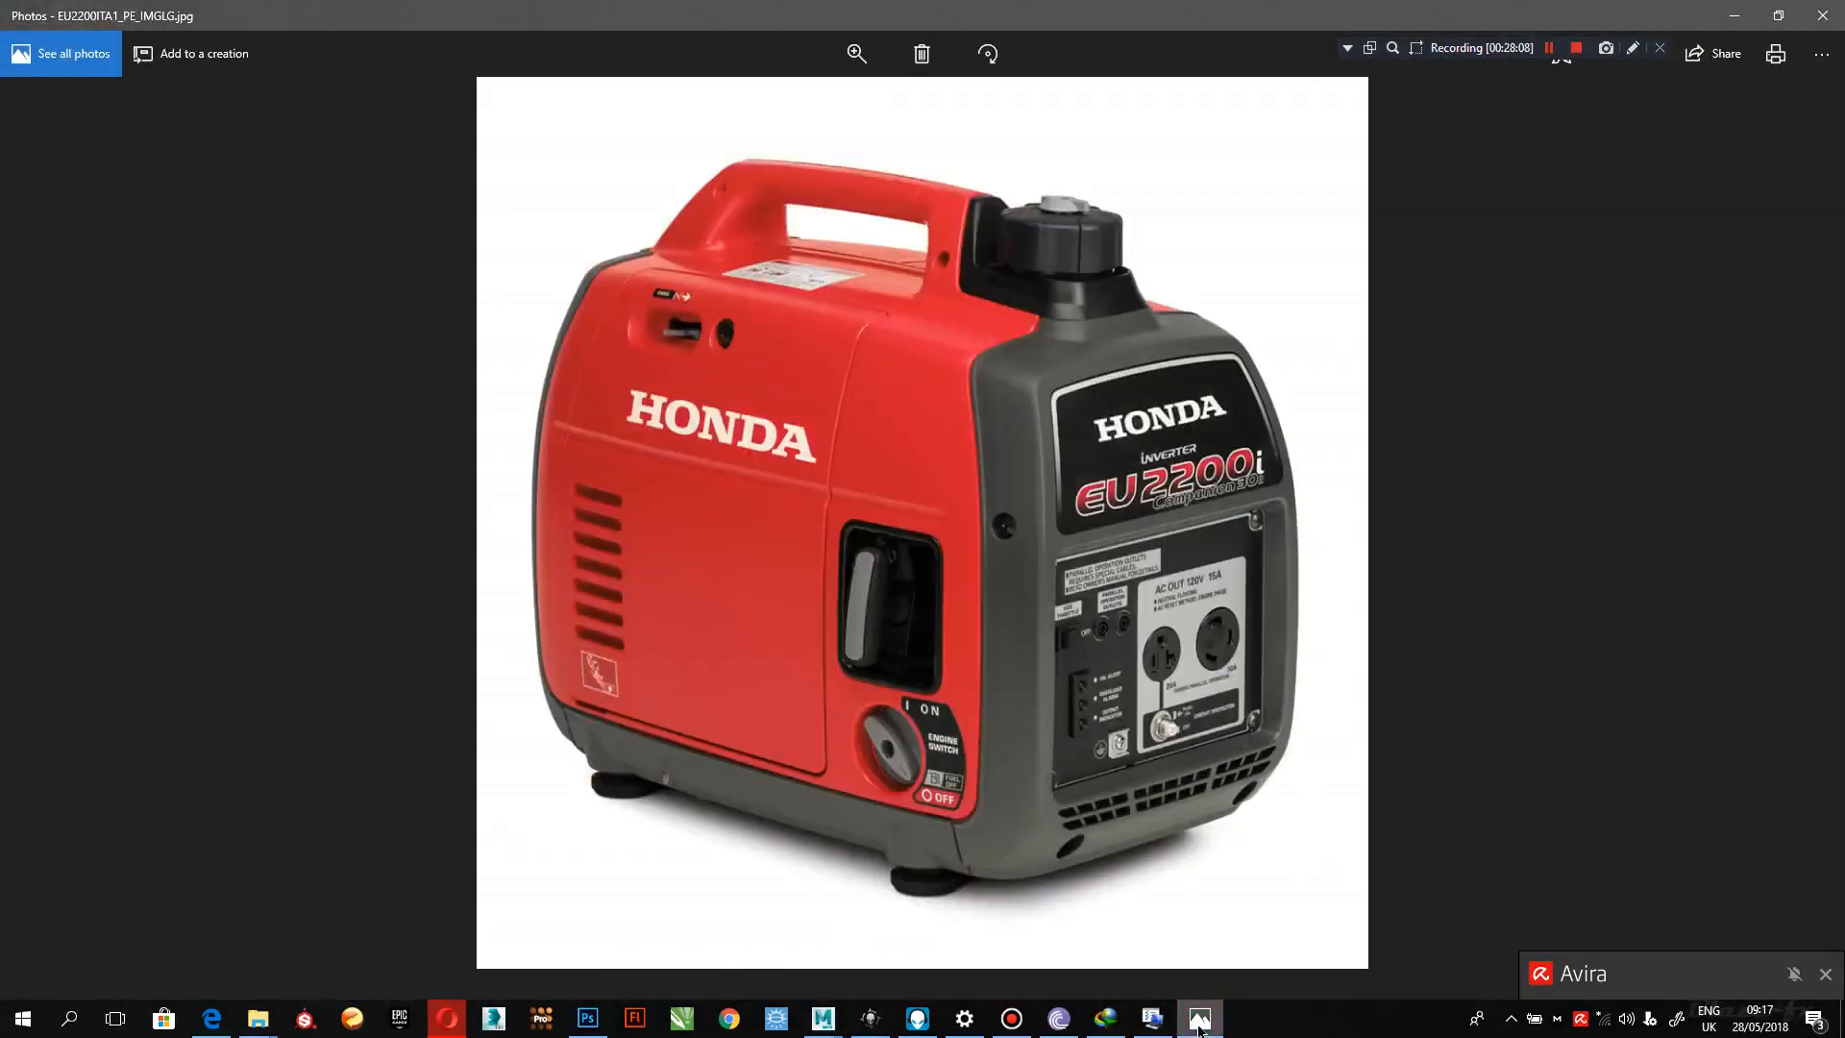
left_click(1199, 1020)
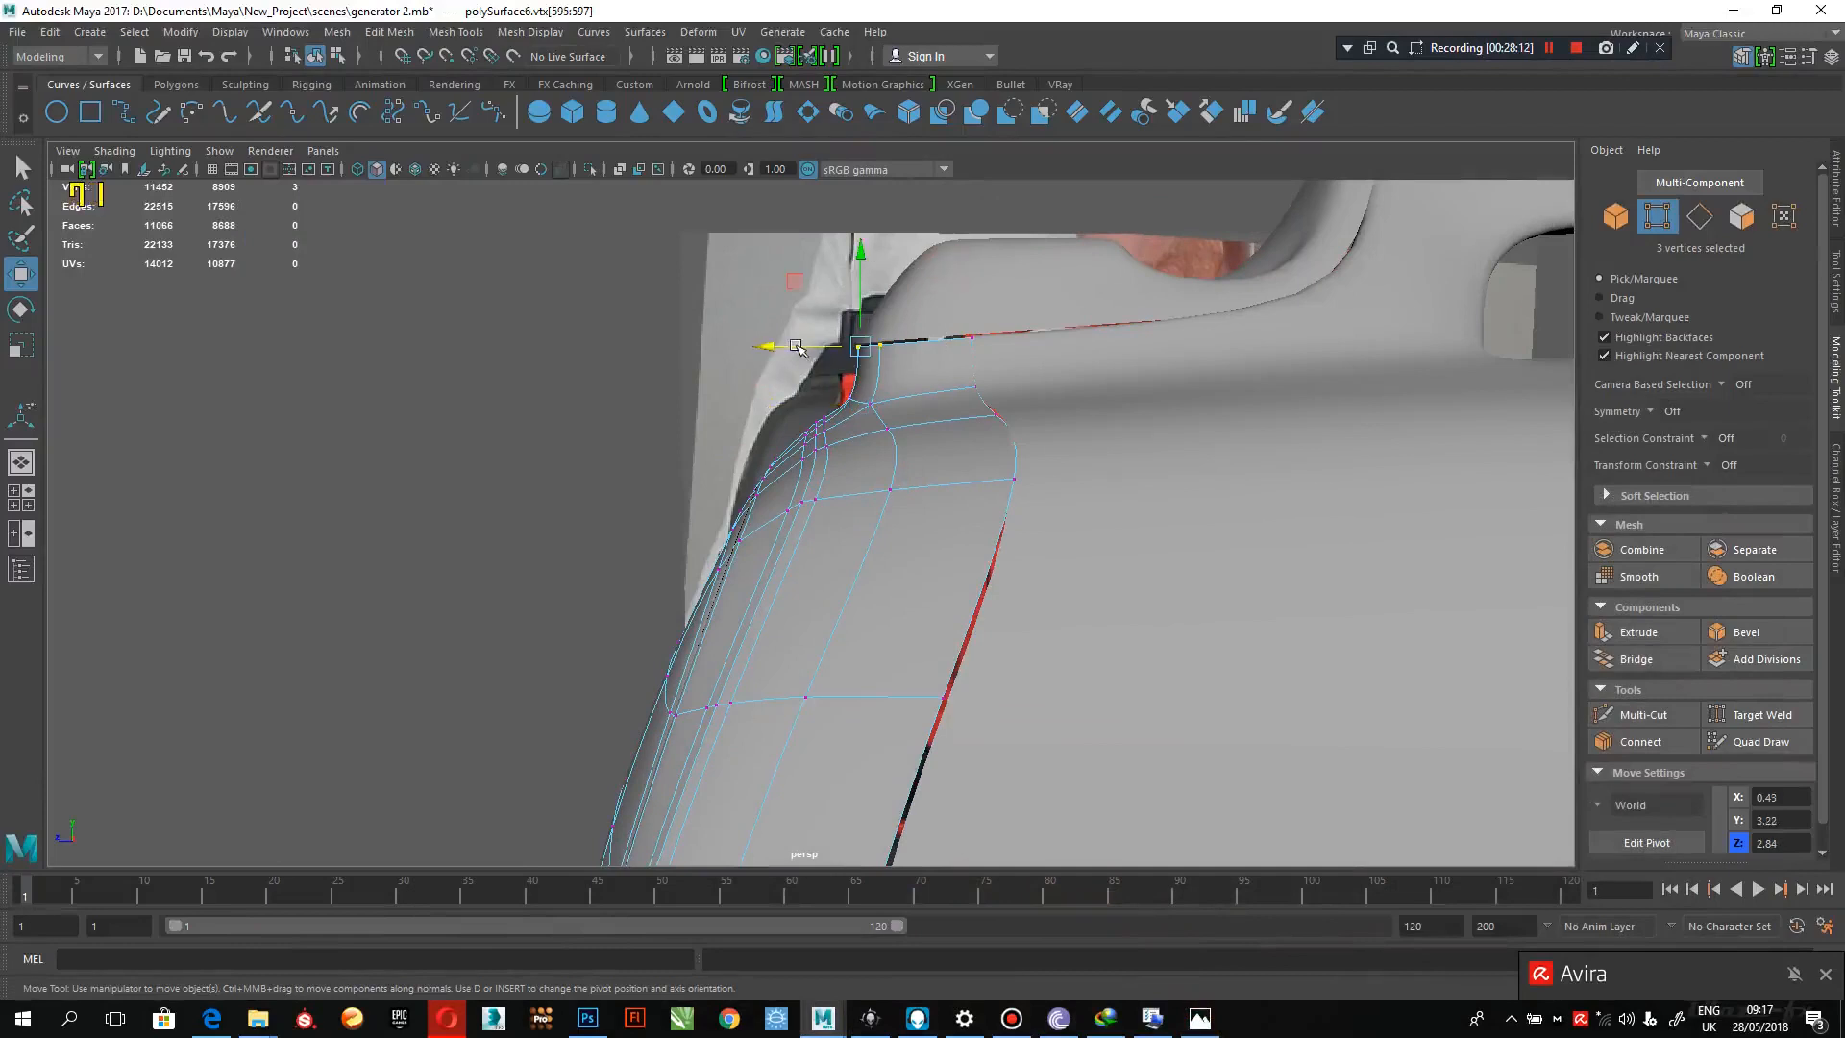
left_click_drag(797, 347, 808, 342)
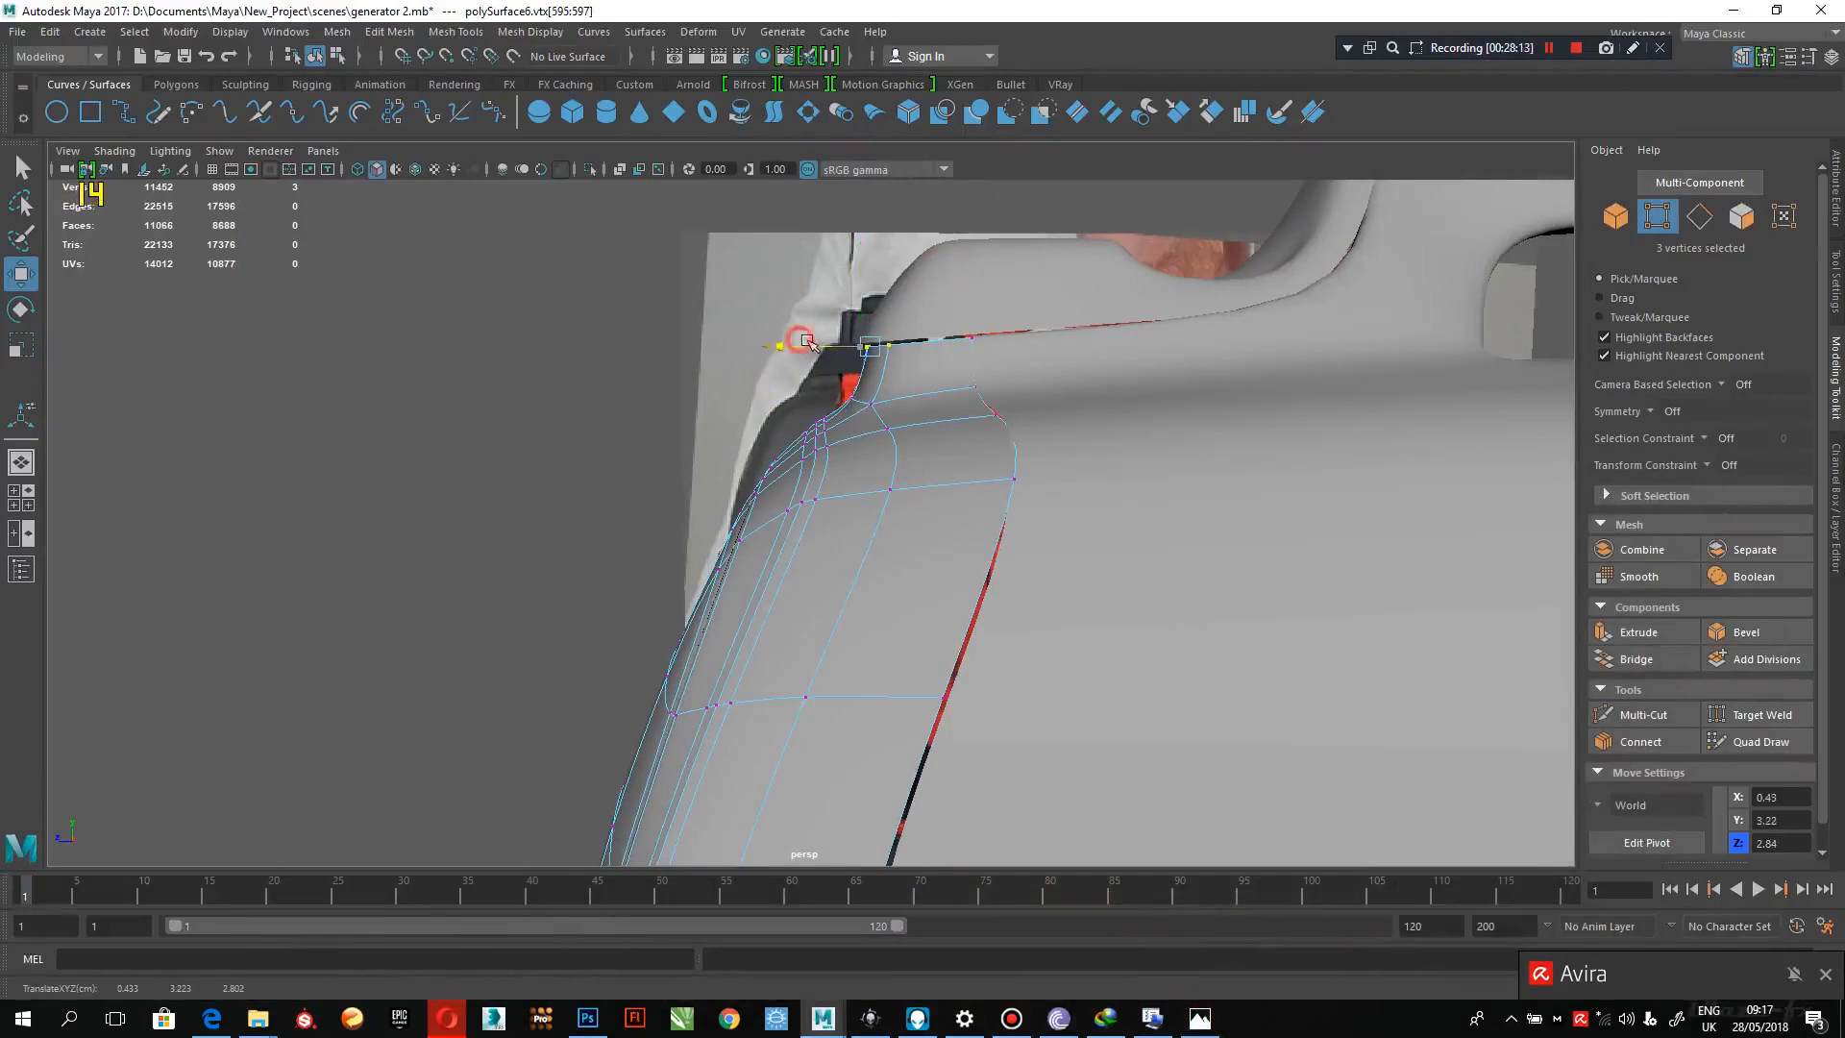
- Select the sixteen vertices forming the front of the top piece and move them back to Z 2.65
left_click(957, 280)
right_click_drag(942, 291, 889, 300)
middle_click_drag(936, 336, 878, 439, "alt")
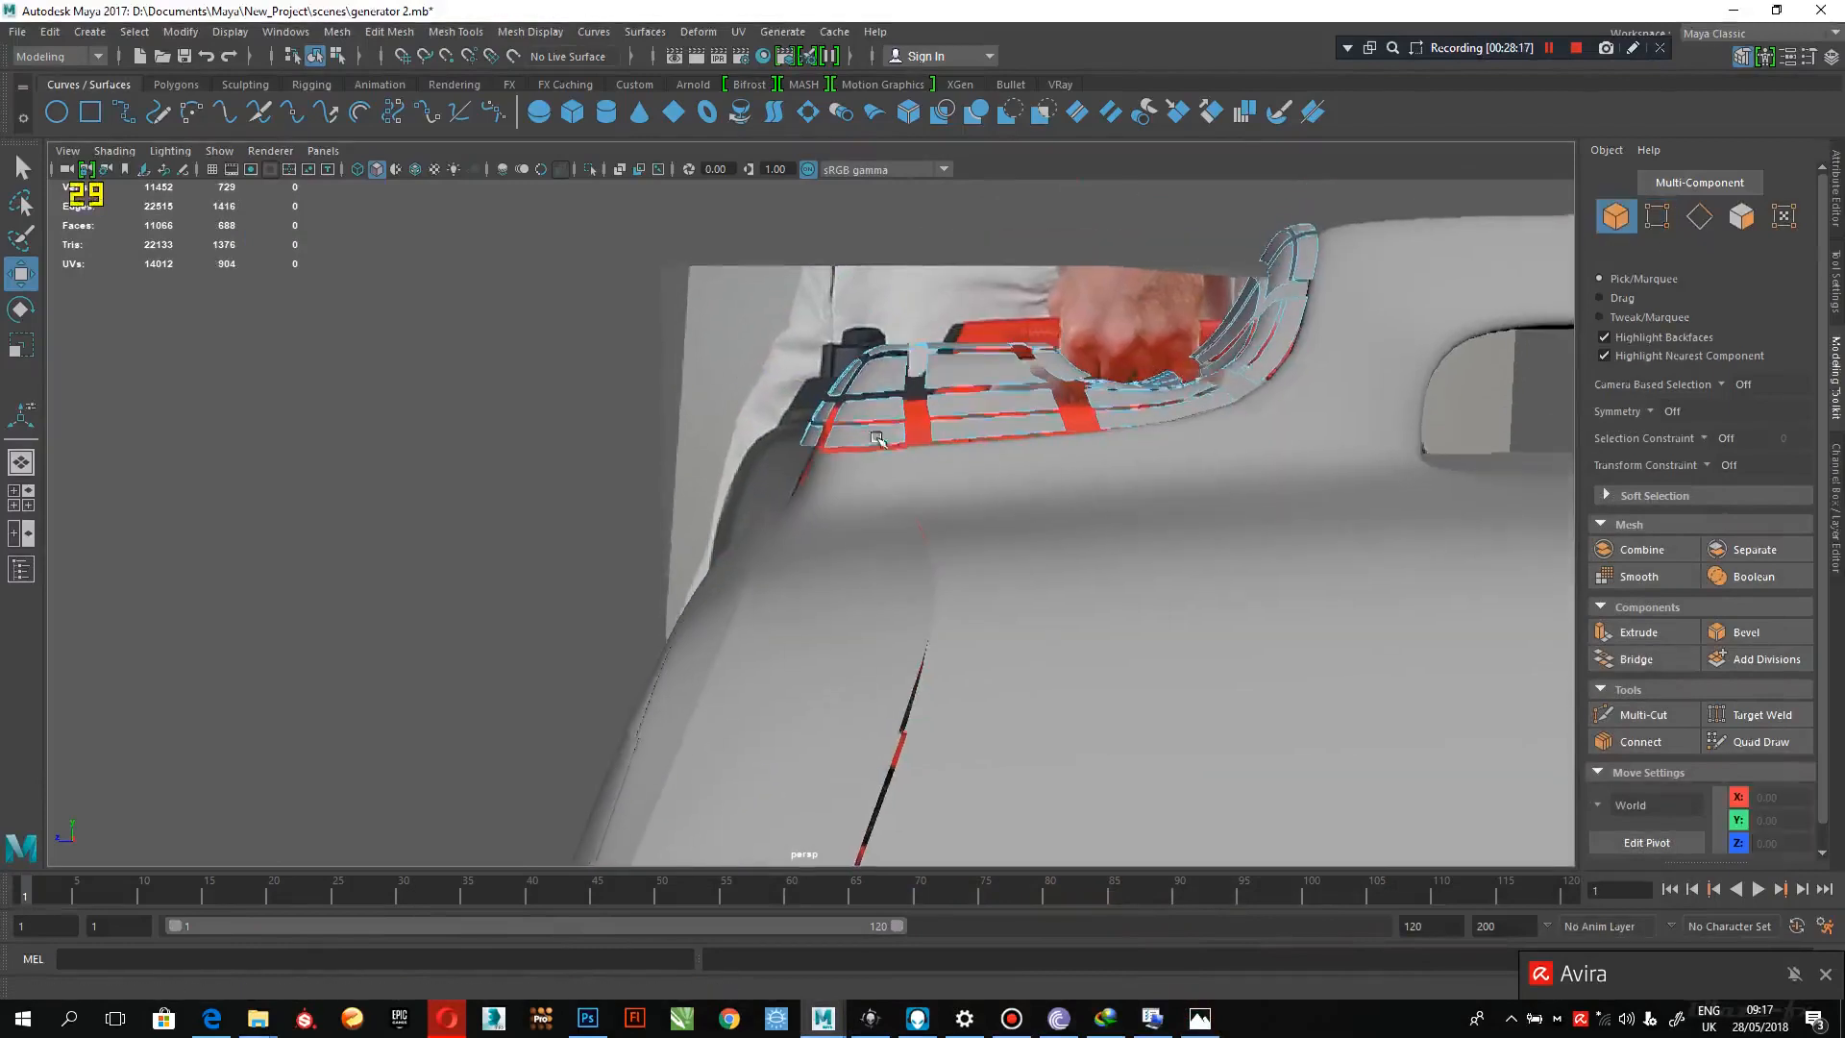
right_click_drag(877, 439, 873, 490)
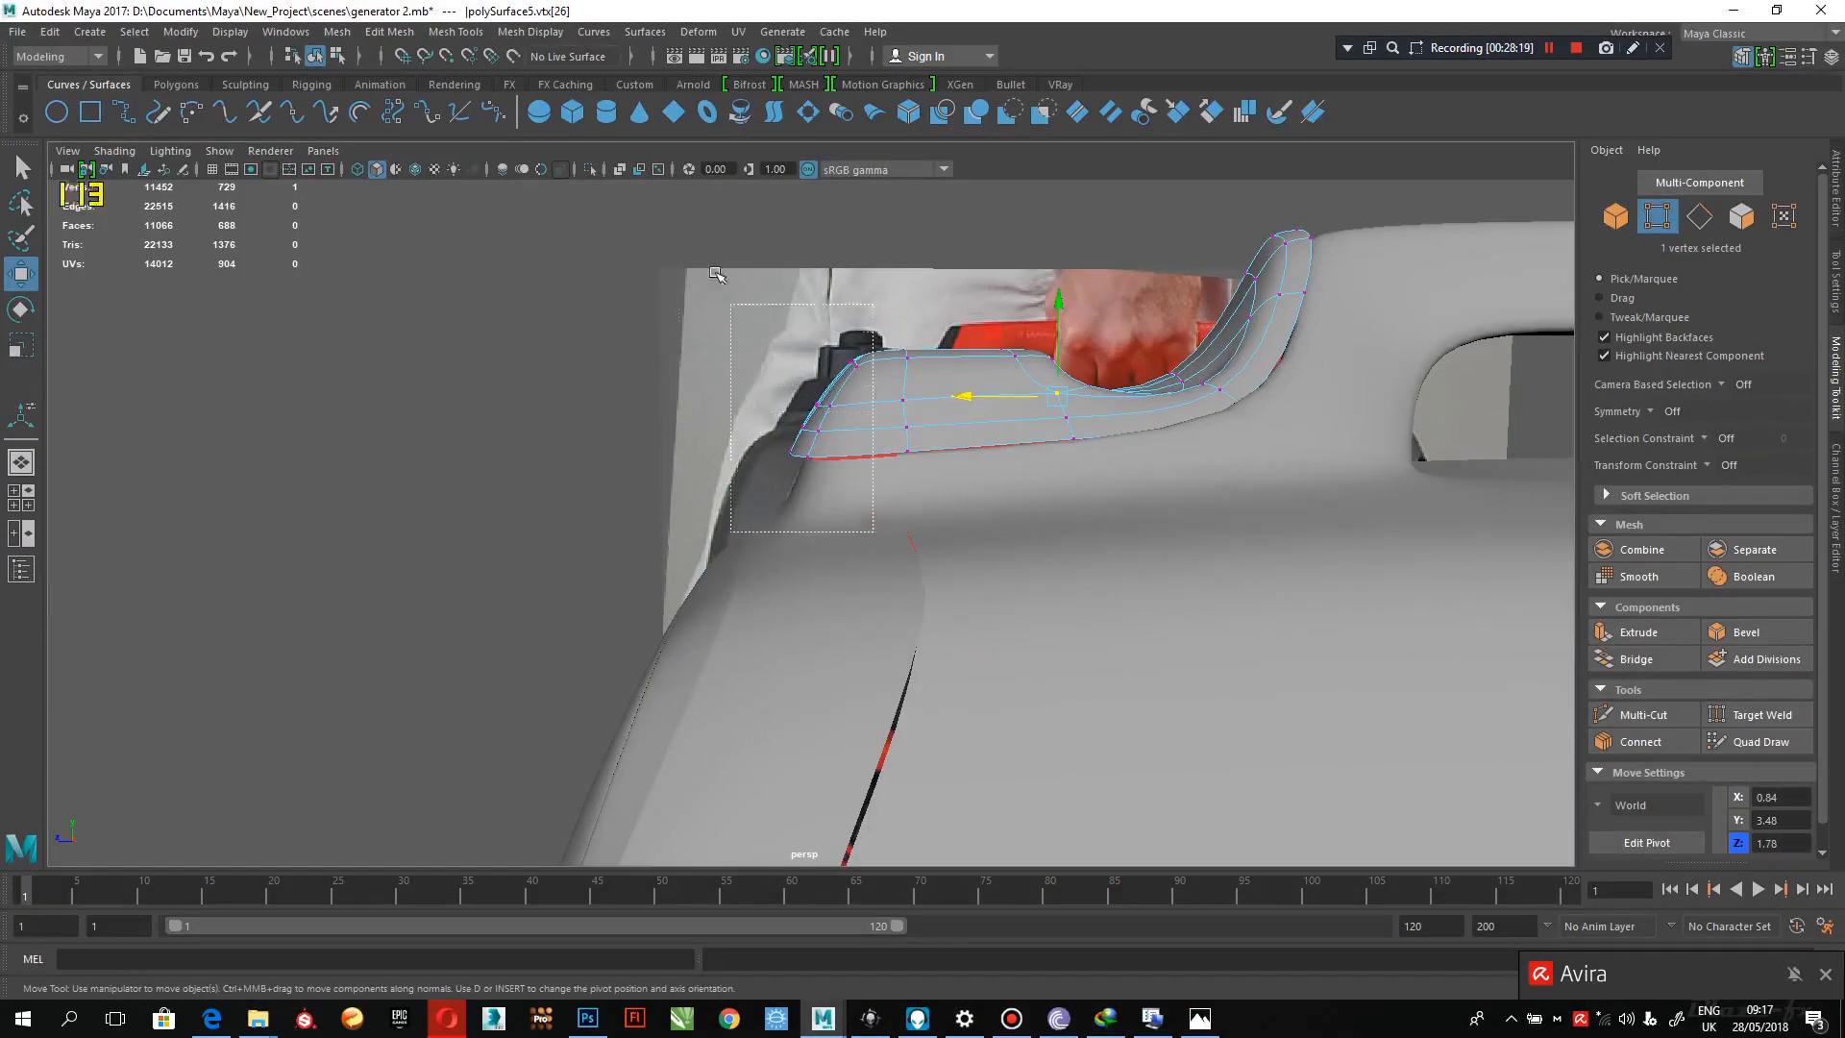
left_click_drag(779, 400, 789, 399)
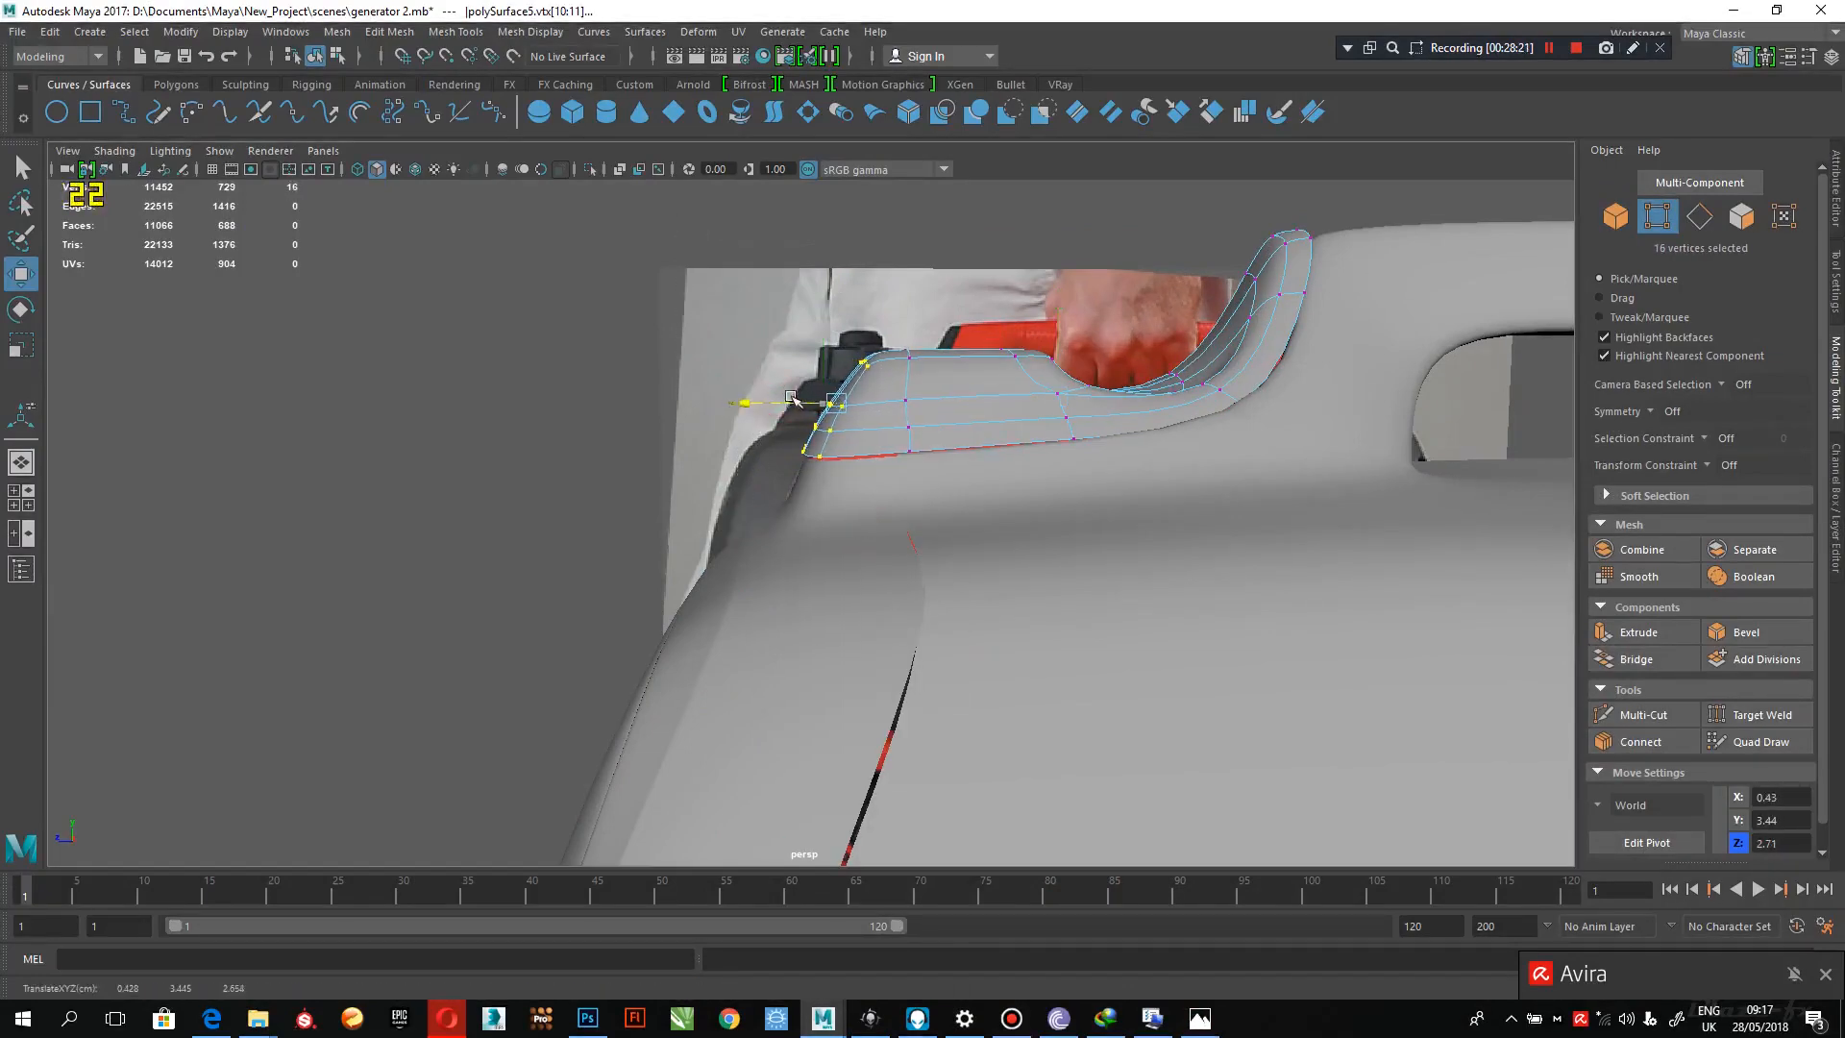
- Compare the top piece's front face with the side reference and inspect its seams with the casing in perspective
key("space")
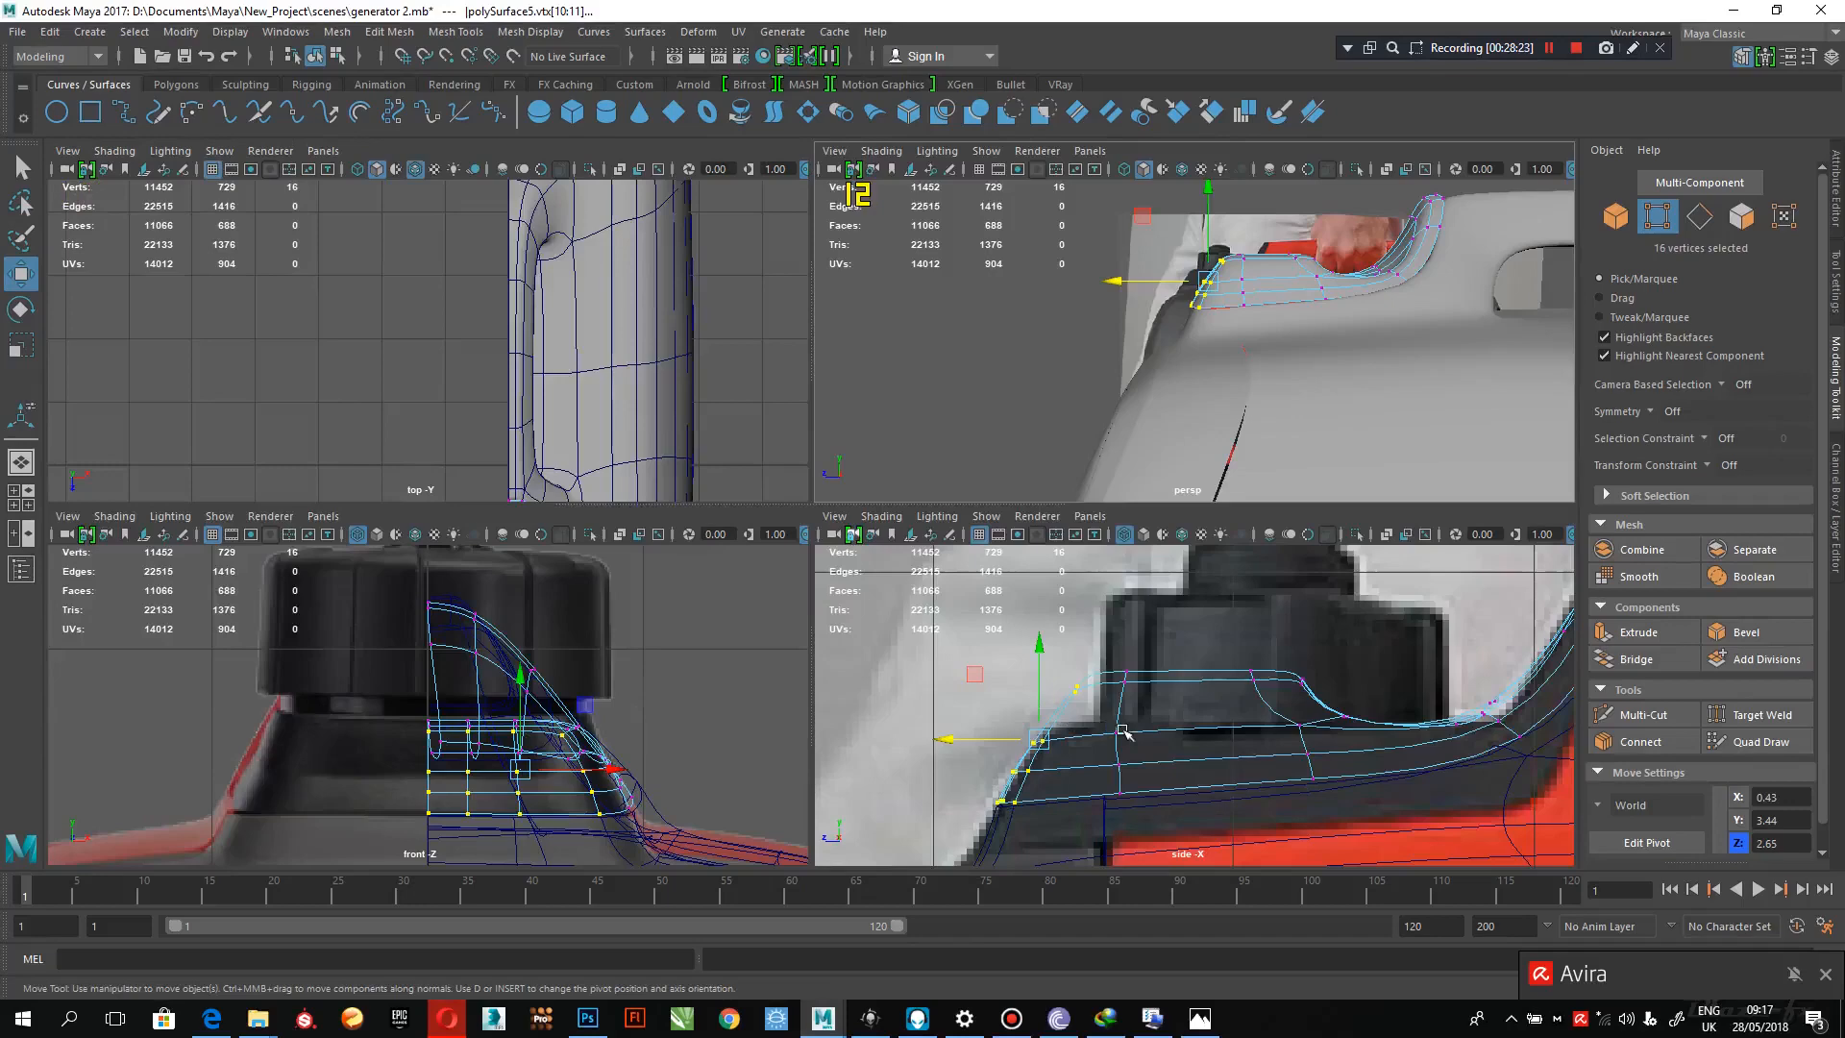
middle_click_drag(1056, 800, 1078, 721, "alt")
key("space")
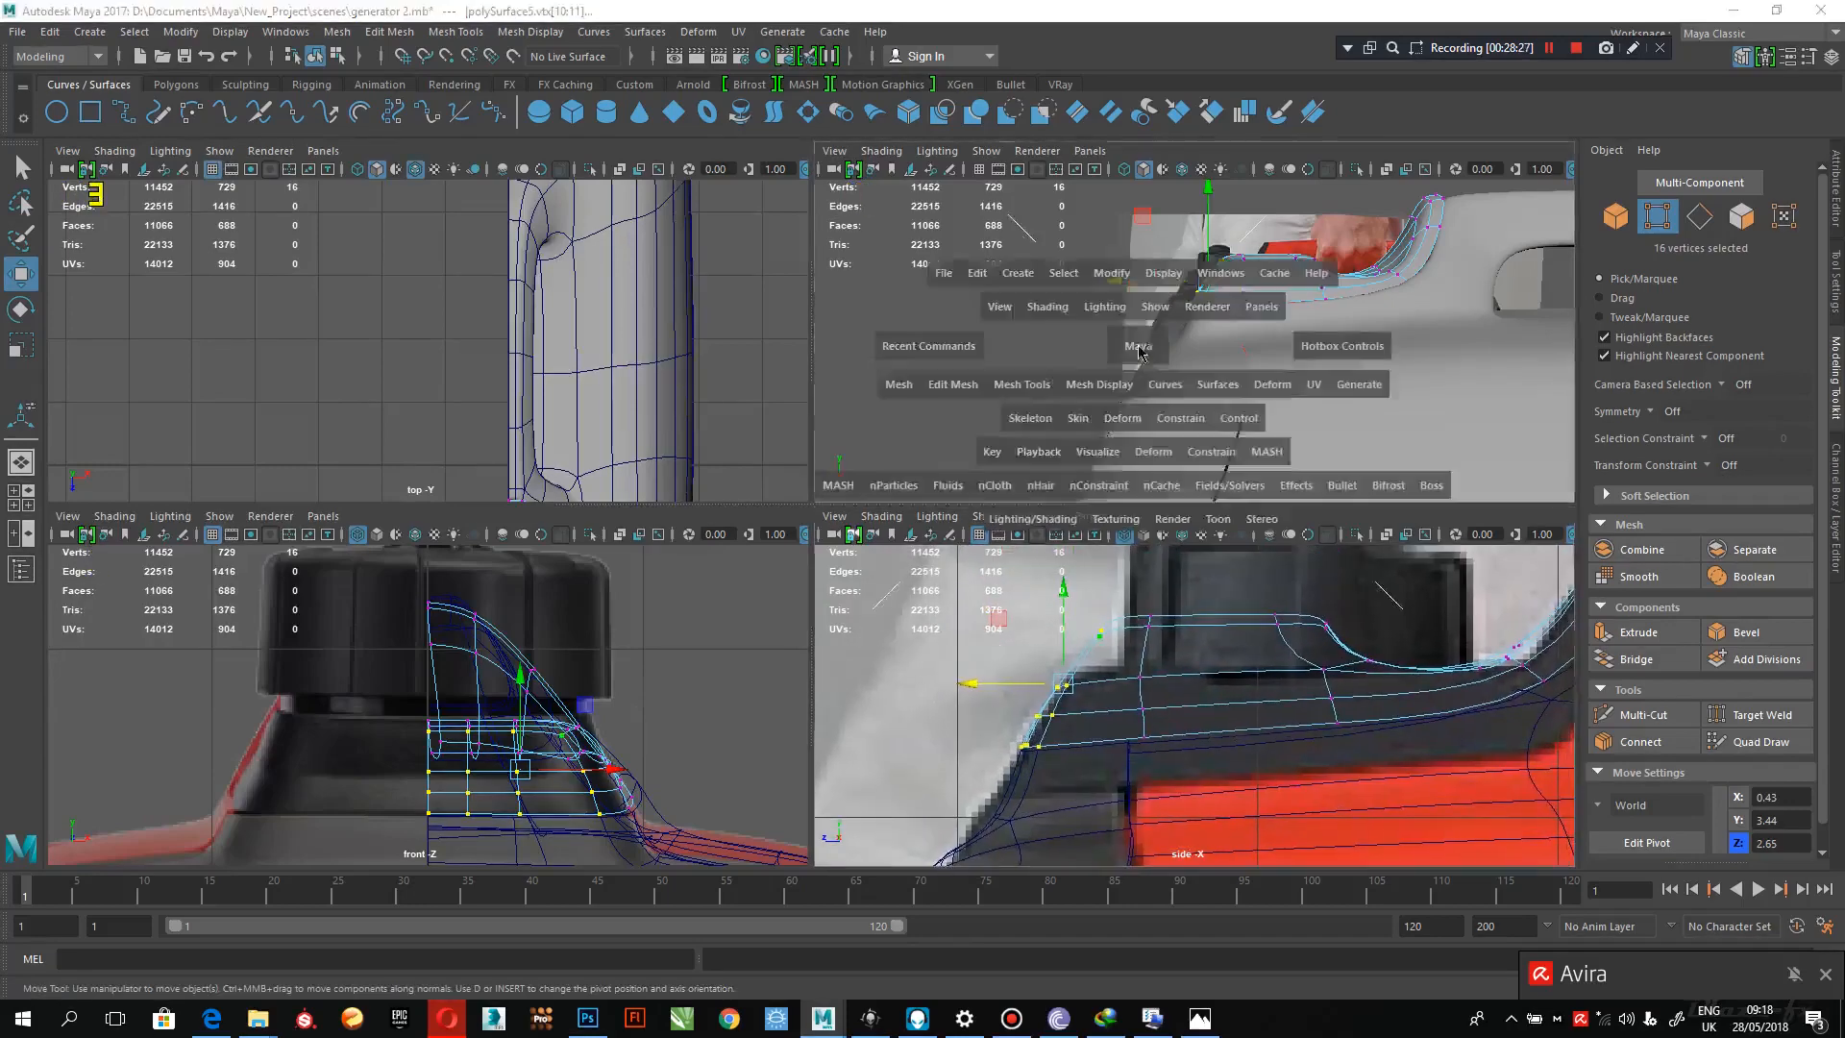
left_click_drag(980, 505, 840, 459, "alt")
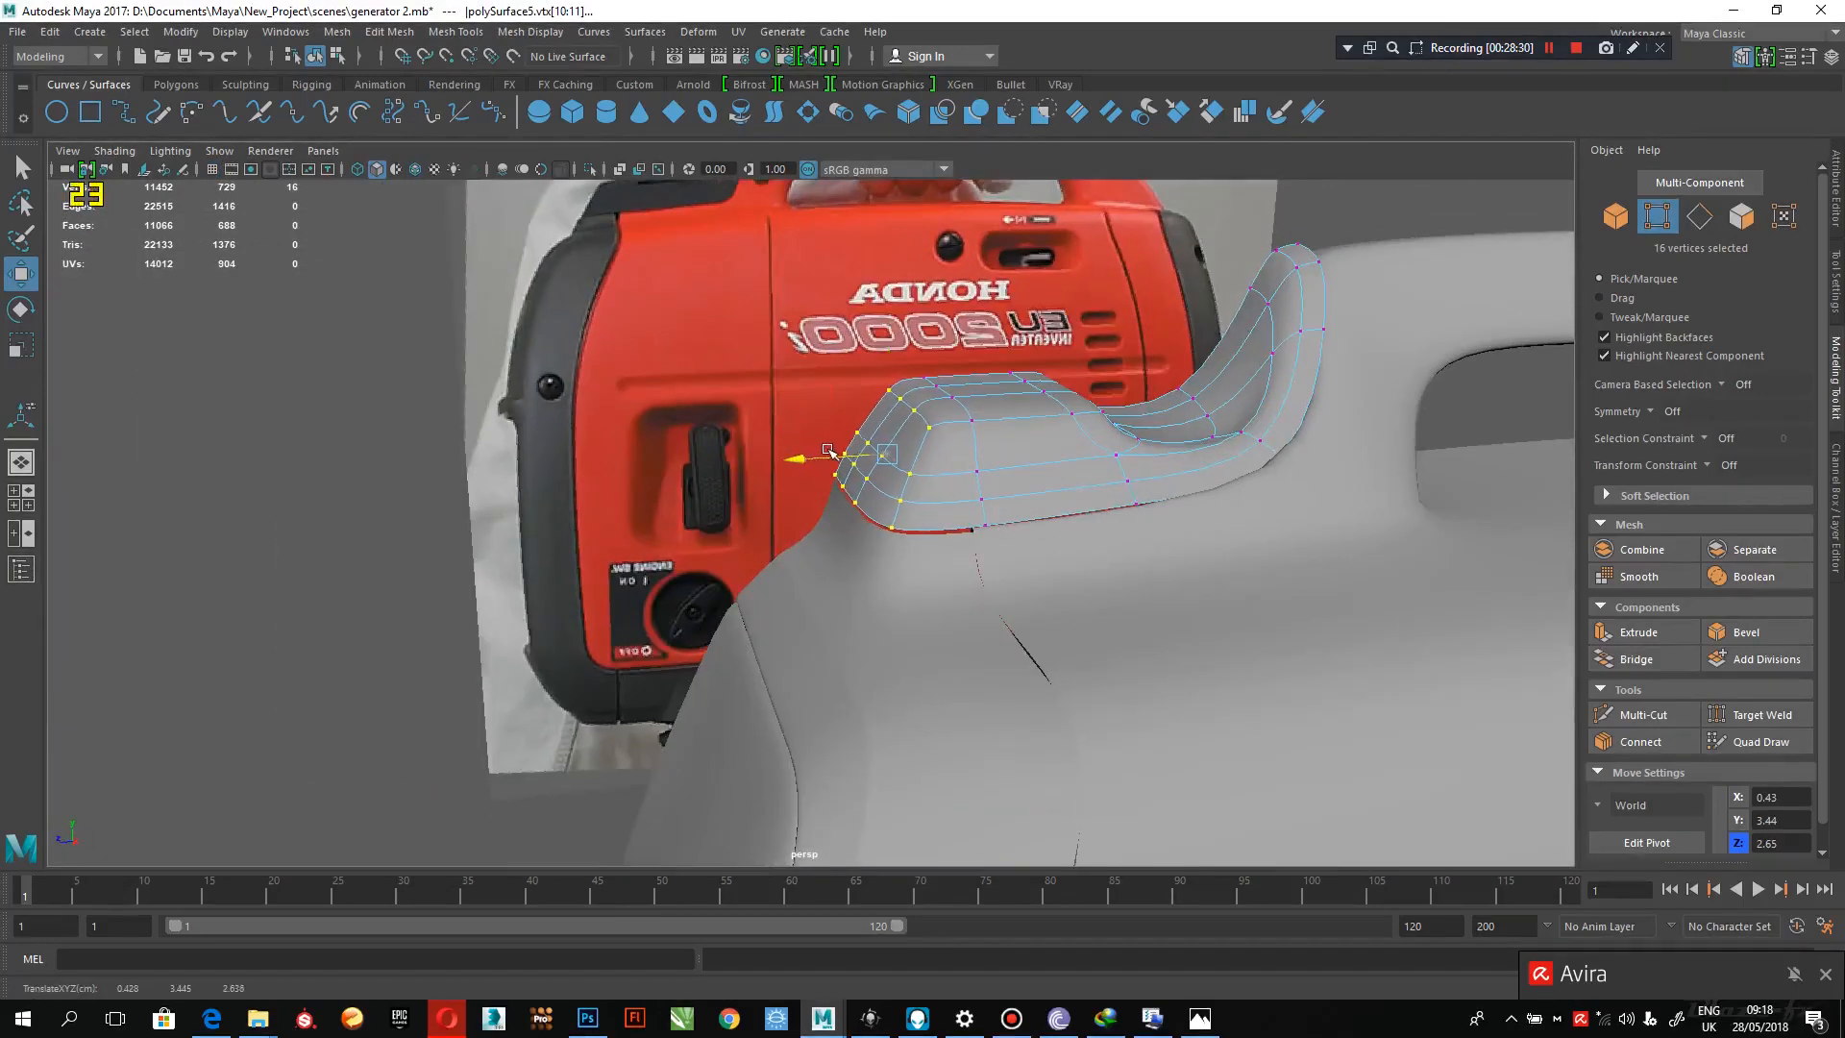
right_click_drag(966, 421, 1055, 387)
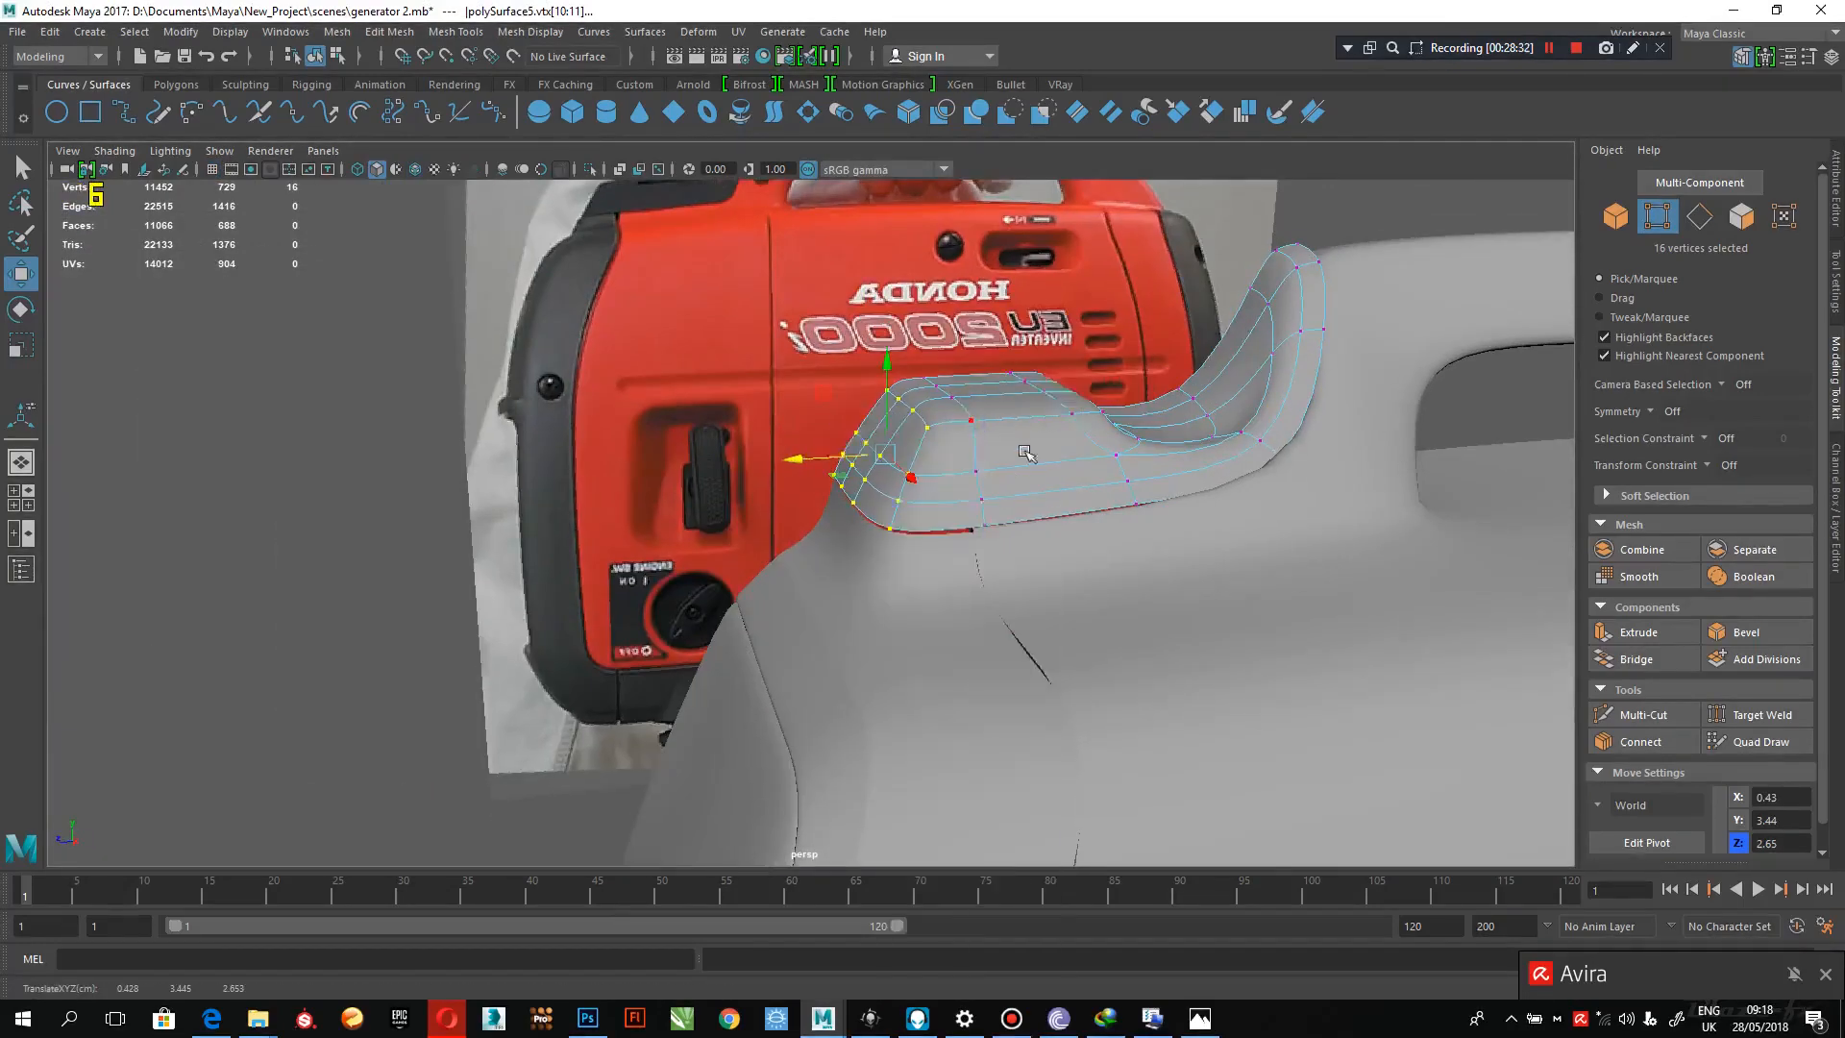
left_click_drag(1105, 433, 970, 427, "alt")
left_click(535, 362)
left_click_drag(541, 370, 1079, 579, "alt")
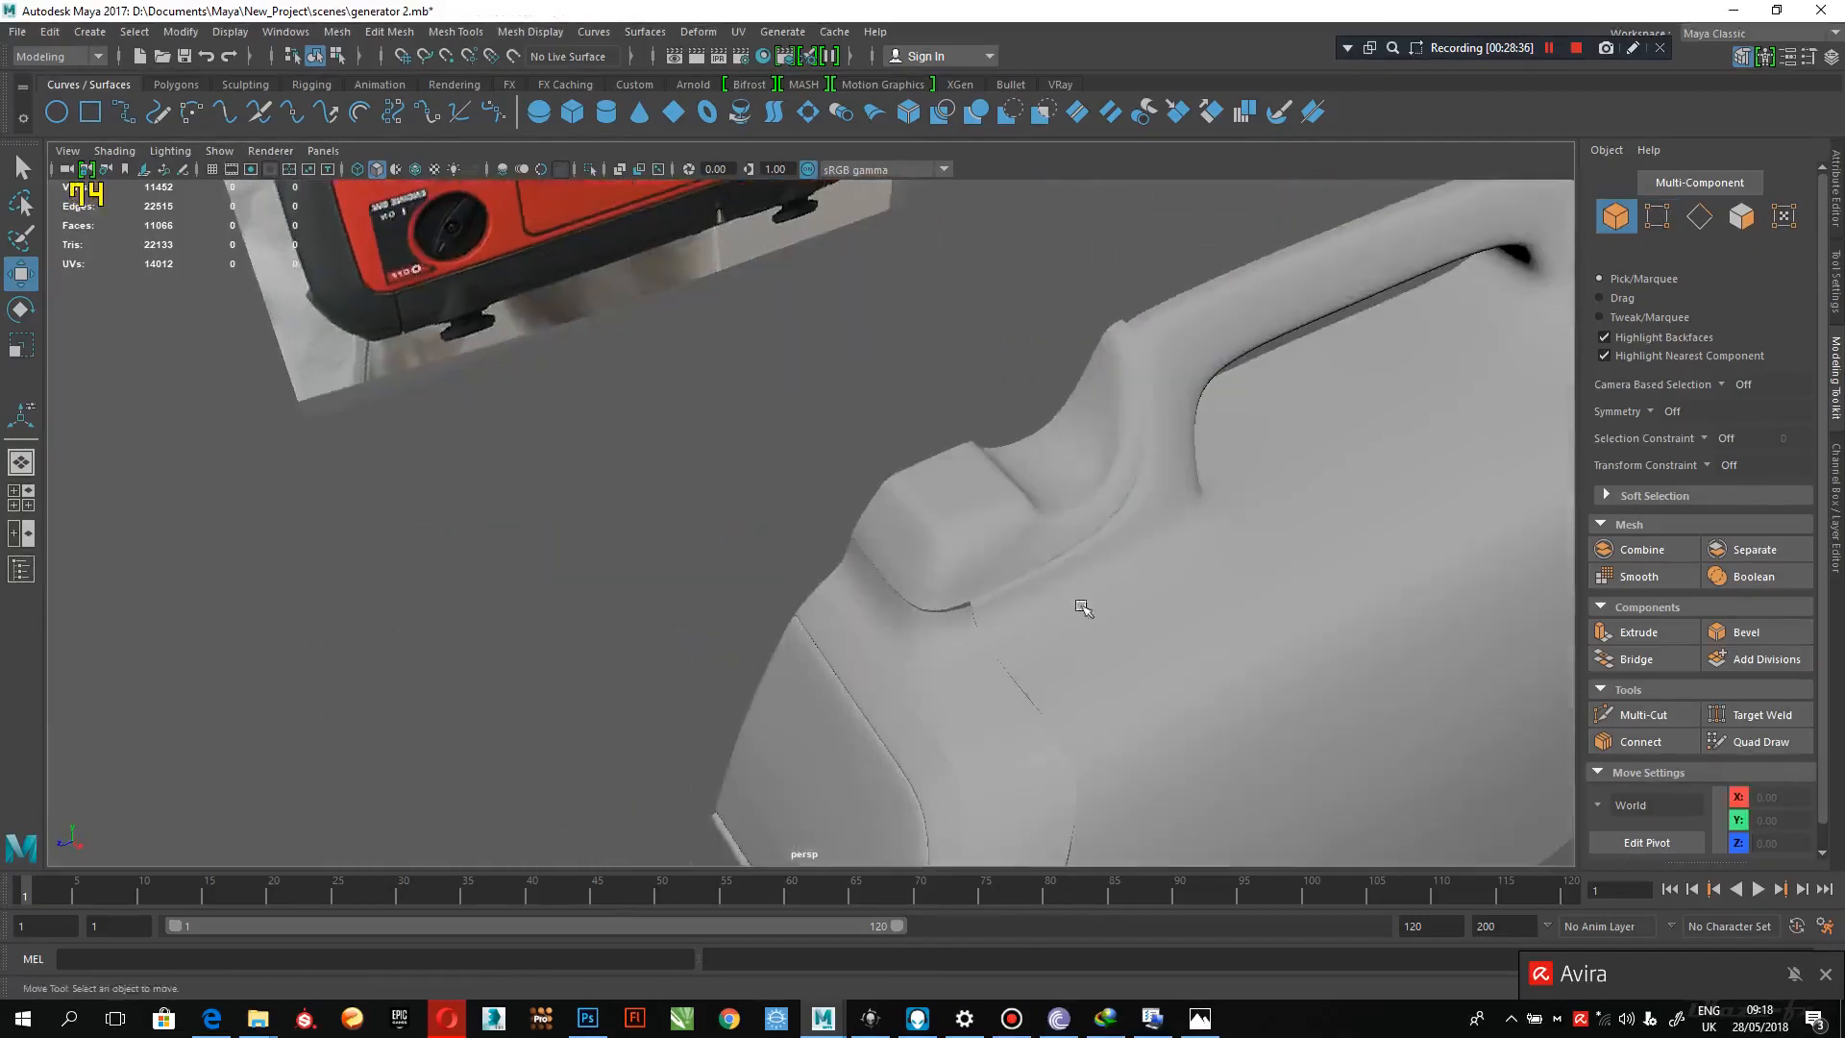
- Compare the outlines of the top piece and side panel with the front reference, ending with the side panel selected
mouse_move(980, 515)
left_mouse_down("alt")
mouse_move(969, 487)
mouse_move(978, 503)
left_mouse_up("alt")
key("space")
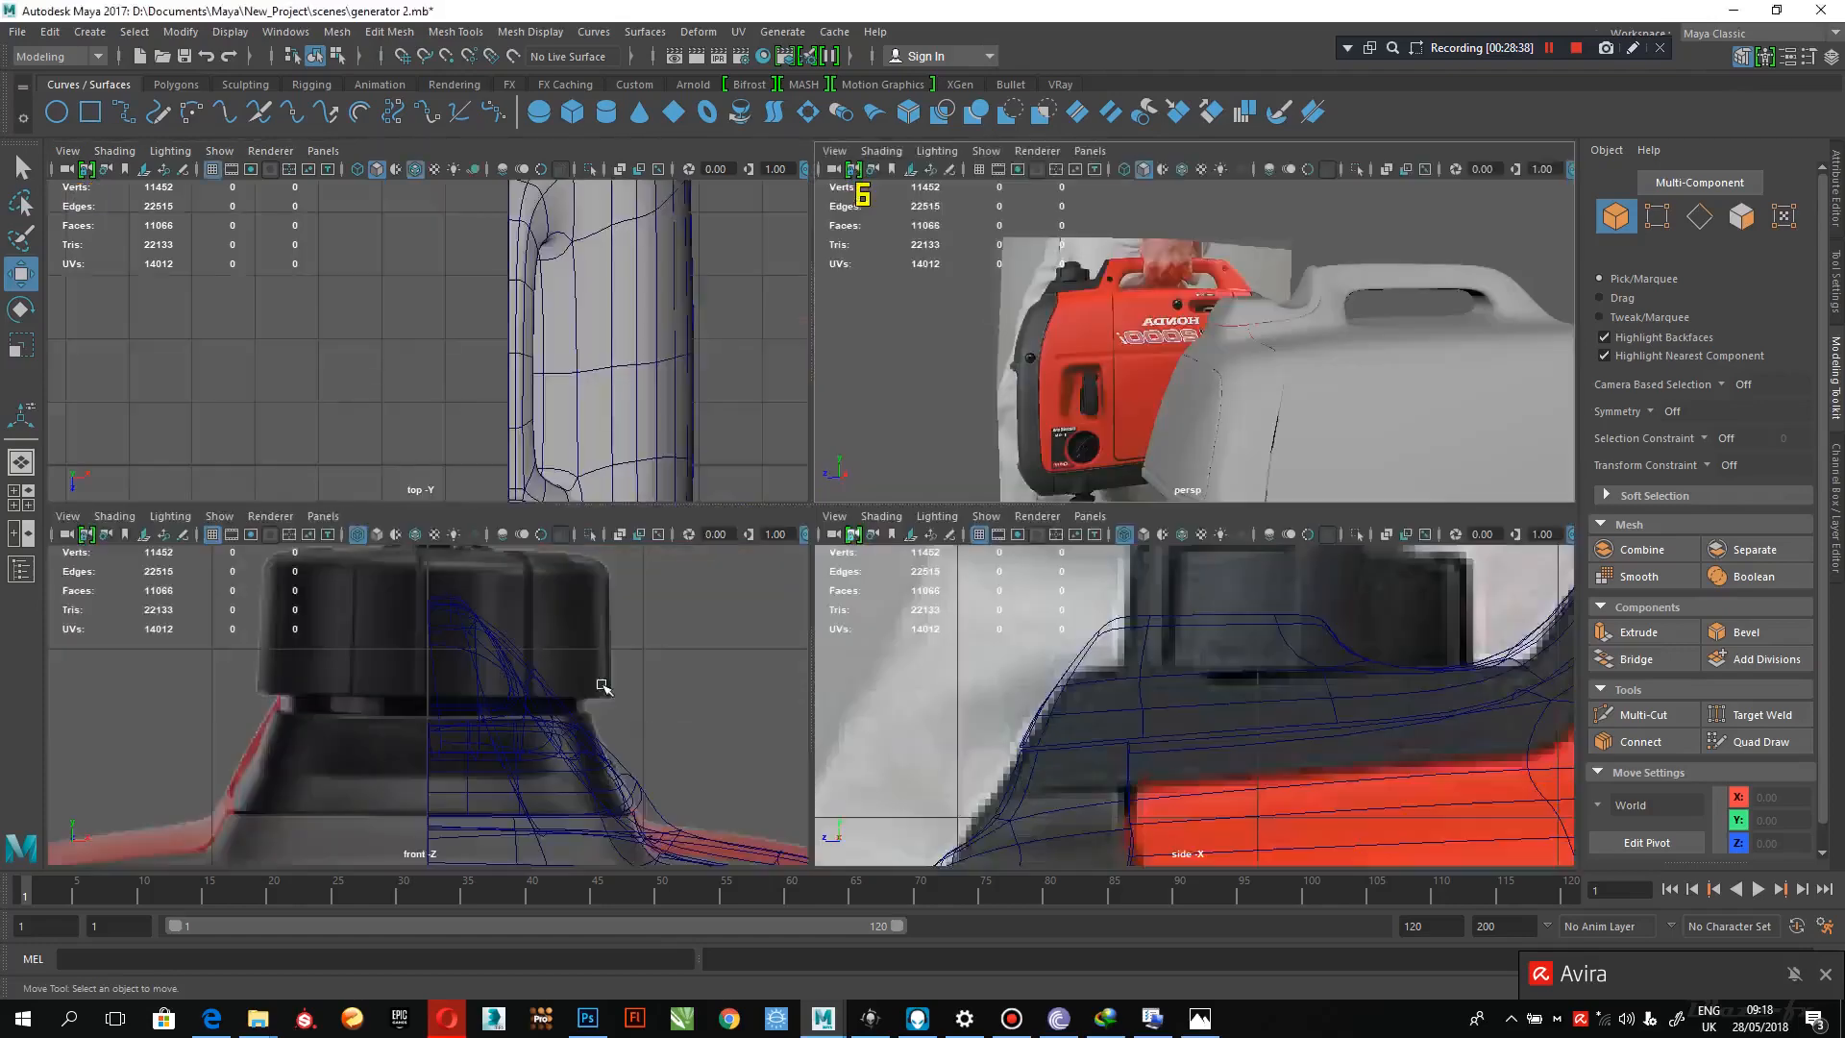
key("space")
middle_click_drag(772, 655, 609, 603, "alt")
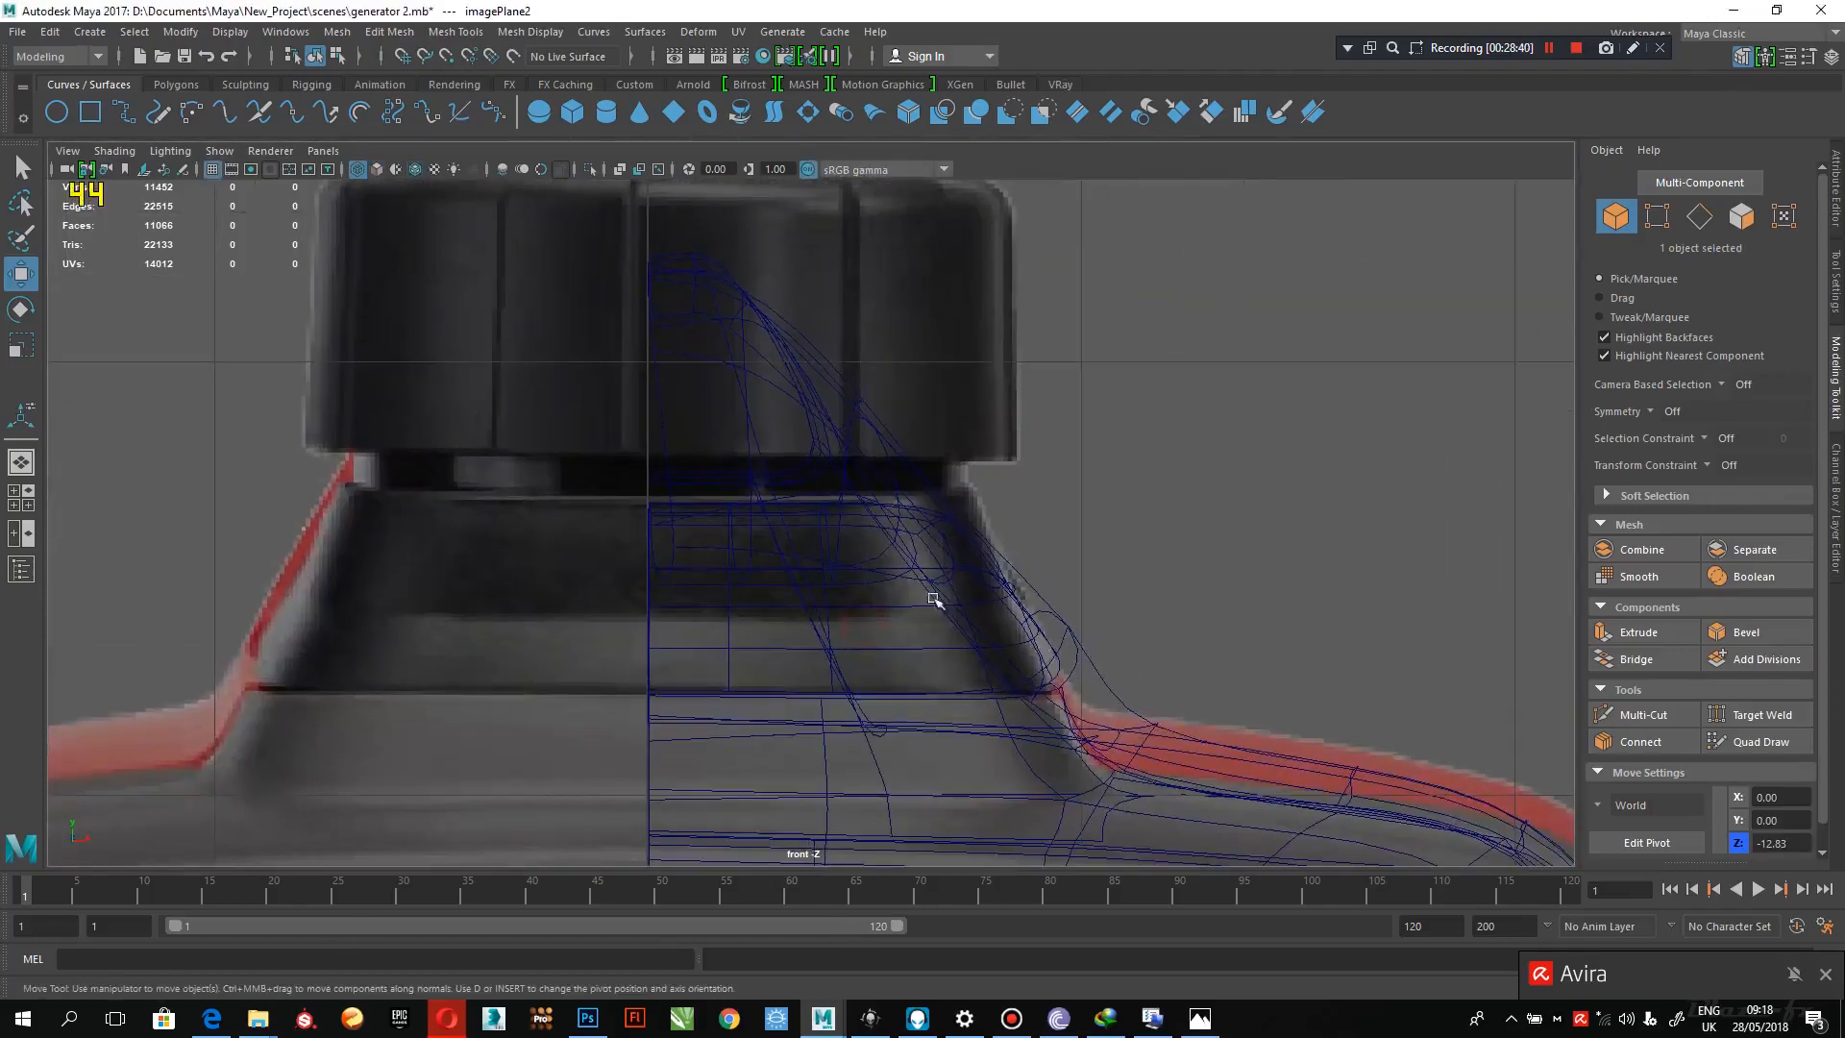
left_click(937, 531)
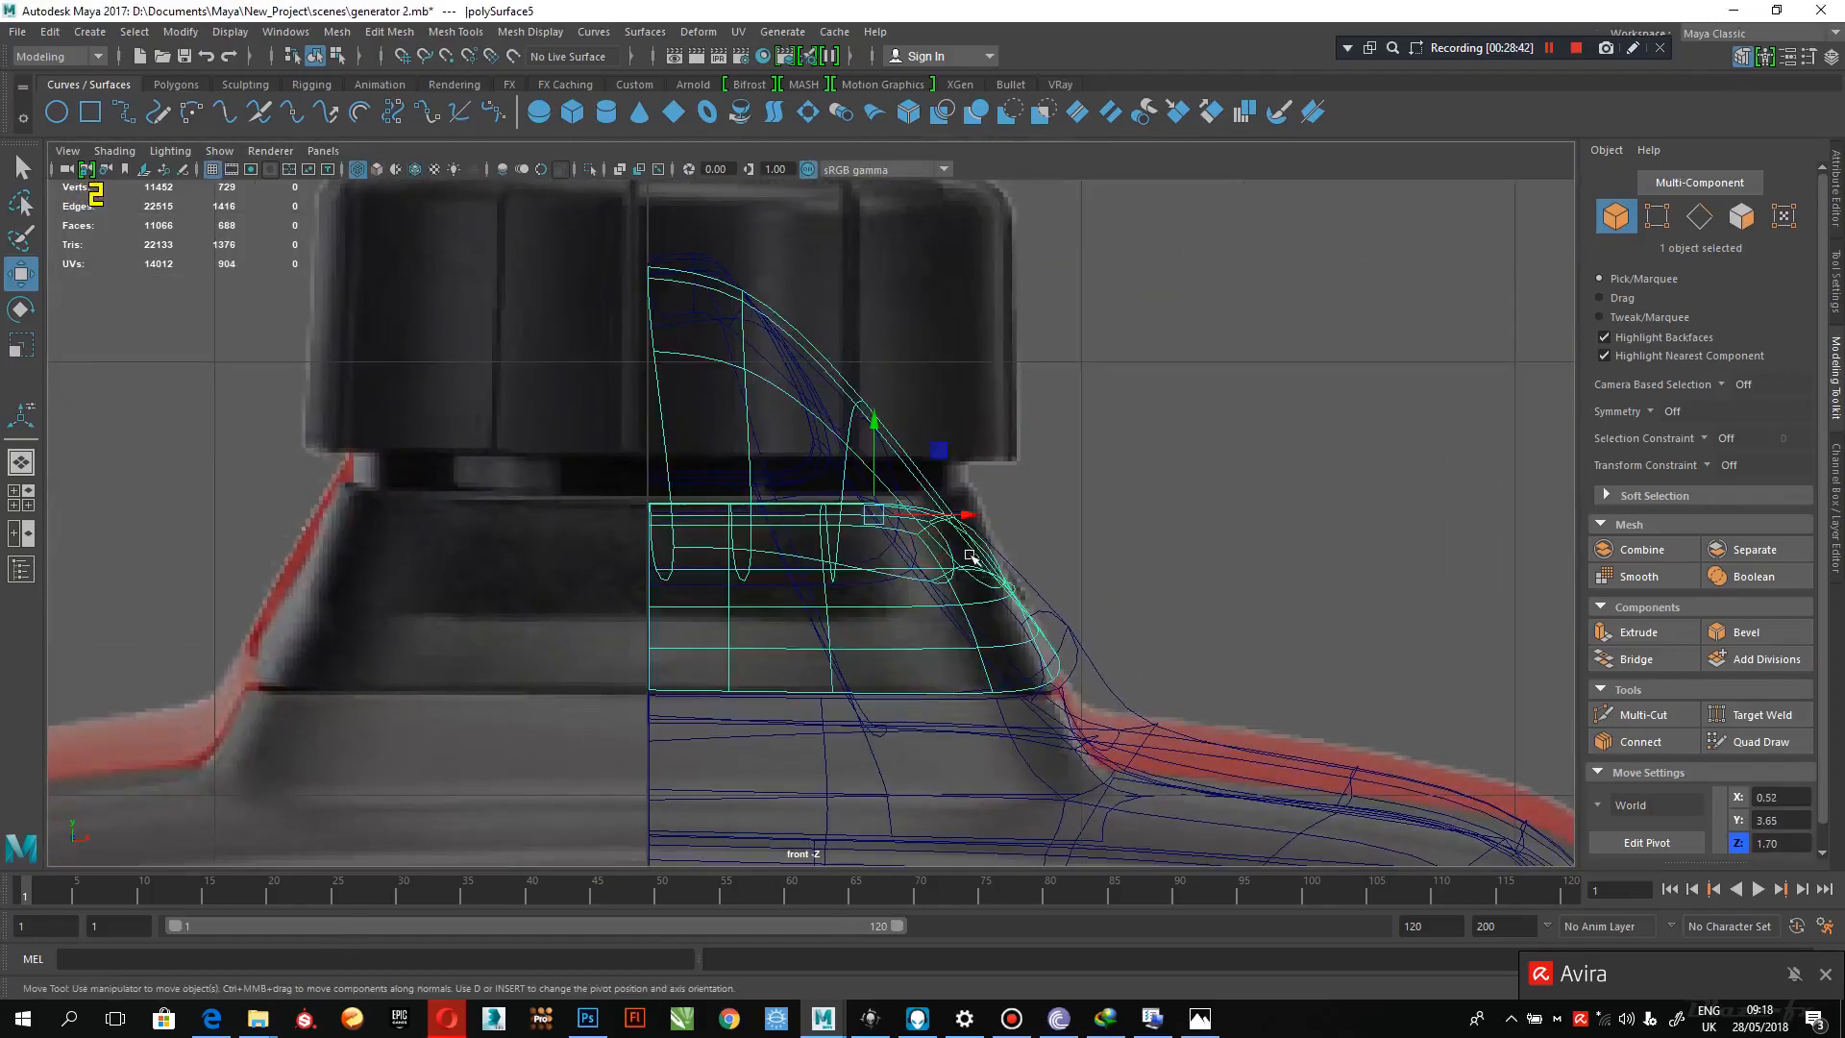
middle_click_drag(986, 563, 939, 666, "alt")
middle_click_drag(1080, 782, 1033, 618, "alt")
left_click(996, 593)
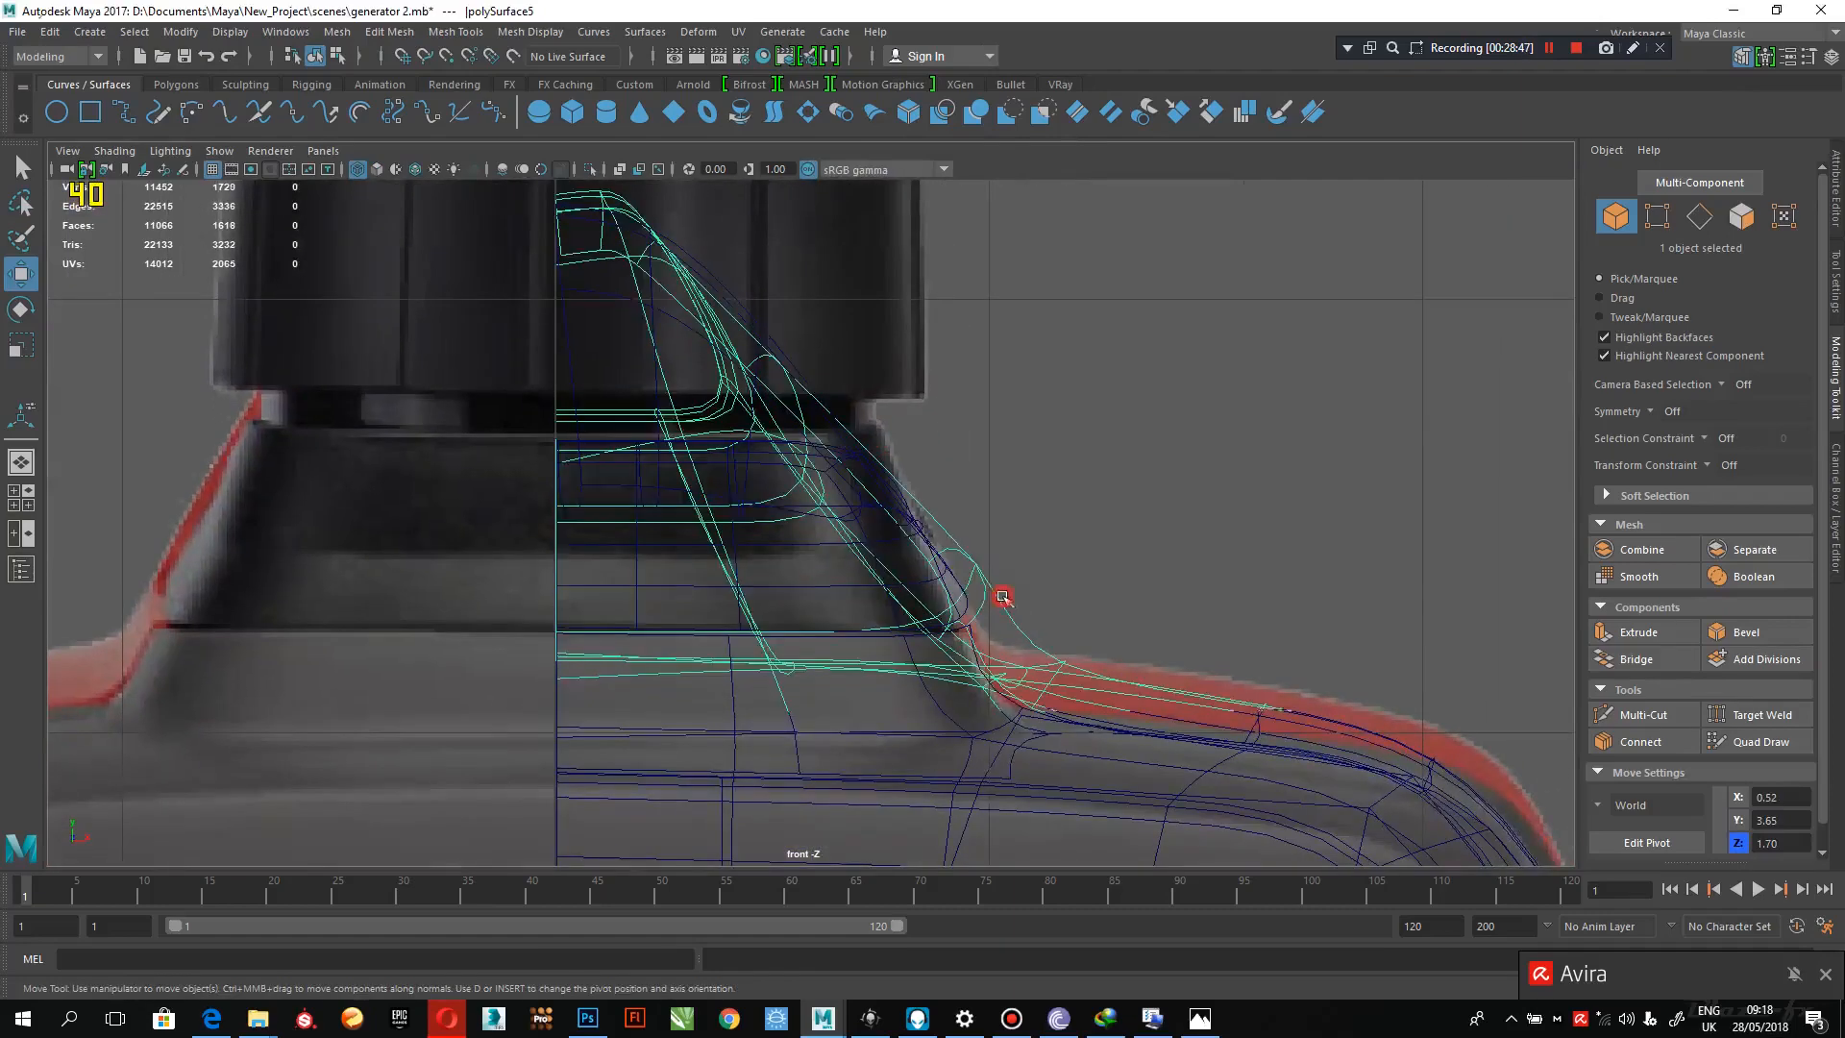
key("space")
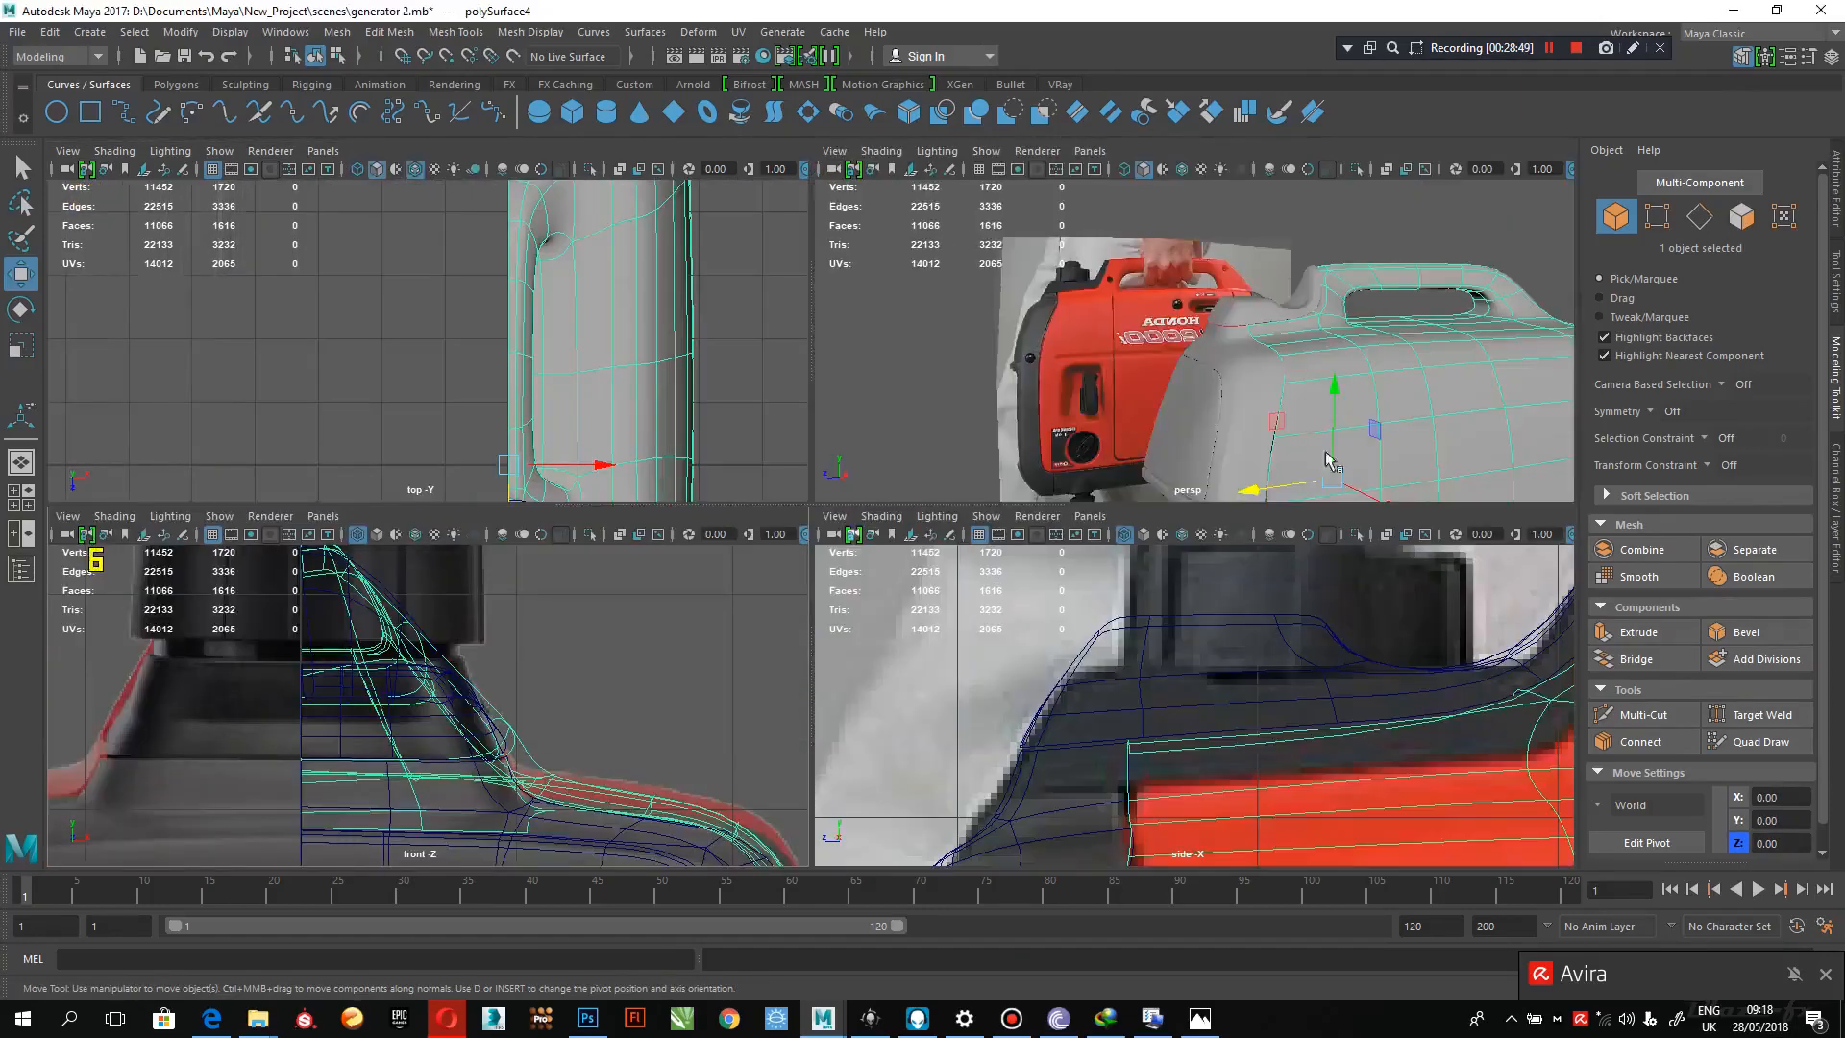
left_click_drag(1326, 457, 1376, 435, "alt")
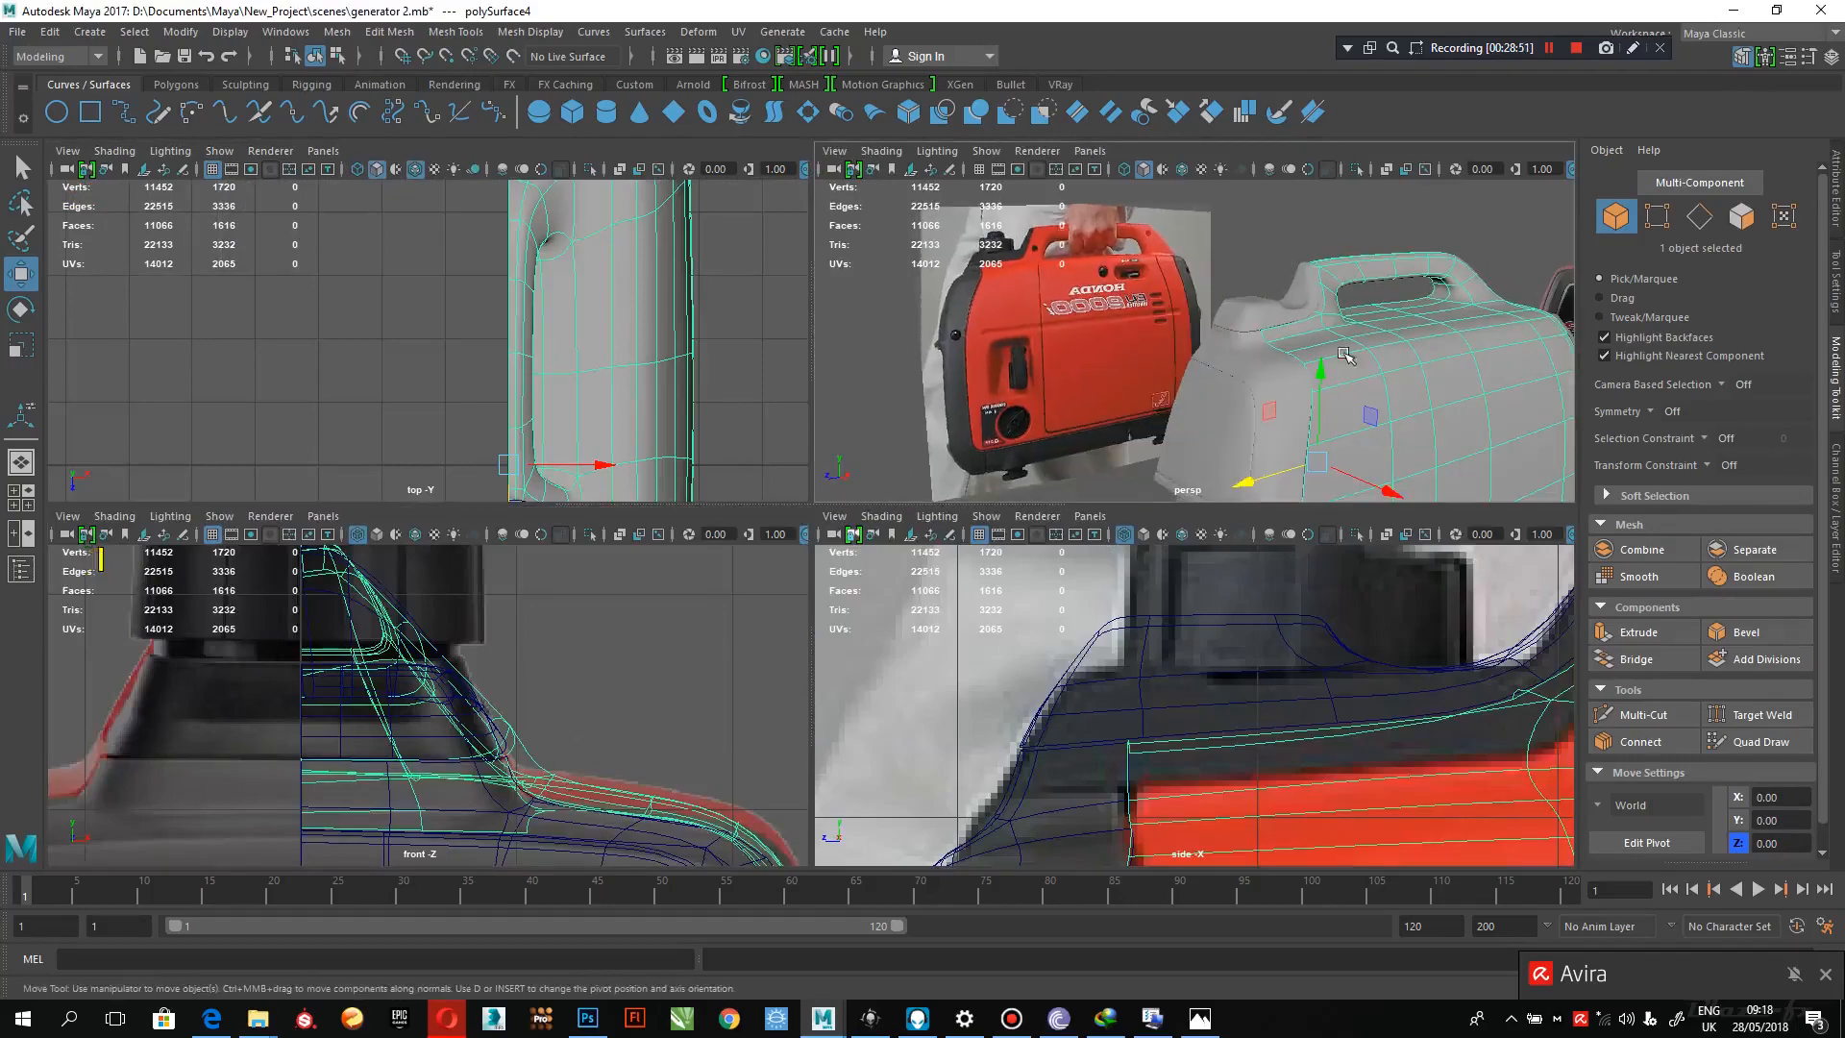
- Move the side panel's vertex at the front base of the handle inward to X 0.88 and two vertices above it to about X 0.43
right_click_drag(516, 744, 452, 739)
left_click_drag(498, 753, 501, 756)
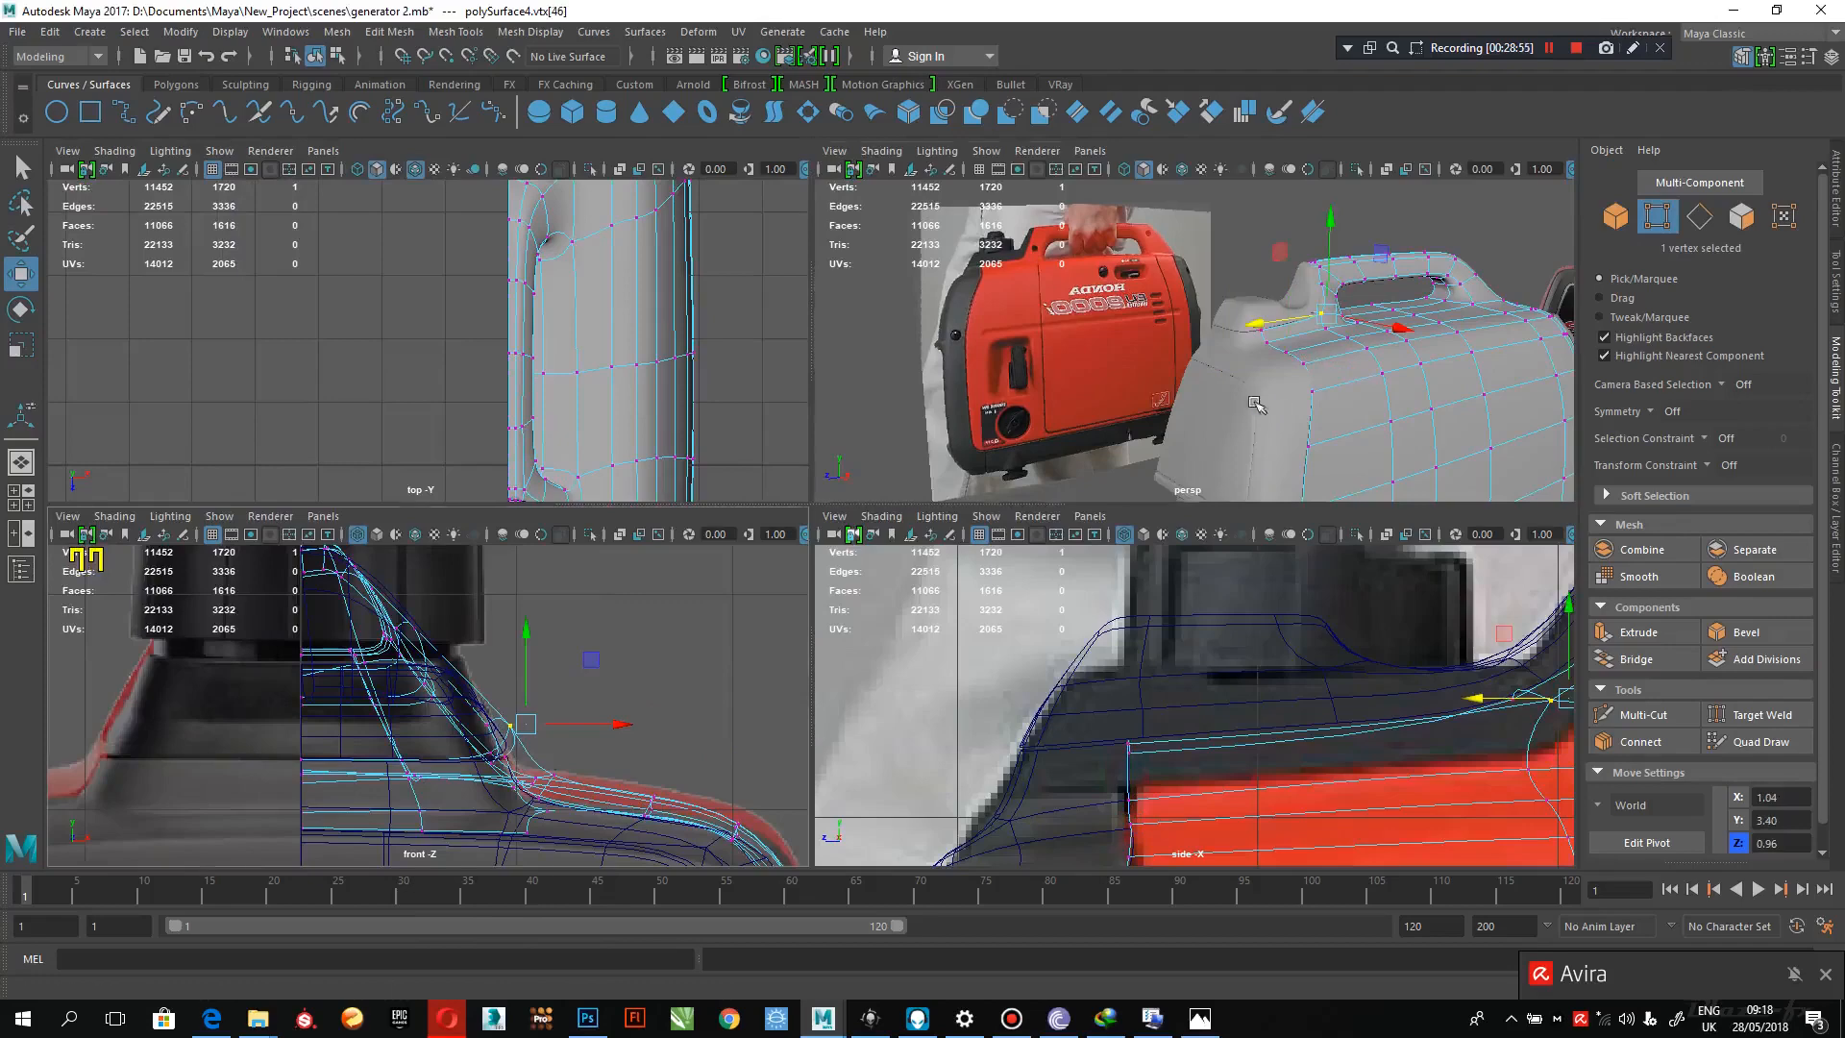
left_click_drag(1255, 404, 1355, 363, "alt")
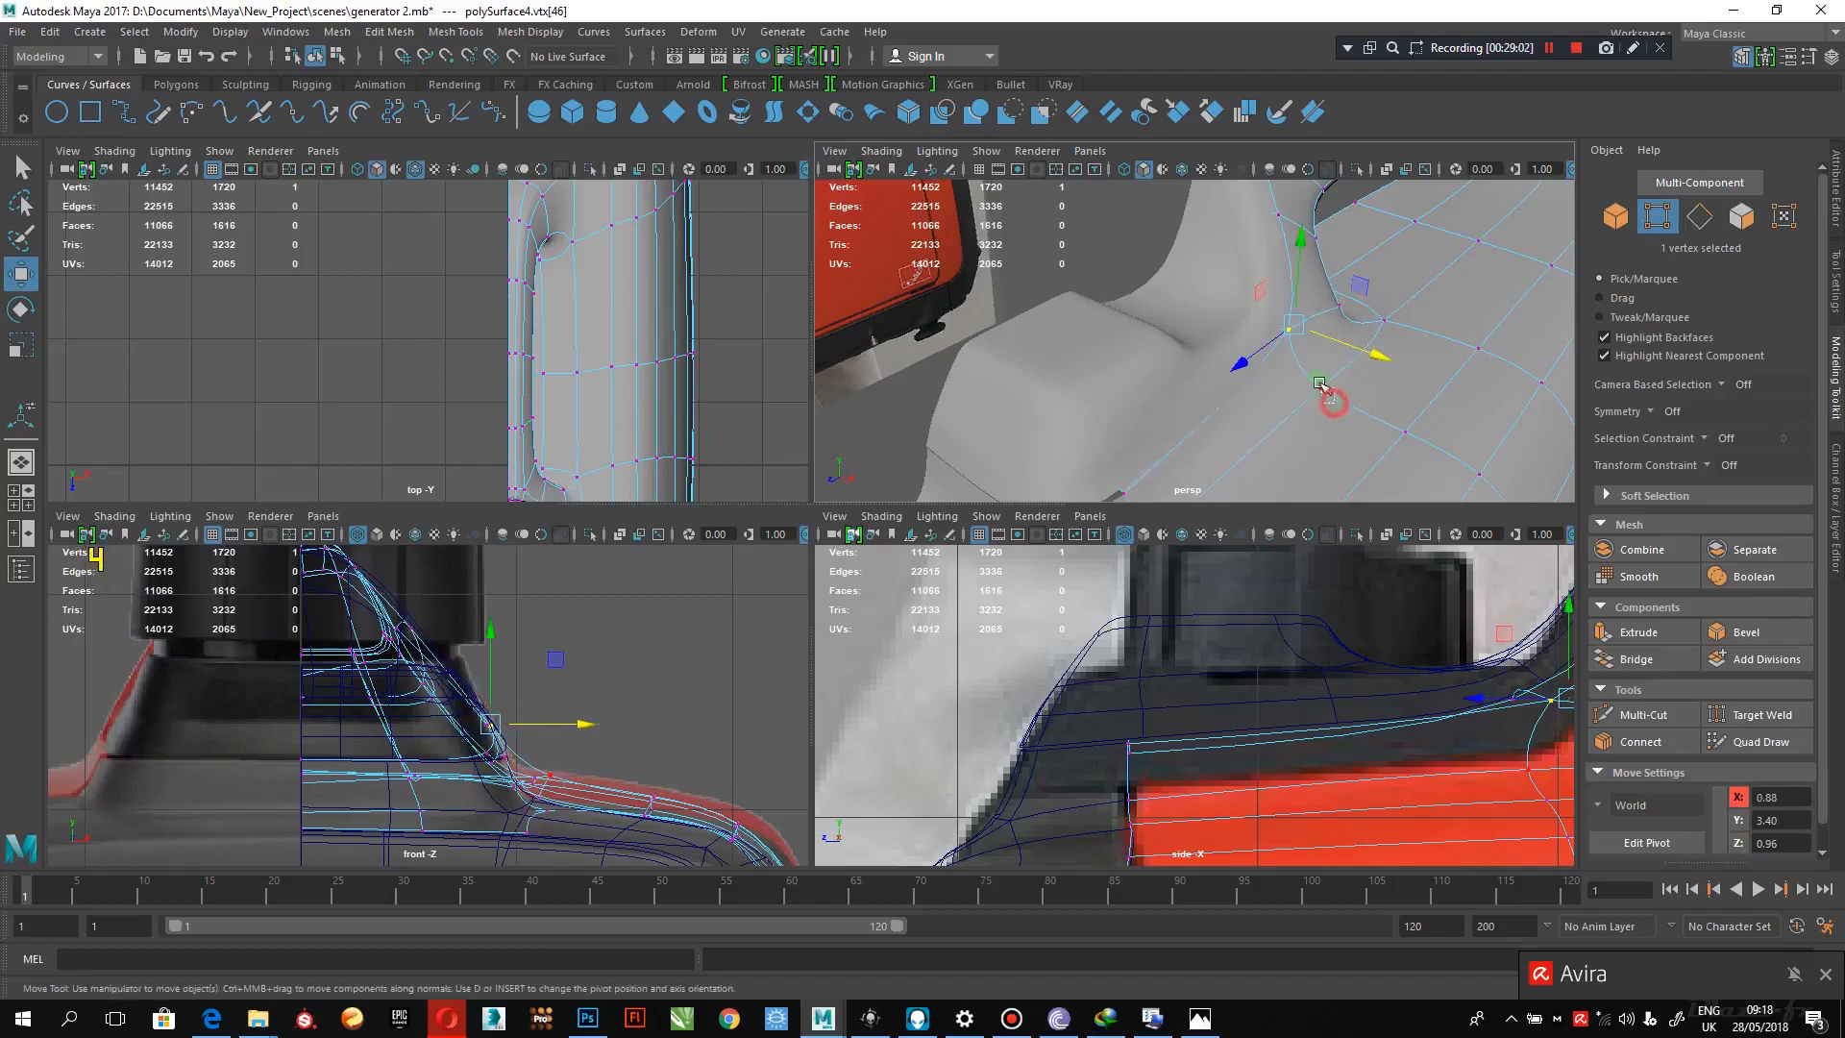
left_click(1321, 386)
left_click_drag(1417, 403, 1117, 287)
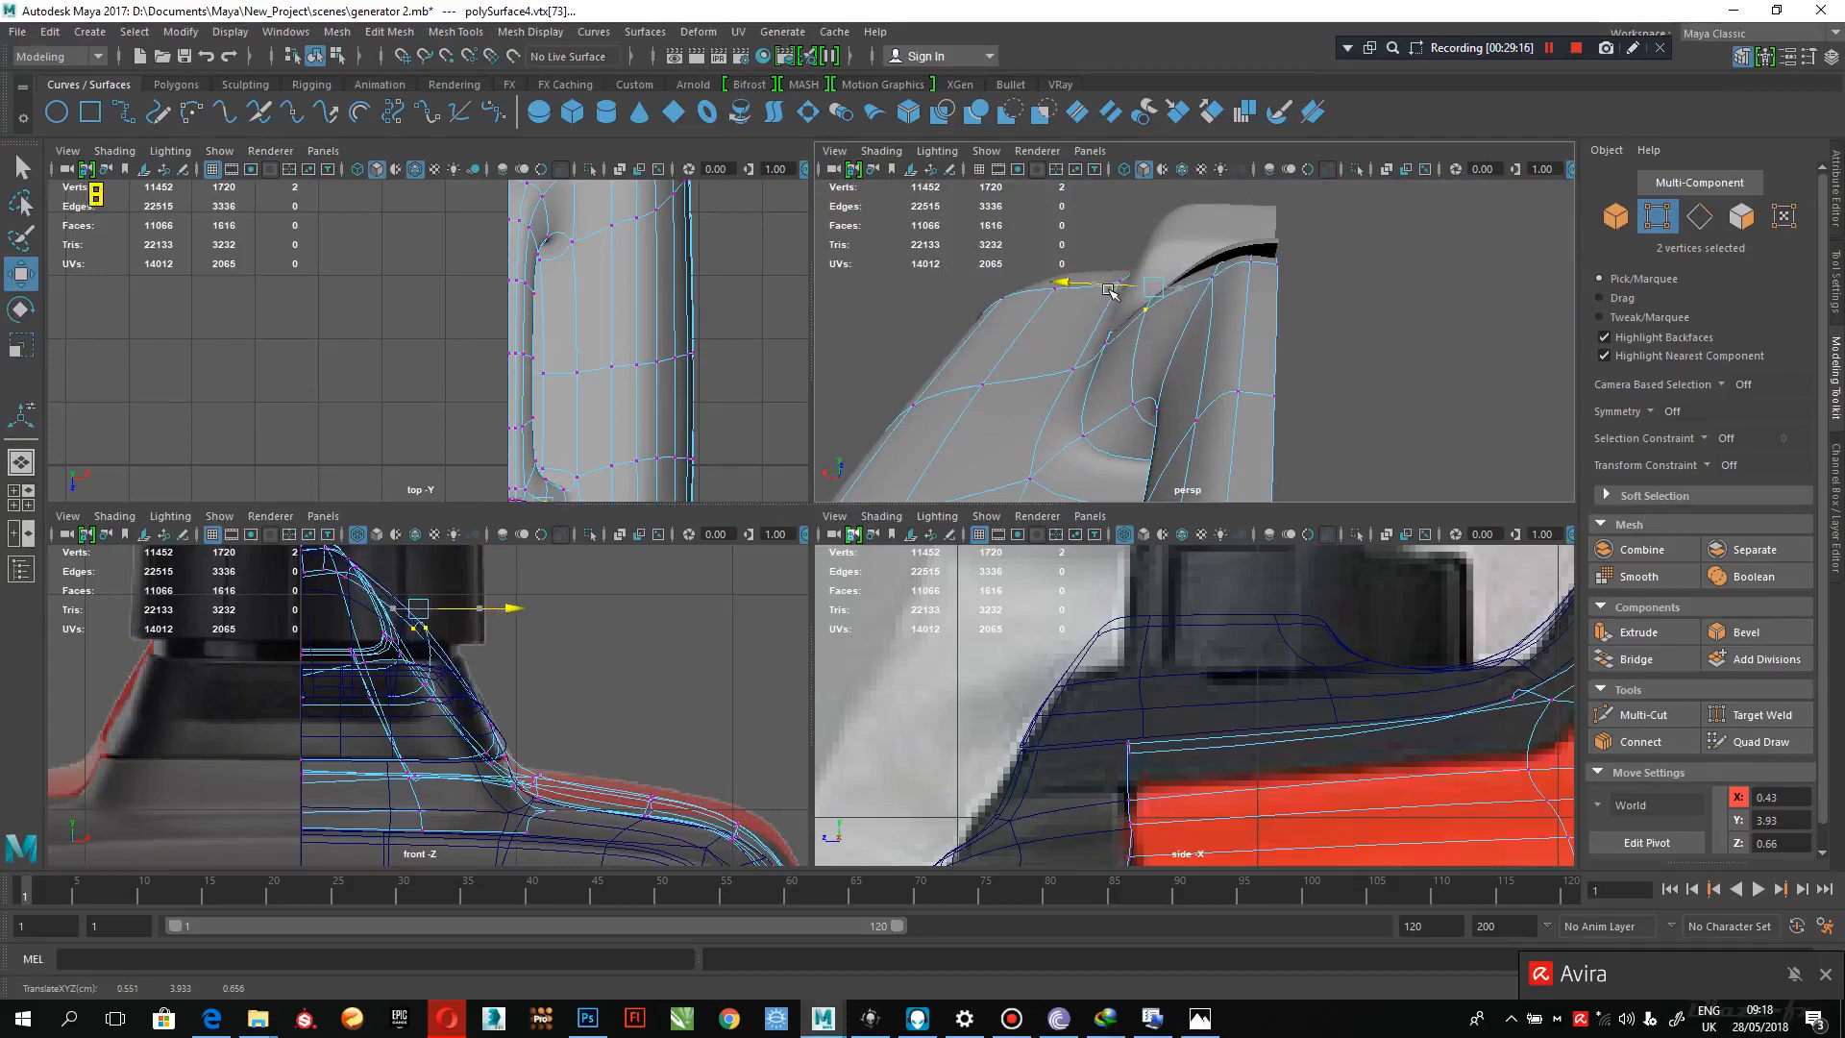
- Raise the two vertices at the handle's front upper end to Y 4.22 and the neighbouring pair near the centre line to Y 4.23
left_click_drag(1226, 313, 1362, 440, "alt")
middle_click_drag(1364, 441, 1193, 312, "alt")
right_click_drag(1193, 312, 1344, 499, "alt")
left_click_drag(1344, 500, 1153, 384, "alt")
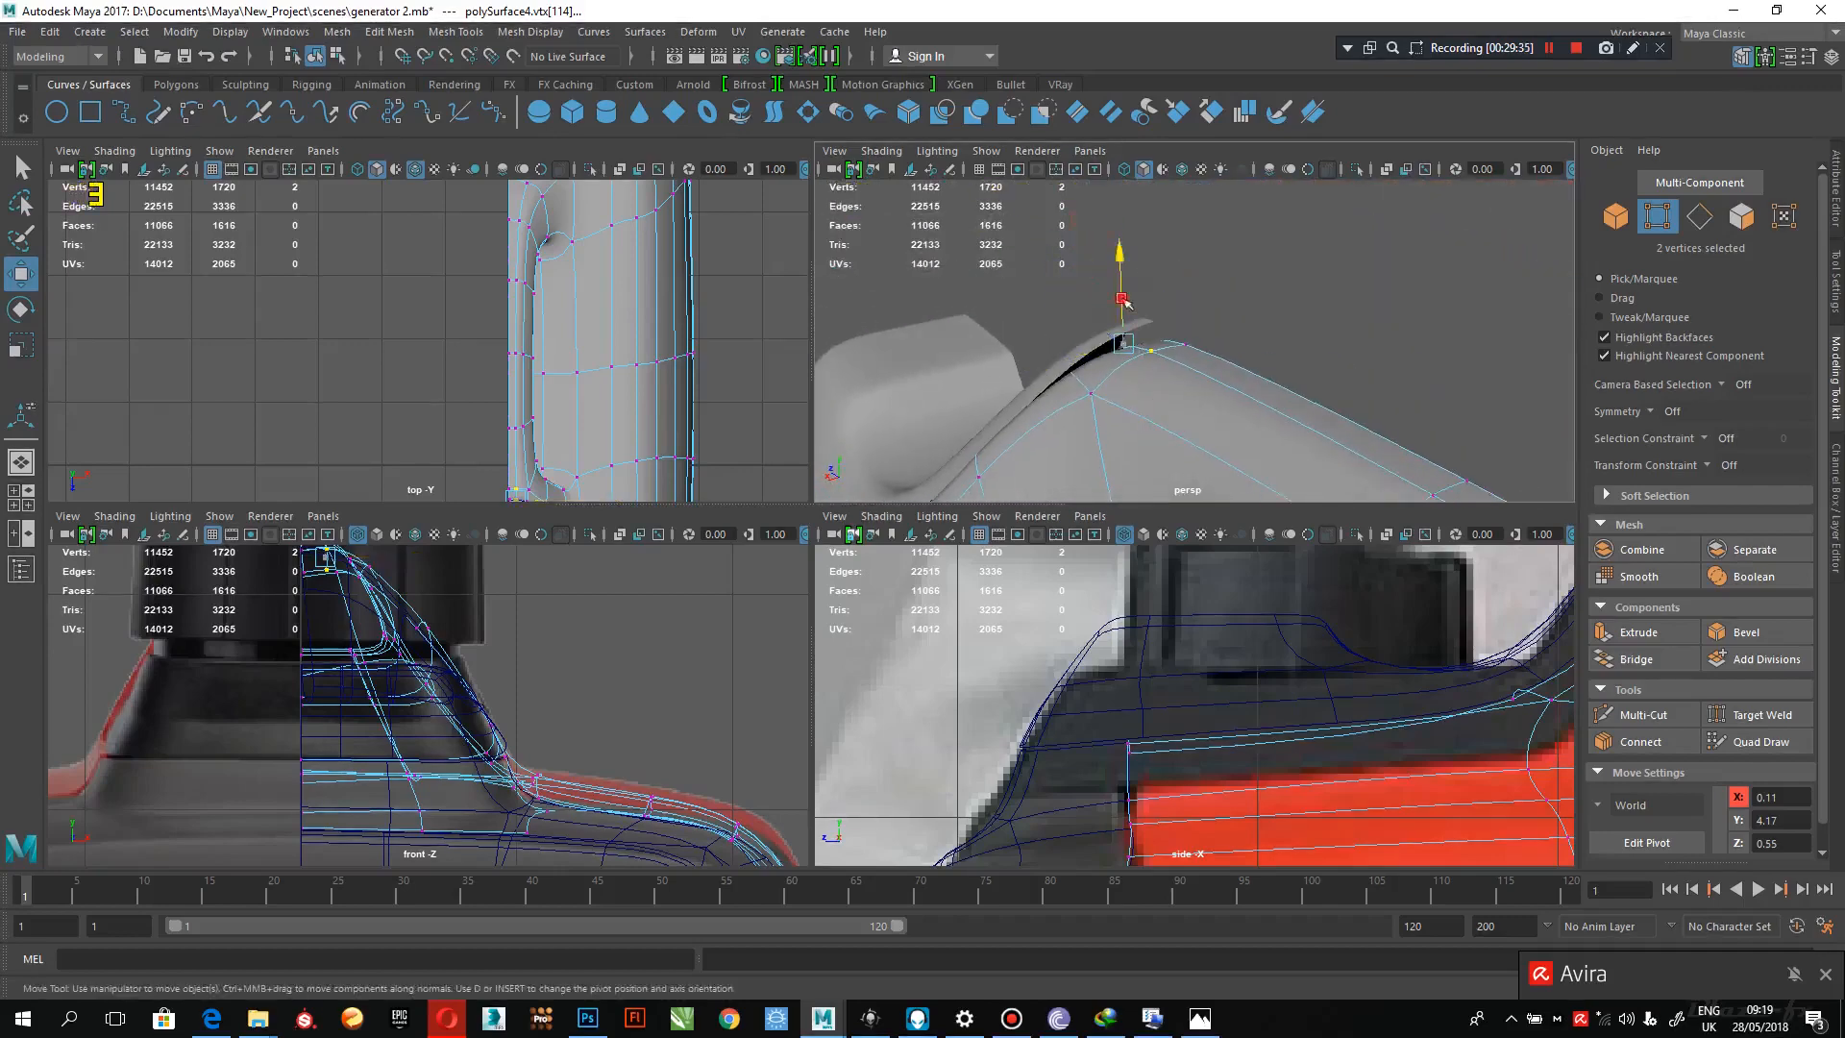
left_click_drag(1119, 303, 1002, 322)
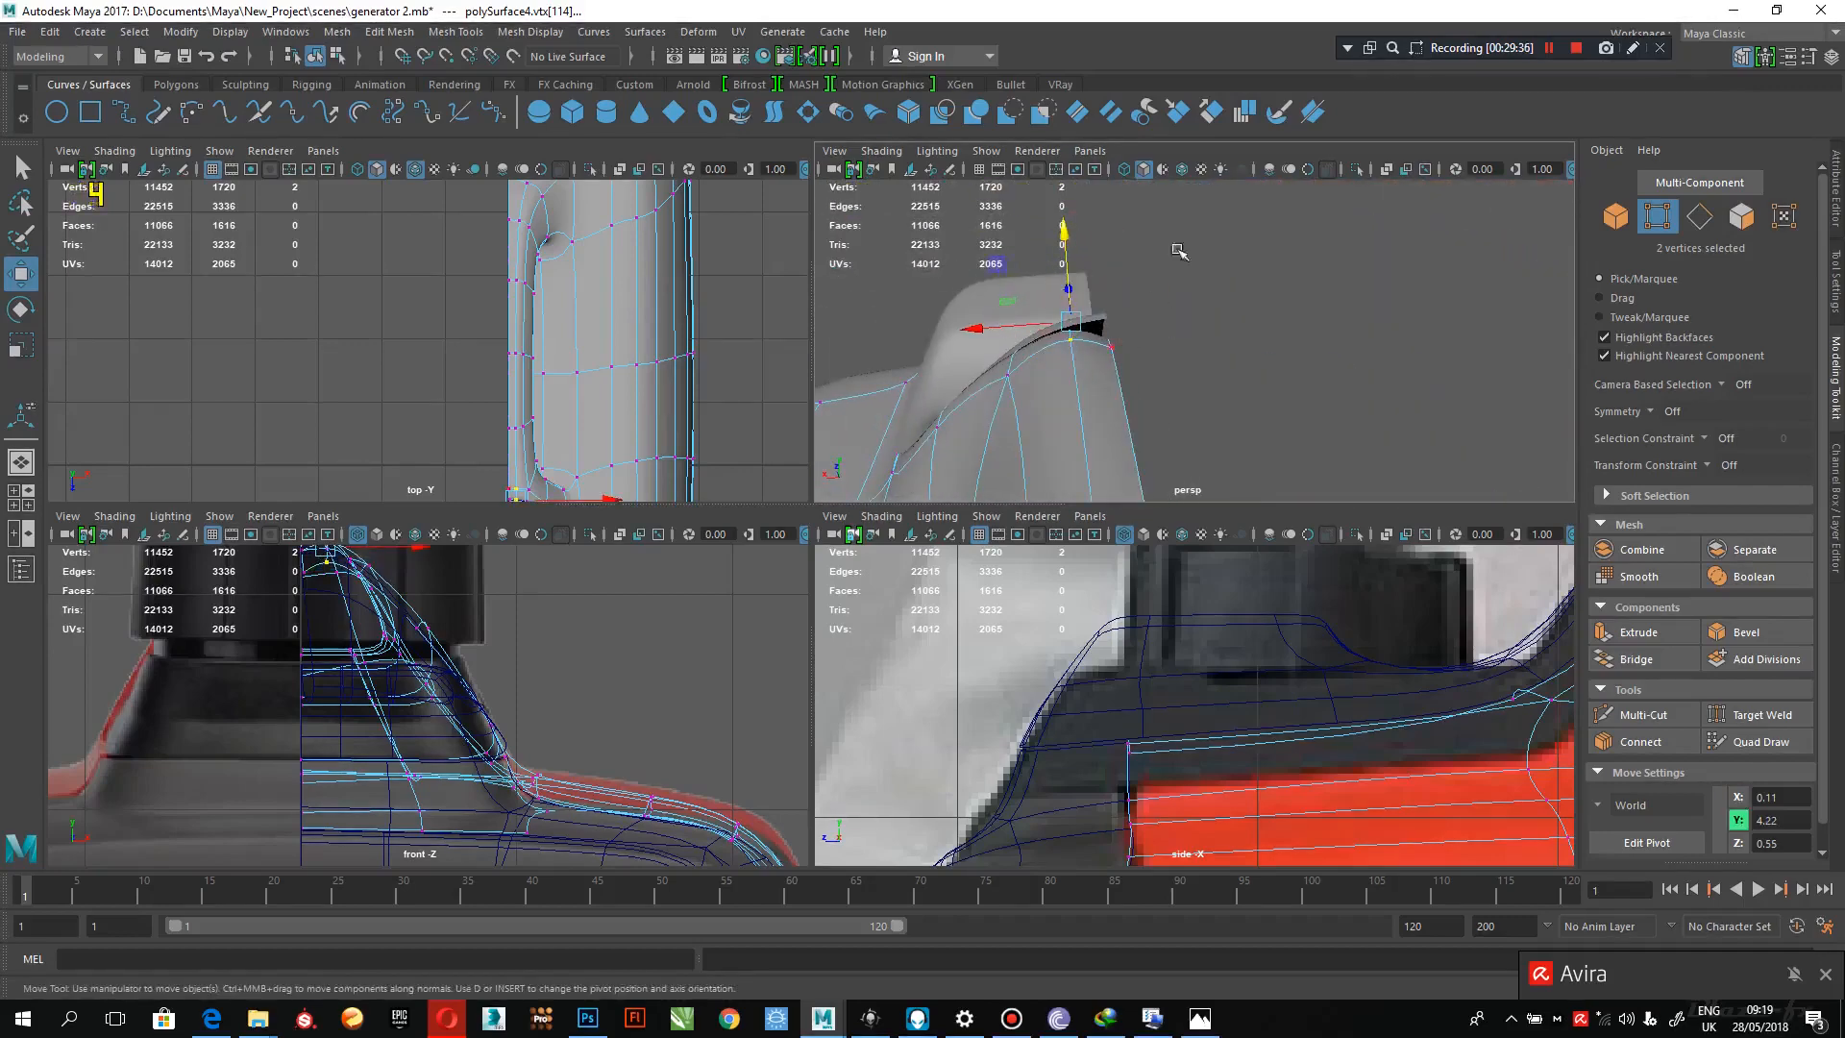
left_click_drag(1085, 437, 1087, 434)
left_click_drag(1100, 298, 1375, 334)
- Examine how the handle's front end and the side panel's seam with the top piece follow the side reference photo
middle_click_drag(1375, 333, 1210, 368, "alt")
right_click_drag(1242, 701, 1166, 642, "alt")
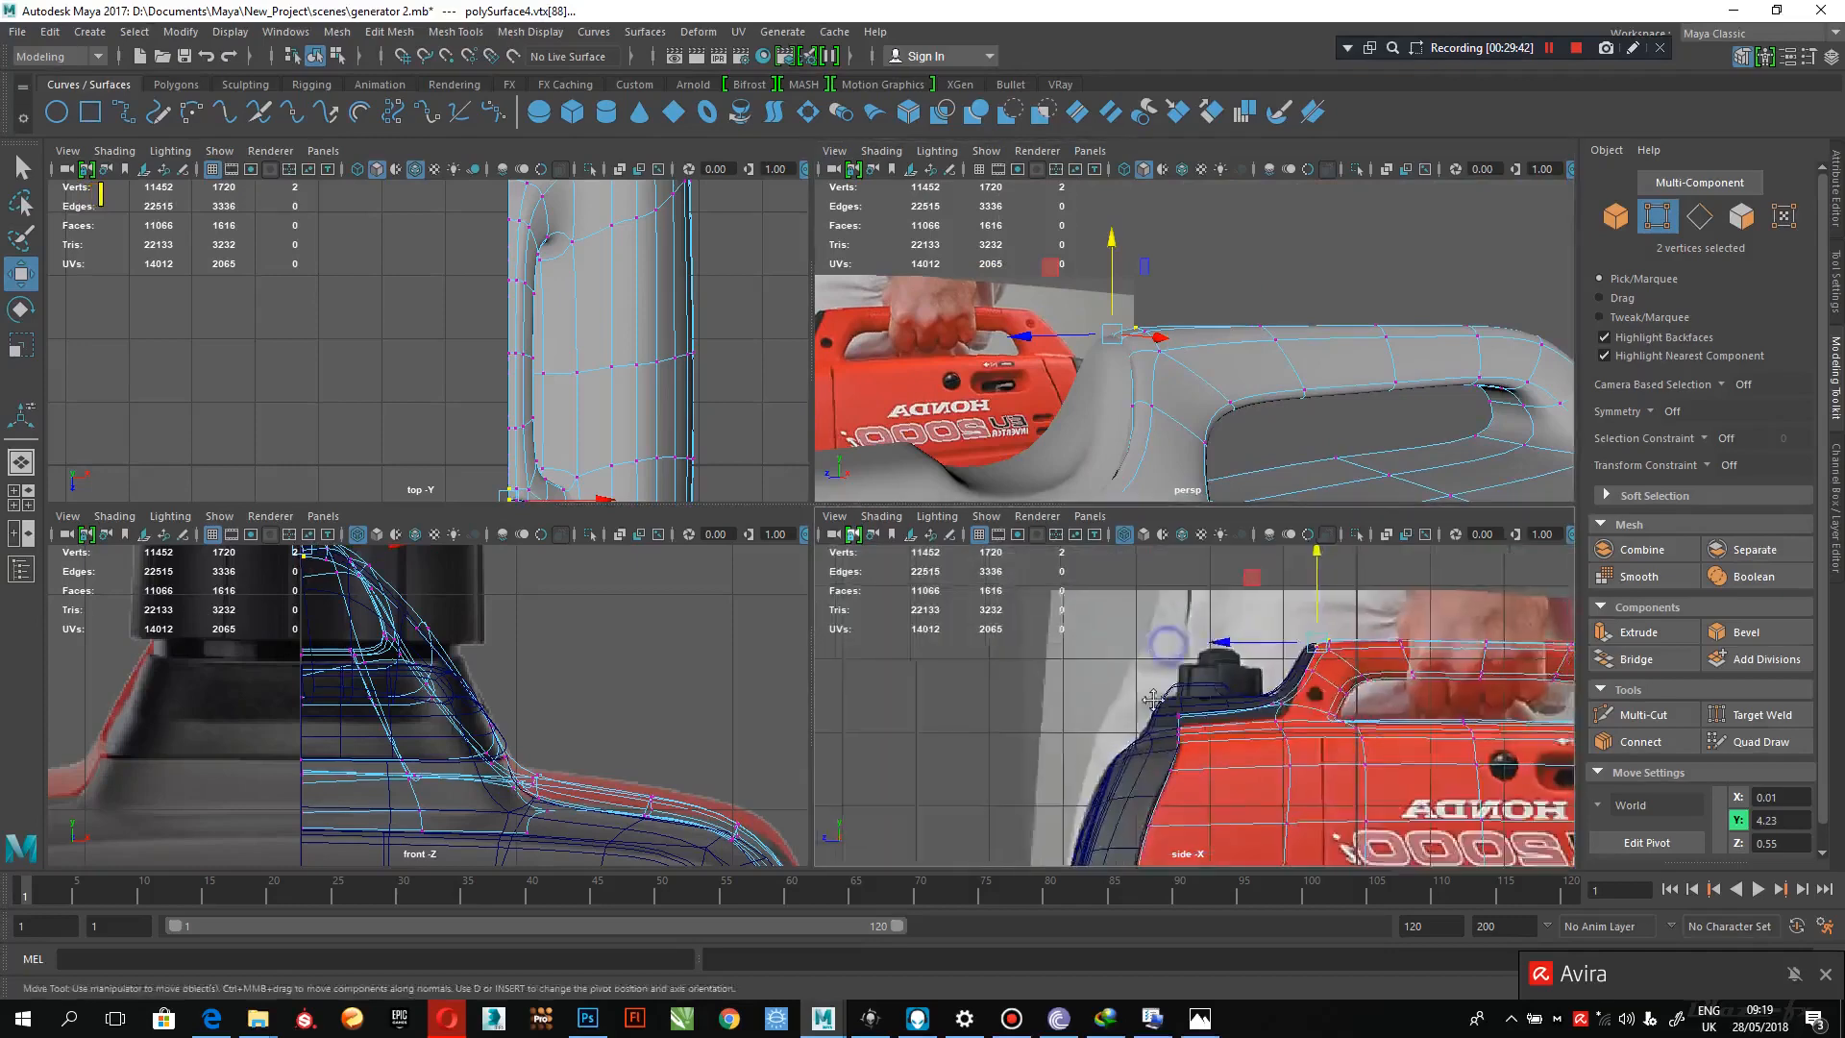
middle_click_drag(1165, 642, 1032, 697, "alt")
right_click_drag(1032, 697, 1369, 819, "alt")
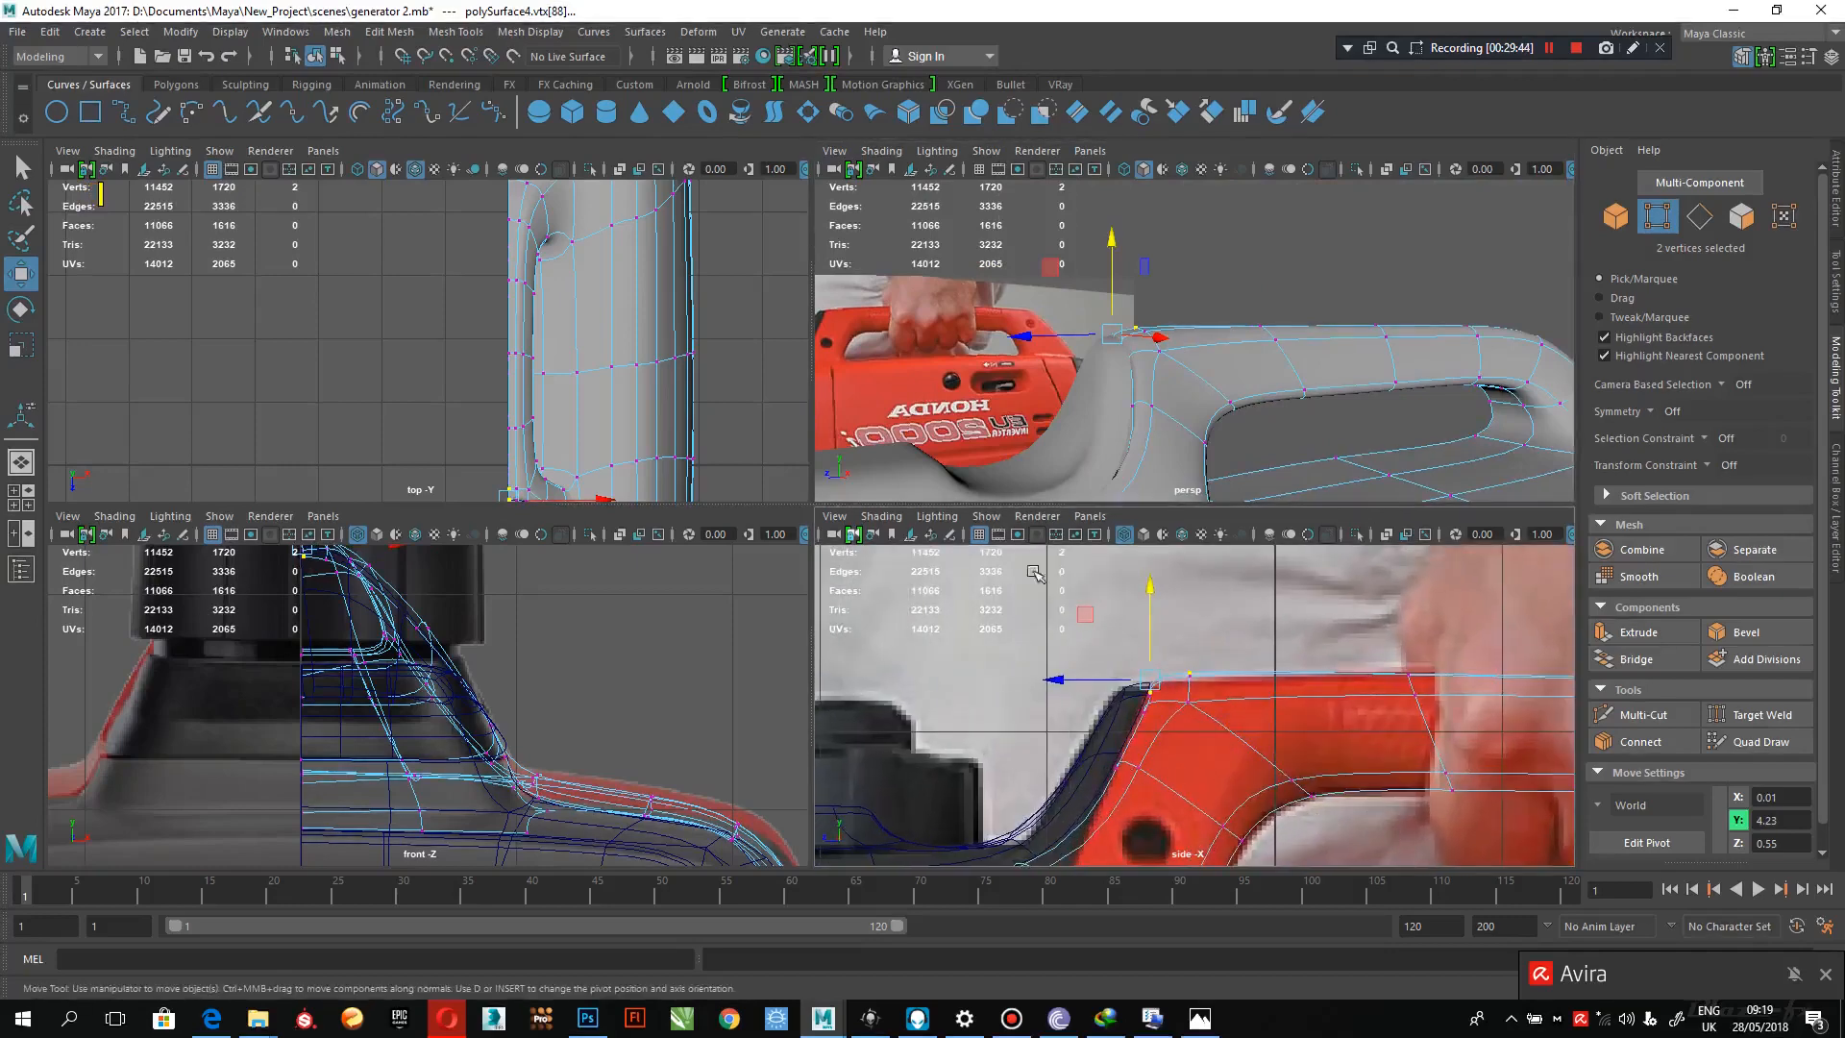
middle_click_drag(1112, 756, 1161, 674, "alt")
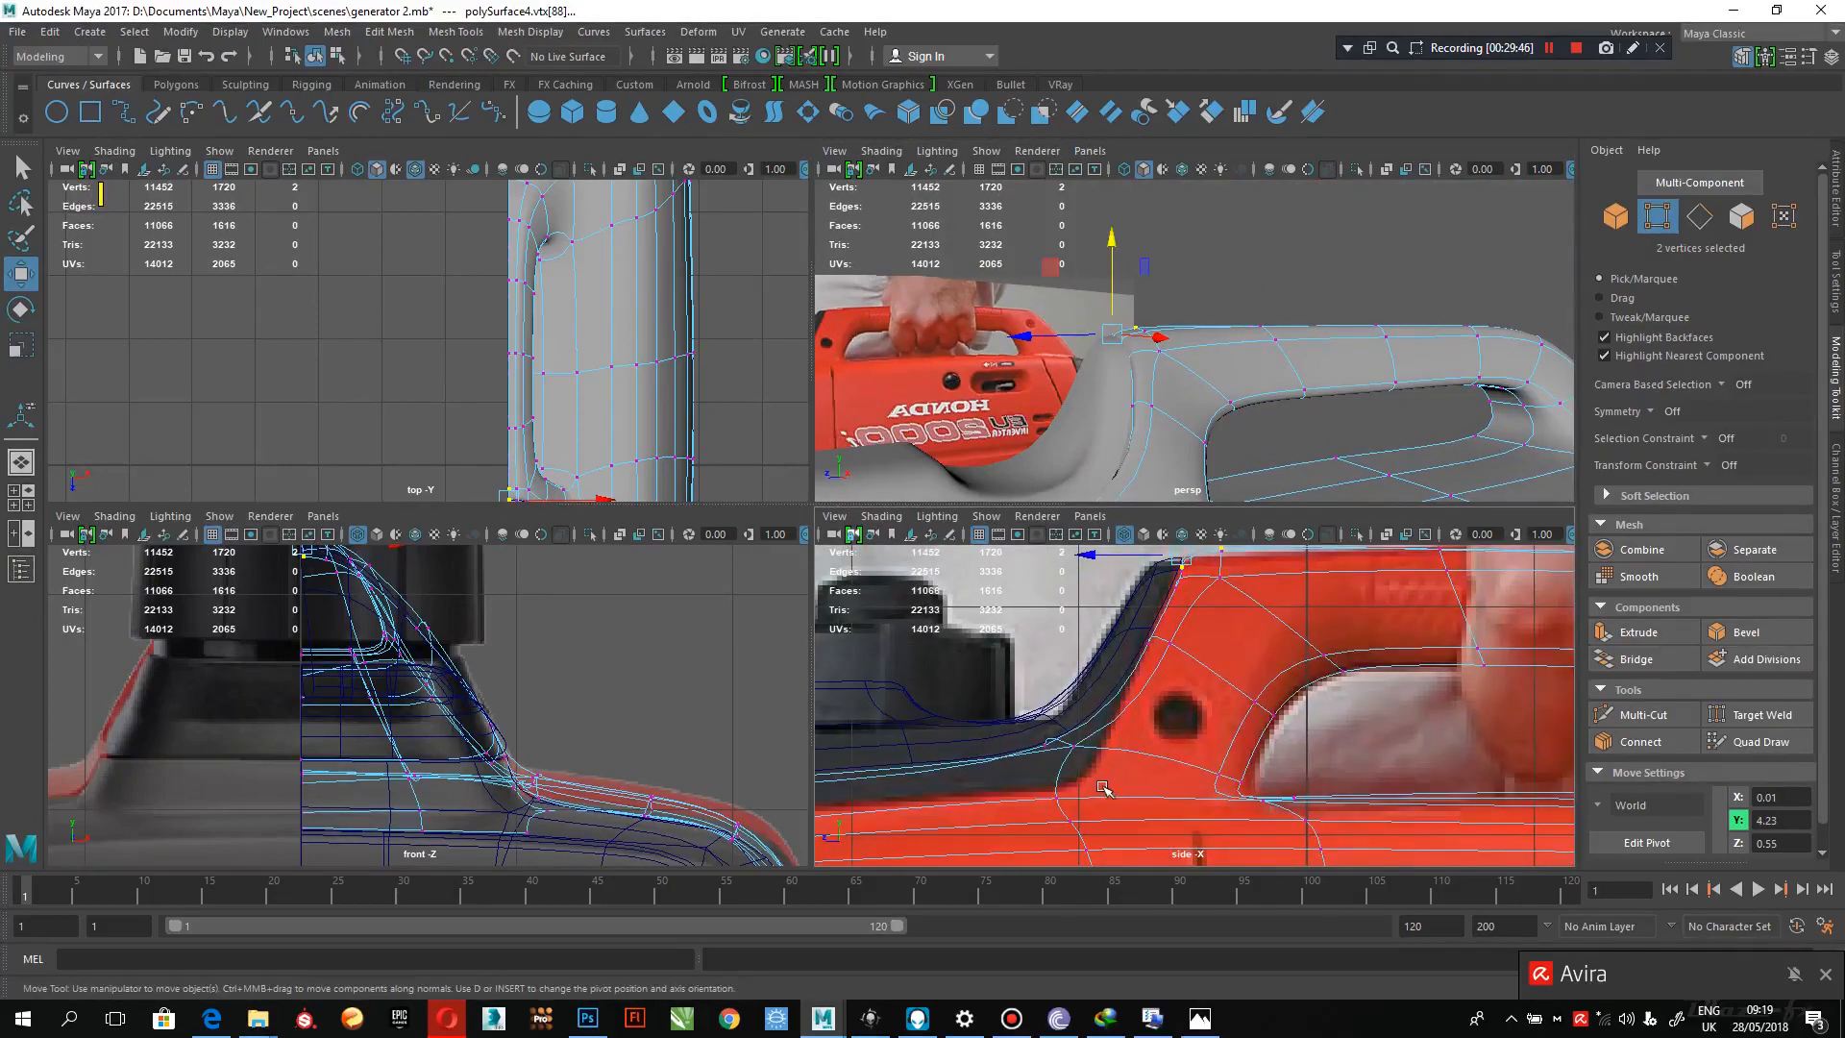
middle_click_drag(1103, 787, 1198, 707, "alt")
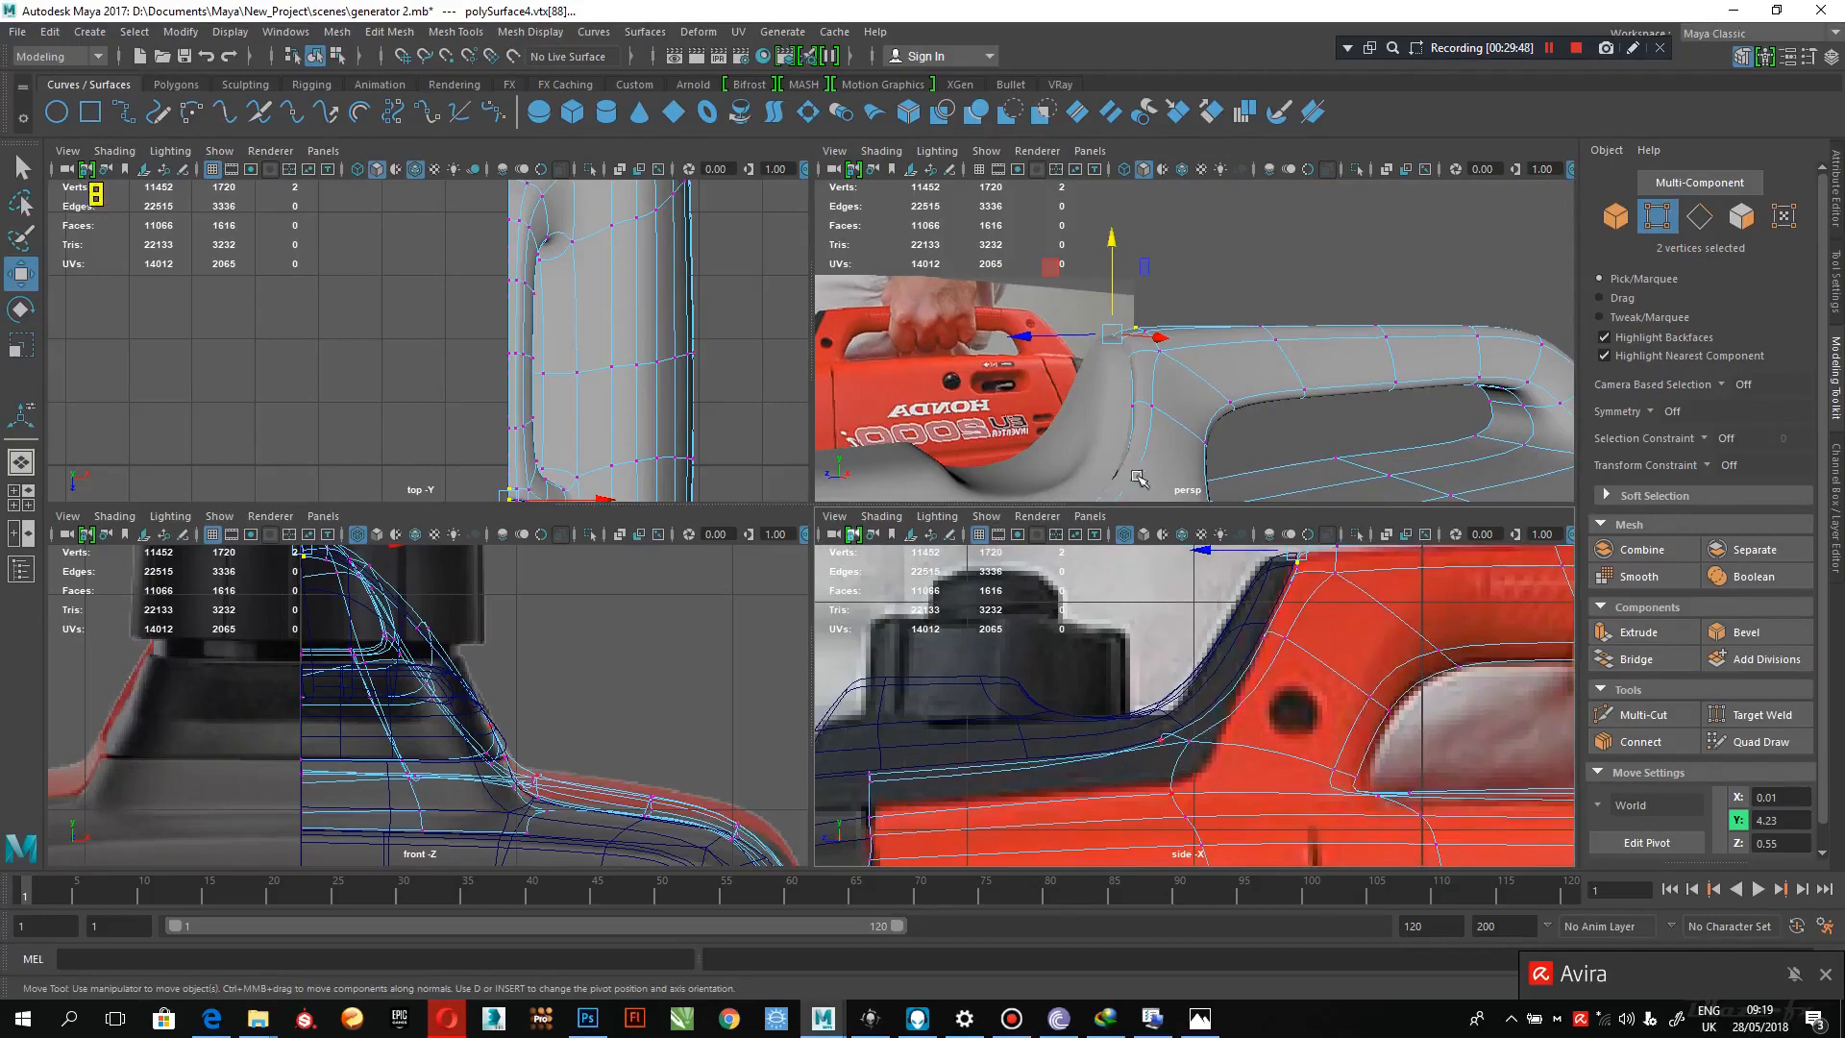
middle_click_drag(1067, 828, 1138, 742, "alt")
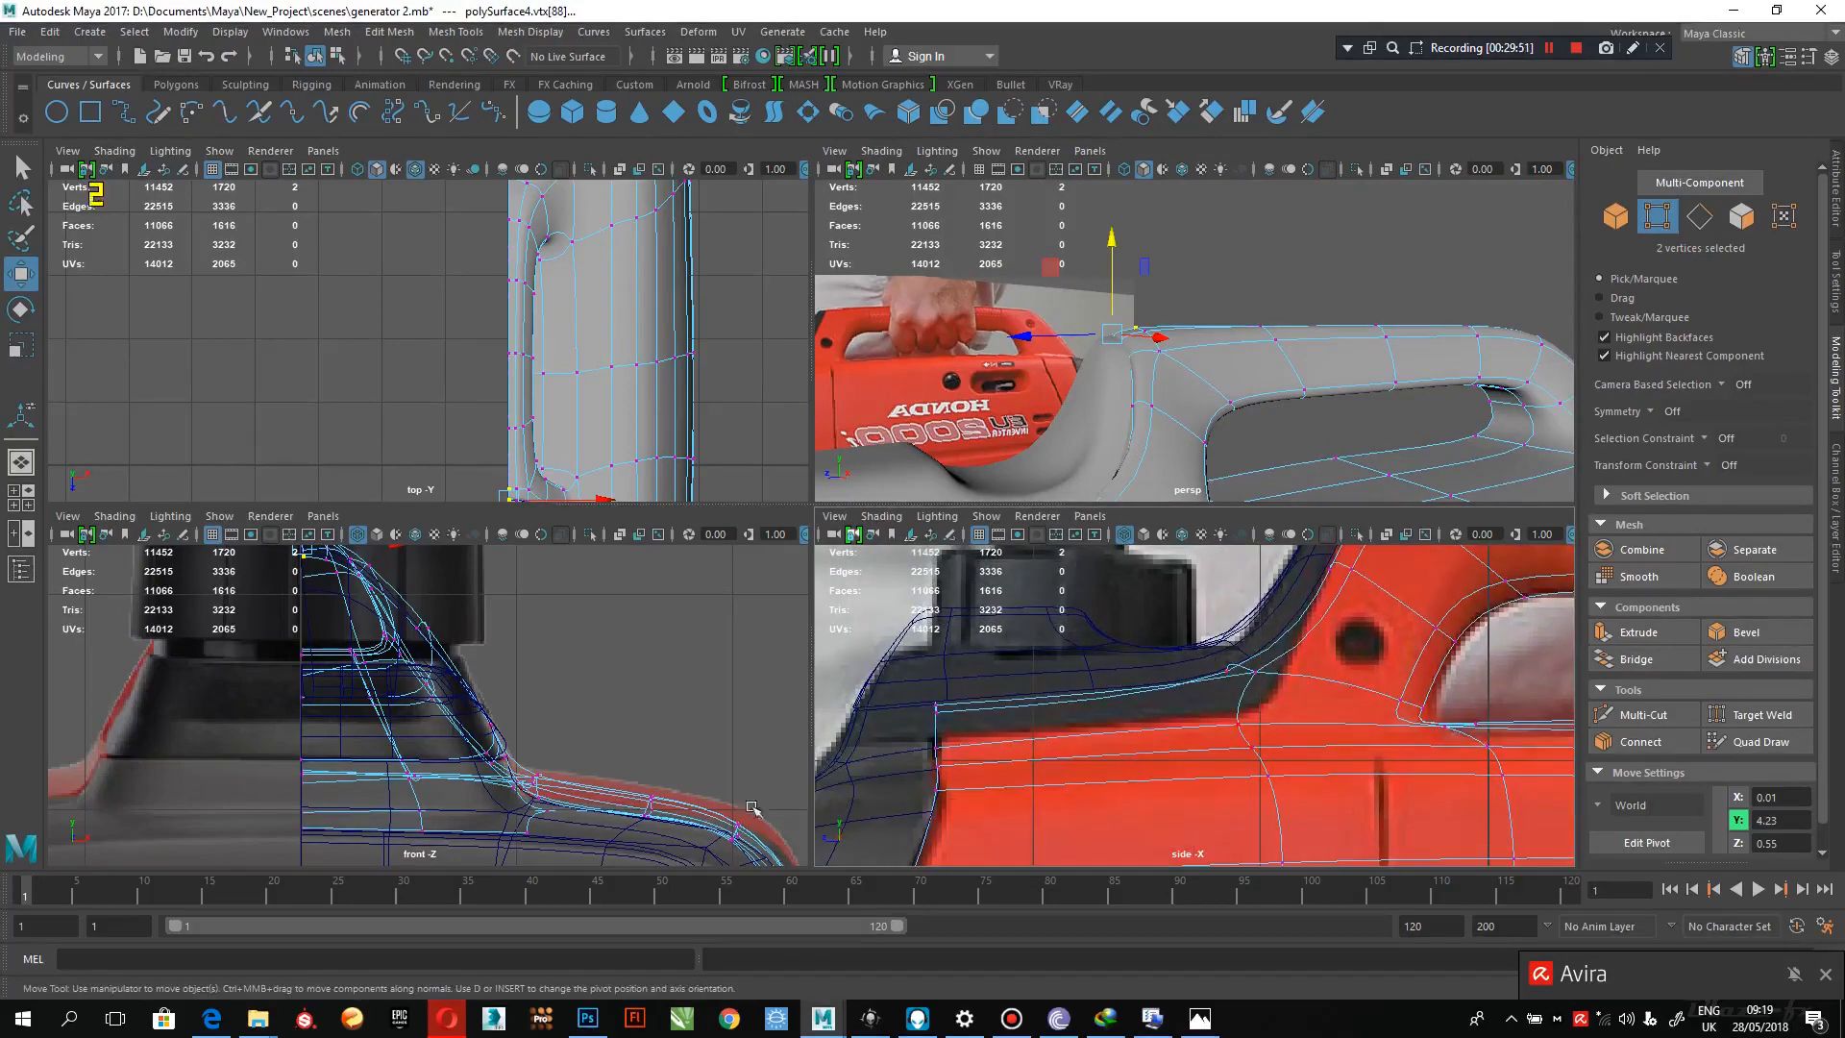
- Select the seven vertices along the side panel's upper shoulder in the front view and inspect them in perspective
middle_click_drag(749, 817, 583, 742, "alt")
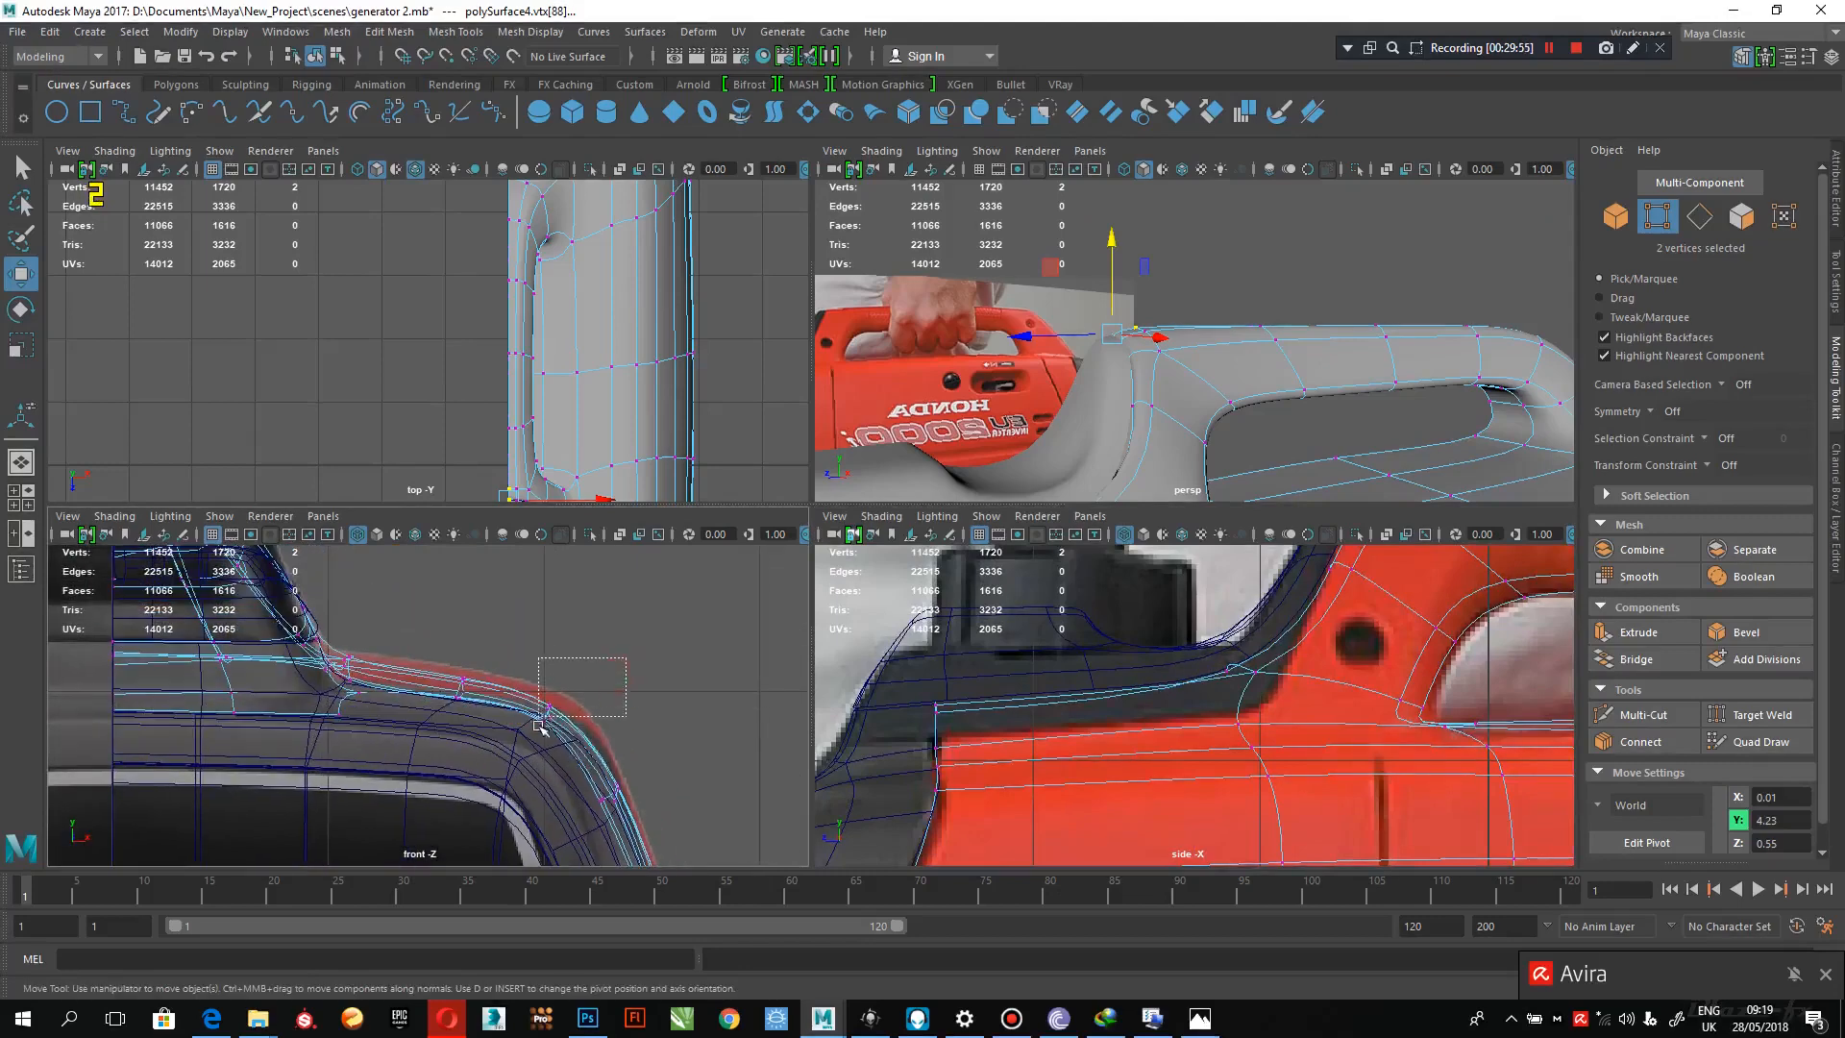
left_click_drag(538, 722, 528, 732)
scroll(1136, 272, "down", 3)
left_click_drag(1137, 272, 1248, 389, "alt")
right_click(1248, 389)
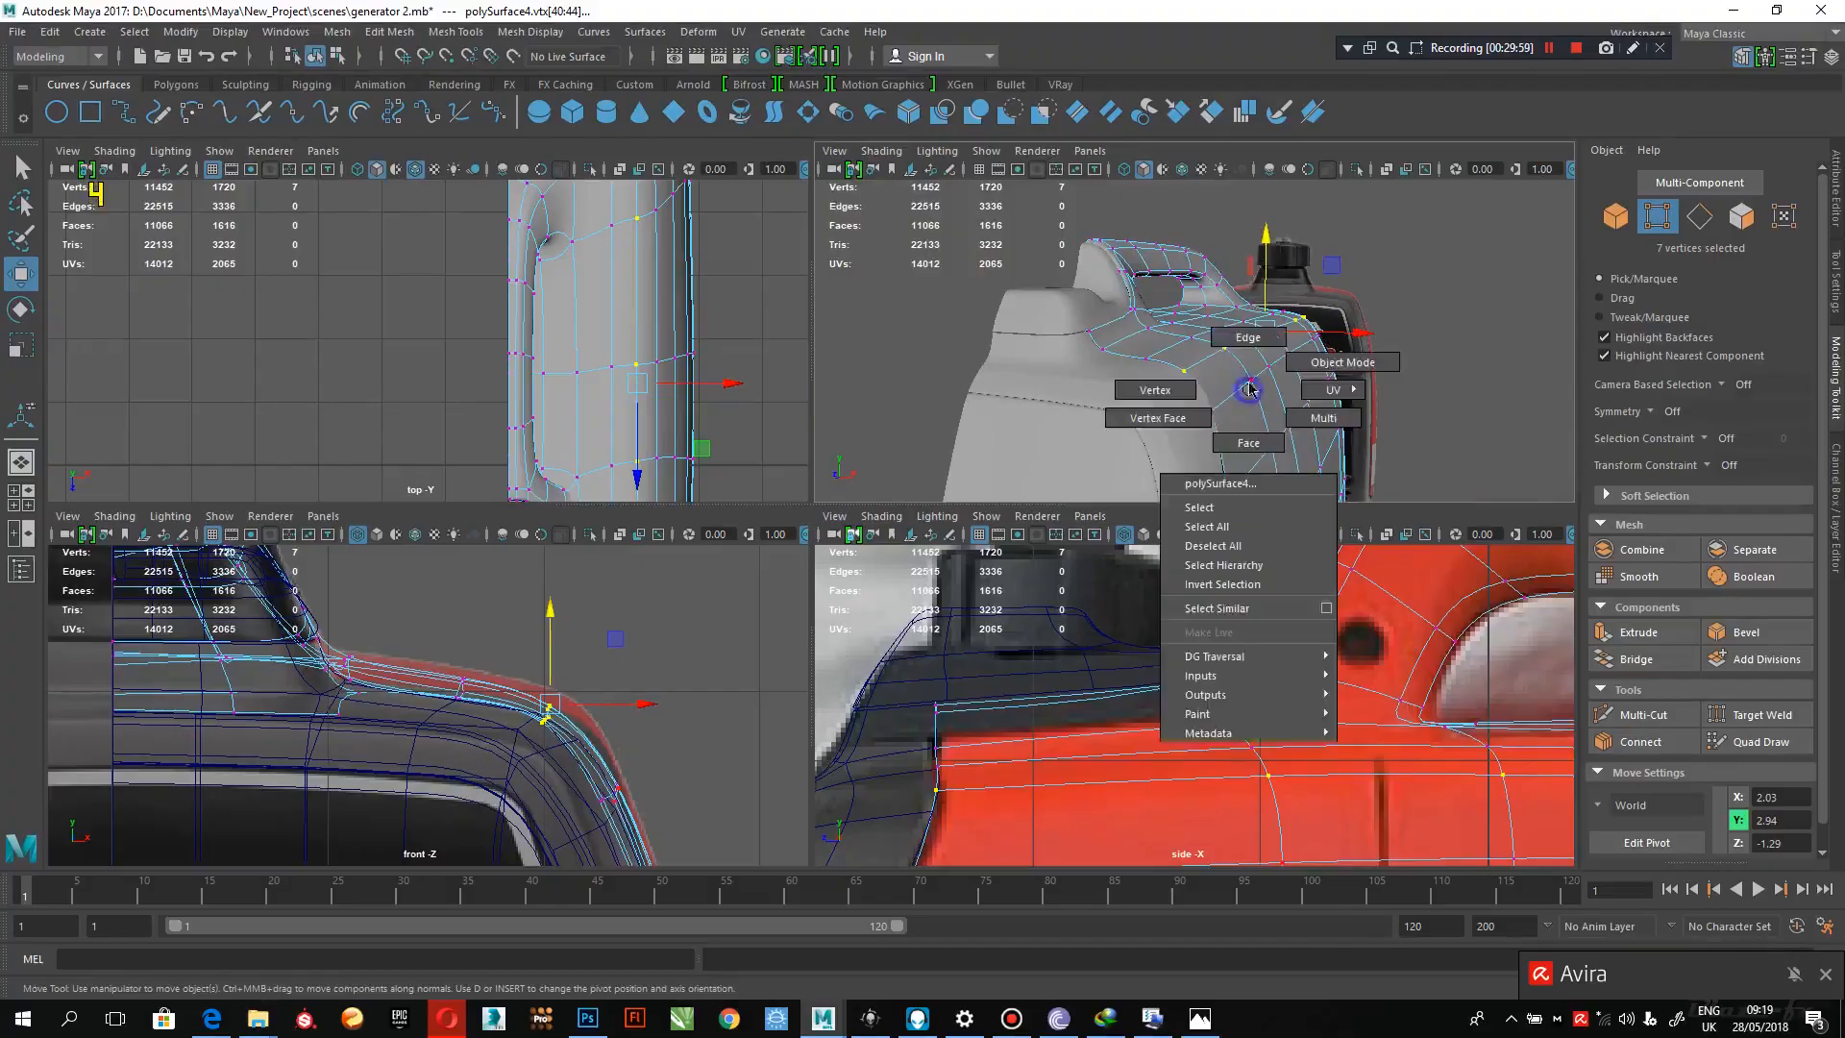